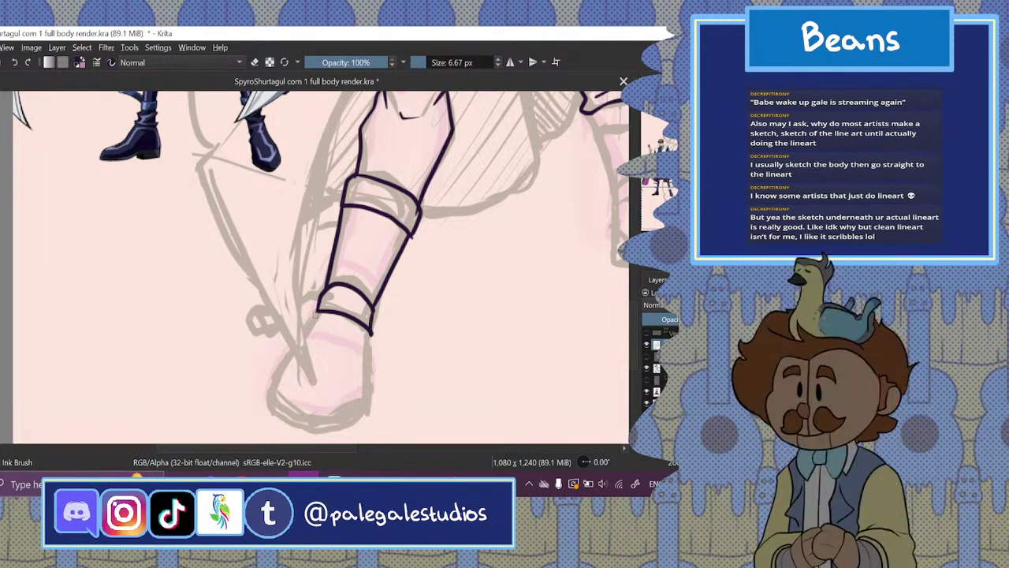
mouse_move(317, 311)
left_mouse_down()
mouse_move(277, 390)
mouse_move(280, 410)
mouse_move(319, 430)
left_mouse_up()
mouse_move(366, 331)
left_mouse_down()
mouse_move(363, 394)
mouse_move(351, 416)
mouse_move(309, 426)
left_mouse_up()
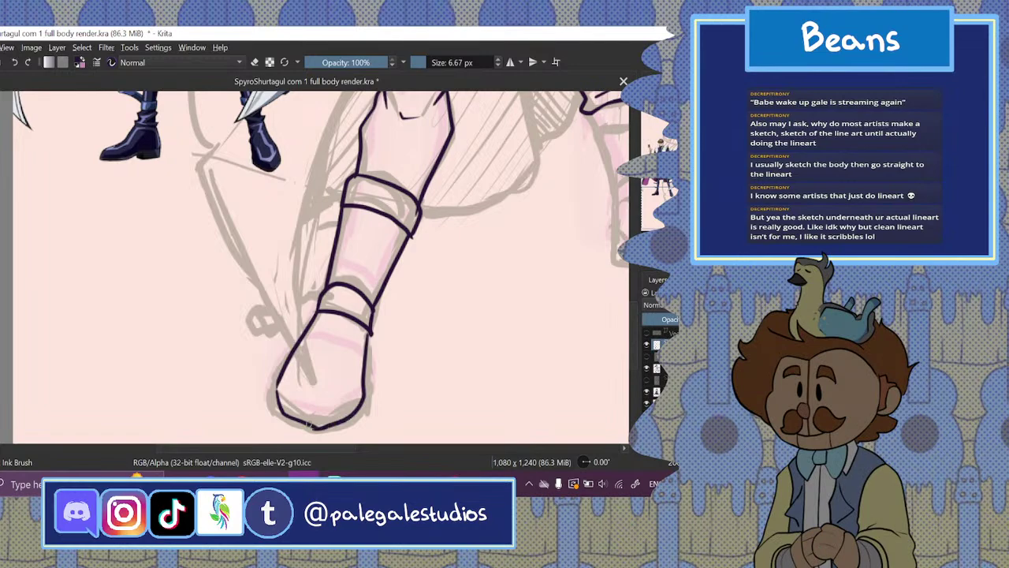
key("ctrl+z")
key("ctrl+z")
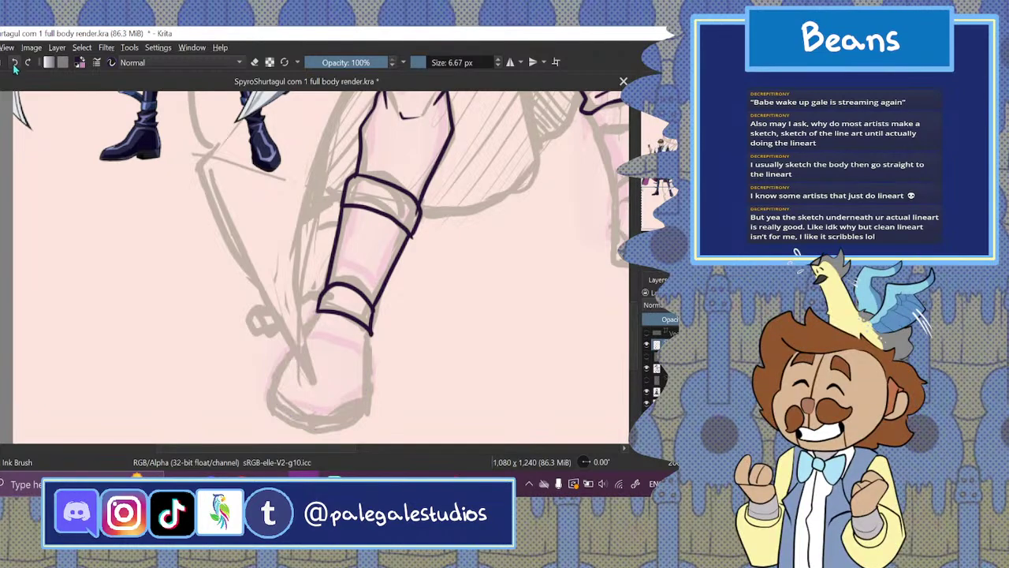
left_click_drag(369, 334, 358, 410)
left_click_drag(317, 312, 278, 402)
left_click(17, 63)
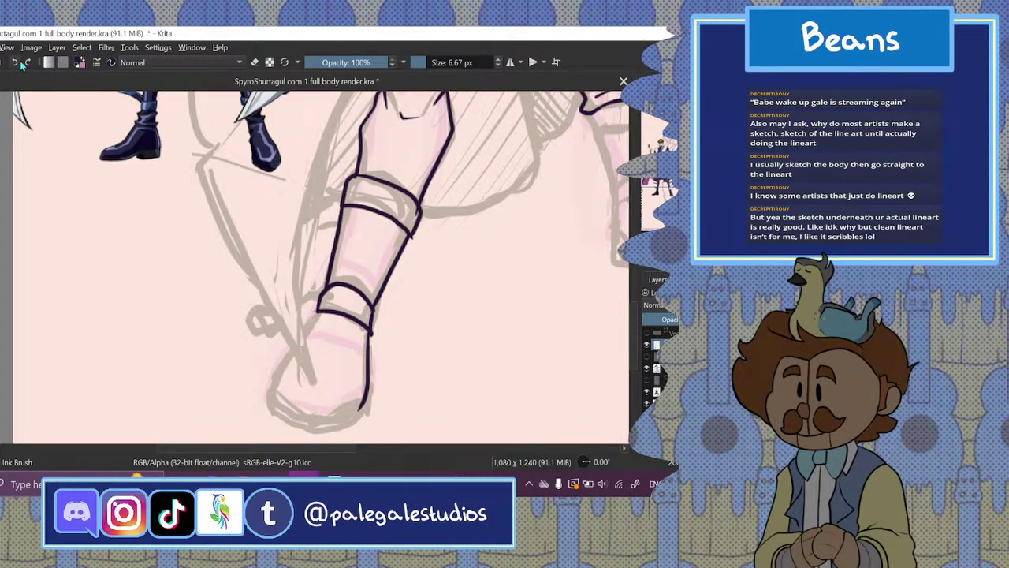
left_click(18, 65)
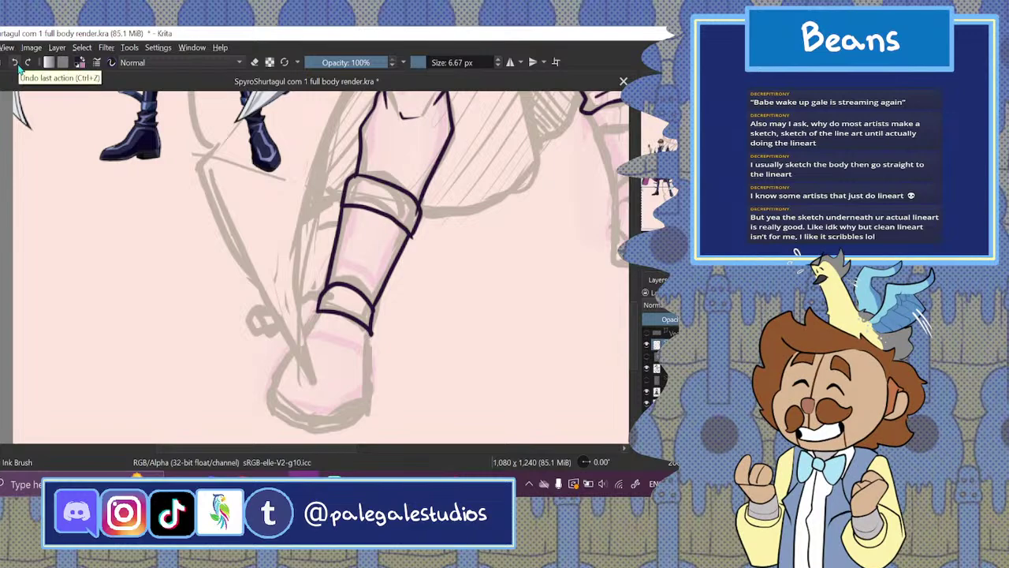
- Ink a short stroke below the front leg's ankle band to start the outline of the foot
scroll(312, 172, "down", 4)
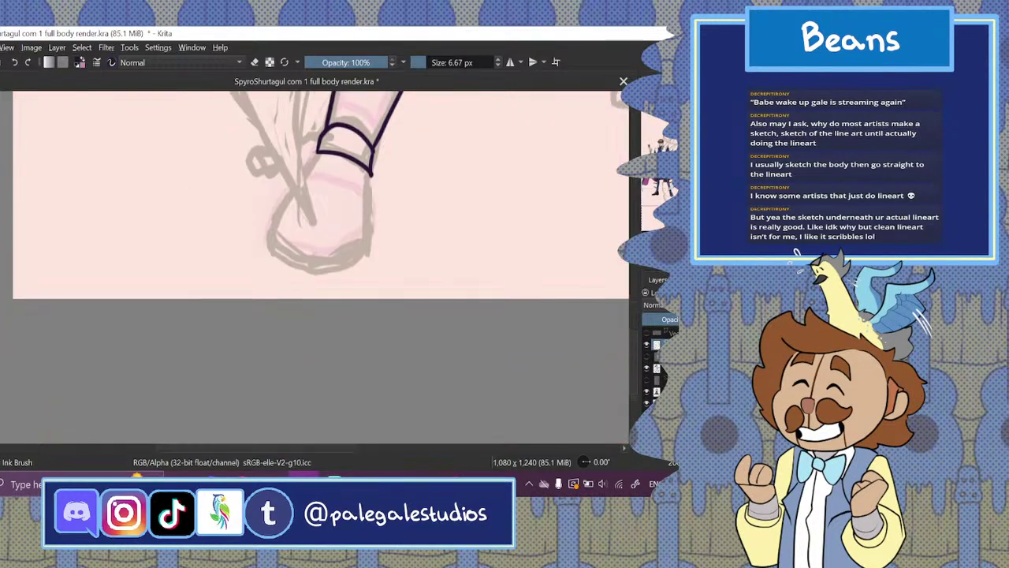
left_click_drag(318, 156, 313, 169)
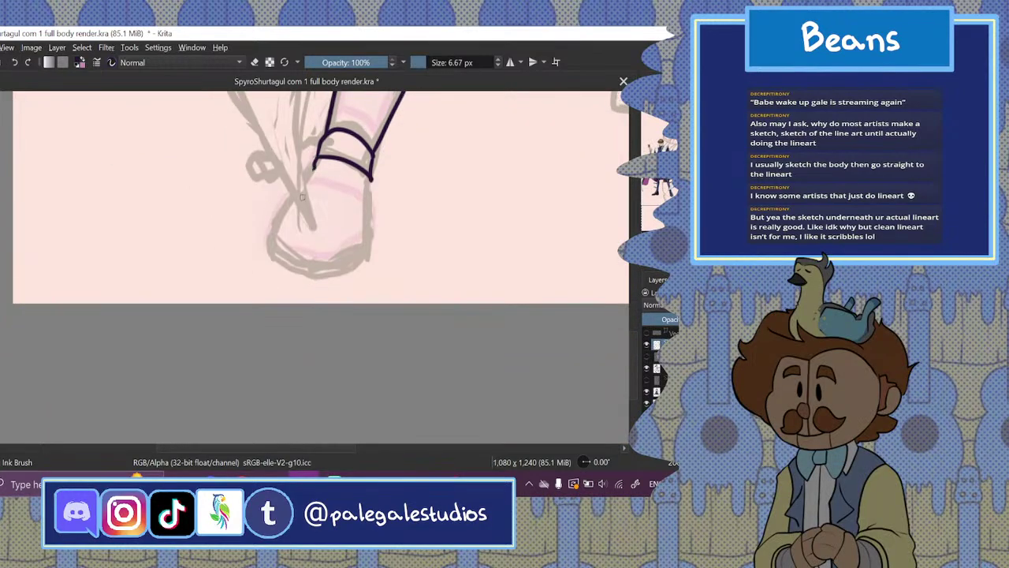
- Switch to YouTube in the browser and skip the ad playing before "Cooking with Carnotaurus"
left_click(242, 479)
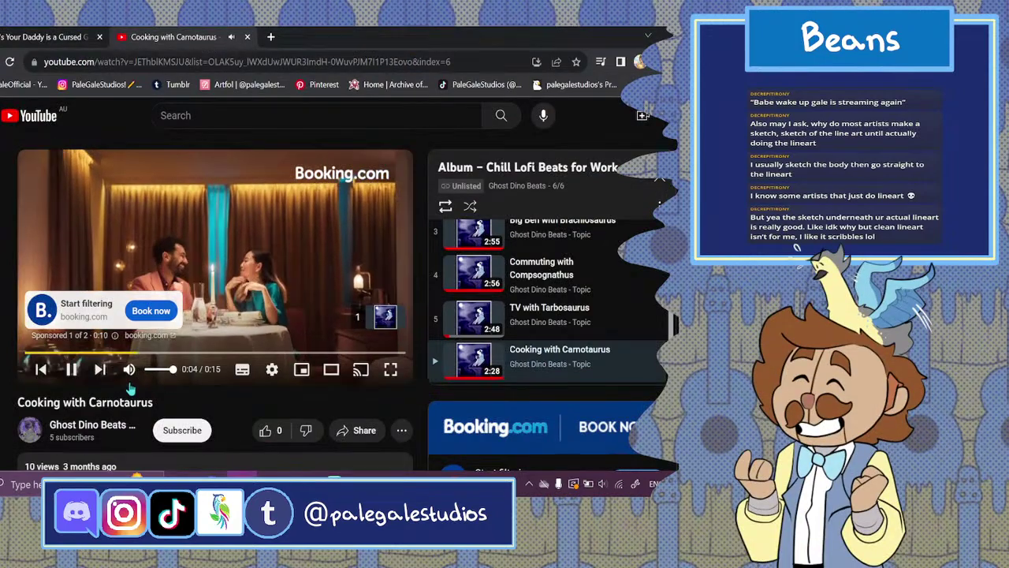
left_click_drag(164, 371, 148, 353)
scroll(244, 186, "down", 3)
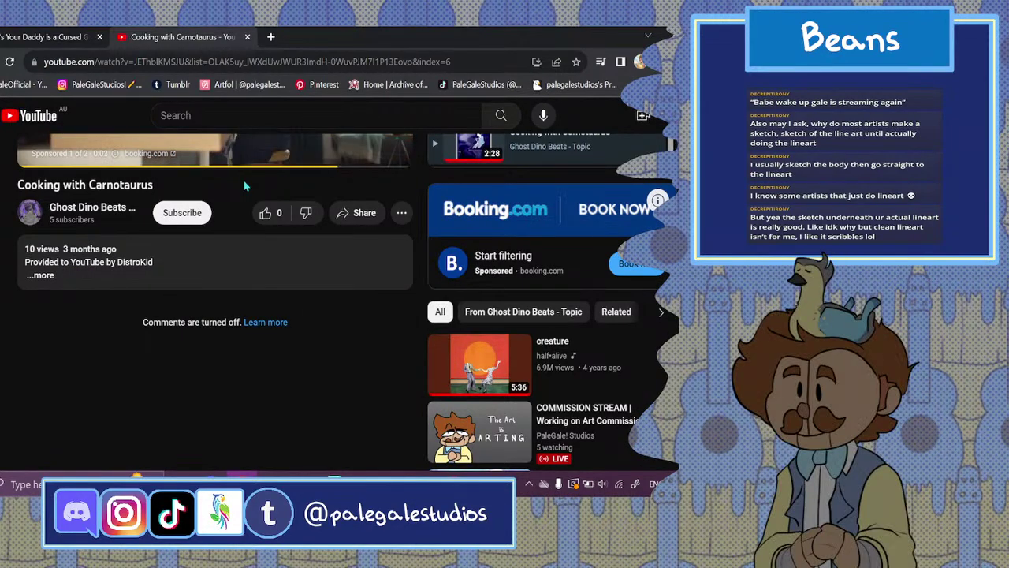
scroll(346, 299, "up", 1)
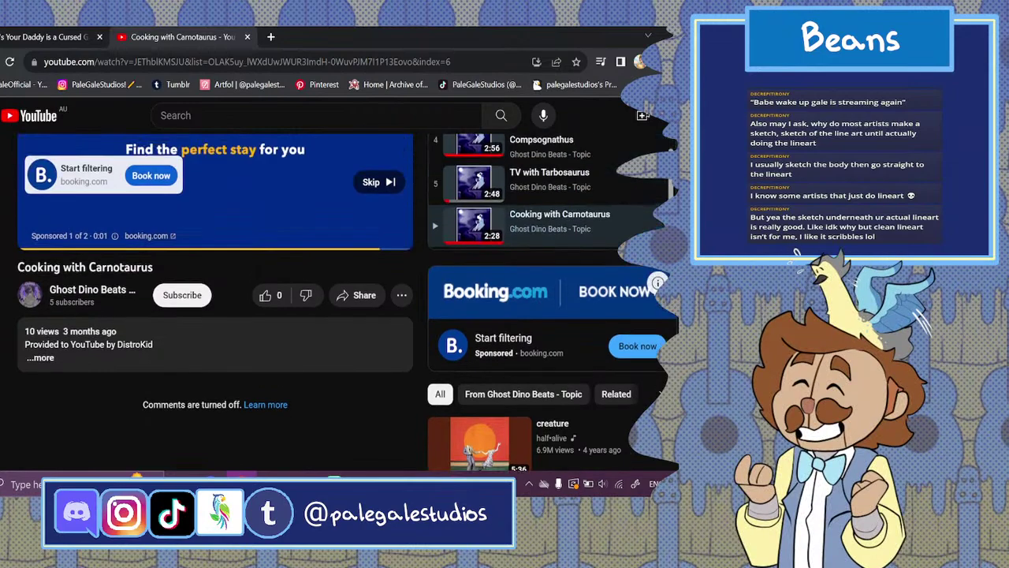
left_click(374, 183)
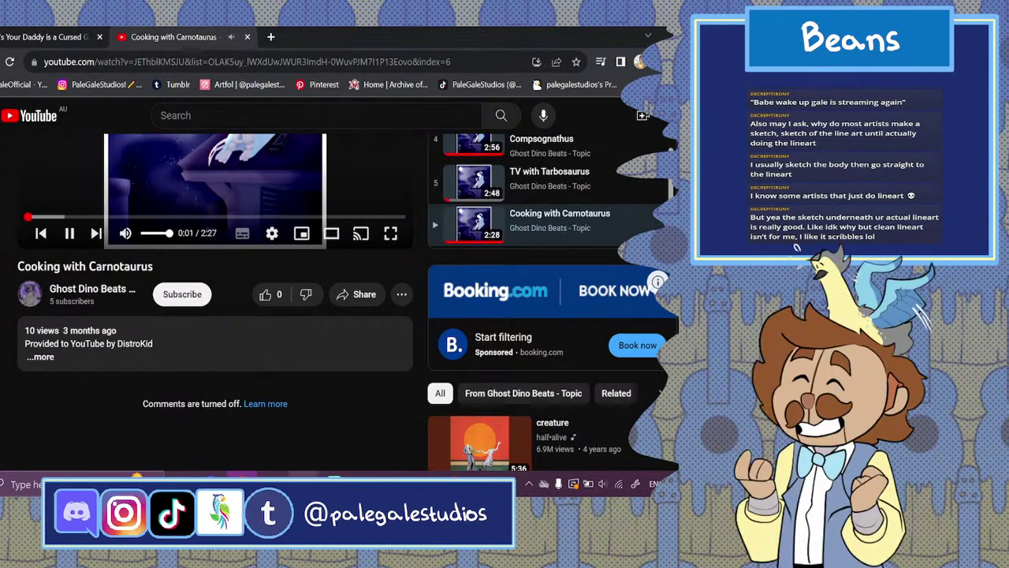
- Return to Krita and ink the front foot's outline over the sketch, adding a second line for the sole
key("alt+Tab")
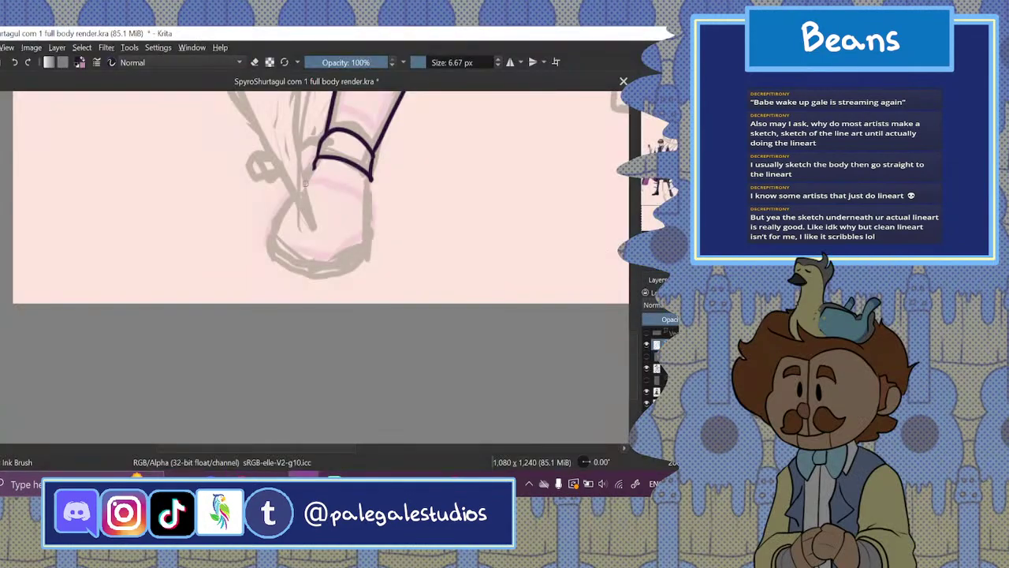
mouse_move(315, 167)
left_mouse_down()
mouse_move(277, 233)
mouse_move(317, 269)
left_mouse_up()
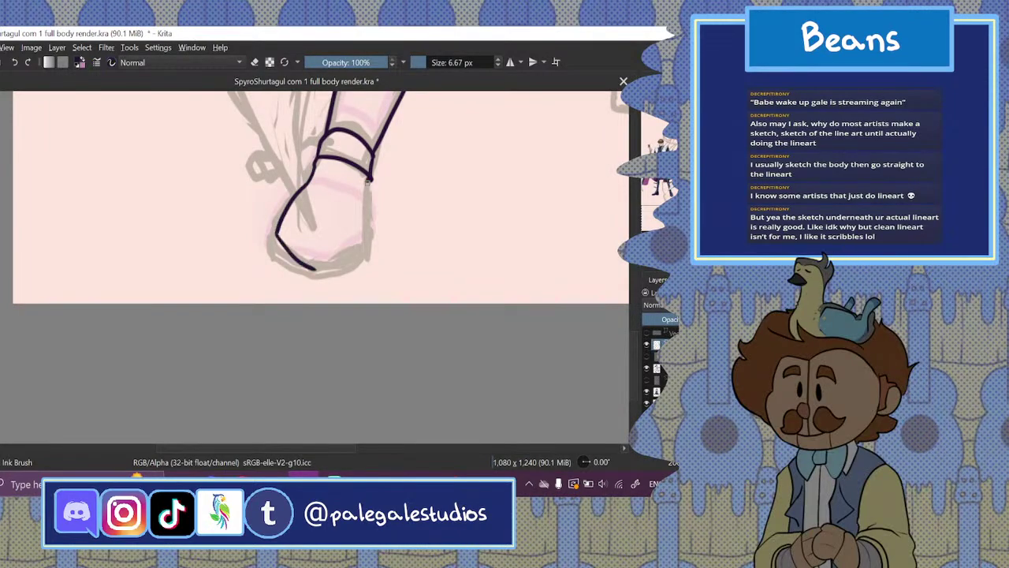
mouse_move(368, 181)
left_mouse_down()
mouse_move(366, 237)
mouse_move(350, 260)
mouse_move(317, 272)
left_mouse_up()
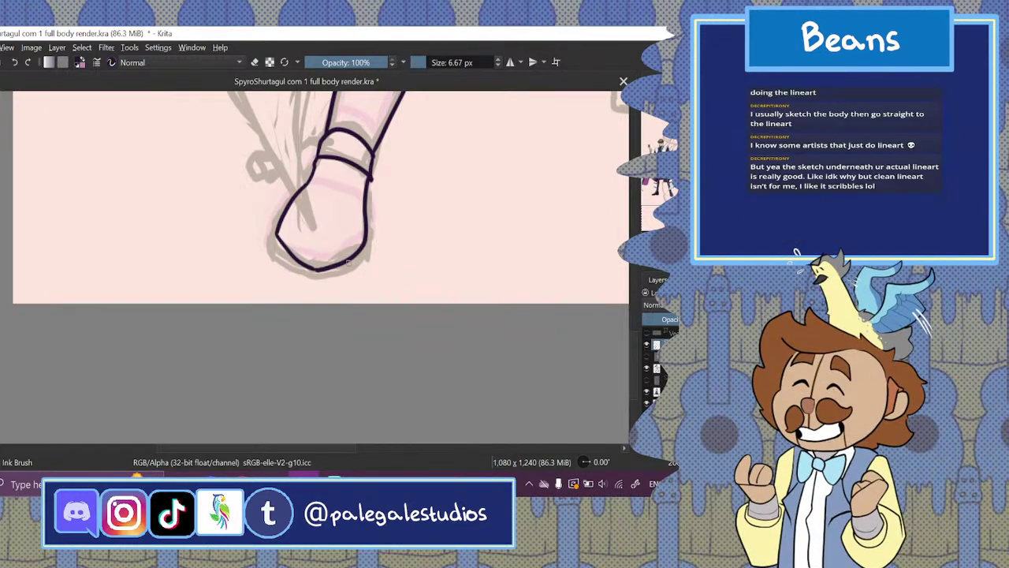
mouse_move(276, 243)
left_mouse_down()
mouse_move(289, 263)
mouse_move(322, 279)
mouse_move(353, 266)
mouse_move(368, 232)
left_mouse_up()
- Ink a short slanting crease on the front foot below the ankle band, discarding the flatter first attempt
left_click_drag(316, 184, 352, 183)
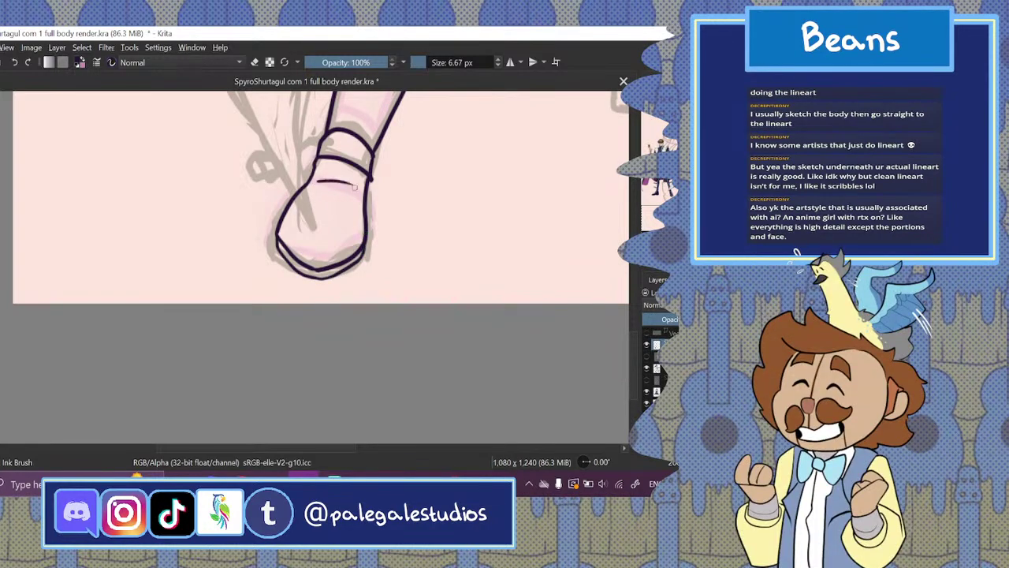
key("1")
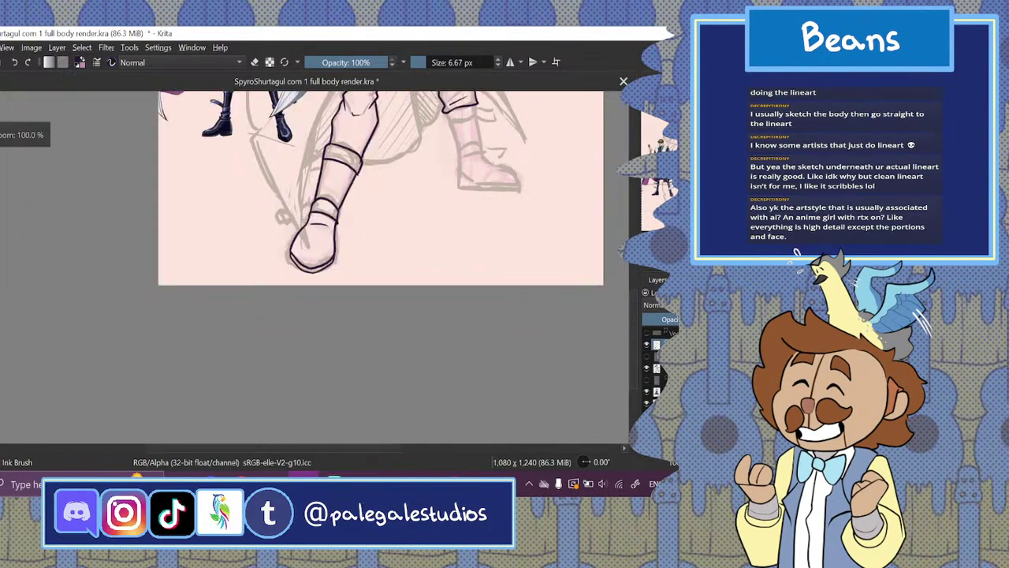
key("ctrl+plus")
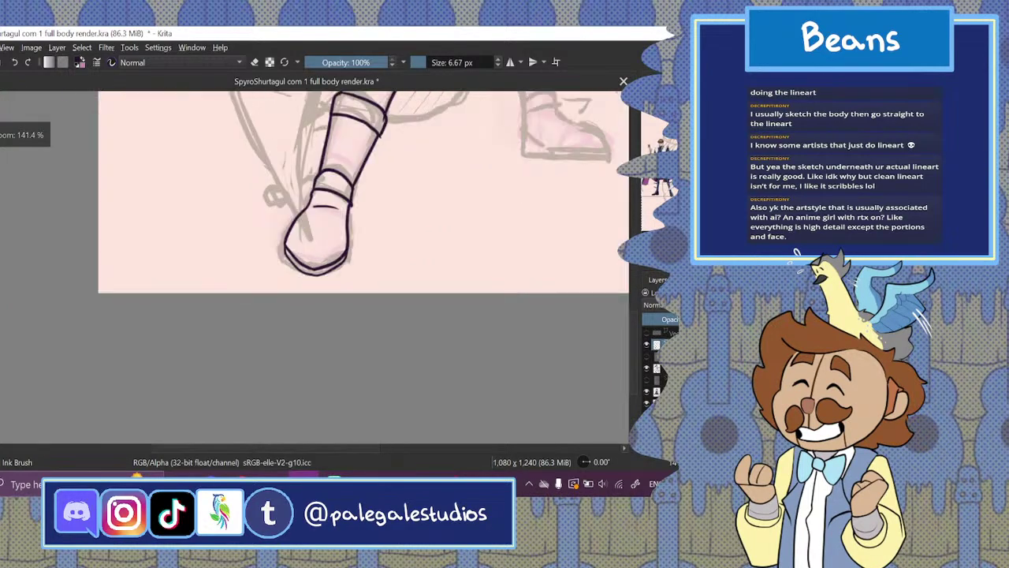
left_click(14, 62)
left_click_drag(316, 200, 340, 215)
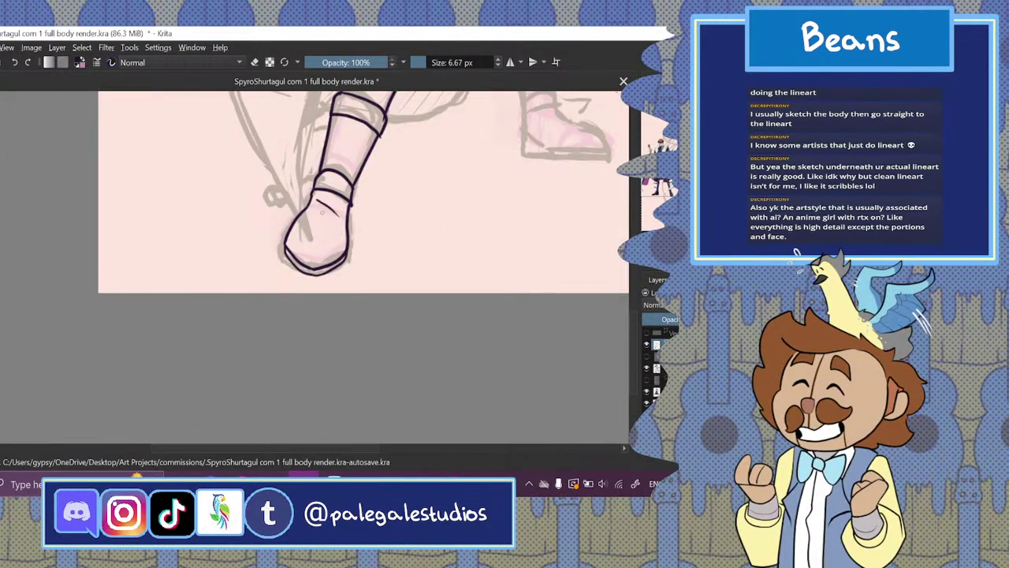
- Hide the rough sketch layer so that only the lineart remains on the figure
left_click(647, 356)
left_click(648, 356)
left_click(647, 356)
left_click(647, 356)
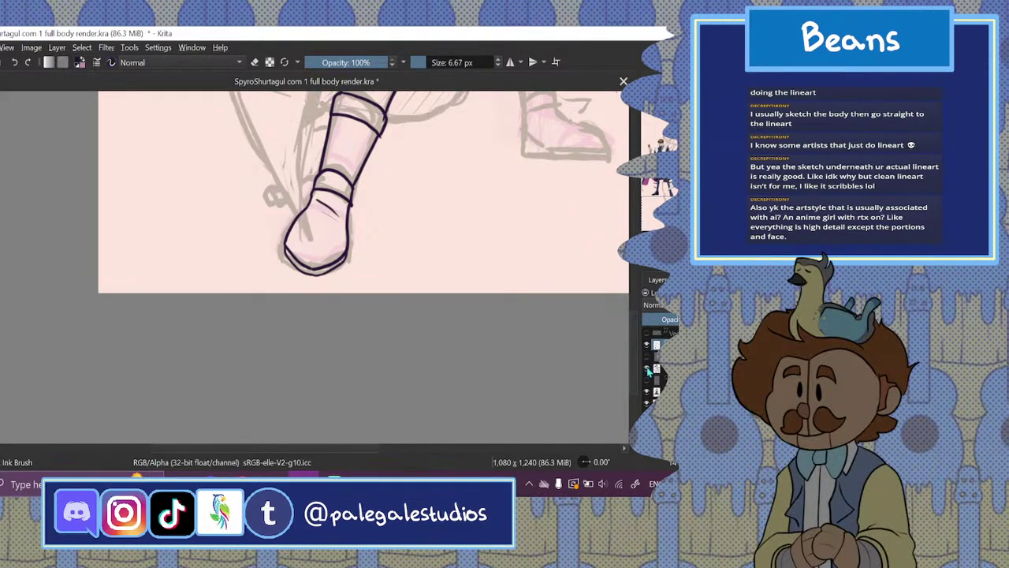
left_click(647, 368)
- Thin the slanting crease on the front foot with the eraser and ink a second short crease near the foot's inner edge
mouse_move(633, 319)
left_mouse_down()
mouse_move(637, 293)
mouse_move(638, 305)
left_mouse_up()
scroll(362, 268, "down", 3)
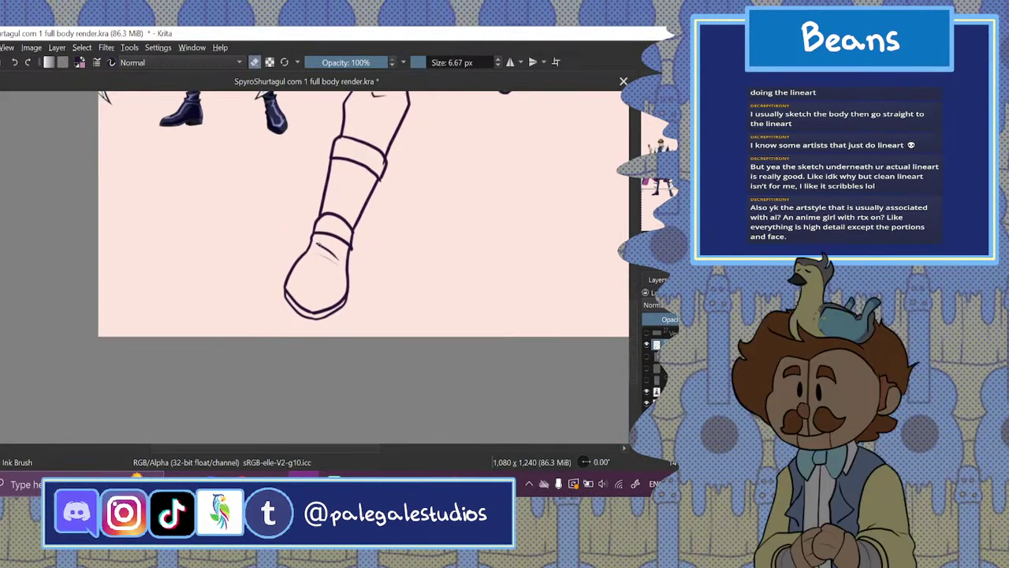
left_click_drag(318, 244, 330, 251)
left_click(254, 64)
mouse_move(334, 255)
left_mouse_down()
mouse_move(321, 245)
mouse_move(350, 251)
left_mouse_up()
left_click(253, 62)
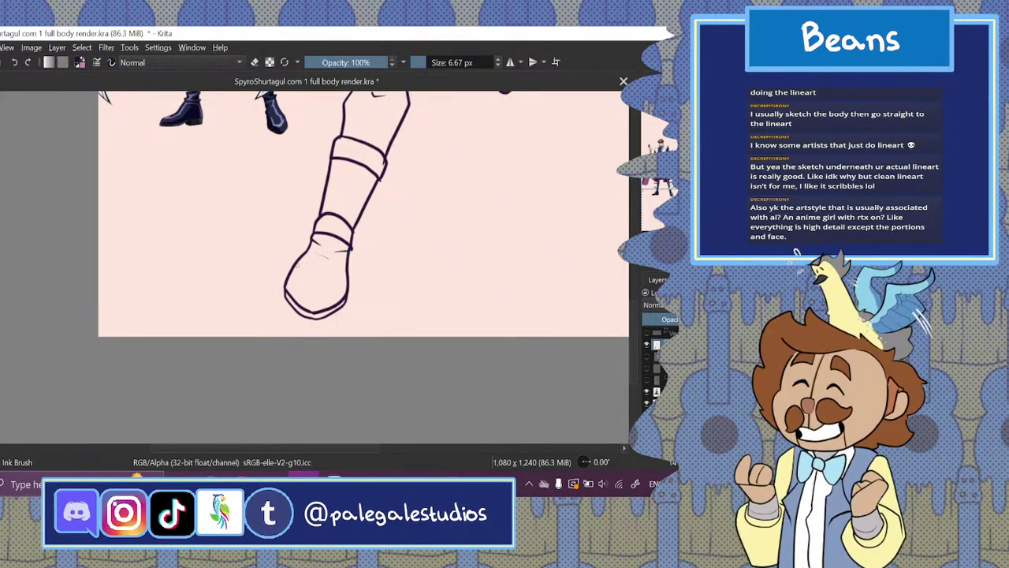
left_click(16, 62)
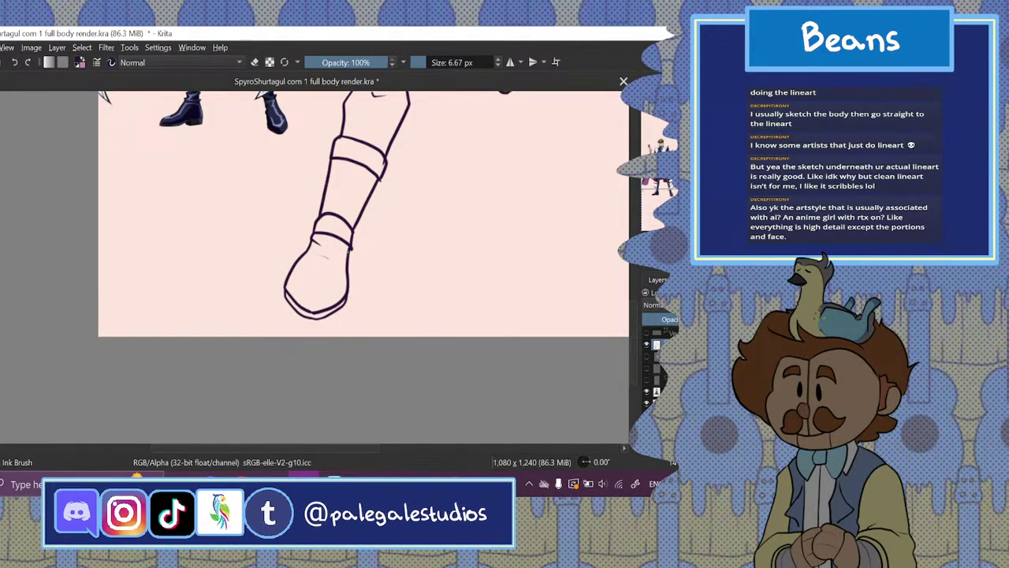
left_click_drag(334, 249, 349, 252)
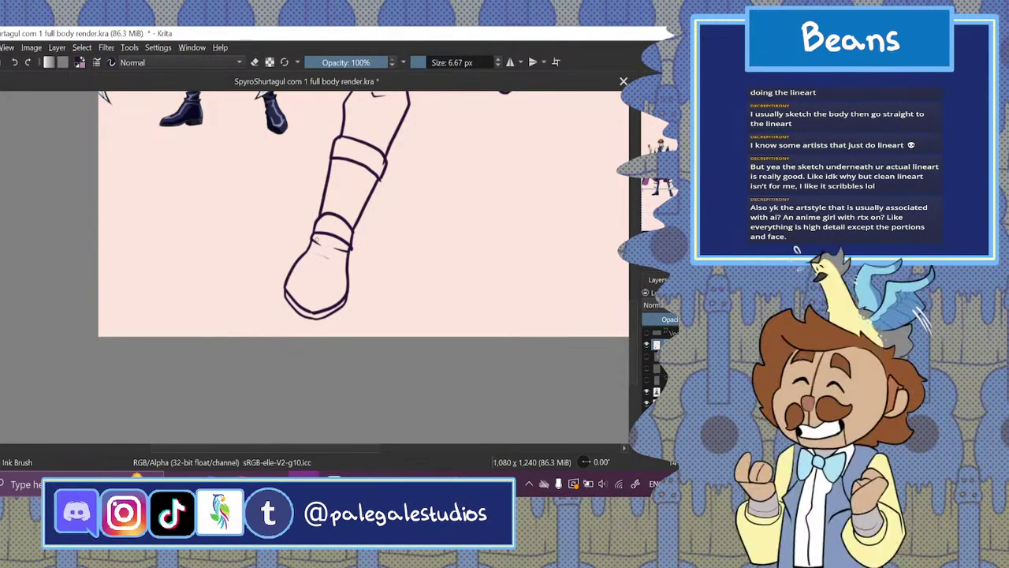
- Taper and touch up the creases below the ankle band, alternating between erasing and inking
key("e")
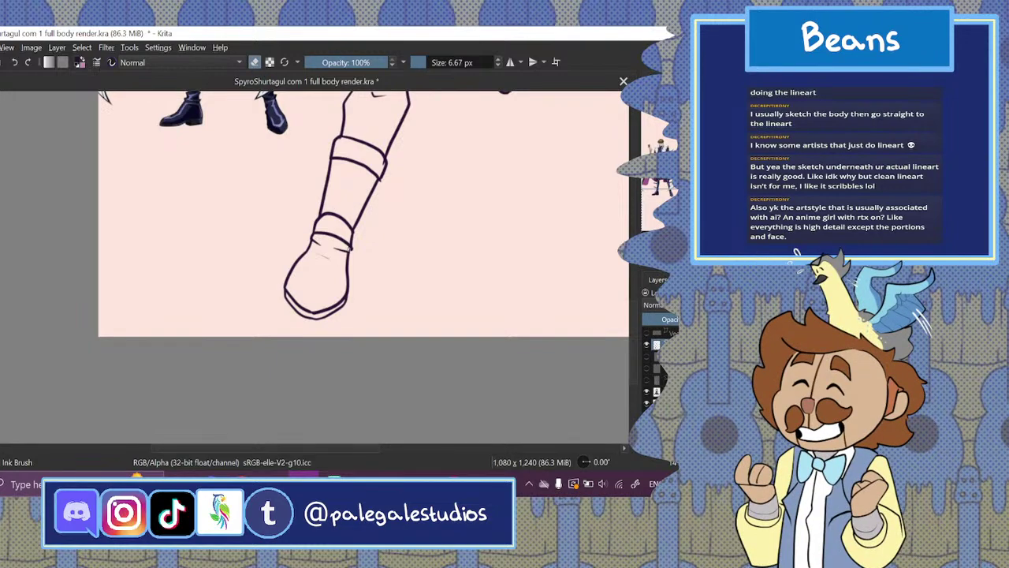
left_click_drag(350, 249, 344, 246)
key("e")
left_click_drag(348, 251, 352, 247)
key("e")
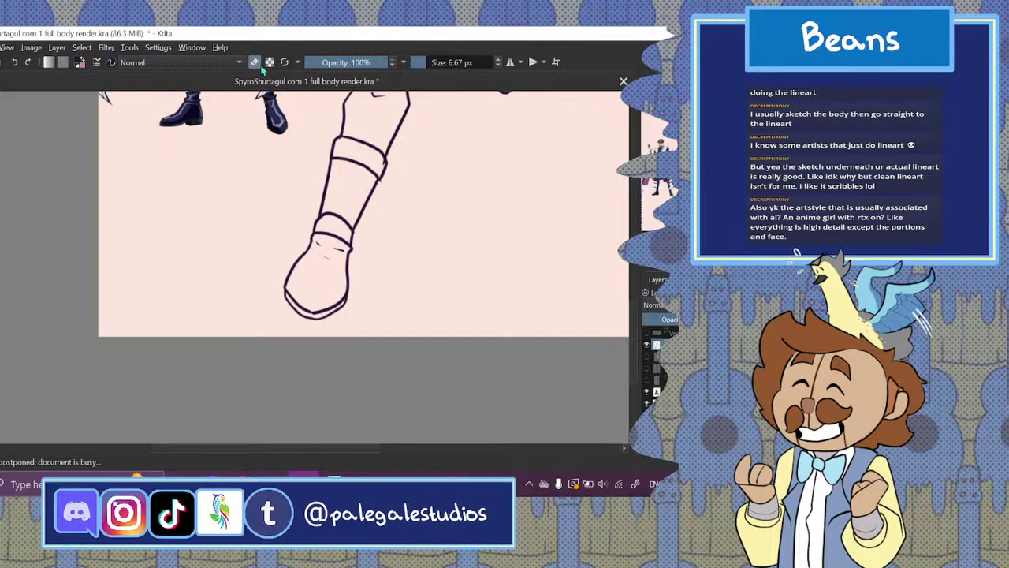
key("e")
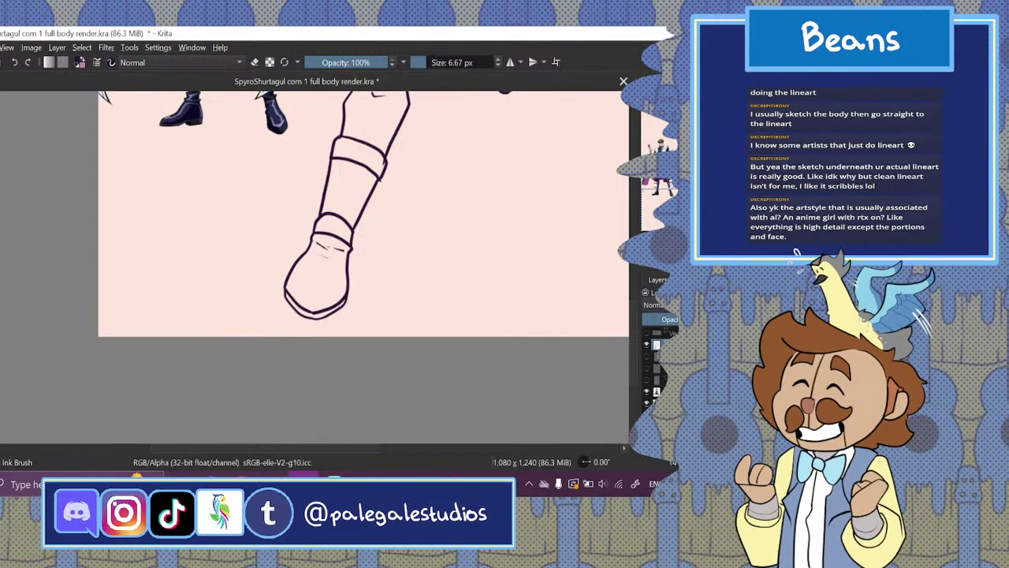
left_click(255, 64)
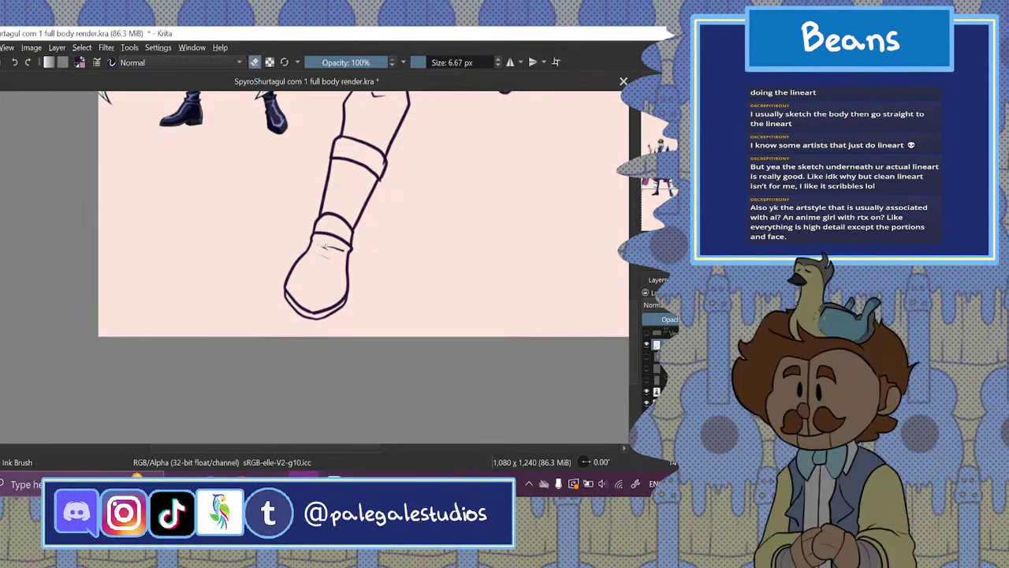
- Show the rough sketch layer again beneath the leg lineart
left_click_drag(631, 320, 629, 289)
scroll(628, 290, "down", 3)
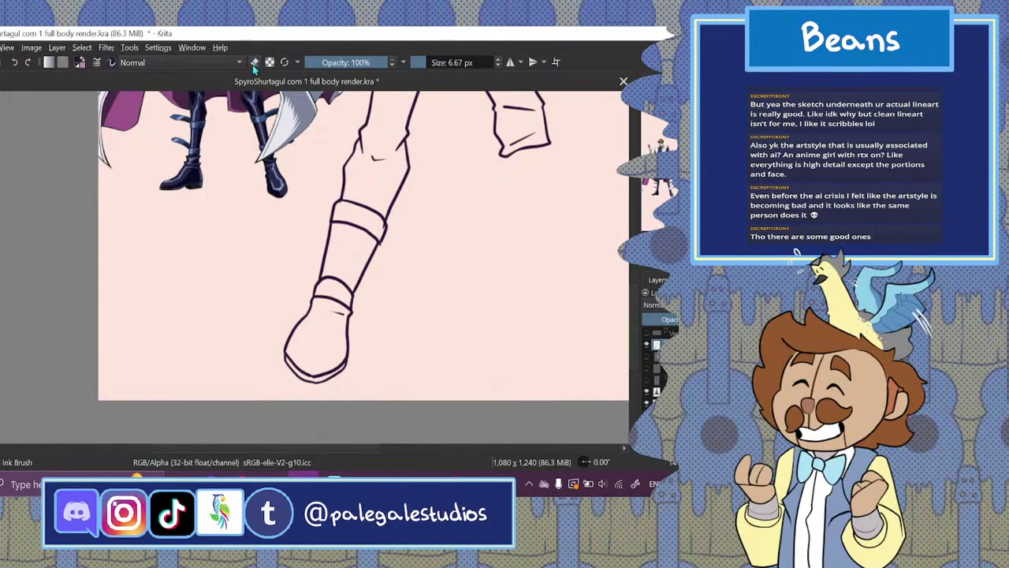
left_click_drag(335, 447, 356, 458)
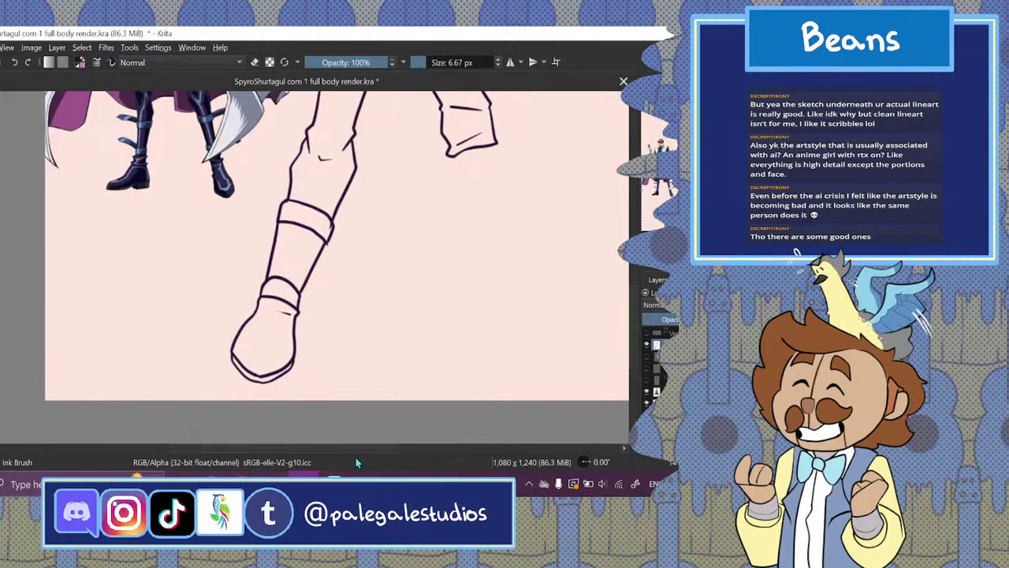
left_click(647, 368)
left_click(647, 367)
left_click(647, 368)
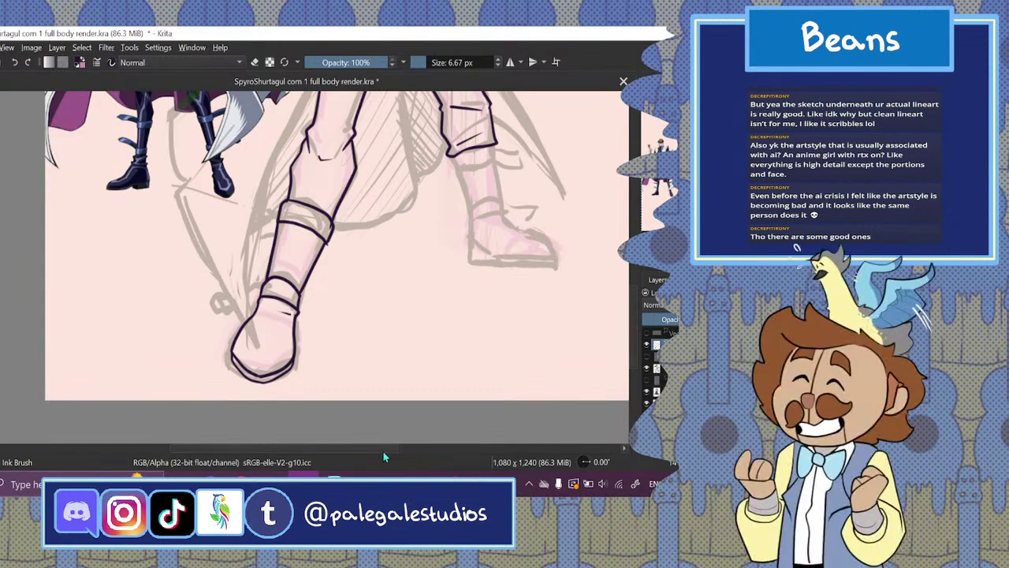
- Ink the band below the other leg's knee and its lower leg down to the ankle
left_click_drag(382, 451, 402, 463)
left_click_drag(633, 310, 630, 284)
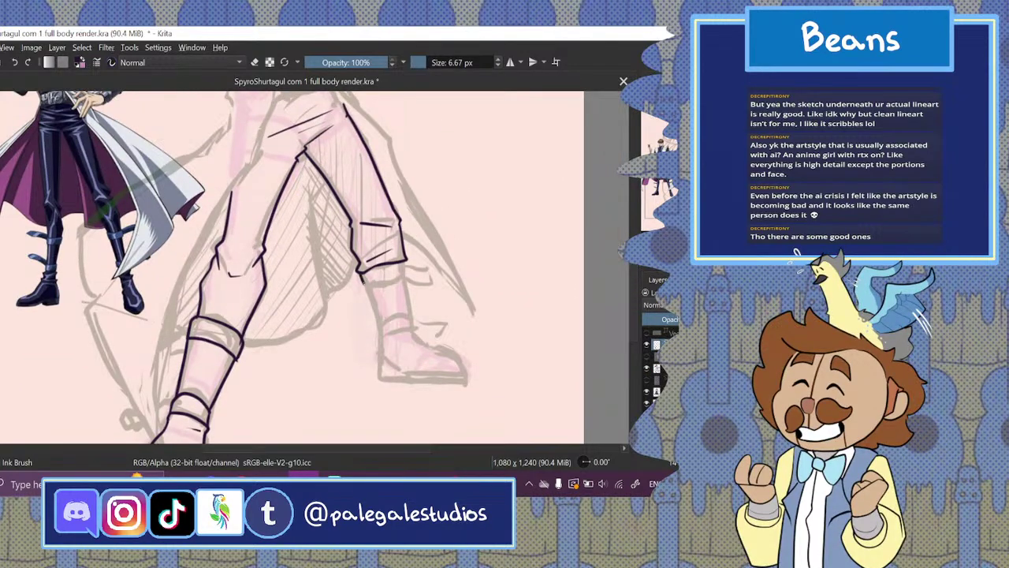
mouse_move(365, 284)
left_mouse_down()
mouse_move(405, 277)
mouse_move(380, 322)
mouse_move(411, 314)
mouse_move(406, 283)
left_mouse_up()
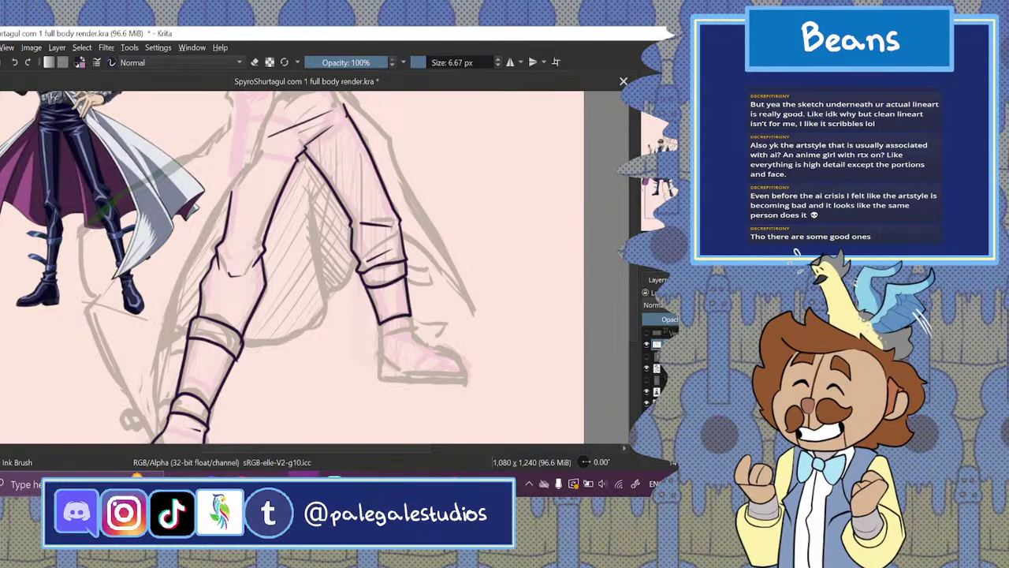
- Ink the other leg's ankle band and the outline of its pointed shoe, redoing the first attempt
scroll(632, 289, "down", 2)
scroll(632, 289, "down", 2)
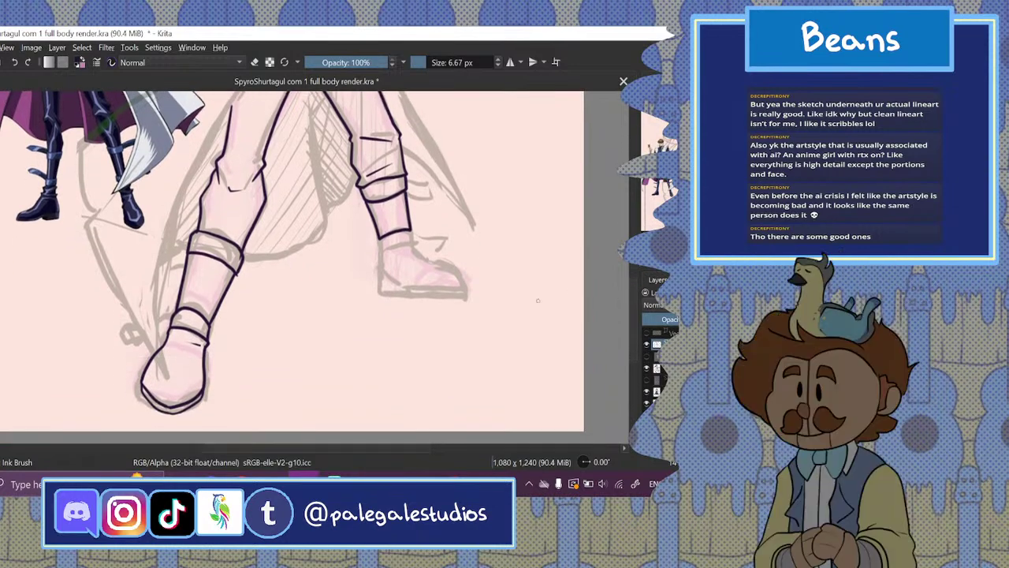
mouse_move(378, 235)
left_mouse_down()
mouse_move(379, 253)
mouse_move(416, 241)
mouse_move(408, 229)
mouse_move(380, 276)
mouse_move(408, 292)
mouse_move(467, 292)
left_mouse_up()
key("ctrl+z")
mouse_move(415, 250)
left_mouse_down()
mouse_move(444, 263)
mouse_move(469, 295)
left_mouse_up()
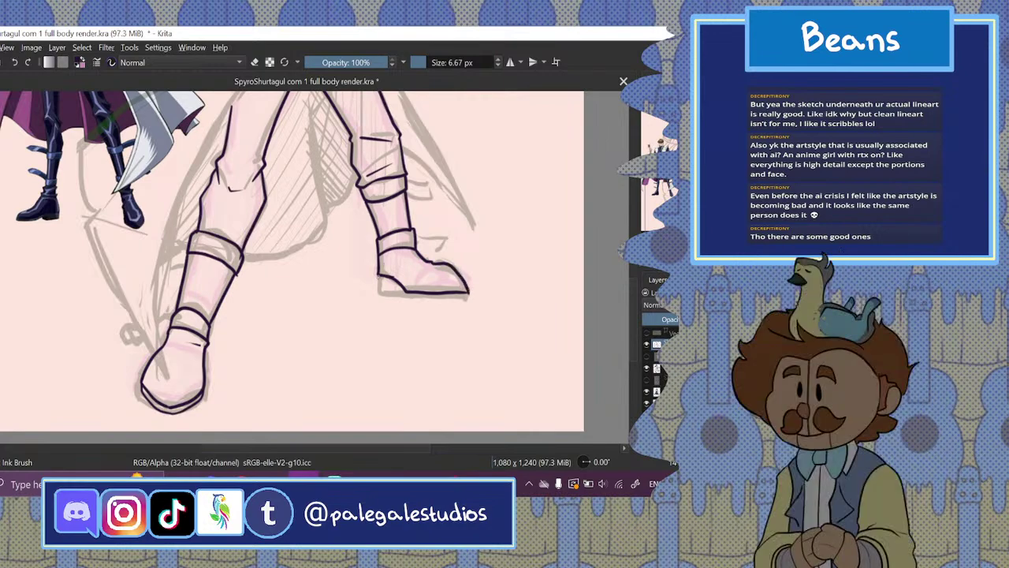
- Finish the pointed shoe's heel and close its underside with a straight sole line
mouse_move(378, 274)
left_mouse_down()
mouse_move(378, 297)
mouse_move(403, 296)
left_mouse_up()
left_click(14, 63)
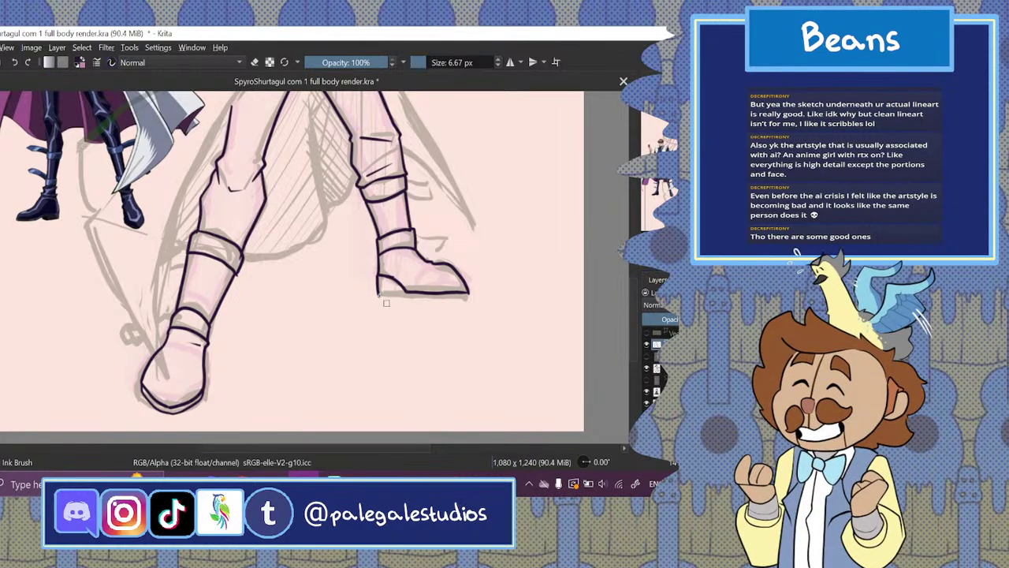
left_click_drag(378, 295, 476, 303)
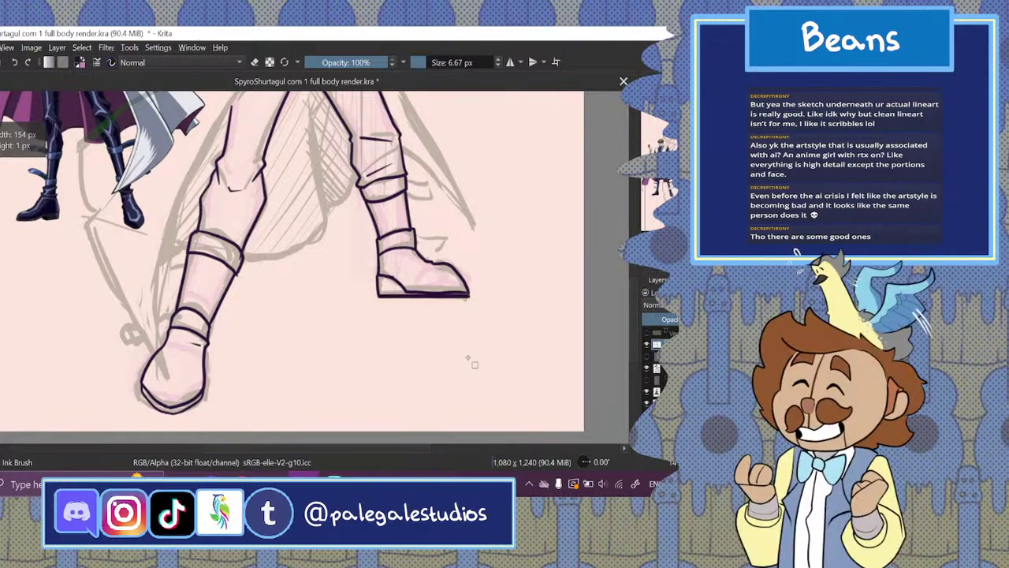
- Erase the sole line of the pointed shoe to a thinner stroke and re-ink the line where the upper meets the sole
left_click(254, 62)
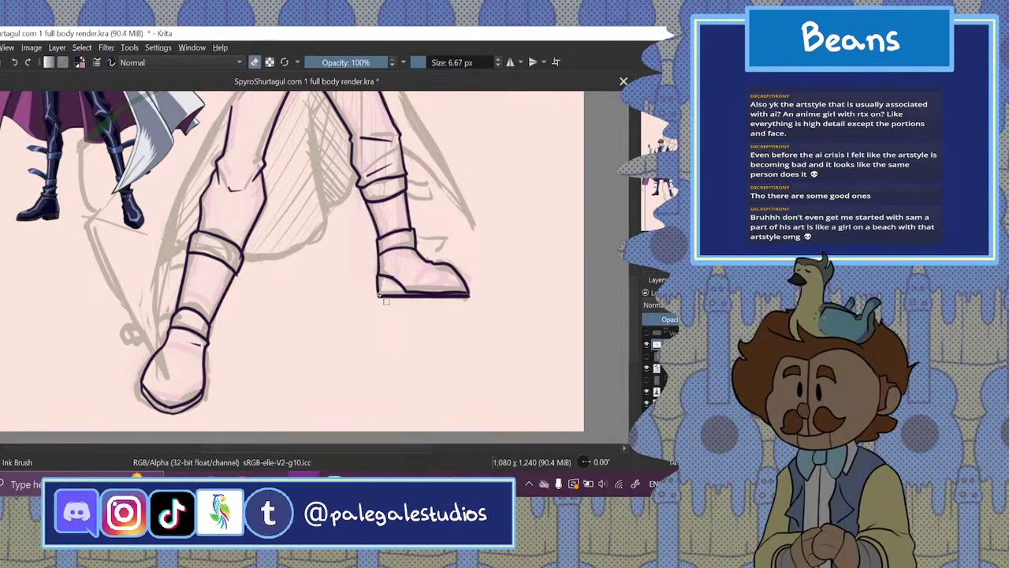
left_click_drag(379, 294, 471, 300)
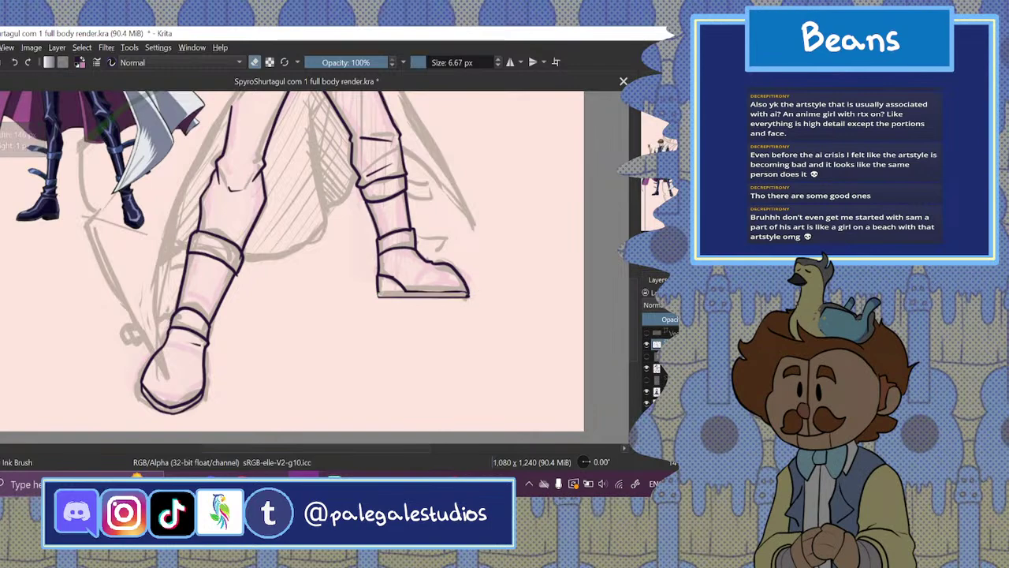
key("e")
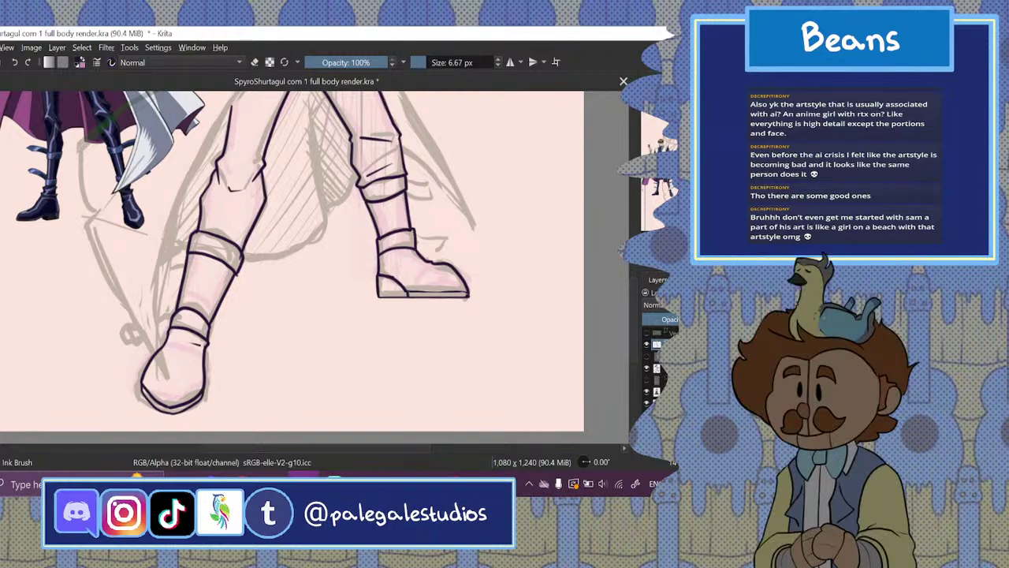
left_click(255, 62)
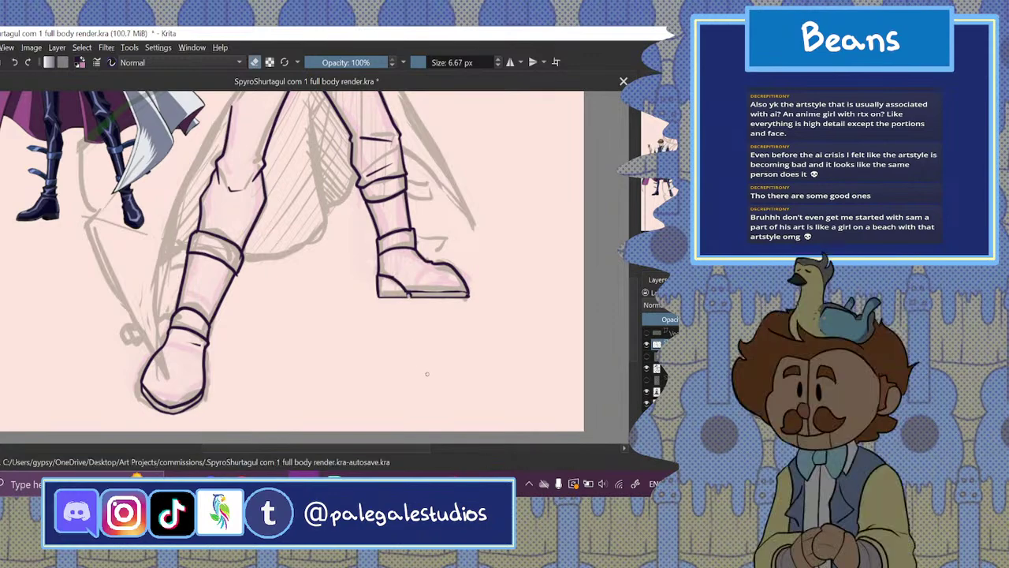
left_click(254, 62)
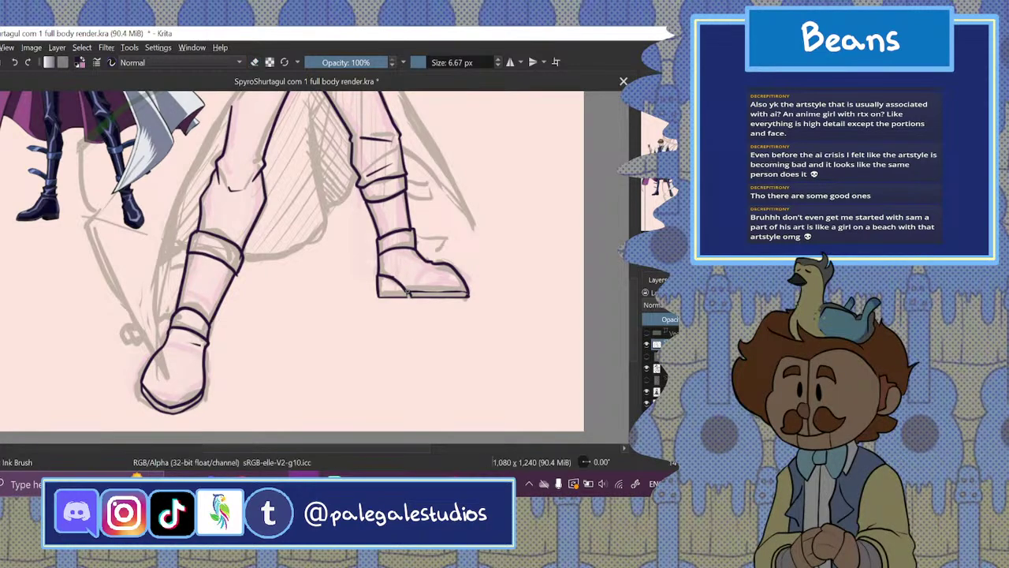
left_click_drag(407, 291, 464, 293)
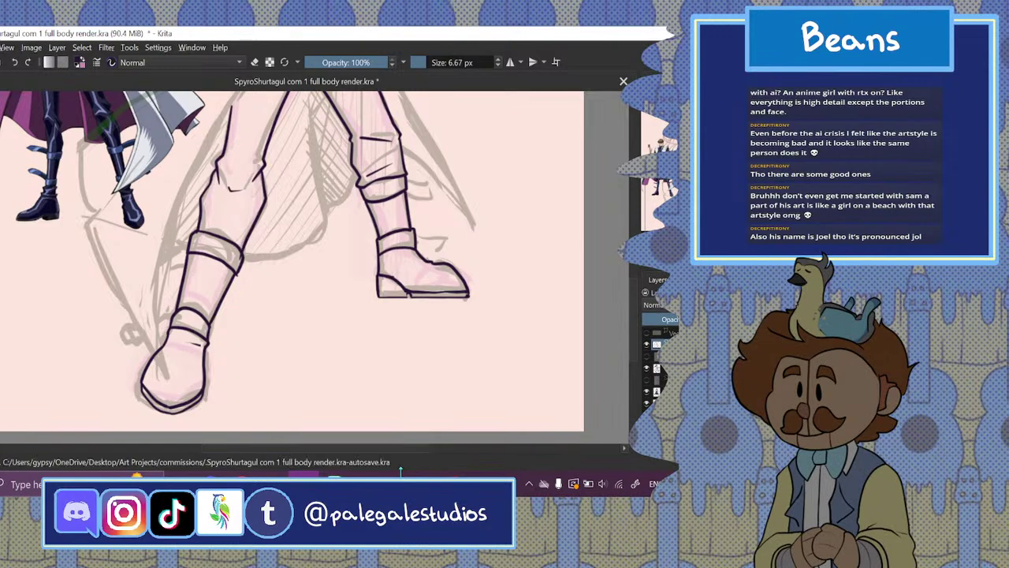
- Switch to YouTube in the browser, skip the ads before "Sandwalking with Secernosaurus", and return to the Krita drawing
left_click(399, 481)
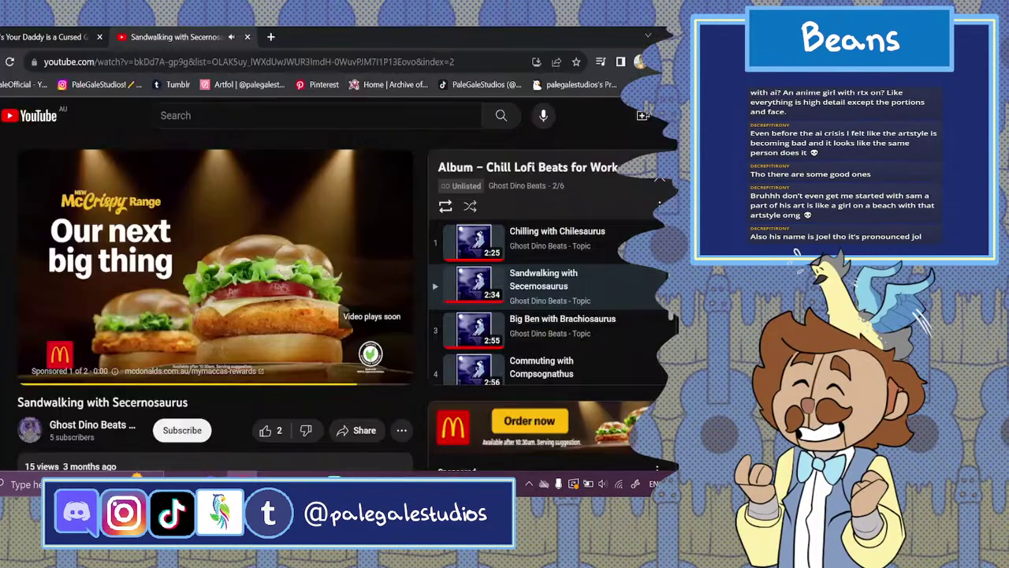
left_click(125, 369)
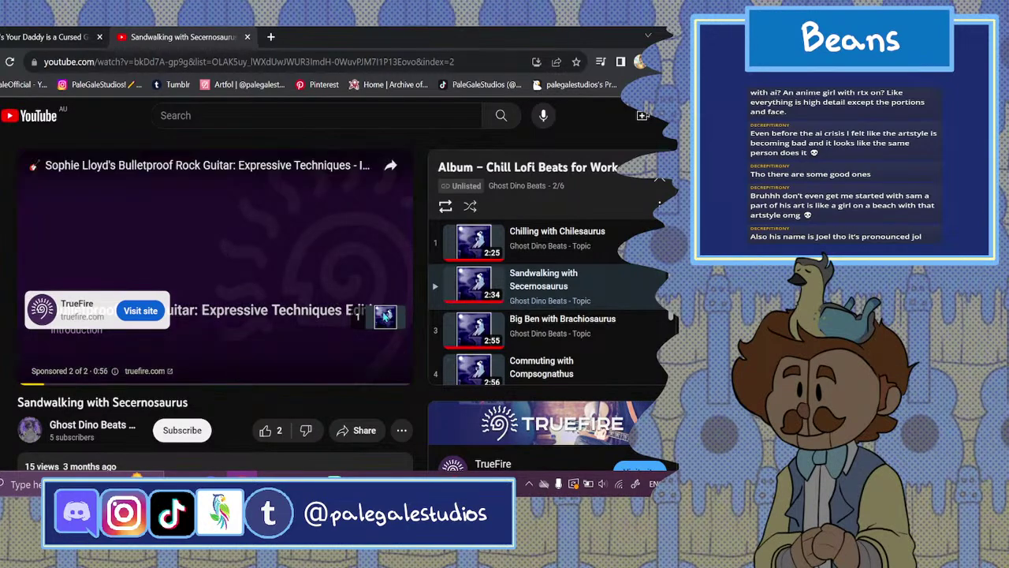
left_click(372, 318)
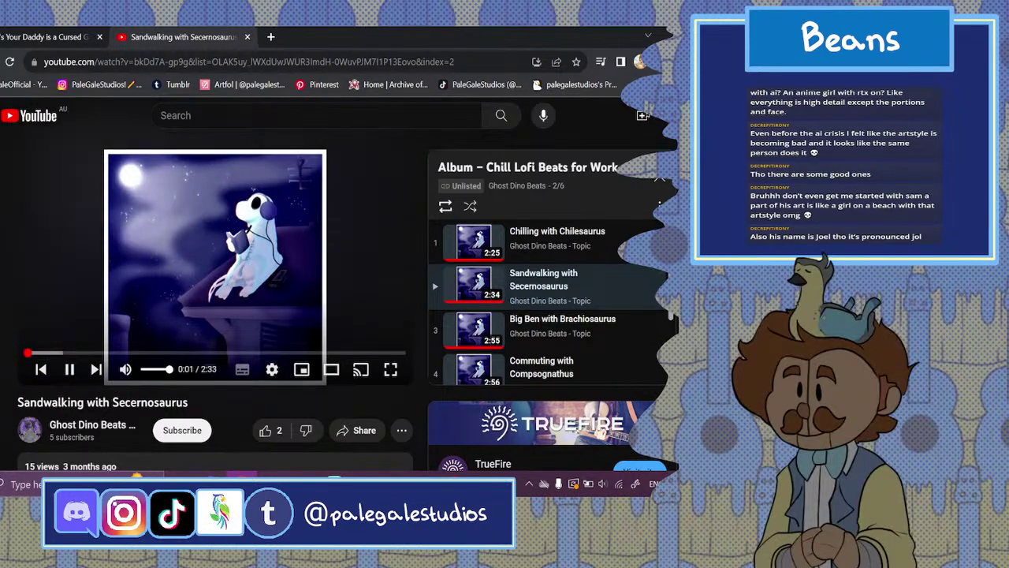
key("alt+Tab")
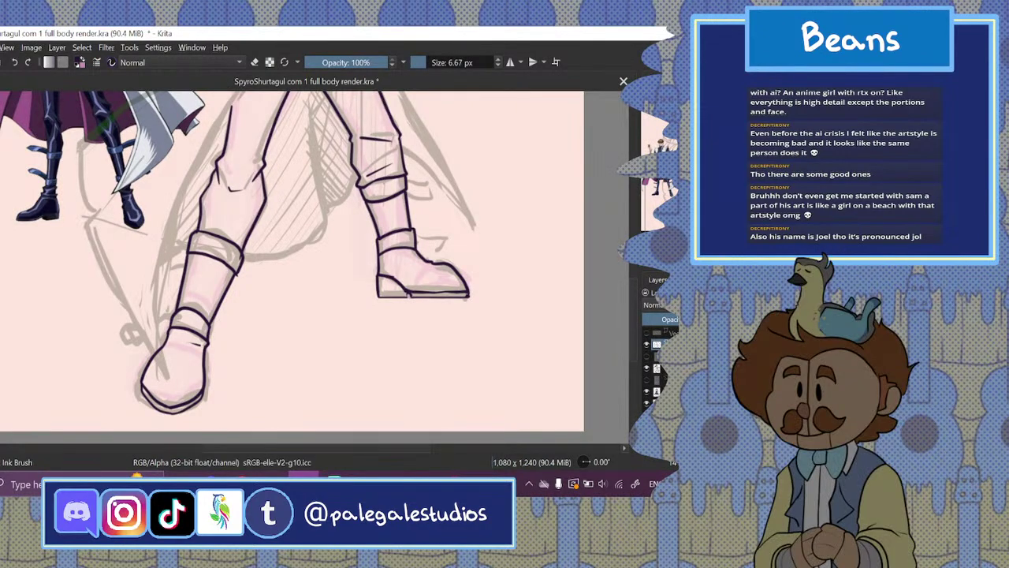
- Clean up the ends of the band below the front leg's knee and ink a small crease just above it
left_click_drag(298, 449, 258, 465)
left_click(255, 63)
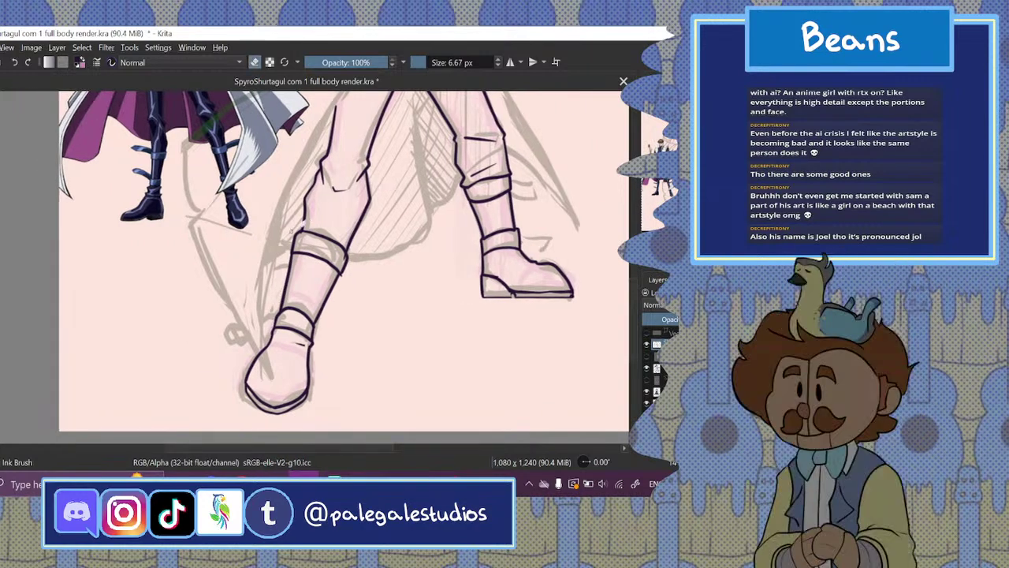
key("e")
key("e")
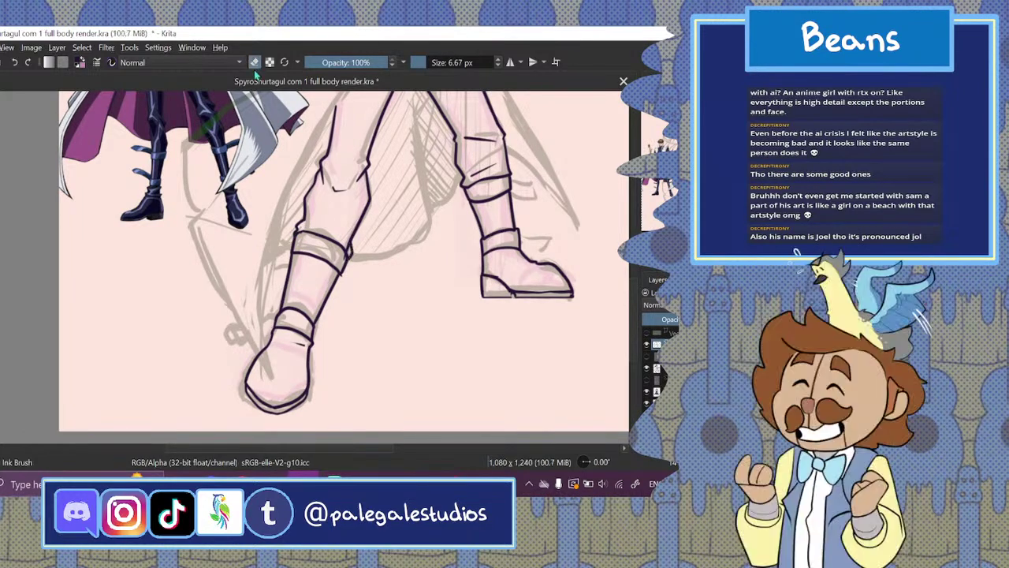
left_click_drag(349, 253, 346, 242)
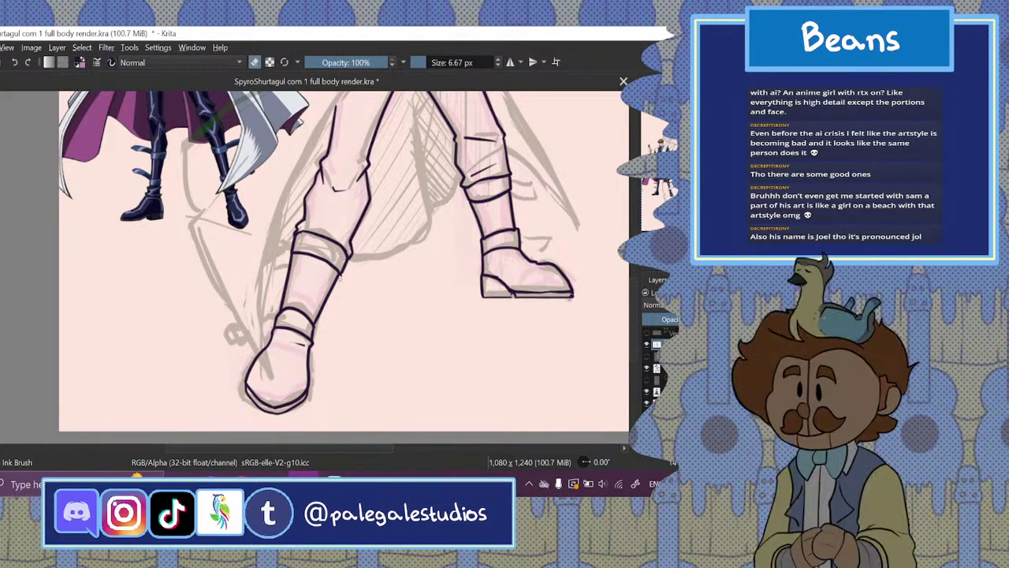
left_click(255, 63)
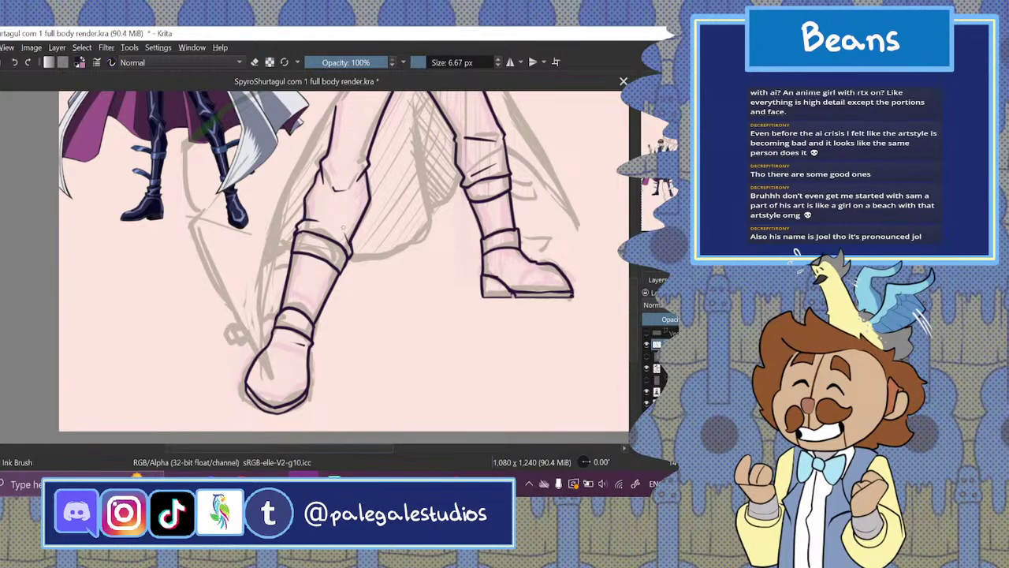
- Check the leg lineart against the sketch and the reference figure by toggling layer visibility
left_click(647, 366)
left_click(646, 366)
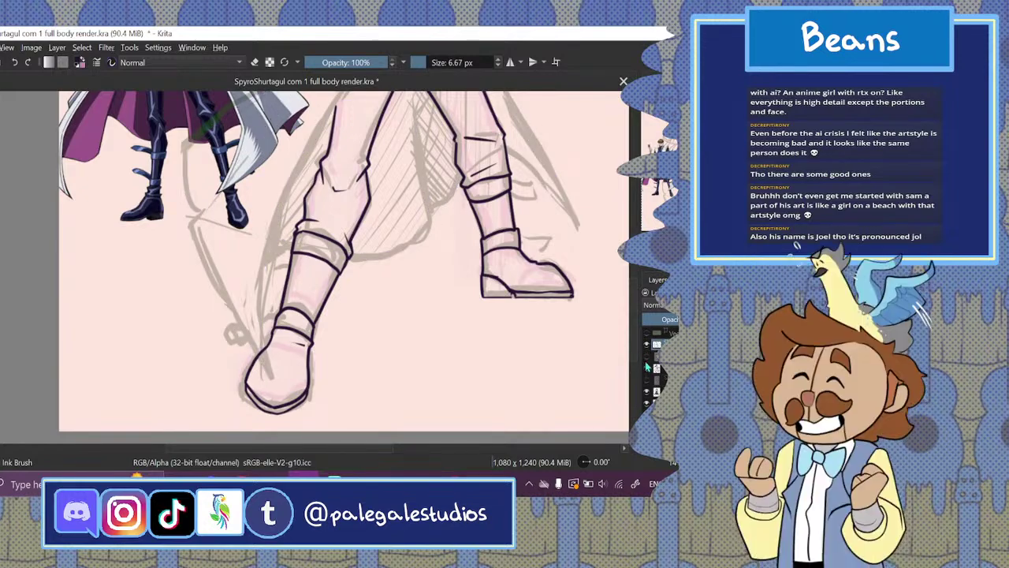
left_click(647, 365)
left_click(646, 366)
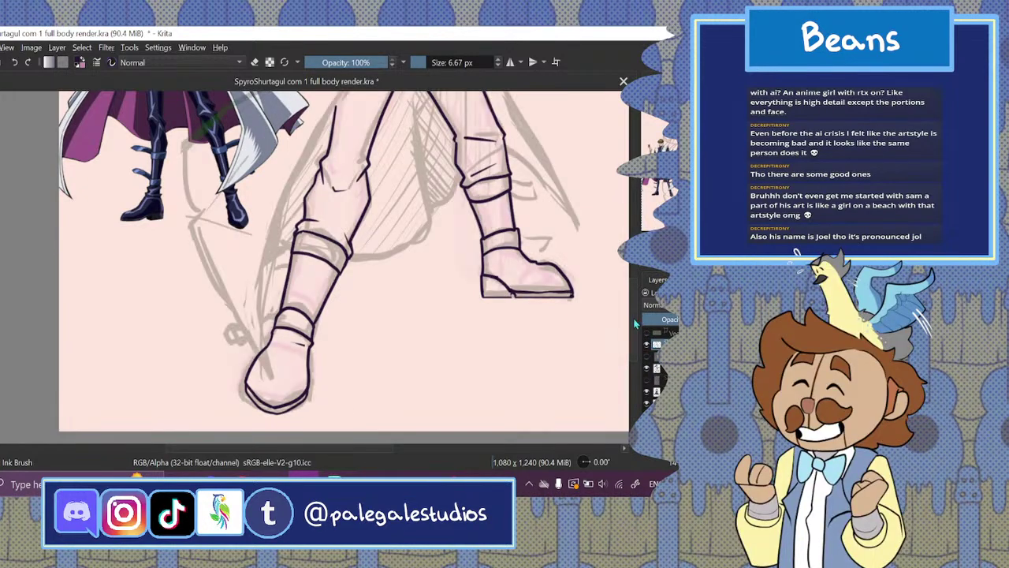
scroll(634, 323, "up", 5)
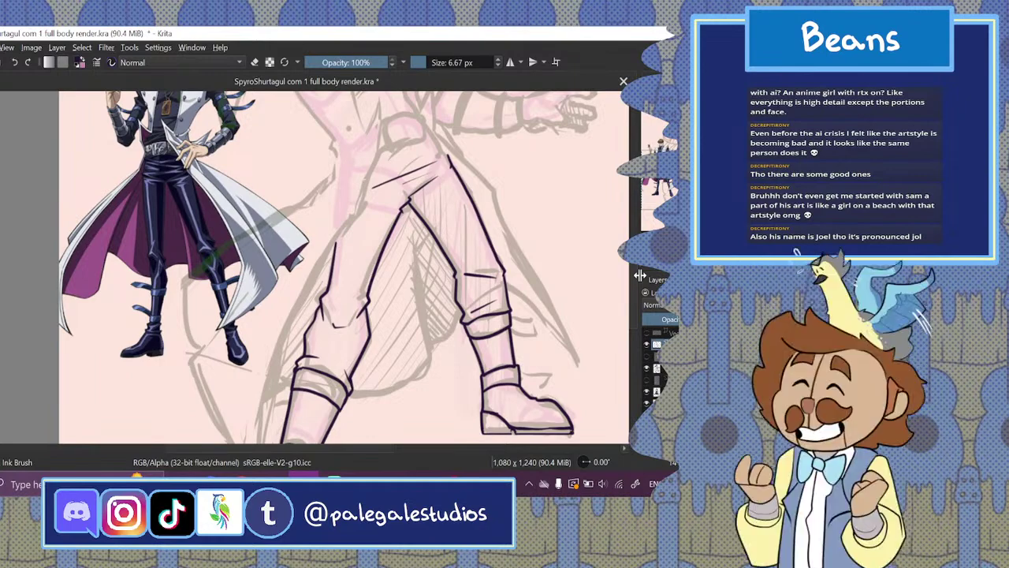
left_click_drag(278, 451, 276, 451)
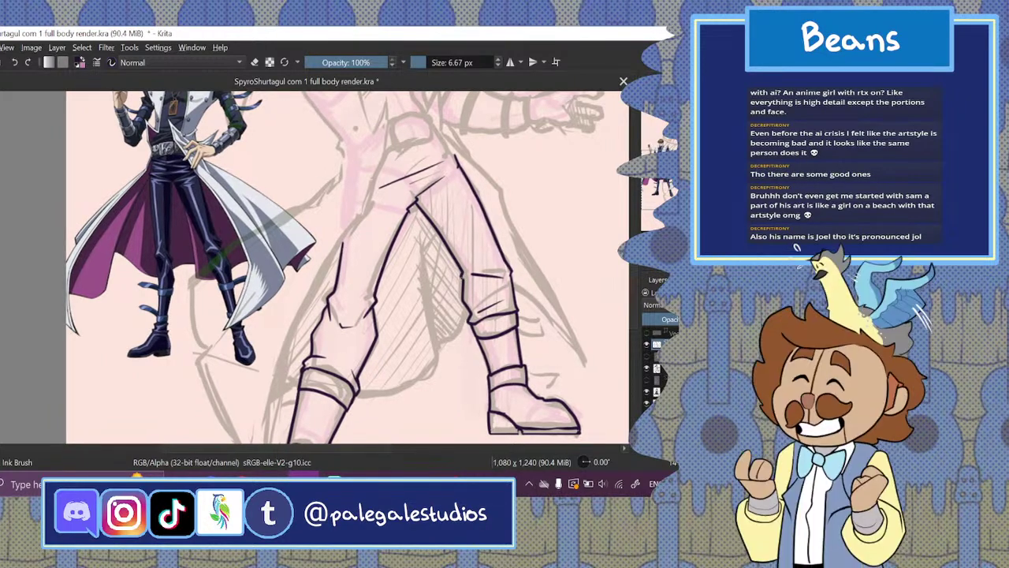
left_click_drag(634, 284, 634, 257)
scroll(347, 268, "down", 5)
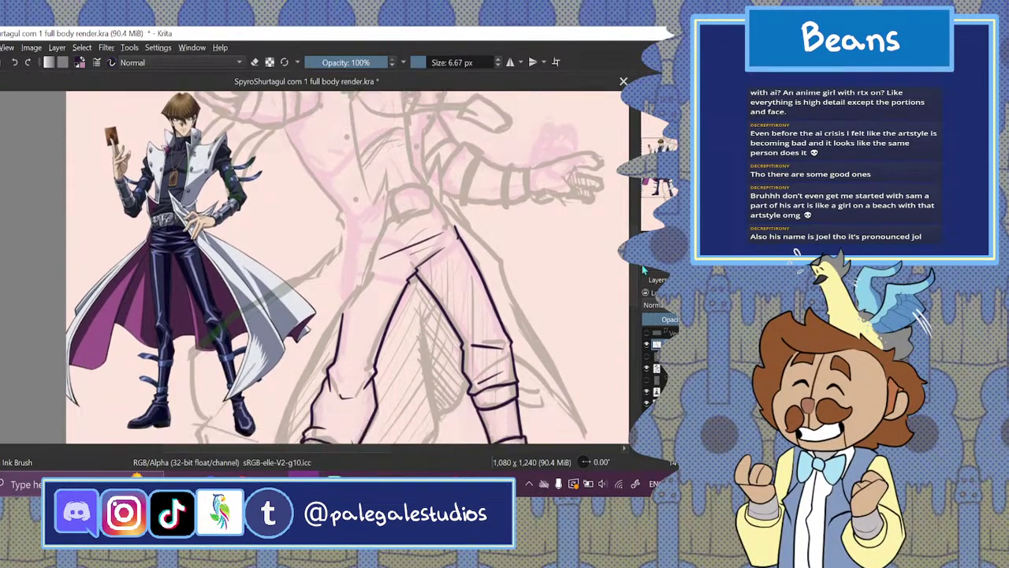
left_click(647, 356)
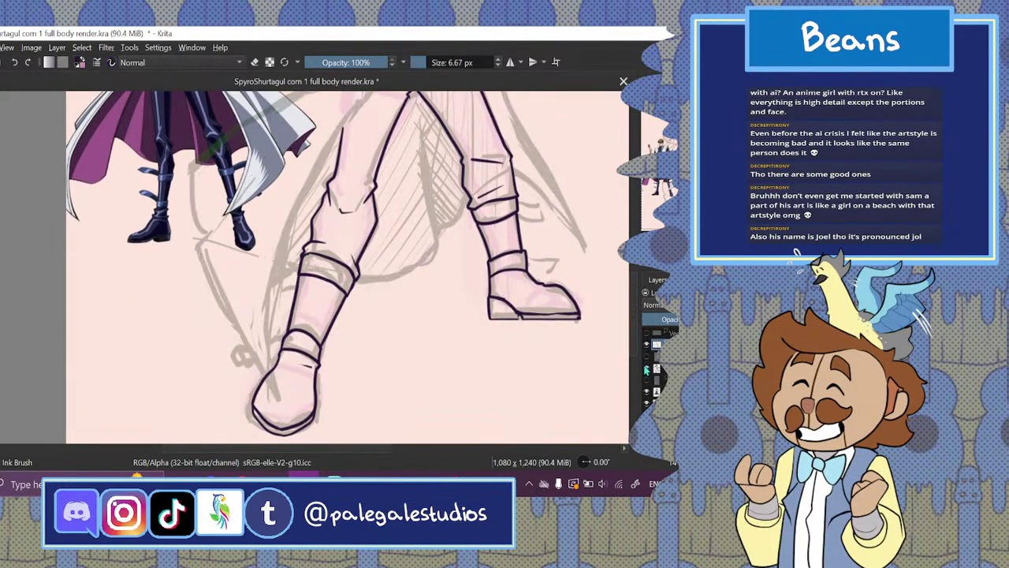
left_click(647, 368)
left_click(647, 368)
- Ink the loose strap ends on the front leg's knee and ankle bands and on the other leg's knee band
mouse_move(299, 269)
left_mouse_down()
mouse_move(251, 300)
mouse_move(295, 287)
left_mouse_up()
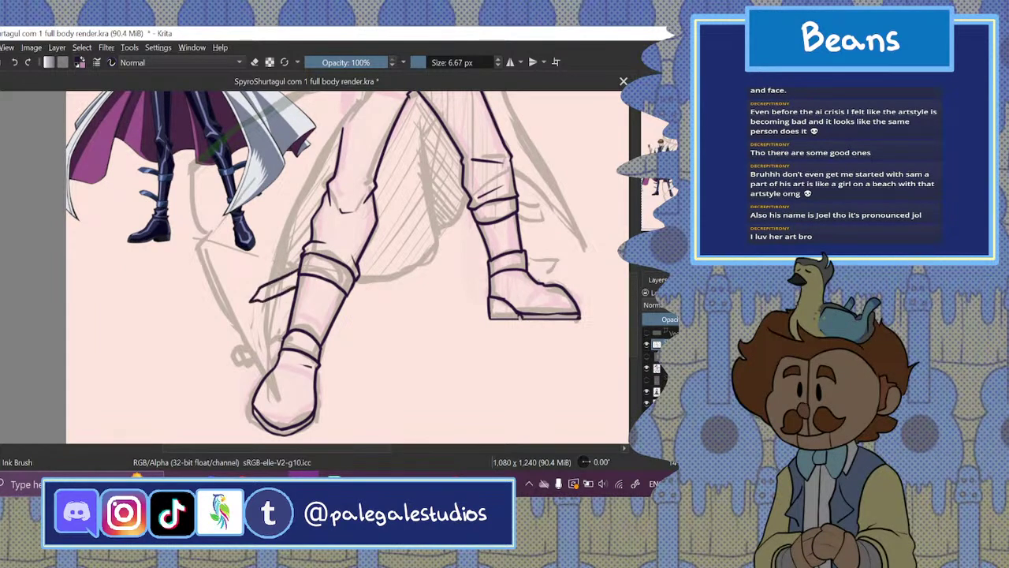
mouse_move(280, 344)
left_mouse_down()
mouse_move(230, 366)
mouse_move(279, 359)
left_mouse_up()
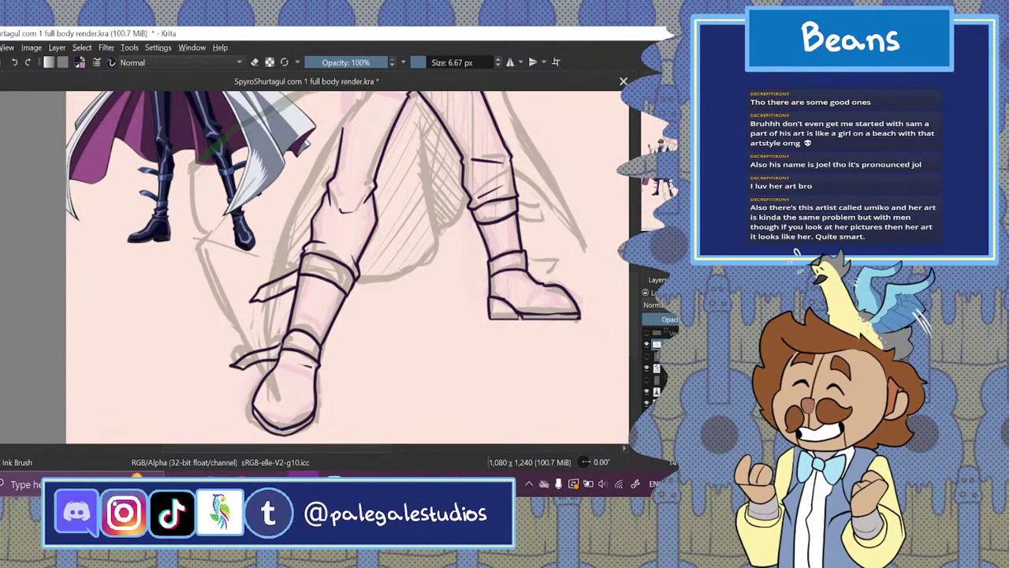
left_click_drag(345, 451, 354, 454)
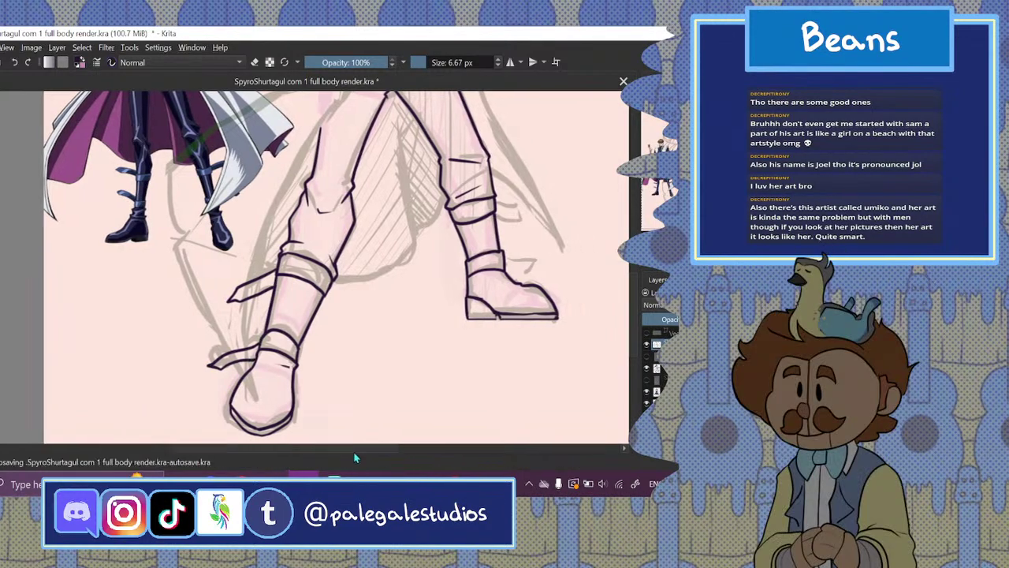
scroll(353, 455, "right", 3)
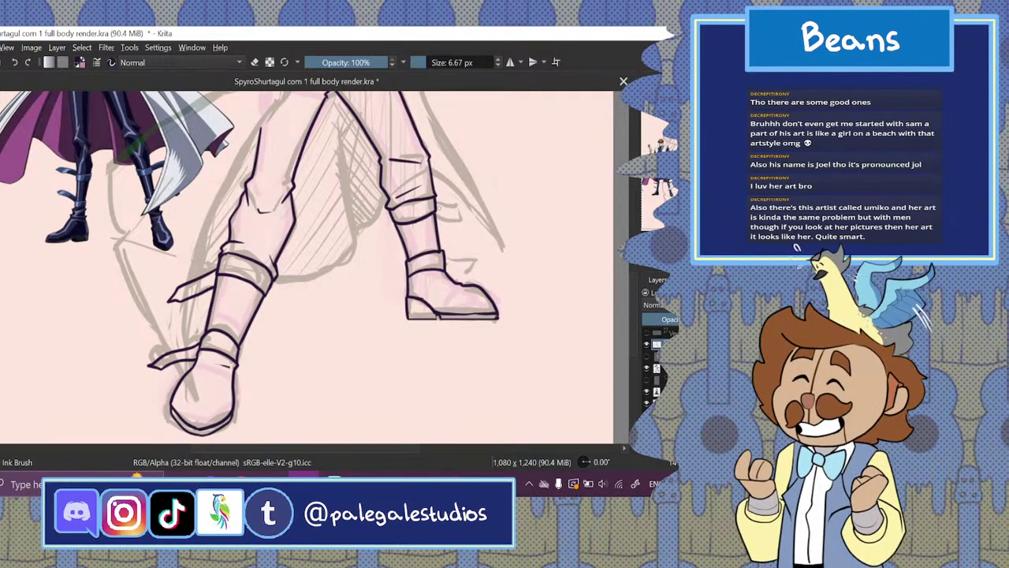
mouse_move(435, 204)
left_mouse_down()
mouse_move(458, 224)
mouse_move(437, 214)
left_mouse_up()
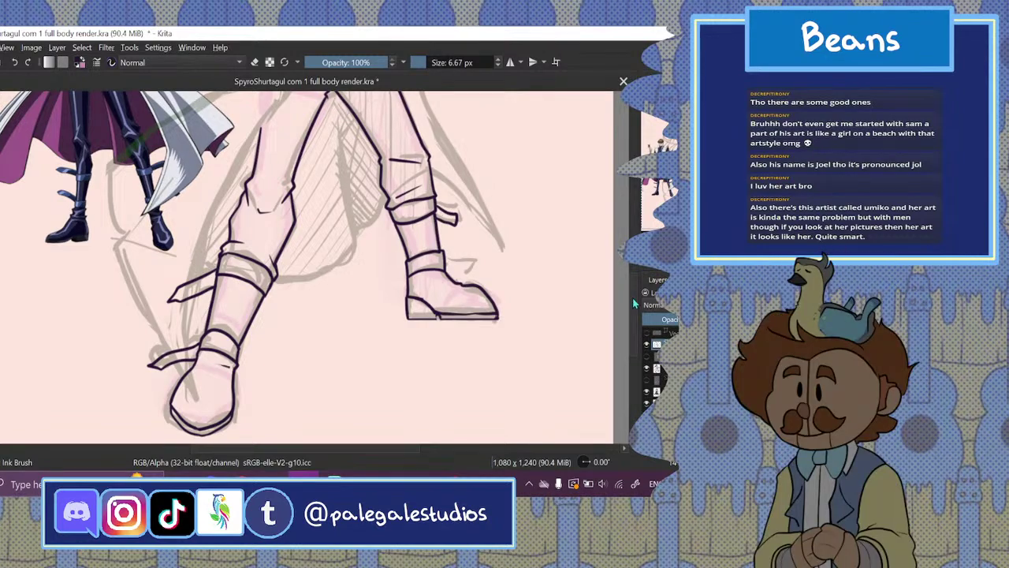
- Show the upper body and coat lineart layer together with the legs, and hide the rough sketch layer
left_click_drag(636, 299, 637, 203)
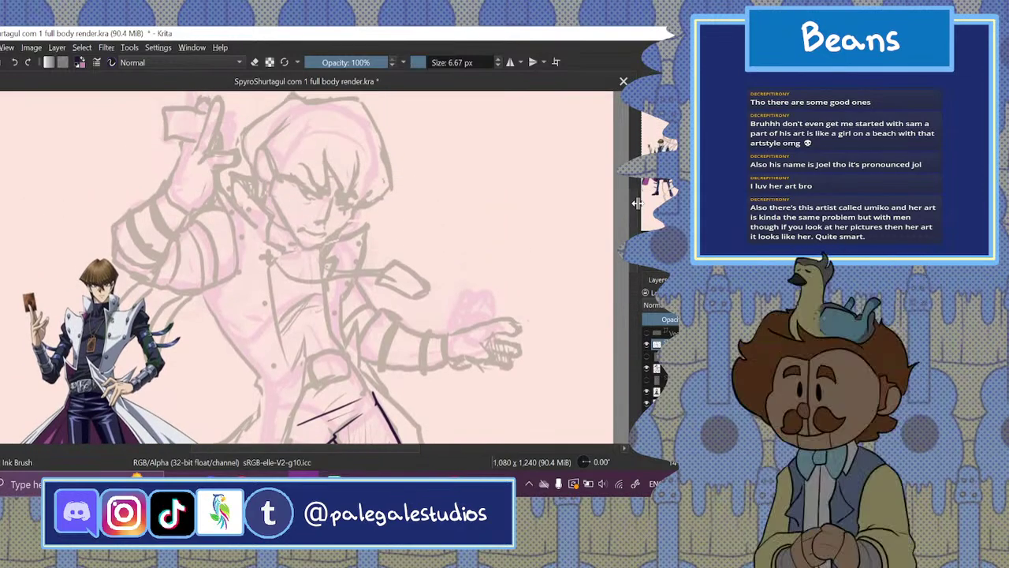
left_click(646, 356)
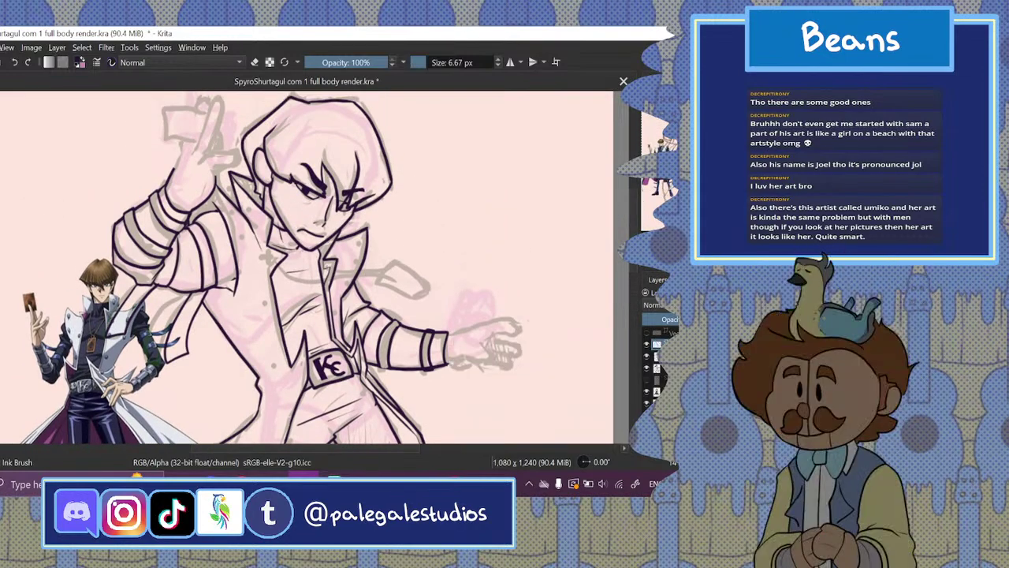
scroll(632, 294, "down", 5)
scroll(631, 295, "up", 4)
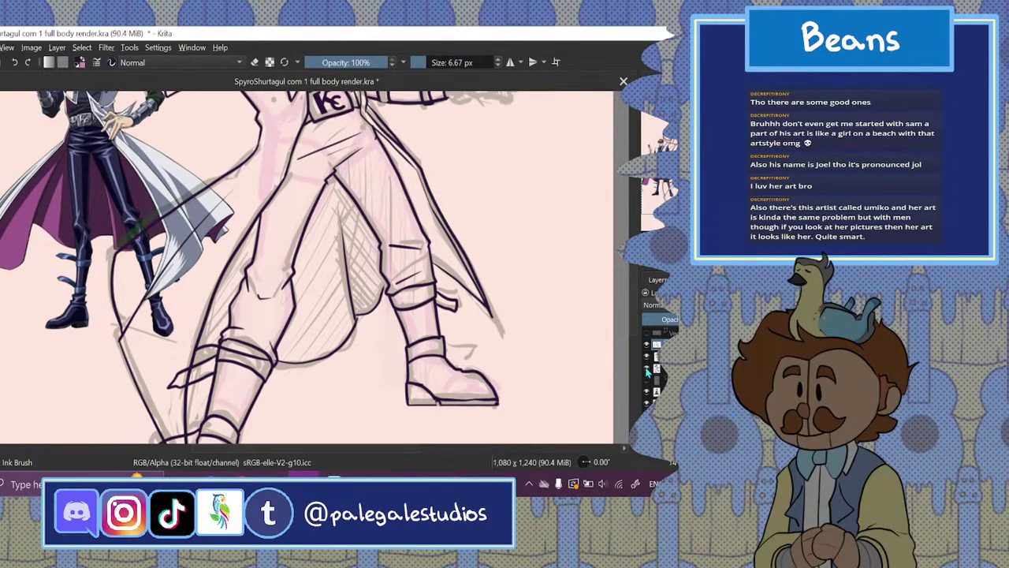
left_click(646, 367)
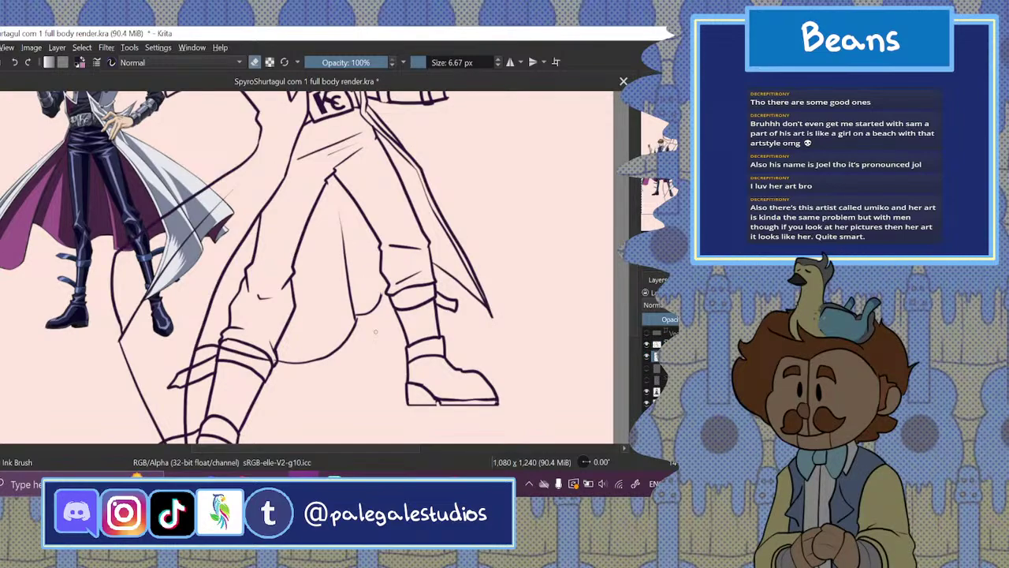
- Redraw the corner of the coat hem between the legs and erase the stray coat line crossing the knee band
left_click(256, 62)
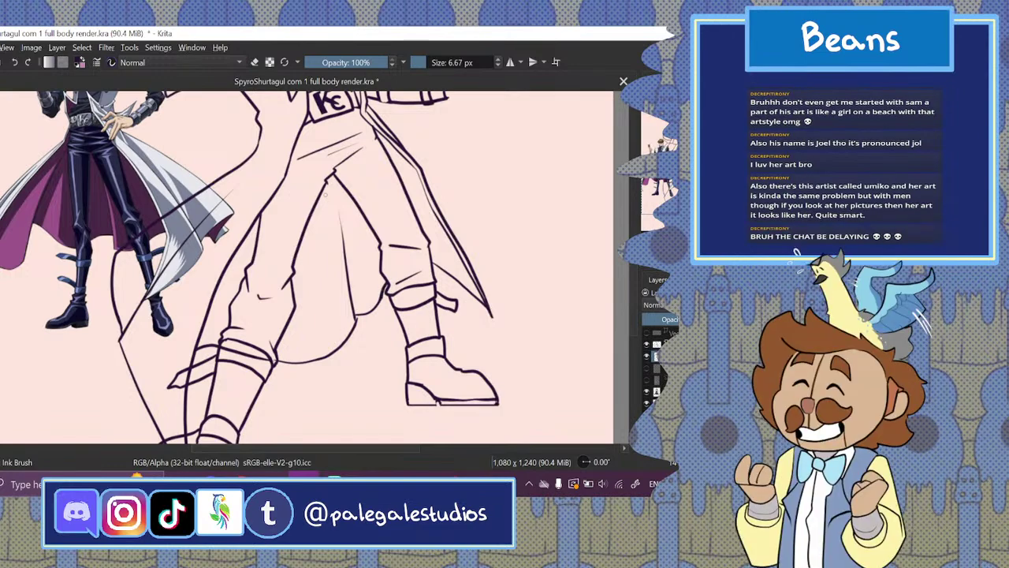
left_click(256, 64)
left_click(356, 322)
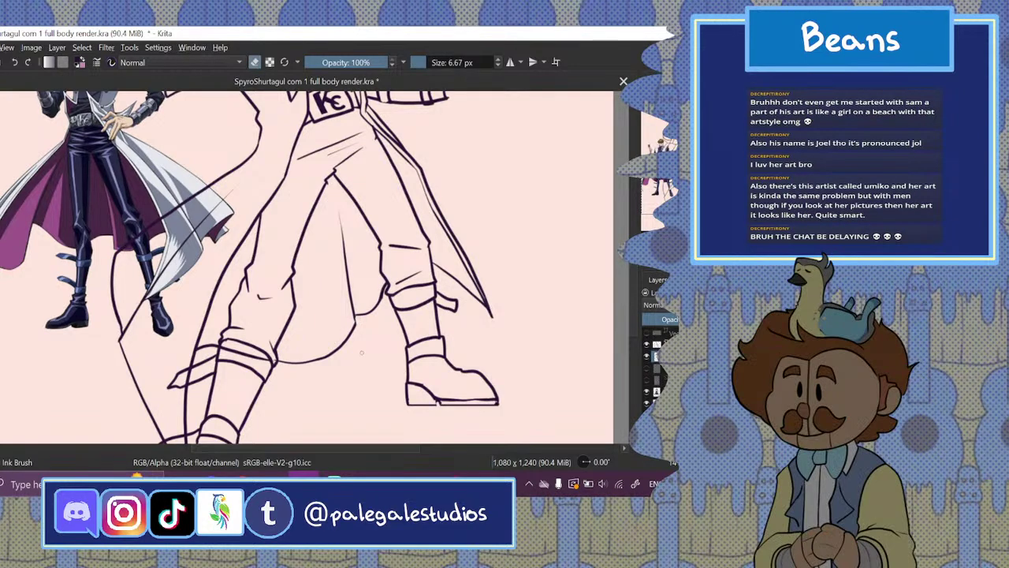
left_click(256, 64)
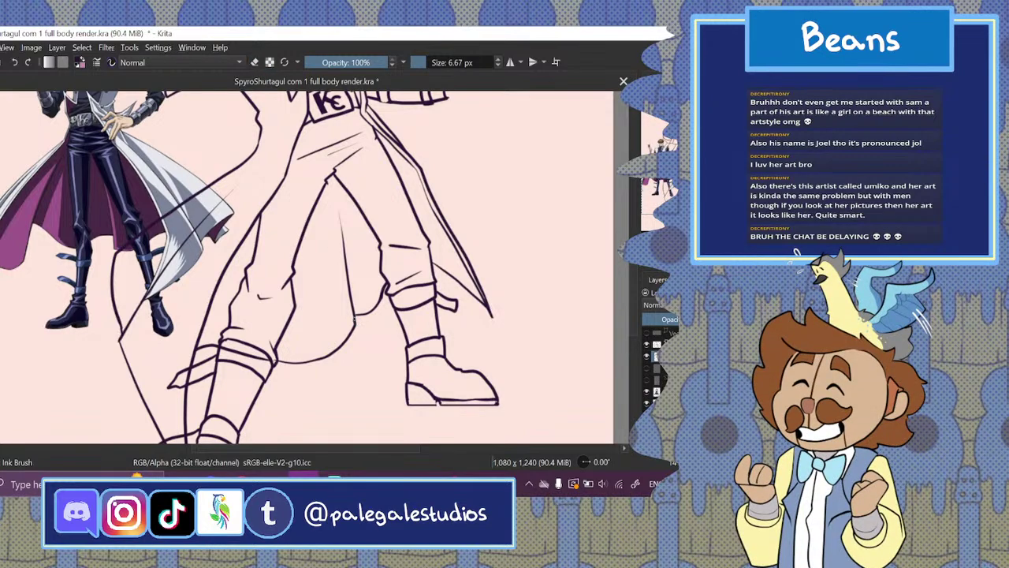
left_click_drag(355, 320, 351, 309)
key("e")
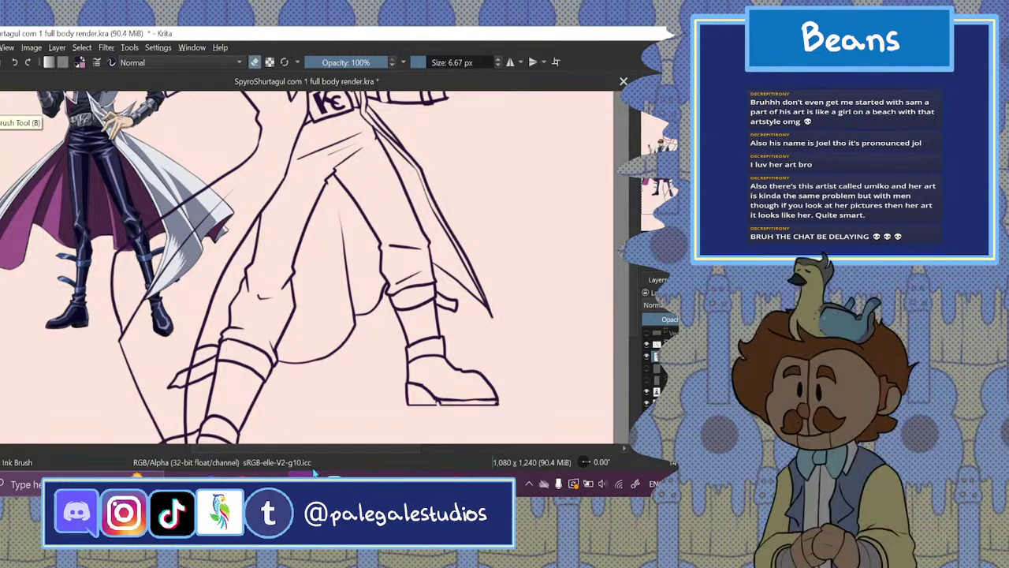
left_click_drag(313, 449, 273, 451)
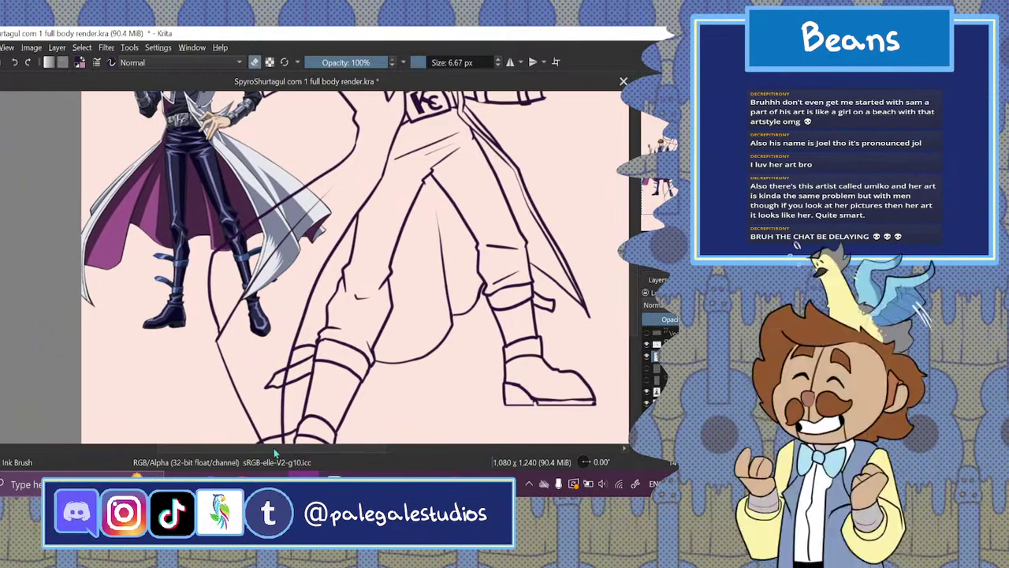
left_click_drag(635, 299, 636, 280)
scroll(635, 272, "up", 5)
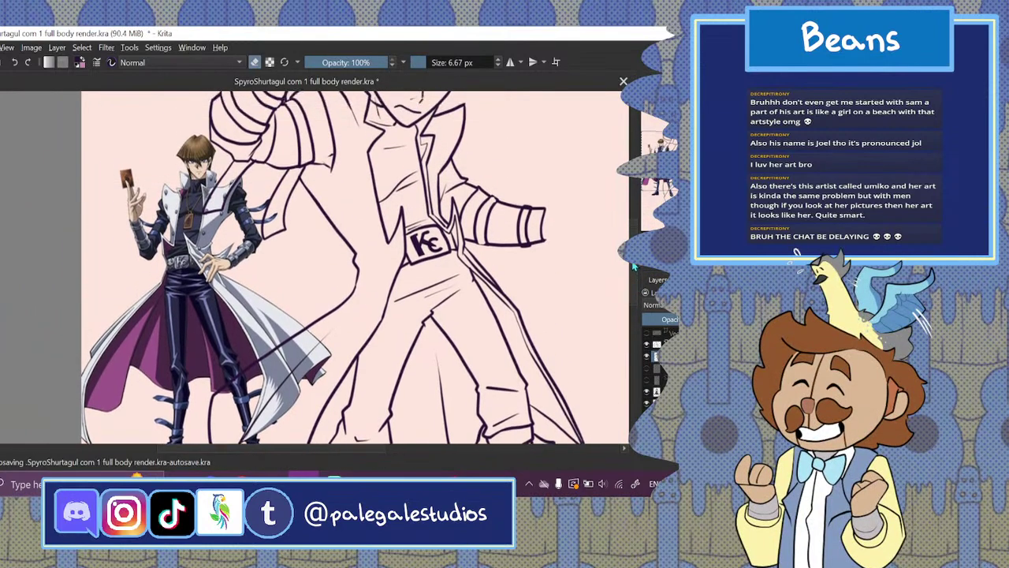
- Select the pointed part of the coat collar beside the neck and rotate it slightly with a transform, clearing the selection
scroll(632, 227, "up", 3)
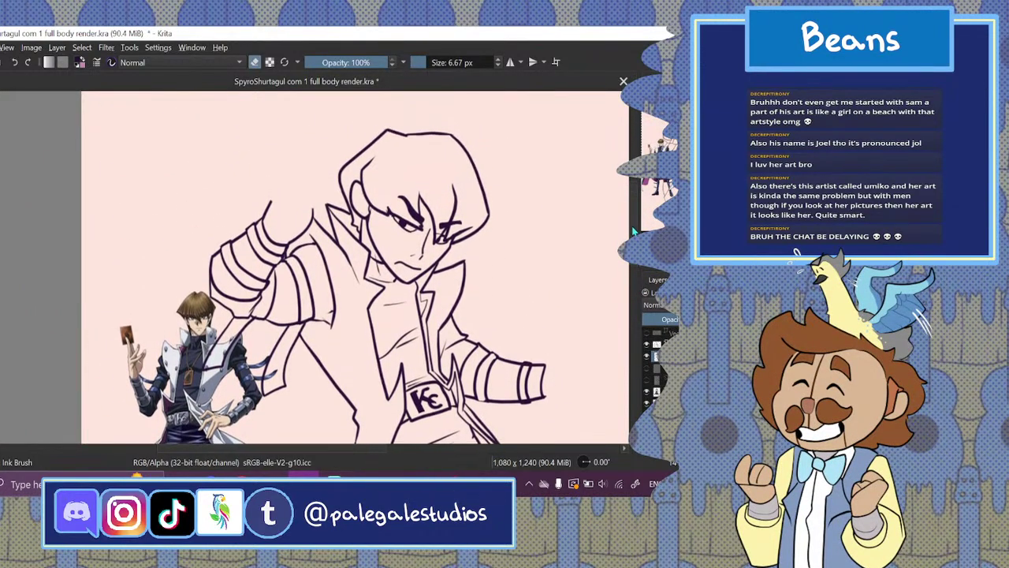
mouse_move(632, 220)
left_mouse_down()
mouse_move(632, 251)
mouse_move(632, 232)
left_mouse_up()
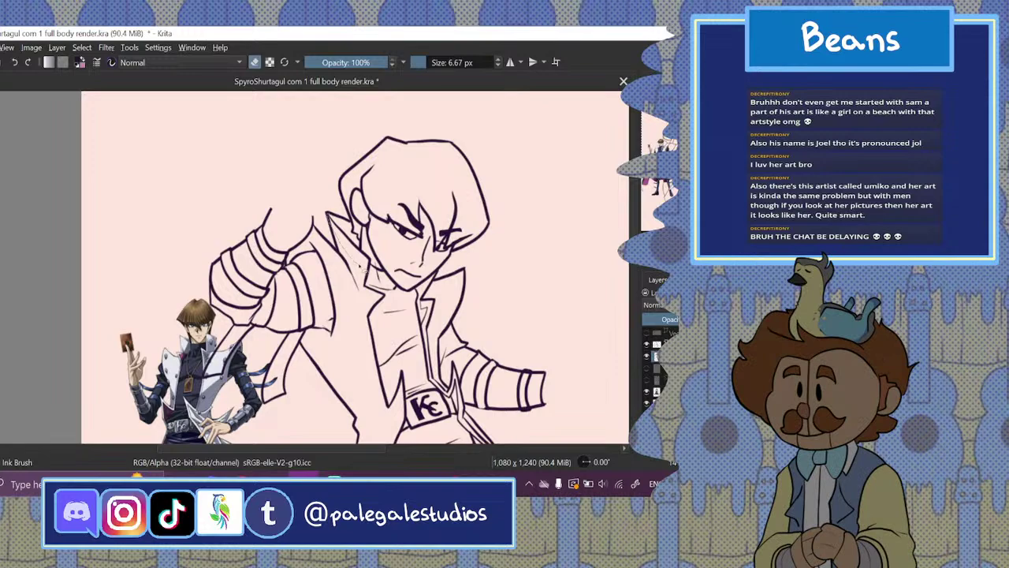
left_click(358, 245)
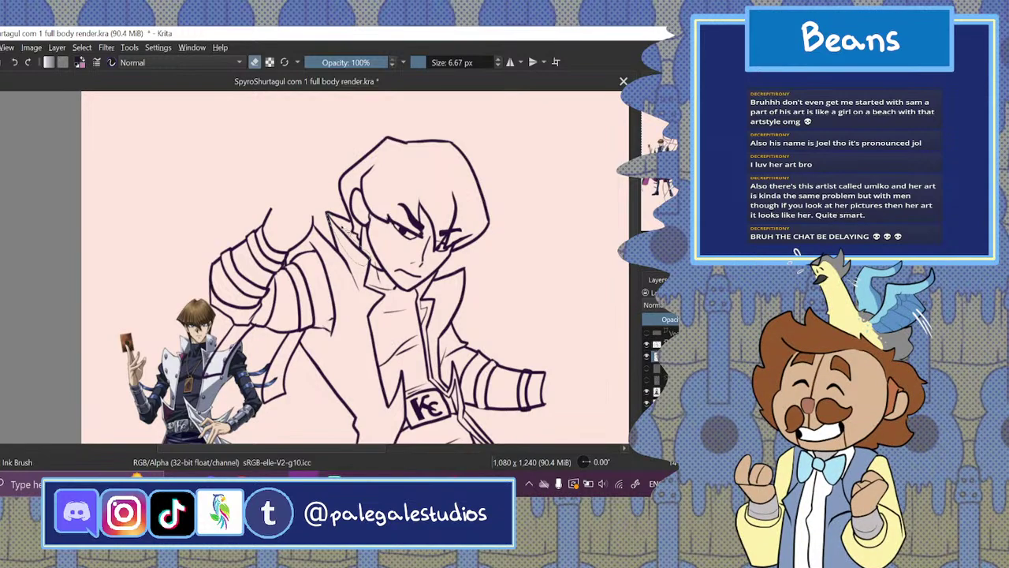
key("ctrl+t")
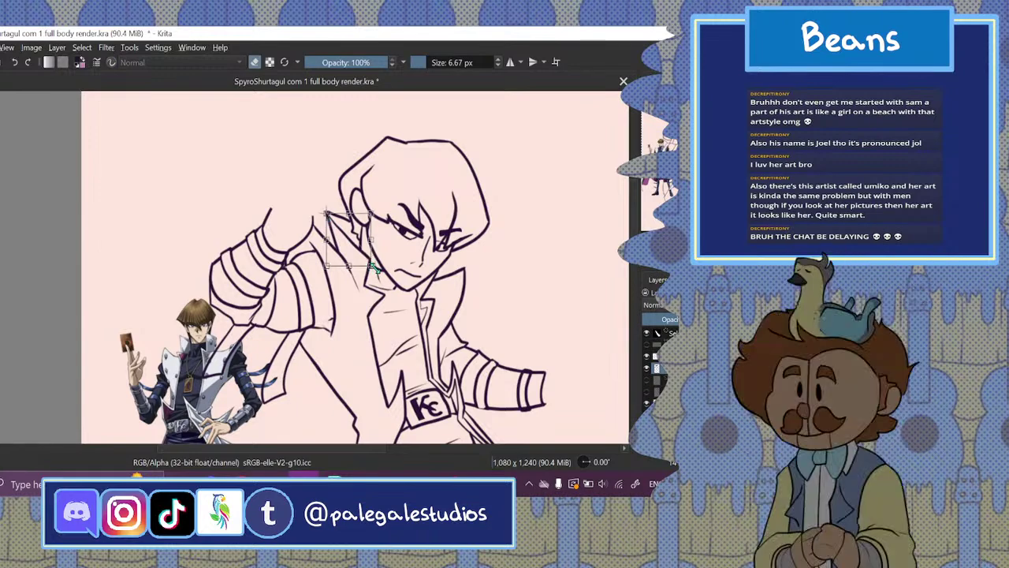
key("b")
left_click_drag(385, 266, 381, 267)
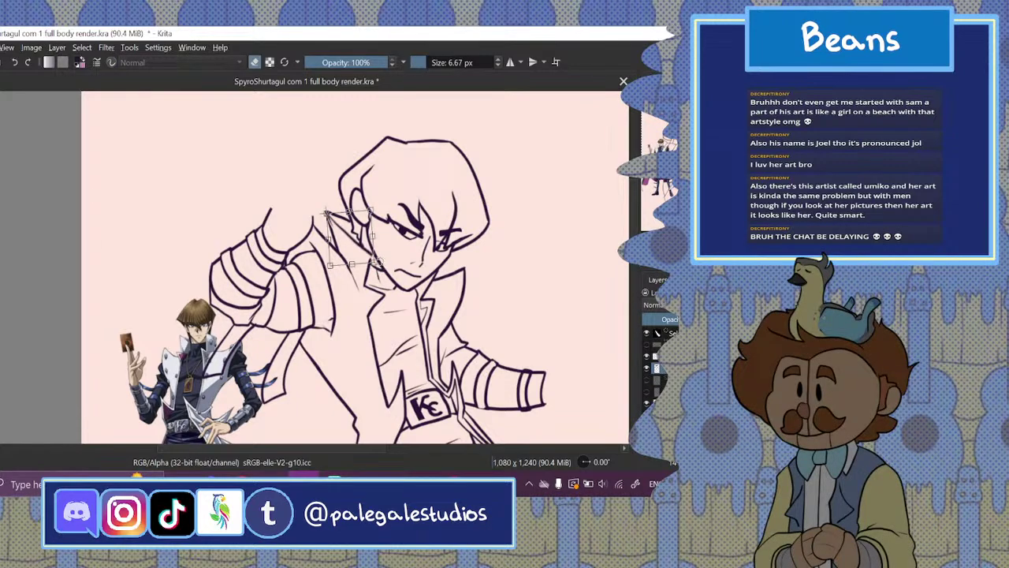
left_click(14, 61)
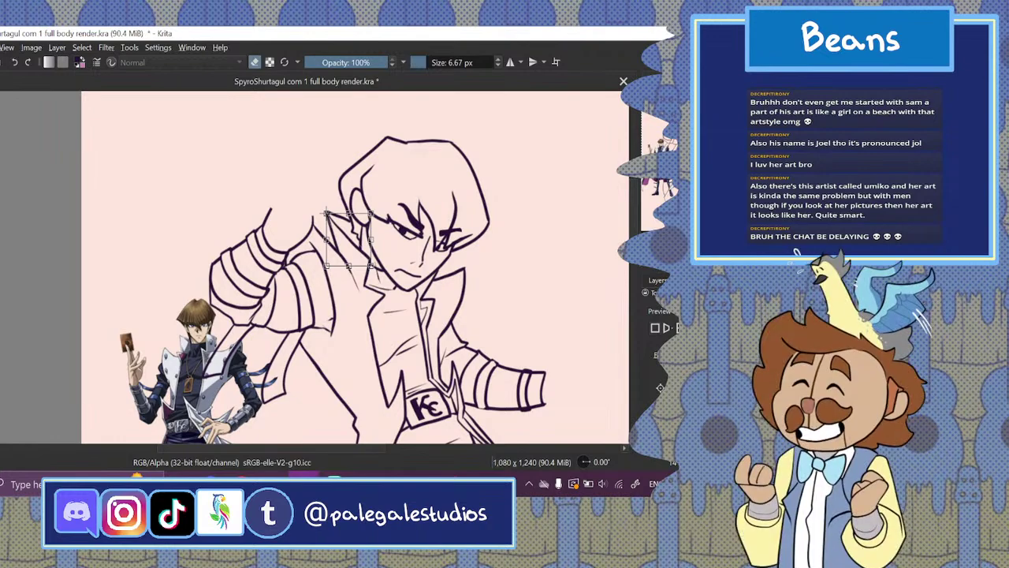
key("Return")
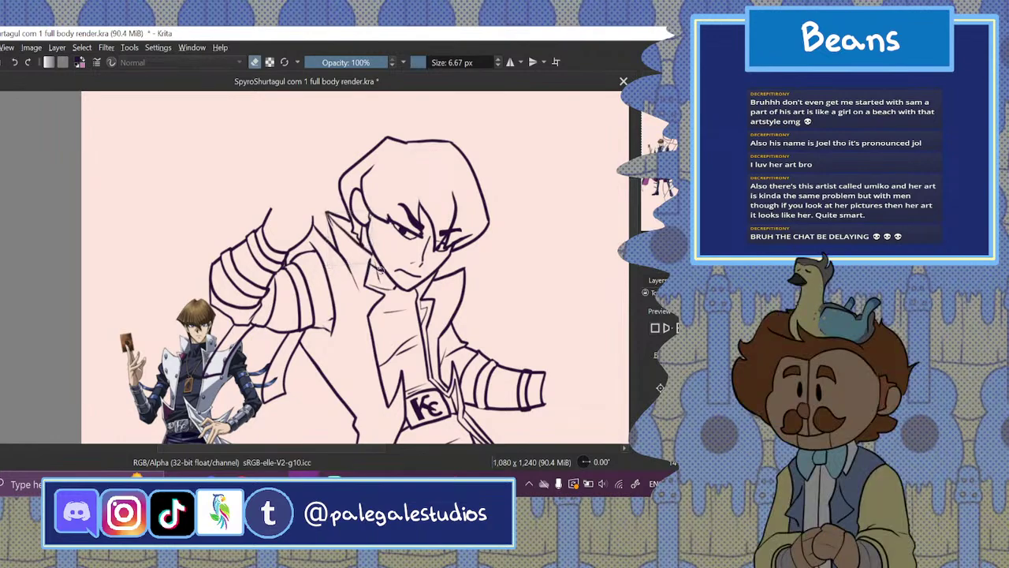
key("ctrl+t")
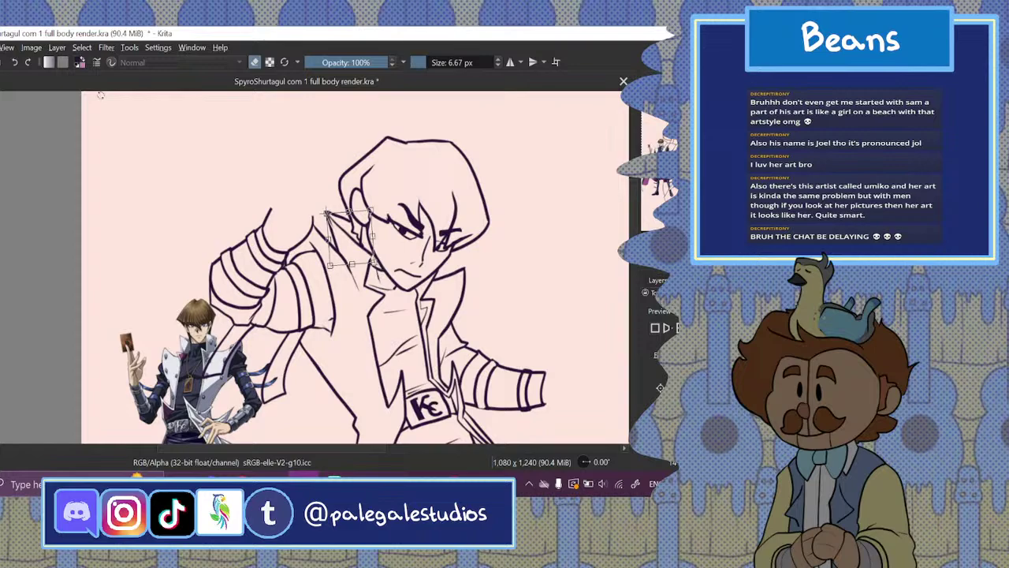
left_click(82, 49)
left_click(93, 77)
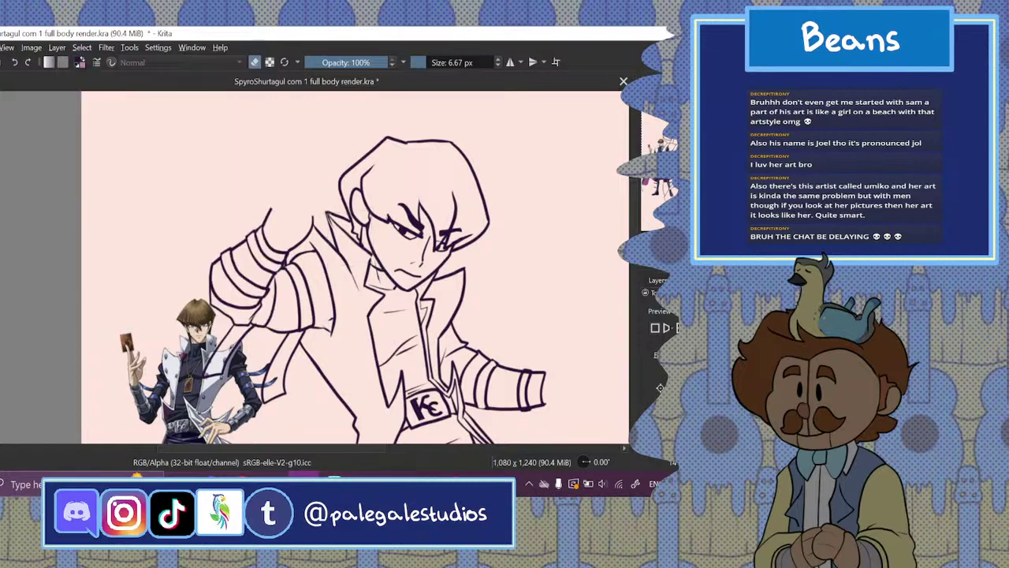
left_click(1, 101)
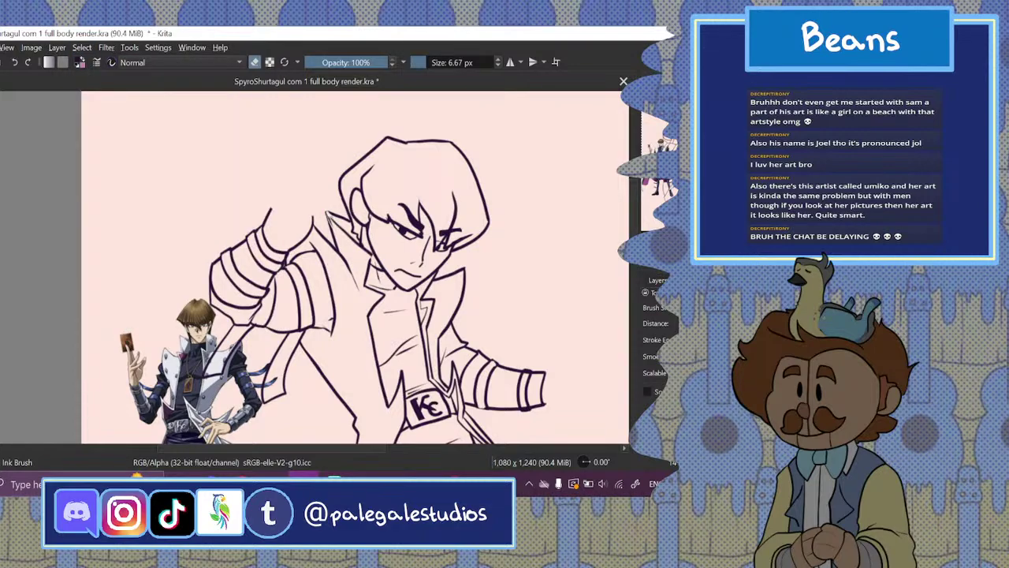
- Re-ink the edge of the coat collar from its pointed tip down toward the neck, undoing the surplus stroke
left_click(254, 61)
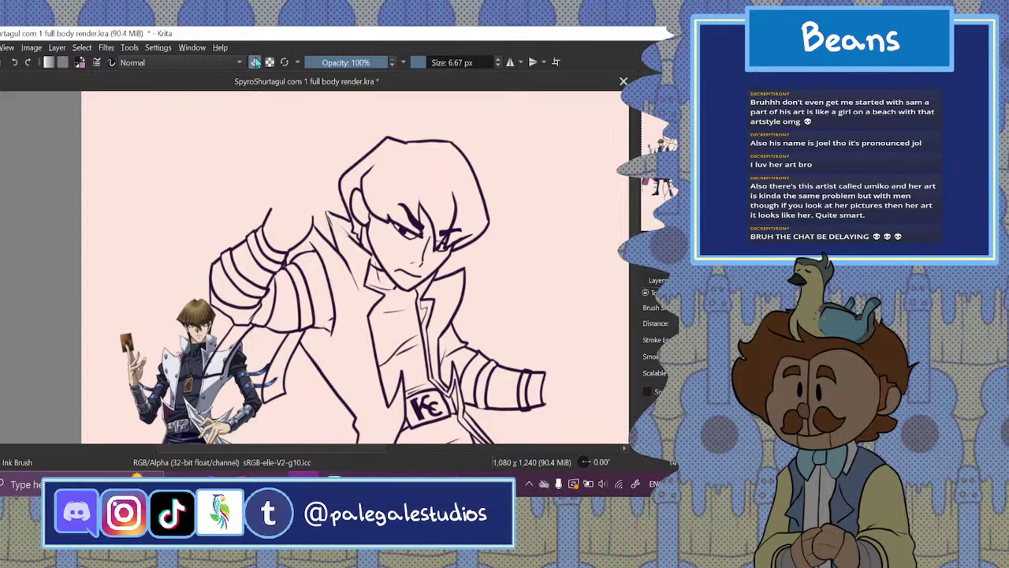
left_click(15, 62)
left_click_drag(328, 214, 367, 250)
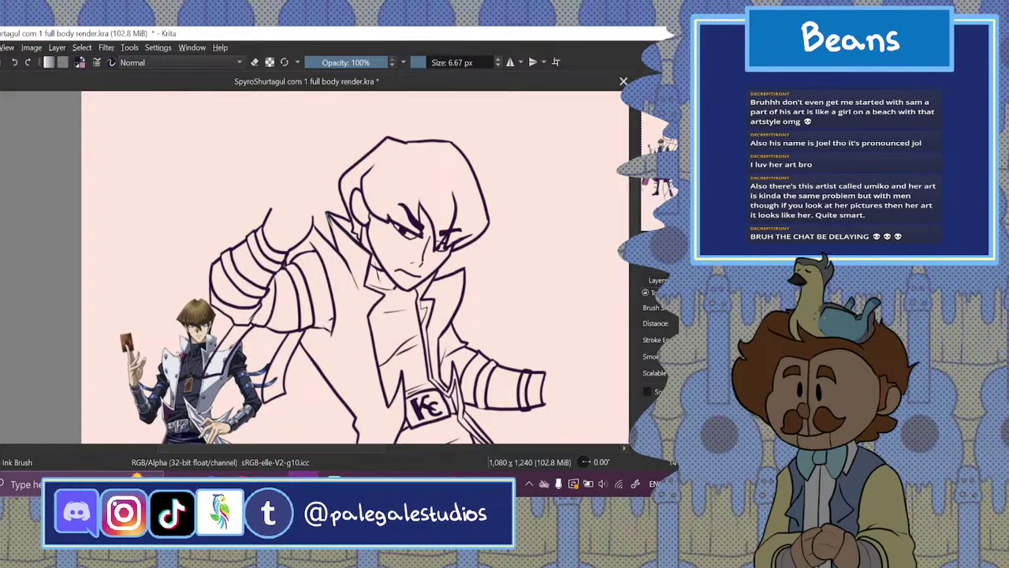
left_click_drag(327, 213, 337, 249)
key("ctrl+z")
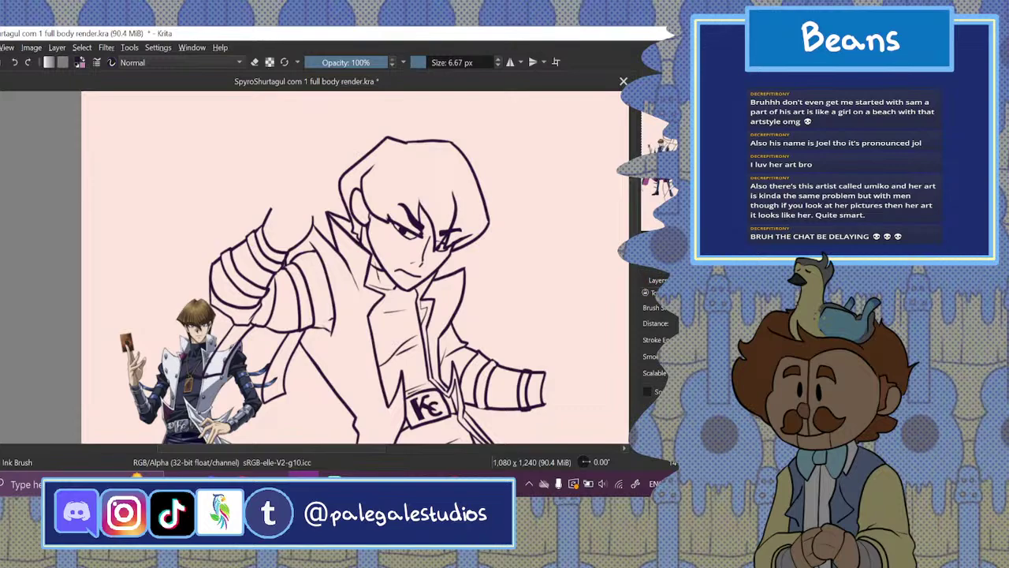
scroll(354, 268, "down", 1)
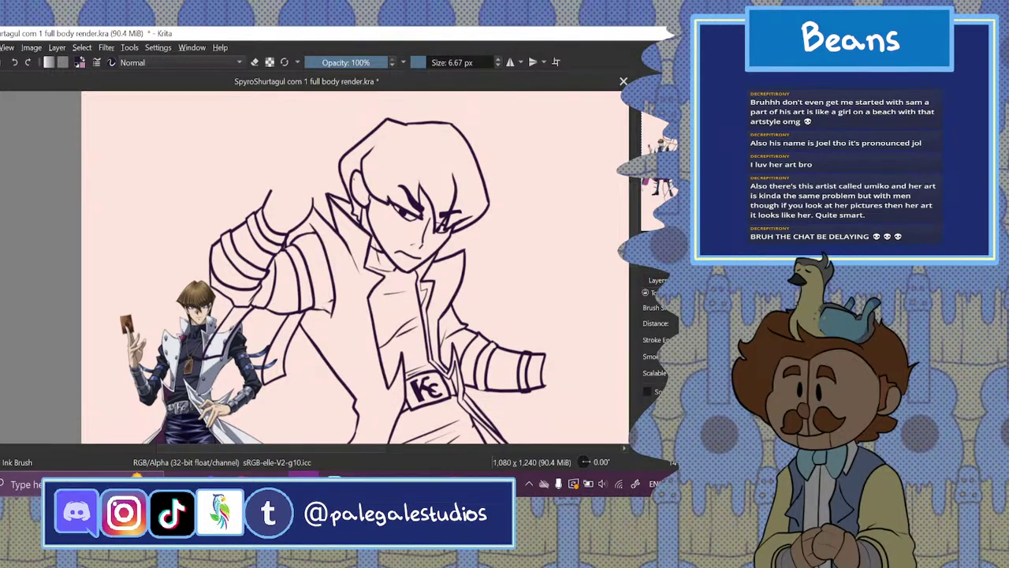
left_click_drag(356, 179, 364, 197)
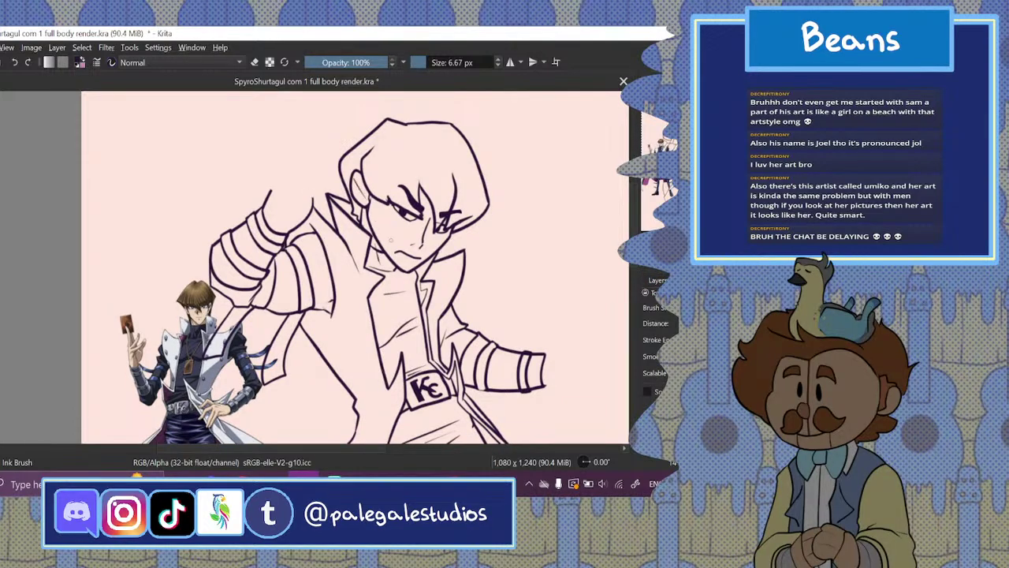
left_click(15, 62)
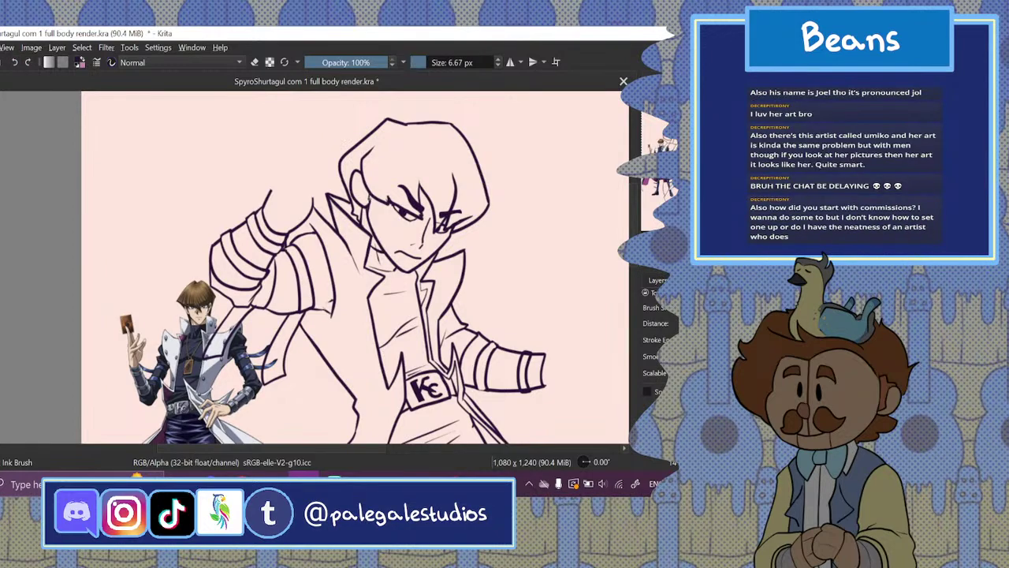
- Check the layers by toggling their visibility, and erase the loose knee strap on the leg lineart layer where the coat overlaps it
left_click(662, 279)
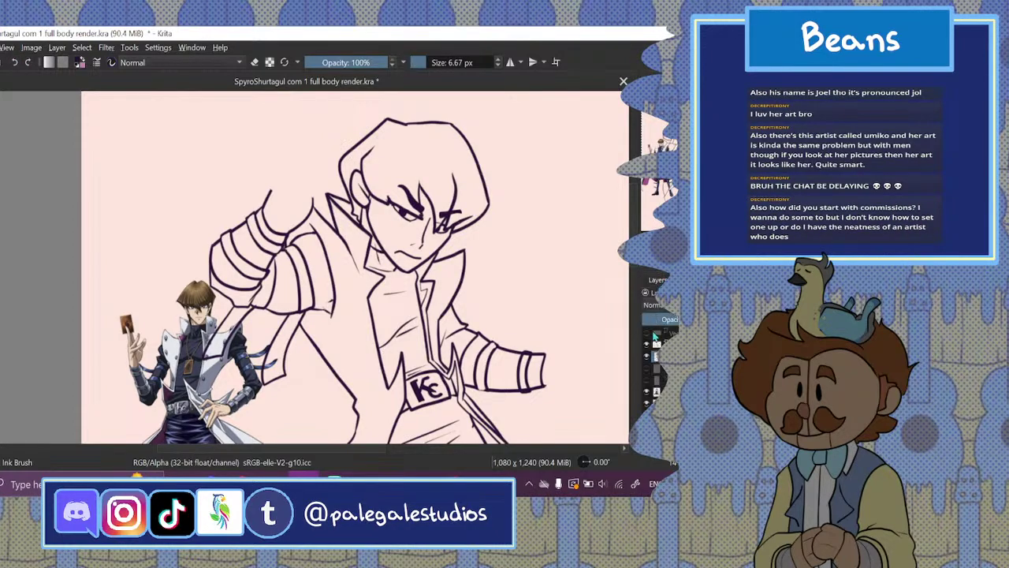
left_click(647, 369)
left_click(647, 369)
scroll(637, 326, "down", 10)
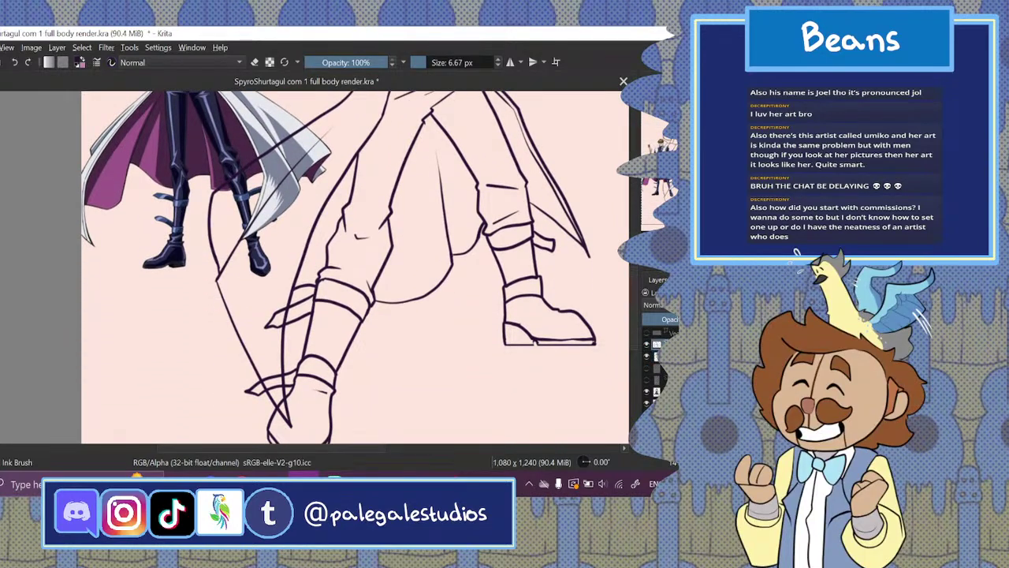
left_click(647, 354)
left_click(647, 355)
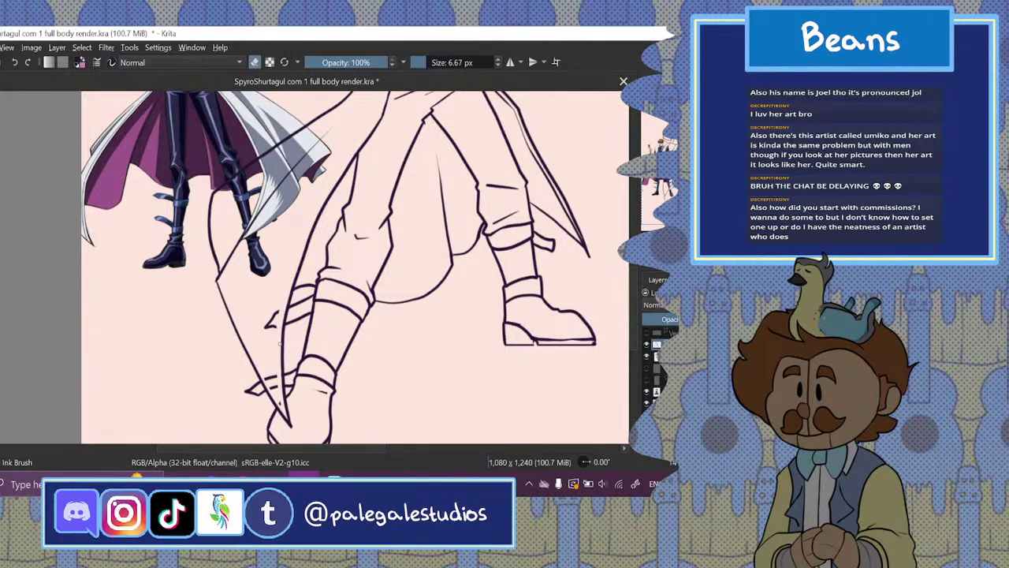
- Switch to the YouTube playlist in the browser to check the music playback, and return to Krita
key("alt+Tab")
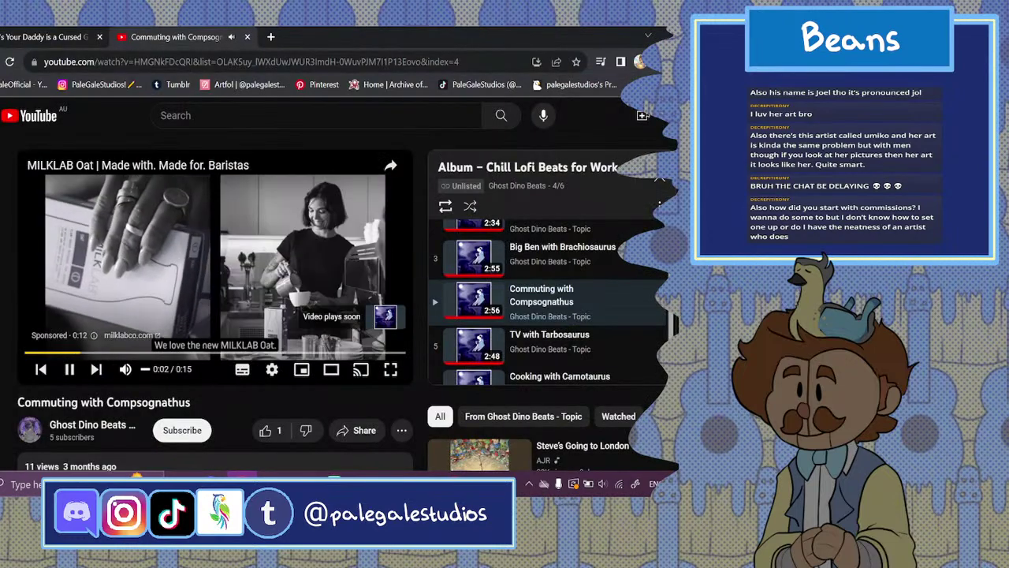
scroll(304, 204, "down", 3)
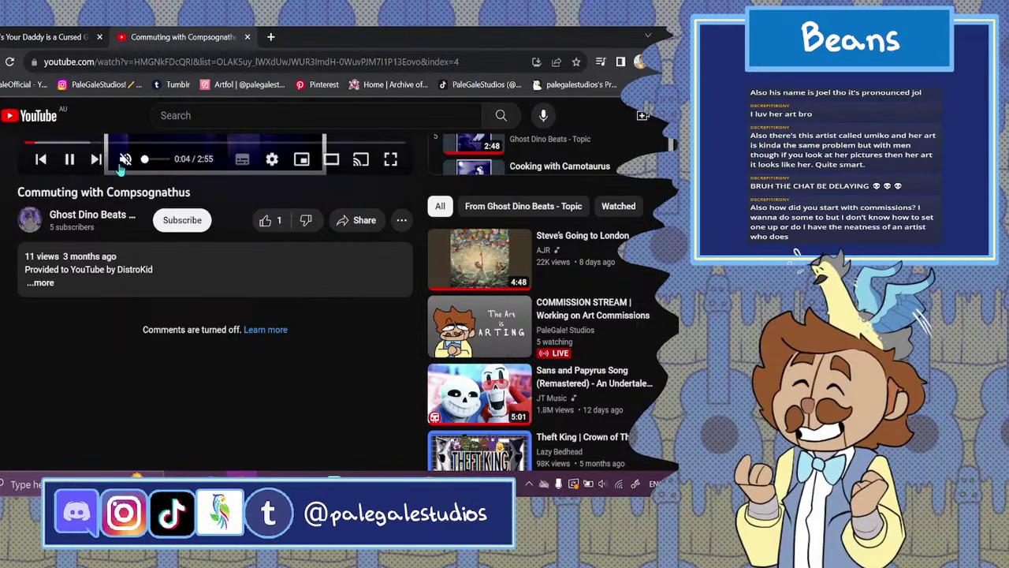
scroll(132, 218, "up", 3)
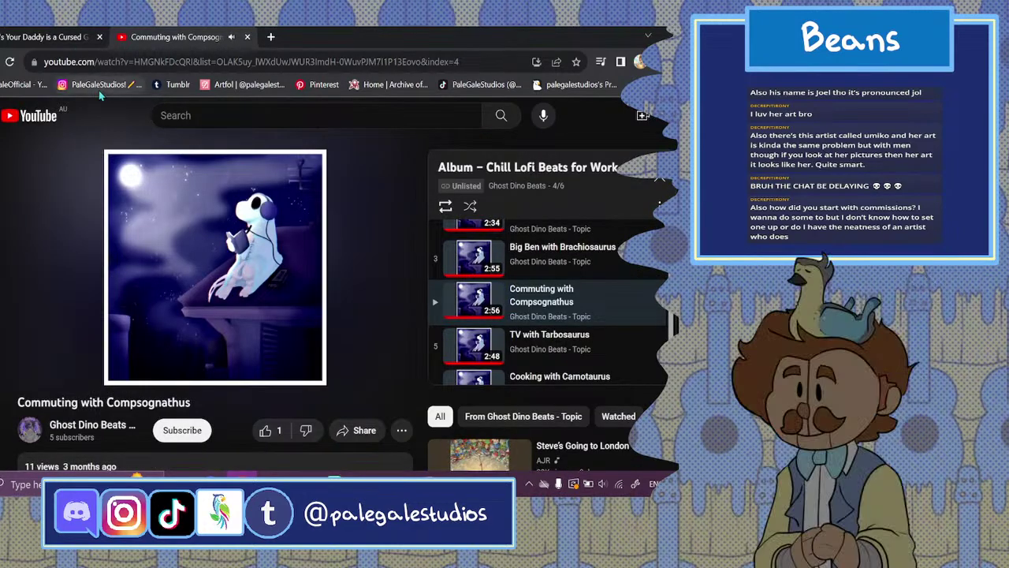
key("alt+Tab")
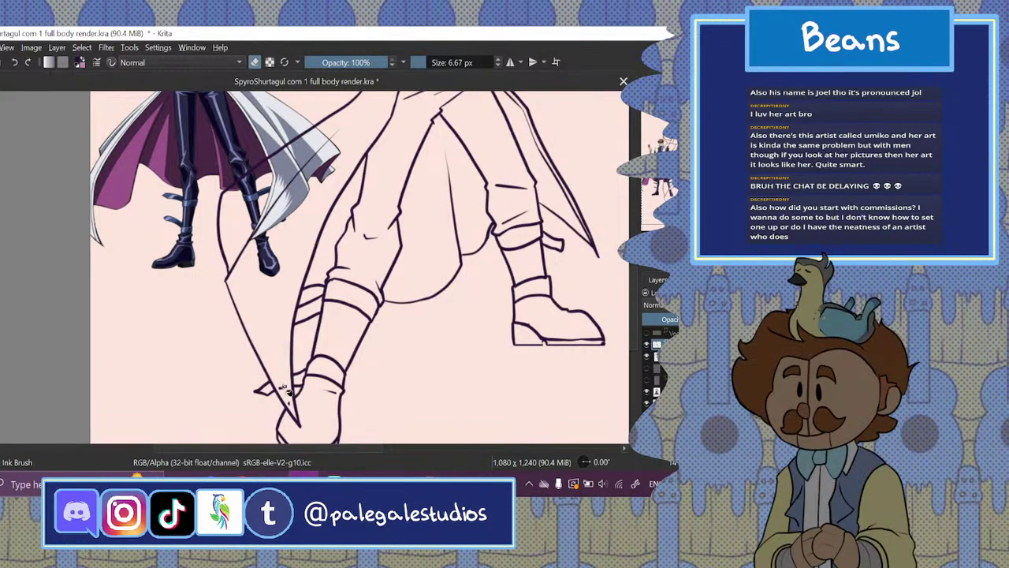
- Review the full lineart from the boots to the head, toggling the upper body and coat layer to compare it with the legs
left_click_drag(306, 449, 349, 470)
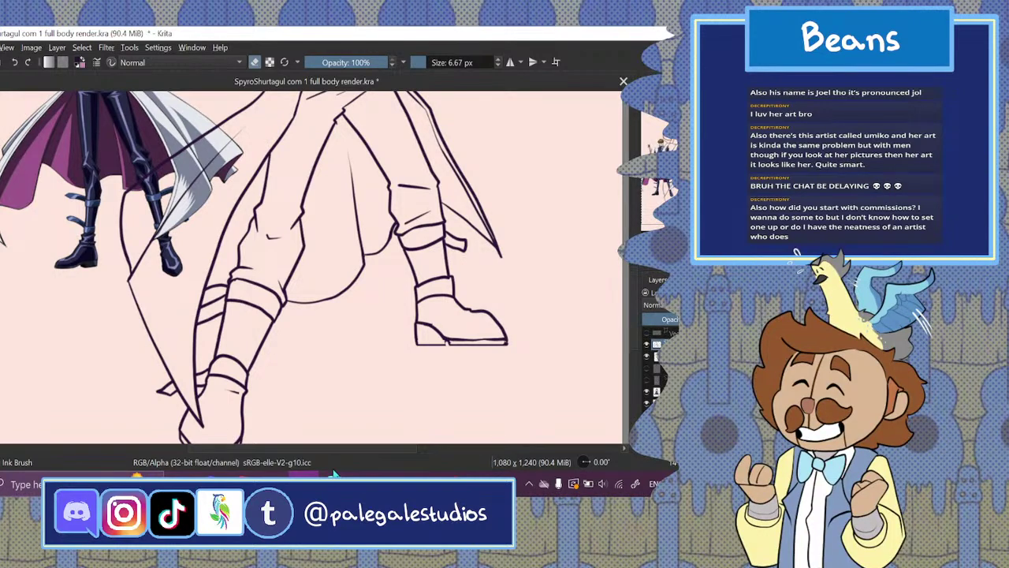
left_click_drag(348, 448, 335, 448)
left_click_drag(635, 295, 636, 265)
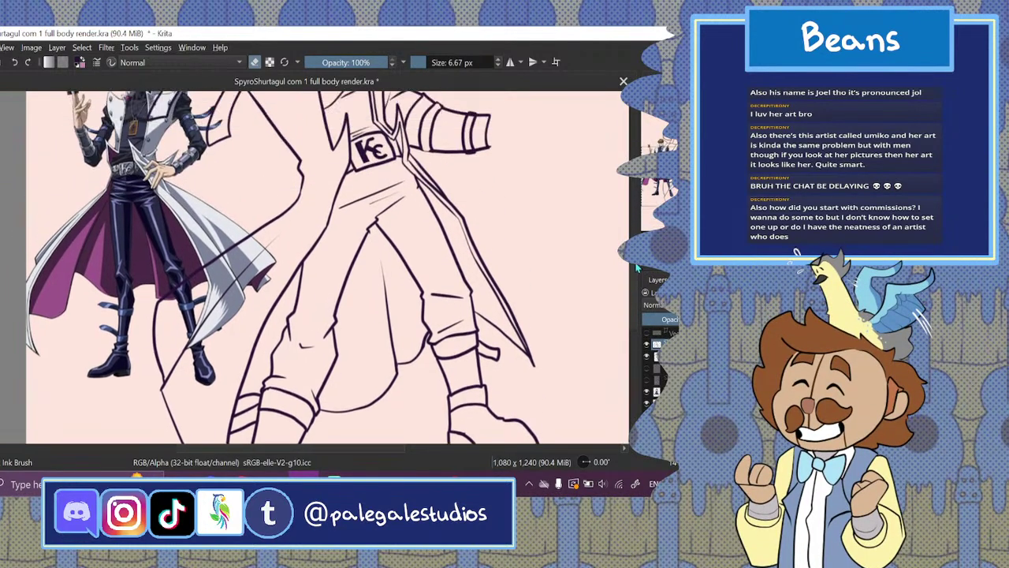
scroll(346, 268, "up", 3)
scroll(346, 268, "up", 1)
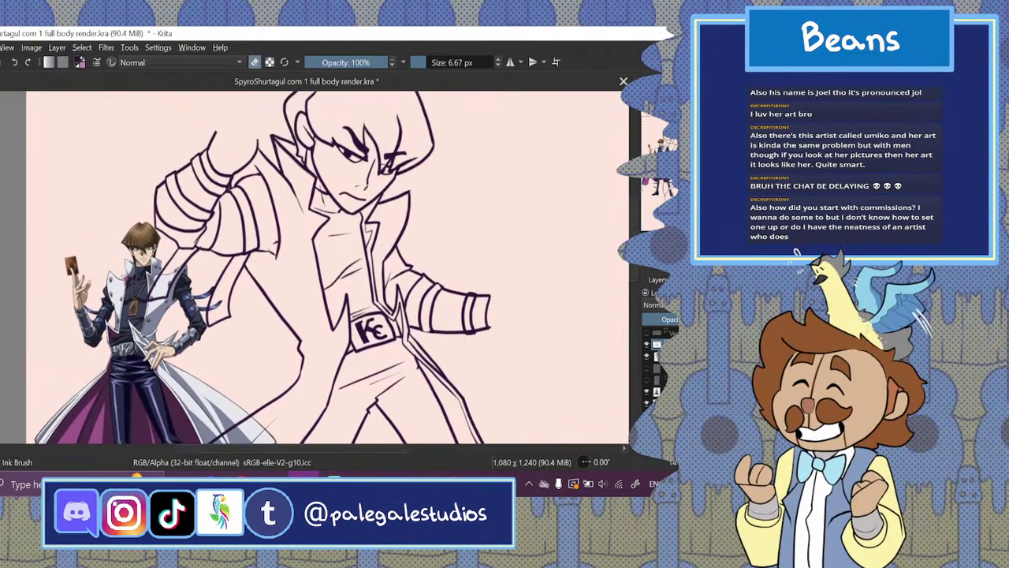
scroll(327, 268, "up", 1)
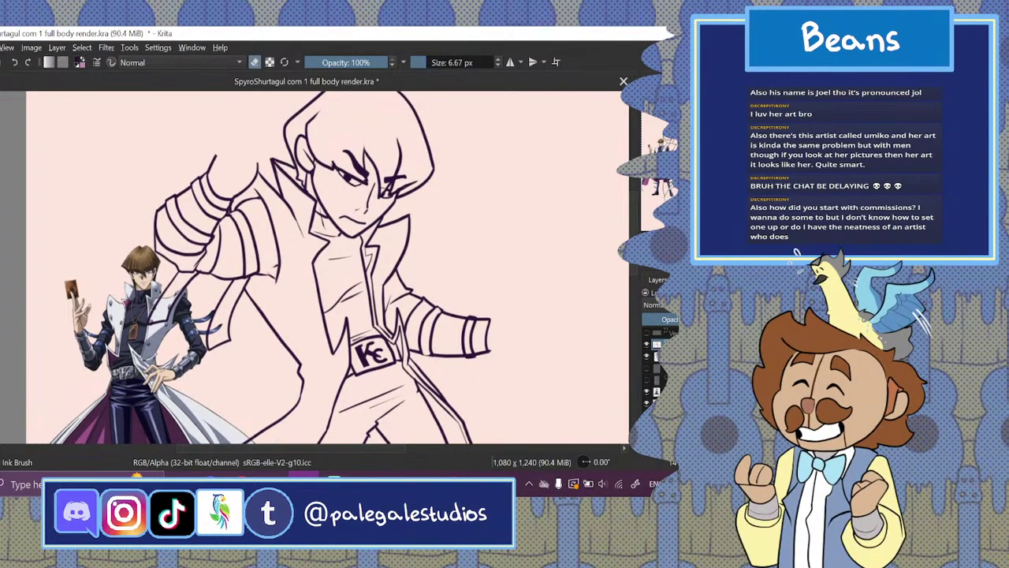
left_click(647, 356)
left_click(647, 356)
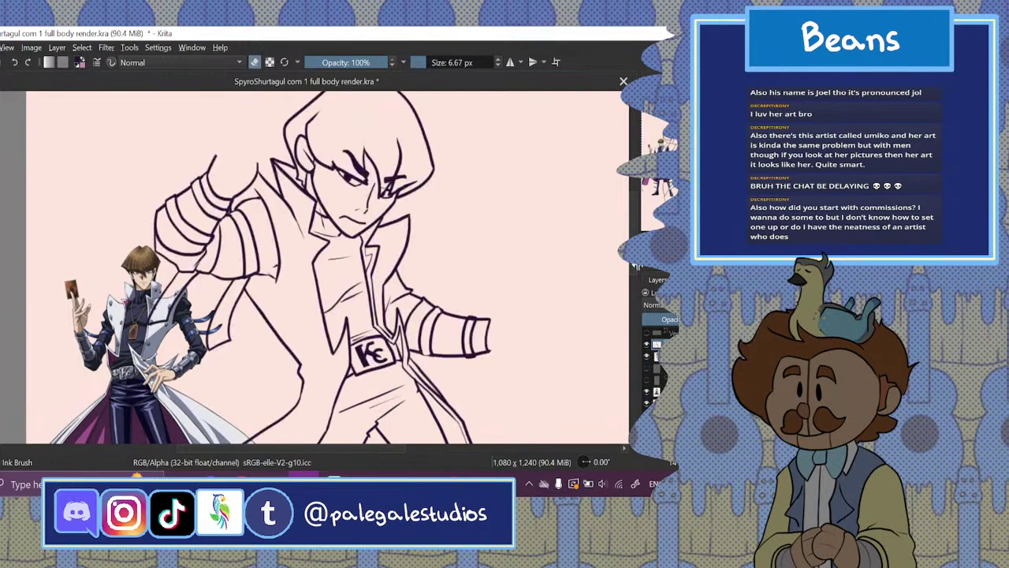
scroll(636, 276, "down", 2)
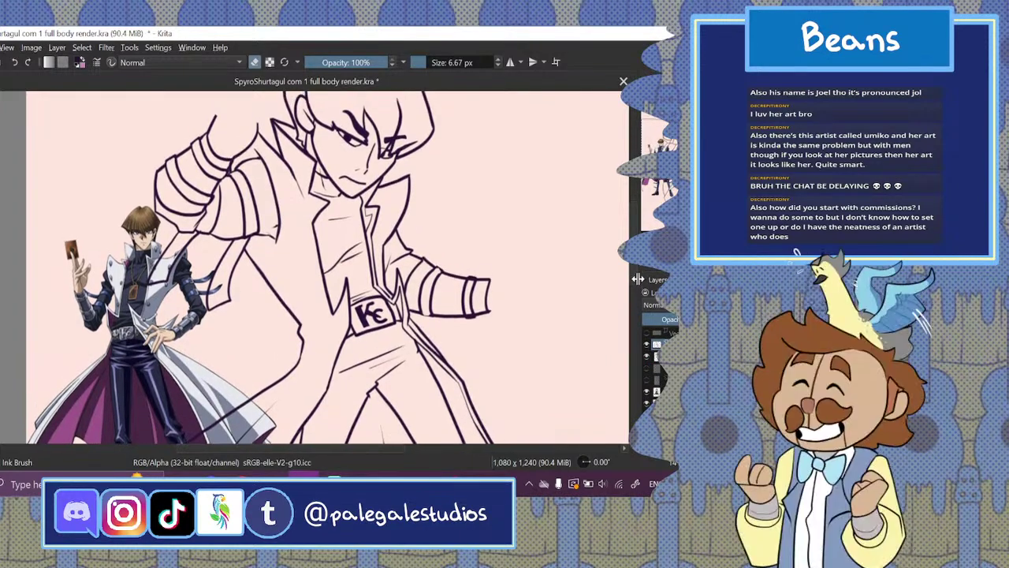
scroll(638, 279, "down", 1)
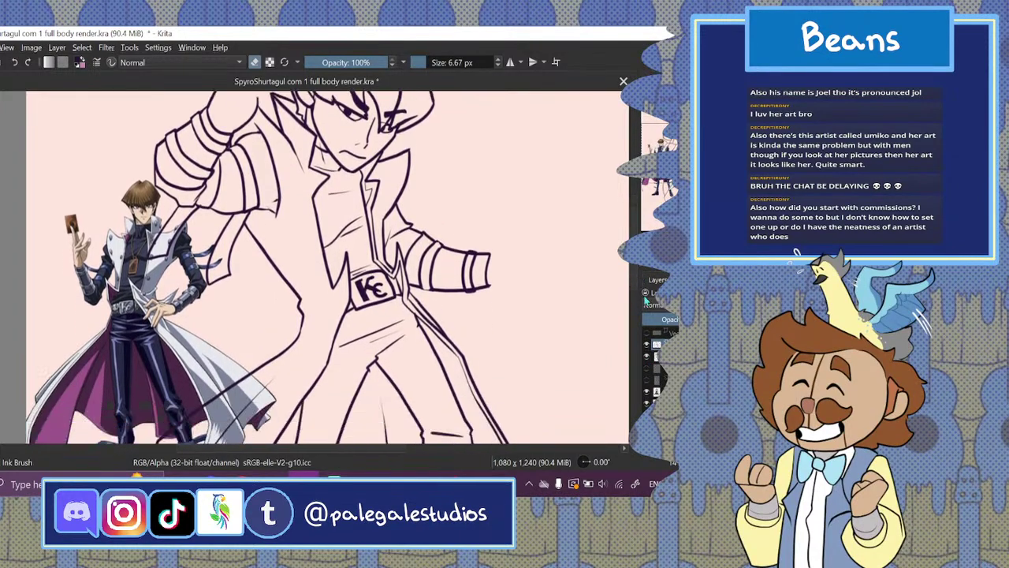
scroll(645, 295, "down", 10)
scroll(647, 371, "up", 9)
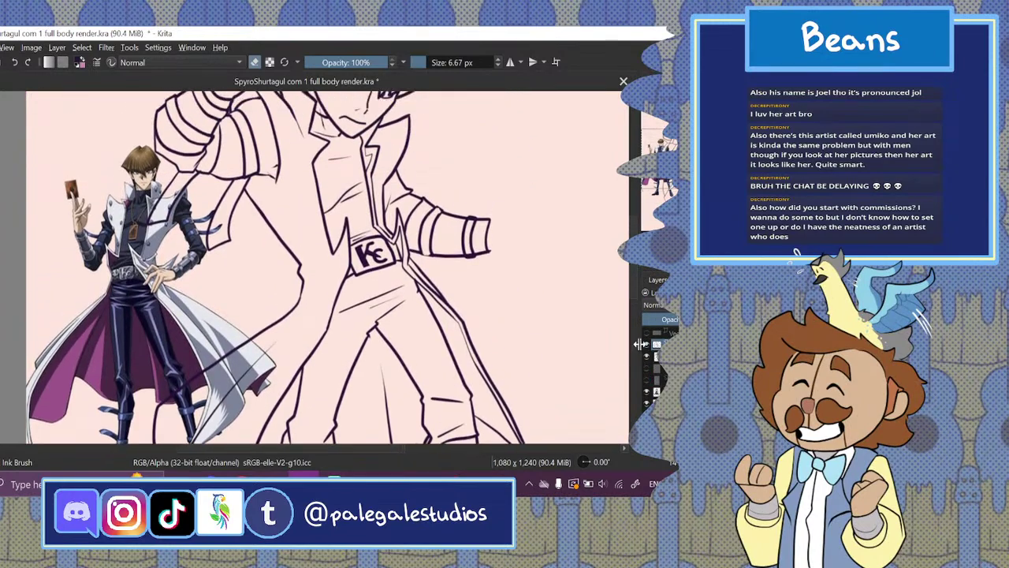
scroll(634, 299, "up", 5)
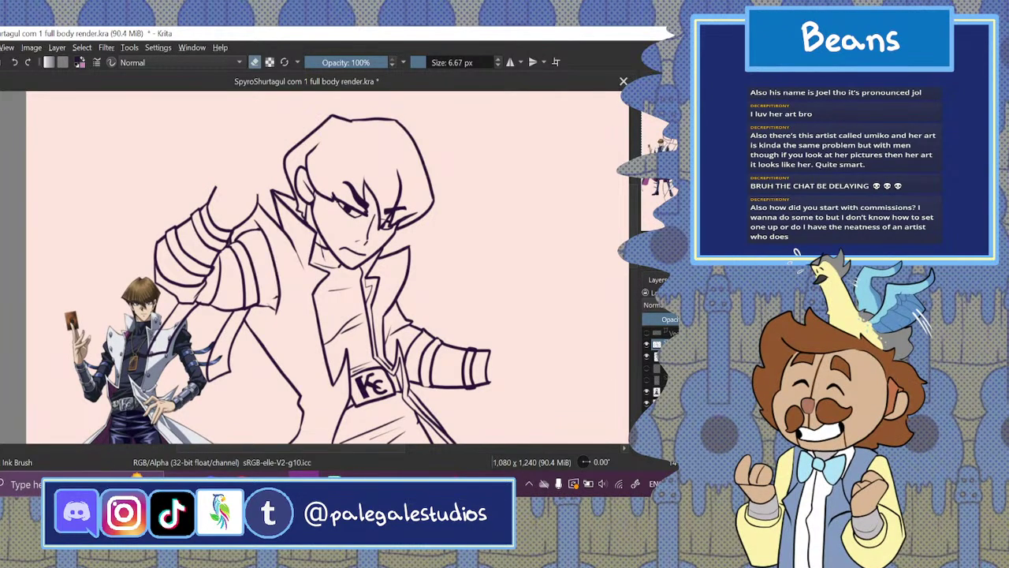
- Merge the leg lineart layer with the upper body and coat lineart layer below it
right_click(674, 342)
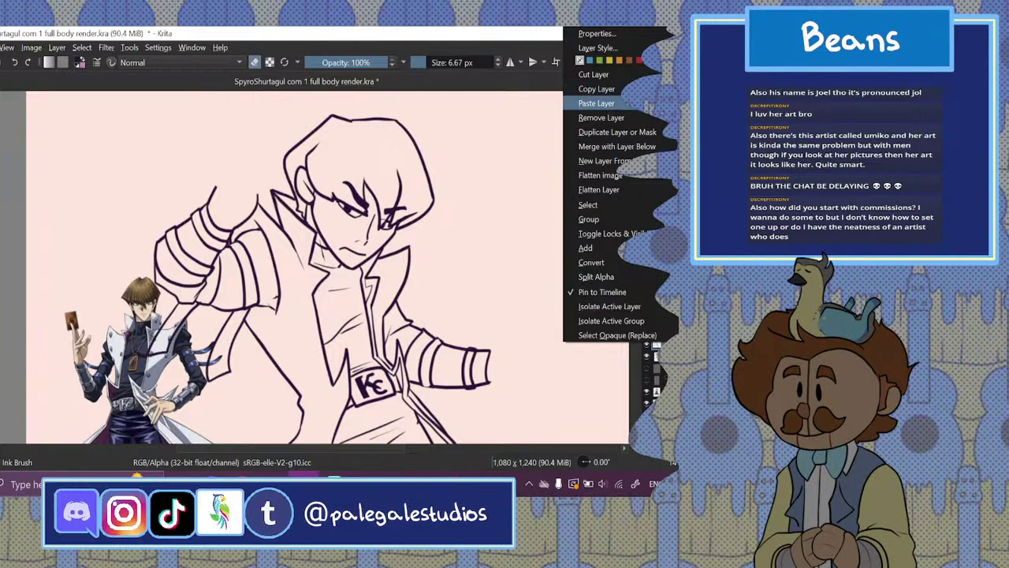
left_click(662, 147)
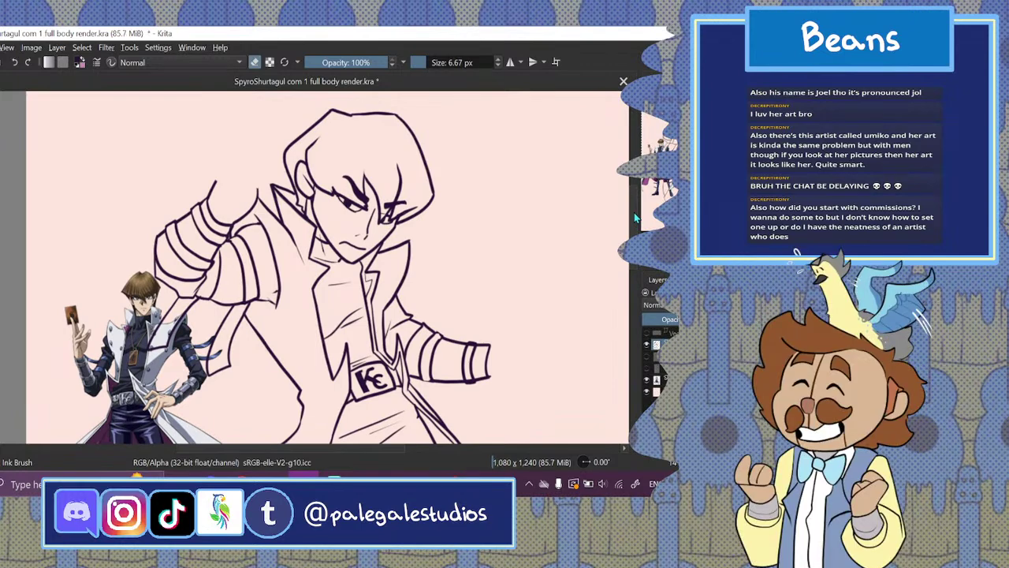
left_click_drag(367, 450, 317, 449)
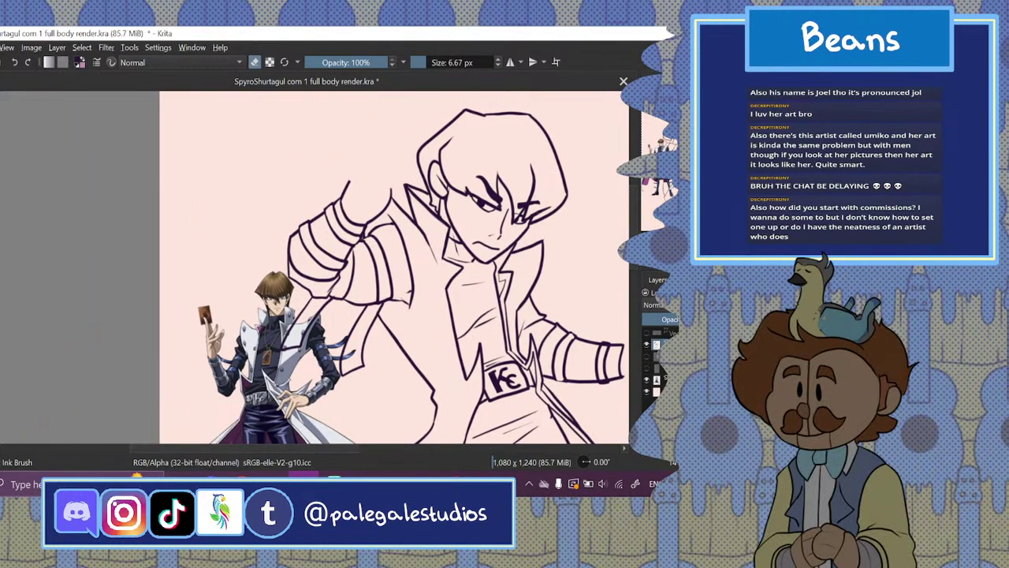
- Compare the lineart with the rough sketch layer, and check the YouTube music playback in the browser before returning to Krita
left_click_drag(634, 228, 634, 201)
left_click(646, 368)
left_click(646, 369)
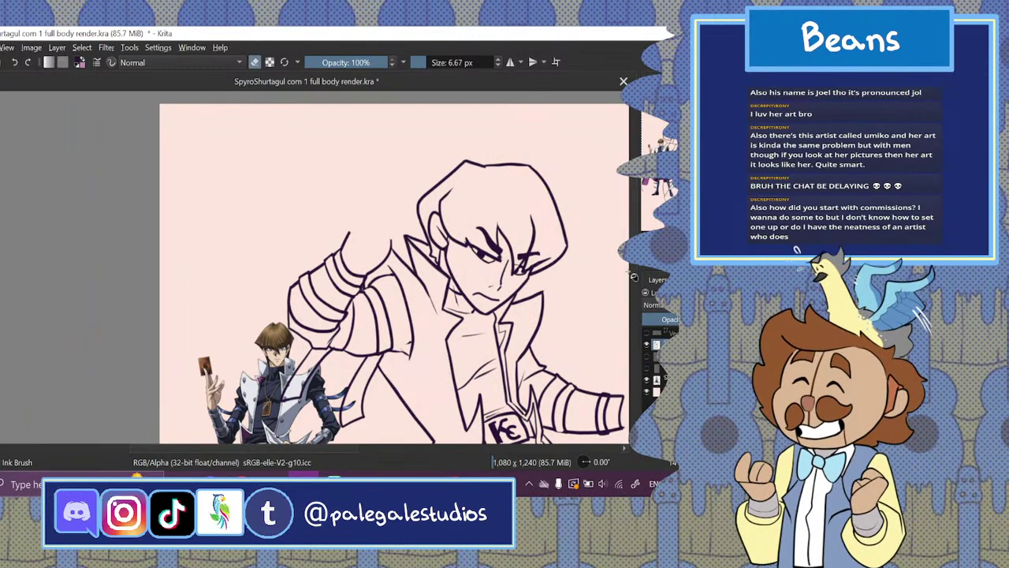
scroll(632, 284, "down", 5)
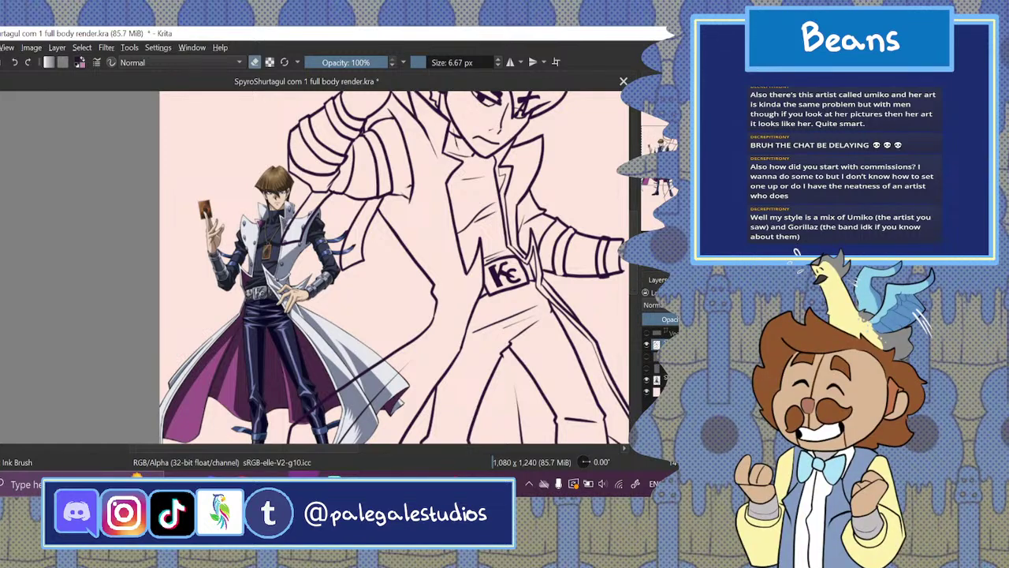
key("alt+Tab")
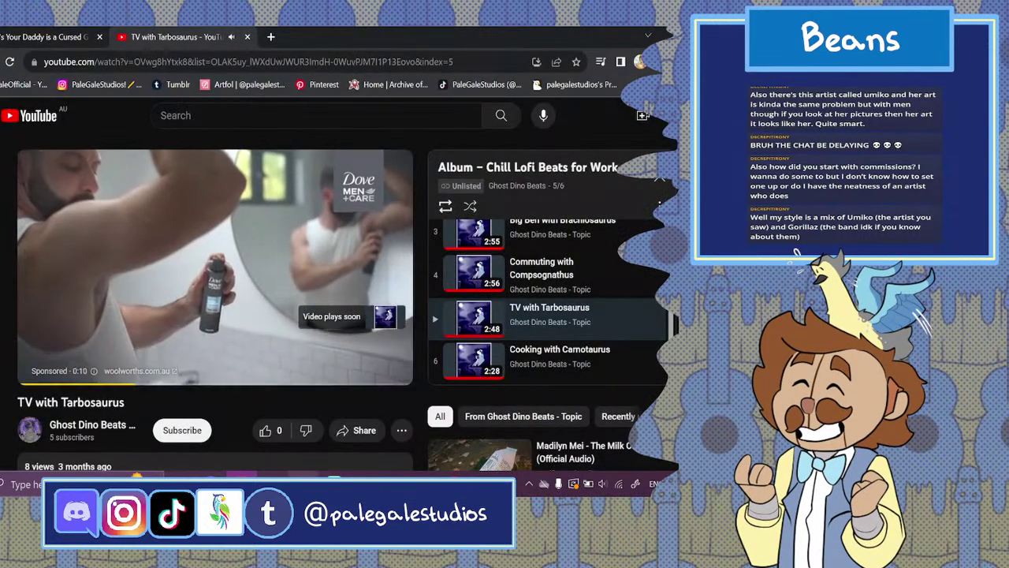
key("alt+Tab")
- Set the brush size to 4.67 px and ink a parallel inner edge line down the coat's front opening from the collar to the waist
left_click_drag(293, 448, 332, 466)
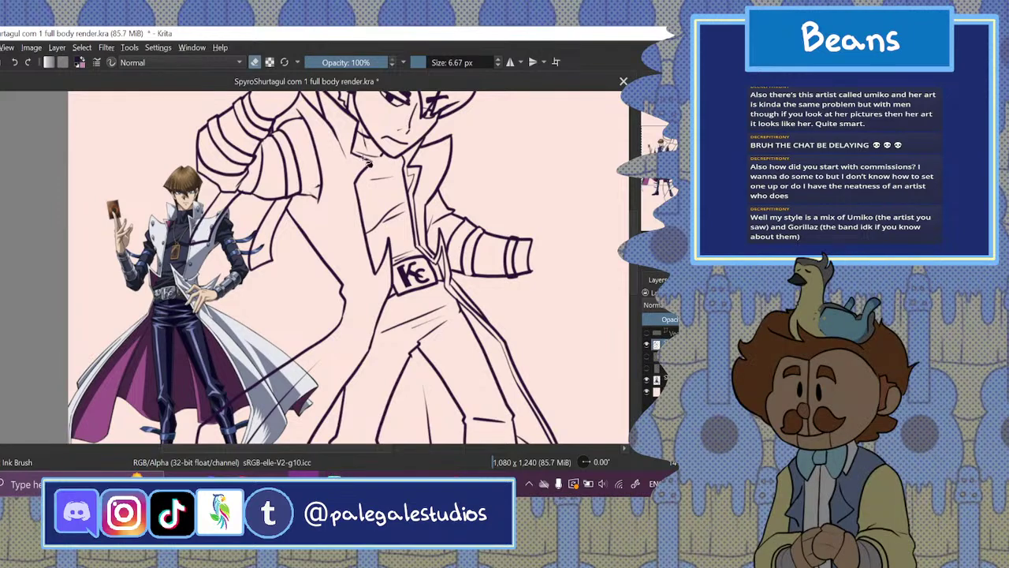
left_click(498, 66)
left_click(497, 65)
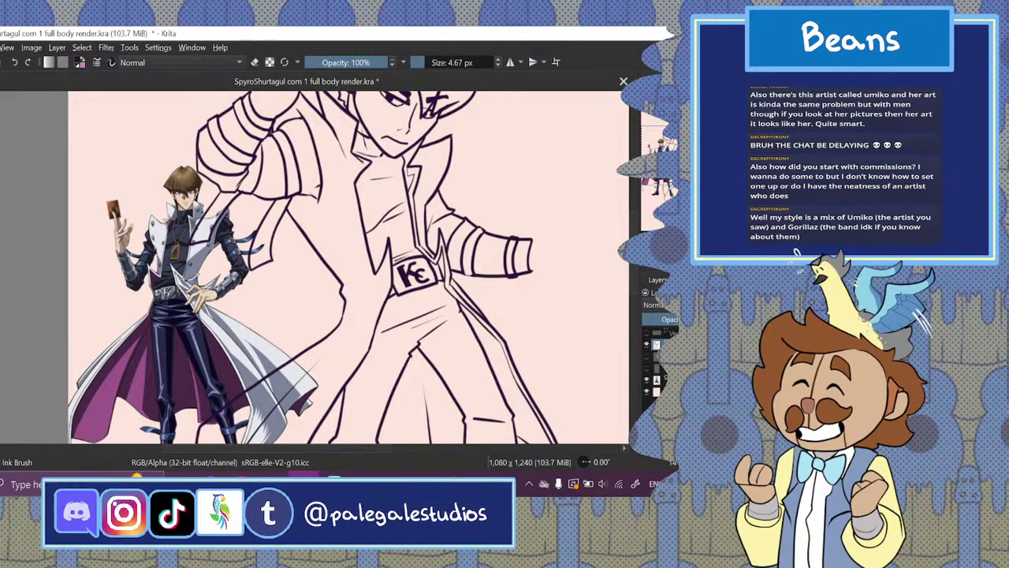
mouse_move(352, 162)
left_mouse_down()
mouse_move(363, 173)
mouse_move(358, 228)
mouse_move(370, 277)
left_mouse_up()
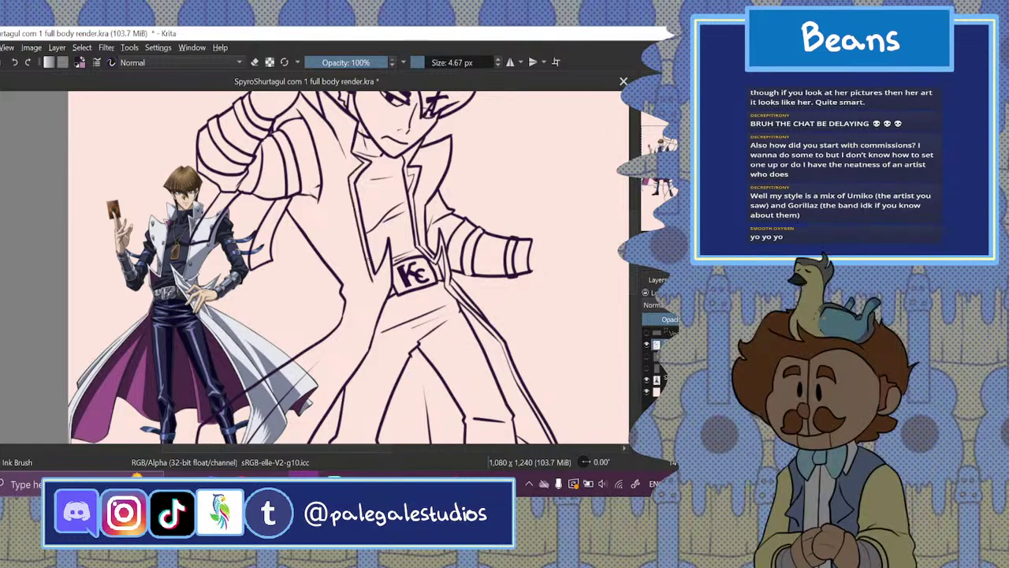
key("ctrl+z")
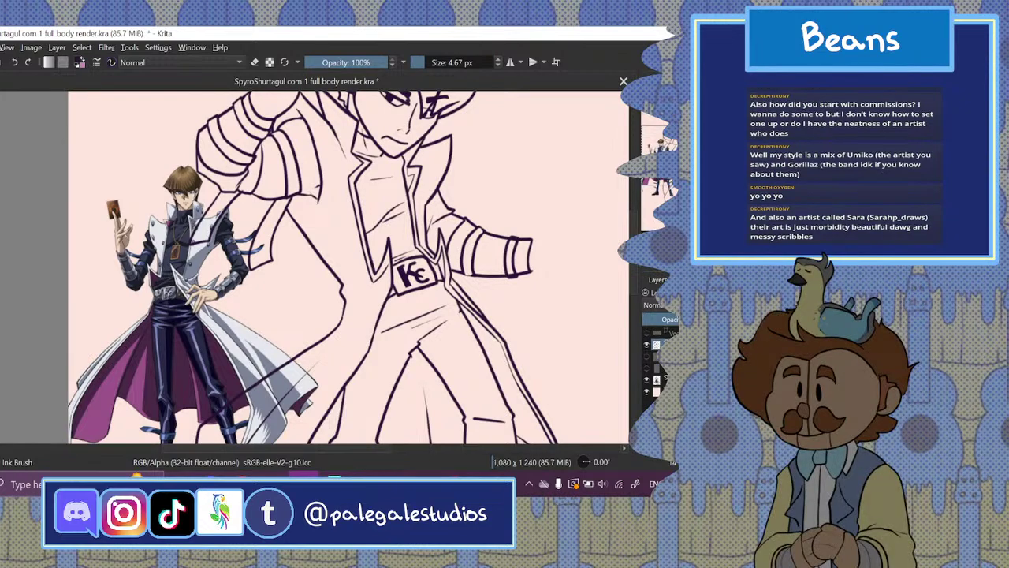
- Check the YouTube playback, return to Krita, and ink the coat's parallel edge line from beside the belt down to the thigh
left_click(242, 477)
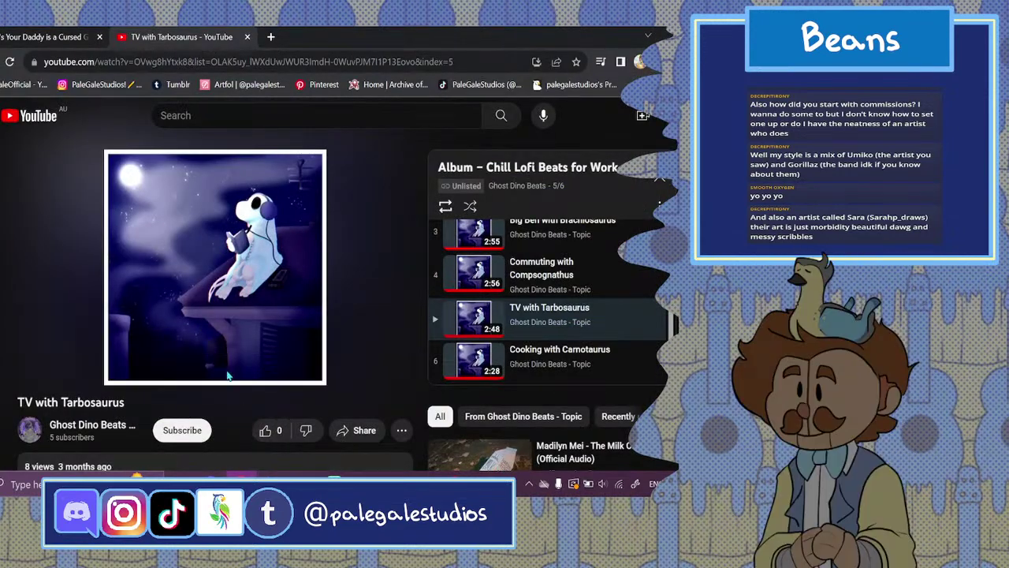
left_click(302, 476)
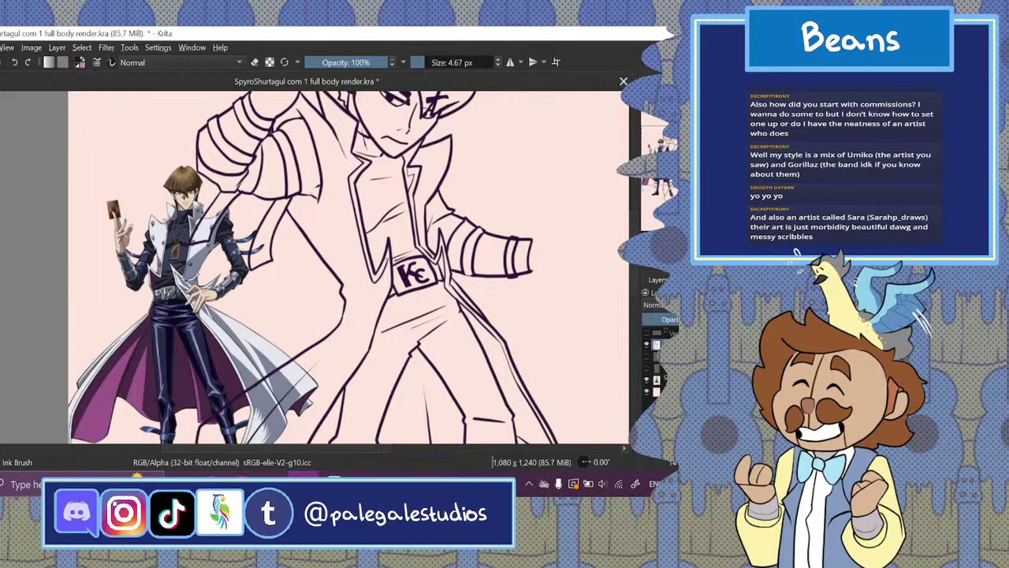
left_click_drag(387, 266, 366, 344)
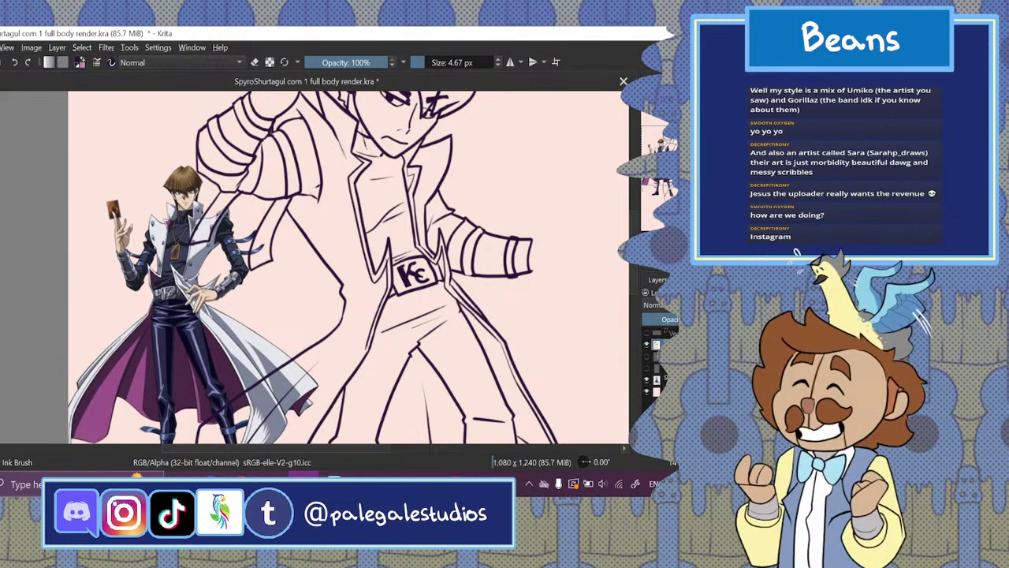
key("e")
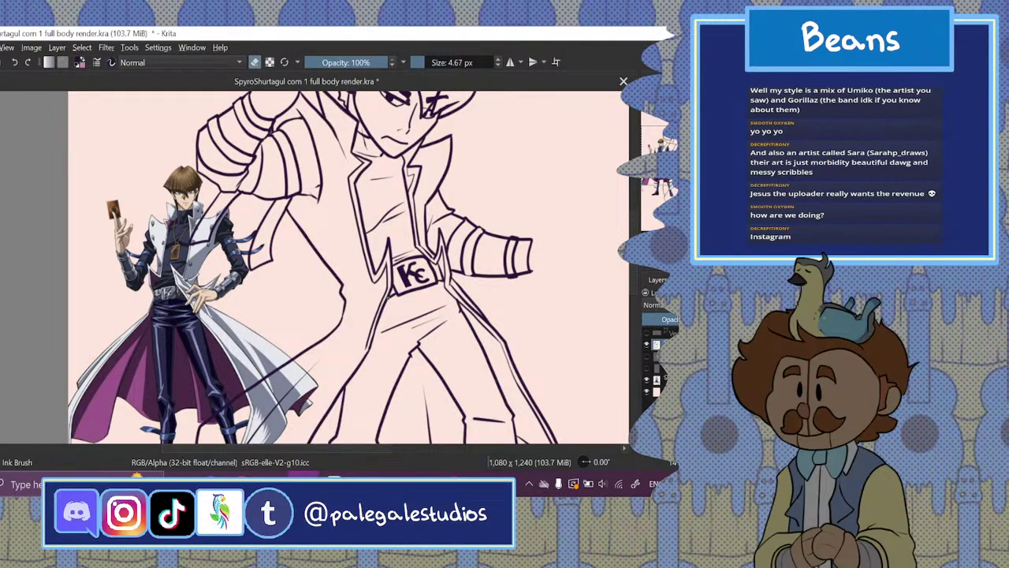
left_click(253, 63)
- Review the whole figure at a reduced zoom and toggle a lower layer's visibility to compare it with the lineart
key("ctrl+minus")
key("ctrl+minus")
key("ctrl+minus")
key("ctrl+minus")
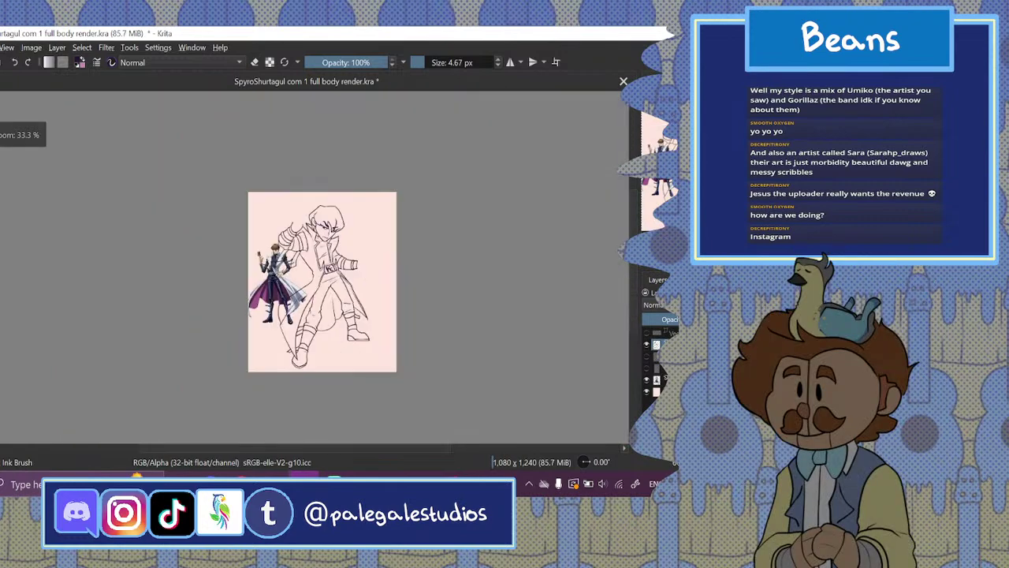
scroll(304, 267, "up", 3)
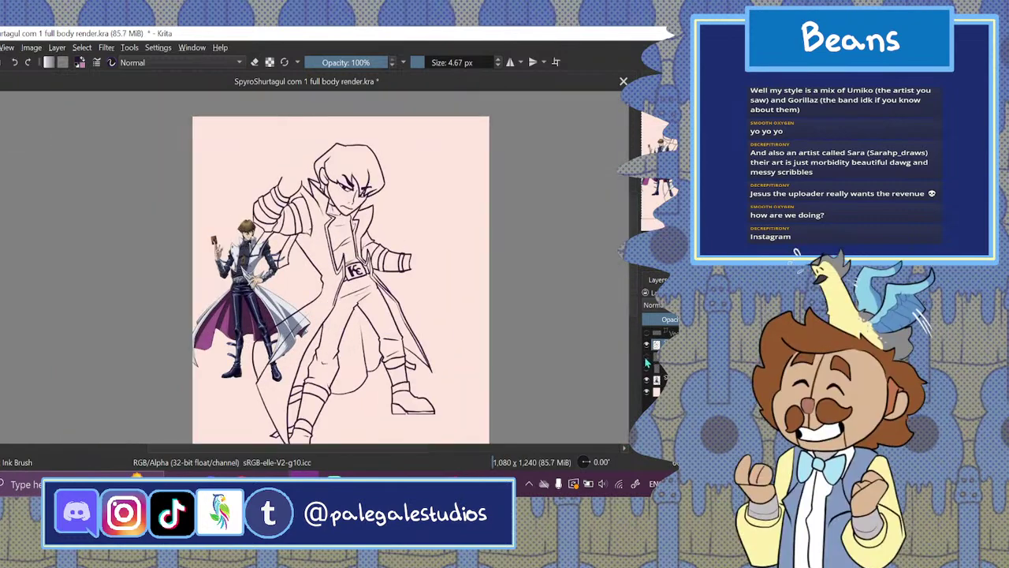
left_click(647, 361)
left_click(646, 361)
- Ink the parallel edge line of the coat from the thigh down to the pointed hem beside the boot, redoing unsatisfactory strokes
scroll(295, 422, "up", 2)
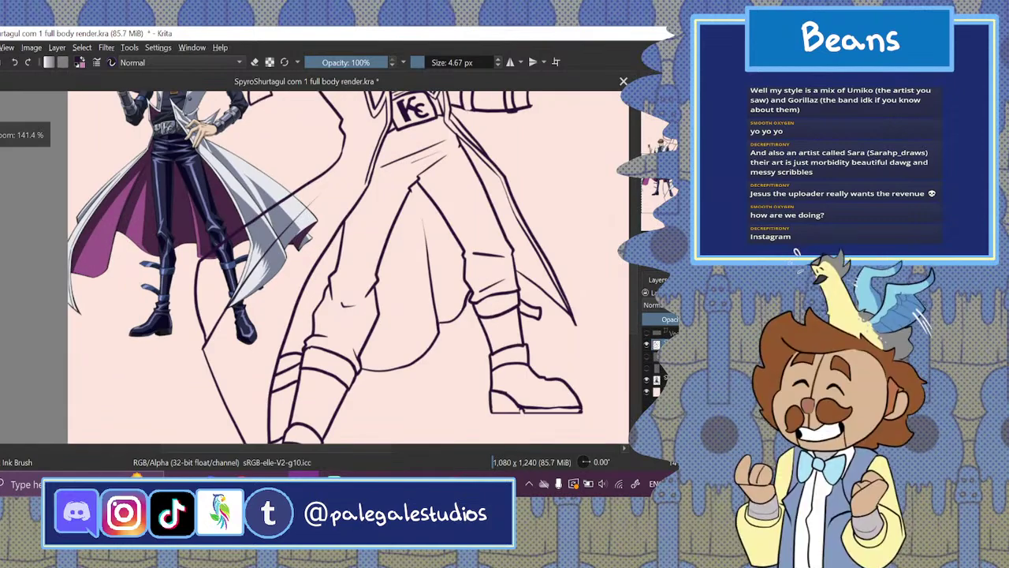
scroll(582, 302, "down", 2)
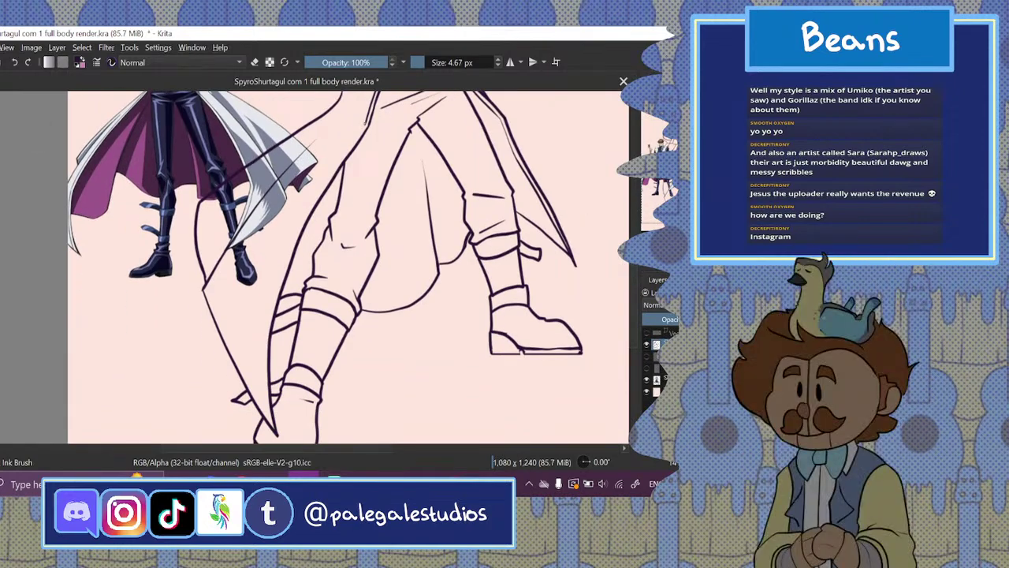
left_click_drag(365, 123, 315, 192)
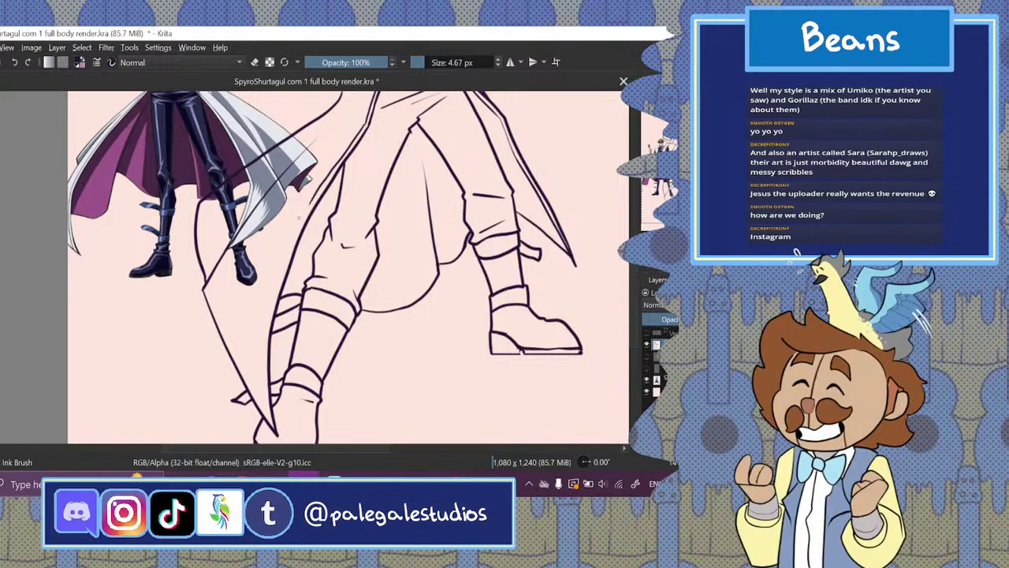
left_click(14, 62)
mouse_move(365, 123)
left_mouse_down()
mouse_move(303, 219)
mouse_move(278, 290)
mouse_move(261, 368)
mouse_move(268, 423)
left_mouse_up()
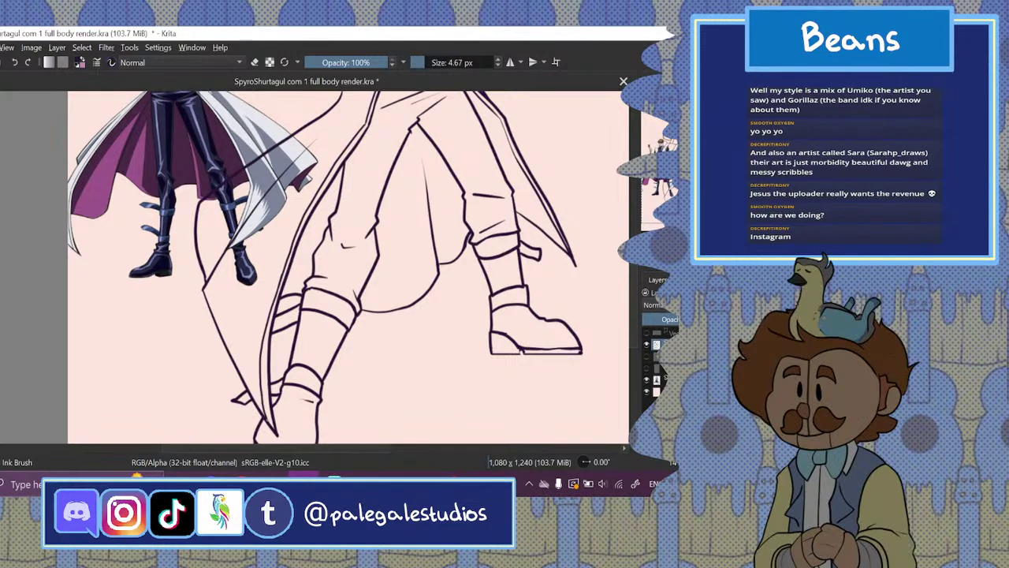
left_click(14, 61)
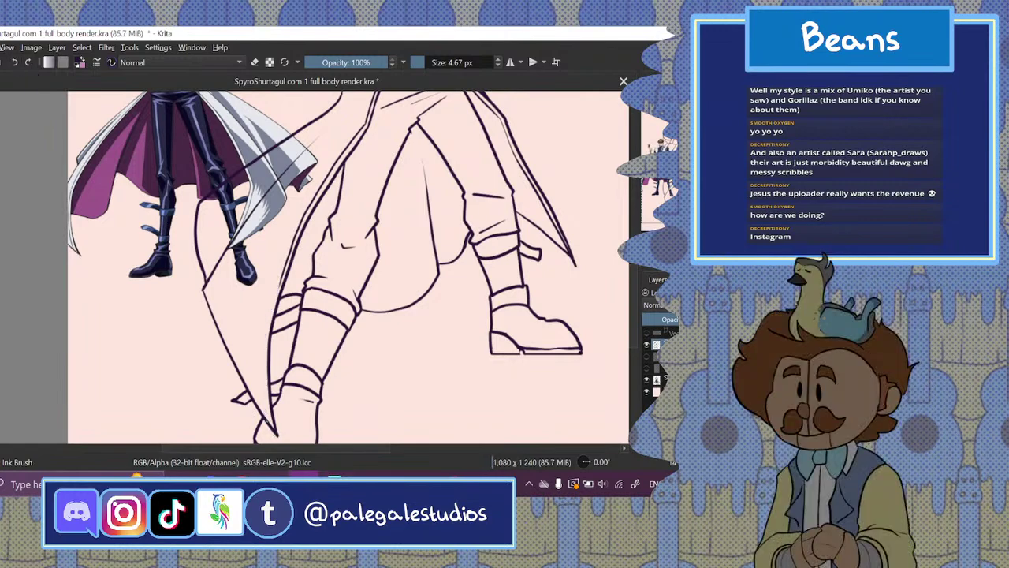
mouse_move(267, 422)
left_mouse_down()
mouse_move(264, 350)
mouse_move(278, 287)
left_mouse_up()
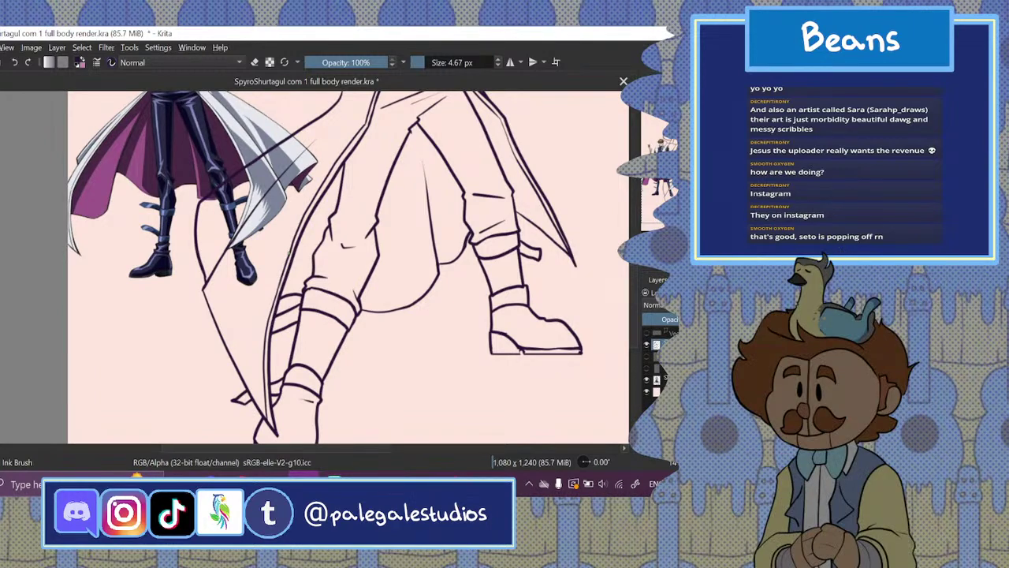
- Switch to the YouTube playlist in the browser, look through the page below the player, and return to Krita
key("alt+Tab")
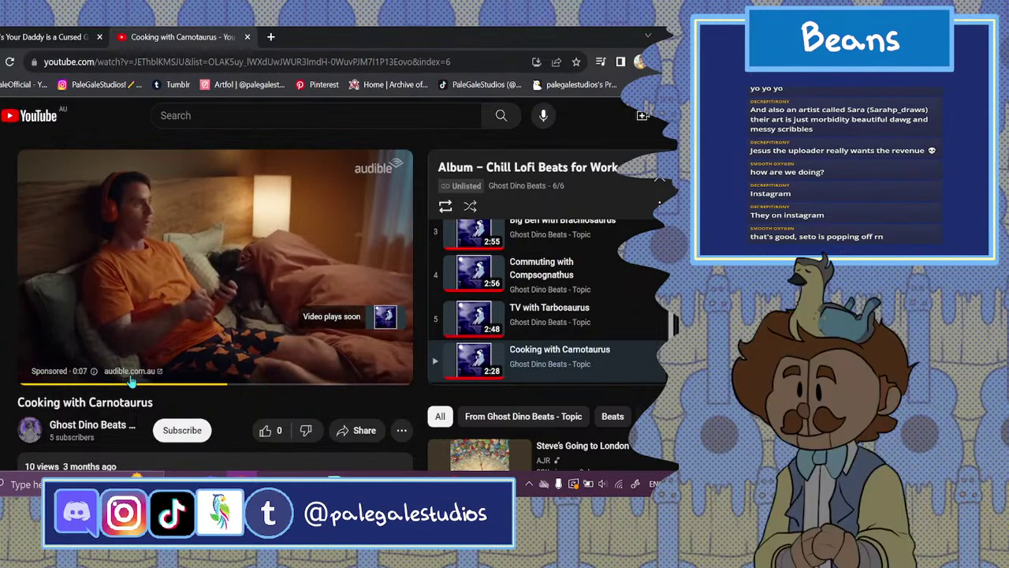
scroll(131, 381, "down", 1)
scroll(374, 181, "down", 3)
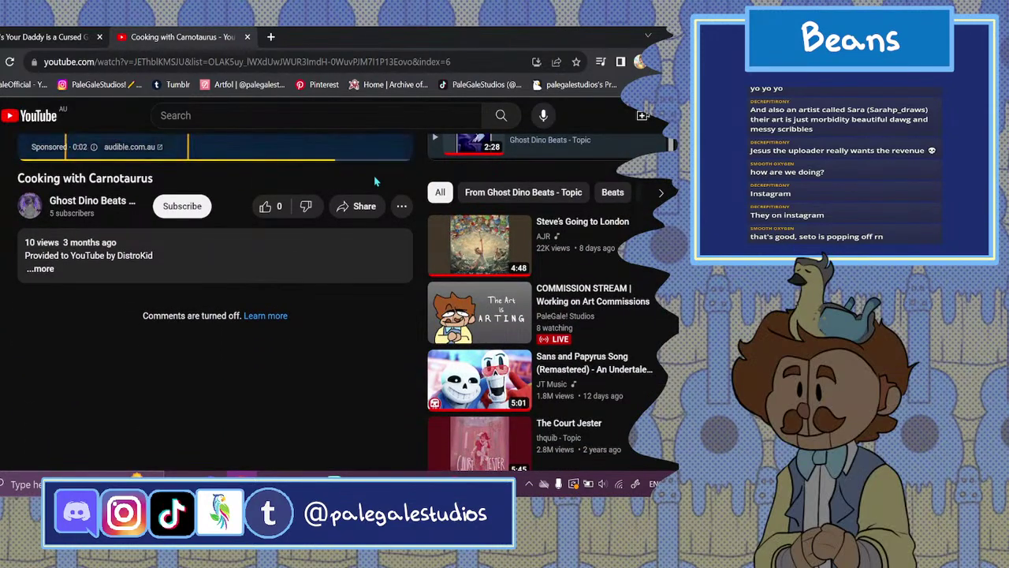
scroll(227, 179, "up", 1)
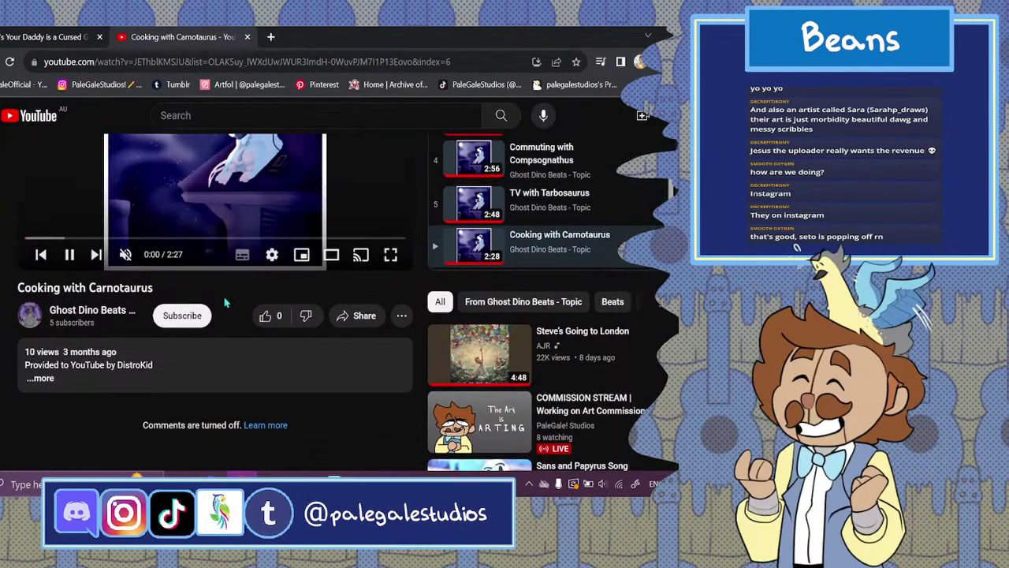
left_click(305, 478)
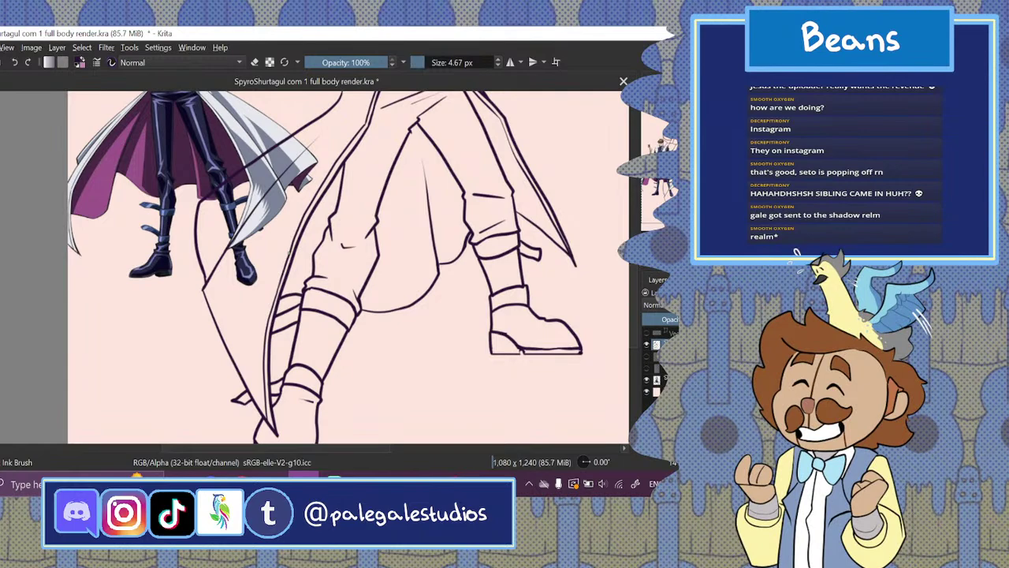
- Review the lineart from the legs to the head and add a new layer above the lineart layer
scroll(346, 268, "up", 8)
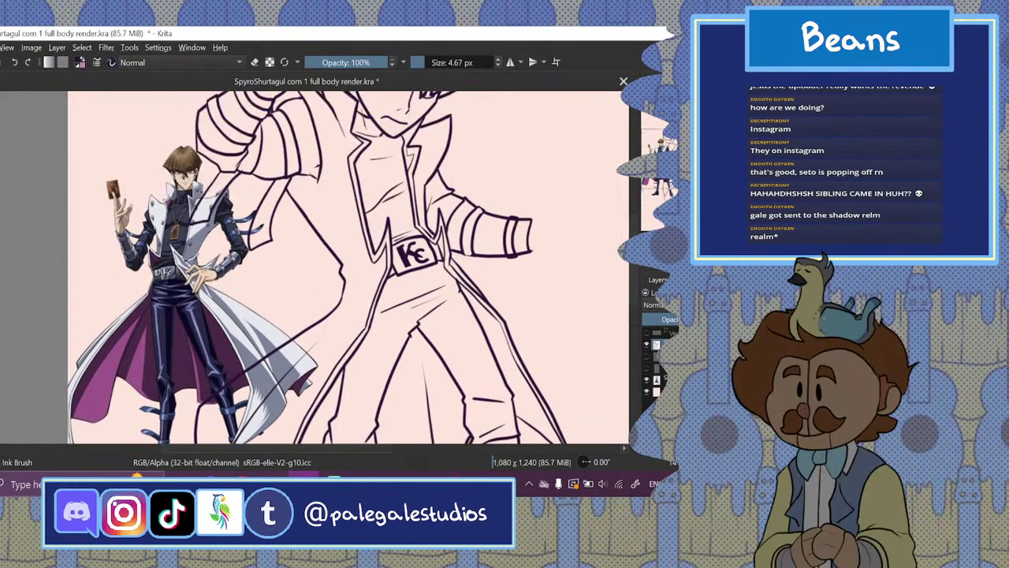
mouse_move(628, 232)
left_mouse_down()
mouse_move(629, 271)
mouse_move(630, 228)
left_mouse_up()
scroll(630, 229, "down", 4)
scroll(634, 229, "up", 4)
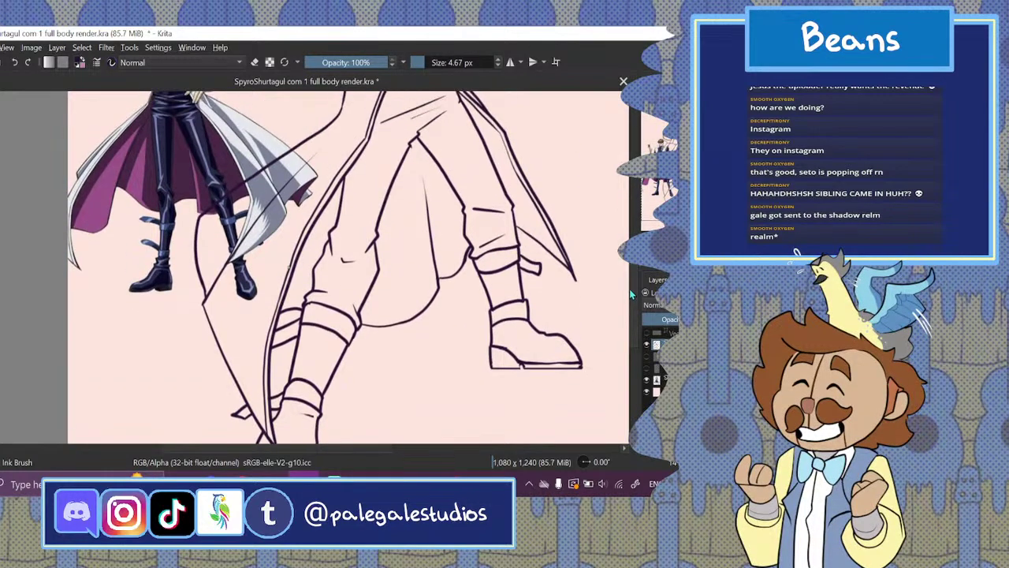
scroll(640, 228, "up", 2)
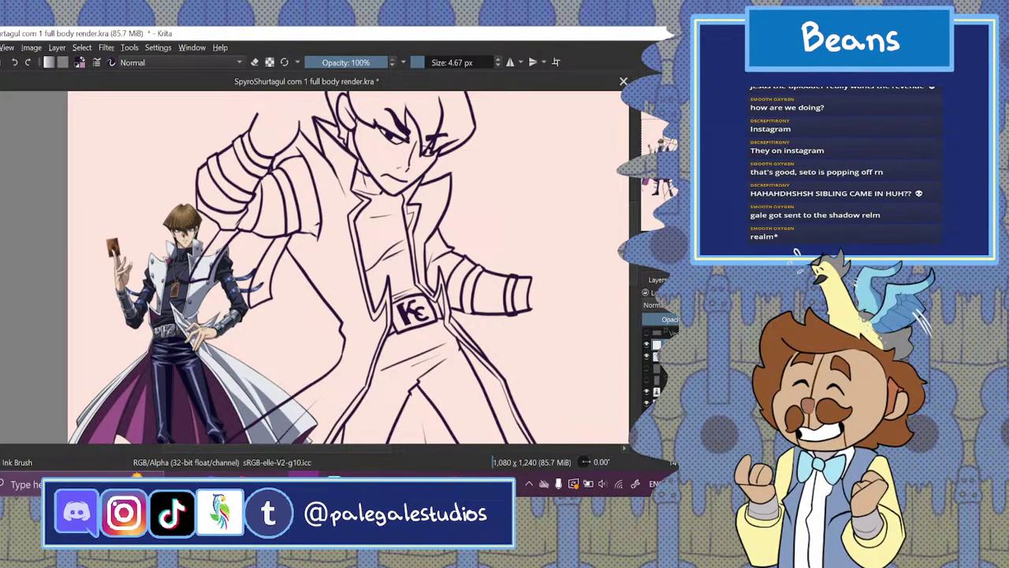
mouse_move(284, 449)
left_mouse_down()
mouse_move(273, 460)
mouse_move(285, 465)
left_mouse_up()
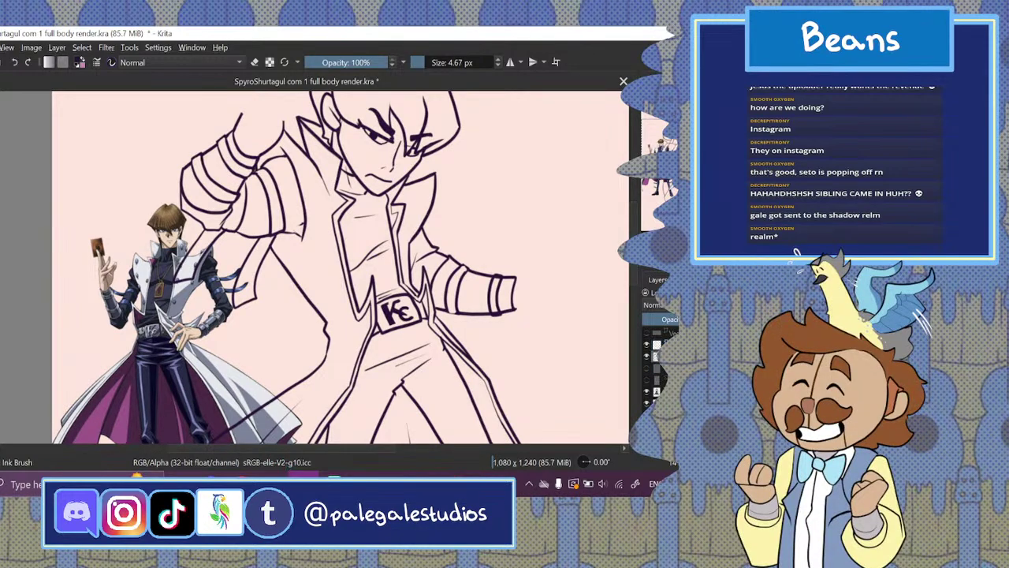
- Set the brush size to 6.67 px and ink the shirt fold above the belt using the sketch layer as a temporary guide
left_click(255, 63)
left_click(497, 60)
left_click(497, 60)
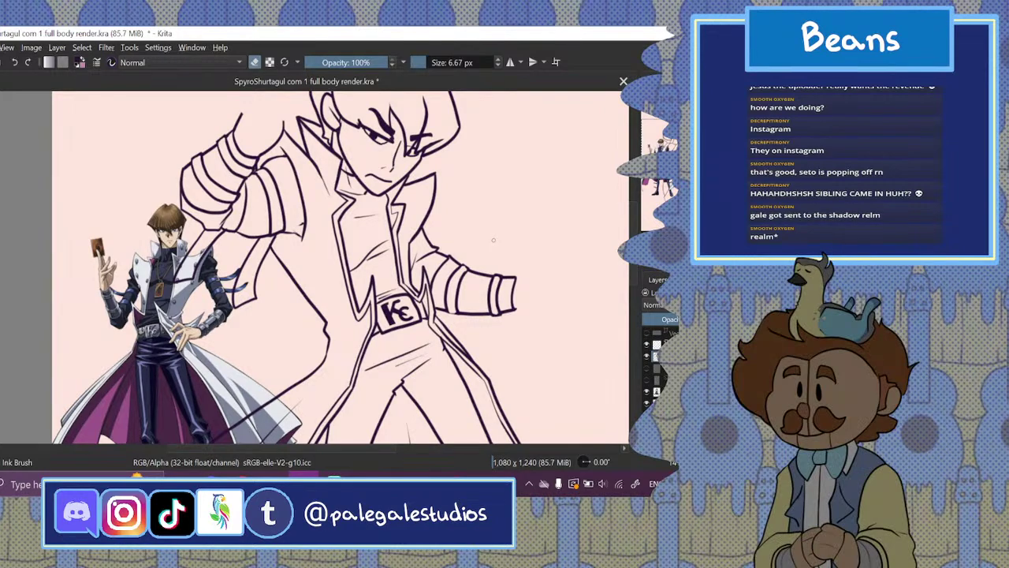
left_click_drag(380, 450, 384, 463)
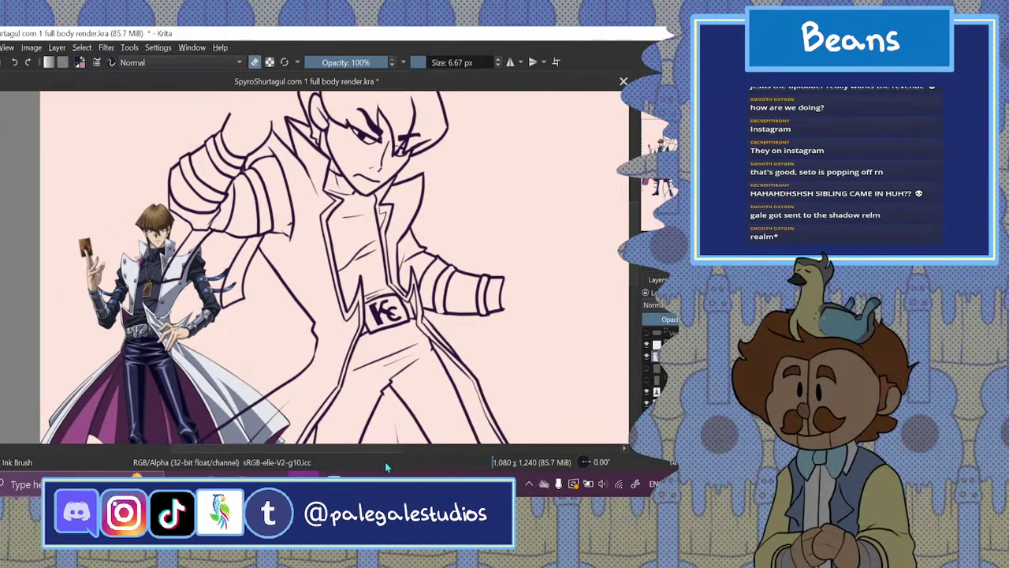
scroll(385, 461, "left", 3)
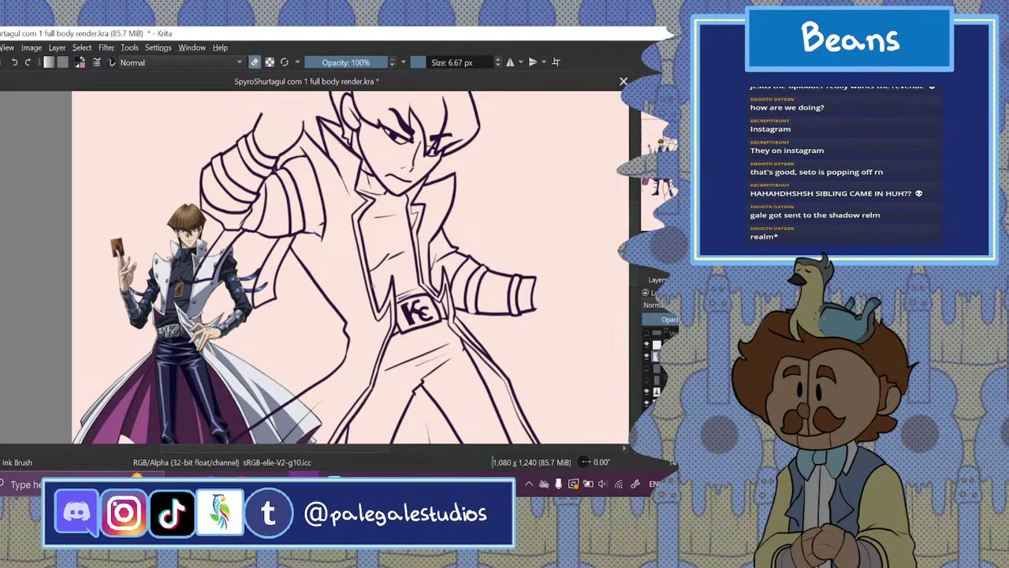
key("e")
left_click(647, 368)
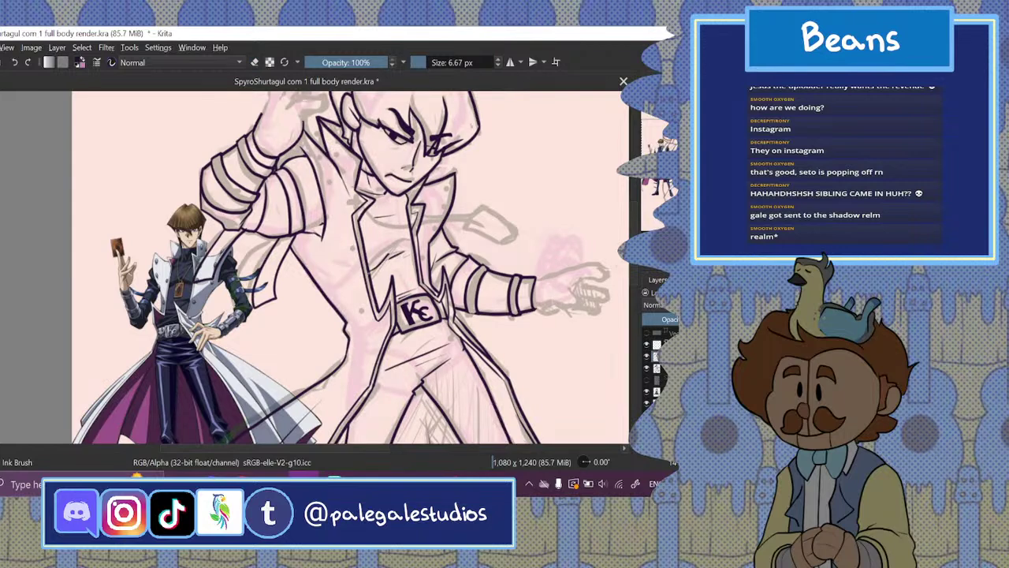
left_click_drag(371, 271, 399, 251)
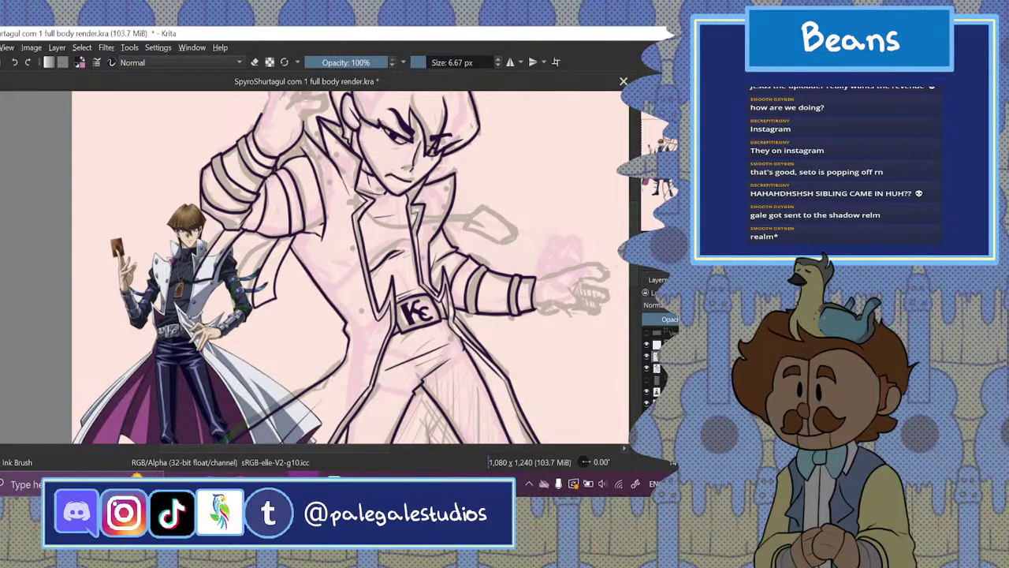
left_click(648, 369)
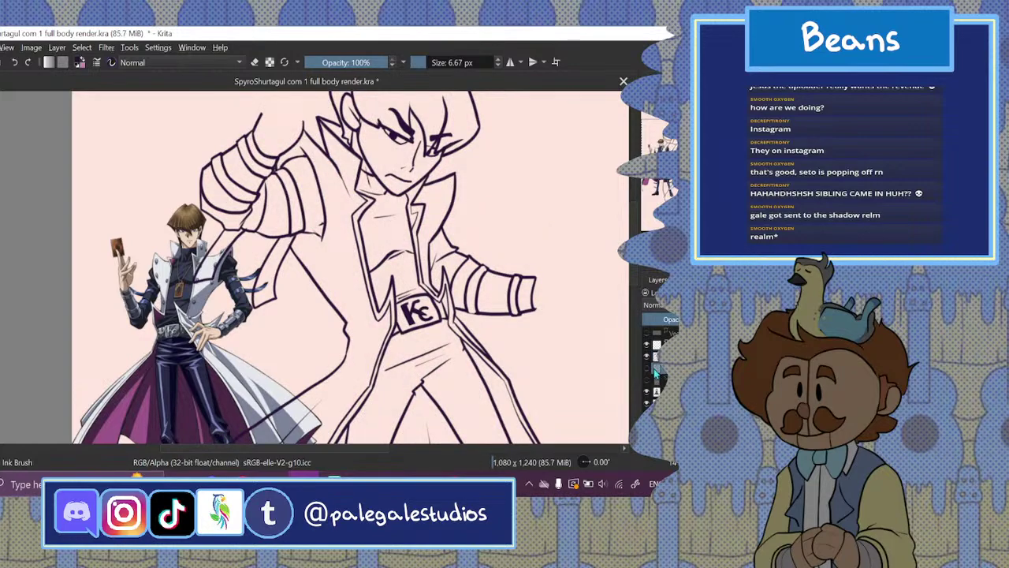
key("e")
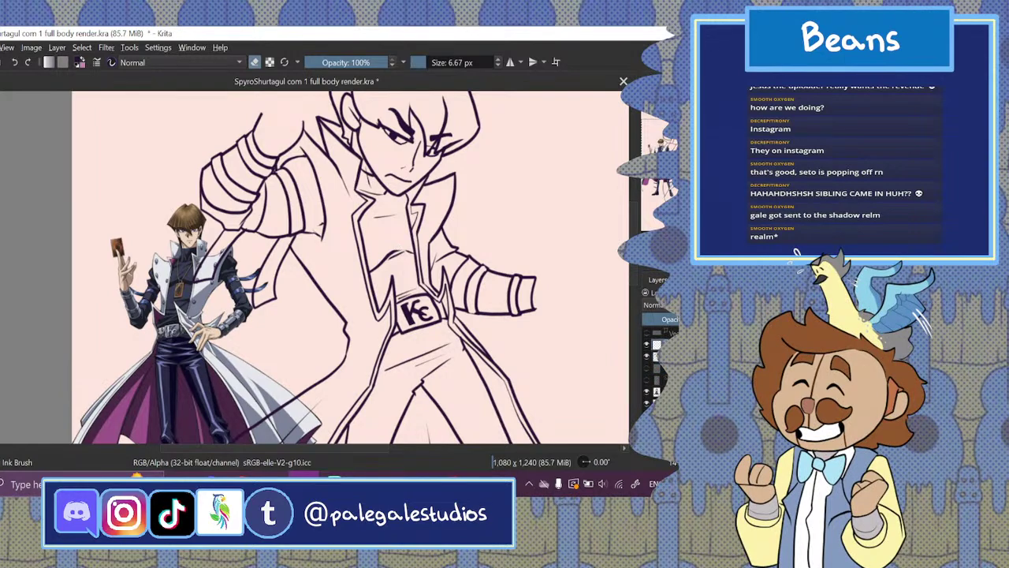
left_click(647, 345)
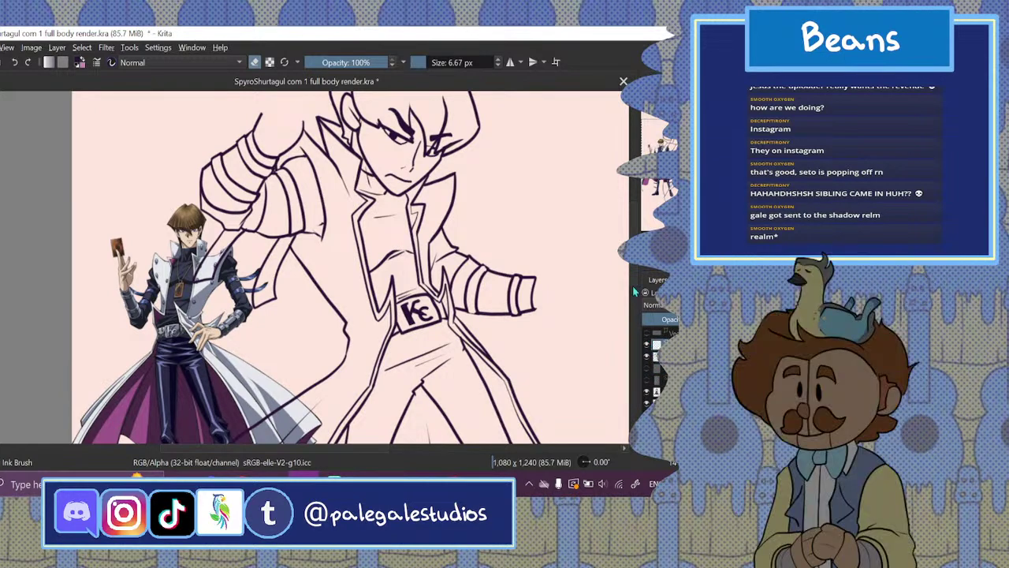
- Switch the brush from erasing to inking and reduce its size to 3.67 px, testing strokes on the raised collar
scroll(632, 280, "down", 3)
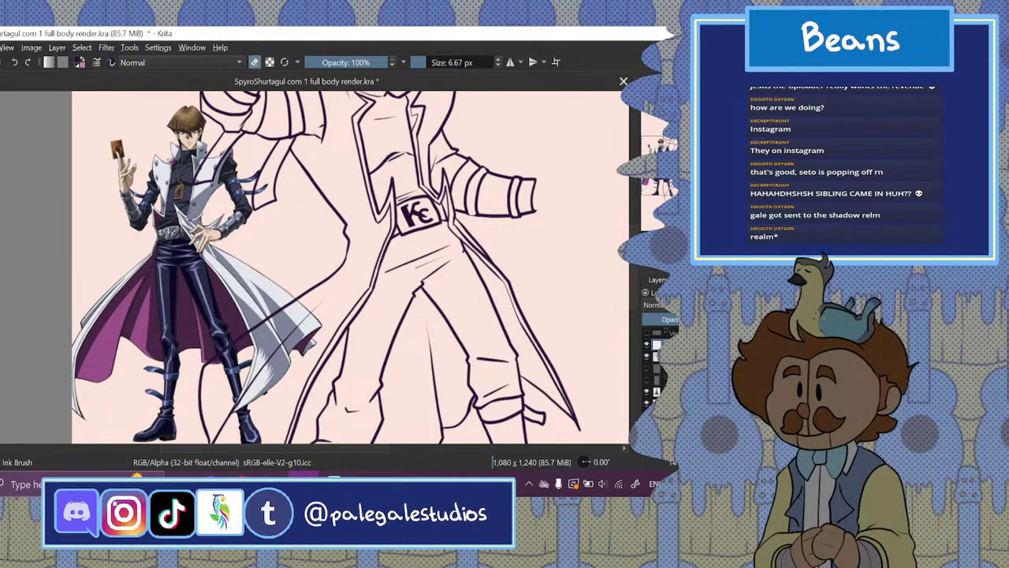
key("ctrl+plus")
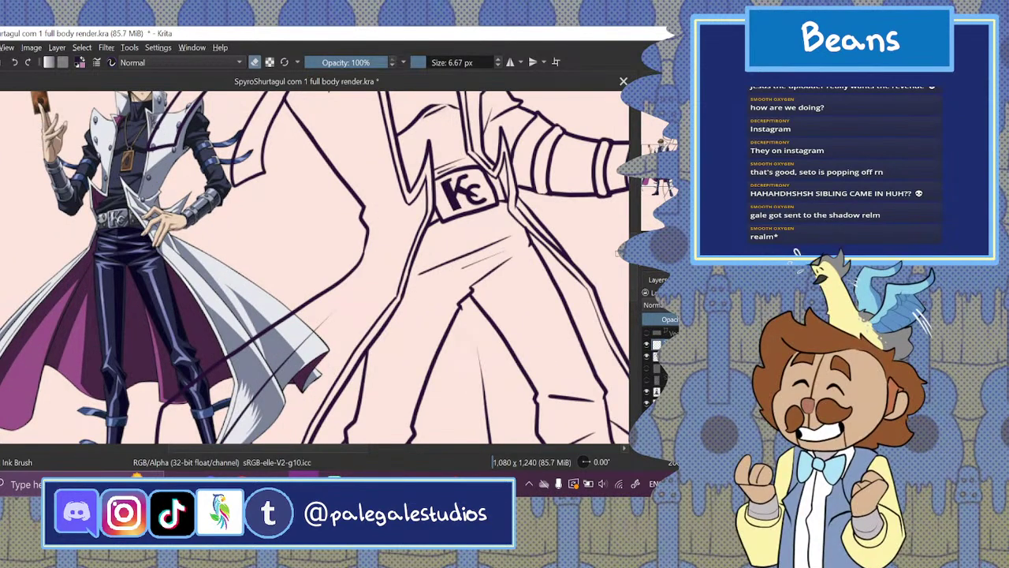
scroll(623, 221, "up", 5)
scroll(632, 207, "up", 1)
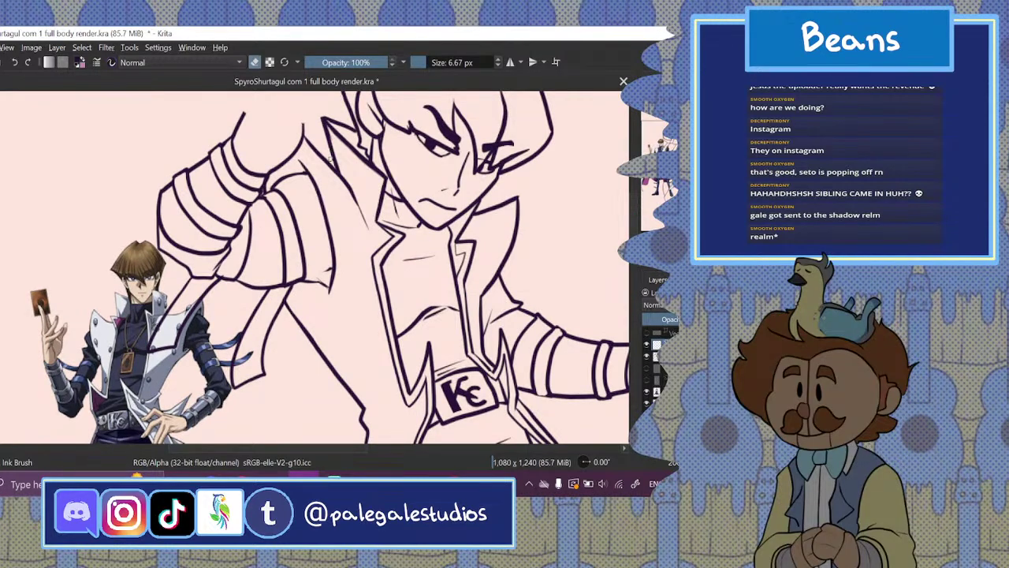
left_click(254, 62)
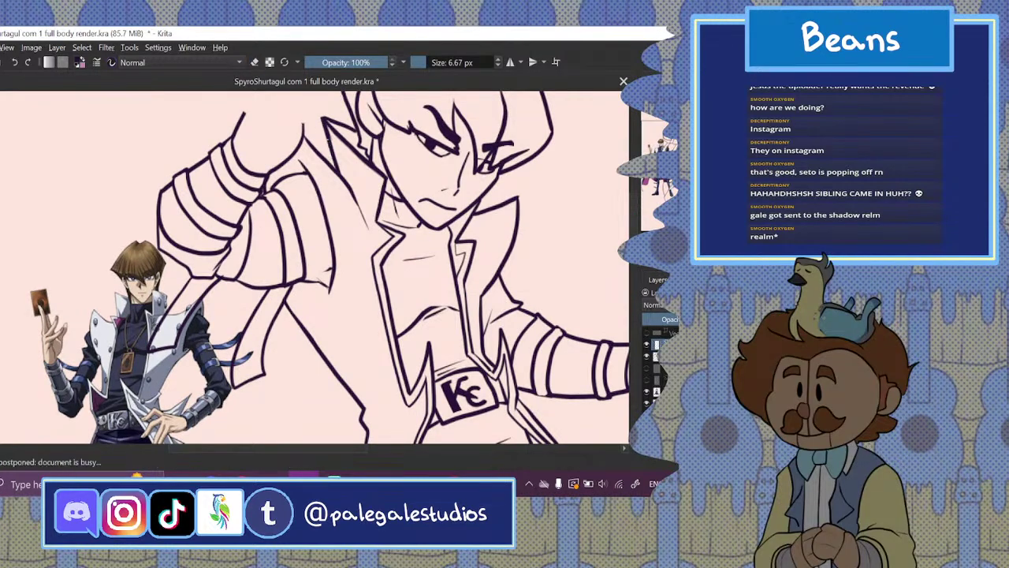
left_click_drag(328, 140, 329, 160)
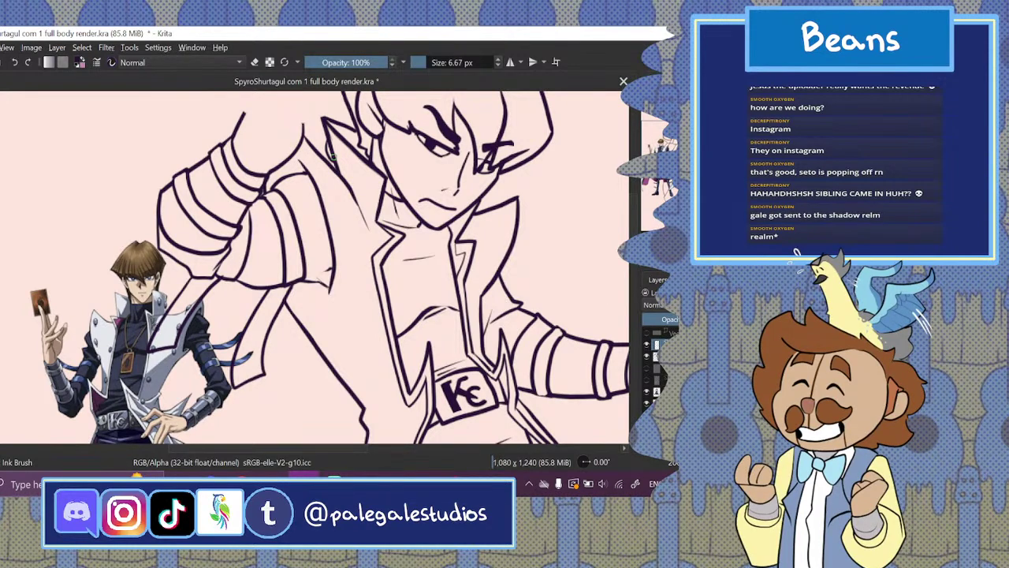
left_click(497, 66)
left_click(498, 66)
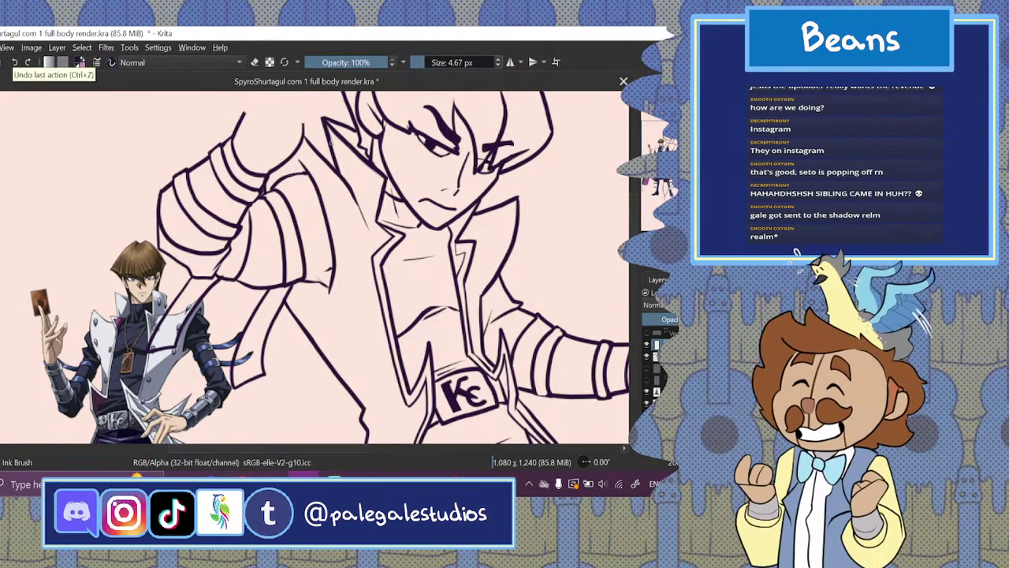
left_click_drag(330, 139, 329, 157)
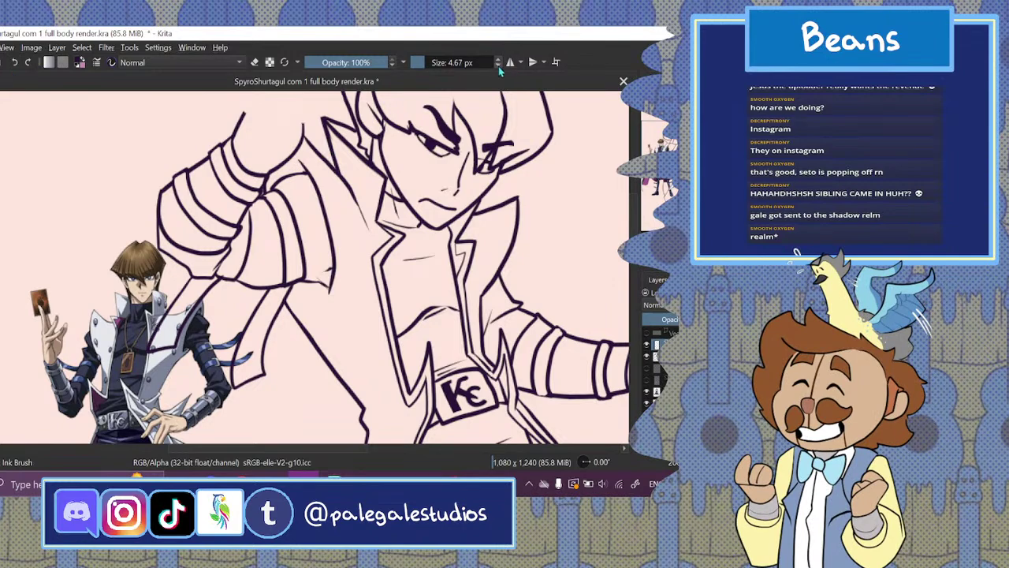
left_click(497, 66)
- Ink the partly hidden button at the raised collar's edge and the oval button below it, redoing the unsatisfactory stroke
left_click_drag(324, 134, 333, 161)
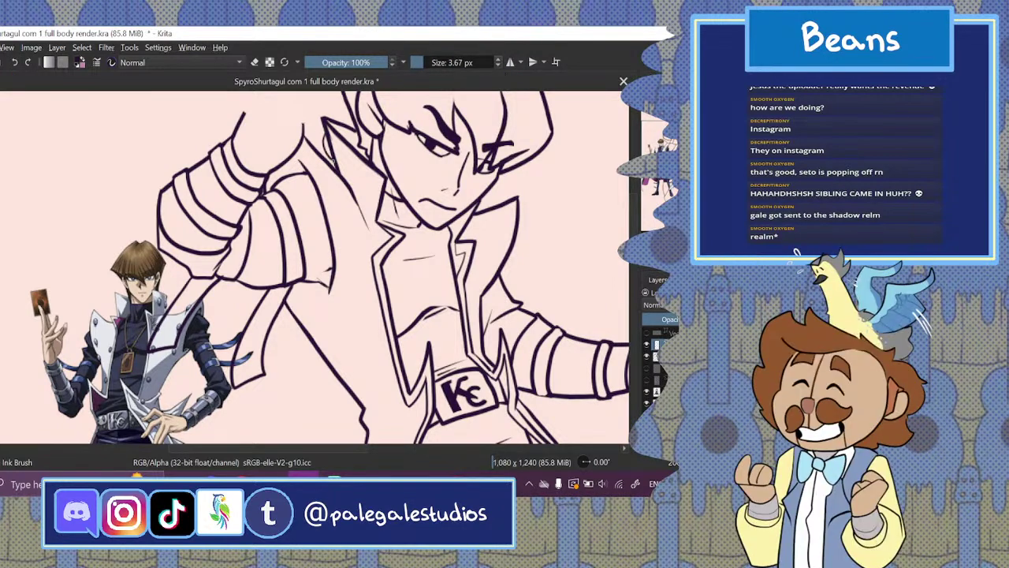
left_click(14, 62)
left_click(14, 62)
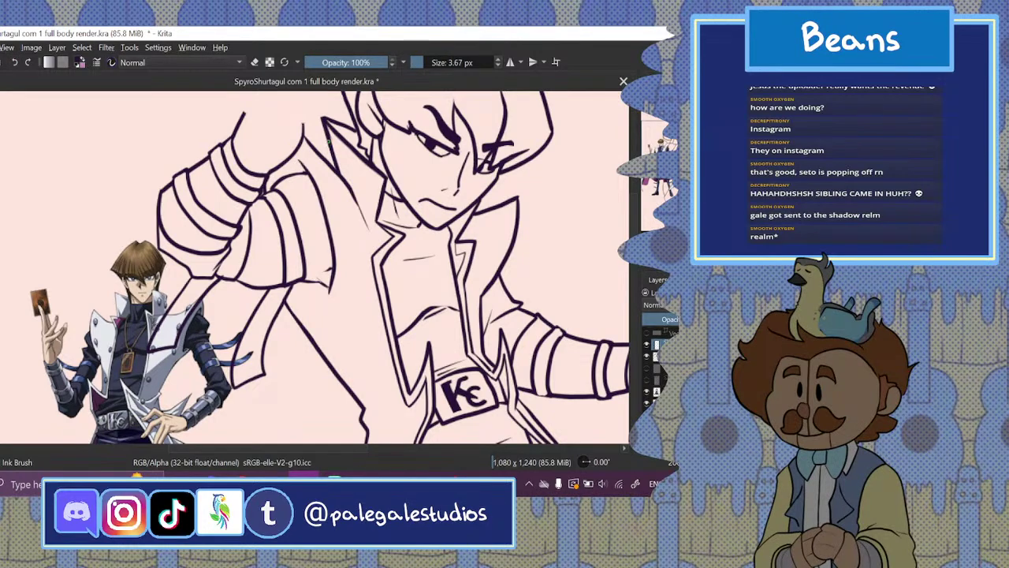
left_click_drag(328, 140, 331, 161)
mouse_move(360, 173)
left_mouse_down()
mouse_move(363, 201)
mouse_move(372, 193)
mouse_move(361, 171)
mouse_move(356, 184)
left_mouse_up()
- Show the sketch layer and ink the round buttons down both sides of the coat's front opening
left_click_drag(634, 253, 634, 271)
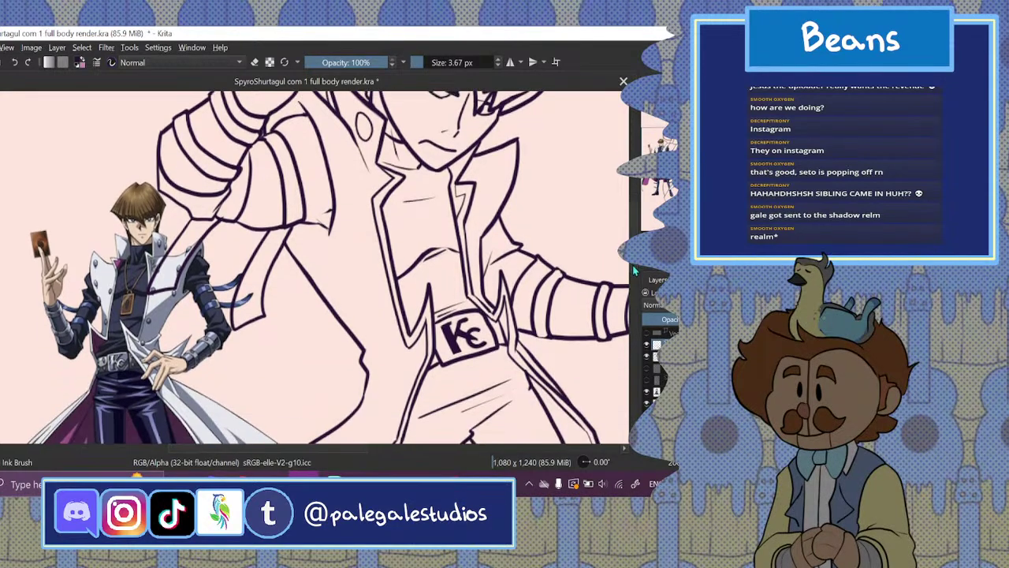
left_click(646, 368)
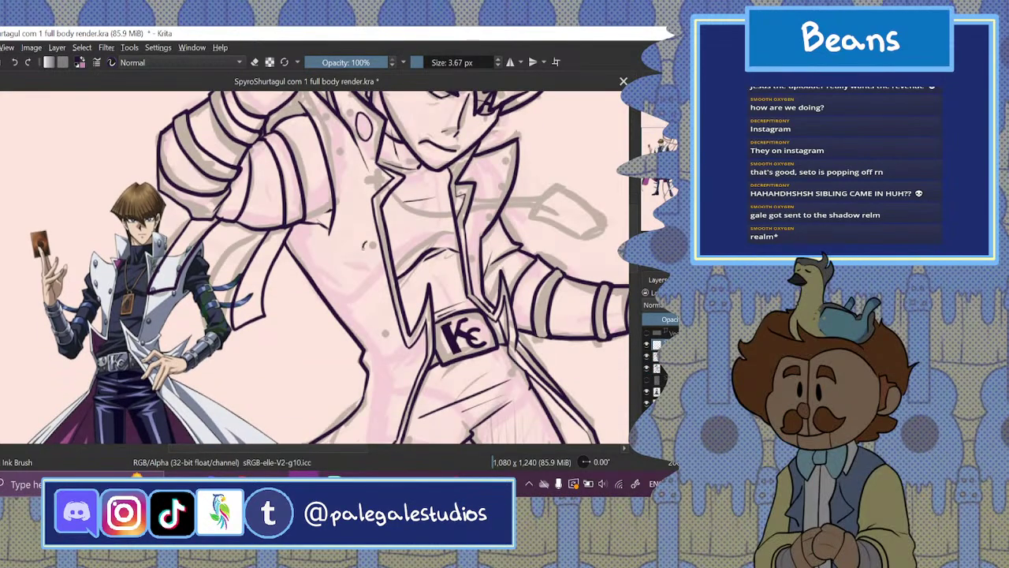
left_click_drag(379, 250, 365, 241)
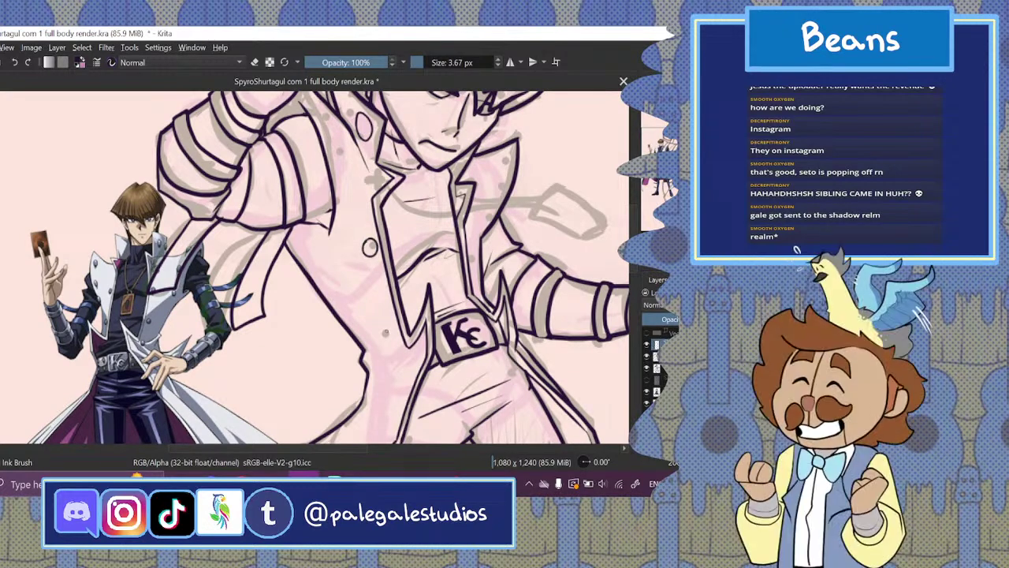
mouse_move(386, 334)
left_mouse_down()
mouse_move(393, 346)
mouse_move(399, 334)
mouse_move(385, 333)
left_mouse_up()
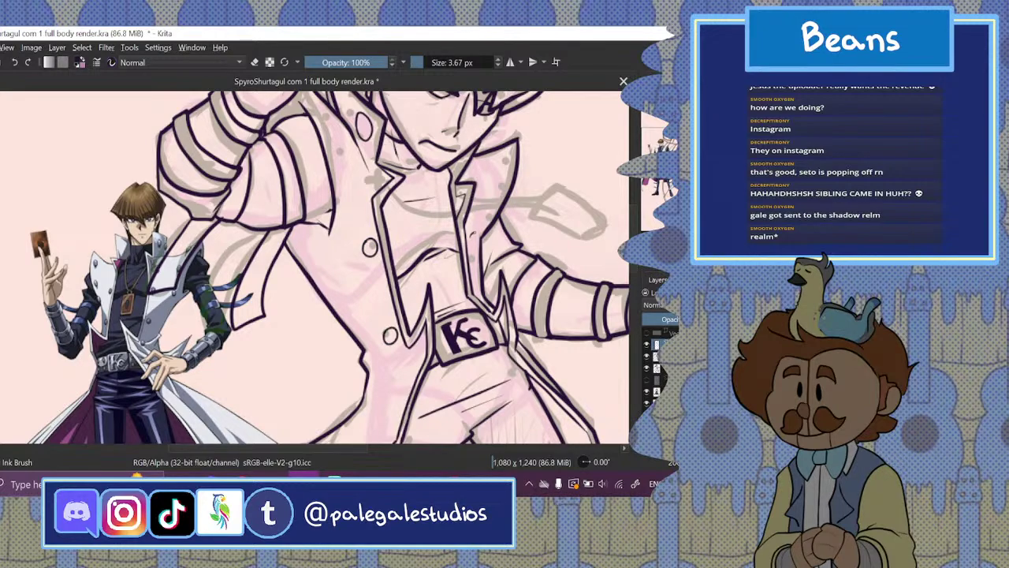
mouse_move(478, 230)
left_mouse_down()
mouse_move(481, 251)
mouse_move(472, 236)
left_mouse_up()
left_click_drag(487, 300, 493, 306)
- Select the lineart layer and switch the brush to erasing
left_click(657, 356)
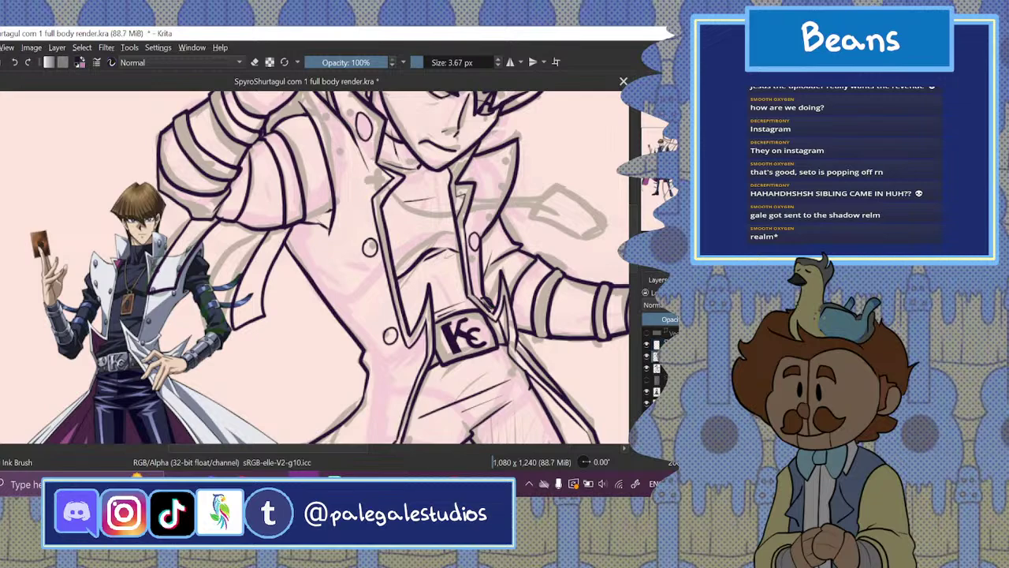
left_click(256, 63)
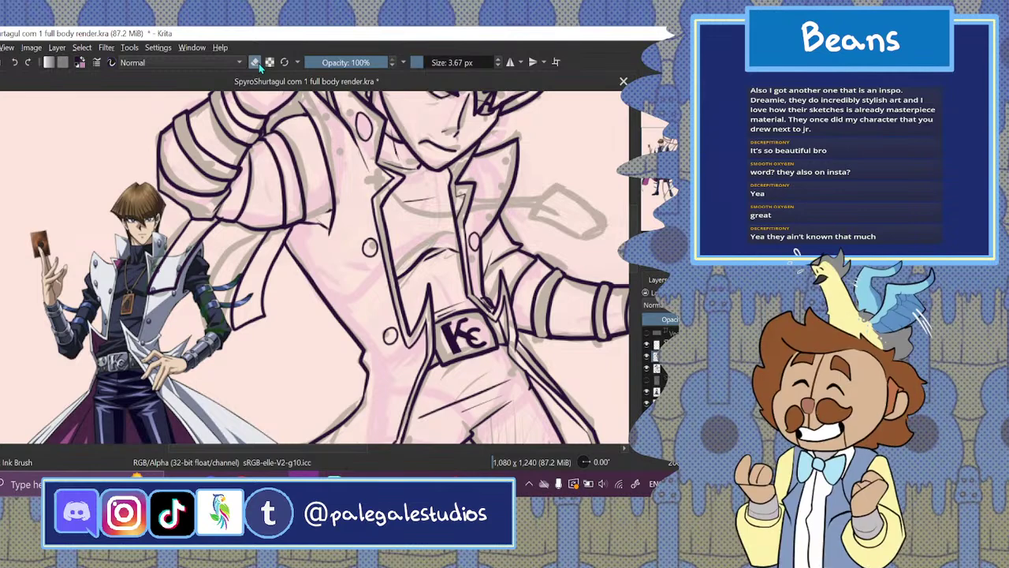
left_click_drag(316, 449, 348, 457)
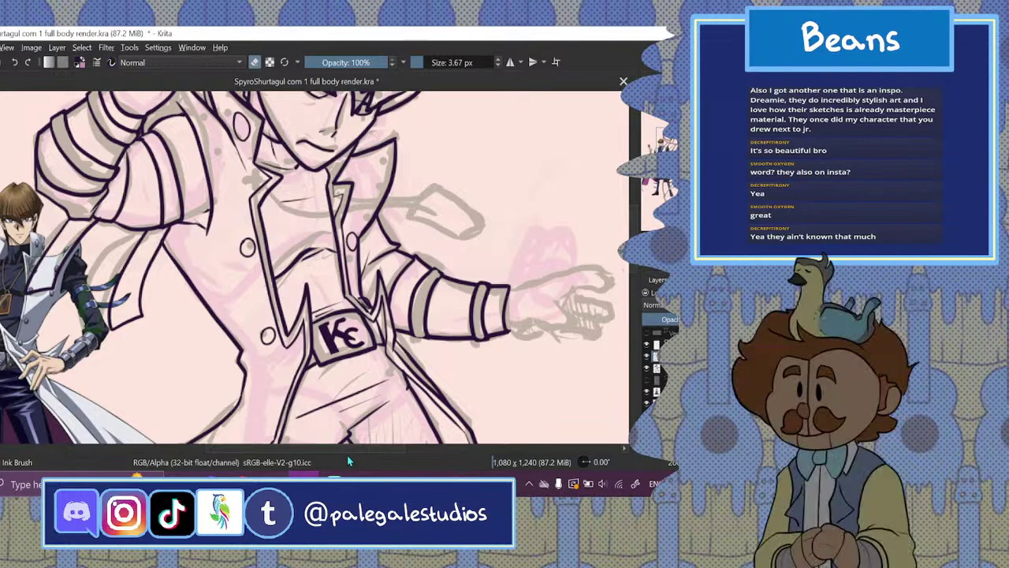
- Switch to the YouTube playlist in the browser, skip the ad and toggle the player's sound, and return to Krita
left_click(242, 484)
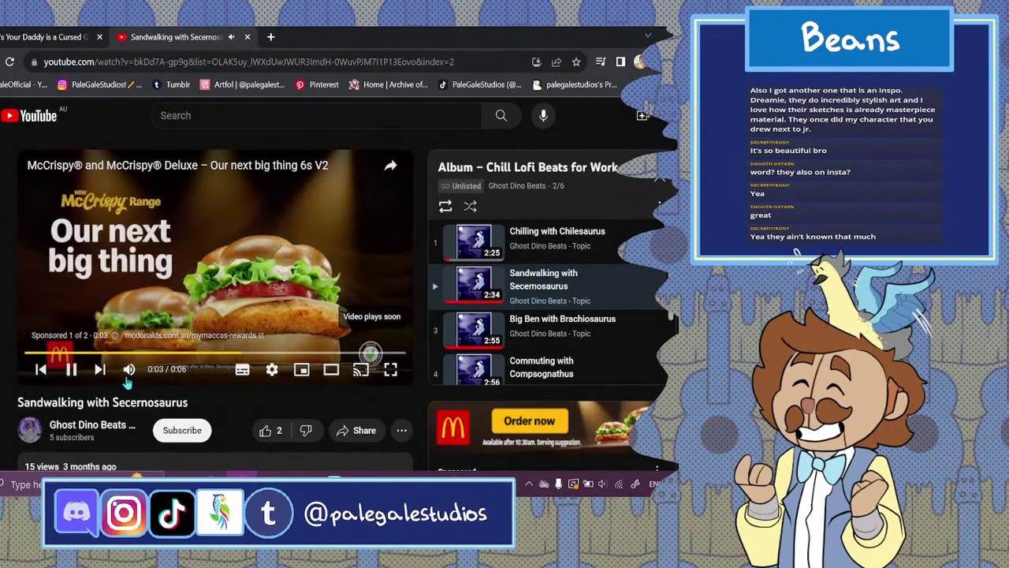
scroll(271, 186, "down", 3)
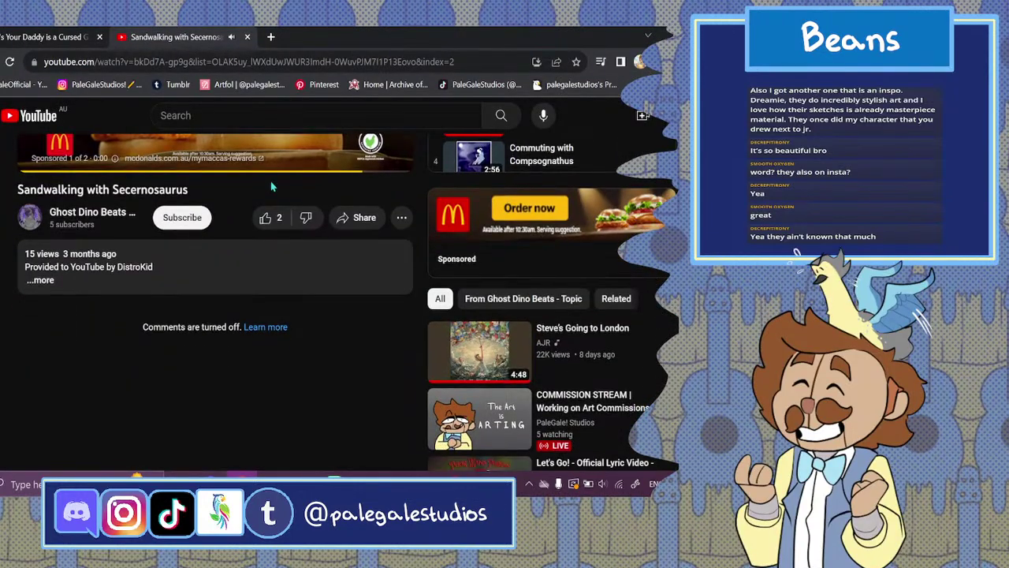
scroll(375, 467, "up", 2)
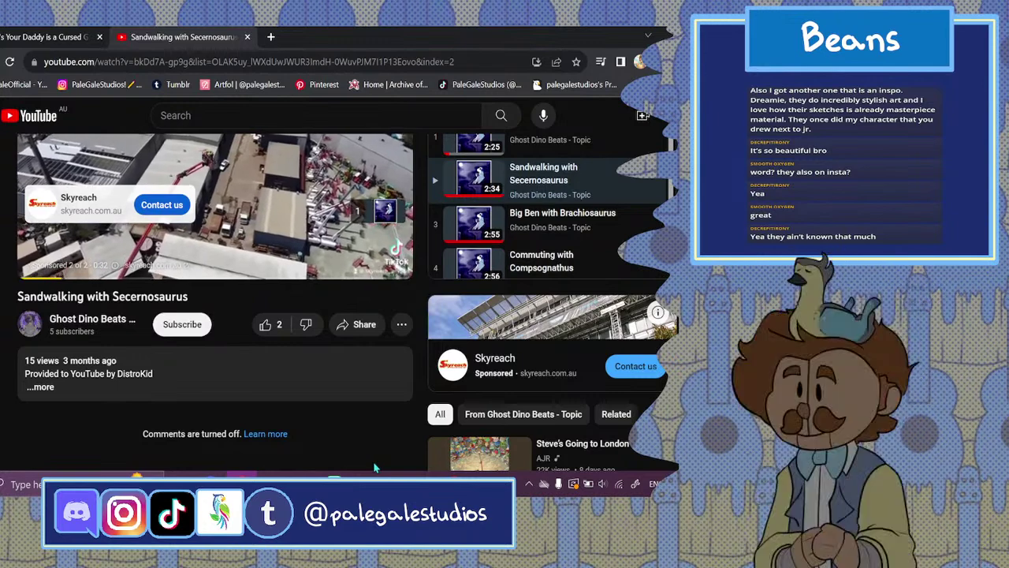
left_click(377, 231)
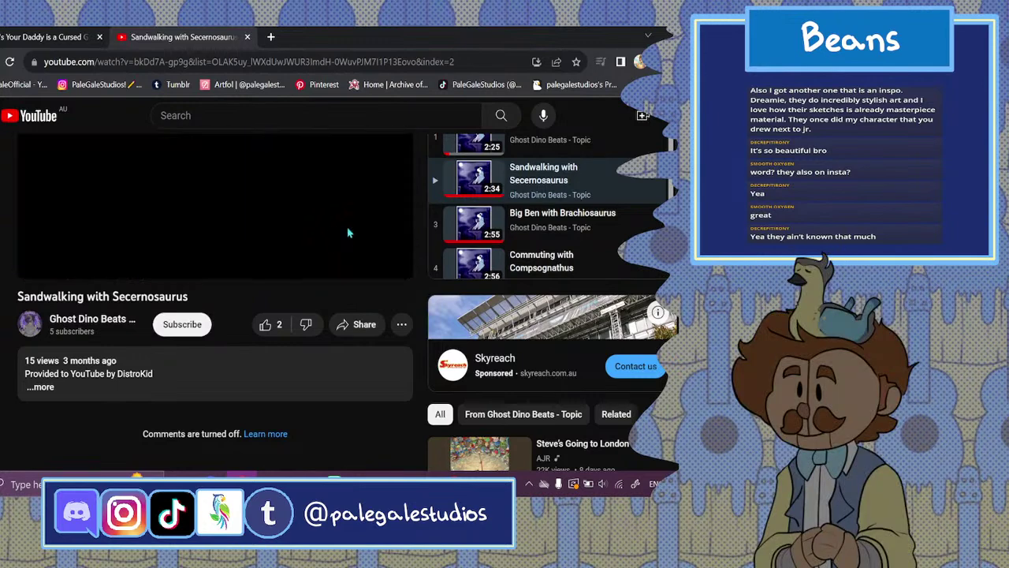
left_click(126, 265)
left_click(304, 481)
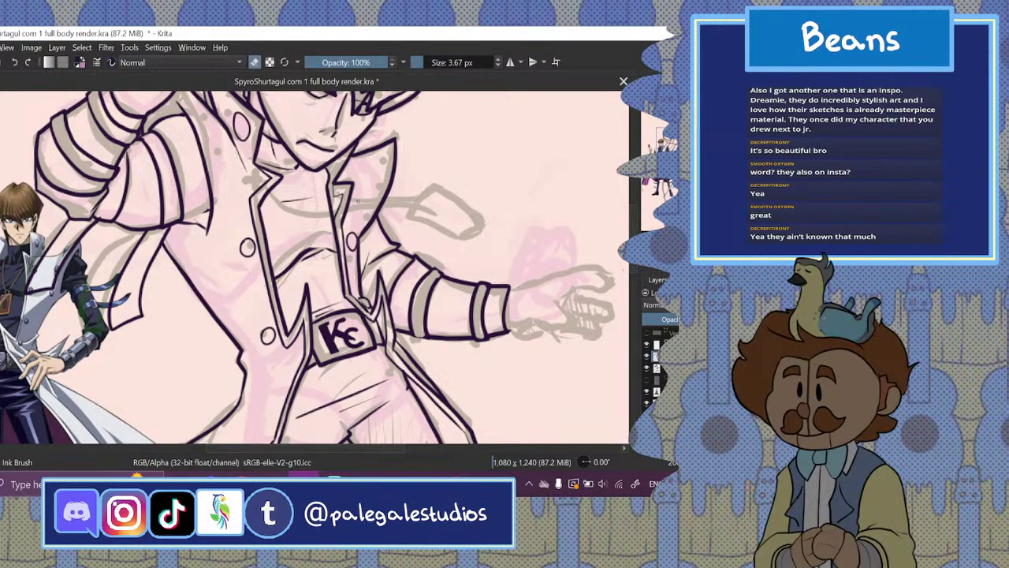
- Return to inking on the button layer and draw the small studs on the raised arm's band nearest the wrist
left_click_drag(391, 447, 339, 439)
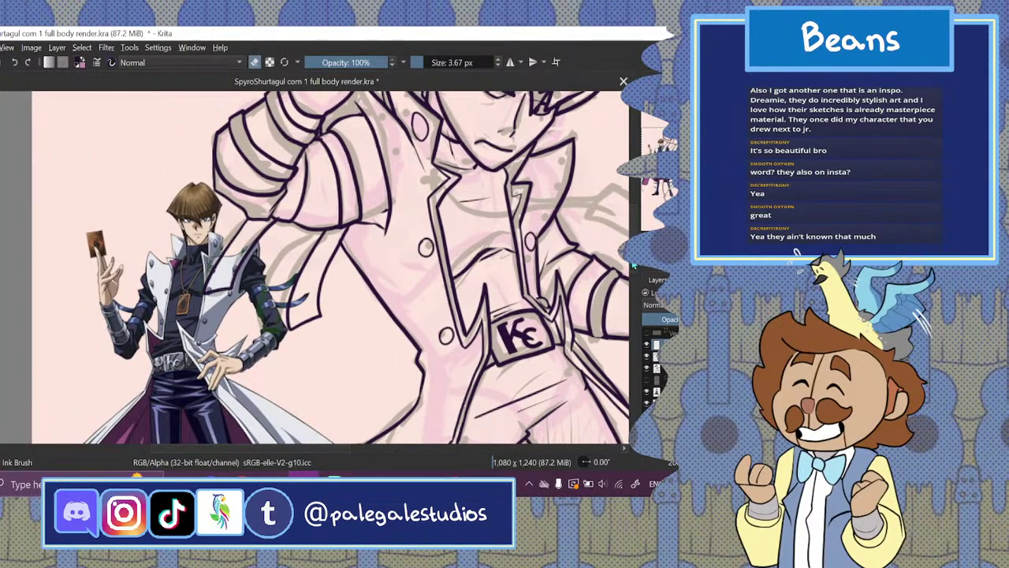
left_click_drag(634, 266, 634, 227)
left_click(255, 62)
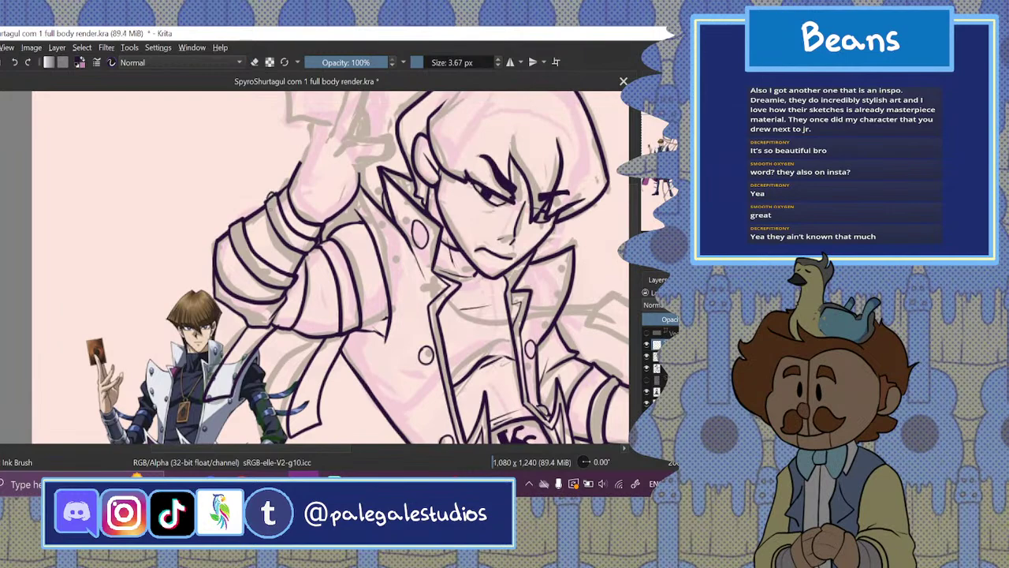
left_click_drag(273, 207, 276, 216)
key("ctrl+z")
left_click_drag(291, 239, 297, 244)
- Ink the first studs along the raised sleeve's second band, undoing the unsatisfactory strokes at its outer edge
left_click_drag(232, 223, 239, 218)
left_click(14, 63)
left_click_drag(240, 217, 233, 223)
key("ctrl+z")
left_click_drag(238, 237, 235, 245)
left_click(18, 62)
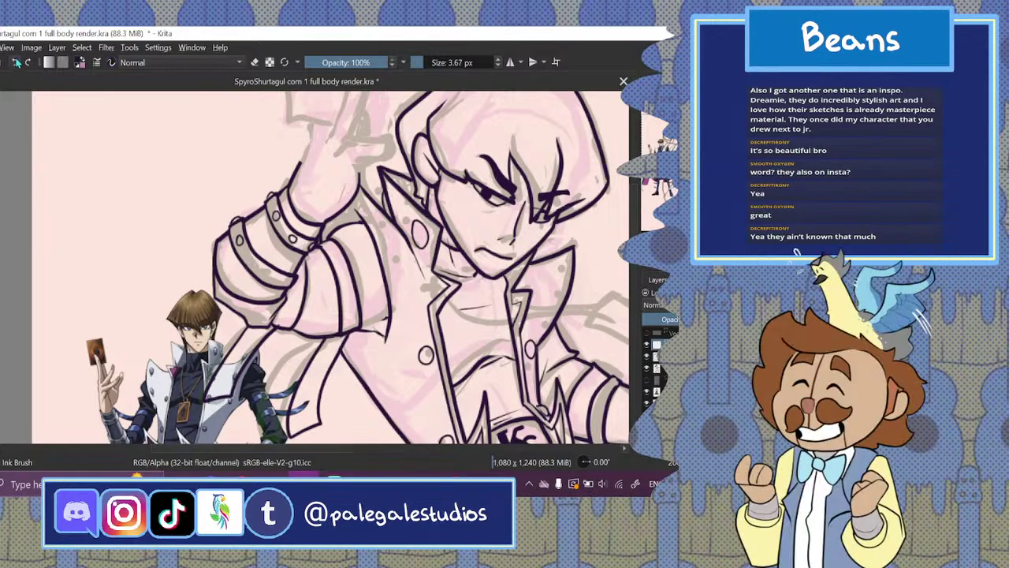
left_click_drag(256, 261, 257, 269)
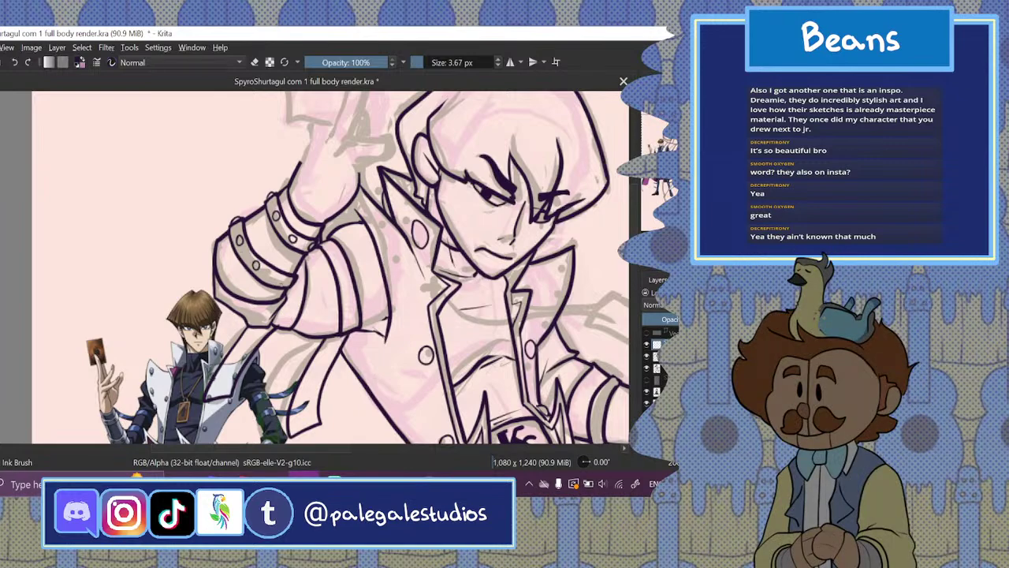
- Ink the stud at the inner end of the second band, undoing and redoing strokes to compare them
key("ctrl+z")
key("ctrl+z")
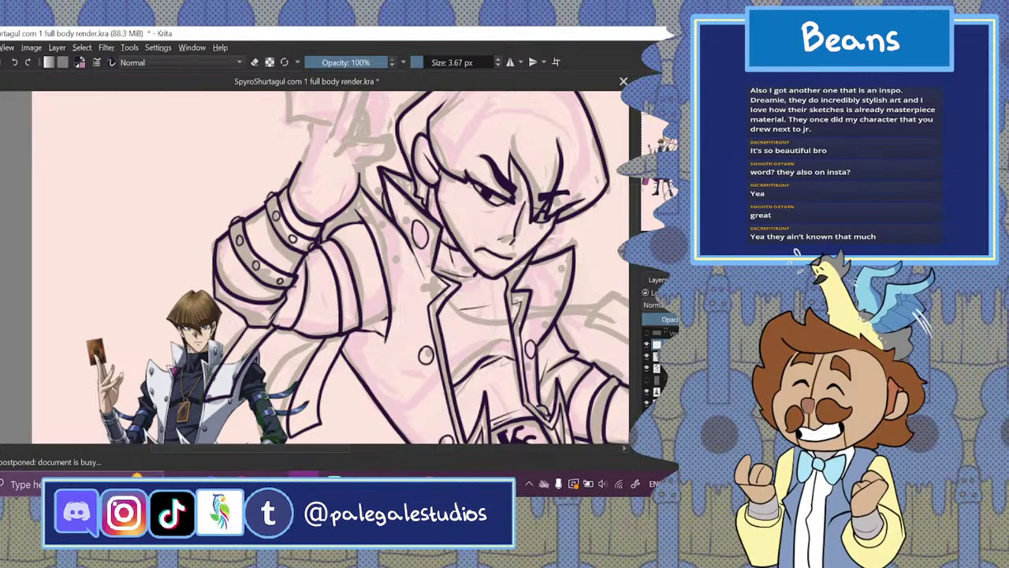
key("ctrl+shift+z")
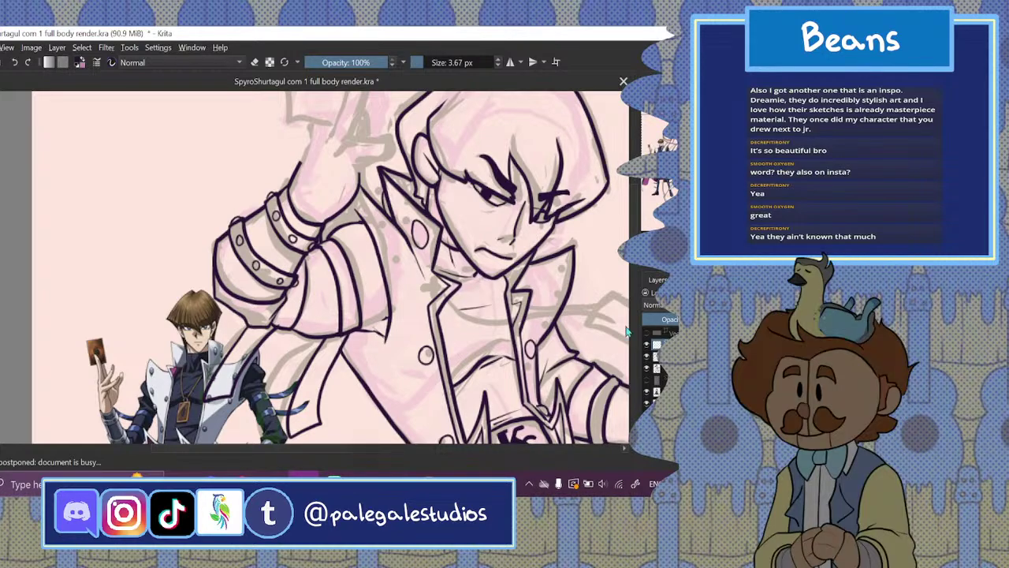
key("ctrl+z")
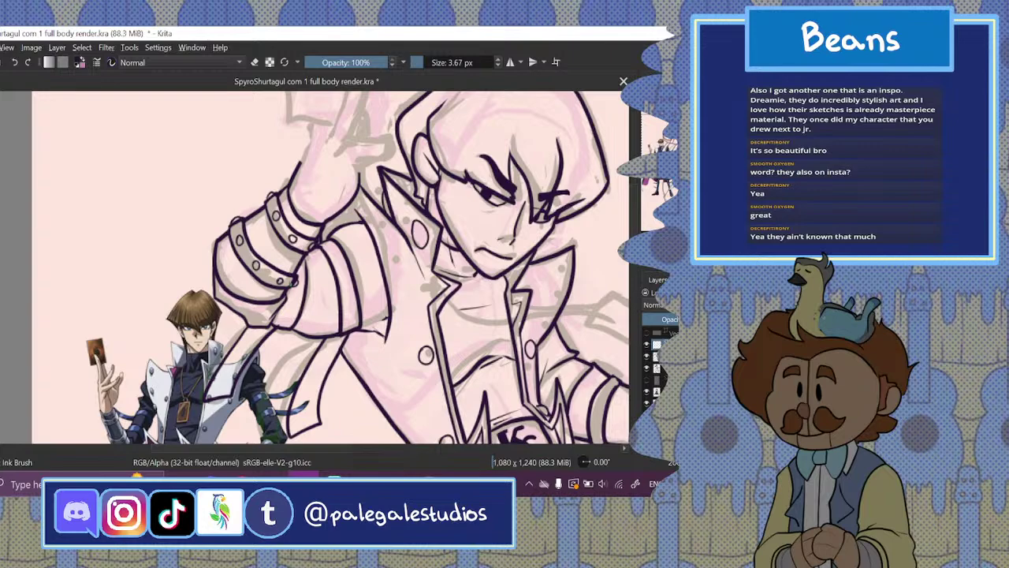
key("ctrl+shift+z")
left_click(16, 62)
- Check the buttons with the lineart layer briefly hidden, restore it, and hide the sketch layer
key("ctrl+minus")
key("ctrl+minus")
key("ctrl+minus")
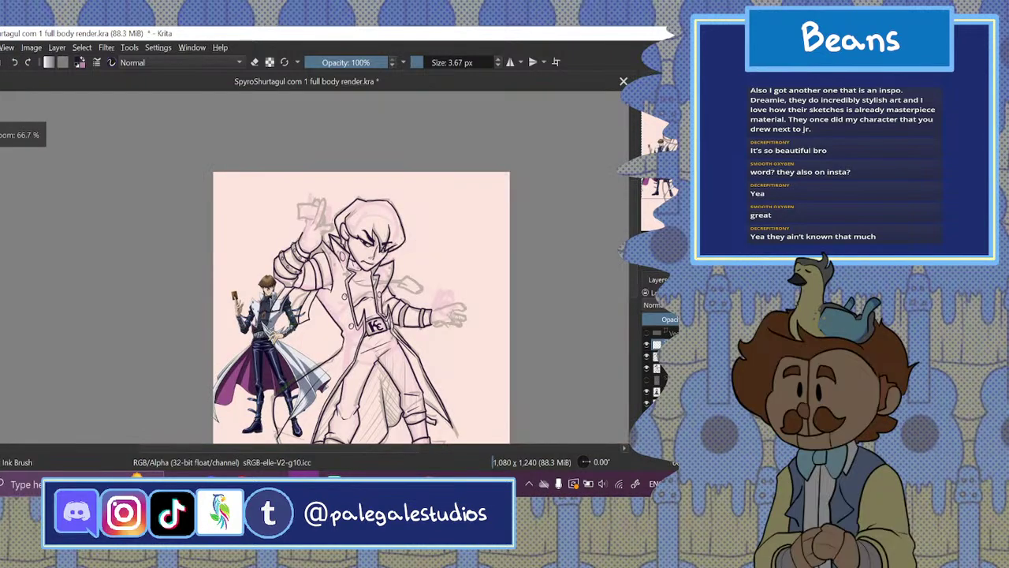
left_click(647, 356)
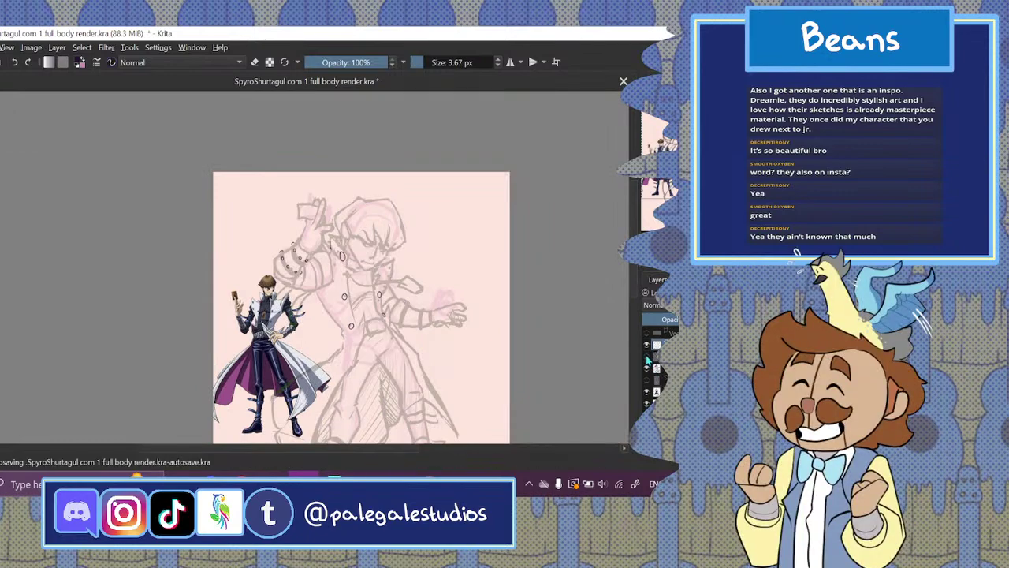
left_click(646, 356)
left_click(648, 368)
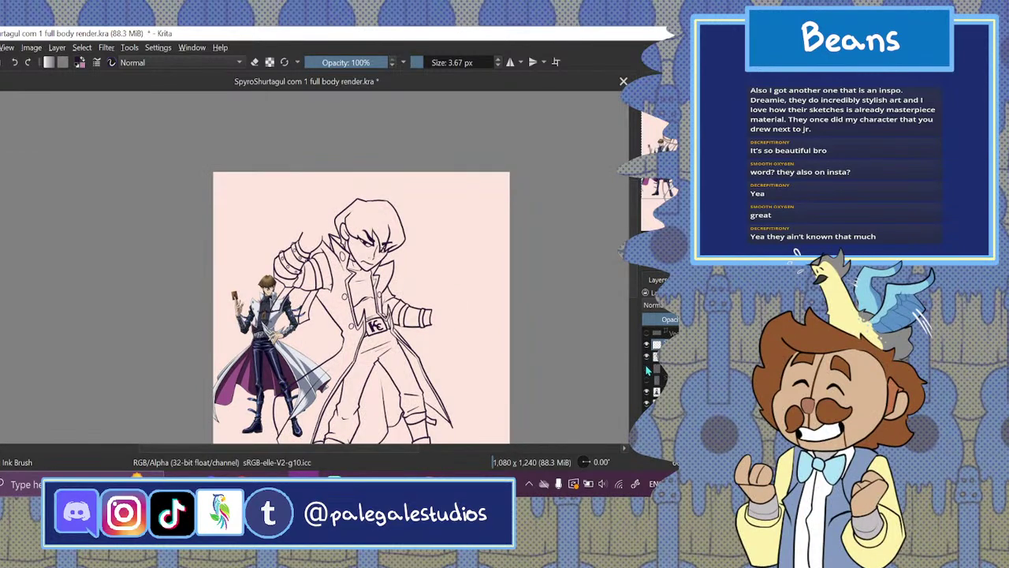
- Review the clean lineart of the whole figure and inspect the coat, belt and trousers more closely
scroll(635, 281, "down", 3)
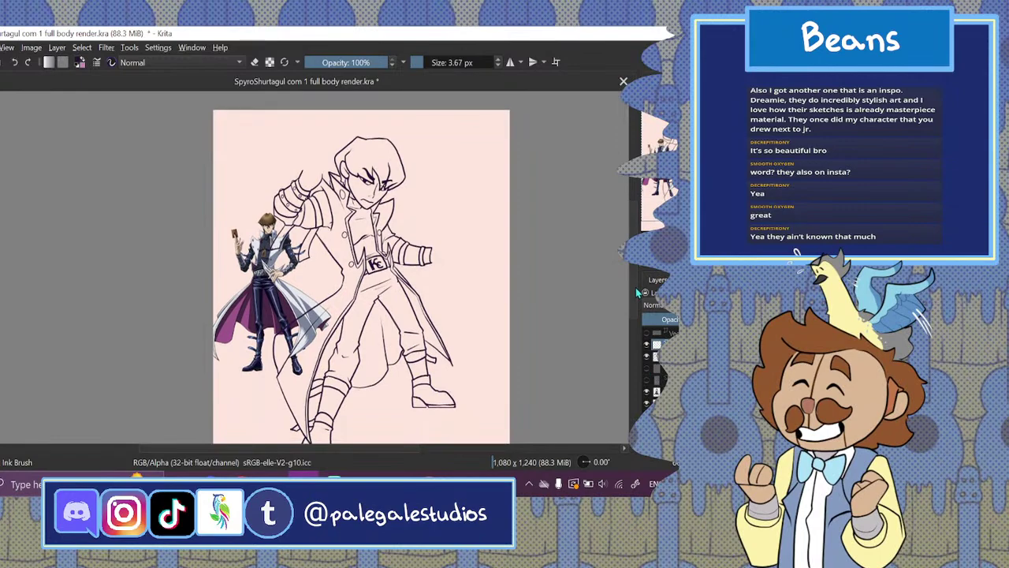
scroll(638, 293, "down", 2)
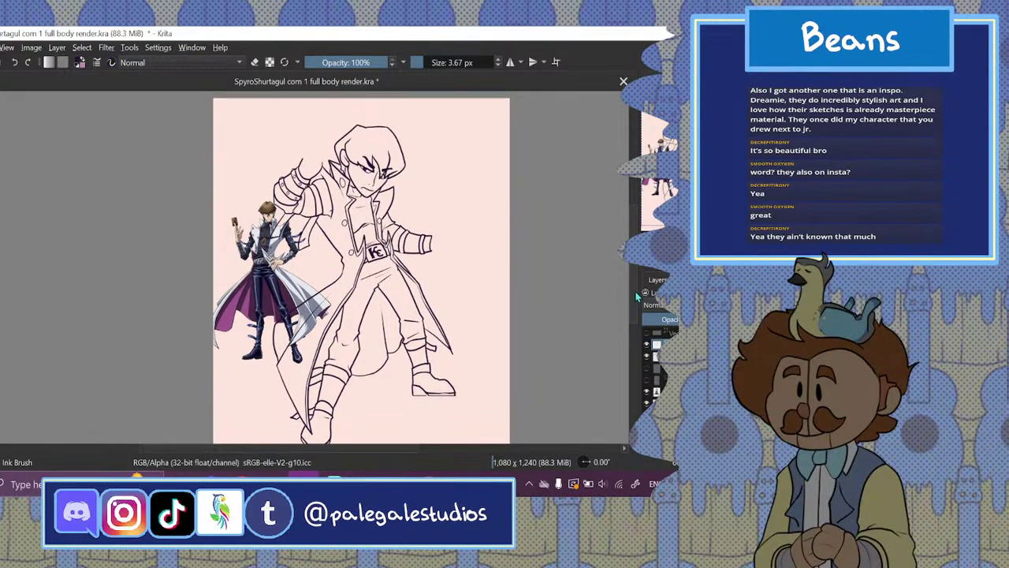
key("ctrl+plus")
key("ctrl+plus")
key("ctrl+plus")
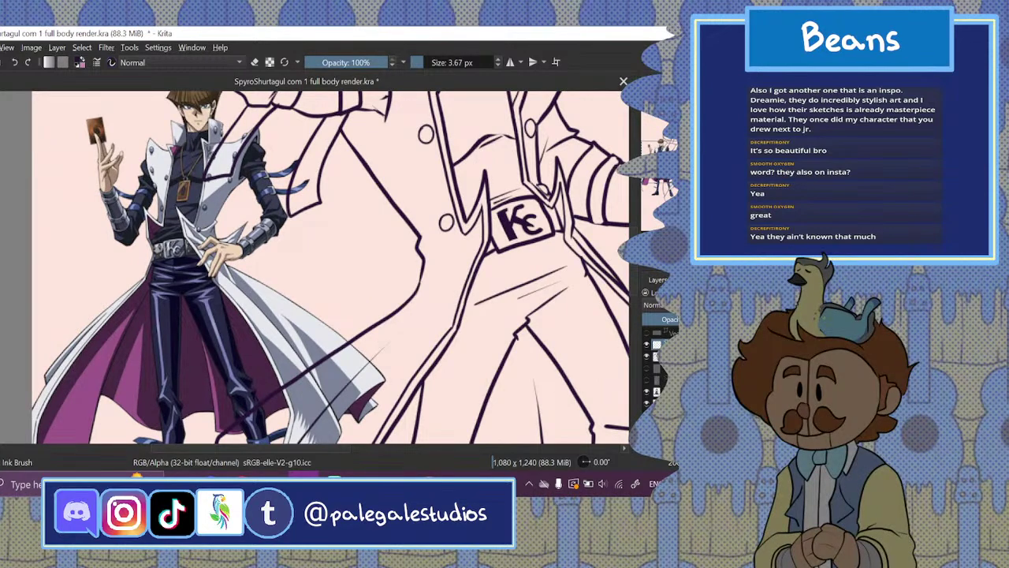
key("minus")
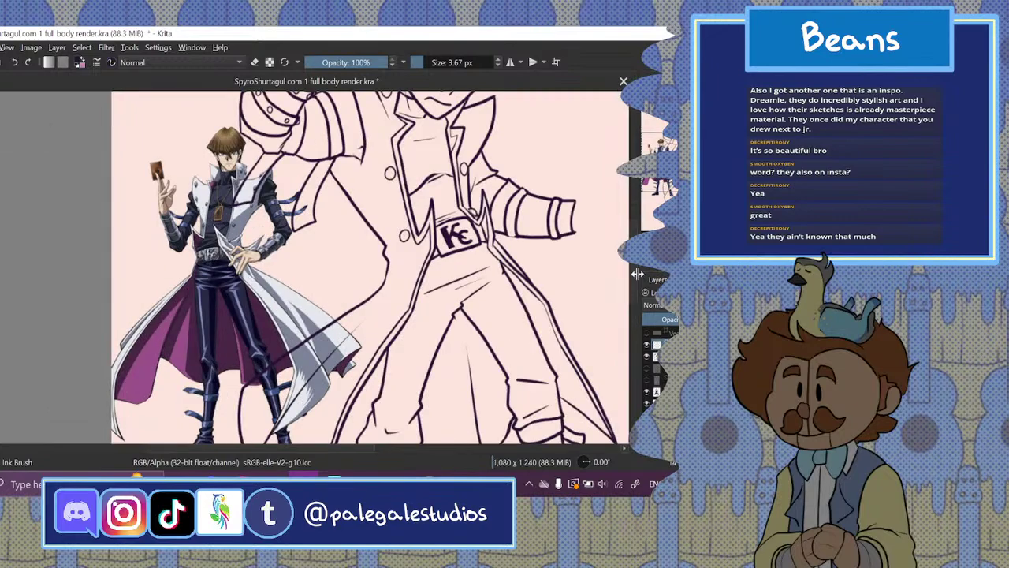
- Check the upper-body lineart with the reference image briefly hidden, and show the reference image again
left_click_drag(635, 274, 635, 262)
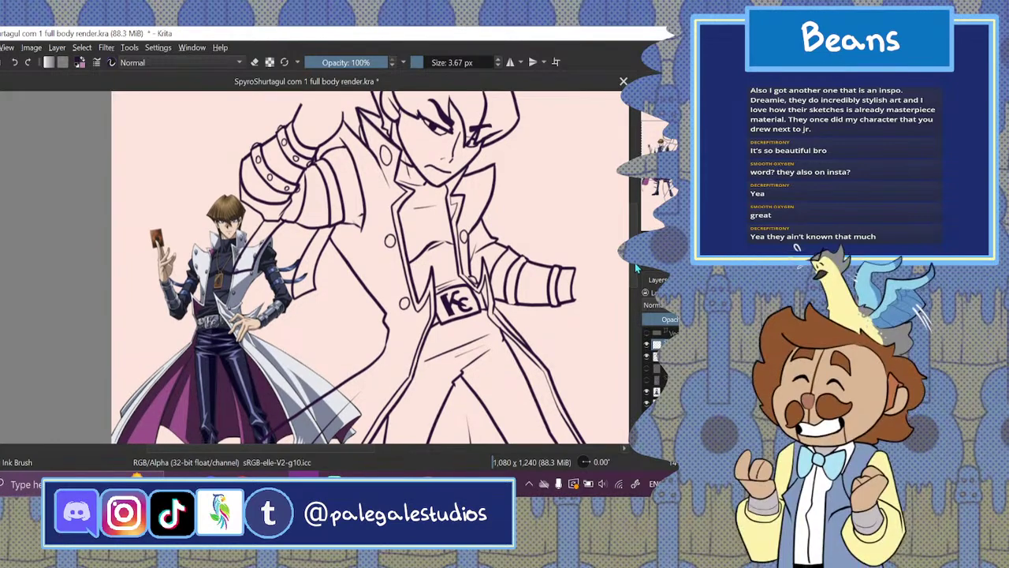
left_click_drag(635, 264, 632, 263)
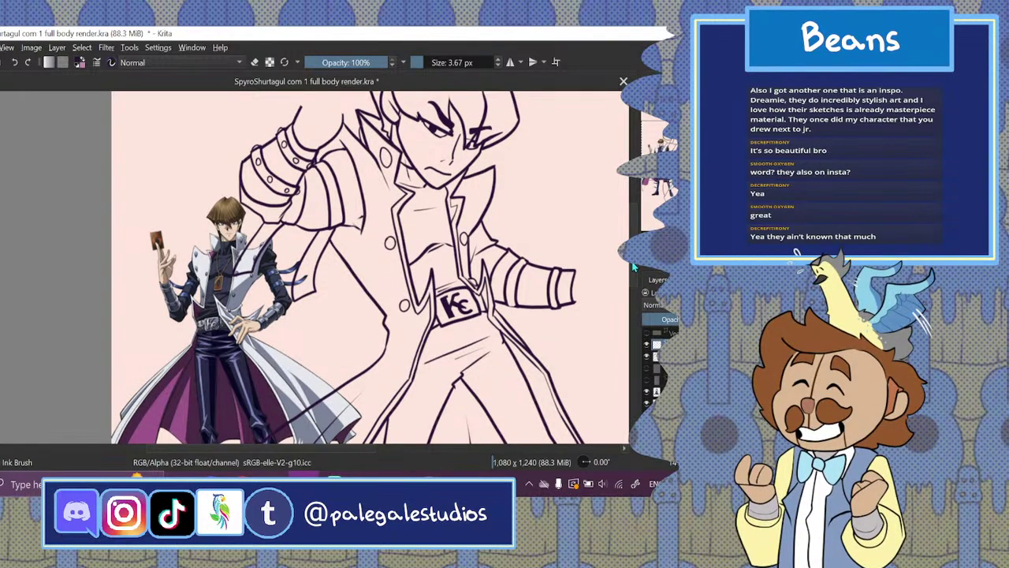
key("ctrl+minus")
key("ctrl+minus")
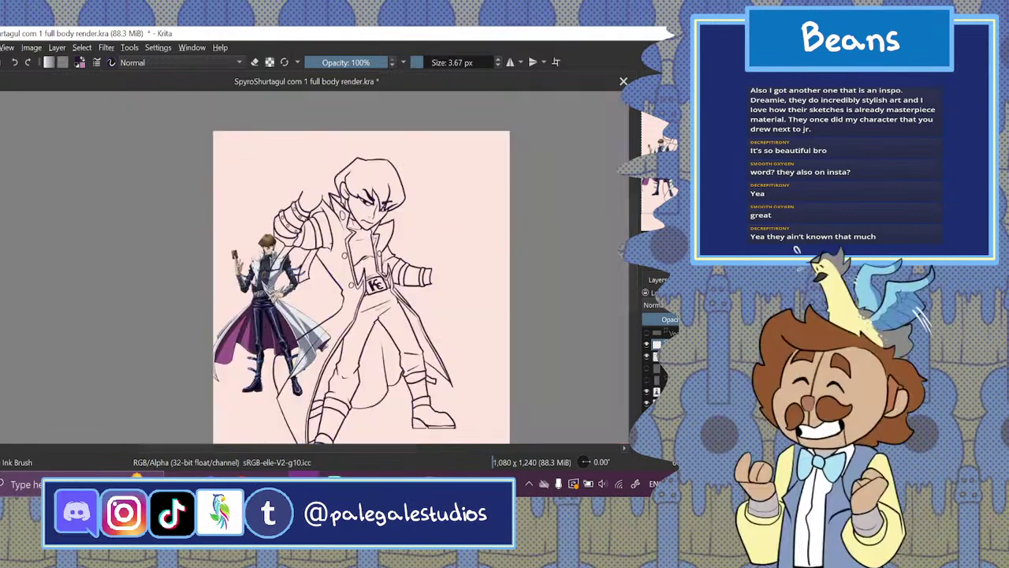
key("ctrl+plus")
key("ctrl+plus")
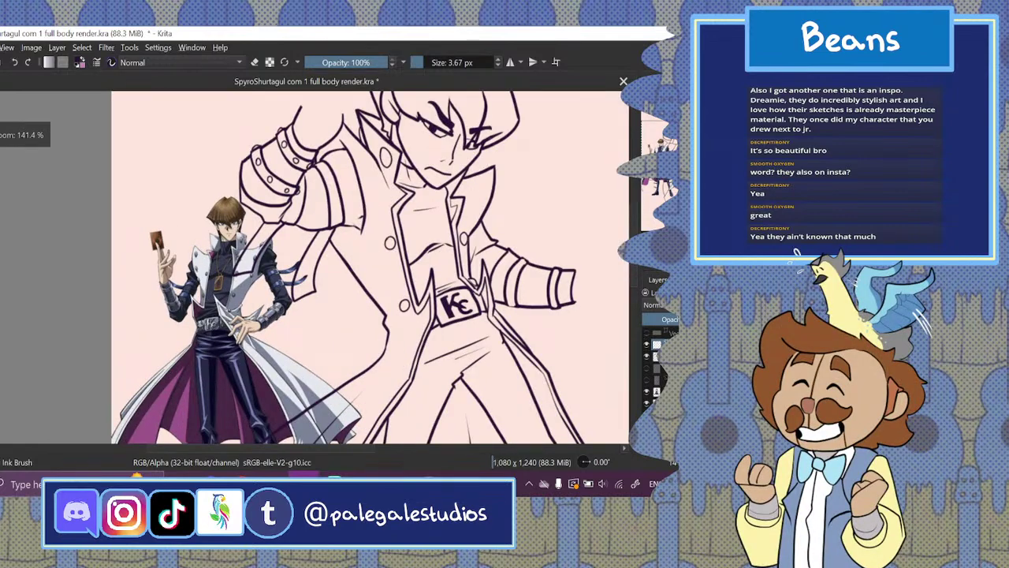
left_click(647, 400)
left_click(646, 399)
left_click(646, 398)
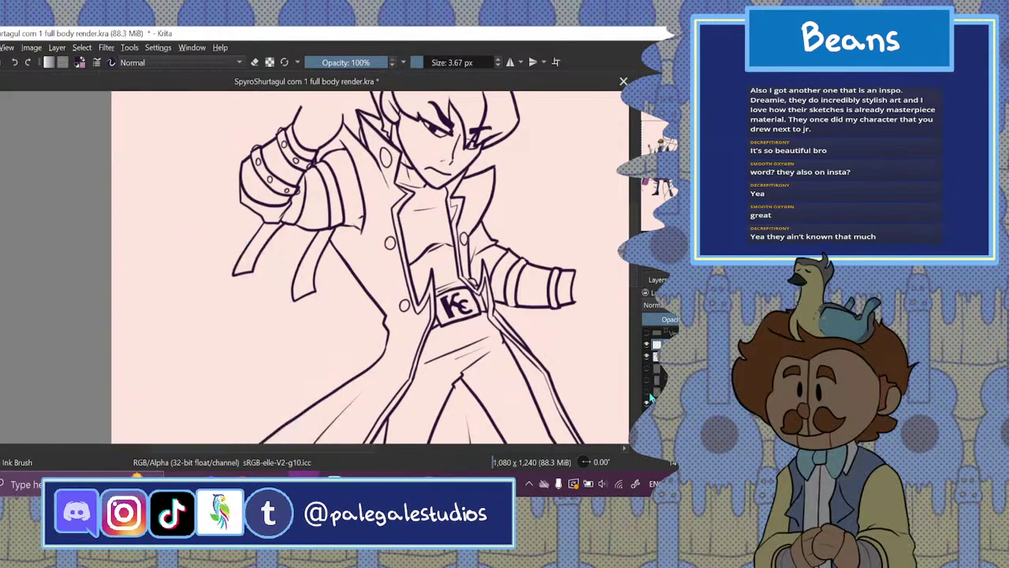
left_click(647, 397)
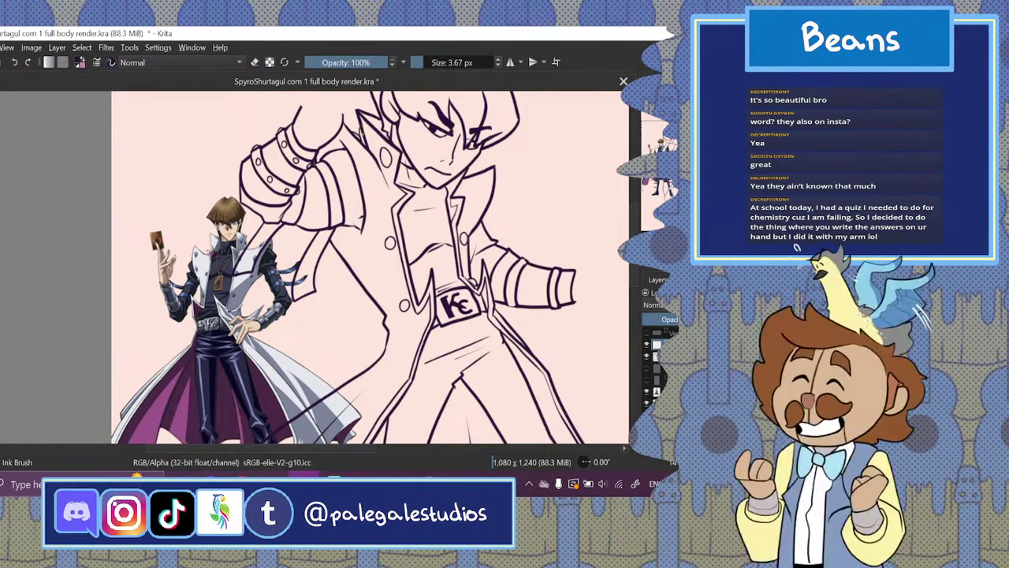
- Ink further oval buttons on both sides of the coat's upper front, undoing unwanted strokes on the far lapel
left_click_drag(364, 159, 368, 175)
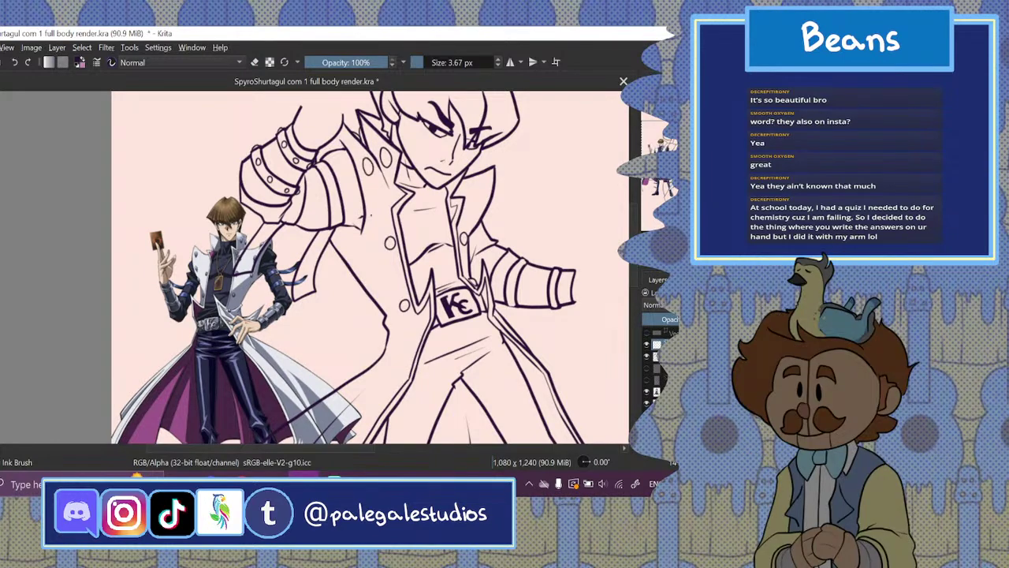
left_click_drag(373, 218, 379, 227)
left_click_drag(353, 450, 380, 450)
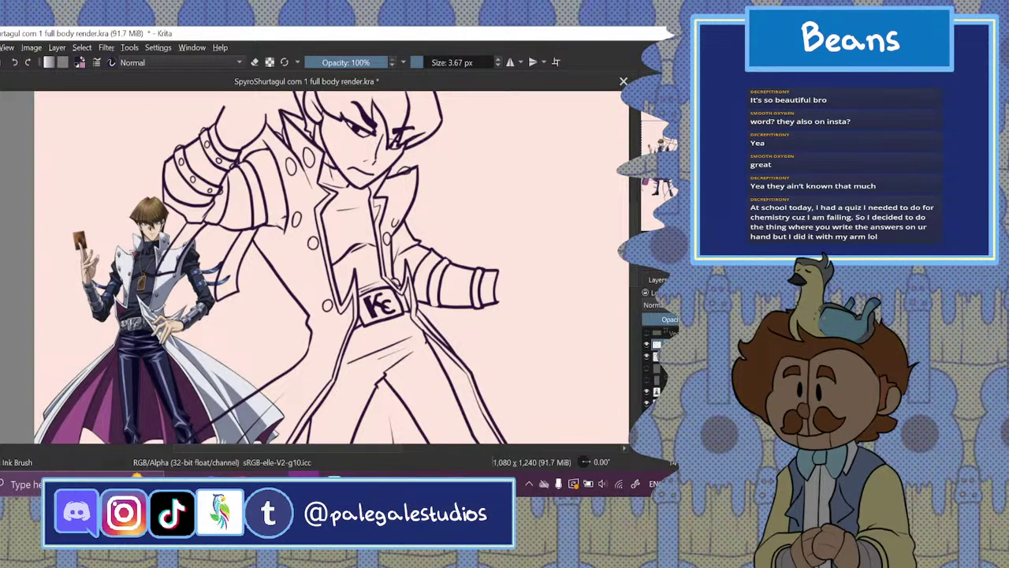
mouse_move(406, 188)
left_mouse_down()
mouse_move(402, 204)
mouse_move(408, 197)
left_mouse_up()
left_click(11, 64)
left_click(13, 62)
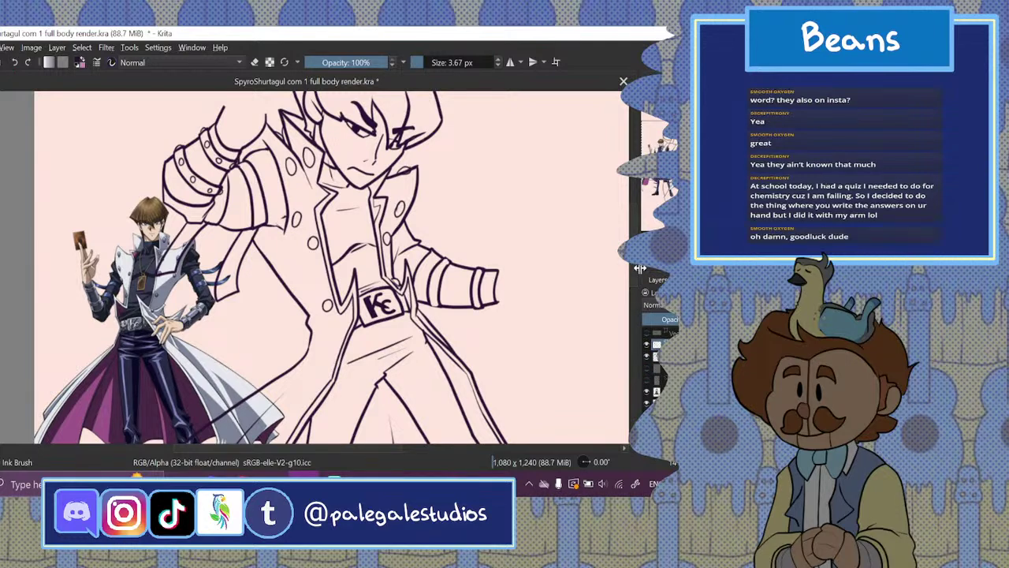
- Examine the lineart from head to boots against the reference image, looking closer at the coat and raised arm
left_click_drag(635, 268, 636, 253)
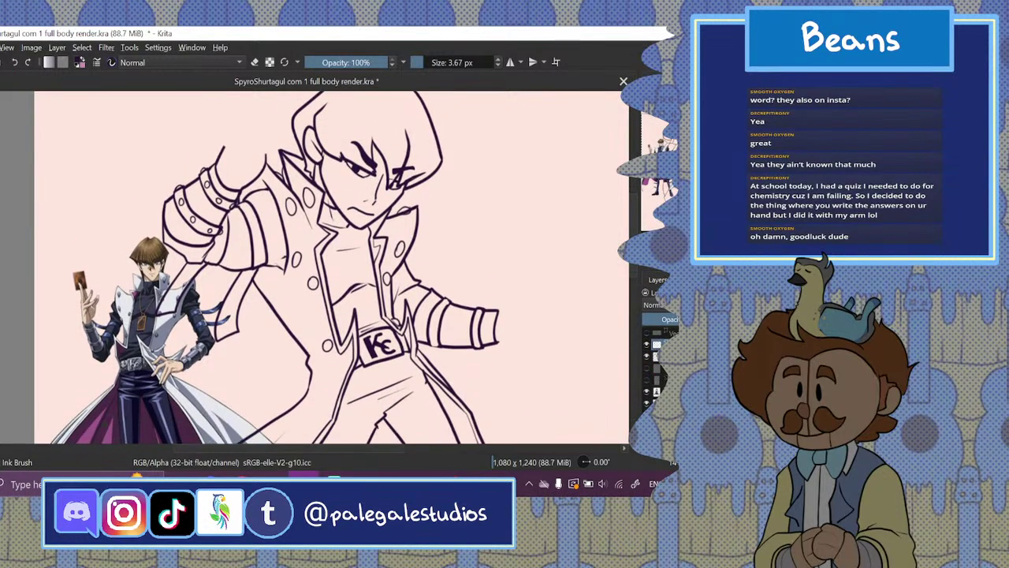
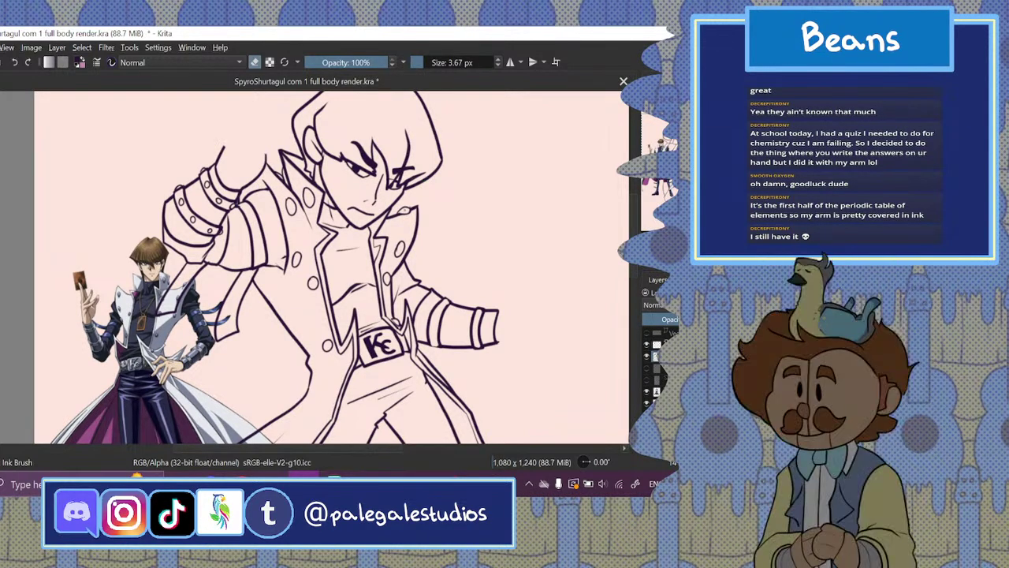
left_click_drag(635, 243, 634, 215)
scroll(633, 213, "down", 10)
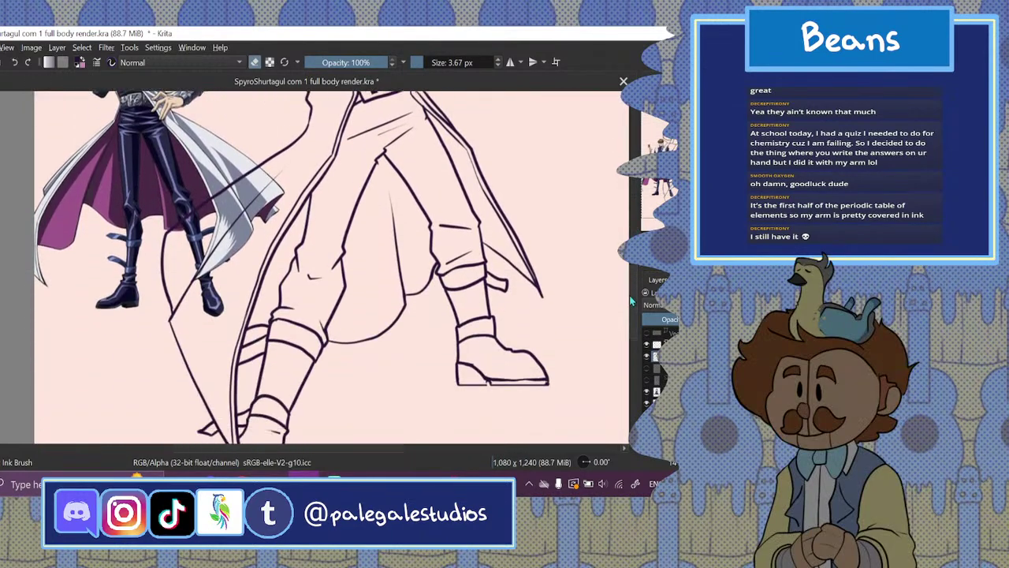
scroll(633, 213, "up", 8)
scroll(635, 232, "up", 3)
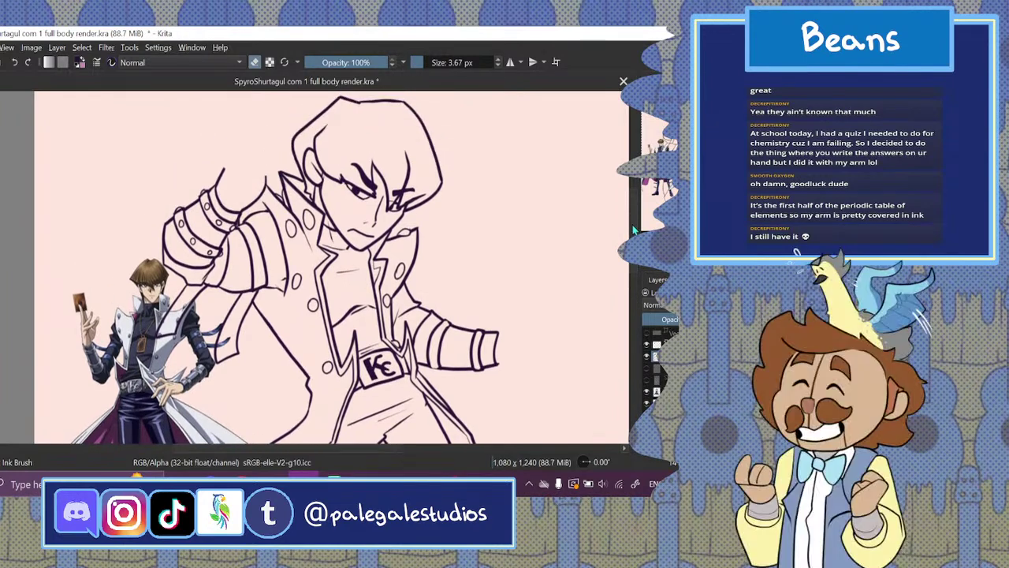
scroll(636, 232, "down", 8)
scroll(635, 232, "up", 6)
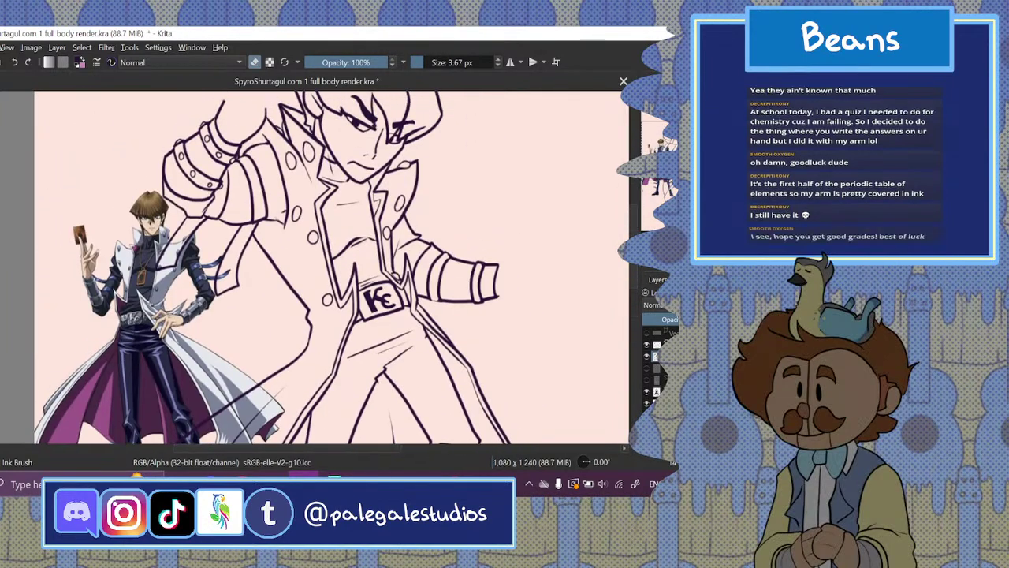
scroll(331, 266, "up", 1)
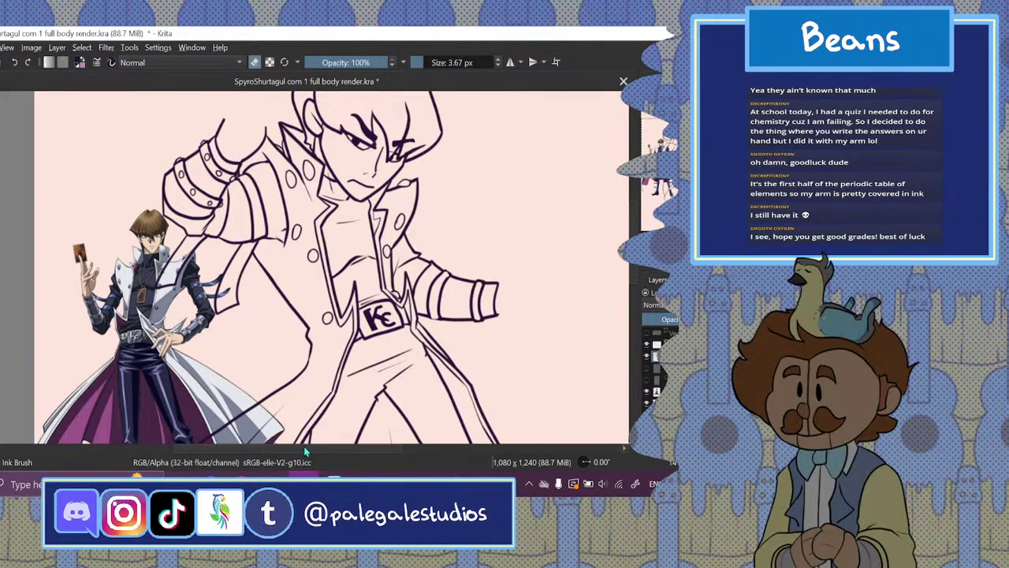
left_click_drag(305, 448, 252, 455)
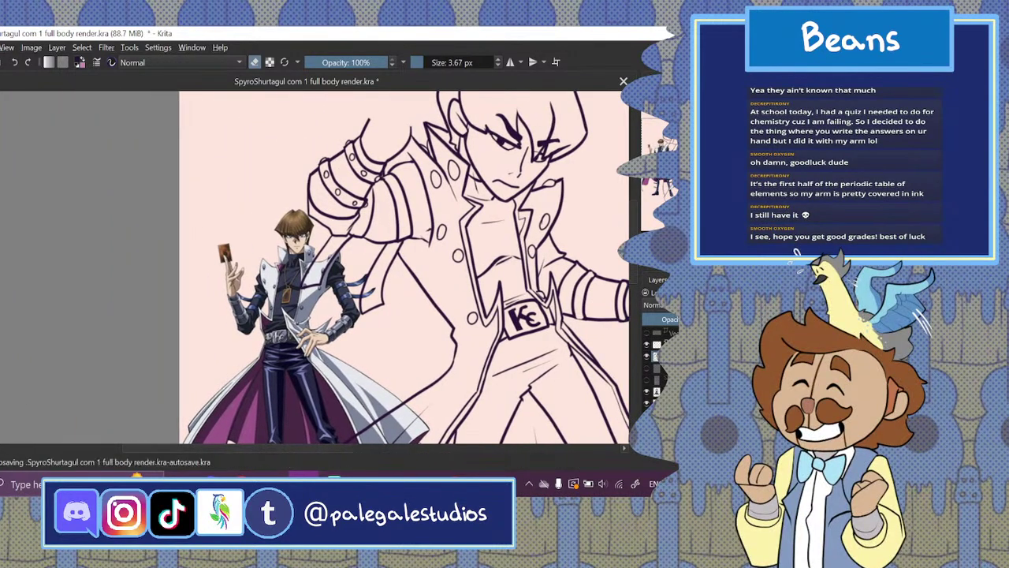
left_click_drag(634, 267, 634, 263)
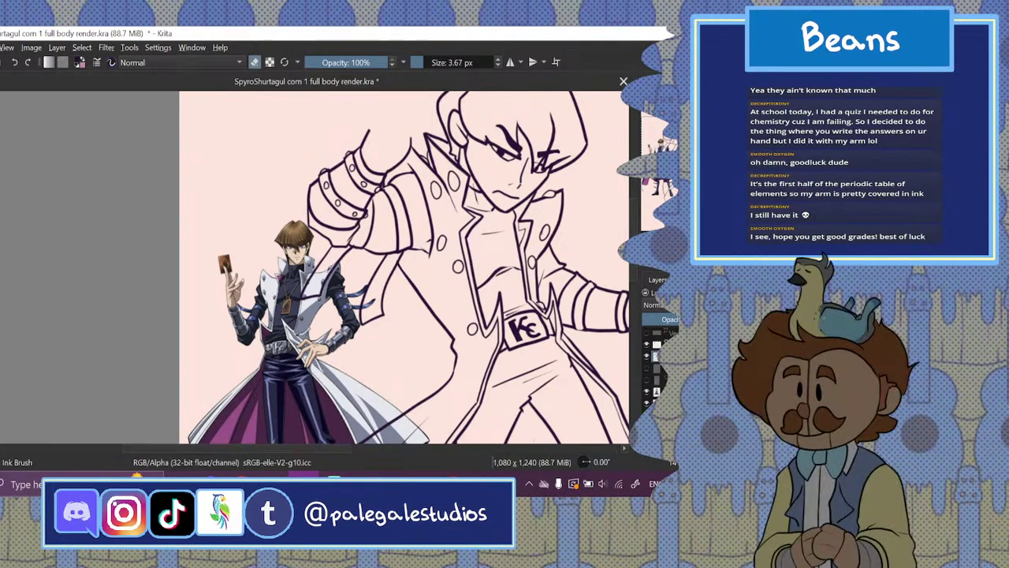
scroll(306, 263, "up", 1)
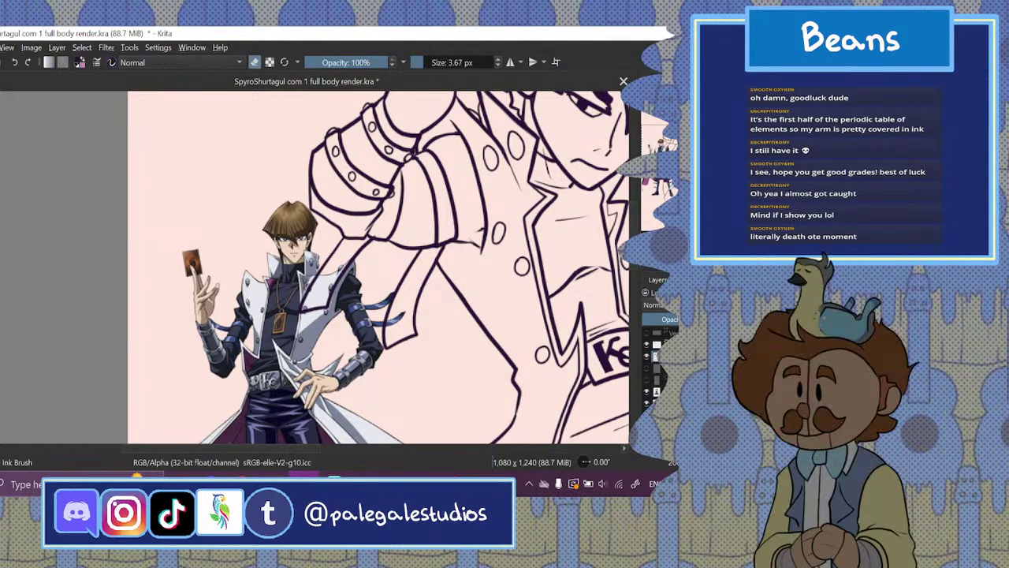
- Select the KC letters on the belt buckle and copy them to a separate layer
left_click_drag(313, 450, 395, 445)
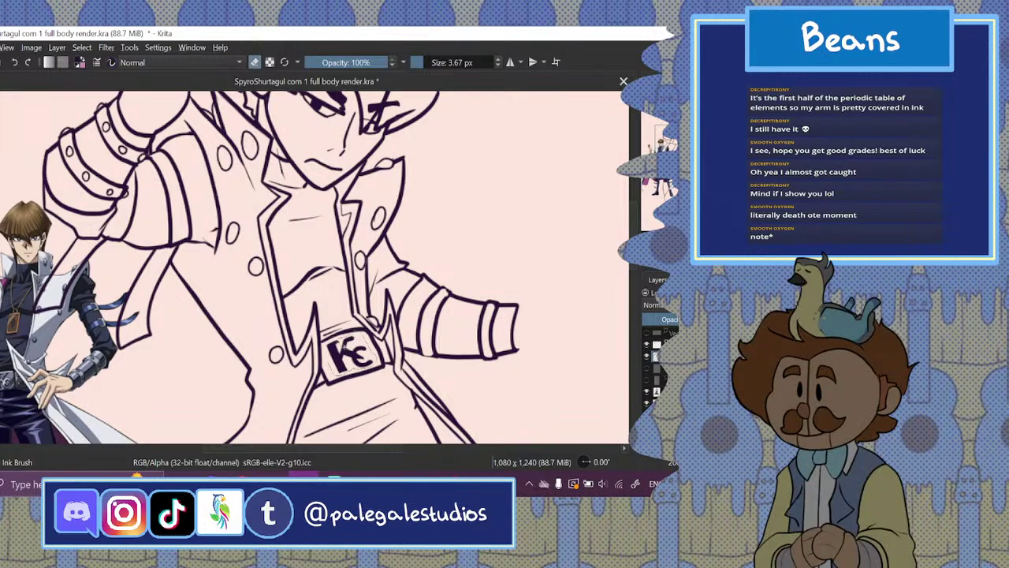
left_click(335, 356)
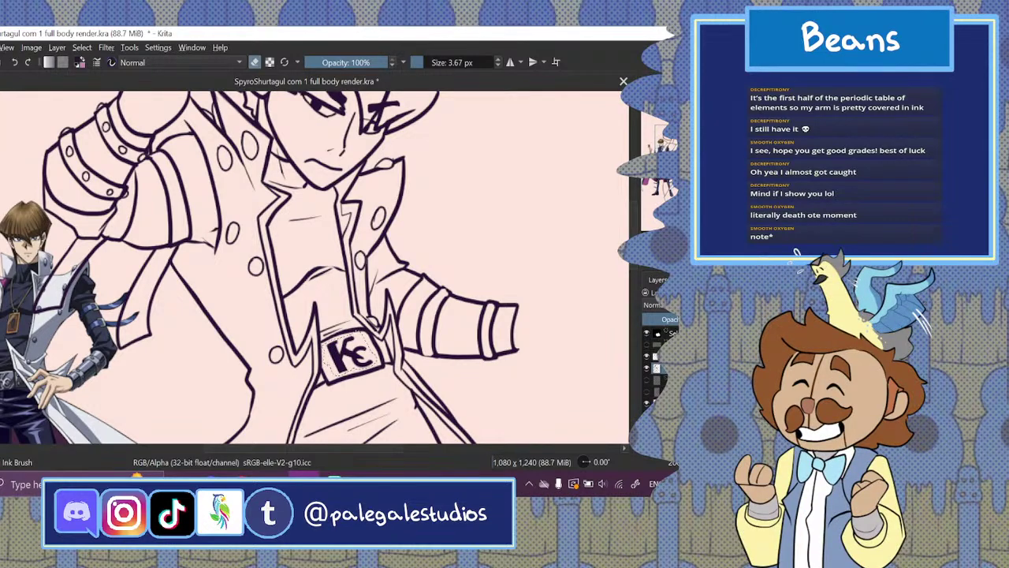
key("ctrl+r")
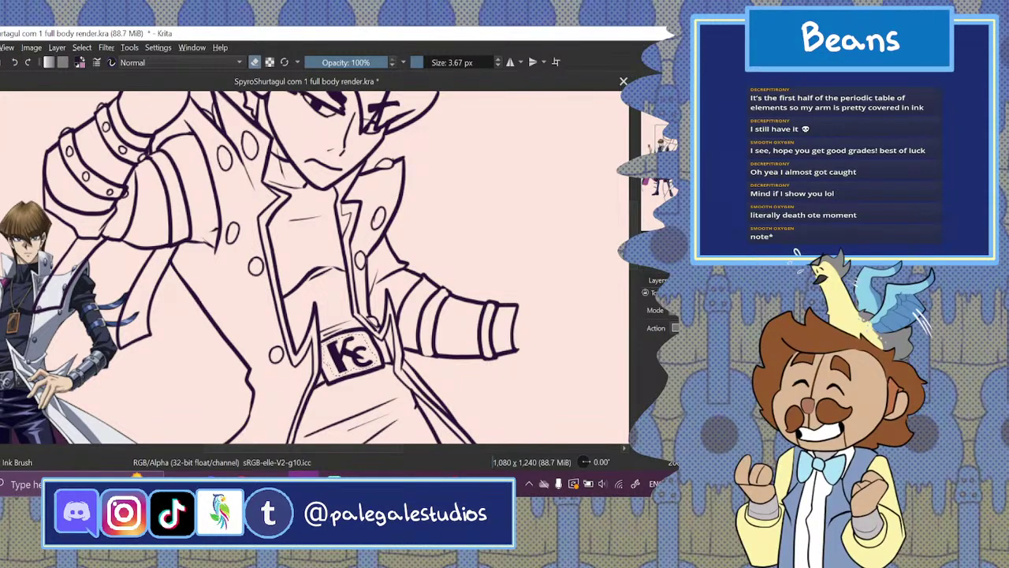
left_click(664, 281)
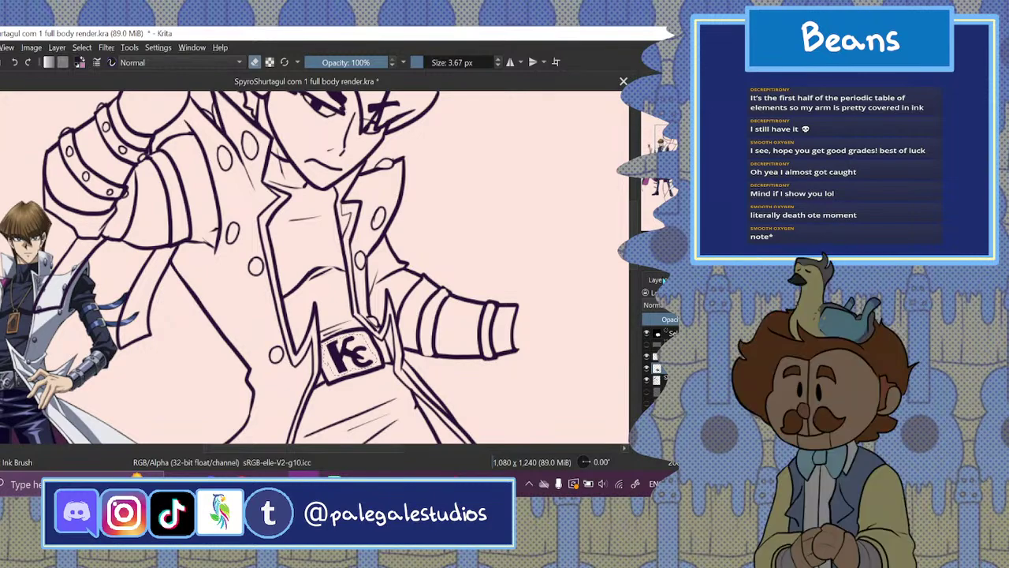
- Shrink and mirror the copied KC letters and place them on the coat lapel beside the collar notch
key("ctrl+t")
left_click_drag(391, 374, 362, 377)
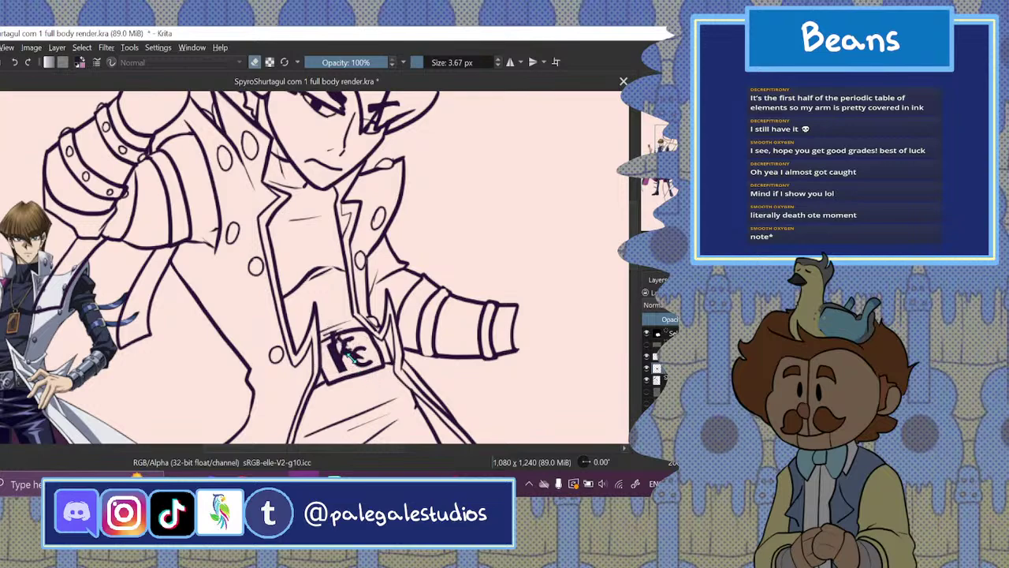
left_click_drag(351, 359, 300, 212)
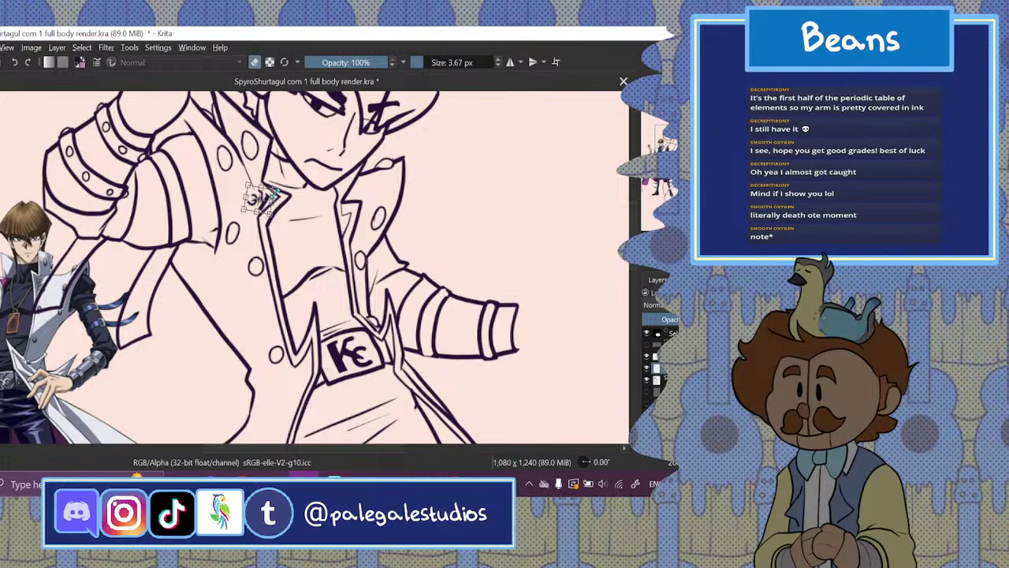
key("Return")
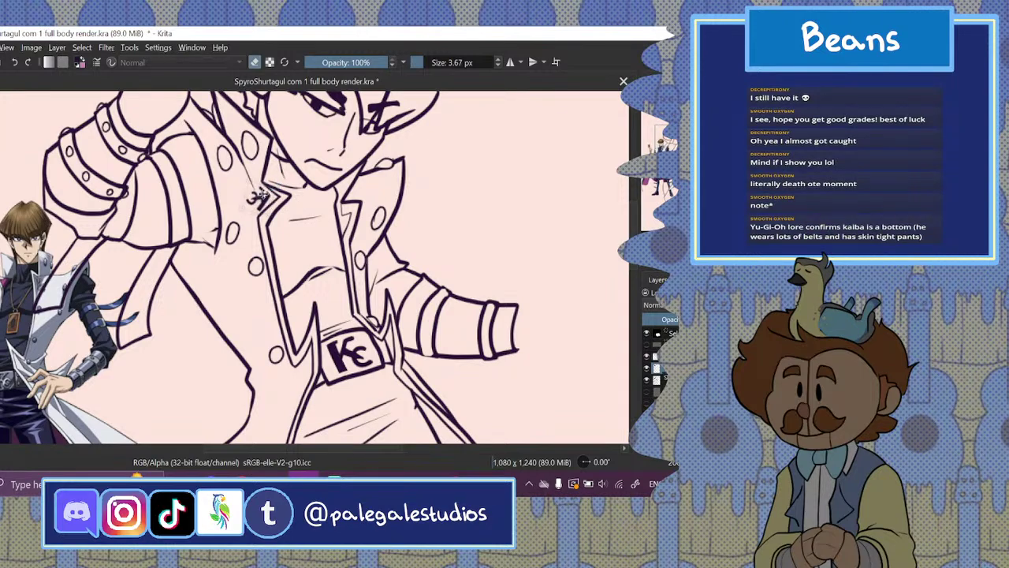
key("ctrl+t")
key("Return")
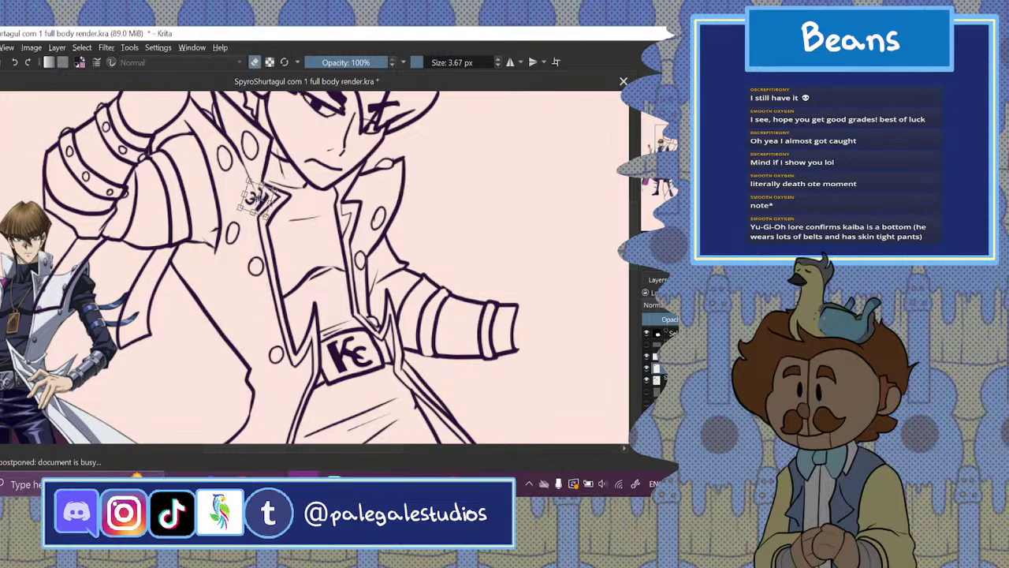
- Switch to the browser, look over the YouTube music page, and return to the Krita drawing
left_click(241, 476)
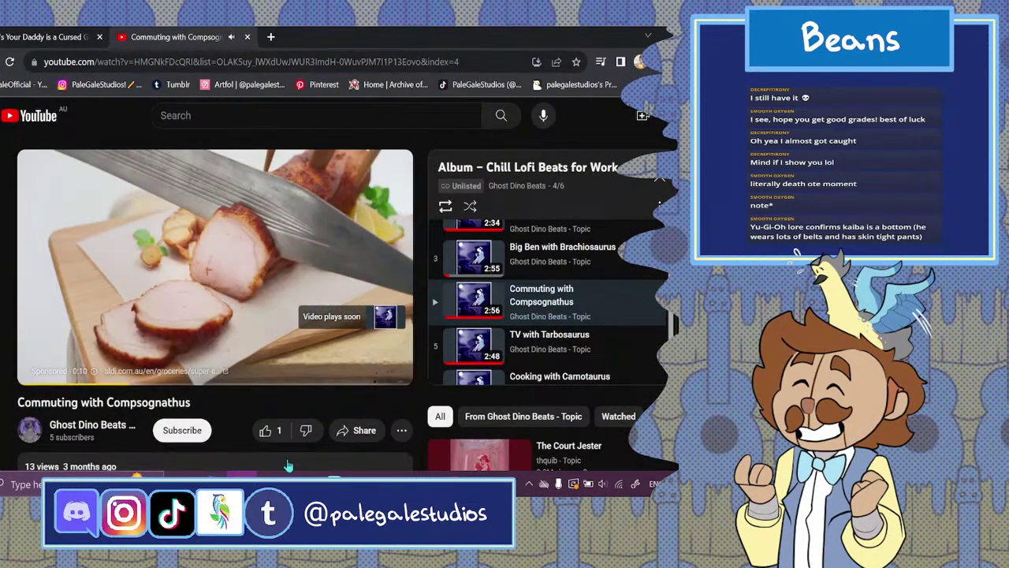
scroll(288, 466, "down", 1)
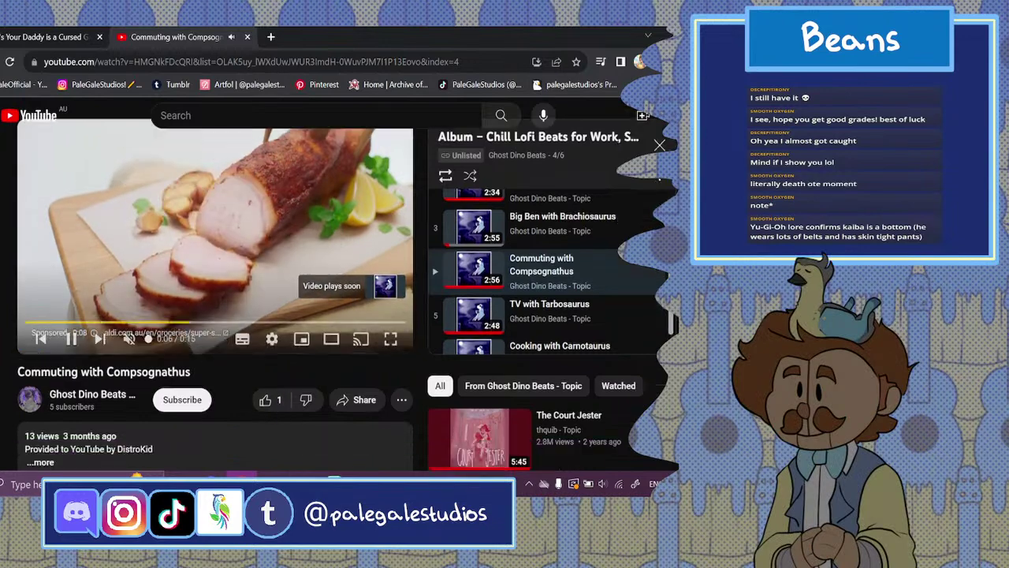
scroll(295, 303, "down", 1)
left_click(304, 475)
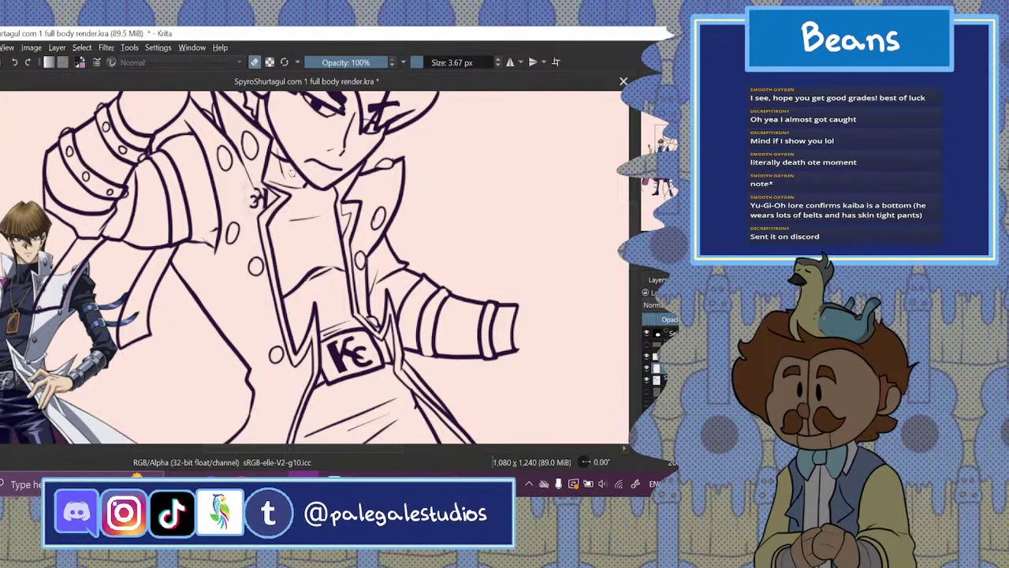
- Fine-tune the transform of the small KC emblem on the coat lapel and clear the selection
key("ctrl+t")
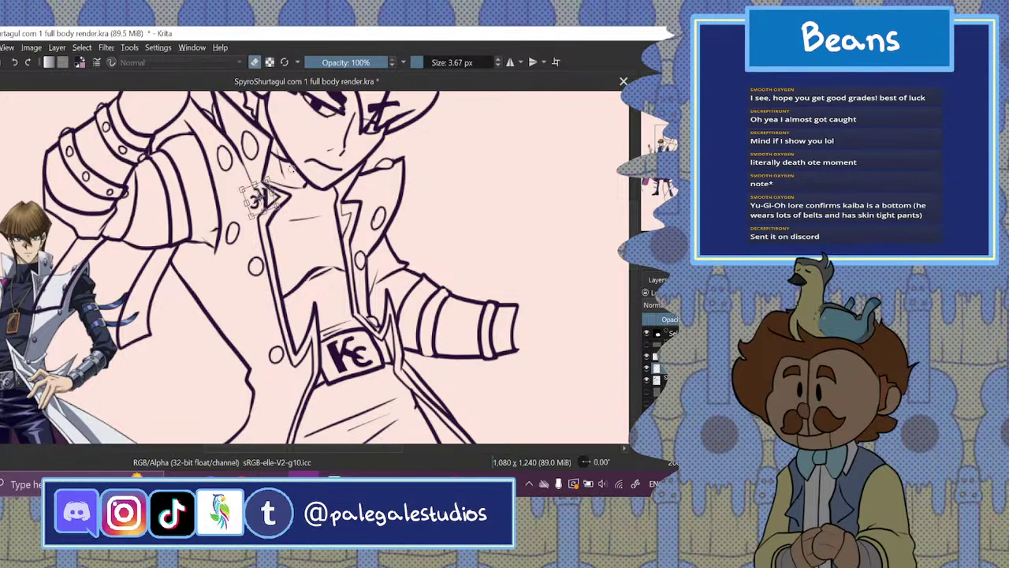
key("Return")
key("b")
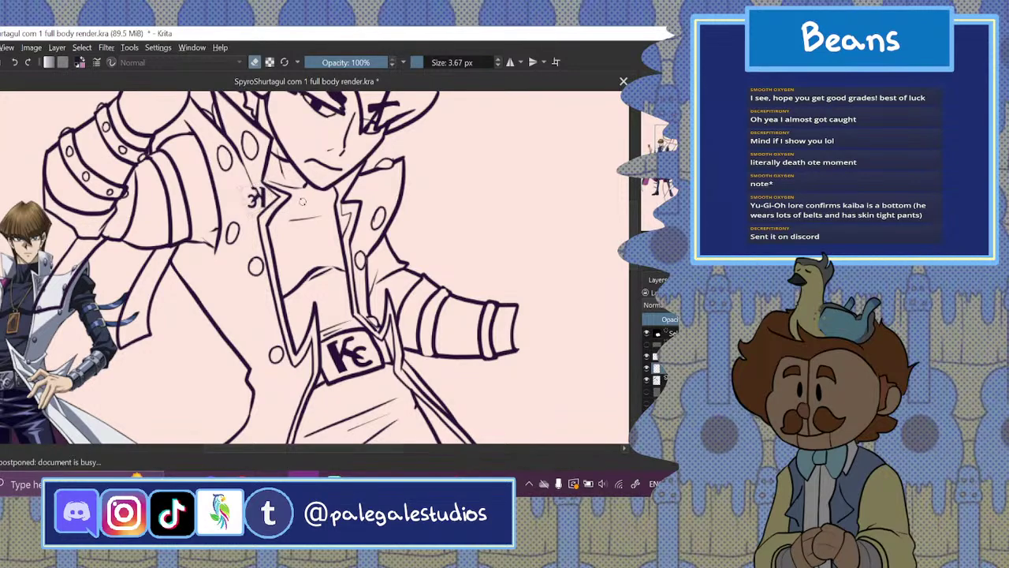
key("ctrl+t")
left_click(82, 48)
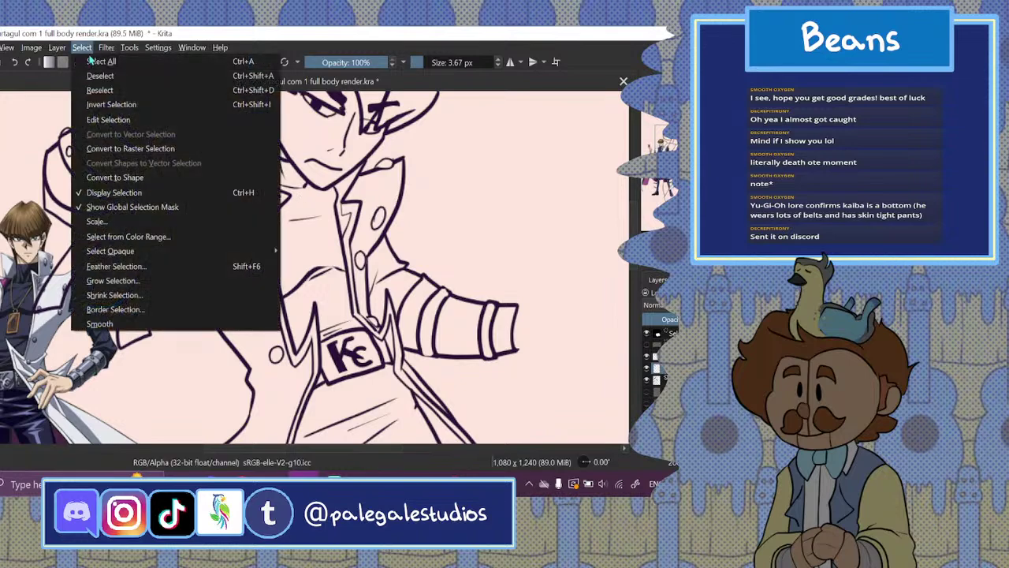
left_click(103, 79)
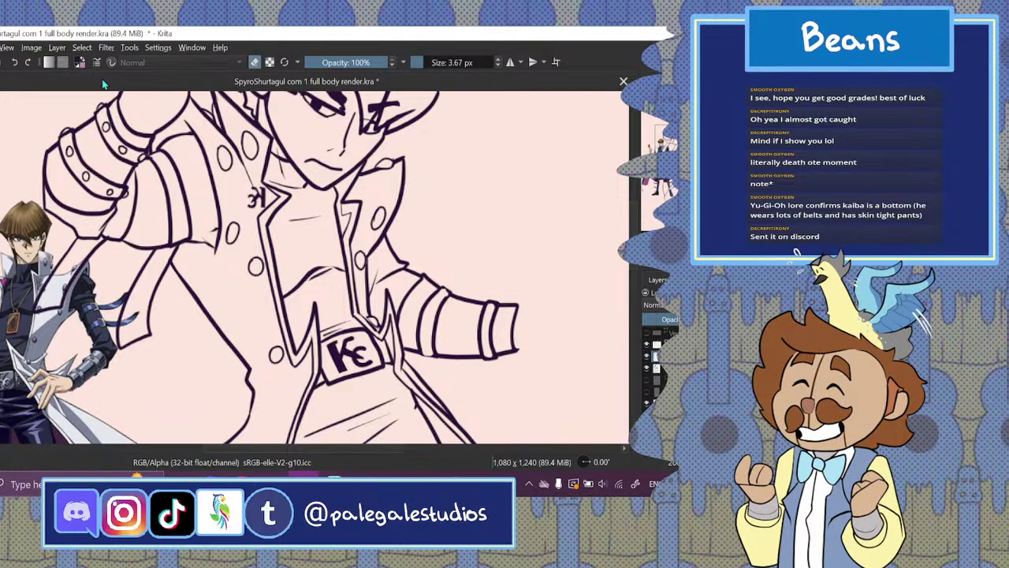
key("alt+Tab")
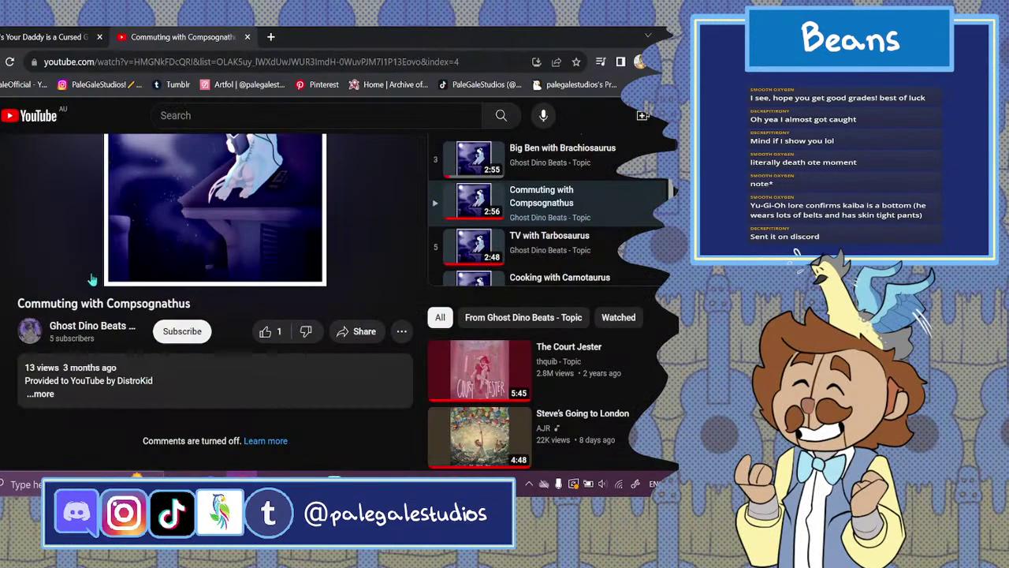
key("alt+Tab")
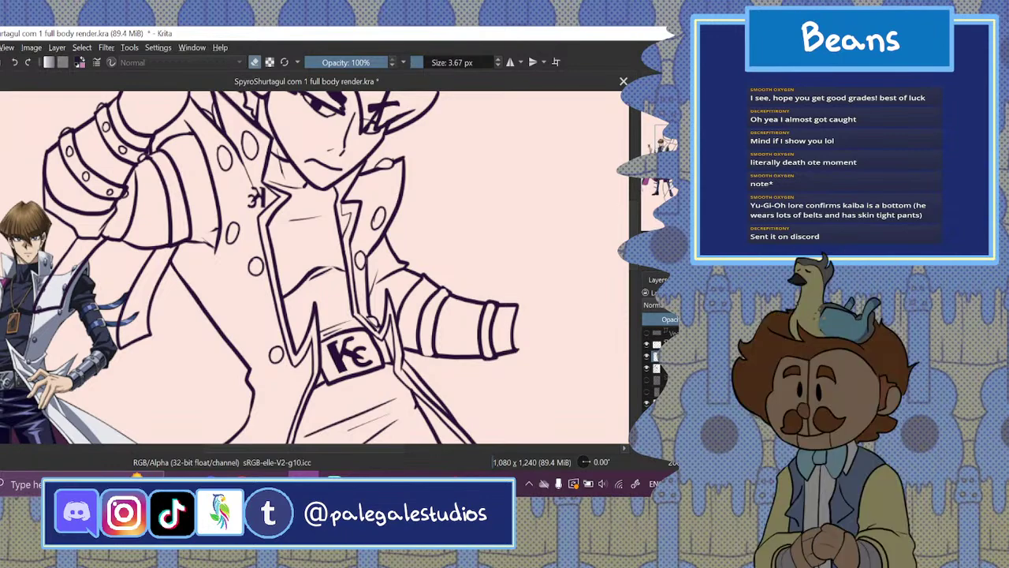
- Hide and show the main lineart layer to check which layer holds the coat buttons and the KC emblem
key("ctrl+t")
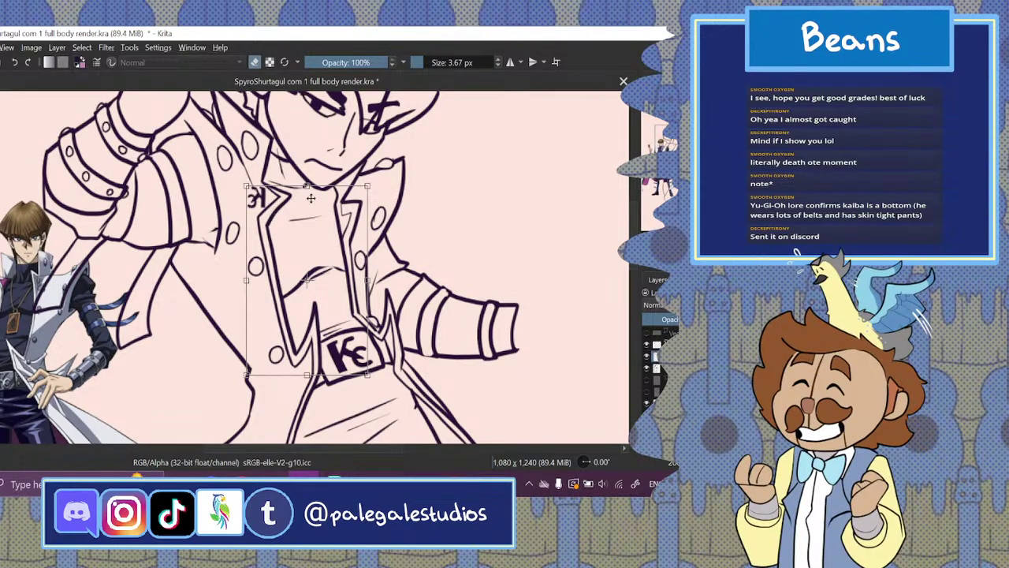
left_click(648, 369)
left_click(648, 369)
left_click(648, 369)
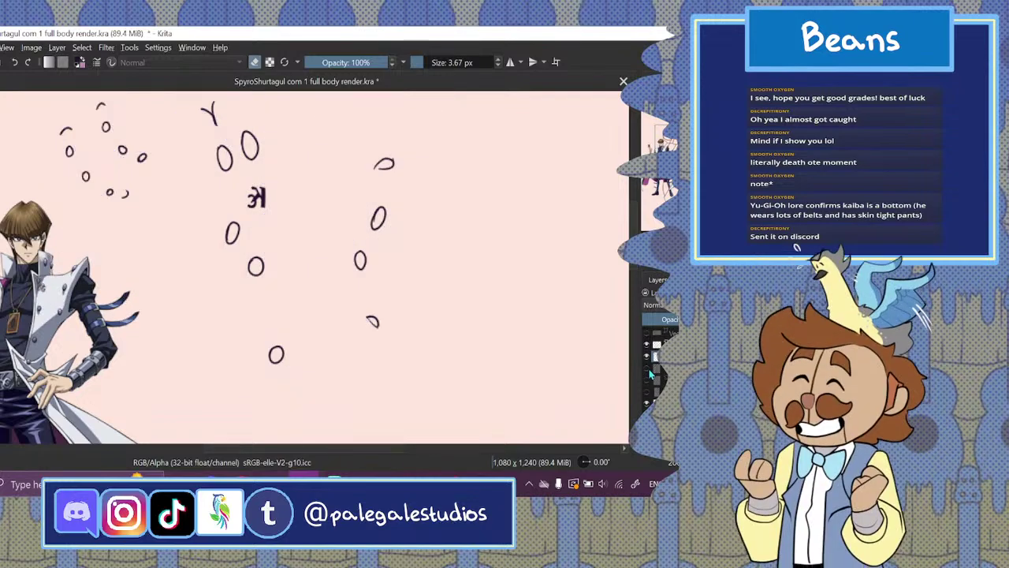
left_click(648, 369)
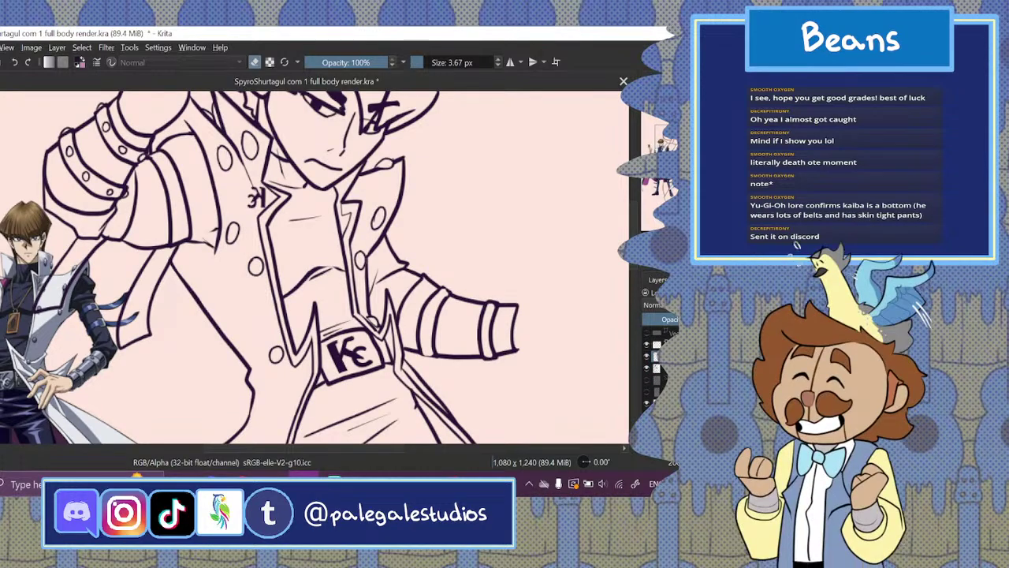
- Skew and narrow the KC emblem slightly to fit the coat lapel, apply the transform and return to the brush
key("ctrl+t")
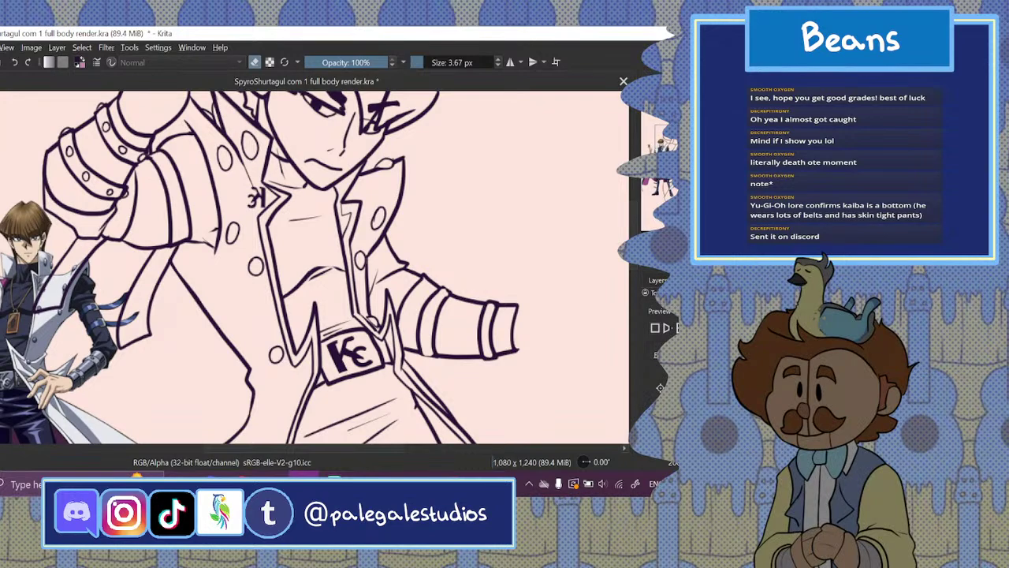
left_click_drag(666, 337, 644, 336)
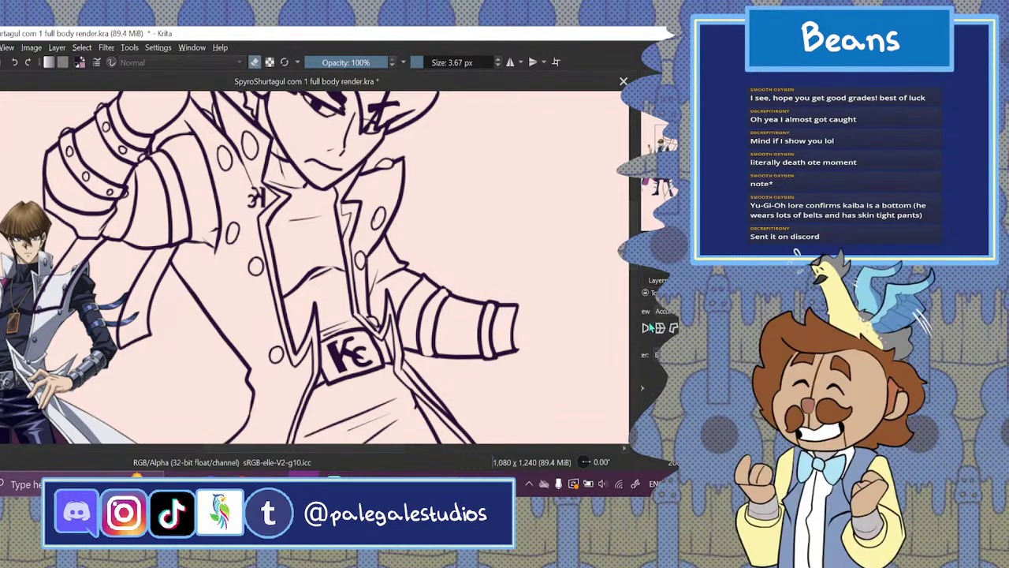
left_click(273, 207)
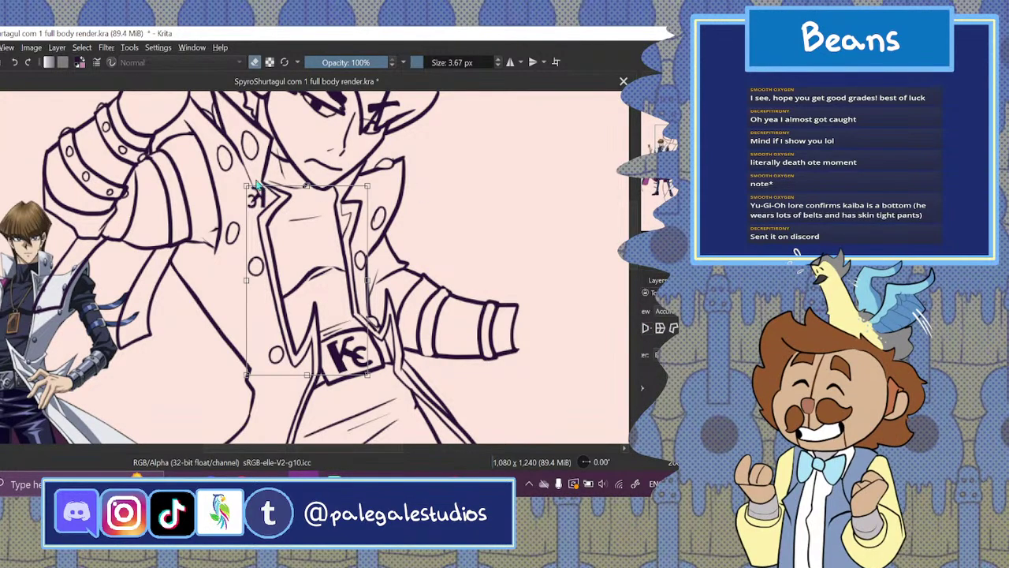
left_click_drag(248, 191, 251, 187)
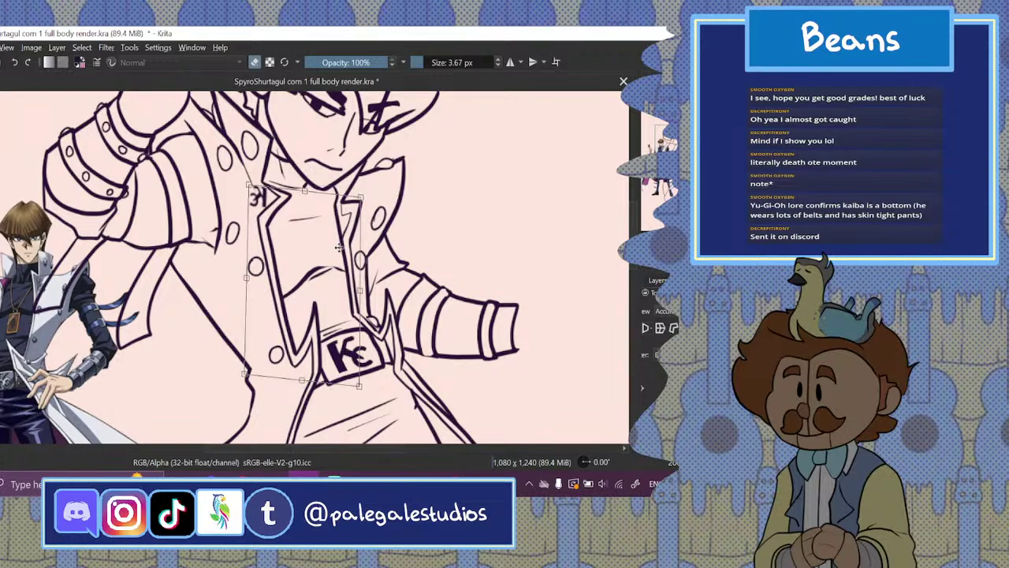
left_click(82, 47)
key("Escape")
key("b")
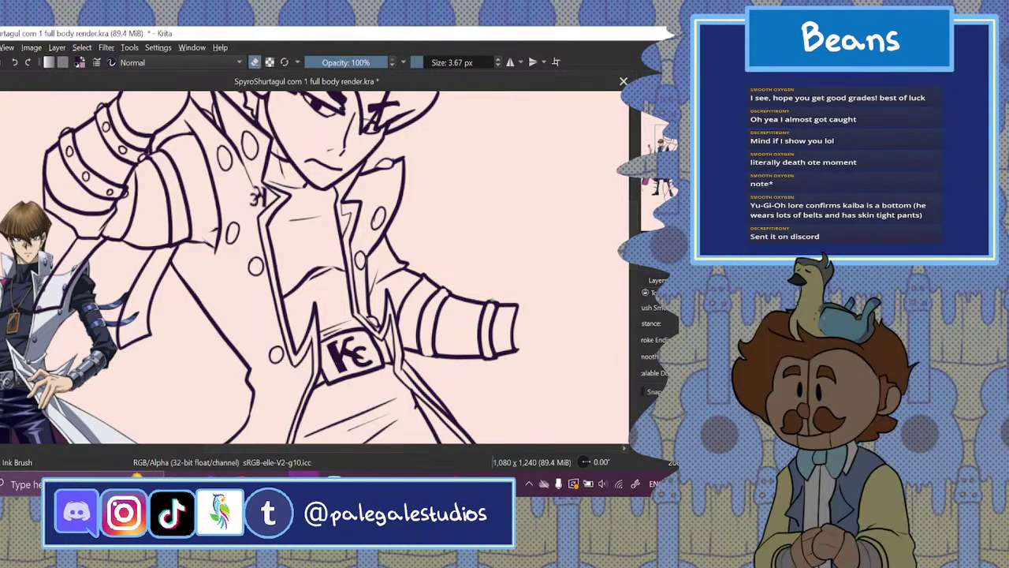
- Select the letter K of the lapel emblem, adjust its placement with a transform, and clear the selection
key("ctrl+plus")
key("ctrl+plus")
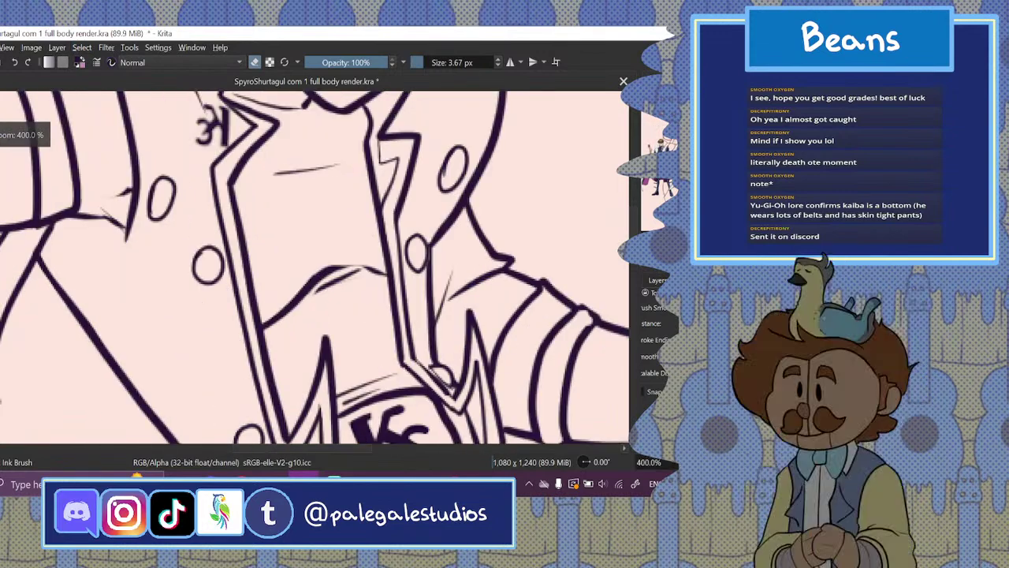
left_click_drag(338, 448, 308, 448)
left_click(255, 61)
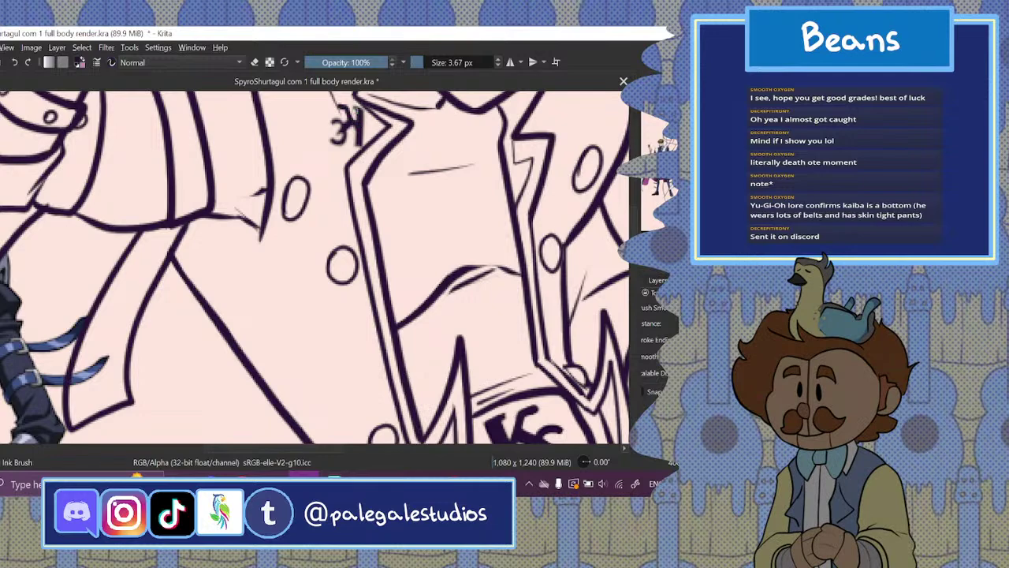
key("ctrl+r")
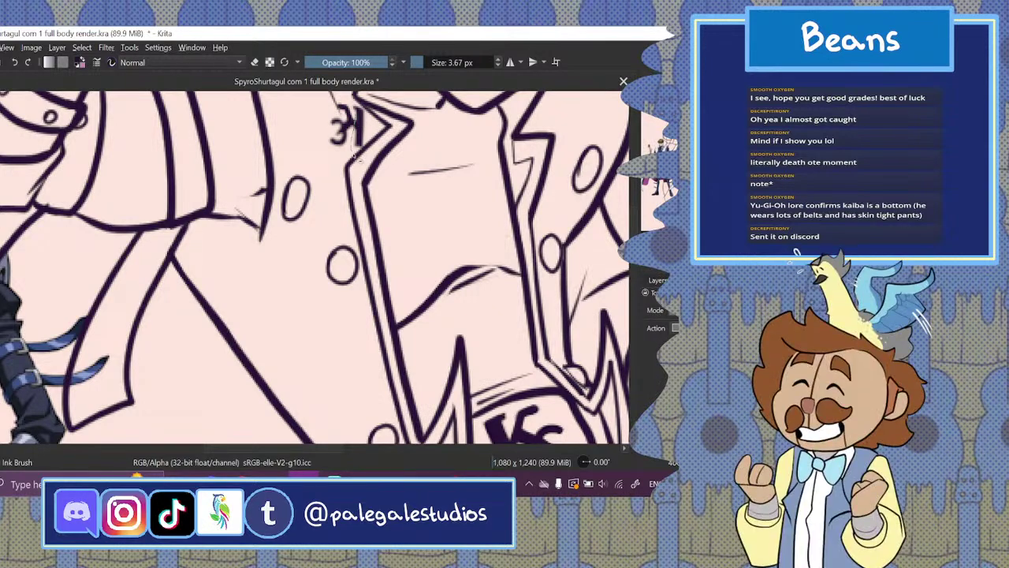
mouse_move(385, 135)
left_mouse_down()
mouse_move(360, 97)
mouse_move(354, 118)
mouse_move(382, 98)
mouse_move(390, 105)
left_mouse_up()
key("ctrl+t")
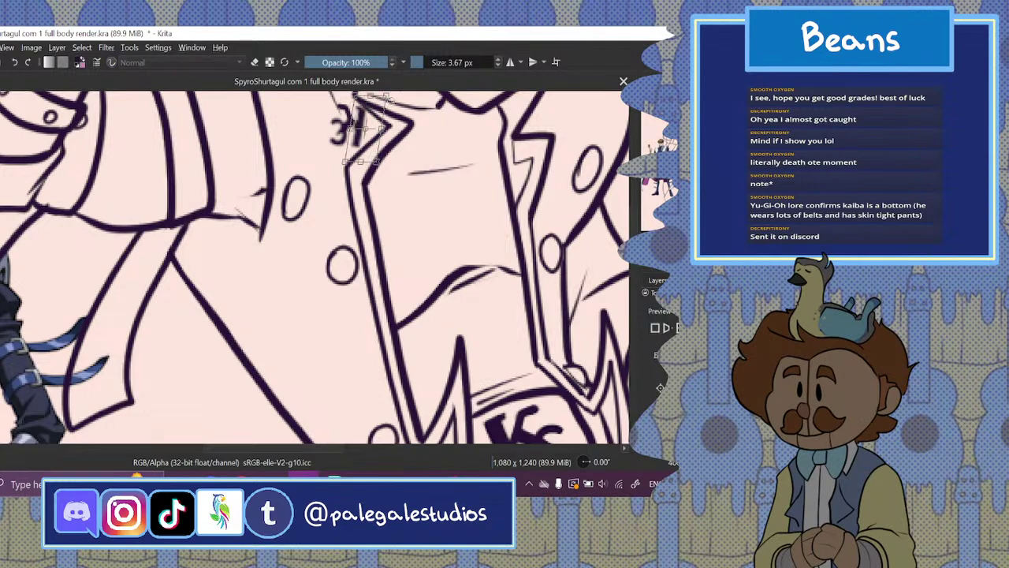
key("Return")
left_click(369, 118)
key("Return")
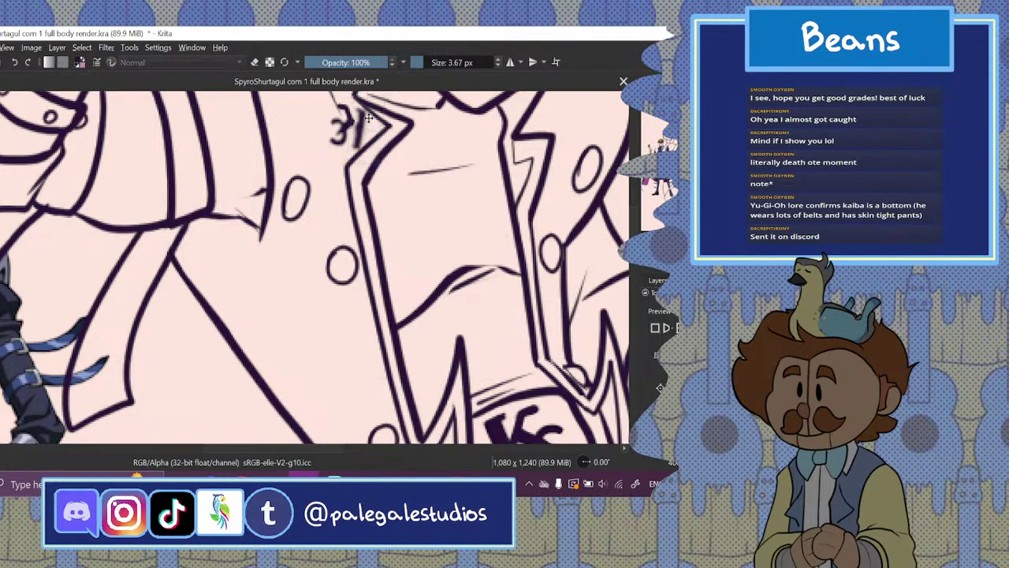
left_click(82, 47)
left_click(87, 75)
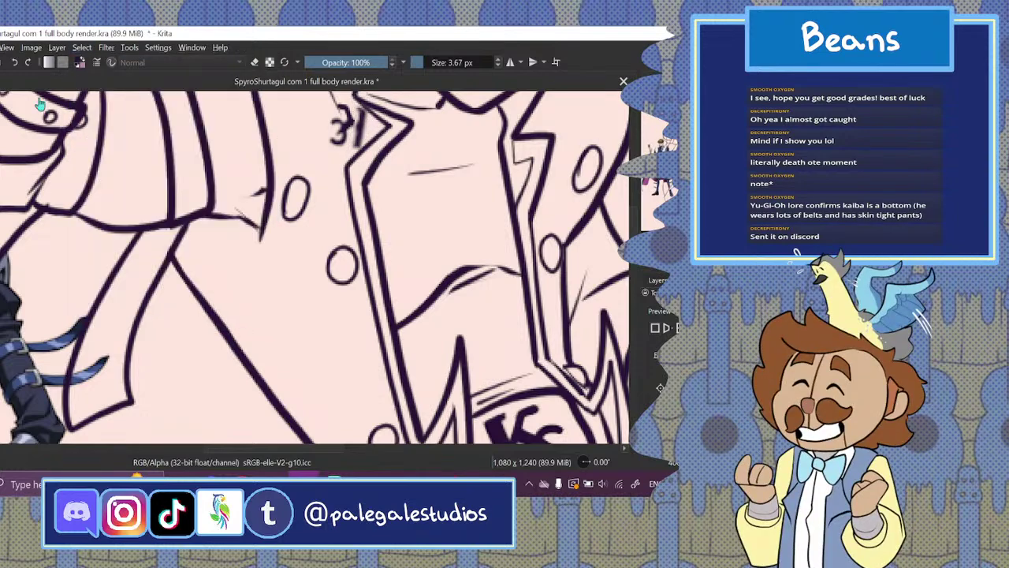
- Touch up the letters of the small KC emblem on the coat lapel with ink strokes
key("b")
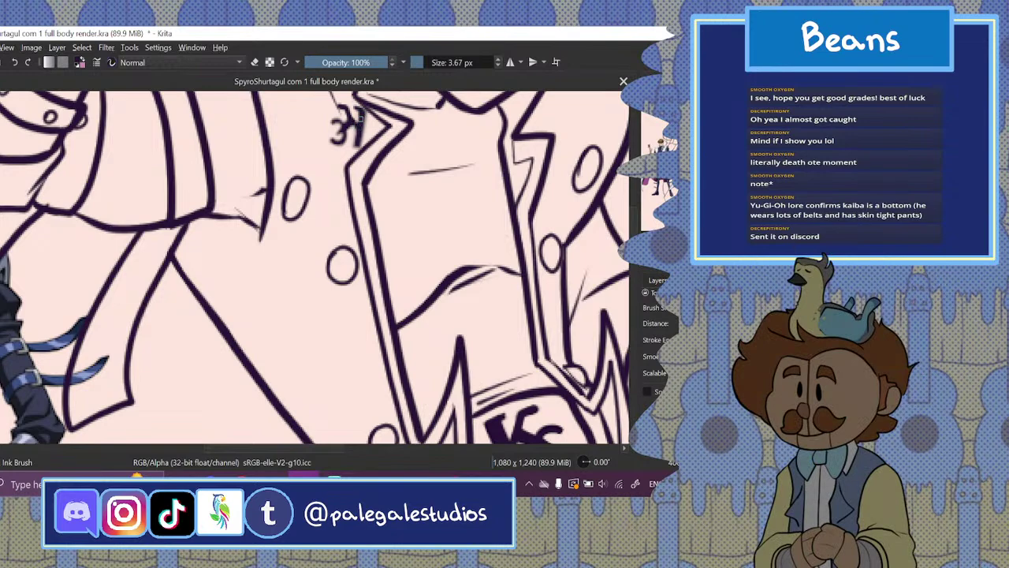
mouse_move(356, 143)
left_mouse_down()
mouse_move(362, 128)
mouse_move(357, 145)
mouse_move(334, 135)
left_mouse_up()
scroll(307, 268, "down", 5)
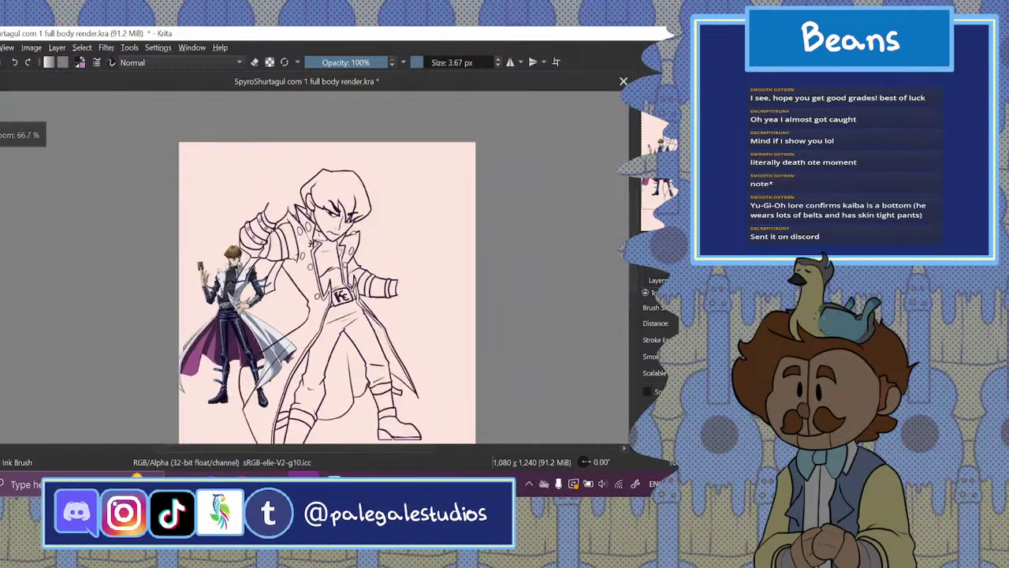
- Merge the layer holding the coat buttons and KC emblem with the lineart layer below it
left_click(659, 280)
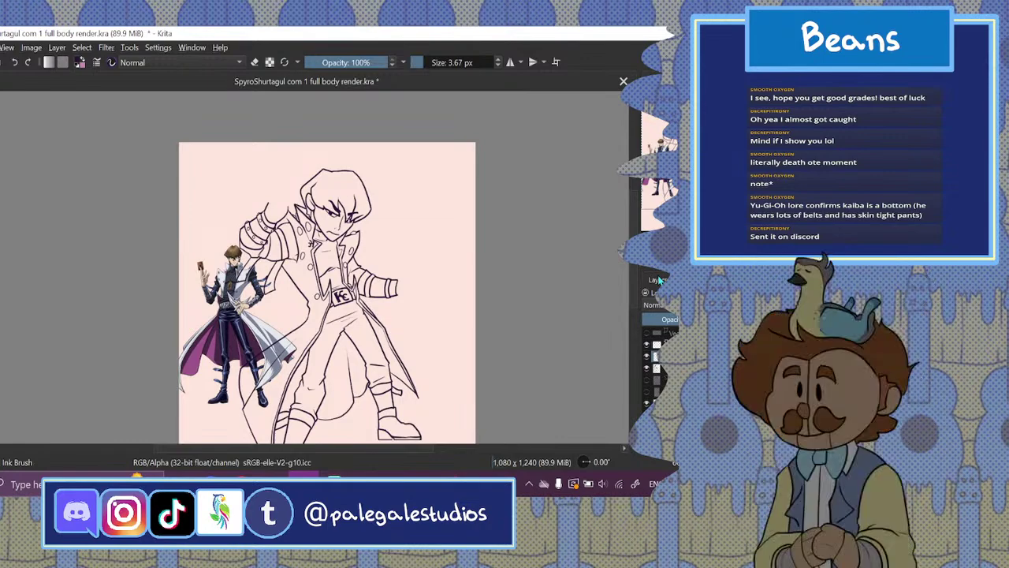
mouse_move(373, 448)
left_mouse_down()
mouse_move(364, 449)
mouse_move(387, 451)
left_mouse_up()
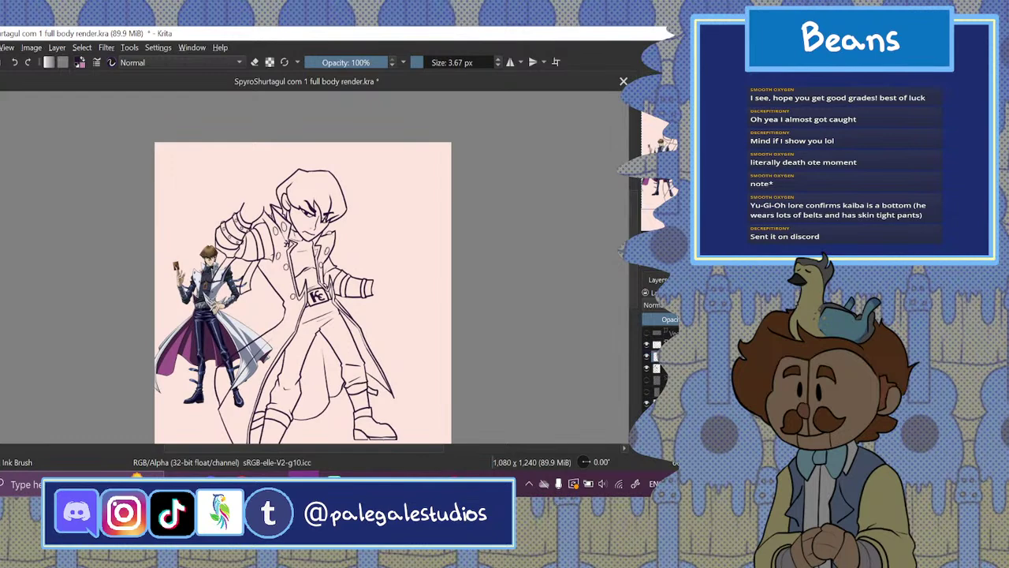
right_click(656, 357)
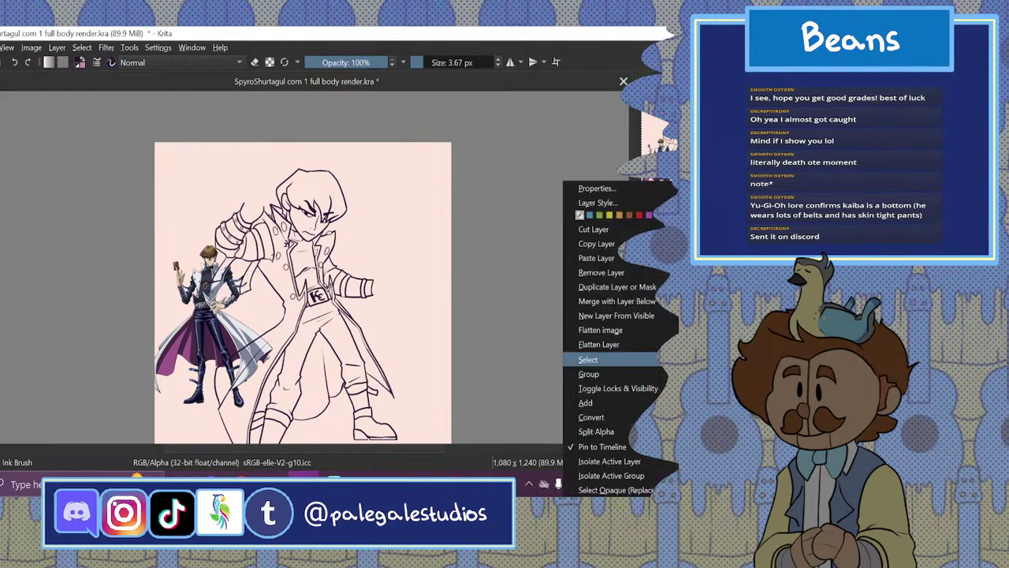
left_click(631, 301)
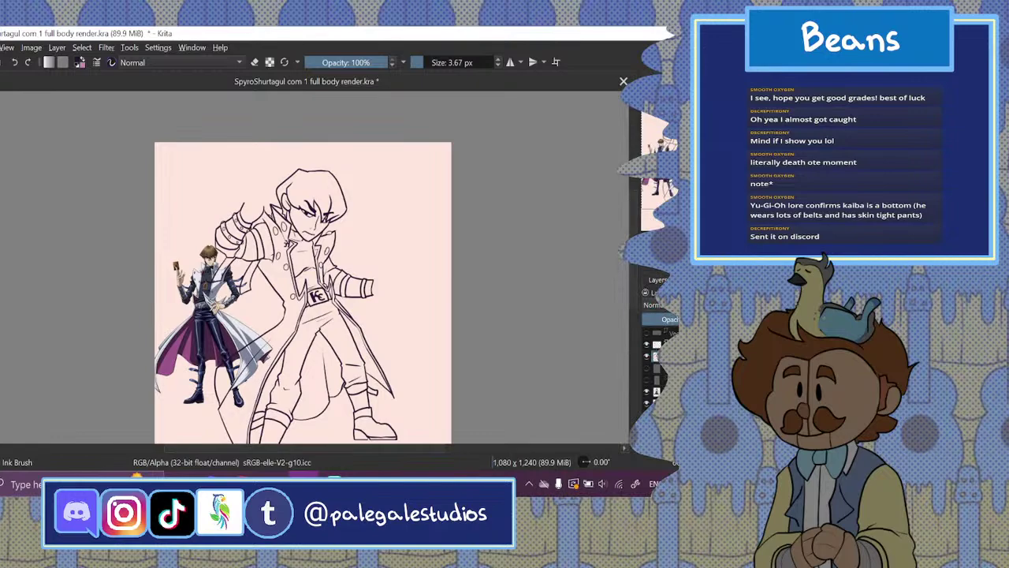
- Draw round studs along the upper strap of the lowered forearm, including edge studs, and erase the overlapping lines
key("ctrl+plus")
key("ctrl+plus")
key("ctrl+plus")
key("ctrl+plus")
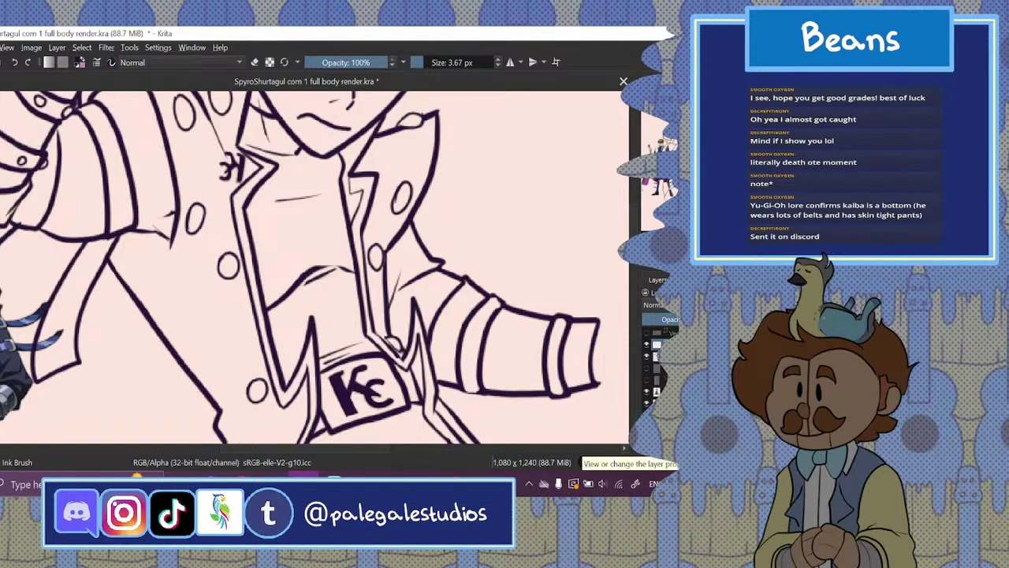
left_click_drag(382, 450, 414, 448)
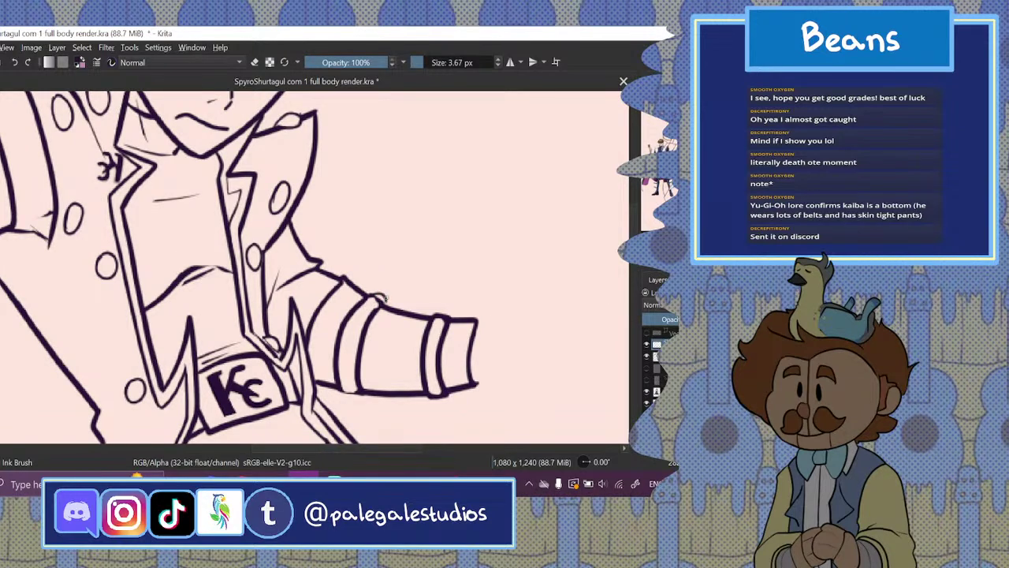
left_click(15, 62)
mouse_move(373, 297)
left_mouse_down()
mouse_move(382, 302)
mouse_move(346, 338)
mouse_move(356, 335)
mouse_move(342, 369)
mouse_move(349, 376)
mouse_move(350, 361)
mouse_move(354, 390)
mouse_move(343, 399)
mouse_move(355, 397)
mouse_move(352, 386)
left_mouse_up()
left_click(14, 62)
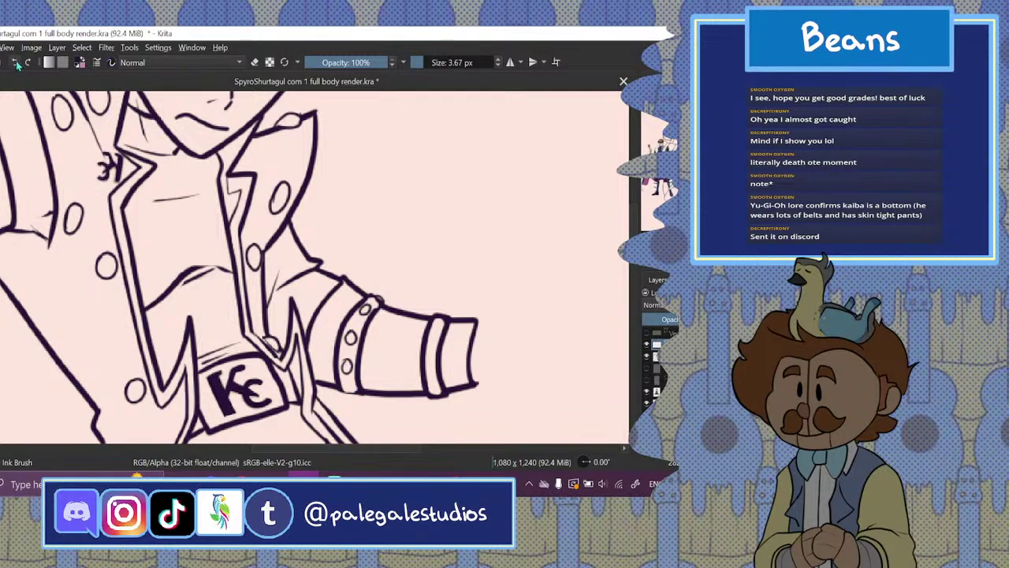
mouse_move(350, 390)
left_mouse_down()
mouse_move(354, 397)
mouse_move(352, 385)
left_mouse_up()
left_click(256, 63)
left_click_drag(345, 391, 353, 395)
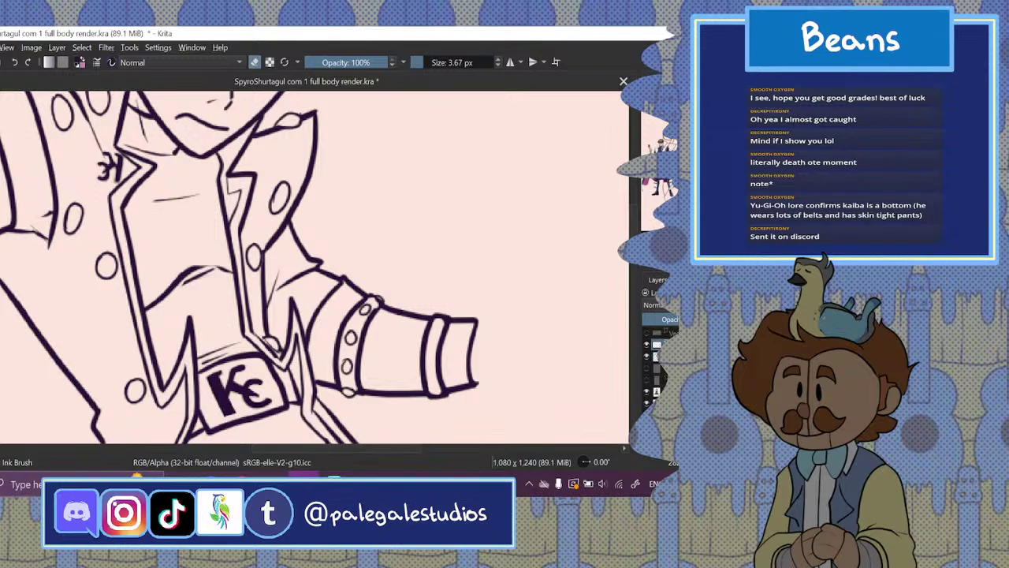
- Draw small round studs along the wrist strap of the lowered arm, redoing the first stud at the strap's upper edge
key("ctrl+minus")
key("ctrl+minus")
key("ctrl+minus")
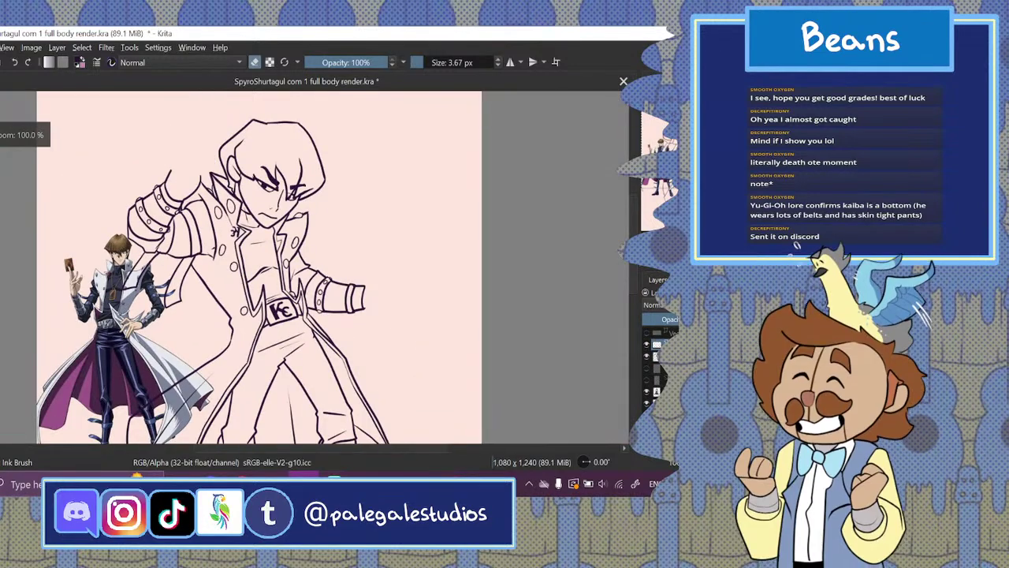
key("ctrl+plus")
key("ctrl+plus")
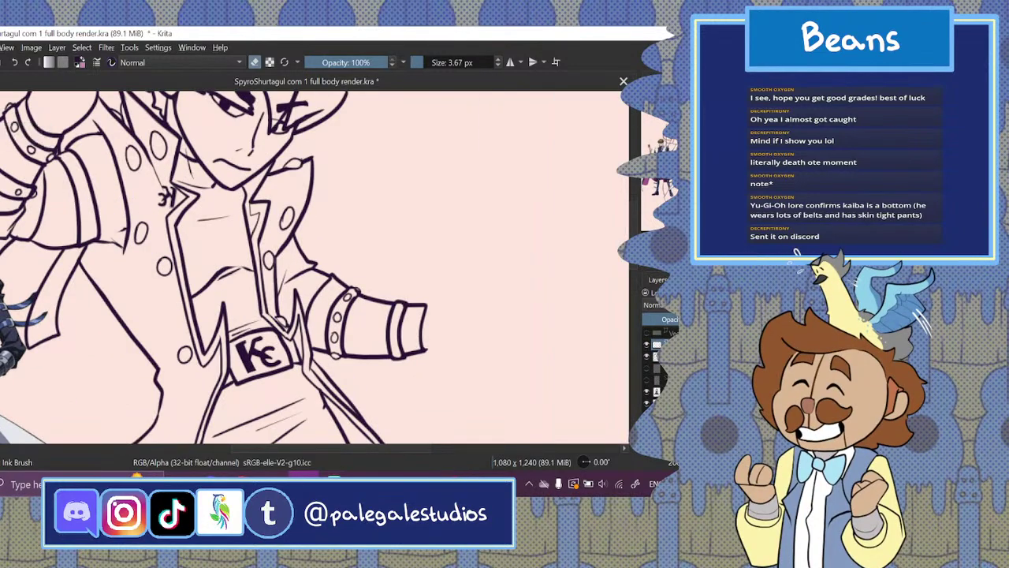
key("e")
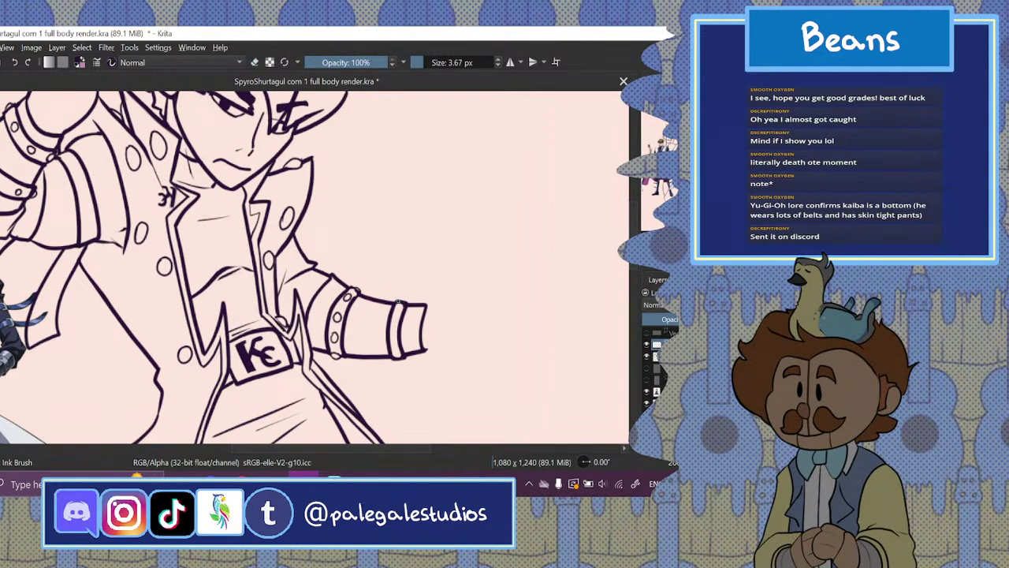
left_click_drag(395, 301, 410, 304)
key("ctrl+z")
key("ctrl+z")
left_click_drag(399, 308, 395, 353)
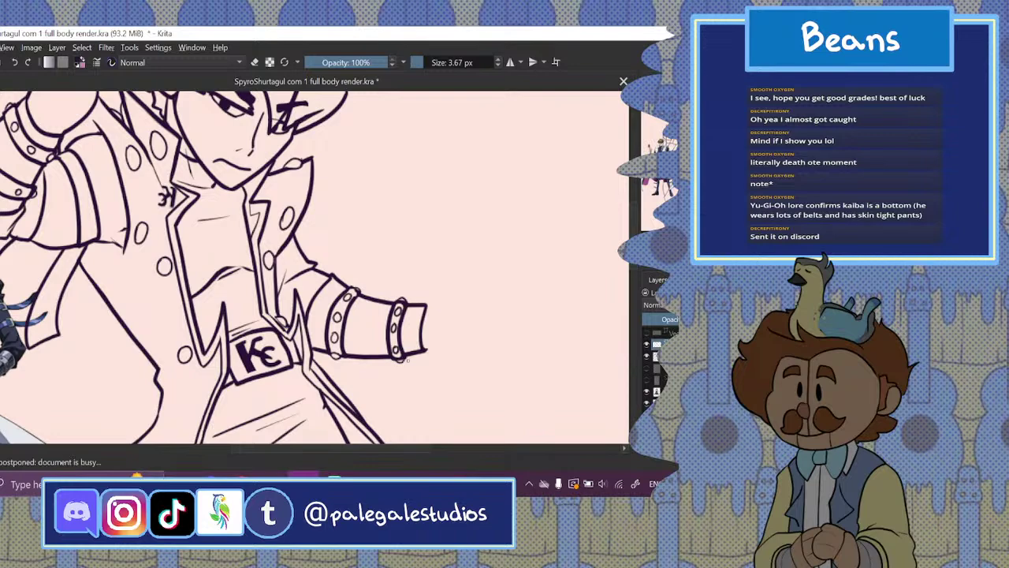
left_click_drag(393, 451, 361, 449)
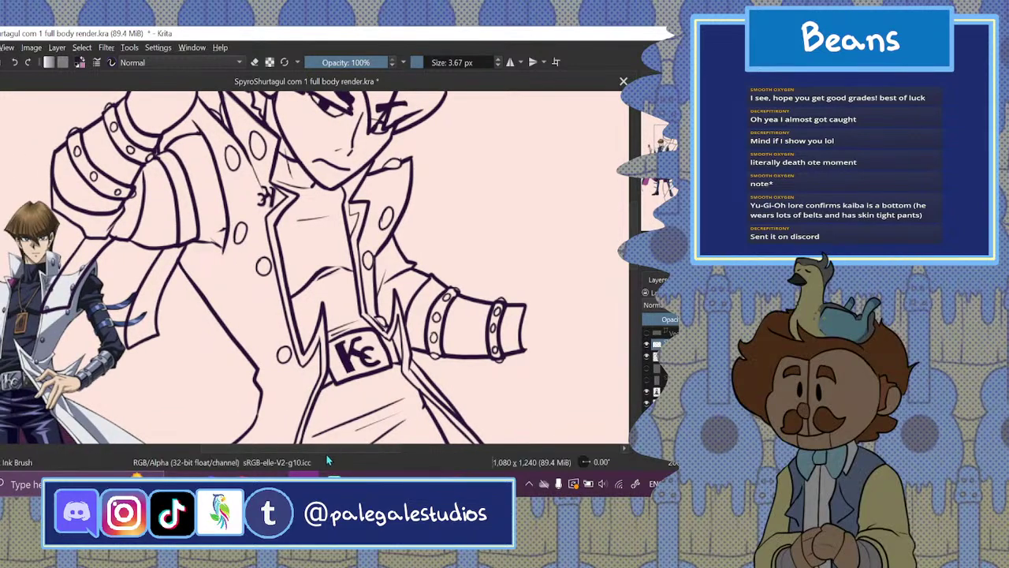
- Switch to the browser, skip the advertisement on the YouTube music video, and return to the Krita drawing
left_click(241, 483)
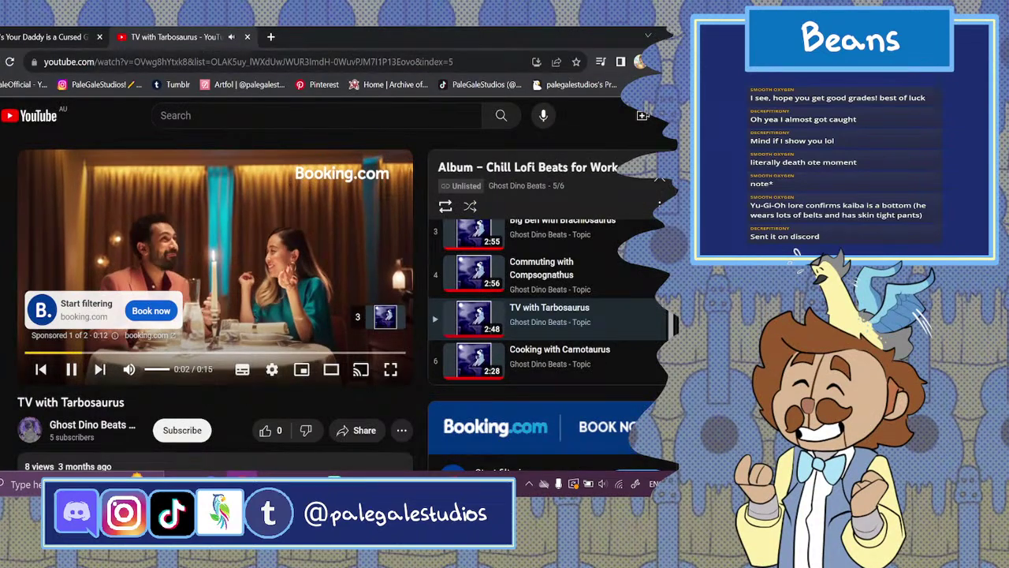
scroll(272, 370, "down", 2)
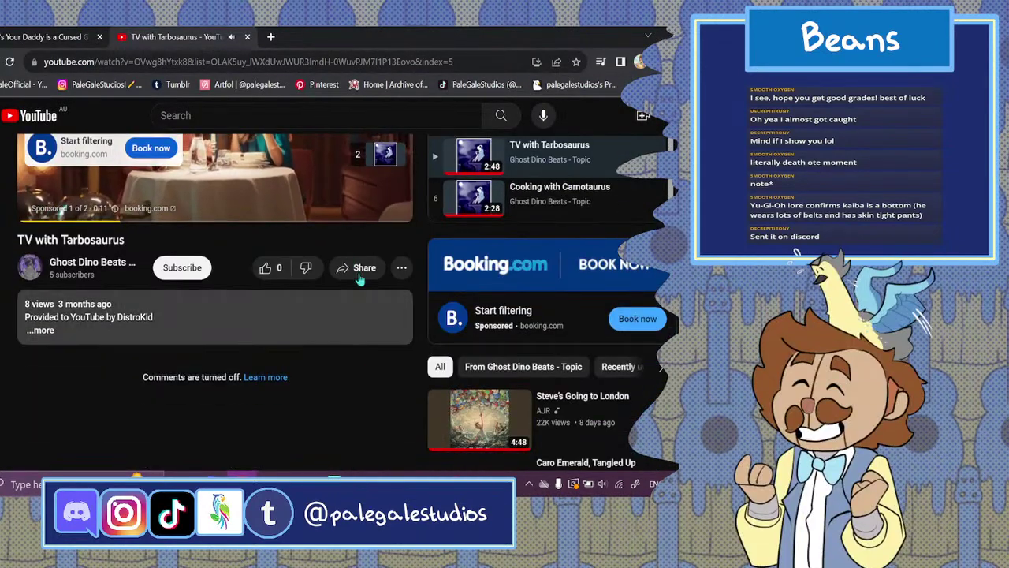
left_click(375, 160)
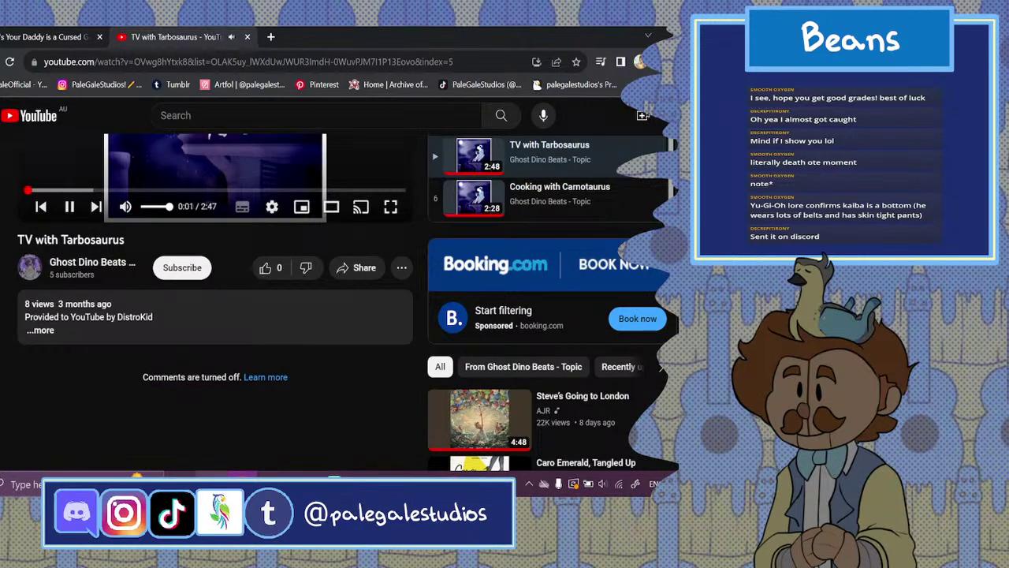
left_click(210, 483)
key("alt+Tab")
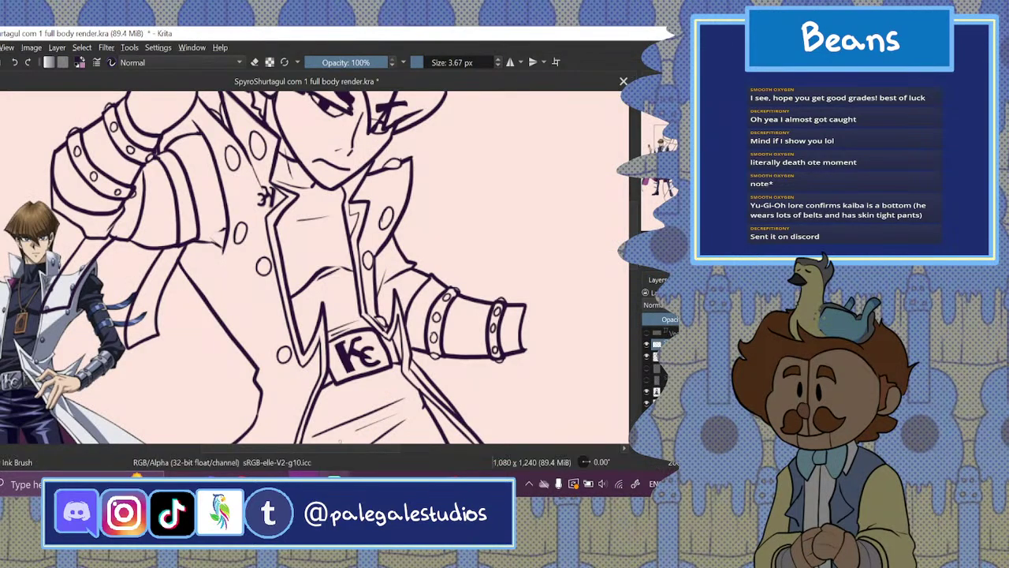
left_click_drag(345, 450, 351, 449)
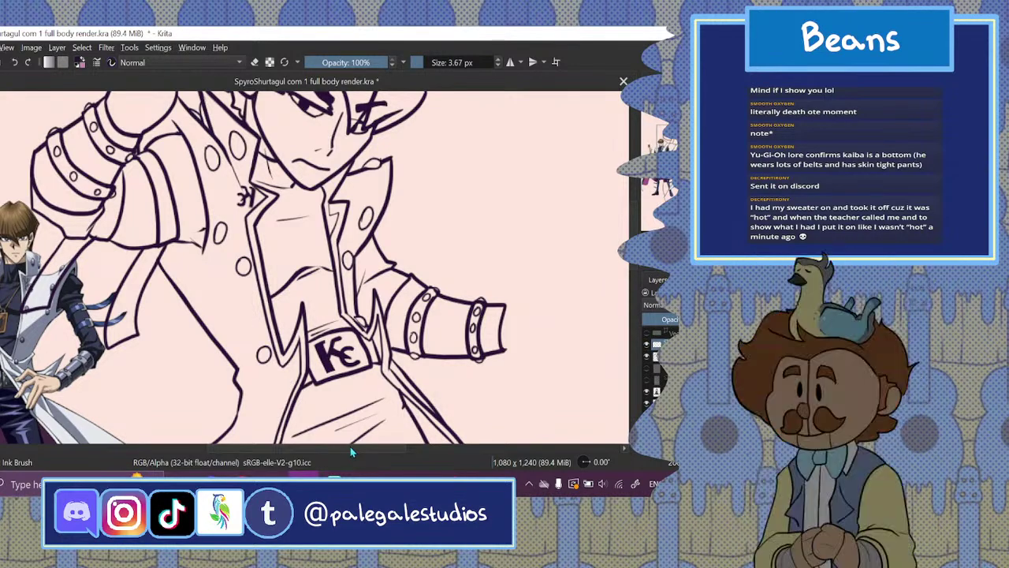
left_click_drag(365, 449, 354, 448)
key("ctrl+minus")
key("ctrl+minus")
key("ctrl+minus")
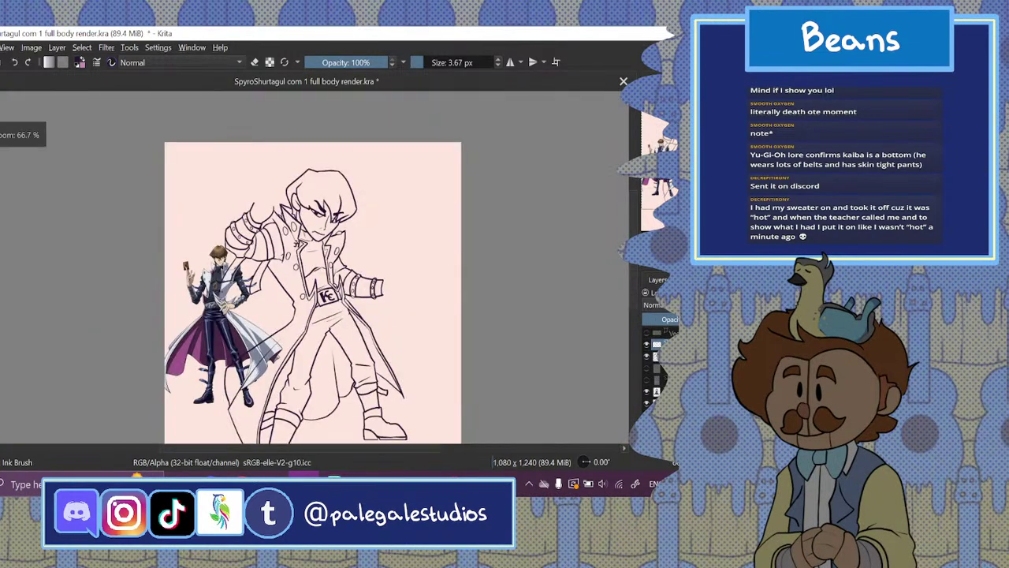
- Look over the inked figure from head to boots alongside the reference image, at full and reduced view
key("ctrl+plus")
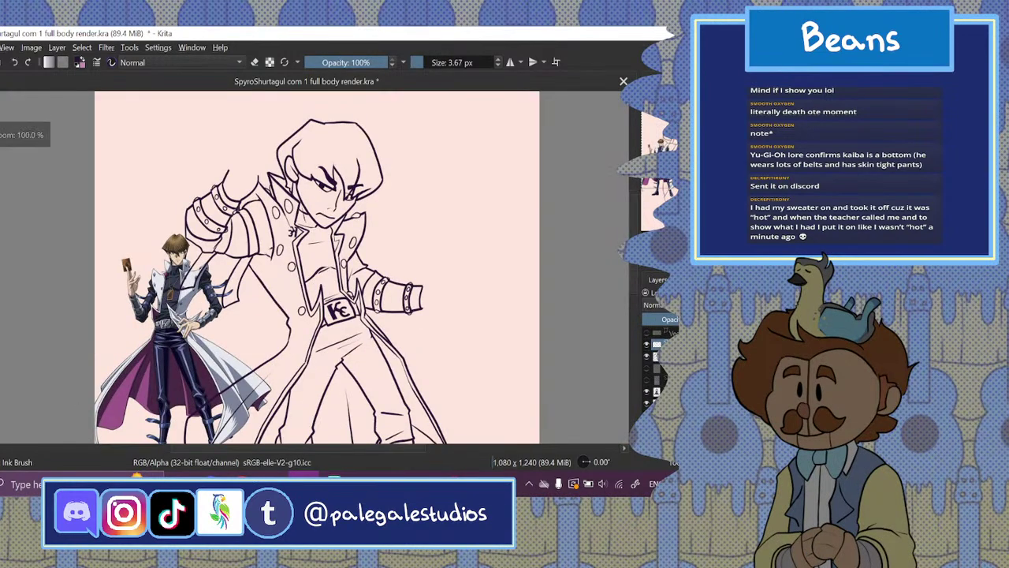
scroll(639, 329, "down", 5)
scroll(637, 325, "up", 3)
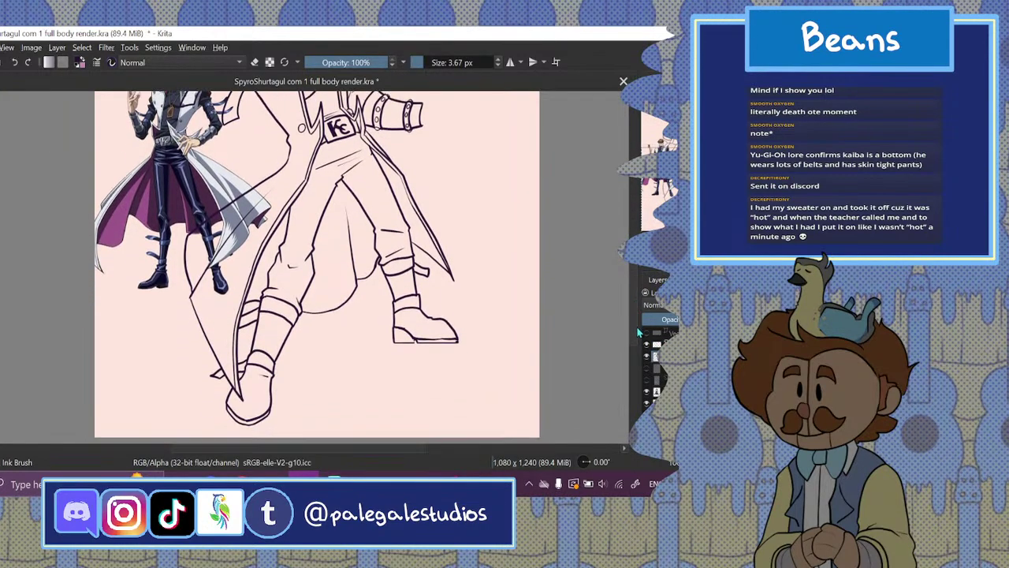
scroll(636, 291, "up", 1)
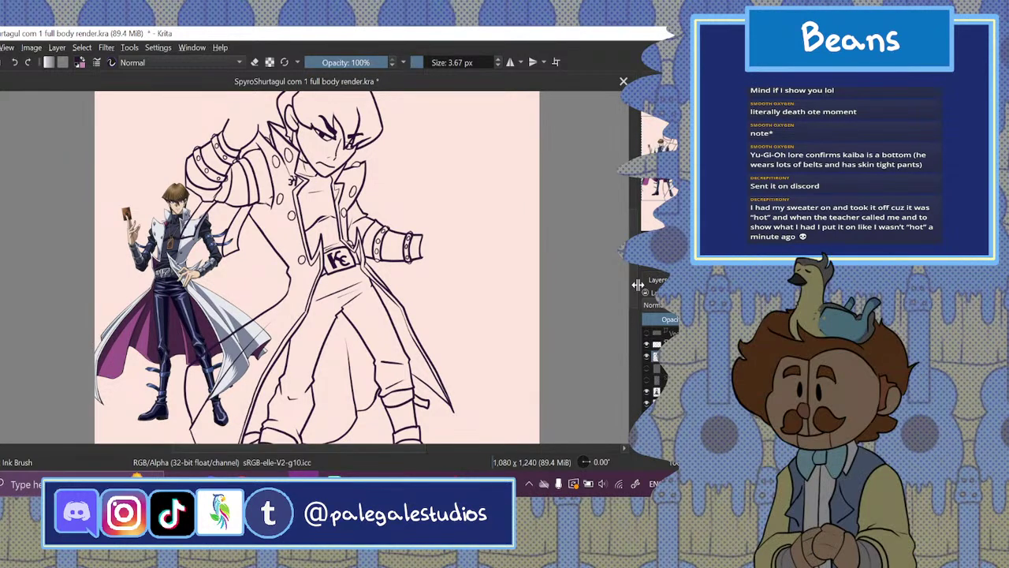
left_click_drag(383, 450, 365, 448)
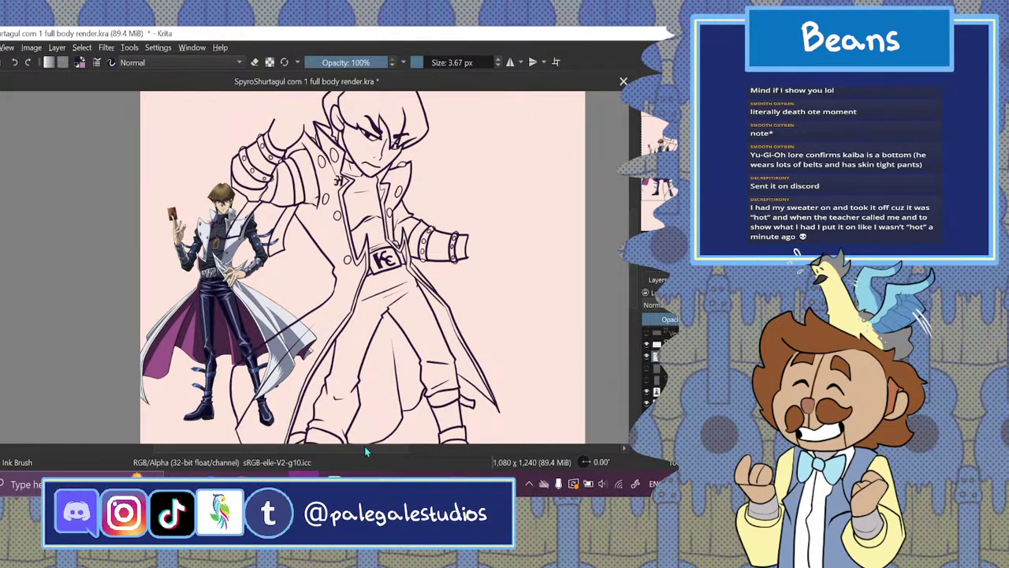
key("ctrl+minus")
key("ctrl+minus")
key("ctrl+plus")
key("ctrl+plus")
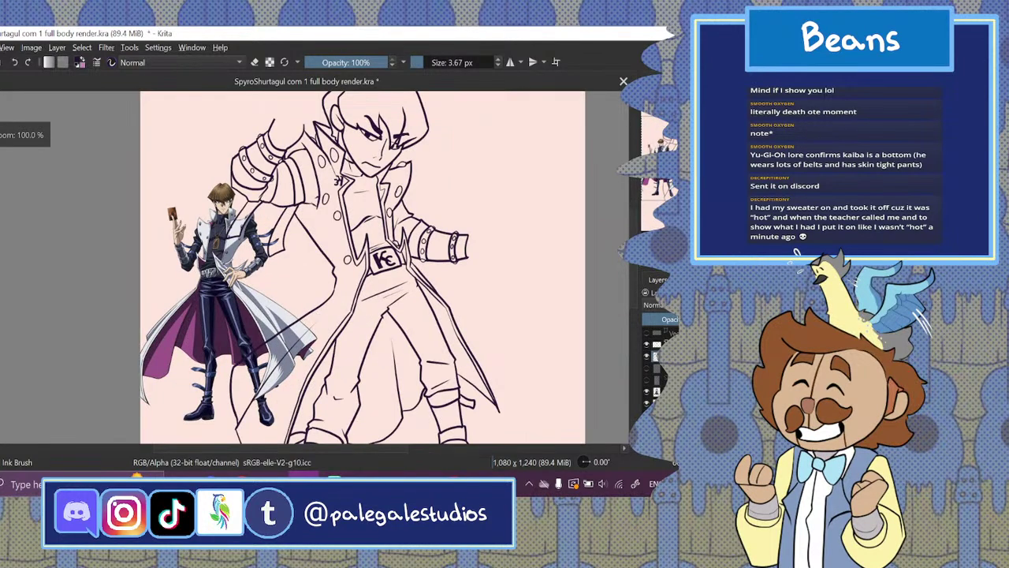
- Show the sketch layer, set the brush size to 6.67 px, and ink the lowered arm's hand with its extended and curled fingers
left_click(647, 368)
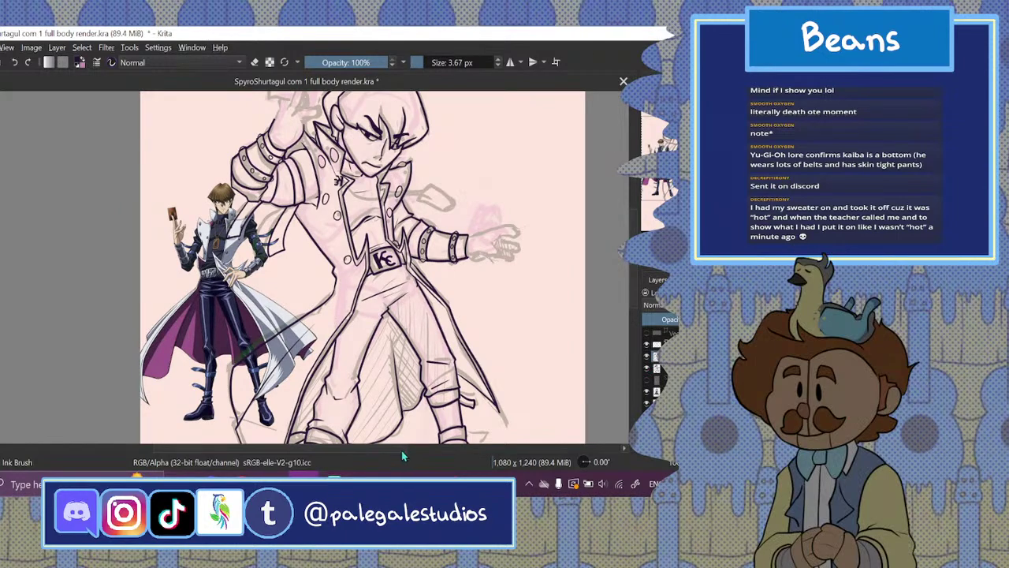
left_click_drag(401, 450, 451, 453)
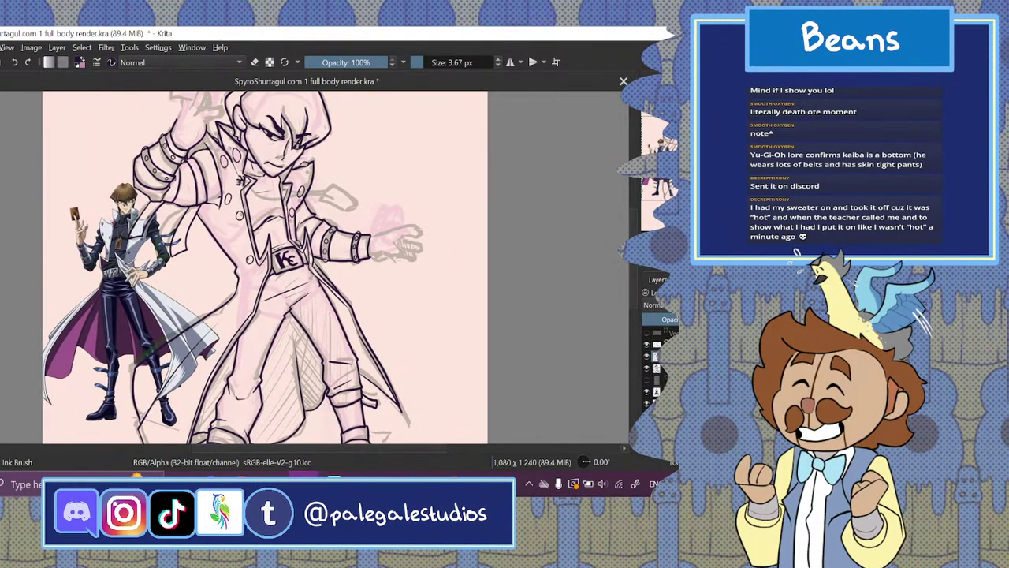
key("ctrl+plus")
left_click_drag(401, 450, 420, 450)
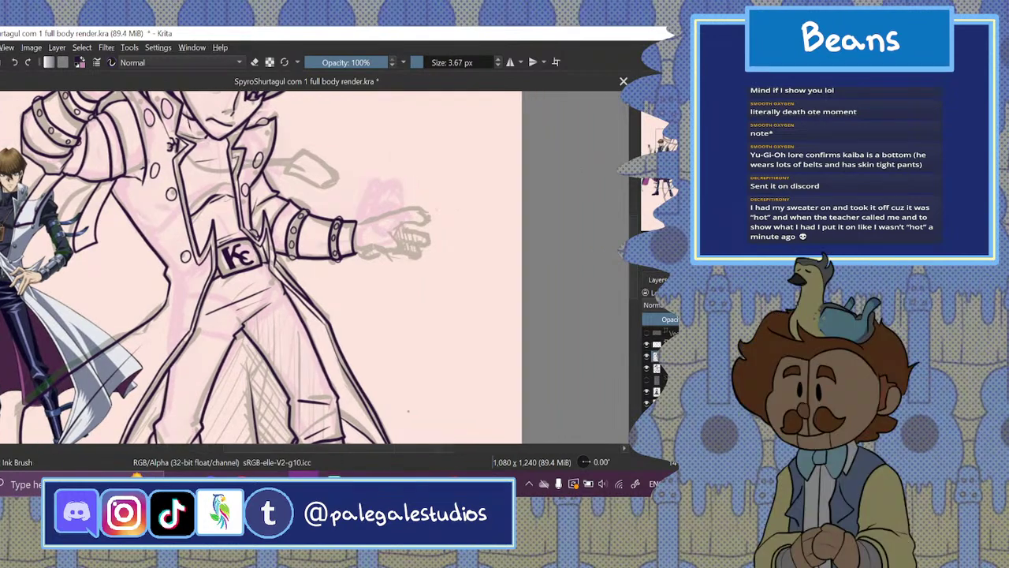
left_click(498, 59)
left_click(497, 59)
left_click(497, 59)
mouse_move(361, 249)
left_mouse_down()
mouse_move(394, 253)
mouse_move(389, 235)
mouse_move(393, 246)
mouse_move(401, 228)
mouse_move(388, 233)
mouse_move(426, 218)
left_mouse_up()
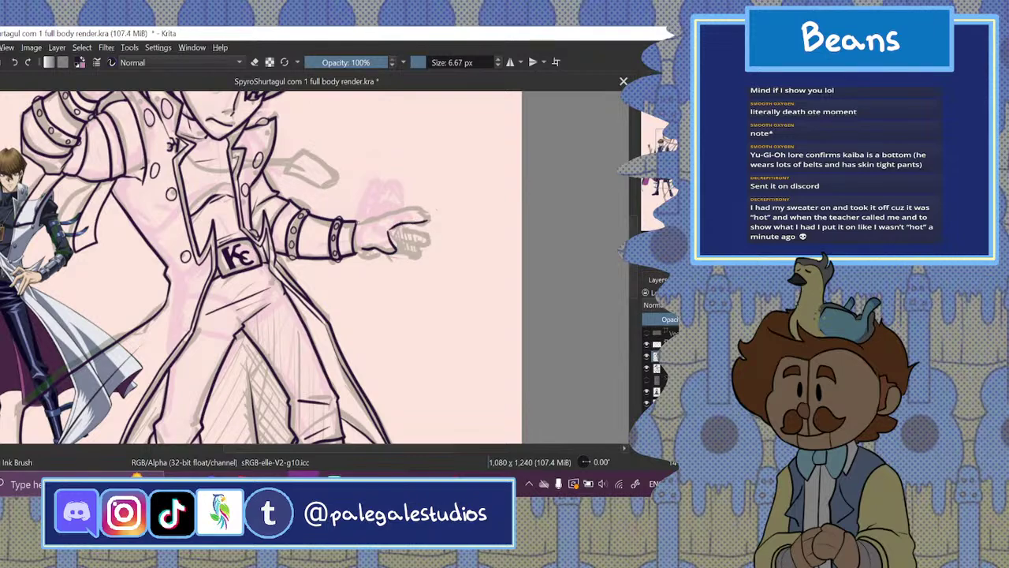
mouse_move(356, 223)
left_mouse_down()
mouse_move(415, 210)
mouse_move(427, 212)
mouse_move(421, 221)
left_mouse_up()
mouse_move(354, 254)
left_mouse_down()
mouse_move(382, 255)
mouse_move(416, 230)
mouse_move(424, 241)
mouse_move(411, 244)
mouse_move(422, 248)
mouse_move(410, 260)
left_mouse_up()
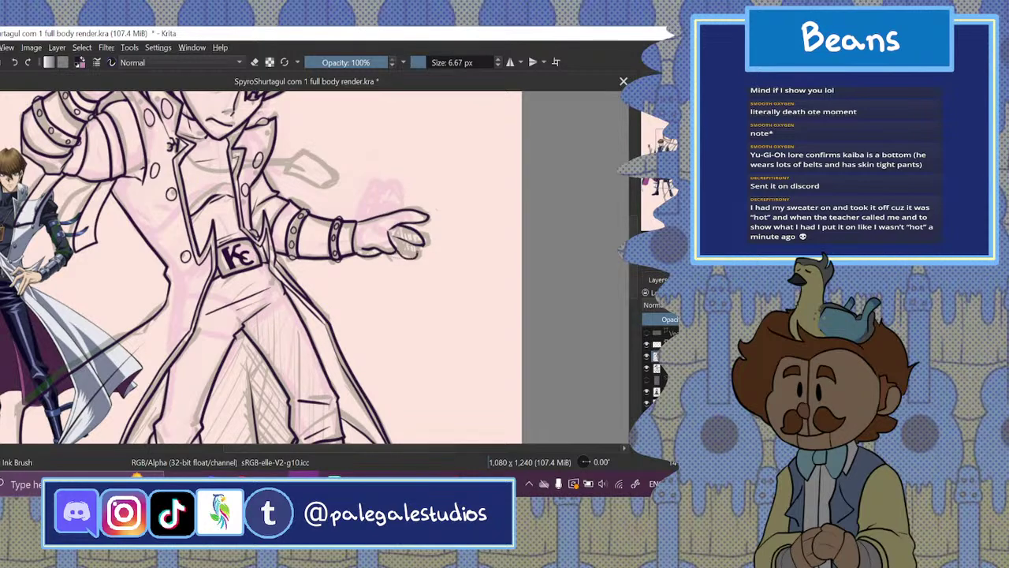
- Undo the last curled finger stroke and redraw the curled fingers over the sketch, toggling the sketch layer to check the lines
left_click(646, 367)
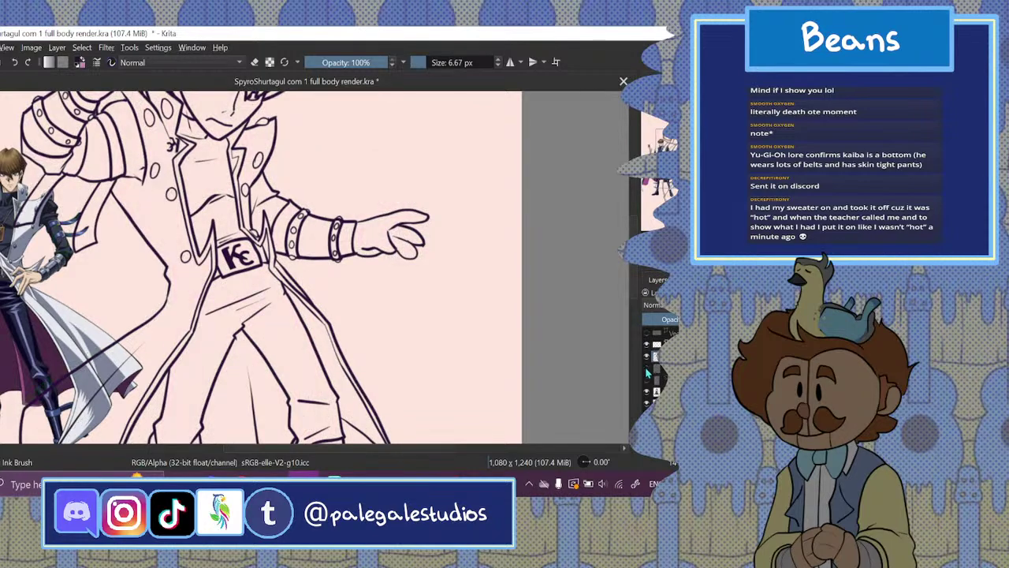
left_click(645, 368)
left_click(14, 67)
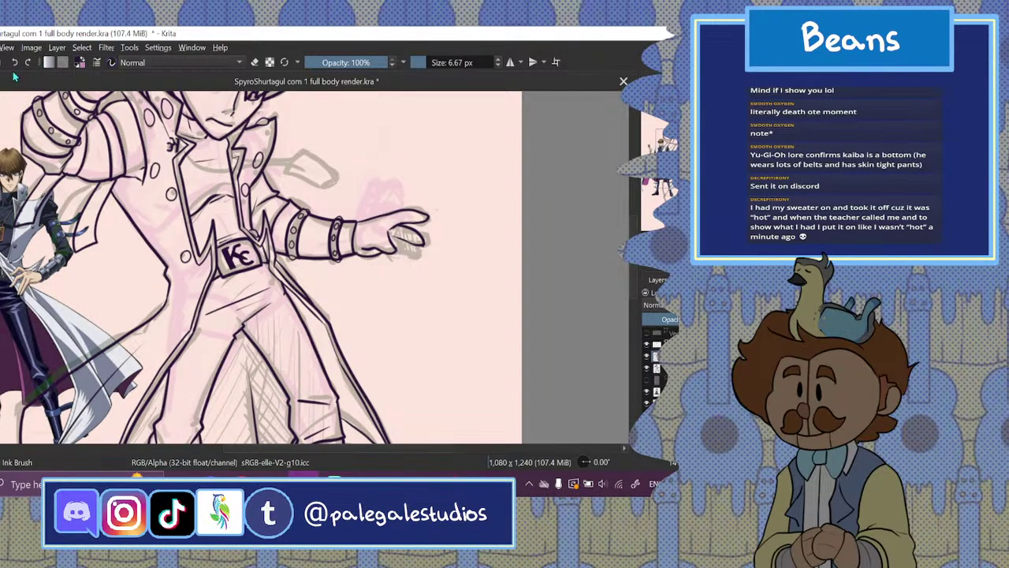
left_click(14, 62)
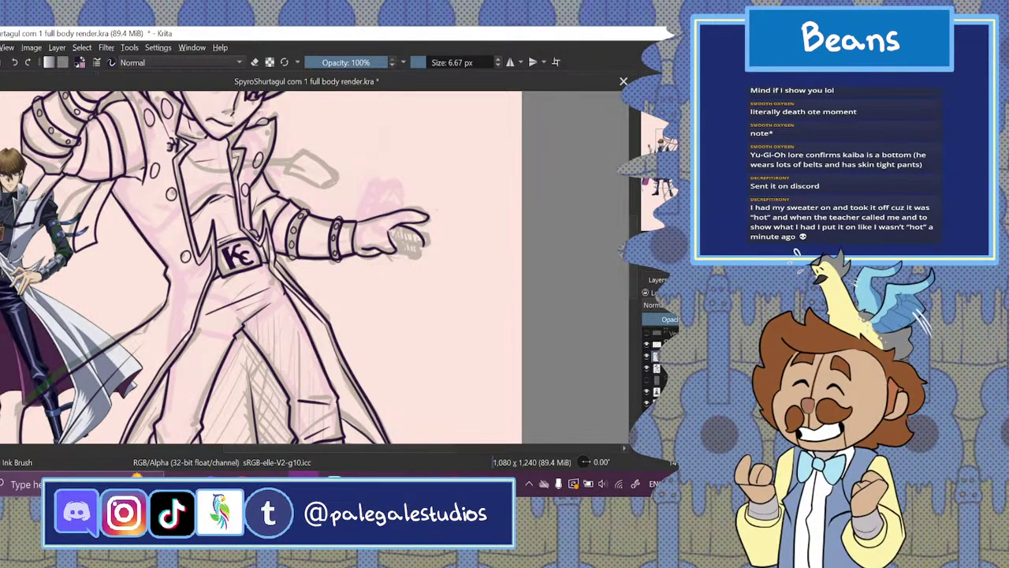
key("plus")
key("plus")
left_click_drag(338, 449, 367, 450)
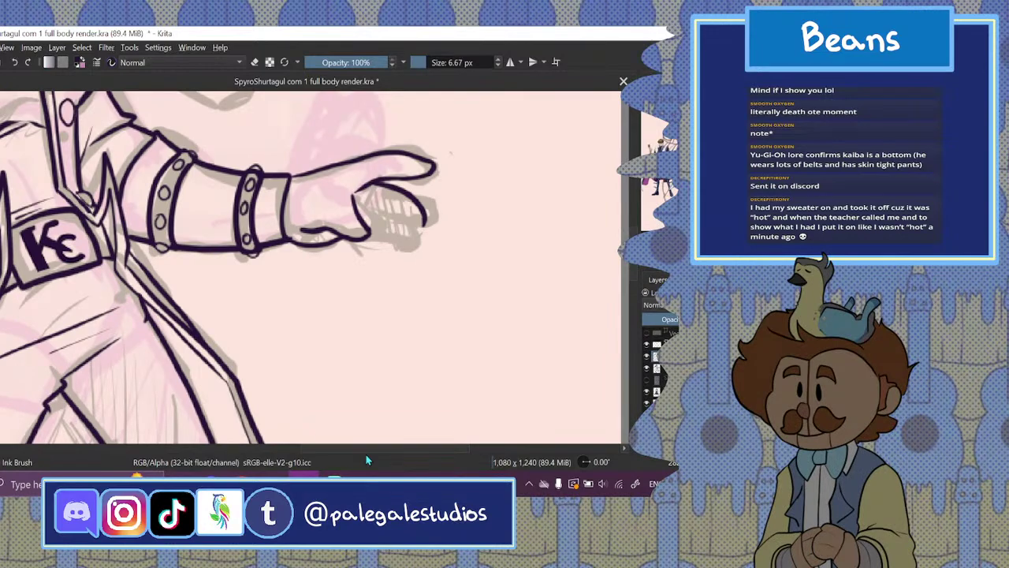
left_click_drag(369, 210, 423, 223)
left_click(647, 369)
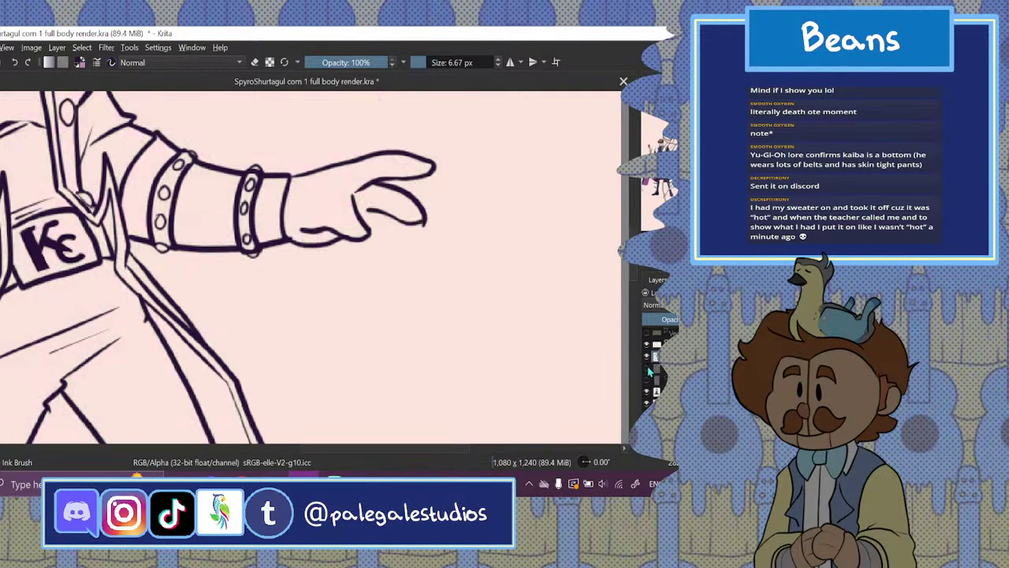
left_click(647, 368)
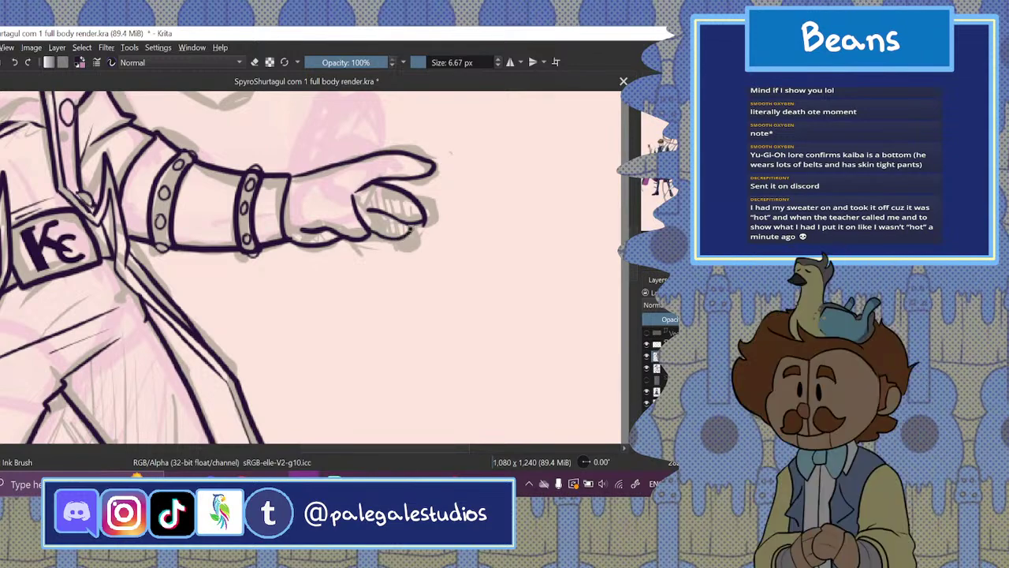
left_click(648, 369)
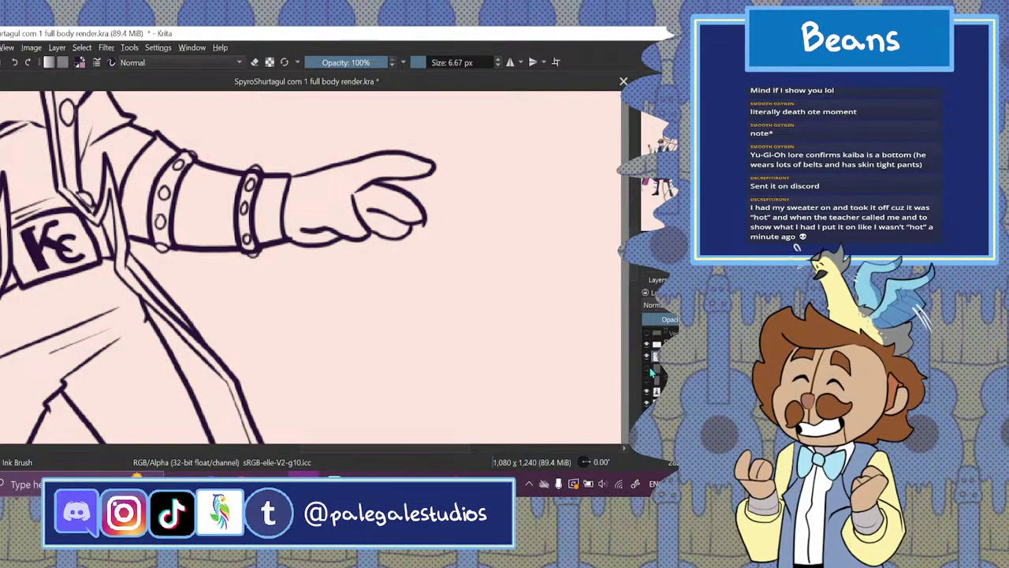
left_click(647, 369)
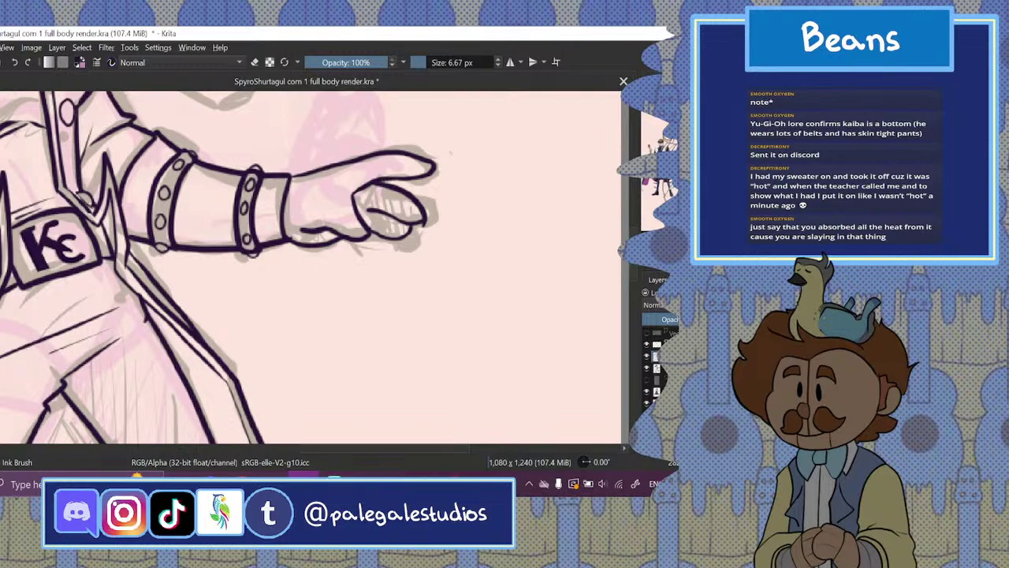
- Hide the sketch layer and compare the hand's proportions with the whole figure
key("ctrl+minus")
key("ctrl+minus")
key("ctrl+minus")
key("ctrl+minus")
left_click(646, 368)
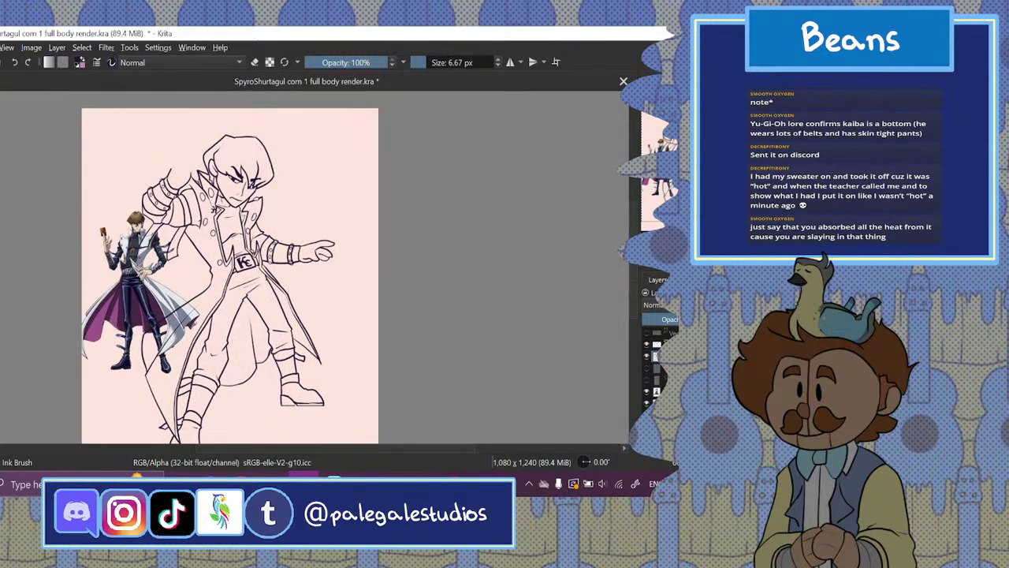
key("e")
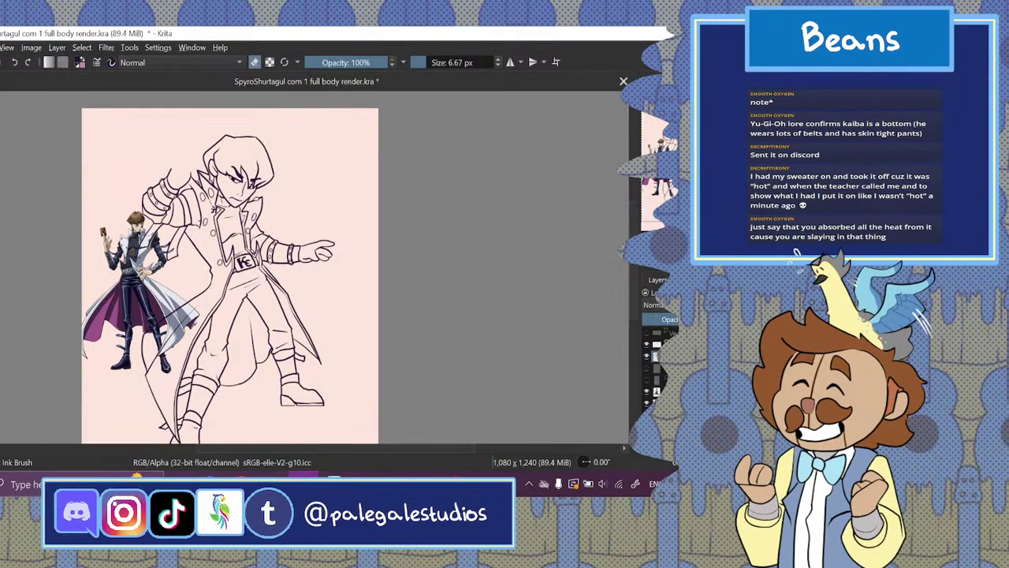
key("ctrl+plus")
key("ctrl+plus")
key("ctrl+plus")
key("ctrl+plus")
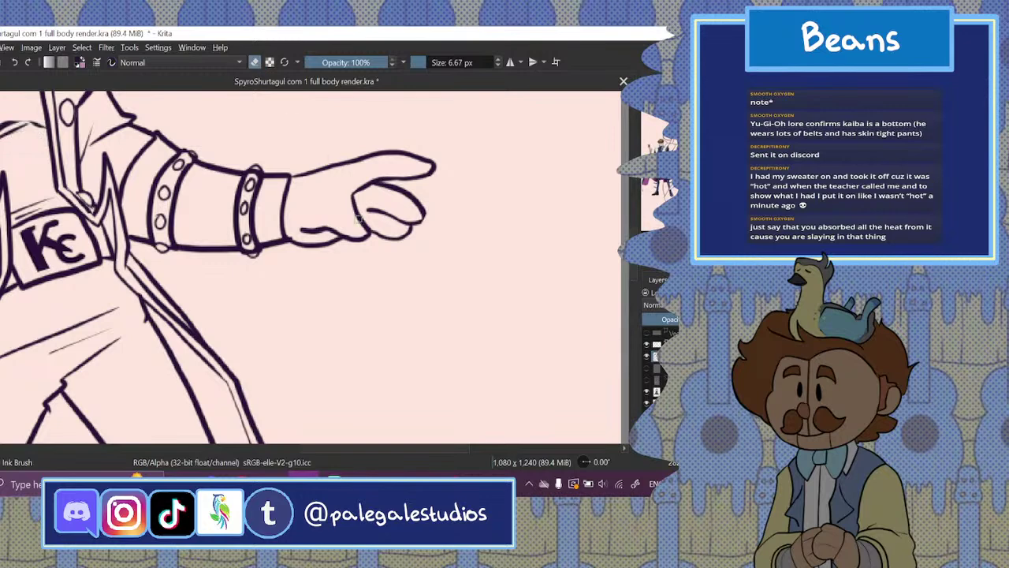
- Extend the hand's lower outline between the palm and curled fingers, redoing the stroke once, and erase the overlapping lines inside it
left_click(255, 63)
mouse_move(345, 236)
left_mouse_down()
mouse_move(370, 248)
mouse_move(356, 210)
left_mouse_up()
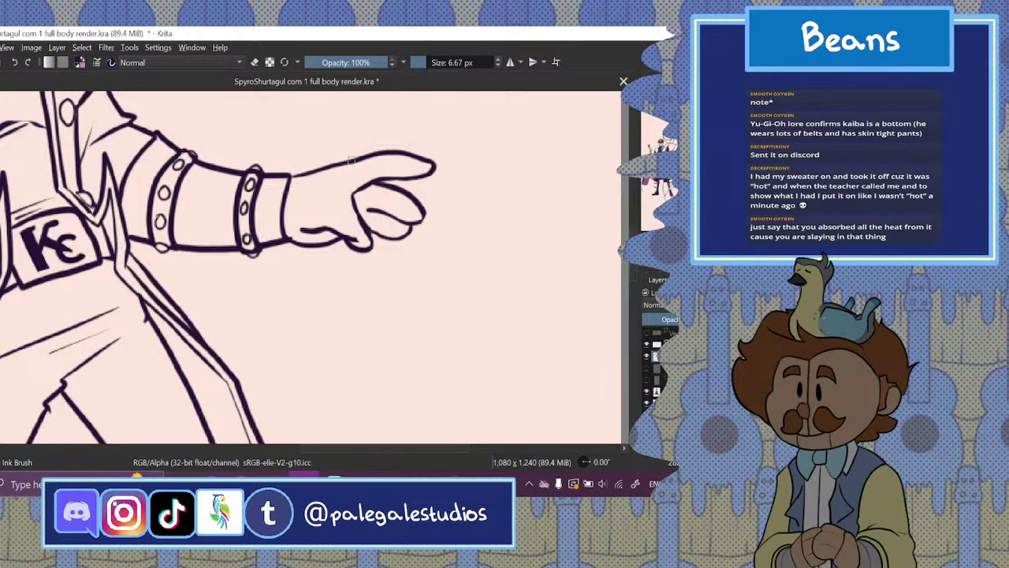
key("ctrl+z")
left_click_drag(325, 231, 372, 242)
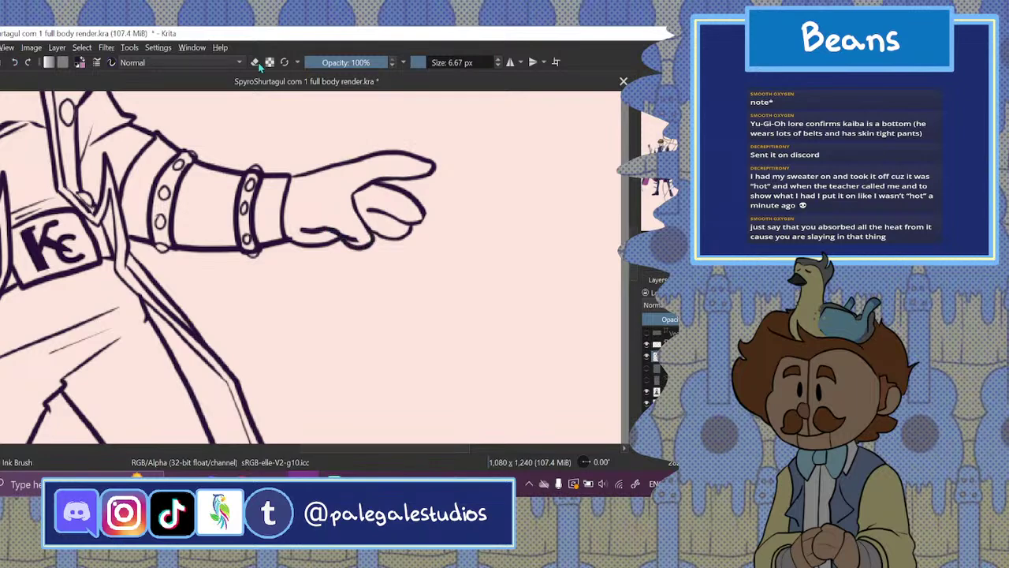
key("e")
left_click_drag(337, 229, 358, 242)
mouse_move(299, 226)
left_mouse_down()
mouse_move(322, 223)
mouse_move(358, 240)
mouse_move(340, 234)
left_mouse_up()
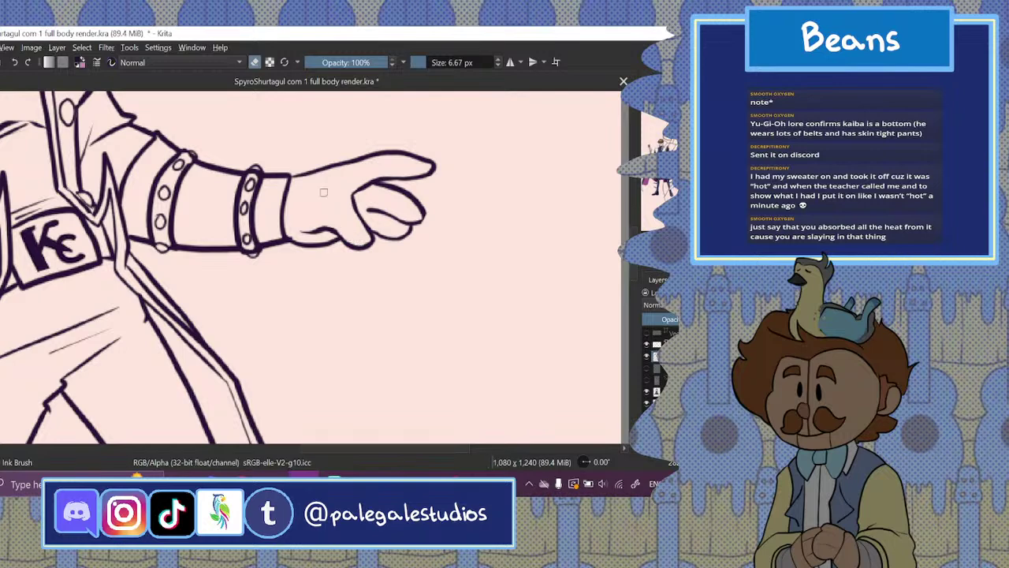
- Check the reshaped hand against the full figure and up close
left_click_drag(328, 451, 304, 451)
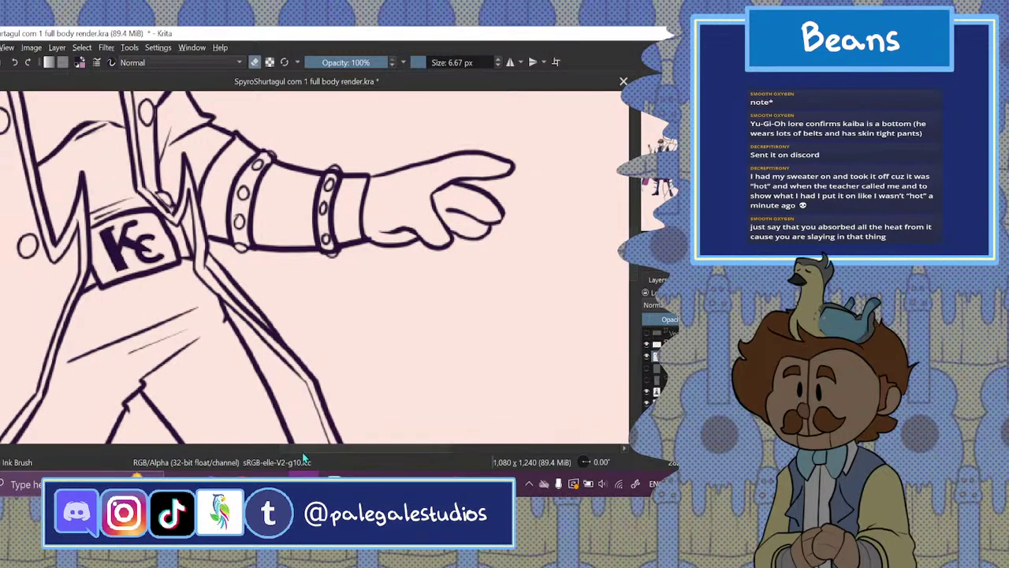
key("ctrl+minus")
key("ctrl+minus")
key("ctrl+minus")
key("ctrl+minus")
key("ctrl+minus")
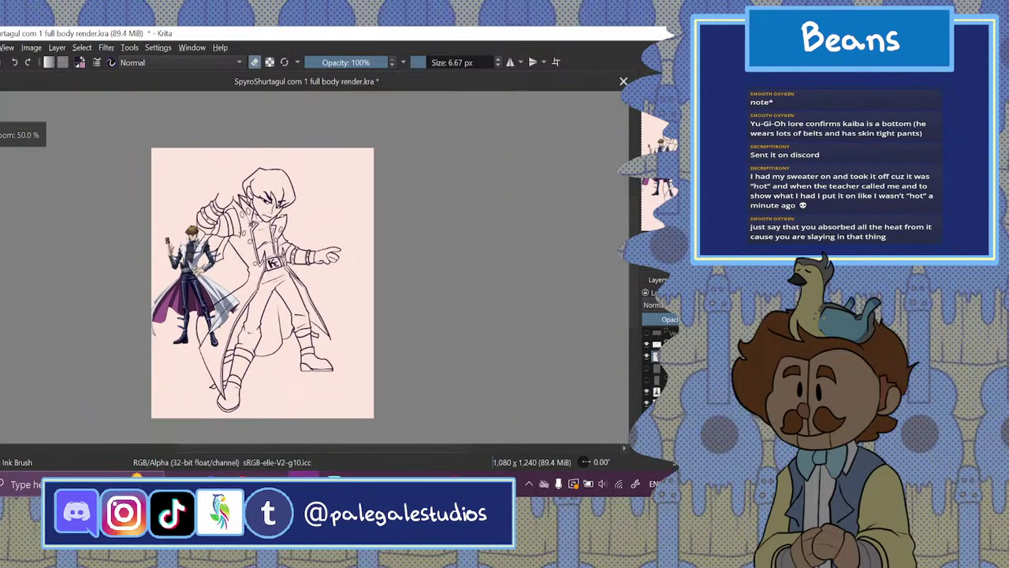
key("ctrl+plus")
key("ctrl+plus")
key("ctrl+plus")
key("ctrl+minus")
key("ctrl+plus")
key("ctrl+plus")
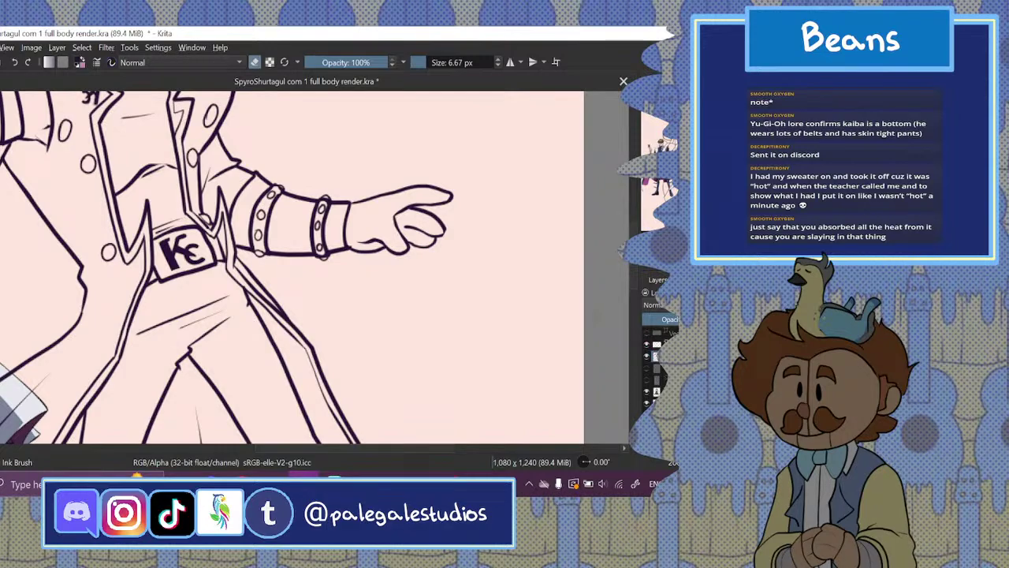
- Erase the short lines at the heel of the hand near the cuff and redraw them as a thicker dark stroke
left_click_drag(355, 250, 376, 234)
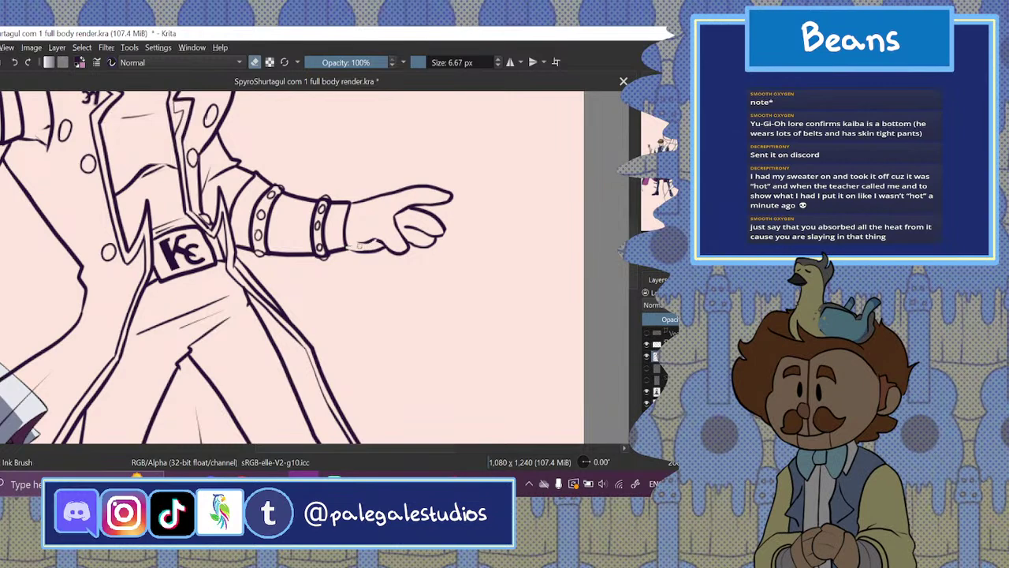
key("e")
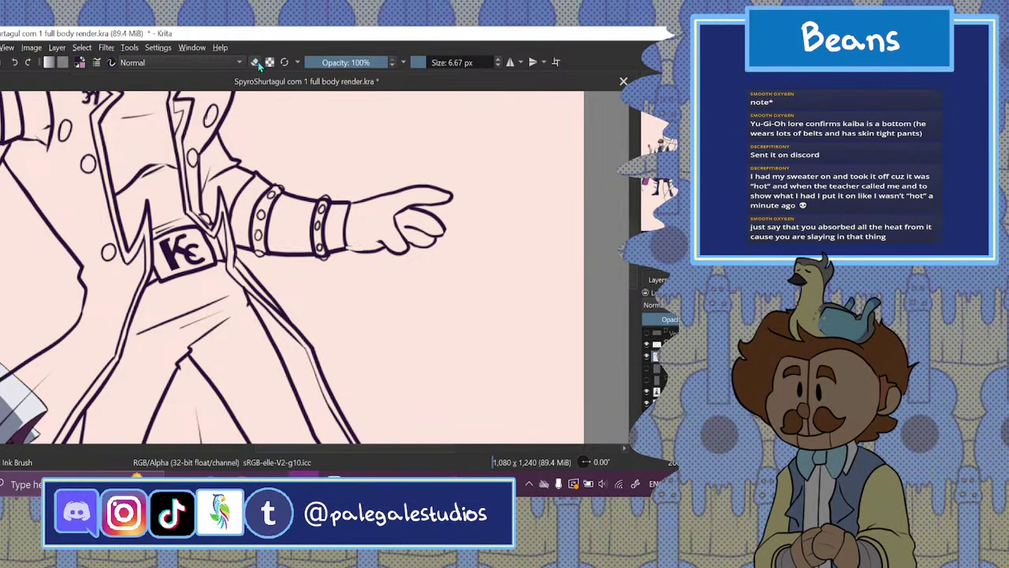
left_click_drag(361, 250, 381, 245)
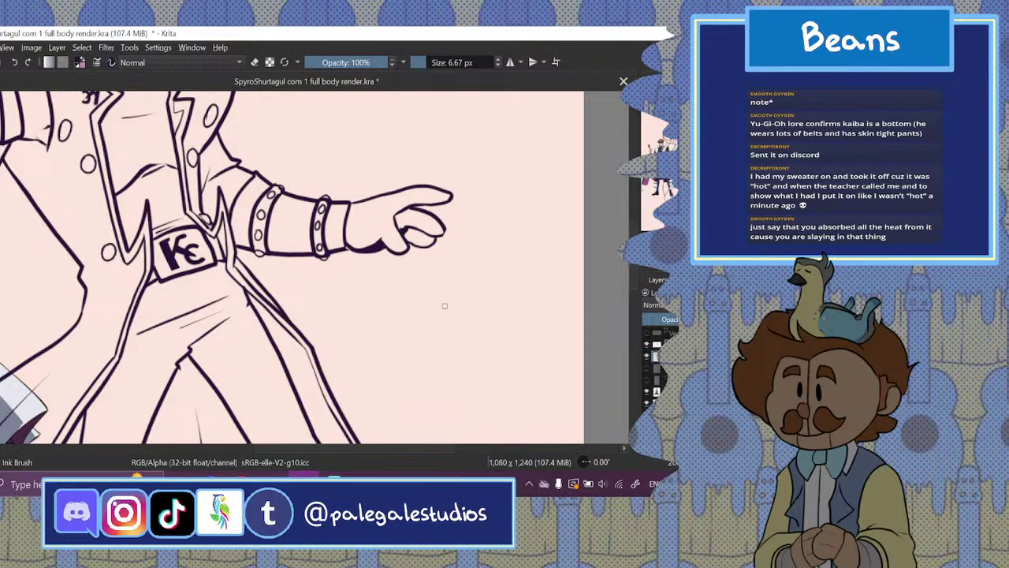
- Ink the missing hip line from the coat tip beside the KC buckle to the thigh over the sketch, then hide the sketch layer
left_click(255, 63)
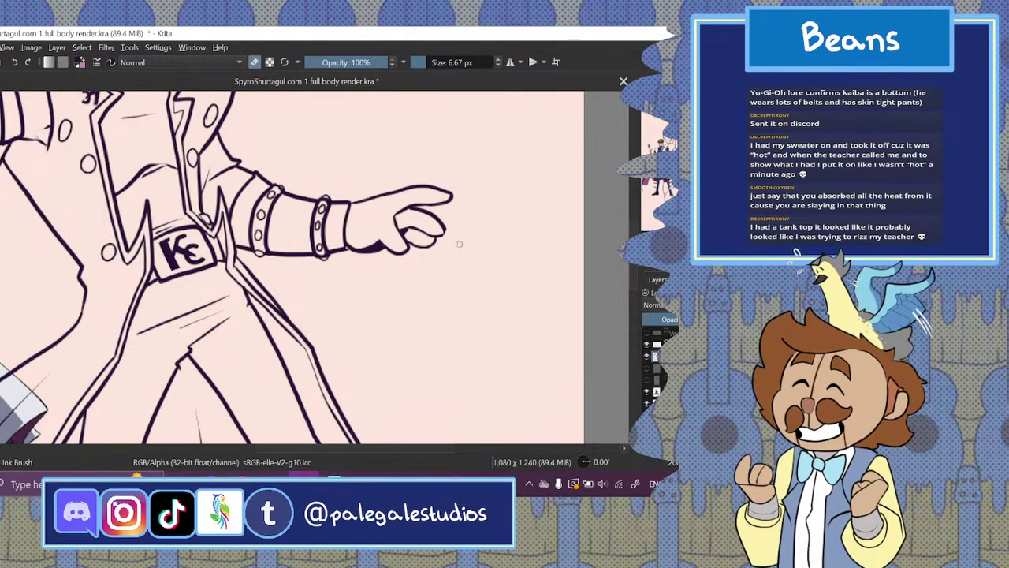
left_click_drag(353, 448, 298, 451)
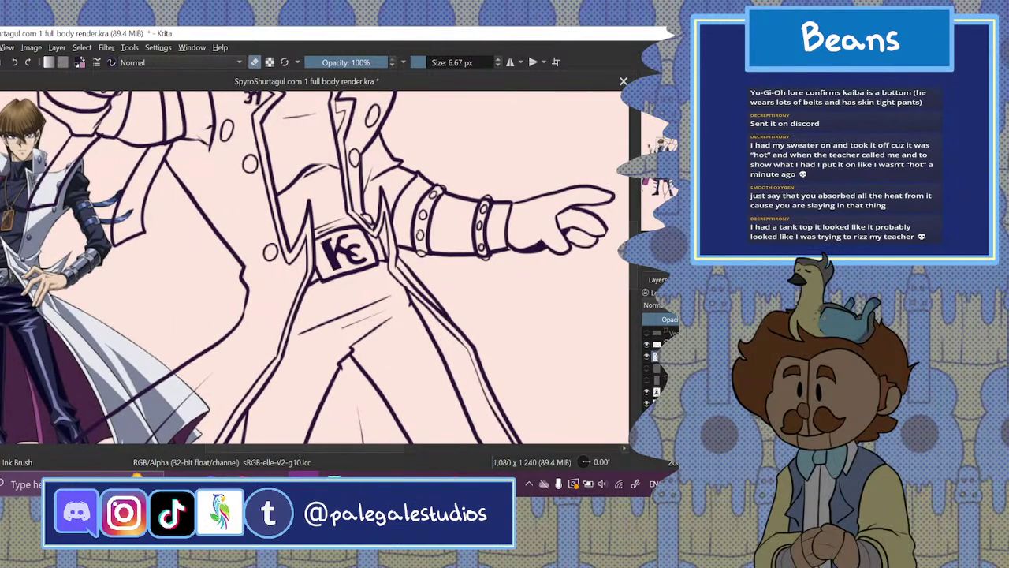
key("ctrl+minus")
key("ctrl+minus")
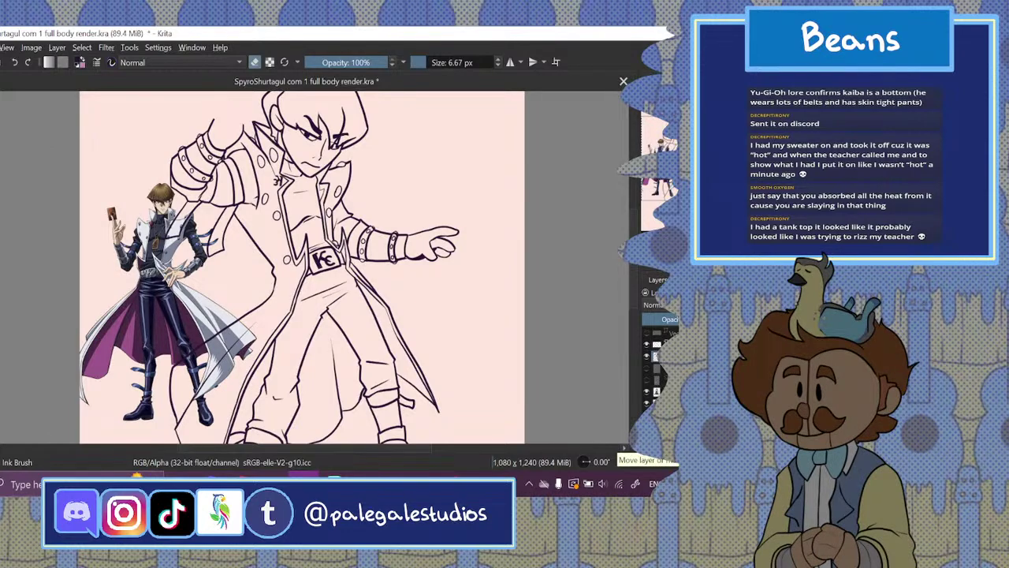
key("plus")
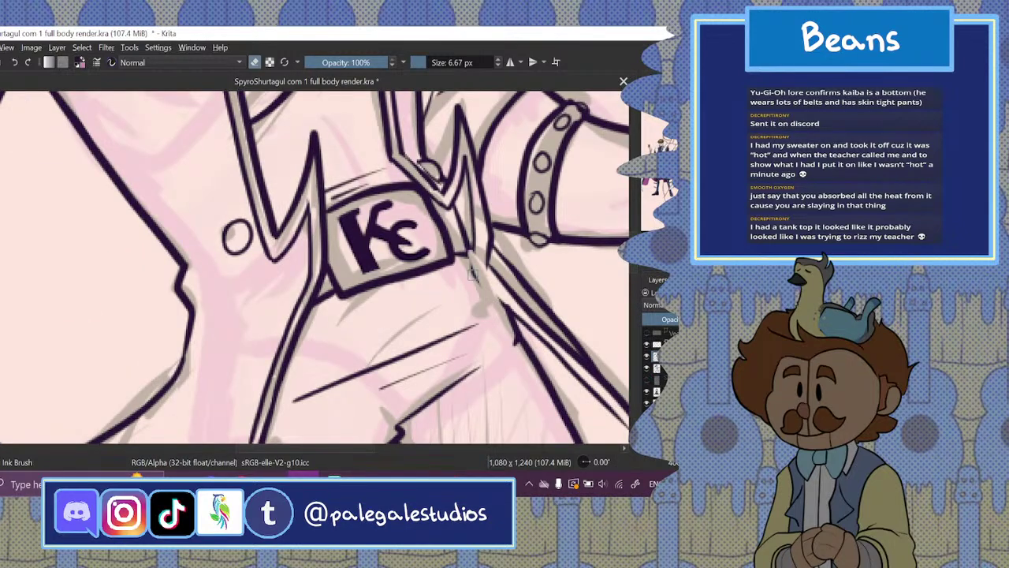
key("e")
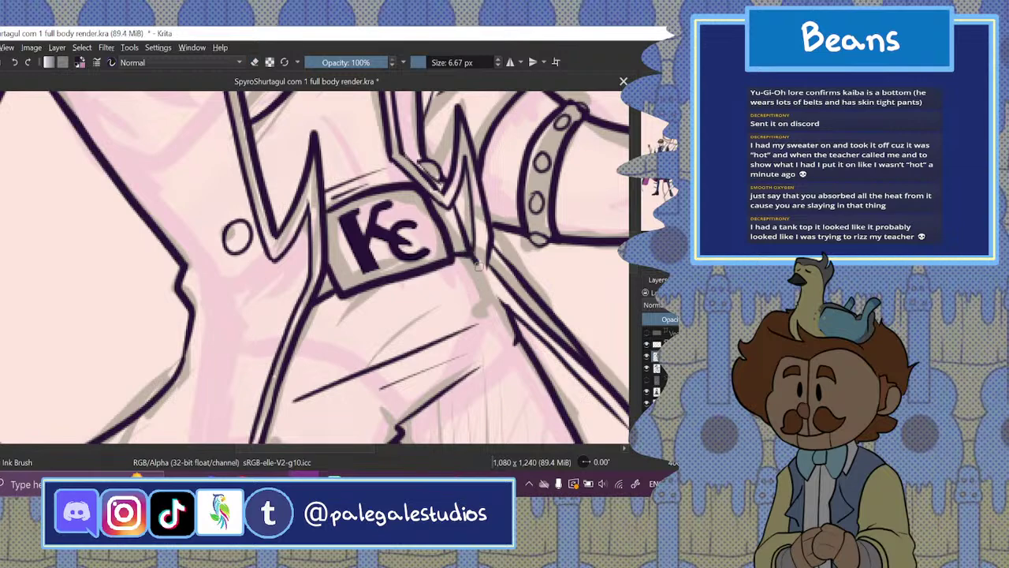
left_click(648, 369)
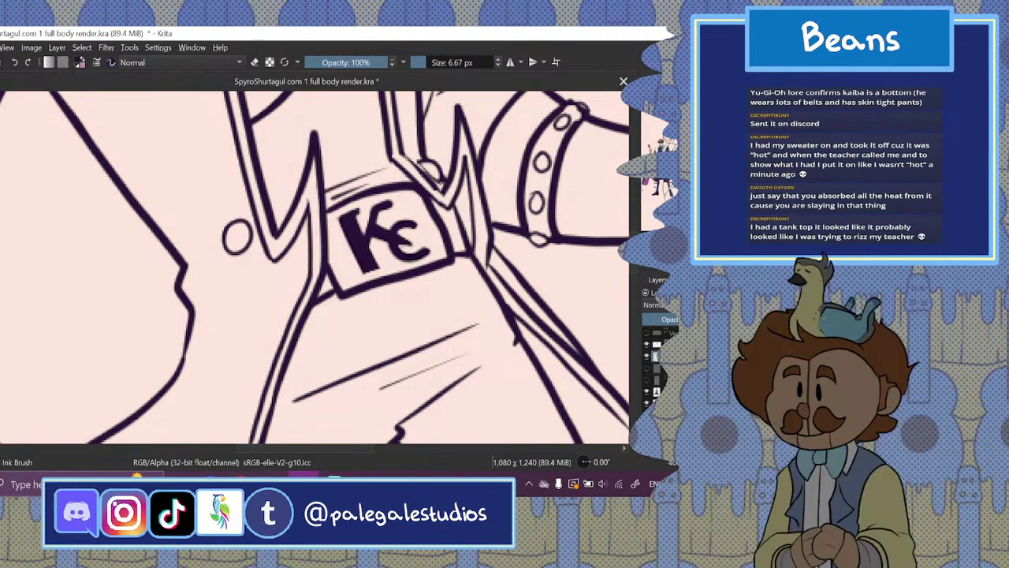
- Review the lineart across the whole figure from head to boots, comparing it with the sketch layer and the reference picture
key("ctrl+minus")
key("ctrl+minus")
key("ctrl+minus")
key("ctrl+minus")
key("ctrl+minus")
key("ctrl+minus")
key("ctrl+plus")
key("ctrl+plus")
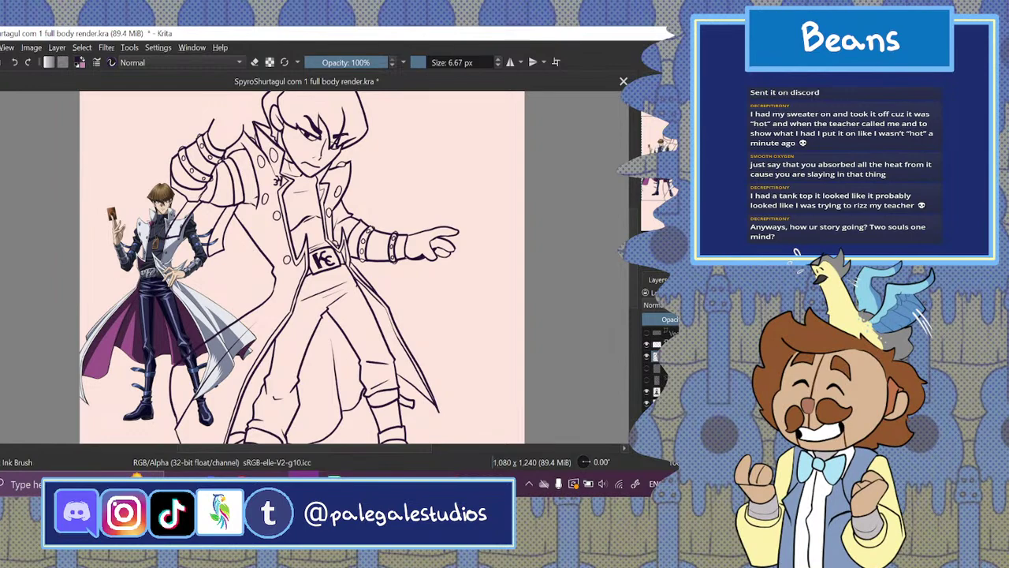
left_click_drag(251, 449, 240, 448)
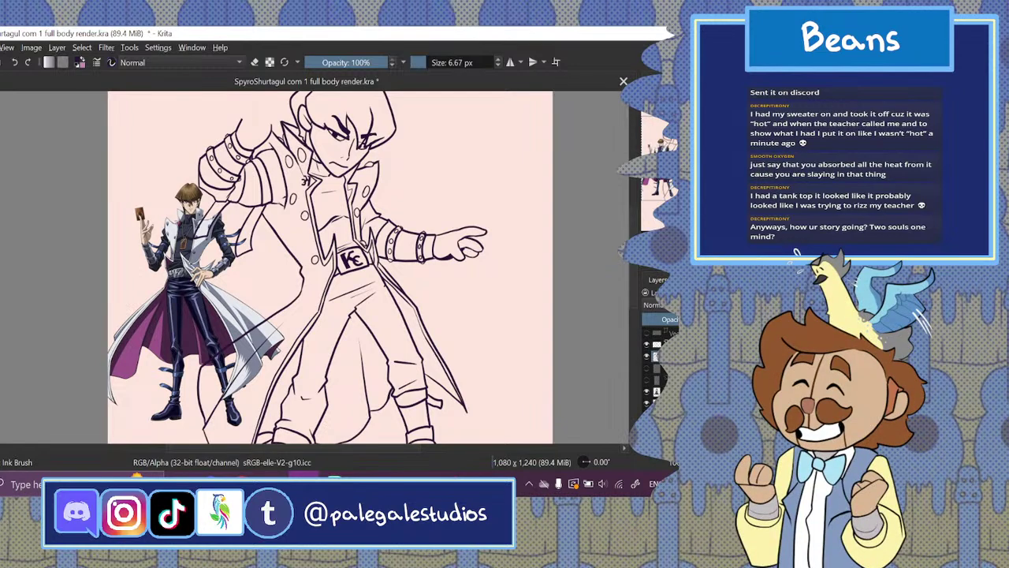
scroll(330, 268, "down", 3)
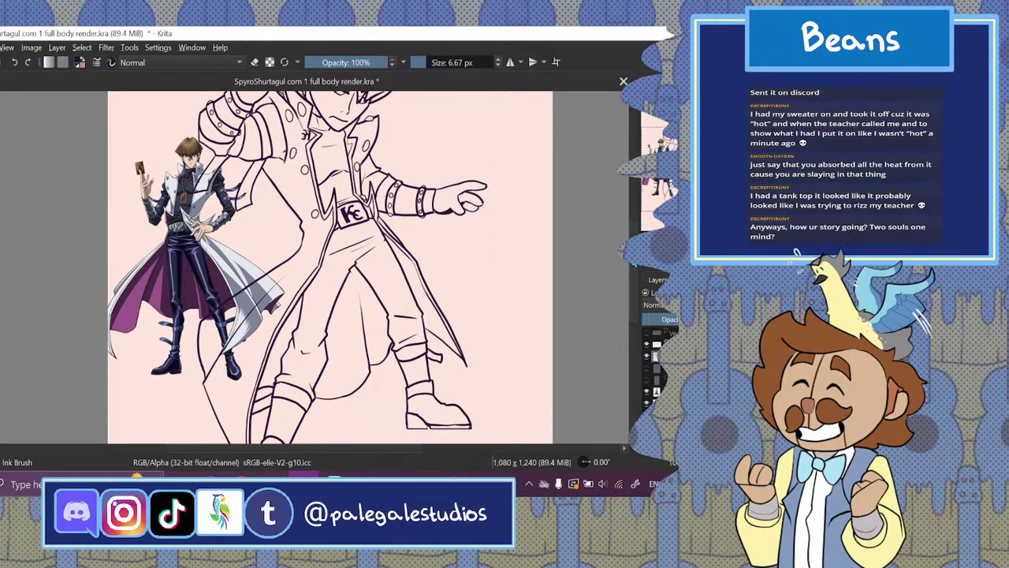
left_click(647, 368)
left_click(647, 368)
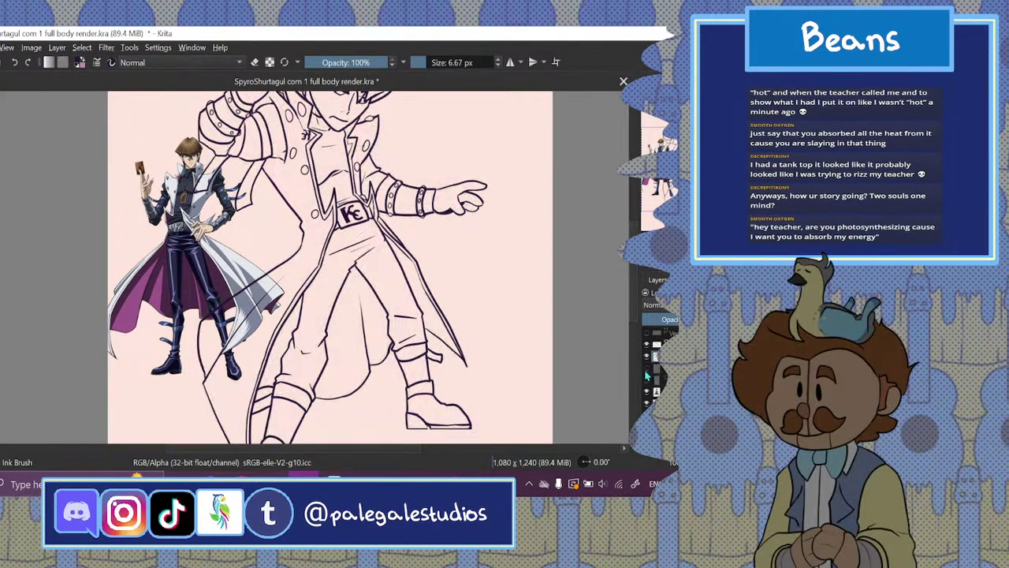
scroll(637, 267, "up", 3)
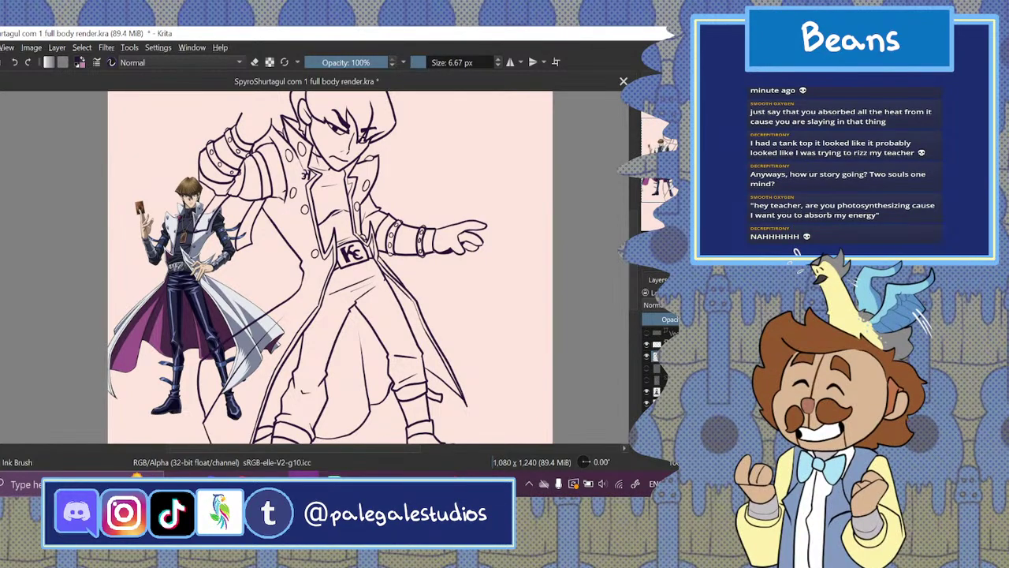
left_click_drag(378, 451, 367, 450)
left_click_drag(633, 267, 632, 224)
left_click(648, 368)
left_click(648, 369)
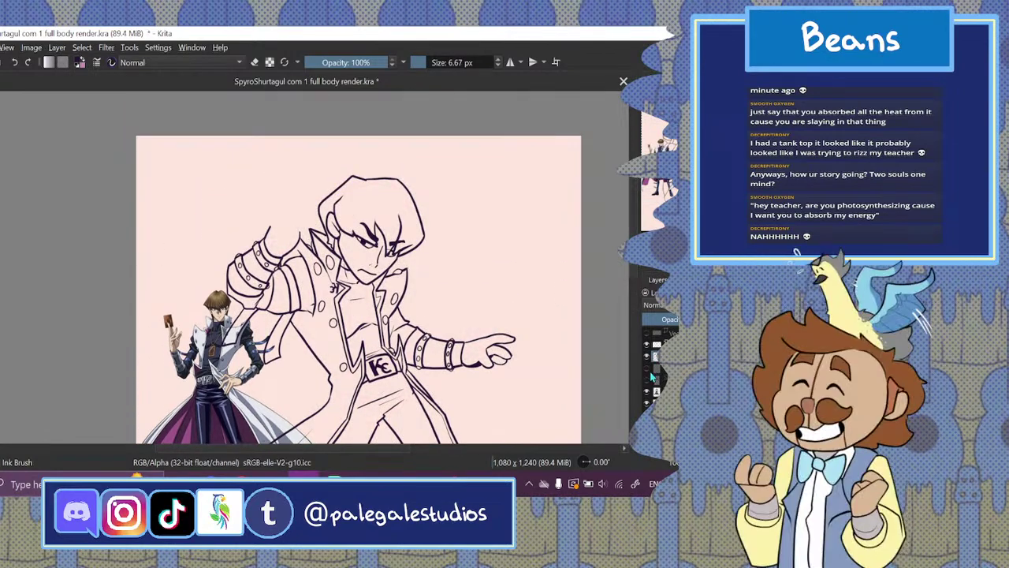
- Show the sketch layer and ink the raised hand's palm, two extended fingers and thumb on a new layer
key("ctrl+plus")
key("ctrl+plus")
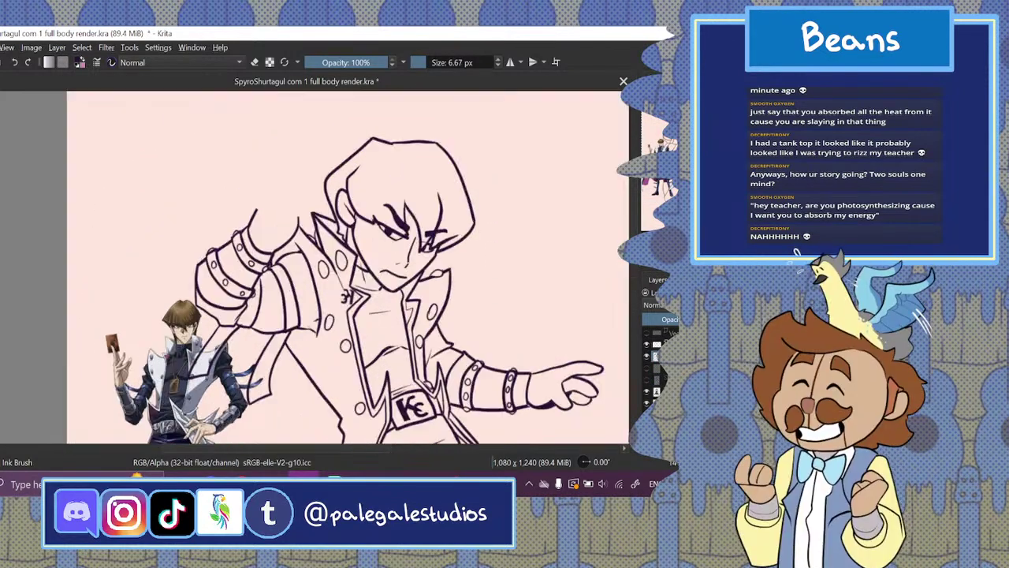
left_click(647, 368)
scroll(315, 268, "up", 3)
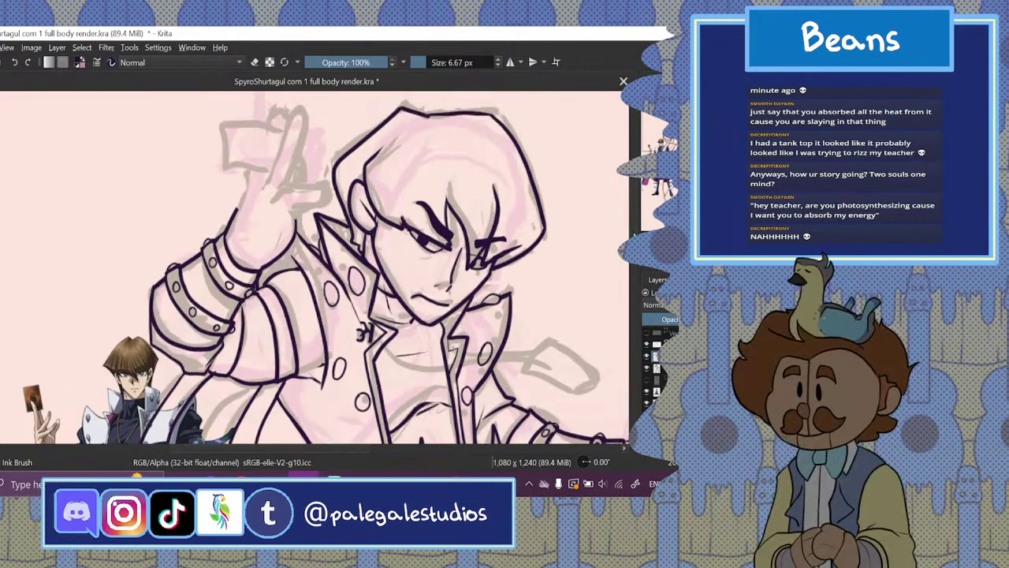
mouse_move(273, 273)
left_mouse_down()
mouse_move(281, 263)
mouse_move(328, 274)
mouse_move(299, 284)
left_mouse_up()
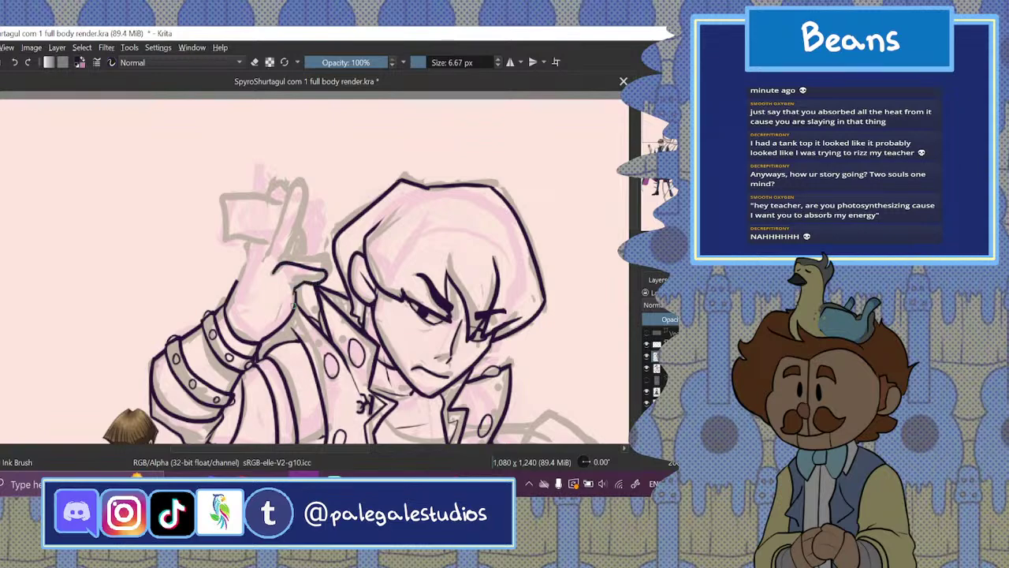
left_click(14, 63)
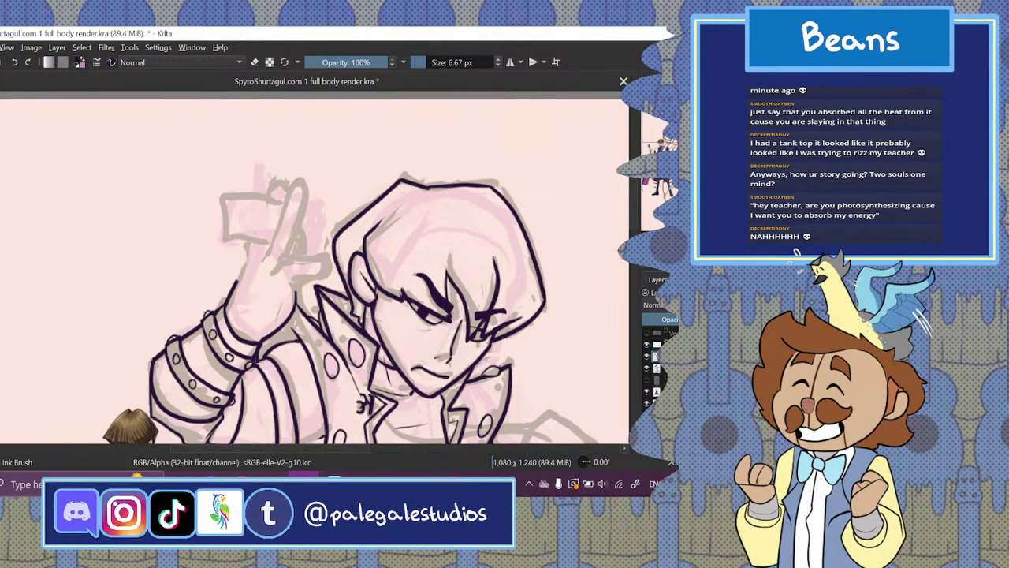
key("Insert")
left_click(647, 379)
left_click_drag(237, 285, 270, 197)
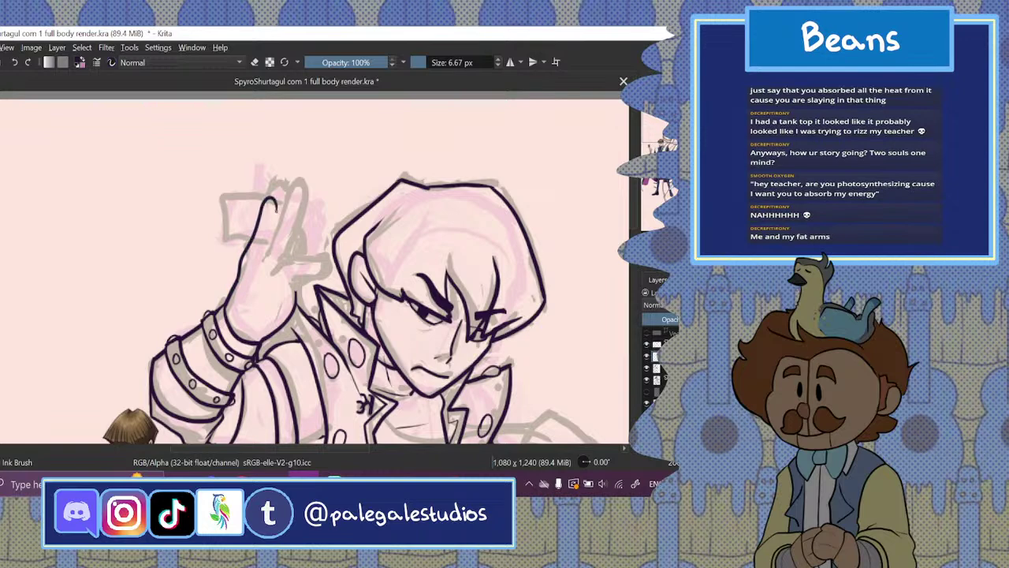
mouse_move(262, 254)
left_mouse_down()
mouse_move(292, 198)
mouse_move(297, 222)
mouse_move(276, 270)
mouse_move(318, 260)
mouse_move(323, 268)
mouse_move(295, 286)
mouse_move(265, 332)
left_mouse_up()
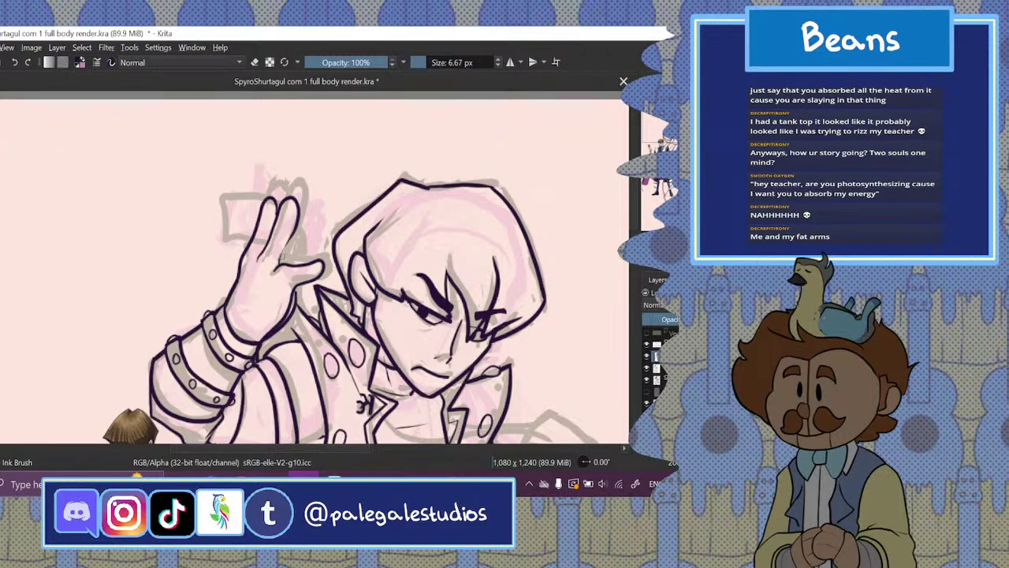
- Fill a solid dark shape between the raised hand's finger and thumb and check it against the sketch
mouse_move(281, 256)
left_mouse_down()
mouse_move(298, 250)
mouse_move(288, 262)
mouse_move(288, 253)
left_mouse_up()
left_click_drag(298, 264, 286, 256)
left_click(647, 381)
left_click(646, 382)
- Select the tip of the raised hand's outer finger, nudge it with the Transform tool and clear the selection
mouse_move(254, 224)
left_mouse_down()
mouse_move(277, 210)
mouse_move(272, 191)
mouse_move(257, 233)
left_mouse_up()
key("t")
left_click_drag(358, 278, 356, 287)
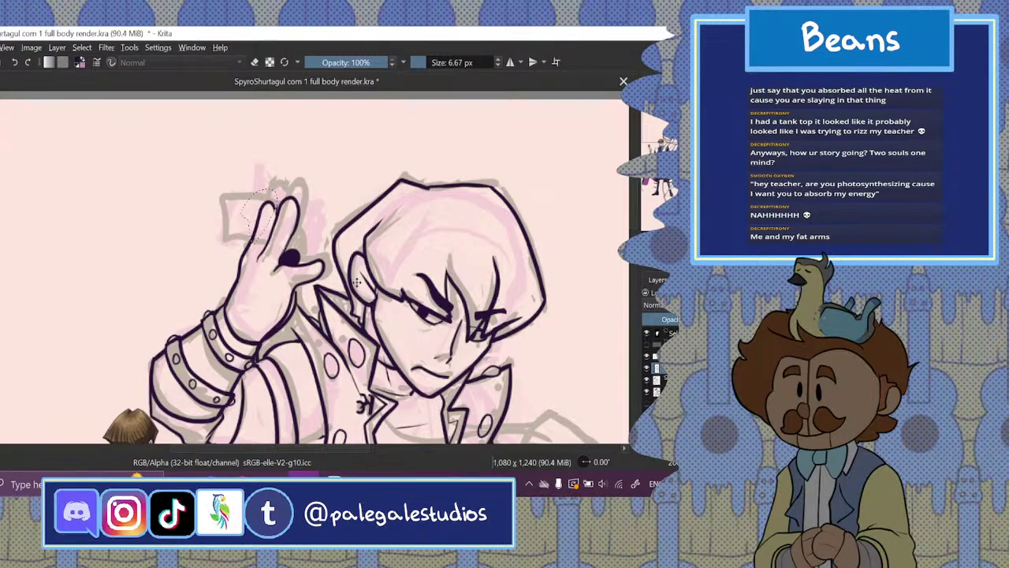
left_click(82, 47)
left_click(106, 76)
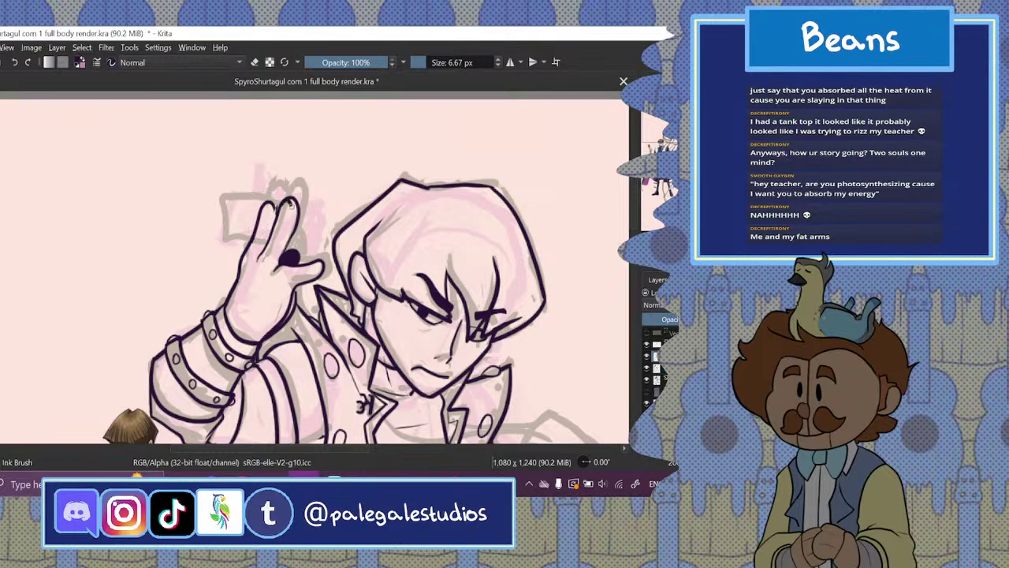
- Erase the rounded tip of the raised hand's inner finger and redraw it narrower
key("e")
left_click_drag(285, 195, 298, 229)
left_click(254, 62)
- Erase the old wrist line overlapping the raised hand on the main lineart layer and check the result with the sketch hidden
left_click(647, 367)
left_click(648, 368)
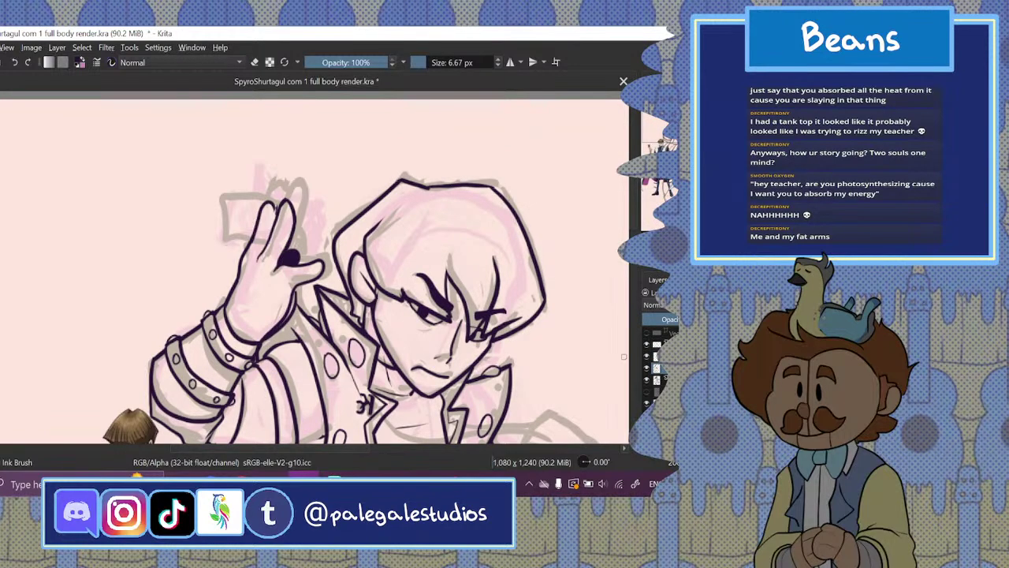
left_click(254, 63)
mouse_move(297, 290)
left_mouse_down()
mouse_move(295, 313)
mouse_move(267, 337)
left_mouse_up()
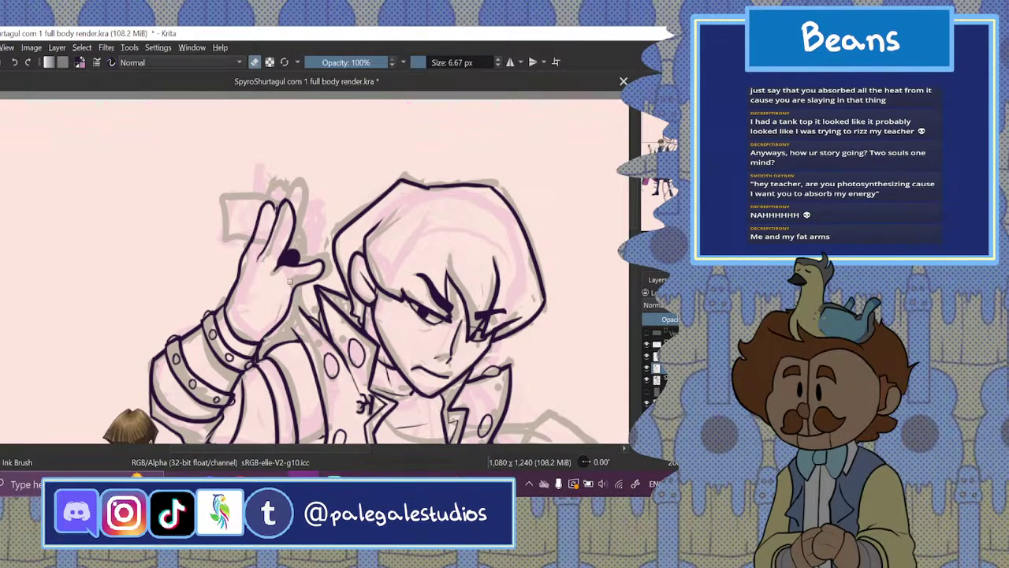
left_click(648, 381)
left_click(648, 381)
key("e")
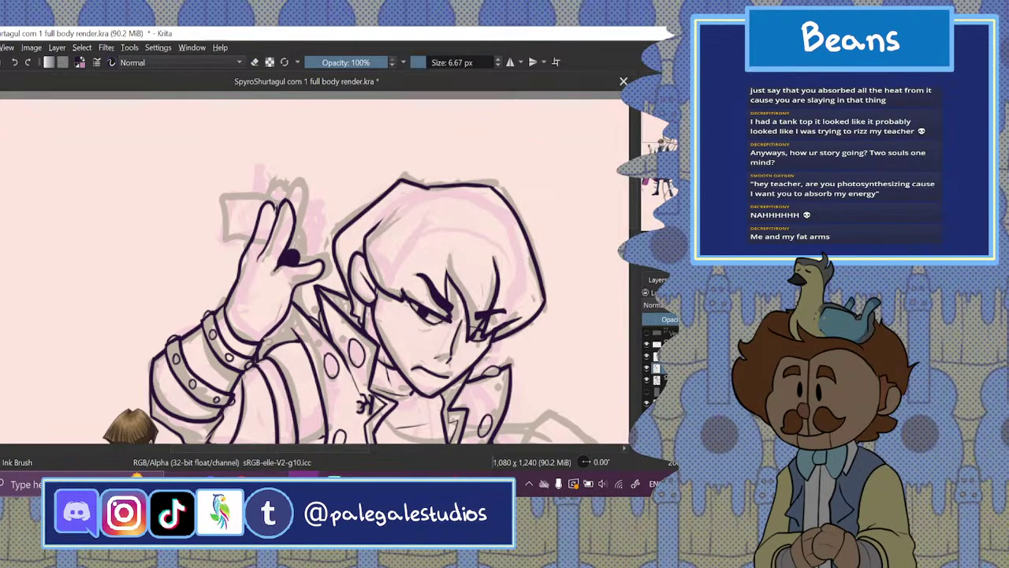
left_click(647, 382)
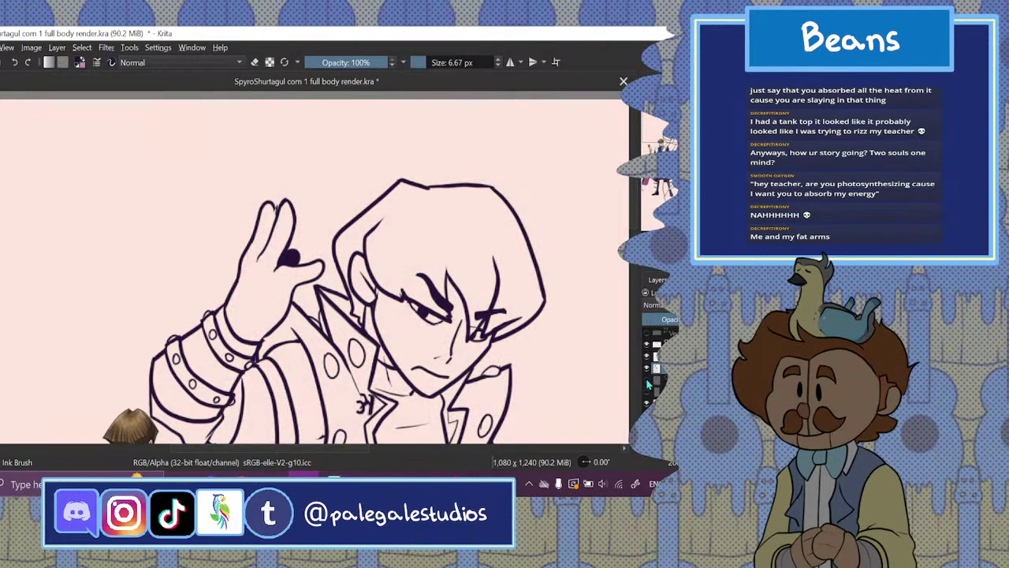
left_click(647, 383)
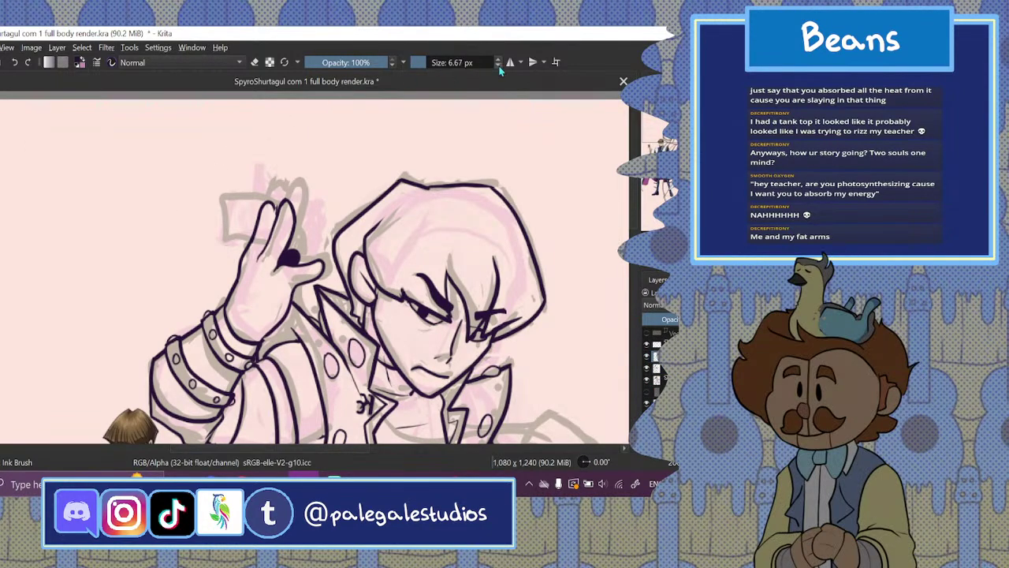
- Reduce the brush size to 3.67 px and draw an upright rectangle for the card beside the raised hand
left_click(498, 66)
left_click(497, 67)
mouse_move(153, 170)
left_mouse_down()
mouse_move(190, 257)
mouse_move(206, 253)
left_mouse_up()
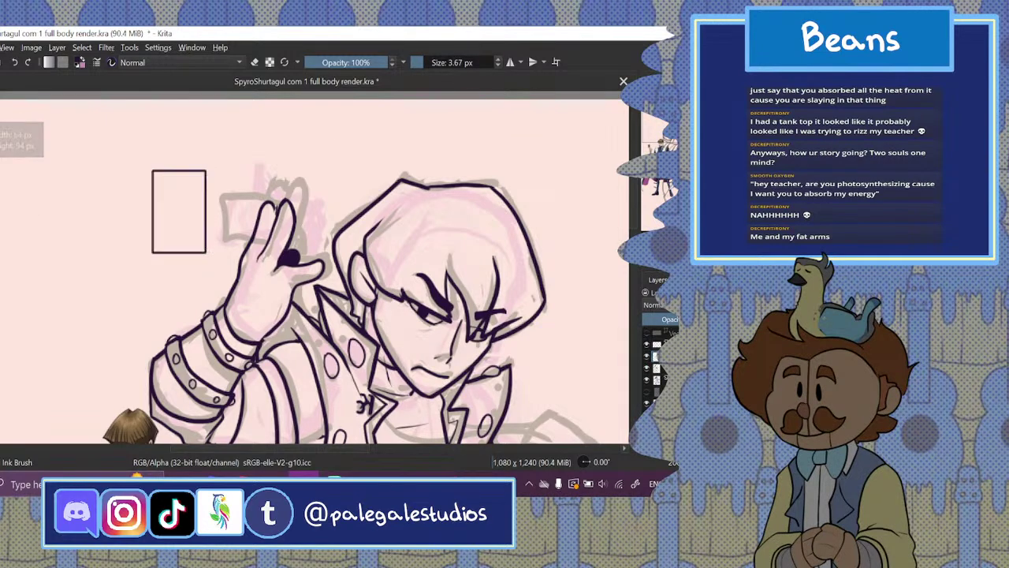
key("ctrl+t")
left_click_drag(331, 288, 360, 278)
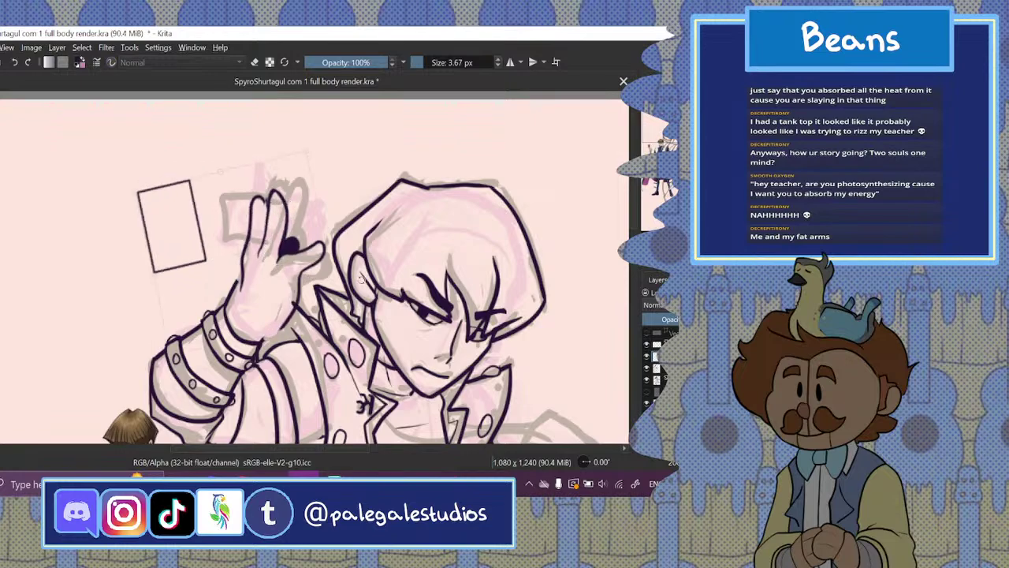
left_click(14, 63)
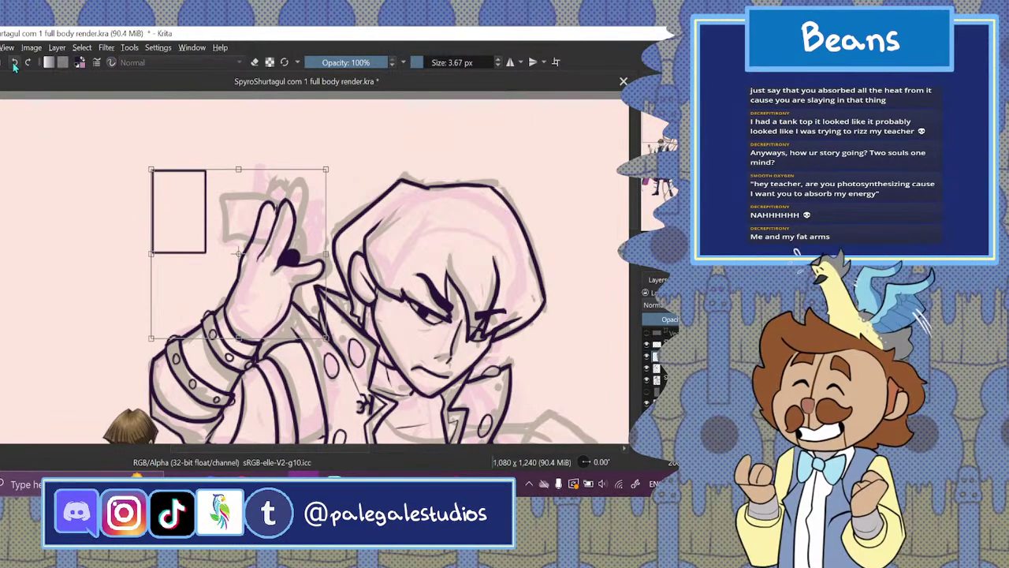
- Select the card rectangle alone, move and rotate it across the raised fingers, and clear the selection
key("b")
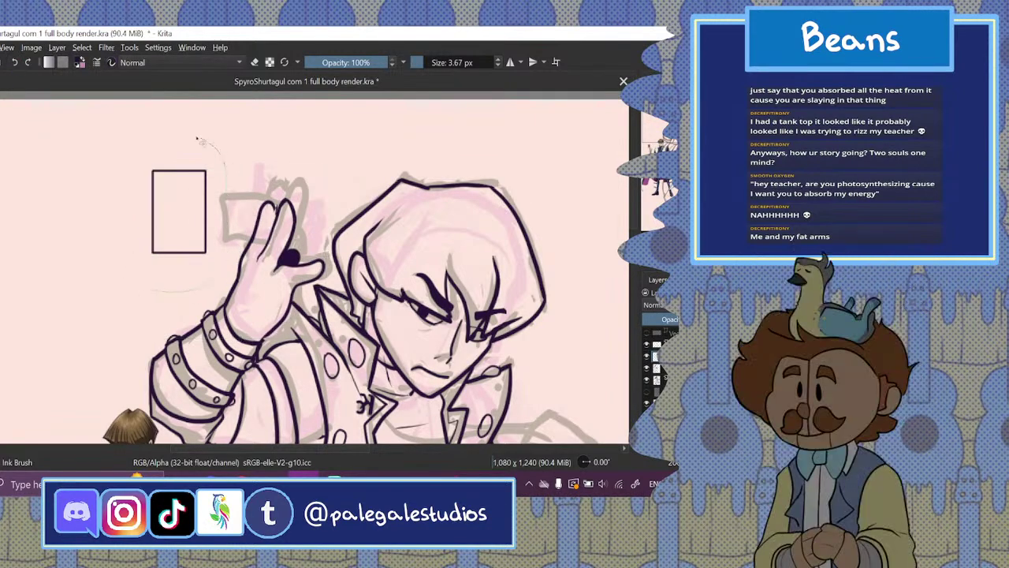
left_click_drag(197, 139, 141, 263)
key("ctrl+t")
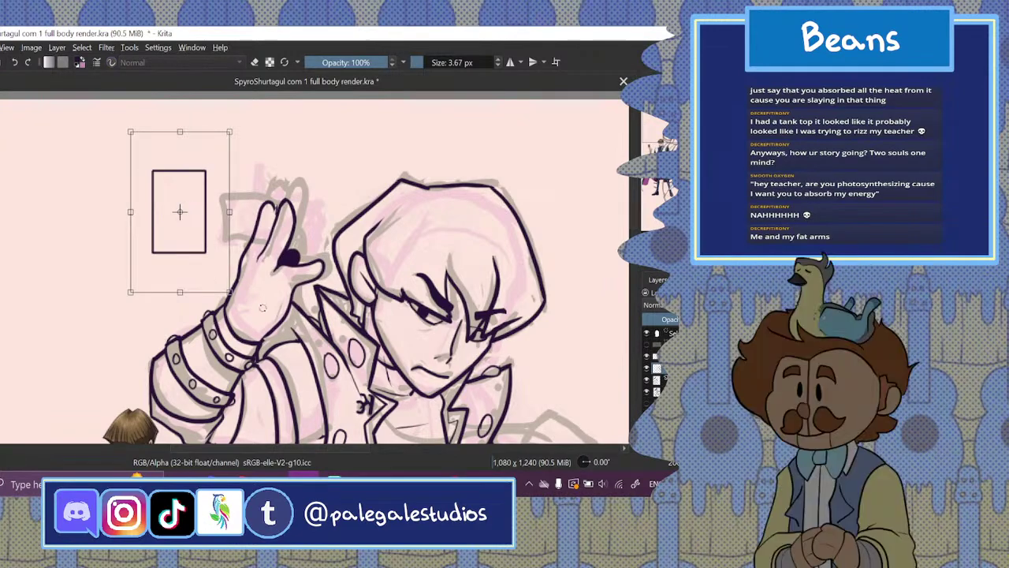
left_click_drag(262, 308, 294, 227)
left_click_drag(324, 225, 297, 239)
left_click(14, 63)
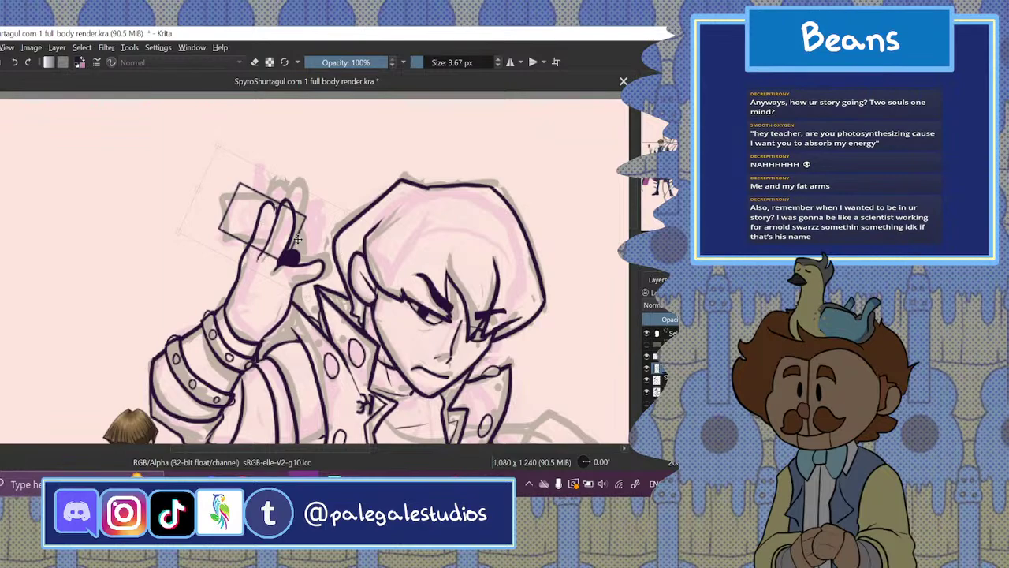
key("ctrl+t")
key("Return")
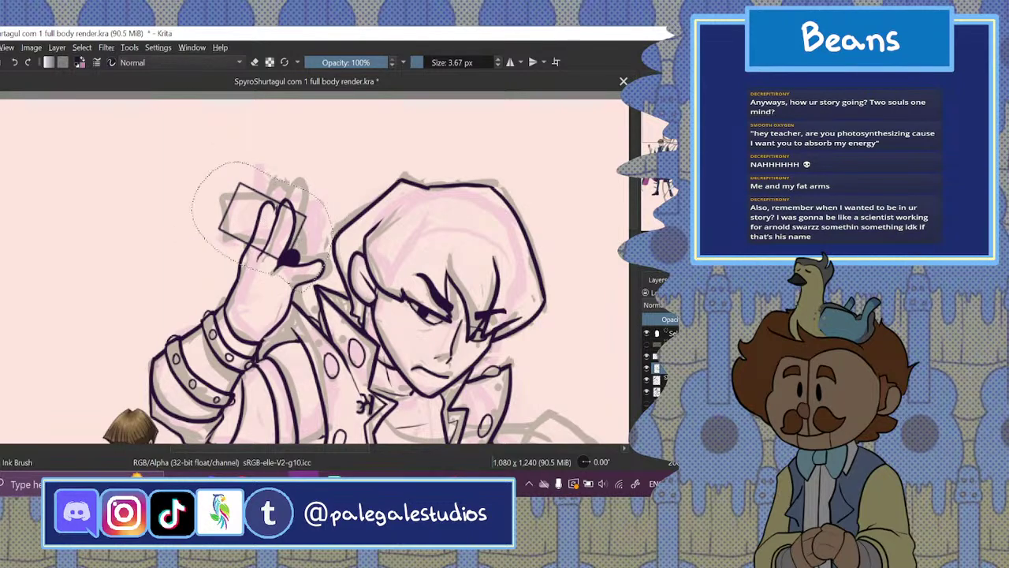
left_click(82, 48)
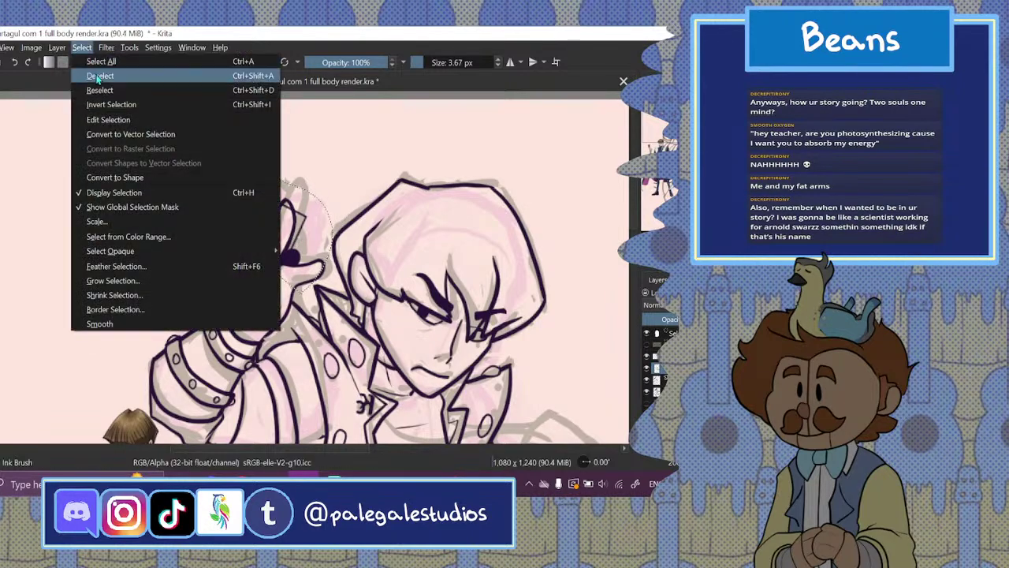
left_click(101, 74)
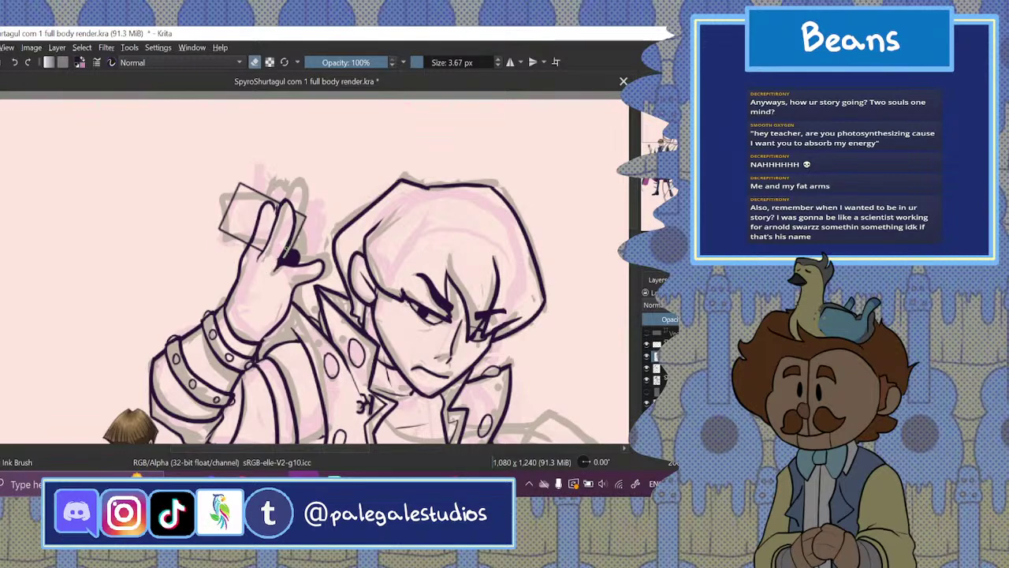
- Erase the overlapping lines so the card sits between the two raised fingers, then hide the sketch layer
left_click_drag(264, 204, 252, 240)
left_click(648, 368)
left_click(647, 369)
left_click(647, 382)
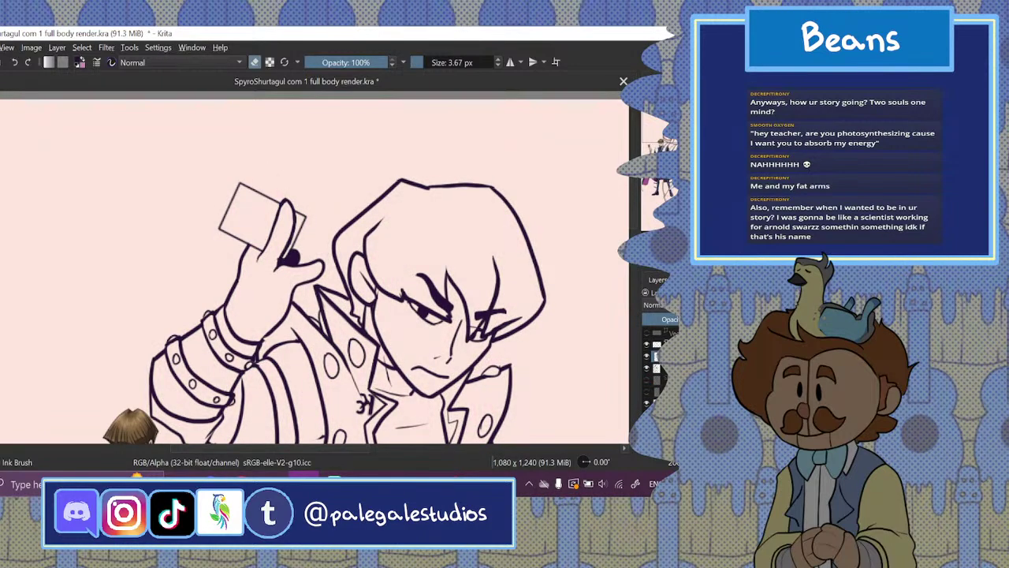
- Check the raised hand and card against the full figure and up close
key("ctrl+minus")
key("ctrl+minus")
key("ctrl+minus")
key("ctrl+minus")
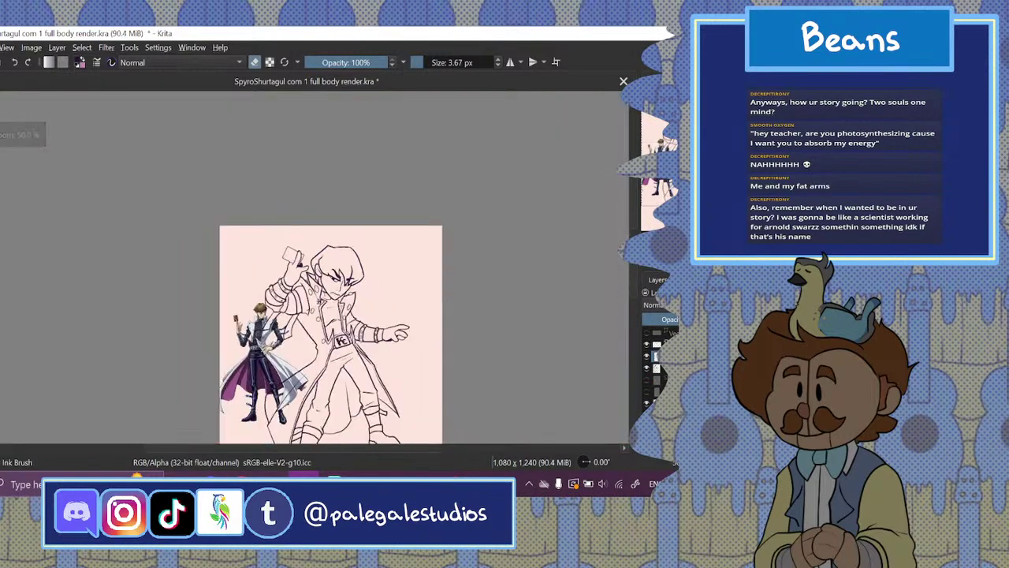
key("ctrl+plus")
key("ctrl+plus")
key("ctrl+plus")
key("ctrl+plus")
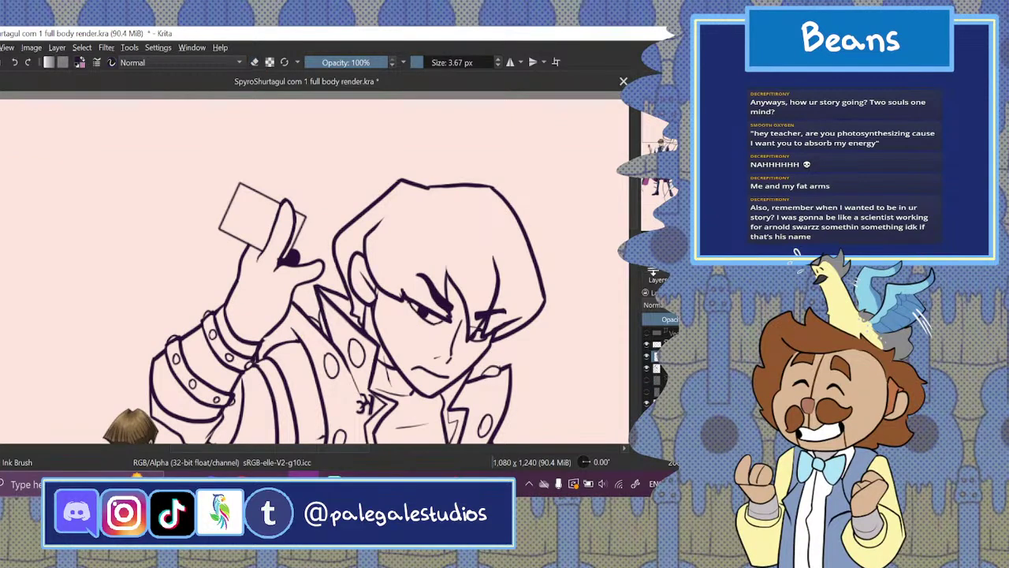
- Remove the inked raised hand with its card and start roughing in a new palm in magenta with a 20.20 px brush
key("ctrl+e")
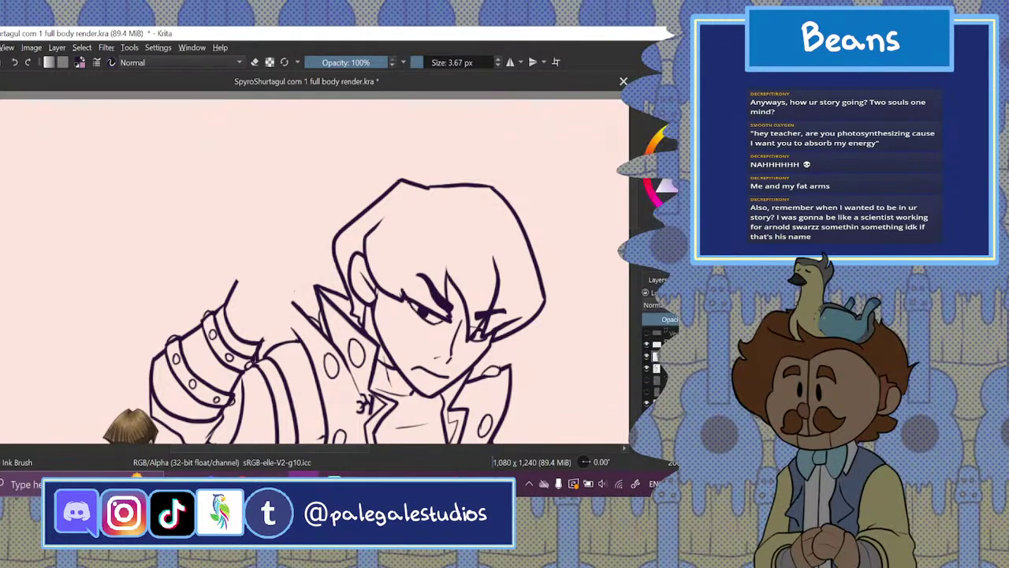
left_click(432, 62)
mouse_move(221, 252)
left_mouse_down()
mouse_move(230, 317)
mouse_move(266, 246)
mouse_move(253, 268)
left_mouse_up()
mouse_move(217, 232)
left_mouse_down()
mouse_move(235, 249)
mouse_move(248, 235)
mouse_move(268, 305)
mouse_move(262, 325)
left_mouse_up()
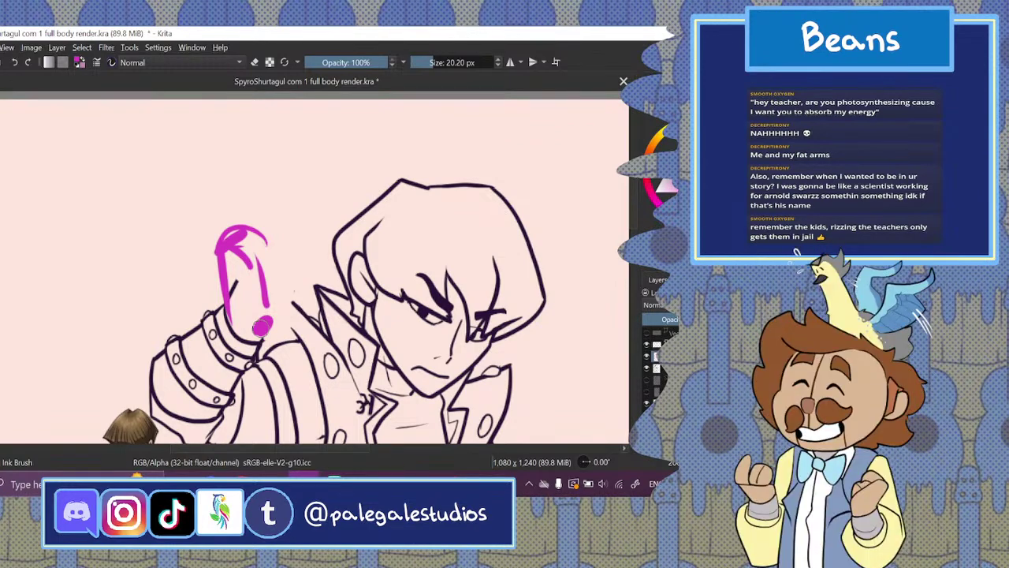
- Switch to the browser and look over the YouTube page playing "Sandwalking with Secernosaurus"
left_click(241, 477)
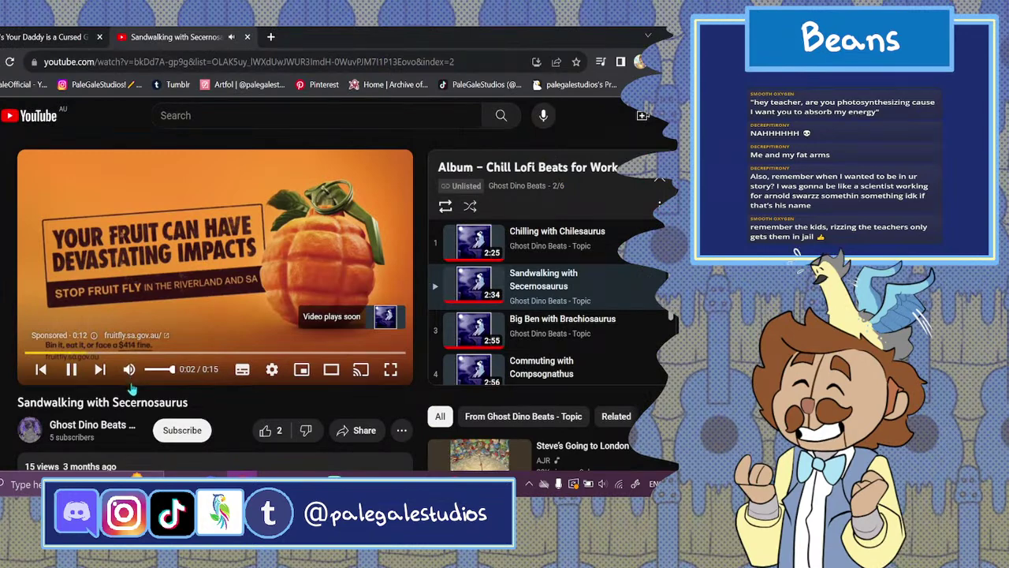
left_click(130, 380)
scroll(130, 383, "down", 2)
scroll(254, 177, "down", 1)
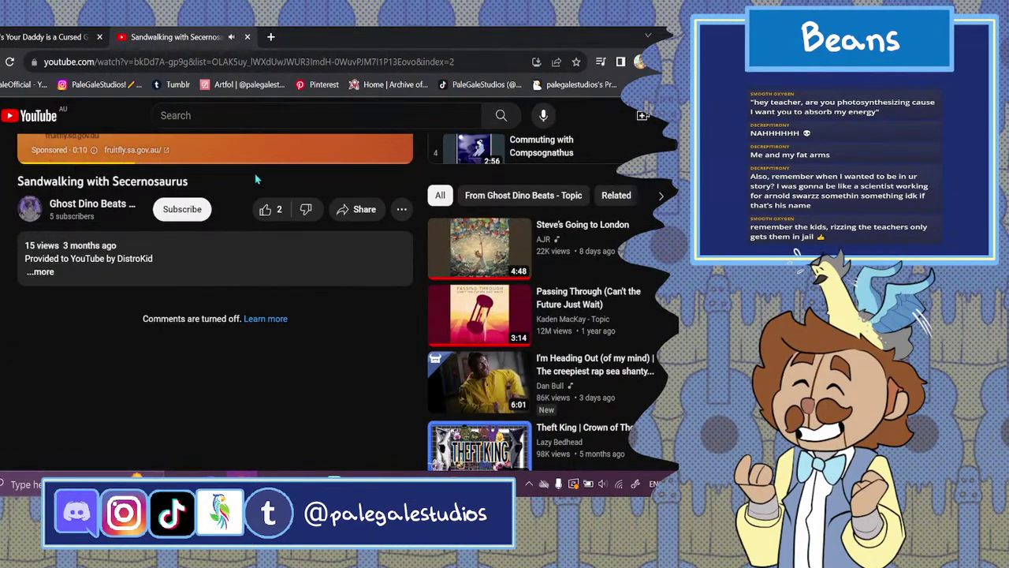
scroll(358, 385, "up", 1)
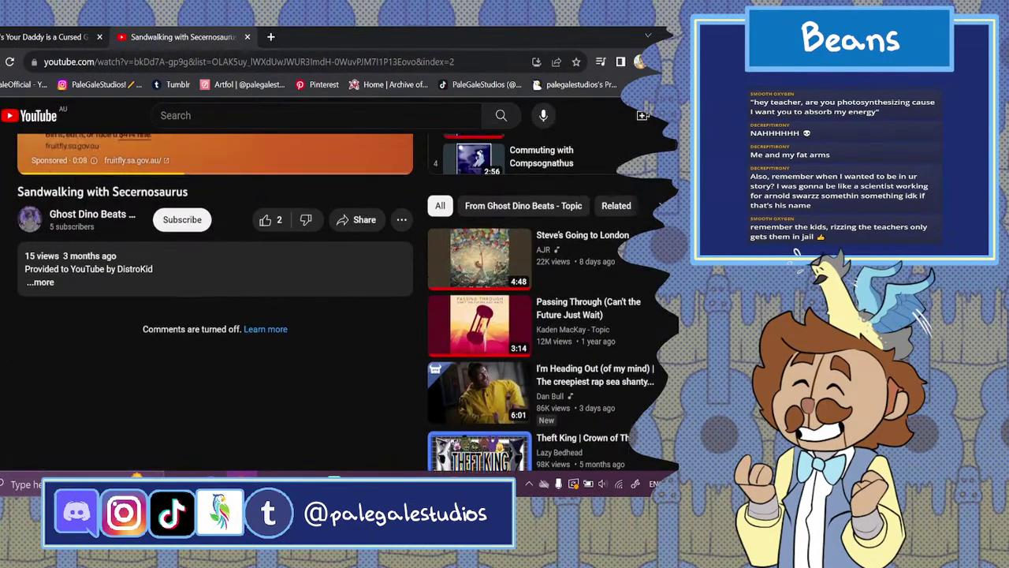
scroll(359, 384, "up", 1)
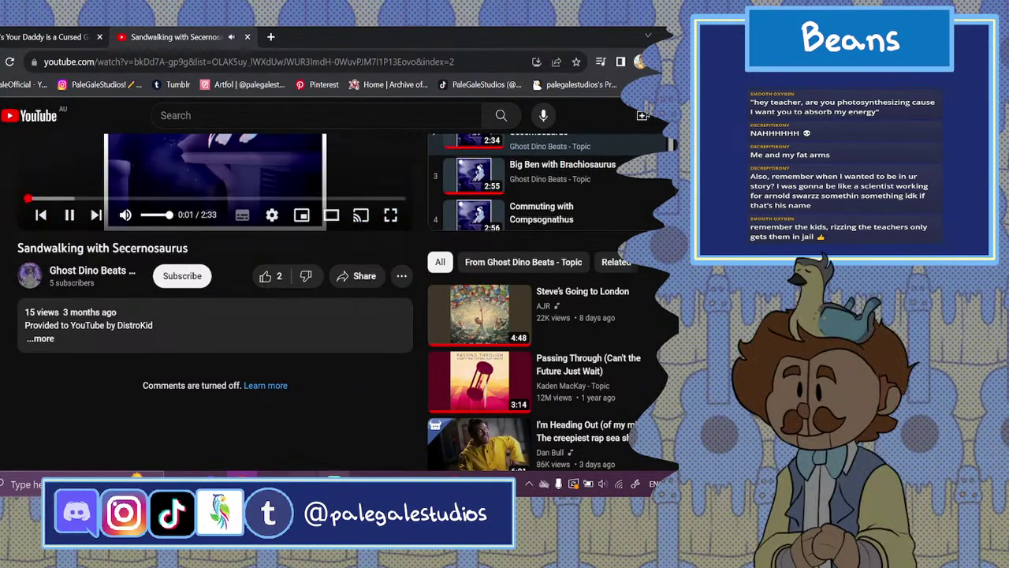
- Return to Krita and rough in the raised hand's fingers and a held card in magenta
left_click(304, 478)
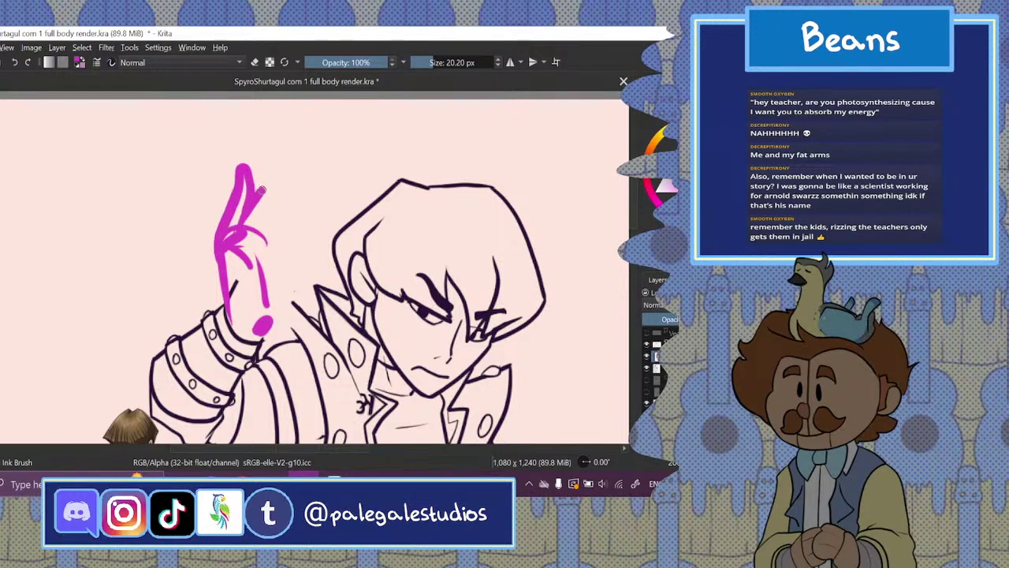
mouse_move(246, 247)
left_mouse_down()
mouse_move(271, 263)
mouse_move(265, 254)
left_mouse_up()
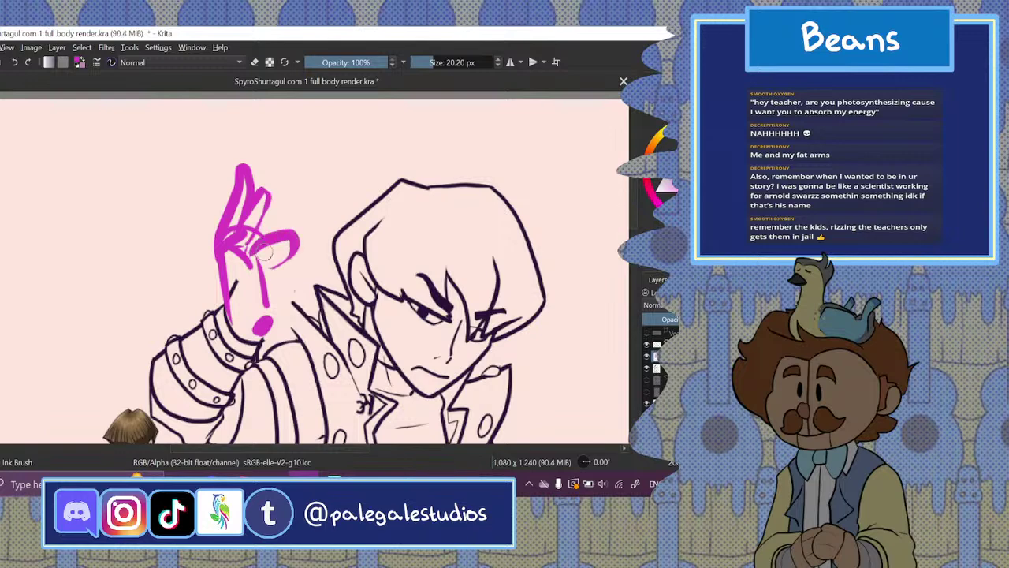
left_click(14, 62)
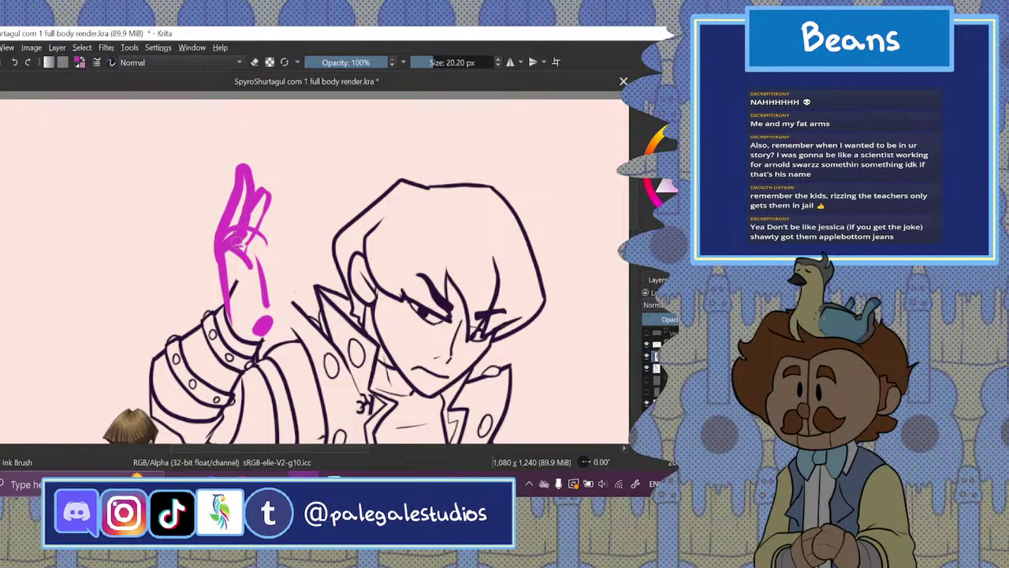
left_click_drag(244, 237, 268, 247)
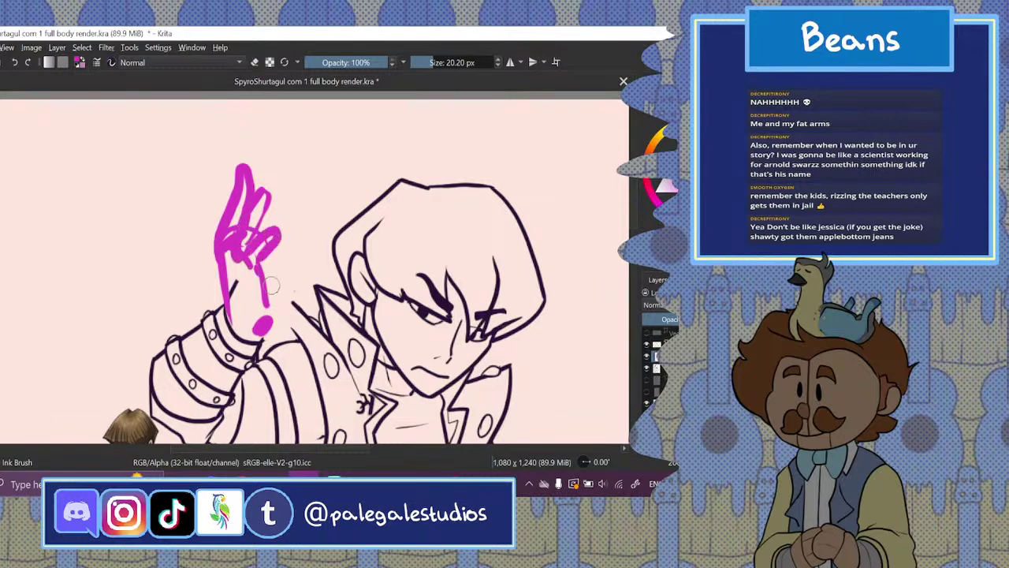
mouse_move(220, 189)
left_mouse_down()
mouse_move(197, 173)
mouse_move(219, 222)
mouse_move(224, 188)
mouse_move(198, 175)
mouse_move(217, 230)
left_mouse_up()
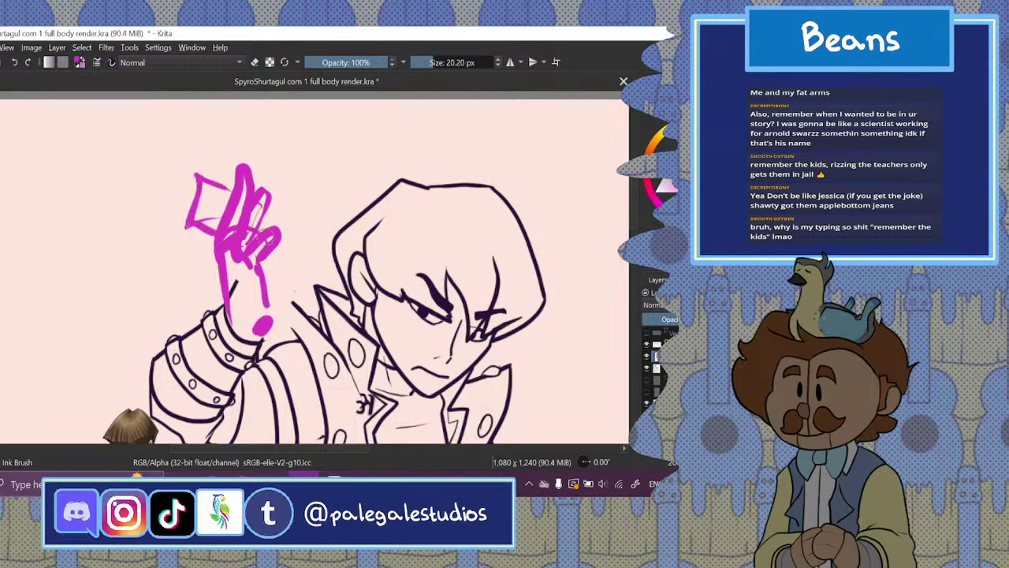
- Transform the magenta hand sketch by shortening it, tilting it slightly counterclockwise and widening it a little above the cuff
key("ctrl+t")
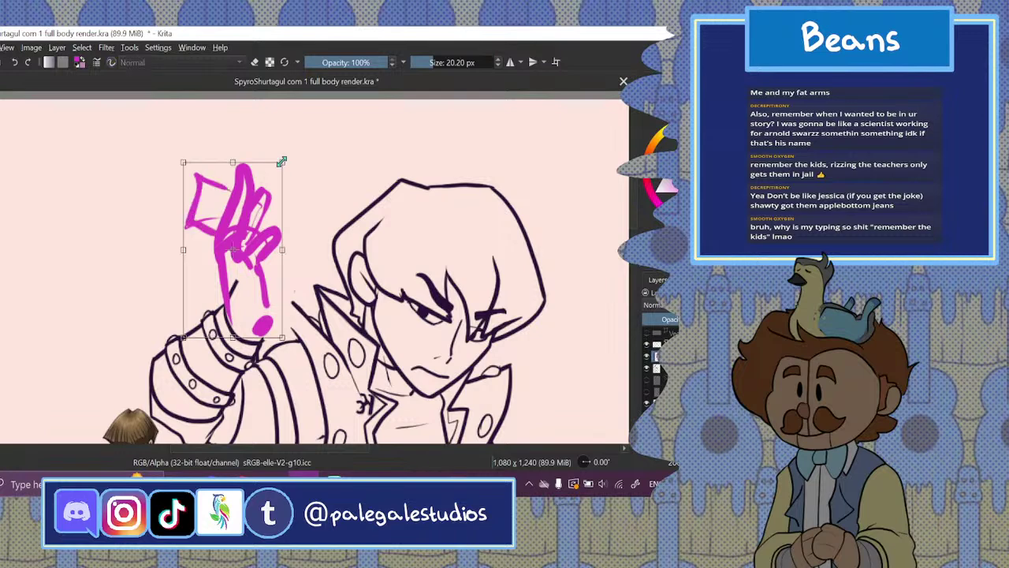
mouse_move(280, 162)
left_mouse_down()
mouse_move(263, 217)
mouse_move(280, 183)
left_mouse_up()
left_click_drag(259, 220, 254, 217)
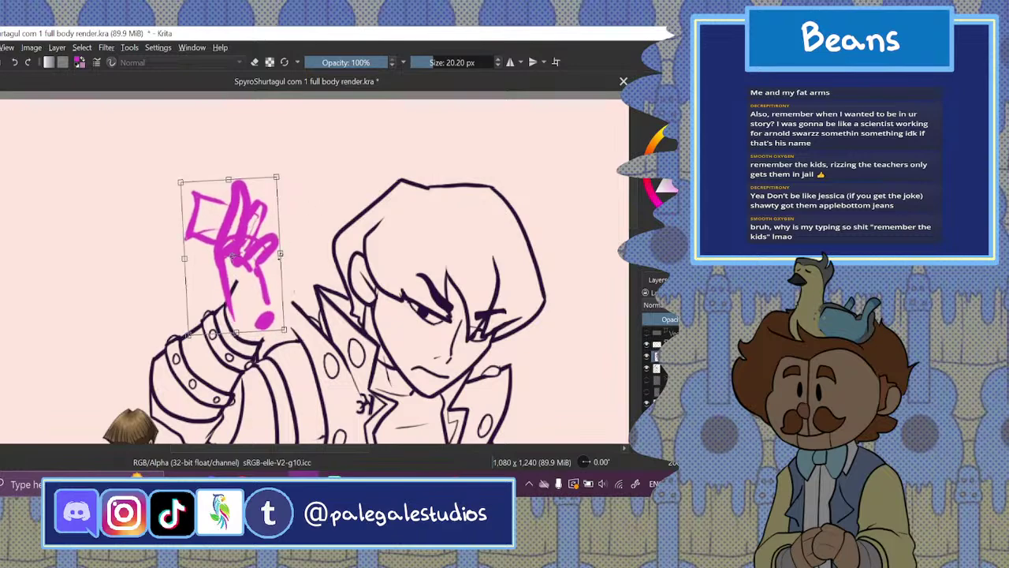
left_click_drag(280, 255, 284, 251)
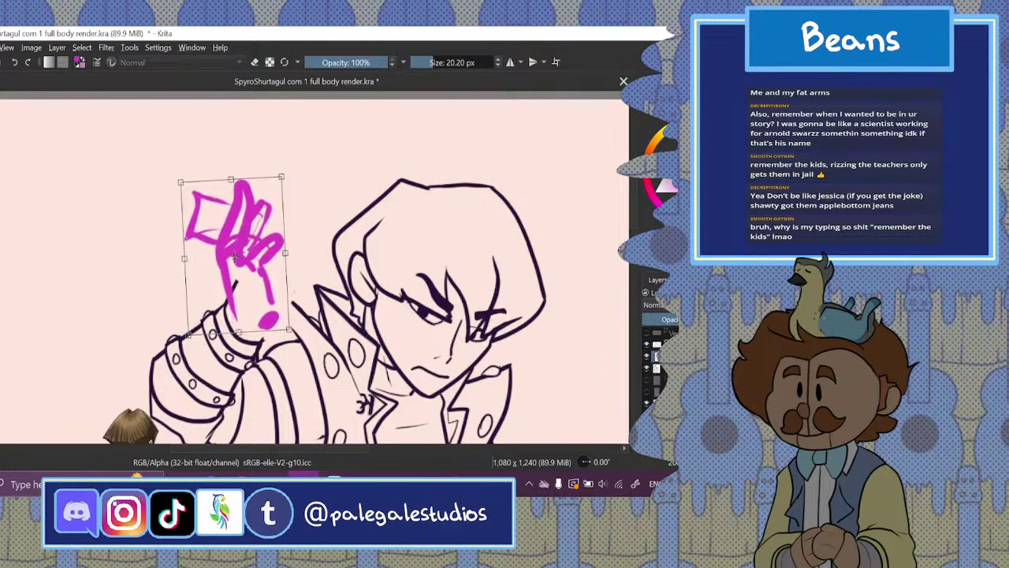
- Fine-tune the hand sketch's position above the raised cuff in view of the whole figure and apply the transform
key("ctrl+minus")
key("ctrl+minus")
key("ctrl+minus")
key("ctrl+minus")
key("ctrl+minus")
key("ctrl+plus")
key("ctrl+plus")
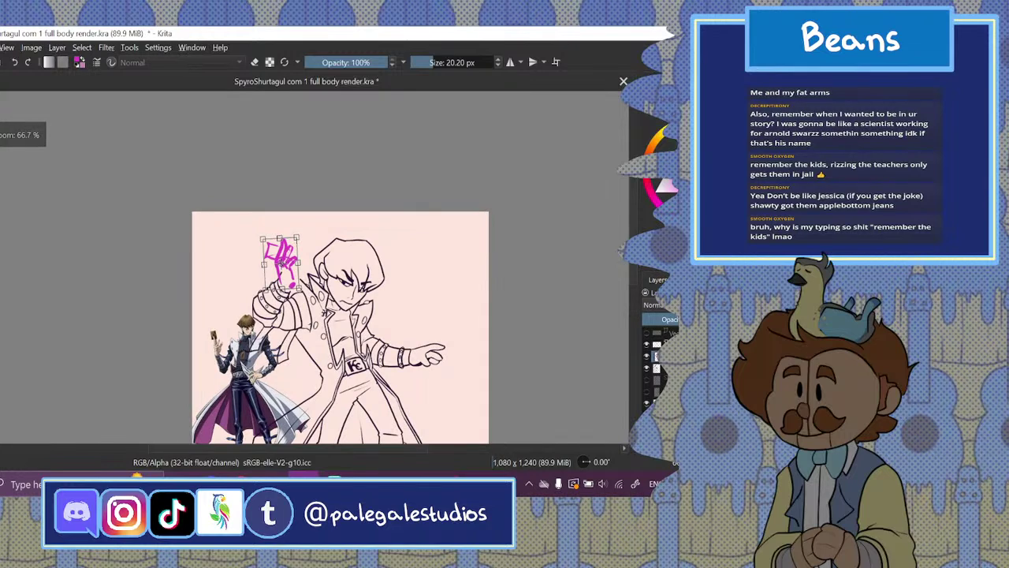
left_click_drag(633, 246, 633, 280)
left_click_drag(283, 194, 281, 198)
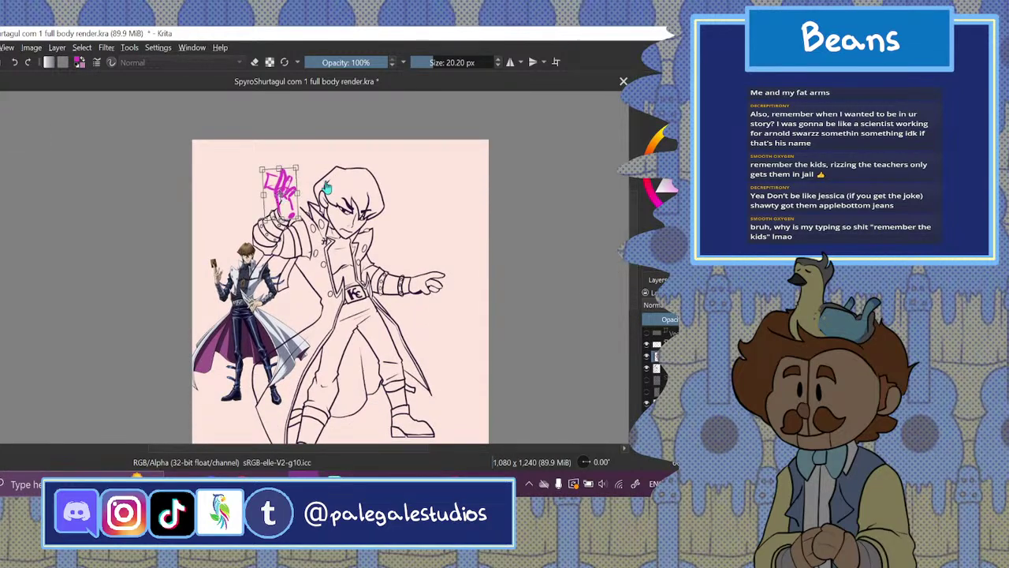
key("Return")
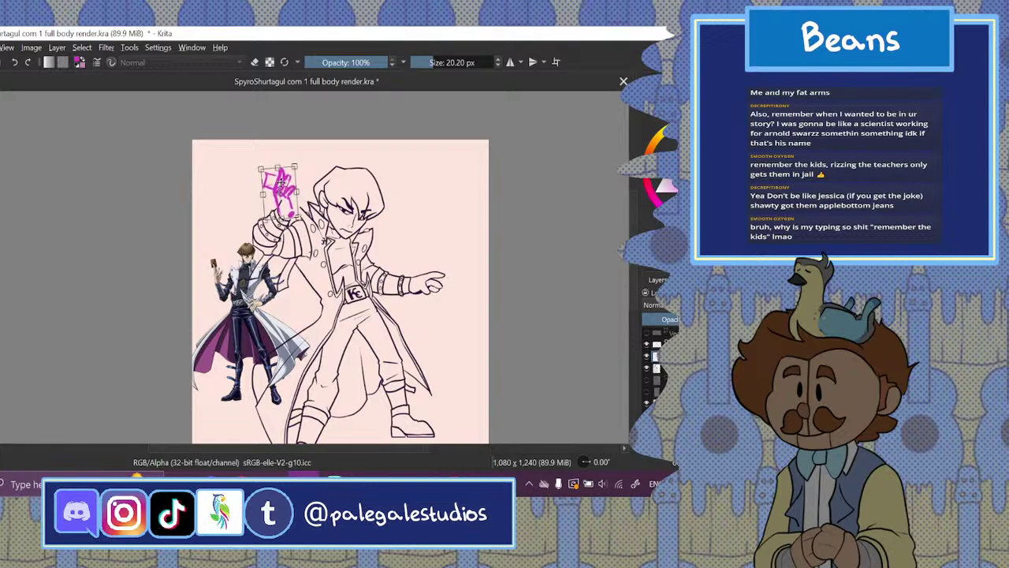
left_click_drag(285, 186, 286, 186)
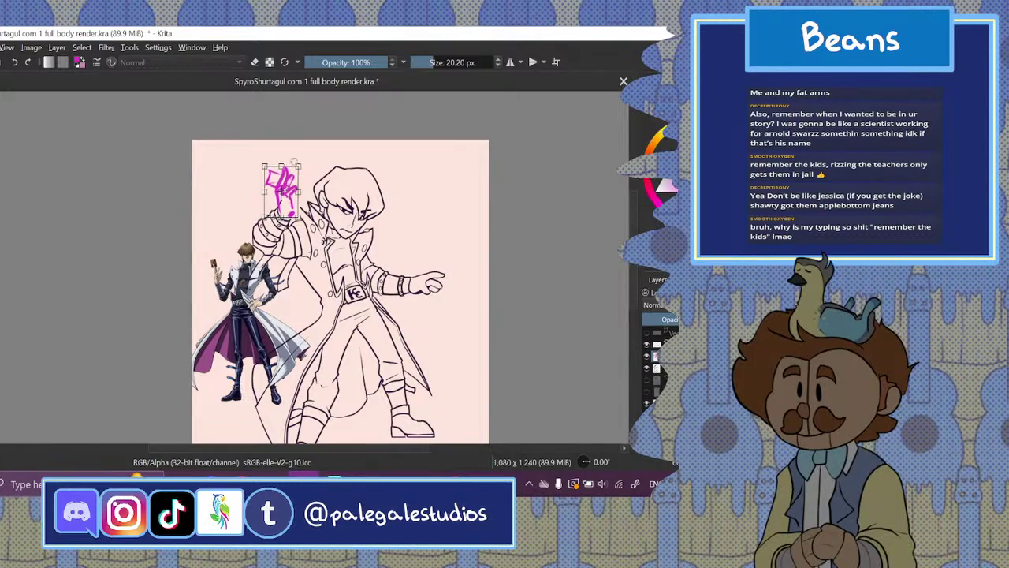
- Fade the magenta hand sketch and place its layer beneath the line art layer
left_click(82, 48)
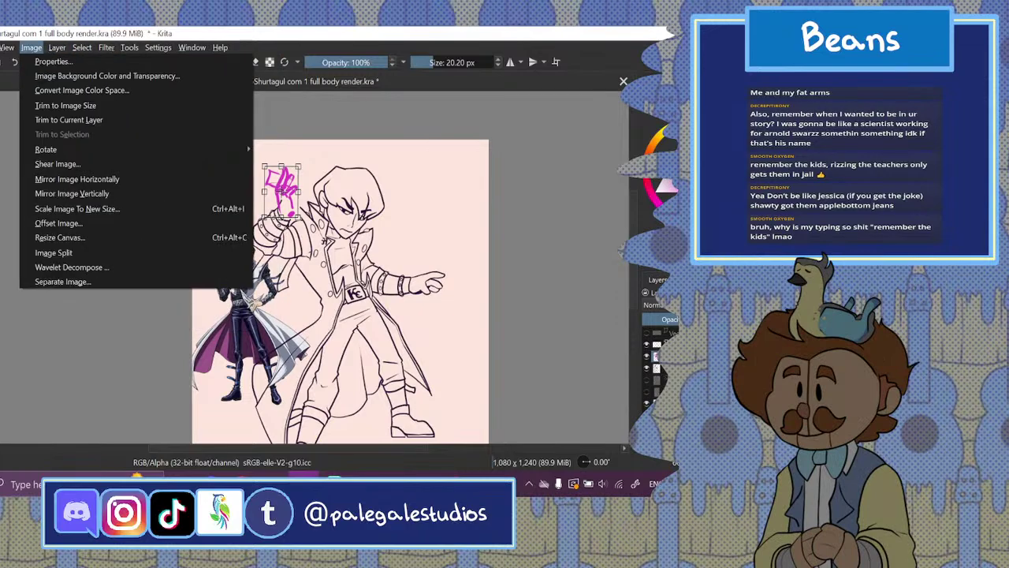
left_click(32, 47)
key("b")
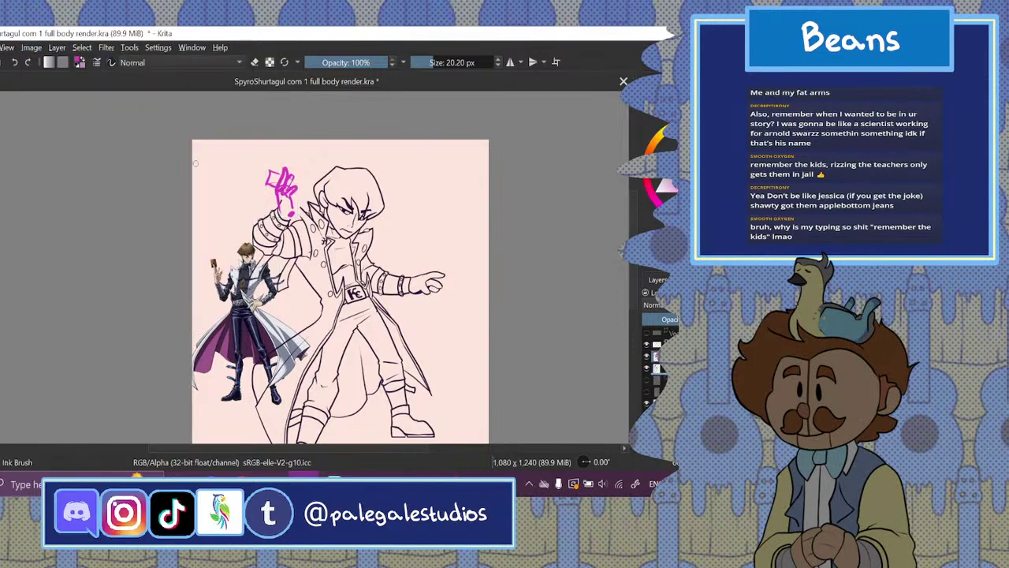
key("Page_Down")
key("ctrl+z")
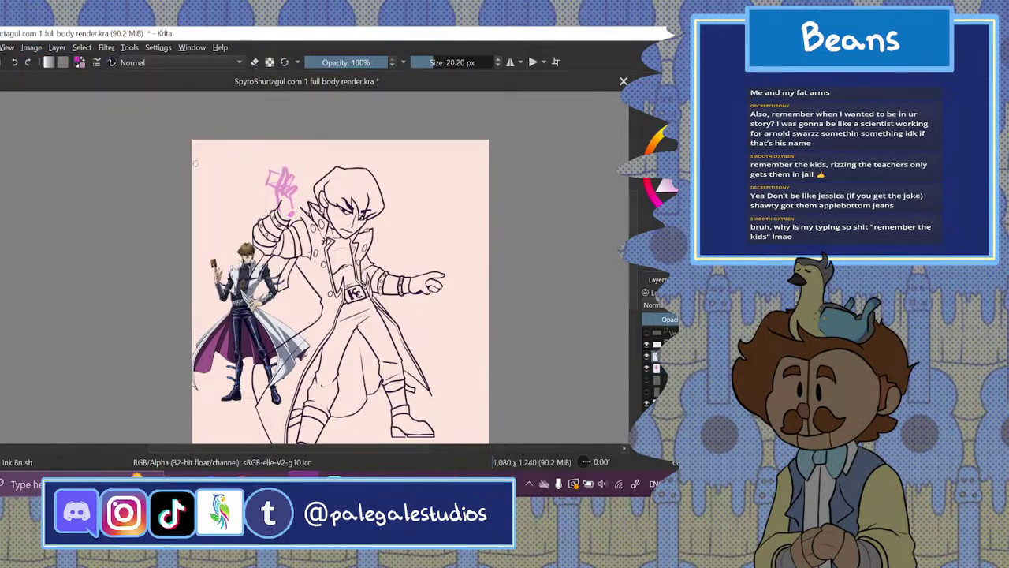
- Set up a new layer above the line art and a dark Ink Brush sized 6.67 px
left_click(424, 63)
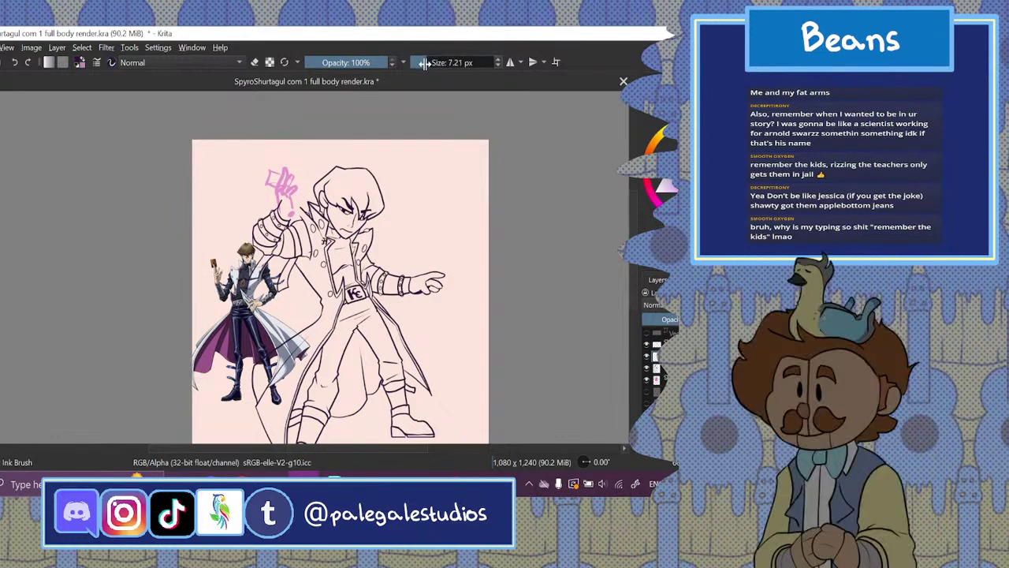
left_click_drag(424, 63, 423, 63)
left_click(654, 282)
left_click_drag(426, 449, 403, 450)
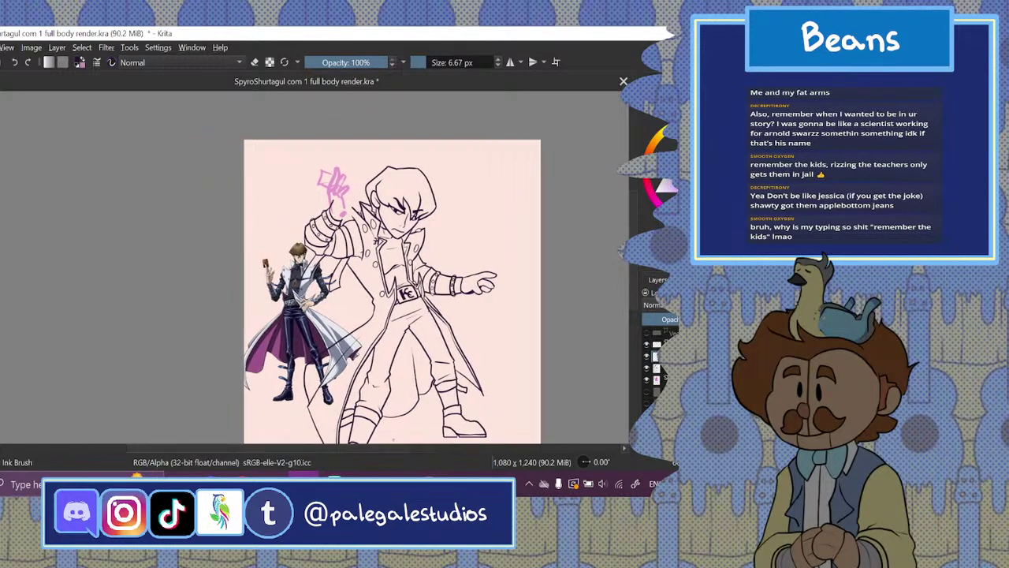
left_click(646, 380)
left_click(646, 380)
- Ink the fingers and palm of the raised hand over the faded sketch, down to the cuff
scroll(303, 236, "up", 2)
left_click_drag(624, 248, 624, 225)
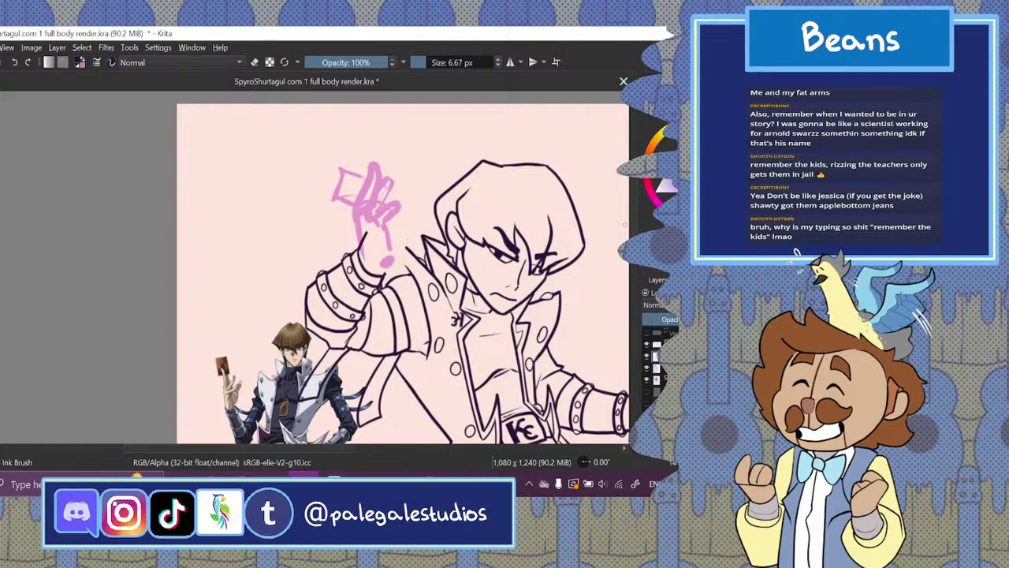
left_click(254, 63)
key("e")
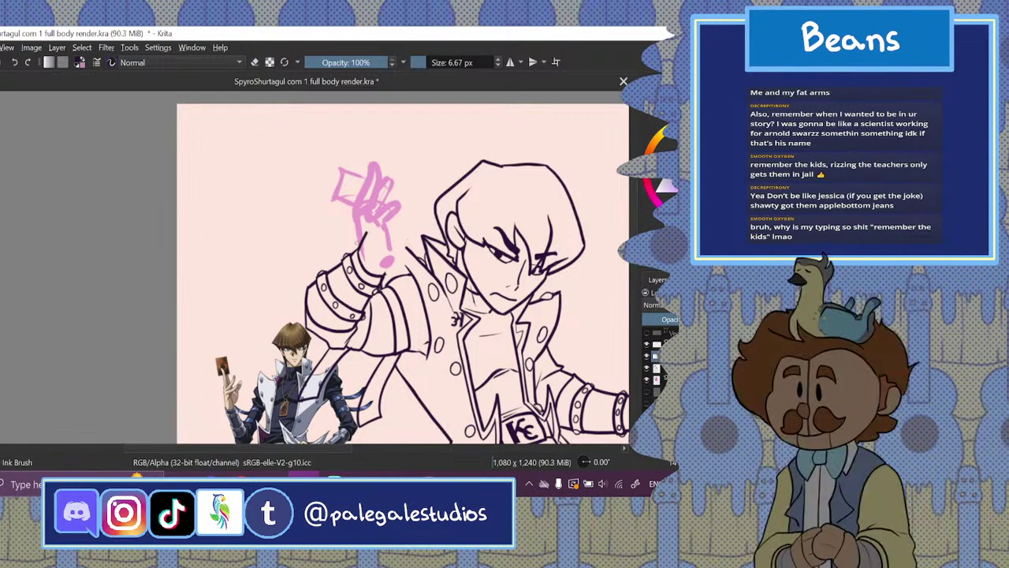
mouse_move(359, 251)
left_mouse_down()
mouse_move(353, 211)
mouse_move(371, 170)
mouse_move(379, 181)
mouse_move(368, 206)
left_mouse_up()
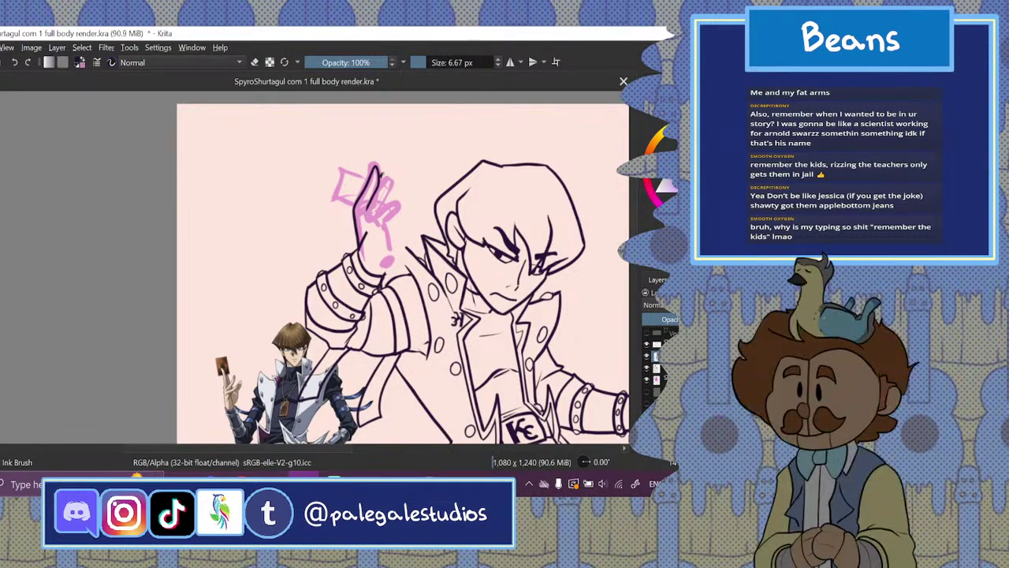
mouse_move(385, 178)
left_mouse_down()
mouse_move(381, 202)
mouse_move(399, 212)
mouse_move(380, 274)
left_mouse_up()
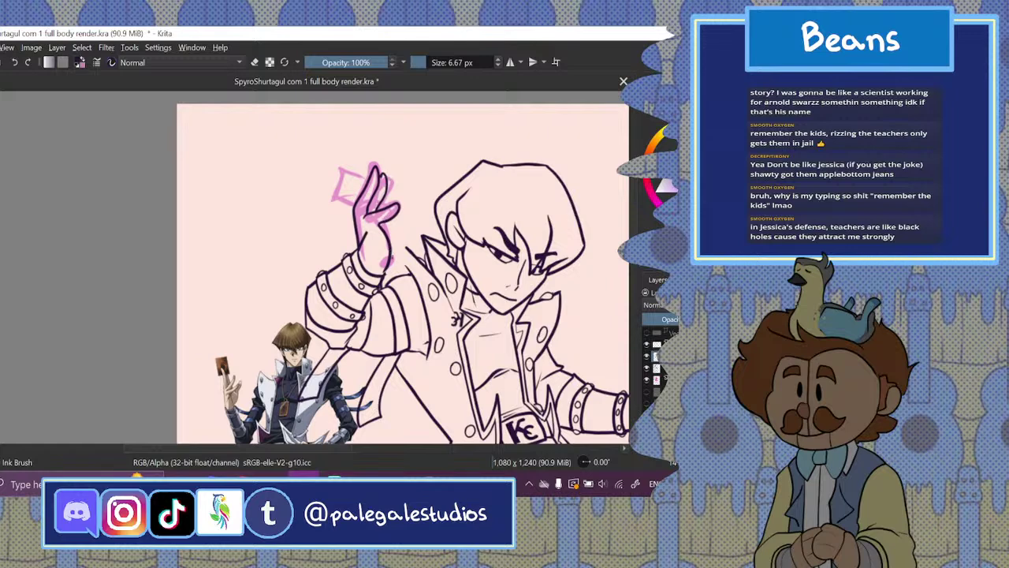
- Ink the thumb along the side of the raised palm, undoing and redrawing its outline
left_click_drag(392, 256, 401, 229)
left_click(17, 63)
mouse_move(382, 225)
left_mouse_down()
mouse_move(388, 264)
mouse_move(406, 232)
mouse_move(391, 234)
left_mouse_up()
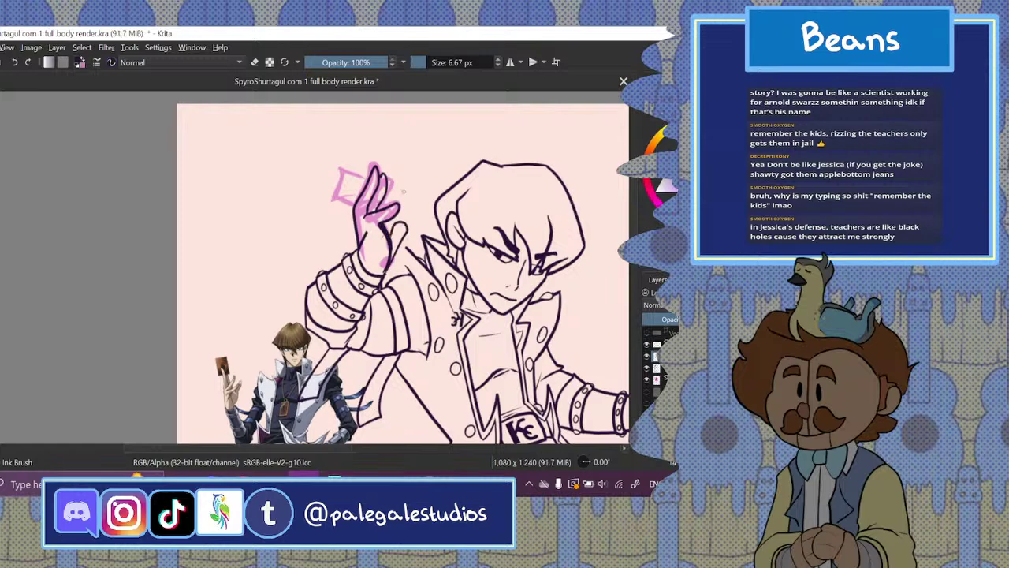
left_click(14, 62)
left_click_drag(391, 251, 406, 211)
- Hide the magenta sketch layer while keeping the body line art shown
left_click(647, 369)
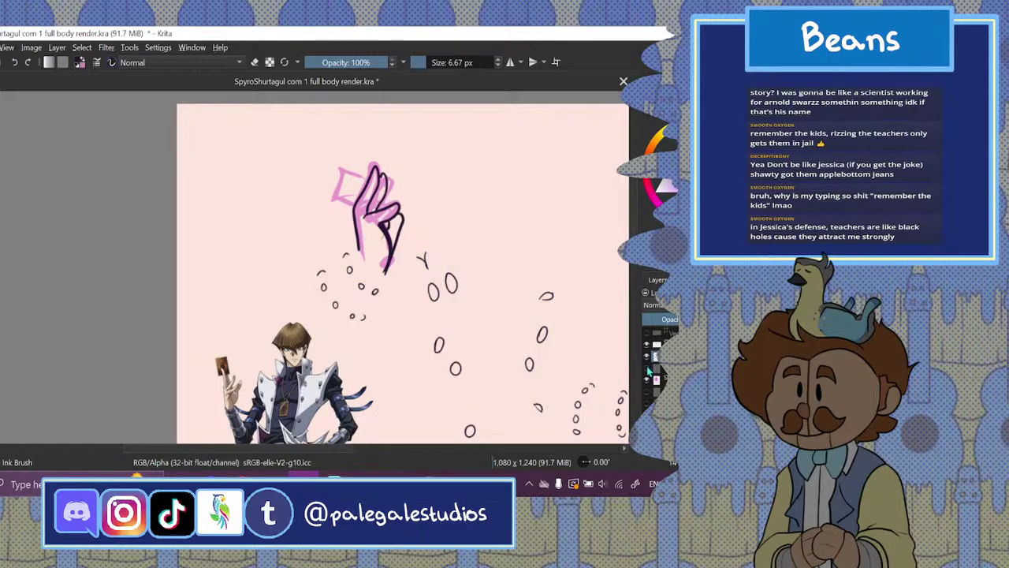
left_click(647, 369)
left_click(648, 383)
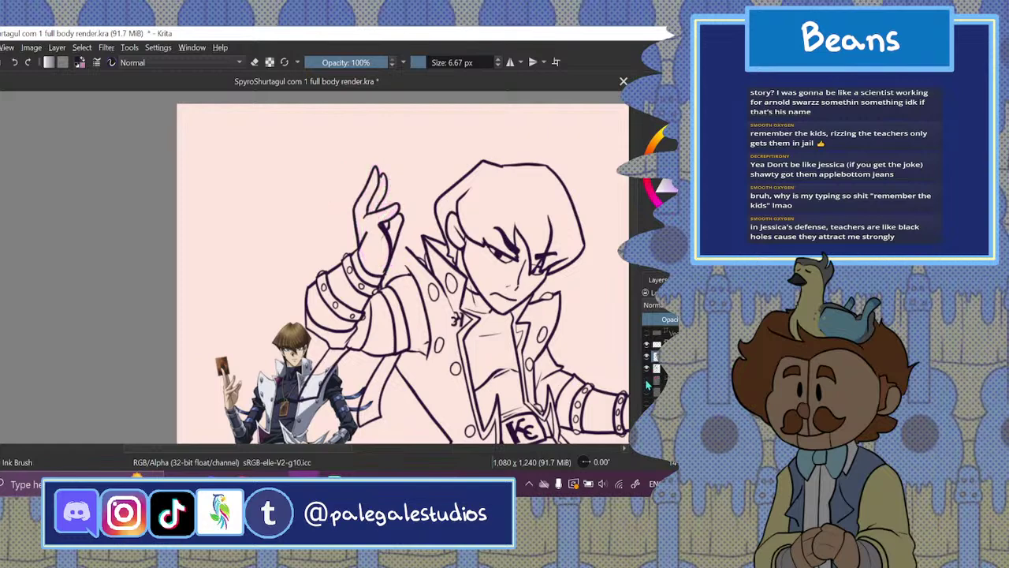
- Erase the overlapping thumb lines on the hand layer and the stray cuff line crossing the palm on the line art layer
left_click(254, 63)
left_click_drag(378, 227, 383, 273)
left_click(656, 368)
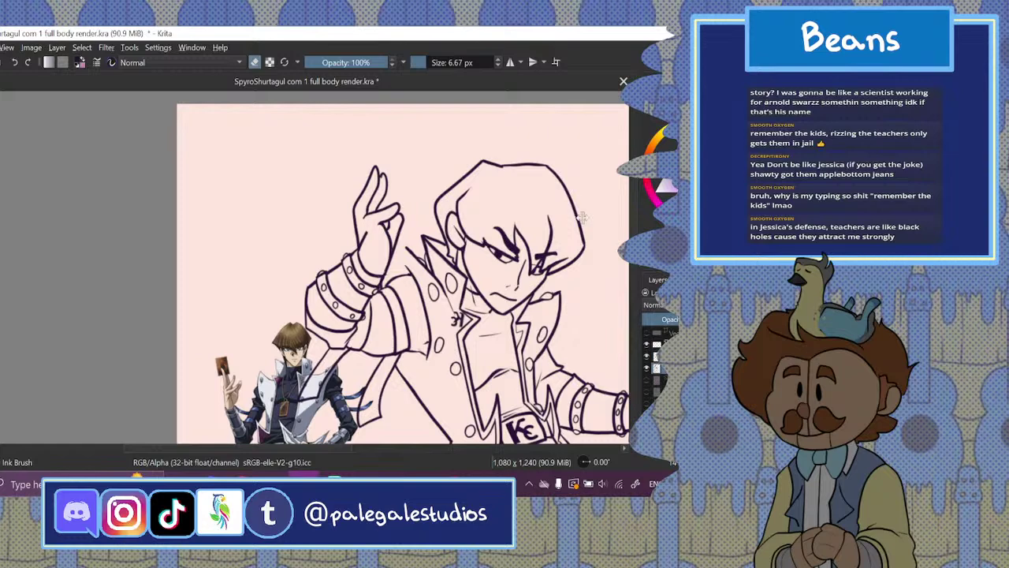
left_click_drag(363, 232, 359, 249)
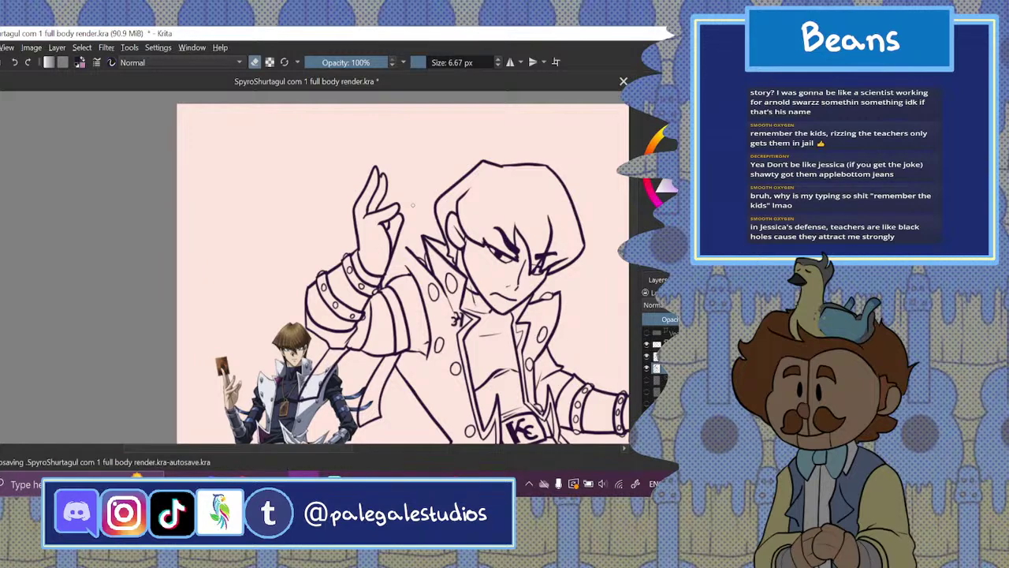
- Check the hand layer by toggling its visibility and add a new layer above it
left_click(660, 356)
left_click(647, 356)
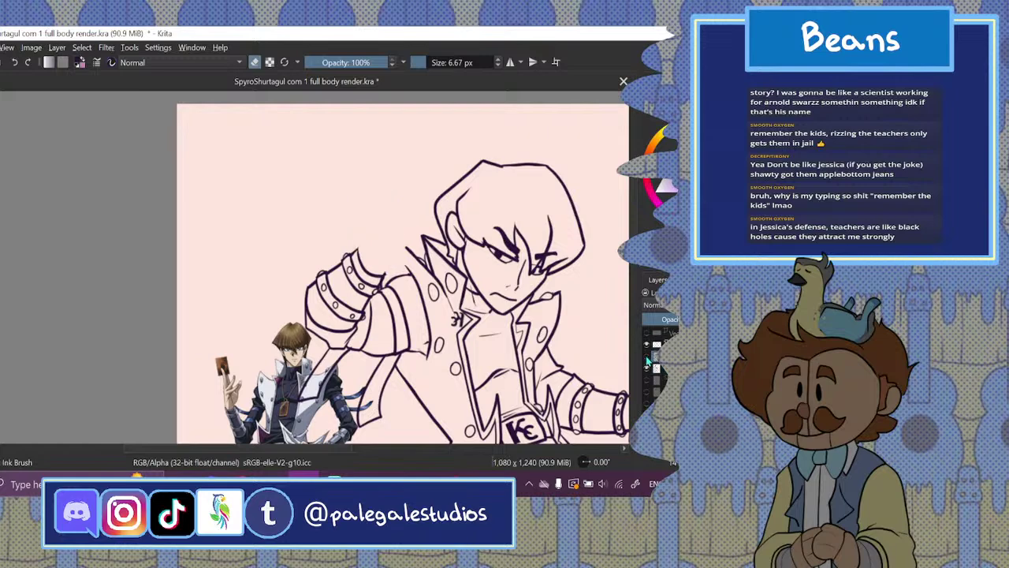
left_click(646, 356)
left_click(652, 457)
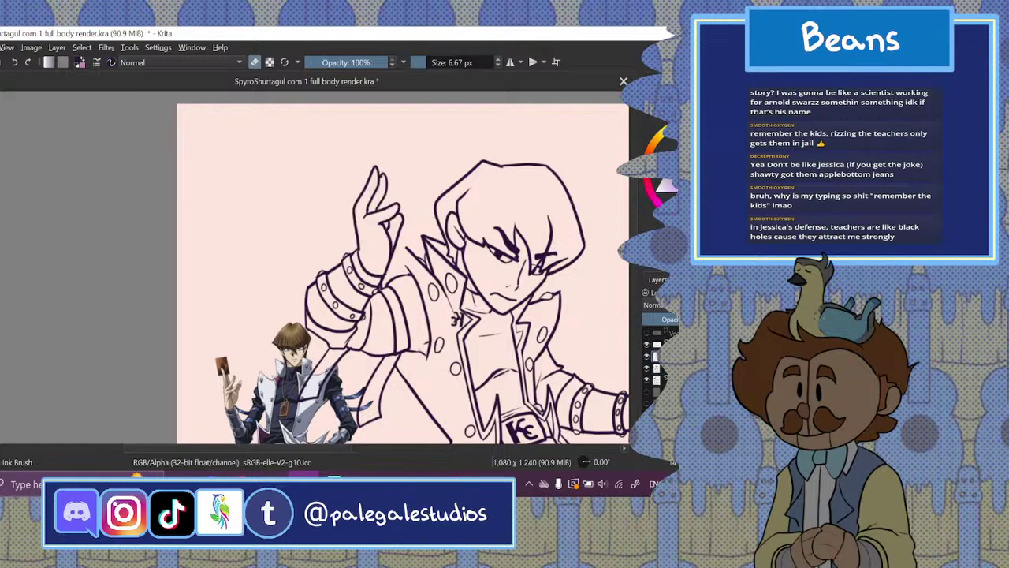
- Draw a tilted rectangular card across the raised fingers with a 3.67 px brush and adjust it with the Transform tool
left_click(498, 66)
left_click(498, 66)
left_click(498, 66)
left_click_drag(273, 179, 378, 194)
key("ctrl+t")
key("Return")
key("b")
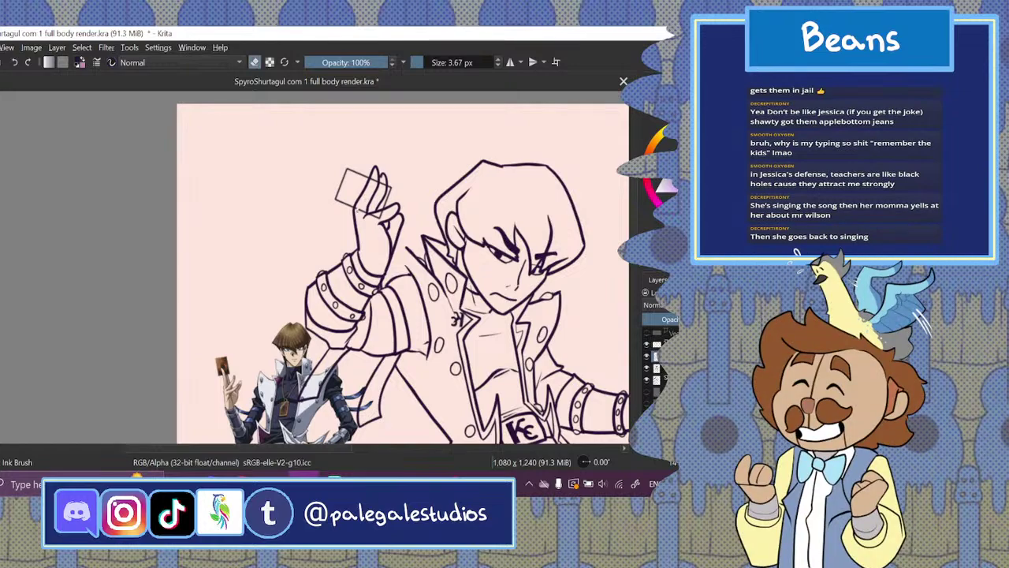
- Set the eraser size to 6.67 px and clean up the lines where the card and fingers overlap
left_click(498, 59)
left_click(498, 59)
left_click(498, 59)
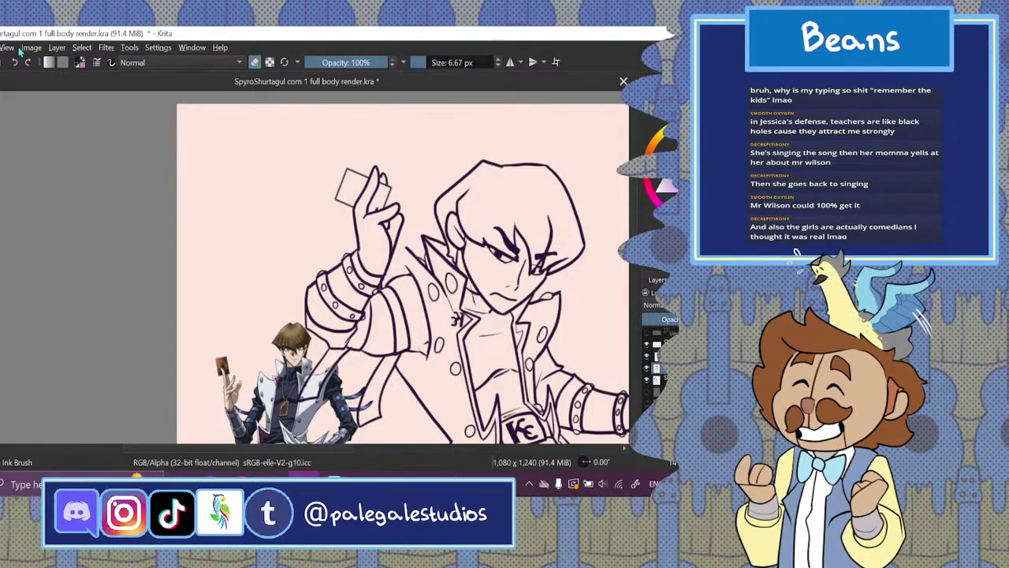
left_click_drag(376, 208, 380, 208)
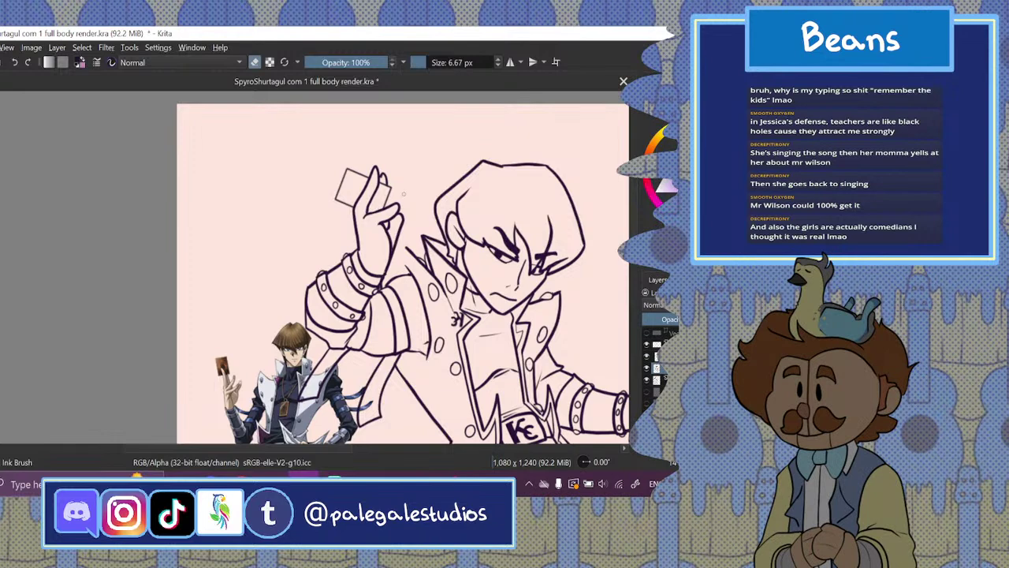
- Undo the last eraser stroke and toggle the line art layer's visibility to check the full figure
key("ctrl+z")
key("ctrl+minus")
key("ctrl+minus")
key("ctrl+minus")
key("ctrl+minus")
key("ctrl+plus")
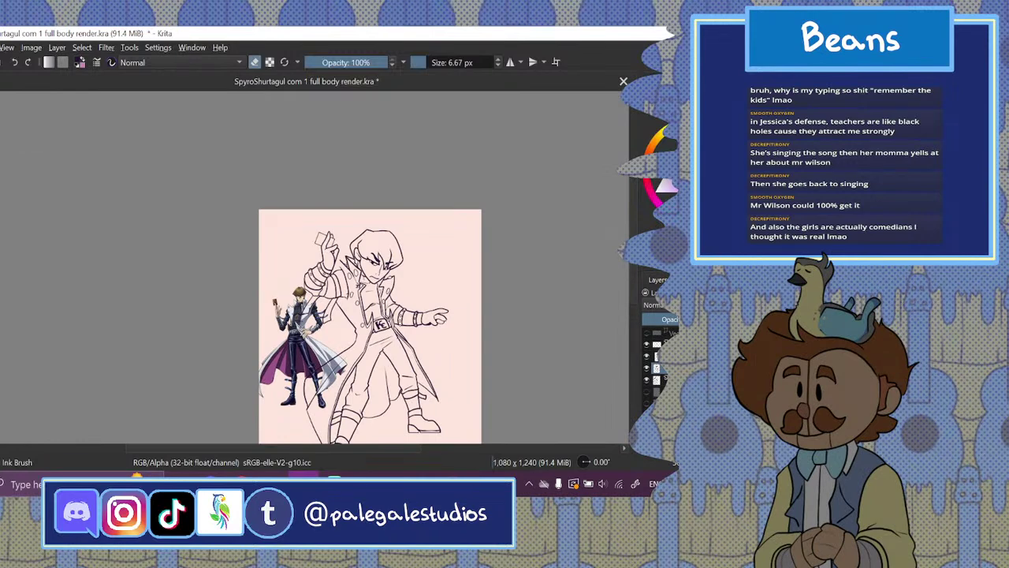
left_click(647, 379)
left_click(647, 379)
- Compare the raised hand and card with the whole figure and the reference character's hand
key("plus")
key("plus")
key("plus")
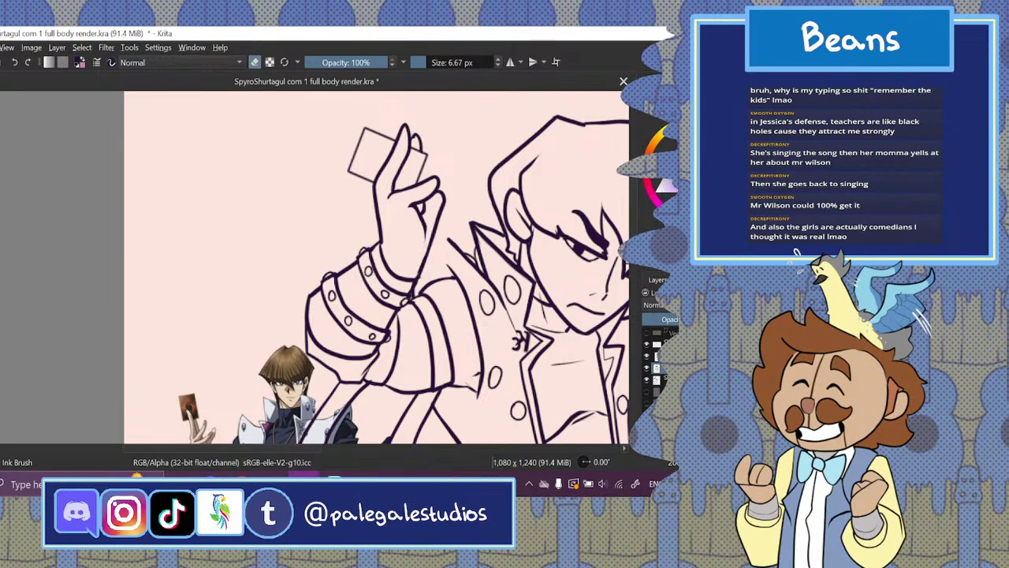
key("minus")
key("minus")
key("minus")
key("minus")
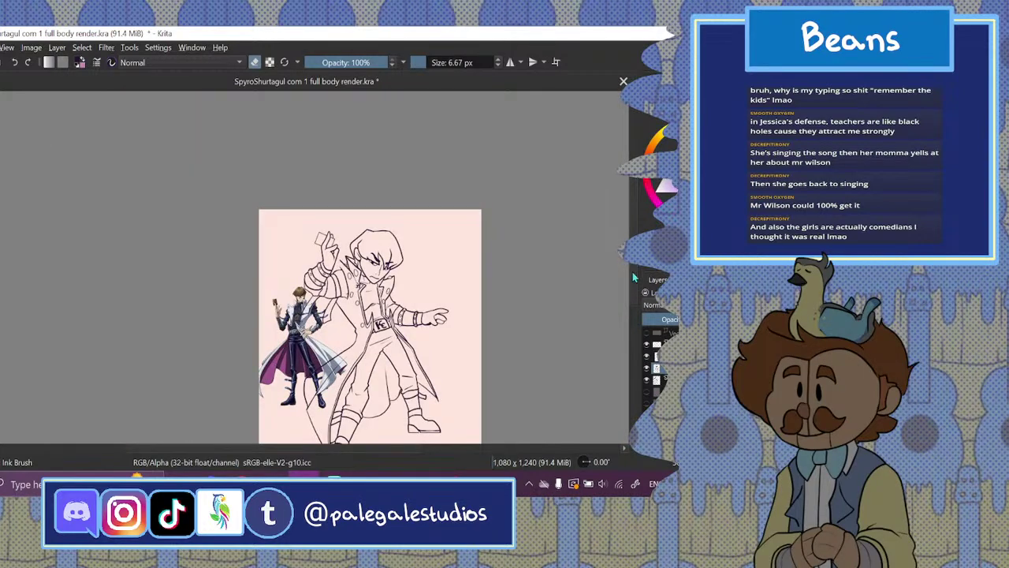
key("plus")
key("plus")
key("plus")
key("plus")
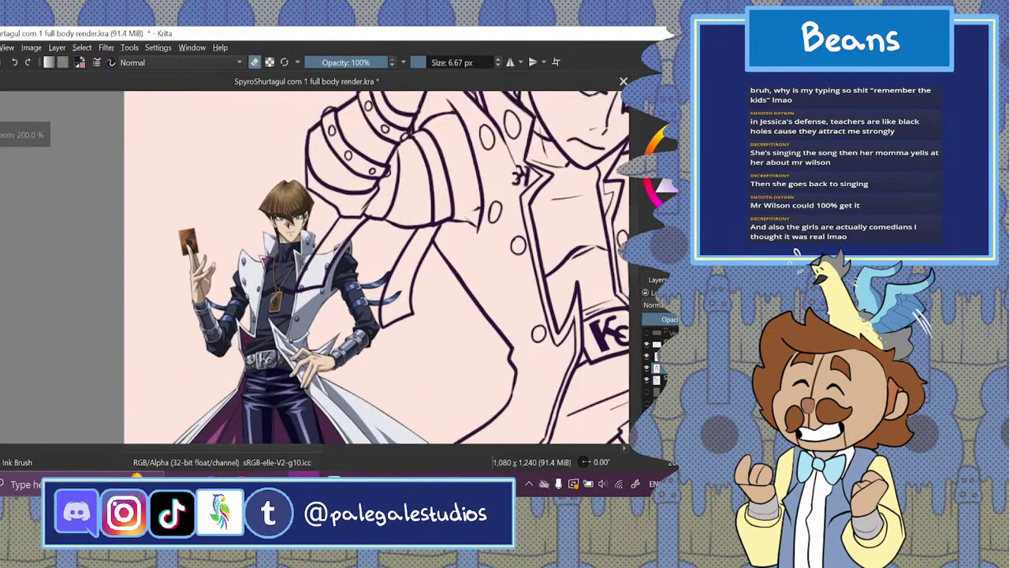
scroll(576, 205, "up", 3)
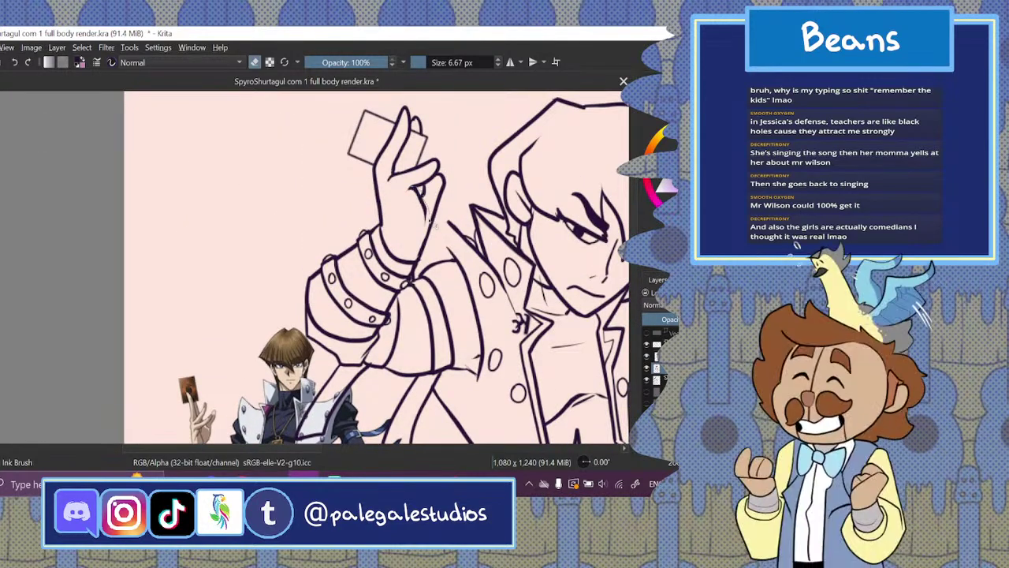
- Select the thumb crease lines inside the palm, shift and tilt them slightly toward the wrist with the Transform tool, and deselect
left_click_drag(432, 224, 409, 176)
key("ctrl+t")
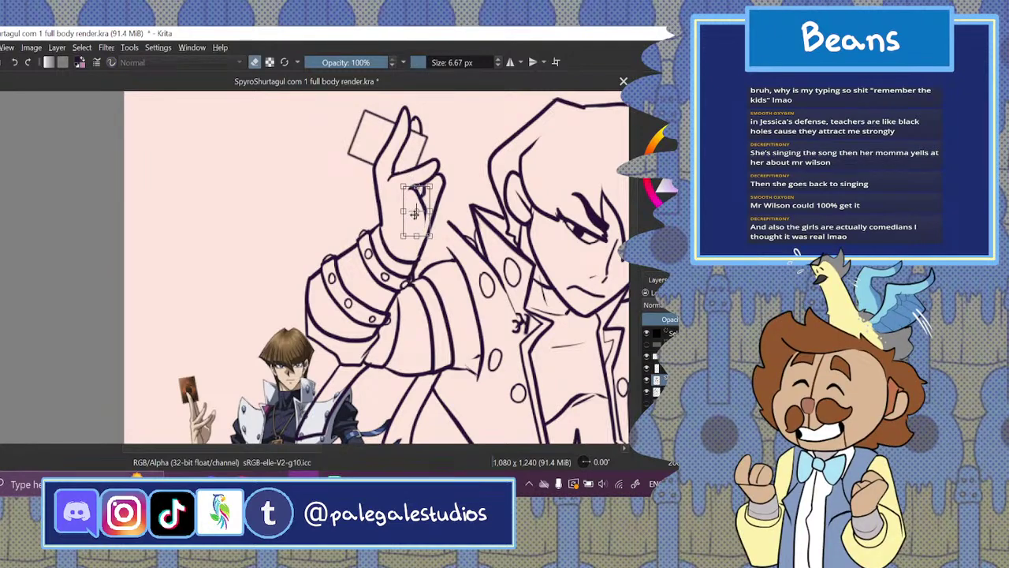
left_click_drag(418, 215, 452, 244)
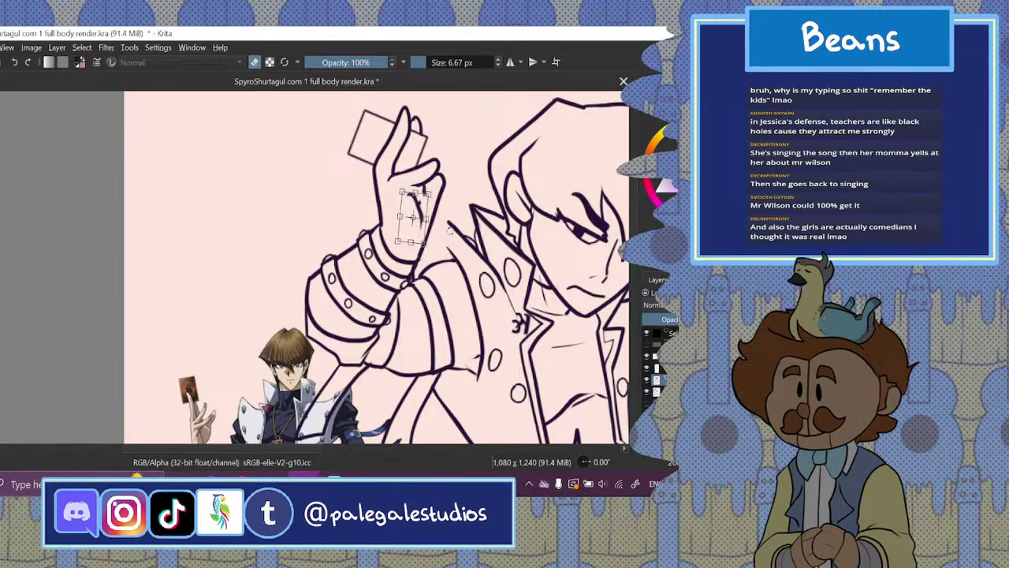
key("Return")
left_click(81, 48)
left_click(88, 78)
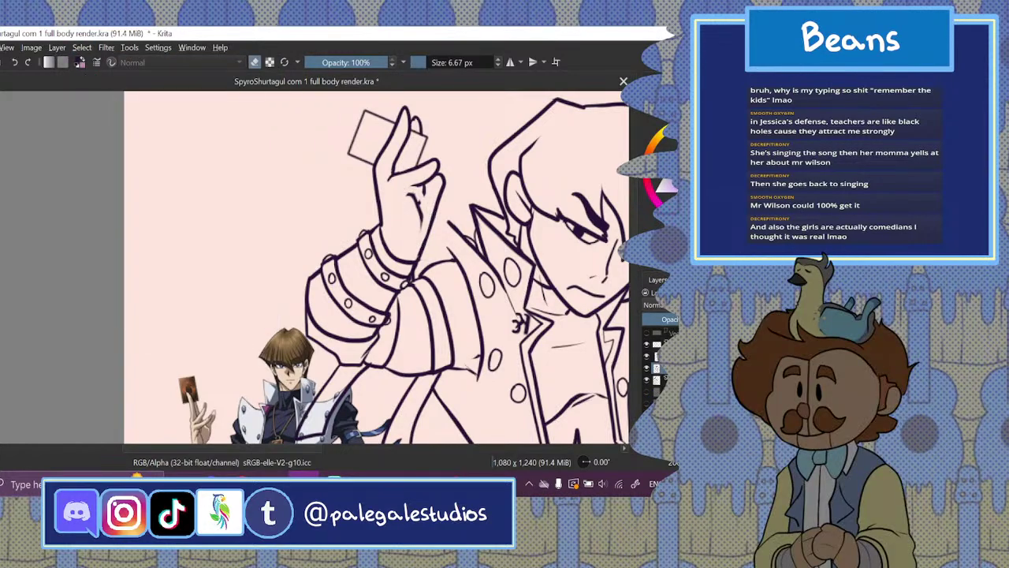
- Draw the line joining the thumb crease to the fingers with the 6.67 px brush and toggle the line art layer to check
key("b")
key("e")
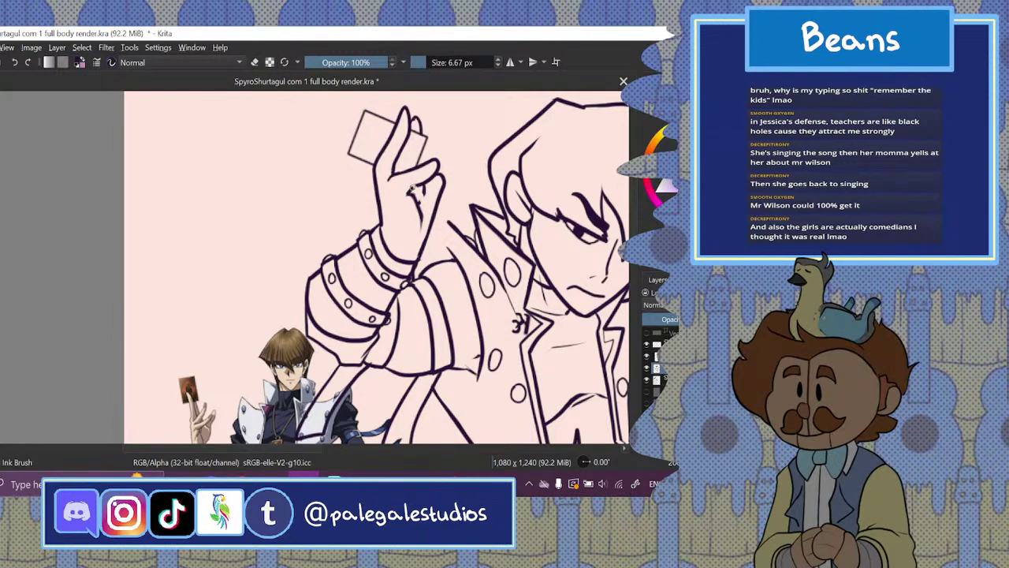
left_click_drag(423, 192, 423, 233)
key("ctrl+minus")
key("ctrl+minus")
left_click(646, 379)
left_click(646, 379)
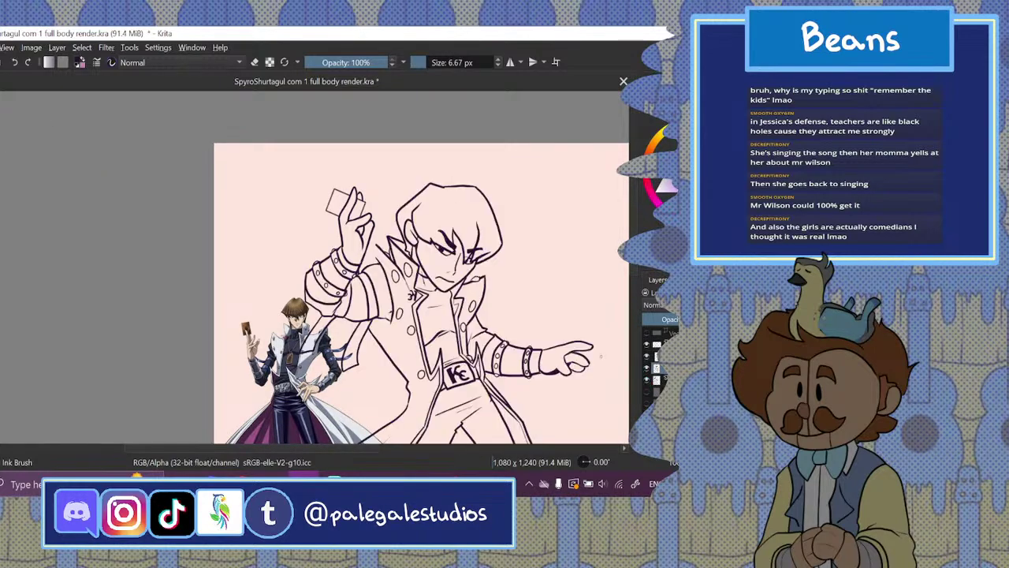
- Clean up the thumb crease lines of the raised hand with the 6.67 px eraser
left_click_drag(377, 449, 397, 449)
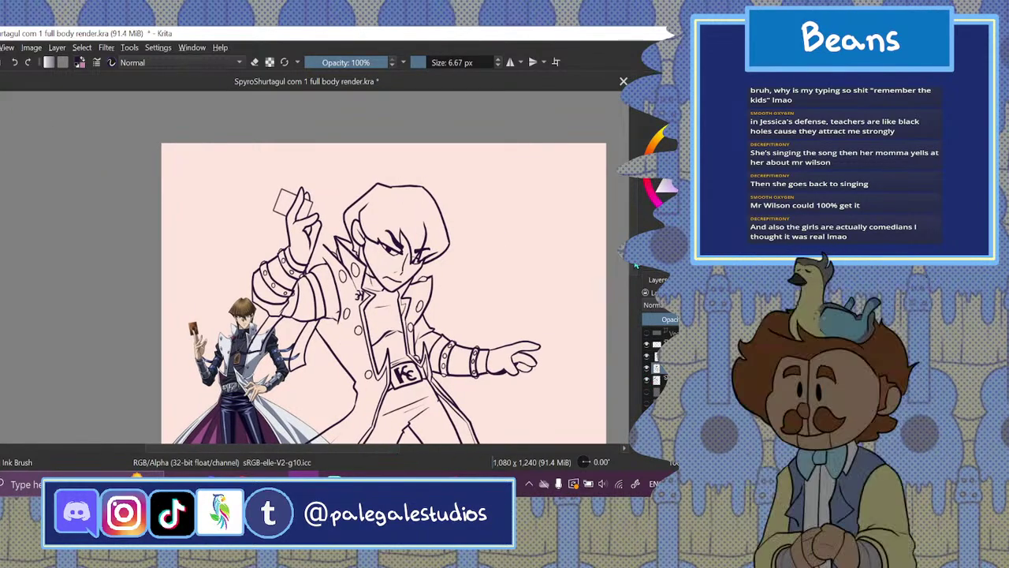
mouse_move(635, 257)
left_mouse_down()
mouse_move(636, 272)
mouse_move(635, 250)
left_mouse_up()
key("ctrl+plus")
key("ctrl+plus")
left_click(254, 63)
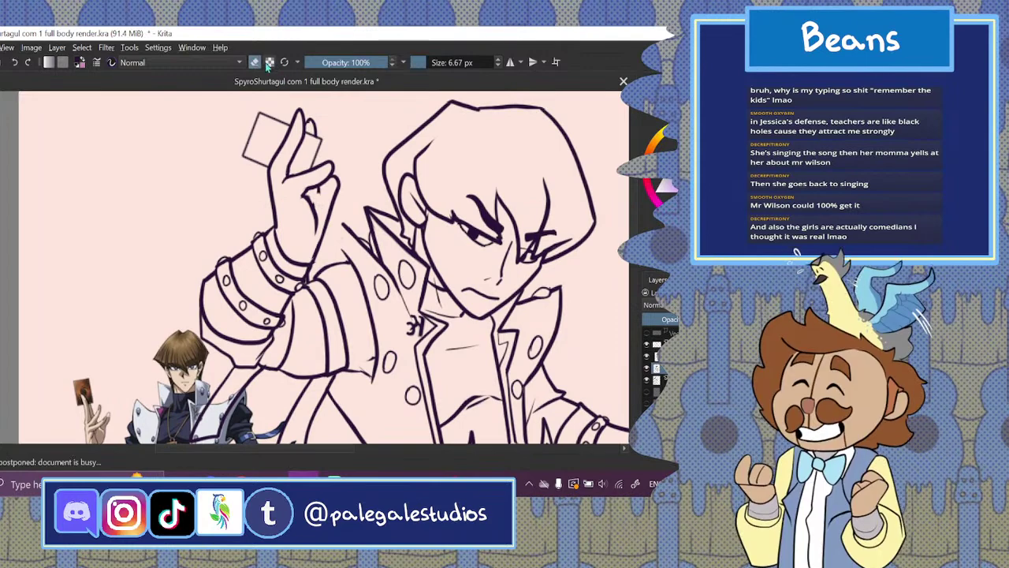
key("e")
left_click(259, 67)
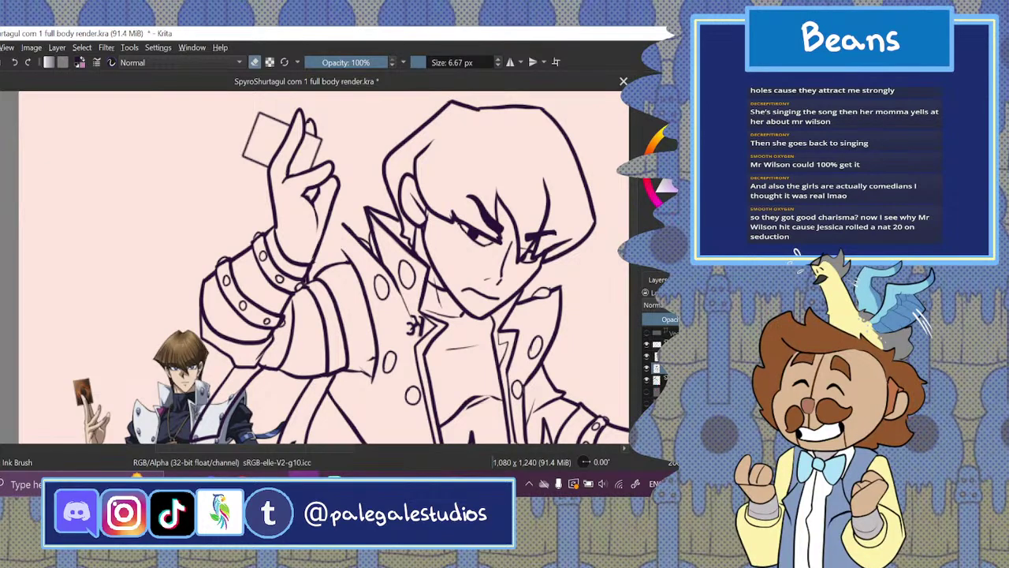
- Hide the reference image layer and toggle the line art layer to check the full-body drawing and its separate parts
key("ctrl+minus")
key("ctrl+minus")
key("ctrl+minus")
key("ctrl+minus")
key("ctrl+minus")
key("ctrl+plus")
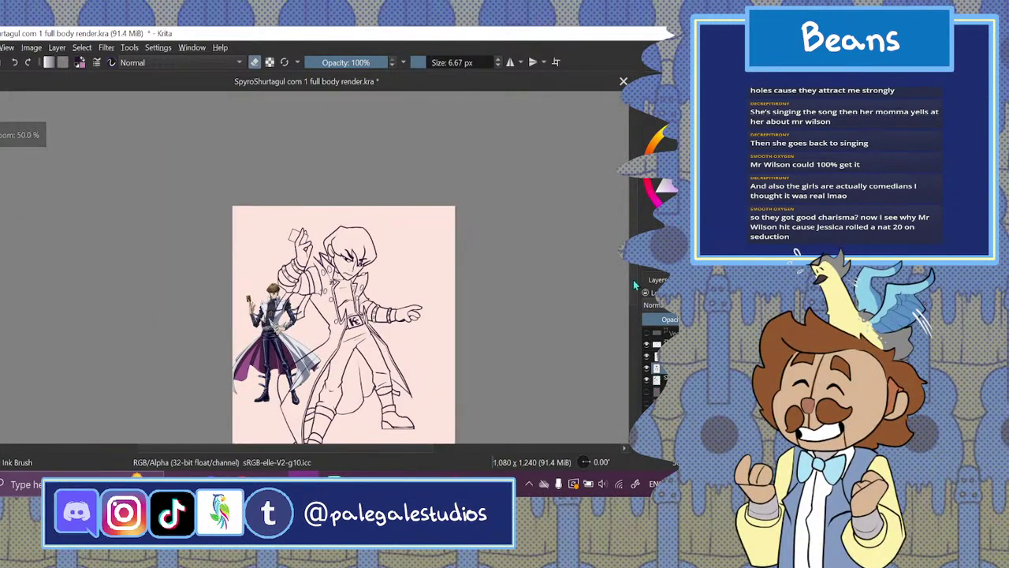
left_click_drag(635, 285, 634, 298)
left_click(646, 412)
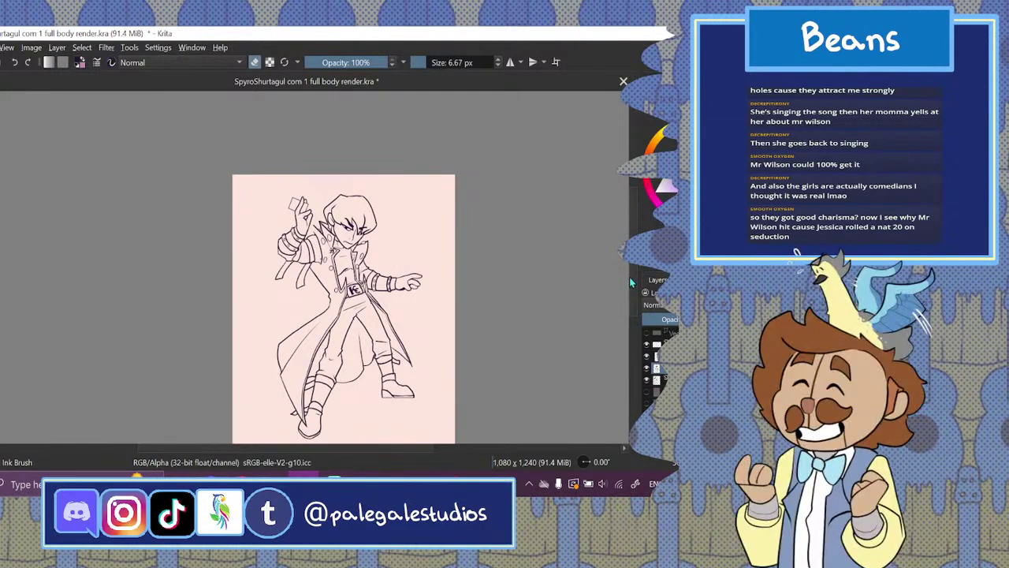
scroll(632, 295, "down", 2)
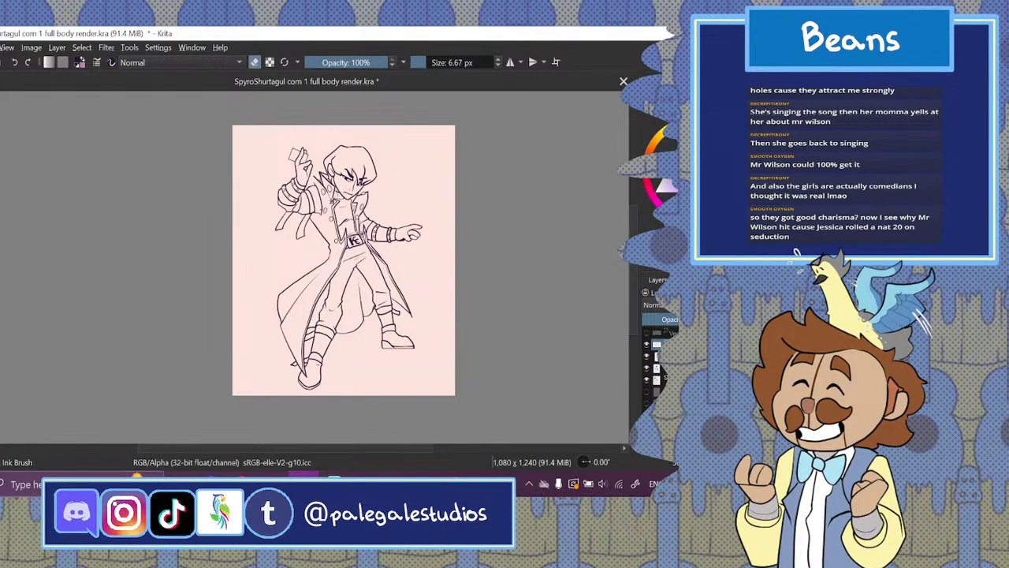
left_click(650, 380)
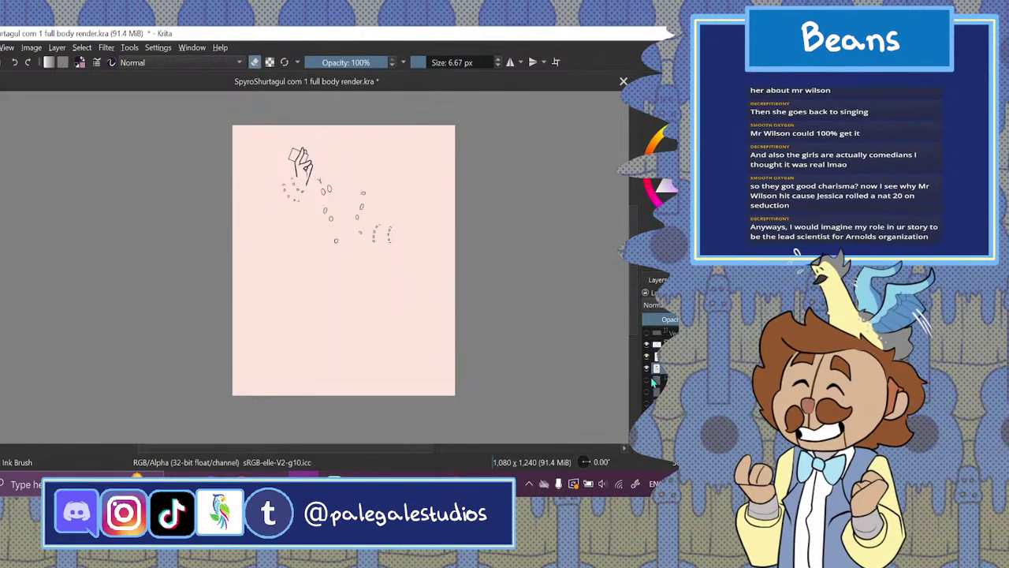
left_click(647, 380)
- Draw the shoulder line between the raised forearm and the collar on the line art layer and trim its rough edges with the eraser
key("ctrl+plus")
key("ctrl+plus")
key("ctrl+plus")
key("ctrl+plus")
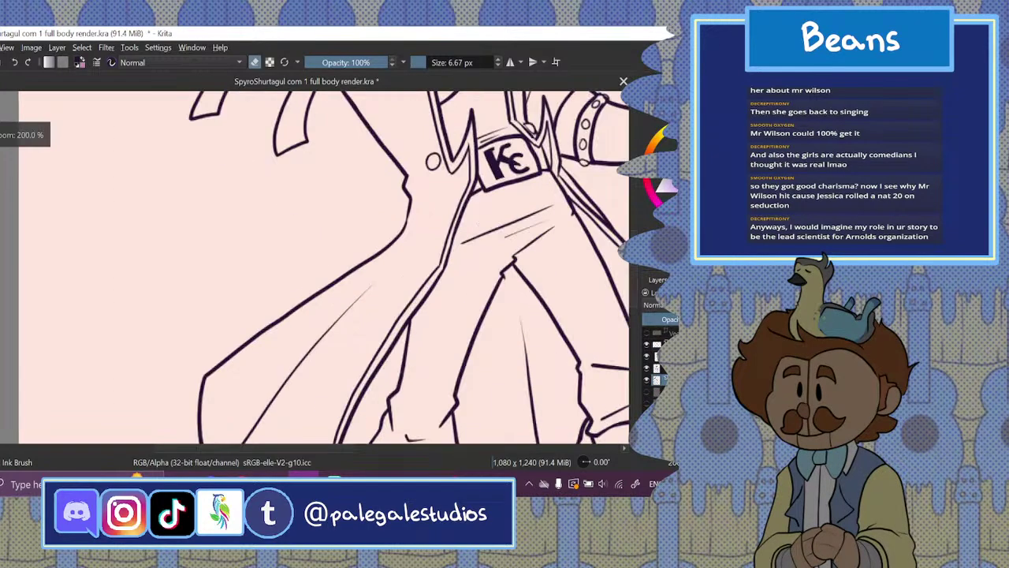
scroll(324, 155, "up", 5)
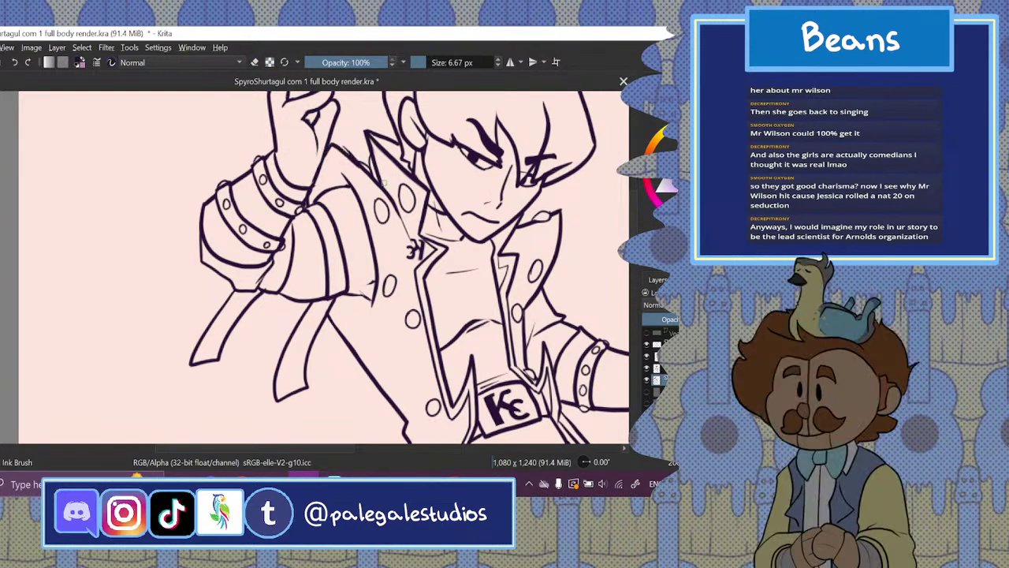
left_click(254, 63)
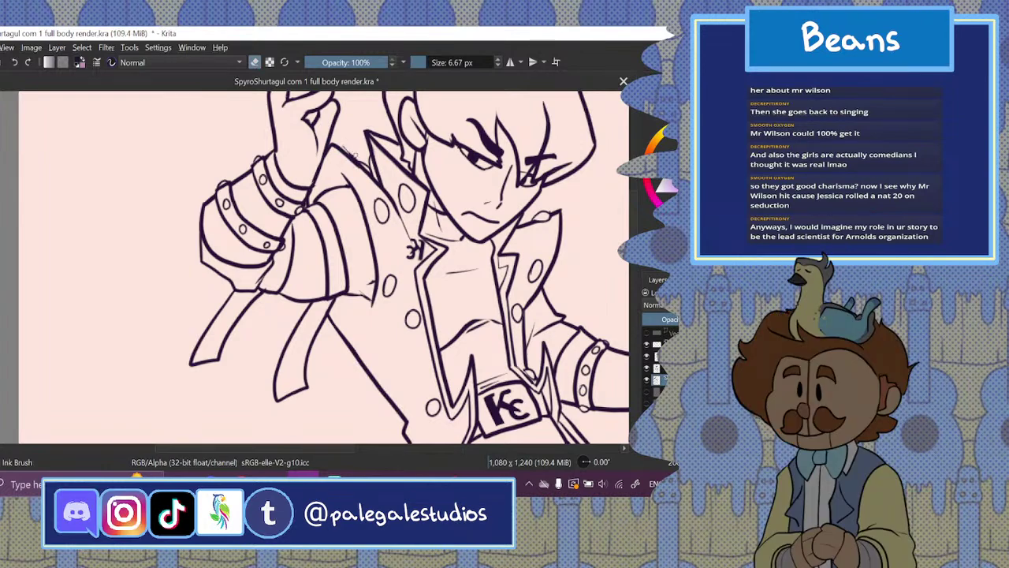
left_click_drag(337, 149, 364, 168)
left_click(14, 64)
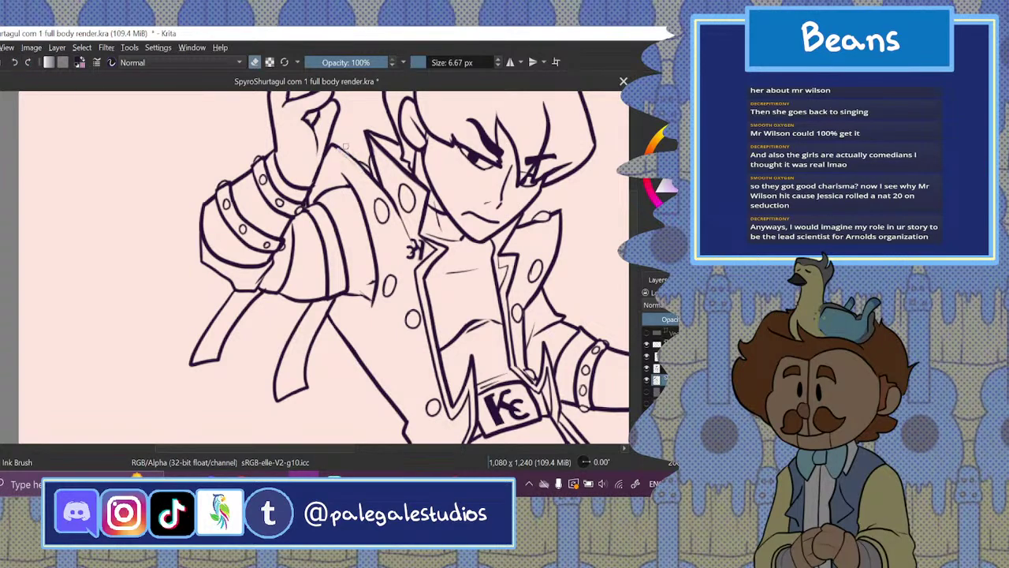
left_click(14, 63)
left_click_drag(339, 151, 369, 184)
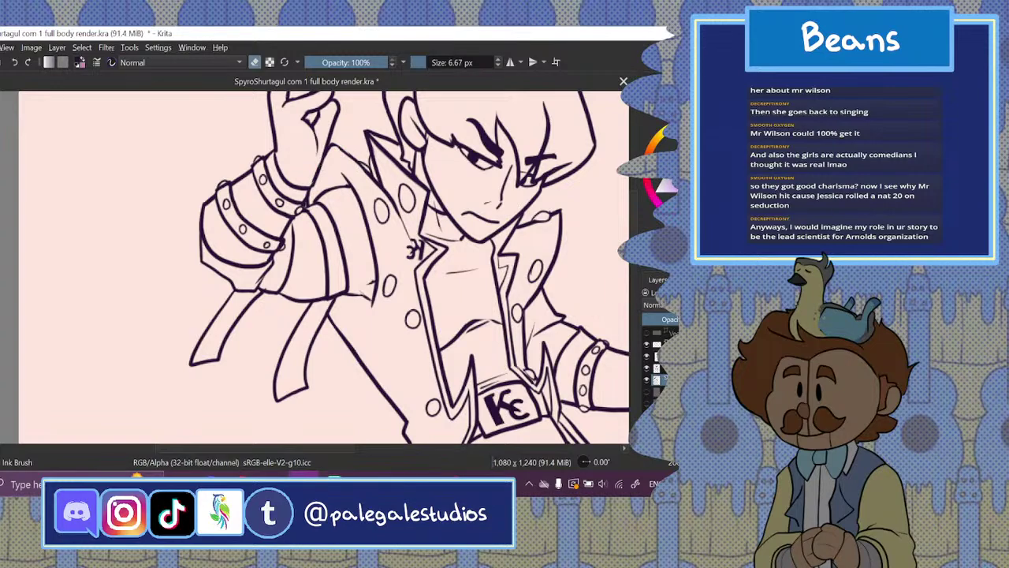
- Hide the layer with the coat buttons and cuff studs, and merge the card and hand layers down into the line art
key("ctrl+minus")
key("ctrl+minus")
key("ctrl+minus")
key("ctrl+plus")
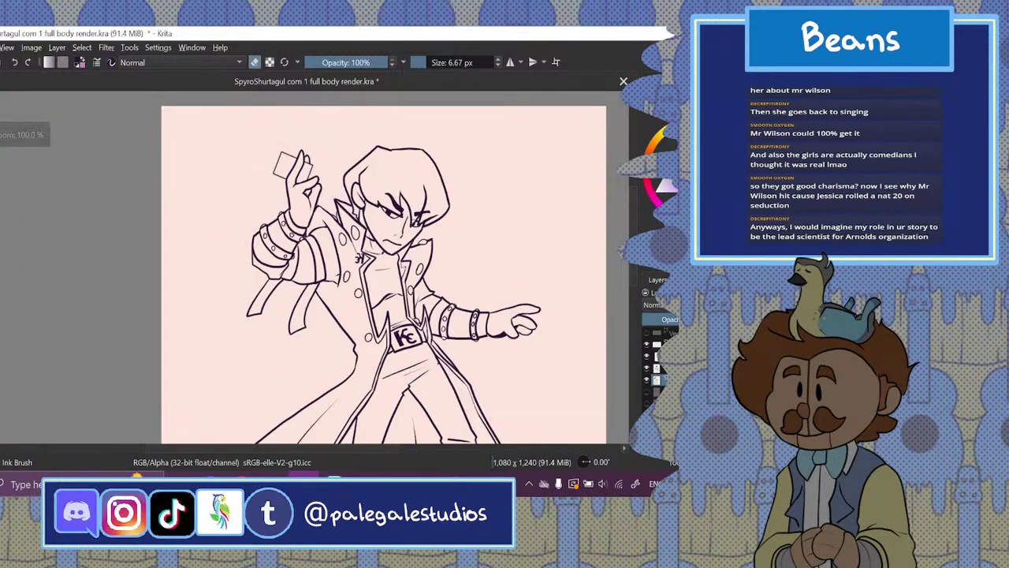
scroll(384, 267, "down", 3)
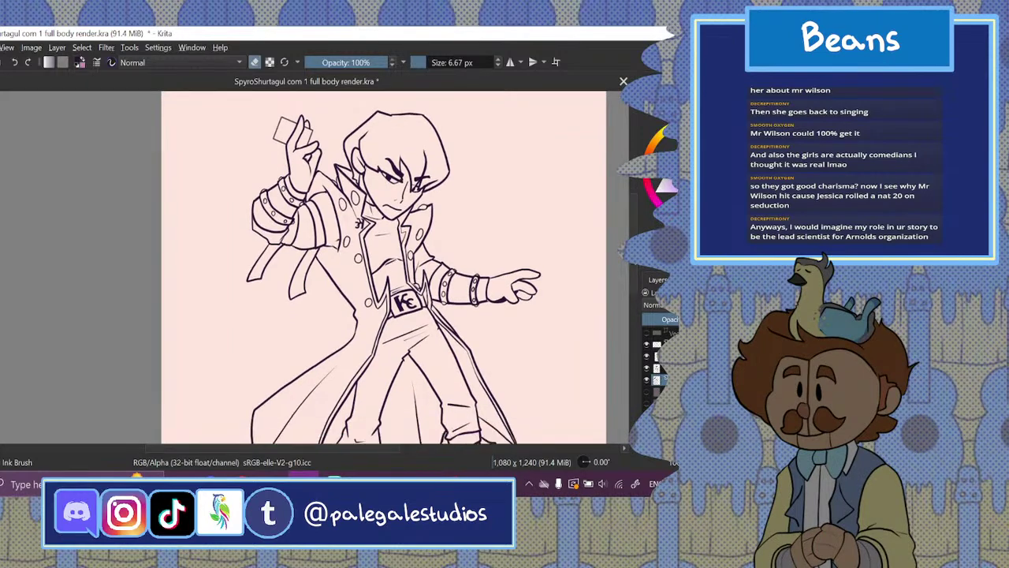
left_click(646, 355)
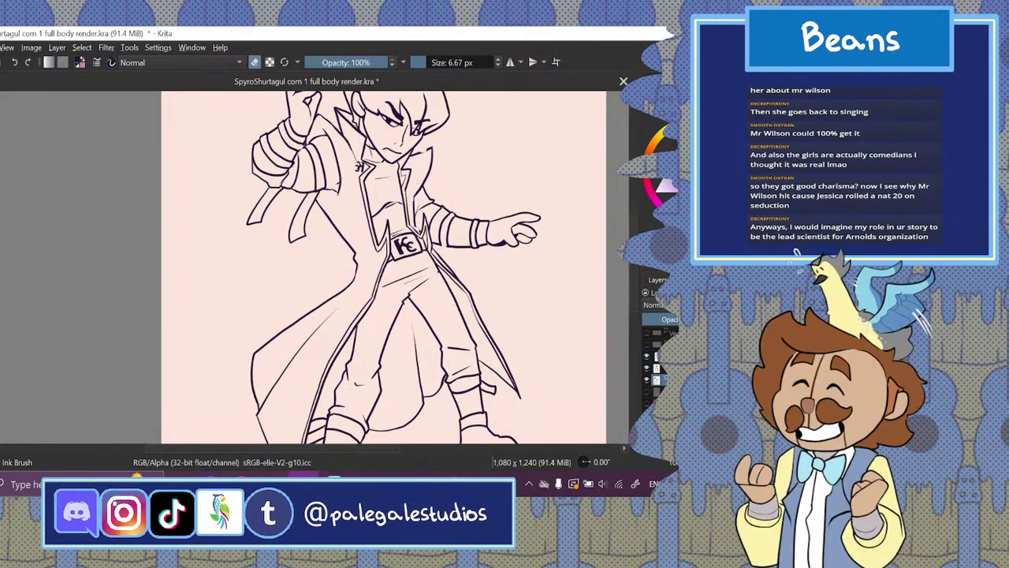
right_click(648, 359)
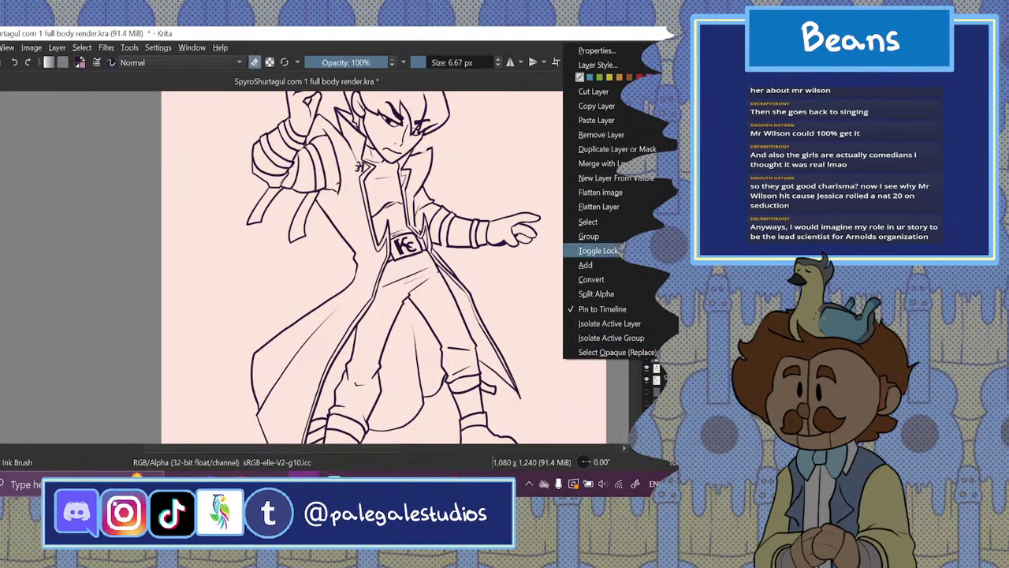
left_click(622, 164)
right_click(653, 356)
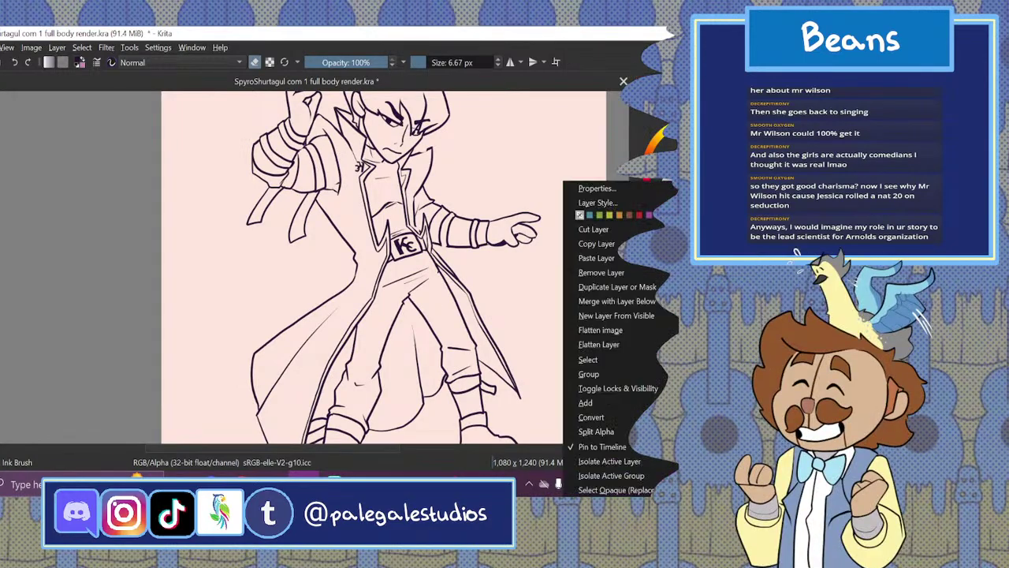
left_click(622, 302)
- Switch to YouTube in the browser to check the playing music, and return to Krita
left_click(242, 476)
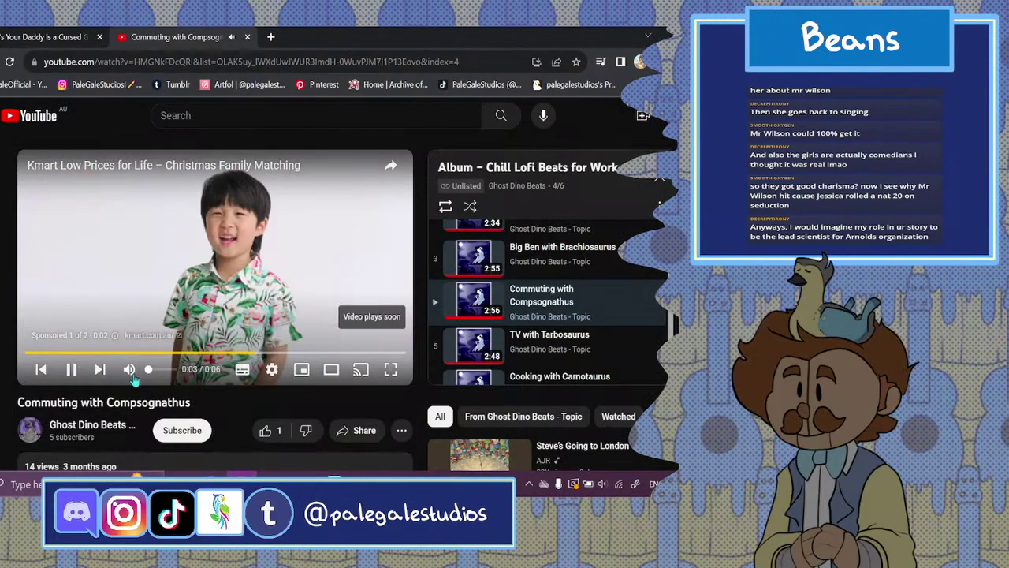
scroll(349, 230, "down", 2)
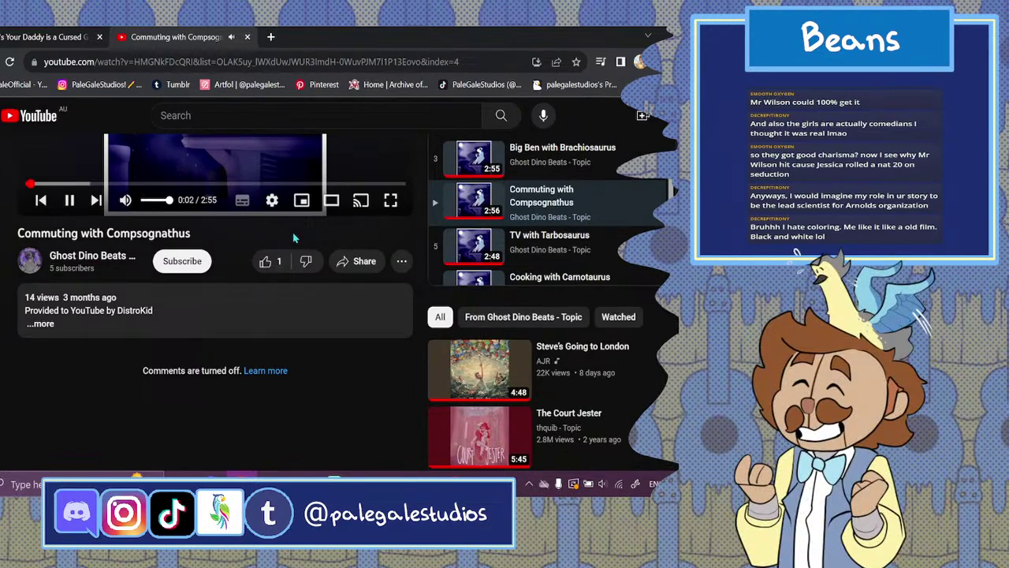
left_click(303, 477)
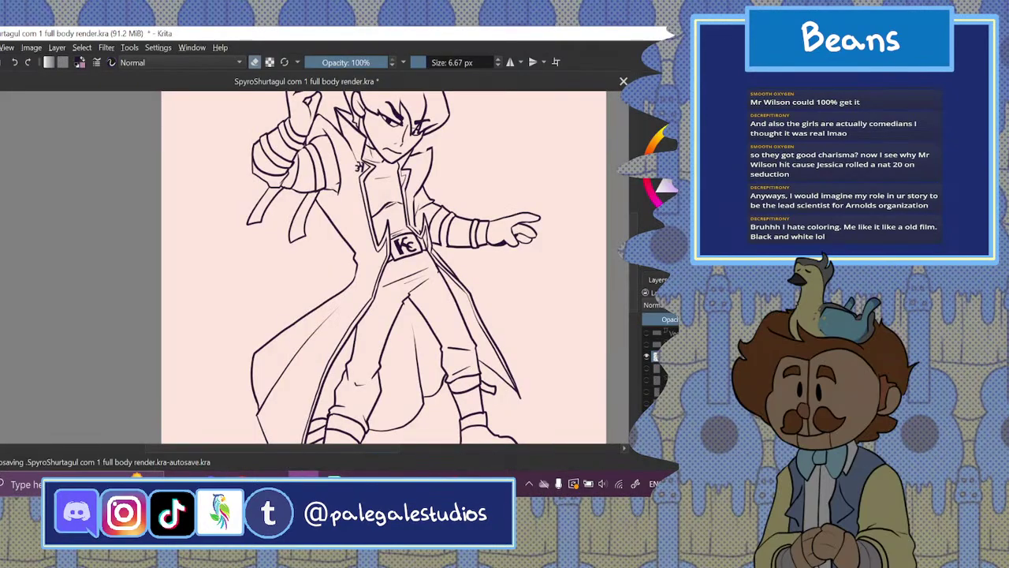
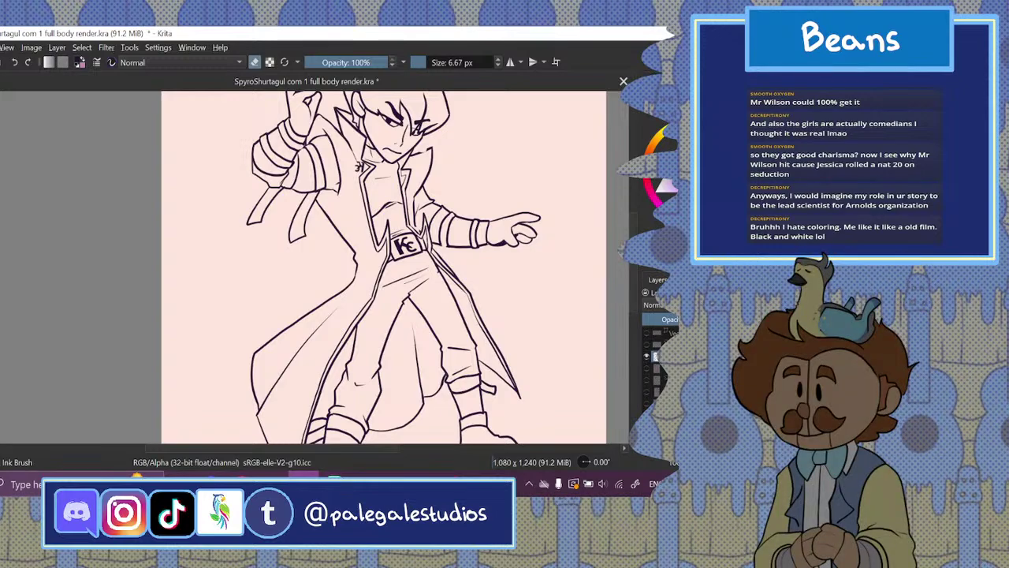
- Toggle the layers beneath the line art, leaving the rough sketch hidden and the reference image shown, and view the reference character up close
left_click(647, 369)
left_click(647, 369)
left_click(646, 346)
left_click(648, 353)
left_click(643, 381)
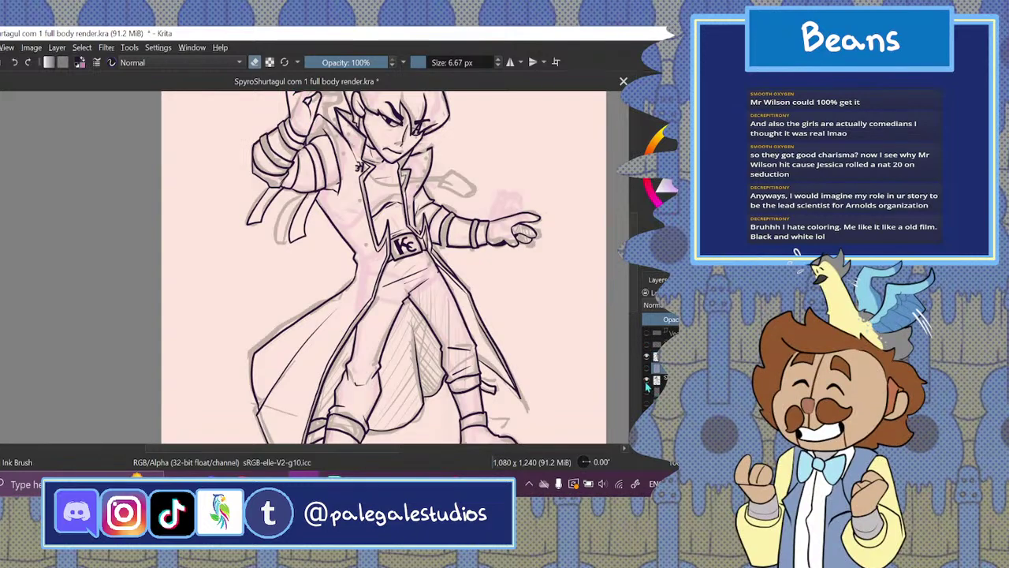
left_click(645, 383)
left_click(647, 401)
left_click(647, 402)
left_click(647, 367)
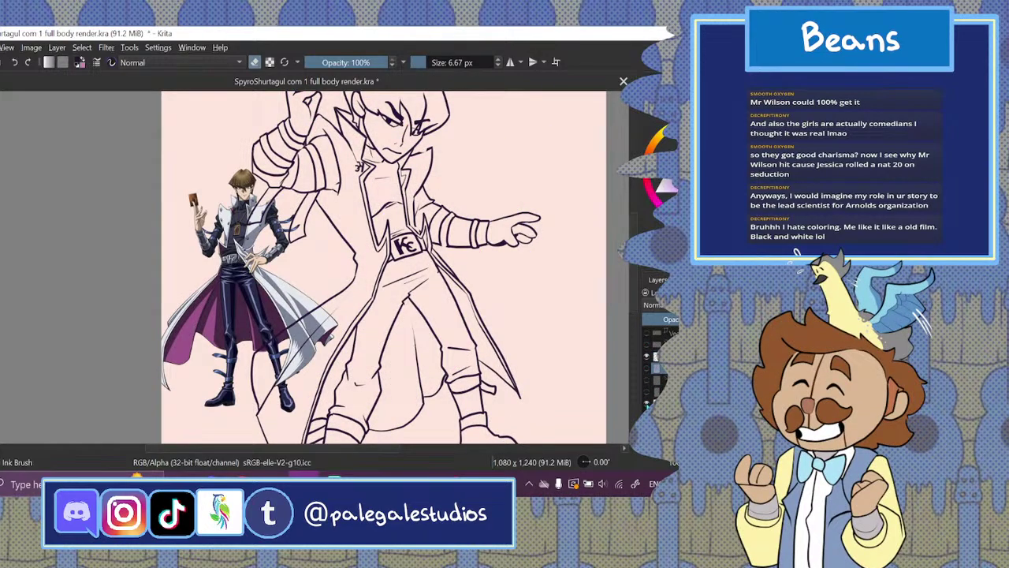
key("ctrl+plus")
key("ctrl+plus")
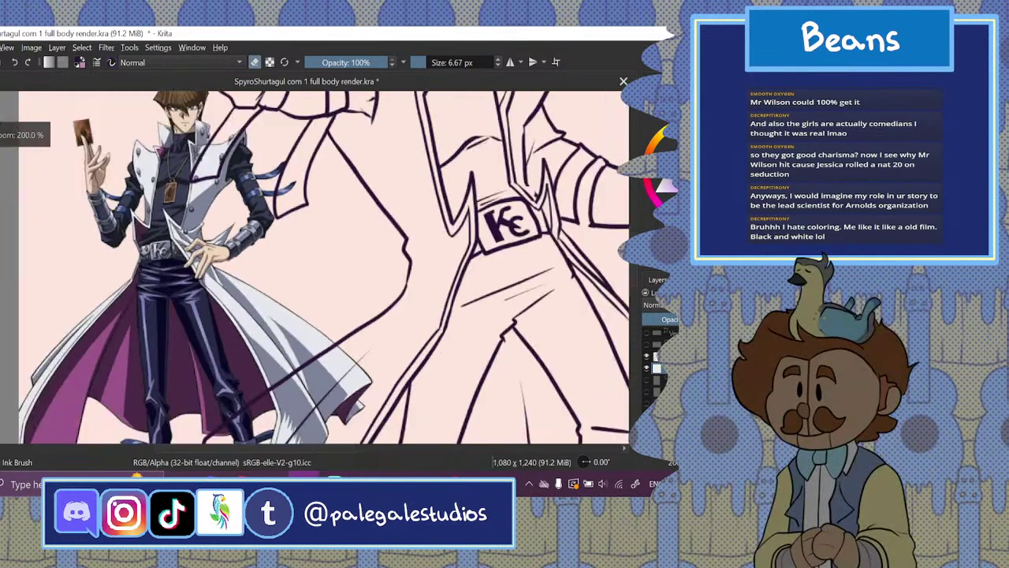
key("ctrl+minus")
key("ctrl+plus")
left_click_drag(632, 259, 631, 225)
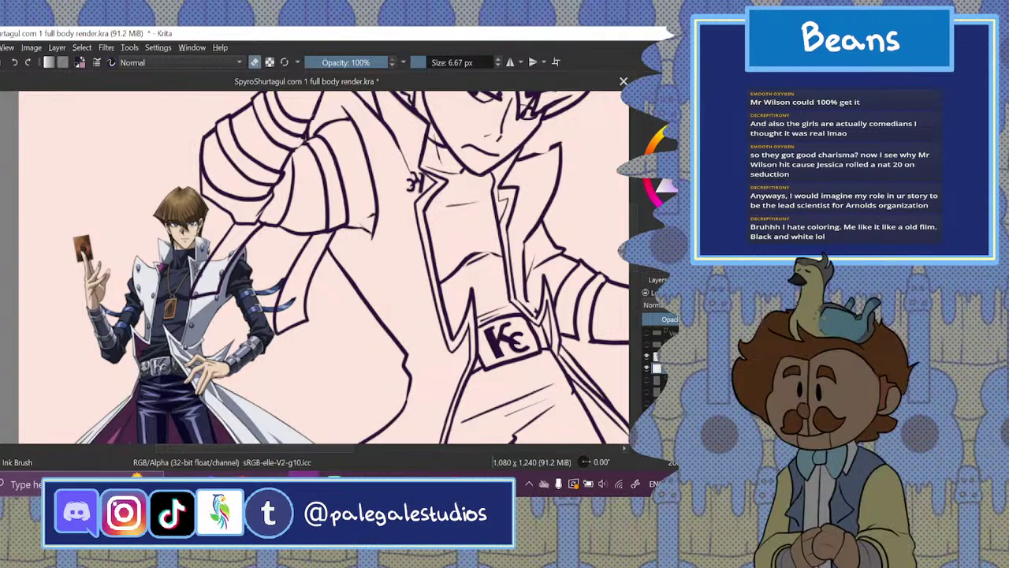
- Turn off erasing, sample the reference character's hair brown, and set the Ink Brush size to 23.68 px on the layer beneath the line art
mouse_move(250, 447)
left_mouse_down()
mouse_move(268, 449)
mouse_move(235, 455)
left_mouse_up()
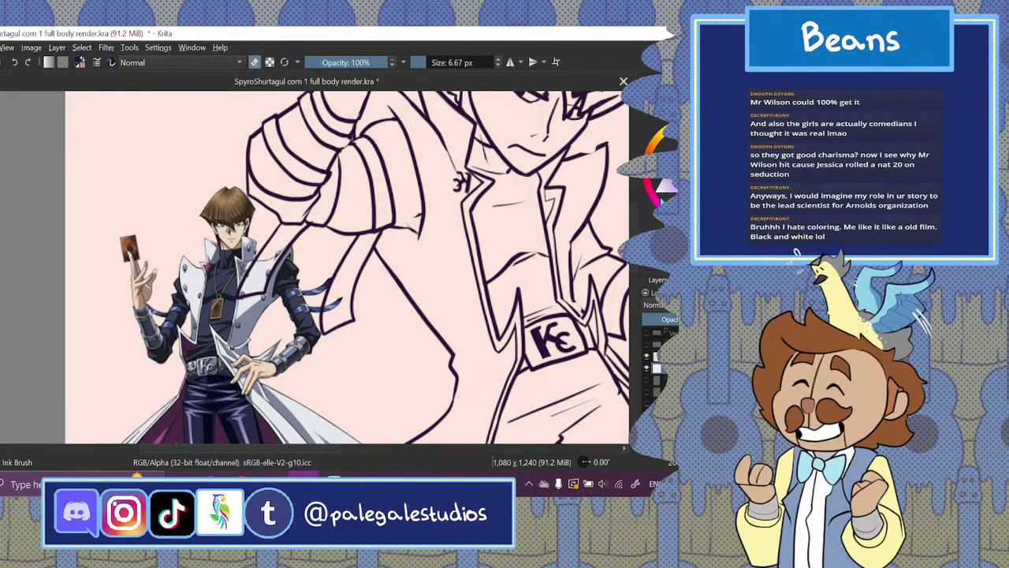
left_click(662, 201)
key("e")
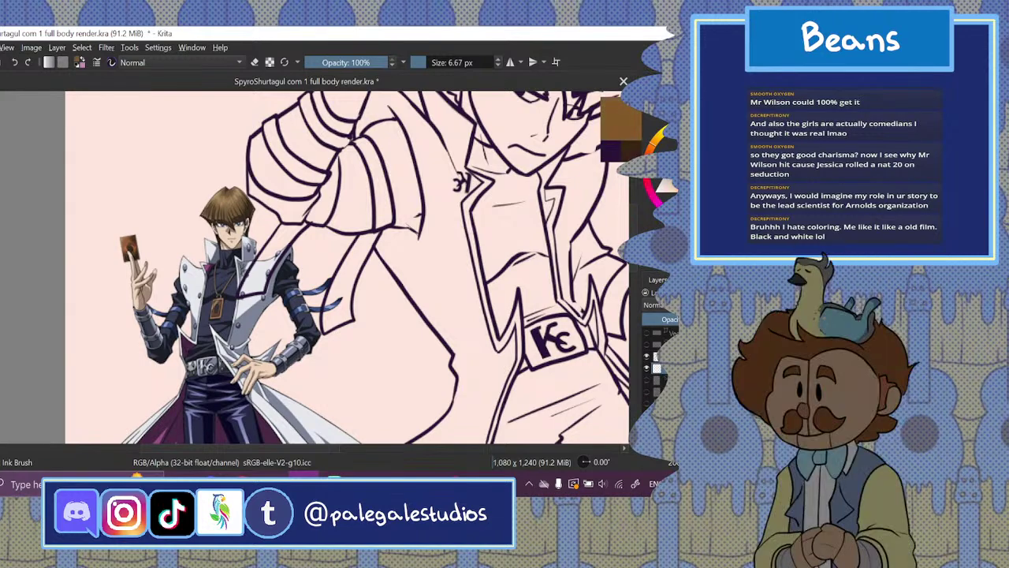
left_click(436, 62)
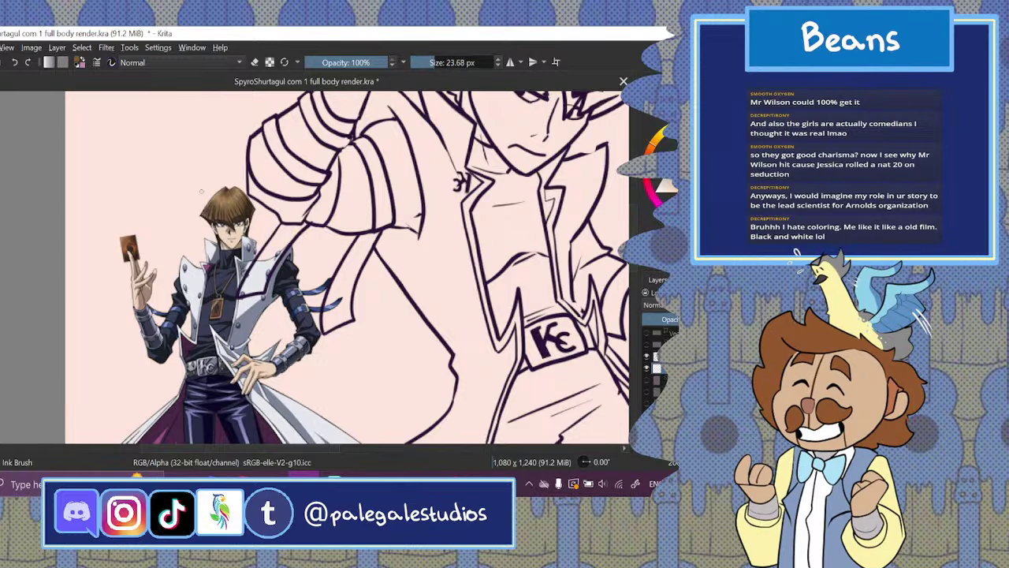
left_click_drag(202, 190, 209, 198)
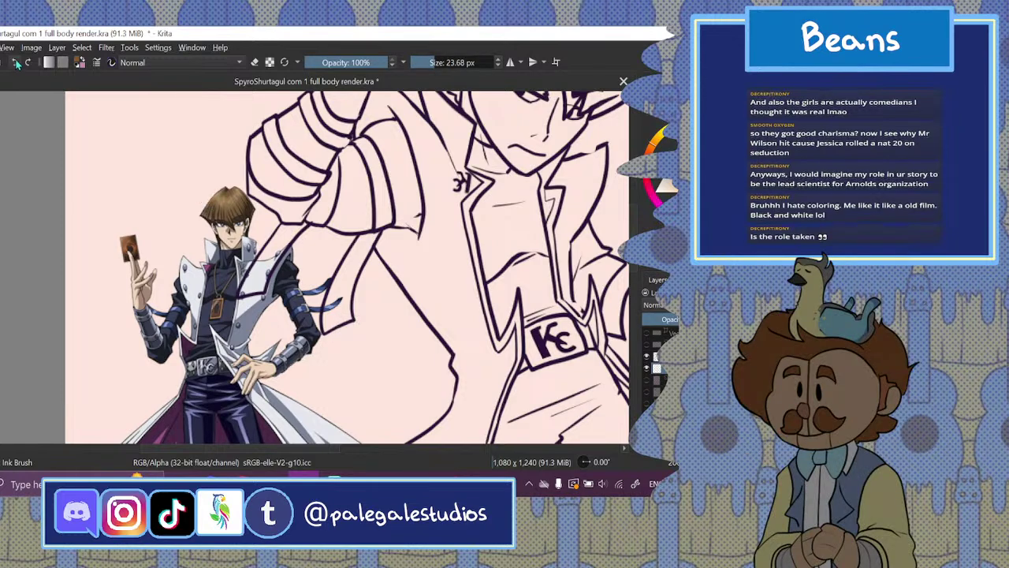
left_click_drag(207, 192, 218, 203)
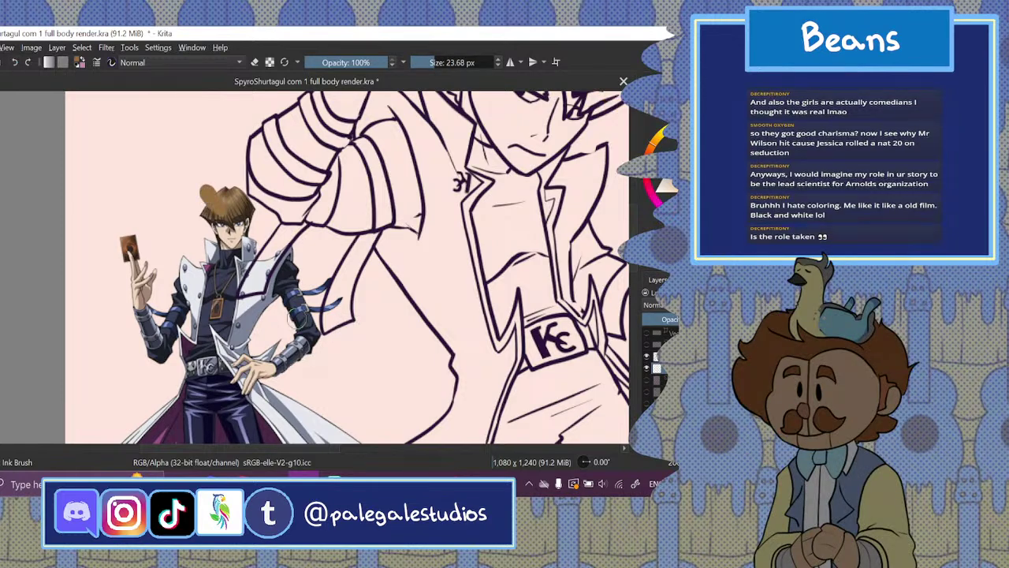
left_click(15, 63)
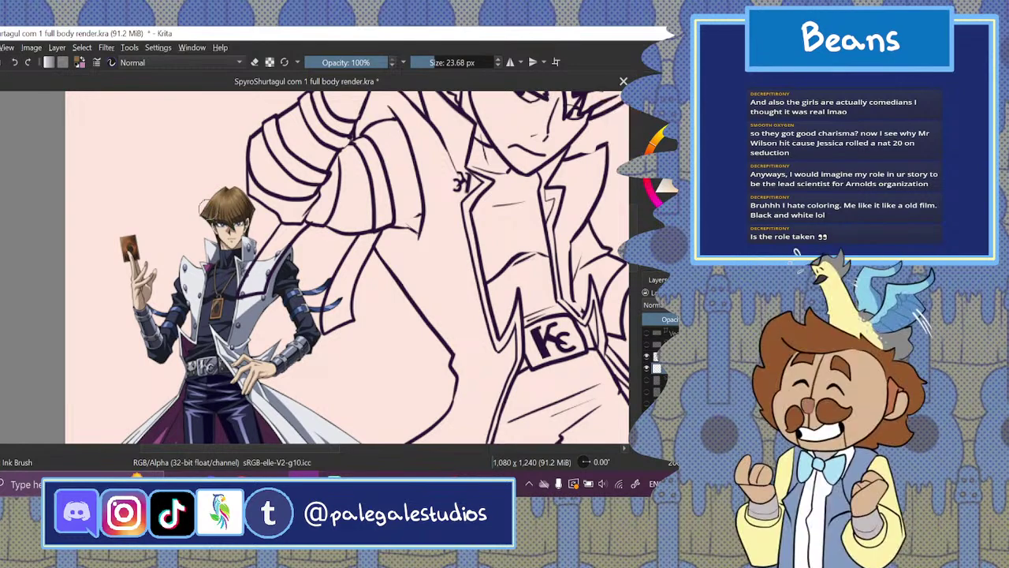
left_click_drag(205, 198, 216, 203)
left_click(16, 64)
- Paint a brown swatch across the line art character's hair and a skin-tone swatch on the raised wrist, using colours from the reference
left_click_drag(632, 266, 632, 199)
left_click_drag(465, 215, 509, 268)
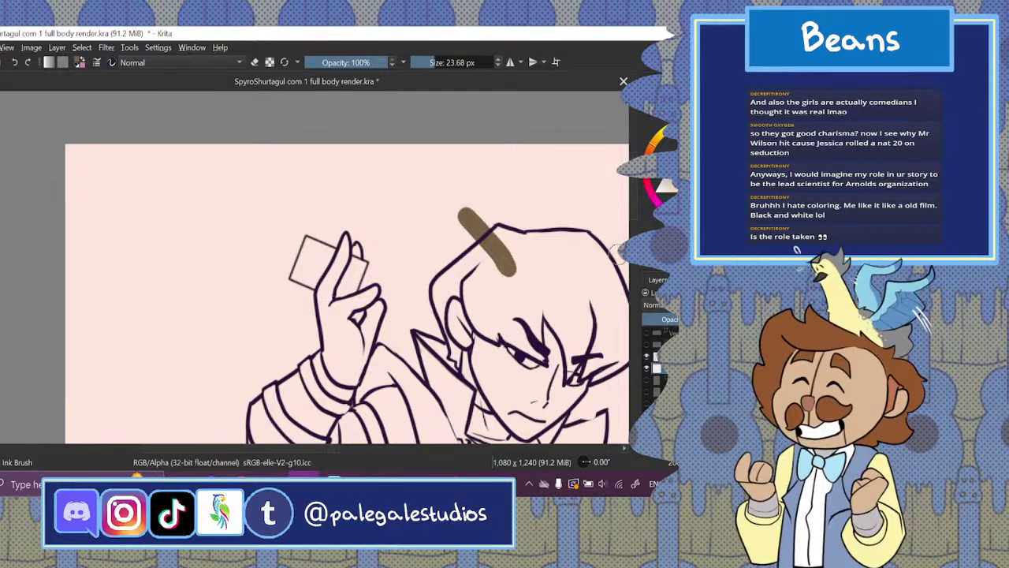
scroll(461, 240, "down", 6)
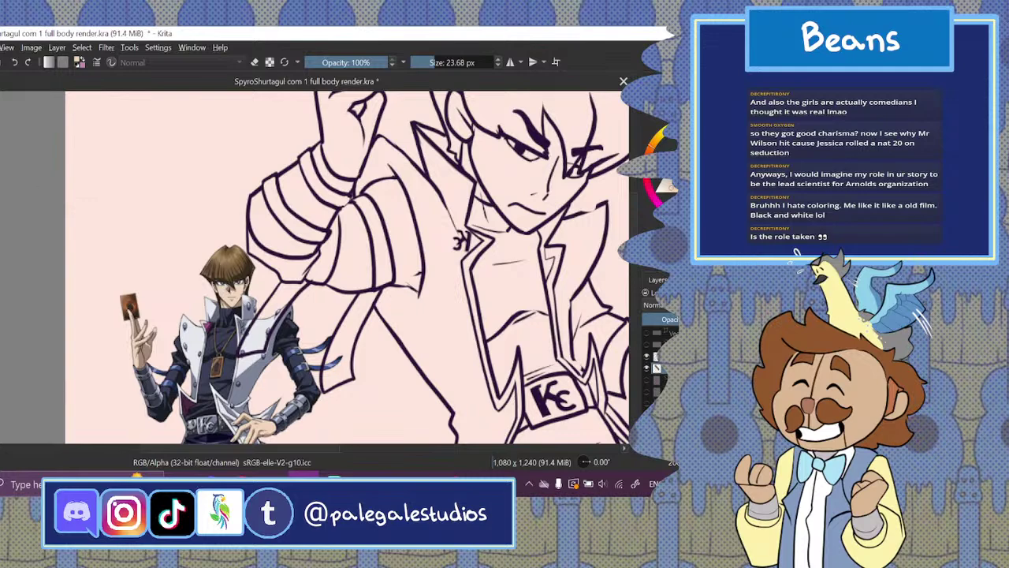
key("b")
left_click_drag(311, 120, 338, 140)
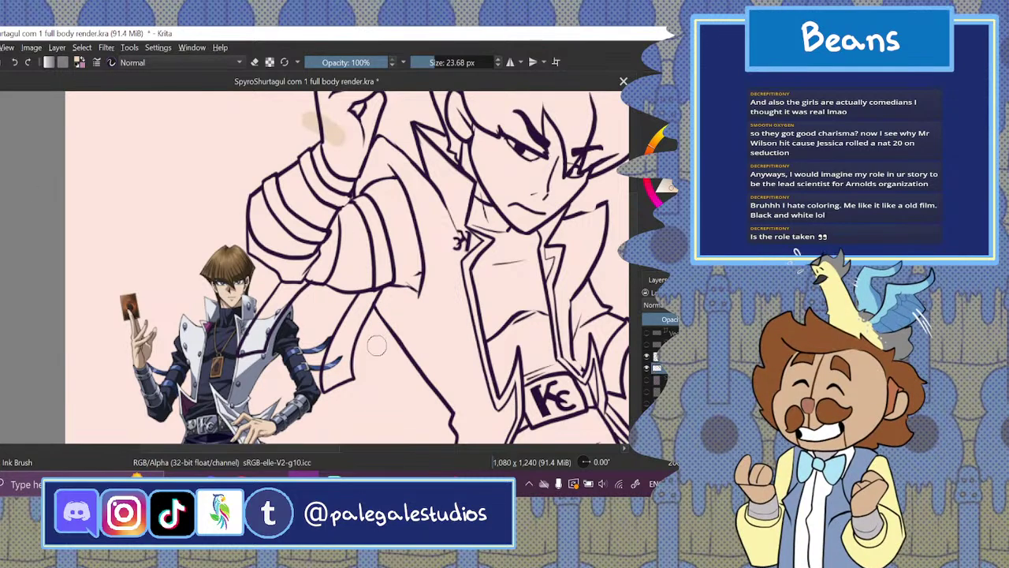
- Sample the reference's blue-greys and paint a darker and a lighter swatch side by side on the raised arm's cuff bands
key("p")
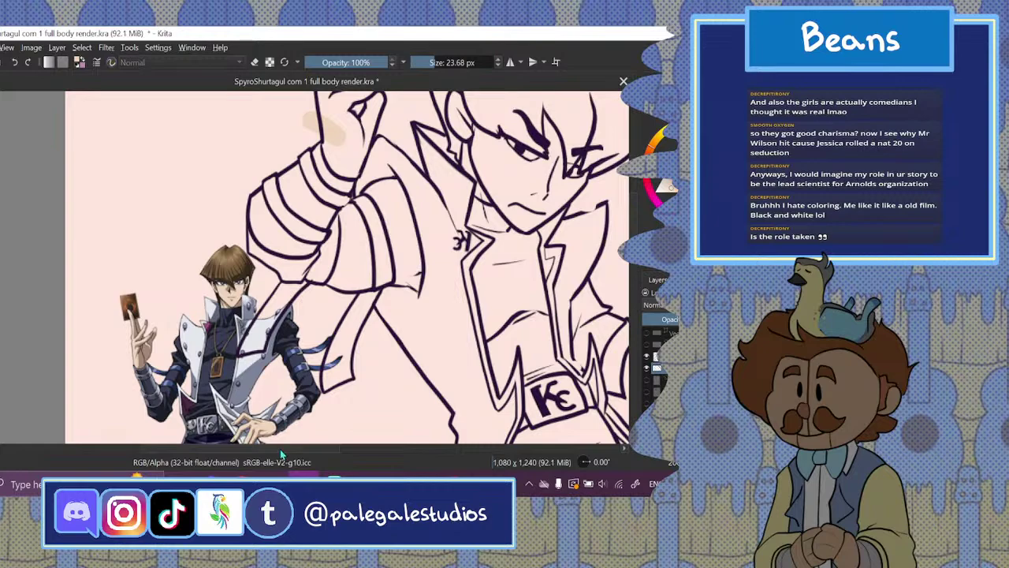
left_click_drag(282, 449, 242, 444)
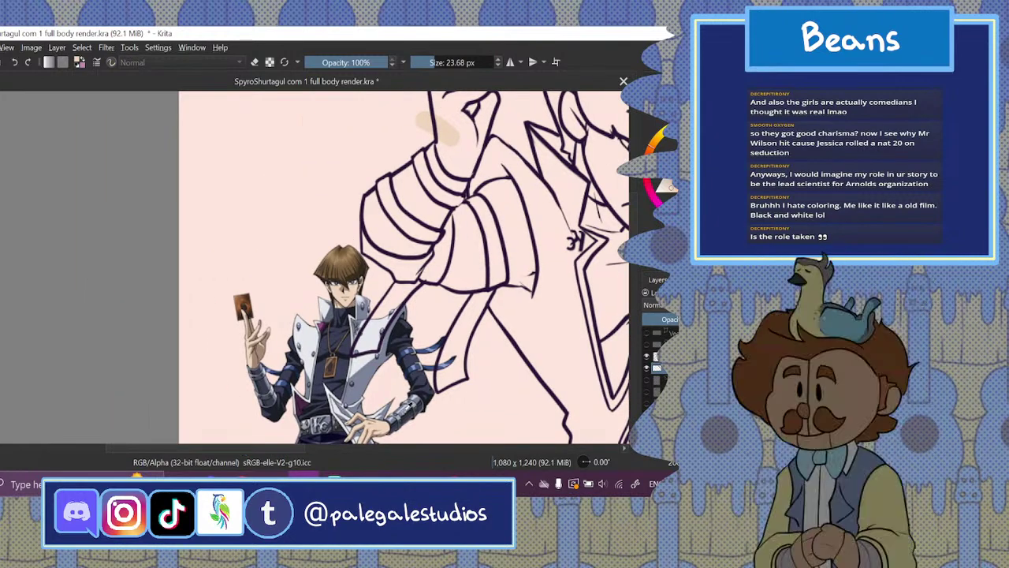
key("b")
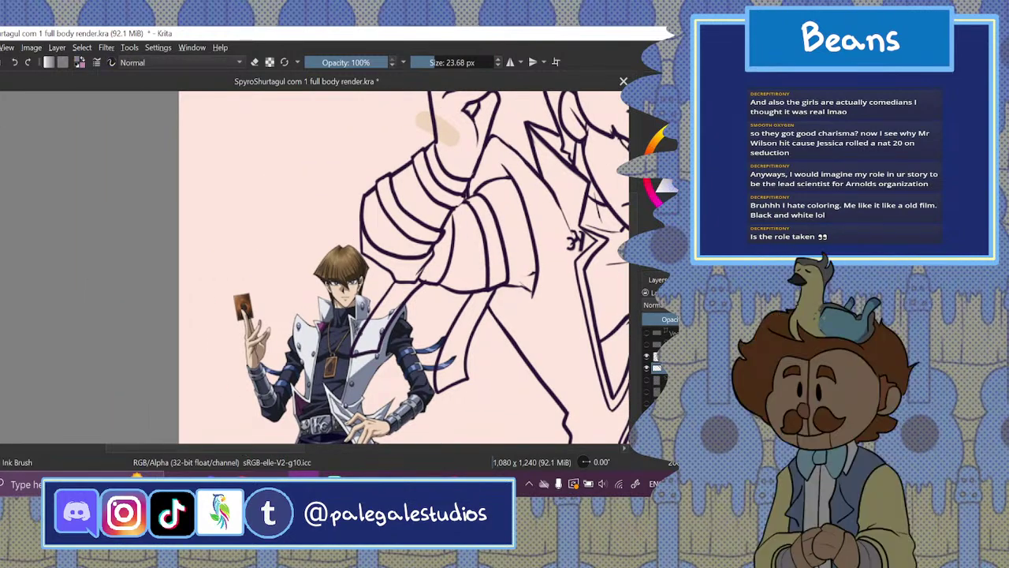
left_click_drag(403, 167, 409, 191)
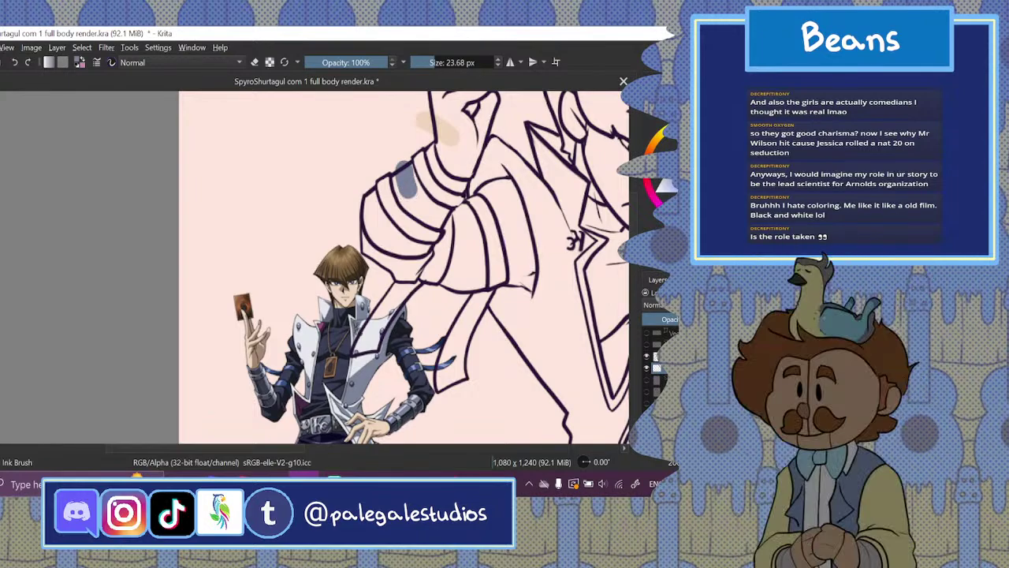
key("p")
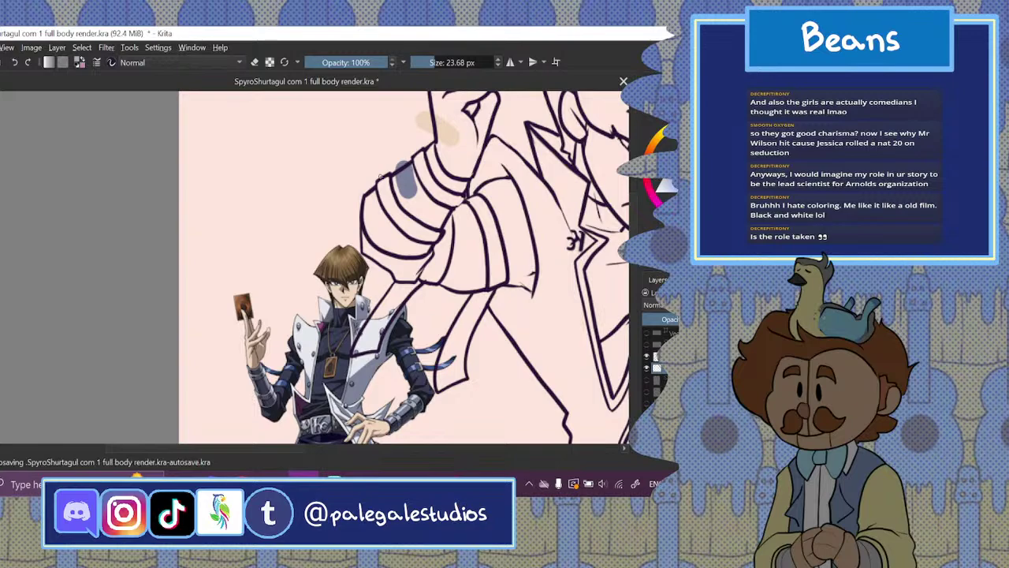
left_click_drag(381, 177, 385, 194)
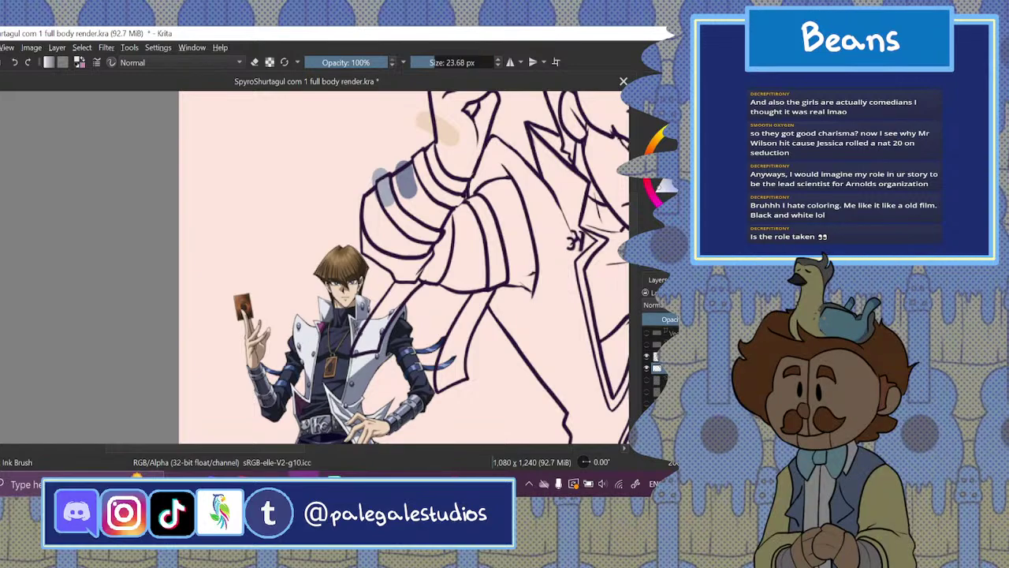
- Paint a pale grey coat swatch along the flowing coat edge and hide the pink background layer
left_click_drag(542, 334, 575, 398)
left_click(642, 417)
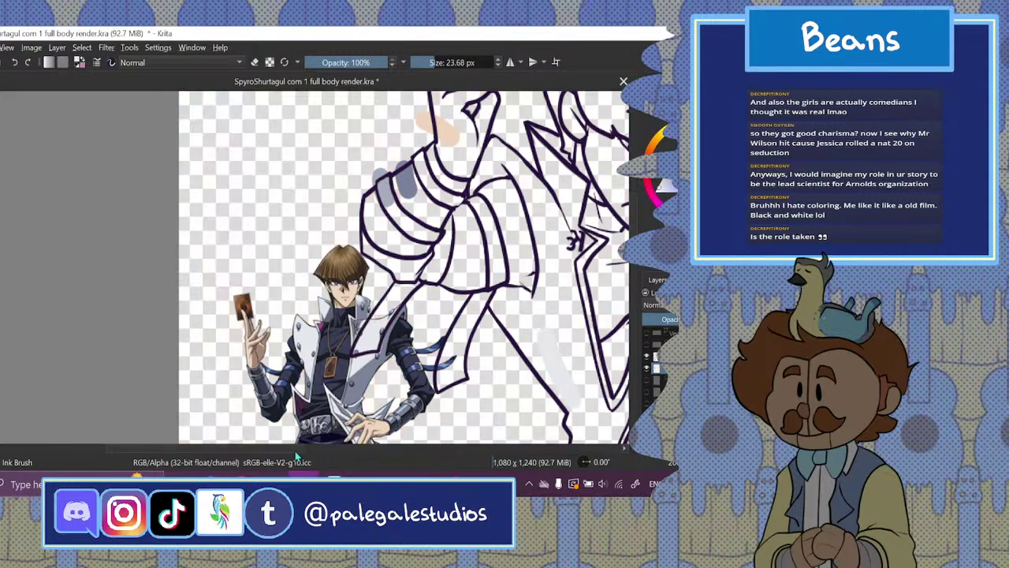
- Paint a dark slate shirt swatch in the middle of the line art character's chest
left_click_drag(295, 450, 328, 451)
scroll(623, 268, "down", 2)
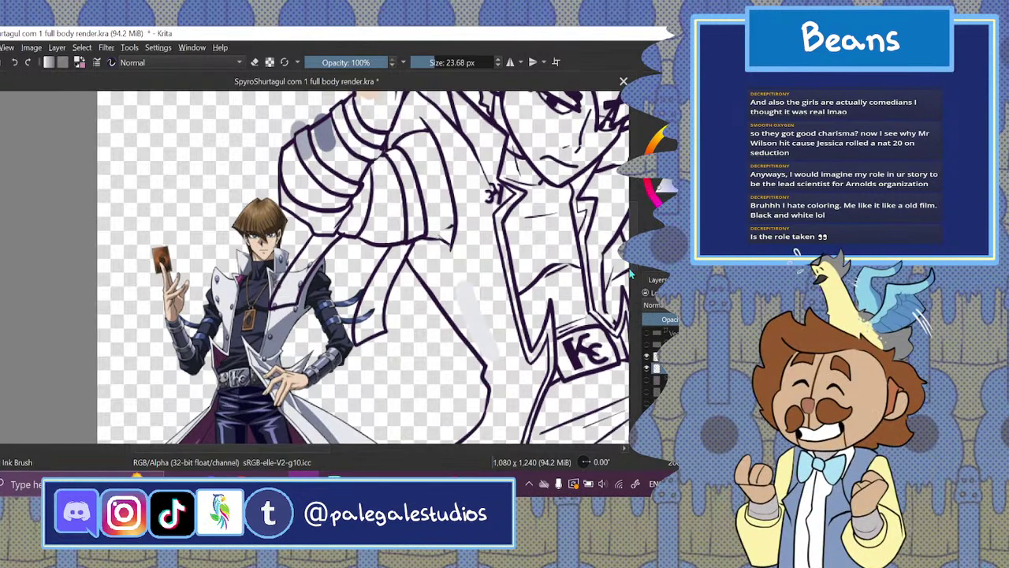
scroll(317, 456, "right", 2)
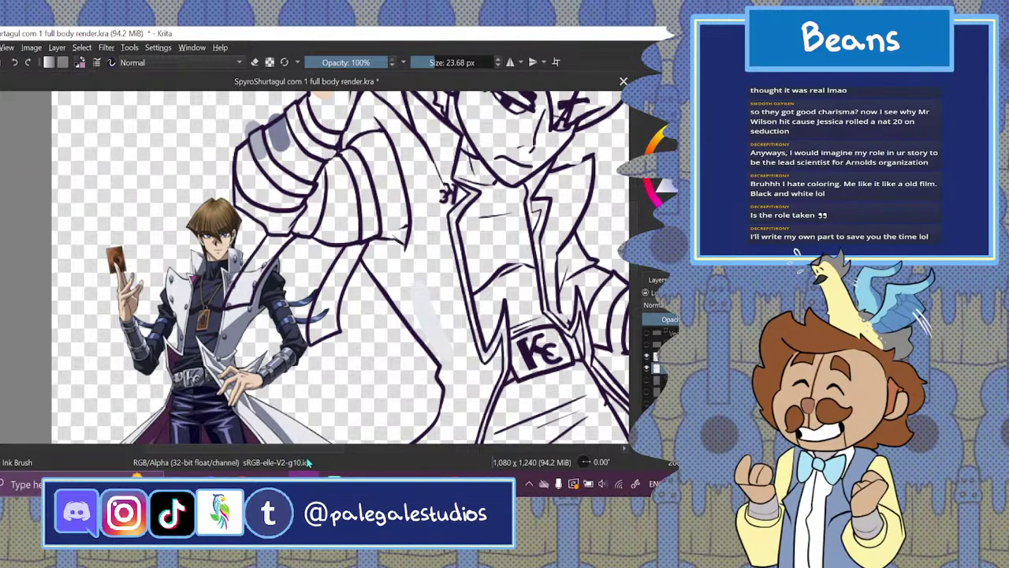
left_click_drag(298, 451, 323, 450)
left_click_drag(415, 226, 426, 266)
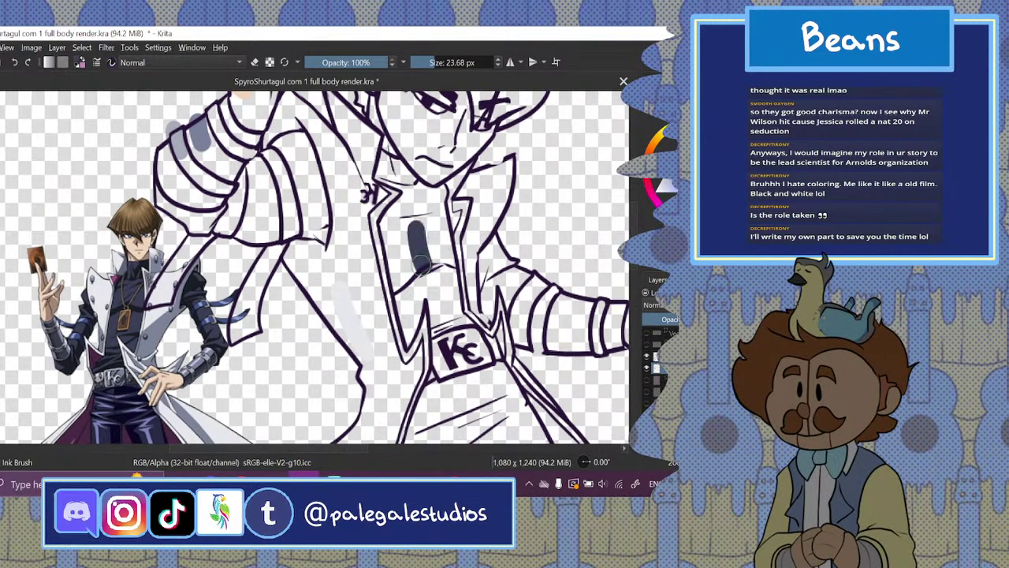
- Paint a blue swatch inside the hanging arm strap beneath the raised sleeve, matching the reference's straps
key("1")
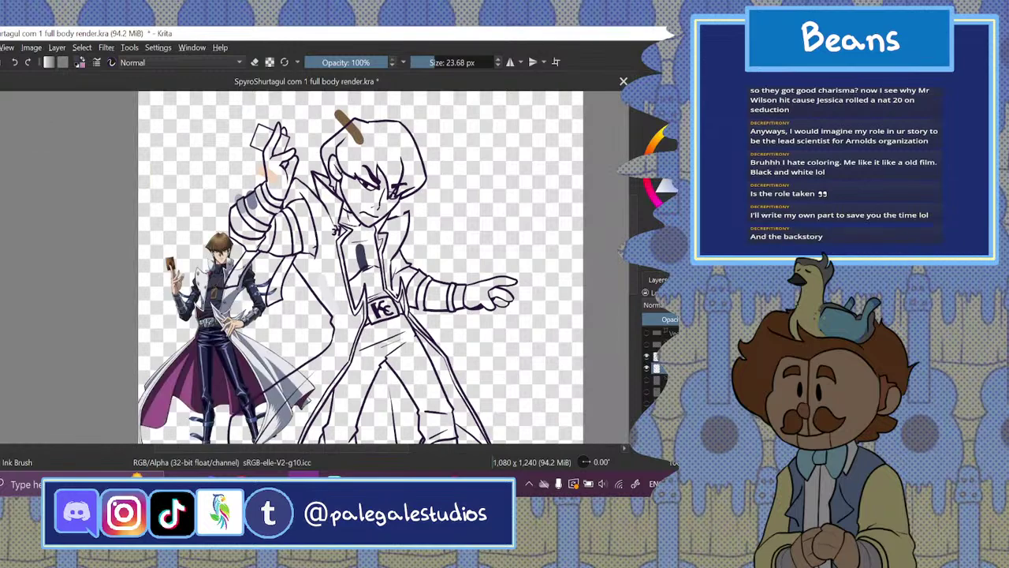
key("plus")
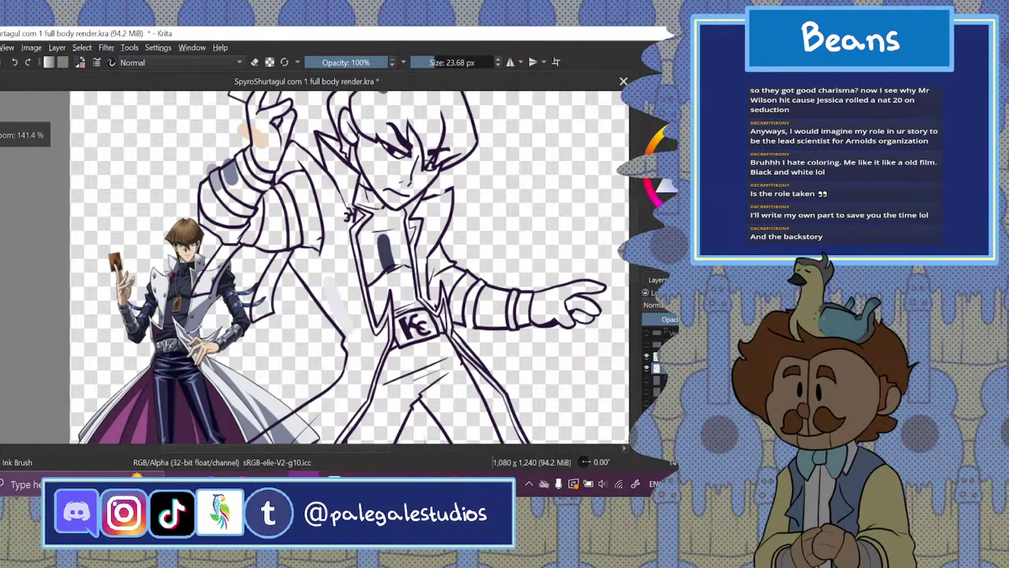
key("plus")
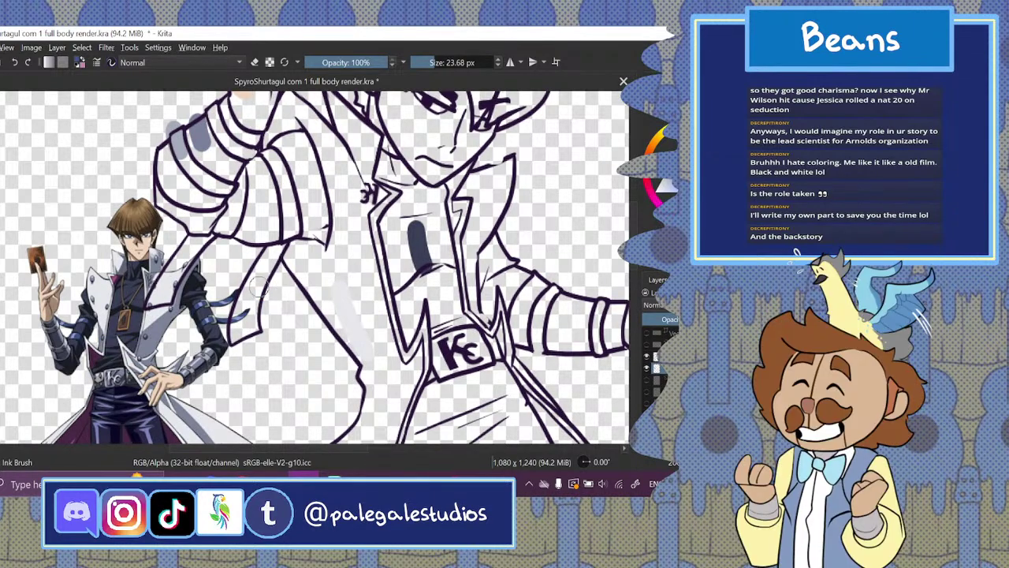
left_click_drag(257, 282, 266, 319)
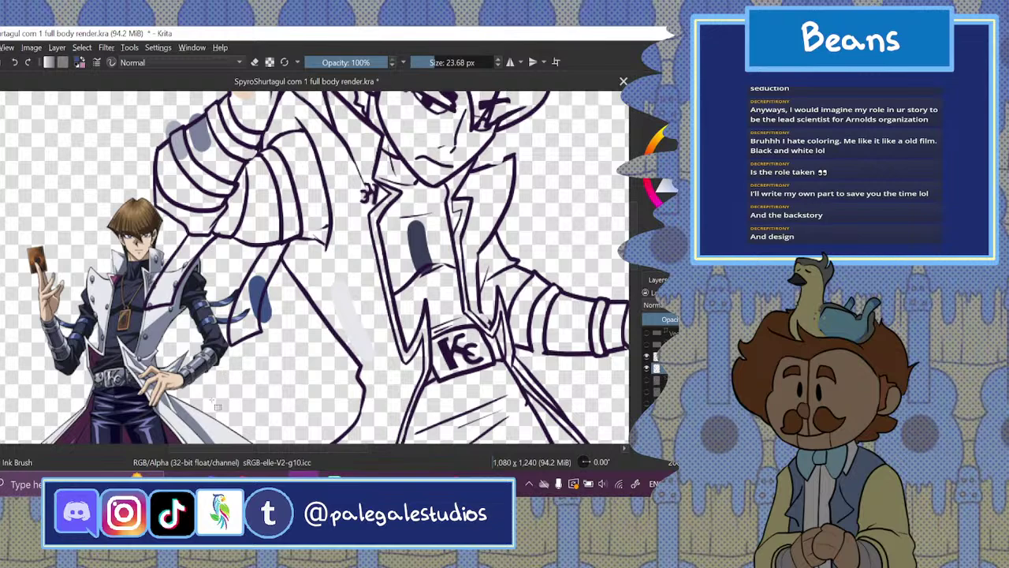
- Sample the reference's dark navy trouser colour and paint a swatch on the line art character's upper thigh
key("p")
key("b")
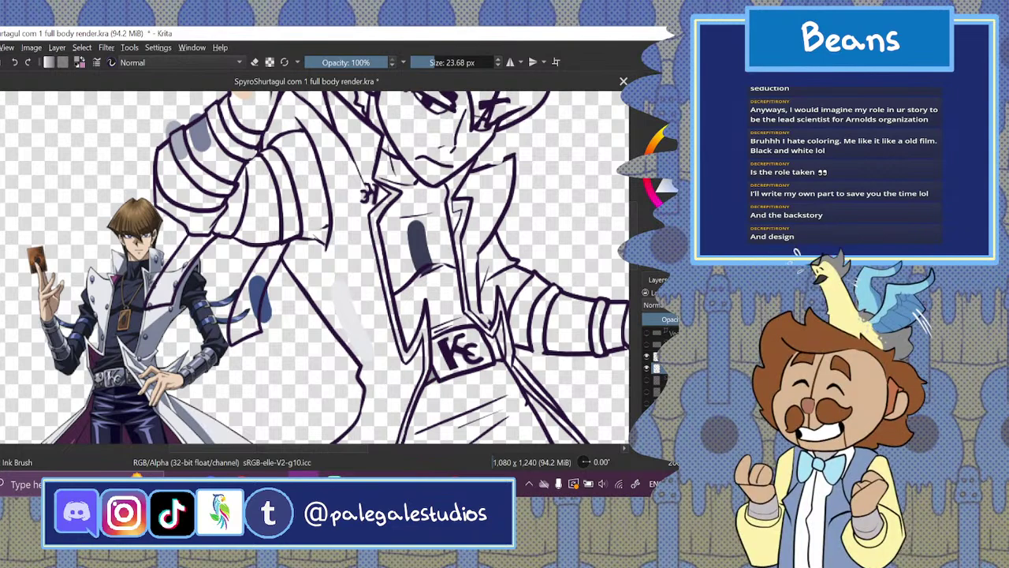
scroll(620, 275, "down", 3)
key("p")
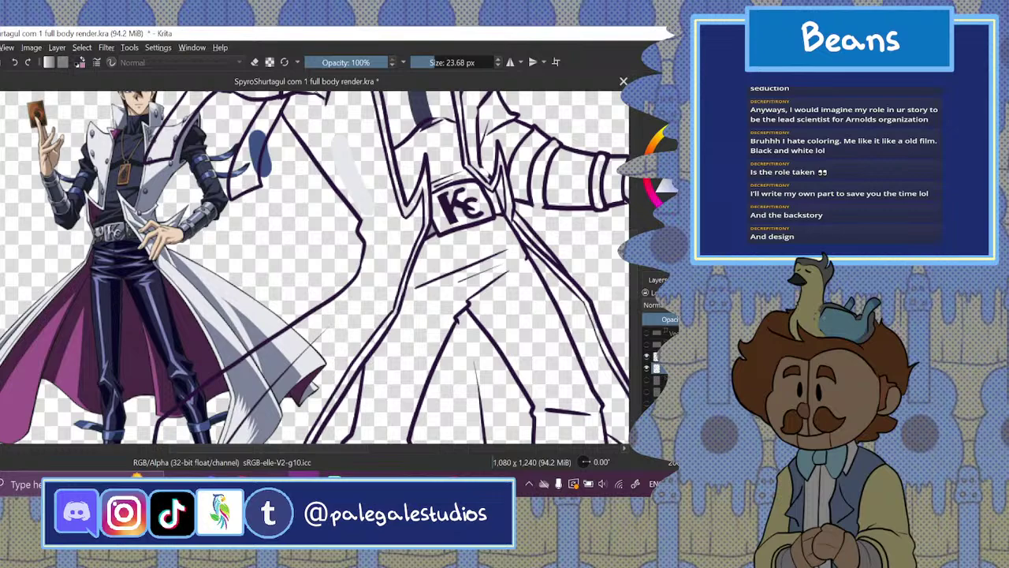
key("b")
left_click_drag(494, 273, 509, 310)
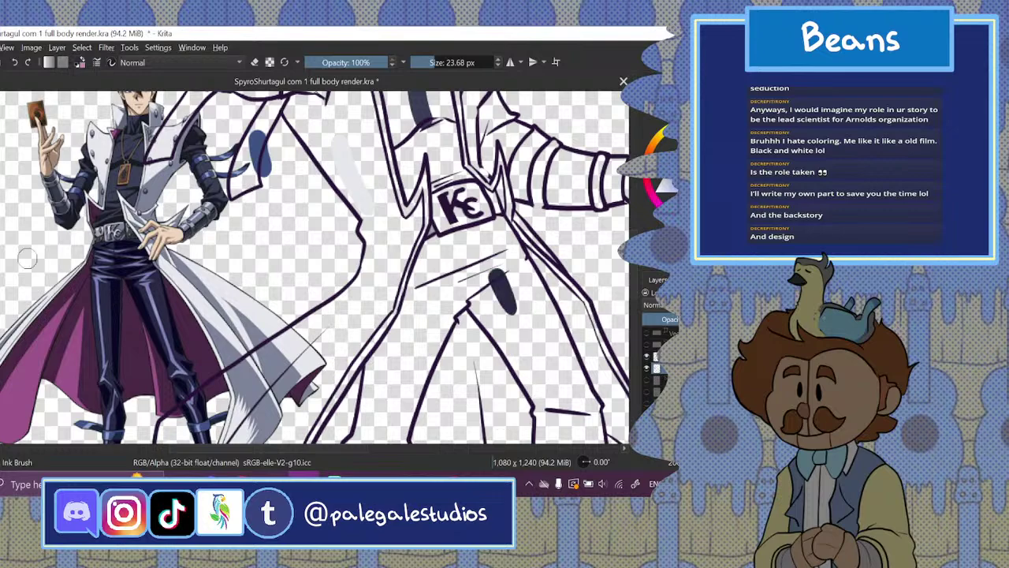
- Sample the purple of the reference's coat lining and paint a swatch between the line art character's legs
key("p")
key("b")
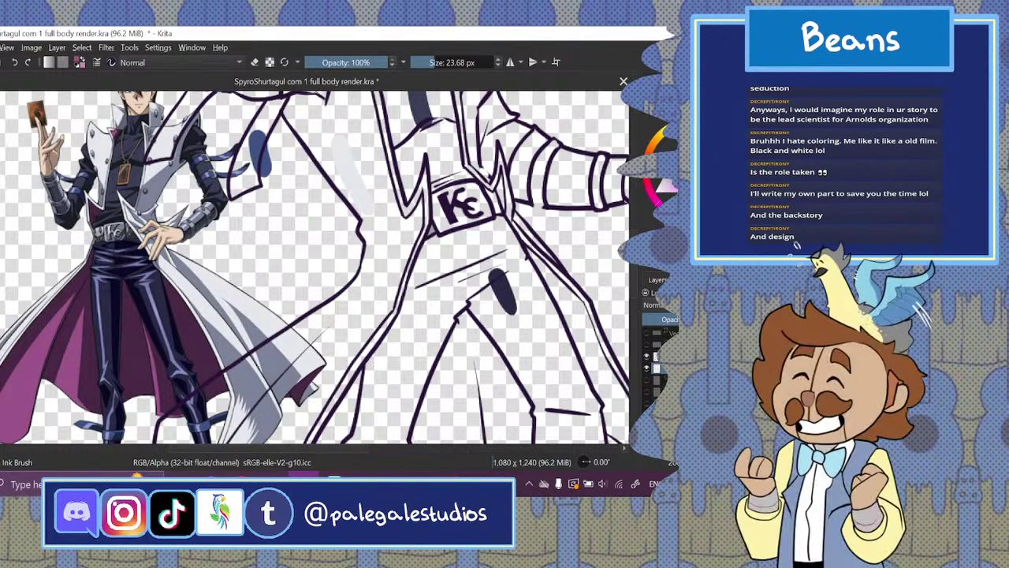
left_click_drag(459, 371, 466, 425)
left_click_drag(637, 270, 637, 285)
scroll(315, 269, "down", 4)
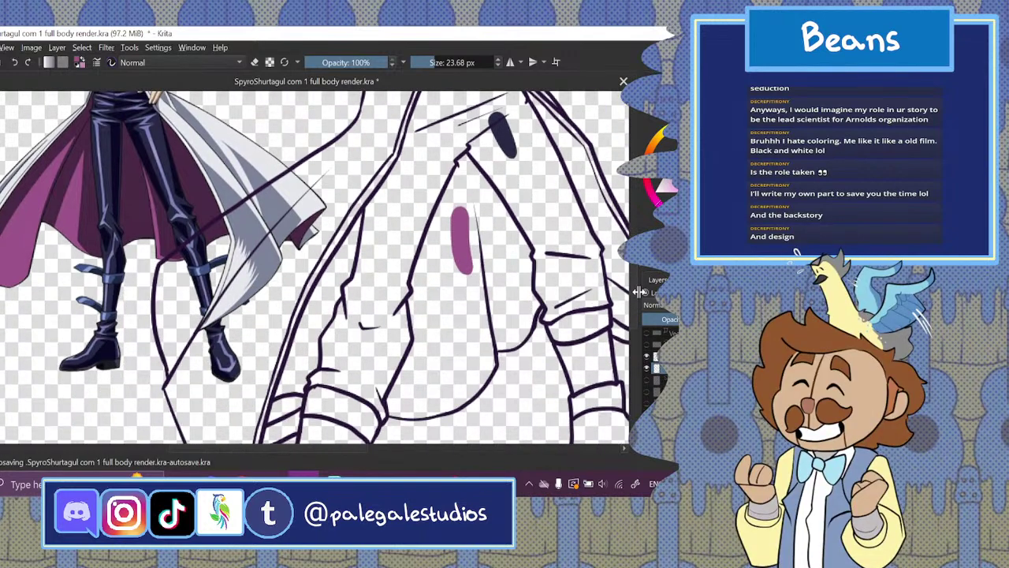
- Review the colour swatches against the reference and show the rough green and pink sketch beneath the line art
scroll(315, 268, "up", 8)
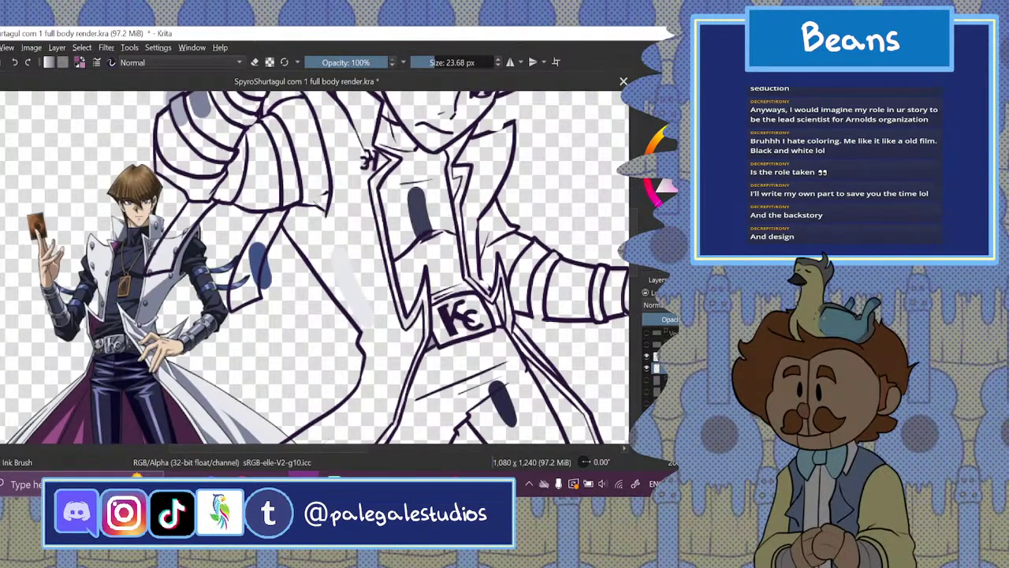
scroll(316, 268, "down", 3)
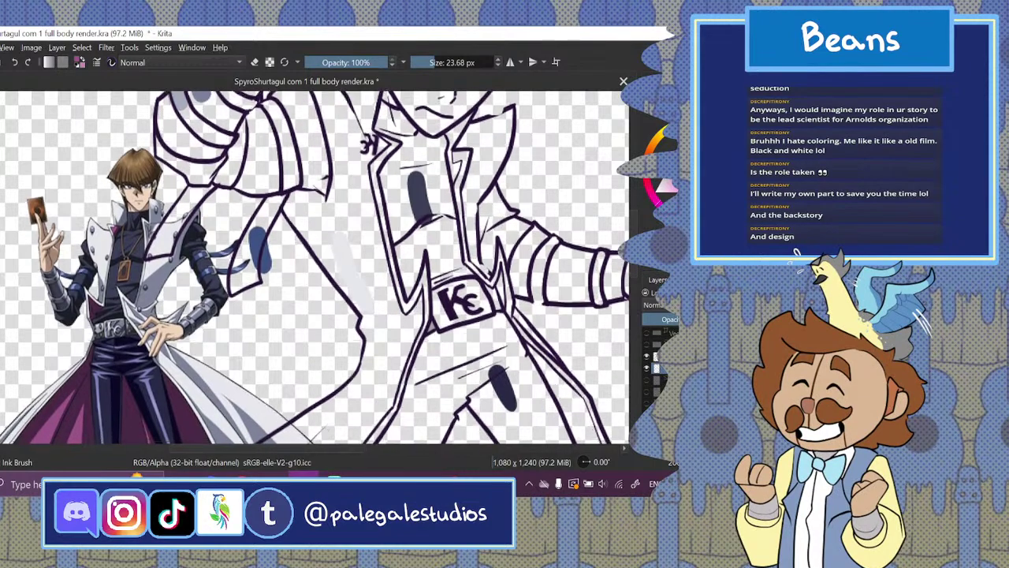
scroll(315, 268, "up", 4)
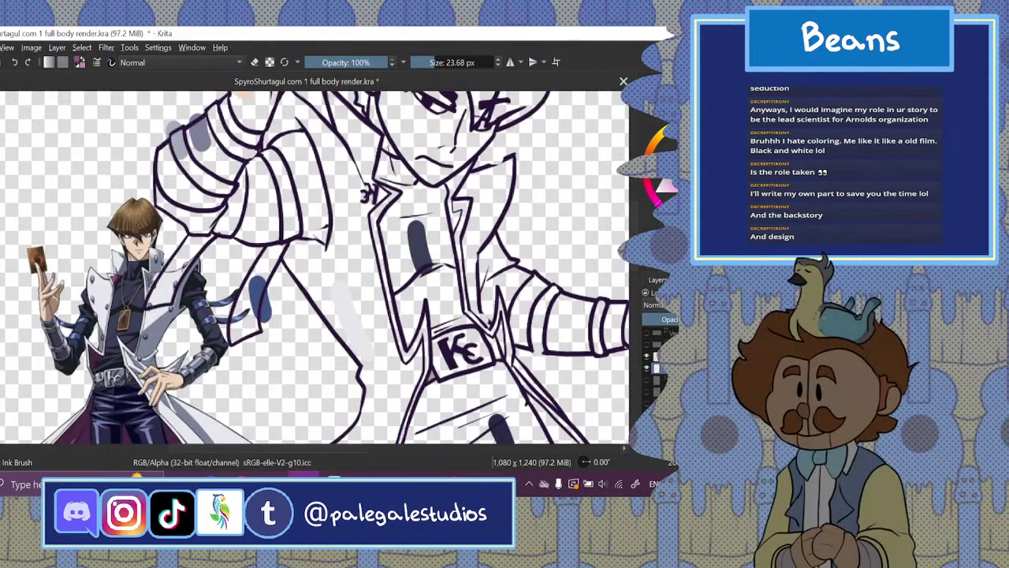
scroll(316, 268, "down", 7)
scroll(315, 268, "up", 8)
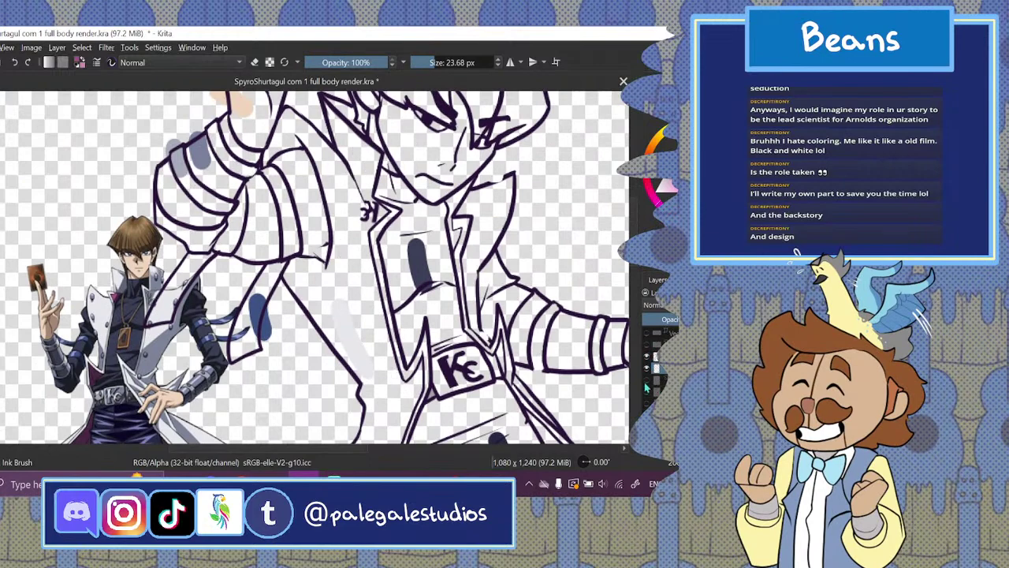
left_click(647, 392)
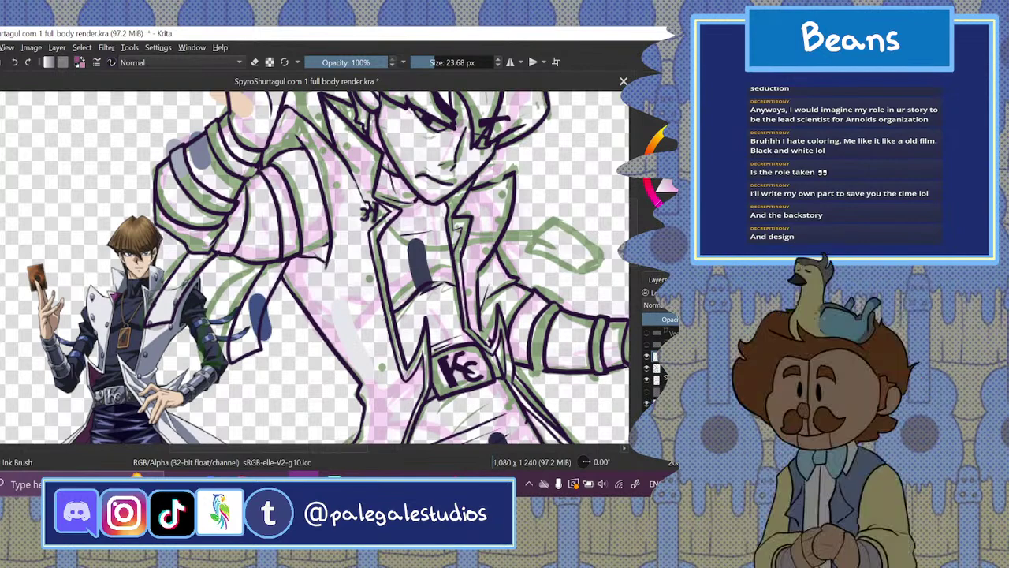
key("ctrl+t")
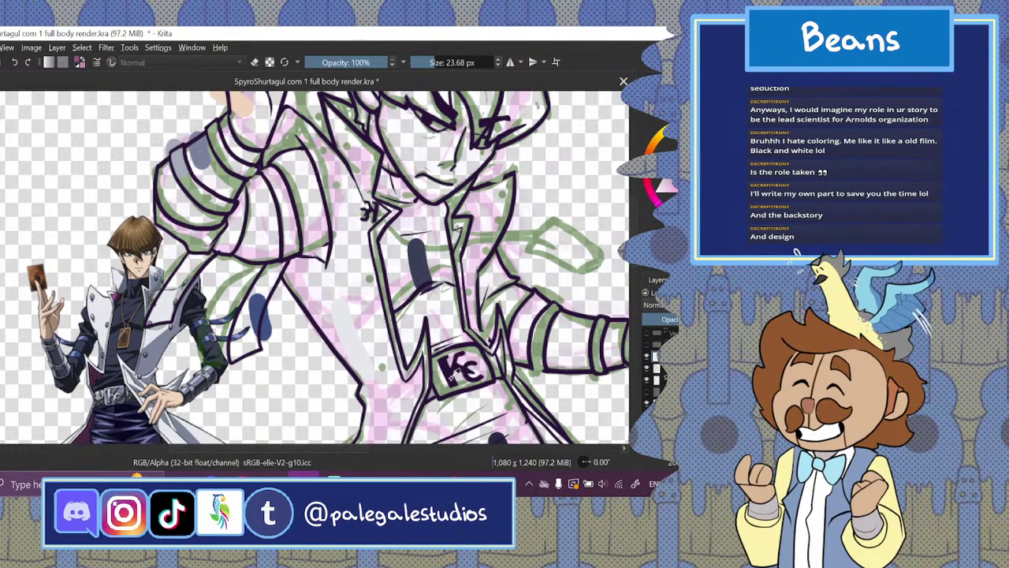
key("b")
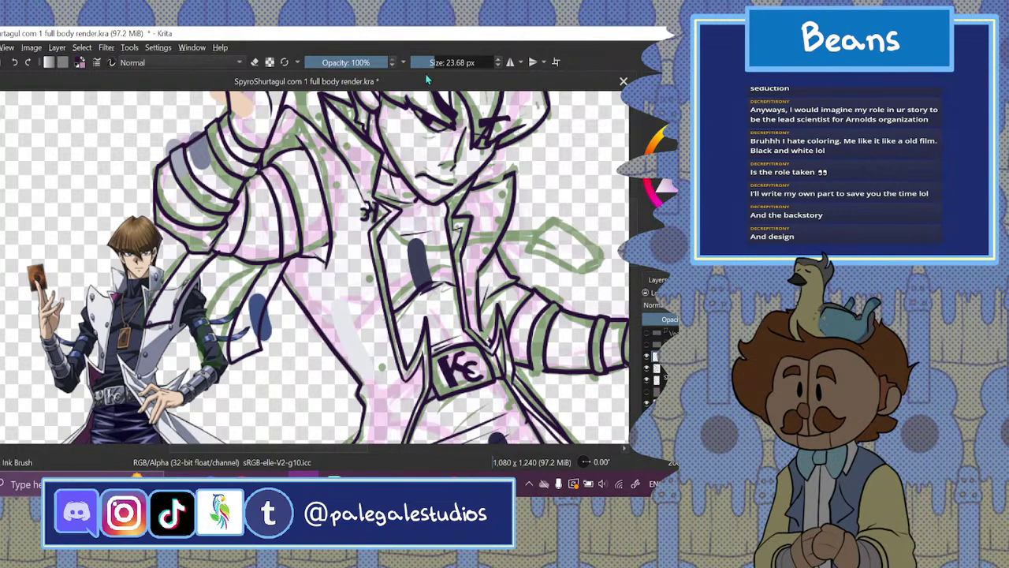
- Draw the pendant cord with a 7.33 px brush, curving from the collar across the chest to the sketched pendant
left_click_drag(435, 64, 426, 84)
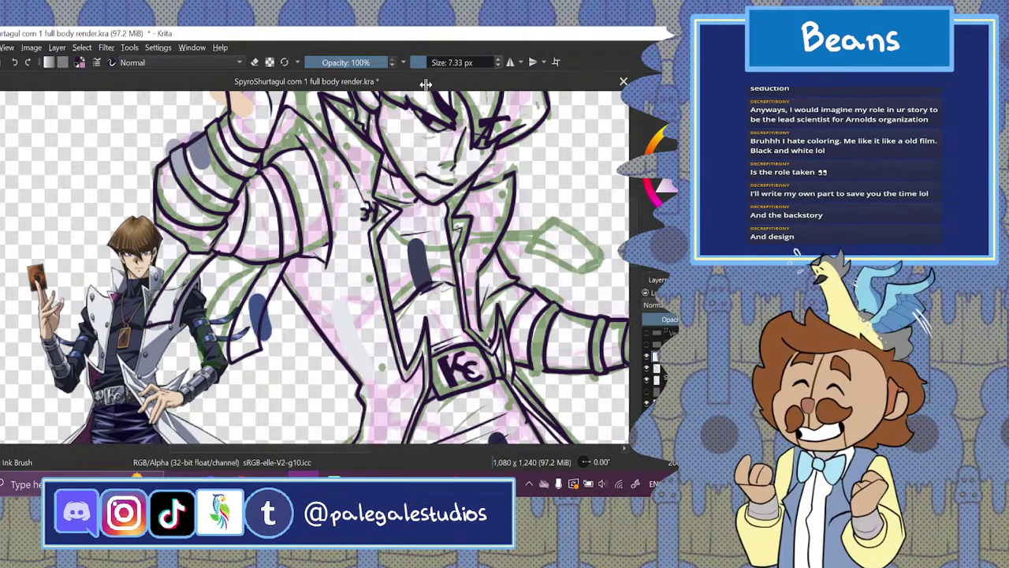
left_click_drag(255, 454, 313, 461)
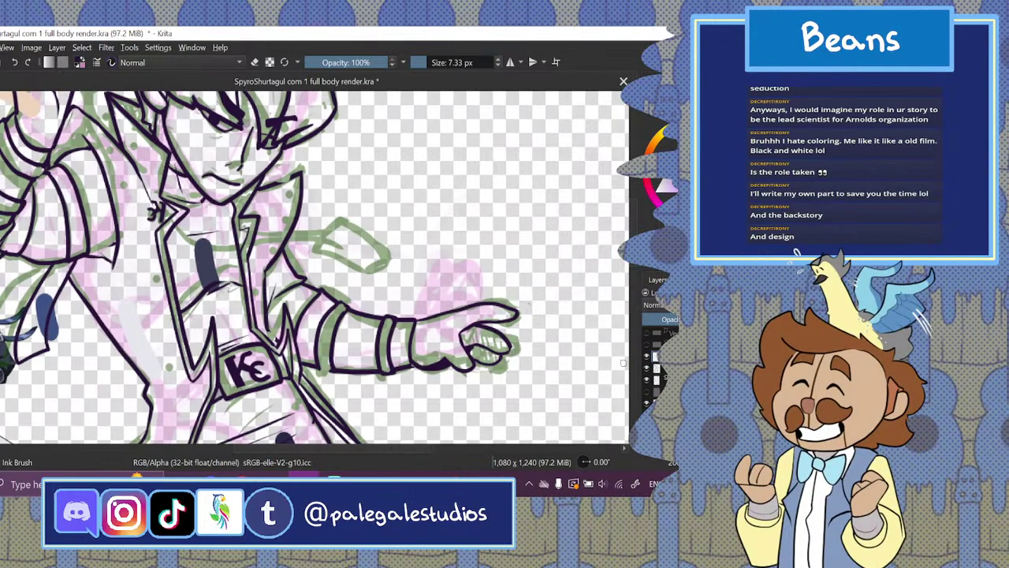
mouse_move(165, 214)
left_mouse_down()
mouse_move(236, 248)
mouse_move(344, 240)
left_mouse_up()
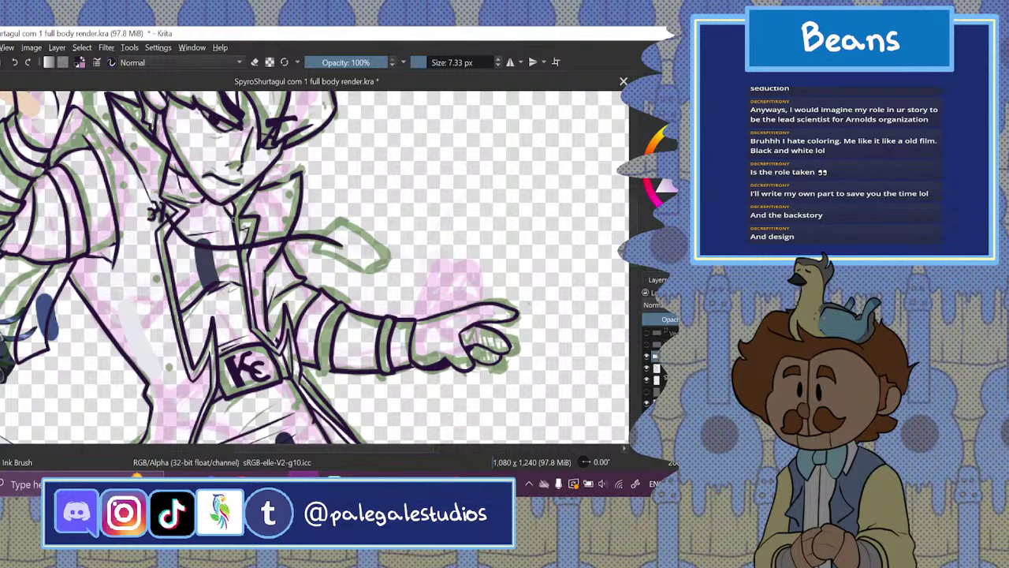
left_click_drag(233, 223, 321, 236)
- Reduce the brush size to 3.16 px and draw a small upright rectangle in the empty area above the outstretched hand
key("e")
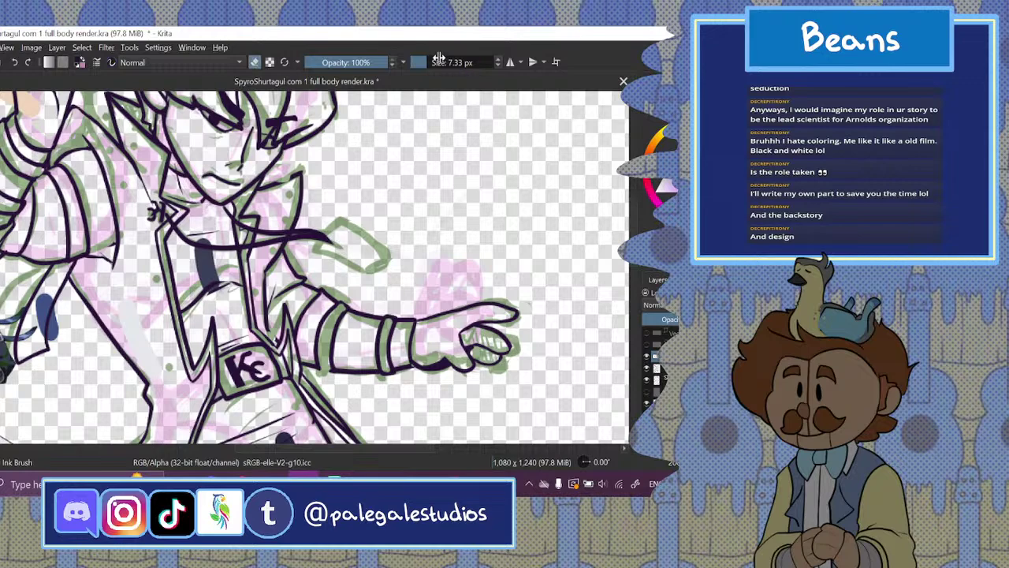
mouse_move(476, 67)
left_mouse_down()
mouse_move(421, 63)
mouse_move(425, 72)
left_mouse_up()
left_click_drag(424, 63, 422, 62)
left_click(497, 65)
left_click(497, 65)
left_click(498, 66)
left_click_drag(407, 134, 455, 210)
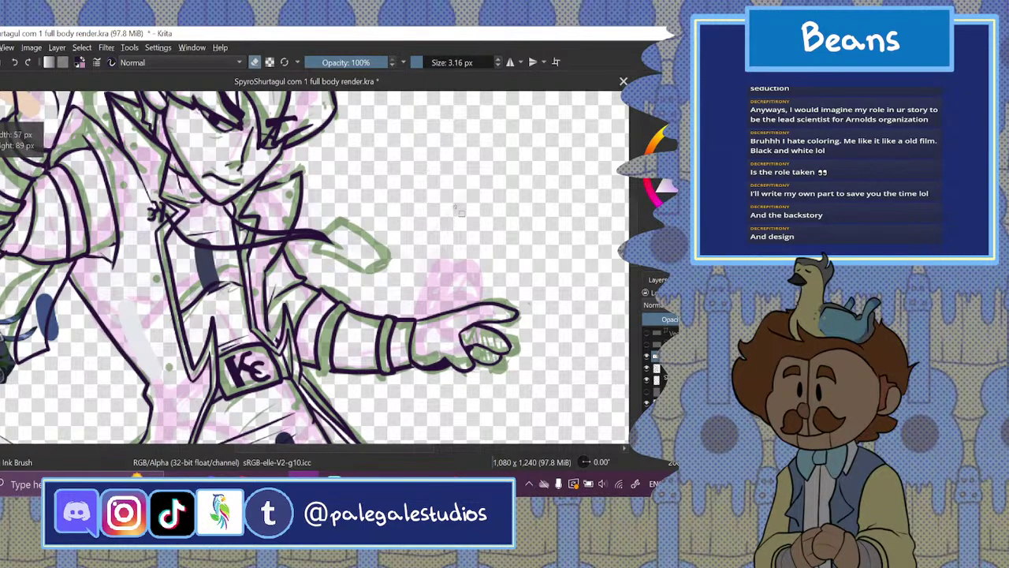
left_click_drag(392, 157, 434, 221)
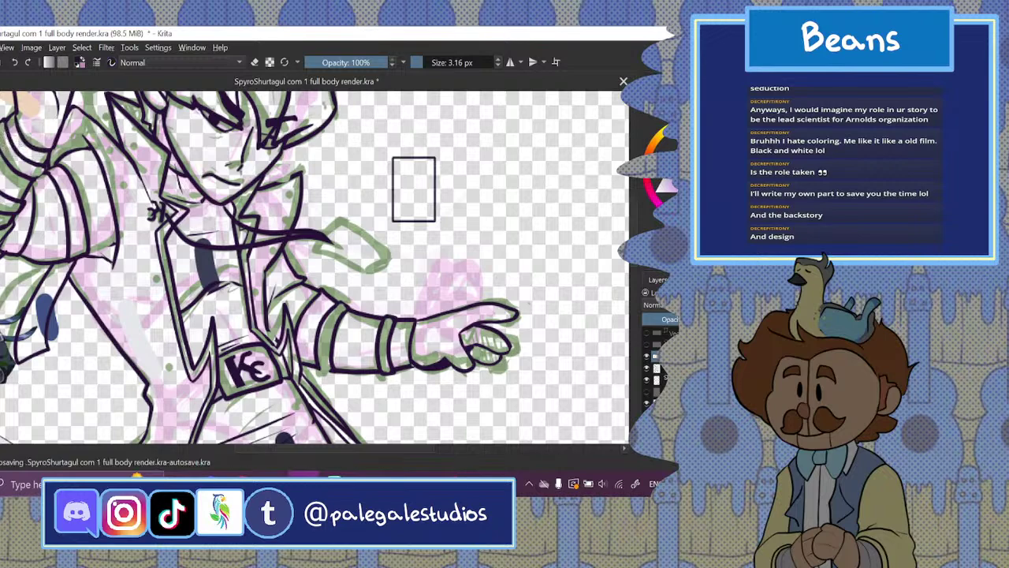
- Select the small rectangle with a freehand outline, rotate it and move it over the sketched pendant at the cord's end
key("ctrl+t")
left_click_drag(432, 180, 430, 186)
left_click(16, 63)
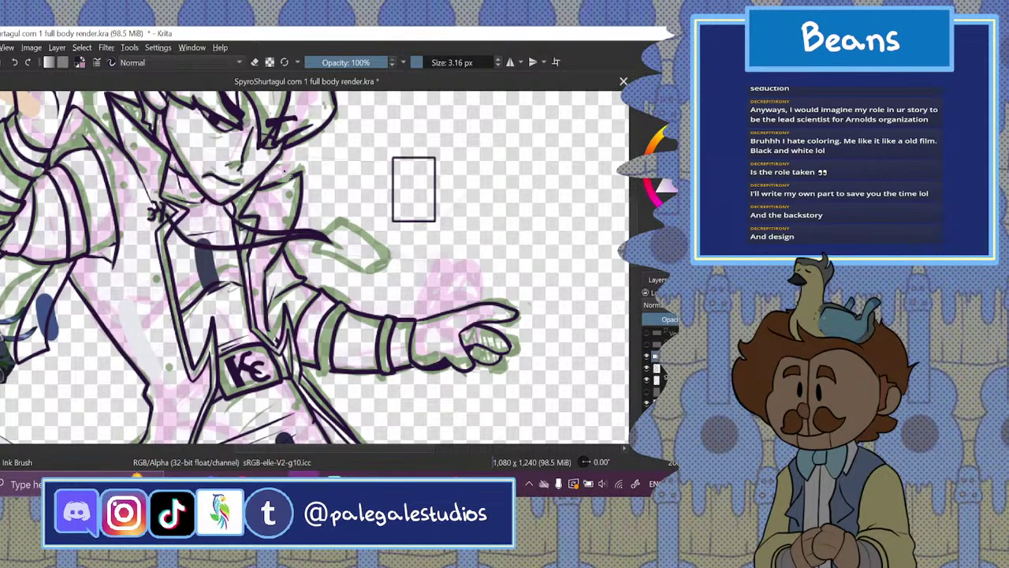
mouse_move(392, 234)
left_mouse_down()
mouse_move(410, 142)
mouse_move(390, 236)
left_mouse_up()
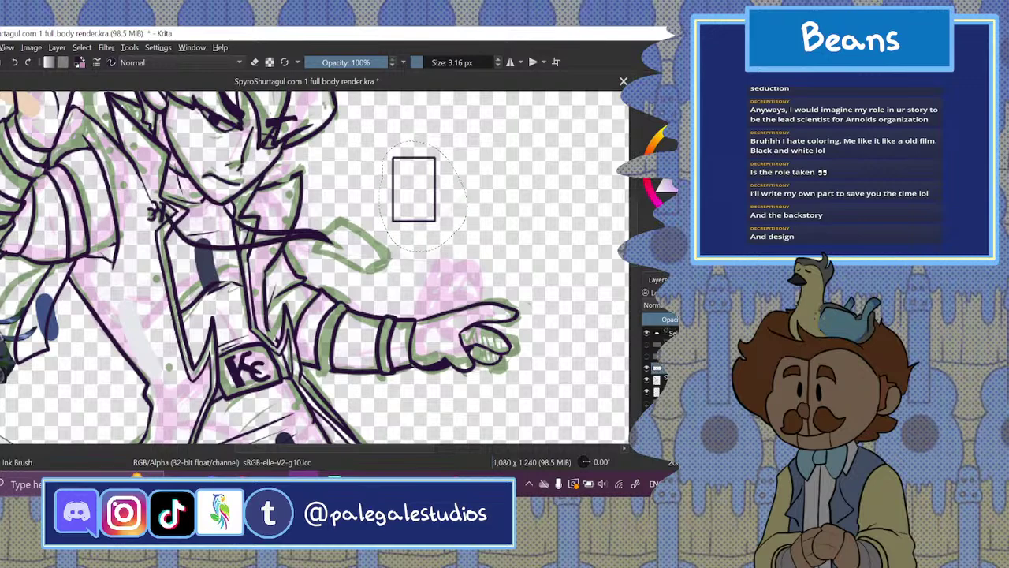
key("ctrl+t")
mouse_move(466, 167)
left_mouse_down()
mouse_move(472, 136)
mouse_move(402, 120)
left_mouse_up()
key("Return")
left_click_drag(429, 177, 376, 218)
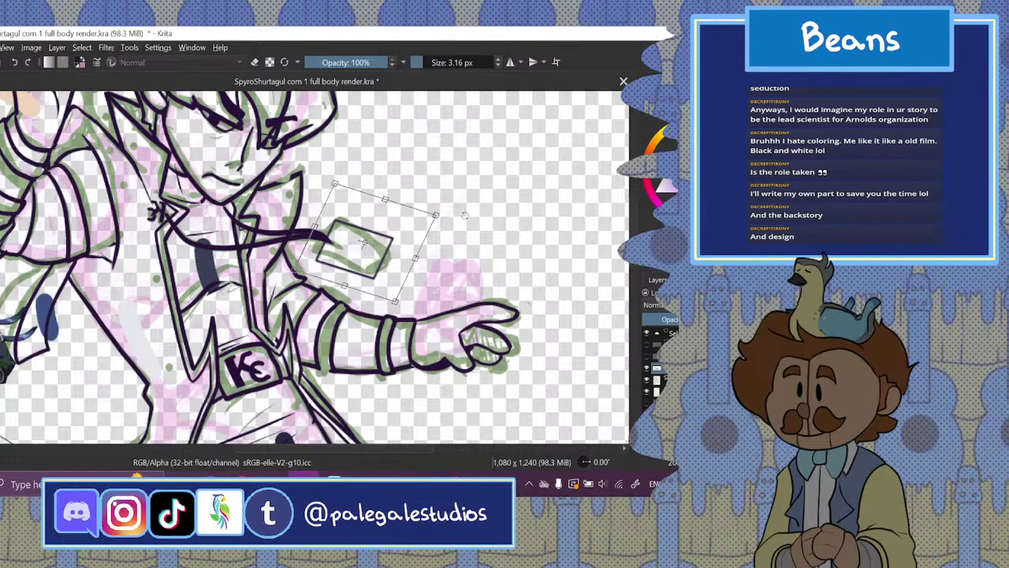
left_click_drag(465, 217, 466, 241)
left_click_drag(383, 214, 379, 217)
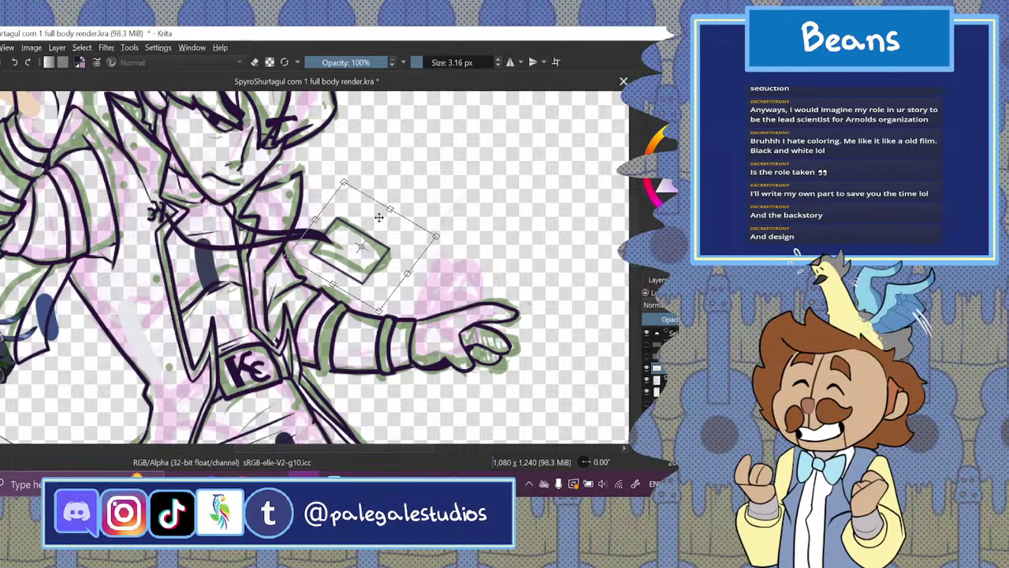
- Clear the selection around the pendant and set the brush size to 7.77 px
key("b")
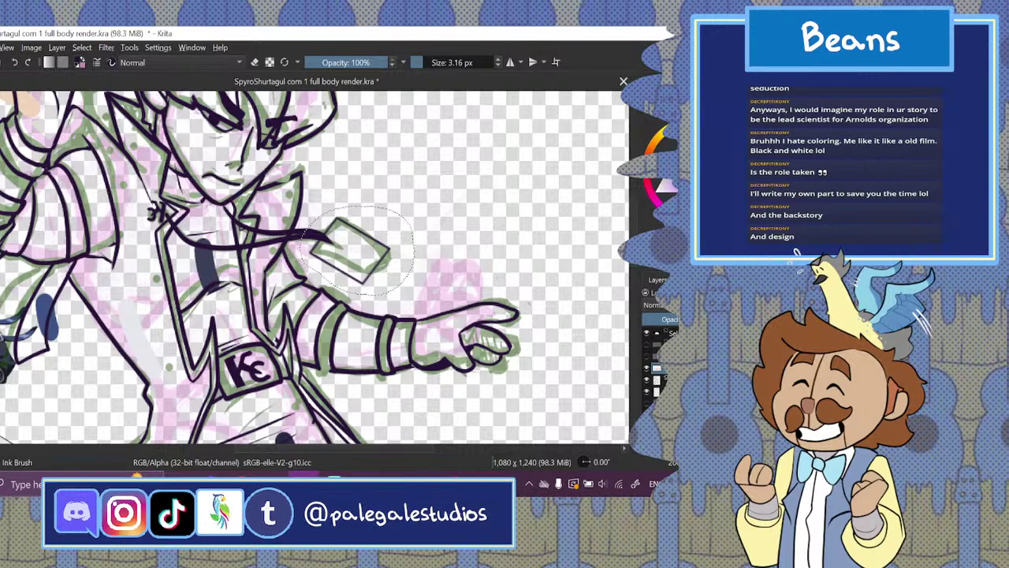
left_click(84, 48)
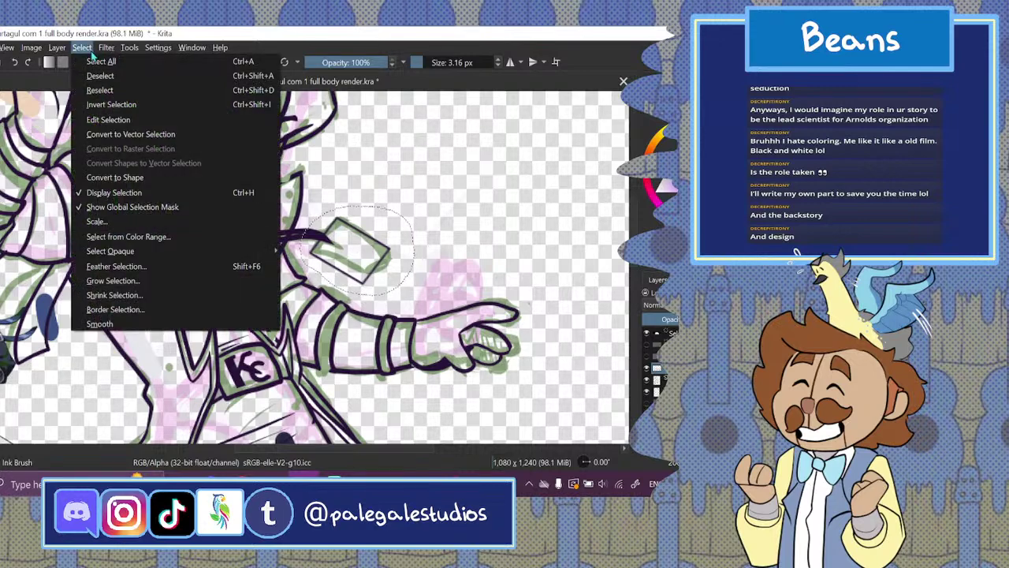
left_click(96, 76)
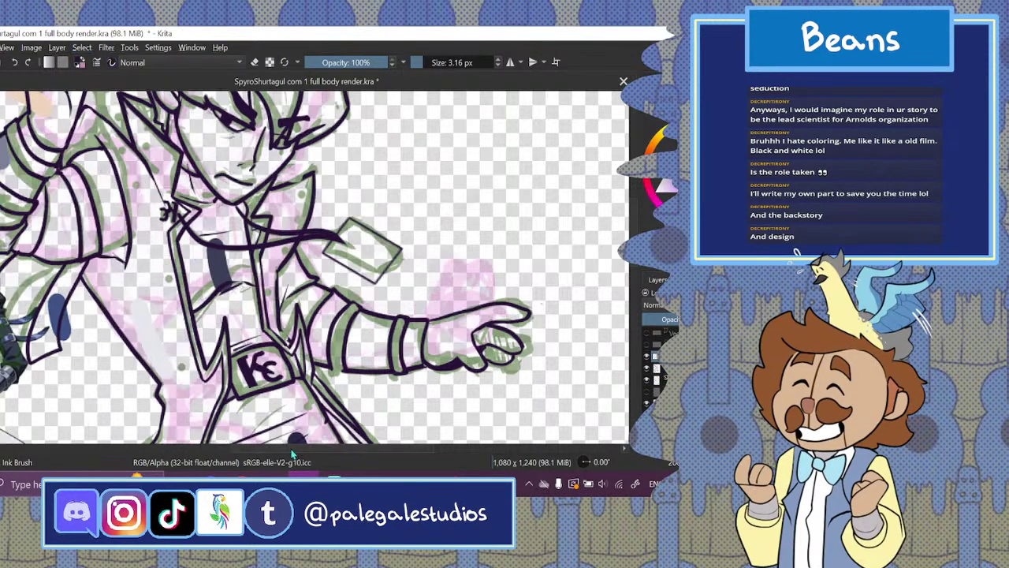
key("e")
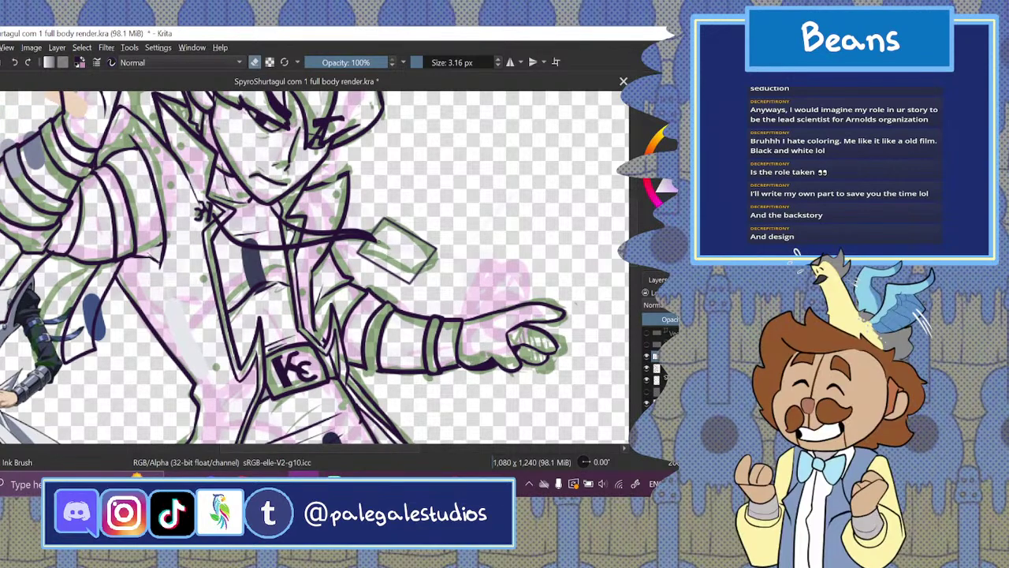
left_click_drag(436, 61, 446, 61)
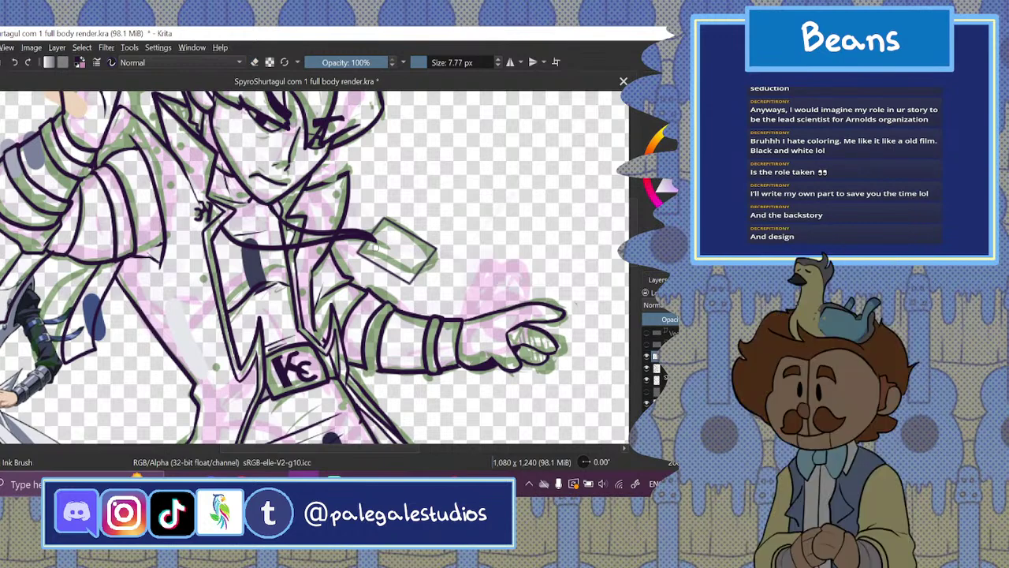
- Hide the green and pink rough sketch and remove the reference image from the canvas
key("ctrl+minus")
key("ctrl+minus")
key("ctrl+minus")
key("ctrl+minus")
key("ctrl+plus")
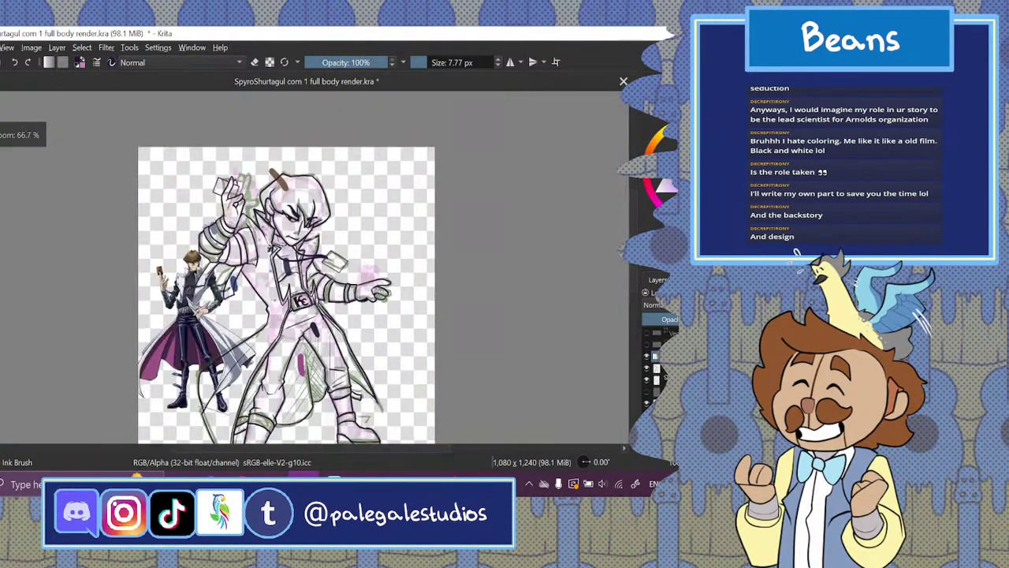
left_click(647, 380)
left_click(646, 380)
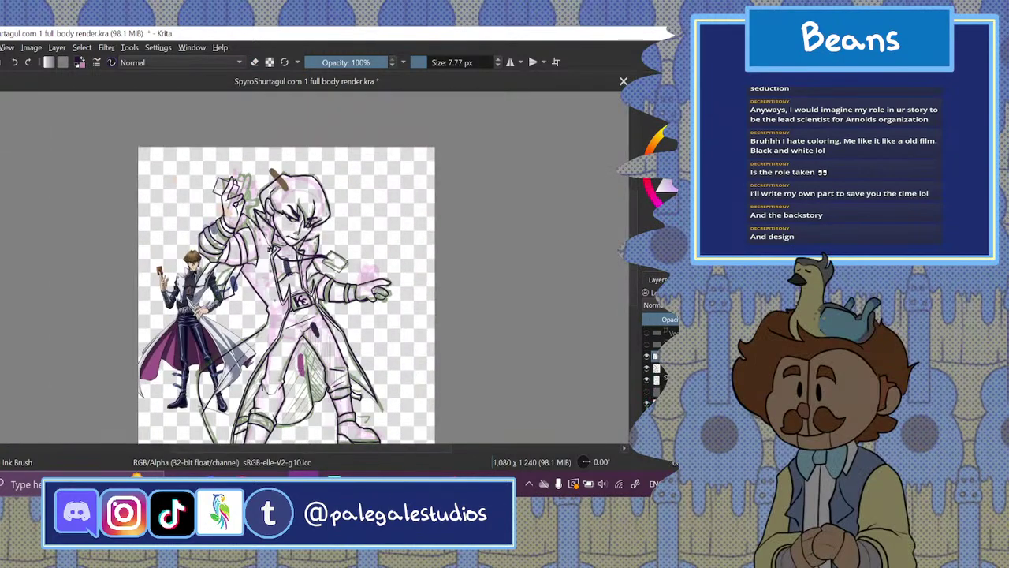
left_click(646, 402)
left_click_drag(634, 283, 634, 301)
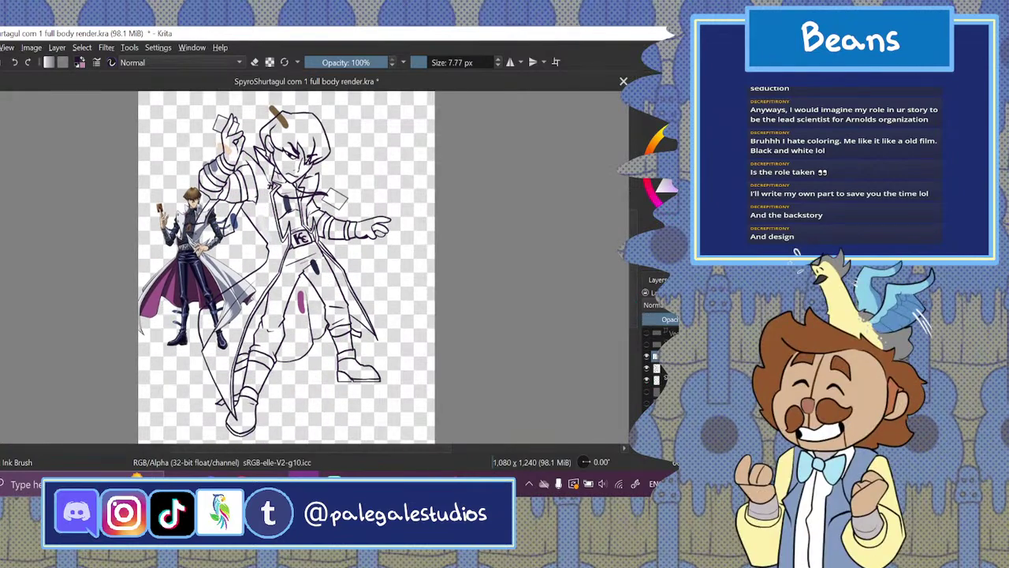
key("Delete")
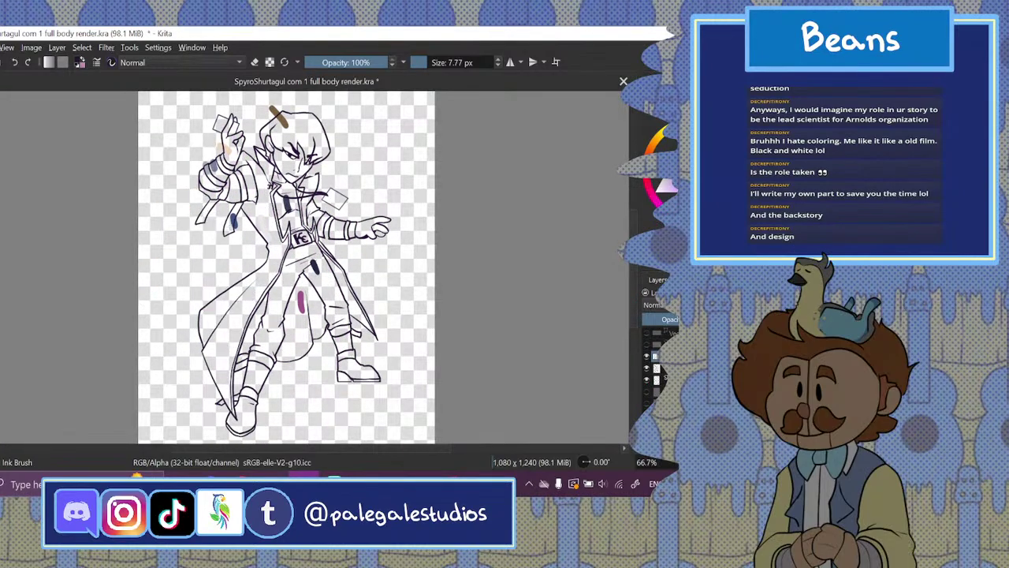
- Check the line art layer by toggling its visibility and merge the pendant layer down into it
key("plus")
key("plus")
left_click(647, 372)
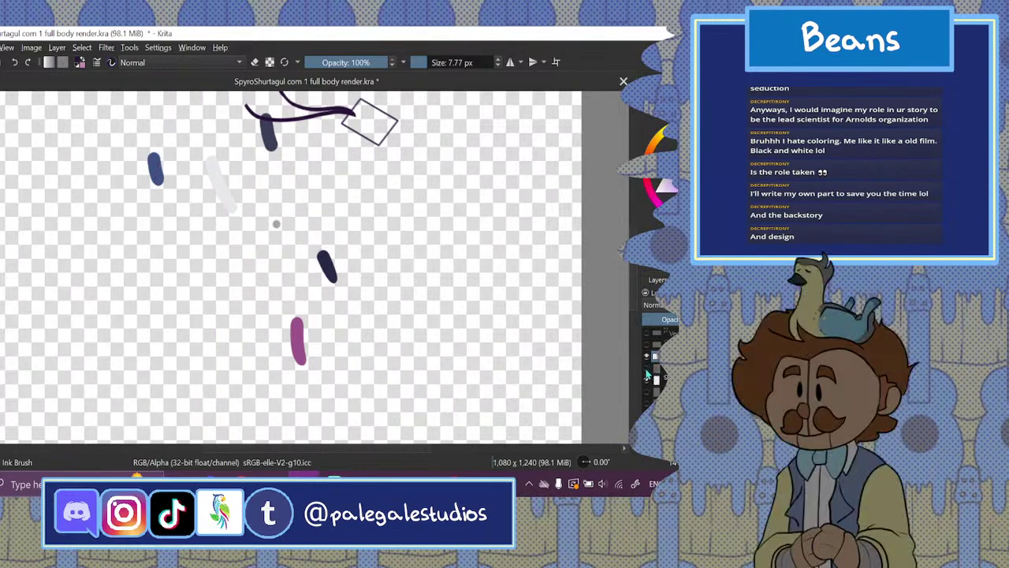
left_click(648, 372)
scroll(632, 271, "up", 4)
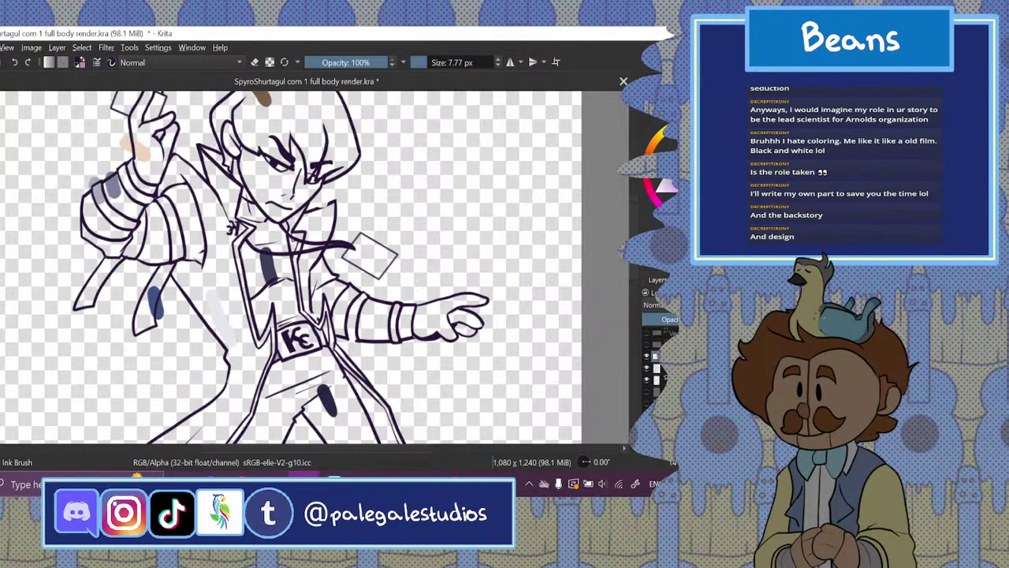
right_click(662, 359)
left_click(630, 164)
- On the colour swatch layer, sample the brown swatch and fill the character's hair with it
scroll(635, 267, "down", 10)
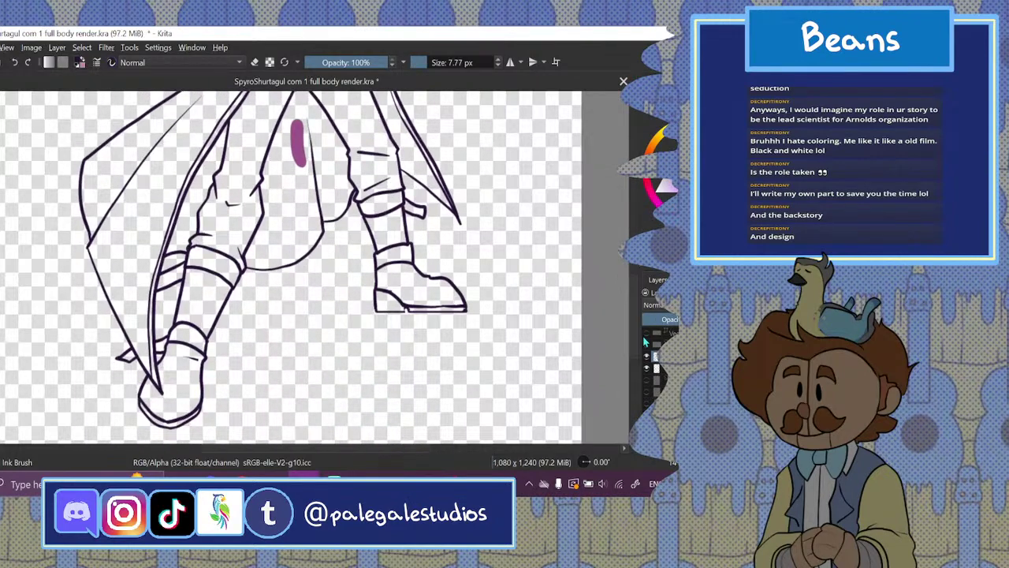
scroll(634, 267, "up", 8)
scroll(634, 267, "up", 4)
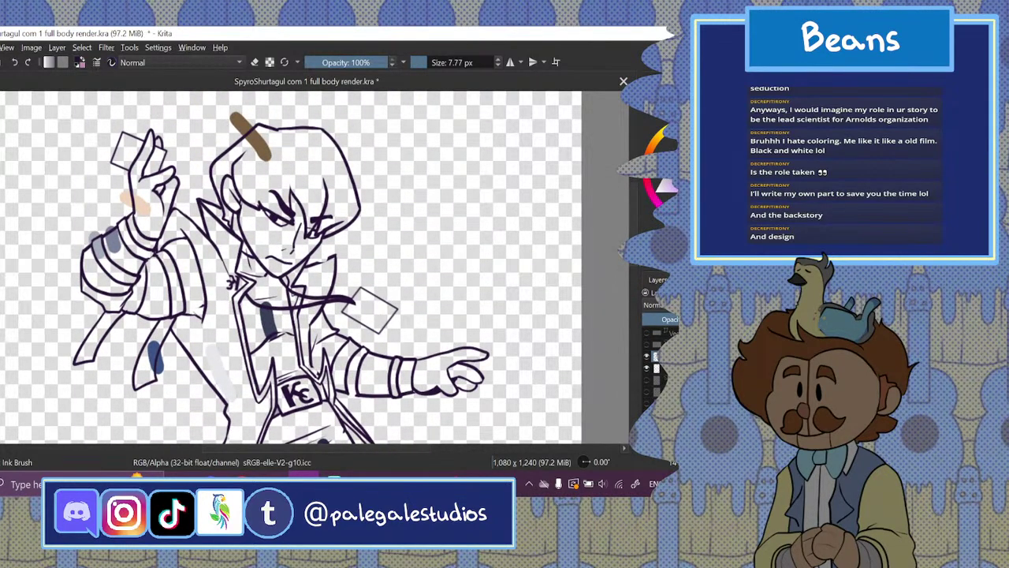
left_click(646, 368)
left_click(647, 368)
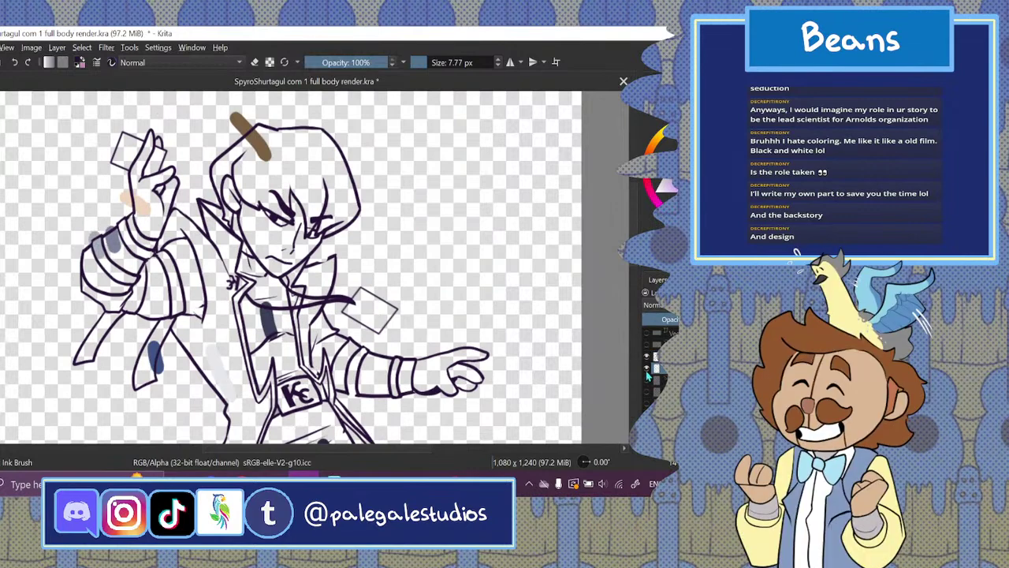
key("p")
left_click(259, 135)
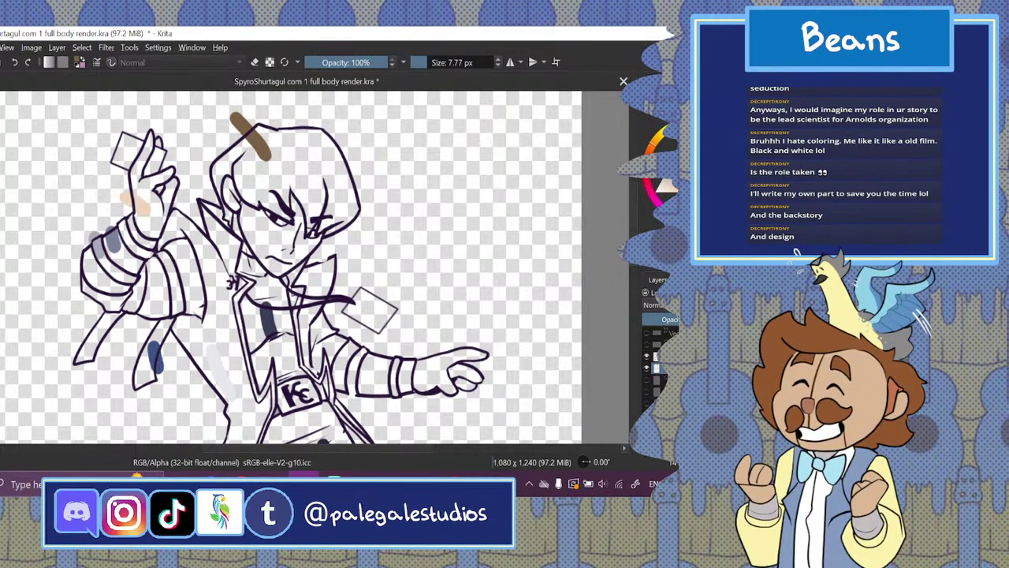
key("f")
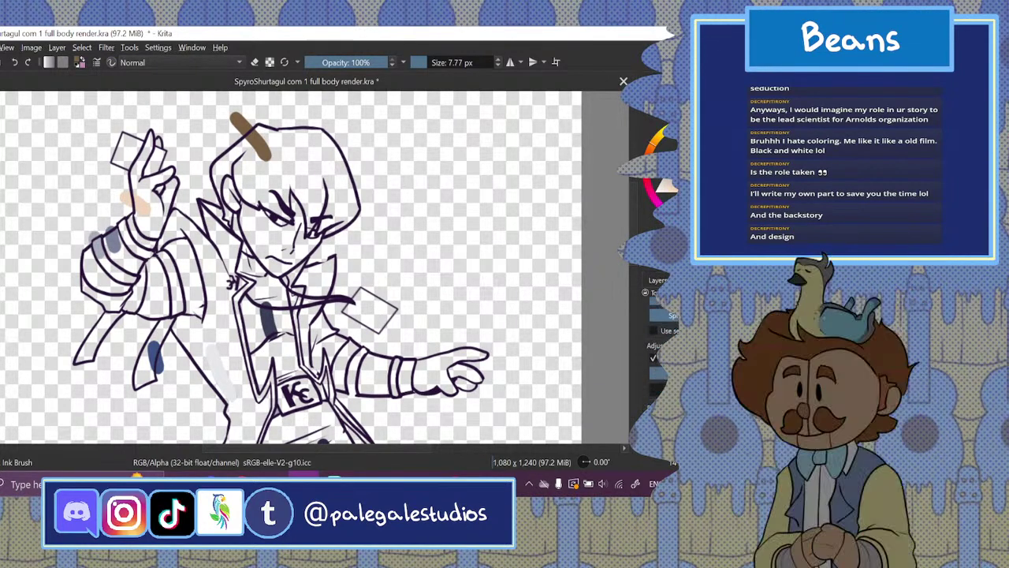
left_click(303, 179)
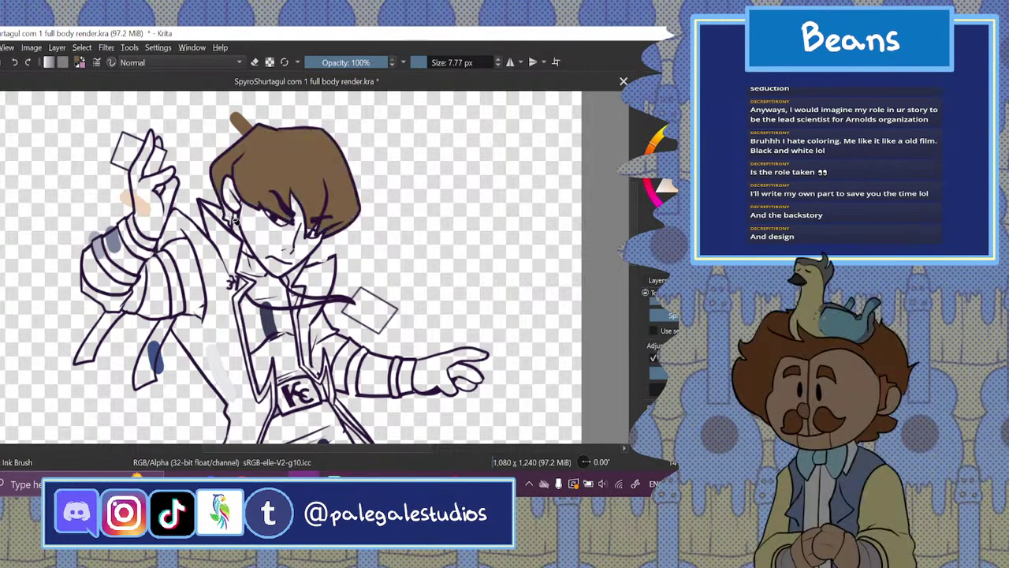
- Sample the skin-tone swatch and fill the raised hand, the face and the outstretched hand with it
key("b")
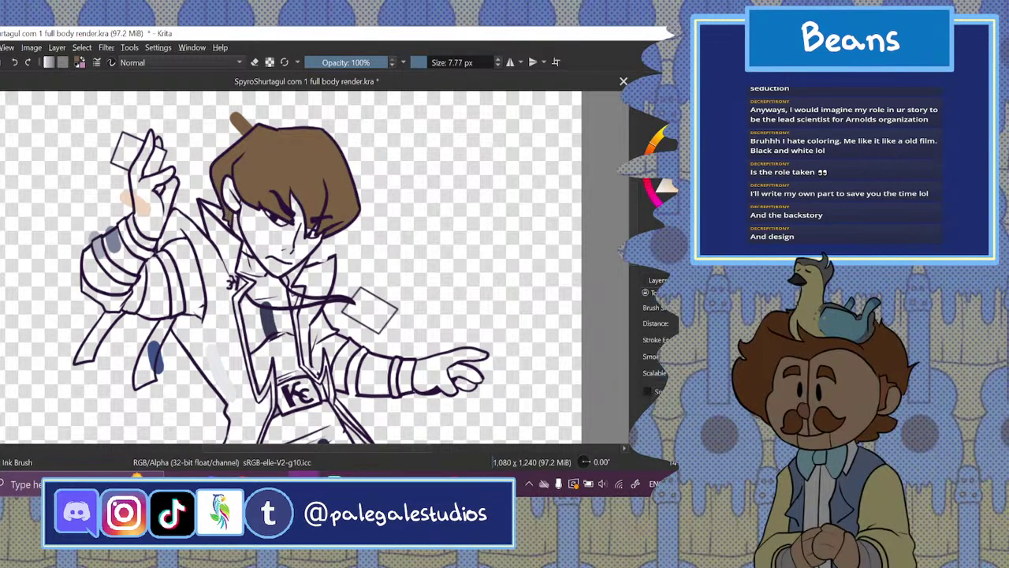
key("p")
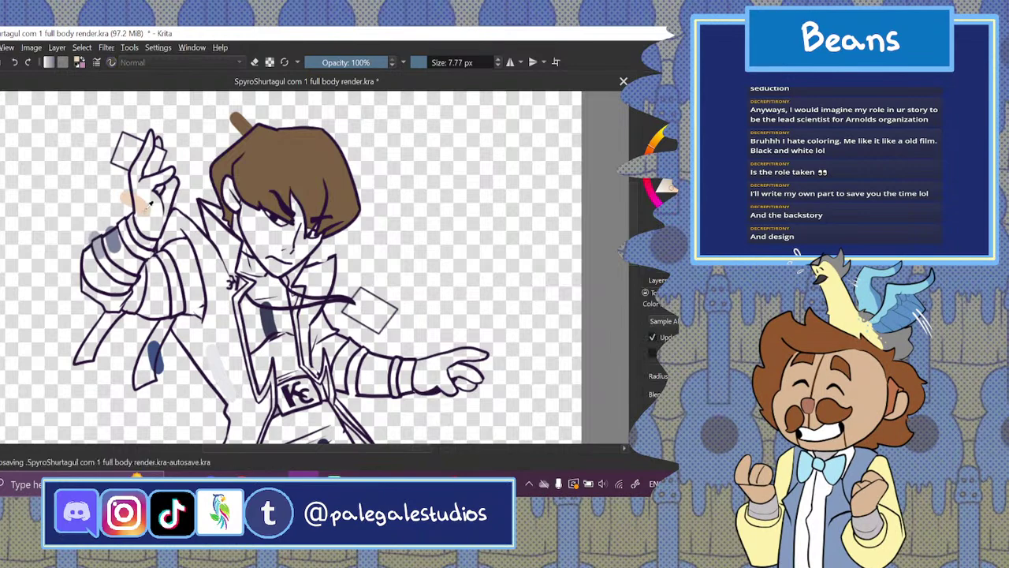
key("f")
left_click(146, 168)
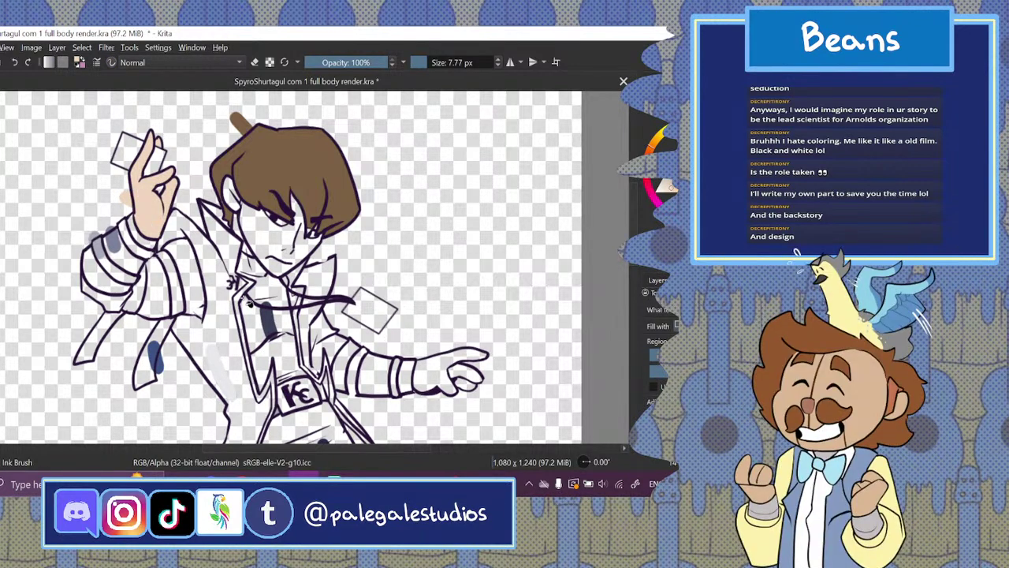
left_click(268, 245)
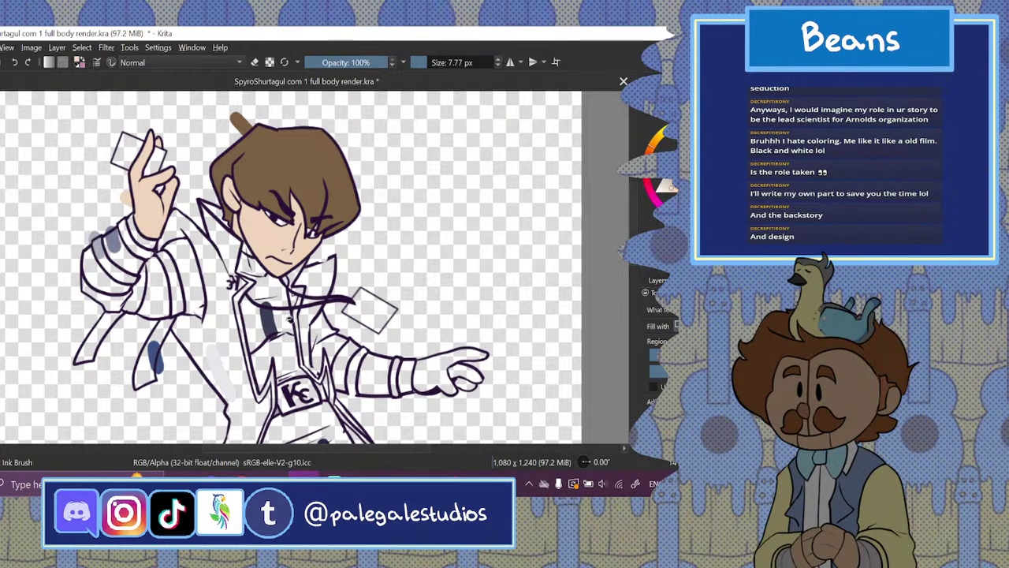
left_click(467, 387)
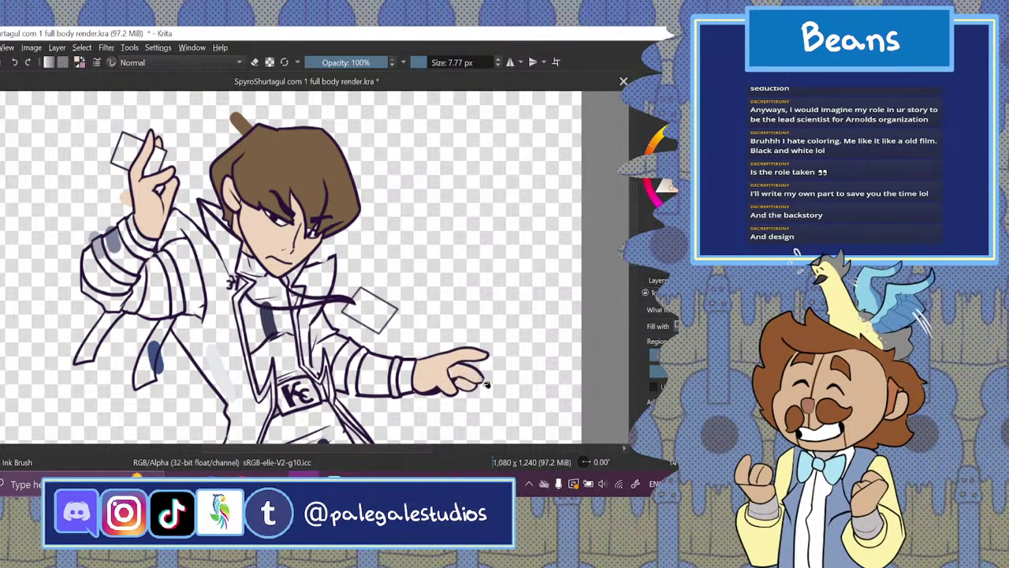
- Sample the dark navy swatch on the chest and, on the swatch layer, fill the shirt and its high collar with it
scroll(636, 268, "down", 3)
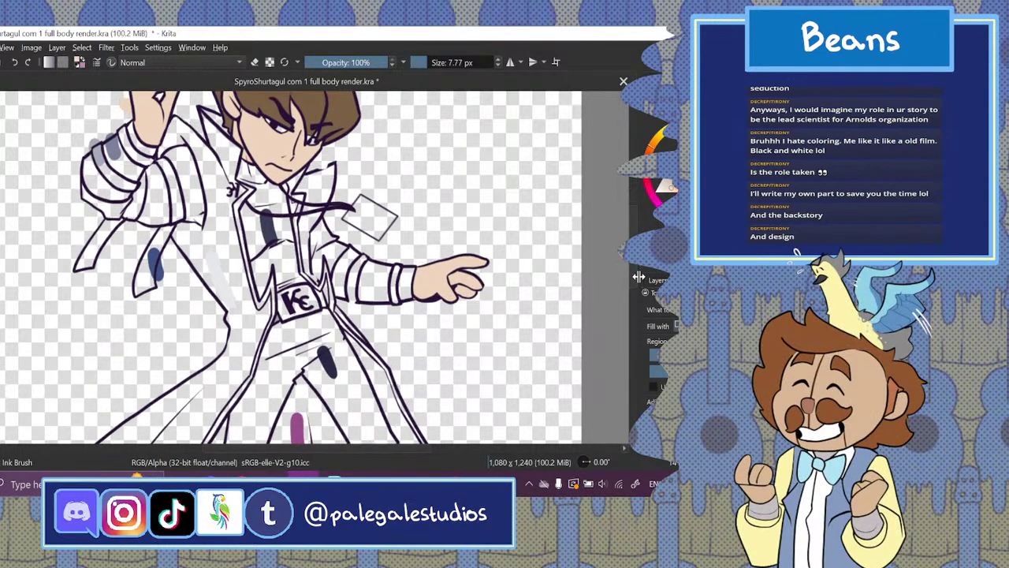
left_click(651, 281)
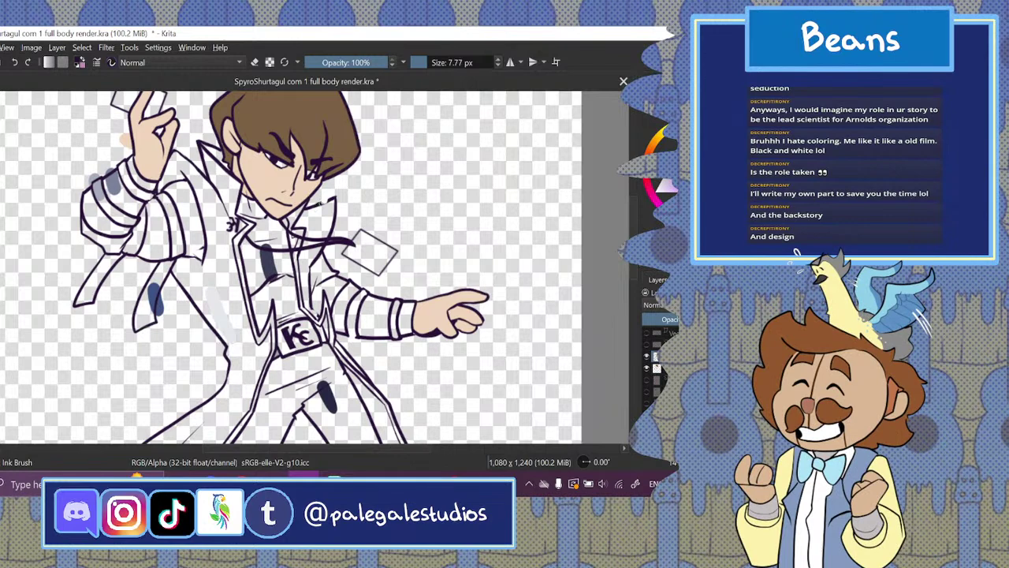
left_click(30, 63)
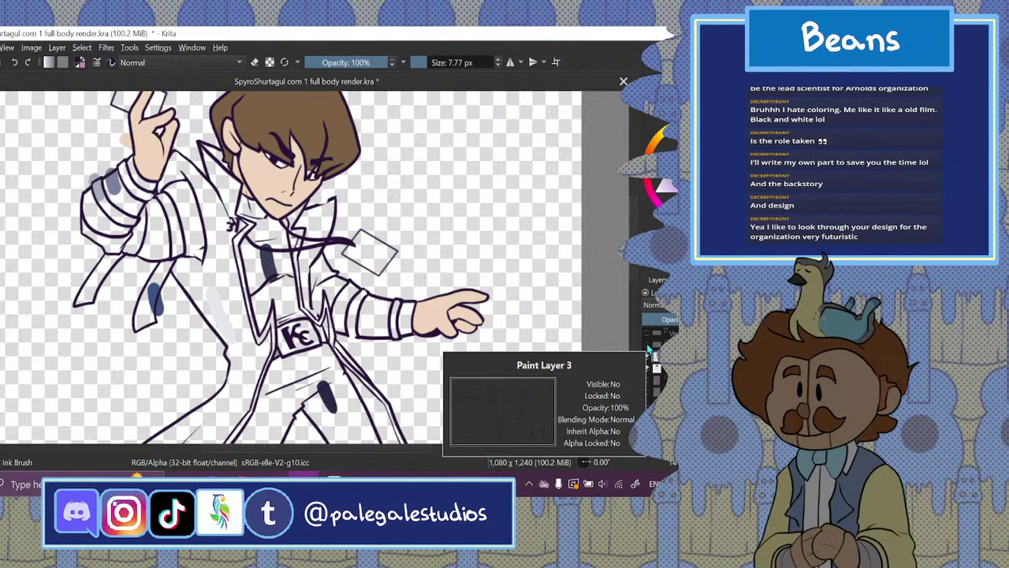
key("f")
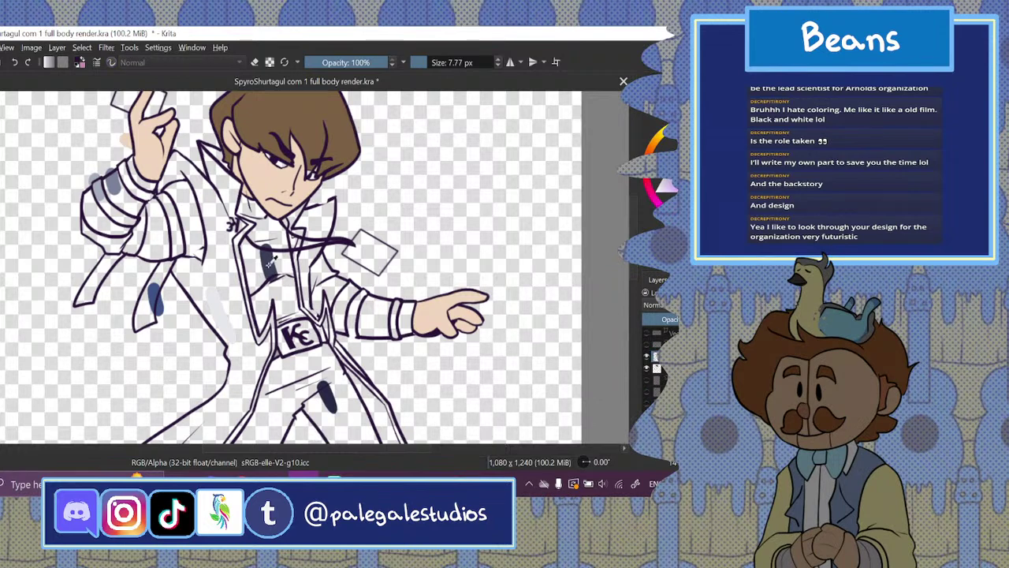
key("b")
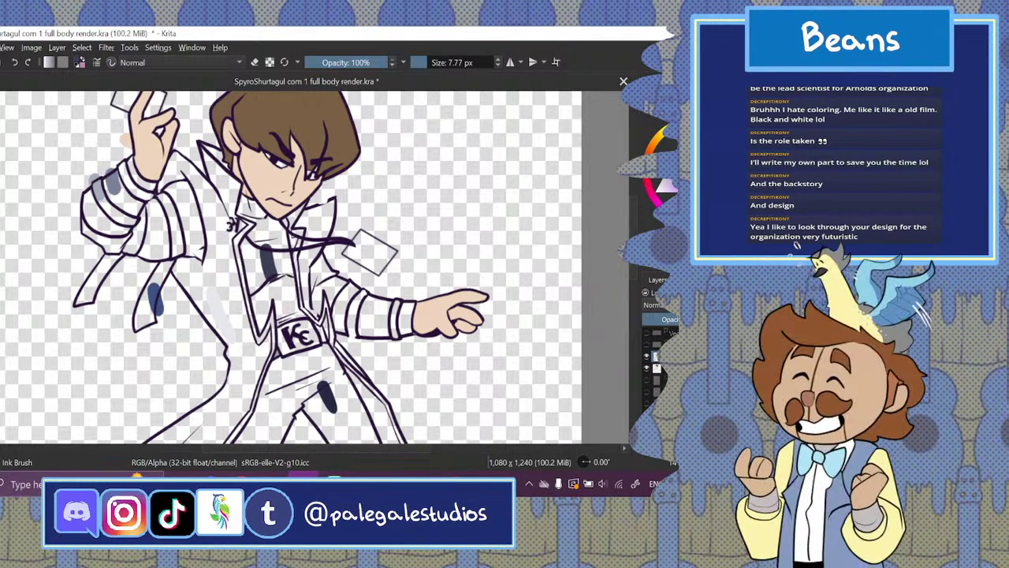
left_click(647, 367)
left_click(646, 372)
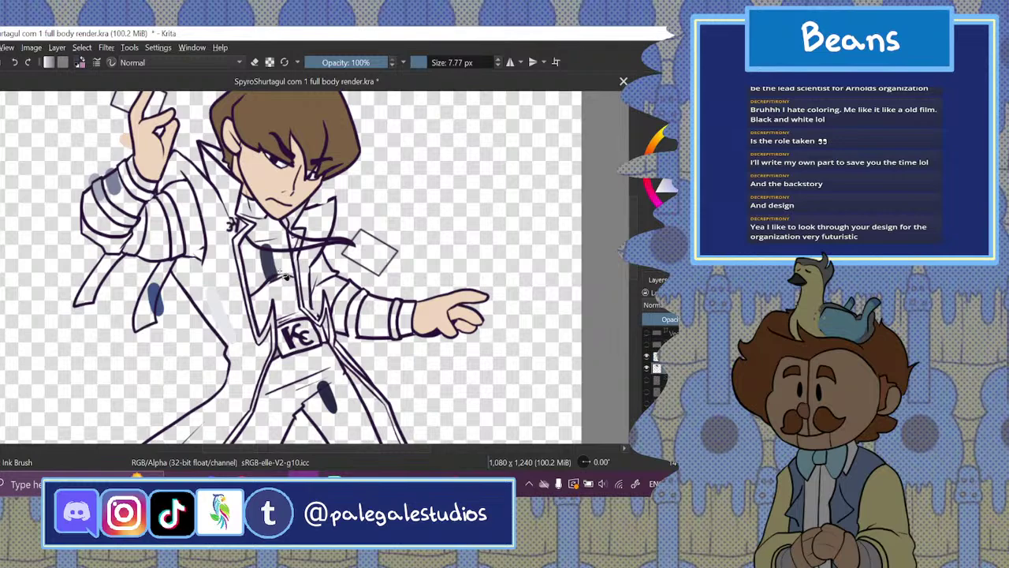
left_click(292, 313)
left_click(261, 283)
left_click(280, 240)
left_click(278, 221)
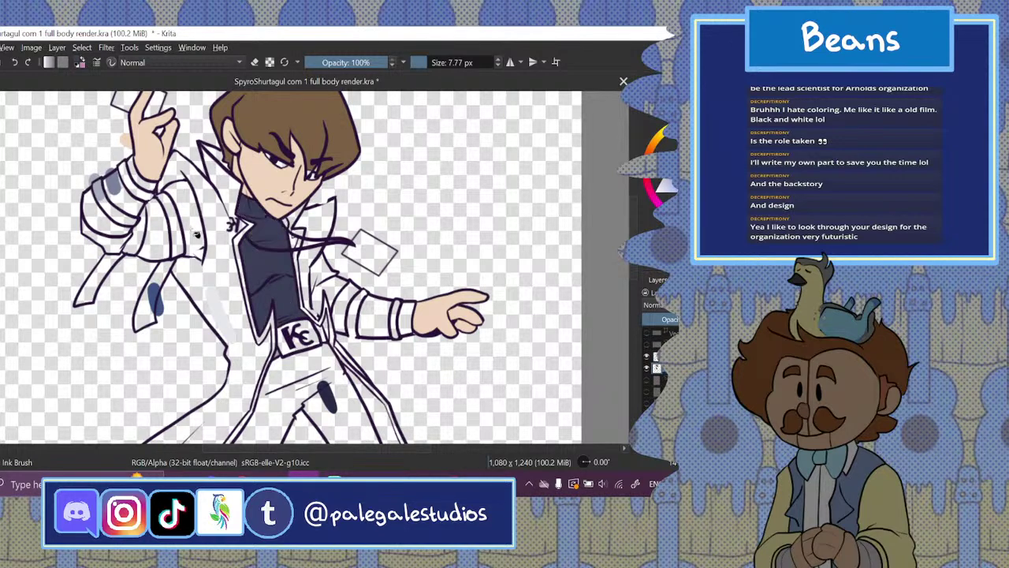
- Fill the dark sections of the raised arm's sleeve with navy, then try the same fill on the opposite upper arm and undo it
left_click(198, 229)
left_click(162, 238)
left_click(112, 242)
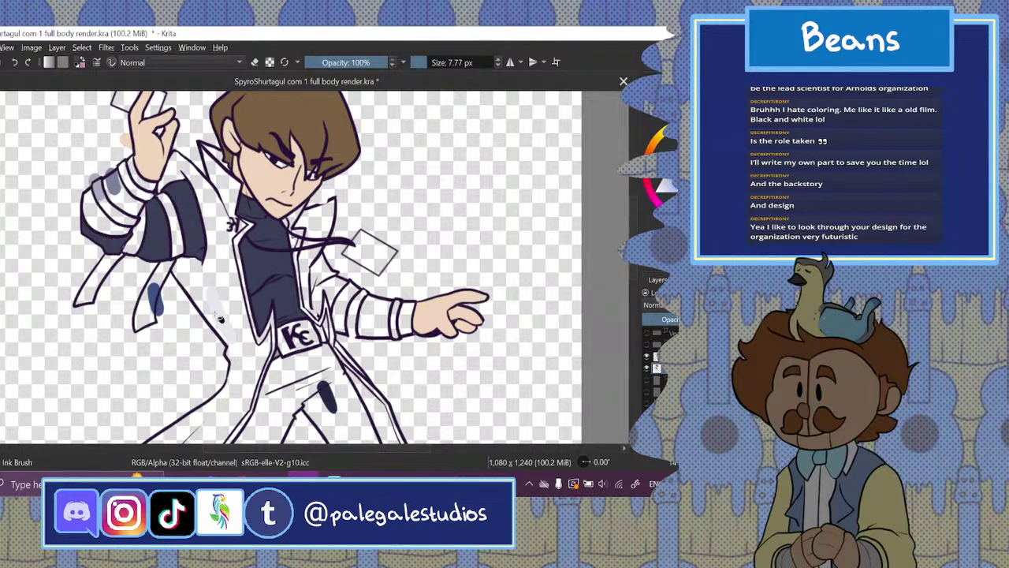
left_click(330, 299)
left_click(16, 62)
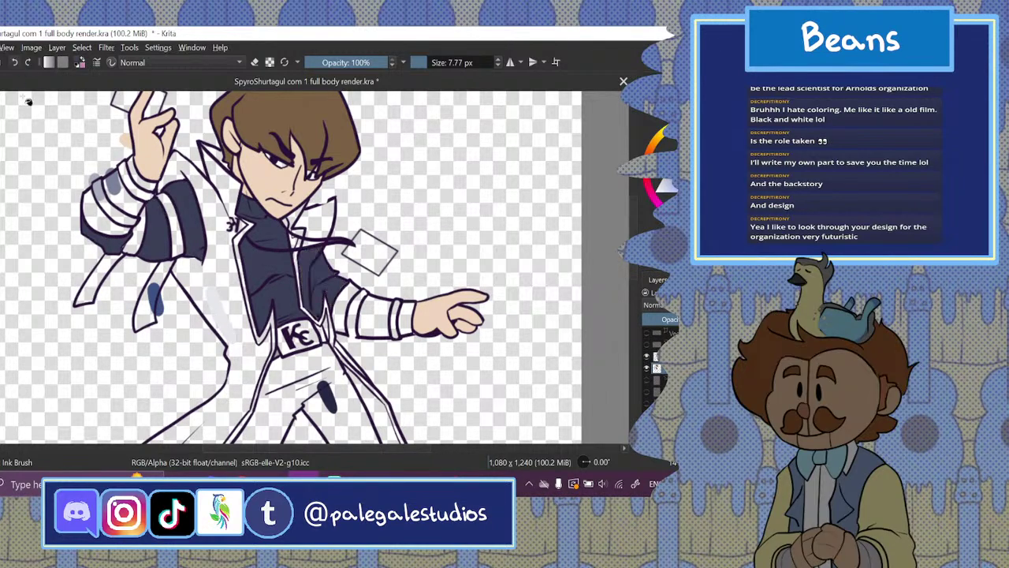
- Switch to the browser, look over the YouTube page playing "Cooking with Carnotaurus", and return to Krita
key("alt+Tab")
scroll(283, 194, "down", 3)
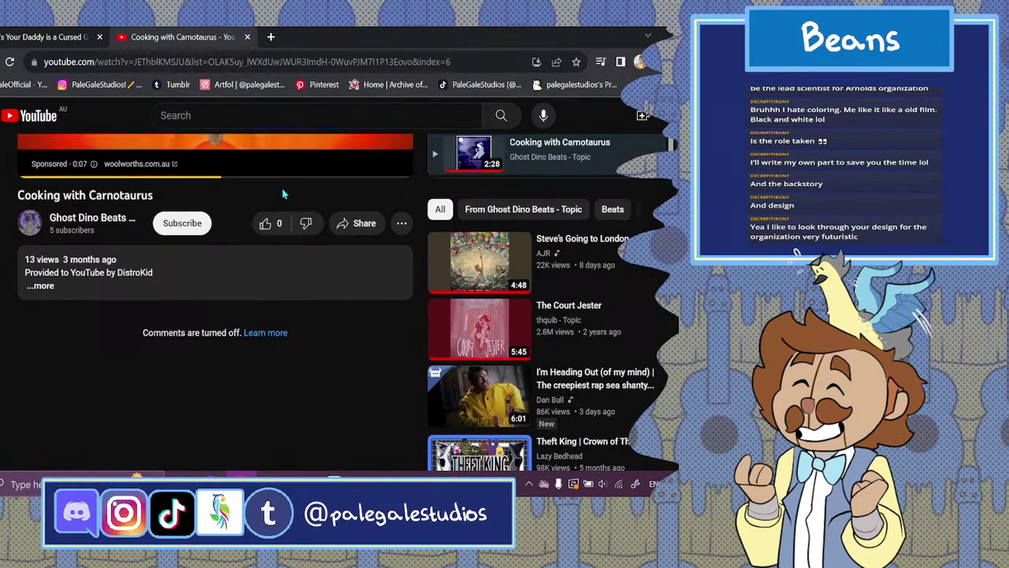
scroll(366, 409, "up", 2)
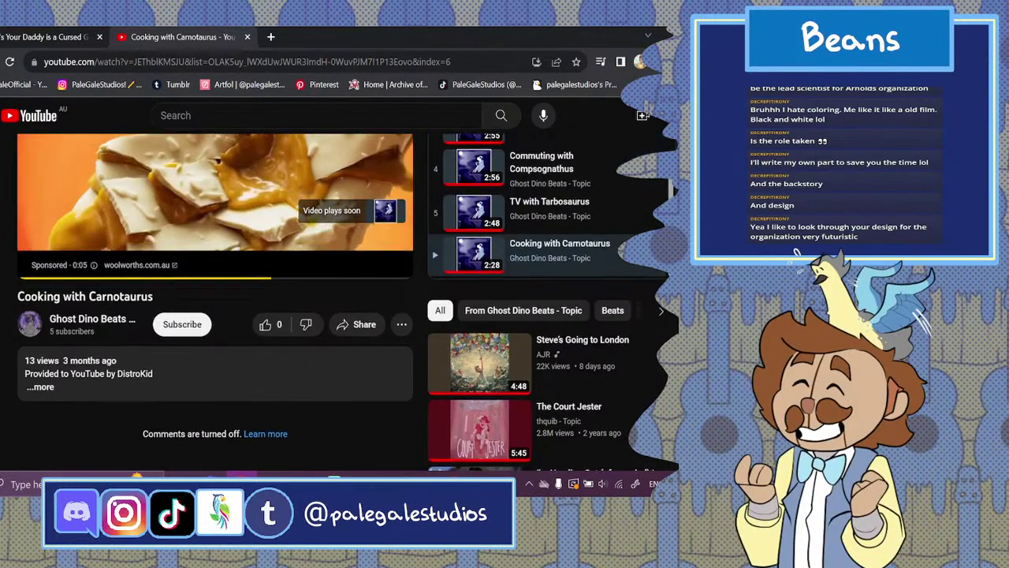
scroll(364, 404, "down", 1)
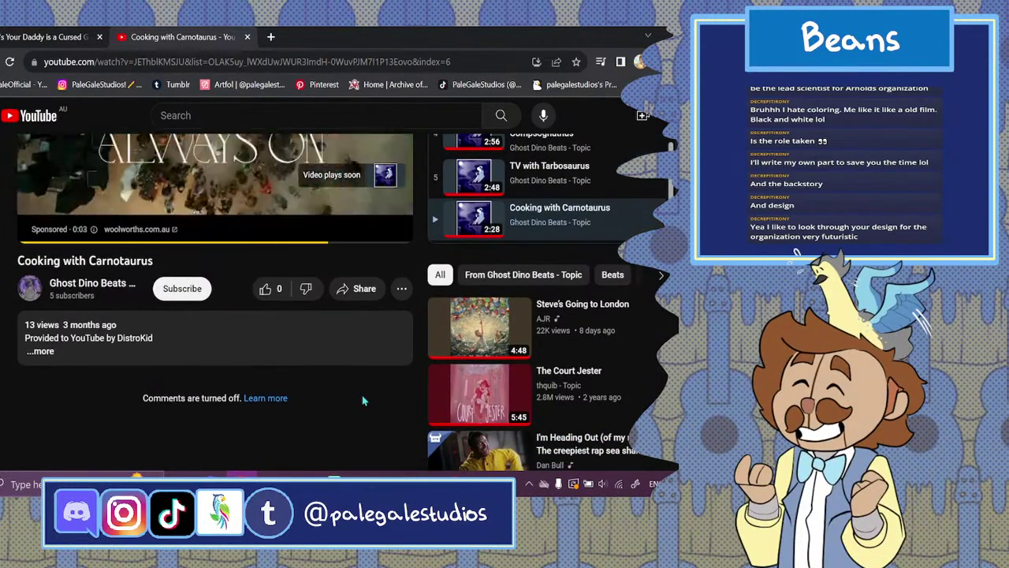
scroll(362, 401, "up", 1)
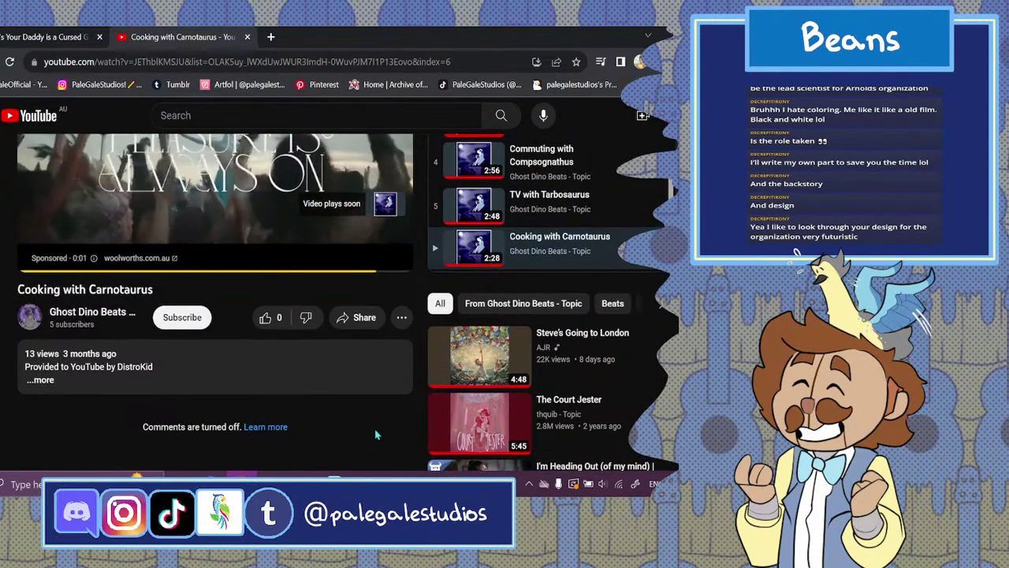
scroll(217, 289, "up", 1)
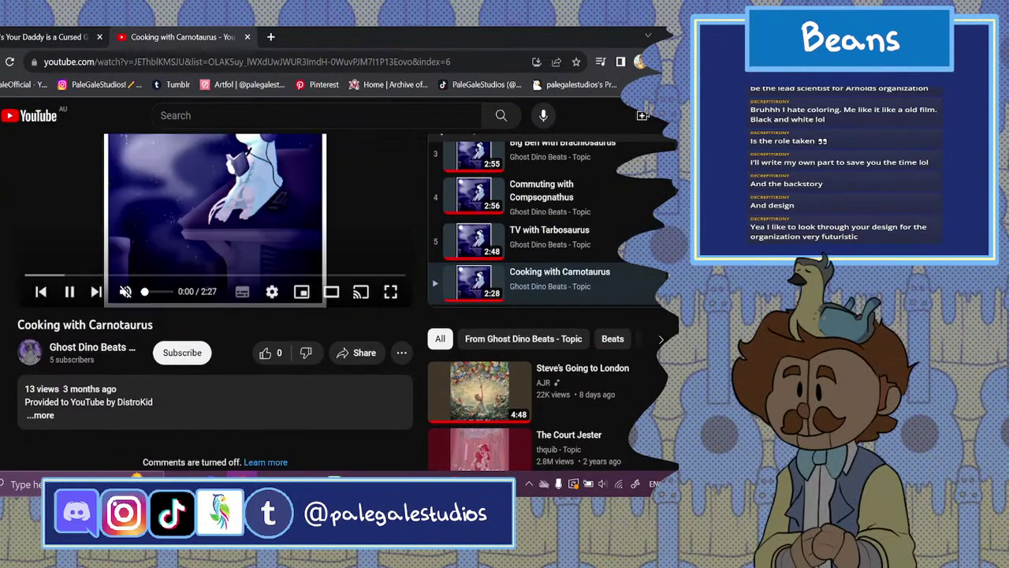
left_click(314, 476)
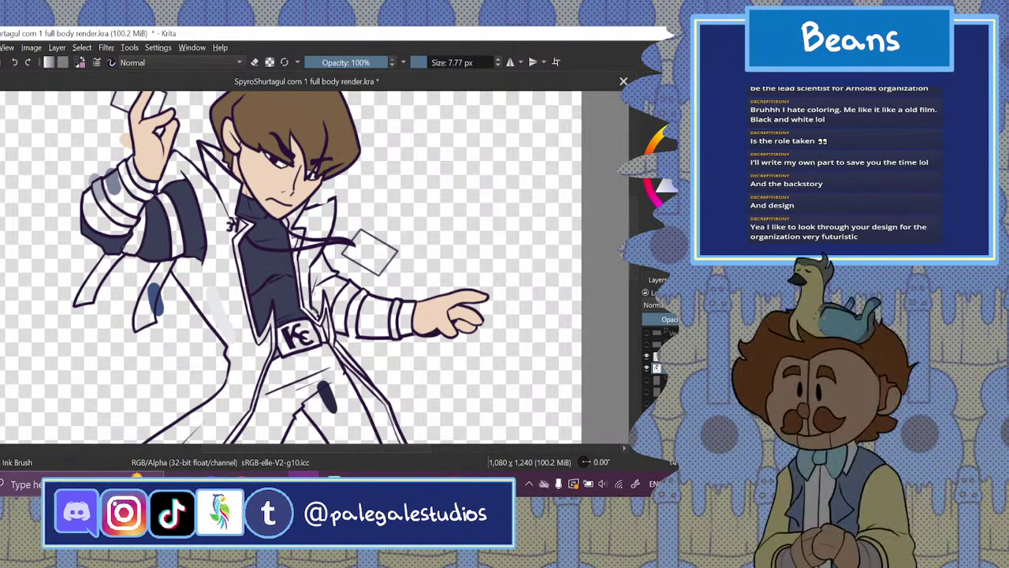
- Fill the outstretched arm's upper sleeve with dark navy and the wide sections of the raised forearm's bracer with the grey-blue swatch colour
left_click(319, 274)
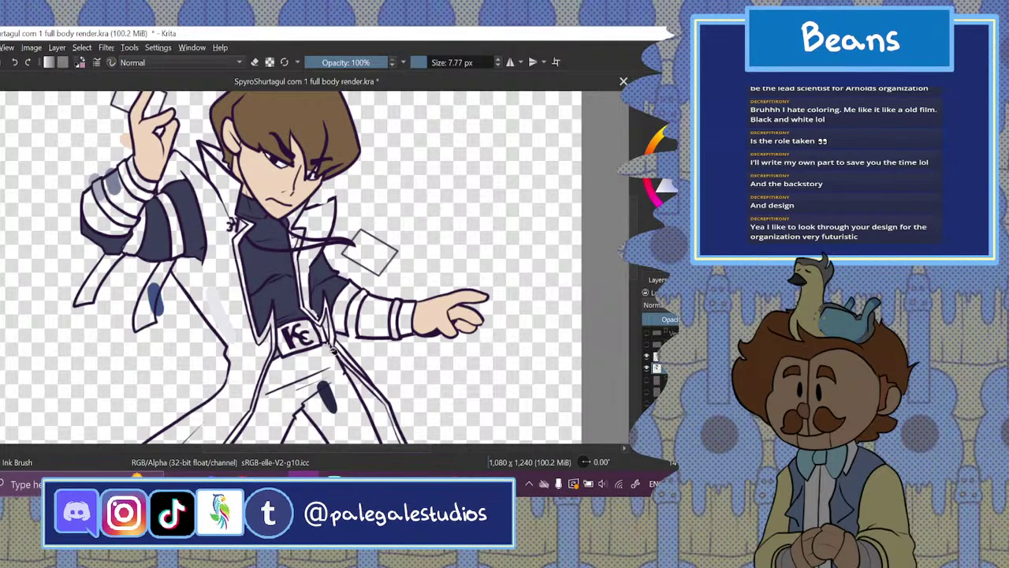
scroll(332, 350, "up", 1)
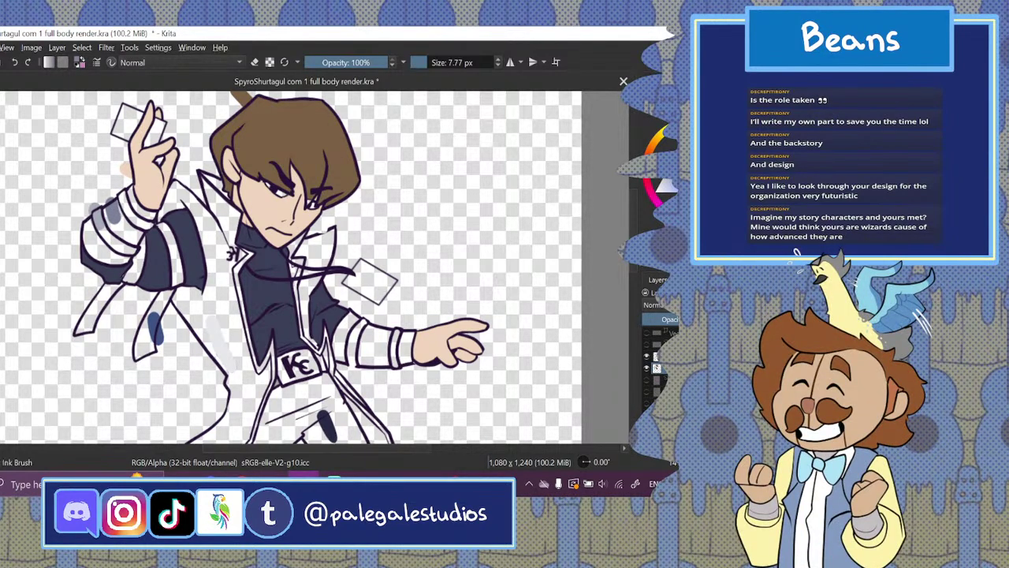
left_click(130, 236)
left_click(144, 214)
left_click(110, 252)
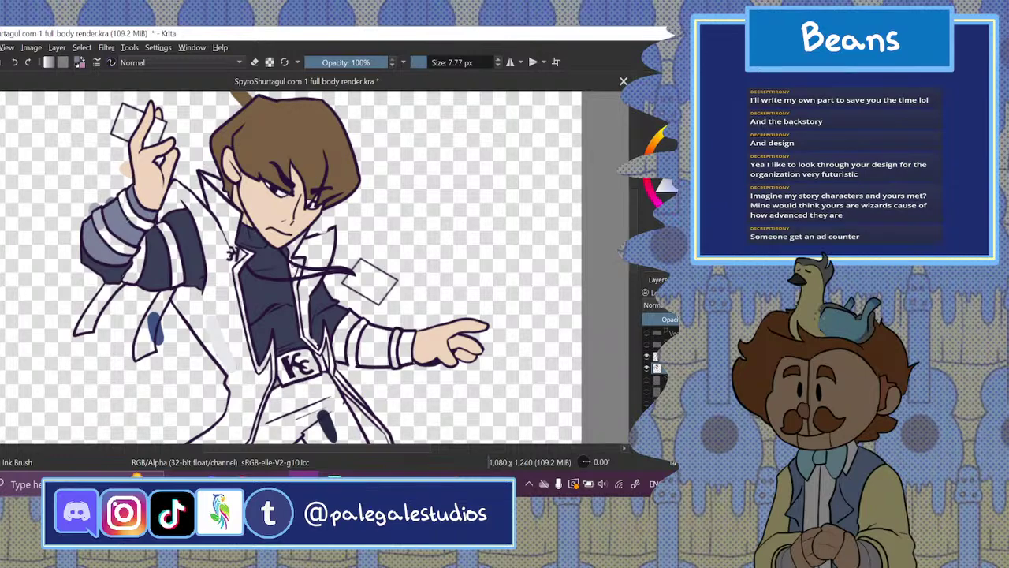
- Fill the wide sections of the outstretched forearm's bracer with the same grey-blue
left_click(254, 62)
left_click(255, 62)
left_click(342, 342)
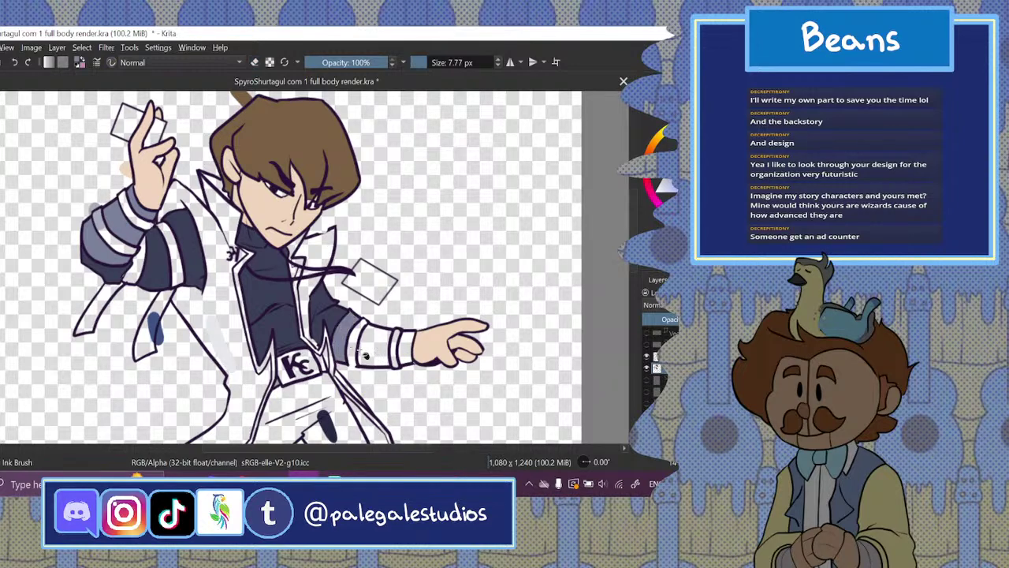
left_click(370, 351)
left_click(404, 351)
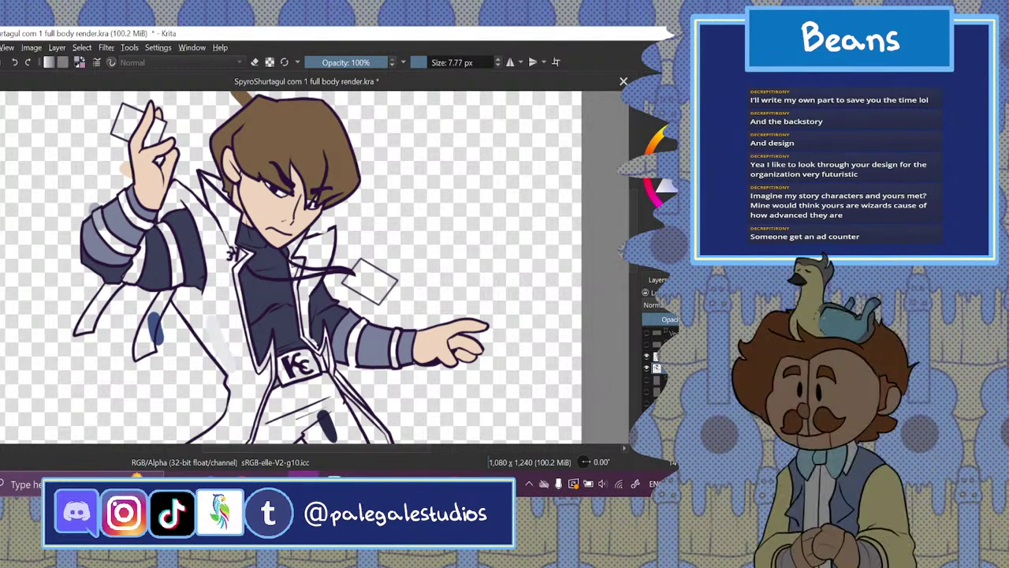
- Fill the narrow bands on both forearm bracers with a lighter grey-blue
left_click(123, 247)
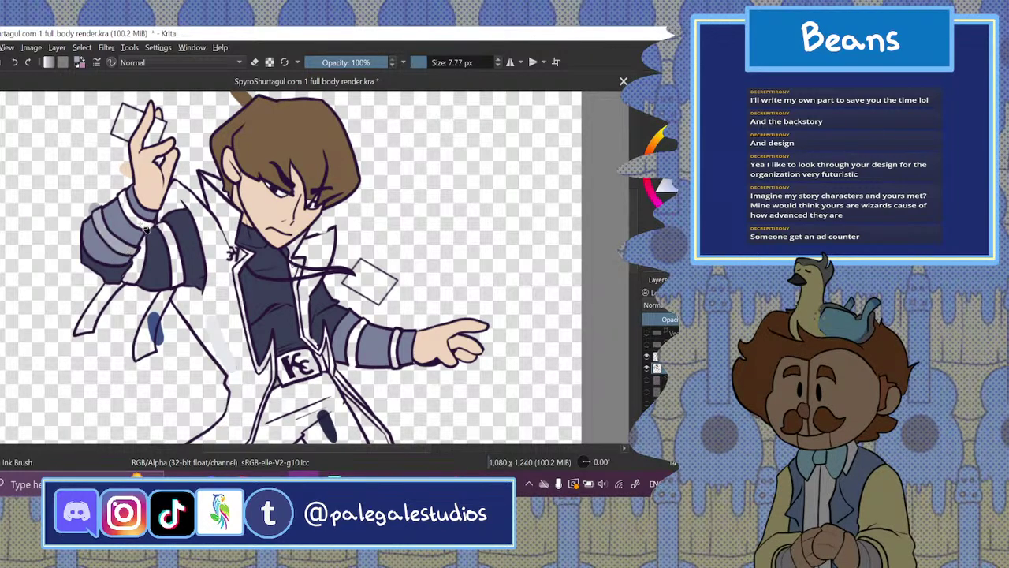
left_click(140, 222)
left_click(396, 353)
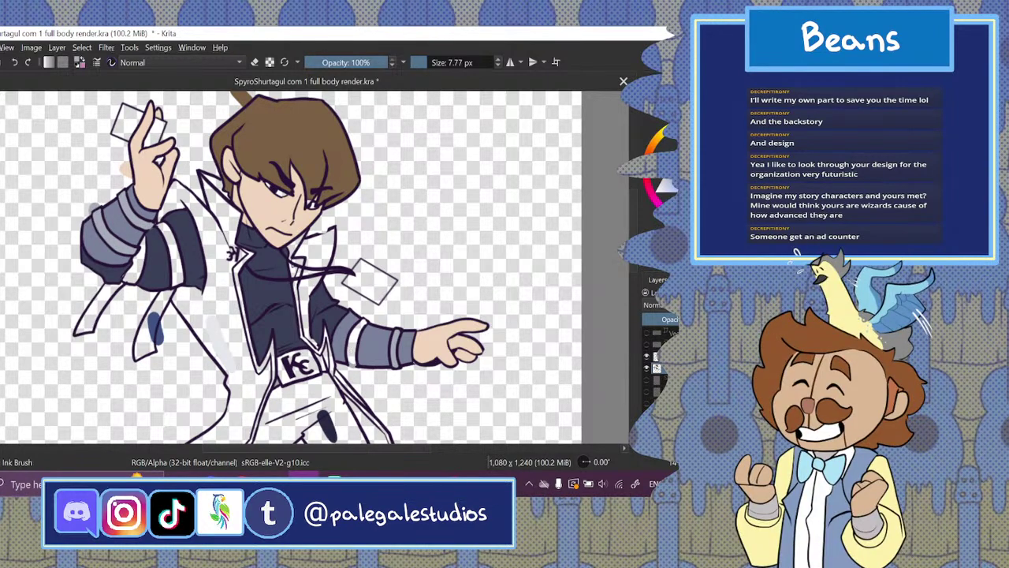
left_click(355, 349)
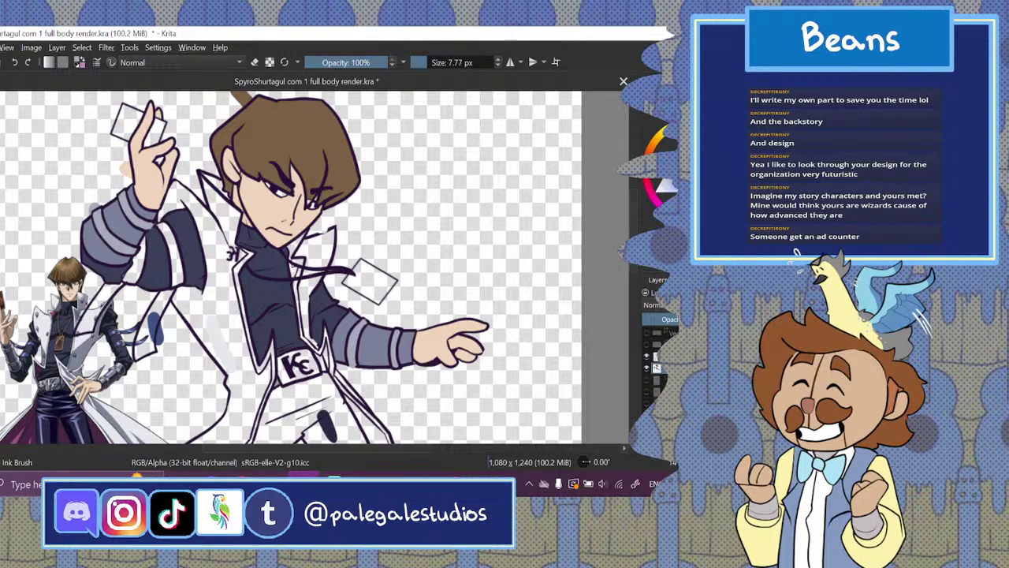
- Examine the sleeves, bracers, arm straps, belt and coat on the reference image and compare them with the drawing
left_click_drag(399, 448, 293, 434)
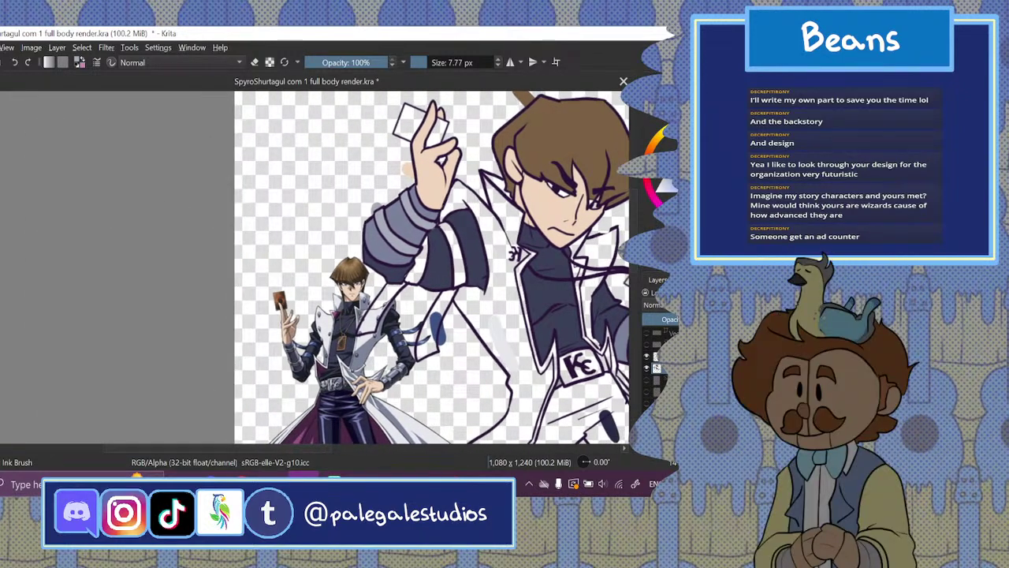
key("ctrl+plus")
key("ctrl+plus")
key("ctrl+plus")
key("ctrl+plus")
scroll(631, 236, "down", 8)
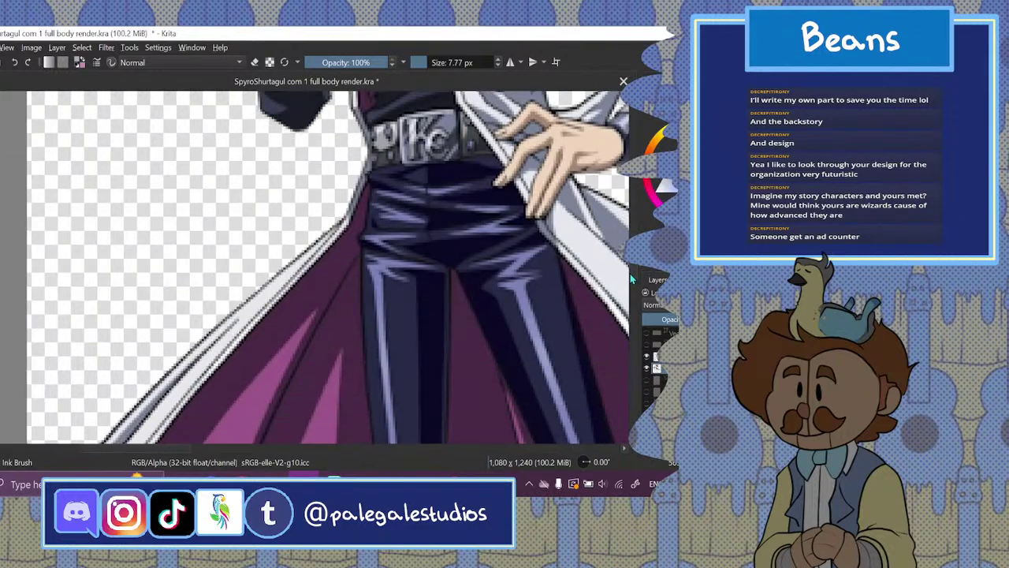
scroll(630, 274, "up", 4)
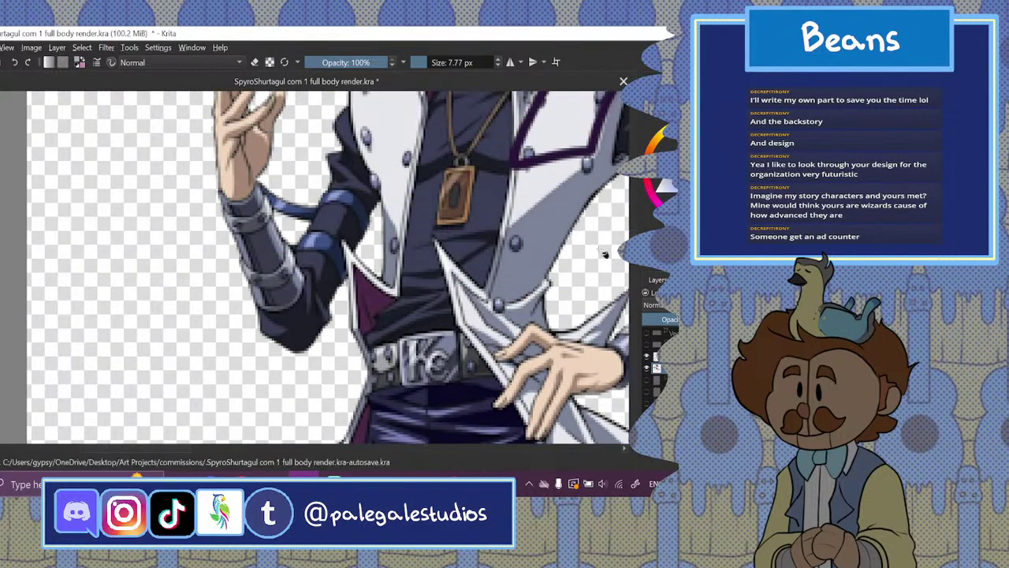
key("p")
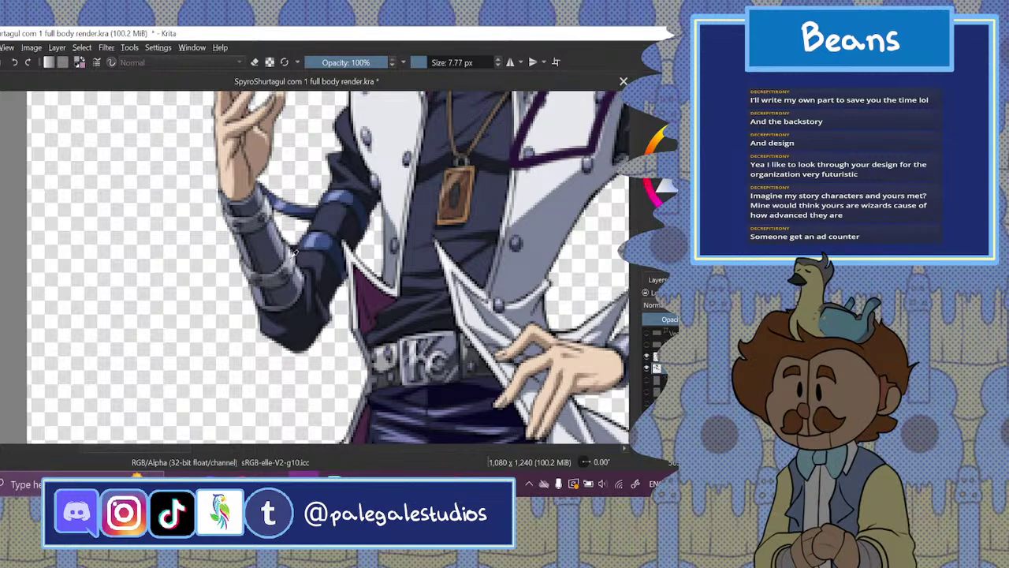
mouse_move(187, 449)
left_mouse_down()
mouse_move(232, 458)
mouse_move(269, 448)
left_mouse_up()
scroll(304, 266, "down", 3)
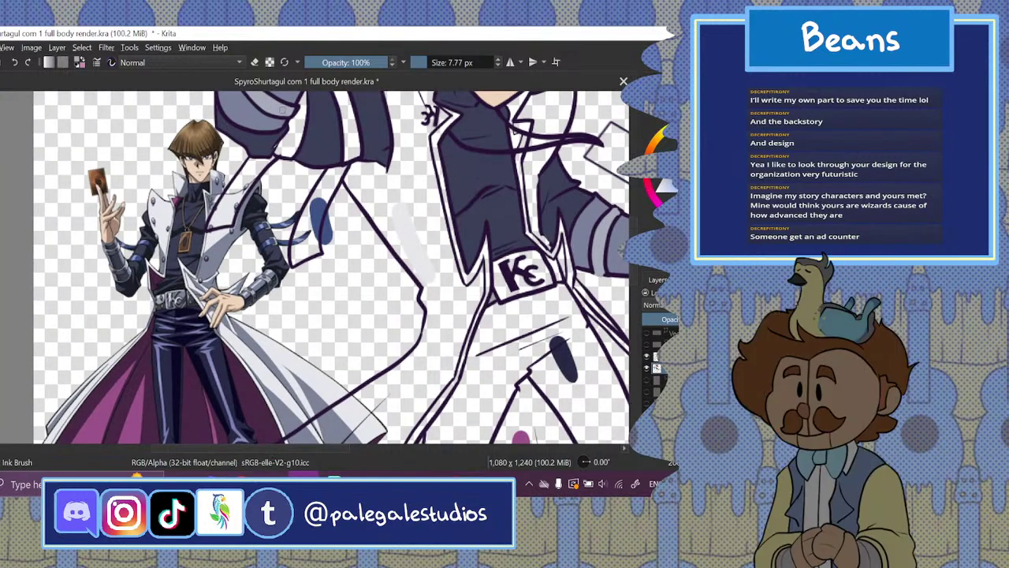
scroll(331, 268, "up", 5)
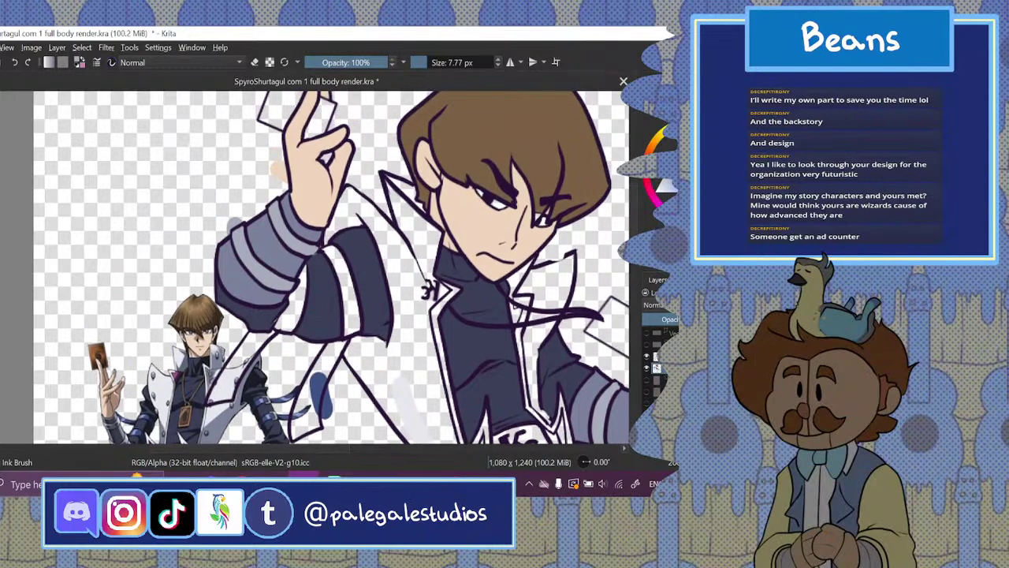
scroll(331, 268, "down", 1)
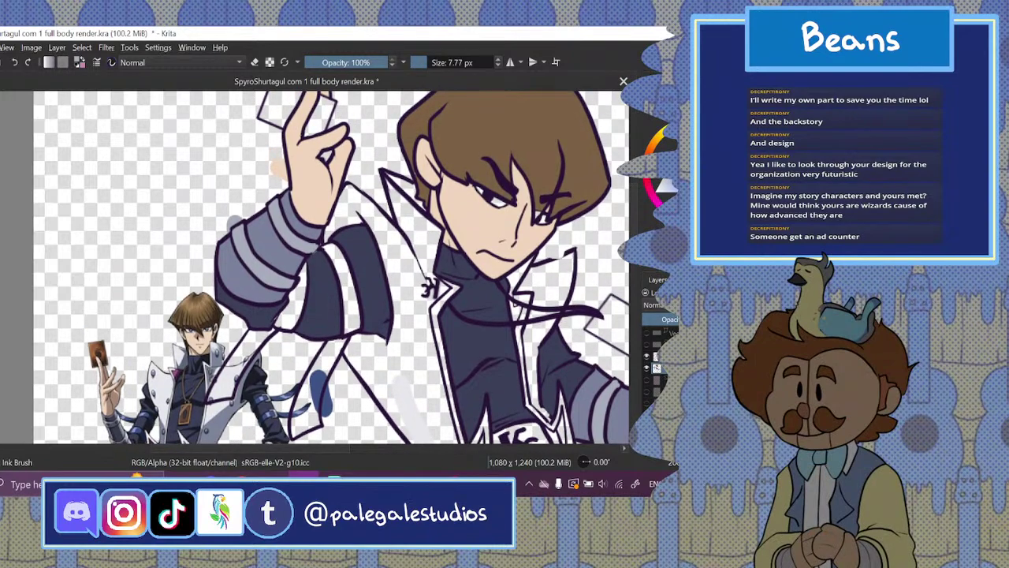
scroll(359, 267, "down", 1)
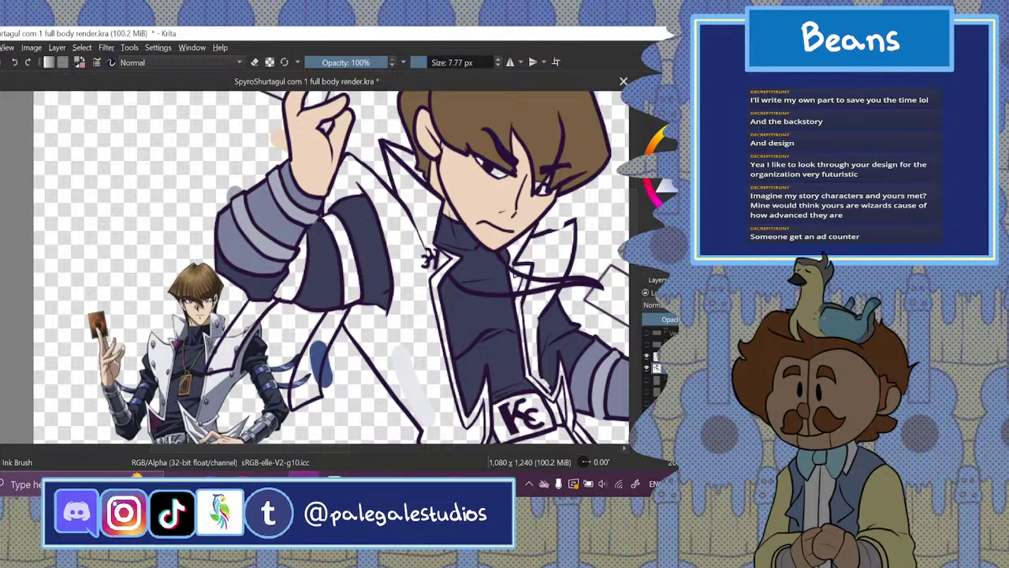
scroll(331, 266, "down", 1)
scroll(634, 266, "down", 1)
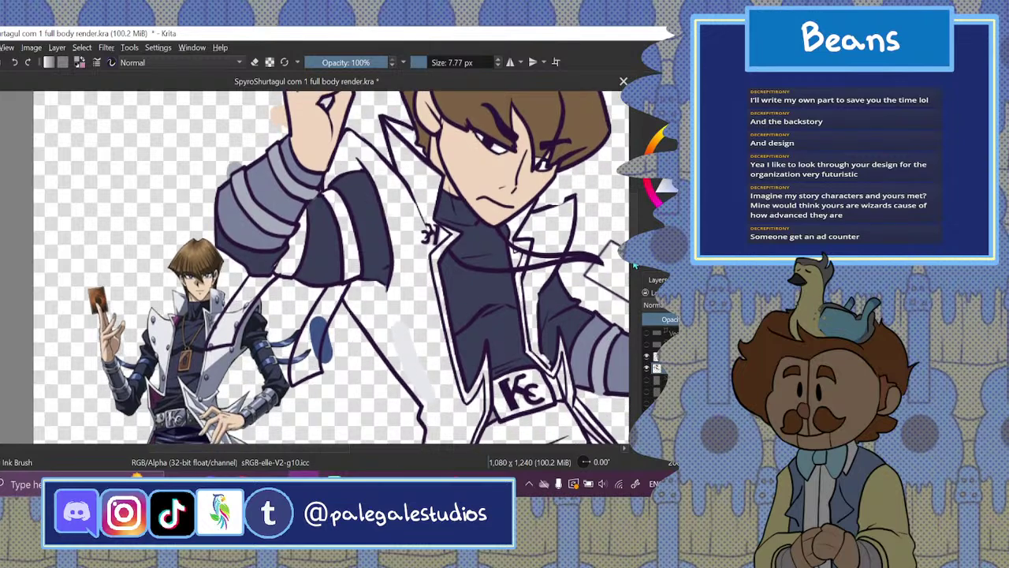
- Fill the raised arm's hanging ribbons, the strap by the bracer and the band around the upper sleeve with the blue swatch colour
scroll(345, 449, "right", 2)
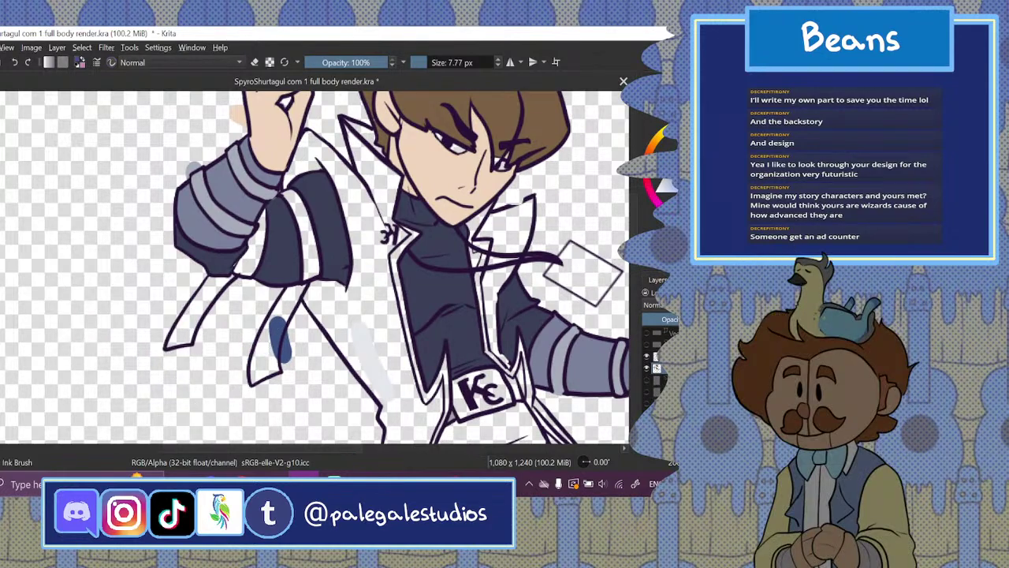
left_click(287, 320)
left_click(201, 305)
left_click(252, 271)
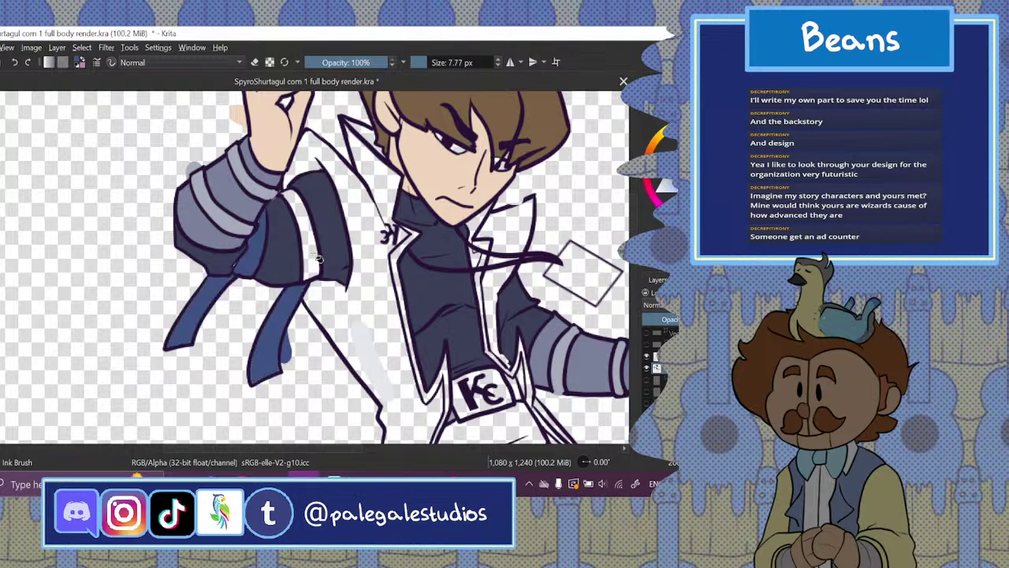
left_click(316, 260)
left_click_drag(306, 448, 361, 442)
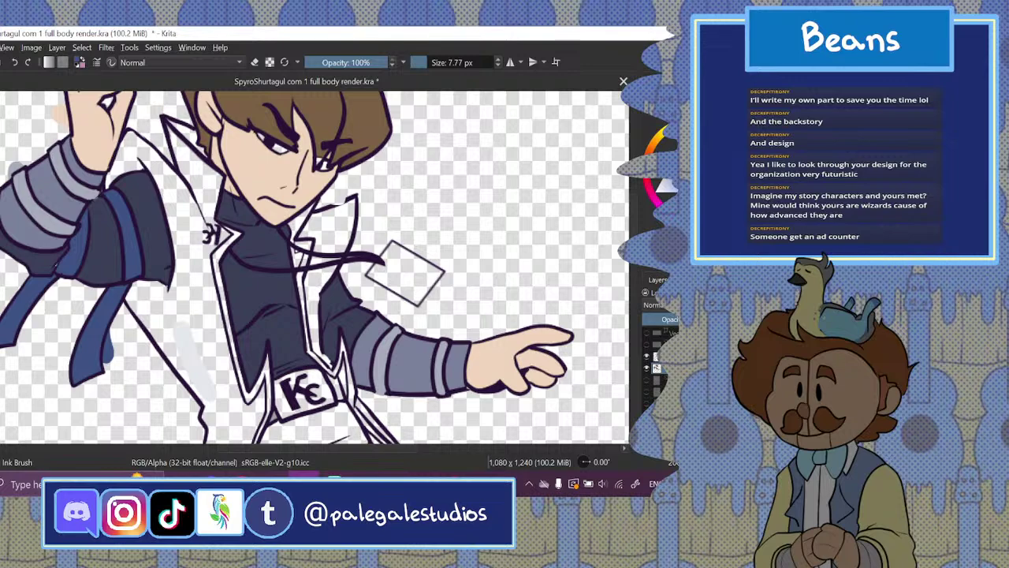
- Fill the shin and ankle bands and the loose strap end on the leg with the side-view shoe with the blue swatch colour
scroll(315, 268, "down", 8)
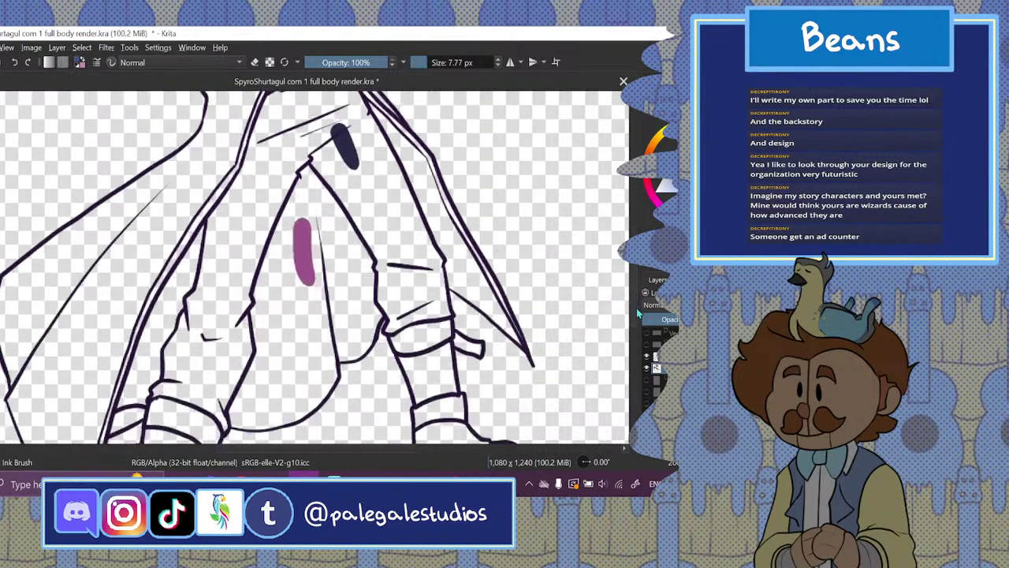
scroll(315, 268, "down", 3)
left_click(422, 299)
left_click(440, 371)
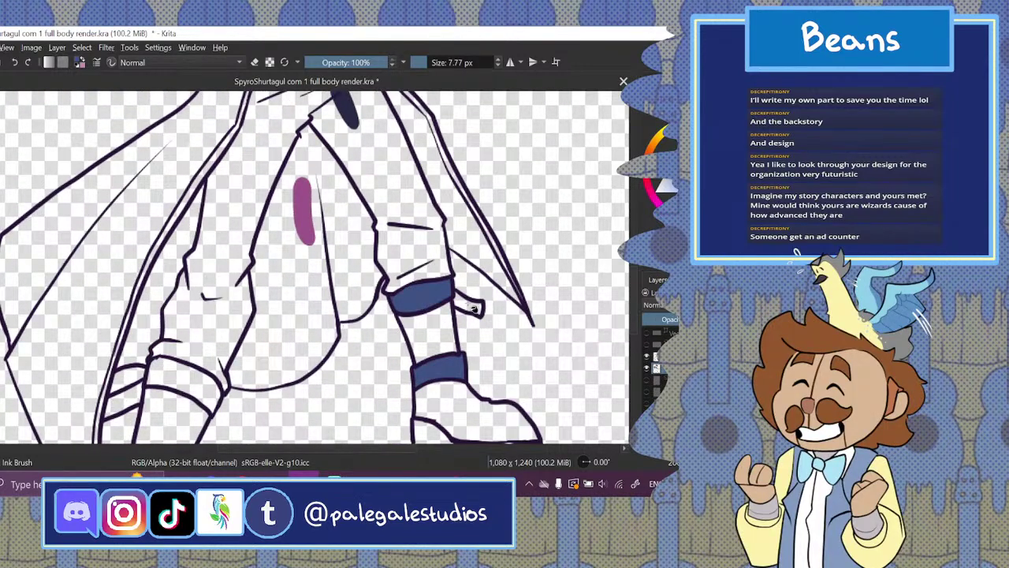
left_click(473, 309)
- Fill the bands and trailing strap ends on the other leg with the same blue
left_click(201, 375)
left_click_drag(634, 294, 635, 306)
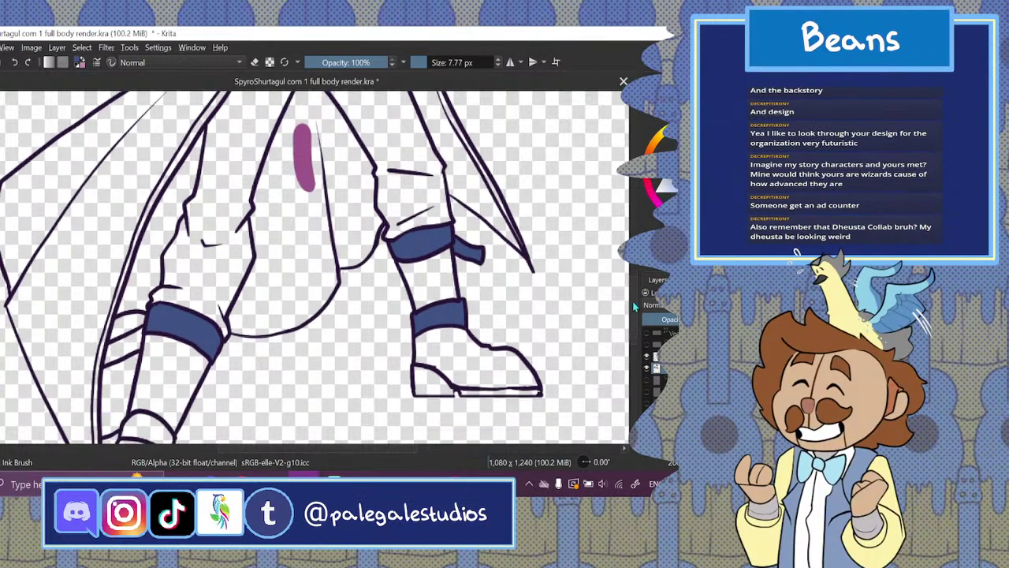
scroll(316, 268, "down", 2)
left_click(130, 377)
left_click(67, 393)
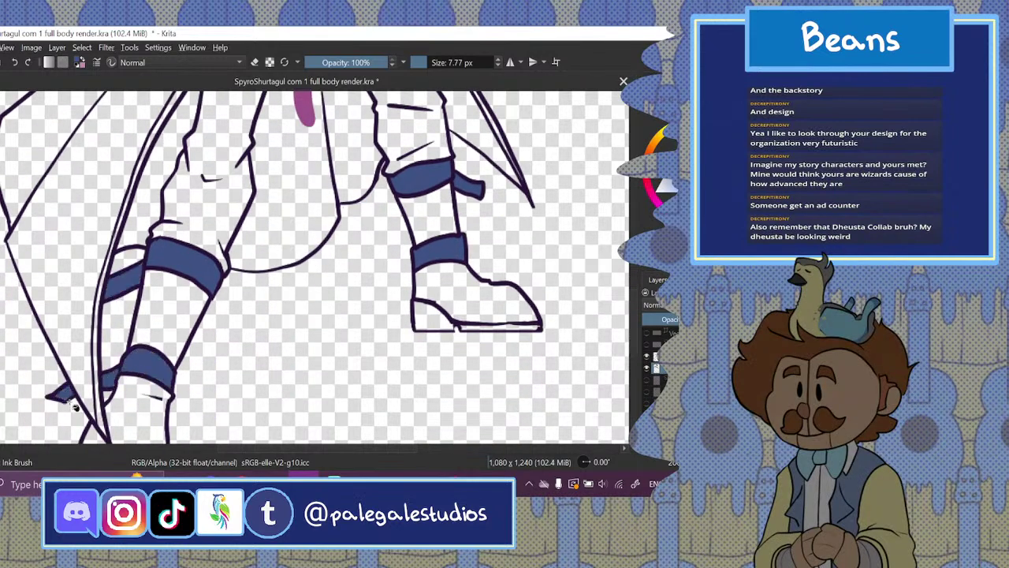
- Fill the trousers, lower legs and shoe uppers with the dark navy swatch colour
key("ctrl+minus")
key("ctrl+minus")
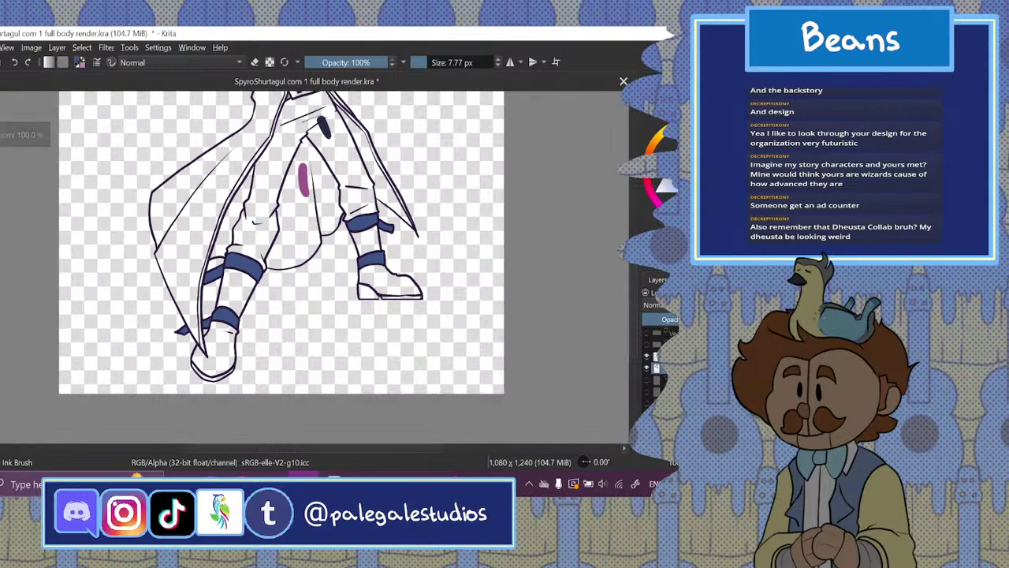
left_click_drag(633, 294, 634, 269)
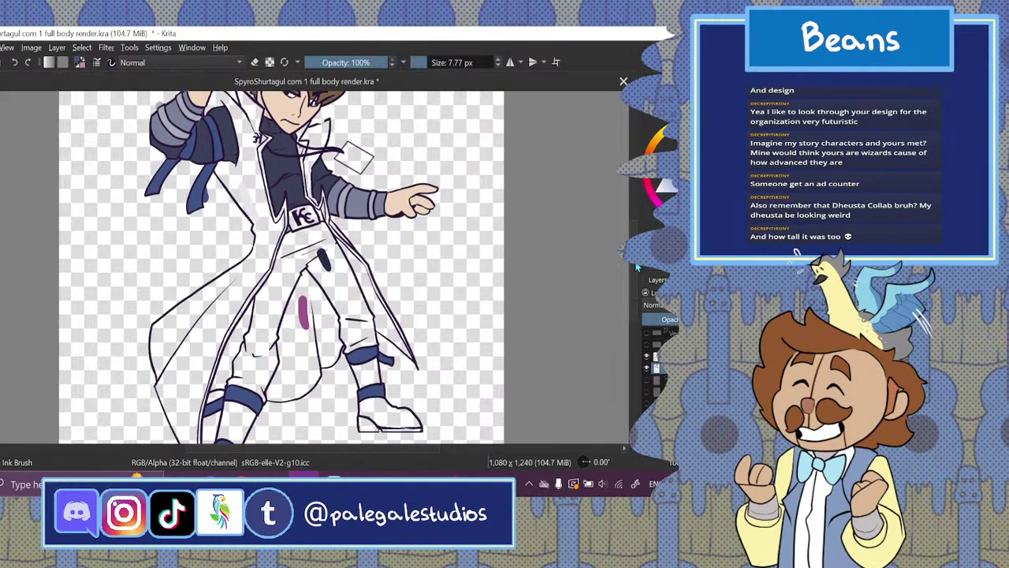
key("t")
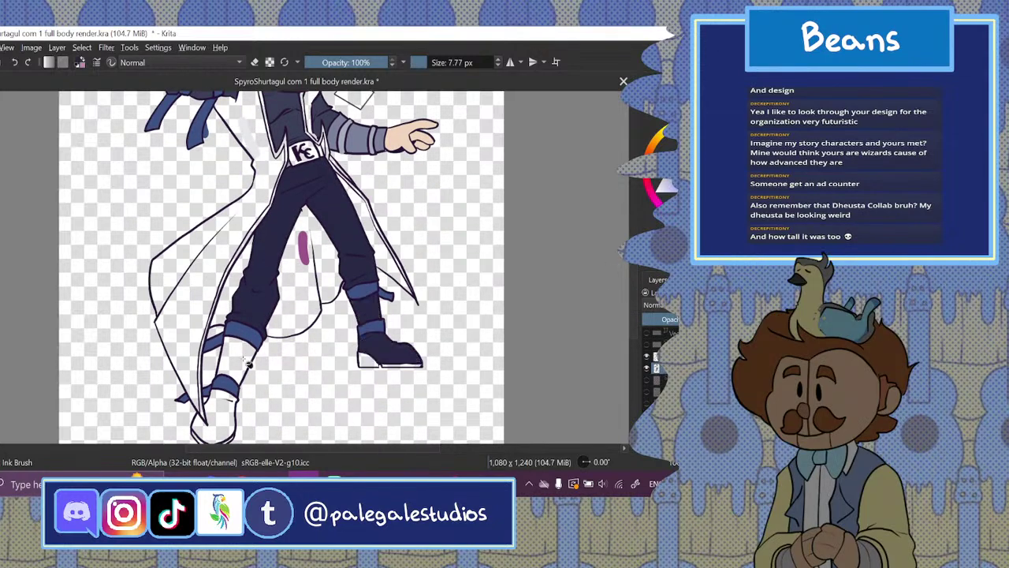
left_click(228, 423)
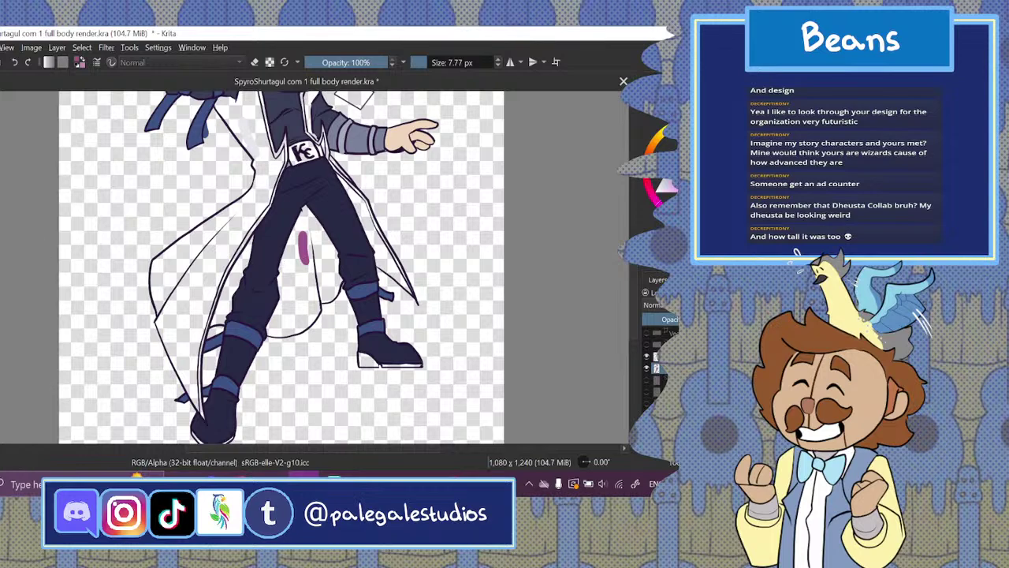
- Fill the coat's inner lining between and beside the legs, by the belt and inside the collar with the magenta swatch colour
left_click(300, 315)
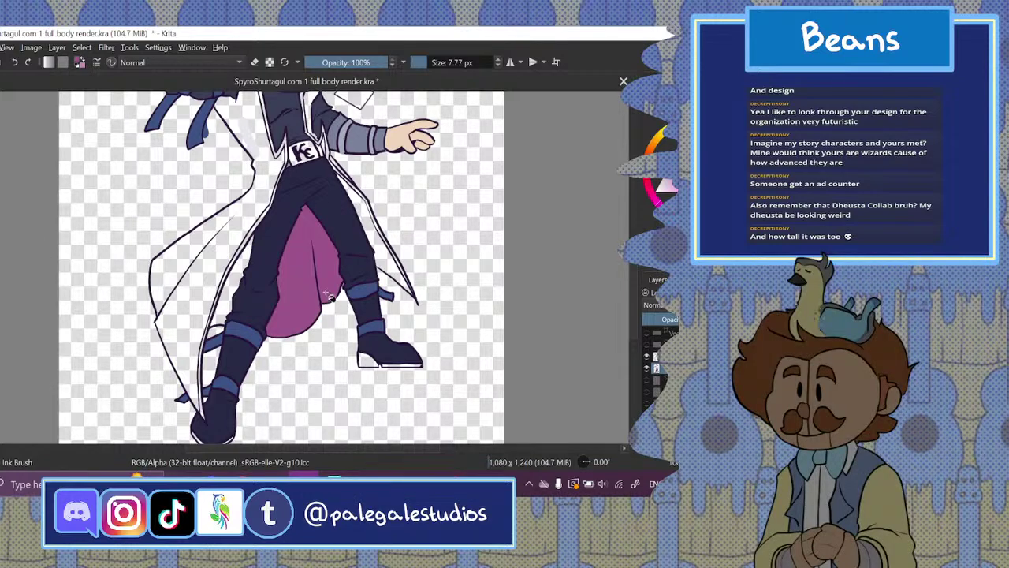
left_click(392, 278)
left_click(232, 299)
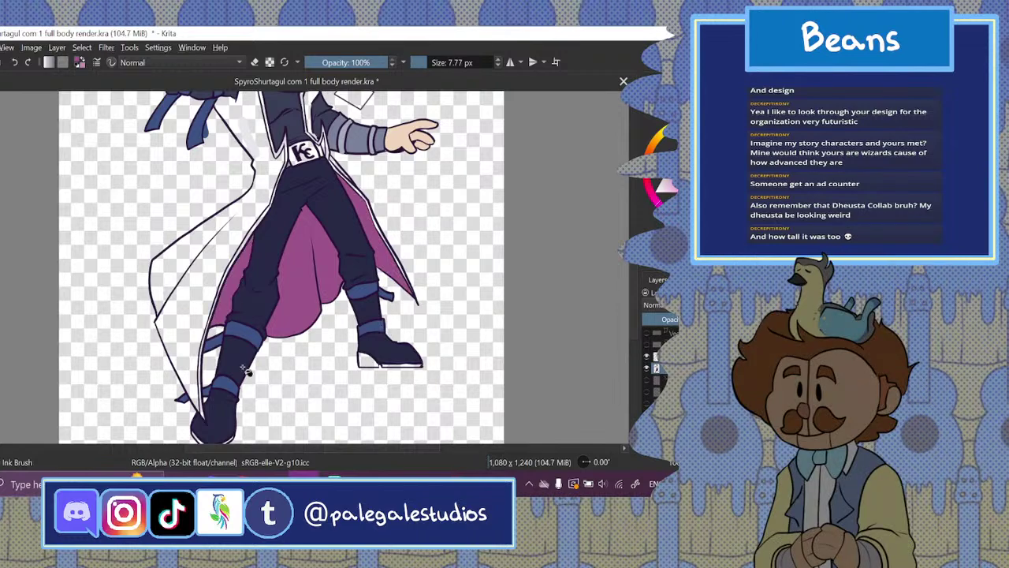
left_click_drag(633, 268, 622, 239)
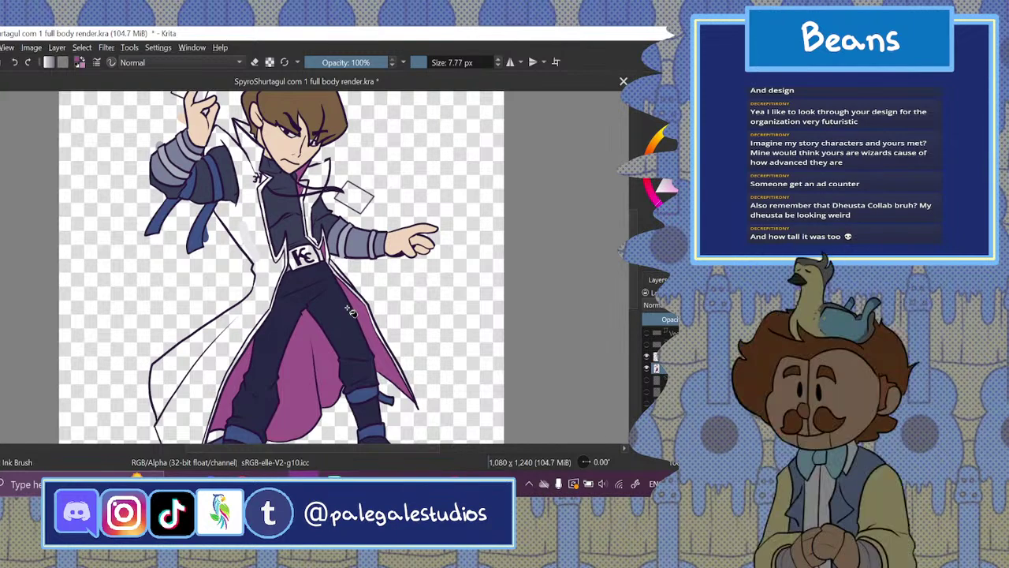
- Fill the outside of the long coat and its near collar with the pale grey-white swatch colour
key("t")
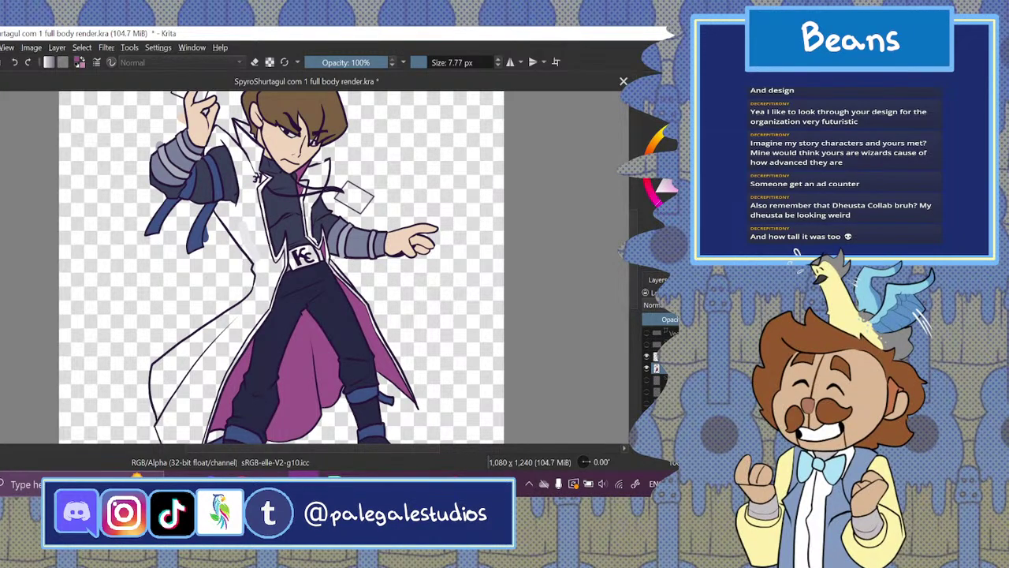
left_click(254, 236)
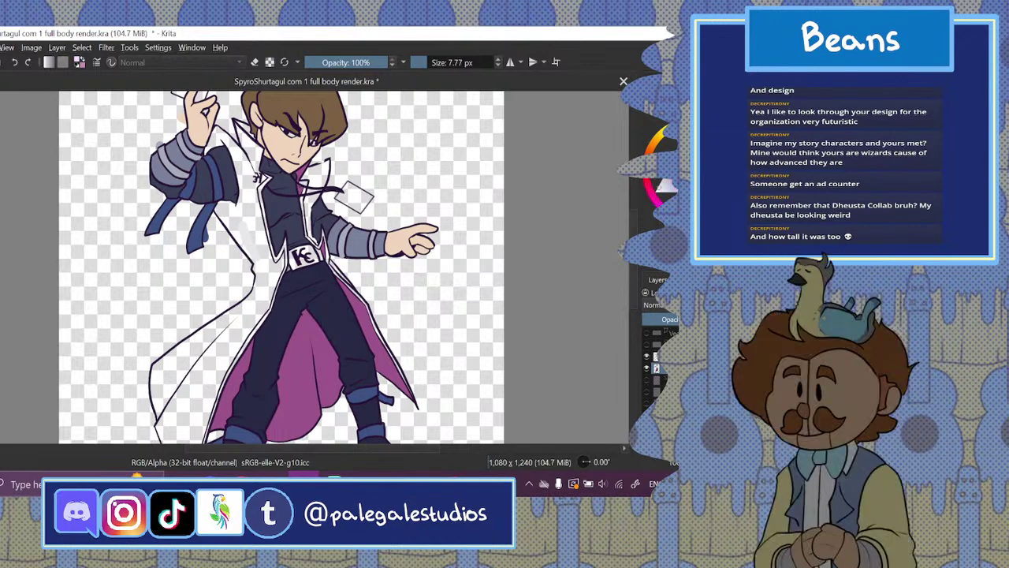
key("b")
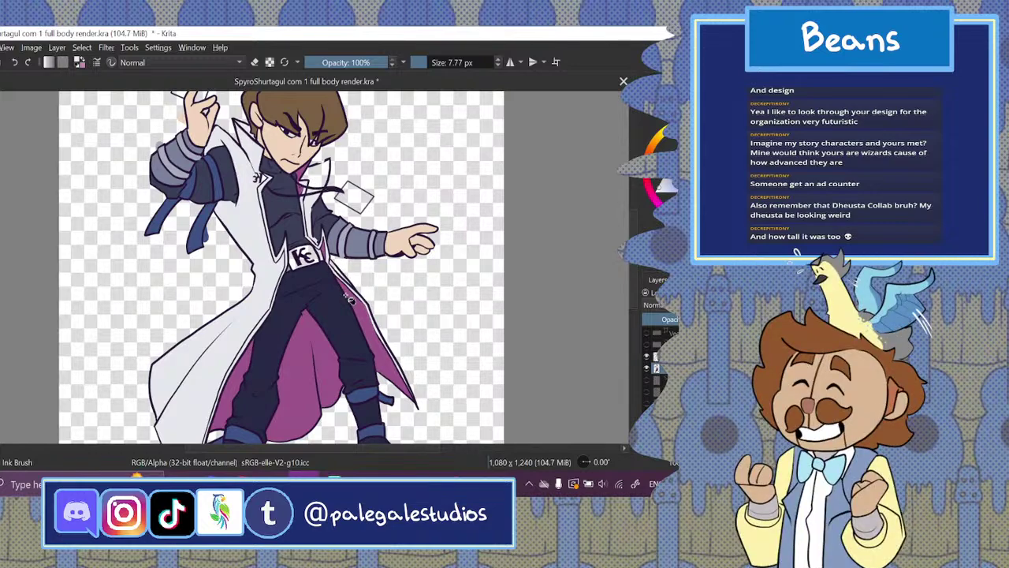
- Check the coat for gaps against the pink background layer and fill the far collar with the pale coat colour
left_click(646, 403)
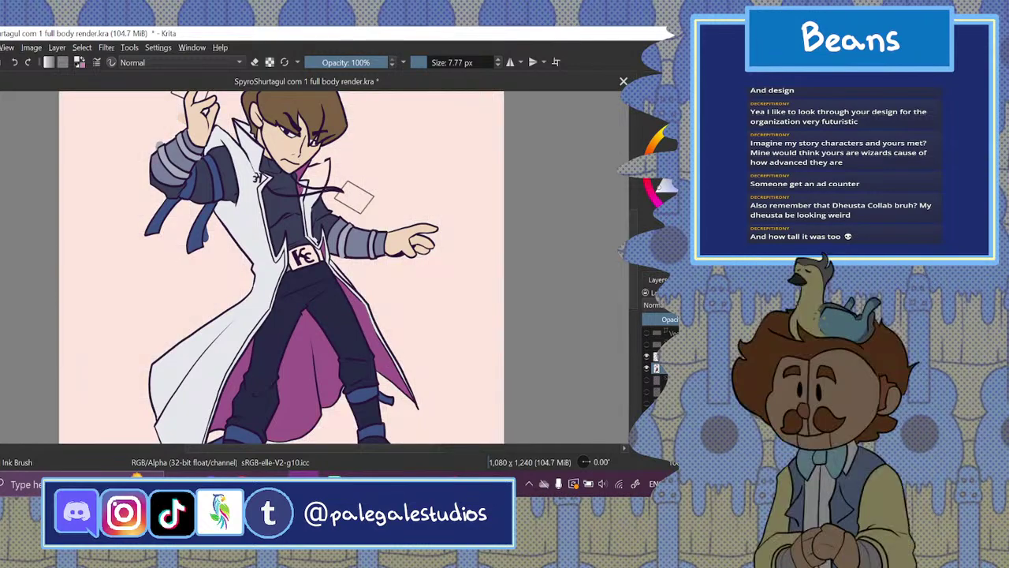
key("ctrl+plus")
key("ctrl+plus")
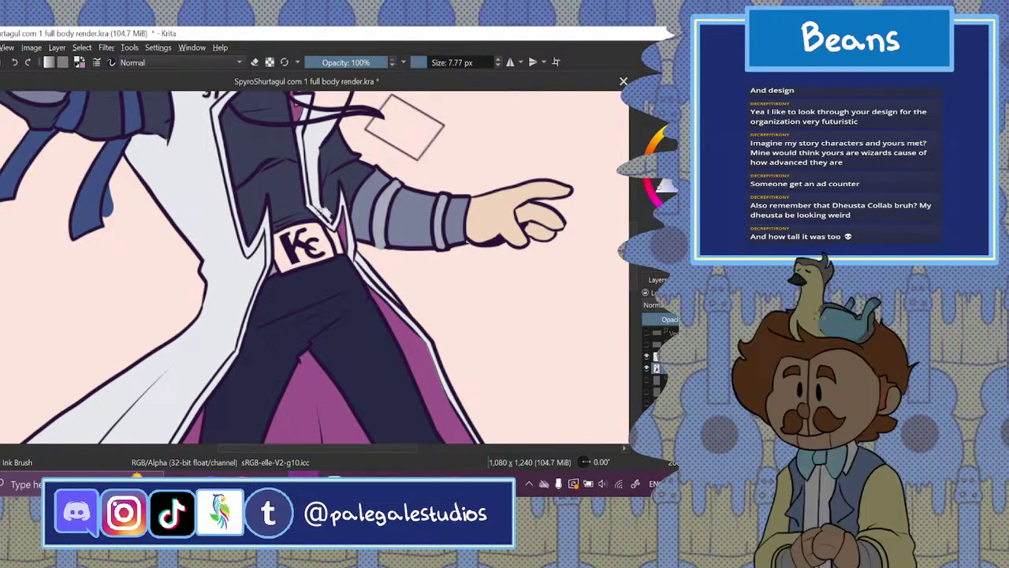
scroll(601, 254, "up", 4)
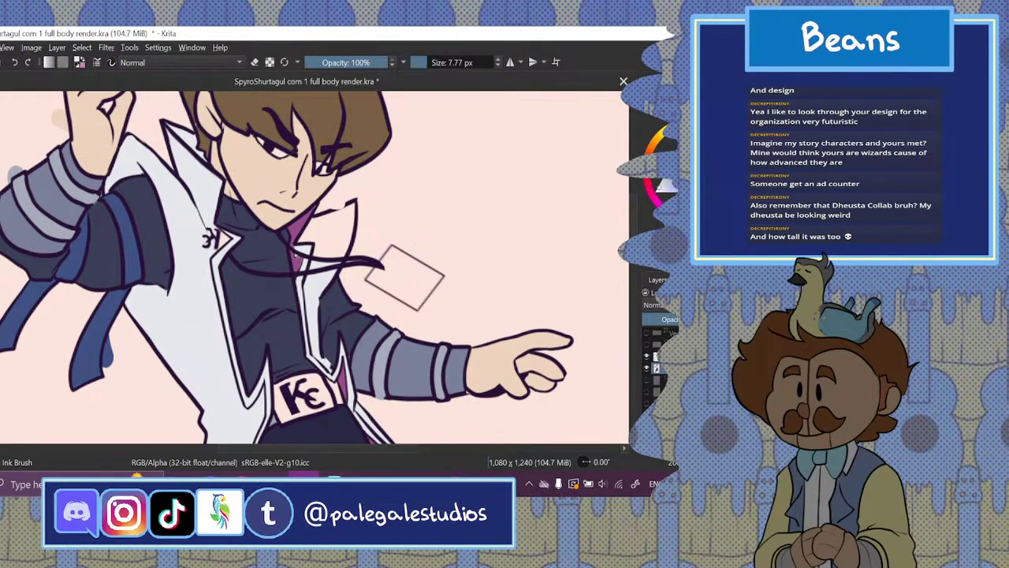
key("ctrl+t")
key("b")
key("ctrl+z")
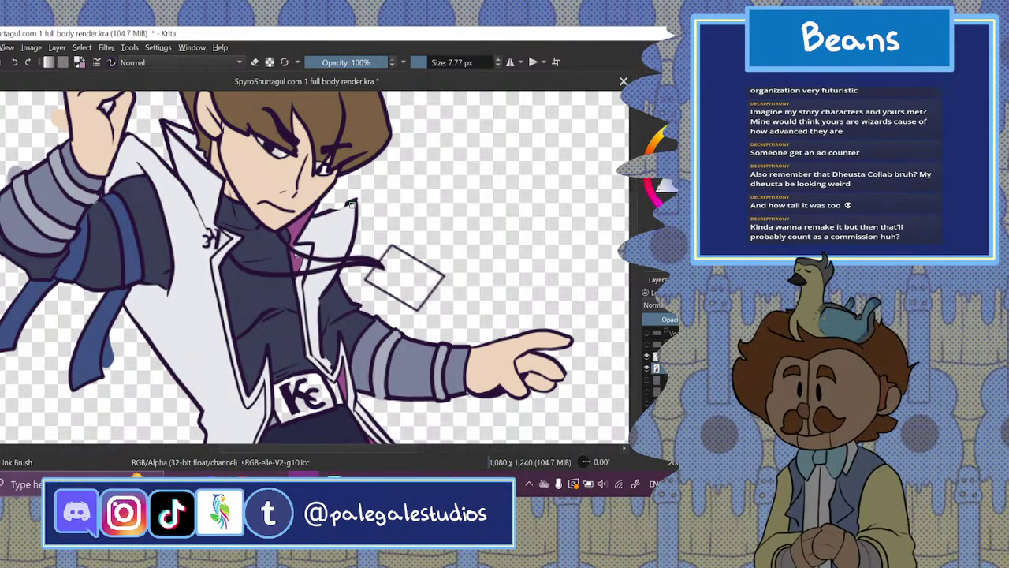
- Examine the coat, collar, belt and legs of the whole figure for areas still without colour
key("ctrl+minus")
key("ctrl+minus")
key("ctrl+minus")
key("ctrl+minus")
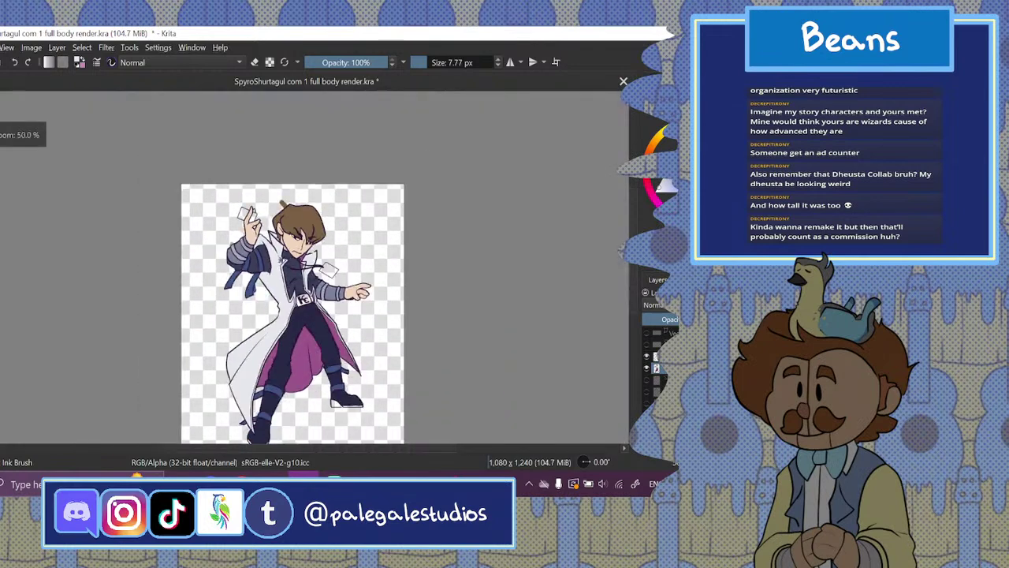
key("ctrl+plus")
key("ctrl+plus")
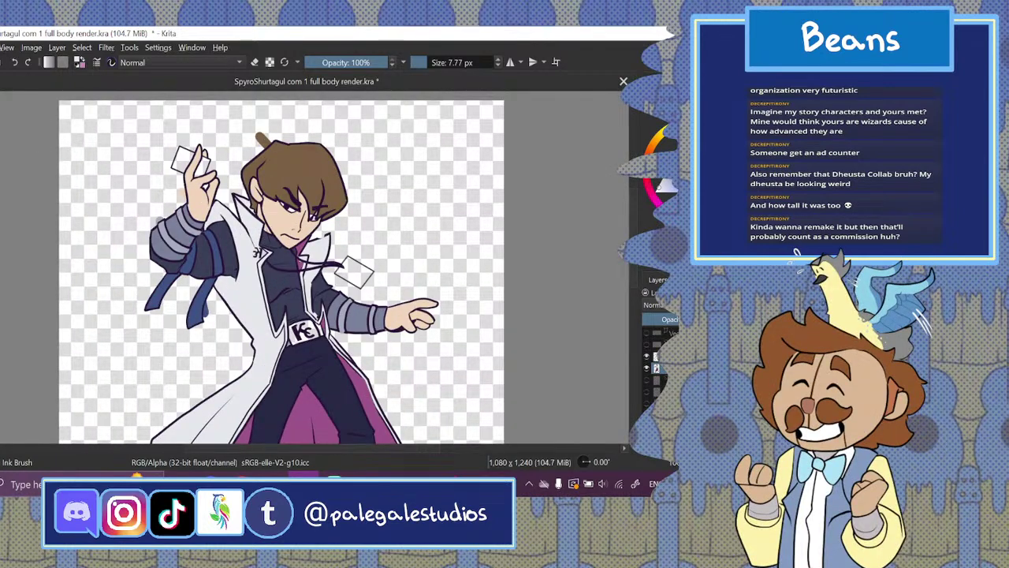
scroll(281, 268, "down", 5)
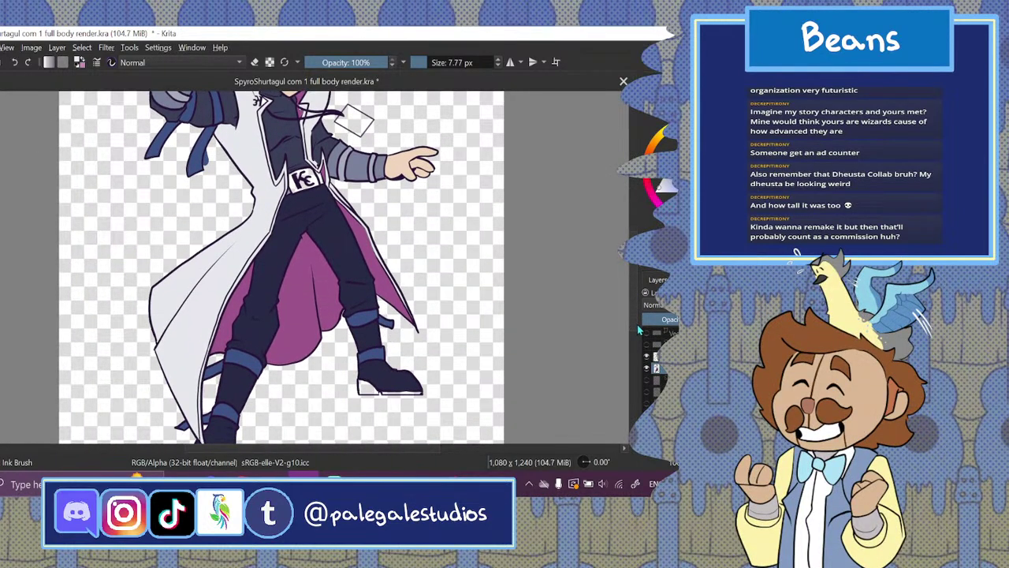
scroll(639, 330, "up", 2)
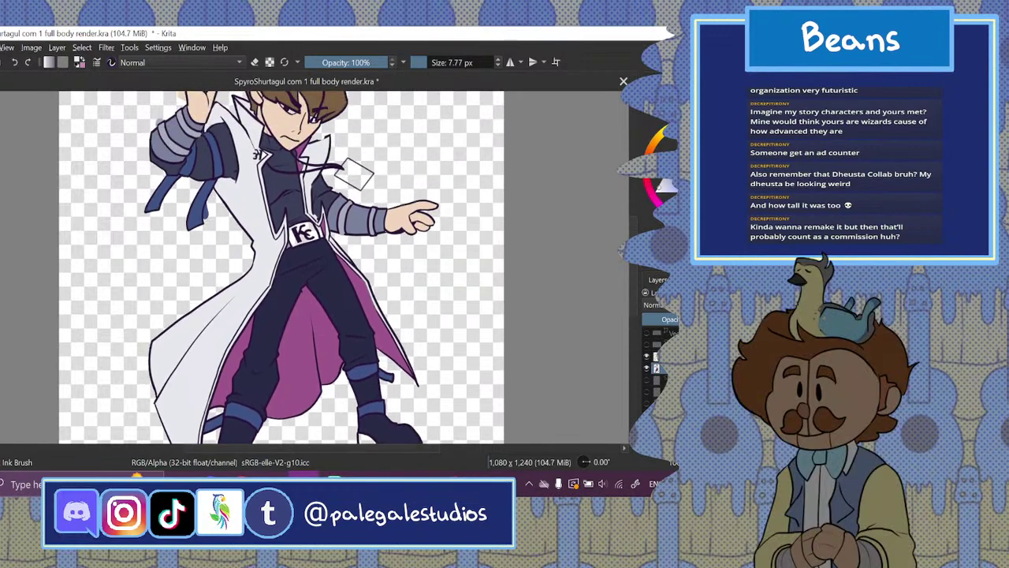
key("ctrl+minus")
key("ctrl+minus")
key("ctrl+minus")
- Fill the belt strap showing beside the KC buckle with grey
key("ctrl+plus")
key("ctrl+plus")
key("ctrl+plus")
key("ctrl+plus")
key("ctrl+plus")
key("ctrl+plus")
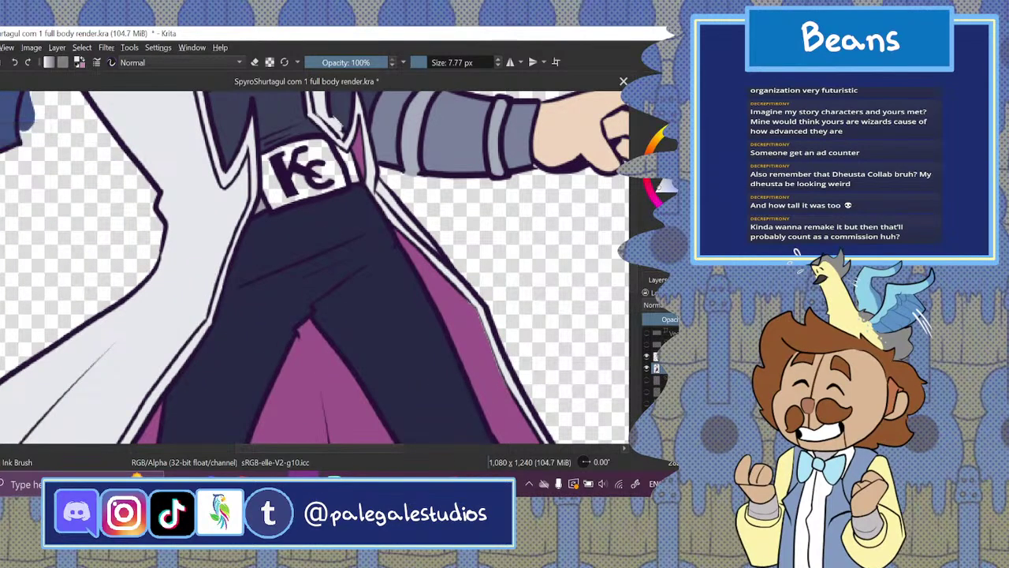
key("p")
key("b")
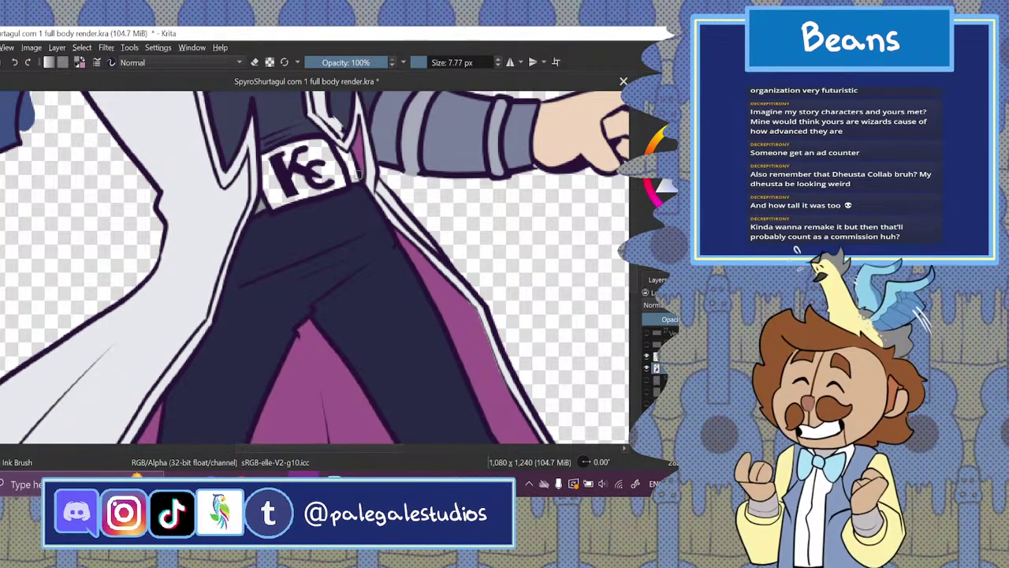
mouse_move(340, 148)
left_mouse_down()
mouse_move(352, 179)
mouse_move(348, 160)
left_mouse_up()
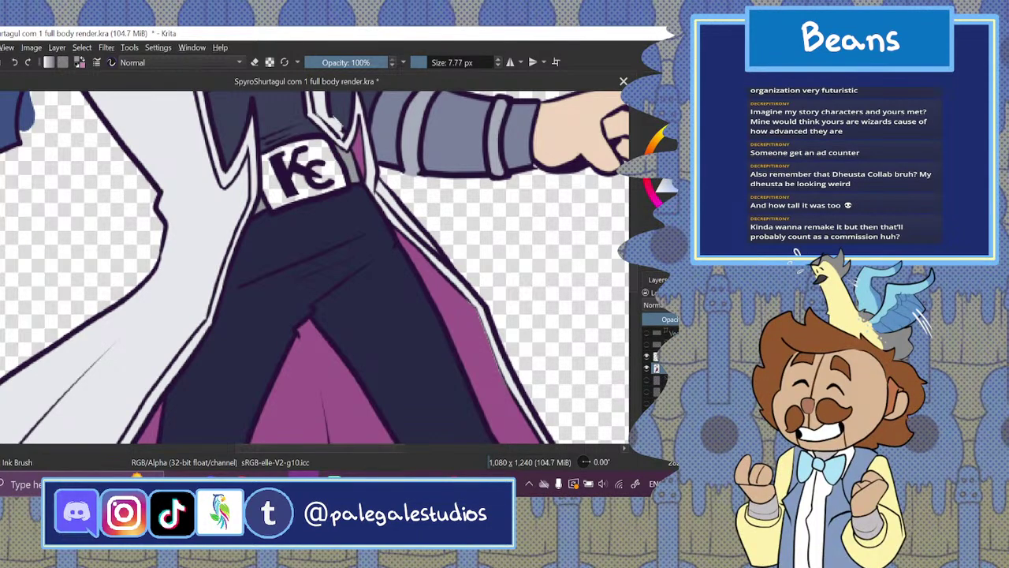
- Fill the KC belt buckle with the grey-blue colour used on the bracers
key("p")
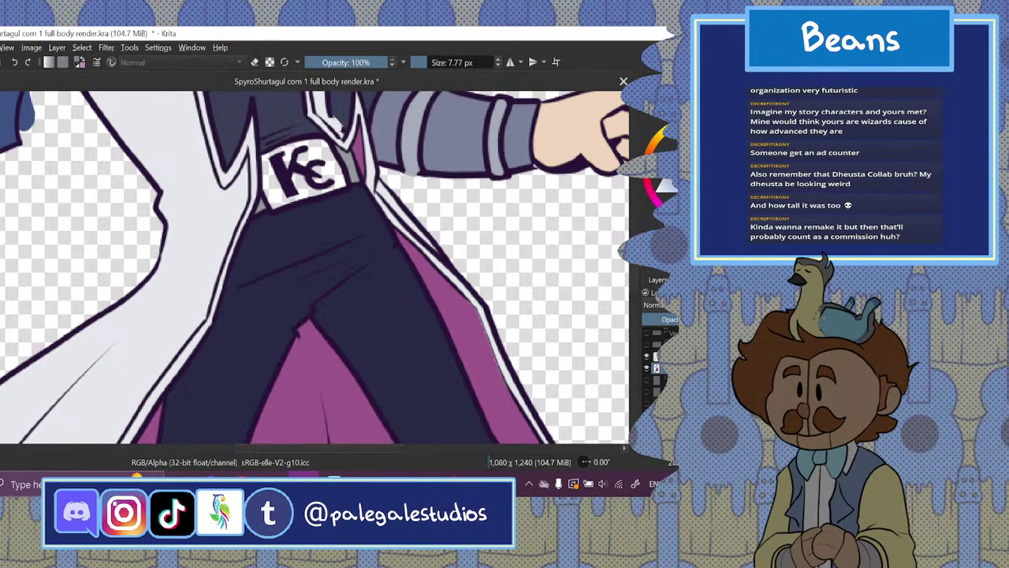
key("b")
left_click(328, 172)
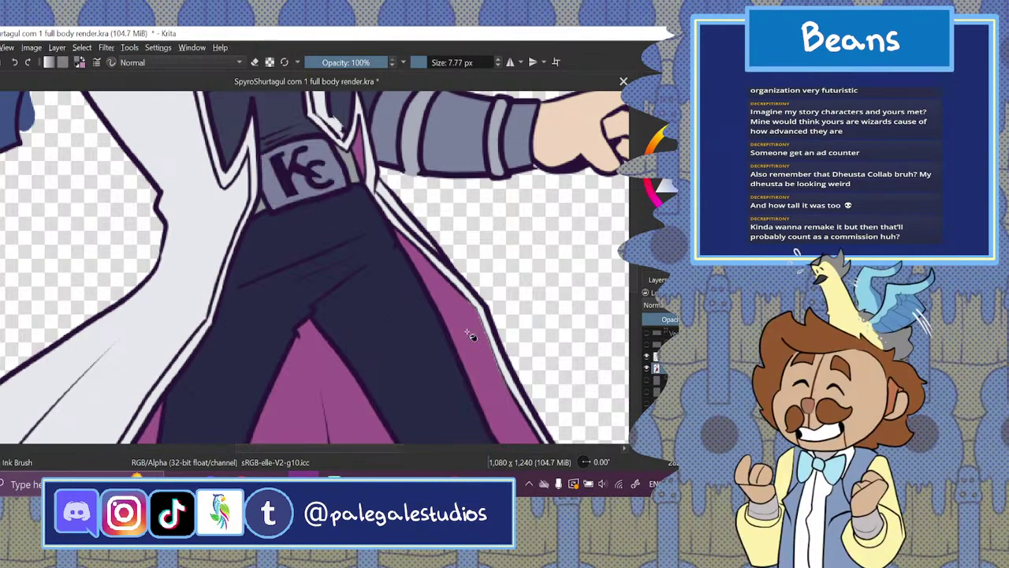
- Fill the heel of the side-view shoe and the soles of both shoes with a very dark navy
key("ctrl+minus")
key("ctrl+minus")
key("ctrl+minus")
key("ctrl+minus")
key("ctrl+minus")
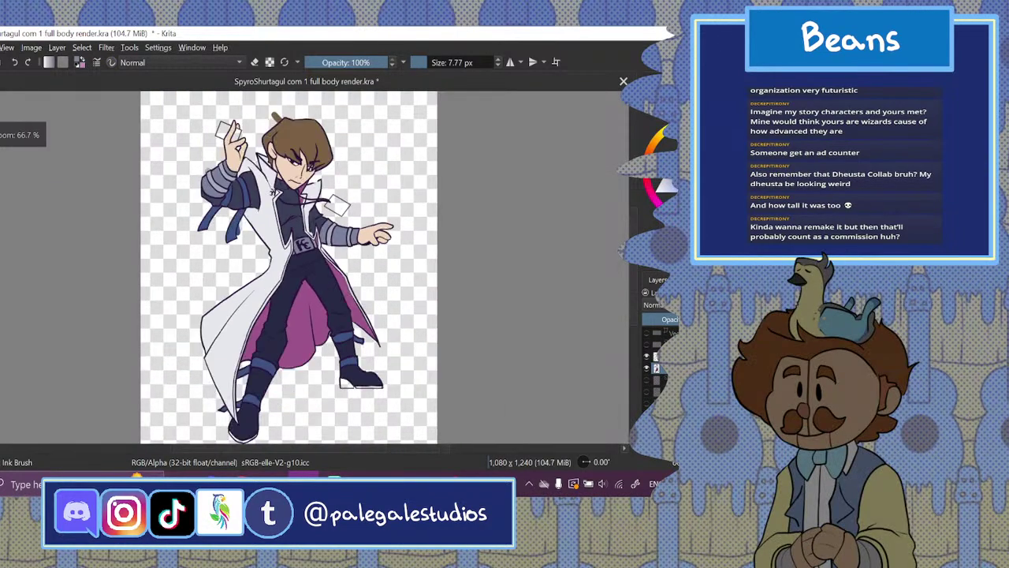
key("plus")
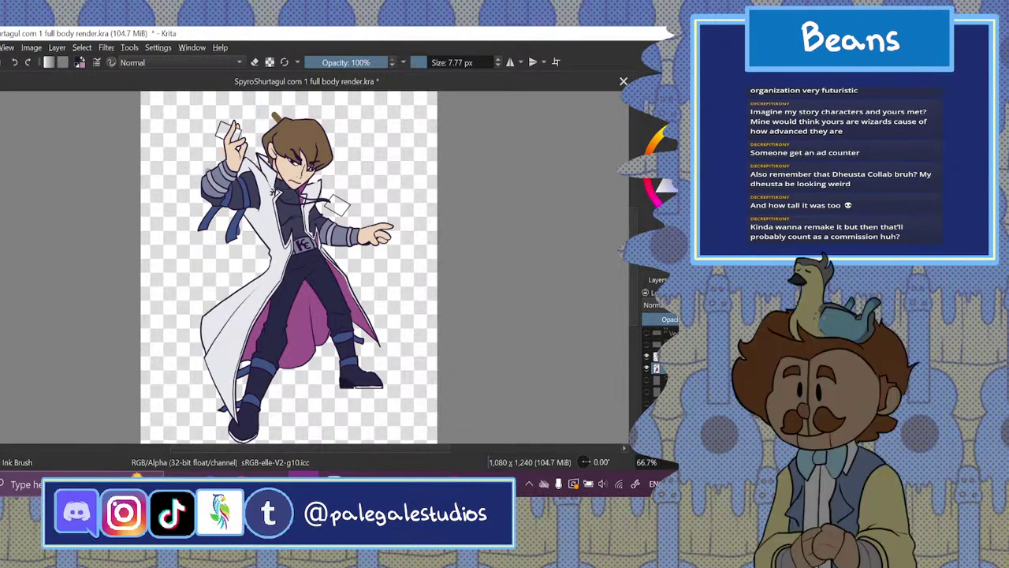
left_click(687, 462)
left_click_drag(634, 270, 631, 319)
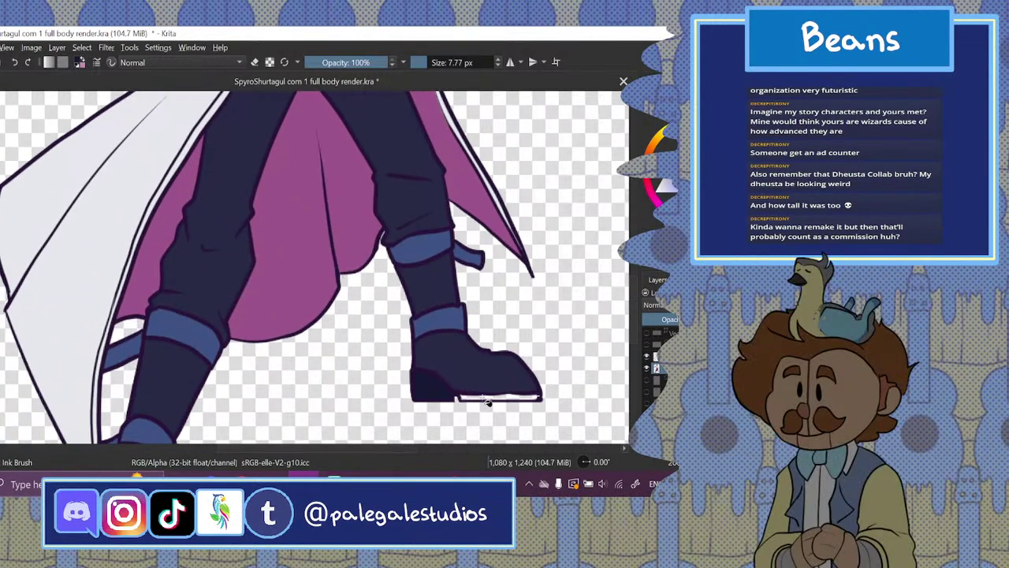
left_click_drag(461, 397, 541, 398)
scroll(599, 331, "down", 3)
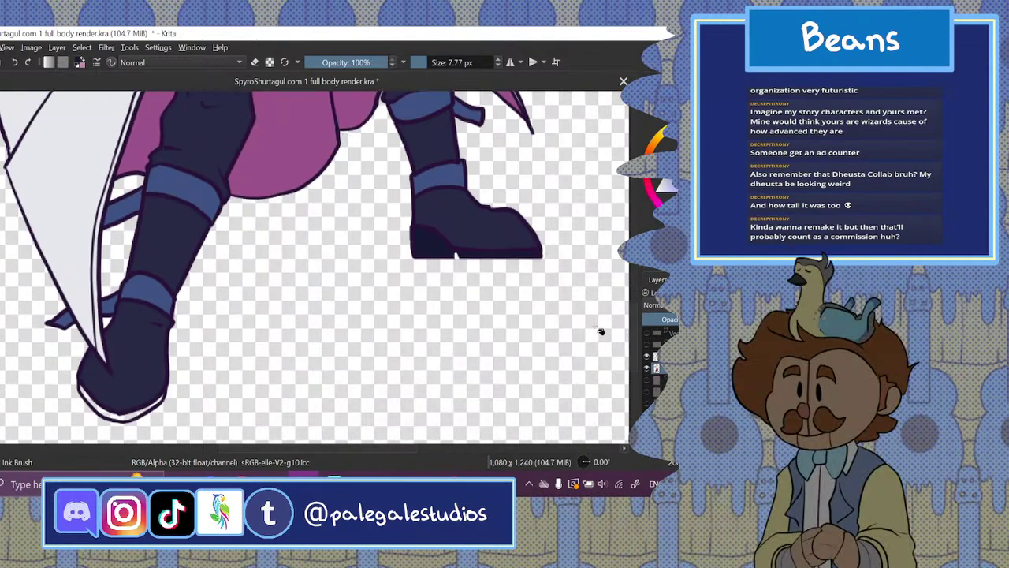
left_click_drag(120, 422, 131, 423)
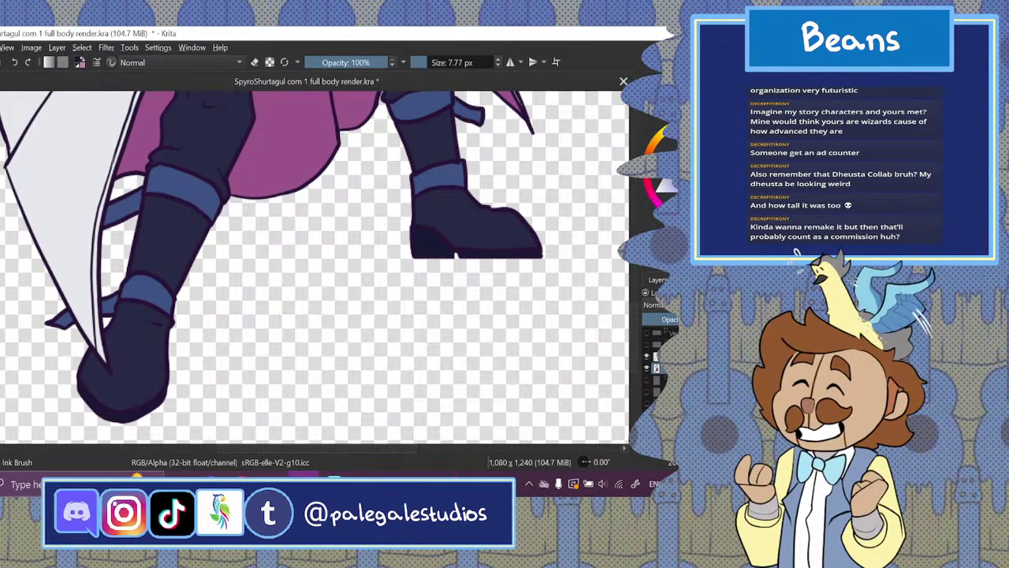
- Look over the flat-coloured figure from head to shoes and check the cards, pendant cord and clothing for missing colour
key("ctrl+minus")
key("ctrl+minus")
key("ctrl+minus")
key("ctrl+plus")
left_click_drag(635, 313, 635, 268)
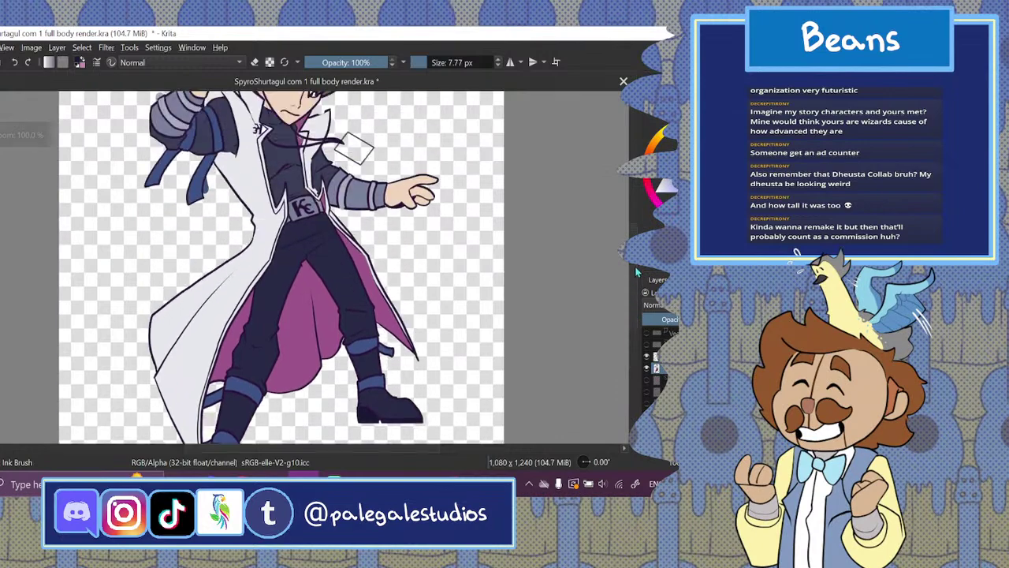
scroll(637, 272, "up", 3)
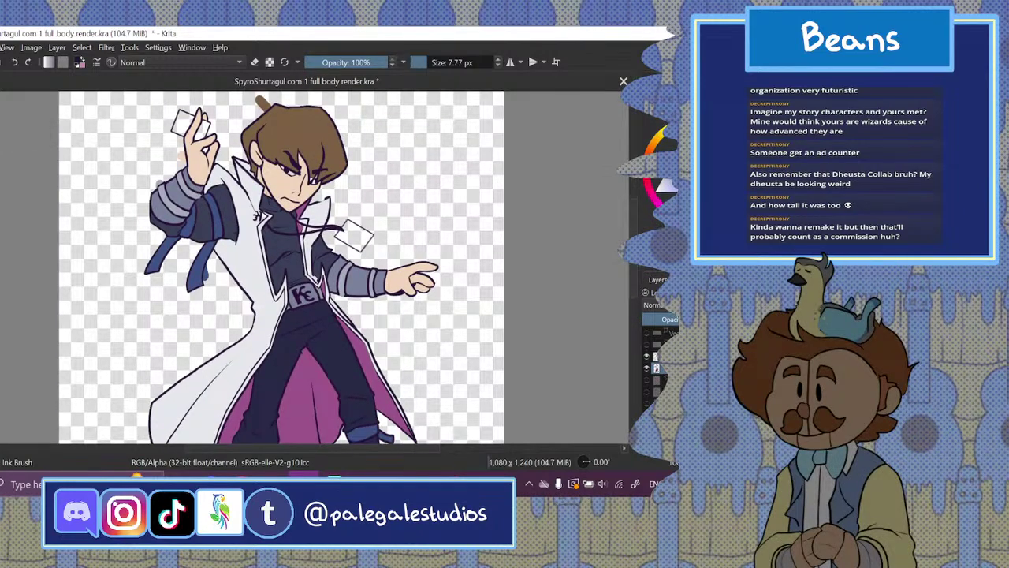
scroll(641, 211, "down", 5)
scroll(642, 211, "up", 6)
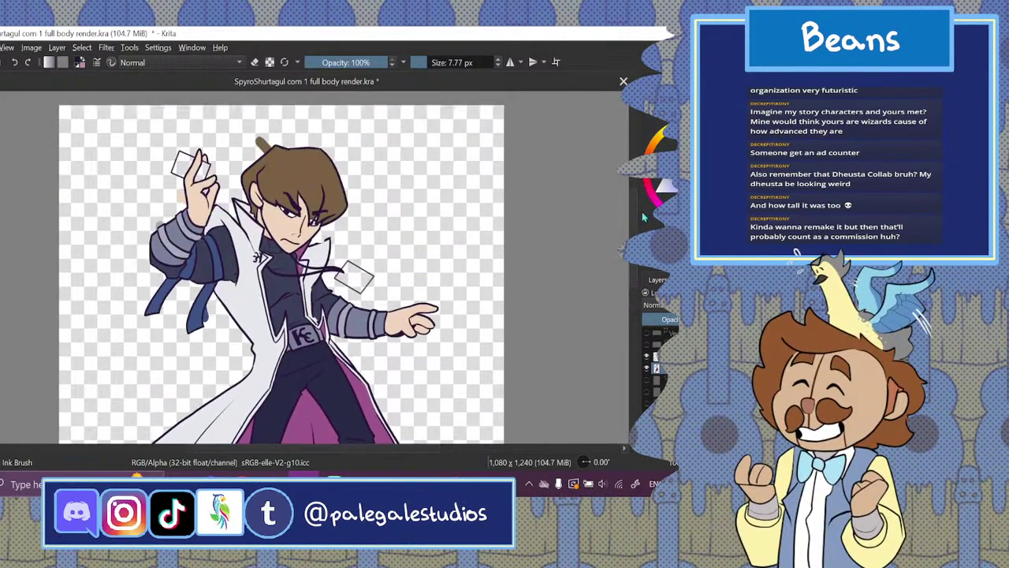
- Sample a light colour from the open eye on the face as the painting colour
key("plus")
key("plus")
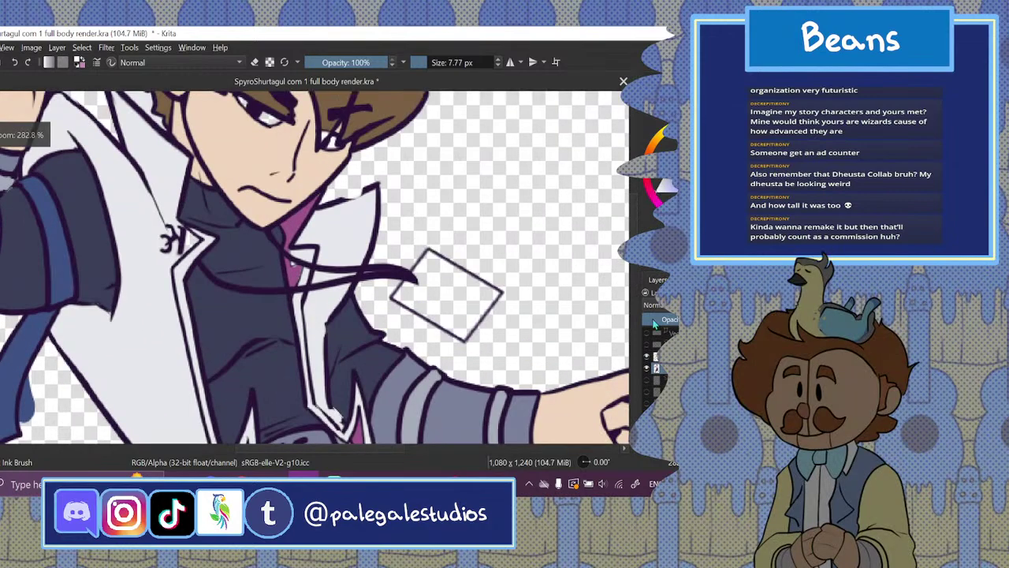
scroll(632, 237, "up", 2)
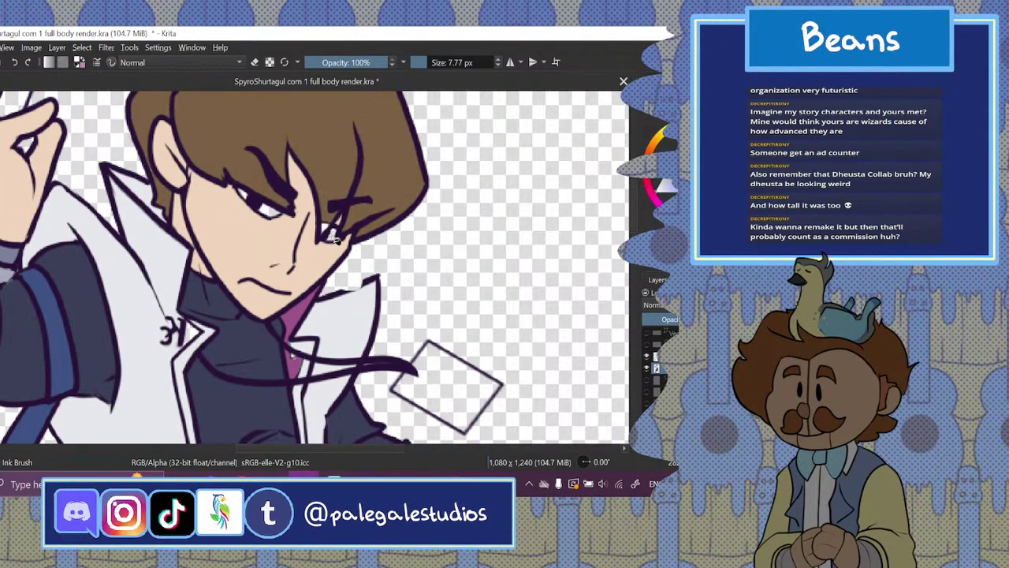
left_click(278, 214)
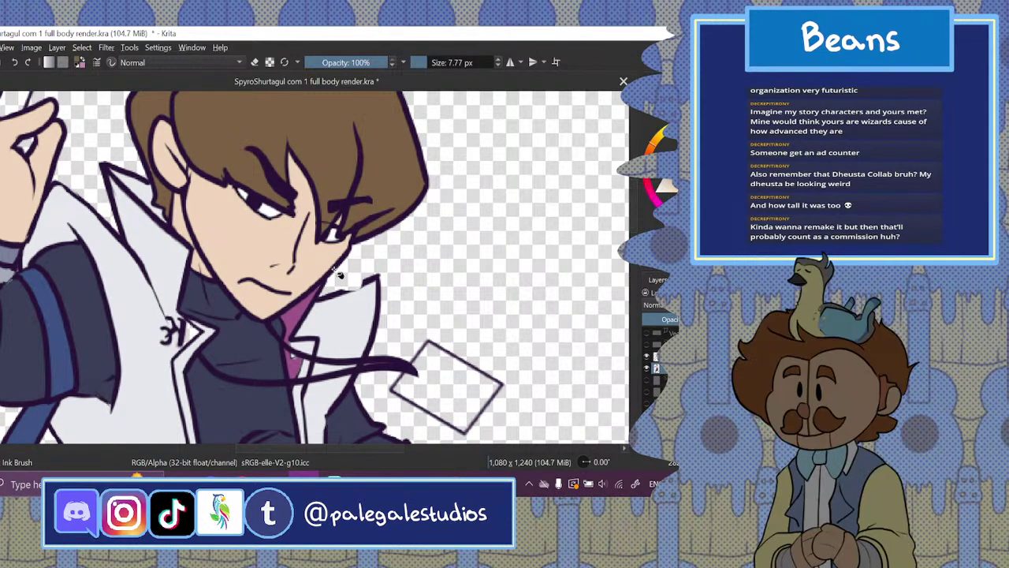
key("ctrl+minus")
key("ctrl+minus")
key("ctrl+minus")
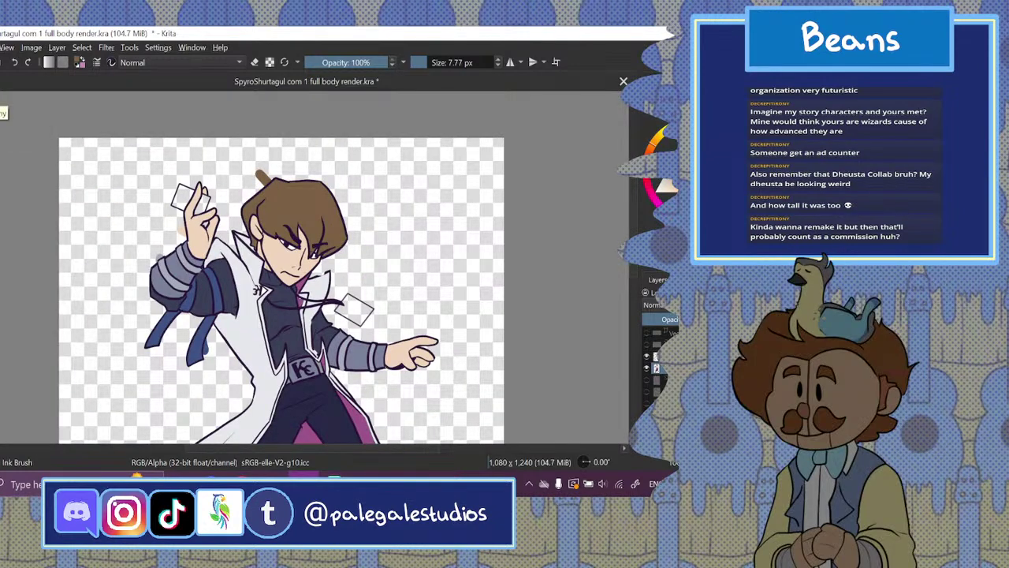
- Cut through the stray brown stroke above the hair with a 6.67 px eraser and clear the rest of it with the fill tool
left_click_drag(315, 449, 296, 448)
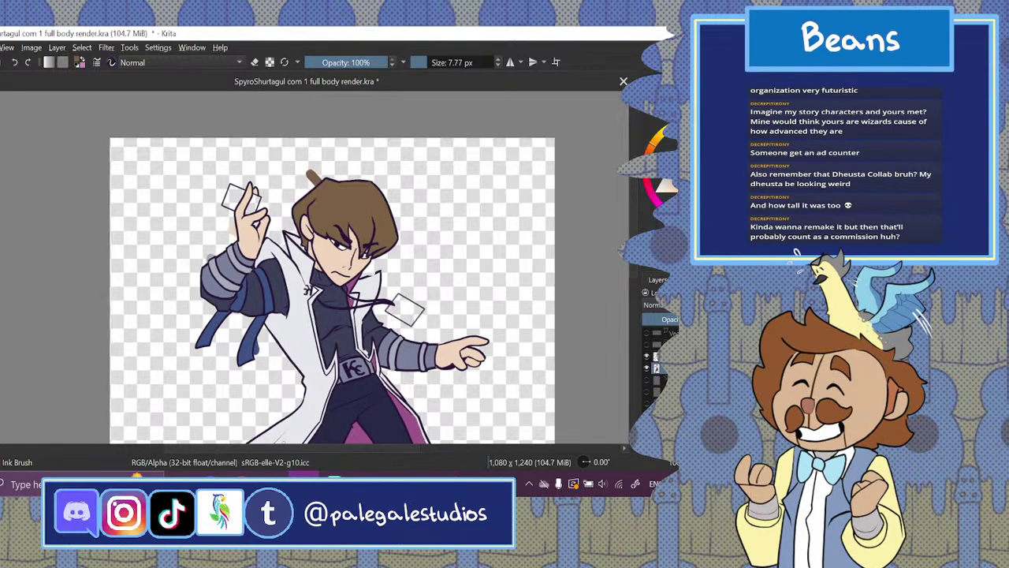
left_click_drag(426, 65, 421, 64)
key("plus")
key("plus")
key("plus")
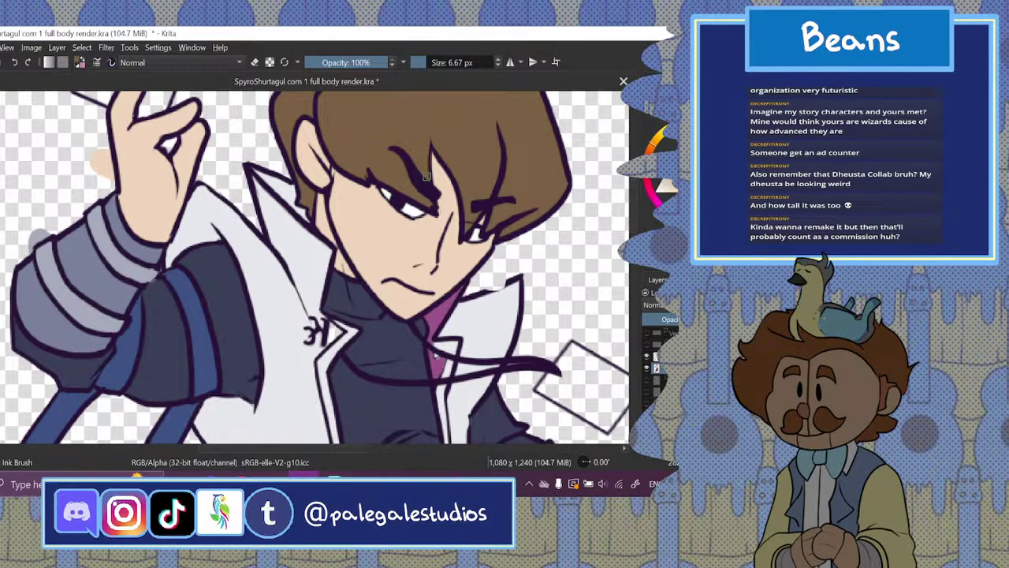
scroll(632, 205, "up", 5)
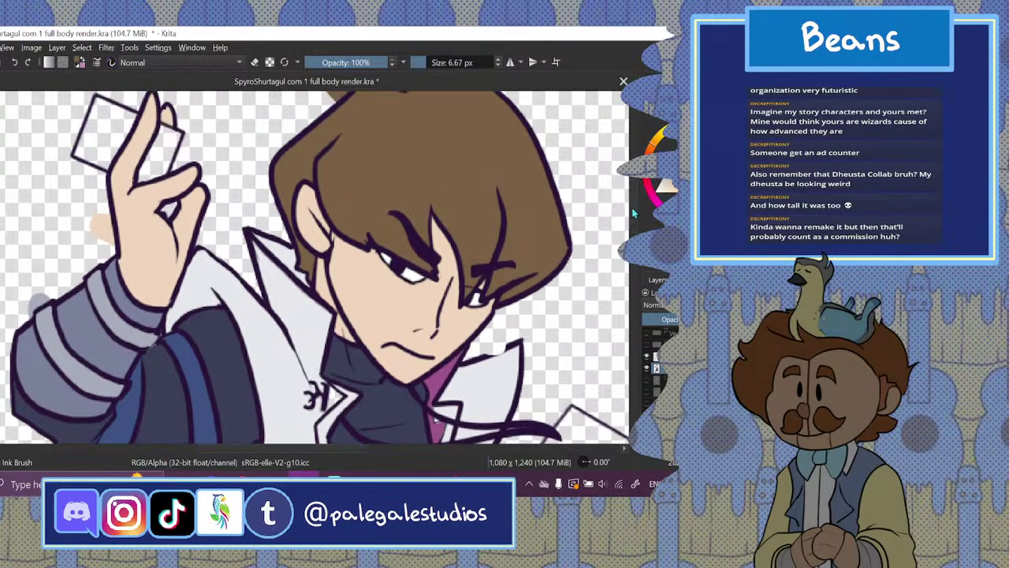
left_click(255, 64)
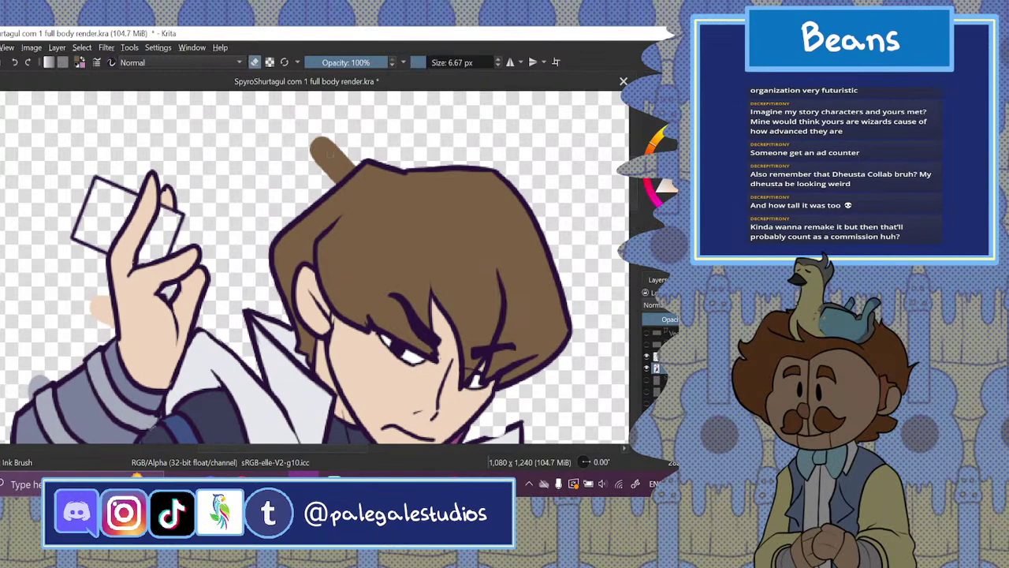
left_click_drag(335, 181, 353, 164)
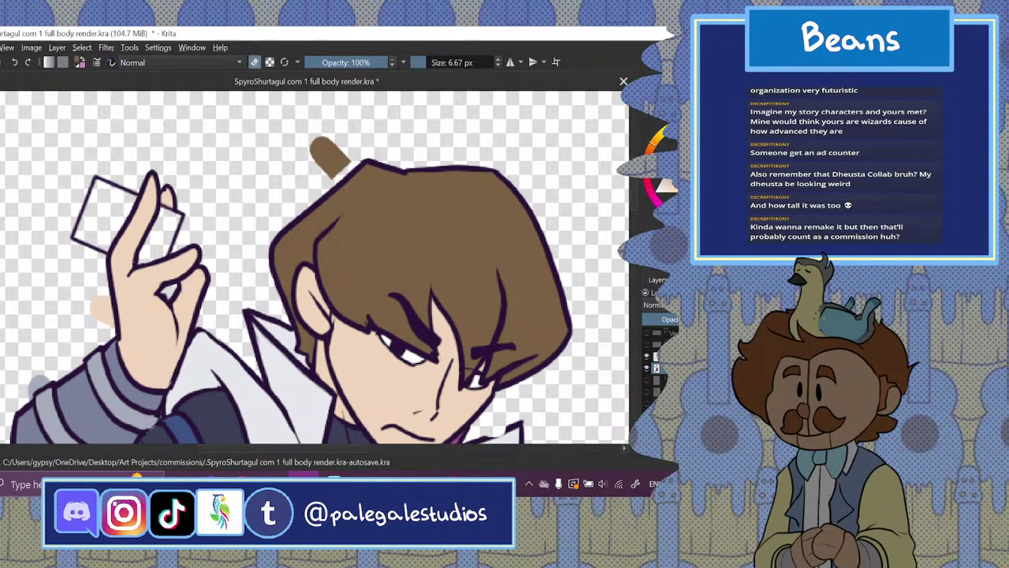
key("f")
left_click(331, 162)
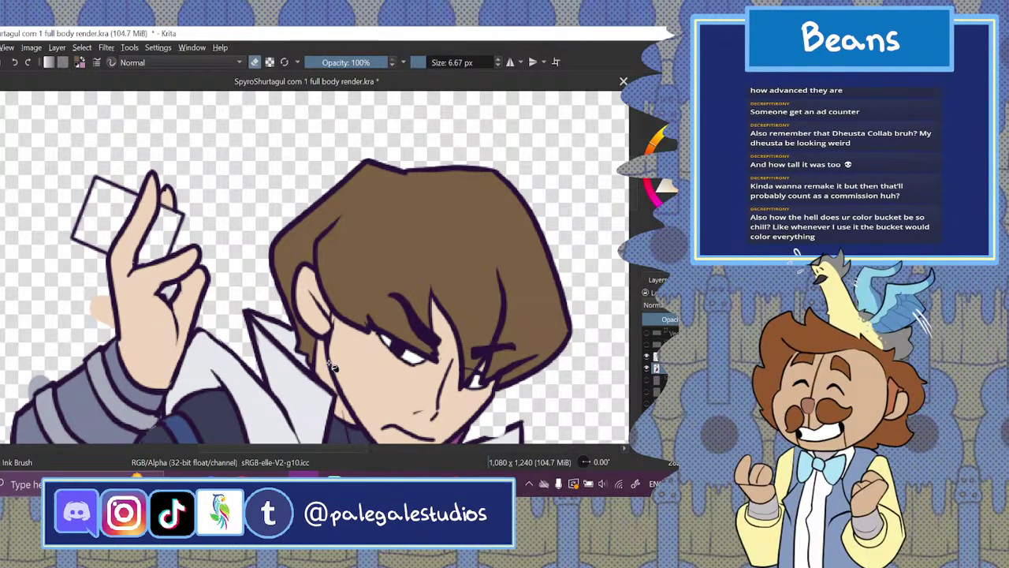
- Switch to the browser to check the lofi music playlist playing on YouTube, and return to Krita
key("f")
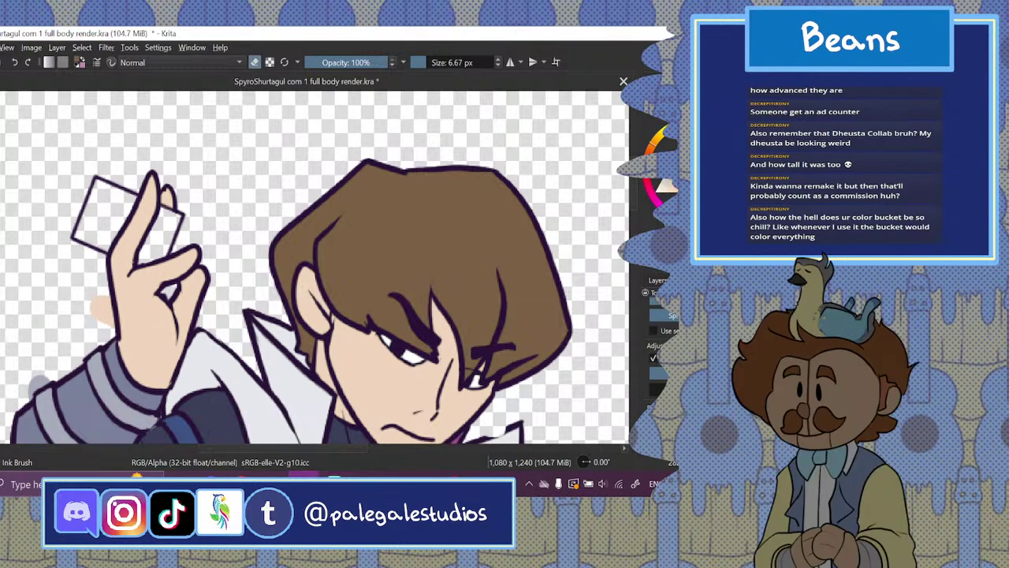
left_click(241, 483)
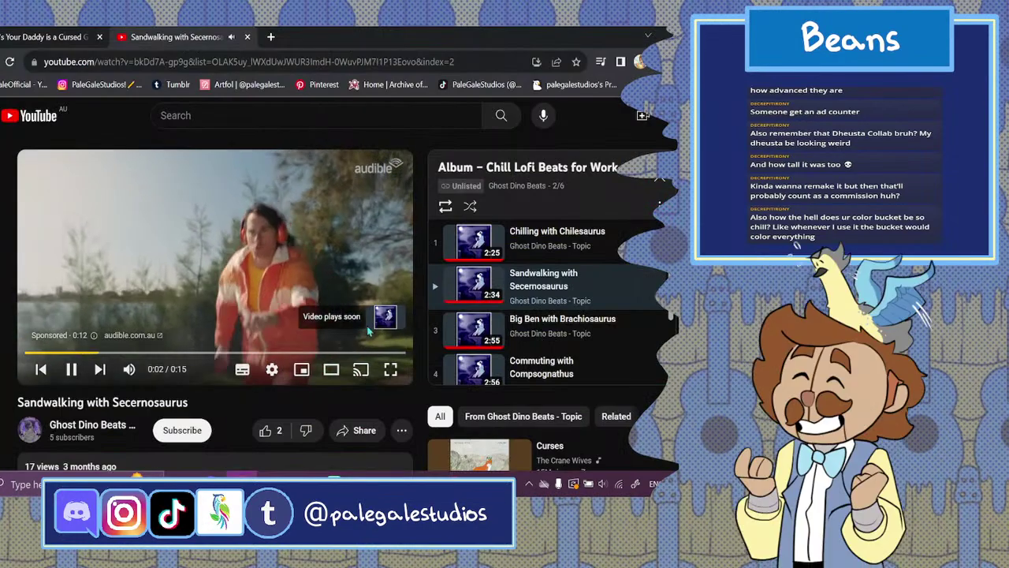
scroll(148, 402, "down", 2)
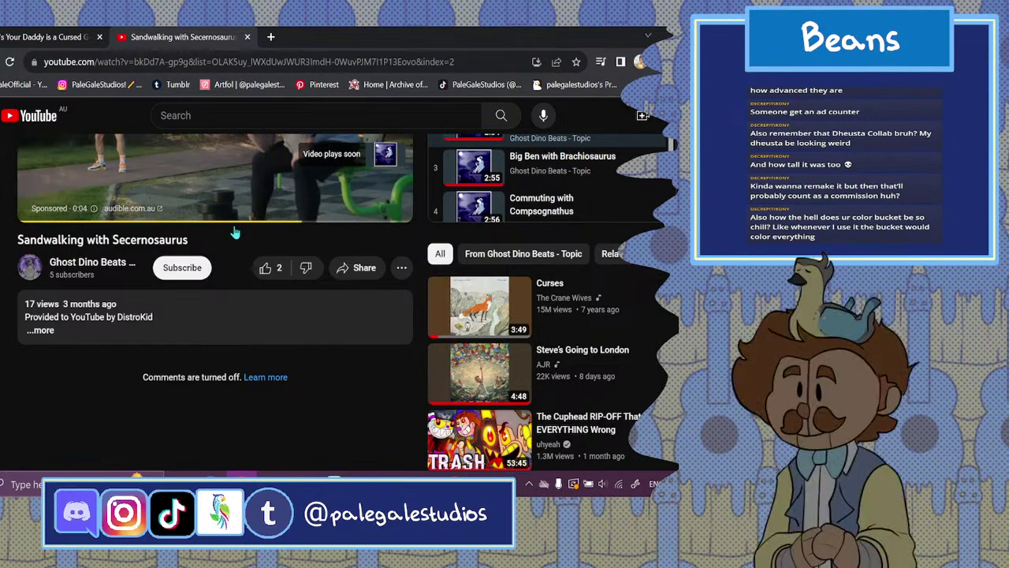
scroll(234, 226, "up", 1)
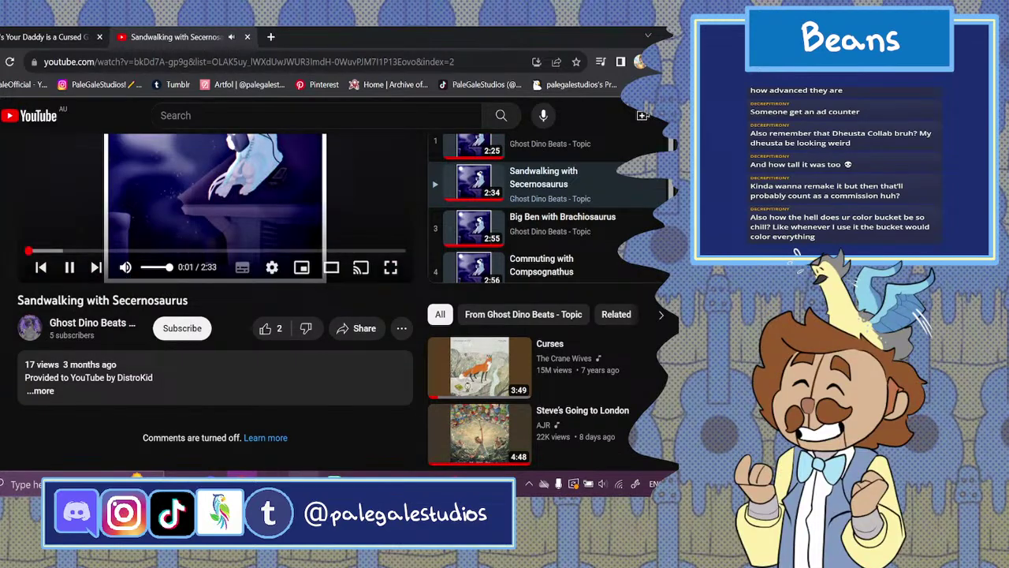
left_click(304, 478)
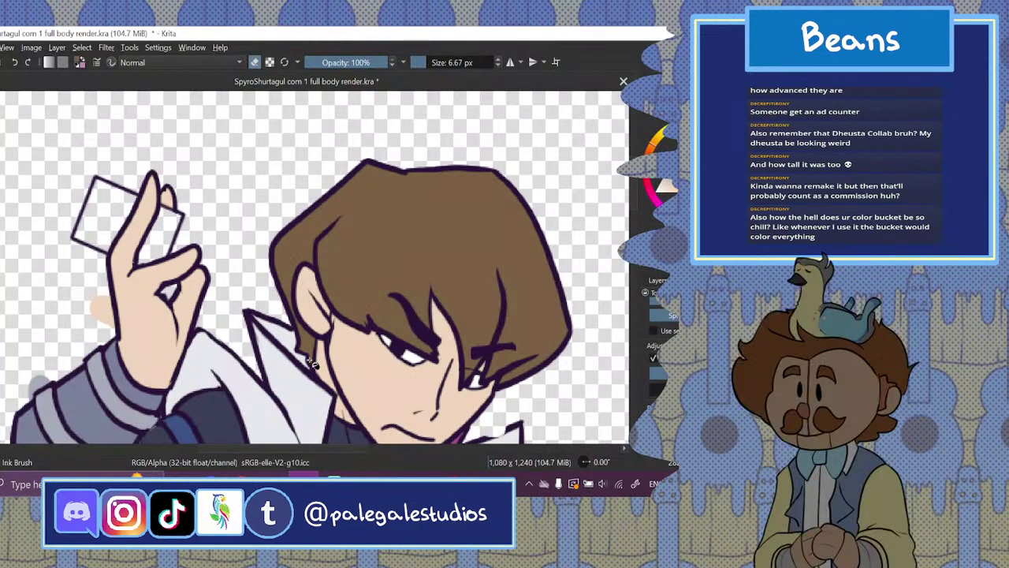
- Review the fill tool's options for what to fill, fill source, region extent, threshold, spread and adjustments
left_click(1, 107)
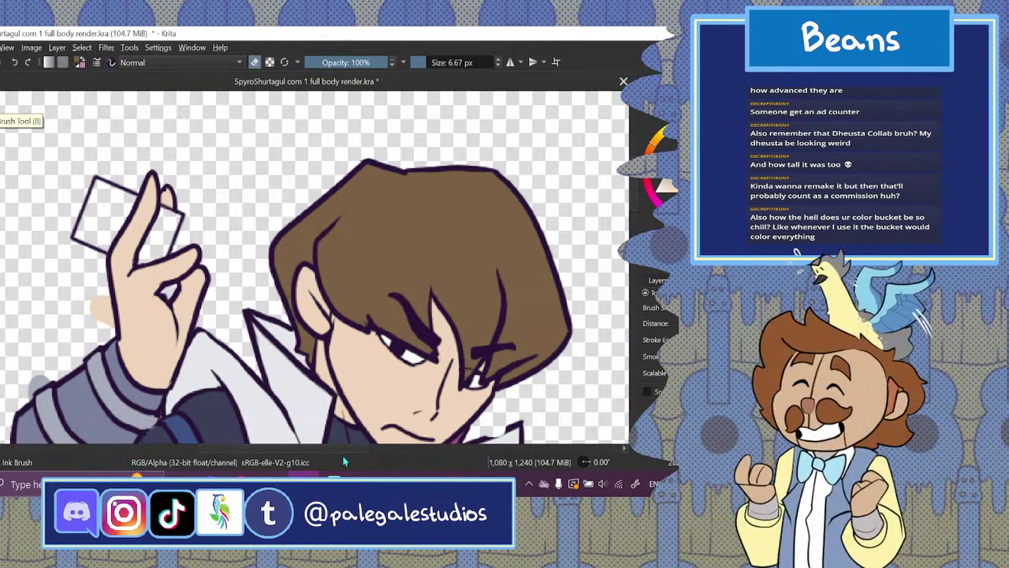
left_click_drag(345, 449, 361, 450)
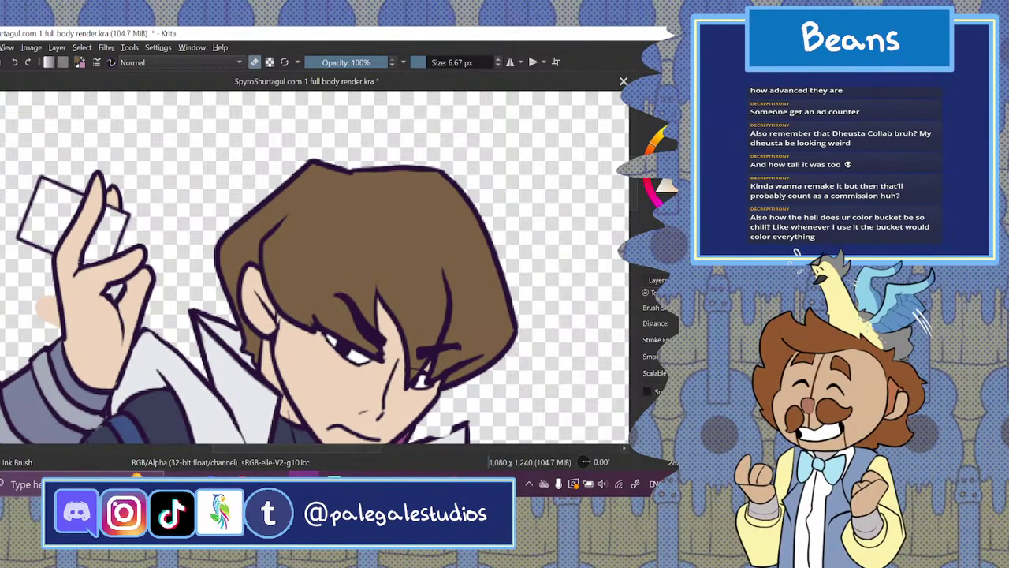
scroll(651, 346, "right", 1)
key("f")
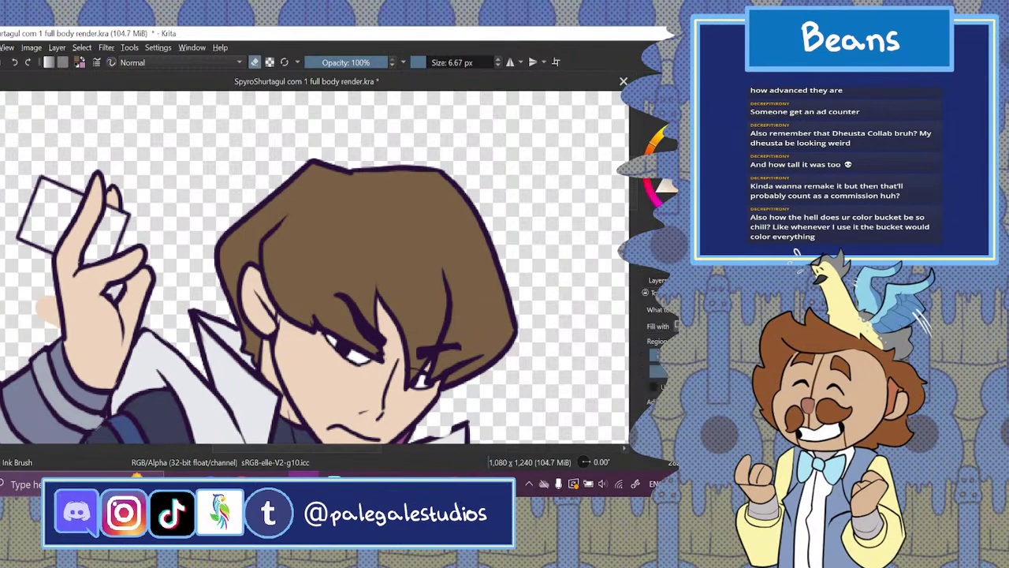
scroll(654, 343, "down", 1)
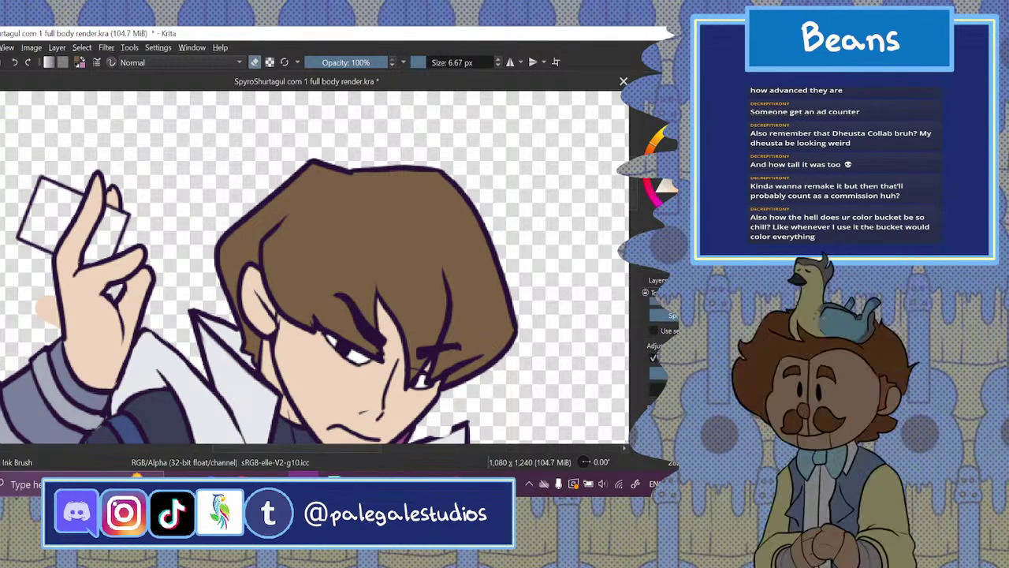
left_click(657, 279)
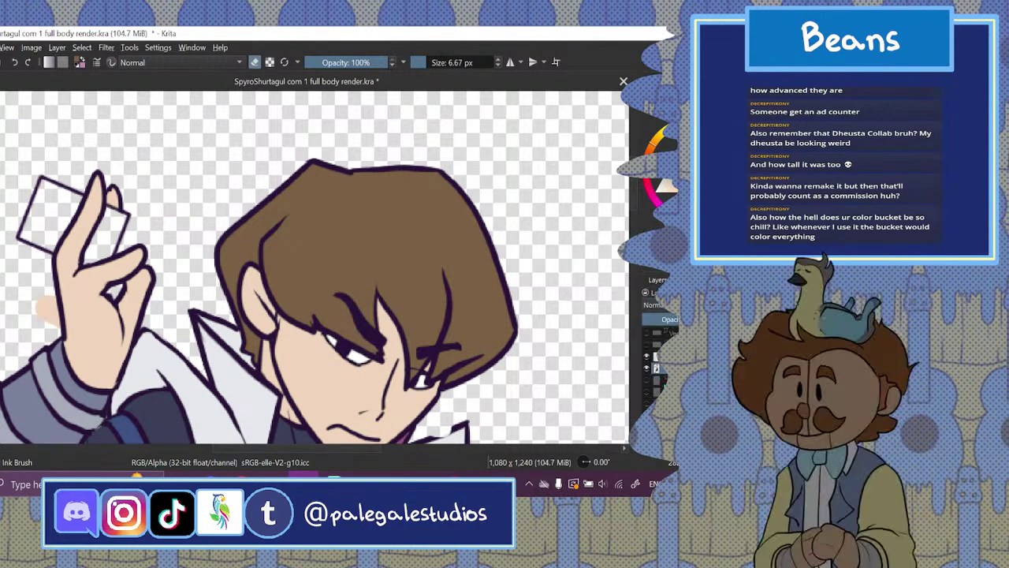
scroll(631, 213, "down", 3)
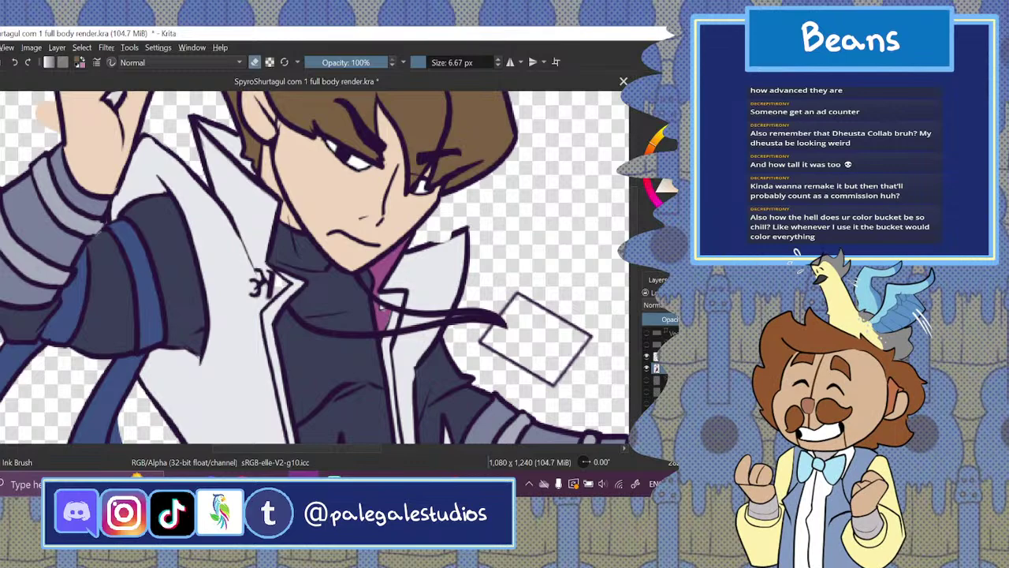
left_click(683, 279)
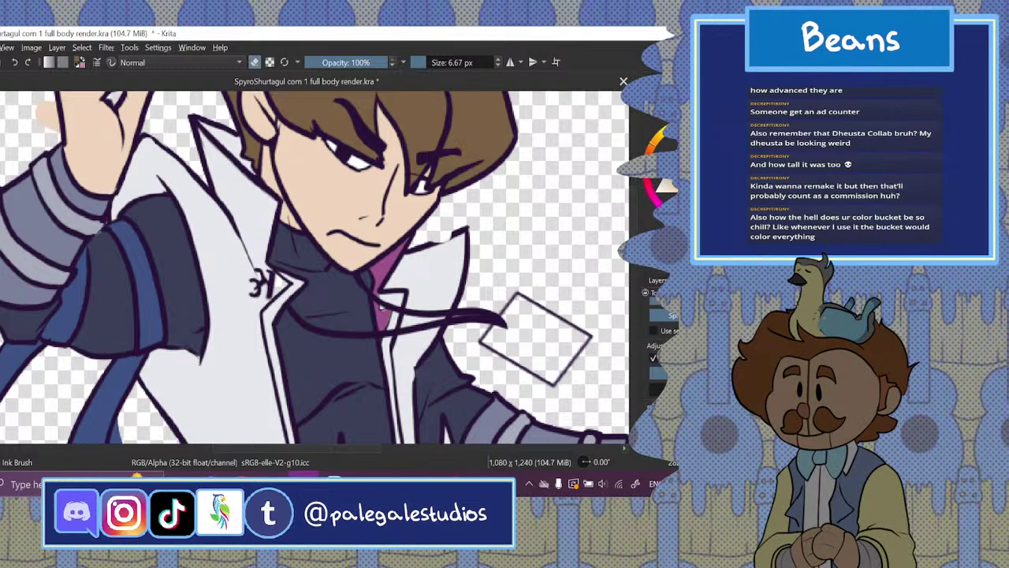
scroll(659, 347, "up", 2)
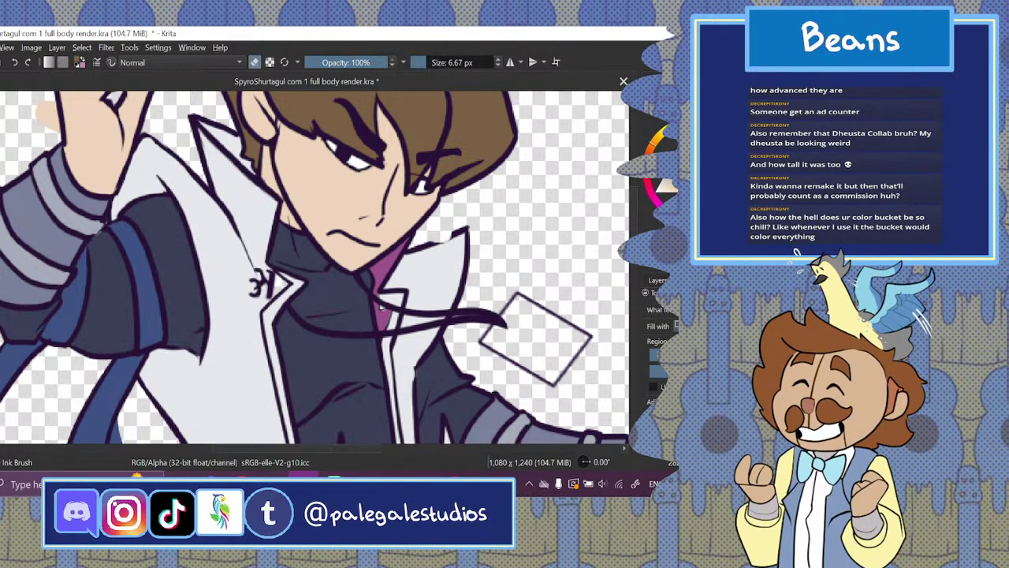
scroll(659, 347, "down", 2)
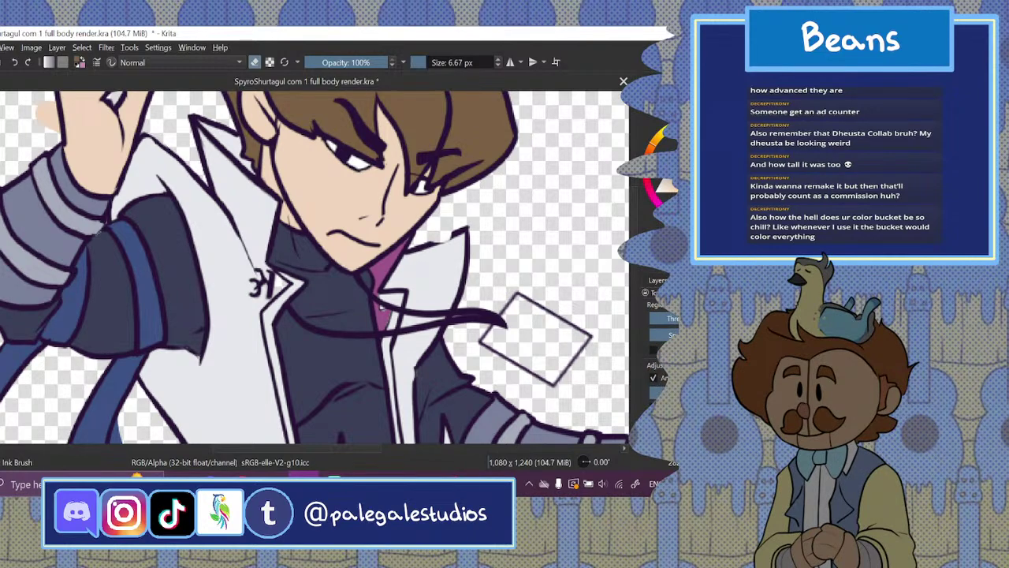
scroll(658, 339, "down", 1)
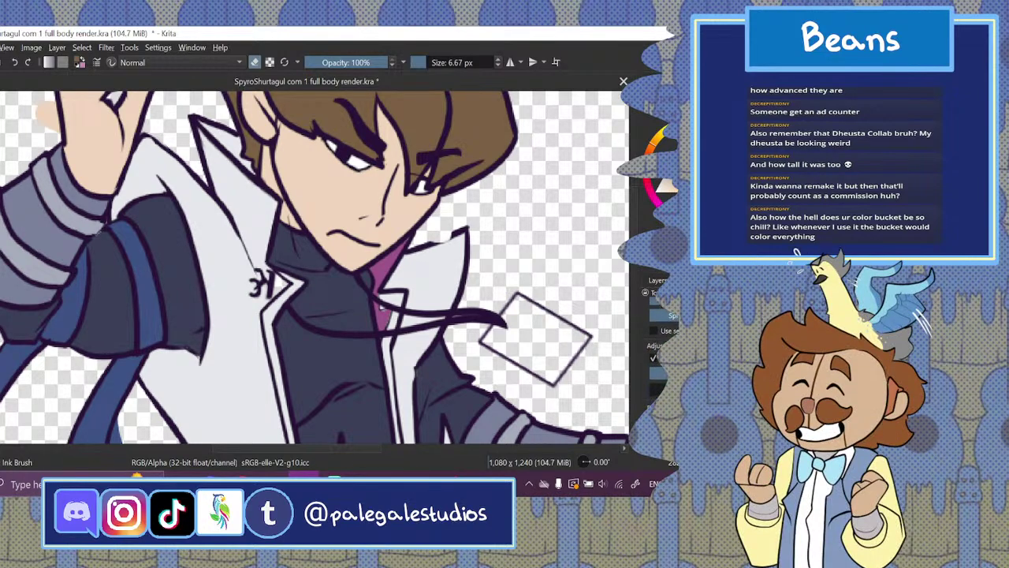
scroll(658, 339, "up", 2)
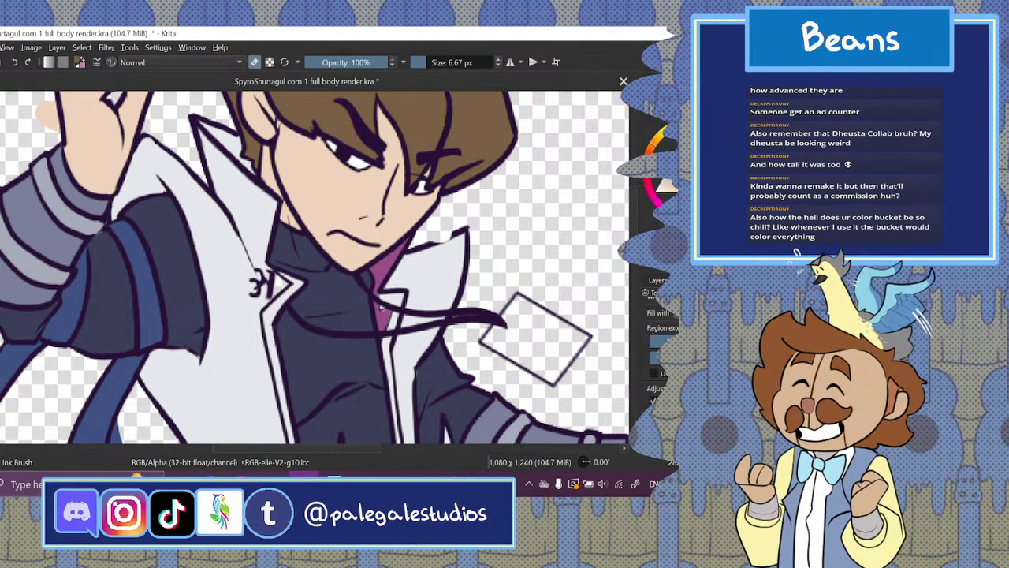
left_click(656, 280)
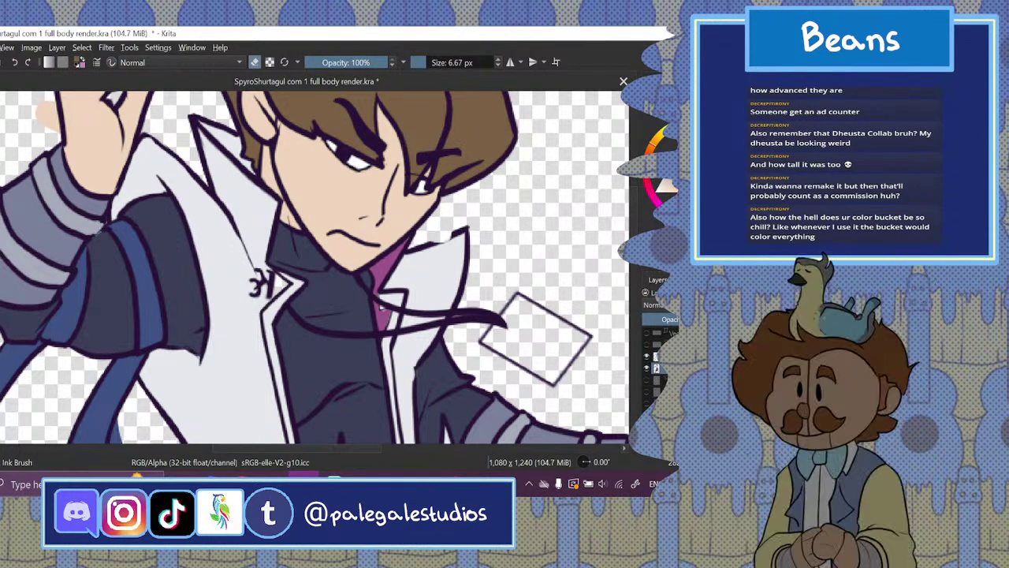
- Sample the magenta of the coat lining and paint over the small gap in the lining beside the pendant cord
key("1")
key("ctrl+plus")
key("ctrl+plus")
key("ctrl+plus")
key("ctrl+plus")
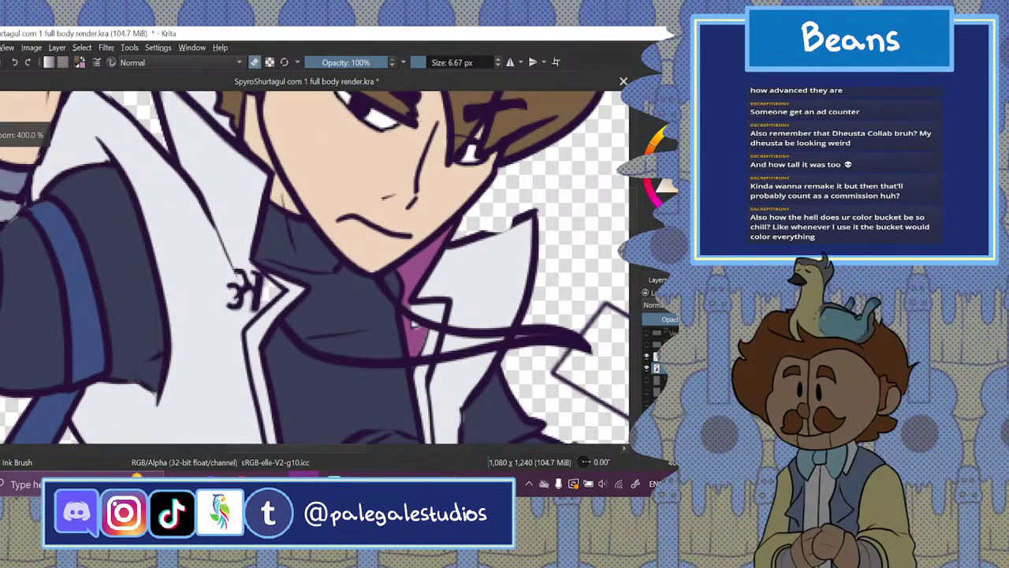
key("f")
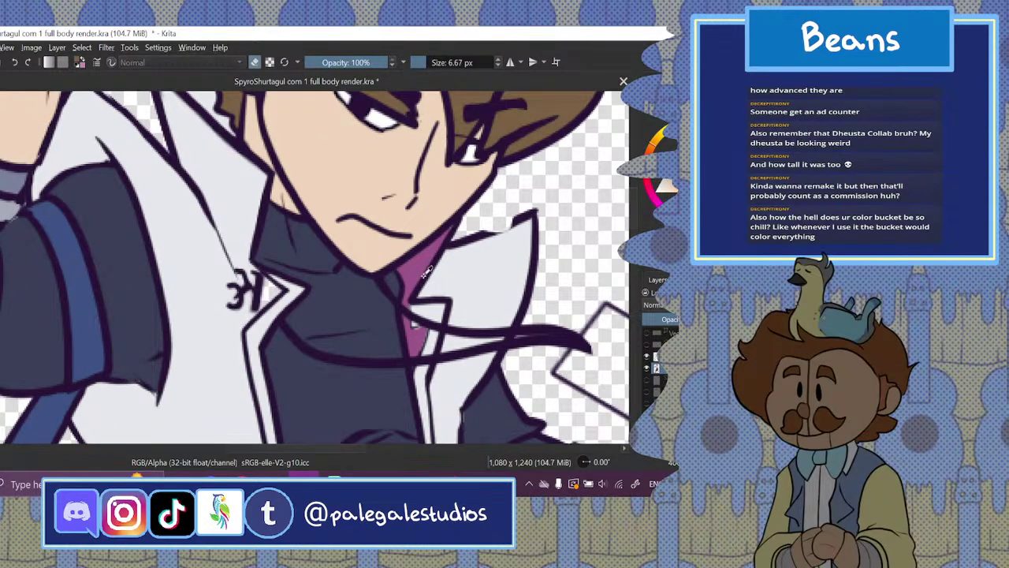
key("b")
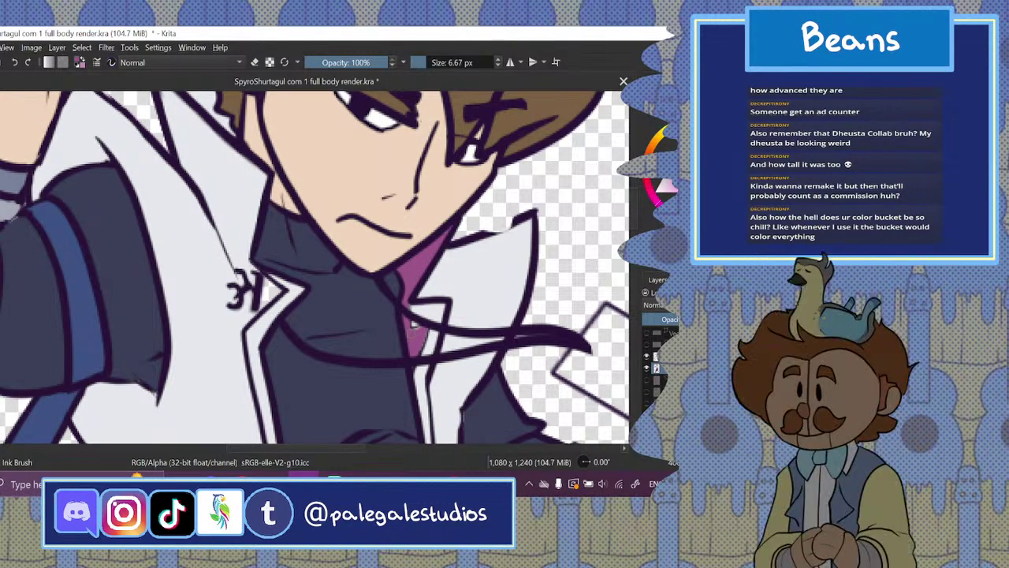
left_click_drag(413, 326, 415, 348)
- Touch up the magenta coat lining where it meets the white trim beside the leg, checking it down to the hem
scroll(409, 341, "down", 5)
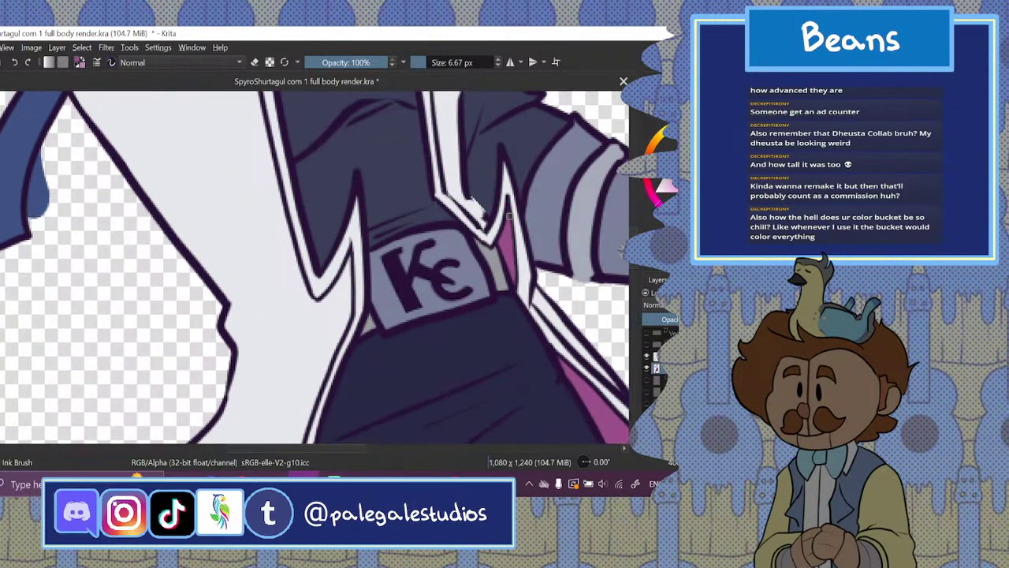
left_click_drag(328, 449, 377, 451)
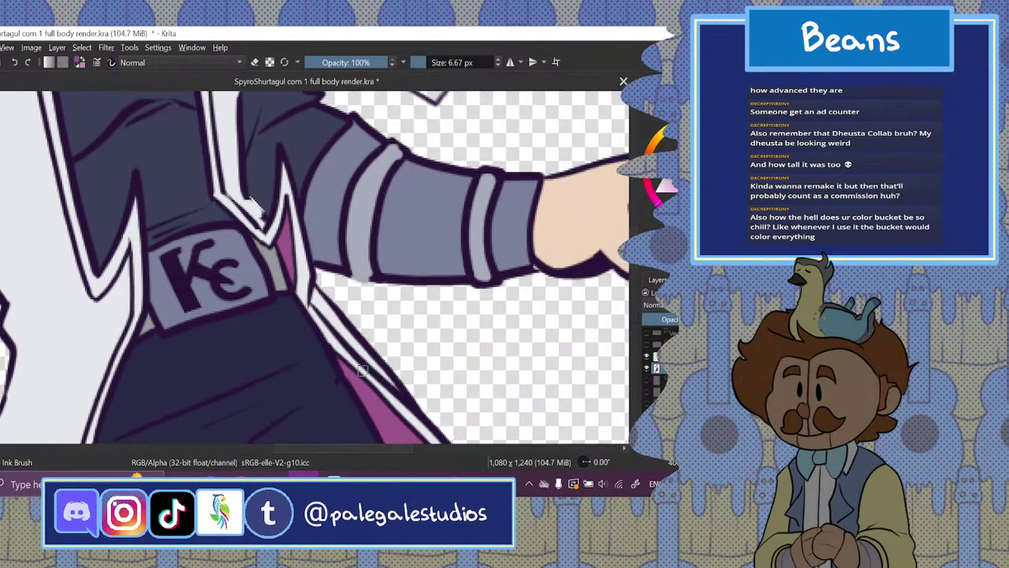
scroll(391, 407, "down", 5)
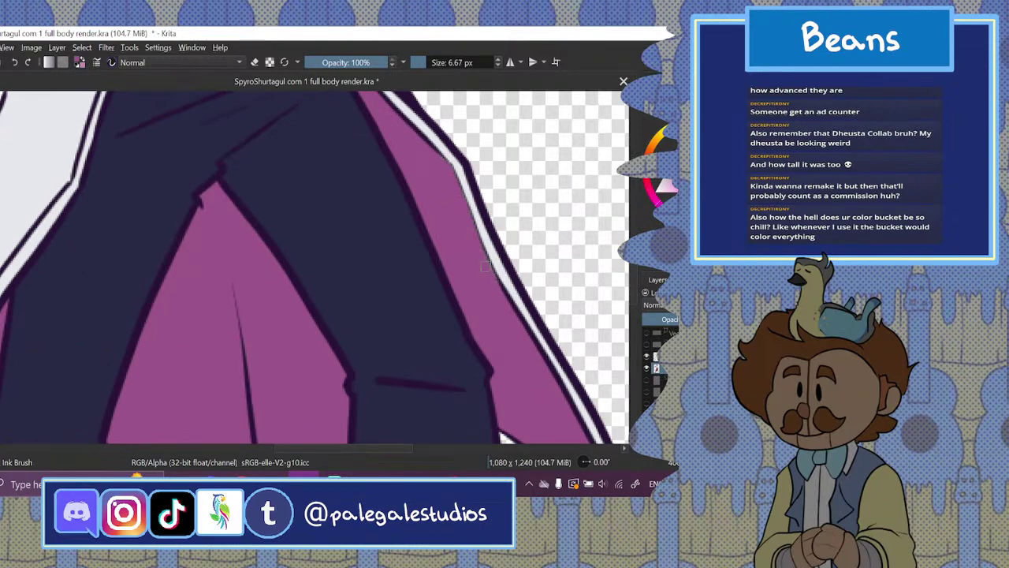
left_click_drag(486, 266, 498, 281)
left_click_drag(331, 451, 364, 447)
left_click_drag(634, 315, 636, 279)
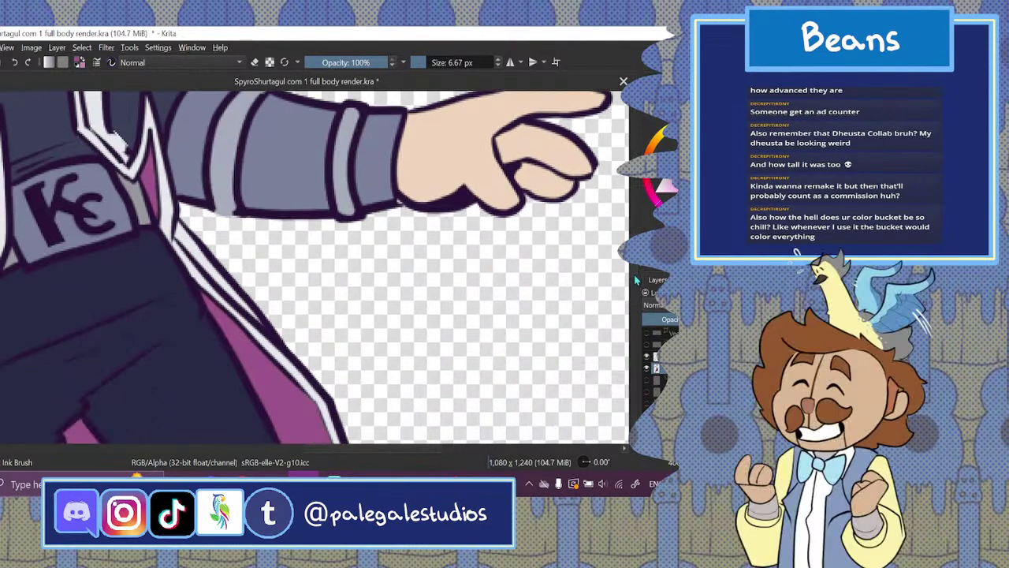
scroll(635, 321, "down", 5)
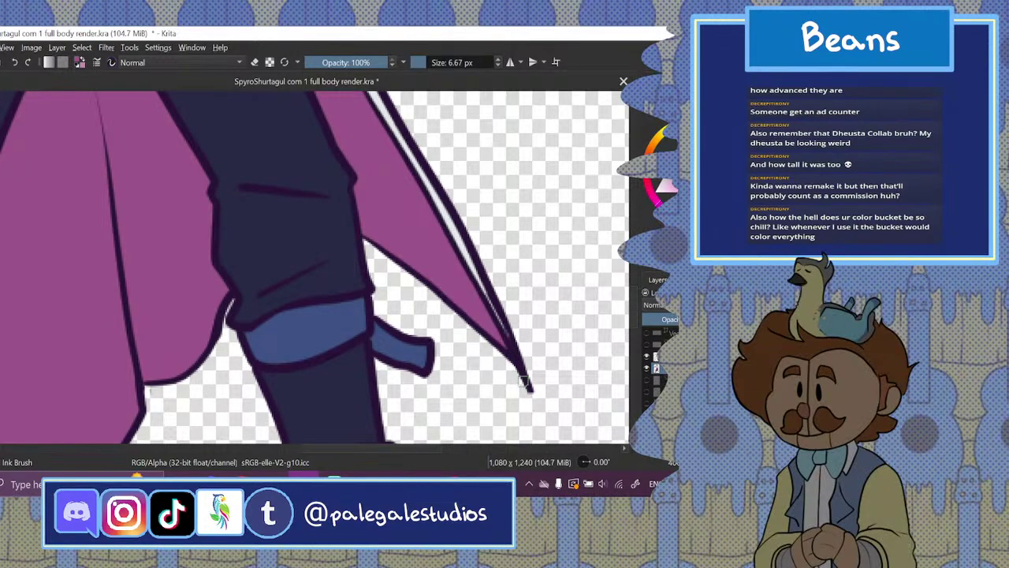
left_click_drag(329, 450, 265, 448)
left_click_drag(634, 309, 634, 326)
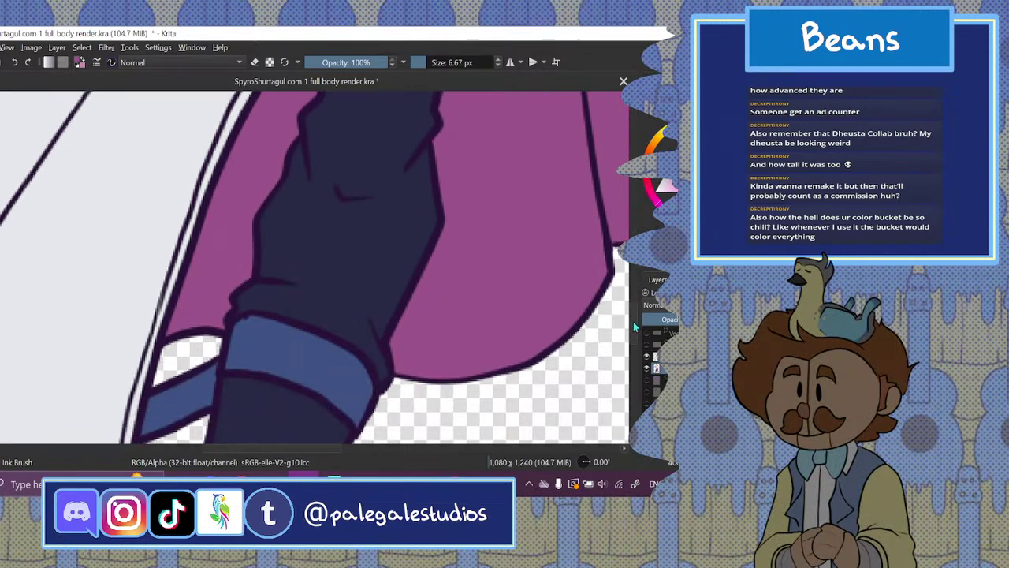
scroll(635, 325, "up", 1)
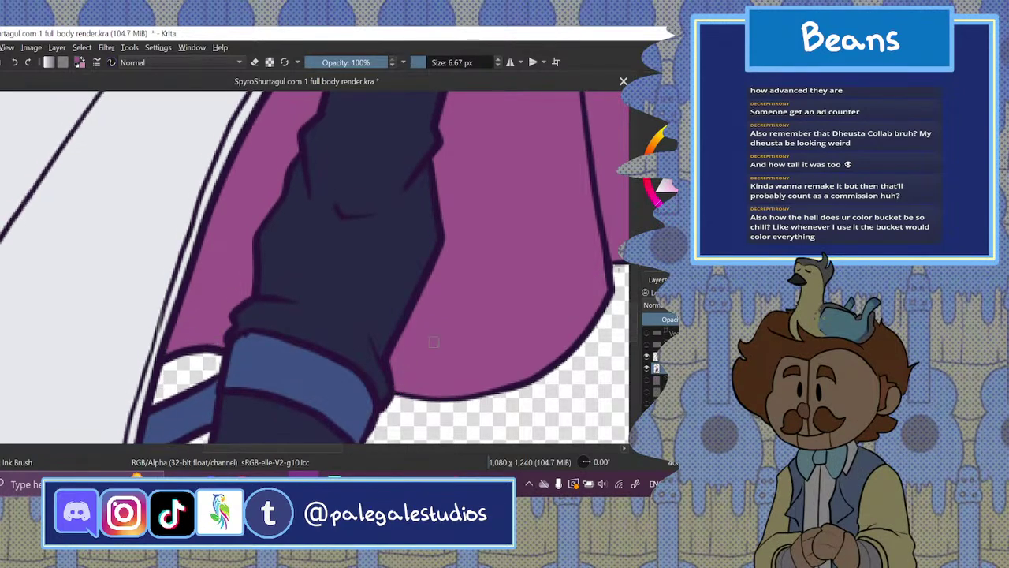
key("ctrl+minus")
key("ctrl+minus")
key("ctrl+minus")
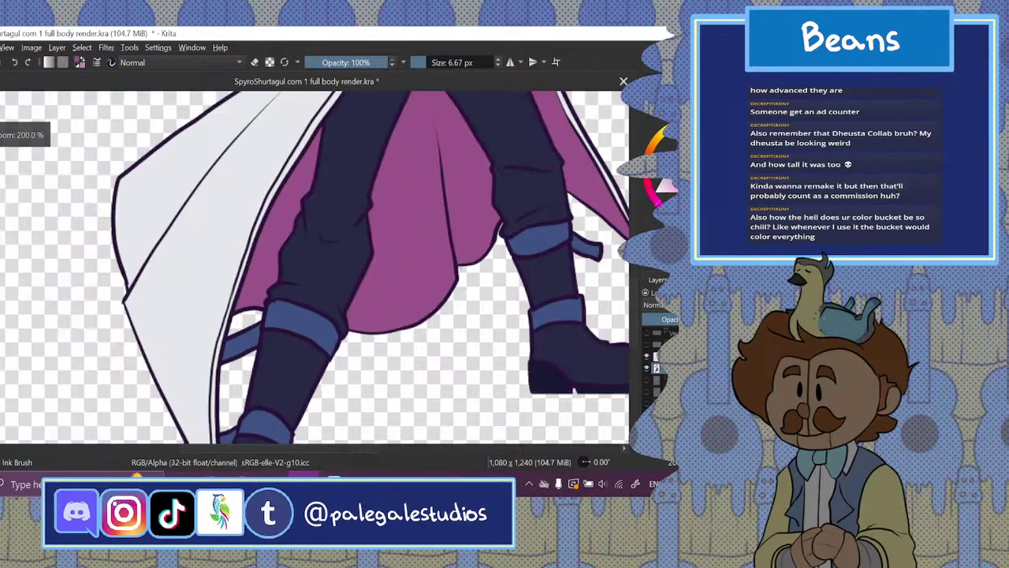
- Show the layer with the coat buttons and bracer studs
key("ctrl+plus")
scroll(634, 309, "up", 8)
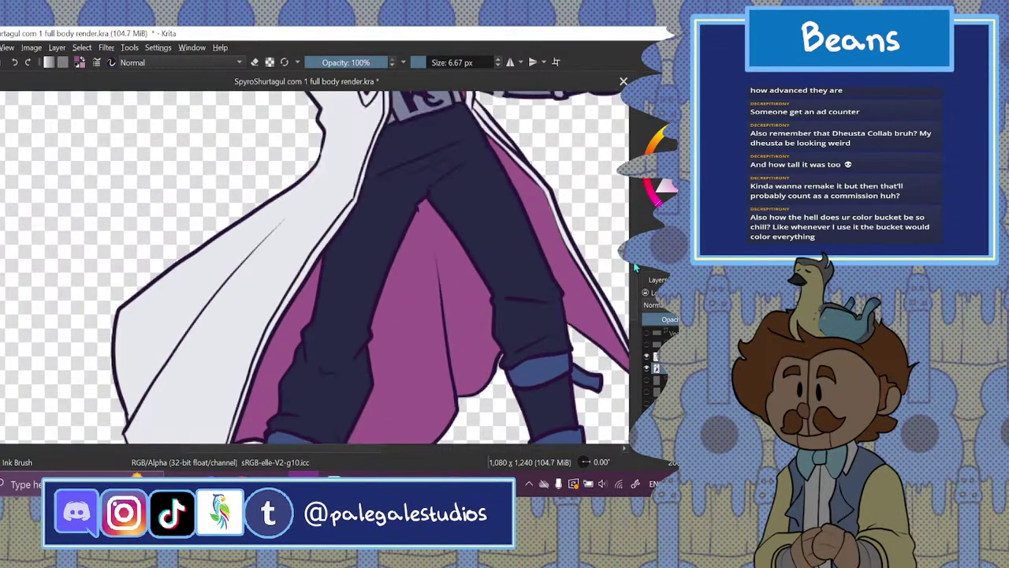
left_click_drag(631, 228, 631, 230)
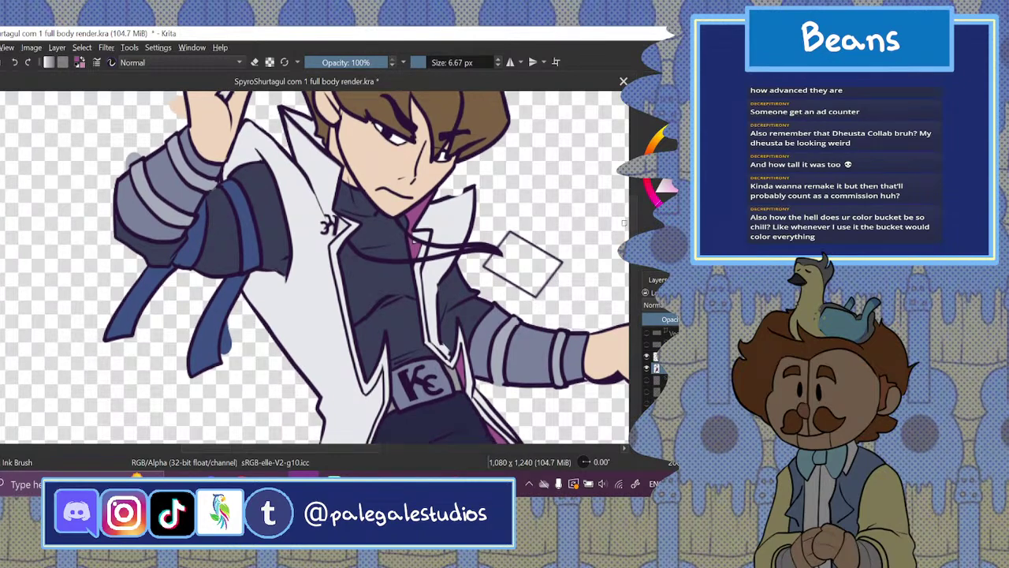
left_click(646, 346)
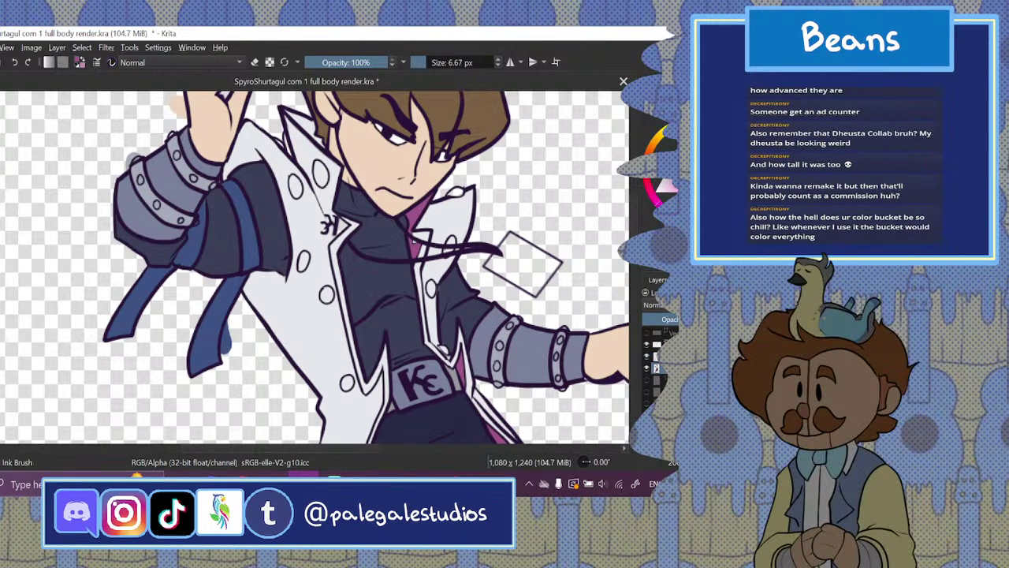
- Examine the flat colours of the coat front, pendant cord and outstretched arm for small gaps
key("ctrl+plus")
key("ctrl+plus")
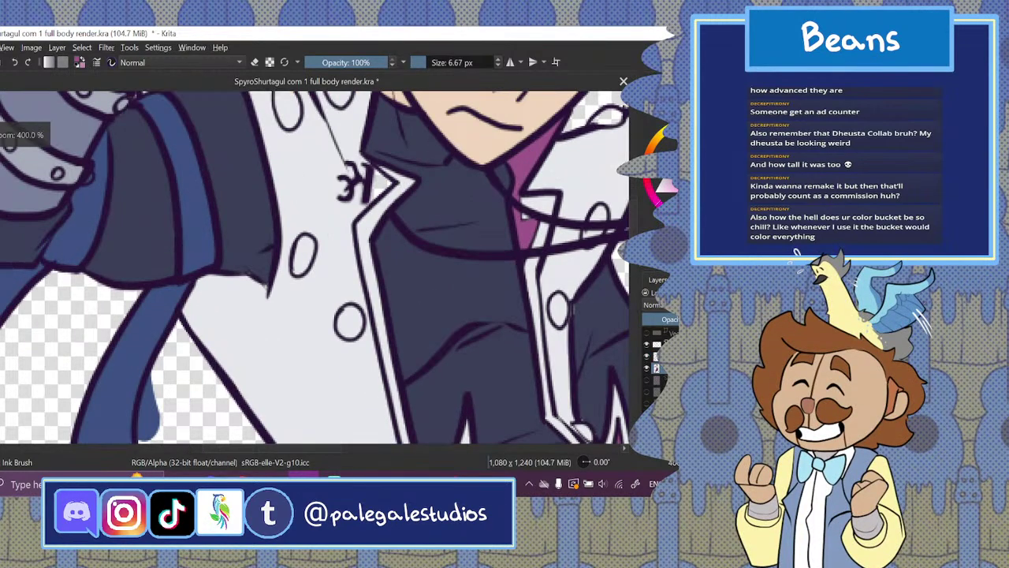
left_click_drag(254, 449, 320, 451)
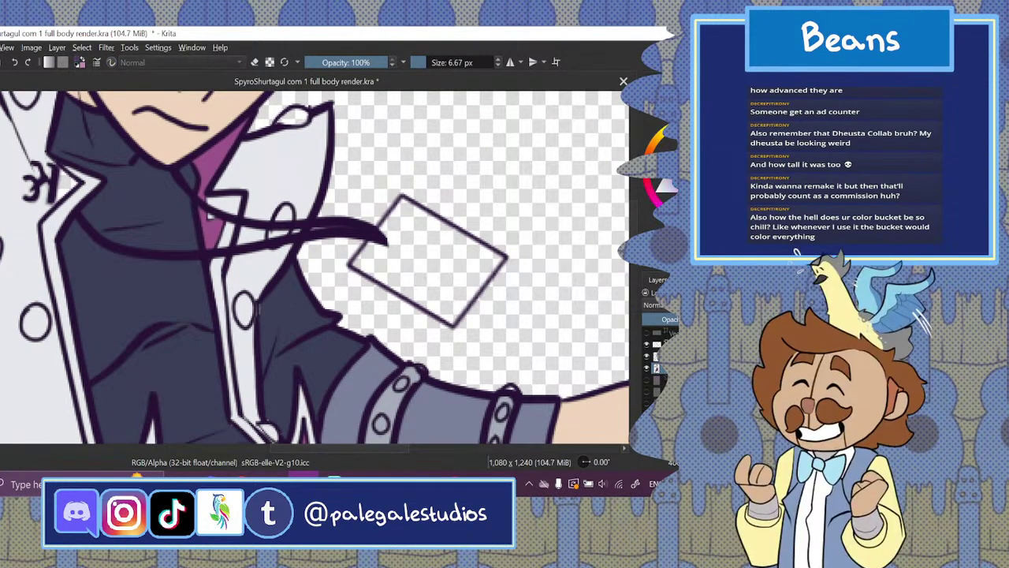
key("b")
key("ctrl+minus")
key("ctrl+minus")
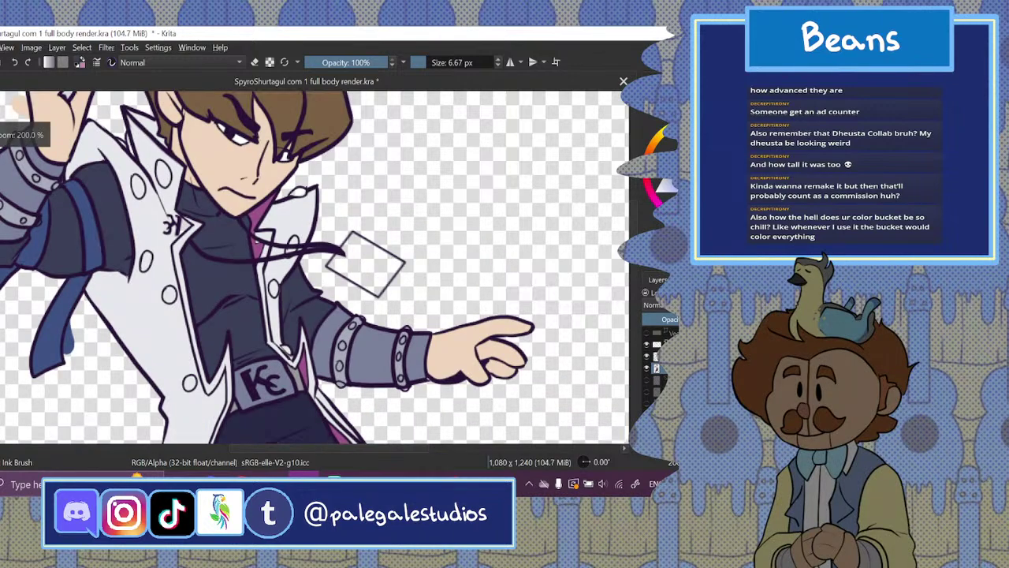
key("ctrl+minus")
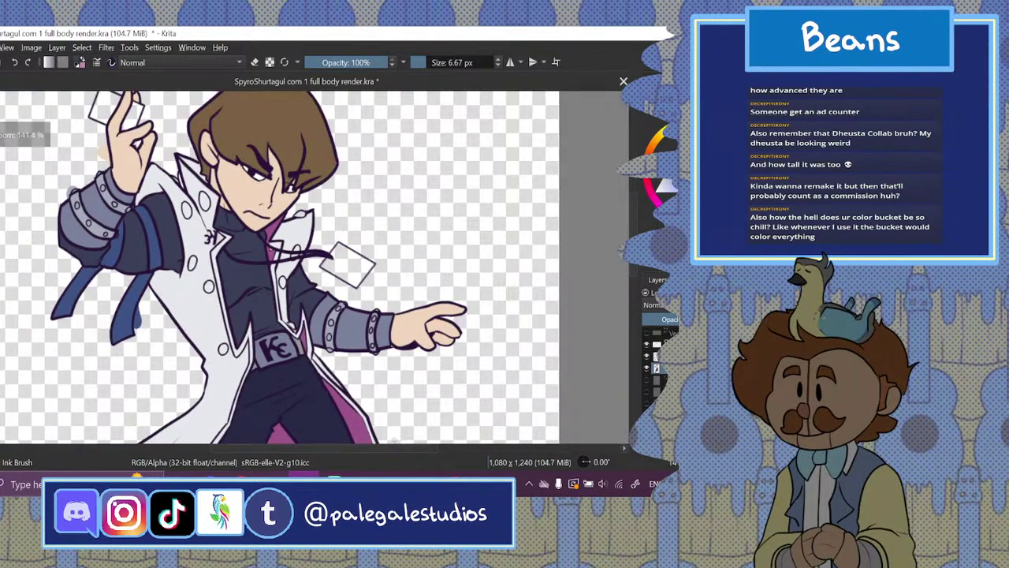
left_click_drag(376, 450, 334, 435)
- Examine the sleeve, raised arm's bracer, collar and face up close for uncoloured gaps and spills
key("plus")
key("plus")
key("plus")
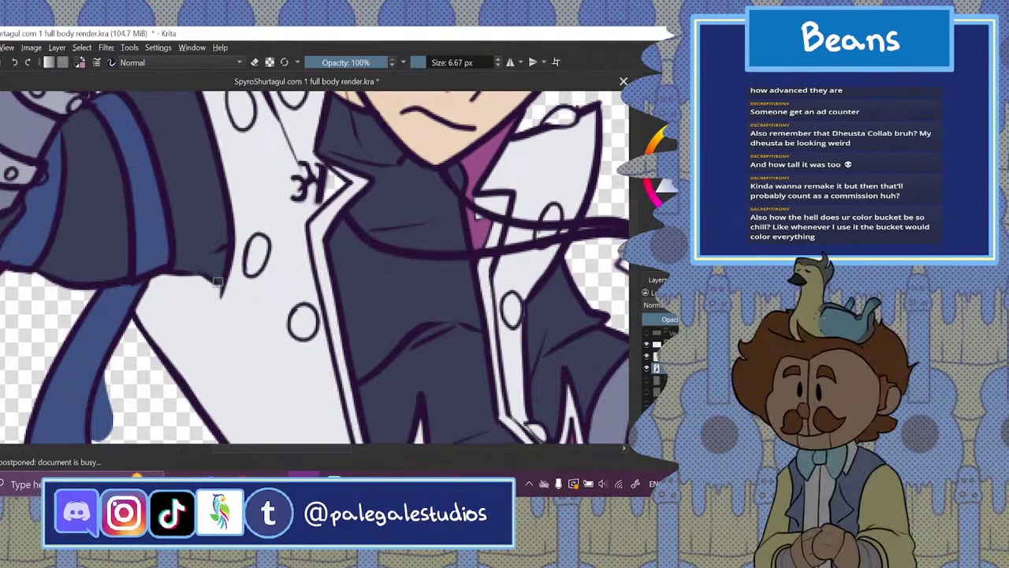
left_click_drag(289, 456, 249, 456)
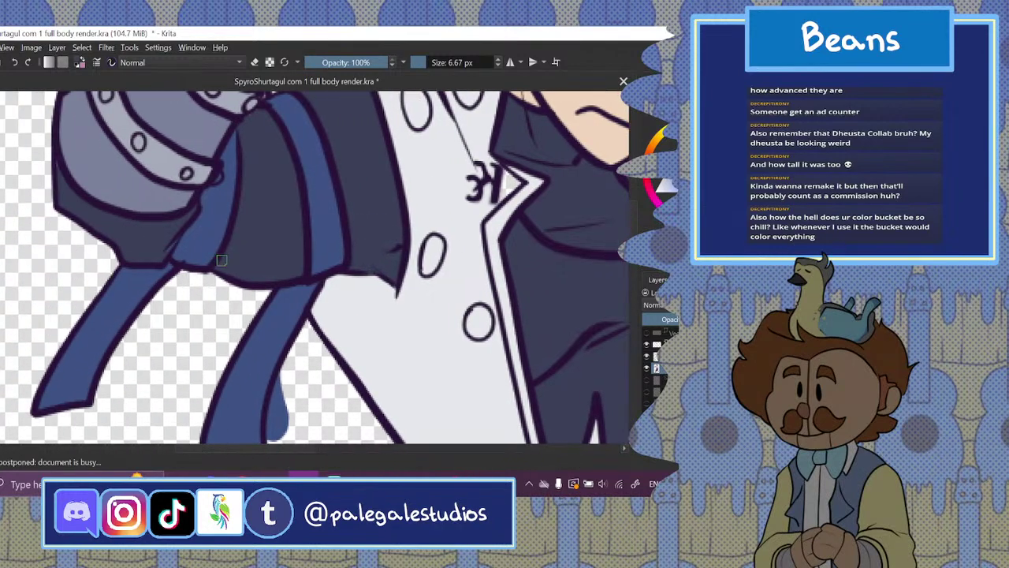
left_click_drag(634, 214, 631, 191)
scroll(632, 190, "down", 2)
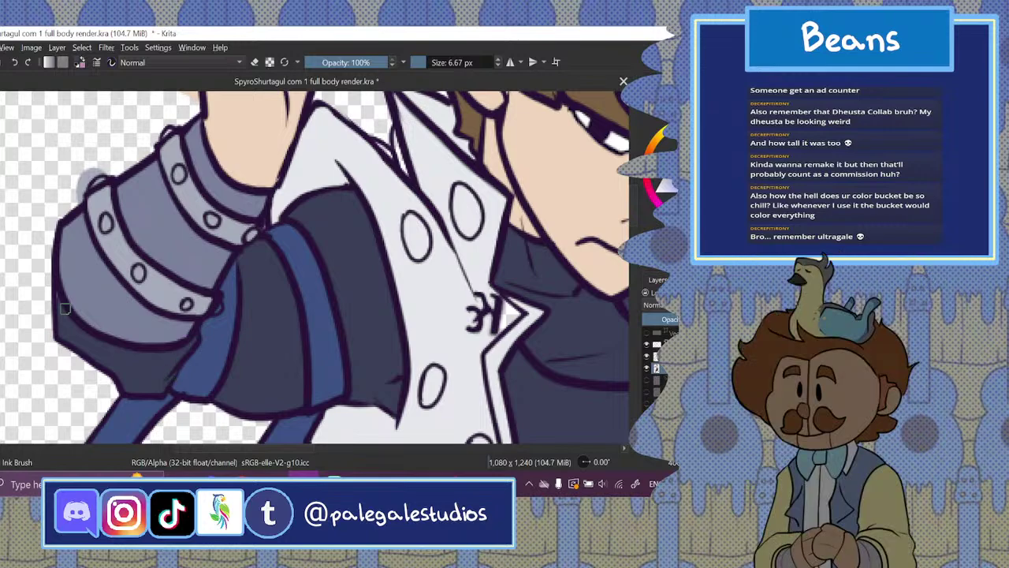
left_click_drag(216, 449, 296, 450)
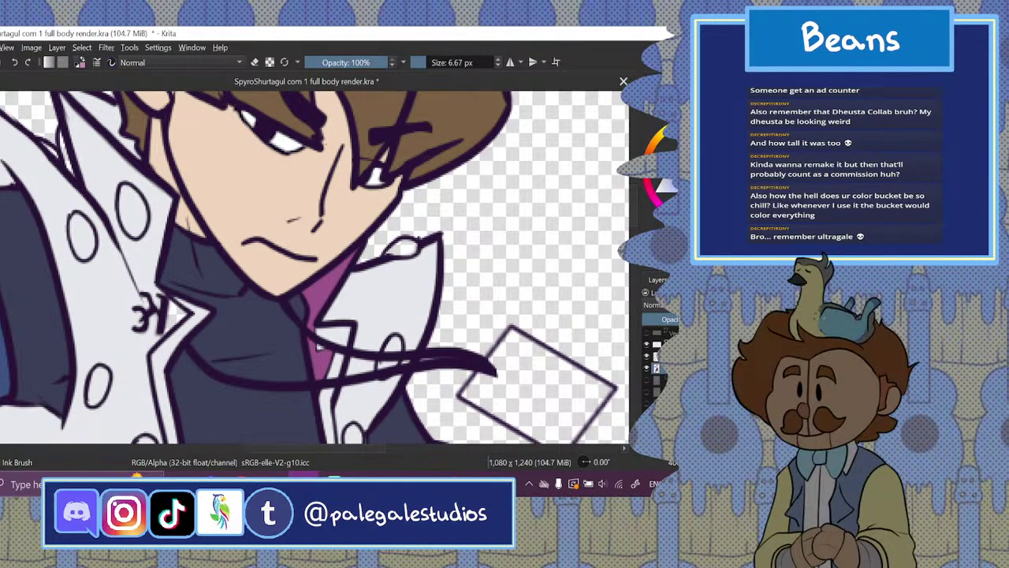
key("ctrl+minus")
key("ctrl+minus")
key("ctrl+plus")
key("ctrl+plus")
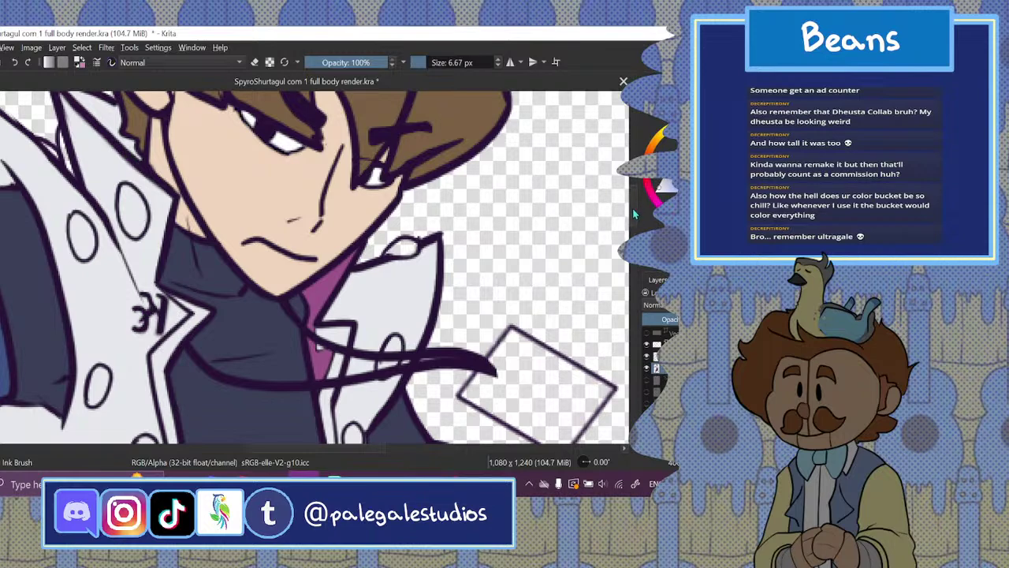
- Examine the belt, coat trim and outstretched arm up close, comparing them with the view of the whole figure
scroll(315, 268, "down", 10)
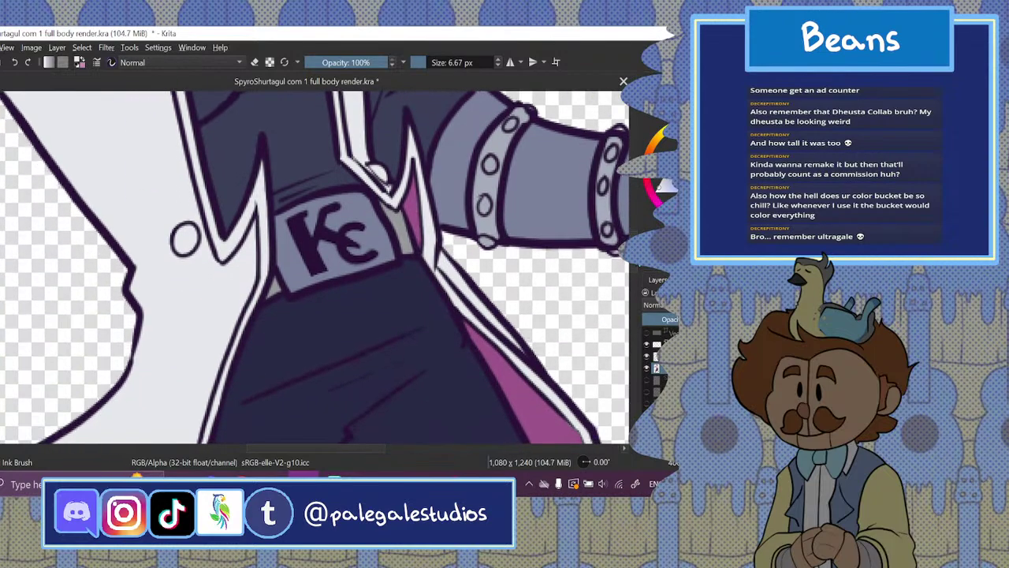
scroll(316, 268, "up", 2)
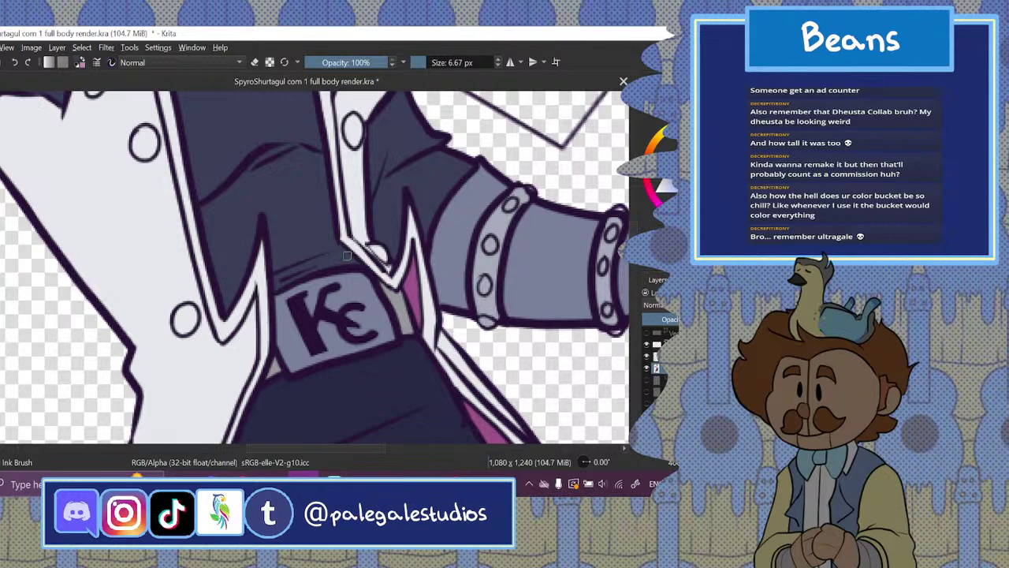
key("ctrl+minus")
key("ctrl+minus")
key("ctrl+minus")
key("ctrl+minus")
key("ctrl+minus")
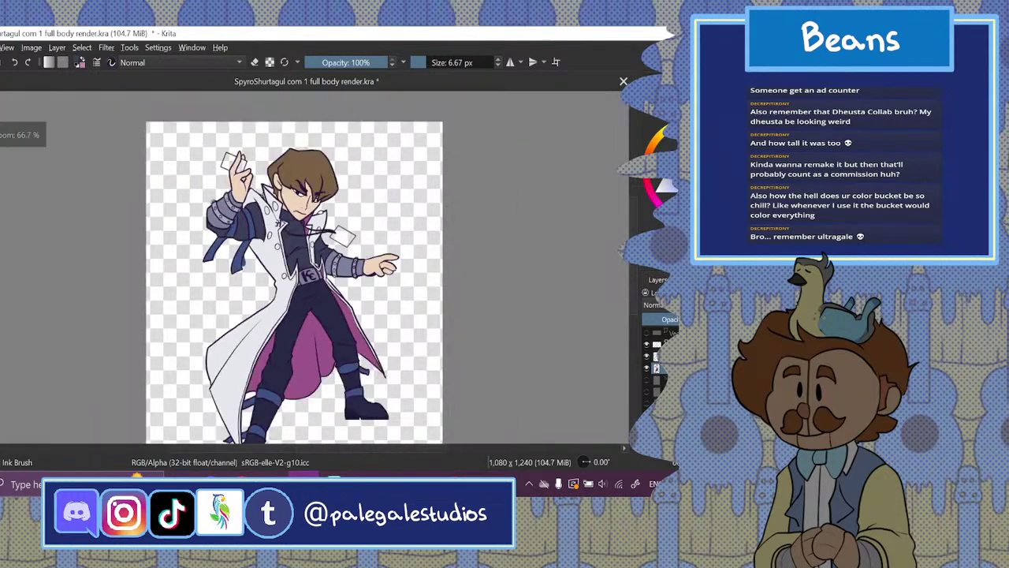
scroll(298, 266, "up", 2)
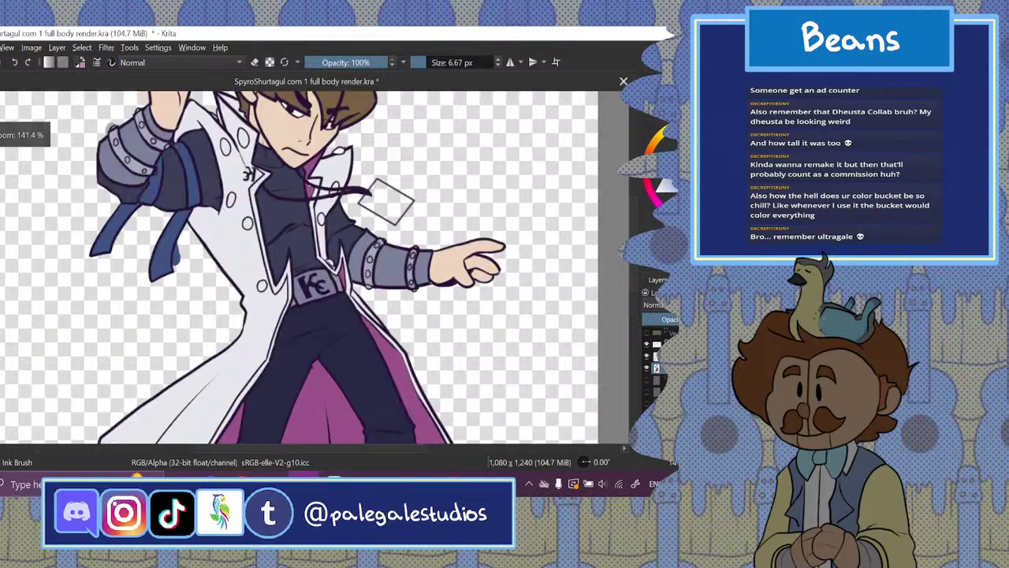
key("ctrl+plus")
key("ctrl+plus")
key("ctrl+plus")
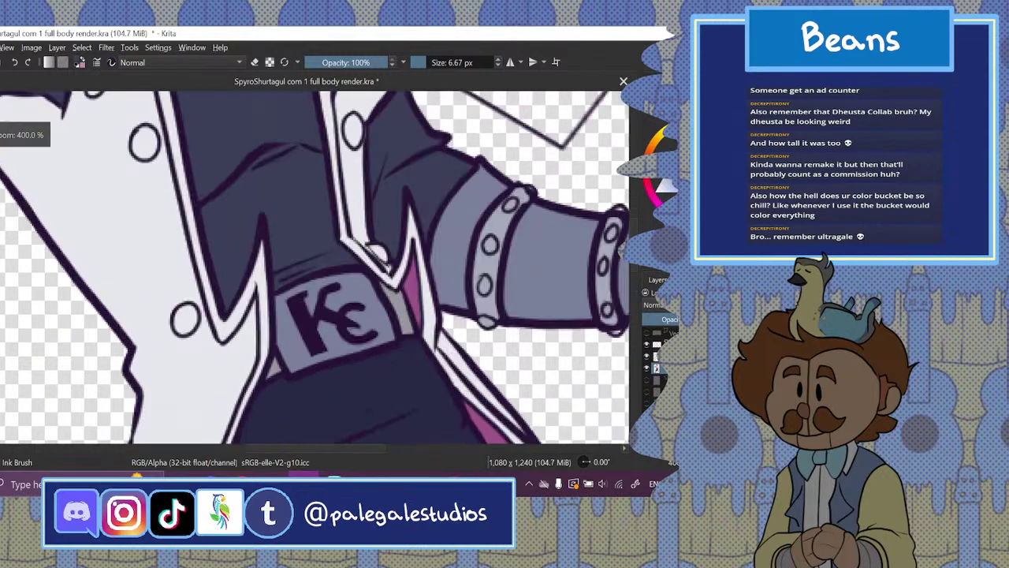
left_click_drag(359, 450, 416, 464)
scroll(416, 464, "left", 2)
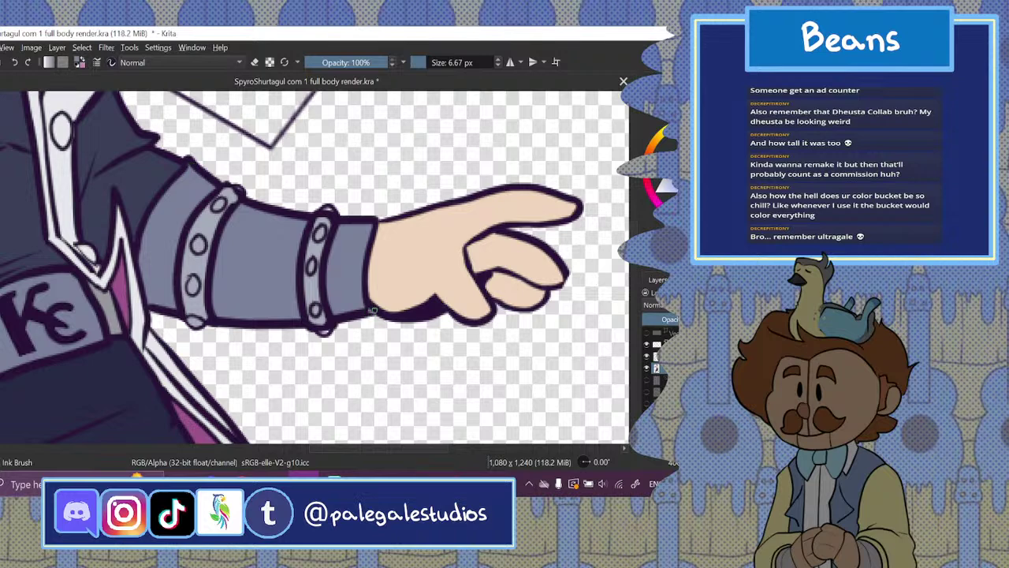
- Erase the blue spill outside the hanging arm strap with a 6.67 px eraser
left_click(270, 449)
left_click_drag(288, 450, 277, 451)
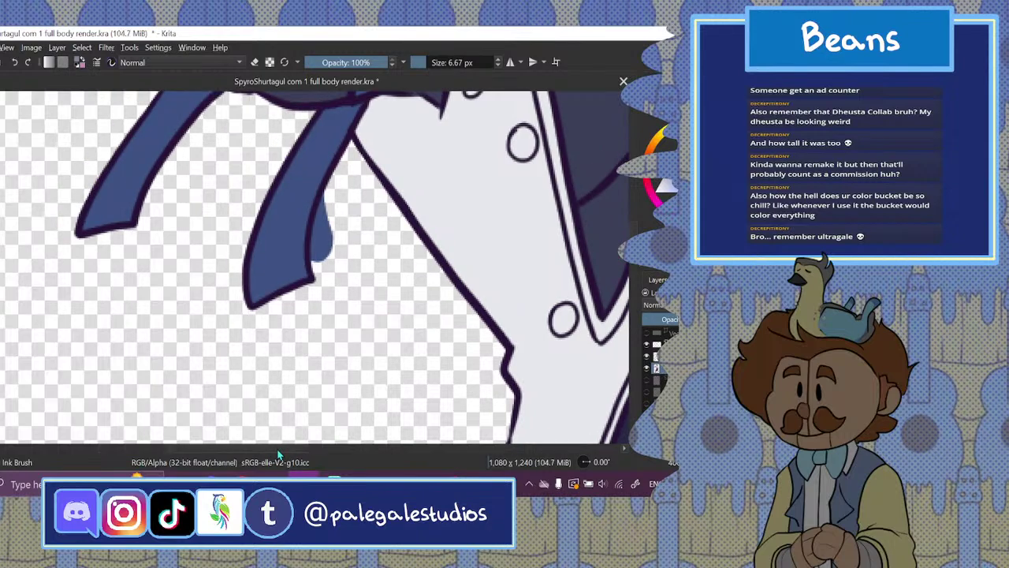
left_click(255, 63)
mouse_move(322, 194)
left_mouse_down()
mouse_move(313, 264)
mouse_move(324, 213)
mouse_move(329, 260)
left_mouse_up()
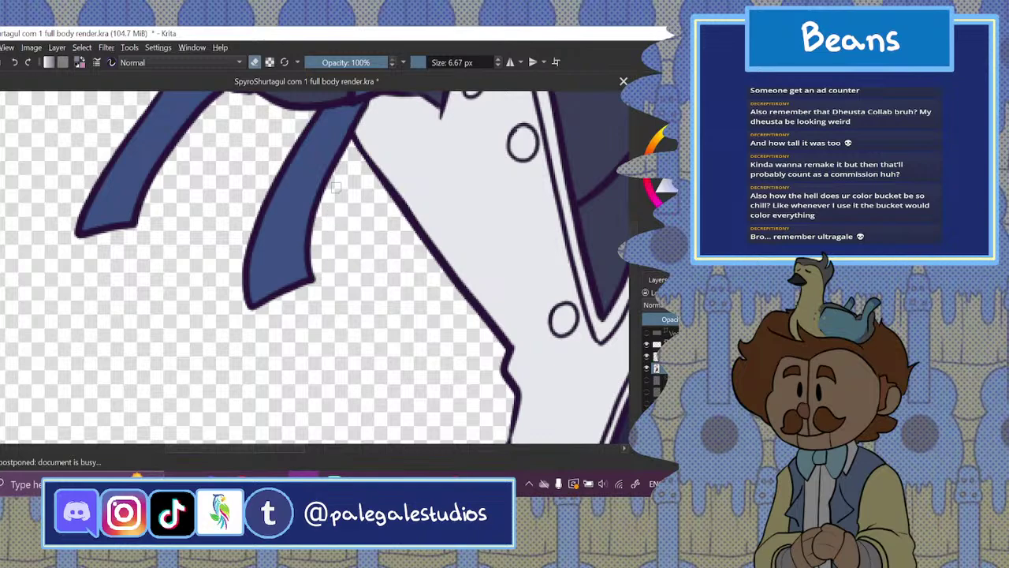
- Erase the grey spill outside the raised arm's bracer, beside its edge stud, and leave eraser mode
left_click_drag(635, 253, 636, 209)
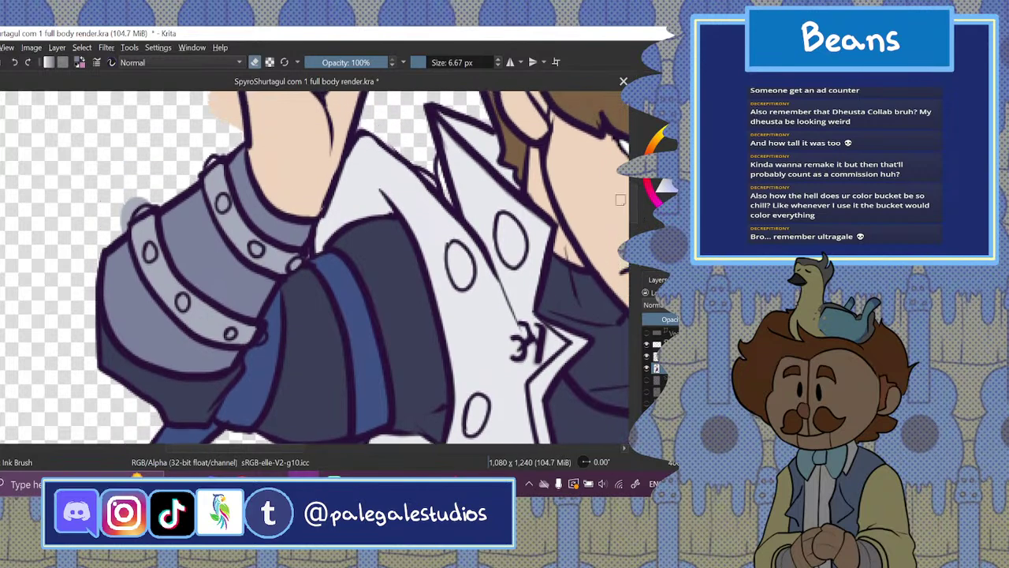
mouse_move(124, 229)
left_mouse_down()
mouse_move(156, 202)
mouse_move(114, 220)
left_mouse_up()
left_click(114, 220)
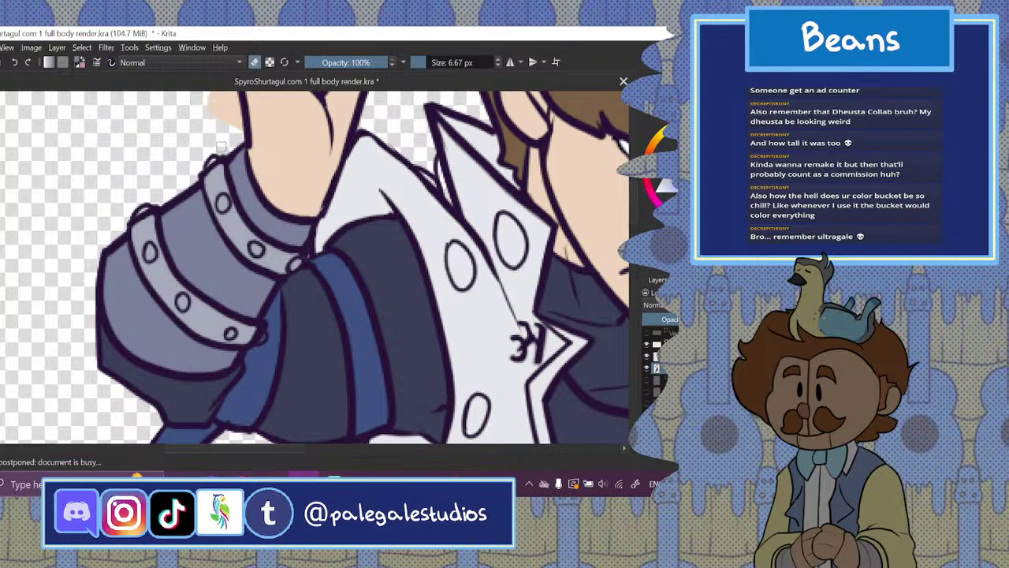
key("e")
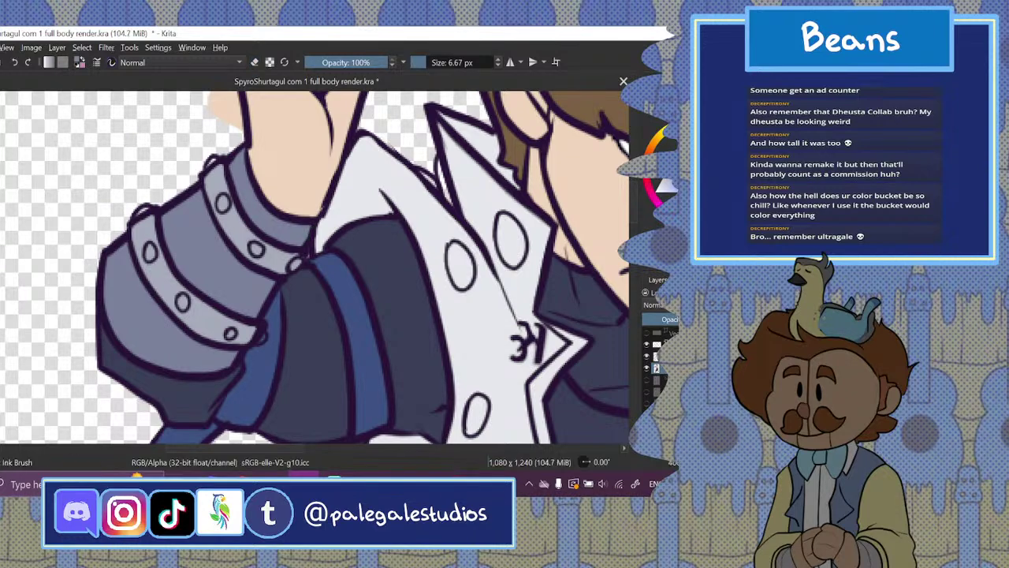
- Erase the skin-coloured spill outside the raised wrist and review the figure at a reduced view
key("ctrl+minus")
key("ctrl+minus")
key("ctrl+minus")
key("plus")
key("plus")
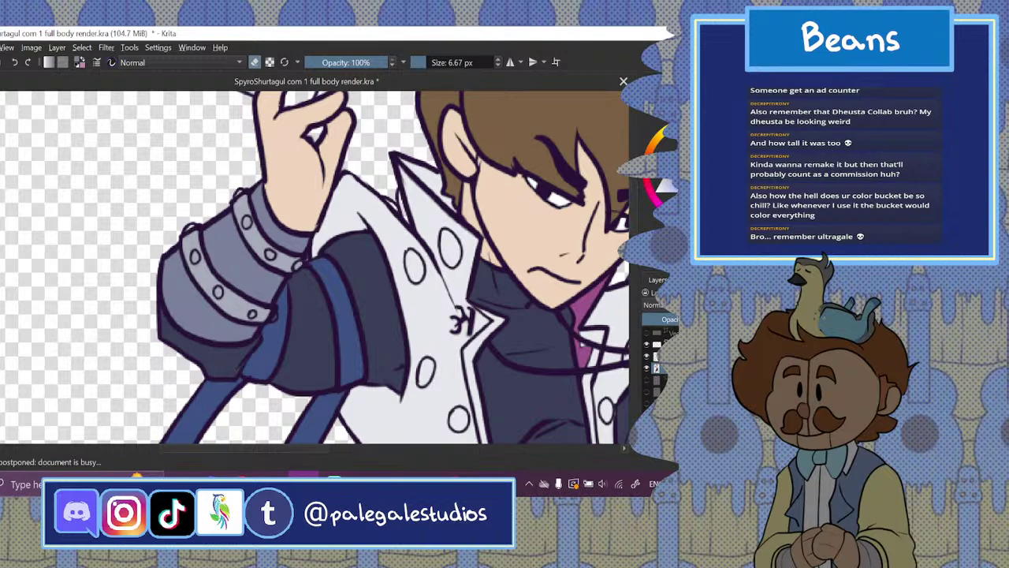
left_click_drag(320, 449, 356, 449)
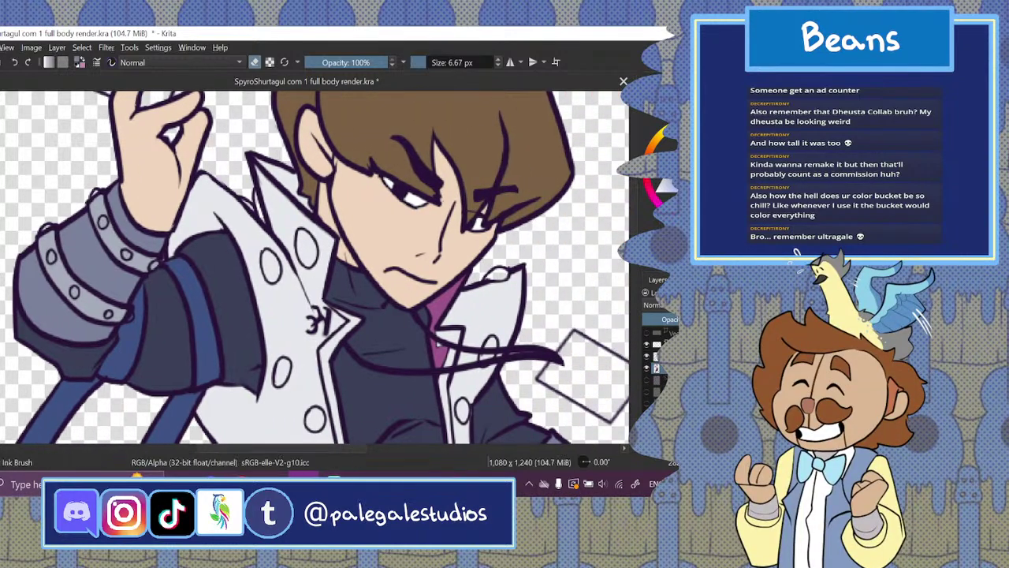
left_click(656, 366)
left_click(656, 366)
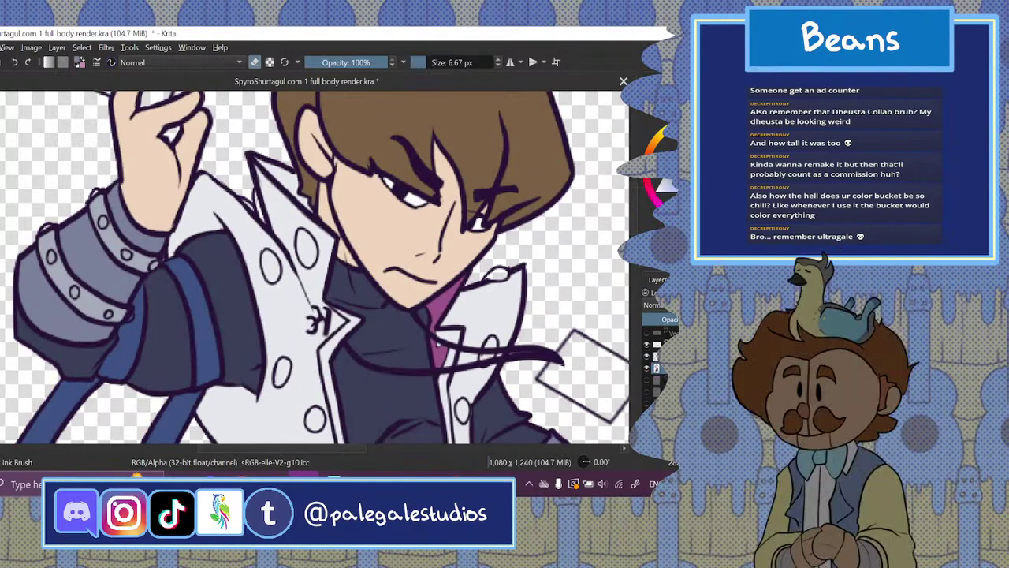
key("ctrl+0")
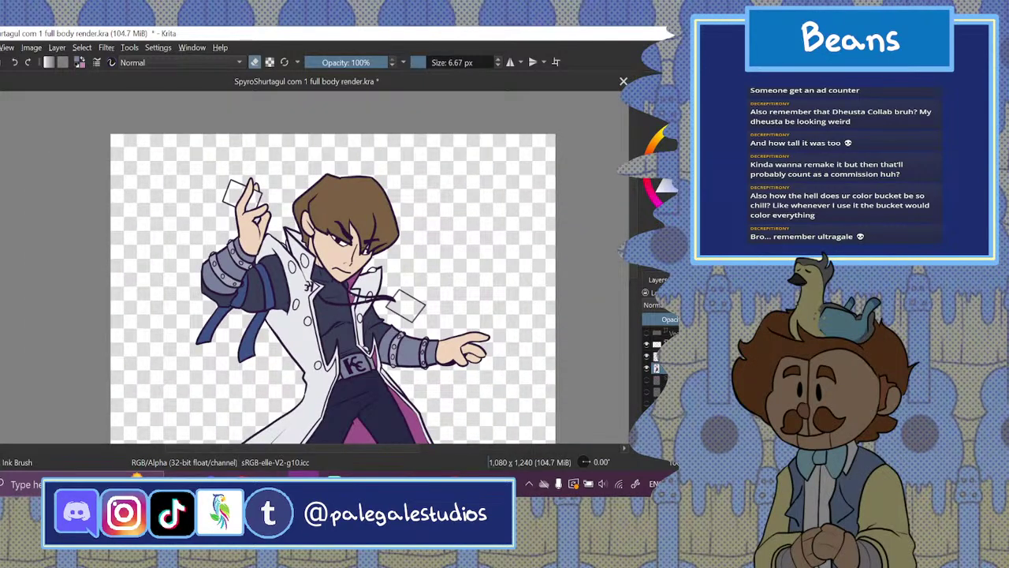
- Examine the flat colours over the whole figure, from the coat and boots back up to the face
left_click(646, 364)
left_click(646, 364)
scroll(633, 277, "down", 3)
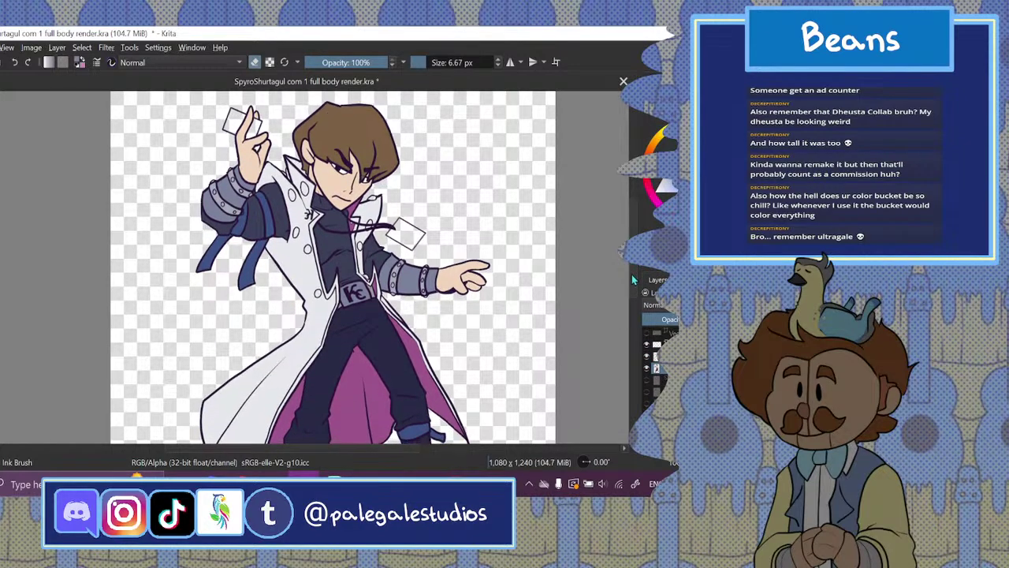
scroll(628, 297, "down", 5)
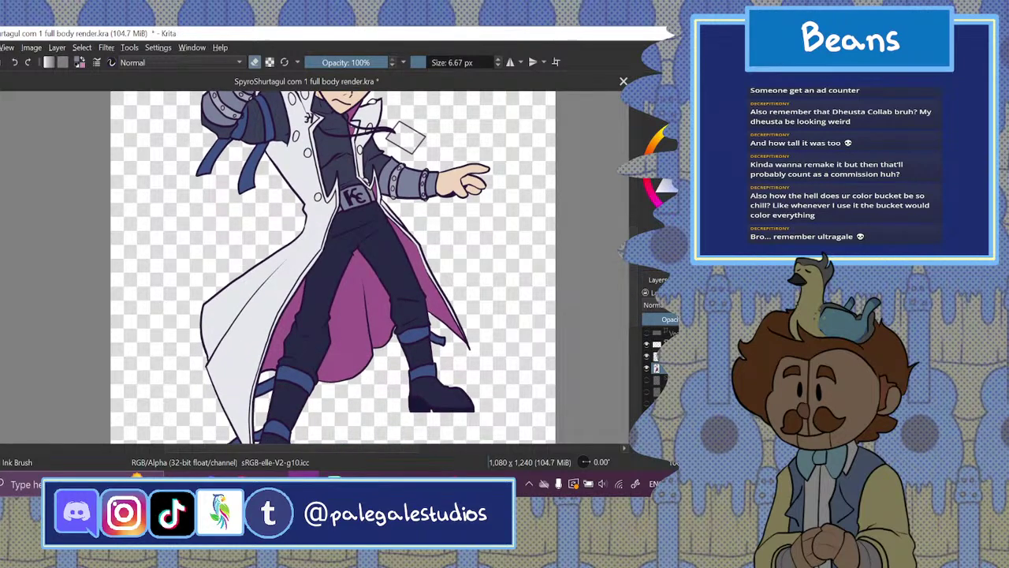
scroll(304, 276, "up", 3)
left_click_drag(362, 448, 396, 450)
scroll(632, 320, "down", 4)
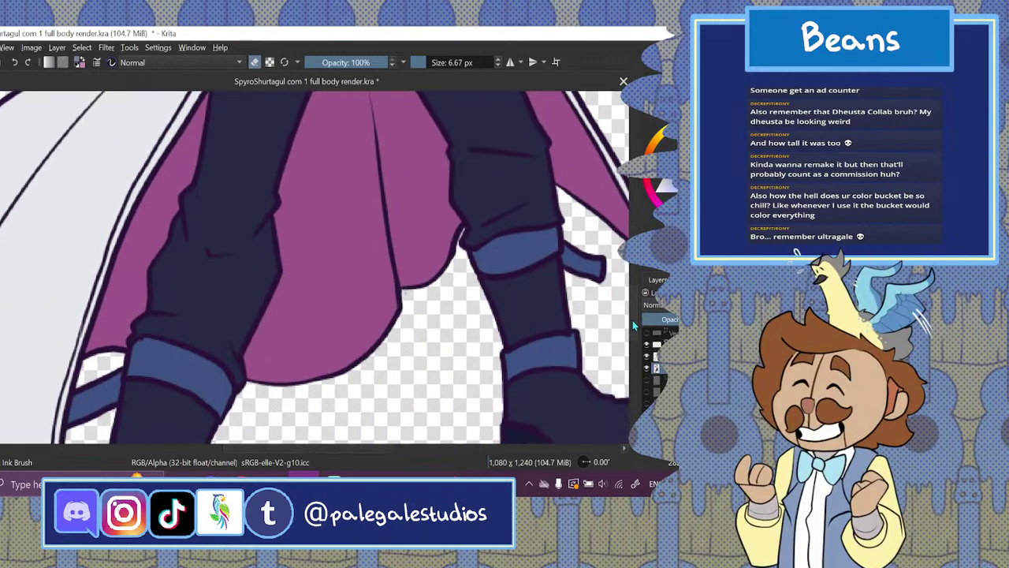
left_click_drag(632, 320, 632, 322)
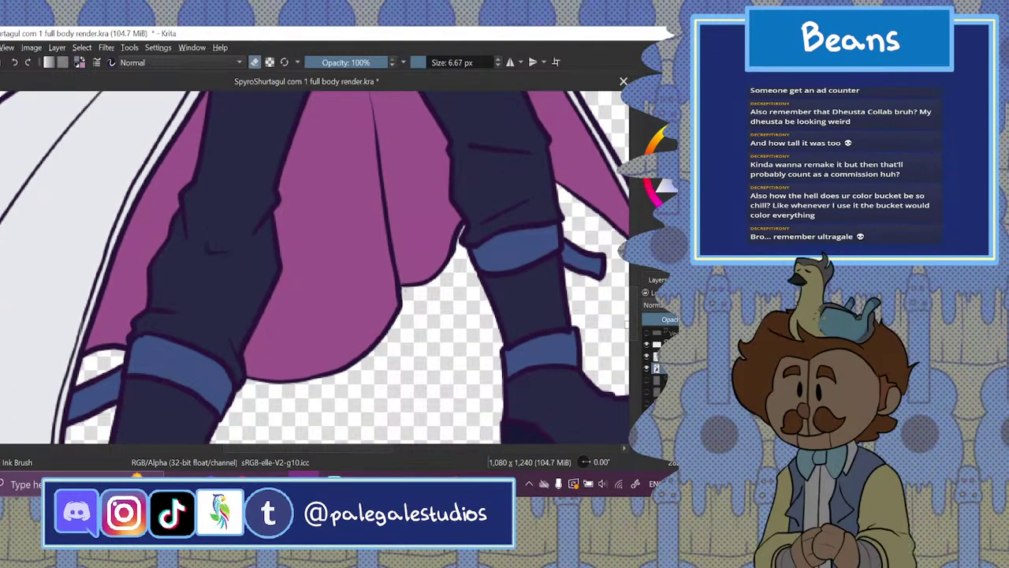
scroll(633, 304, "down", 6)
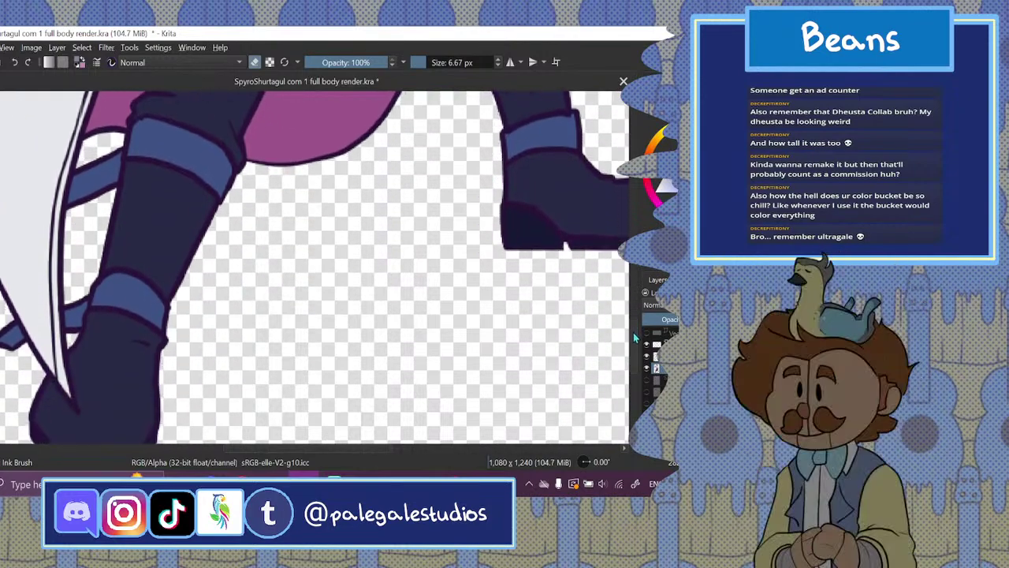
scroll(636, 342, "up", 10)
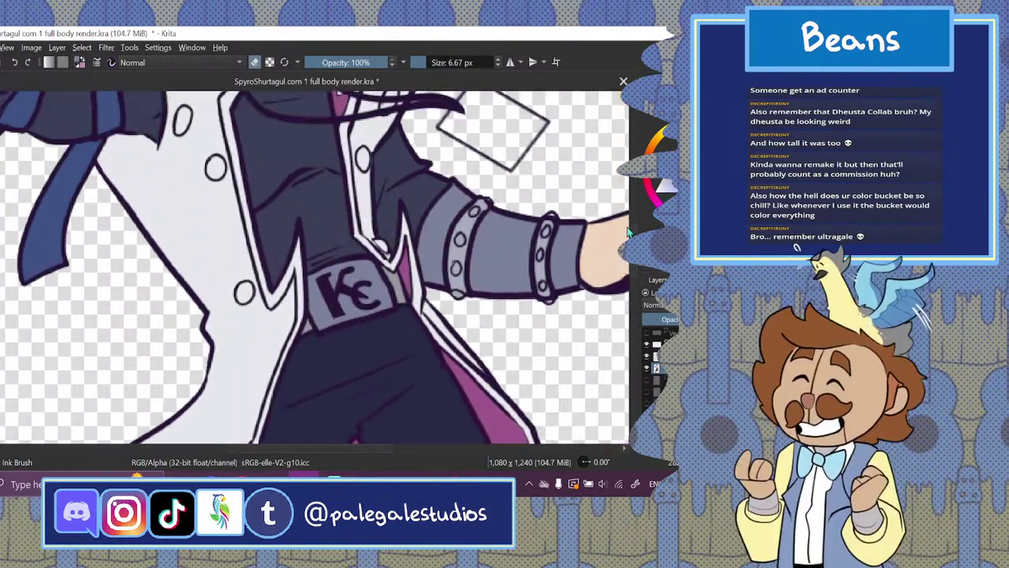
scroll(627, 229, "up", 5)
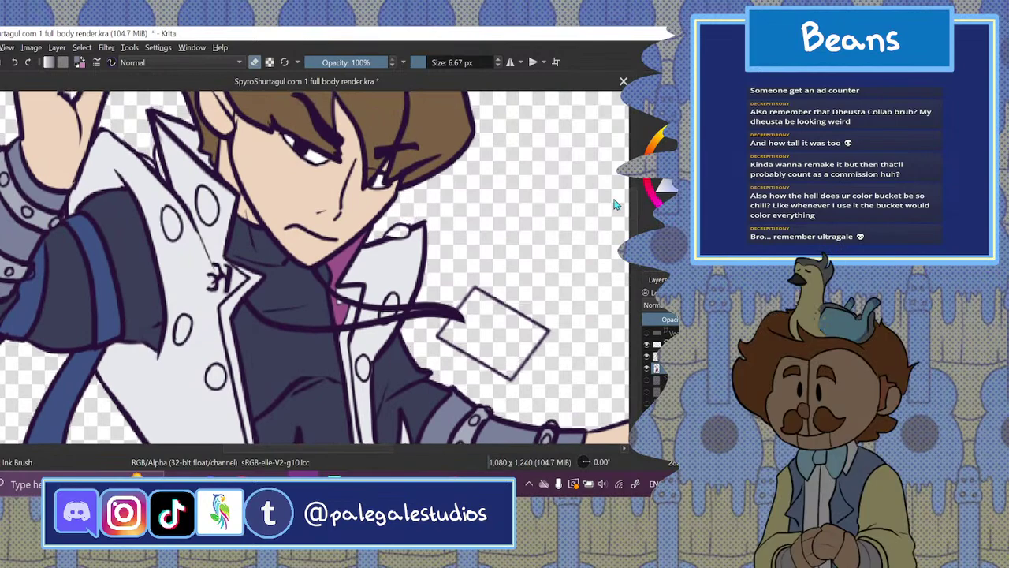
- Colour the two upper buttons on the coat lapel below the raised hand blue-grey with the 6.67 px Ink Brush
scroll(614, 204, "up", 4)
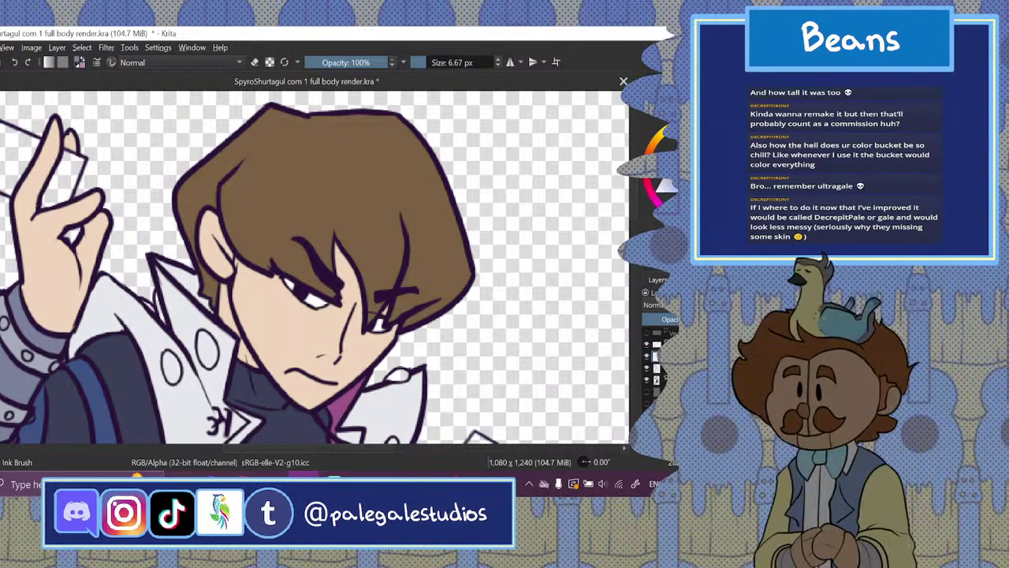
left_click(211, 358)
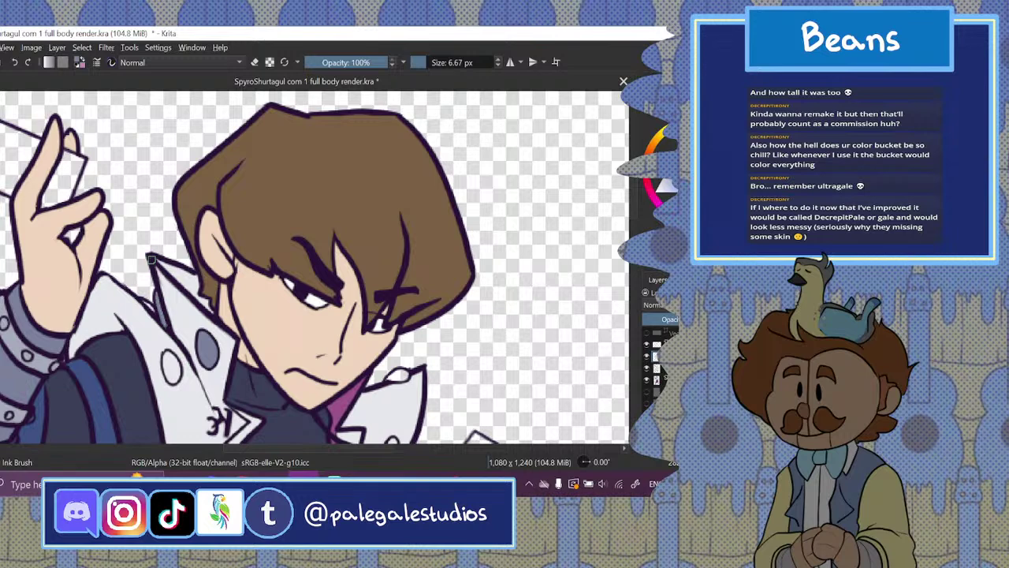
left_click(253, 62)
left_click(254, 62)
left_click(178, 376)
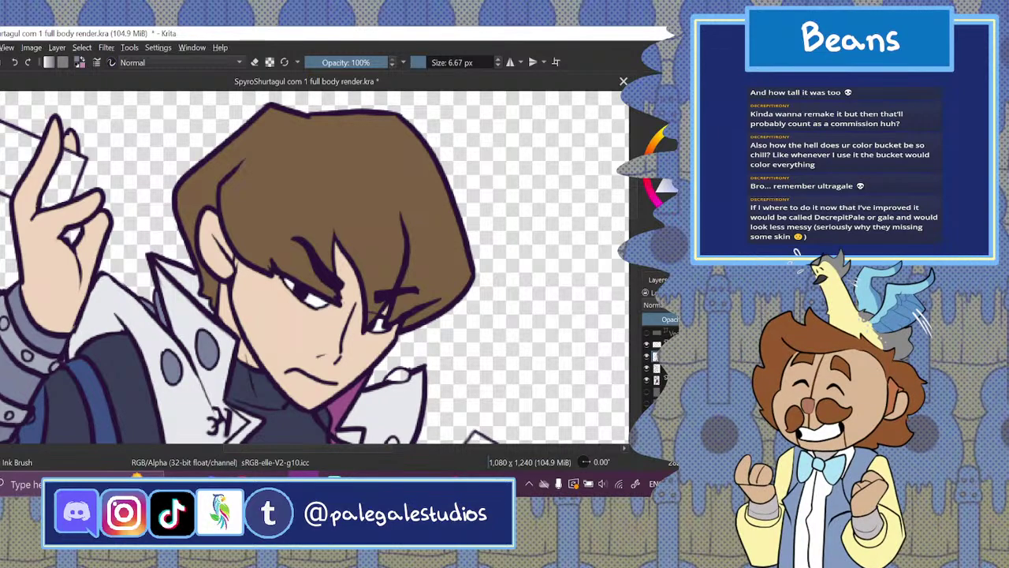
- Colour the remaining coat buttons blue-grey on both sides of the front, from the collar down to the waist
left_click_drag(637, 212, 636, 237)
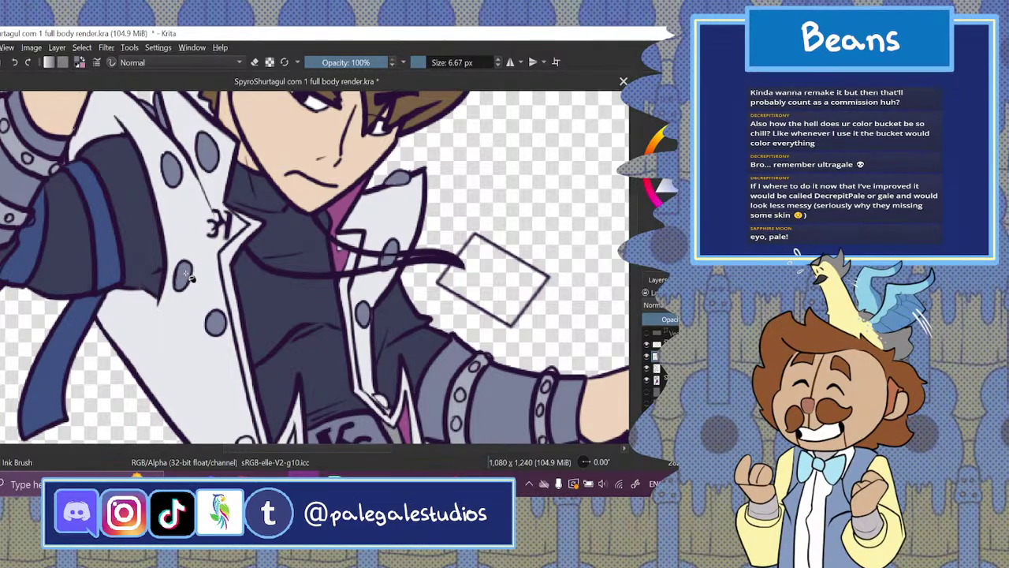
scroll(316, 268, "down", 3)
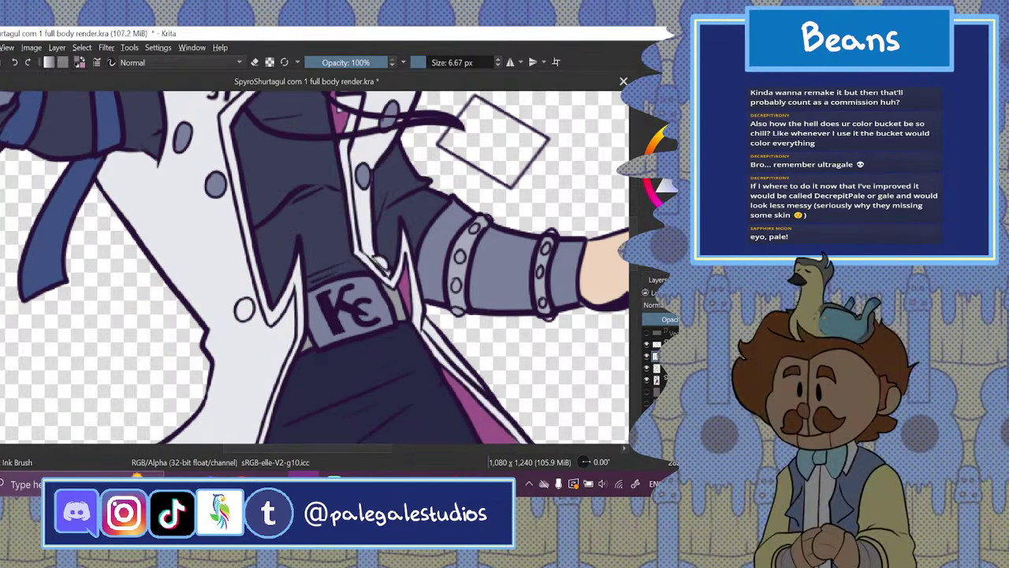
left_click_drag(377, 259, 382, 265)
left_click(255, 62)
- Switch to the browser to check the playback of the YouTube lofi album, and return to Krita
left_click(241, 478)
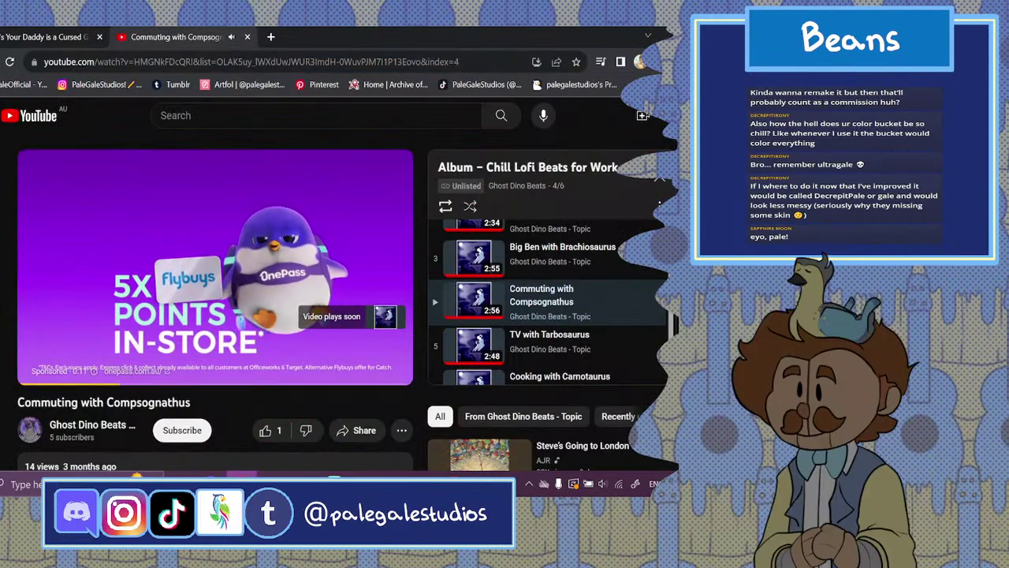
scroll(219, 390, "down", 1)
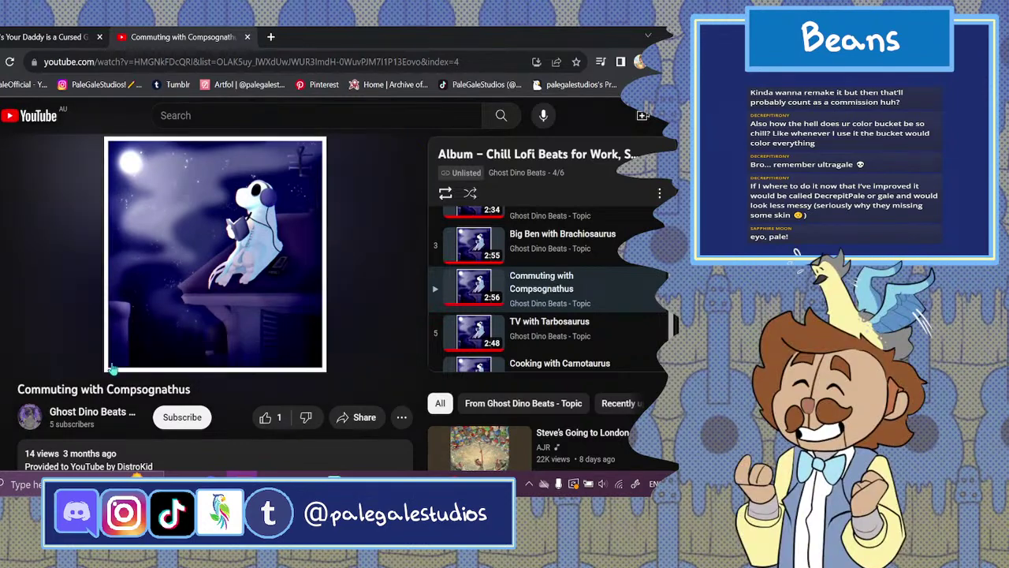
left_click(125, 359)
left_click(303, 478)
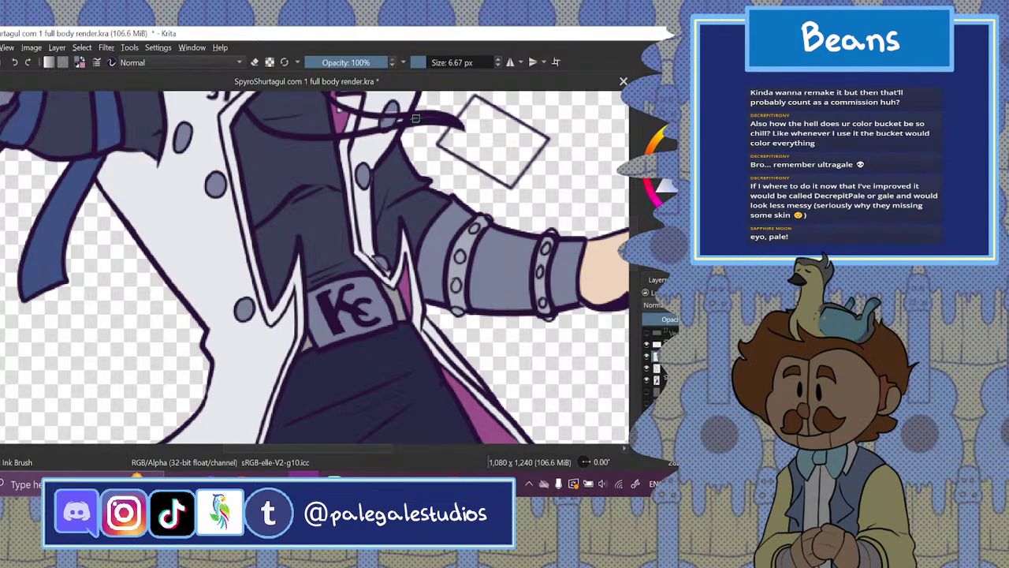
- Review the coloured coat buttons at a reduced view of the figure and up close around the head and raised arm
key("e")
key("e")
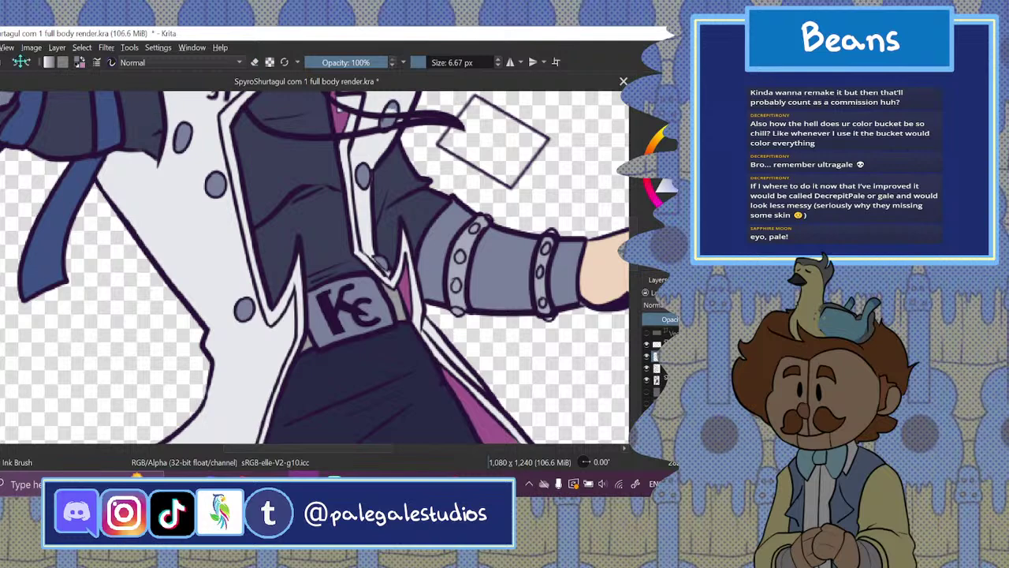
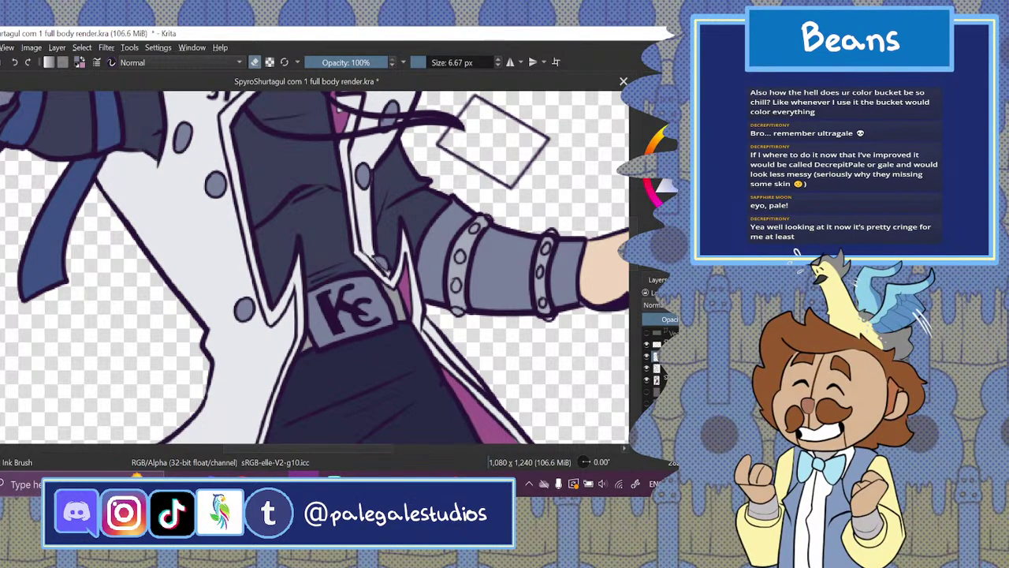
key("1")
key("ctrl+minus")
key("ctrl+minus")
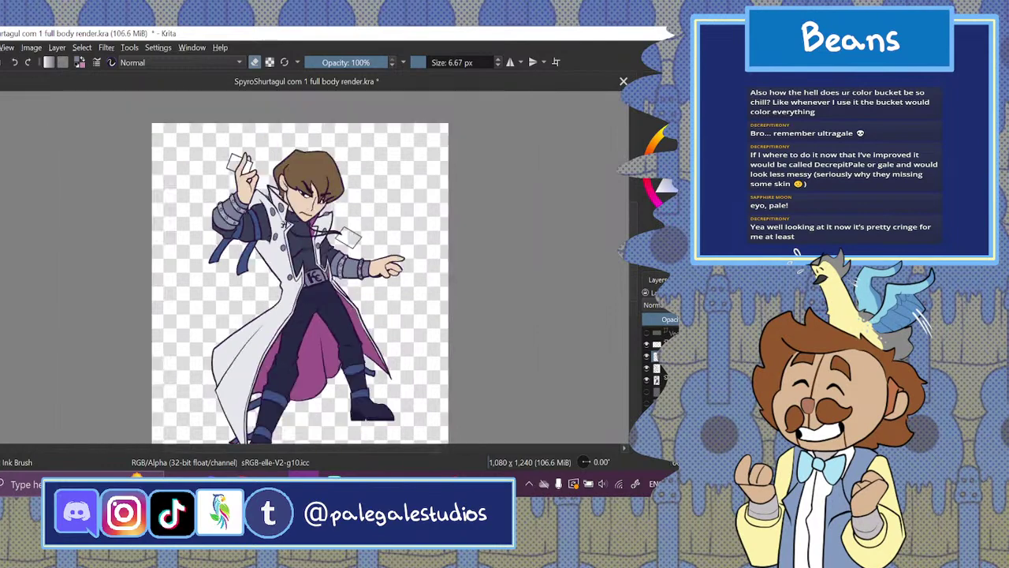
key("ctrl+plus")
key("ctrl+plus")
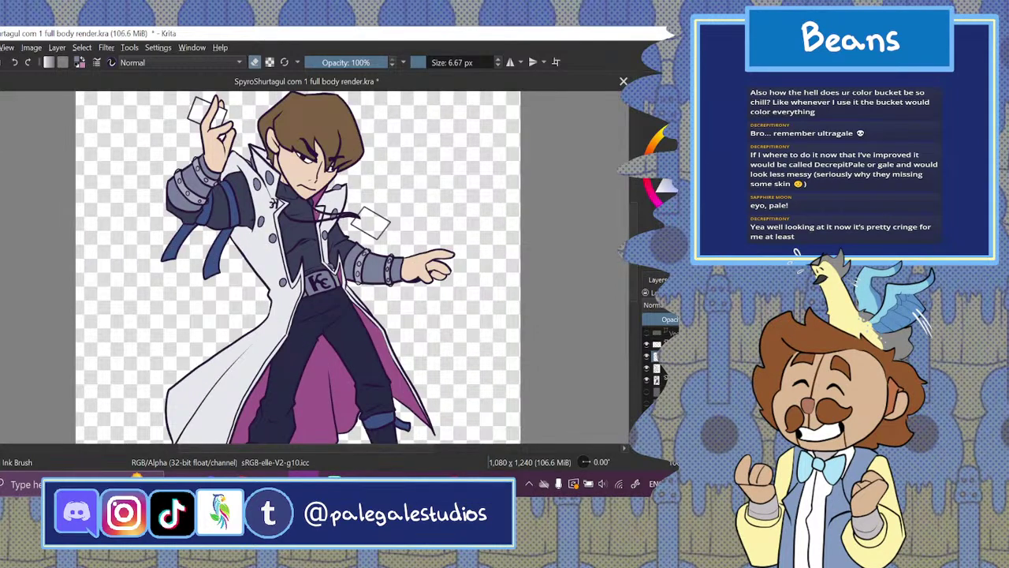
scroll(379, 441, "down", 2)
scroll(362, 451, "left", 3)
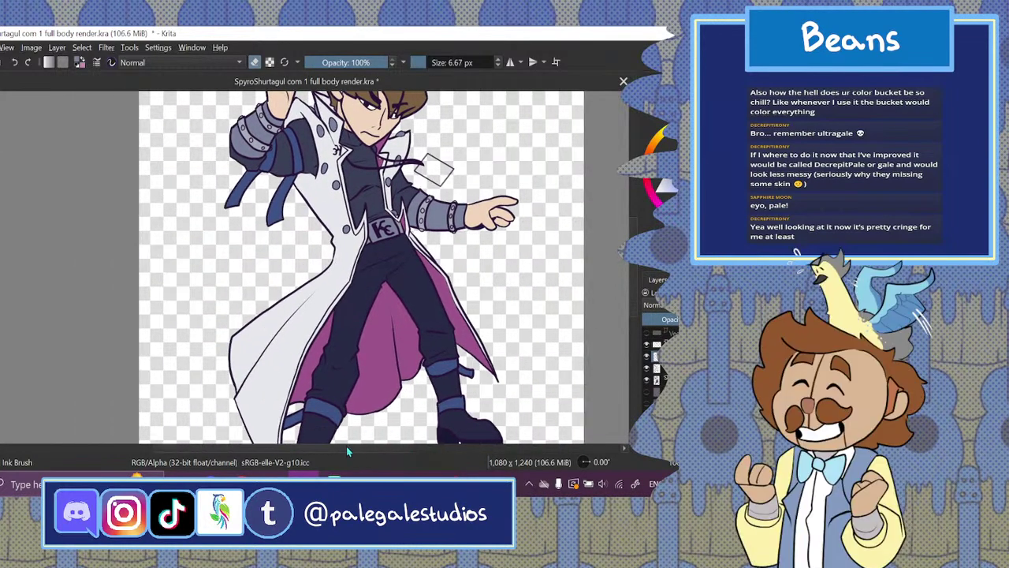
left_click_drag(633, 229, 633, 183)
key("ctrl+plus")
key("ctrl+plus")
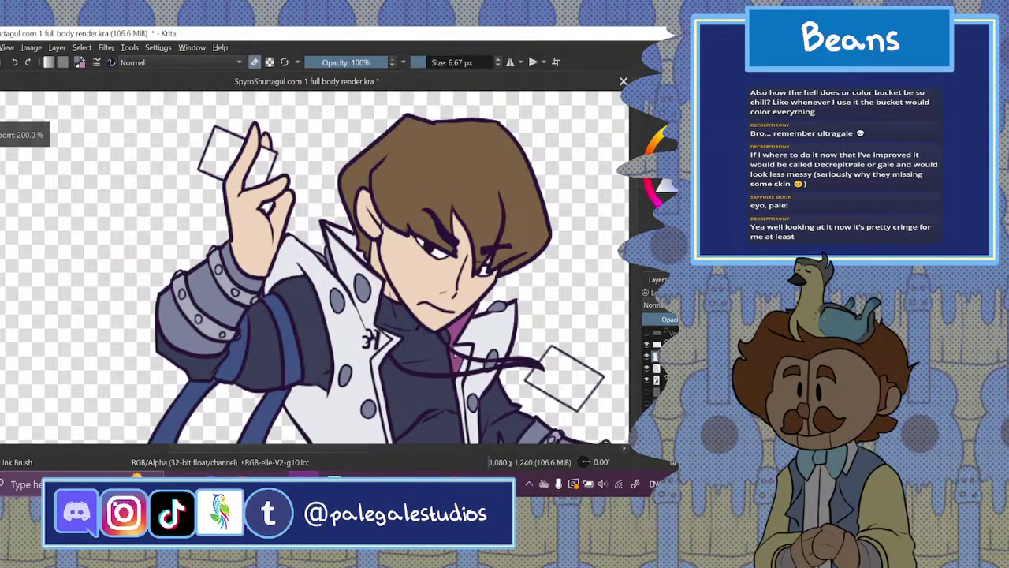
scroll(316, 268, "left", 2)
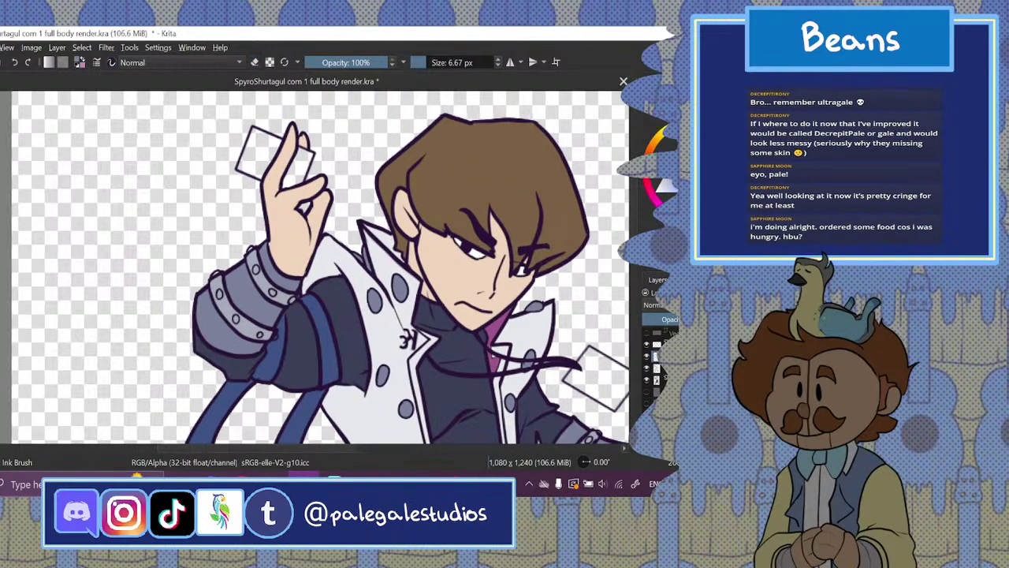
- Colour the studs on both bands of the raised arm's bracer blue-grey with the 6.67 px brush
key("ctrl+plus")
key("ctrl+plus")
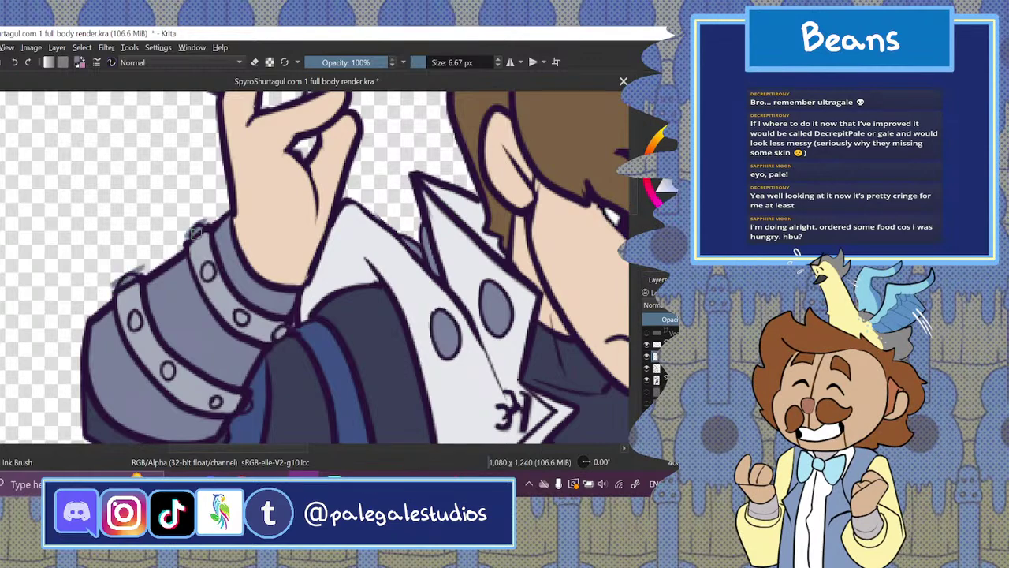
mouse_move(129, 323)
left_mouse_down()
mouse_move(134, 312)
mouse_move(136, 326)
left_mouse_up()
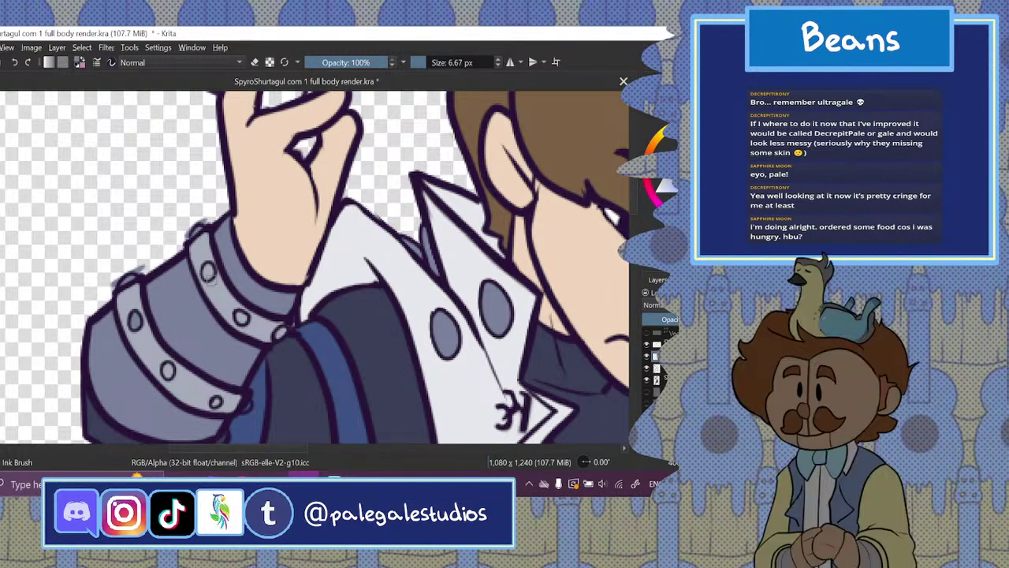
left_click_drag(208, 269, 211, 272)
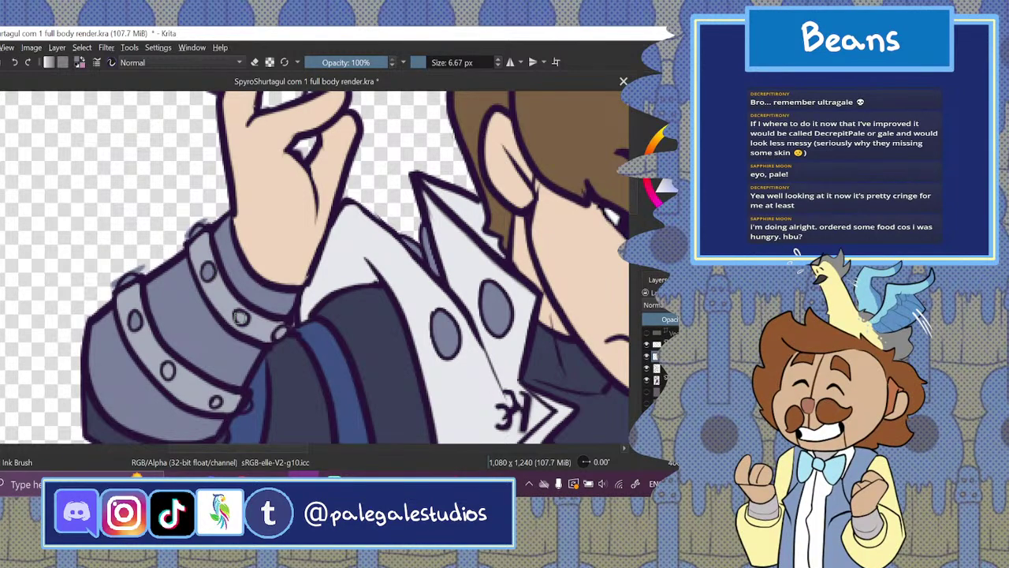
left_click_drag(239, 315, 242, 319)
left_click_drag(168, 365, 168, 373)
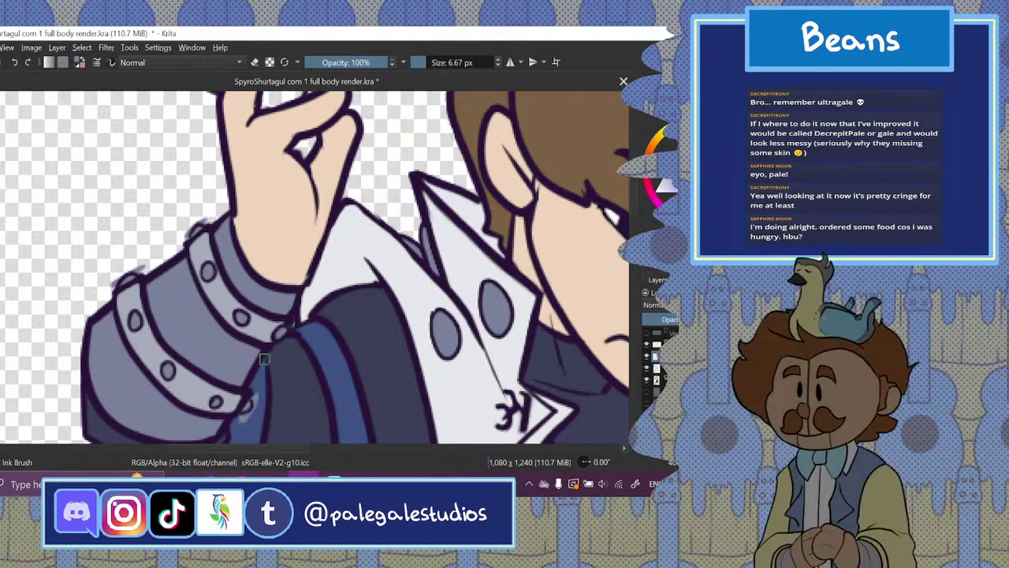
- Erase the blue-grey spill around the edge studs of the raised arm's bracer and review the upper body
left_click(254, 62)
mouse_move(253, 394)
left_mouse_down()
mouse_move(257, 408)
mouse_move(240, 418)
left_mouse_up()
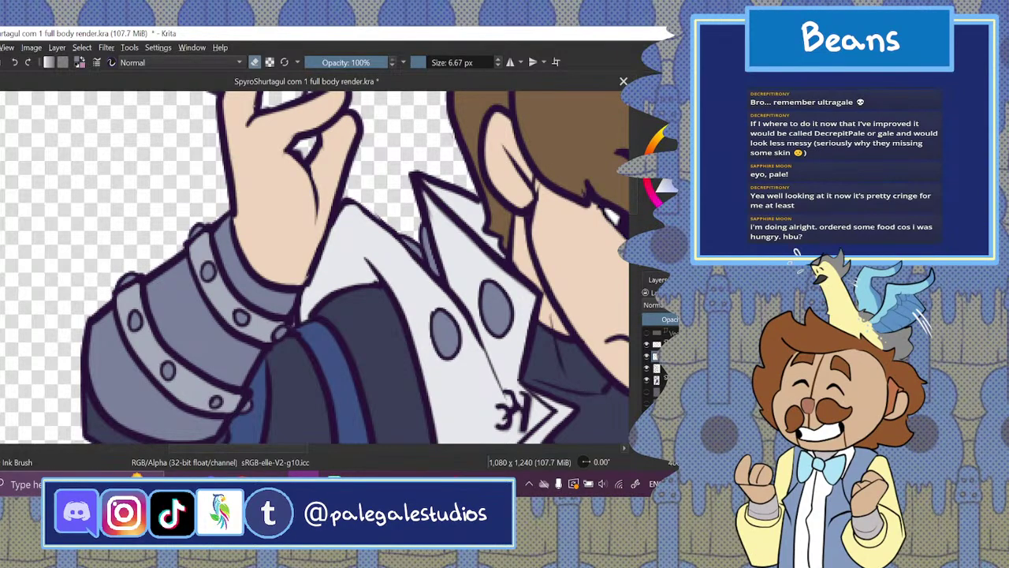
key("ctrl+minus")
key("ctrl+minus")
key("ctrl+minus")
key("ctrl+minus")
key("ctrl+plus")
key("ctrl+plus")
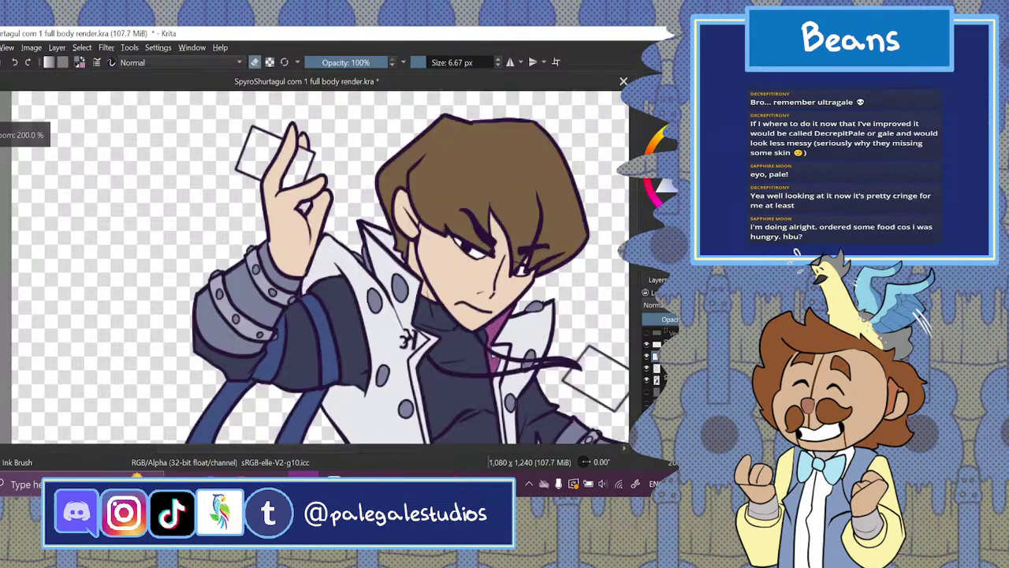
- Colour the studs on the outstretched arm's bracer band nearest the elbow blue-grey
key("ctrl+plus")
left_click_drag(299, 449, 302, 449)
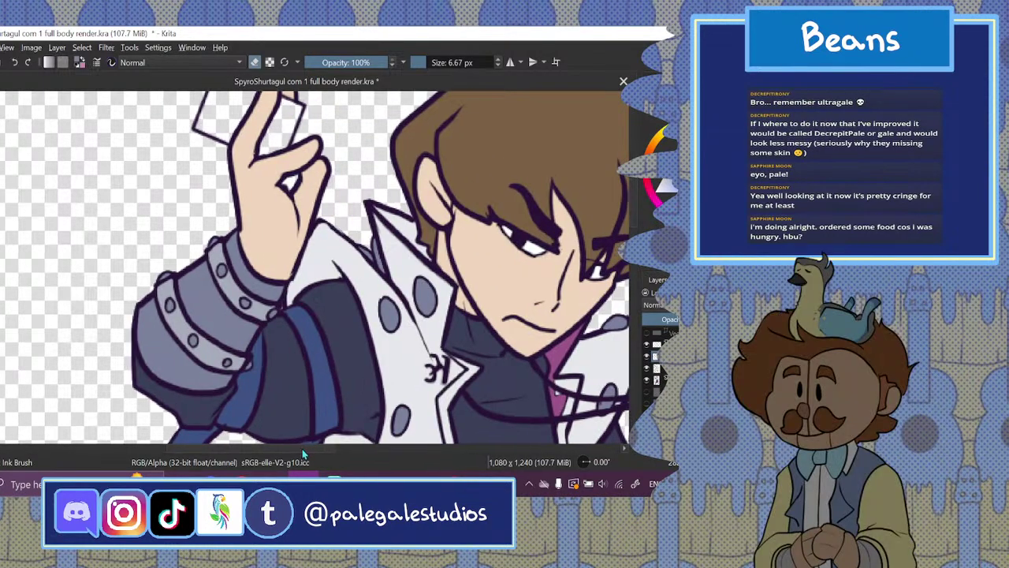
scroll(302, 449, "right", 5)
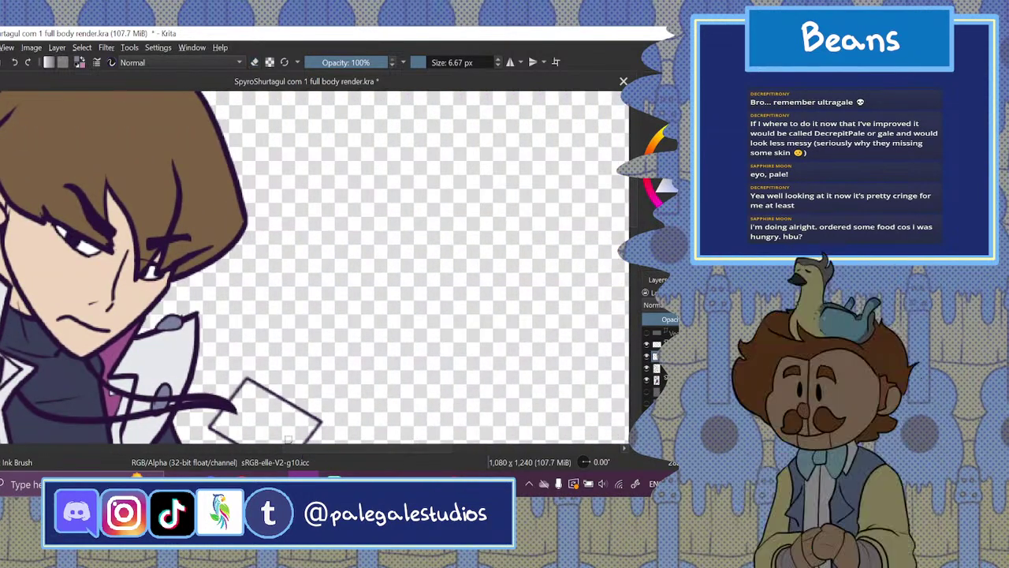
scroll(288, 439, "left", 5)
scroll(307, 268, "down", 6)
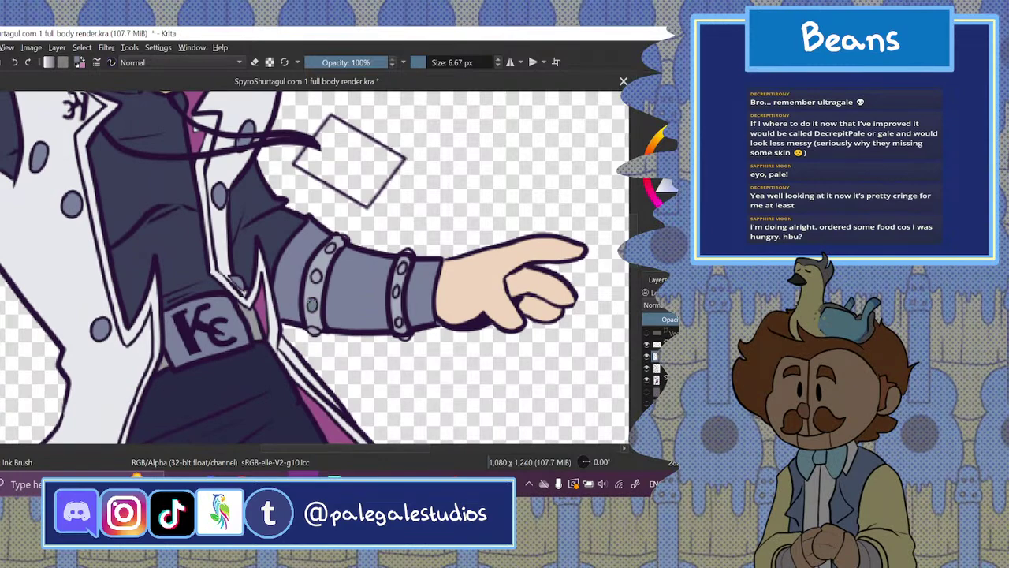
left_click(312, 332)
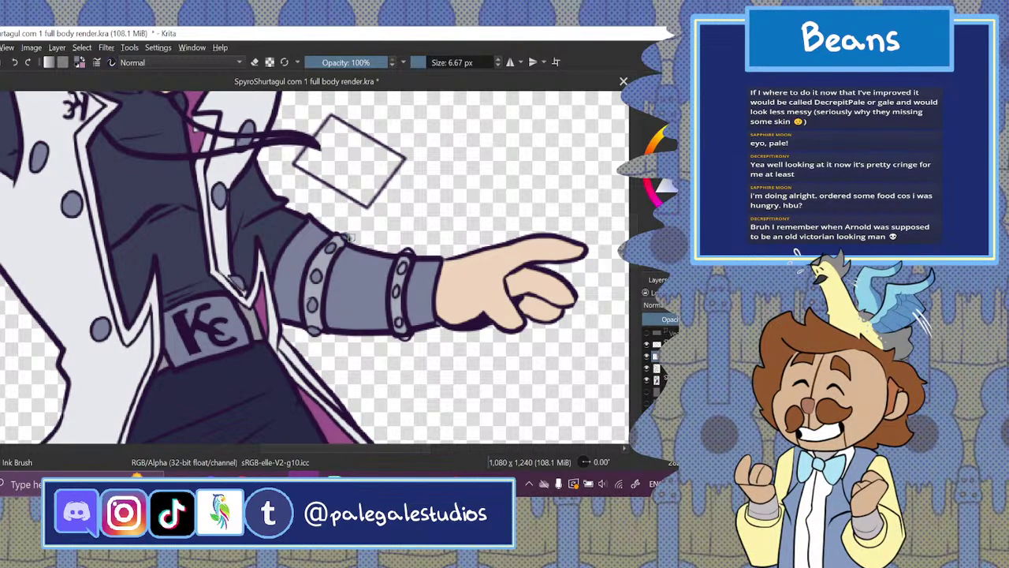
- Colour the studs on the outstretched bracer's wrist band blue-grey and erase the spill outside the edge studs of both bands
key("e")
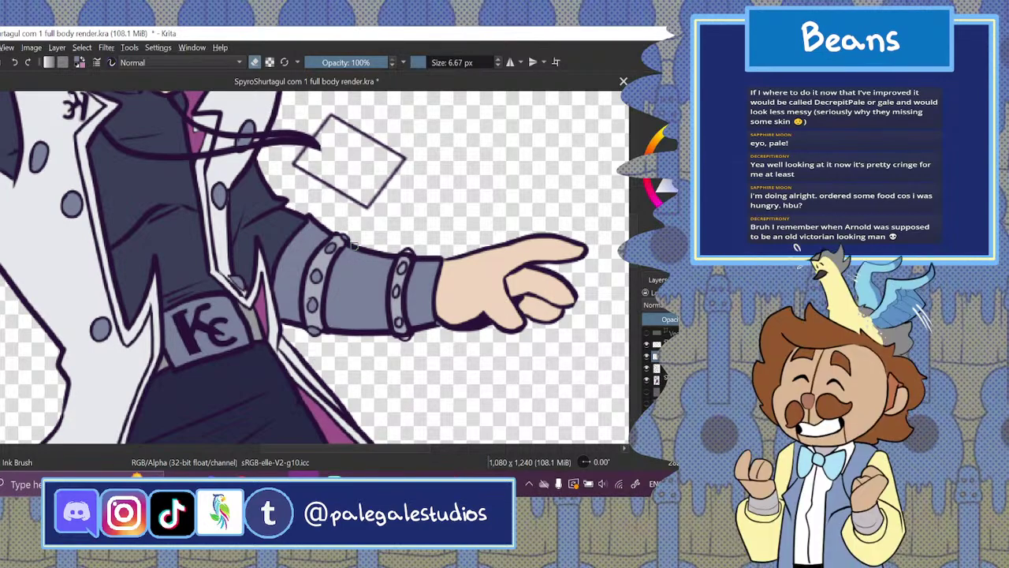
left_click(257, 64)
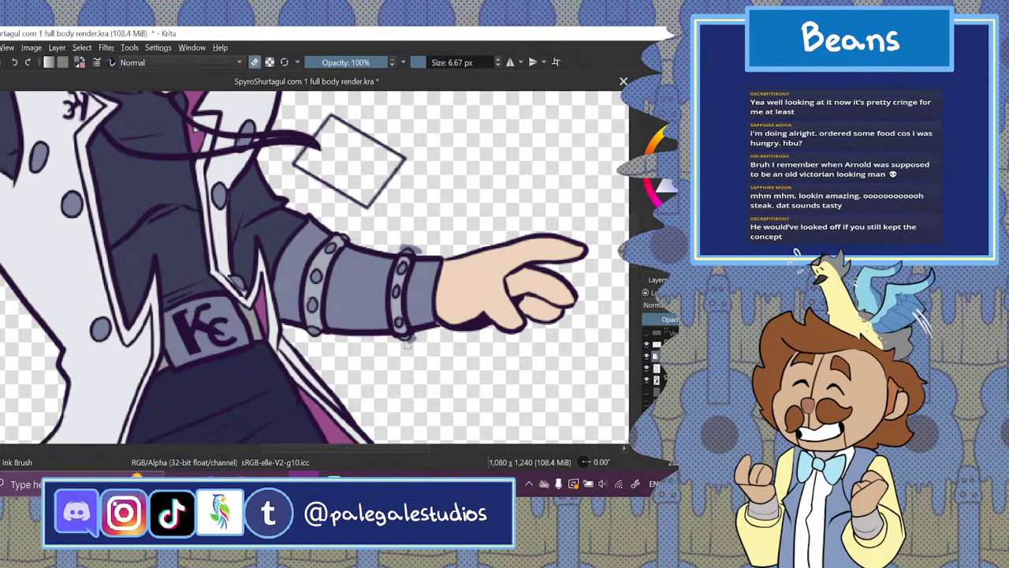
left_click_drag(407, 344, 416, 337)
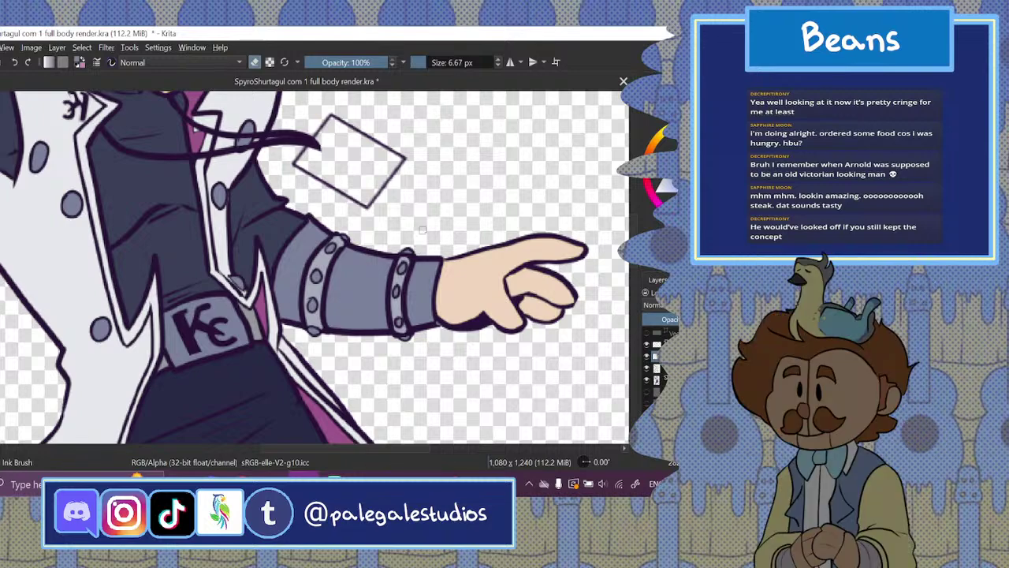
- Undo the last stroke and review the whole figure's colouring
key("ctrl+z")
key("ctrl+minus")
key("ctrl+minus")
key("ctrl+minus")
key("ctrl+minus")
key("ctrl+minus")
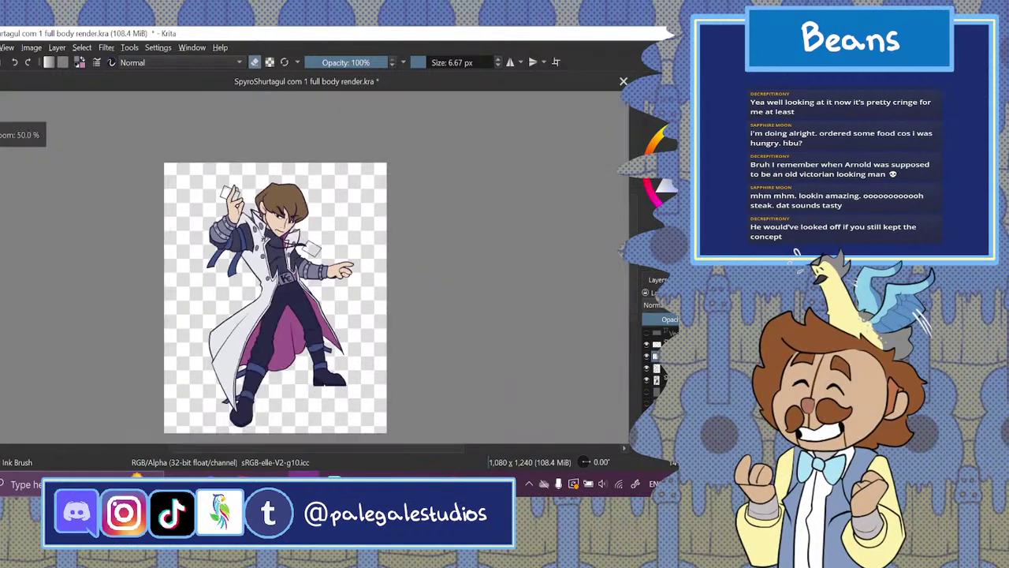
key("ctrl+plus")
left_click_drag(382, 448, 366, 446)
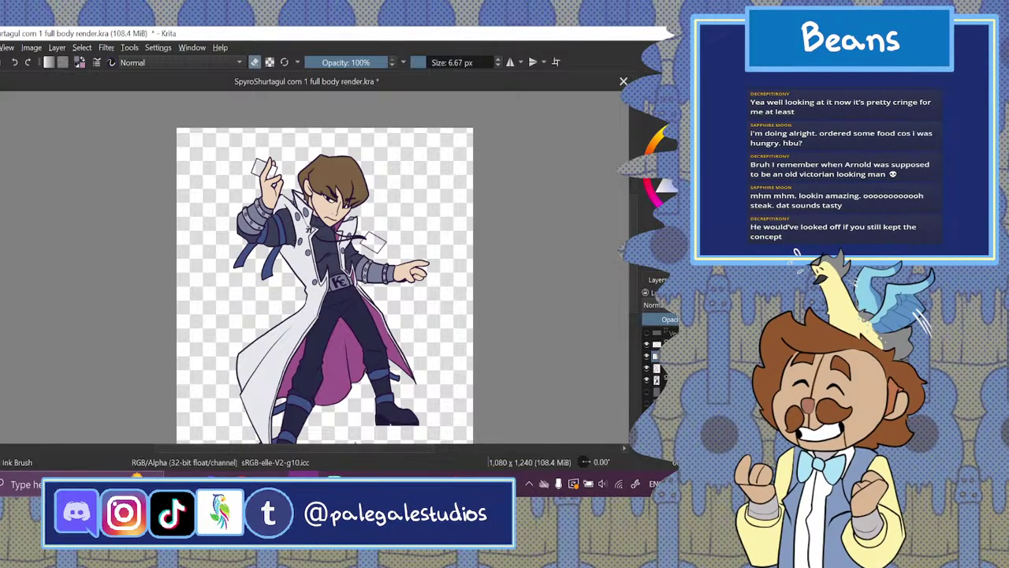
- Switch to the browser, mute the YouTube video "TV with Tarbosaurus", and return to the full-body drawing in Krita
left_click(241, 481)
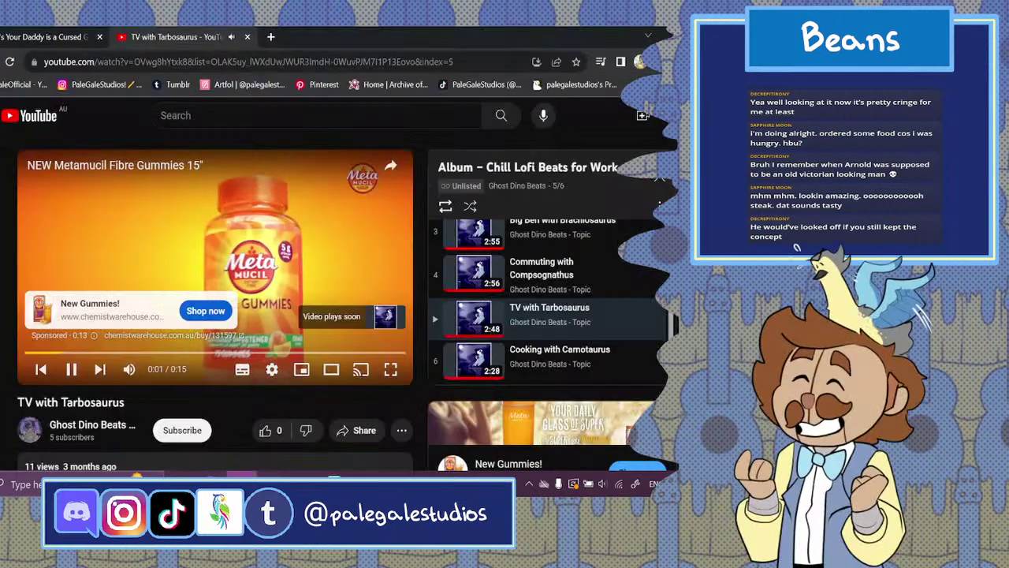
left_click(129, 371)
scroll(139, 413, "down", 1)
scroll(196, 223, "down", 2)
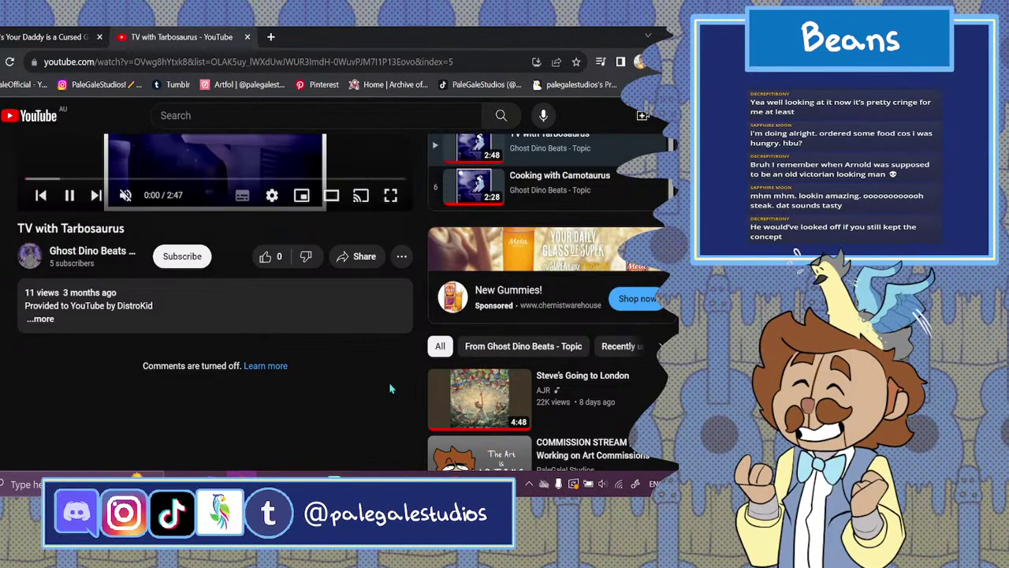
left_click(304, 475)
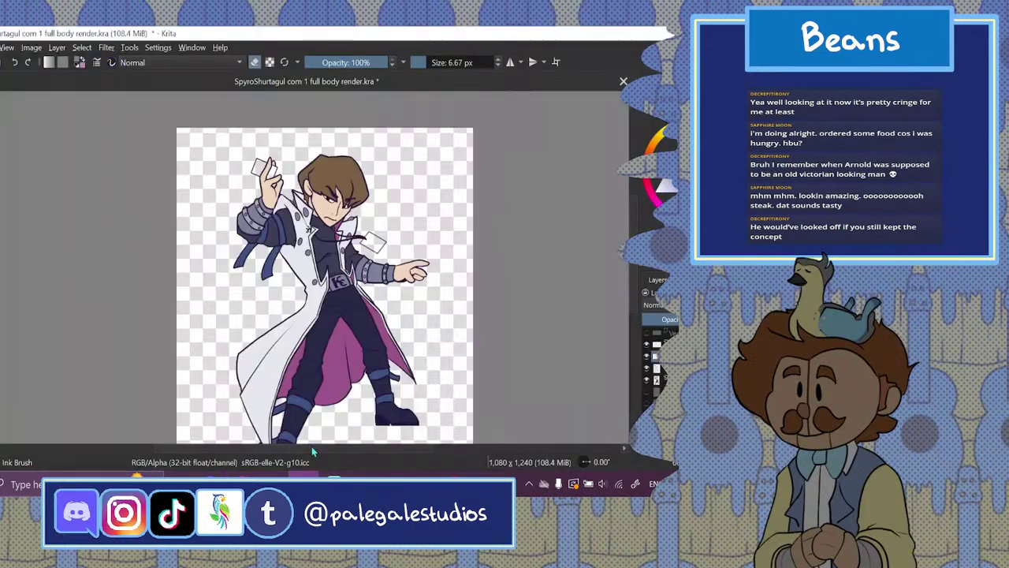
left_click_drag(312, 449, 325, 453)
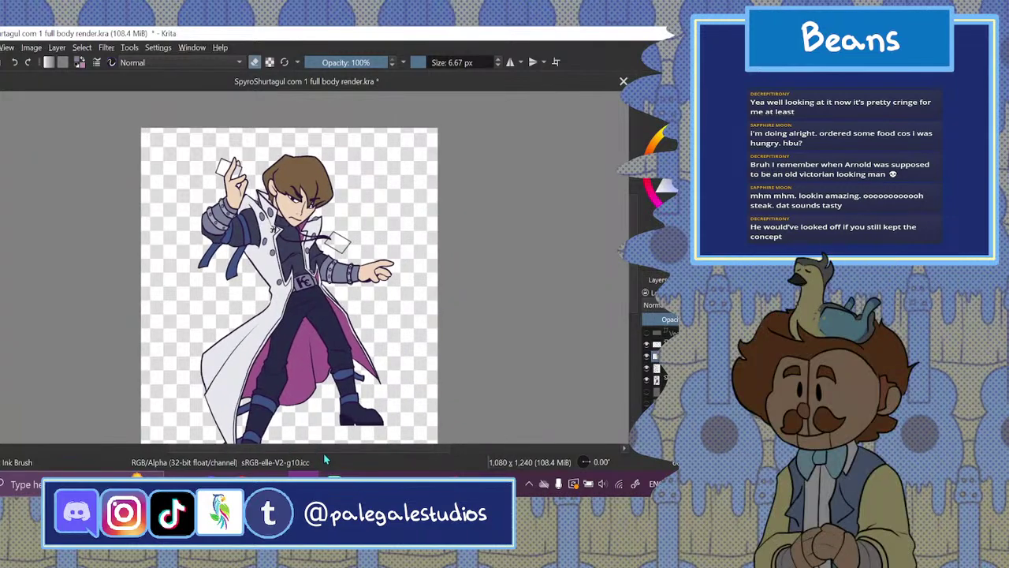
left_click_drag(376, 452, 367, 453)
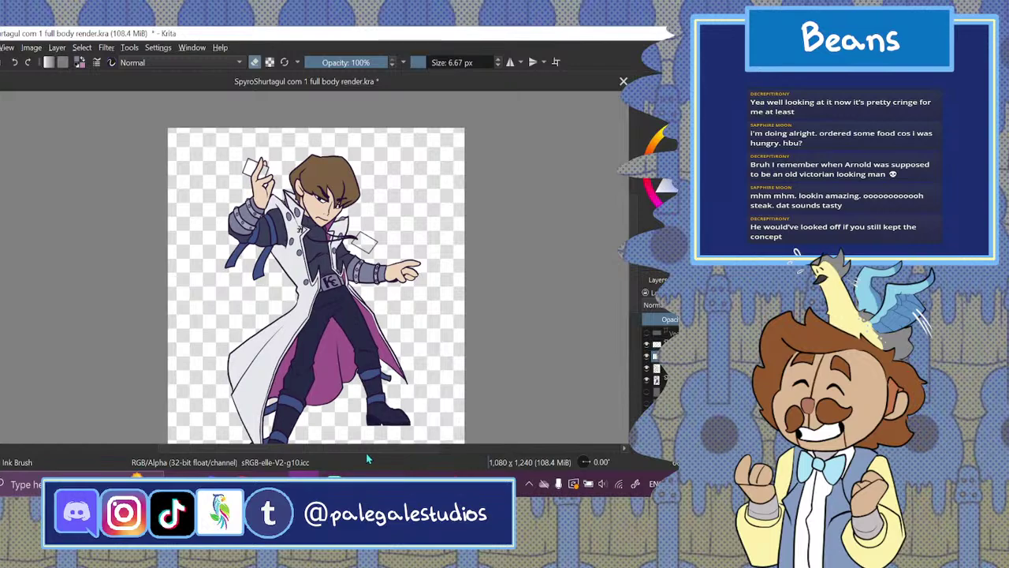
key("ctrl+minus")
key("ctrl+minus")
key("ctrl+plus")
key("ctrl+plus")
key("ctrl+plus")
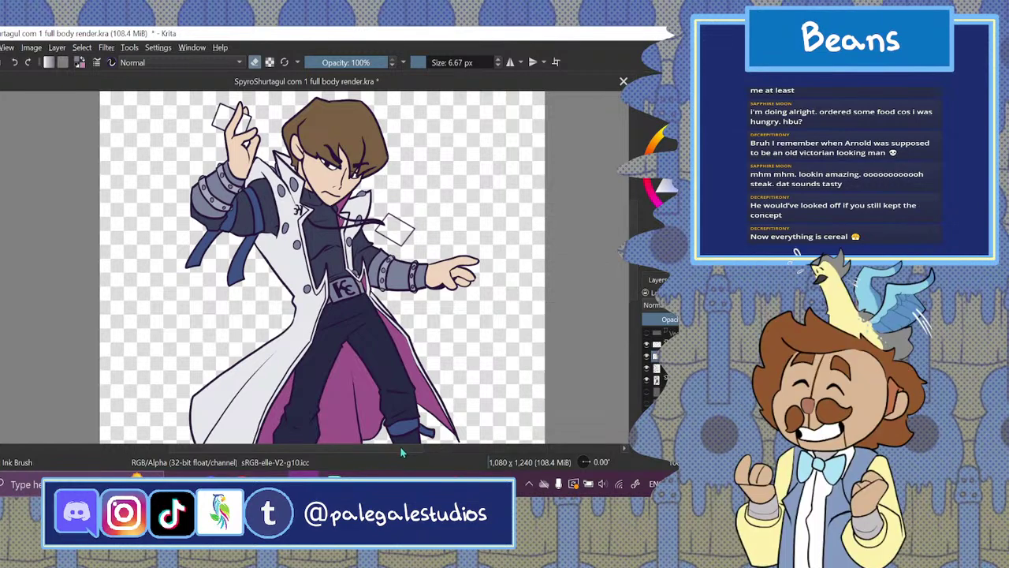
left_click_drag(402, 449, 385, 448)
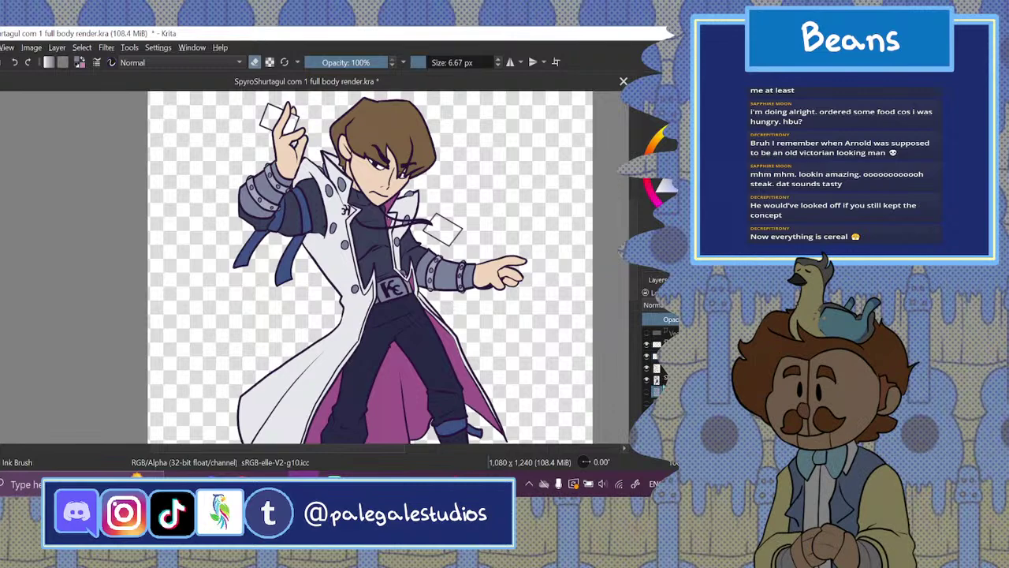
key("ctrl+plus")
key("ctrl+plus")
key("ctrl+minus")
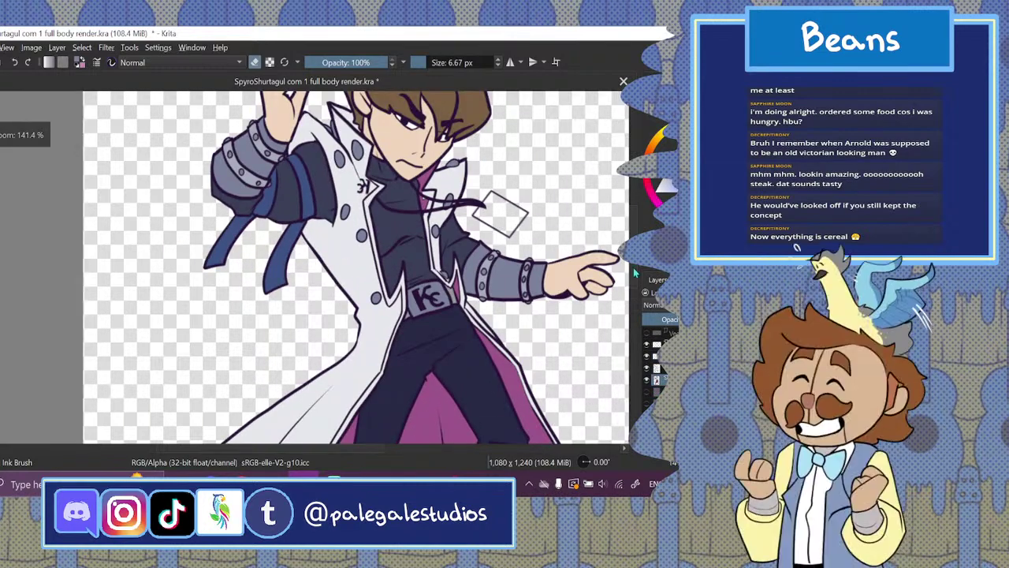
- Show the reference image of the character and add a blank layer above it
left_click_drag(306, 236, 306, 353)
left_click(646, 380)
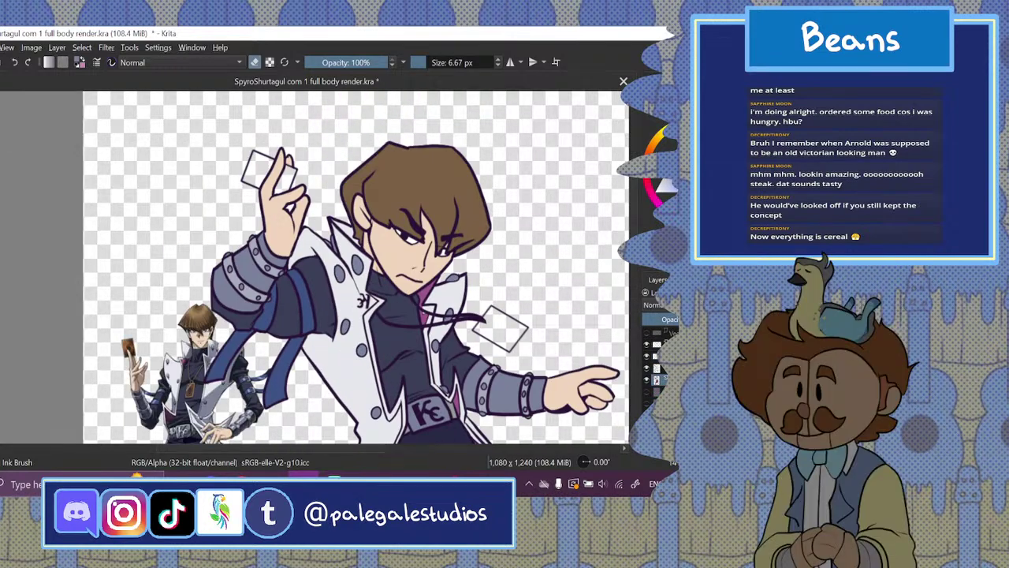
scroll(304, 237, "up", 3)
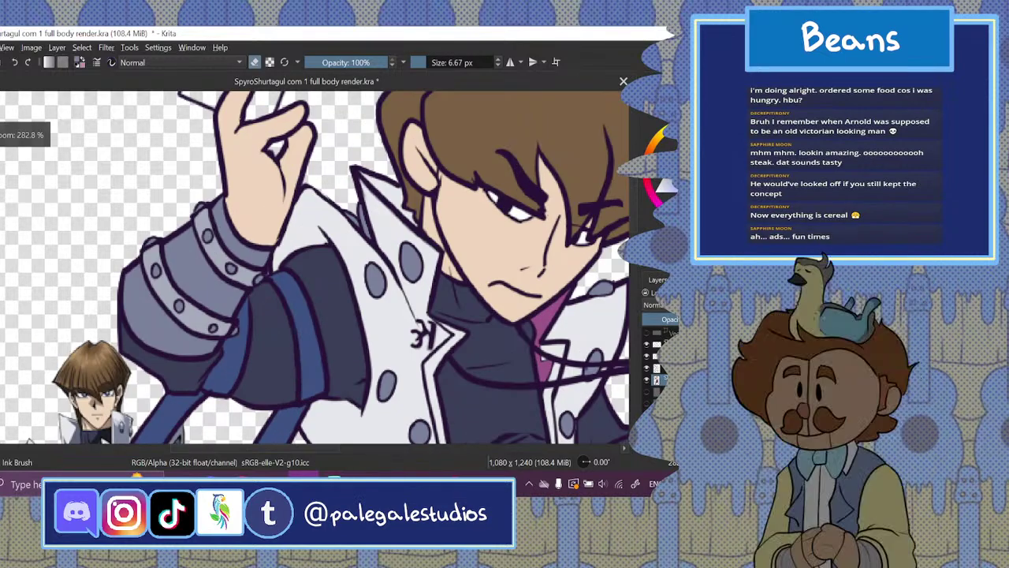
left_click_drag(326, 449, 295, 449)
mouse_move(636, 213)
left_mouse_down()
mouse_move(636, 265)
mouse_move(636, 221)
left_mouse_up()
left_click_drag(305, 450, 262, 450)
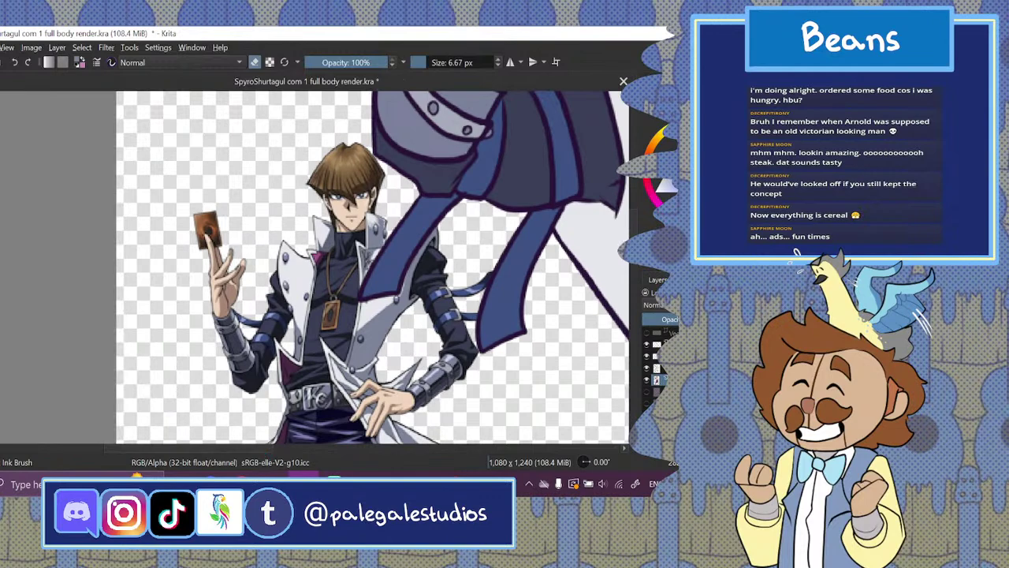
scroll(316, 268, "up", 3)
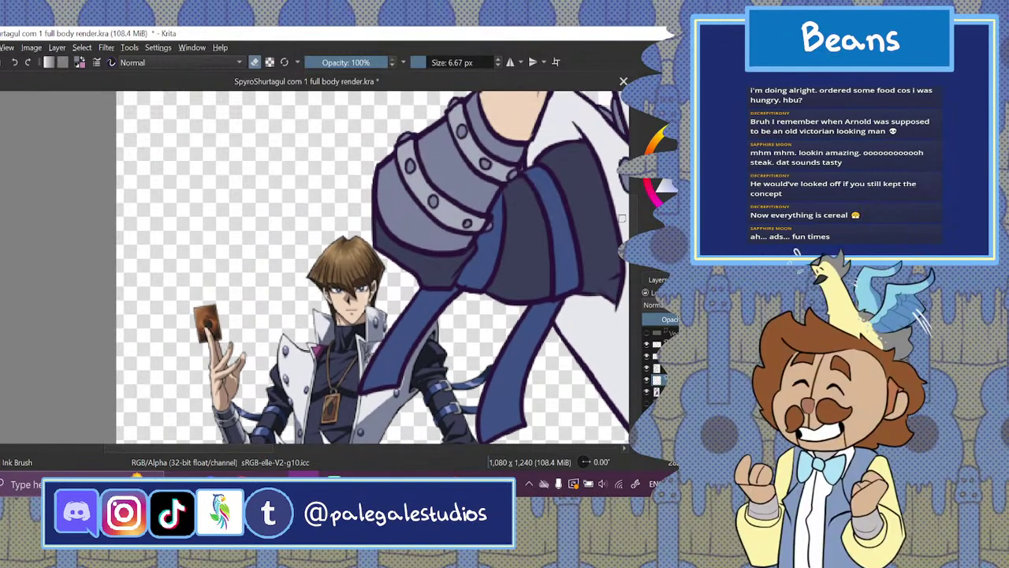
- Sample the brown of the reference character's card for the Ink Brush, with erasing off and brush size 20.20 px
key("p")
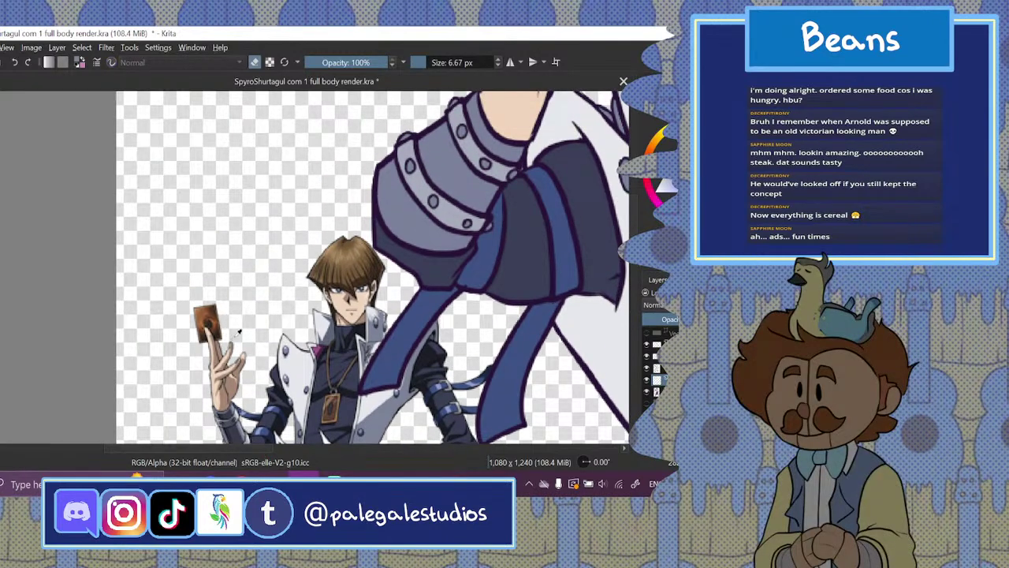
key("e")
key("b")
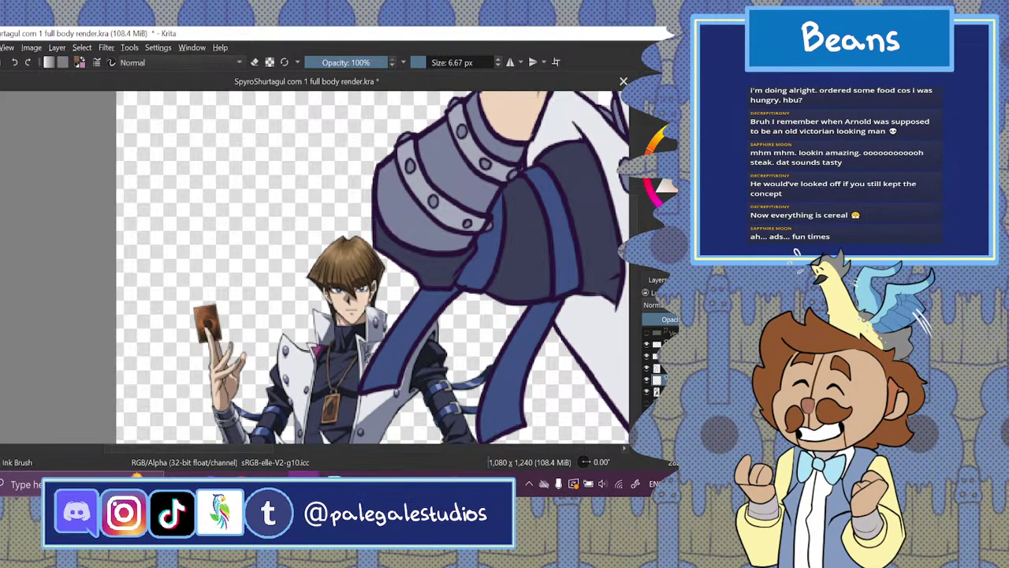
left_click(432, 62)
- Paint a solid brown upright card shape with rounded corners in the empty area above the reference character's raised card
mouse_move(186, 150)
left_mouse_down()
mouse_move(189, 192)
mouse_move(189, 147)
mouse_move(225, 142)
mouse_move(222, 193)
mouse_move(205, 164)
mouse_move(235, 186)
left_mouse_up()
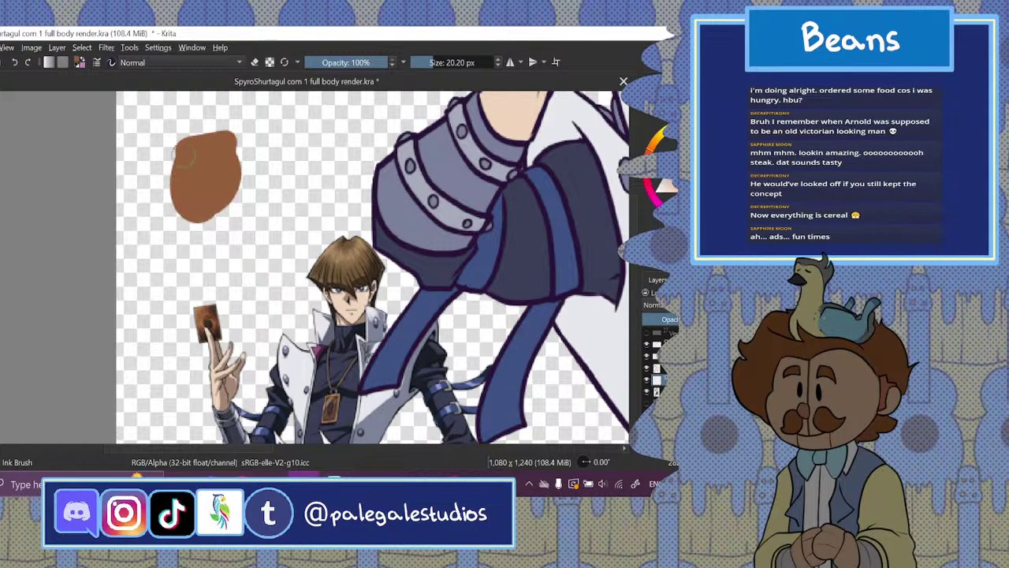
left_click(15, 62)
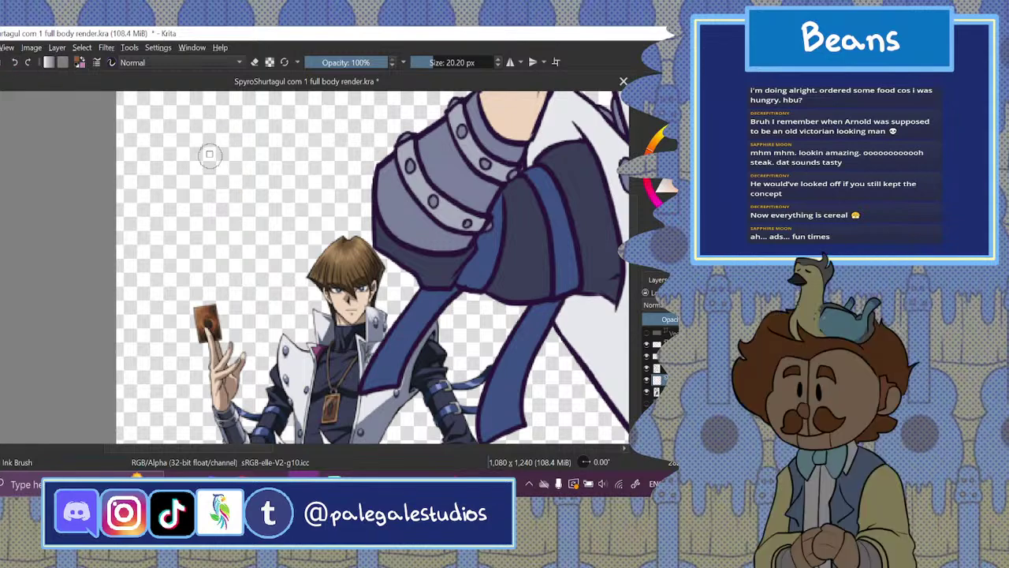
left_click_drag(197, 138, 250, 250)
left_click_drag(220, 164, 228, 229)
left_click_drag(194, 139, 265, 255)
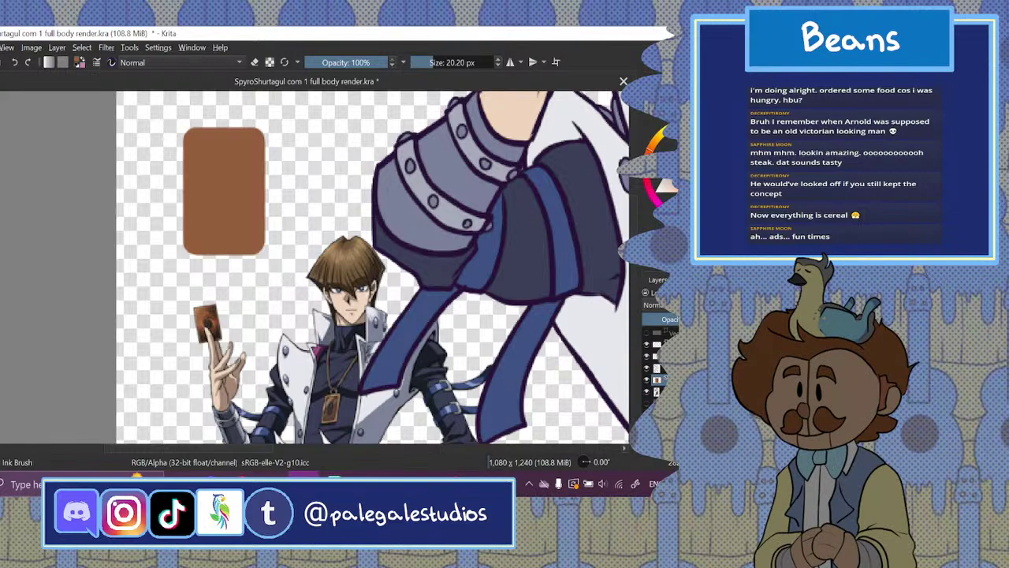
- Paint a light tan border around the brown card's edge with an 11.07 px brush
left_click(659, 147)
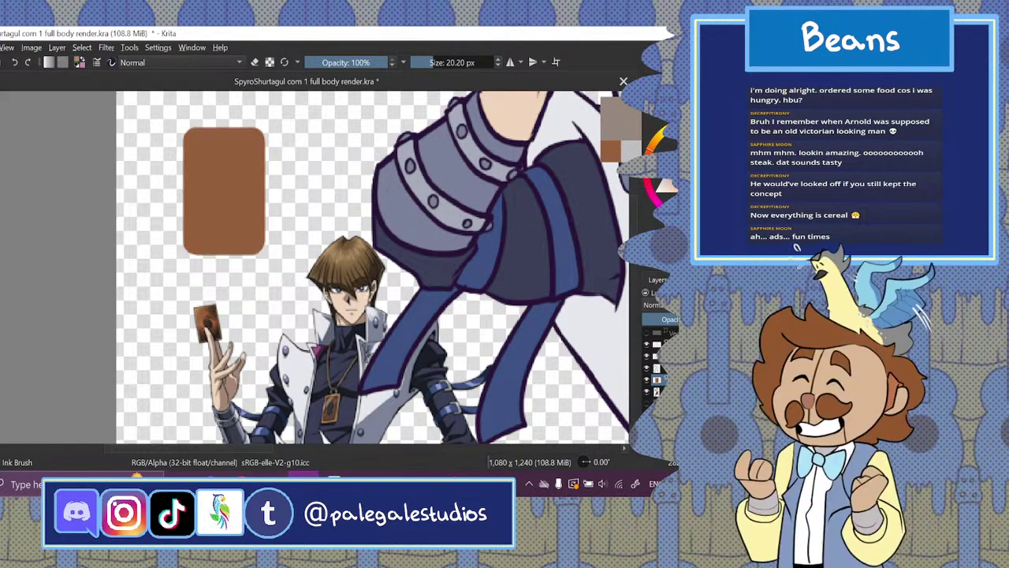
left_click(655, 147)
left_click(662, 148)
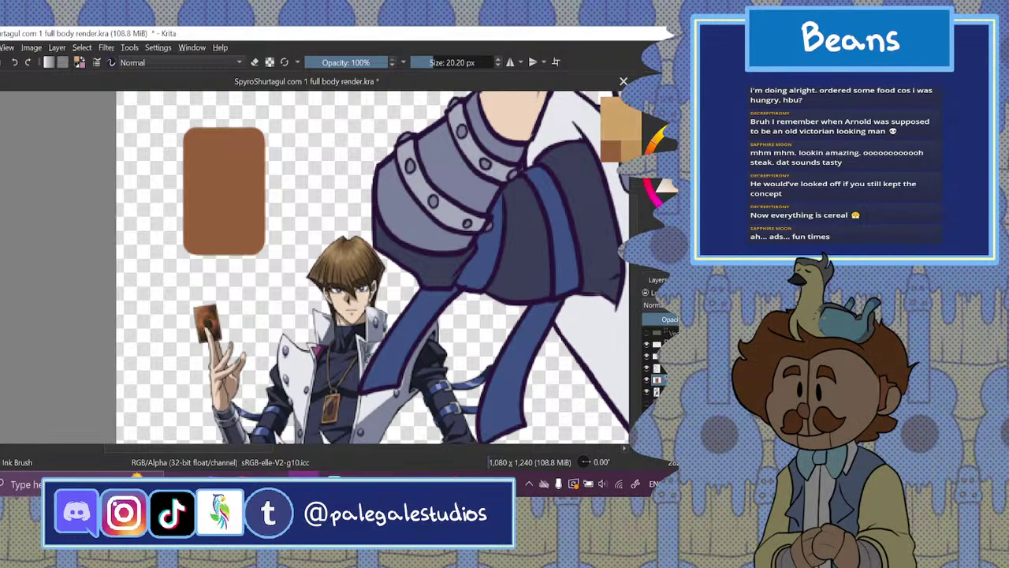
left_click(428, 70)
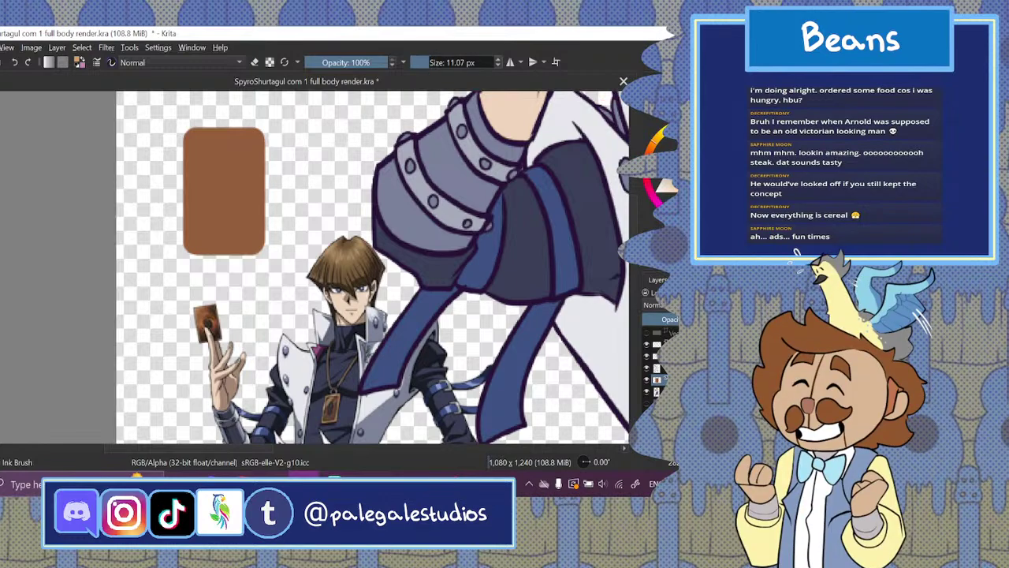
left_click_drag(185, 128, 265, 254)
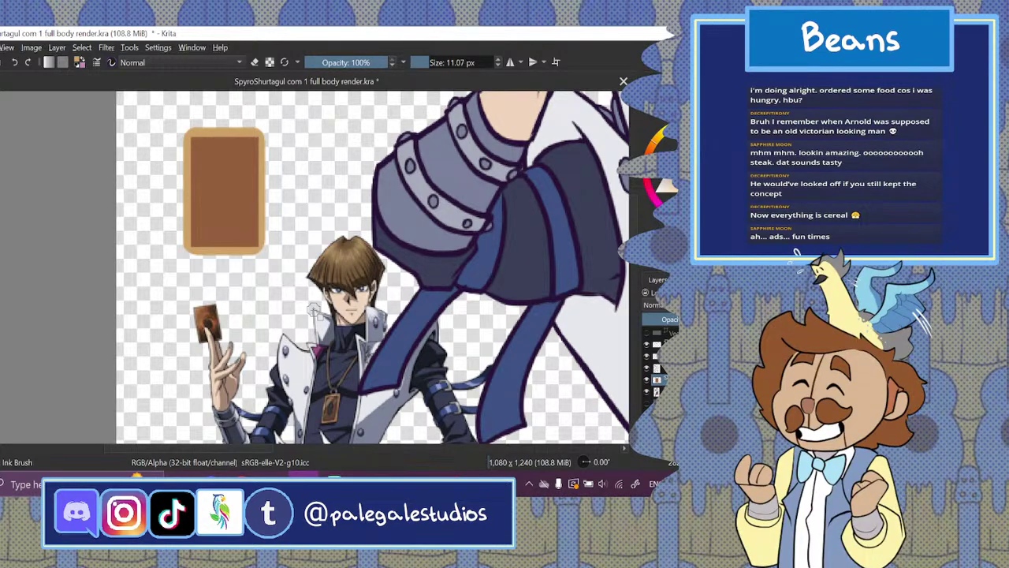
- Sample the dark tone of the reference card's emblem and paint a dark oval with a hooked tail in the card's centre
key("ctrl+t")
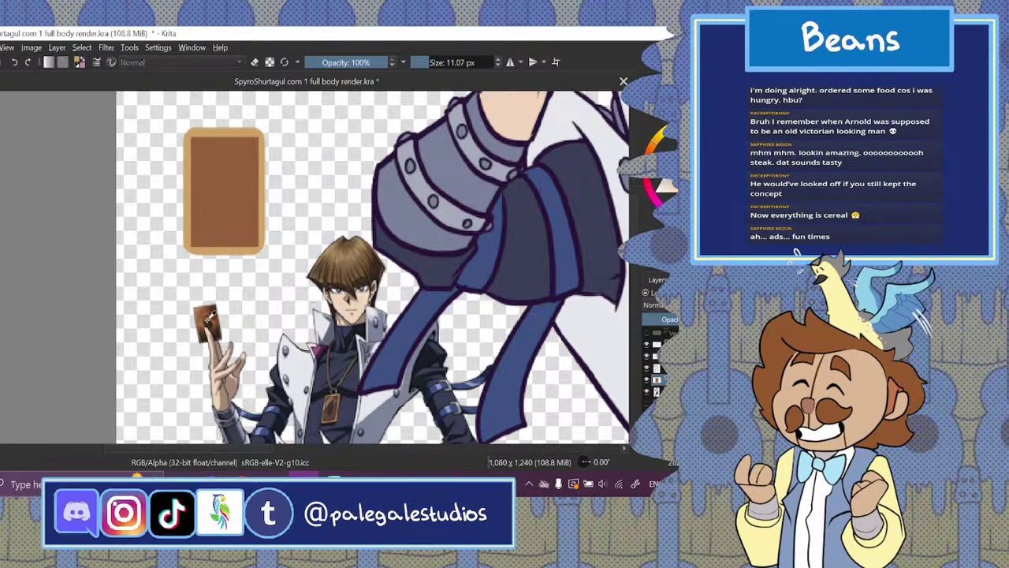
key("b")
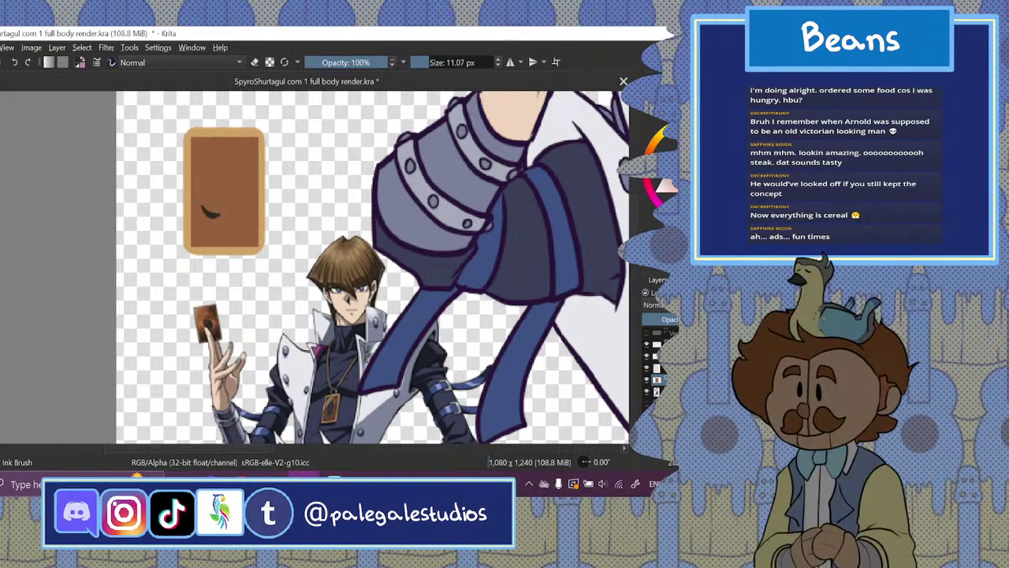
mouse_move(218, 188)
left_mouse_down()
mouse_move(226, 196)
mouse_move(215, 186)
mouse_move(223, 183)
mouse_move(206, 215)
mouse_move(231, 199)
left_mouse_up()
left_click(18, 63)
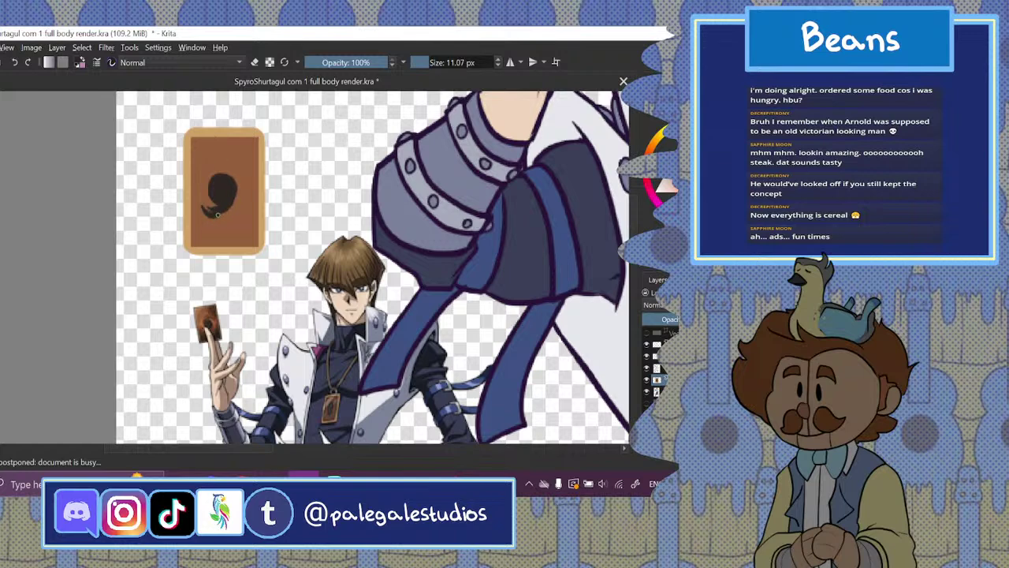
key("ctrl+z")
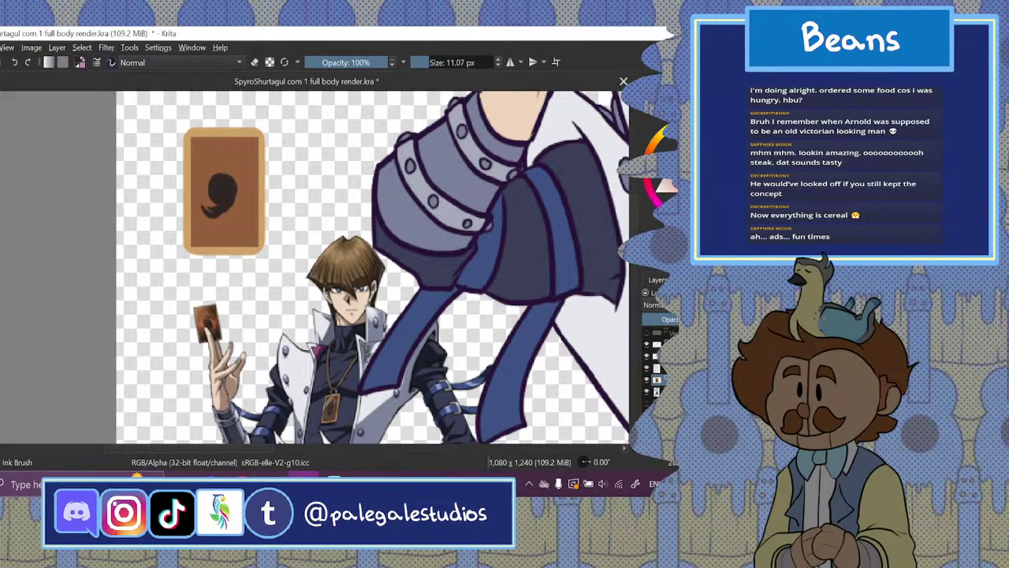
- Add dark curved arcs around the central oval to form the card's swirl emblem
mouse_move(220, 169)
left_mouse_down()
mouse_move(235, 161)
mouse_move(249, 172)
left_mouse_up()
key("ctrl+z")
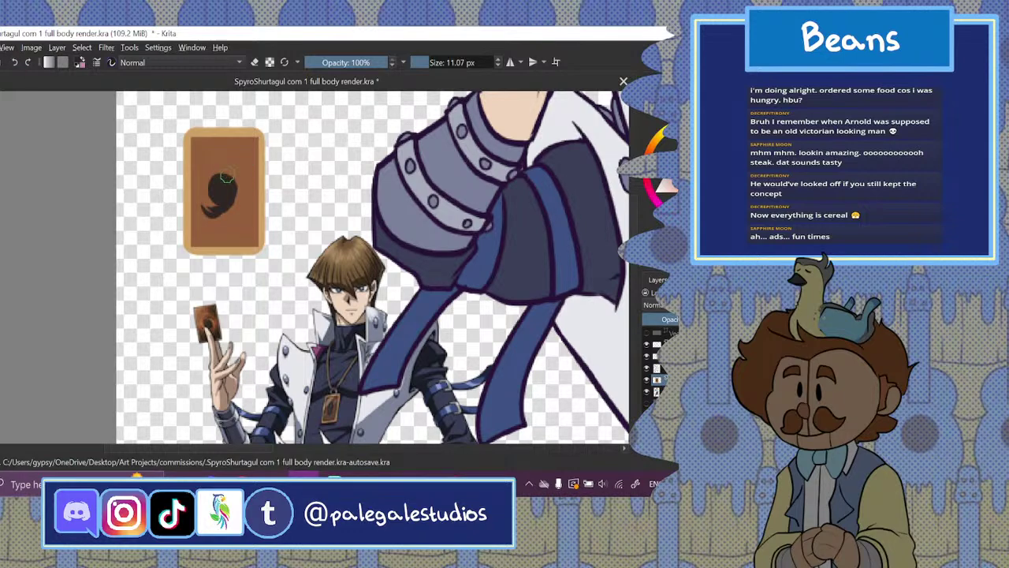
left_click_drag(220, 174, 239, 169)
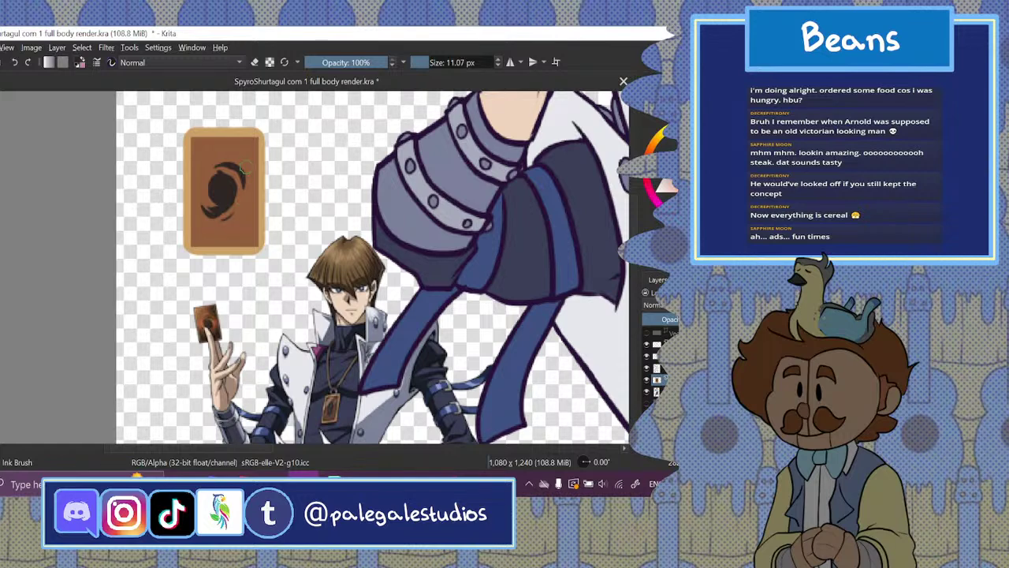
- Select the card's brown inner area around the dark swirl
left_click(659, 140)
key("w")
left_click(240, 225)
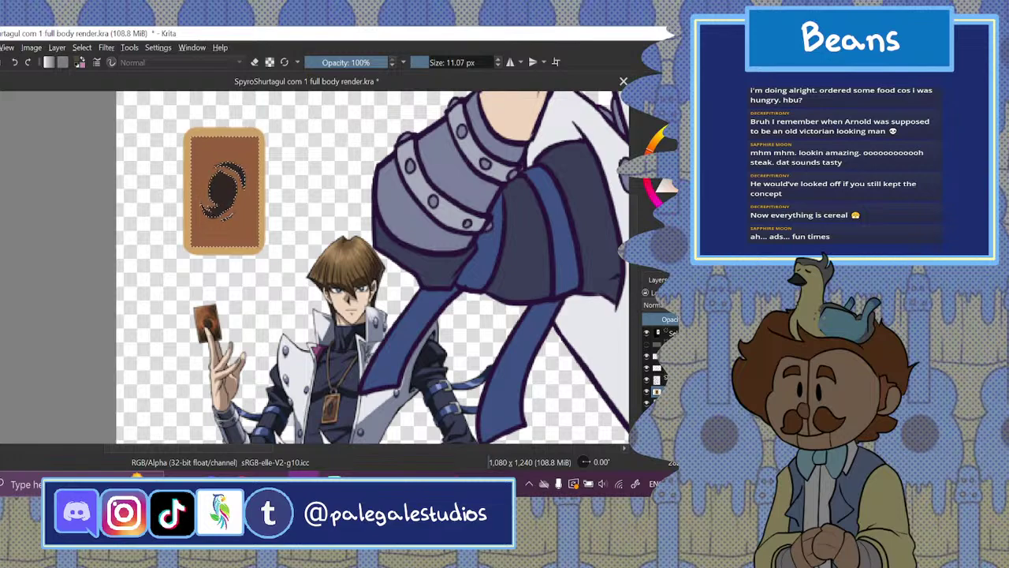
- Choose the Foreground to Transparent gradient and set the blending mode to Multiply
left_click(49, 63)
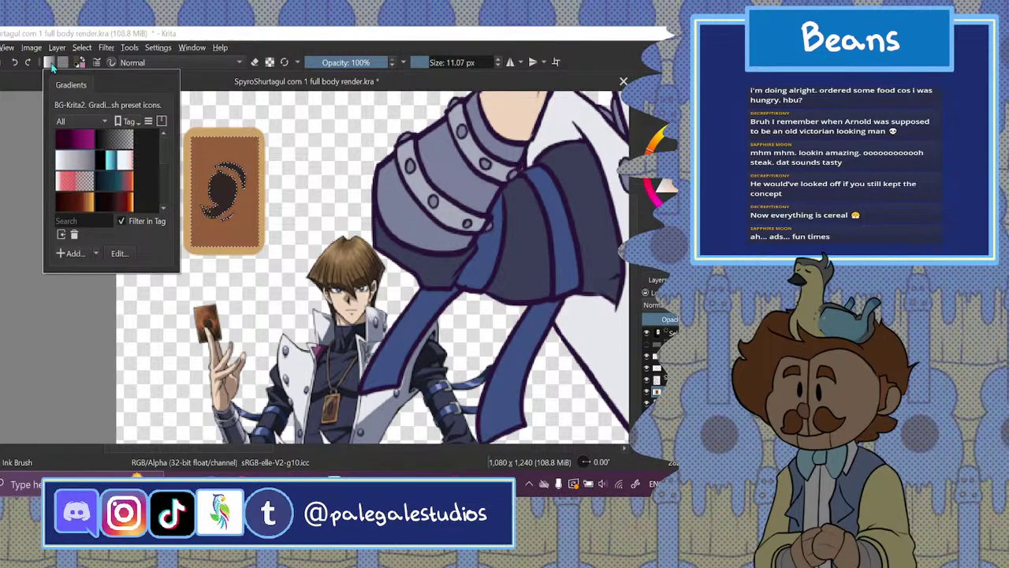
left_click(86, 139)
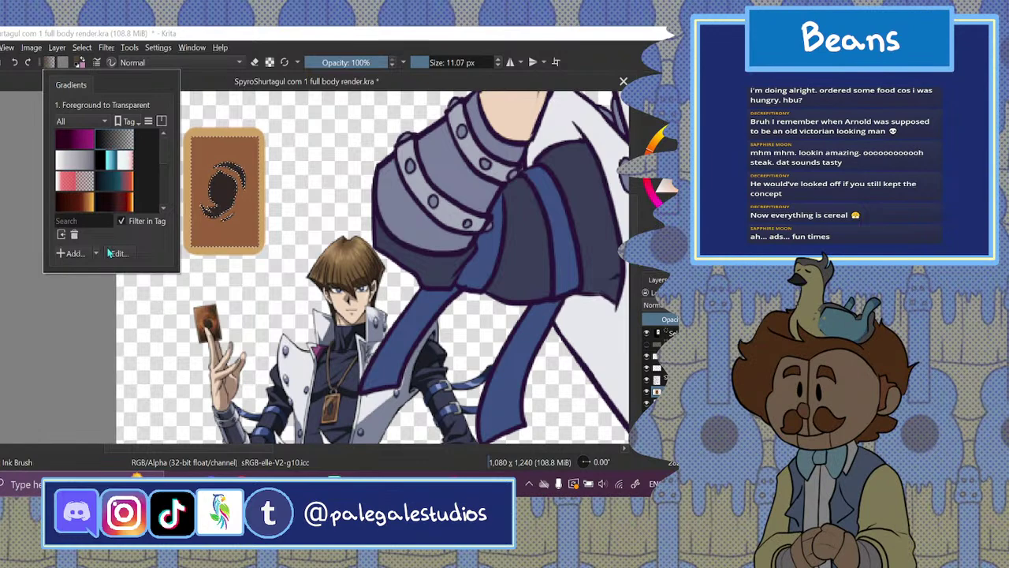
left_click(49, 65)
left_click(265, 262)
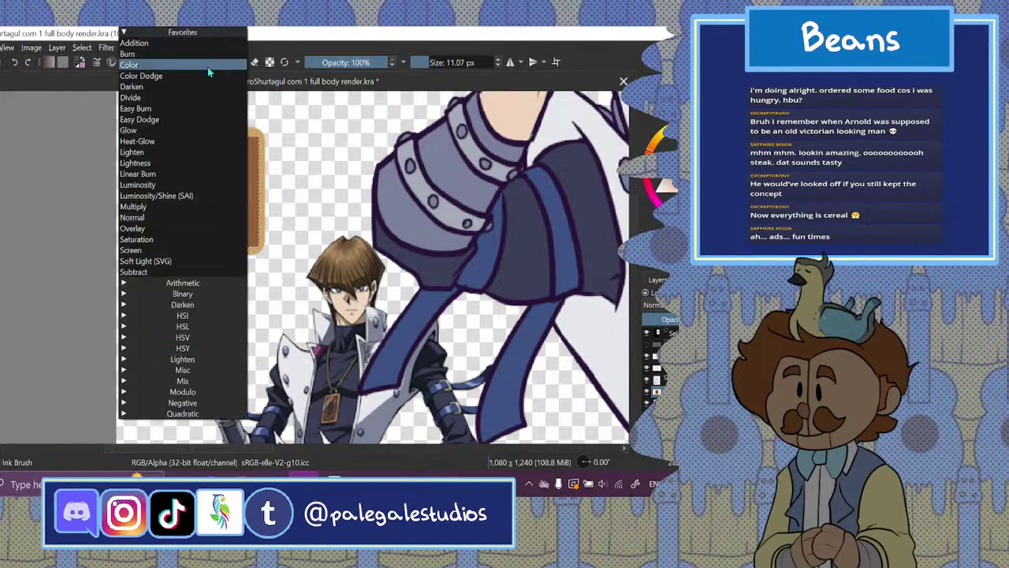
left_click(157, 62)
left_click(142, 206)
- Shade the selected brown area with the gradient, darkening it towards the card's lower-right corner, and clear the selection
left_click_drag(179, 134, 178, 131)
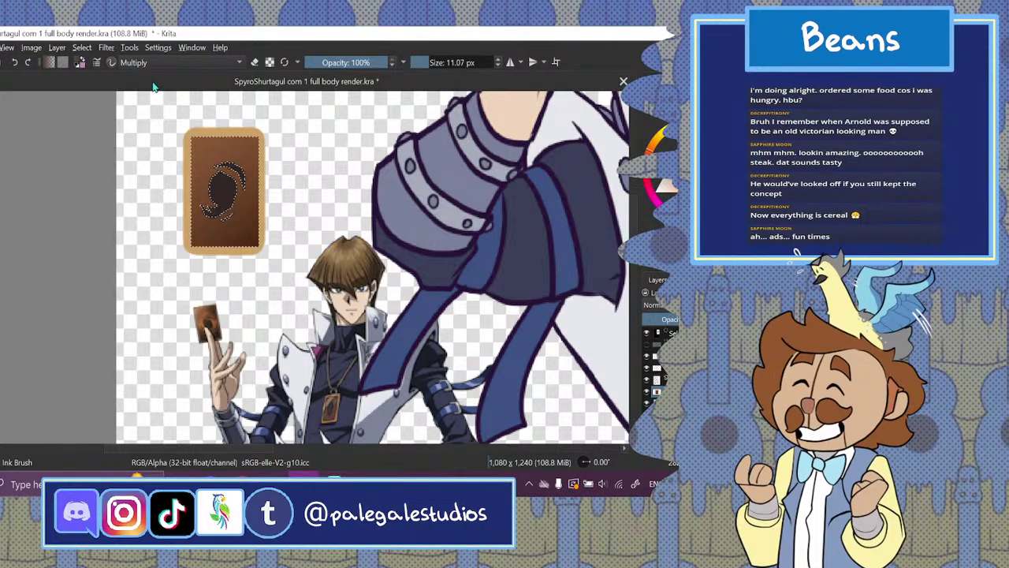
left_click(15, 62)
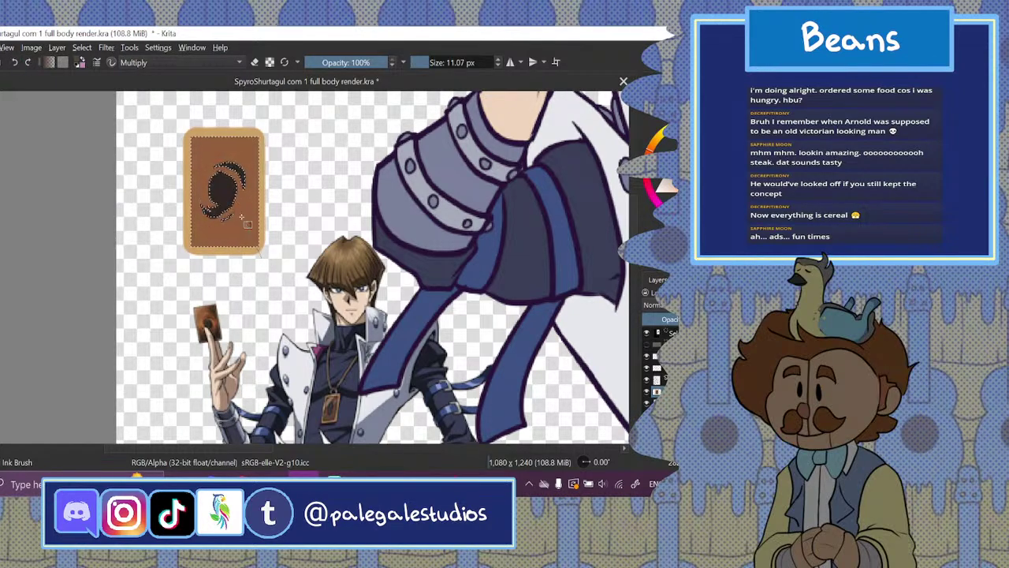
left_click(82, 48)
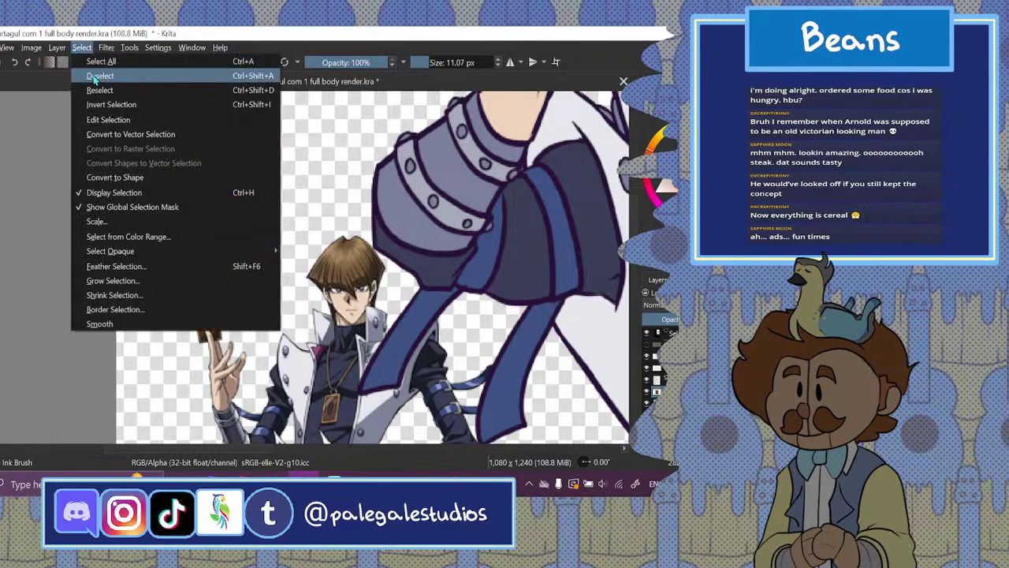
left_click(96, 76)
- Examine the shaded card at several zoom levels beside the reference and the full character drawing
key("ctrl+minus")
key("ctrl+minus")
key("ctrl+minus")
key("ctrl+minus")
key("ctrl+minus")
key("ctrl+minus")
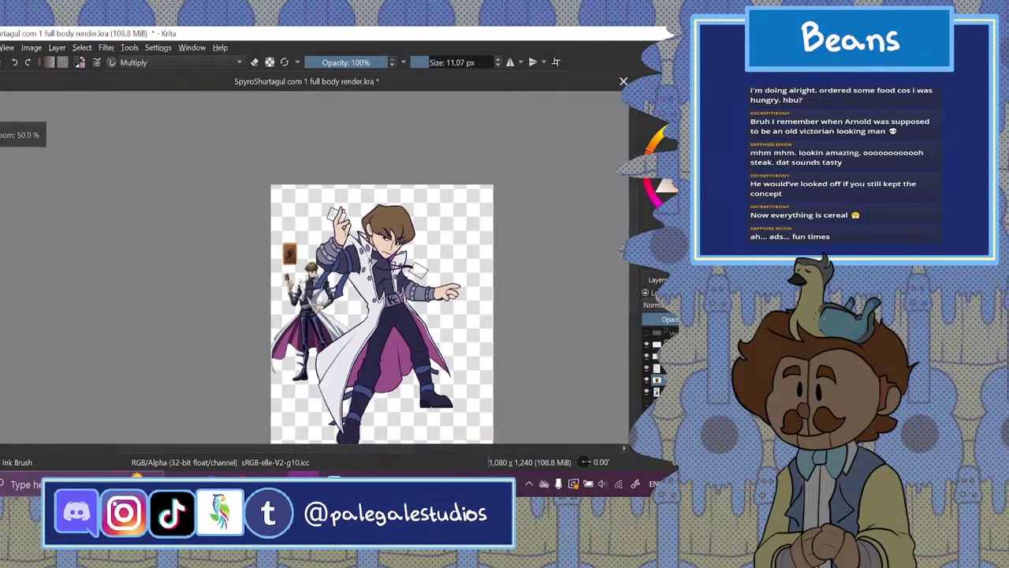
key("ctrl+plus")
key("ctrl+plus")
key("ctrl+minus")
key("ctrl+minus")
key("ctrl+minus")
key("plus")
key("plus")
key("plus")
key("plus")
key("plus")
key("plus")
key("plus")
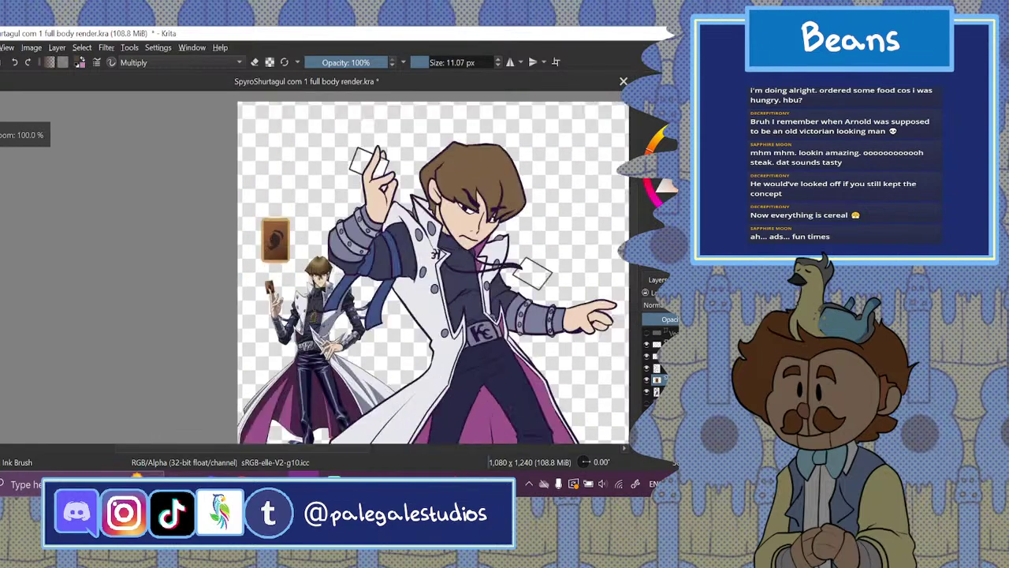
- Pick an orange paint colour and restore the selection of the card's brown inner area
scroll(637, 209, "up", 5)
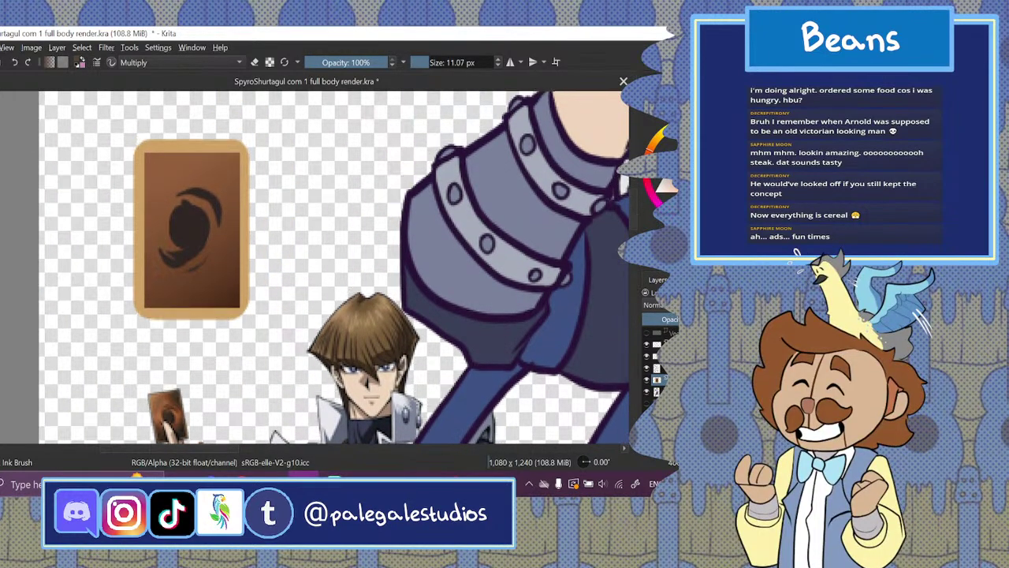
left_click(671, 161)
left_click(650, 149)
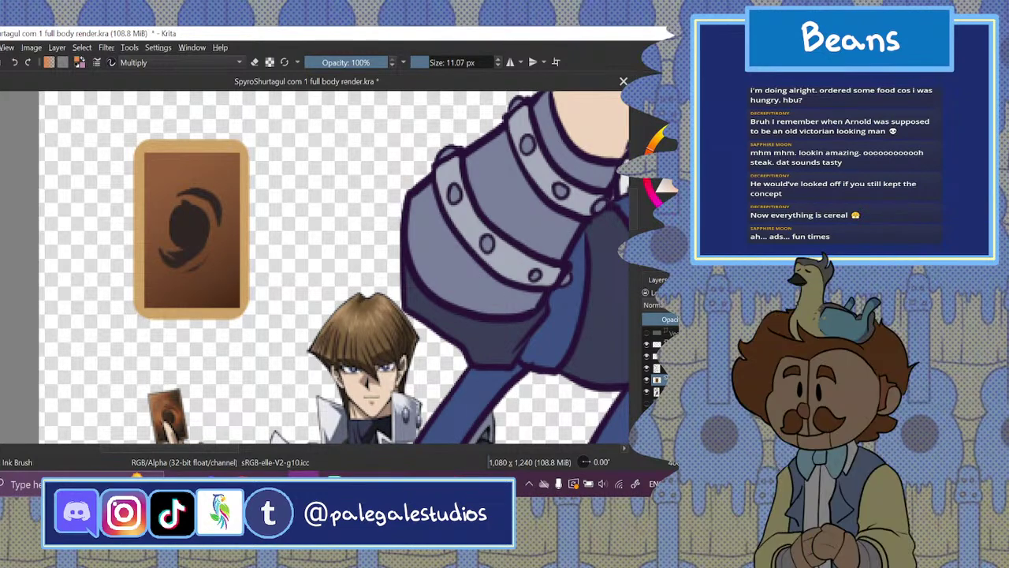
left_click(82, 47)
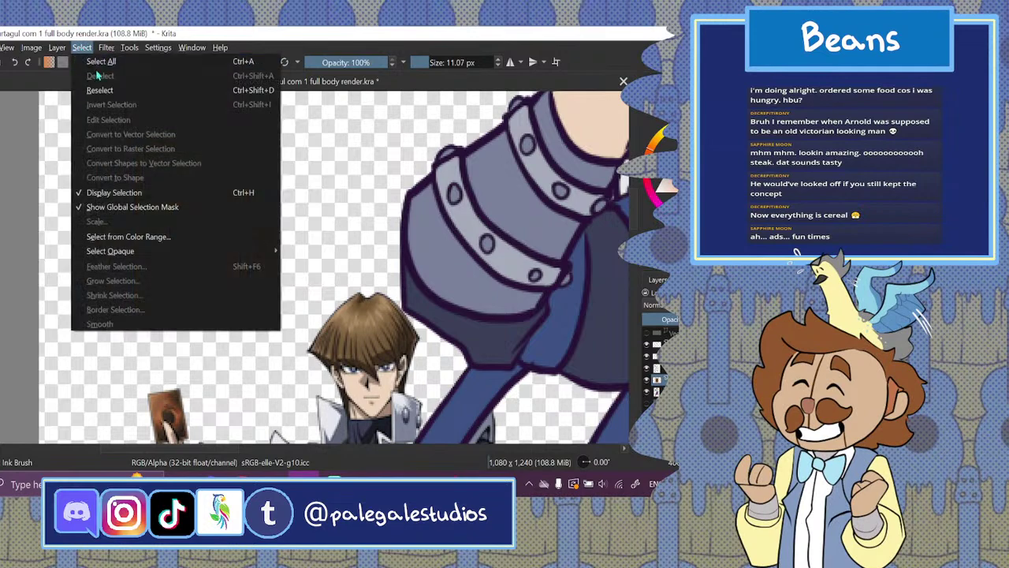
left_click(102, 89)
- Try a gradient across the selected brown area with the blending mode set to Normal and 44% opacity
left_click(134, 62)
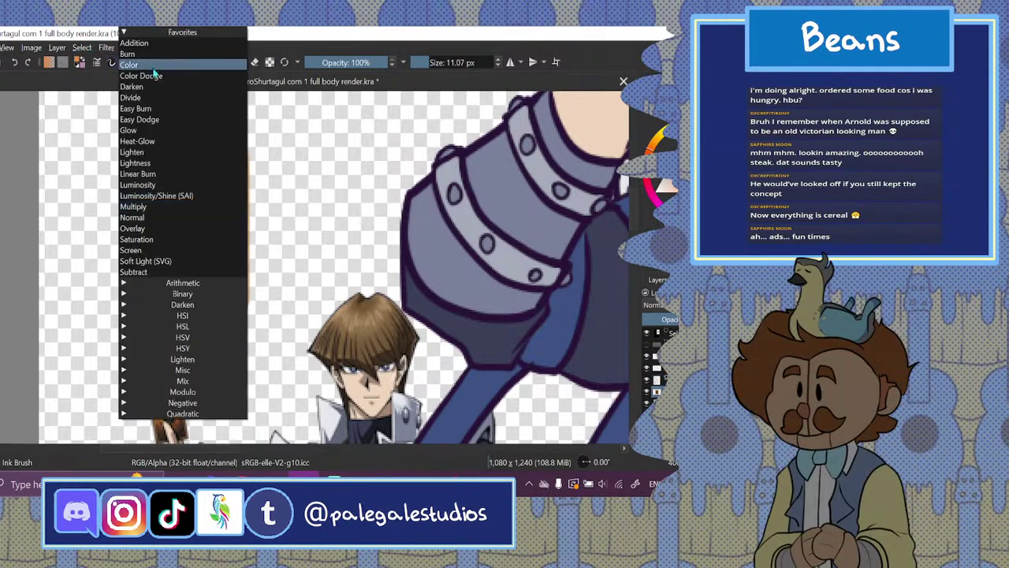
left_click(140, 219)
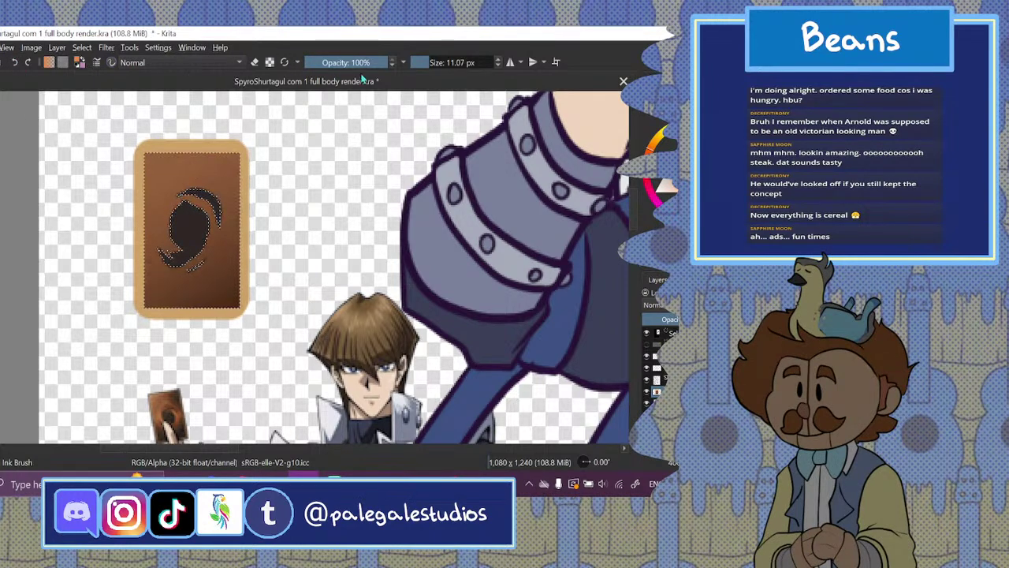
left_click_drag(363, 63, 345, 63)
left_click_drag(148, 155, 224, 301)
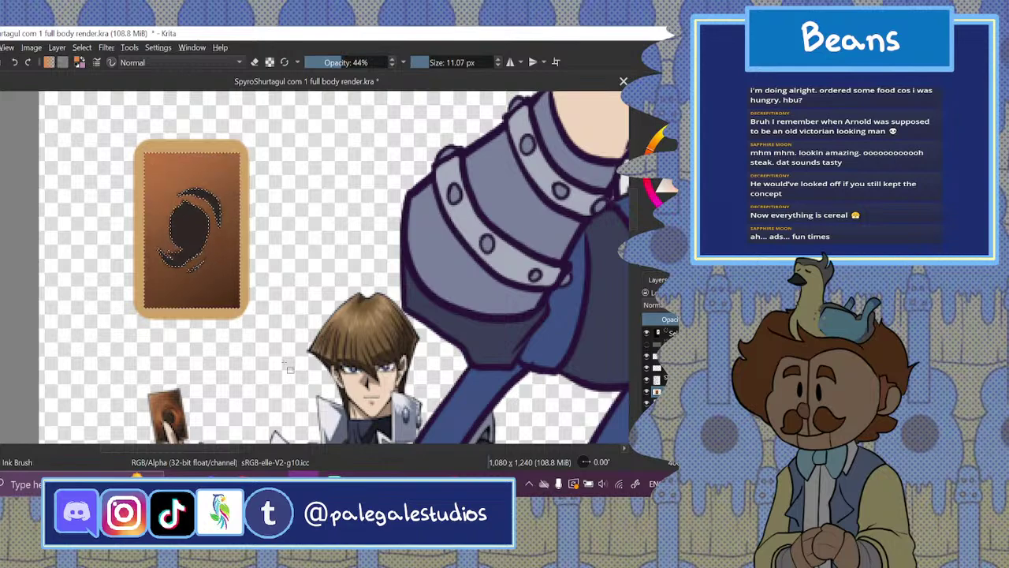
left_click(81, 47)
left_click(81, 47)
key("b")
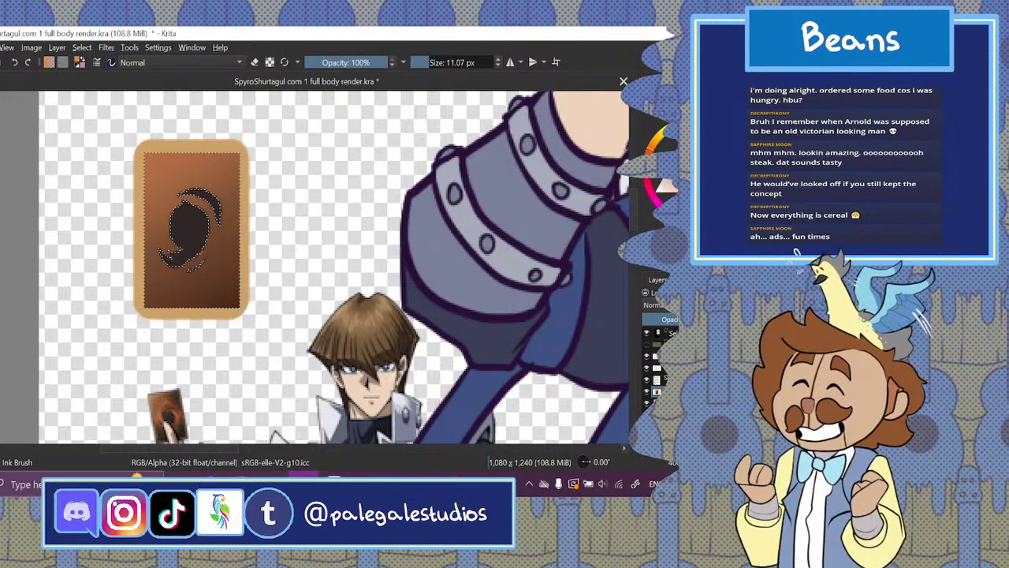
- Switch to the dark paint colour and choose the Airbrush preset with a size of 59.83 px
key("x")
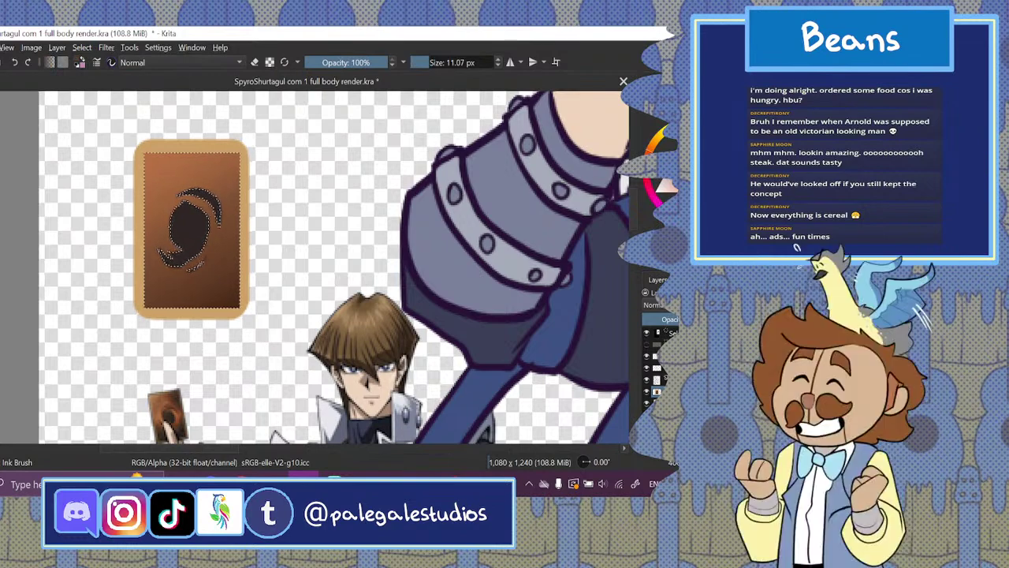
left_click(200, 61)
left_click(133, 206)
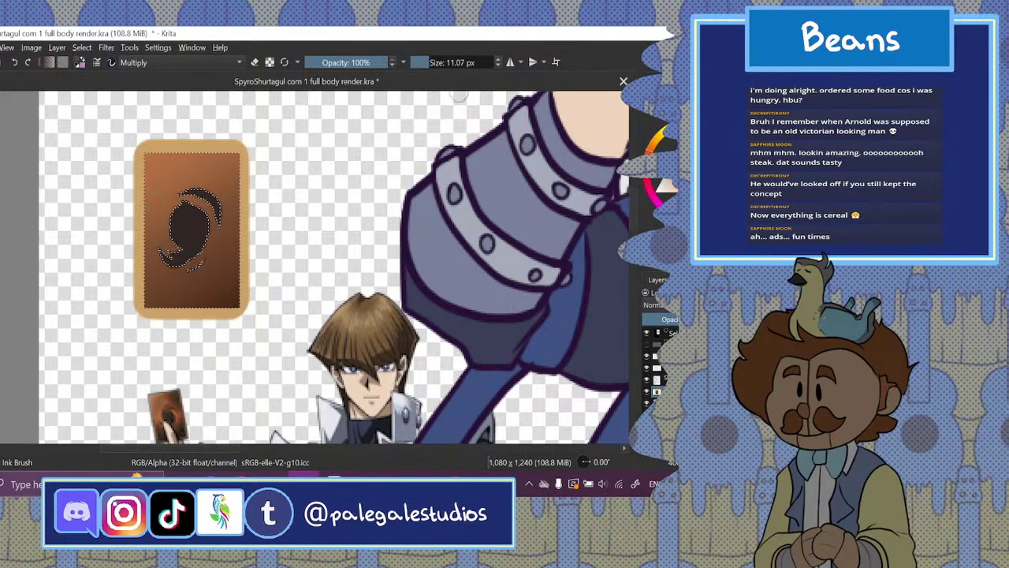
key("bracketright")
key("bracketright")
key("bracketright")
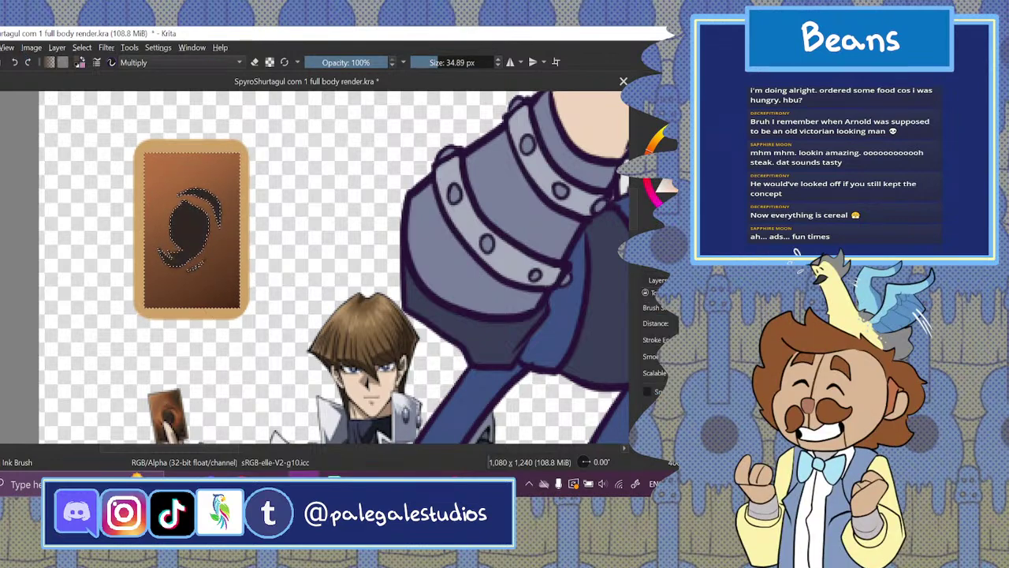
key("slash")
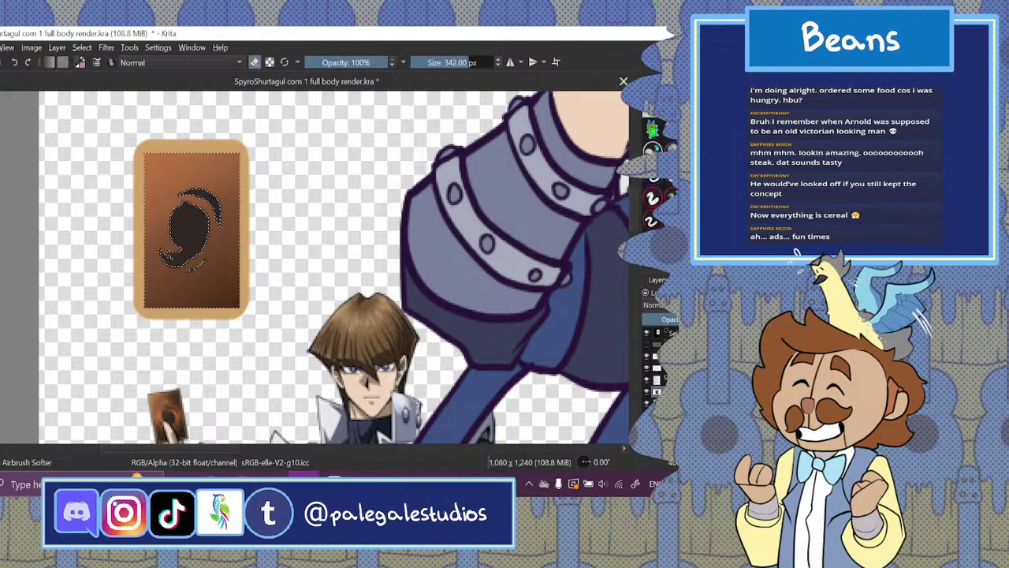
key("e")
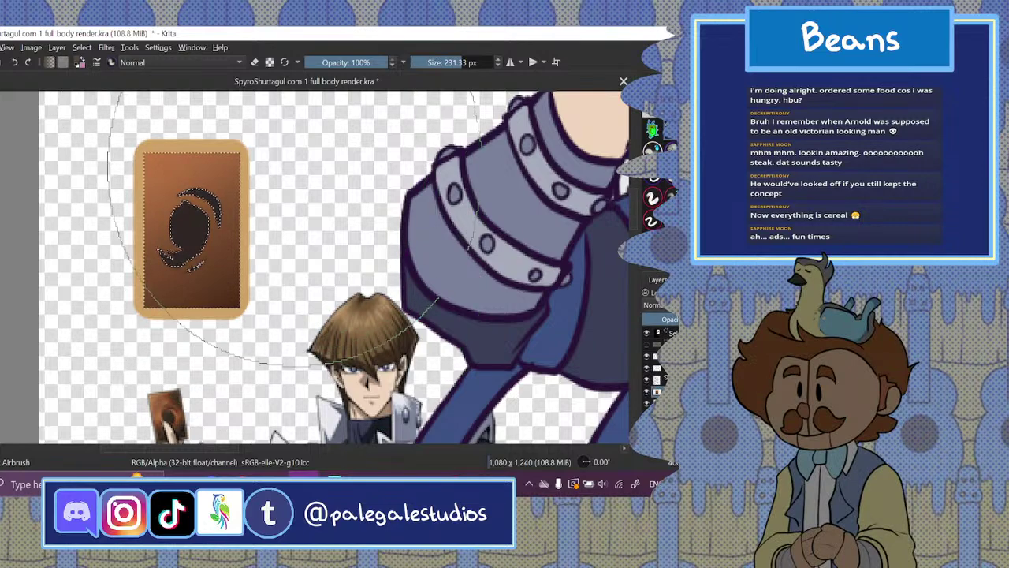
left_click(452, 63)
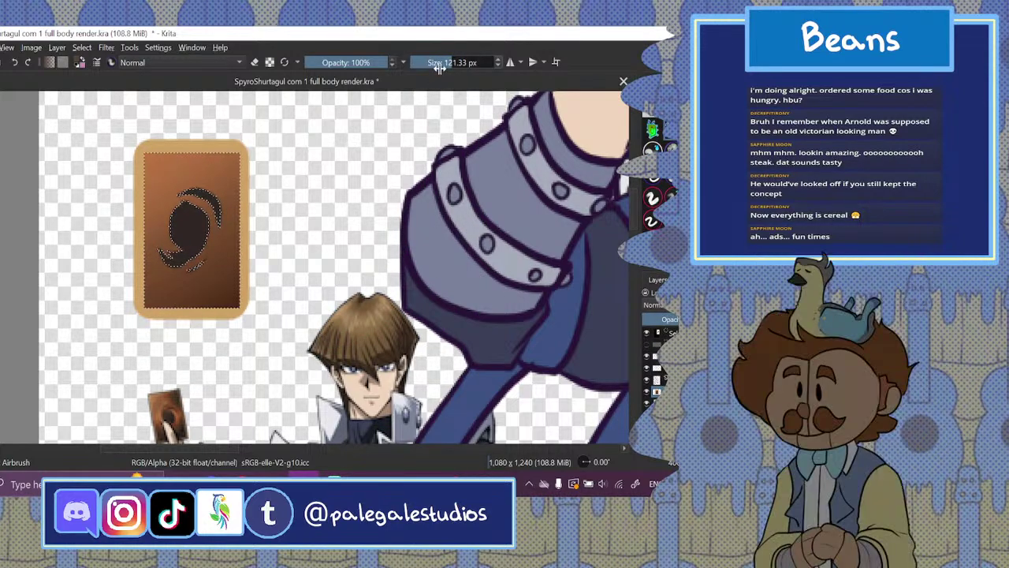
left_click(443, 65)
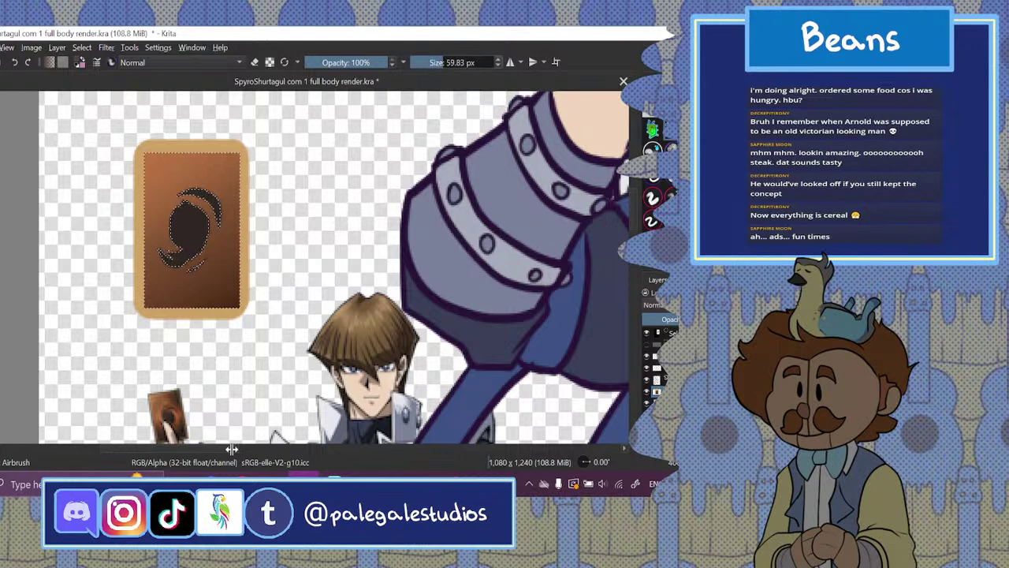
- Switch to YouTube in the browser, check the playing music video and its playlist, and return to Krita
left_click(241, 480)
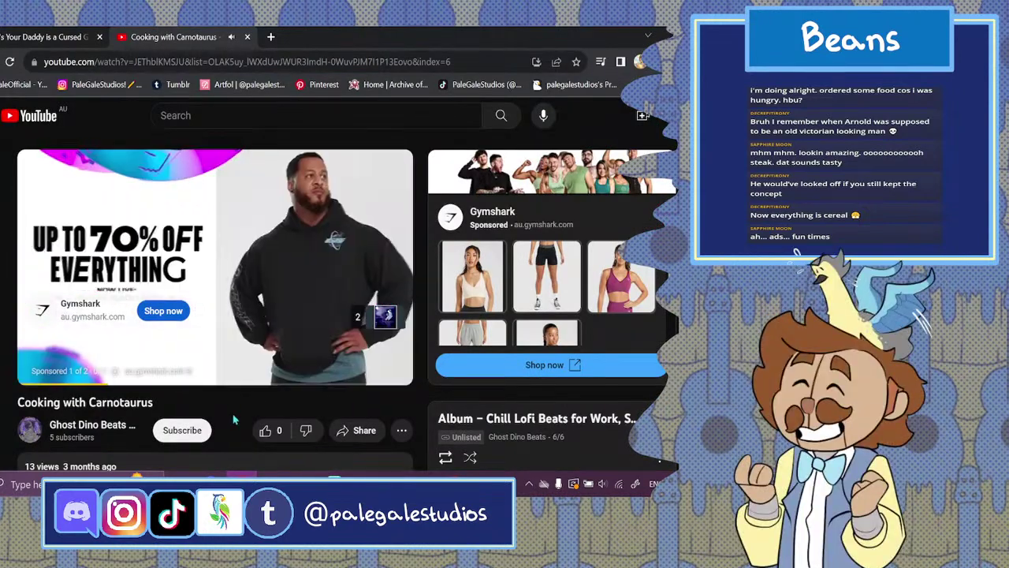
scroll(373, 191, "down", 3)
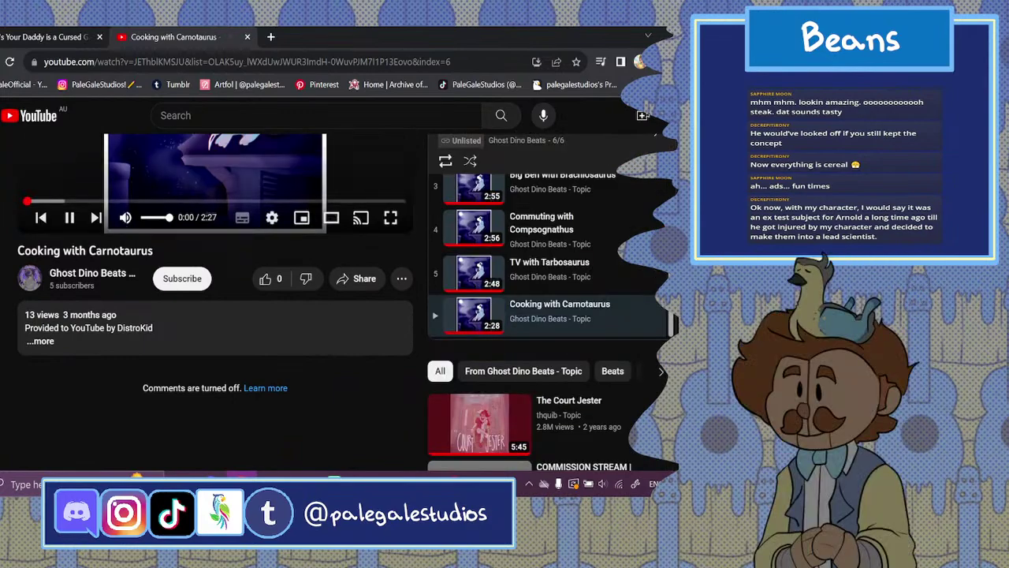
key("alt+Tab")
- Airbrush dark shading around the edges of the card's selected brown area, using the Multiply blending mode
mouse_move(227, 146)
left_mouse_down()
mouse_move(264, 220)
mouse_move(249, 212)
mouse_move(253, 185)
mouse_move(259, 250)
mouse_move(236, 301)
mouse_move(174, 314)
mouse_move(142, 300)
left_mouse_up()
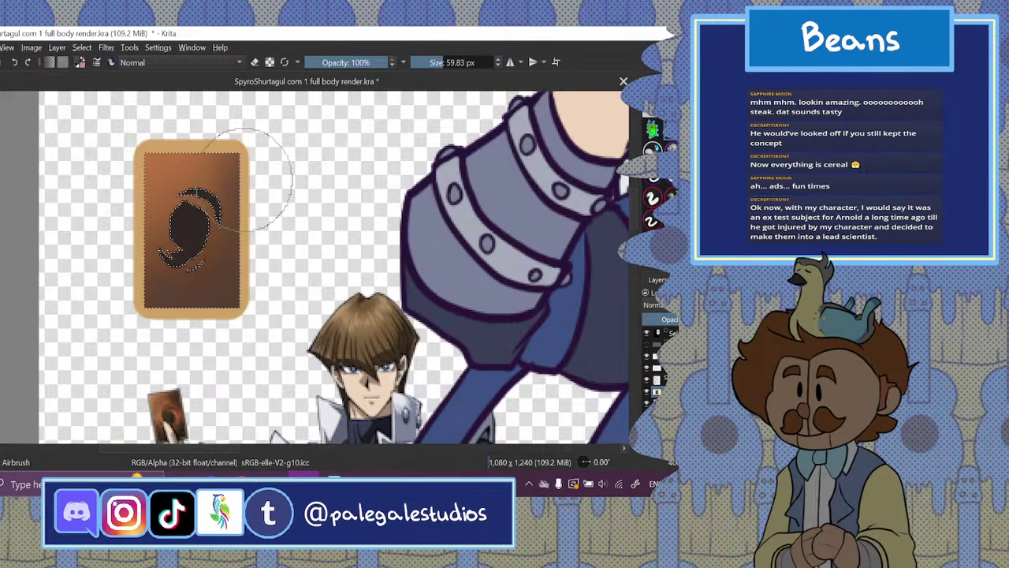
left_click(15, 63)
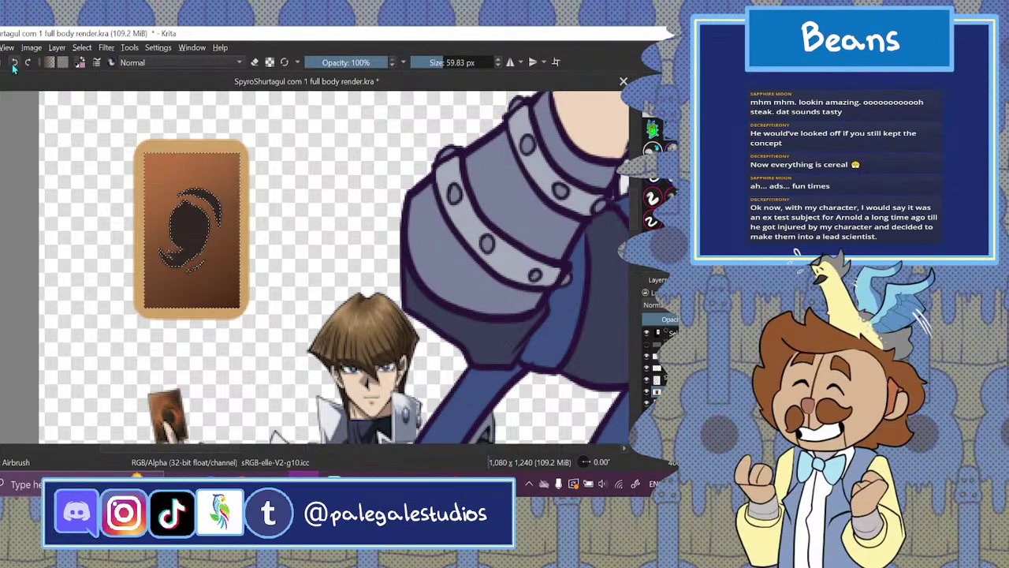
left_click(190, 63)
left_click(132, 207)
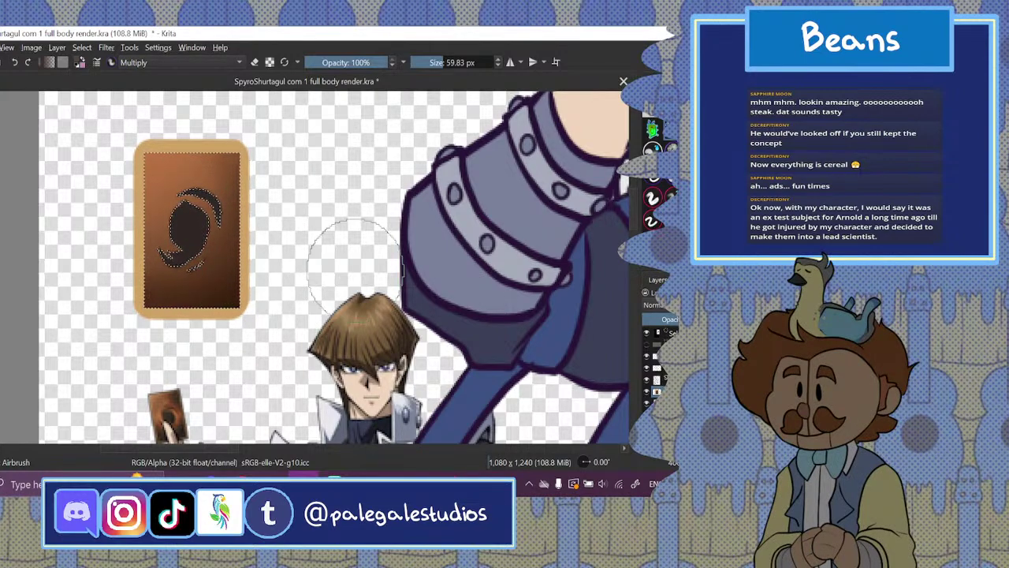
- Airbrush an orange glow around the card's dark swirl with the blending mode set to Normal, and clear the selection
left_click(654, 98)
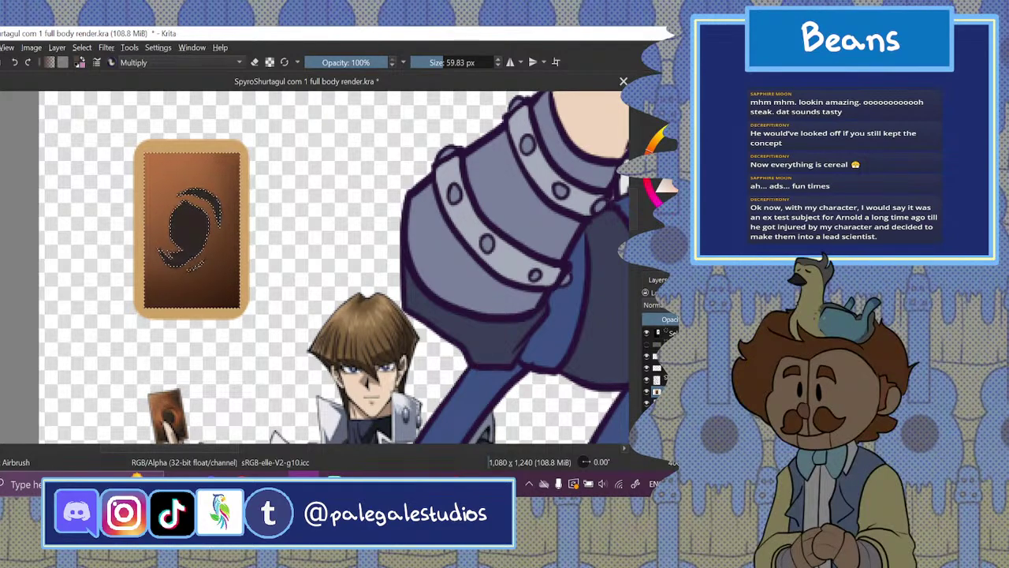
key("p")
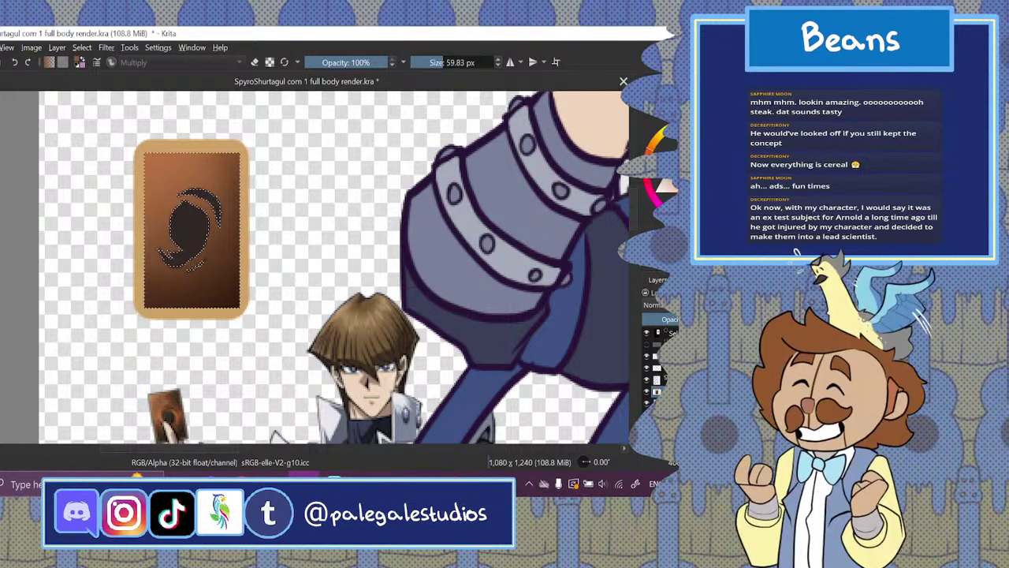
key("b")
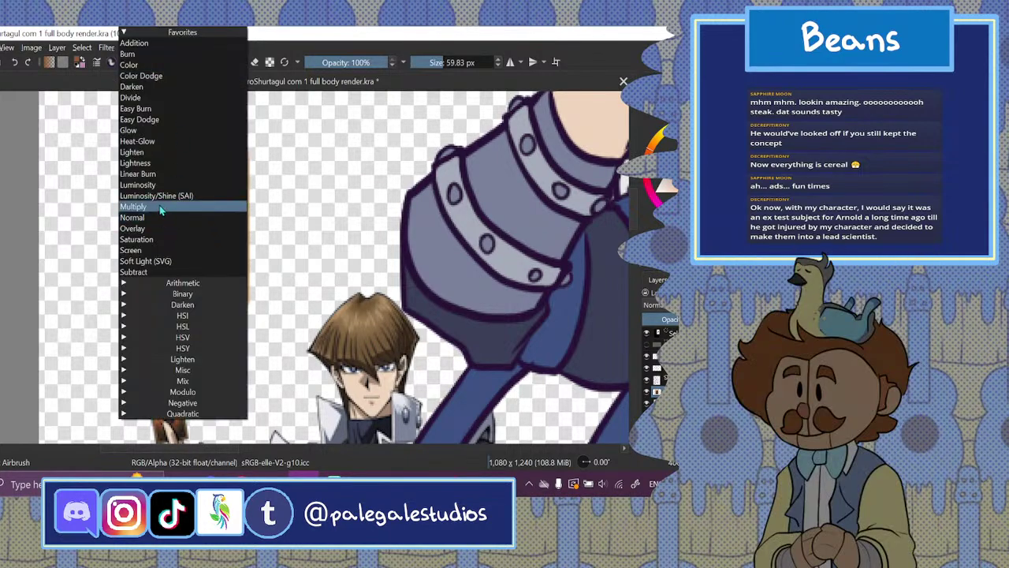
left_click(162, 208)
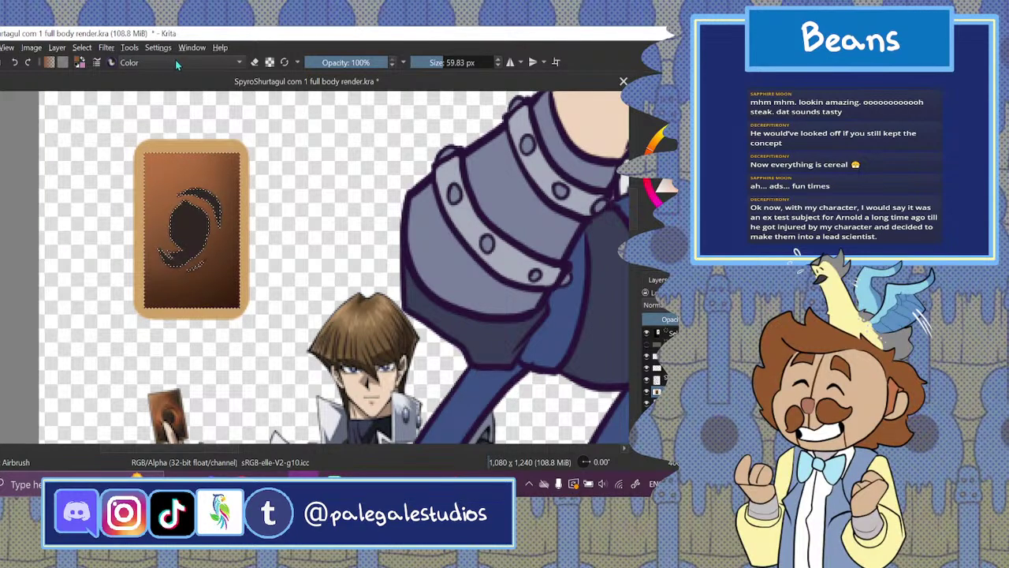
left_click(175, 62)
left_click(170, 218)
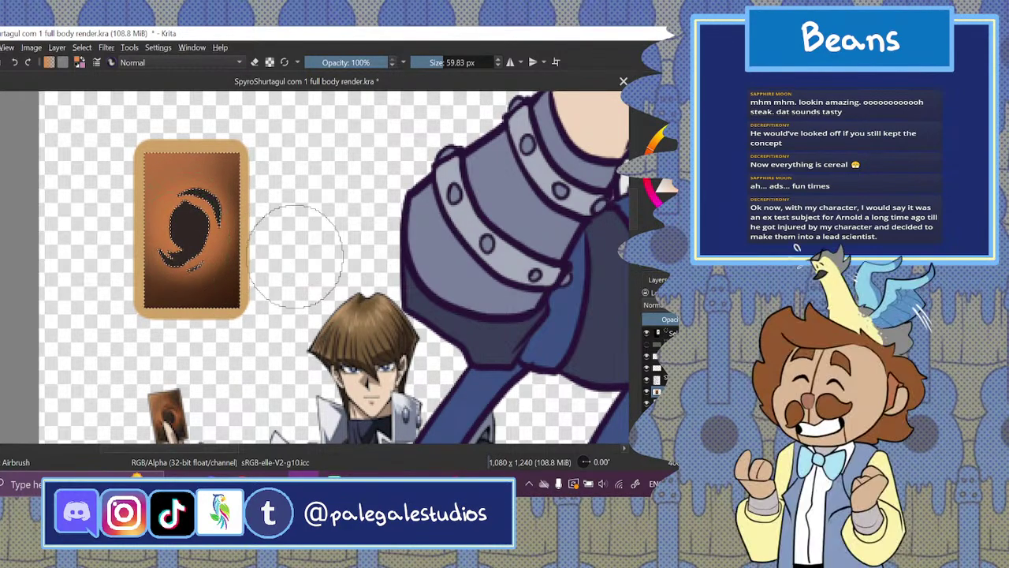
left_click(81, 47)
left_click(100, 75)
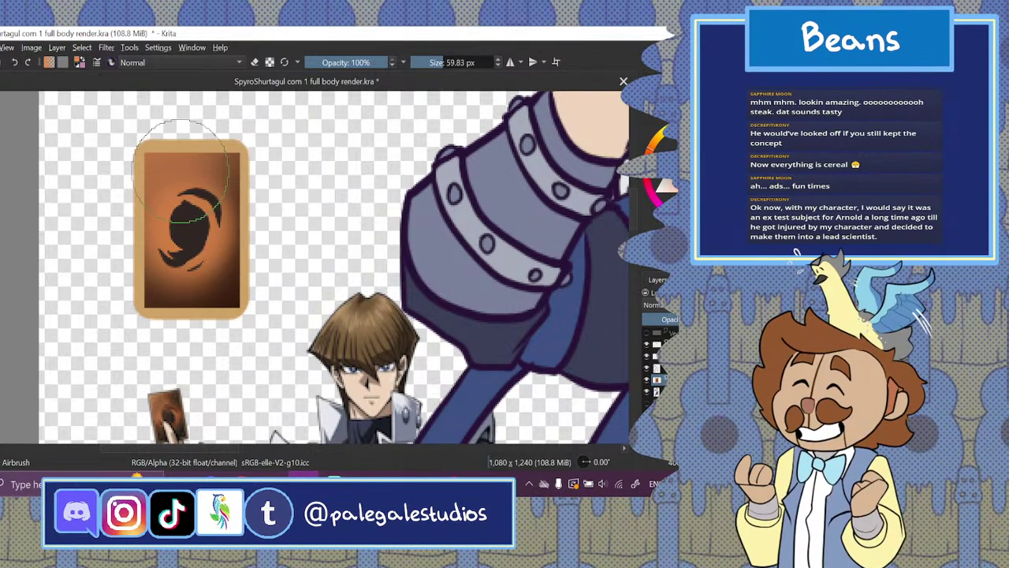
- Apply the Blur filter to the card with horizontal and vertical radius 2
key("ctrl+minus")
key("ctrl+minus")
key("ctrl+minus")
key("ctrl+minus")
key("ctrl+minus")
key("plus")
key("plus")
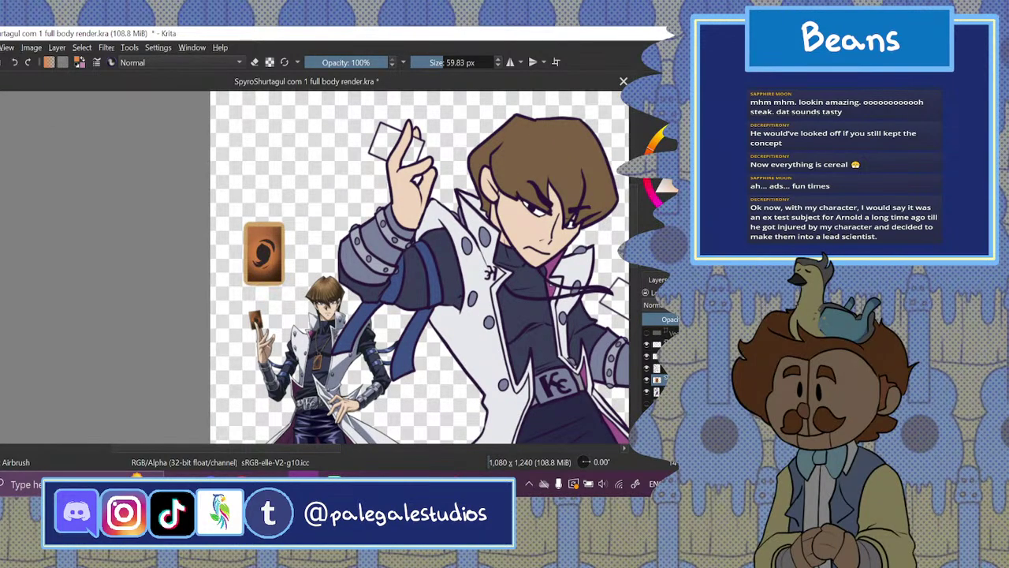
left_click(105, 48)
mouse_move(175, 119)
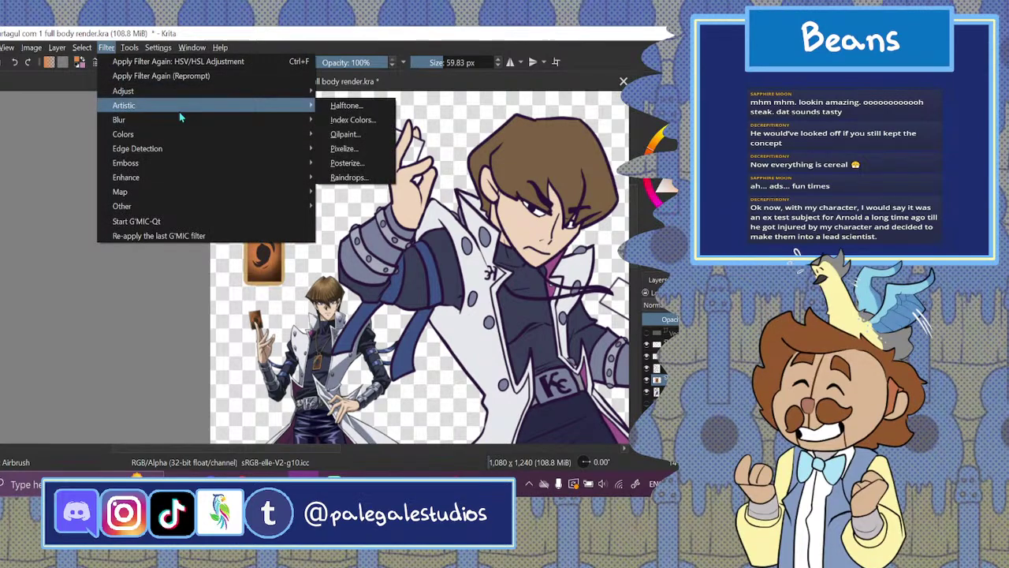
left_click(337, 120)
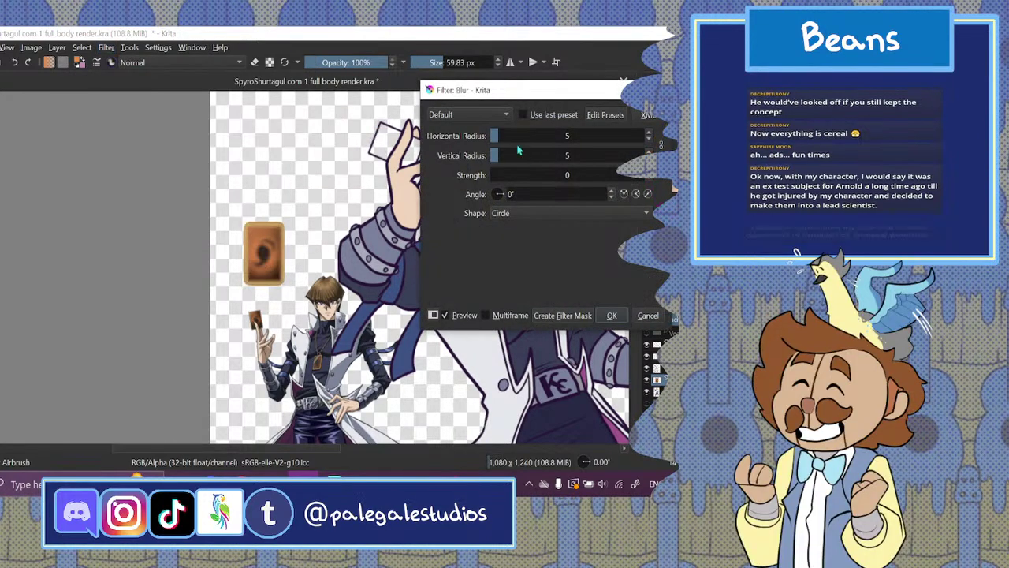
left_click_drag(499, 138, 497, 140)
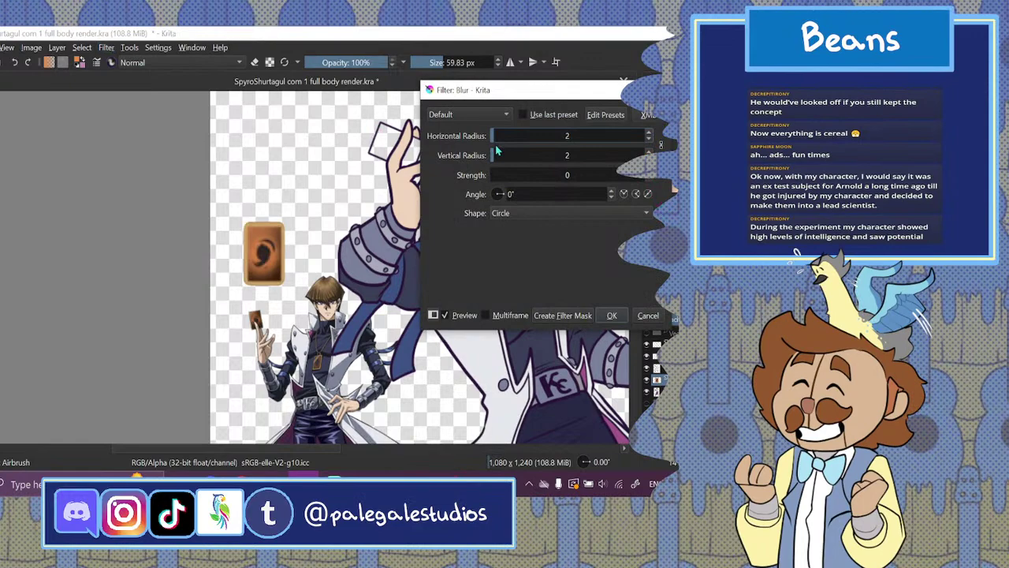
left_click(612, 316)
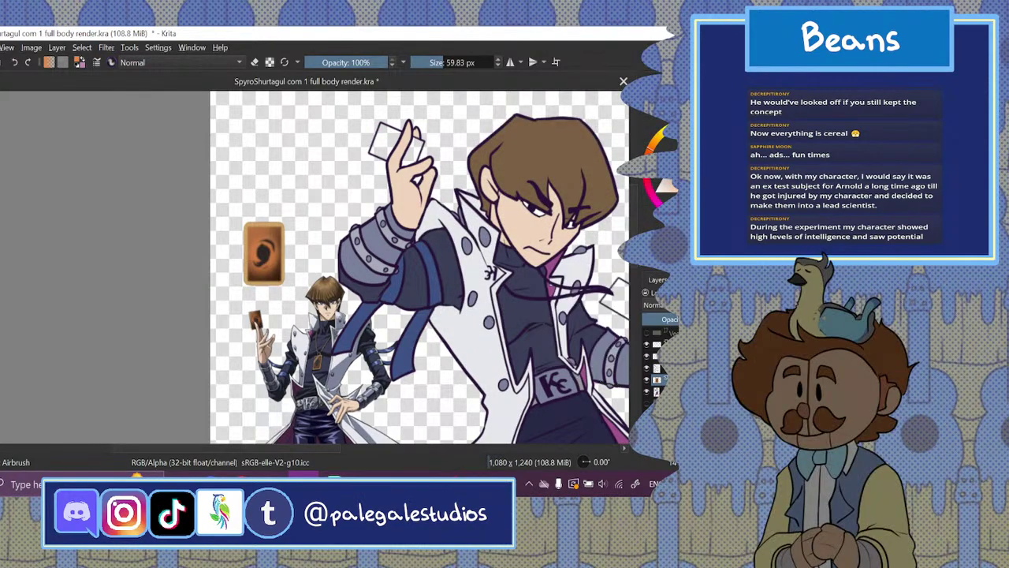
- Duplicate the card layer and rotate, scale and move the copy to fit the blank card outline in the character's raised hand
right_click(658, 345)
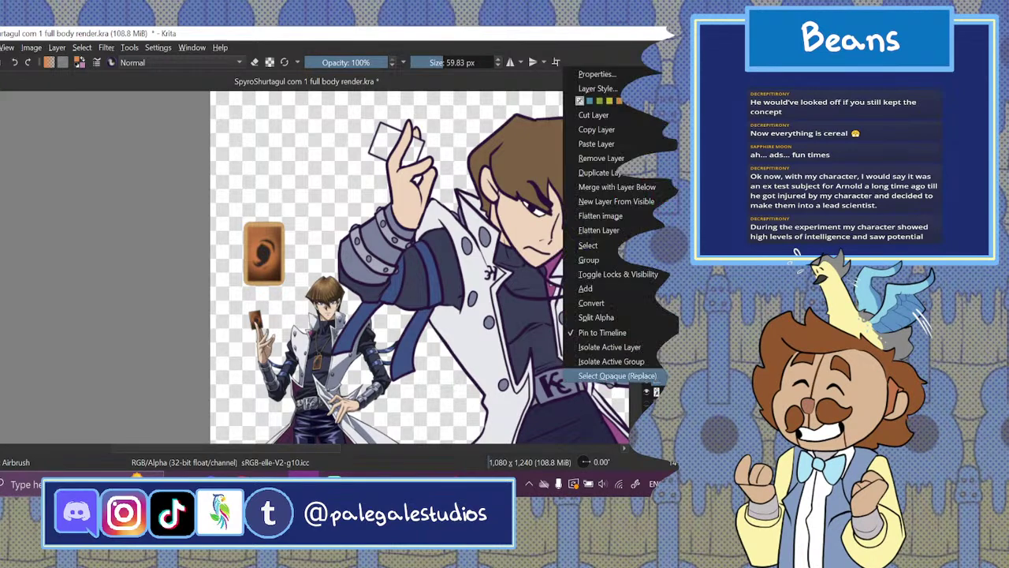
left_click(631, 186)
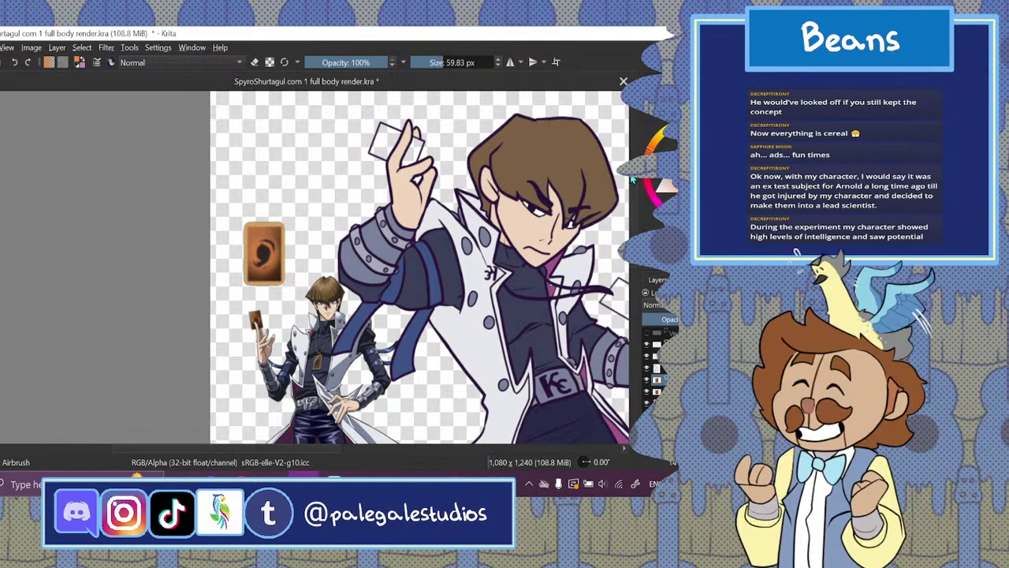
key("ctrl+t")
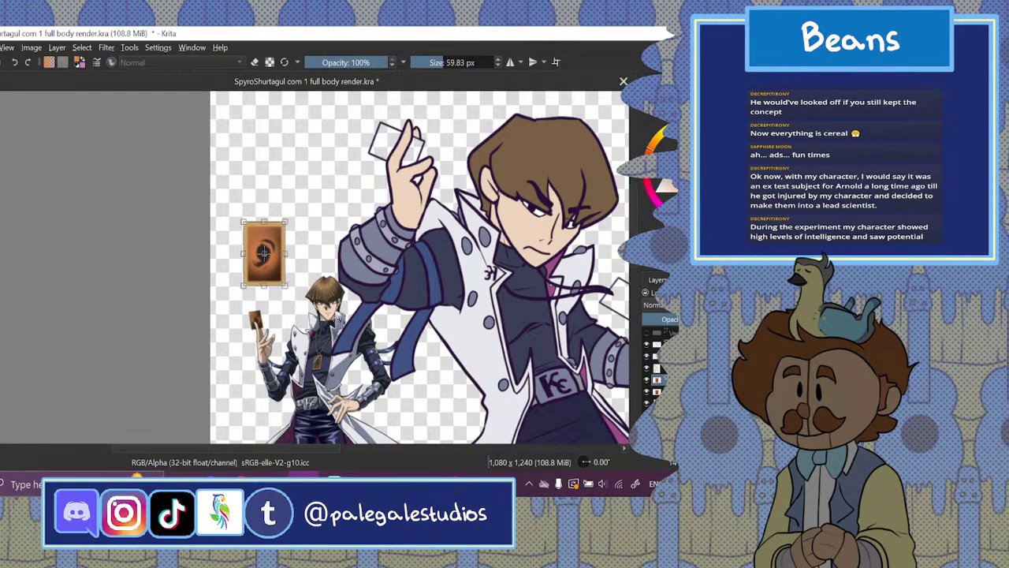
left_click_drag(336, 320, 453, 161)
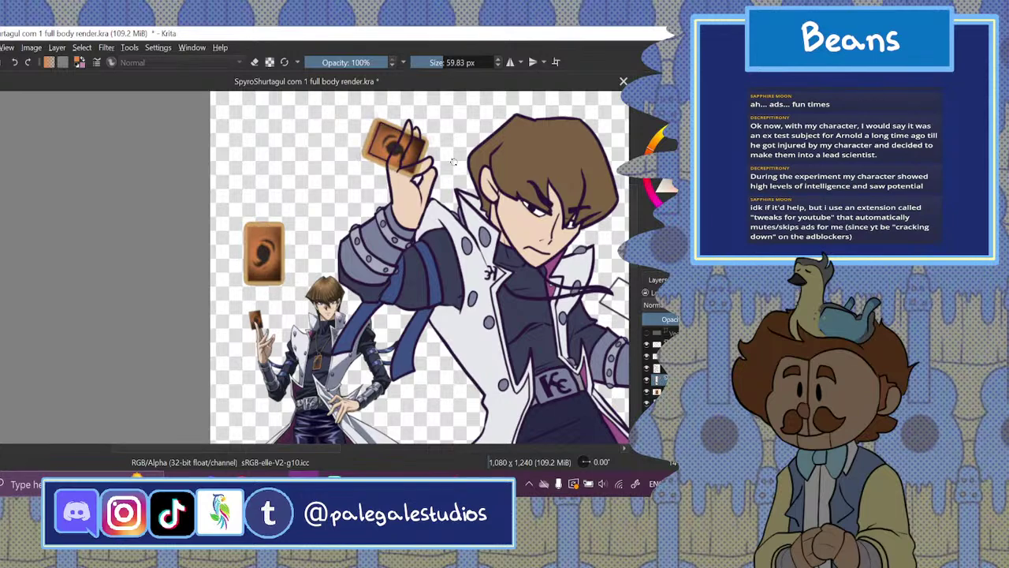
left_click_drag(454, 161, 410, 163)
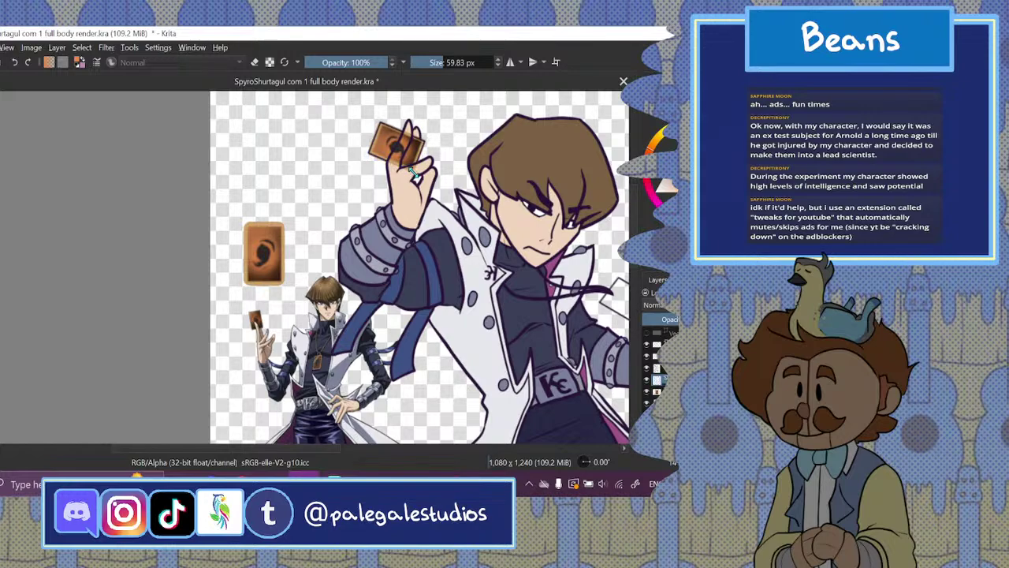
- Erase the card copy where it covers the raised hand's fingers and palm, using the Ink Brush at 18.07 px in Normal mode
left_click_drag(411, 171, 402, 128)
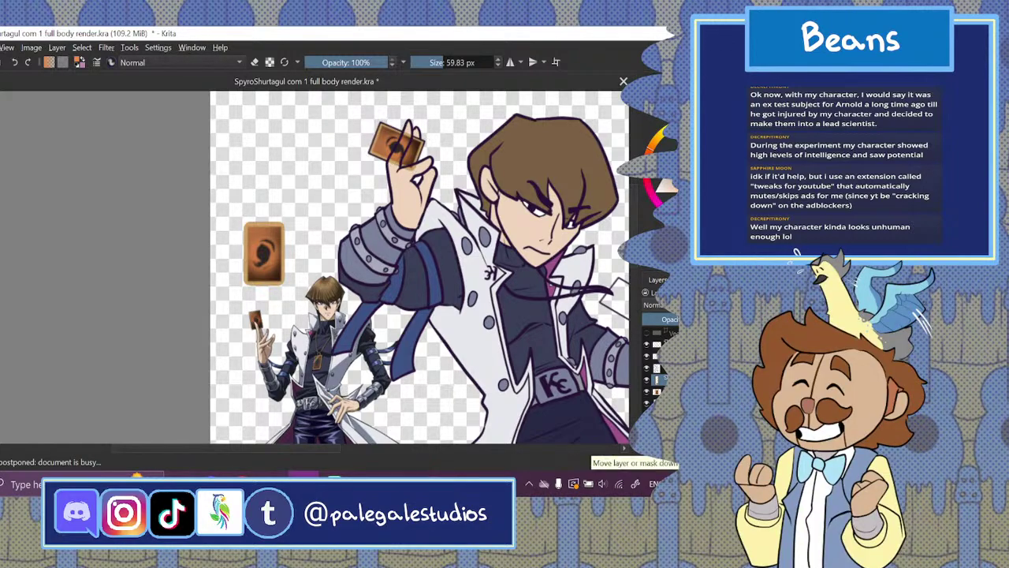
left_click_drag(305, 449, 350, 464)
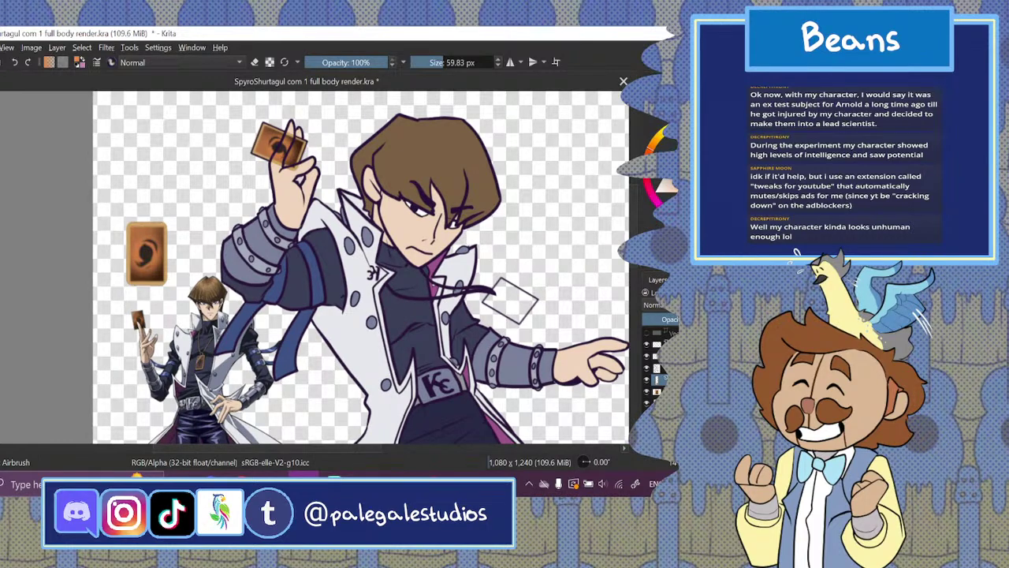
key("ctrl+plus")
key("ctrl+plus")
key("ctrl+plus")
key("ctrl+plus")
left_click_drag(625, 214, 626, 178)
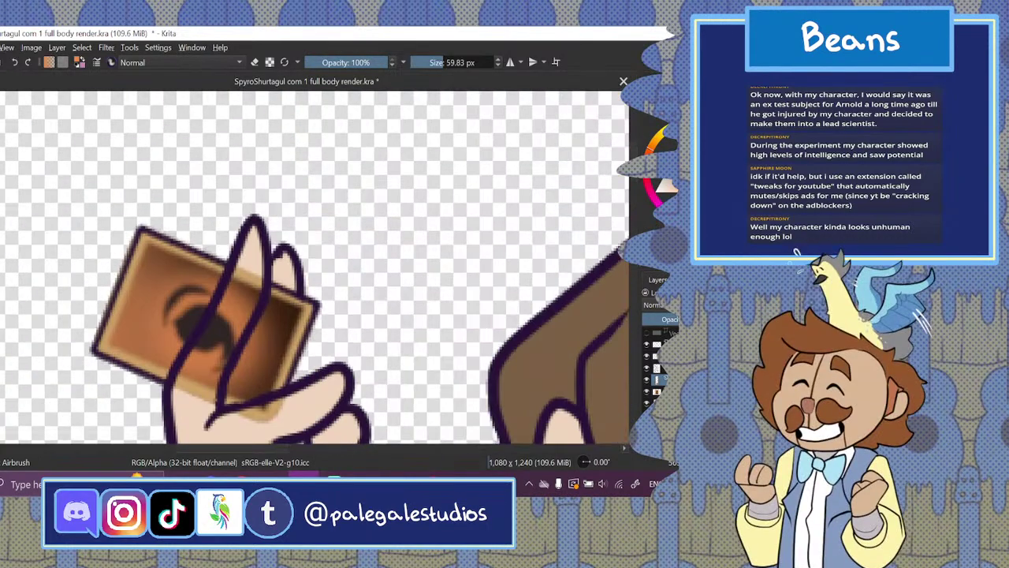
left_click(655, 111)
left_click(651, 179)
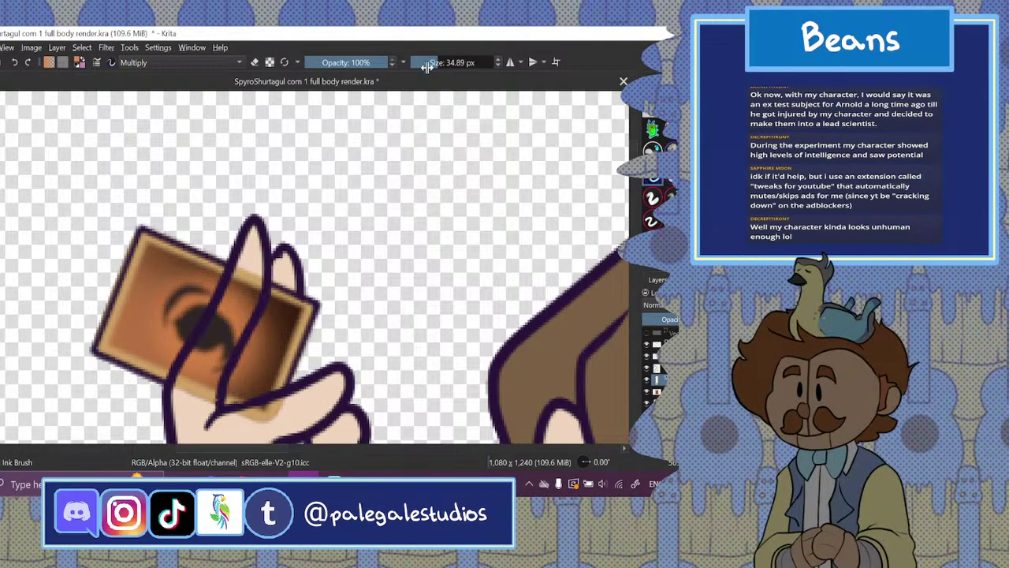
left_click_drag(428, 63, 418, 74)
left_click_drag(191, 405, 183, 365)
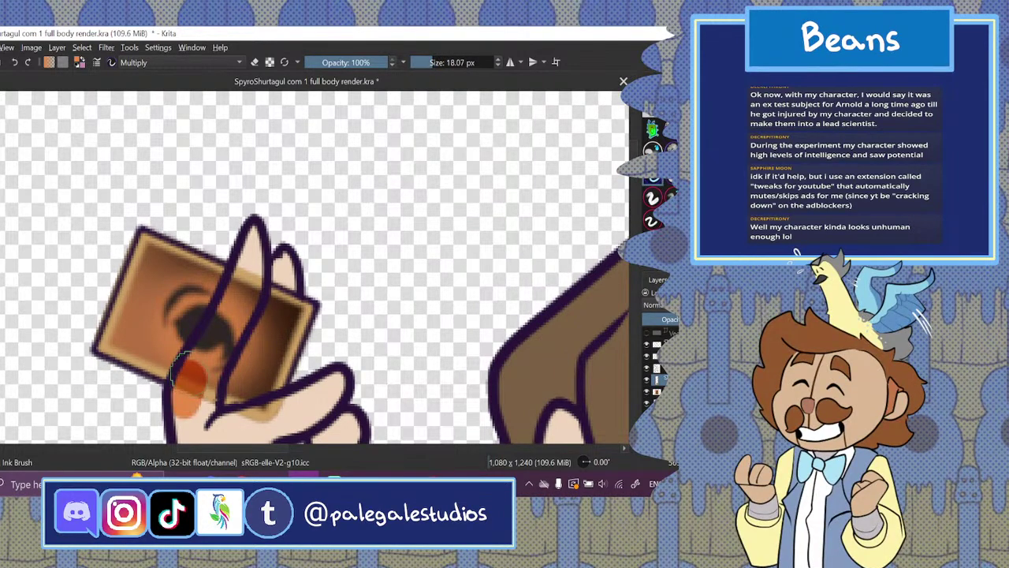
left_click(203, 64)
left_click(158, 220)
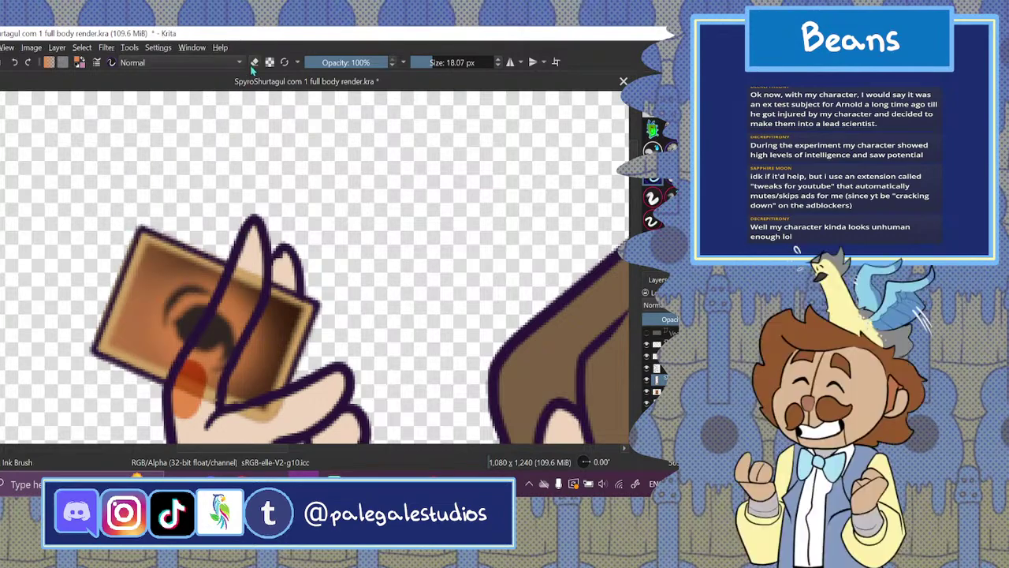
mouse_move(194, 428)
left_mouse_down()
mouse_move(186, 381)
mouse_move(257, 384)
mouse_move(240, 384)
mouse_move(217, 409)
mouse_move(272, 264)
mouse_move(229, 426)
mouse_move(230, 370)
mouse_move(227, 418)
mouse_move(284, 236)
left_mouse_up()
left_click_drag(272, 425, 314, 411)
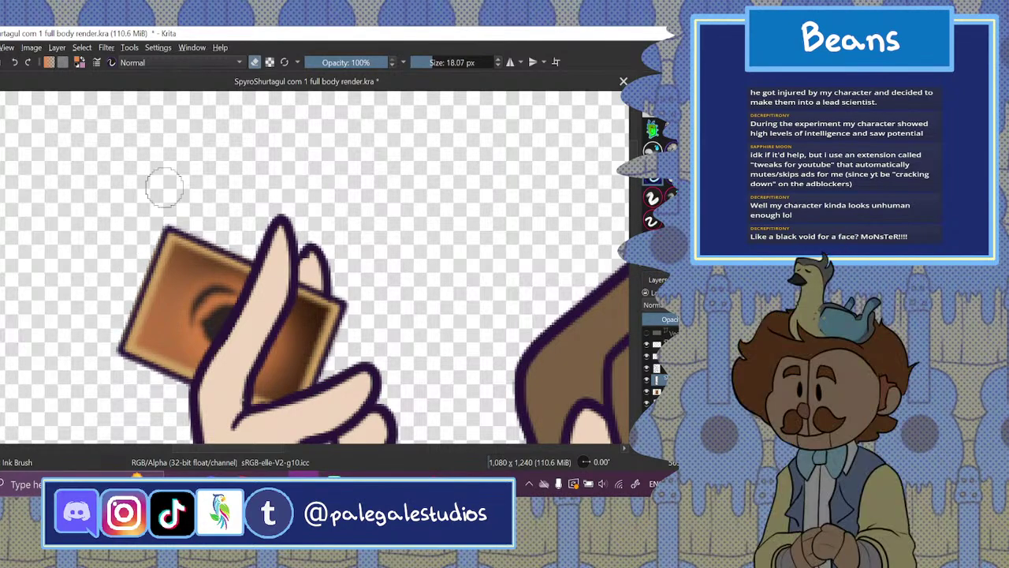
- Rotate the original painted card and move it over the blank card outline above the outstretched arm
key("ctrl+minus")
key("ctrl+minus")
key("ctrl+minus")
key("ctrl+minus")
key("ctrl+minus")
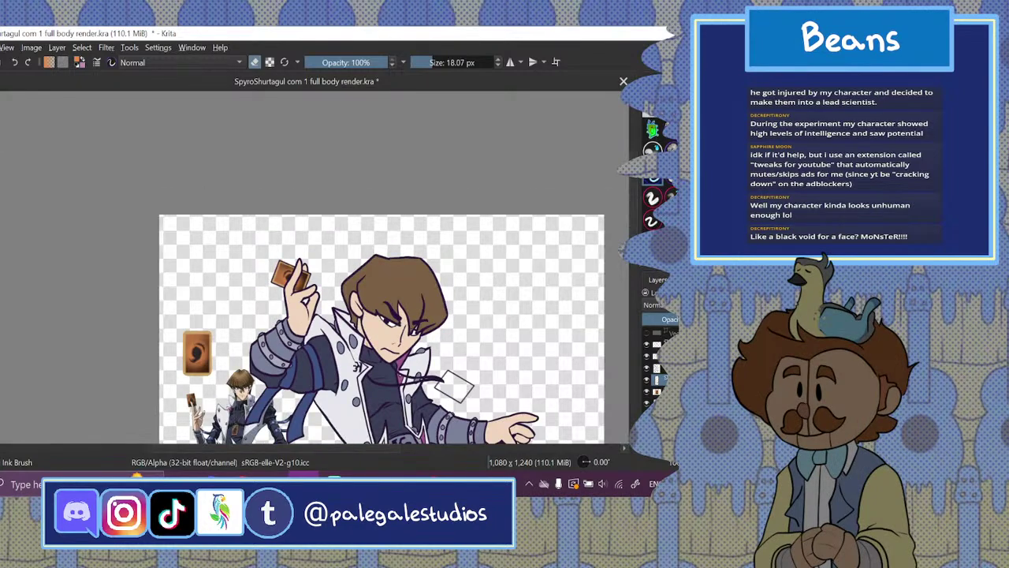
scroll(381, 276, "down", 3)
left_click(657, 392)
key("ctrl+minus")
key("ctrl+plus")
key("ctrl+plus")
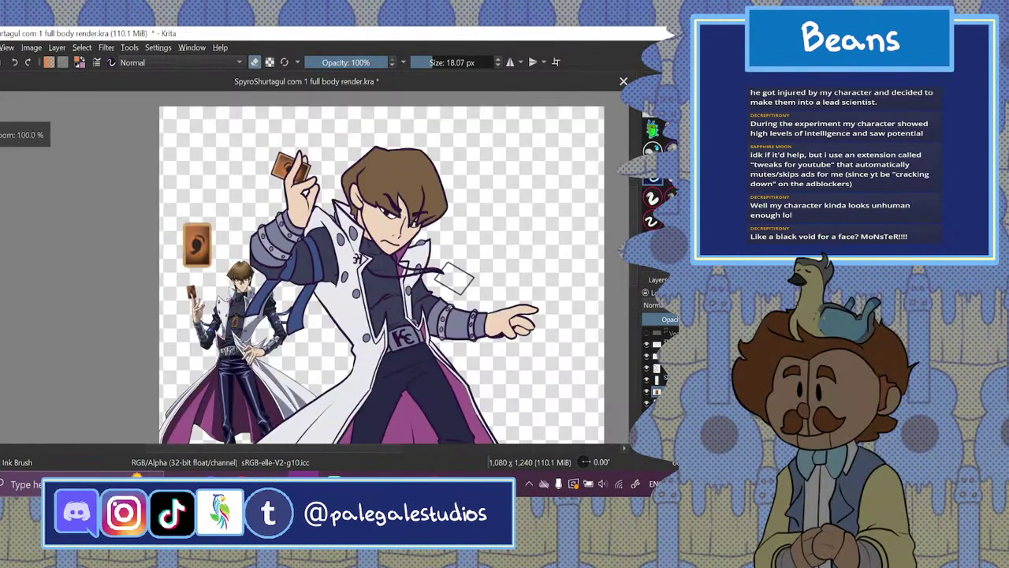
left_click(341, 62)
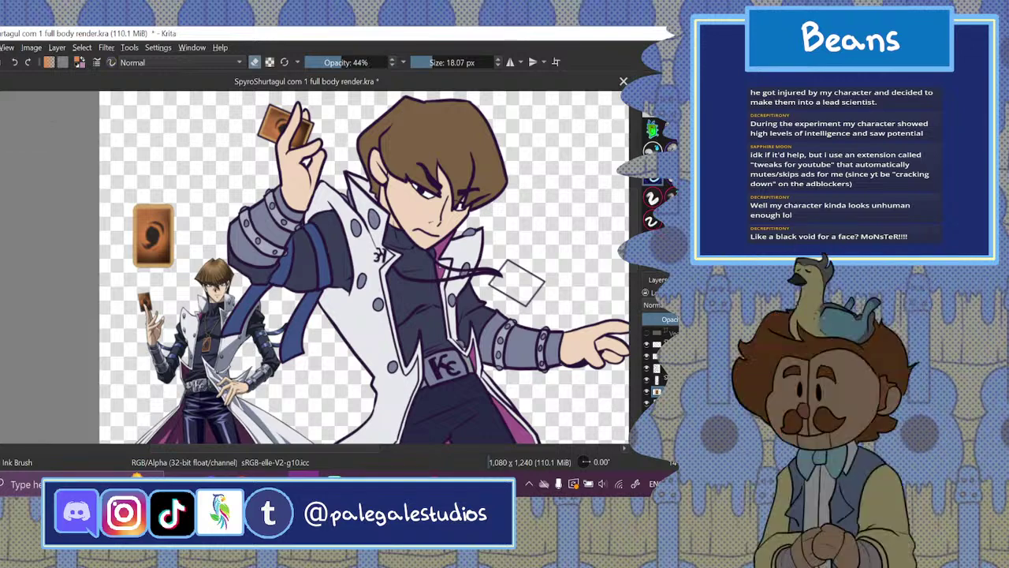
key("ctrl+t")
left_click_drag(206, 264, 561, 302)
key("Return")
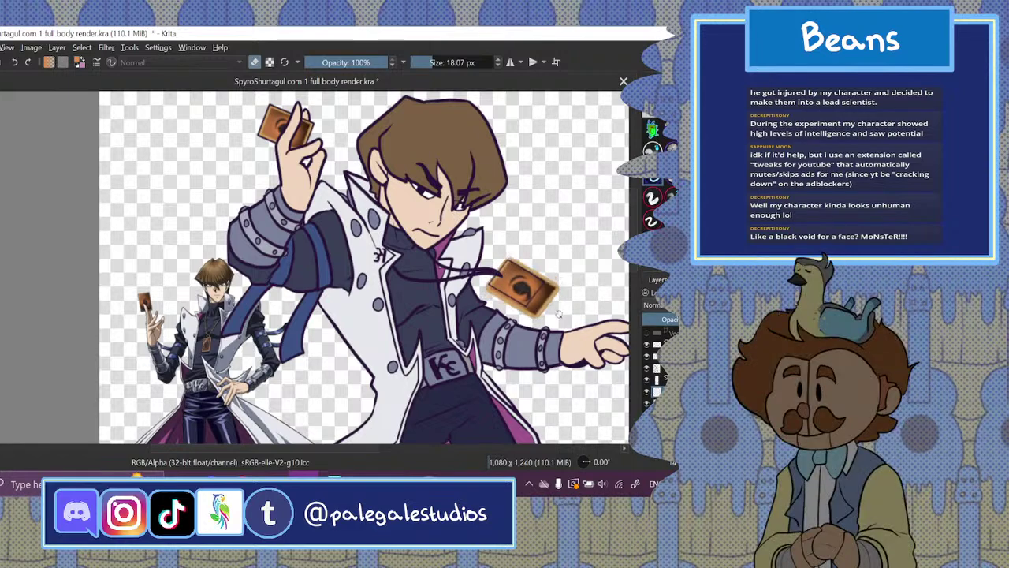
left_click(558, 319)
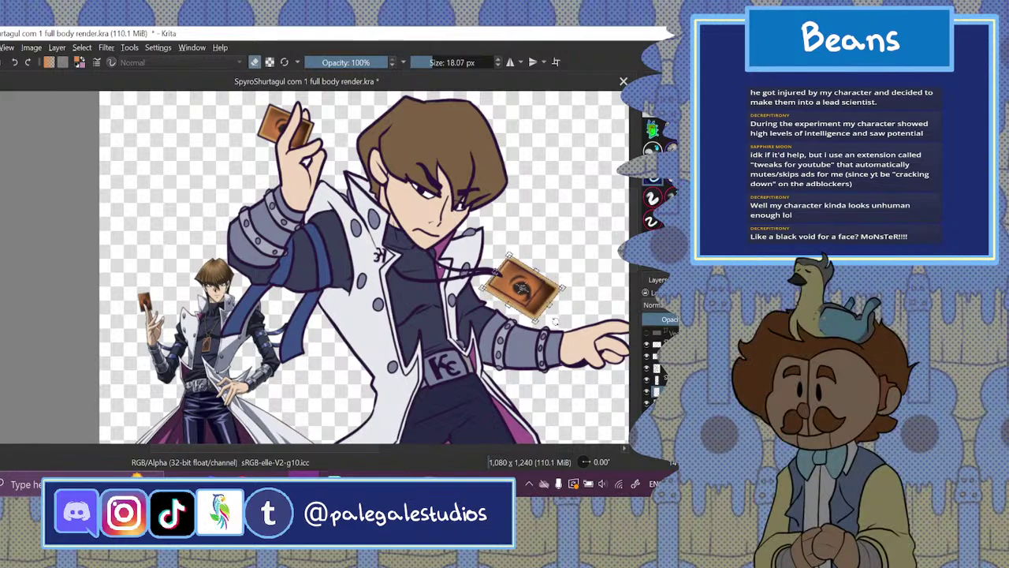
- Scale and nudge the second card to fit its outline above the outstretched arm, and apply the transform
left_click_drag(352, 450, 405, 452)
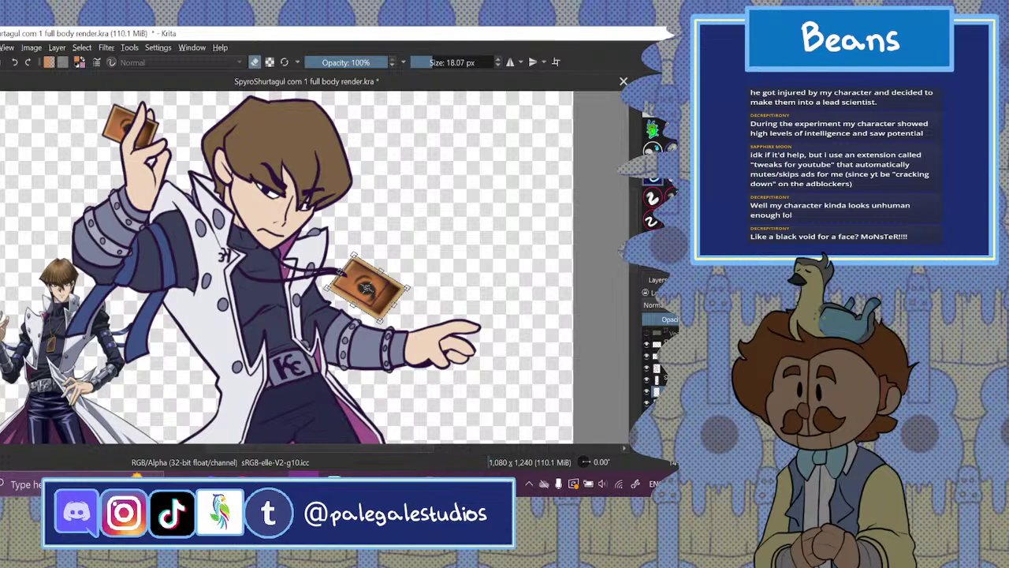
key("ctrl+plus")
key("ctrl+plus")
key("ctrl+plus")
key("Return")
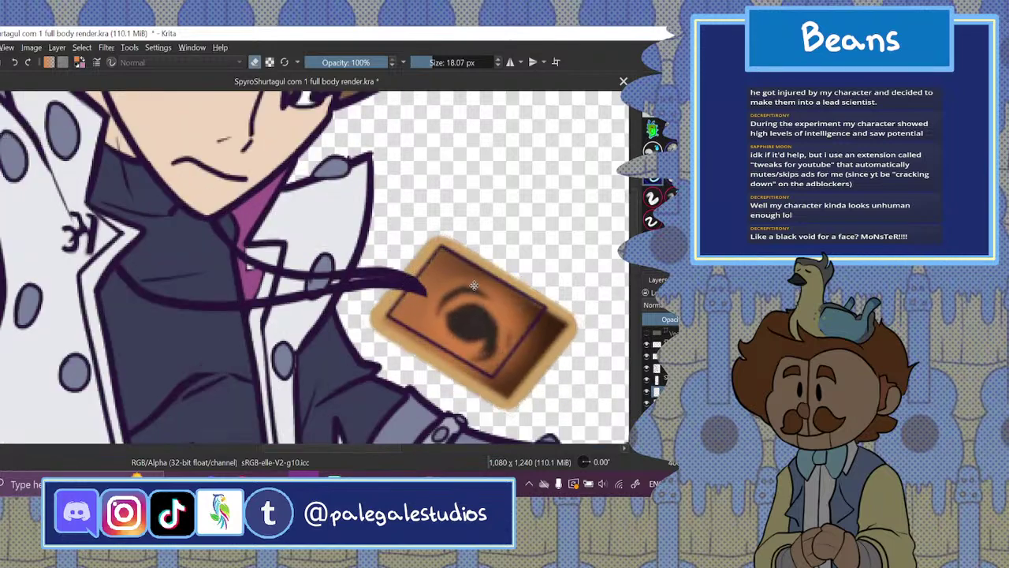
left_click_drag(474, 285, 474, 285)
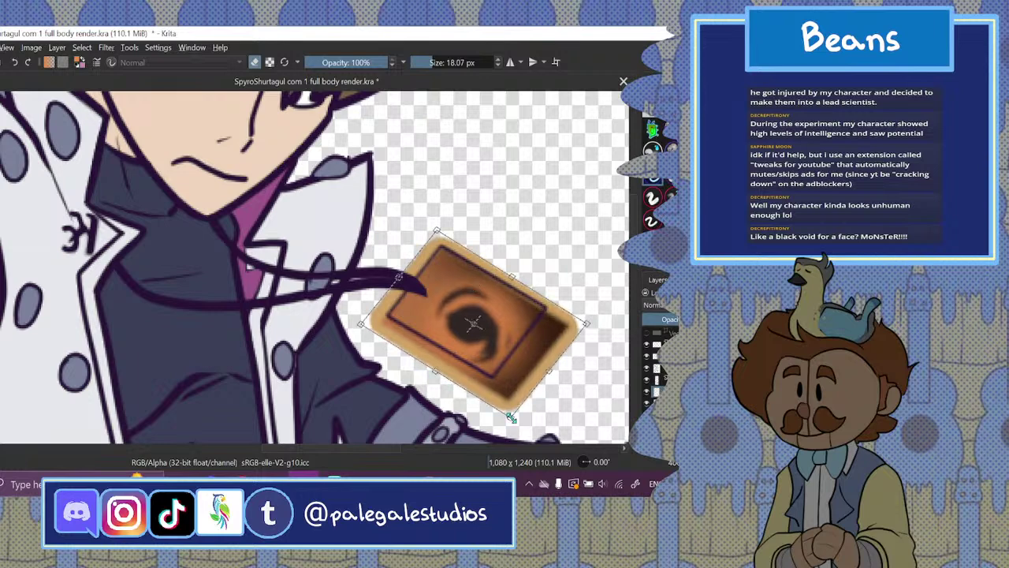
left_click_drag(511, 418, 490, 377)
left_click_drag(485, 315, 483, 324)
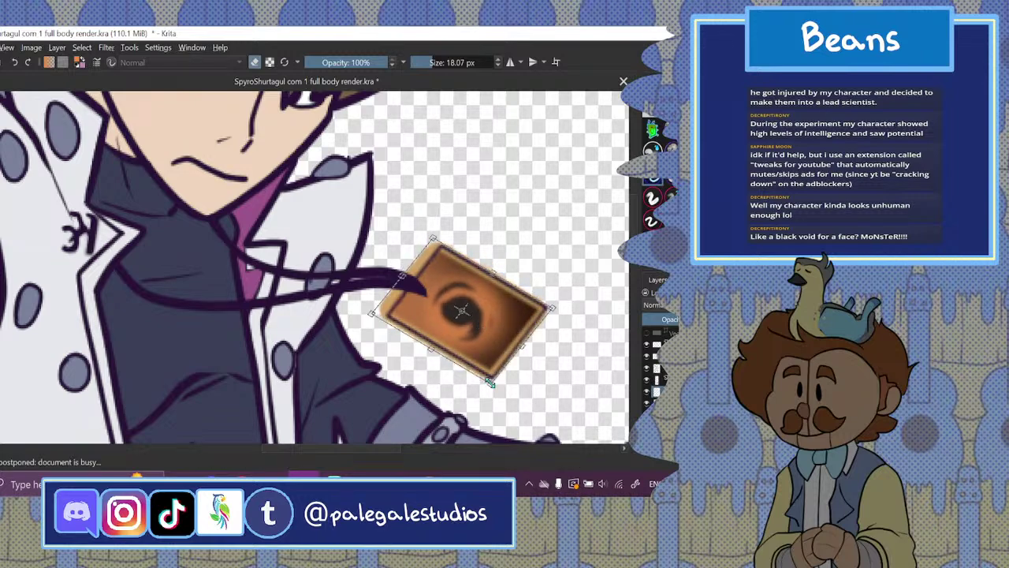
left_click_drag(489, 382, 488, 377)
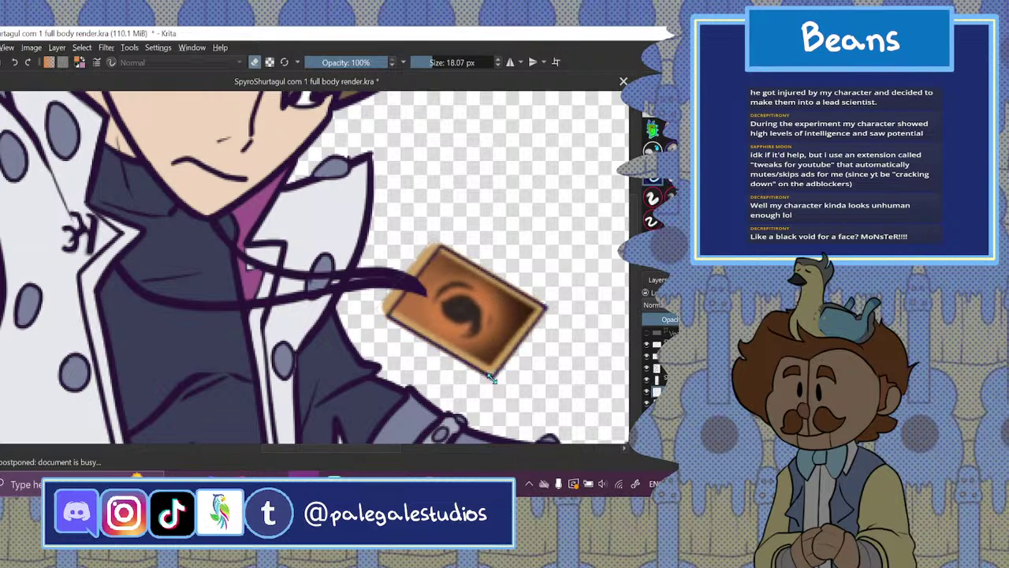
left_click_drag(405, 278, 410, 284)
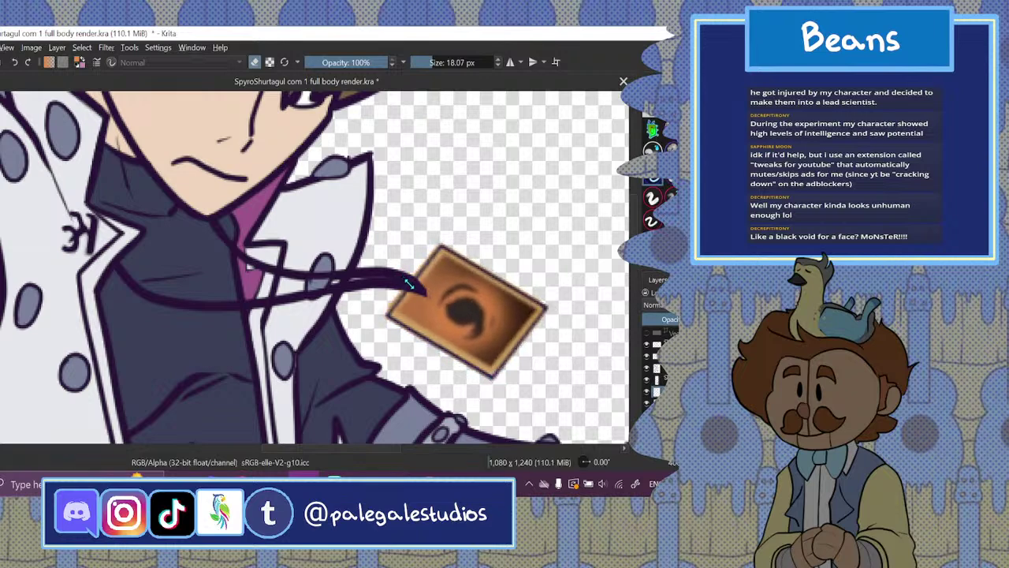
left_click_drag(437, 348, 434, 351)
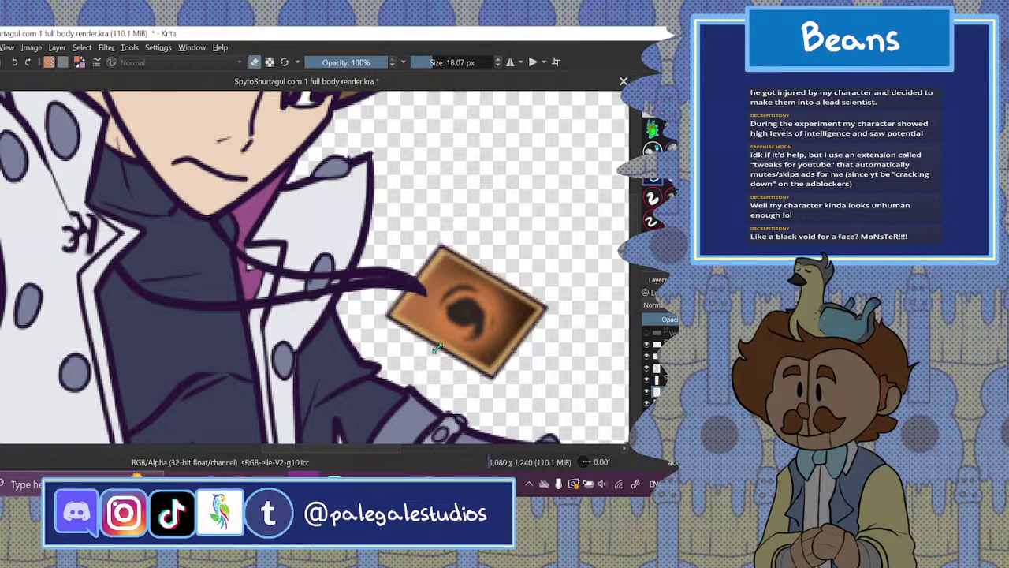
left_click(466, 312)
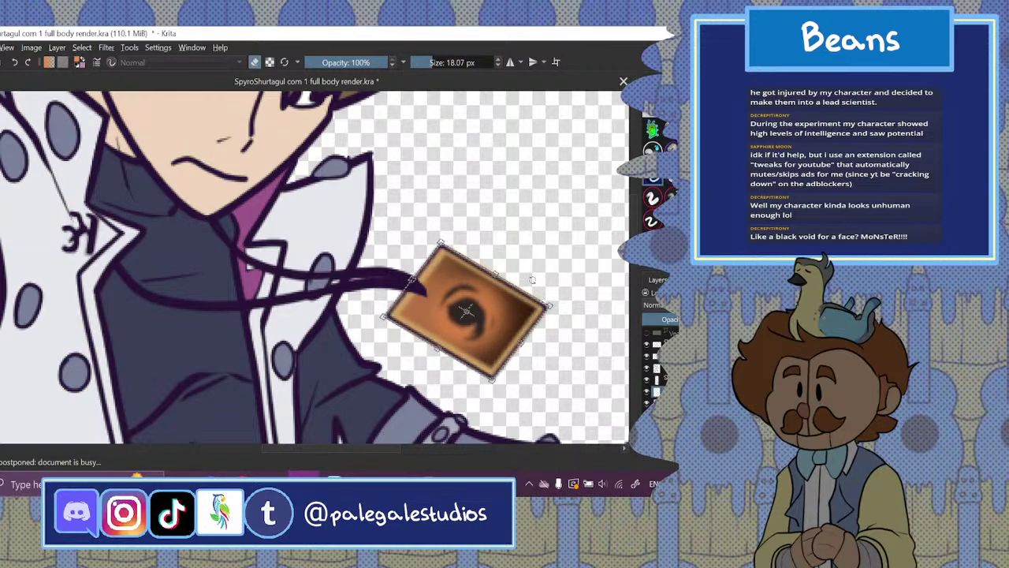
key("Return")
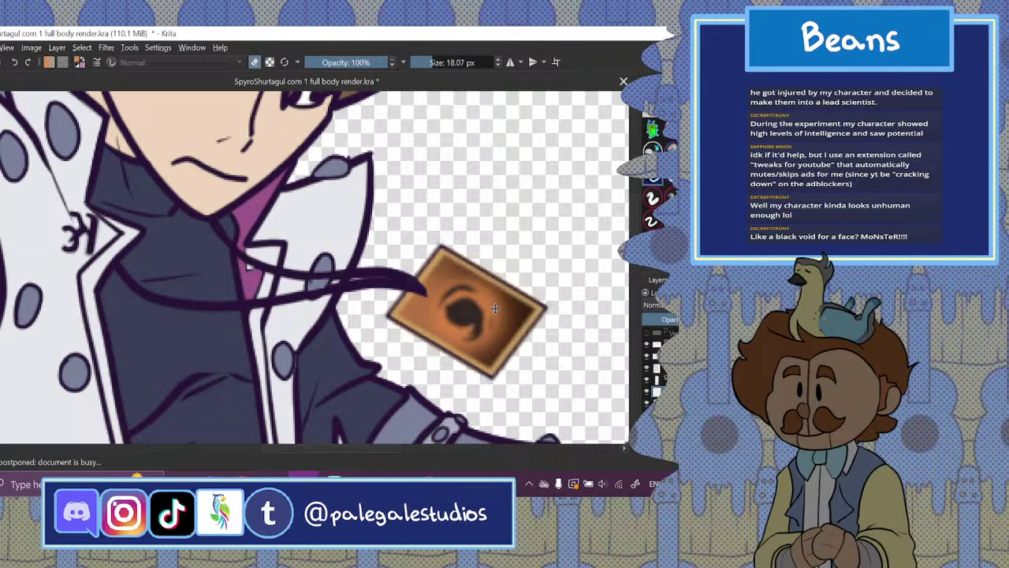
- Examine the whole character illustration with both cards in place
key("b")
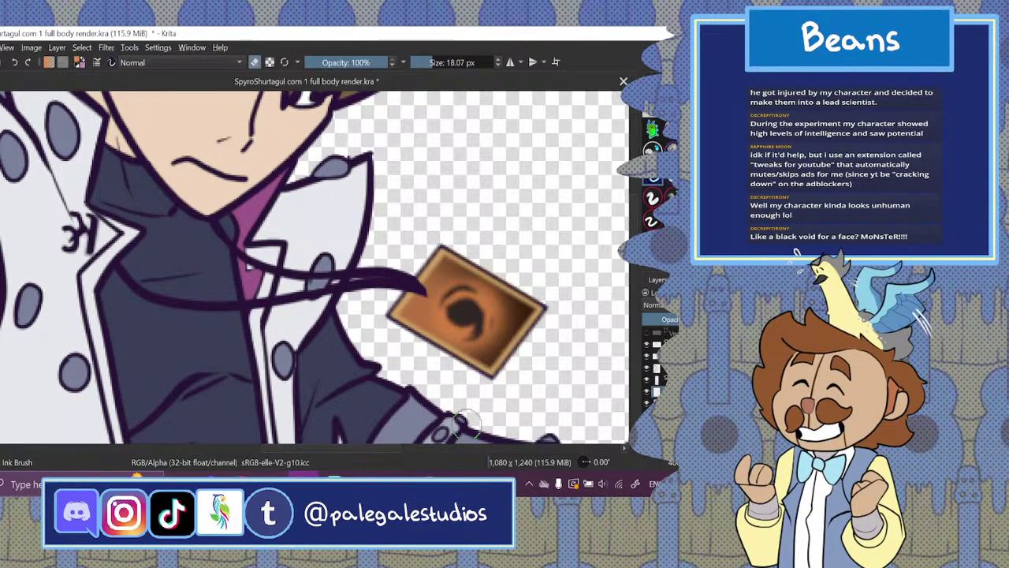
left_click_drag(318, 449, 359, 449)
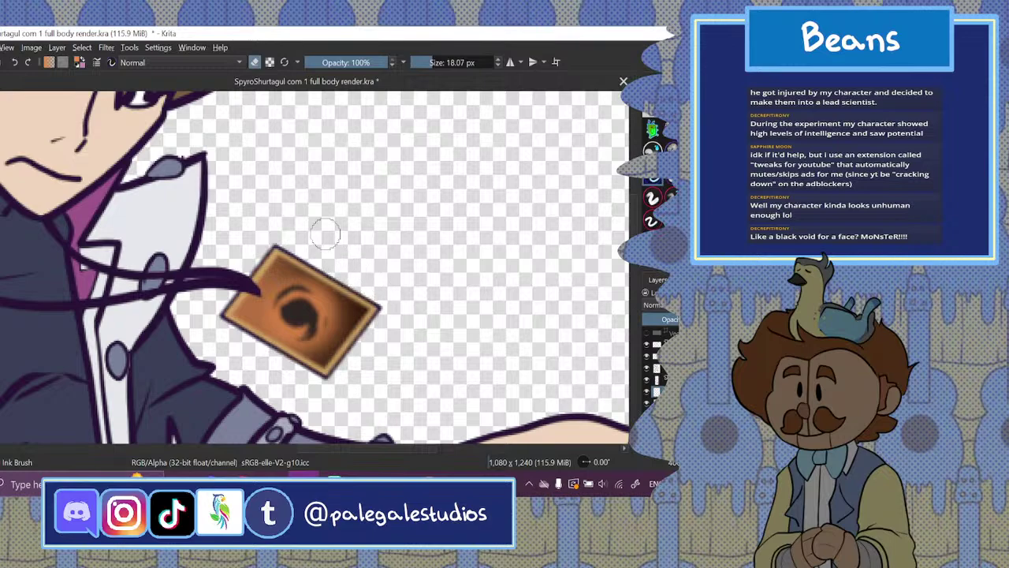
key("ctrl+minus")
key("ctrl+minus")
key("ctrl+minus")
key("ctrl+minus")
key("ctrl+minus")
key("ctrl+minus")
key("ctrl+plus")
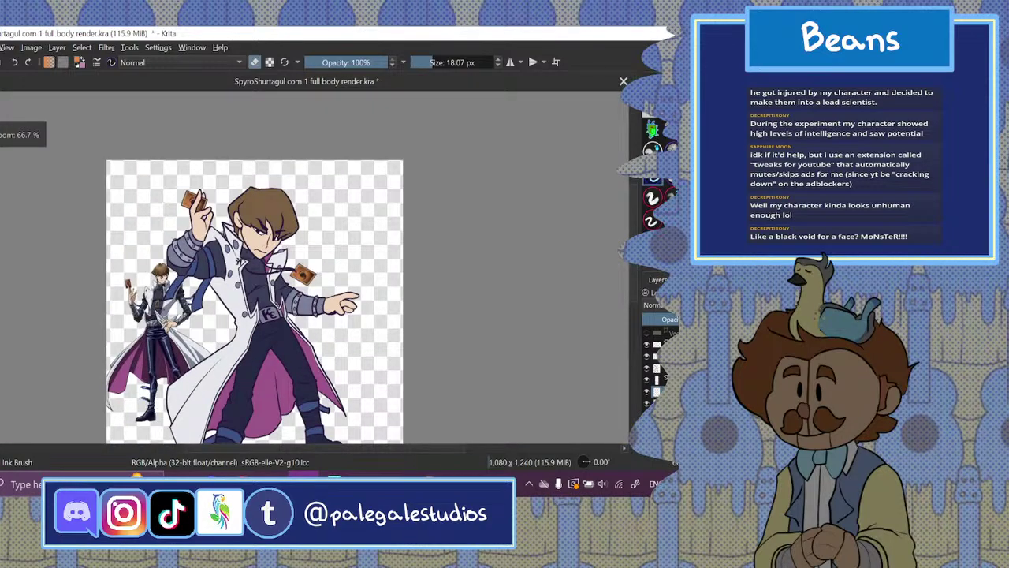
left_click_drag(390, 450, 361, 450)
left_click_drag(634, 282, 634, 306)
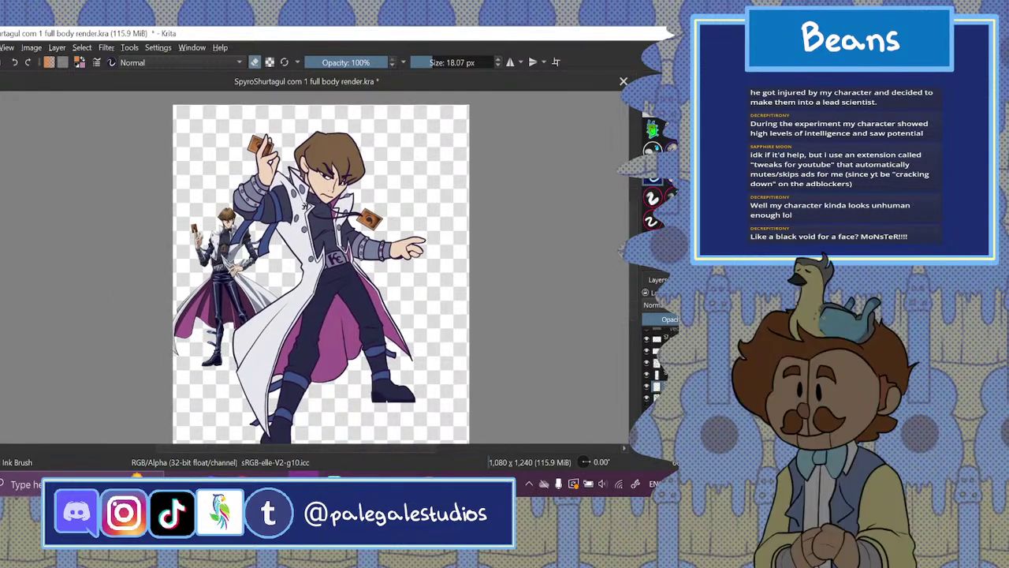
- Hide the reference image beside the character
left_click(647, 380)
left_click(647, 380)
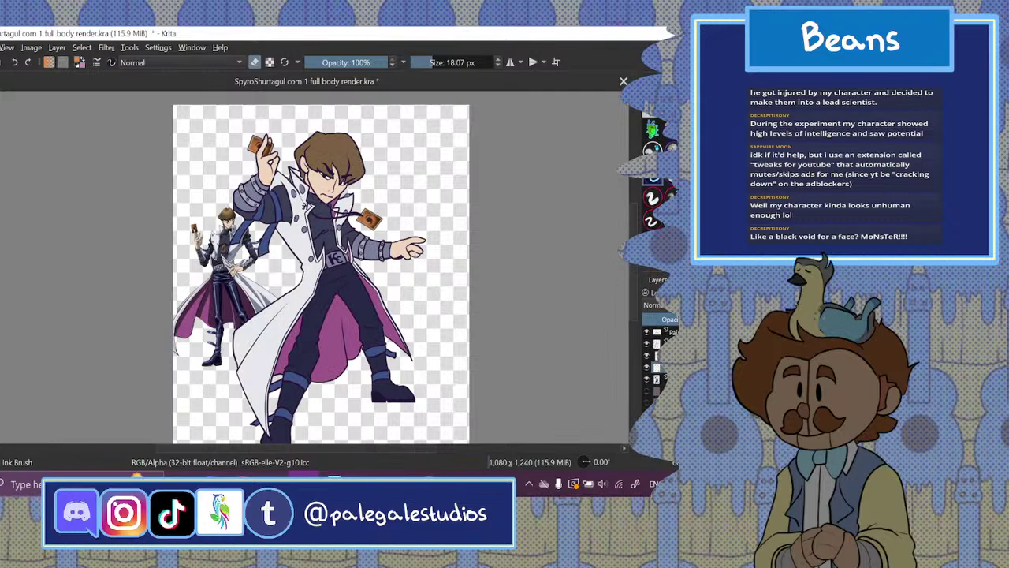
left_click(642, 333)
left_click_drag(633, 274, 633, 262)
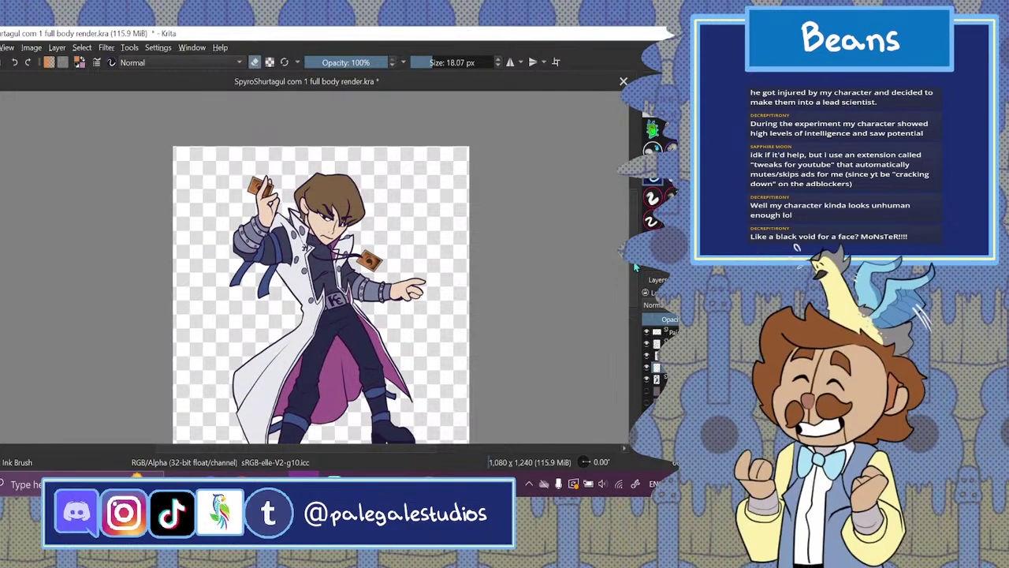
left_click_drag(401, 451, 415, 451)
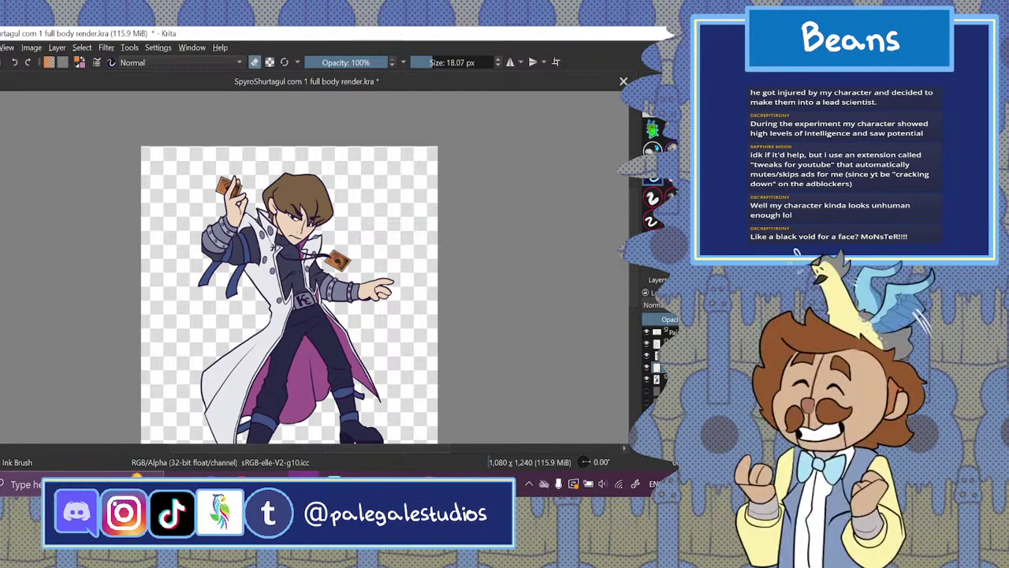
- Set the Ink Brush to paint in a muted blue-grey at 85.54 px and make the top layer active
scroll(658, 362, "up", 1)
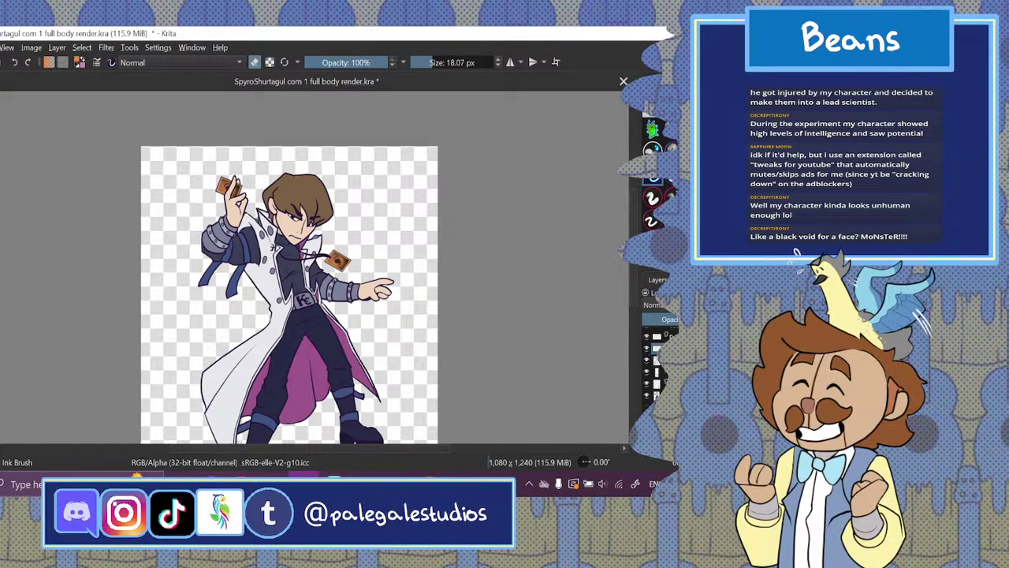
key("ctrl+plus")
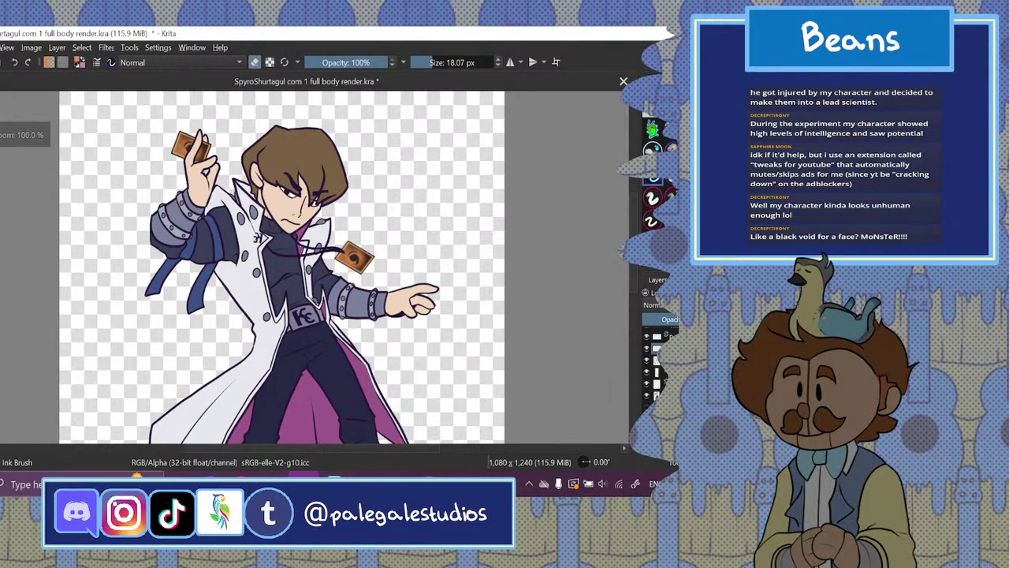
key("e")
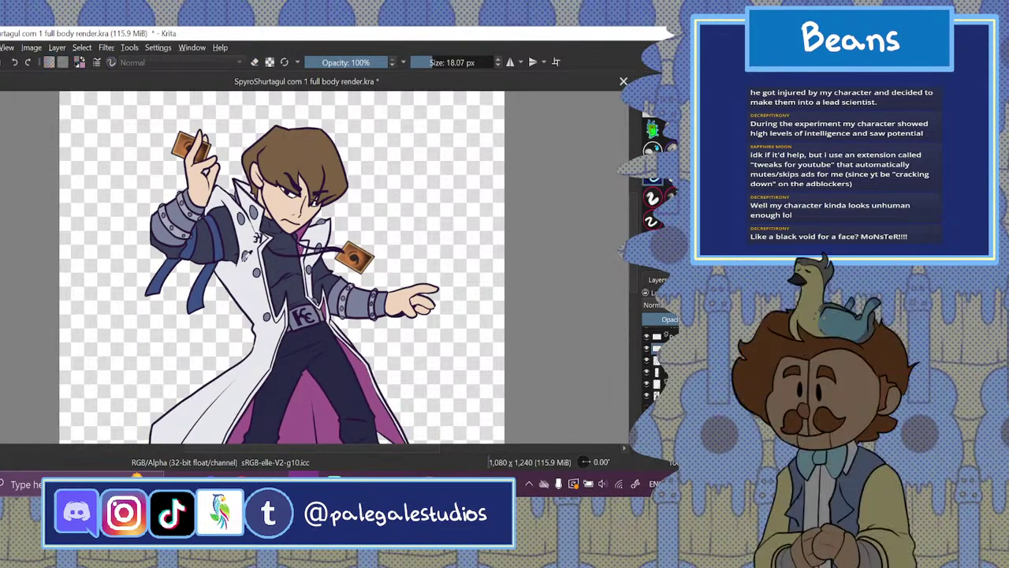
key("b")
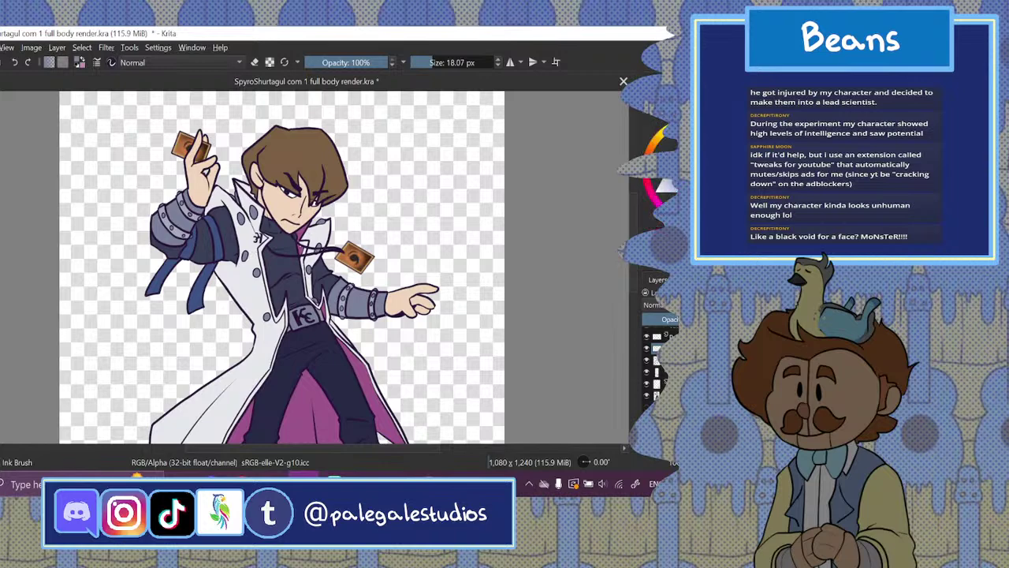
left_click(662, 185)
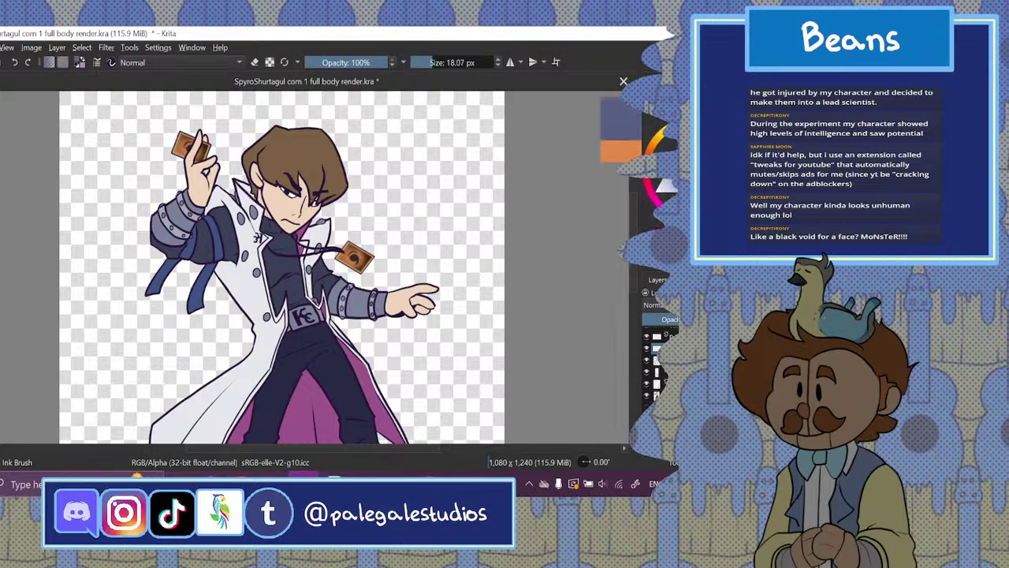
left_click_drag(437, 63, 447, 63)
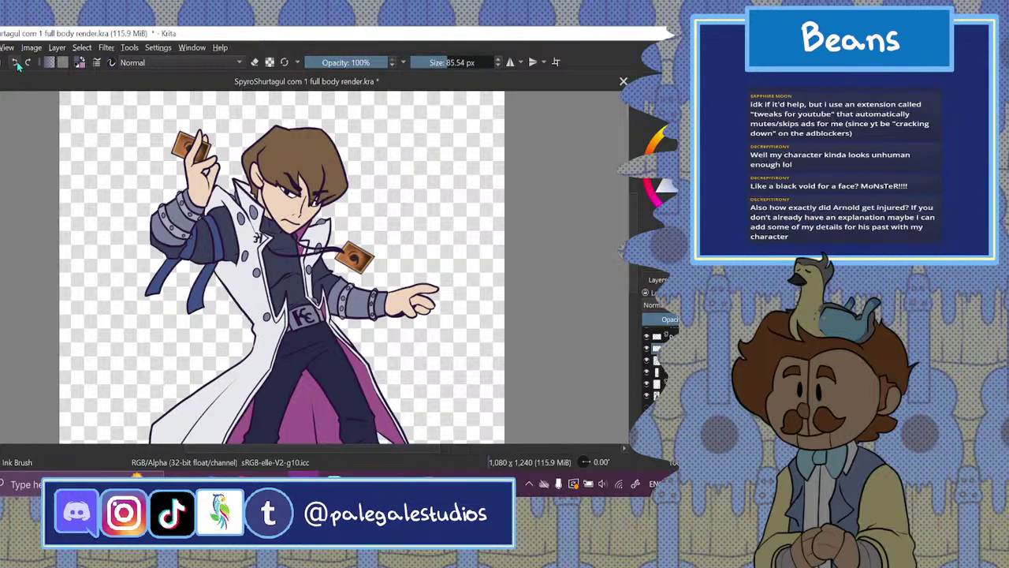
left_click(656, 336)
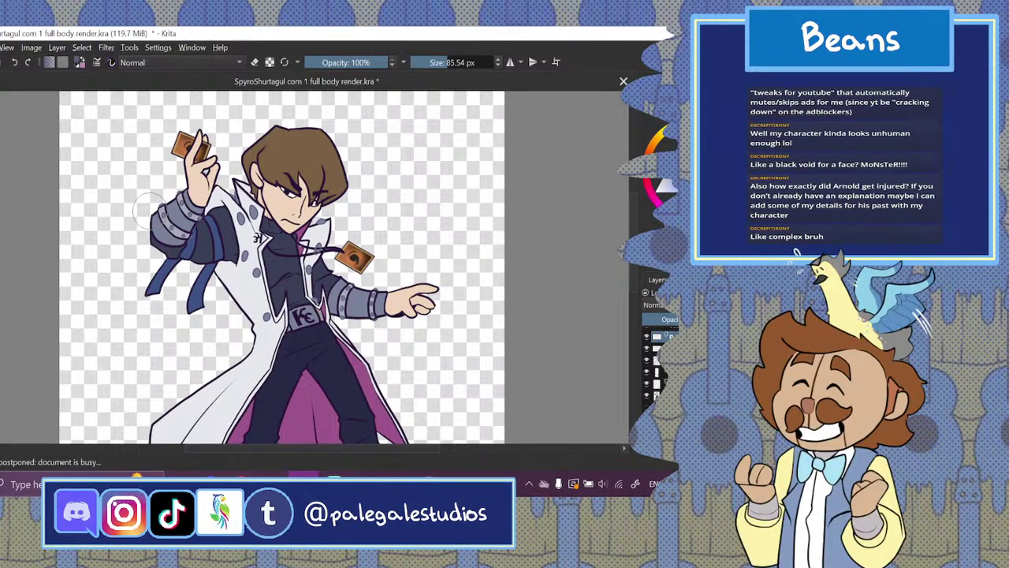
- Reduce the Ink Brush size to 11.82 px for detail work around the character's chest and floating card
left_click(84, 49)
left_click(84, 49)
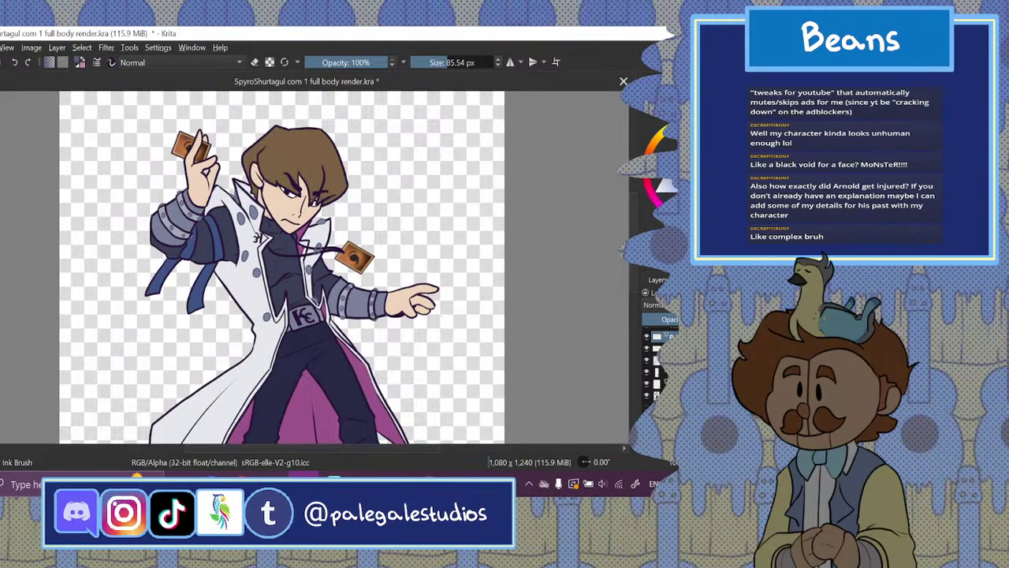
left_click_drag(435, 63, 430, 95)
left_click_drag(310, 447, 333, 448)
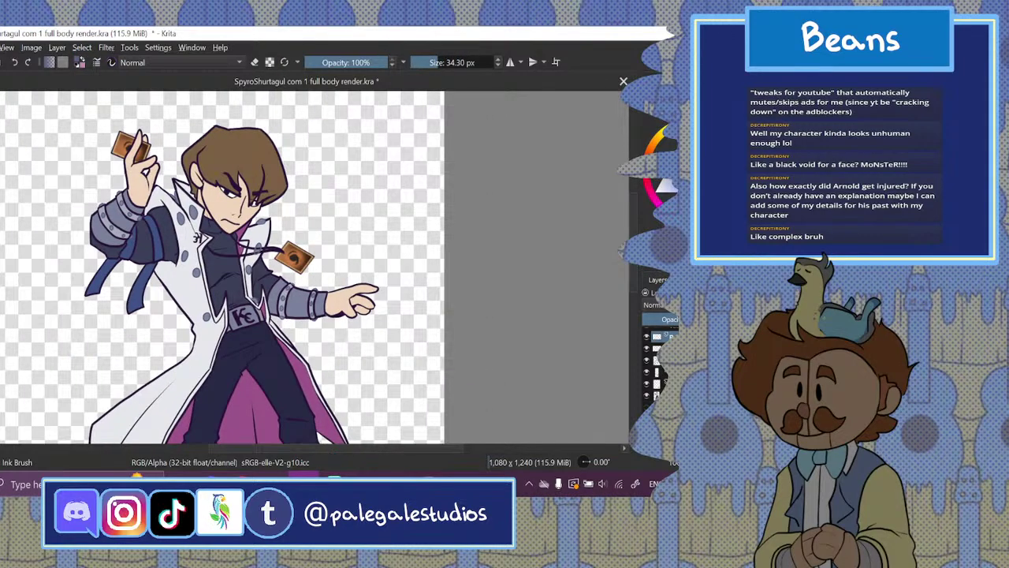
key("ctrl+plus")
key("ctrl+plus")
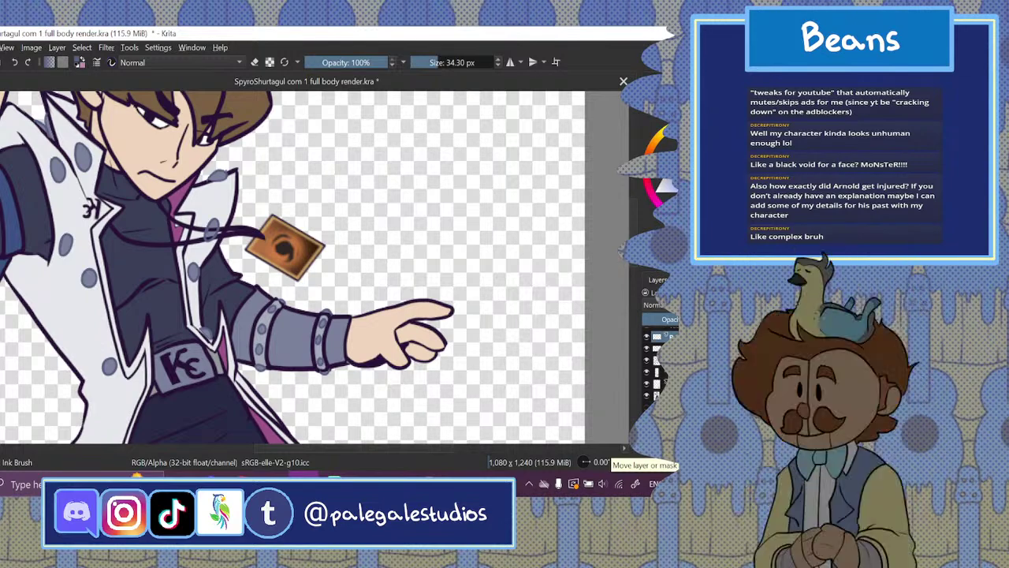
left_click_drag(300, 449, 271, 449)
left_click_drag(436, 62, 427, 64)
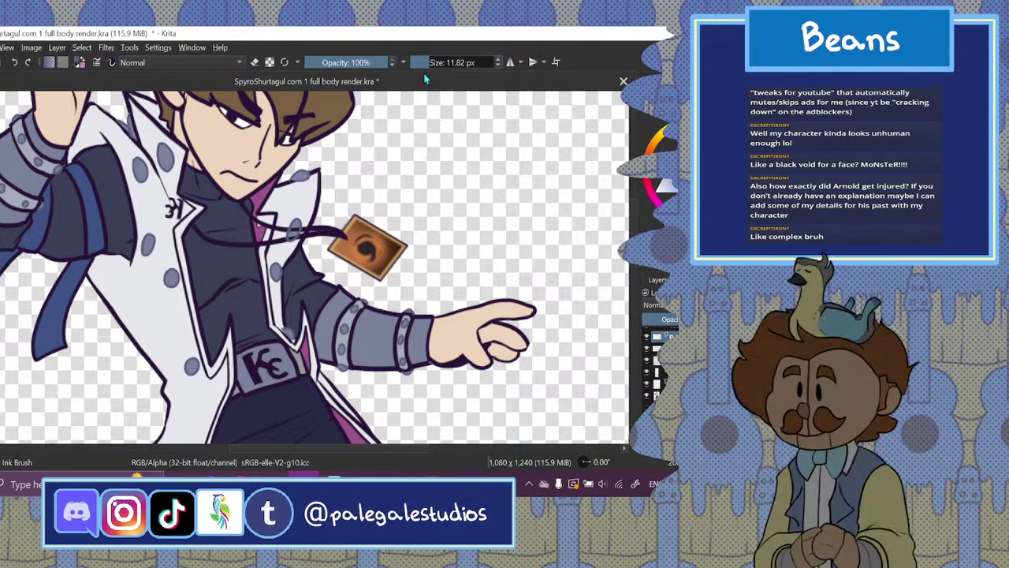
- Switch to the YouTube music playlist in the browser to deal with the ad, and return to Krita
left_click(241, 483)
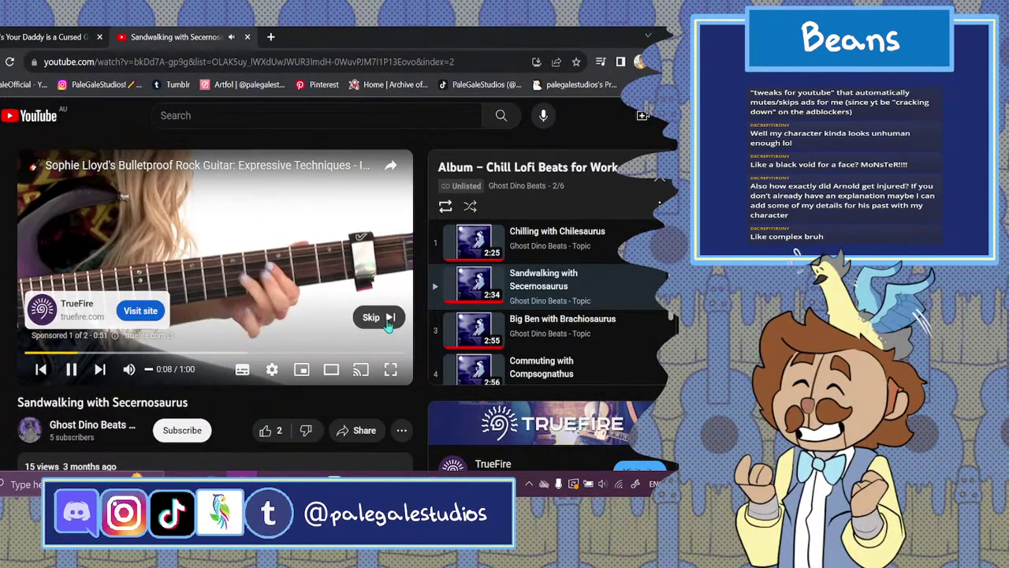
key("alt+Tab")
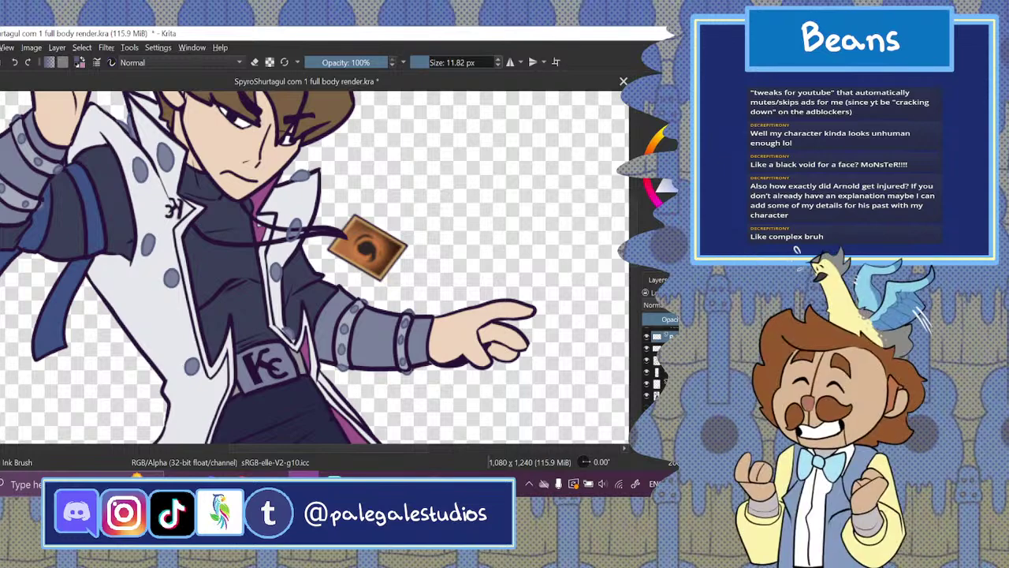
- Reduce the brush size to 5.21 px for fine work on the coat button crossed by the necklace cords
left_click_drag(308, 450, 298, 449)
scroll(299, 455, "left", 1)
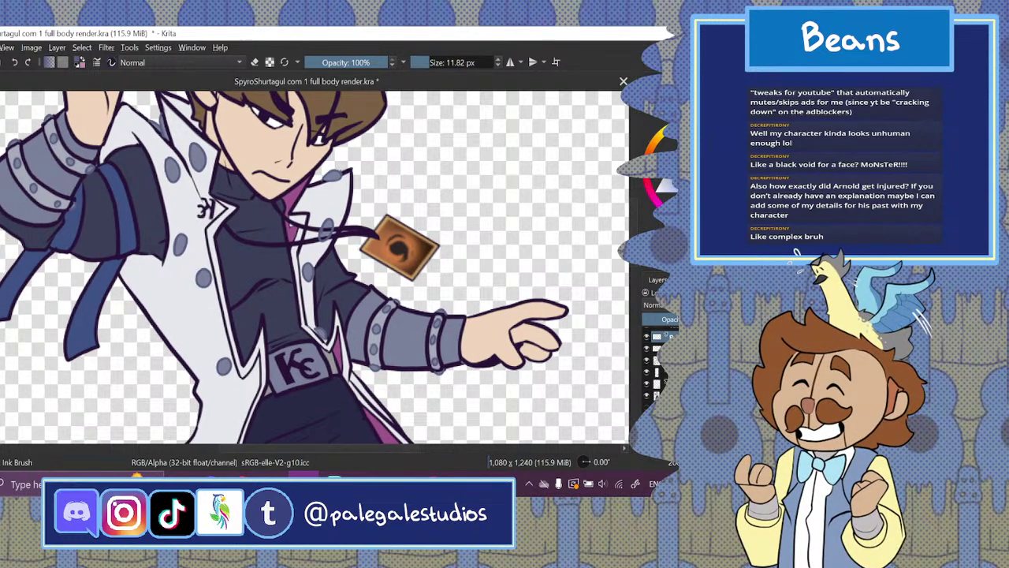
key("ctrl+plus")
key("ctrl+plus")
left_click_drag(431, 65, 424, 70)
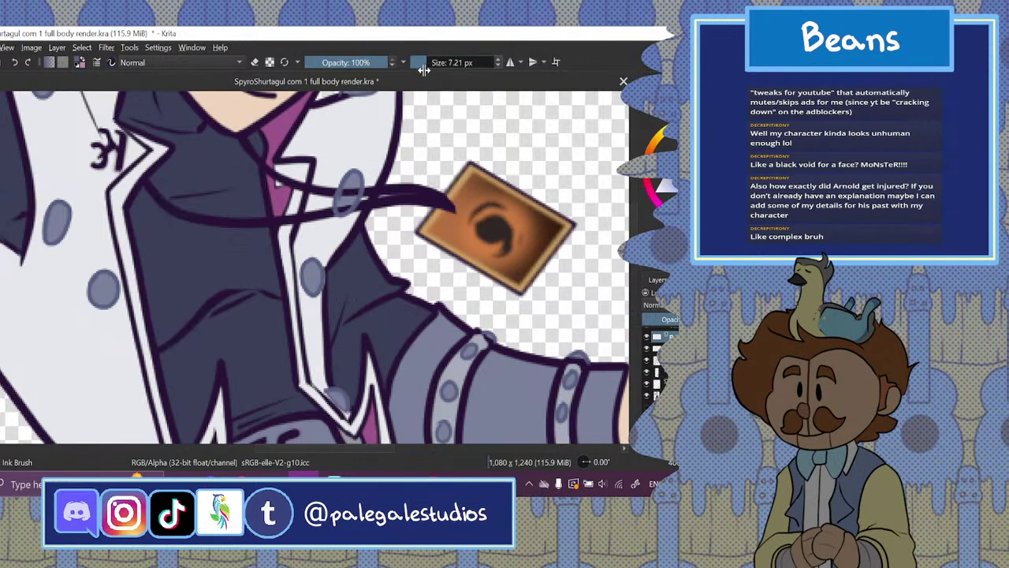
key("bracketleft")
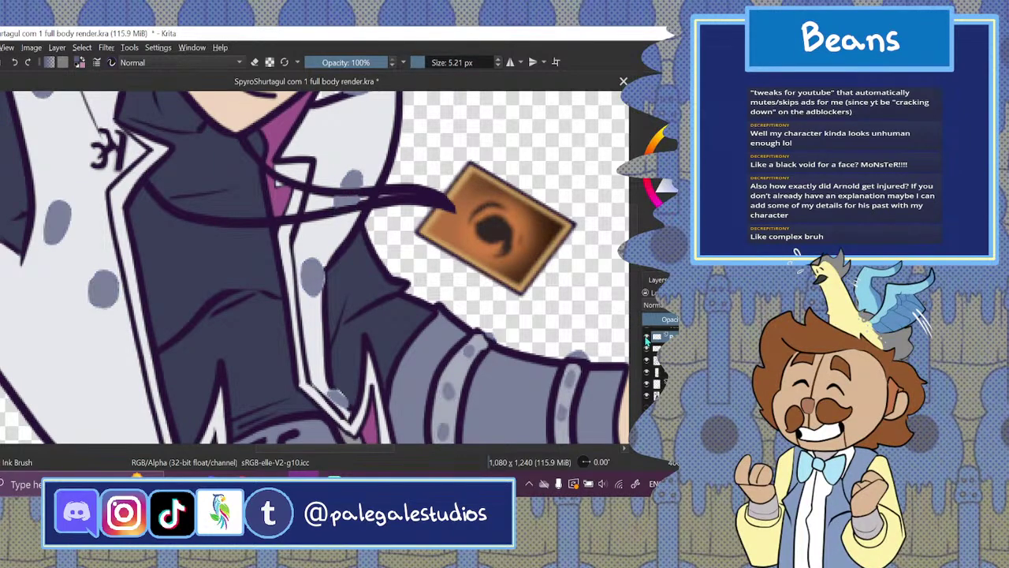
- Erase the coat button's outline where it crosses the upper necklace cord, using a 3.99 px eraser
left_click(255, 63)
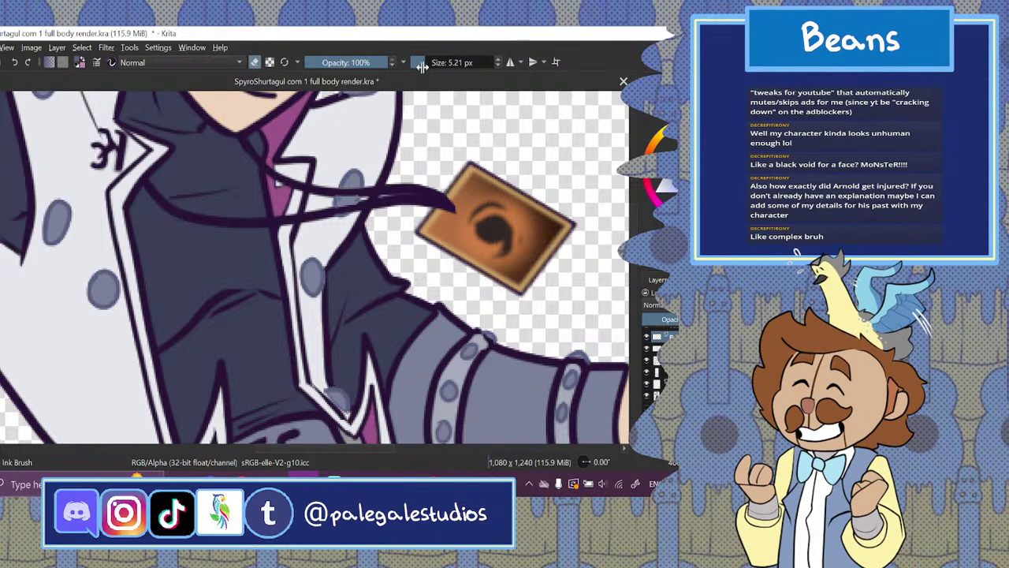
left_click_drag(423, 67, 421, 71)
key("e")
key("ctrl+plus")
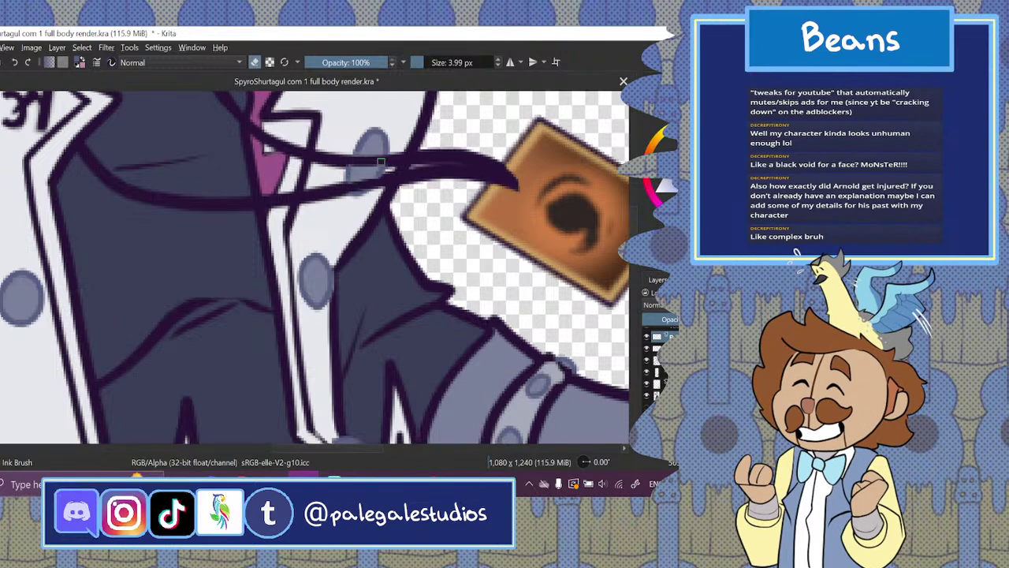
mouse_move(387, 157)
left_mouse_down()
mouse_move(375, 163)
mouse_move(386, 160)
left_mouse_up()
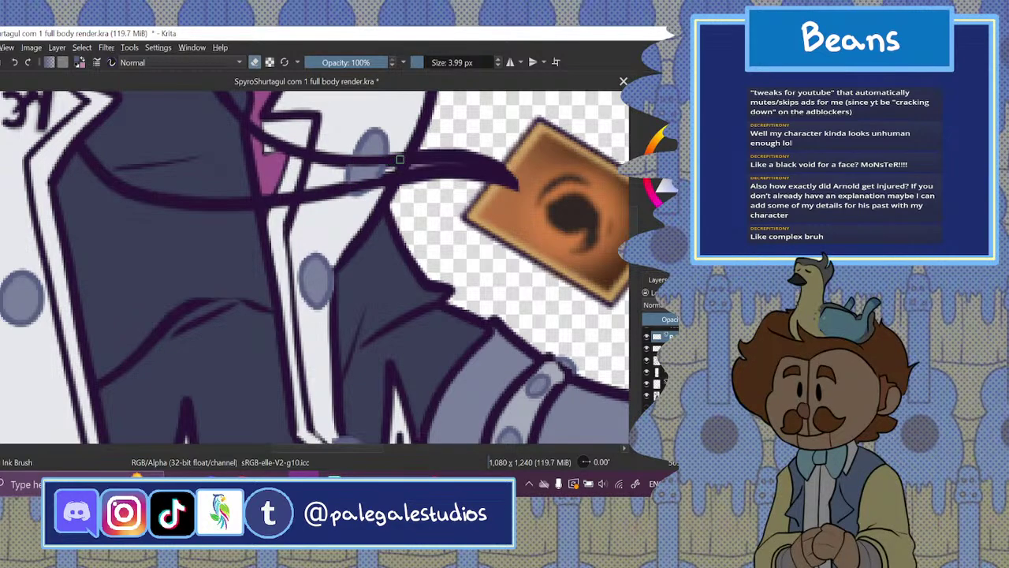
scroll(418, 157, "down", 5)
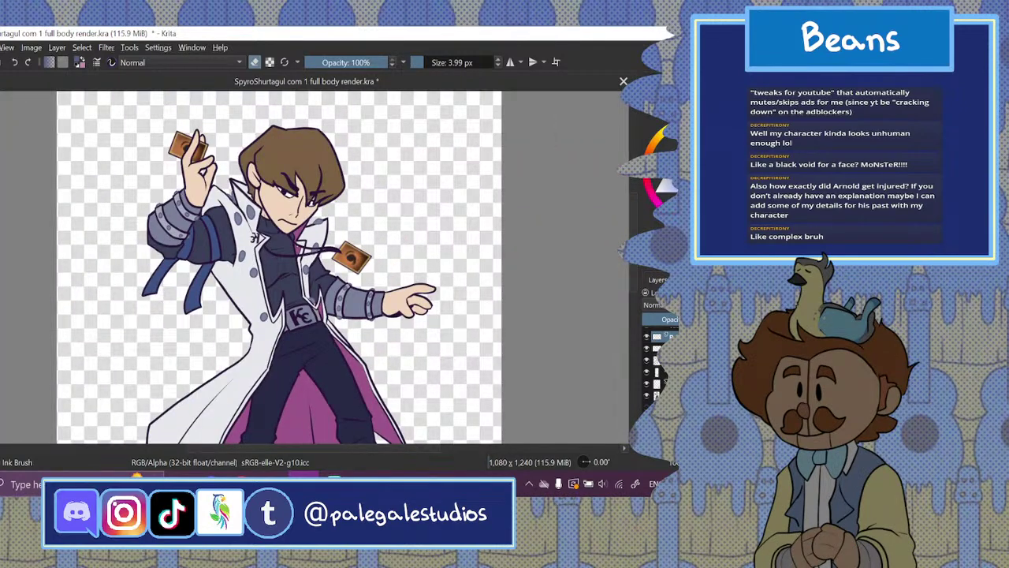
left_click(669, 462)
left_click(661, 319)
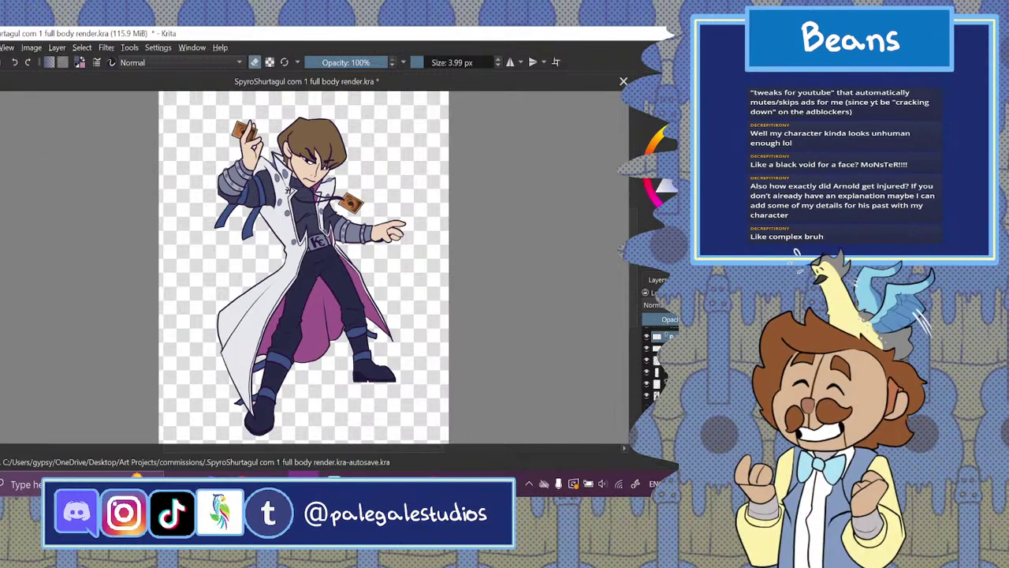
- Redraw the coat button's outline between the necklace cords and erase the stray line over the upper cord
scroll(303, 266, "up", 1)
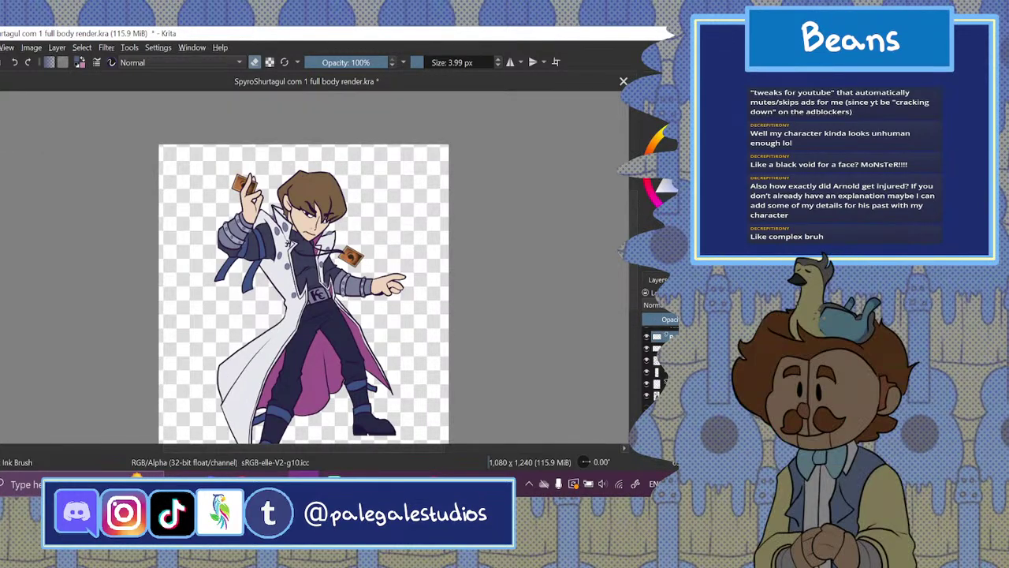
scroll(303, 267, "up", 1)
key("ctrl+plus")
key("ctrl+plus")
key("ctrl+plus")
key("ctrl+plus")
key("ctrl+plus")
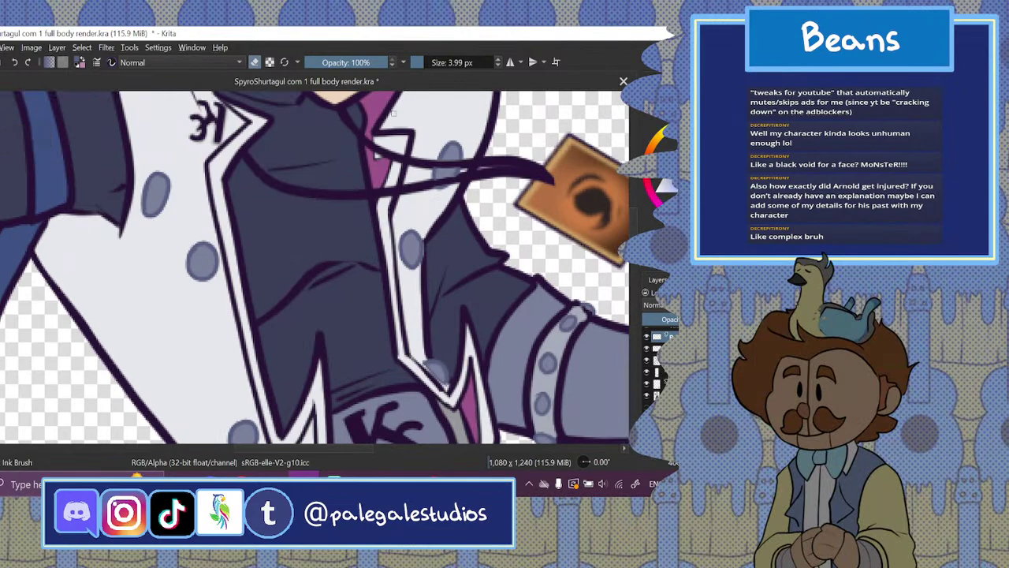
left_click(255, 64)
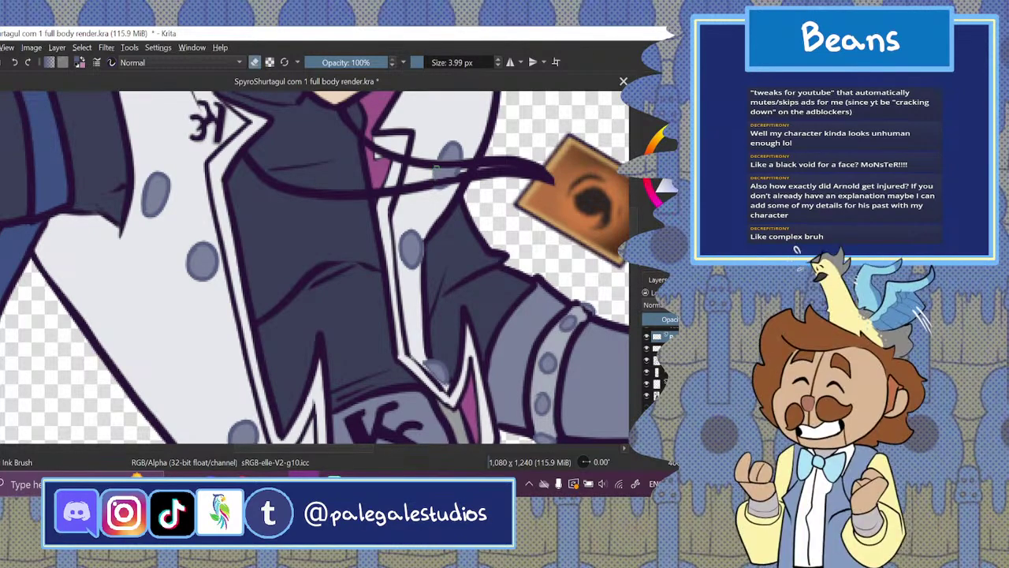
key("e")
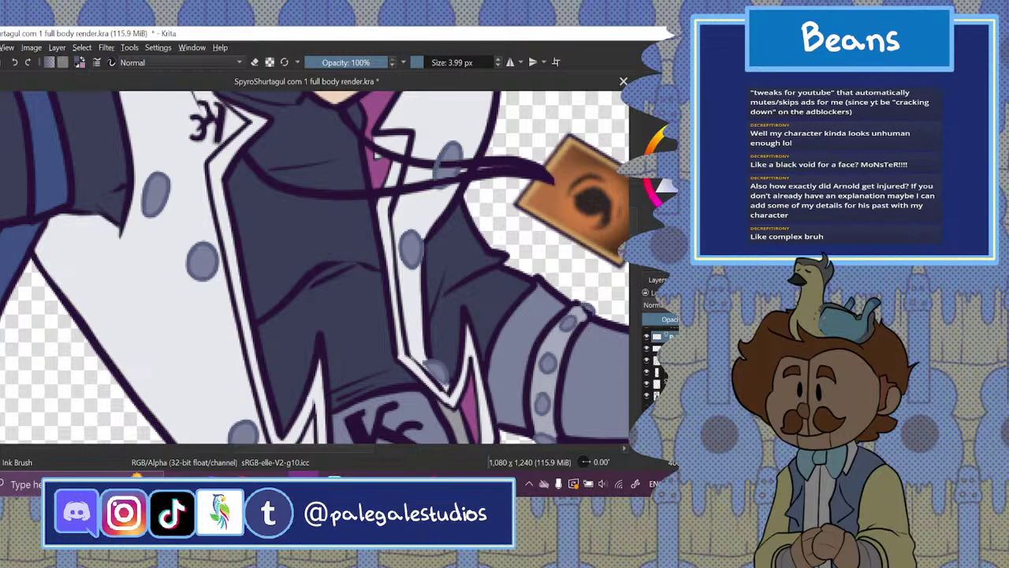
key("e")
left_click_drag(433, 163, 445, 164)
- Examine the whole character illustration at several zoom levels, from the chest details to the full page
key("ctrl+minus")
key("ctrl+minus")
key("ctrl+minus")
key("ctrl+minus")
key("ctrl+minus")
key("ctrl+minus")
key("ctrl+minus")
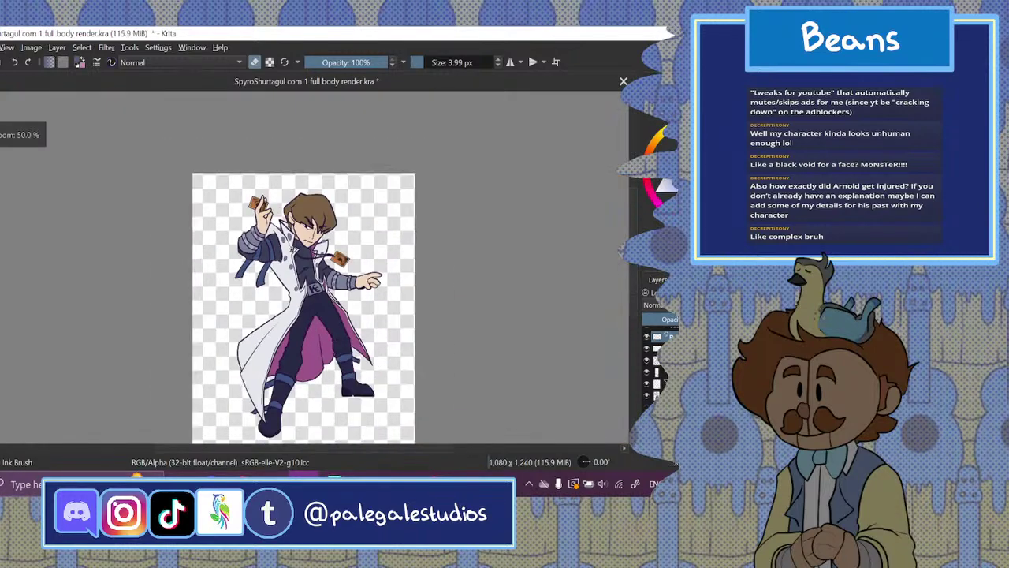
key("ctrl+plus")
key("ctrl+plus")
key("ctrl+plus")
key("ctrl+plus")
left_click(655, 462)
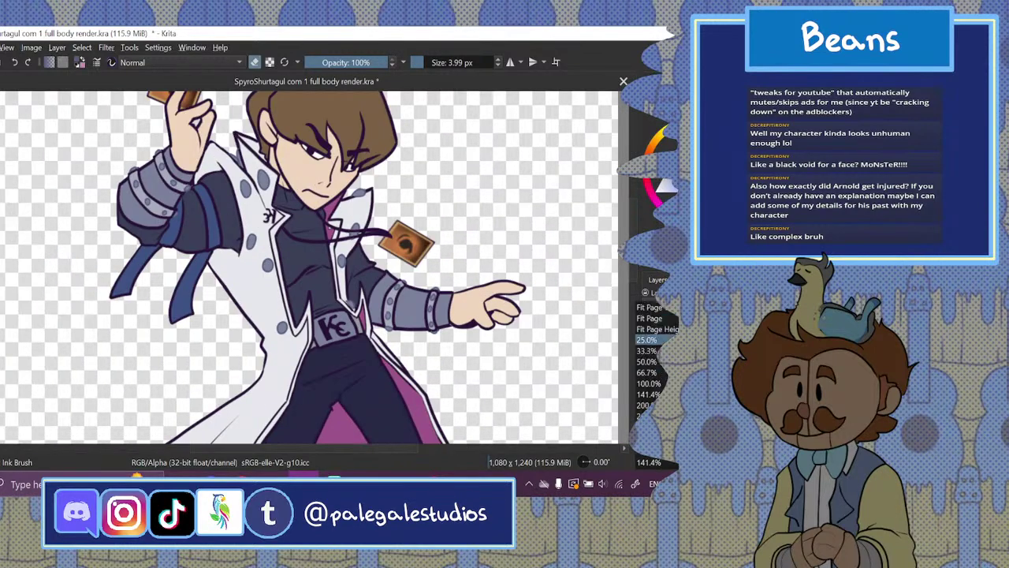
left_click(667, 319)
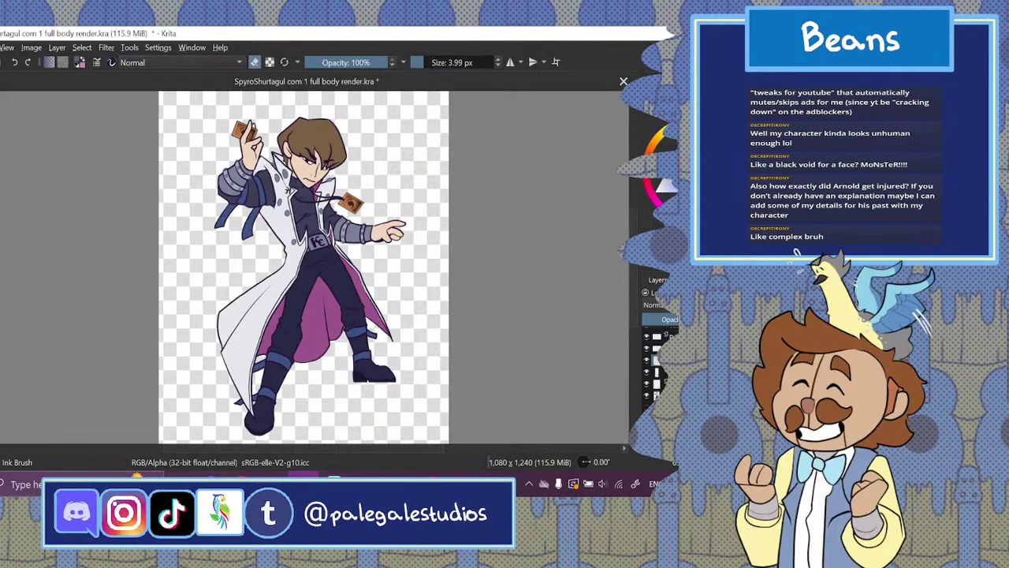
- Recolour the dark KC lettering on the belt buckle in blue-grey with a 10.34 px Ink Brush
key("ctrl+plus")
key("ctrl+plus")
key("ctrl+plus")
key("ctrl+plus")
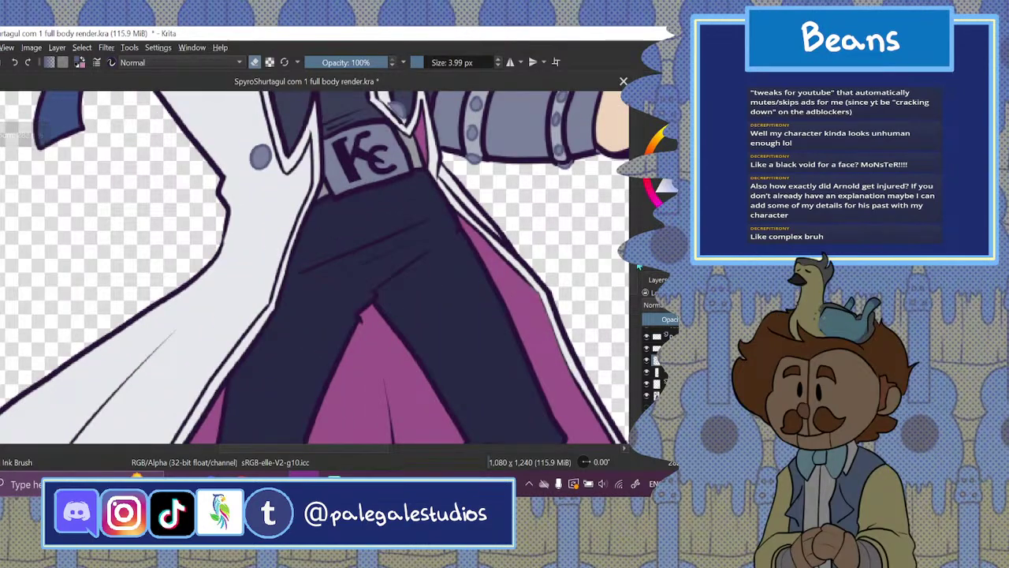
left_click_drag(633, 251, 633, 214)
left_click_drag(419, 62, 428, 62)
left_click(254, 63)
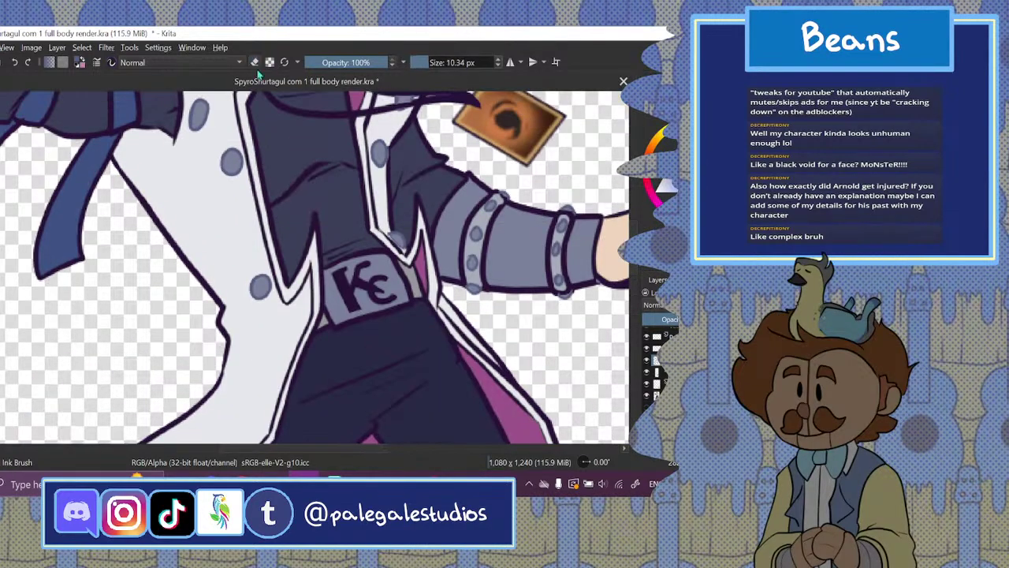
mouse_move(336, 272)
left_mouse_down()
mouse_move(354, 306)
mouse_move(383, 280)
mouse_move(374, 288)
mouse_move(366, 263)
mouse_move(363, 283)
left_mouse_up()
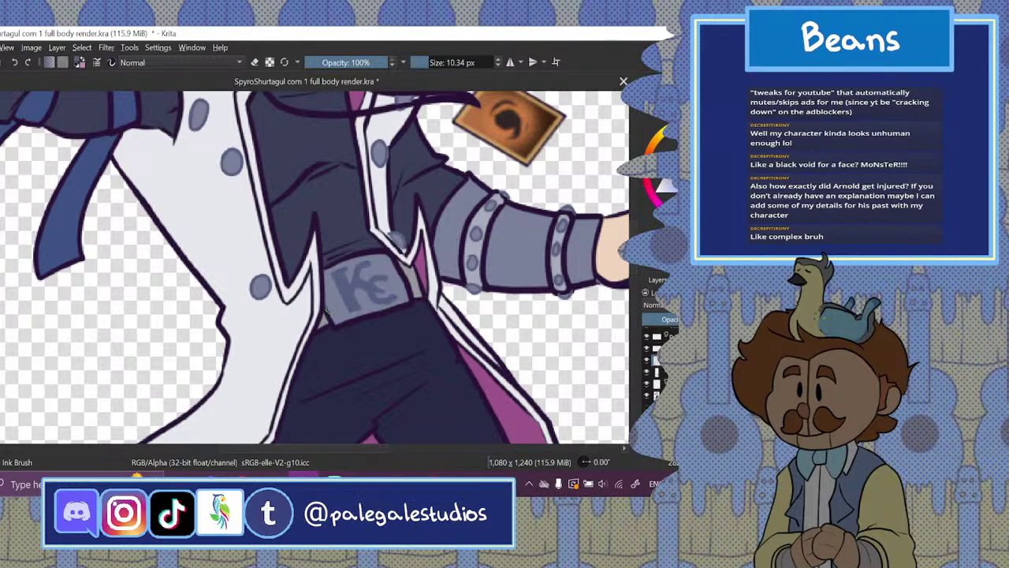
- Recolour the belt buckle's dark outline in blue-grey all around its edges and check it against the full figure
mouse_move(327, 320)
left_mouse_down()
mouse_move(339, 328)
mouse_move(399, 307)
left_mouse_up()
mouse_move(331, 248)
left_mouse_down()
mouse_move(341, 260)
mouse_move(331, 264)
mouse_move(382, 251)
mouse_move(407, 280)
mouse_move(407, 312)
left_mouse_up()
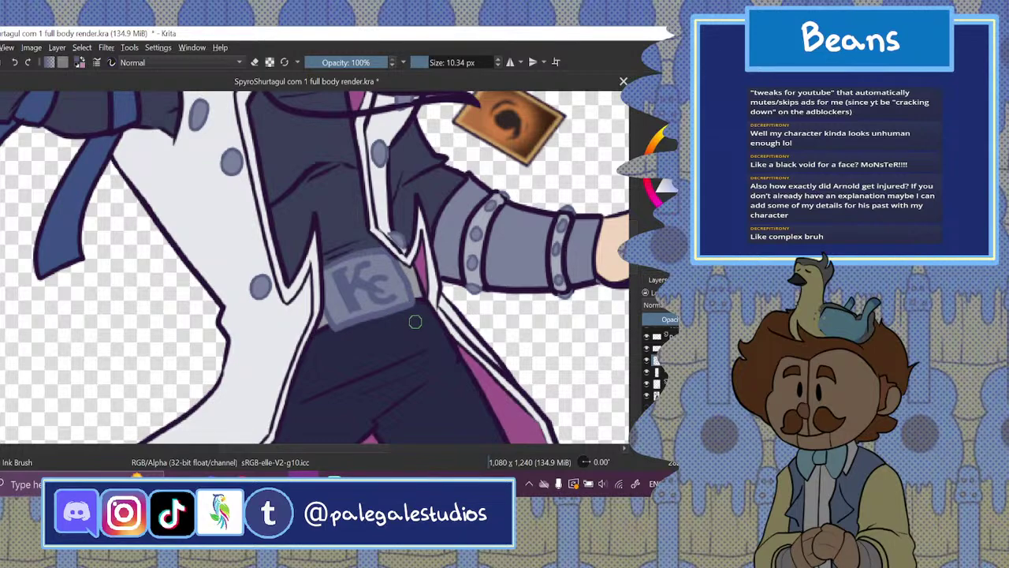
key("ctrl+minus")
key("ctrl+minus")
key("ctrl+minus")
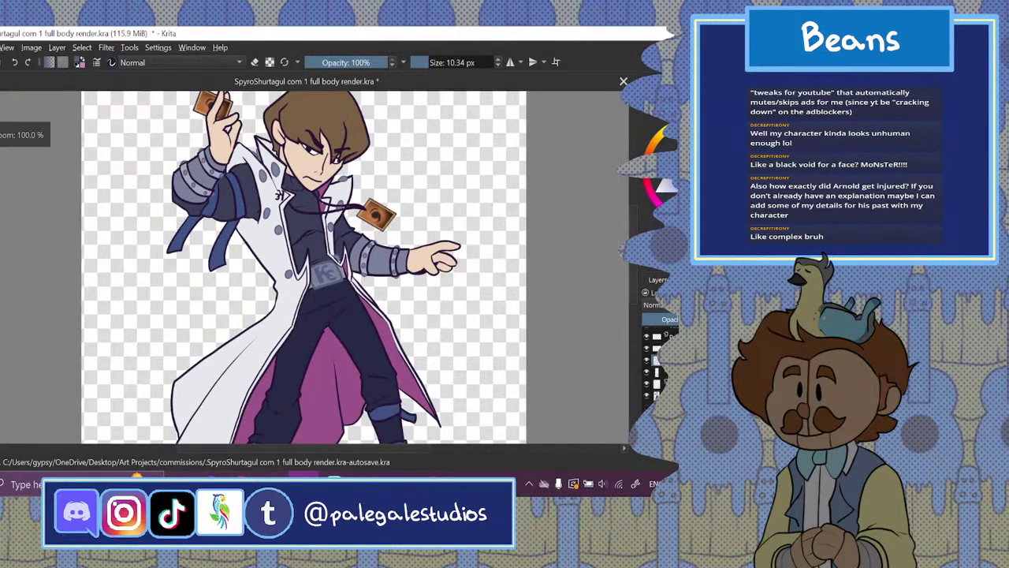
key("ctrl+plus")
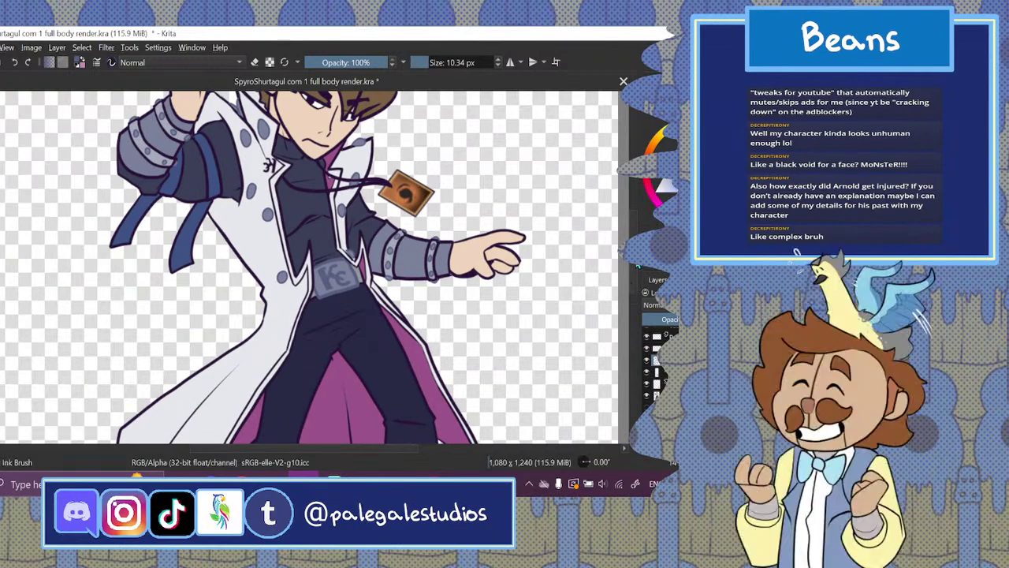
scroll(315, 268, "up", 4)
scroll(315, 268, "down", 4)
scroll(316, 268, "up", 3)
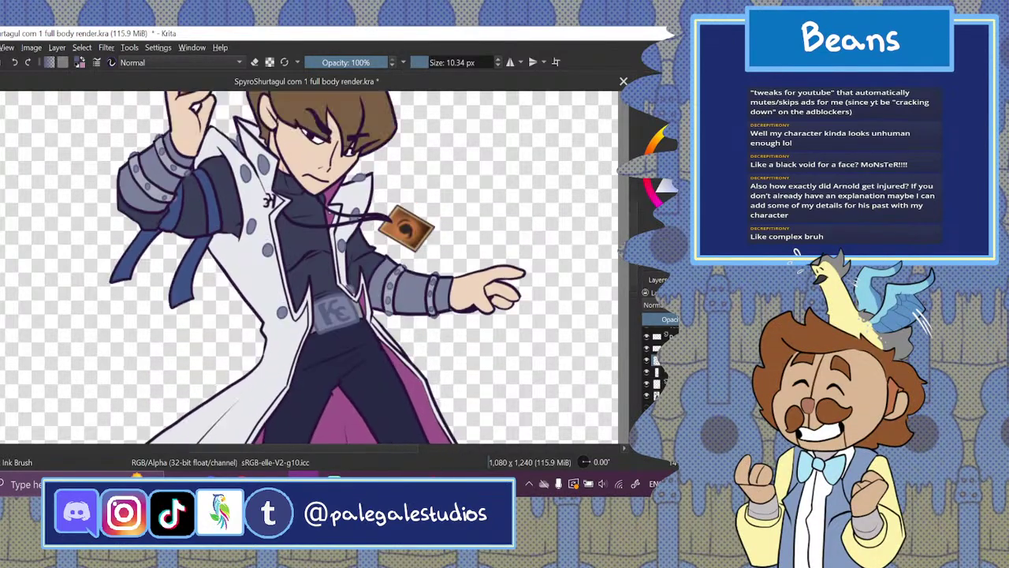
- Recolour the dark KC lettering on the white coat lapel in blue-grey with the 10.34 px Ink Brush
left_click_drag(325, 451, 323, 451)
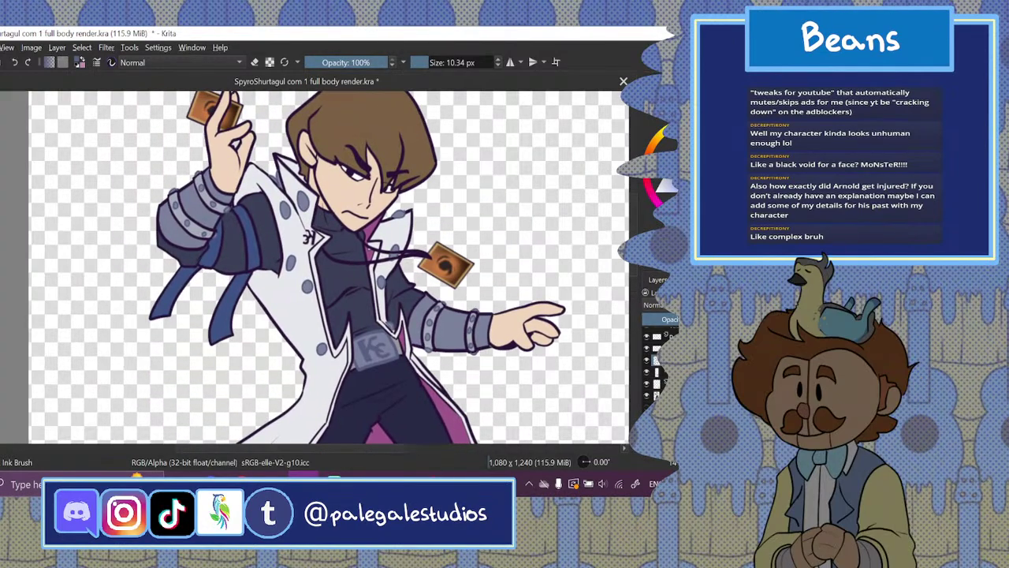
key("ctrl+plus")
key("ctrl+plus")
key("ctrl+plus")
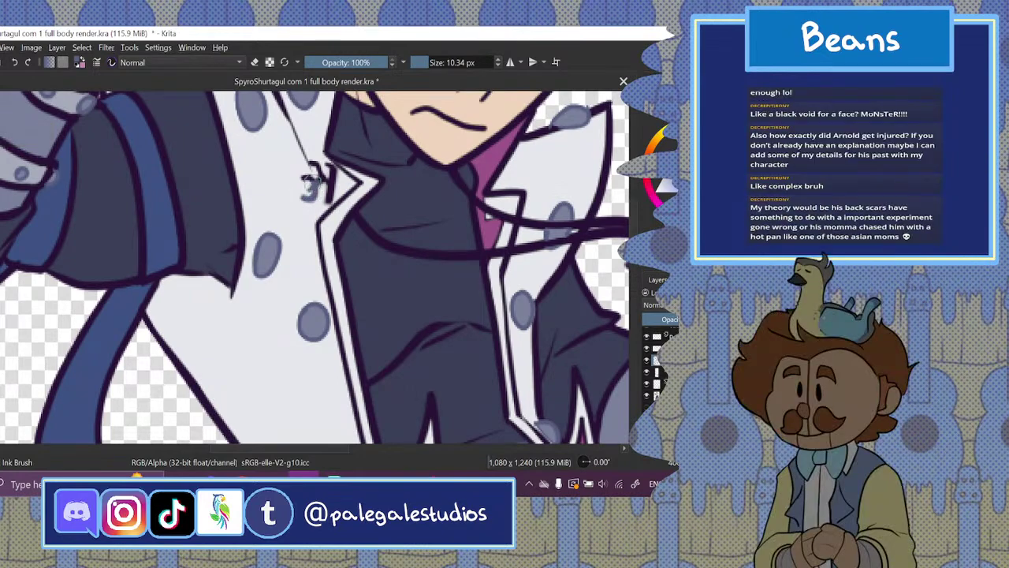
left_click_drag(306, 178, 319, 189)
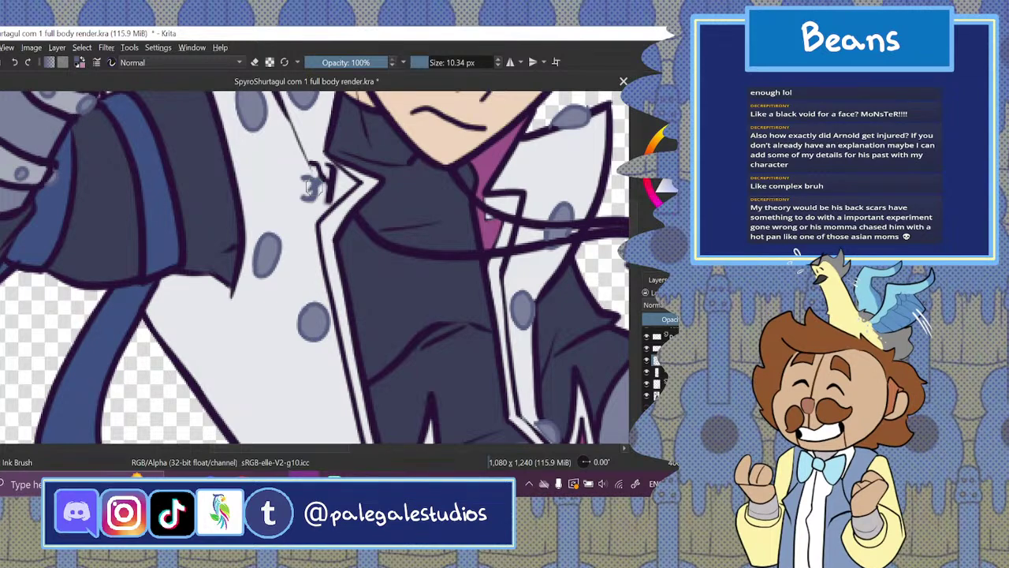
key("alt+Tab")
key("alt+Tab")
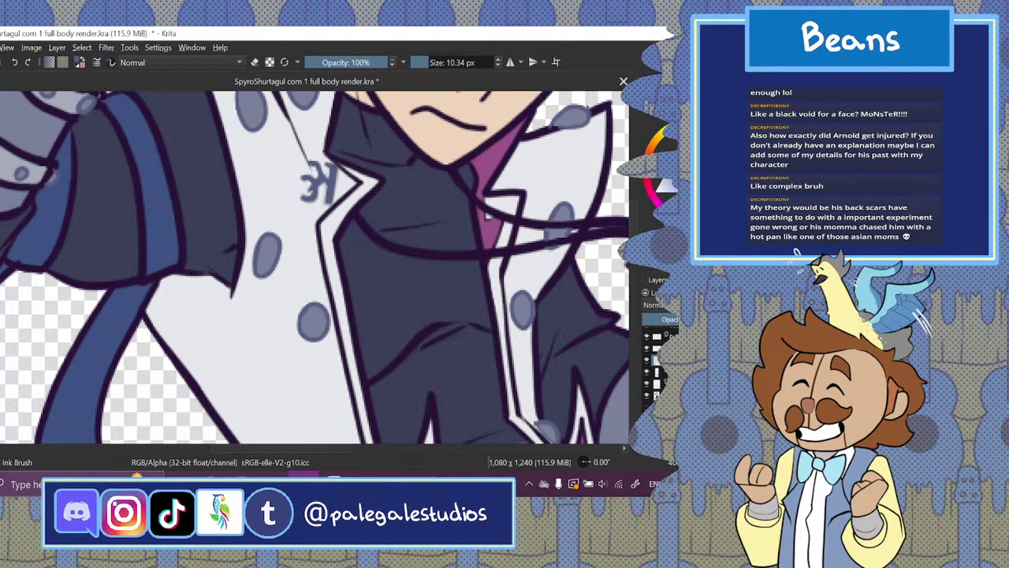
key("ctrl+minus")
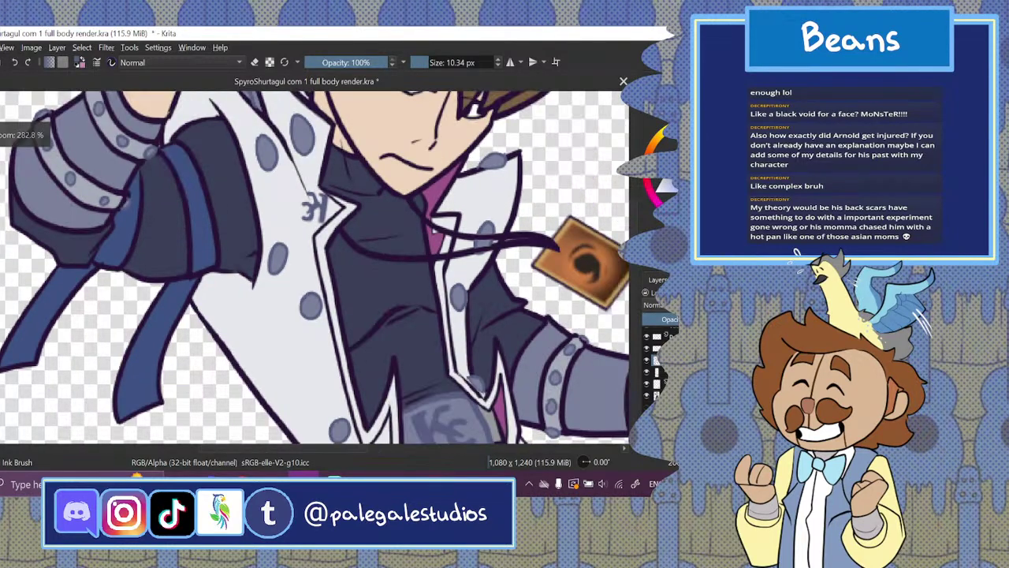
key("ctrl+minus")
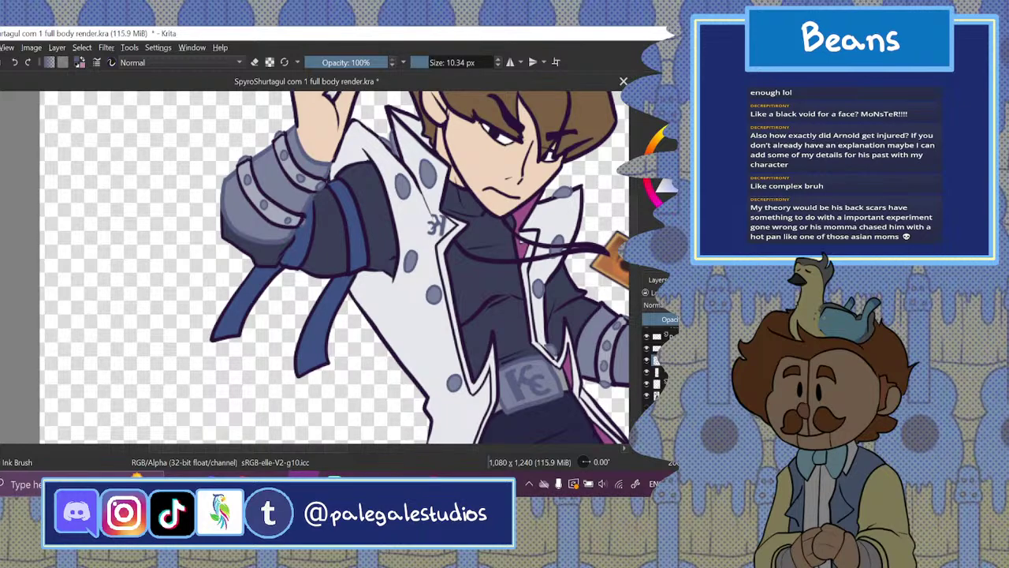
- Sample the raised arm's cuff colour and examine both metal cuffs against the full figure at several zoom levels
key("p")
left_click(261, 213)
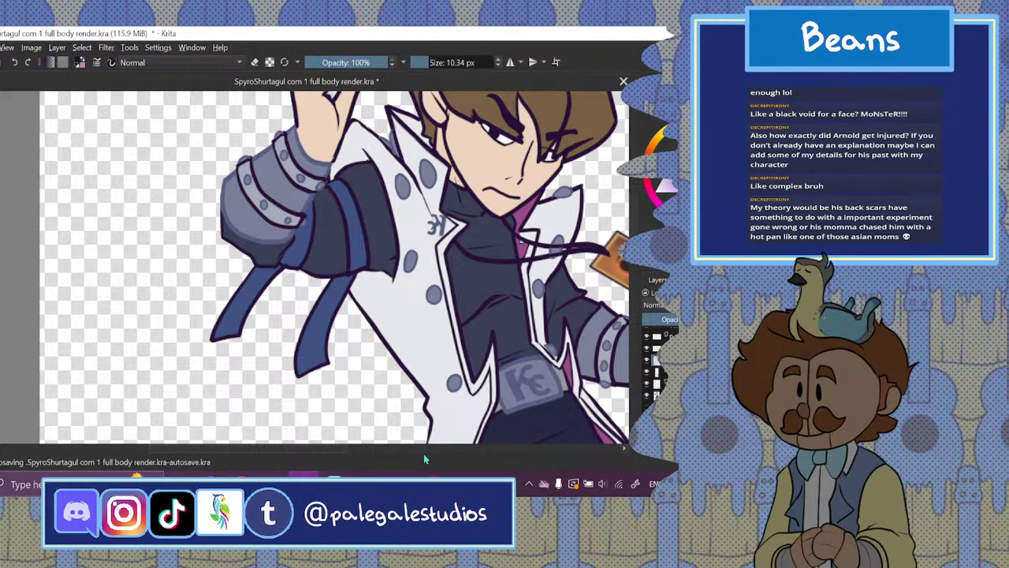
left_click_drag(329, 449, 383, 450)
key("ctrl+minus")
key("ctrl+minus")
key("ctrl+minus")
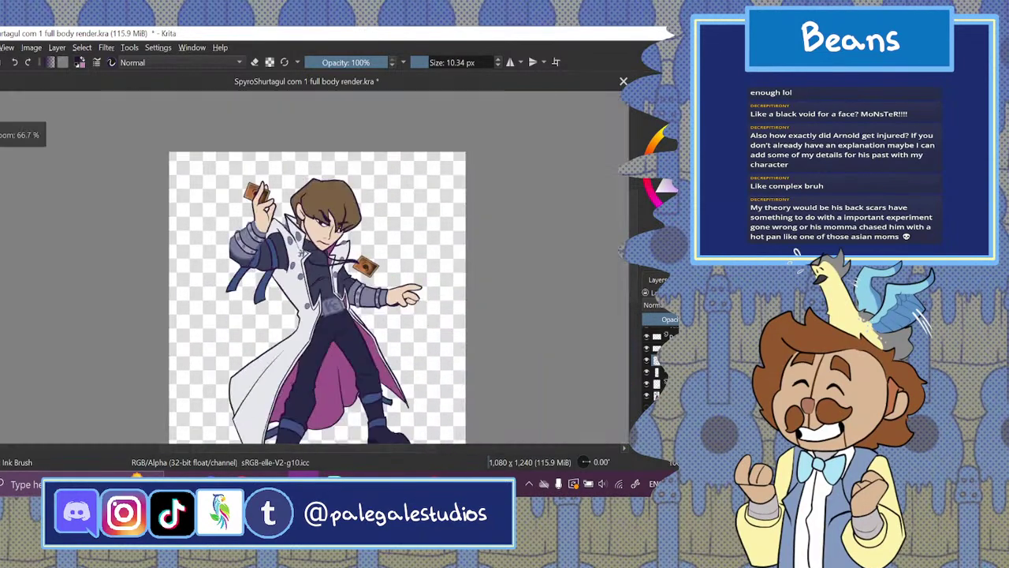
key("plus")
key("plus")
key("plus")
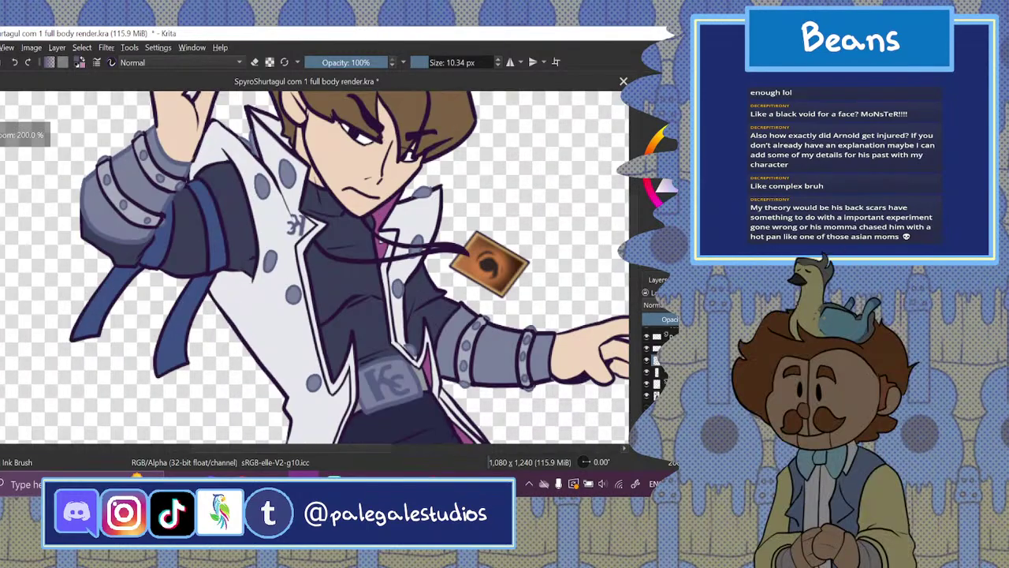
left_click_drag(353, 449, 387, 448)
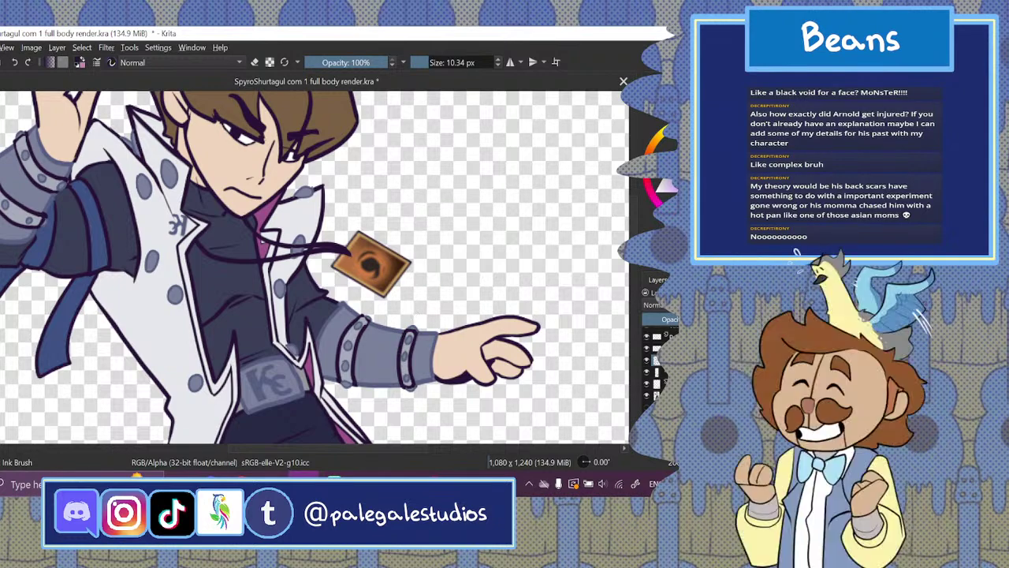
key("x")
key("x")
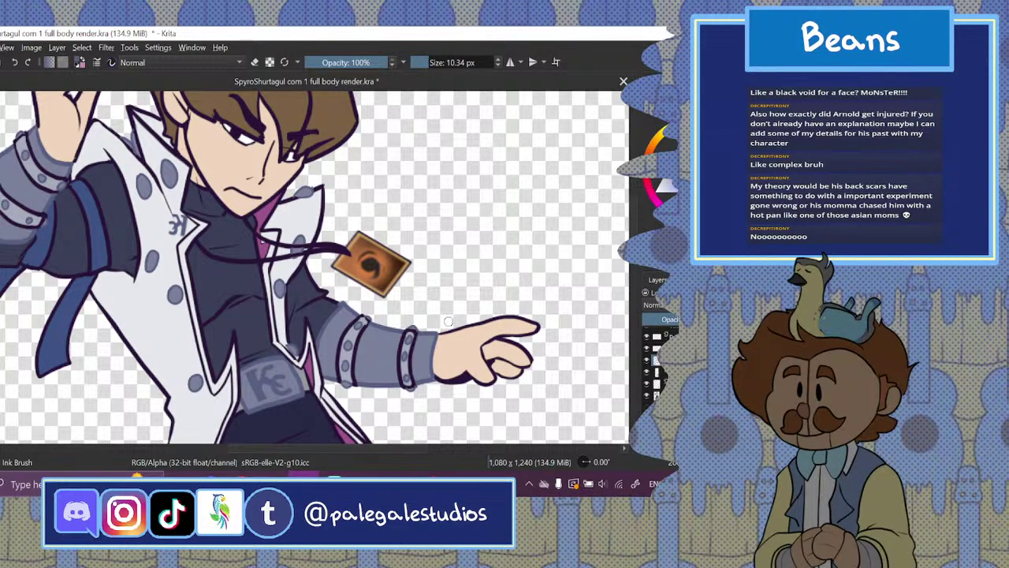
key("ctrl+minus")
key("ctrl+minus")
key("ctrl+minus")
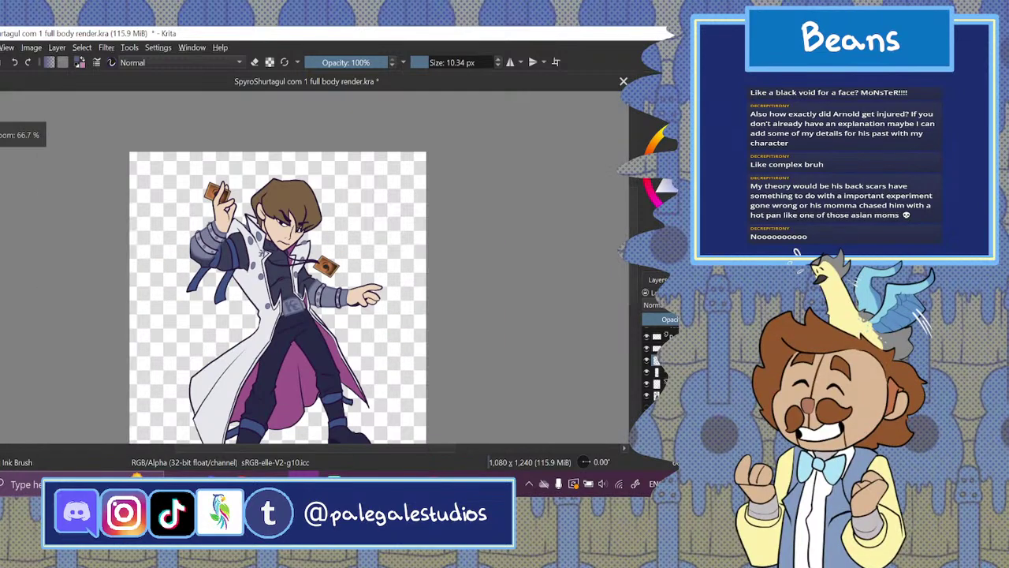
- Recolour the band and stud outlines on the raised arm's cuff in a sampled blue-grey with the Ink Brush
key("ctrl+plus")
key("ctrl+plus")
key("p")
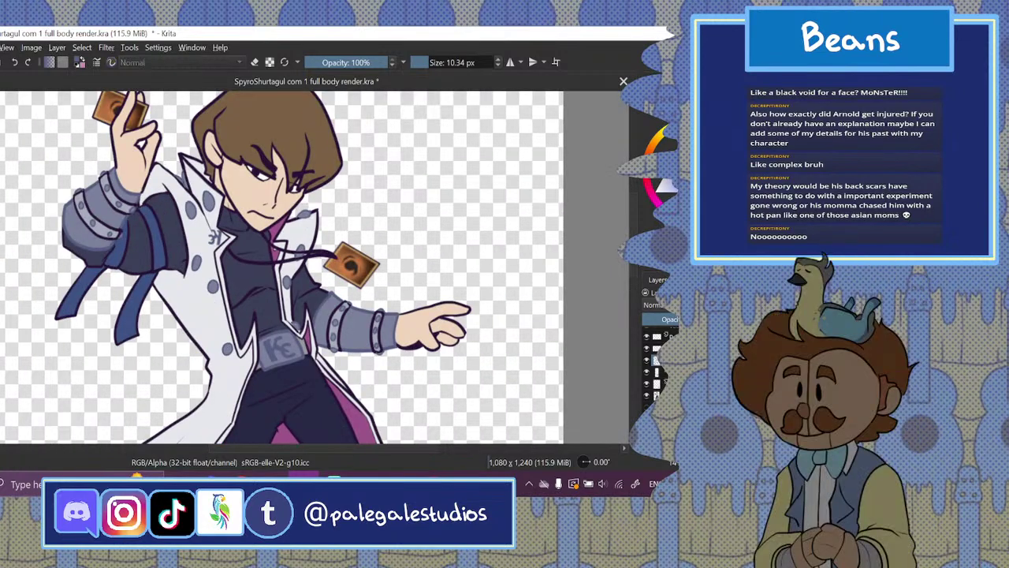
left_click(79, 196)
key("b")
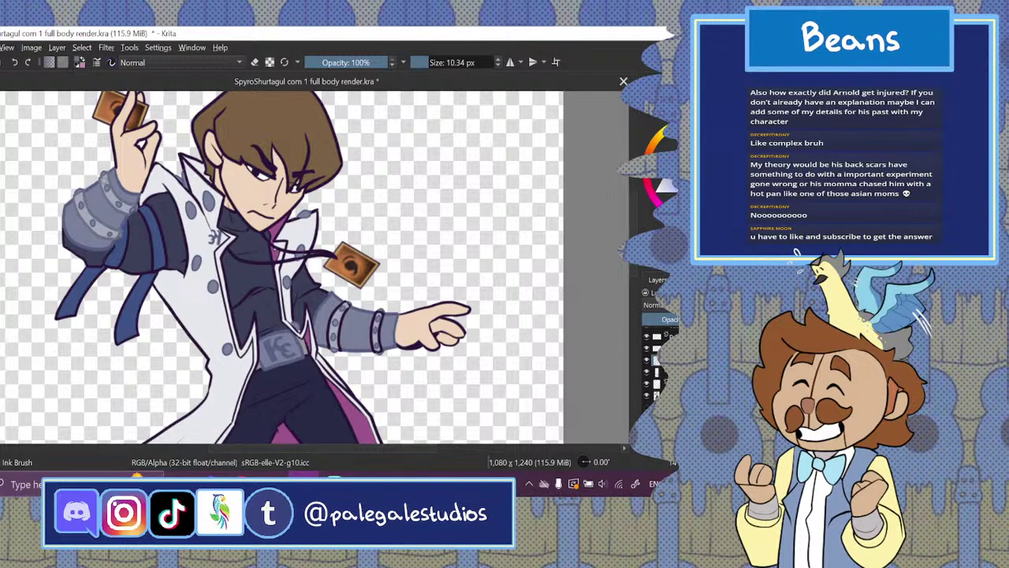
- Recolour the band and stud outlines on the outstretched arm's cuff in blue-grey and check them against the full figure
left_click_drag(329, 452, 360, 451)
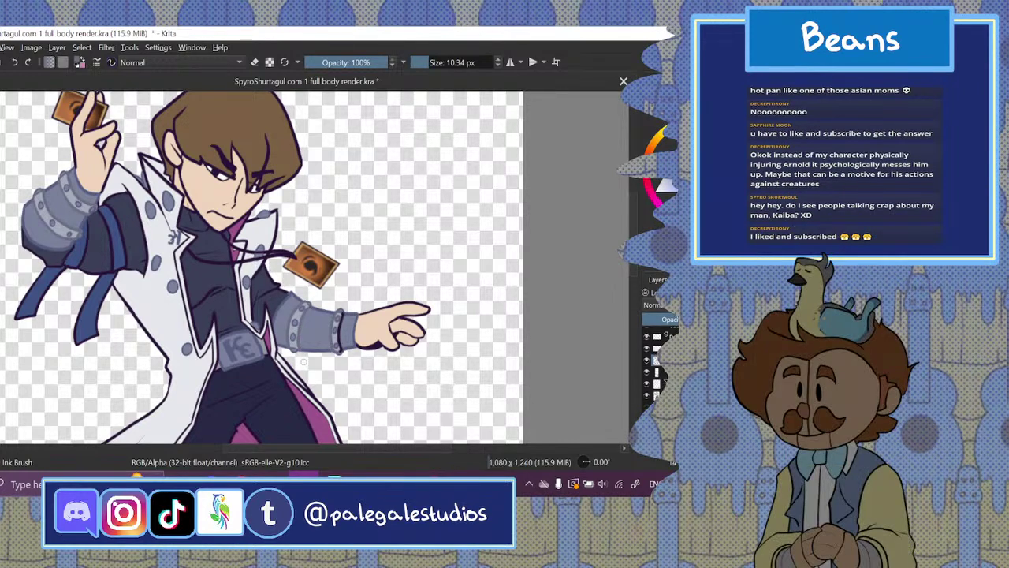
left_click_drag(344, 312, 341, 351)
left_click_drag(308, 449, 272, 447)
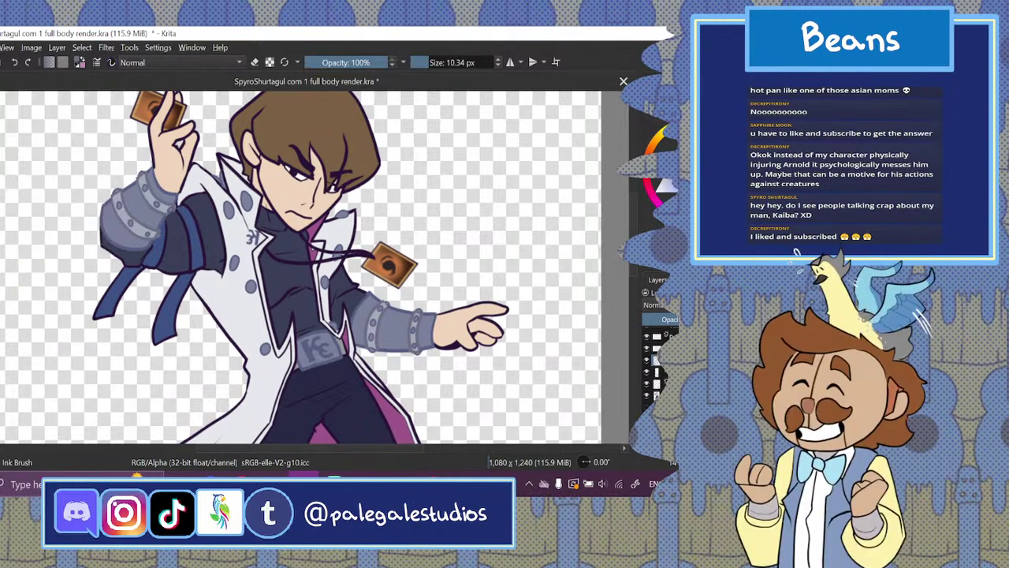
key("ctrl+minus")
key("ctrl+minus")
key("ctrl+minus")
key("ctrl+minus")
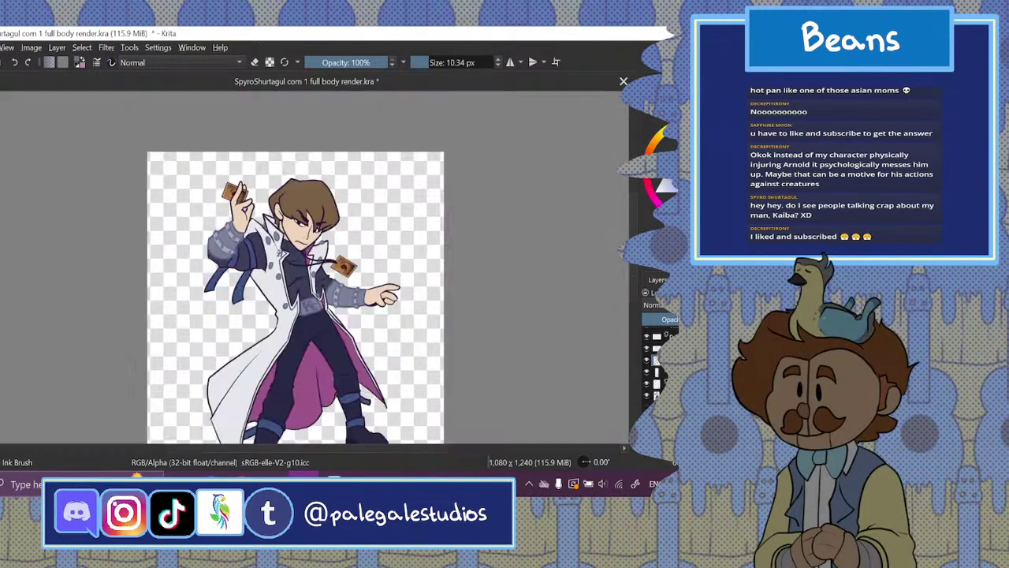
- Fit the whole page in view and switch individual layers off and on to identify what each one contains
key("ctrl+plus")
key("ctrl+plus")
left_click(656, 462)
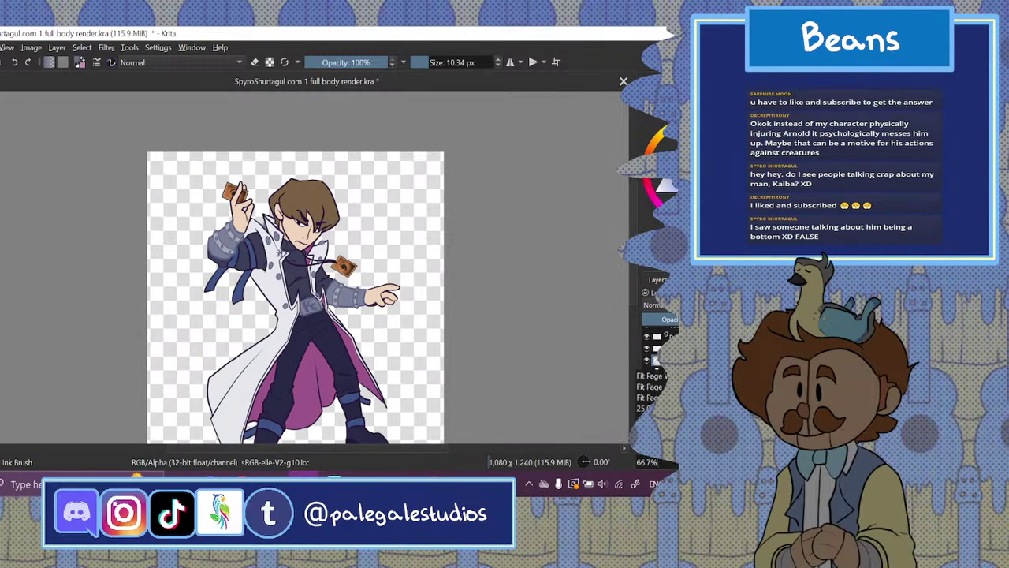
left_click(659, 318)
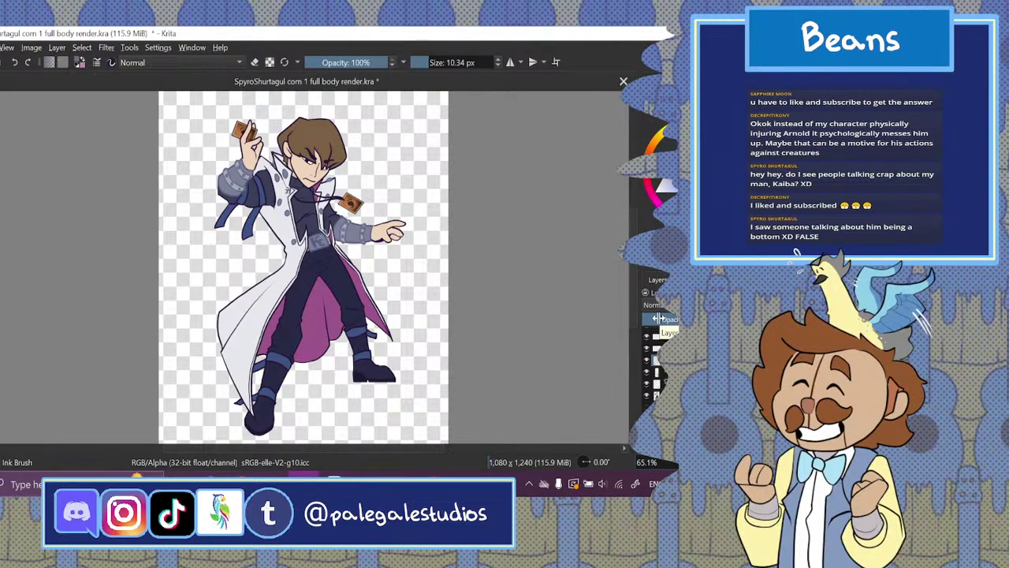
left_click(646, 360)
left_click(647, 360)
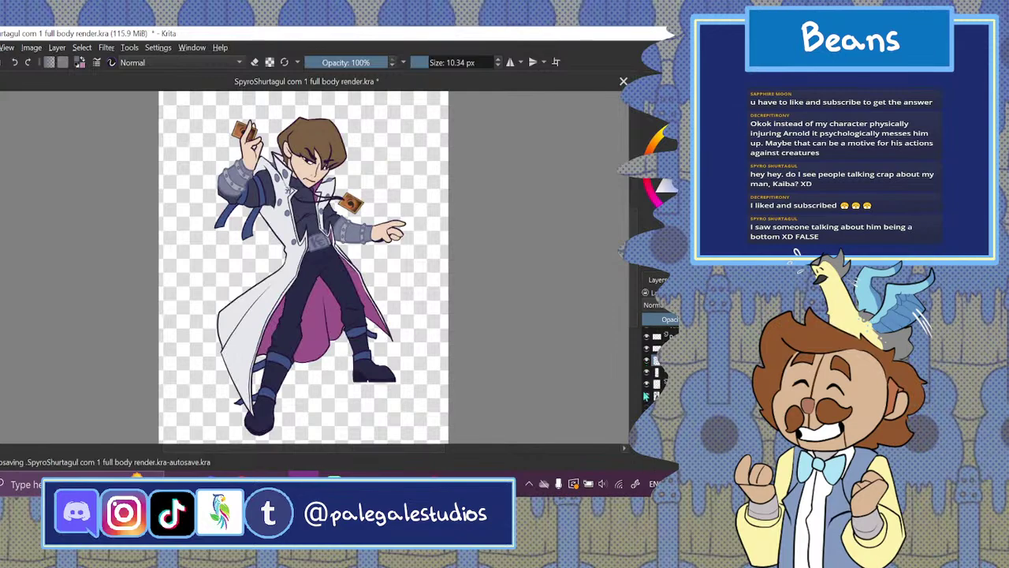
left_click(646, 395)
left_click(646, 395)
left_click(647, 383)
left_click(646, 383)
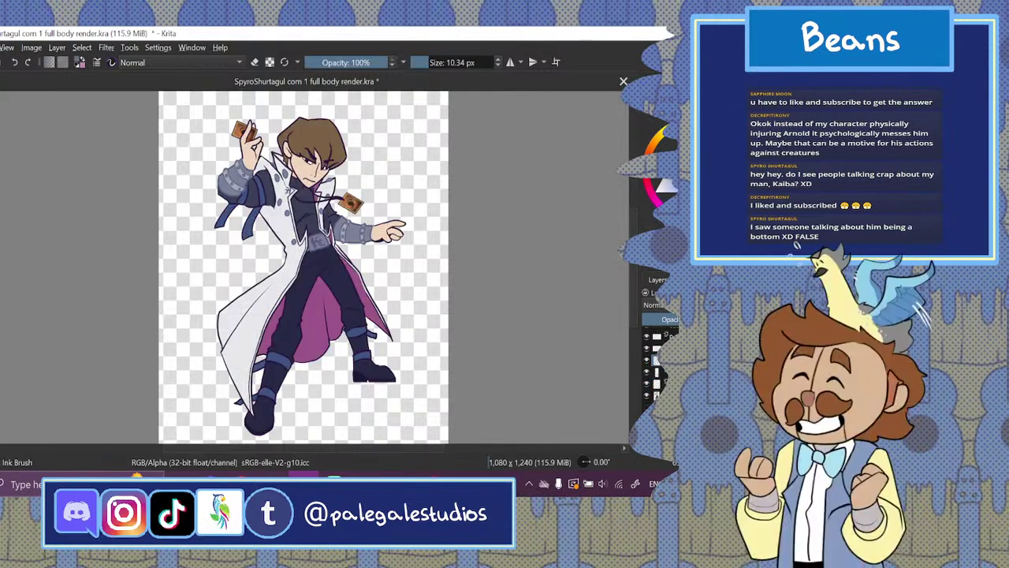
left_click(647, 372)
left_click(646, 373)
left_click(647, 384)
left_click(646, 384)
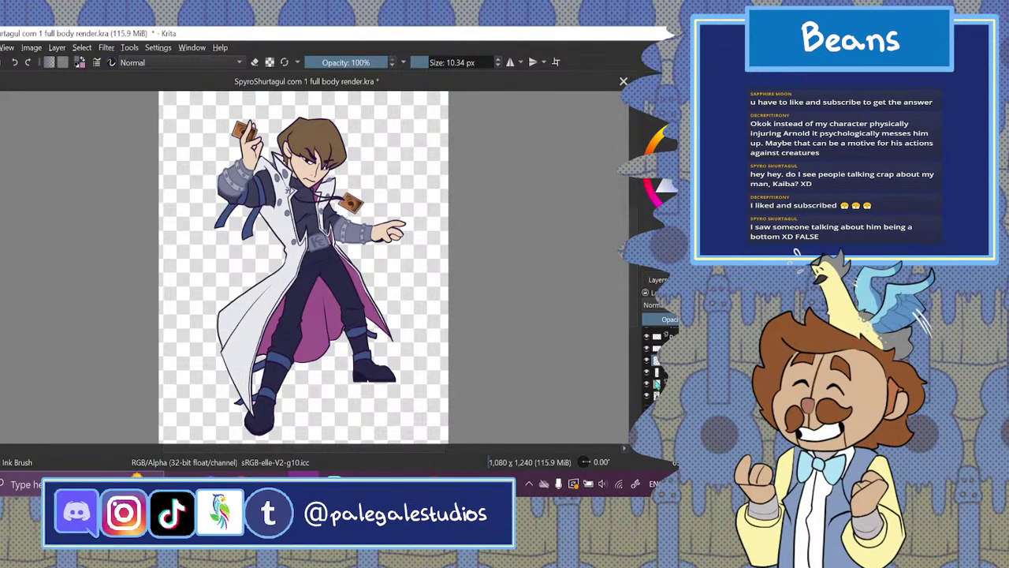
- Merge the layer just below the line-detail layer with the layer beneath it and check the merged layer's visibility
left_click(658, 372)
right_click(658, 372)
left_click(643, 175)
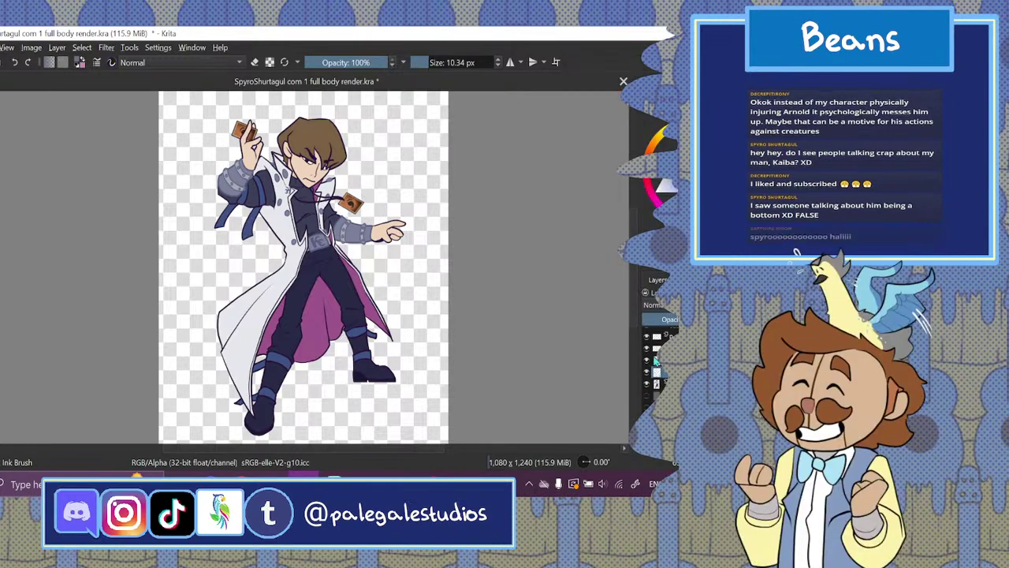
left_click(647, 372)
left_click(648, 376)
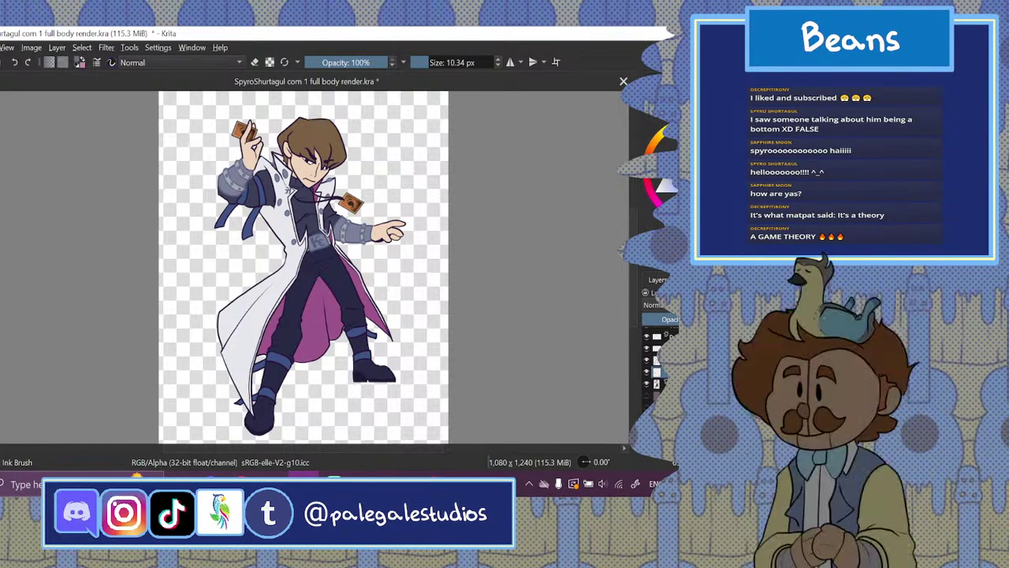
- Put the layer beneath the merged one into a Quick Group and move the layer above into that group
right_click(661, 383)
mouse_move(591, 270)
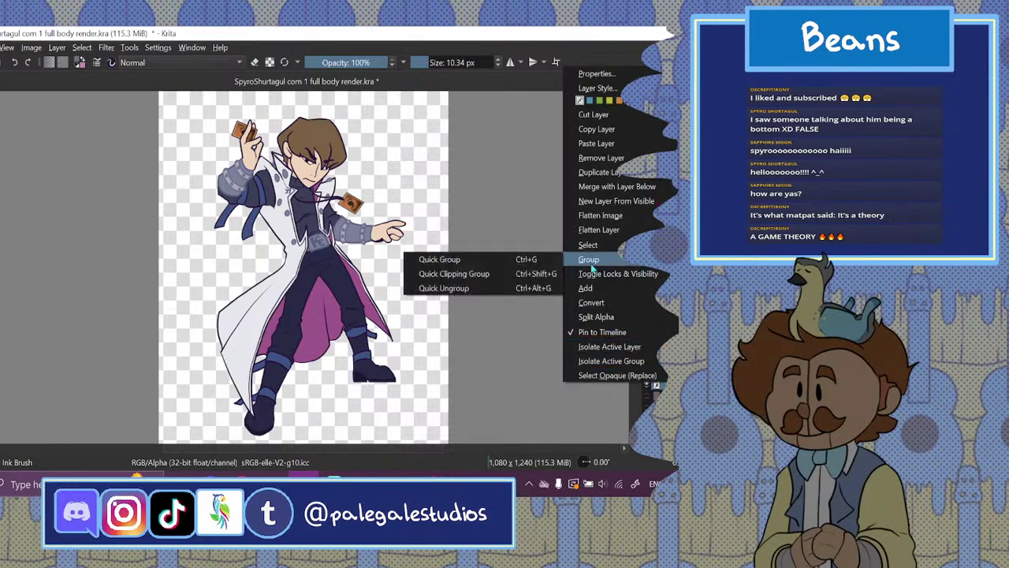
left_click(544, 260)
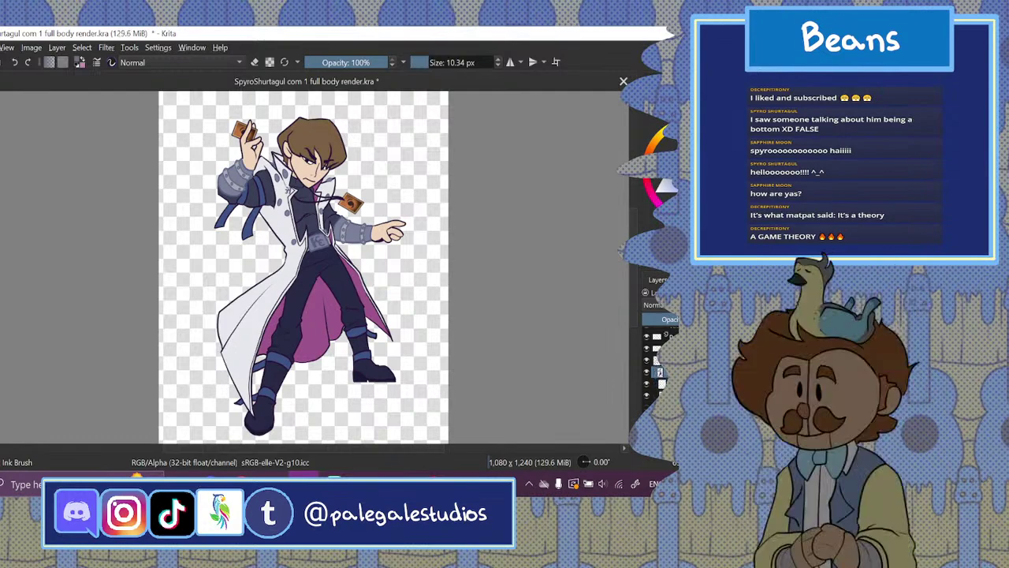
left_click_drag(659, 359, 661, 372)
left_click(662, 360)
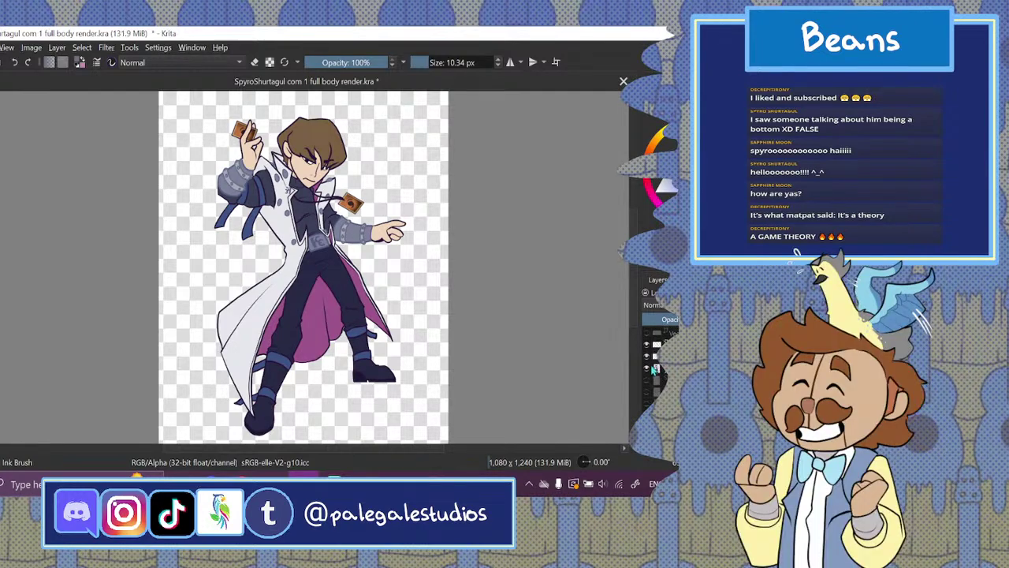
- Check the new group's contents by toggling its visibility and Quick Group it with the layer directly above
left_click(647, 368)
left_click(647, 368)
right_click(660, 359)
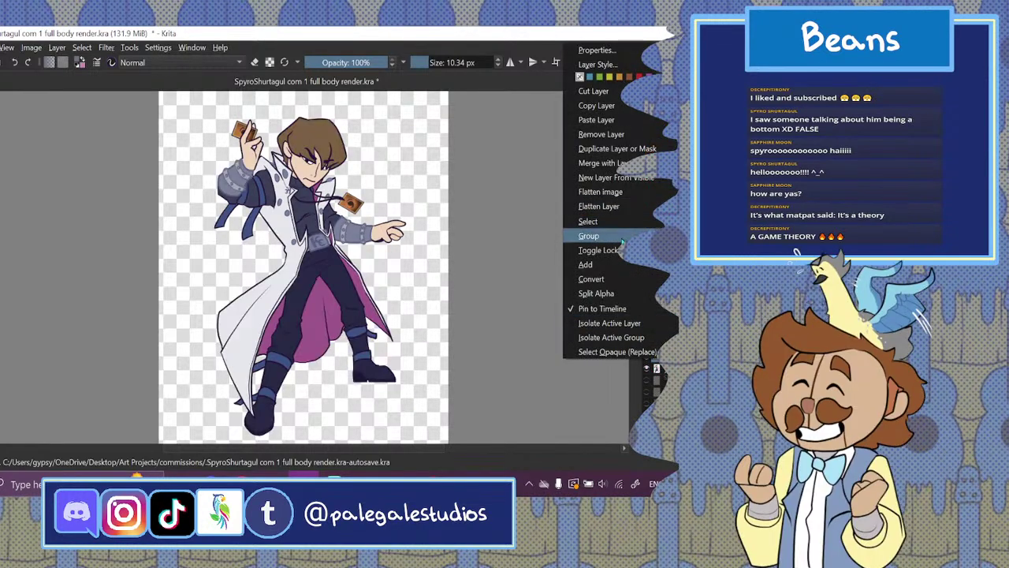
mouse_move(616, 235)
left_click(554, 237)
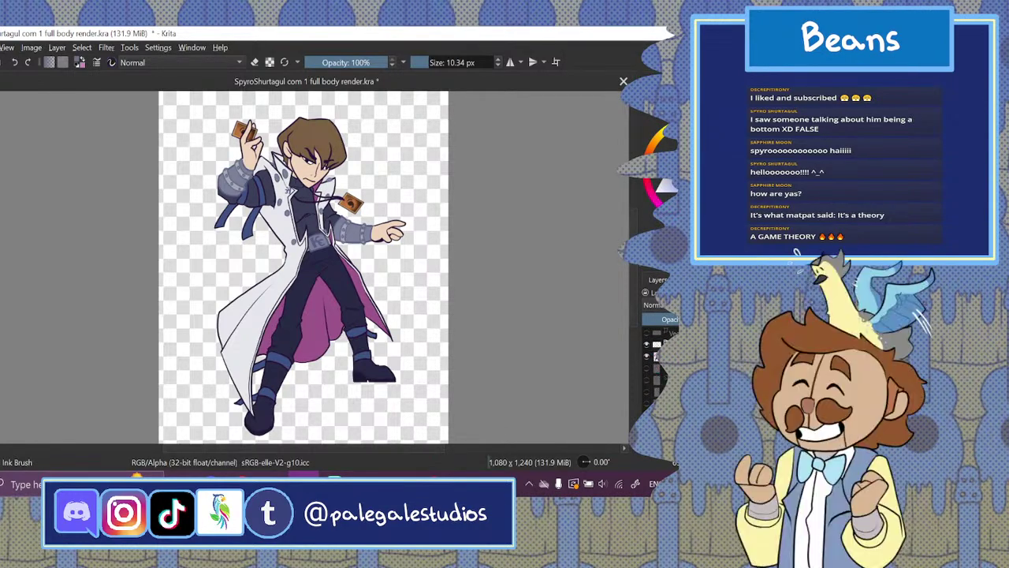
- Examine the whole character from head to boots for remaining problems after grouping the layers
key("ctrl+minus")
key("ctrl+minus")
key("ctrl+plus")
key("ctrl+plus")
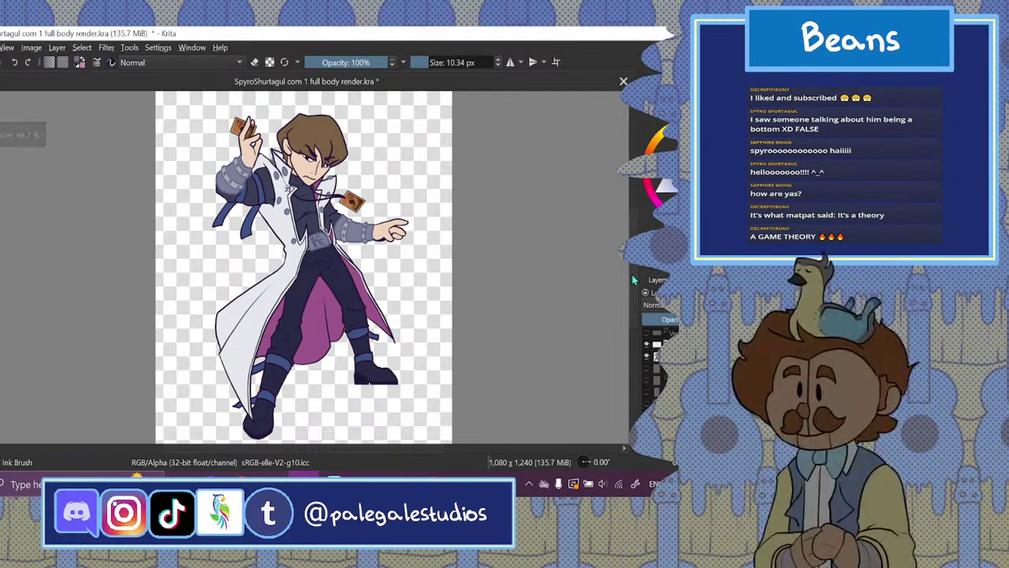
scroll(304, 267, "down", 1)
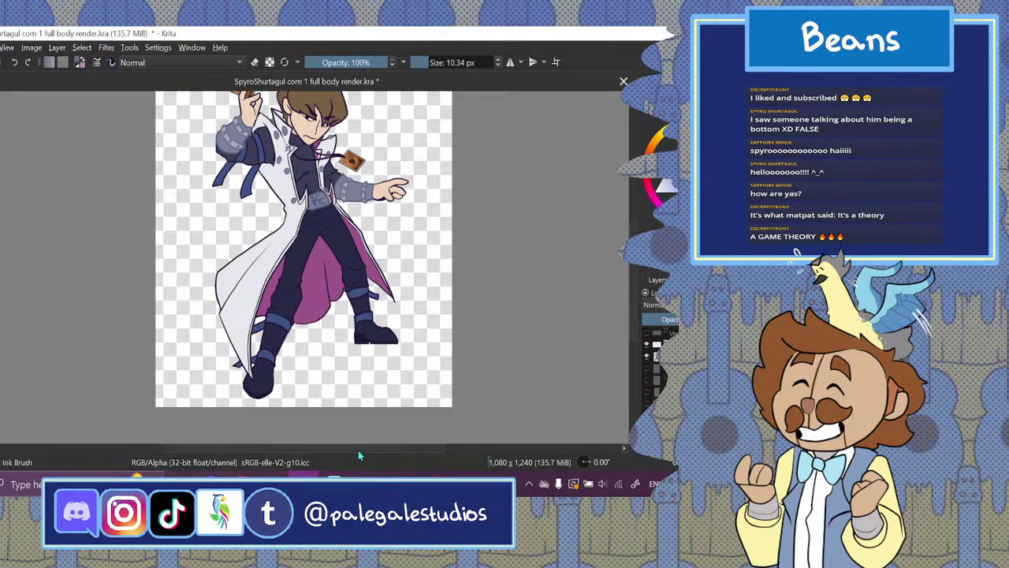
left_click_drag(358, 450, 357, 447)
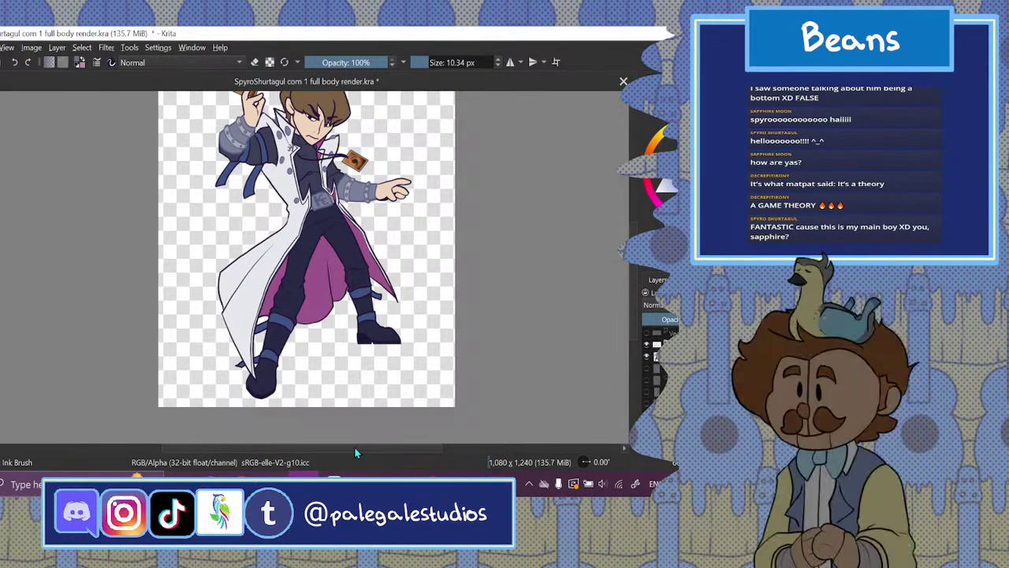
left_click_drag(382, 447, 358, 447)
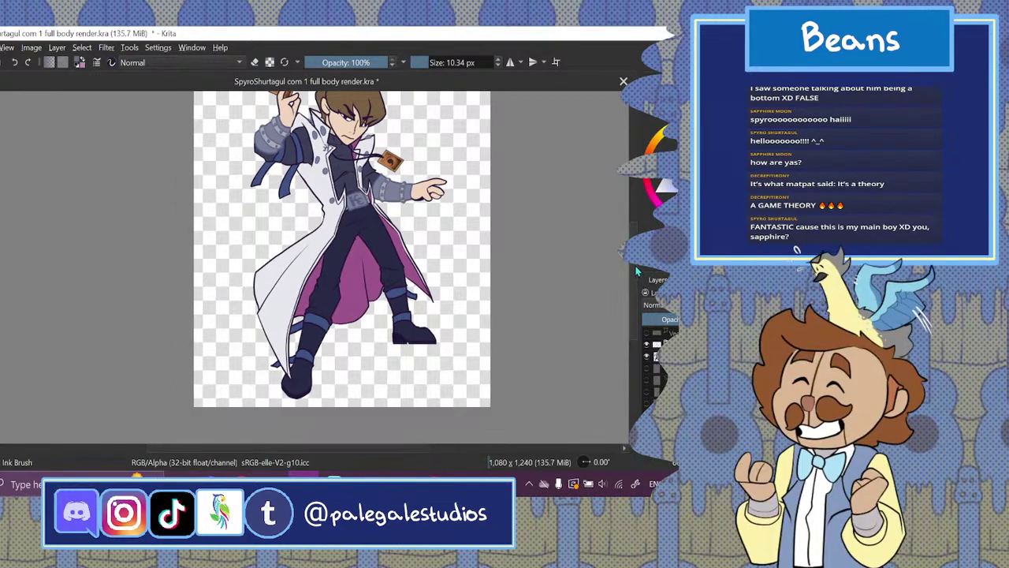
left_click_drag(635, 266, 636, 229)
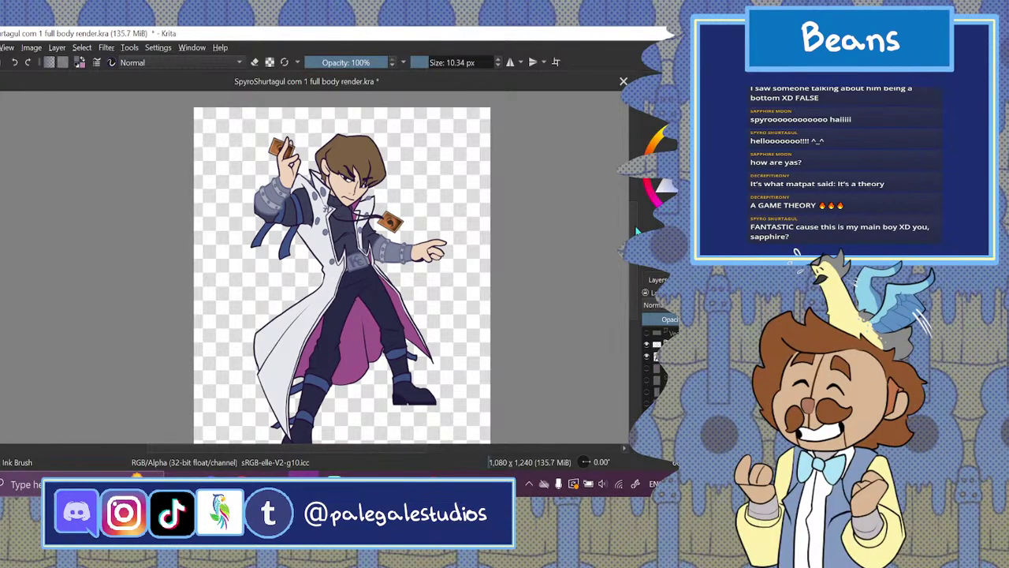
mouse_move(344, 449)
left_mouse_down()
mouse_move(337, 454)
mouse_move(350, 461)
left_mouse_up()
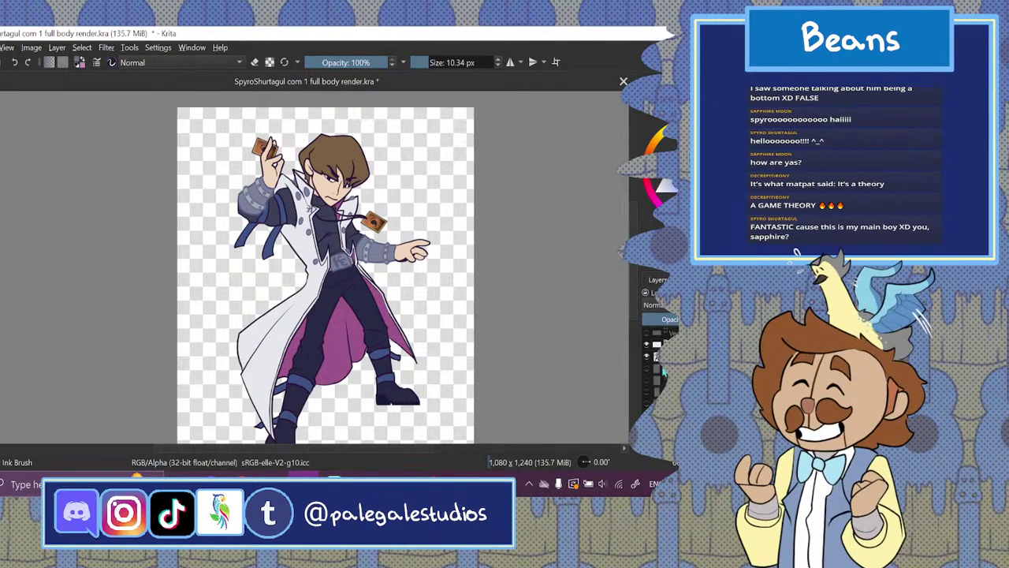
- Fill the transparent background behind the character with solid white
key("BackSpace")
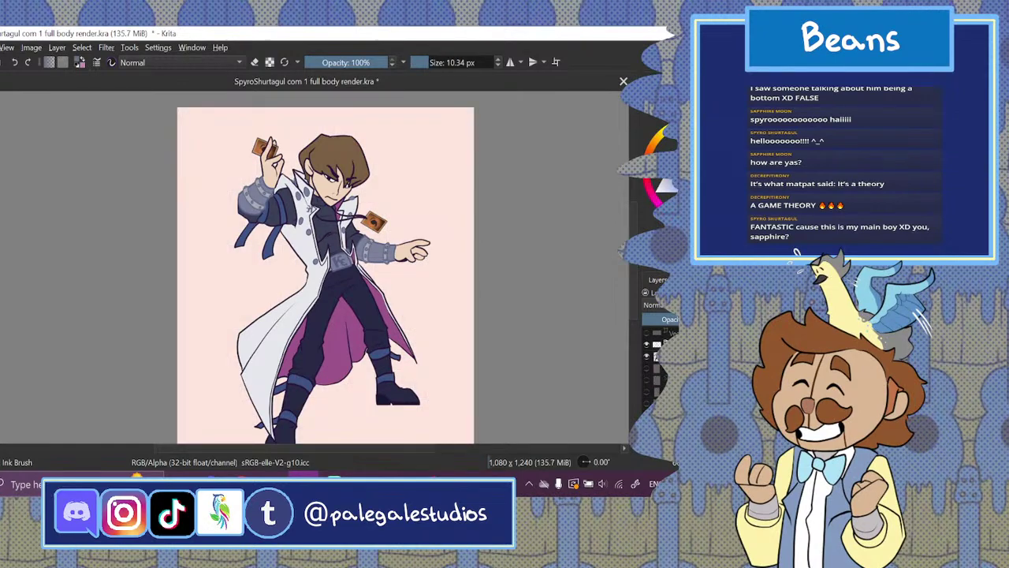
left_click_drag(635, 280, 635, 294)
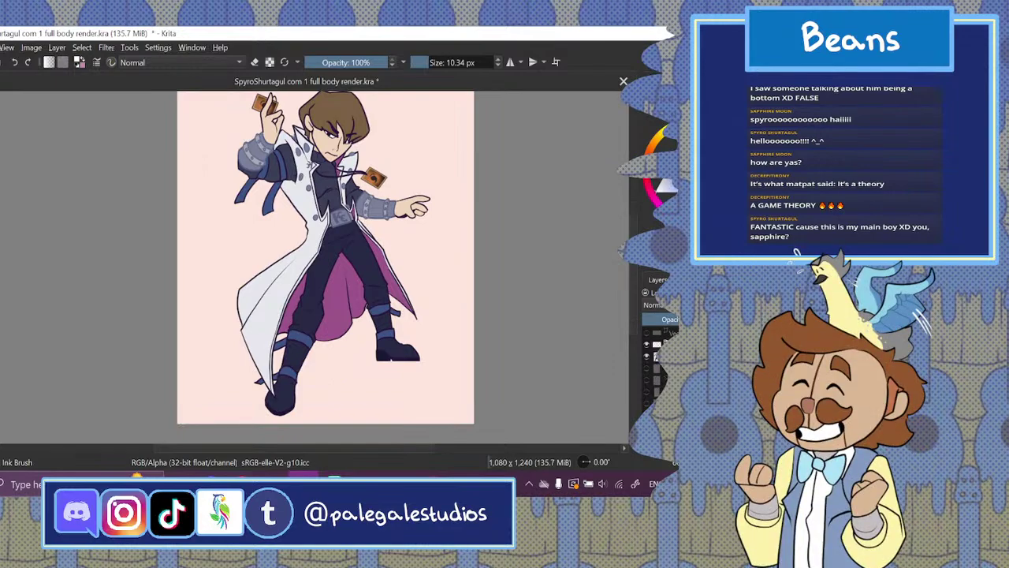
left_click(682, 280)
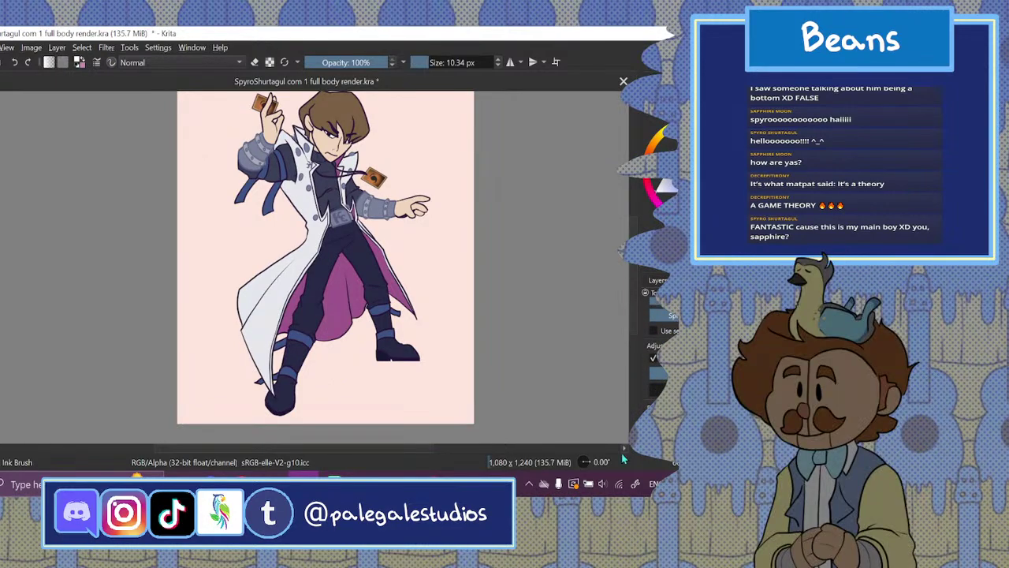
left_click(471, 380)
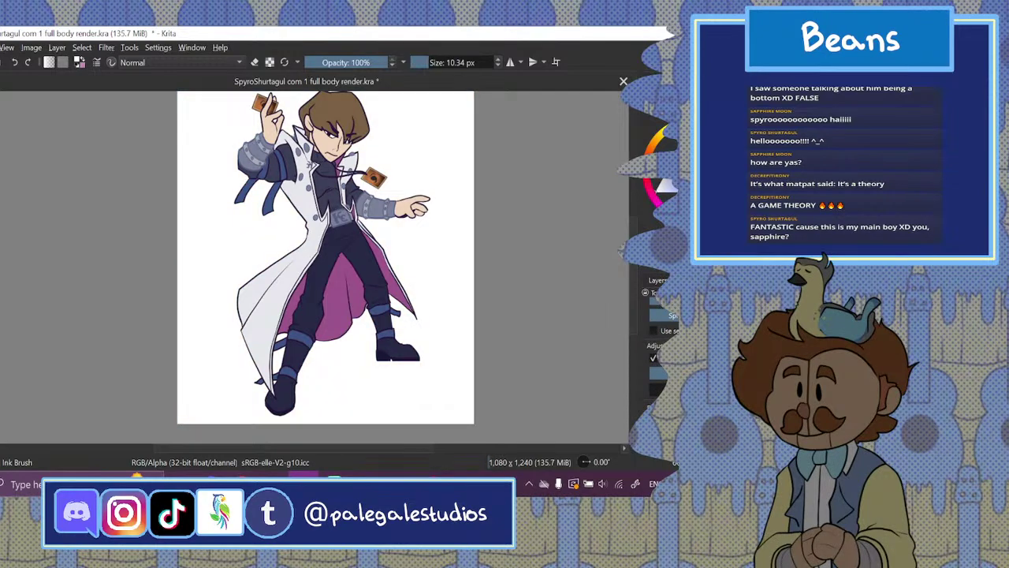
left_click(656, 280)
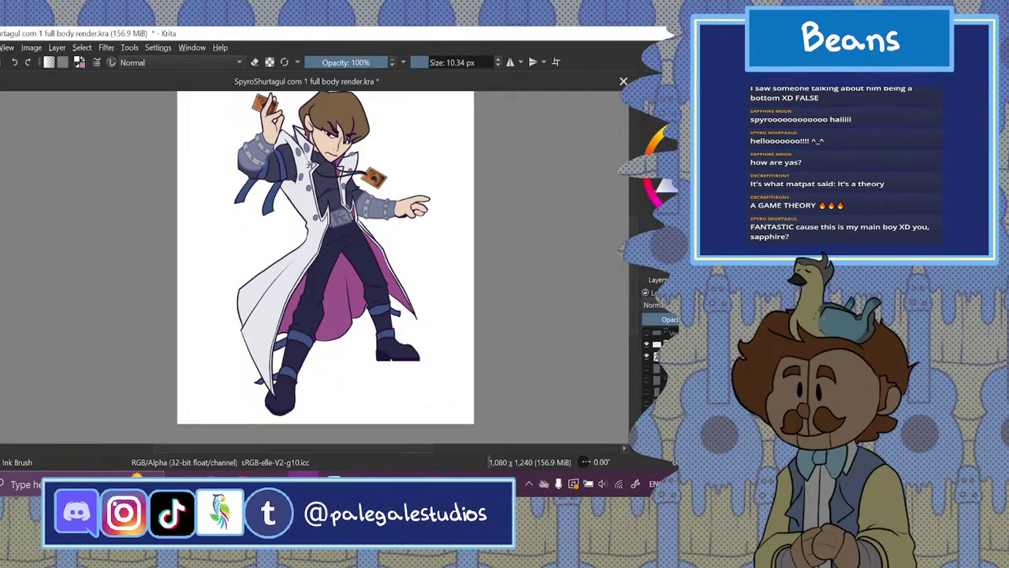
mouse_move(635, 314)
left_mouse_down()
mouse_move(635, 292)
mouse_move(636, 304)
left_mouse_up()
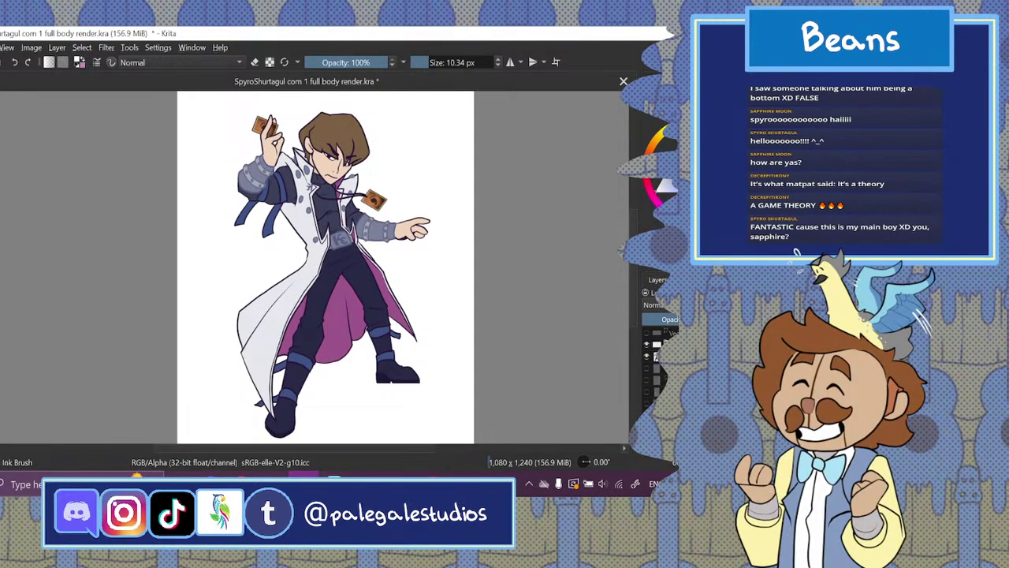
- Switch to YouTube, skip the advert before "Cooking with Carnotaurus", and return to Krita
left_click(242, 479)
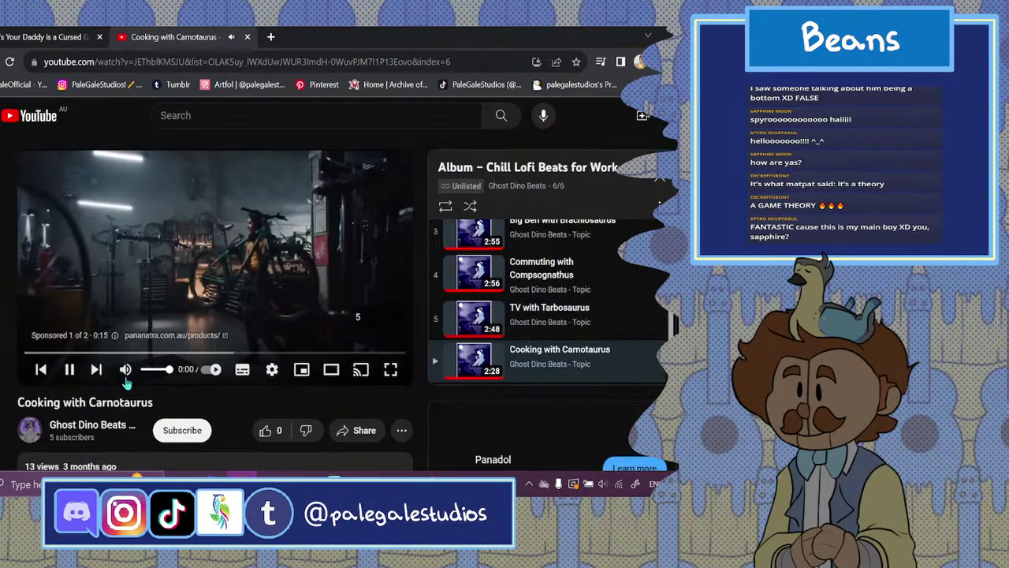
scroll(338, 110, "down", 3)
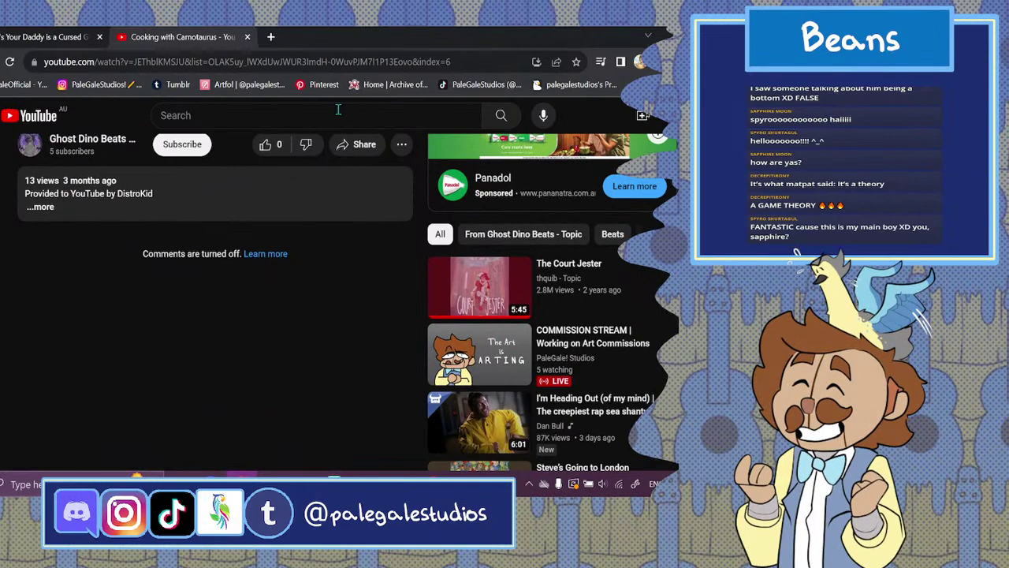
scroll(338, 110, "up", 2)
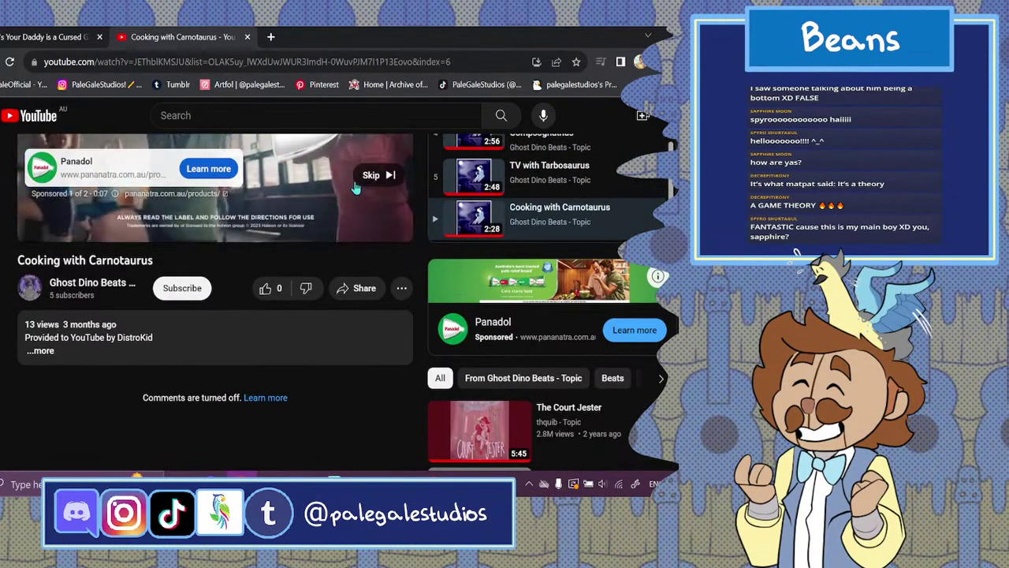
left_click(371, 175)
scroll(241, 298, "up", 1)
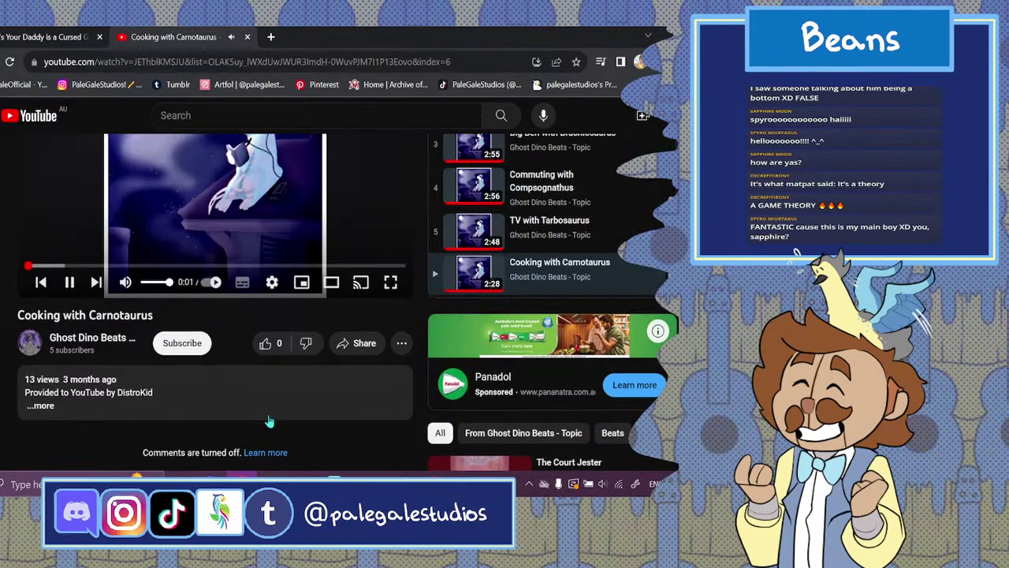
left_click(304, 478)
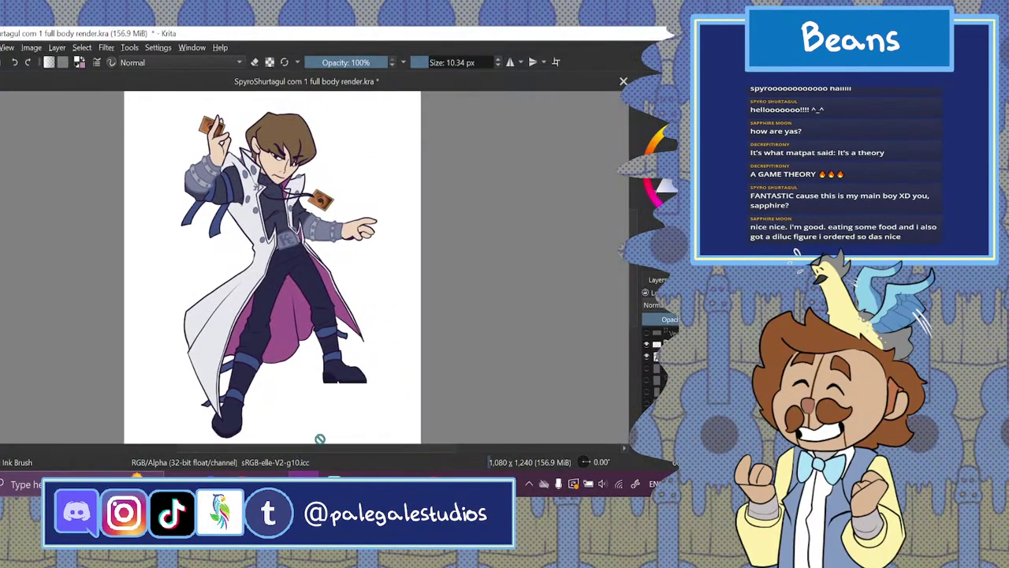
- Expand the artwork group, check the card colour layer's visibility, and select the layer directly above it
left_click(657, 391)
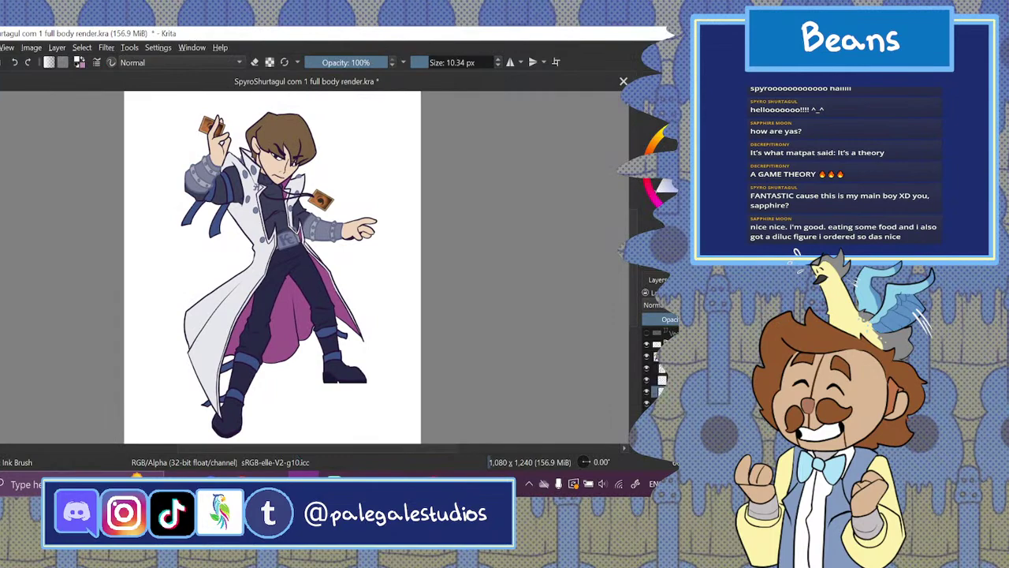
left_click(646, 392)
left_click(646, 392)
left_click(657, 379)
- Examine the character up close from hair to boots, briefly hiding the card colour layer to check its contents
key("ctrl+minus")
key("ctrl+minus")
key("ctrl+minus")
key("ctrl+minus")
key("ctrl+plus")
key("ctrl+plus")
key("ctrl+plus")
key("ctrl+plus")
key("ctrl+plus")
key("ctrl+plus")
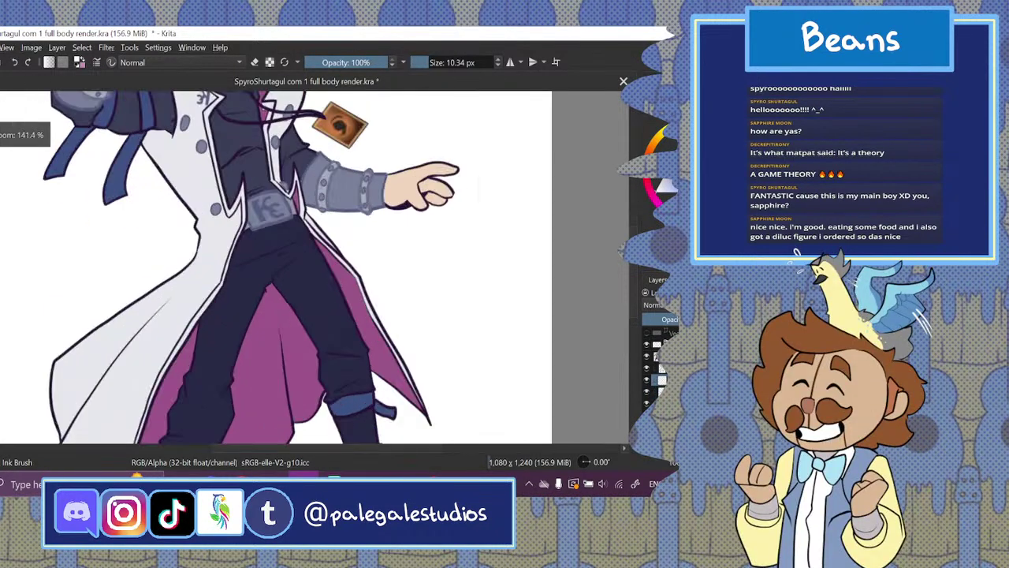
scroll(315, 268, "up", 3)
scroll(276, 268, "up", 1)
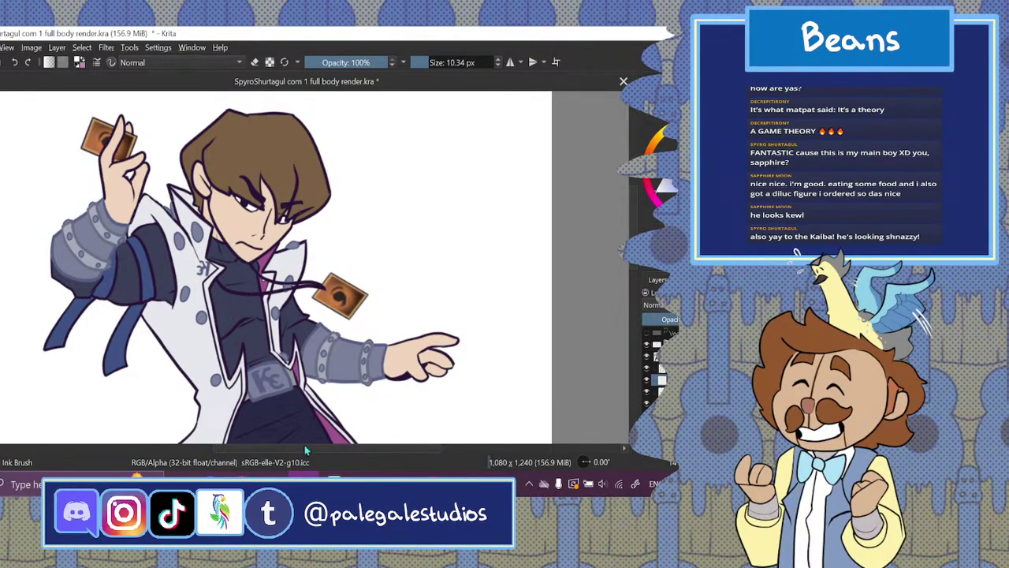
left_click_drag(305, 448, 282, 448)
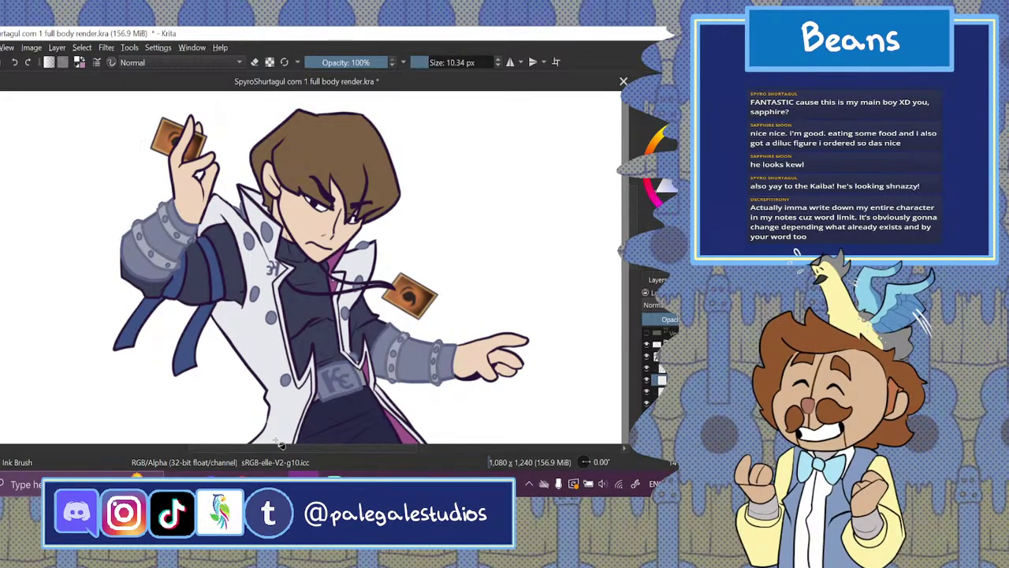
left_click(647, 392)
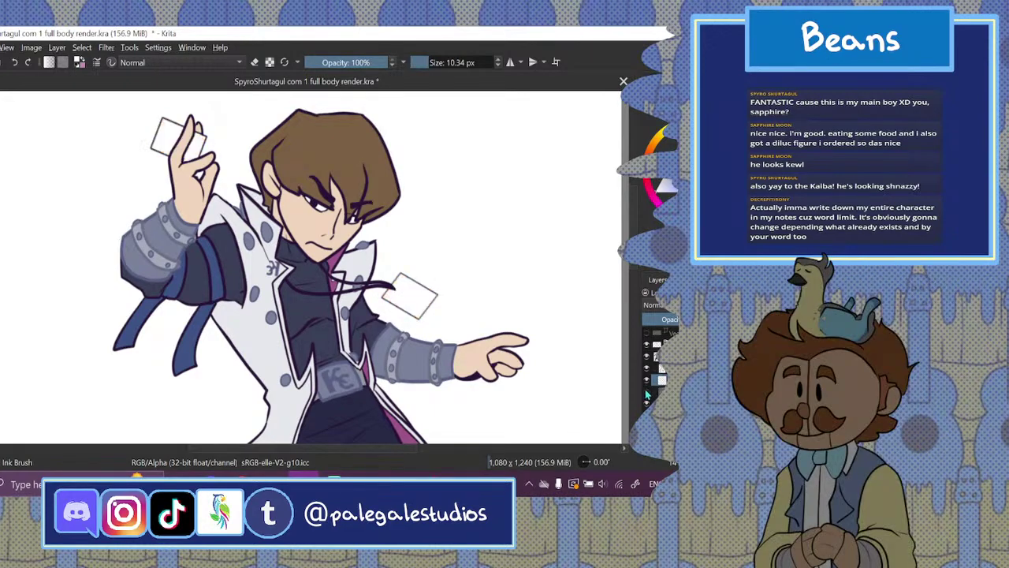
left_click(646, 392)
scroll(632, 276, "down", 5)
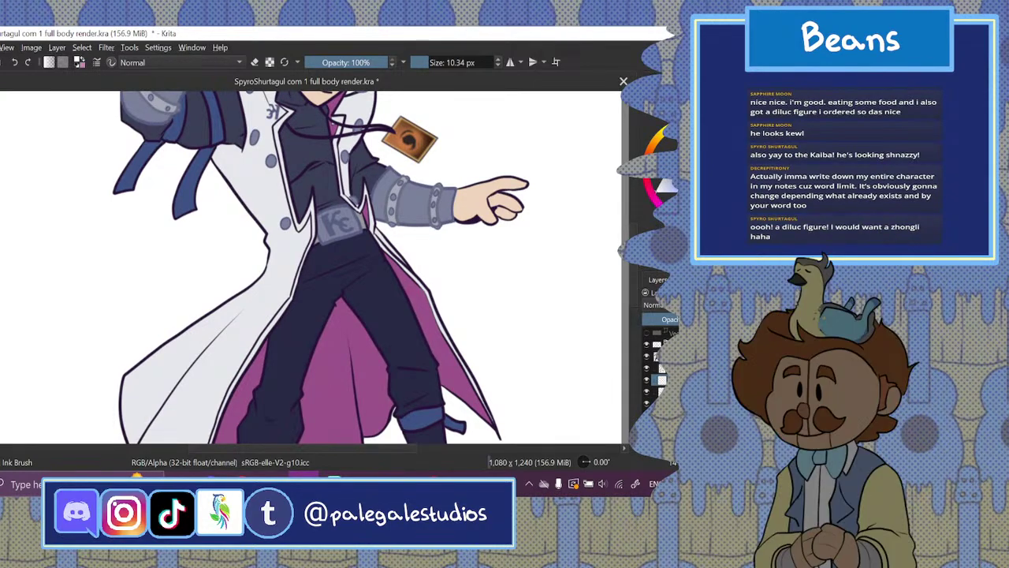
scroll(639, 312, "down", 6)
scroll(639, 331, "up", 10)
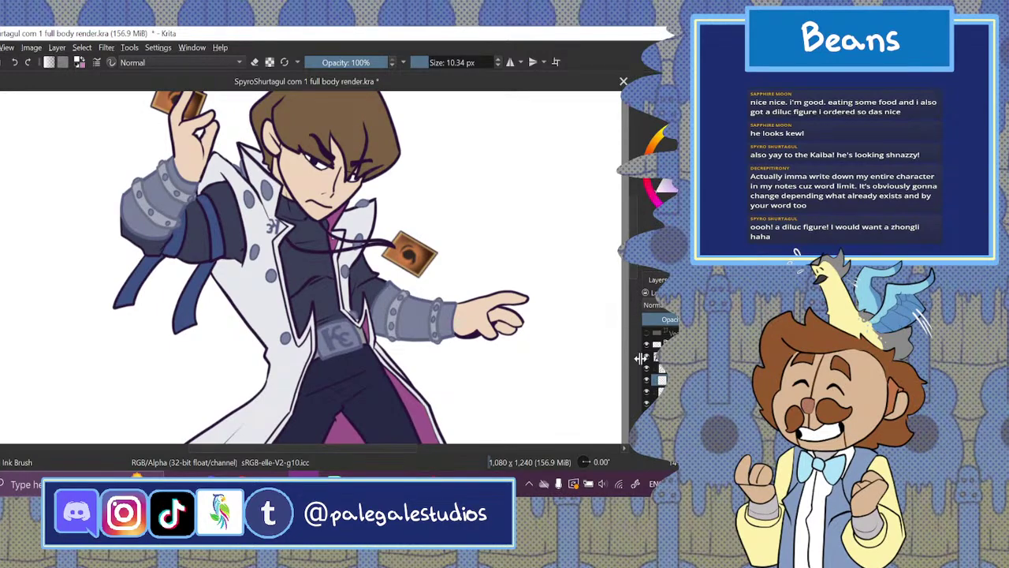
- Collapse the artwork group and briefly show the reference picture beside the character for comparison
left_click(665, 356)
left_click(646, 403)
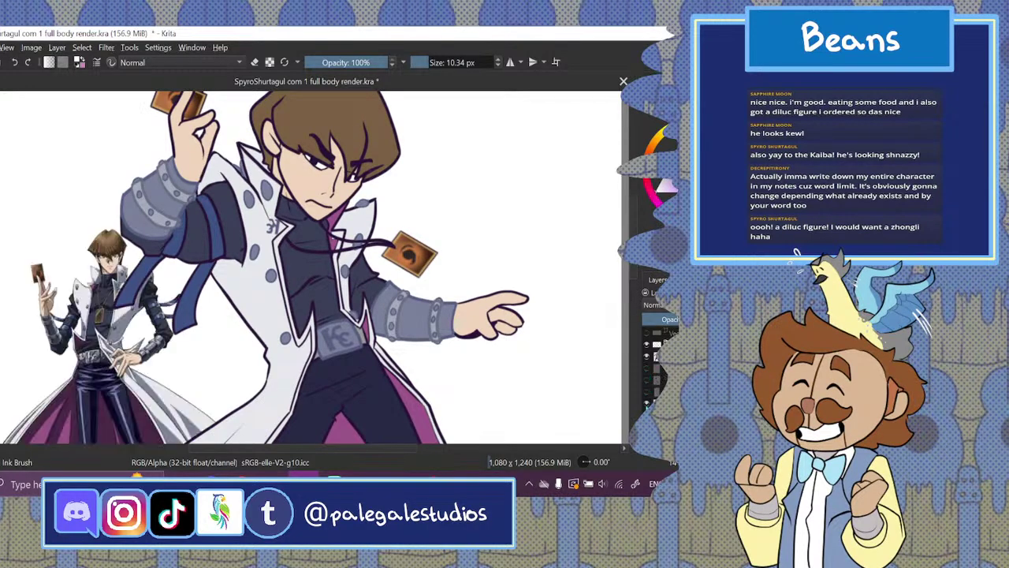
left_click(647, 403)
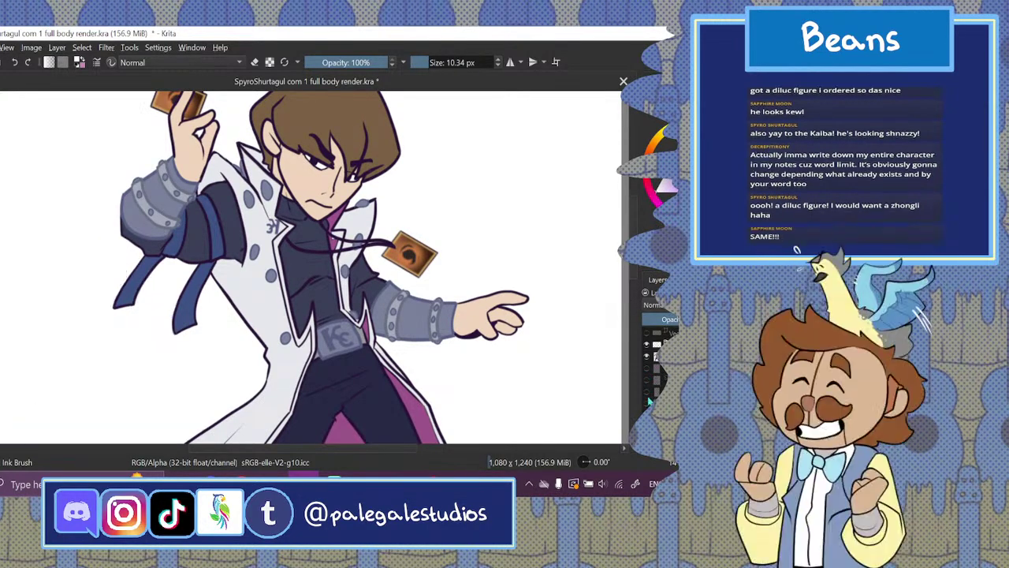
- Try filling the coat with a saturated purple on the layer above the colours and undo the fill
left_click(674, 205)
left_click(686, 206)
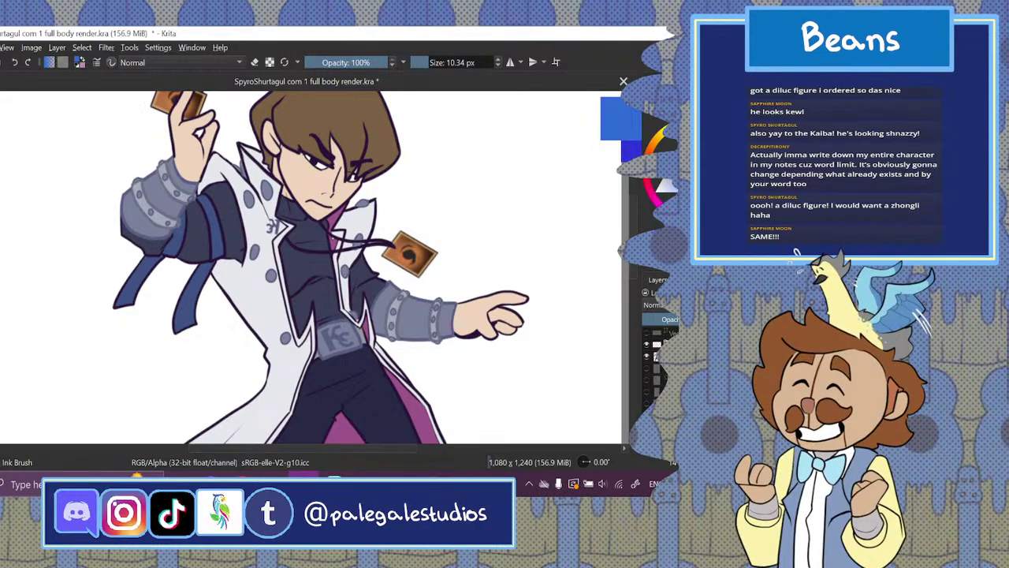
key("x")
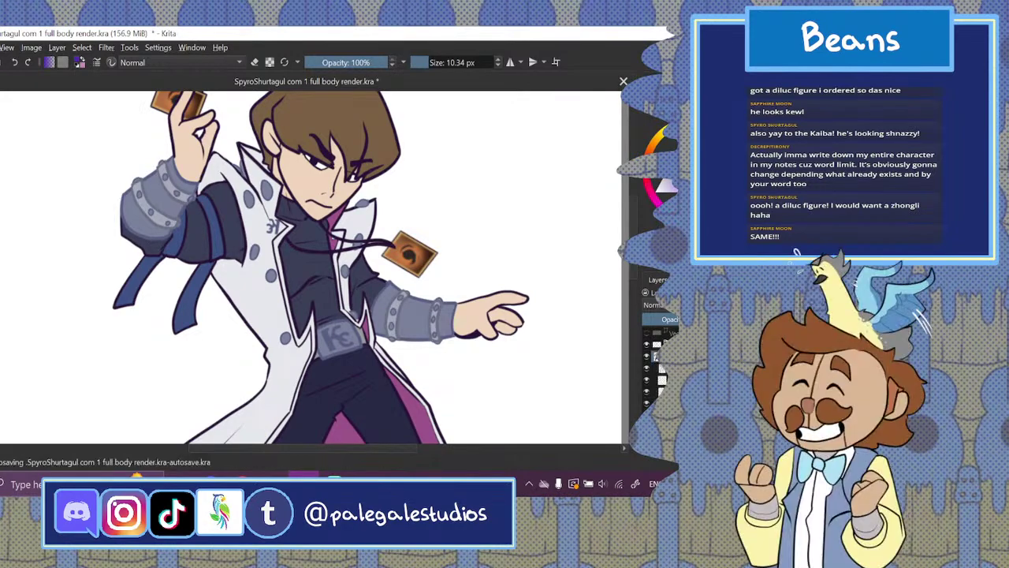
scroll(630, 337, "down", 6)
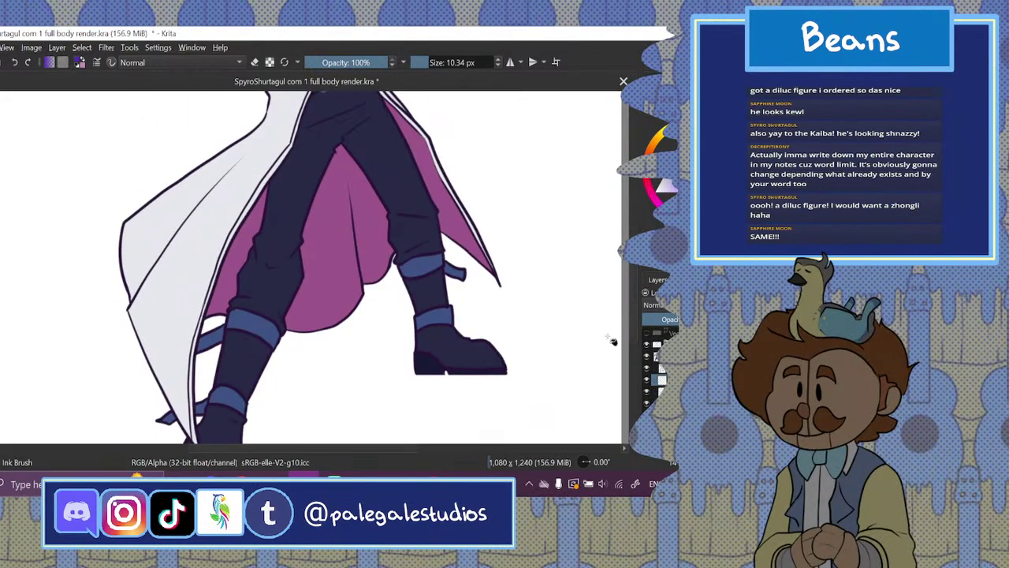
left_click(193, 348)
left_click(14, 63)
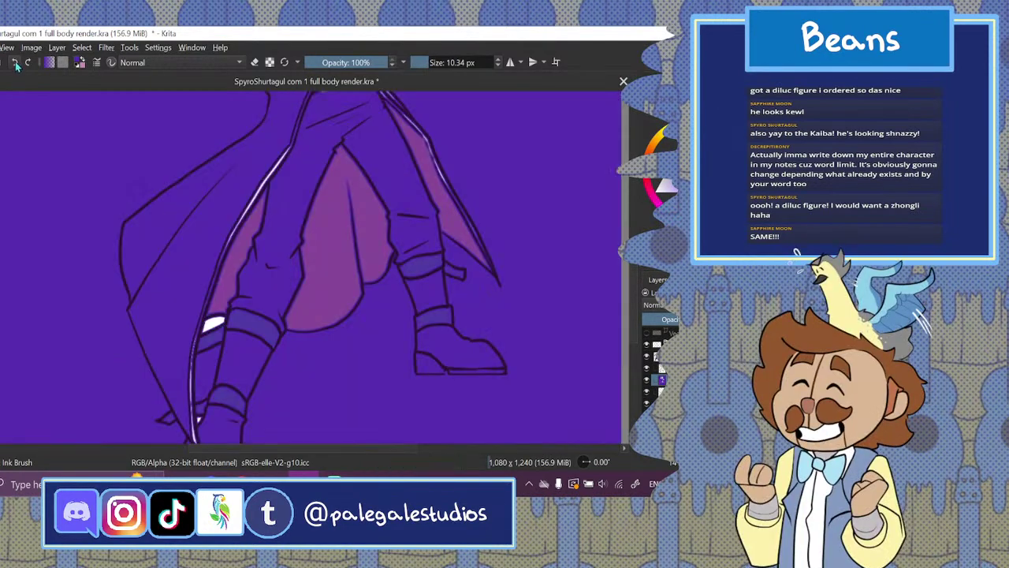
left_click(16, 65)
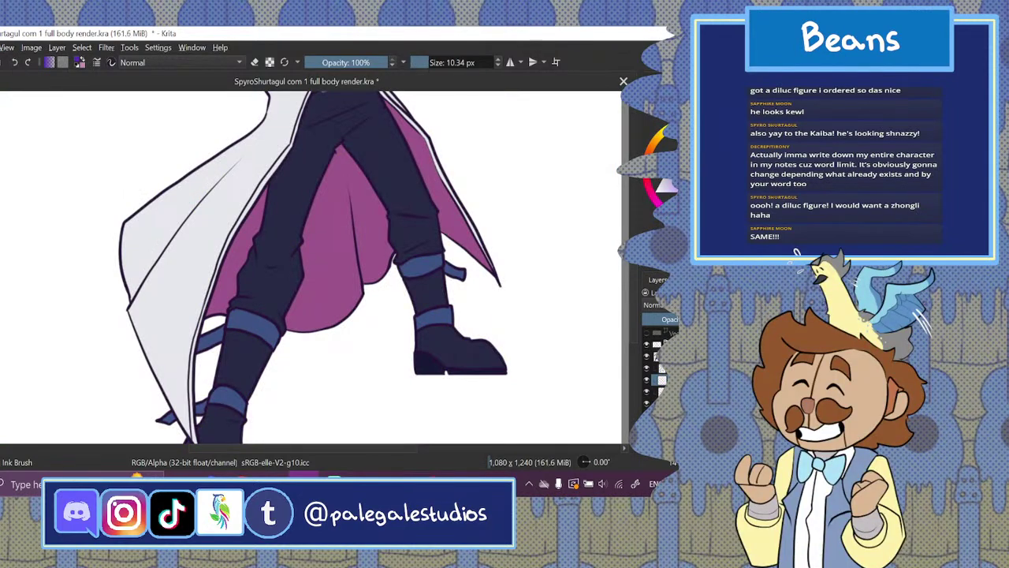
- Draw a purple test stroke across the white coat tail and set the shading layer's blending mode to Multiply
left_click_drag(168, 170, 187, 288)
key("ctrl+z")
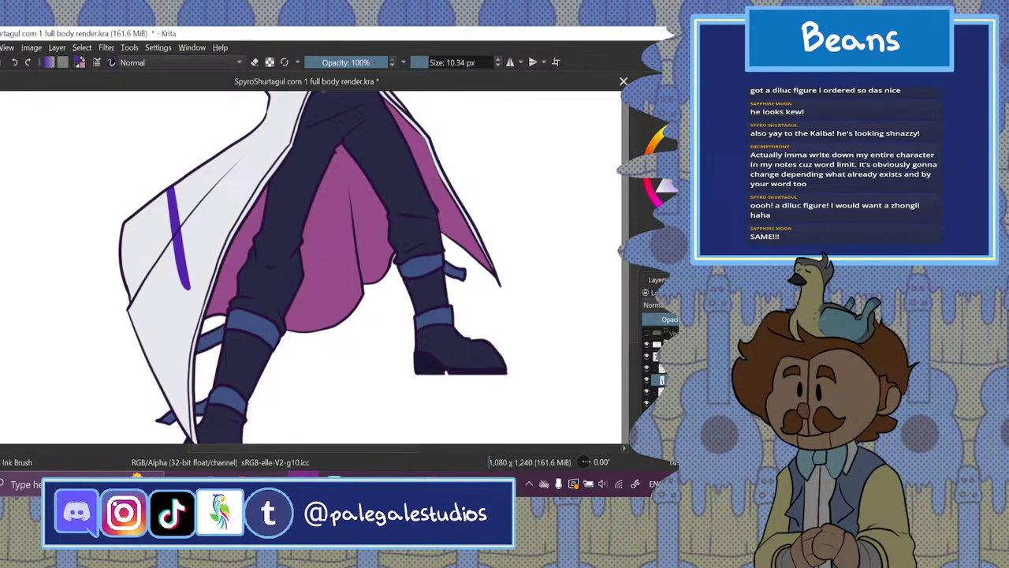
key("ctrl+z")
left_click(659, 305)
left_click(655, 285)
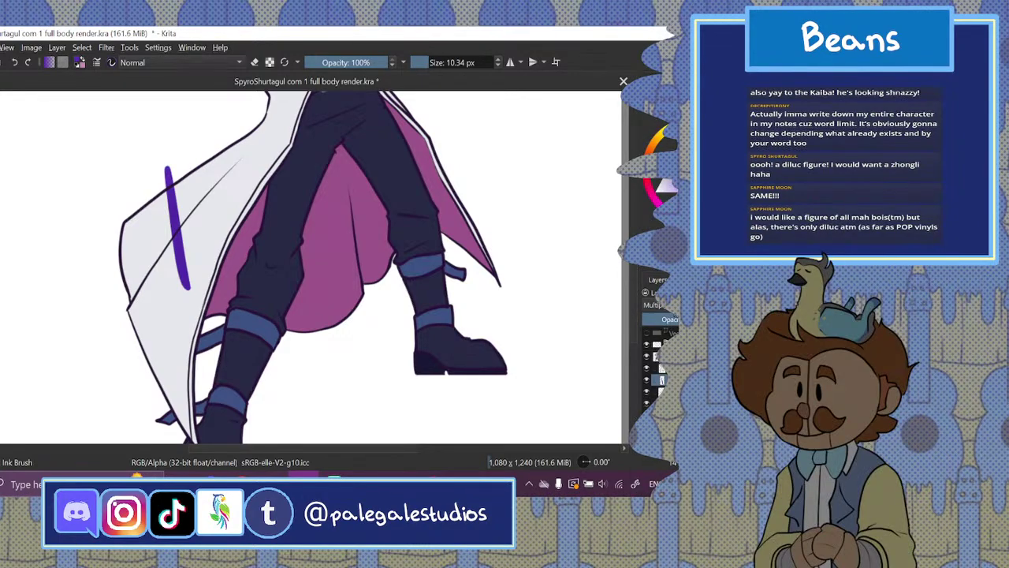
left_click(676, 319)
key("ctrl+z")
- Pick a muted dark purple, test it at a 31.81 px brush size, and erase the test stroke from the coat tail
left_click(662, 163)
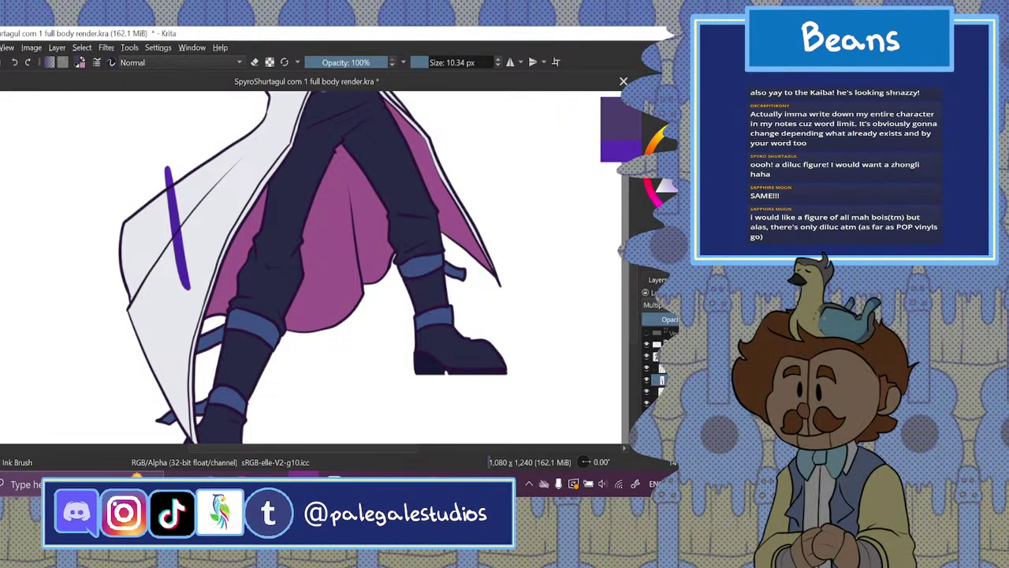
left_click(436, 62)
left_click_drag(191, 174, 202, 243)
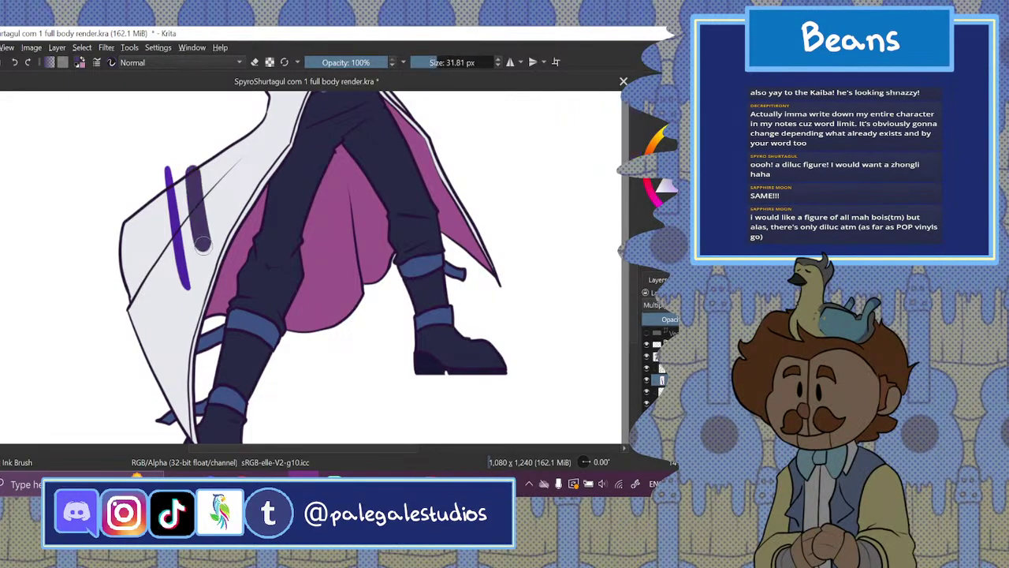
key("ctrl+z")
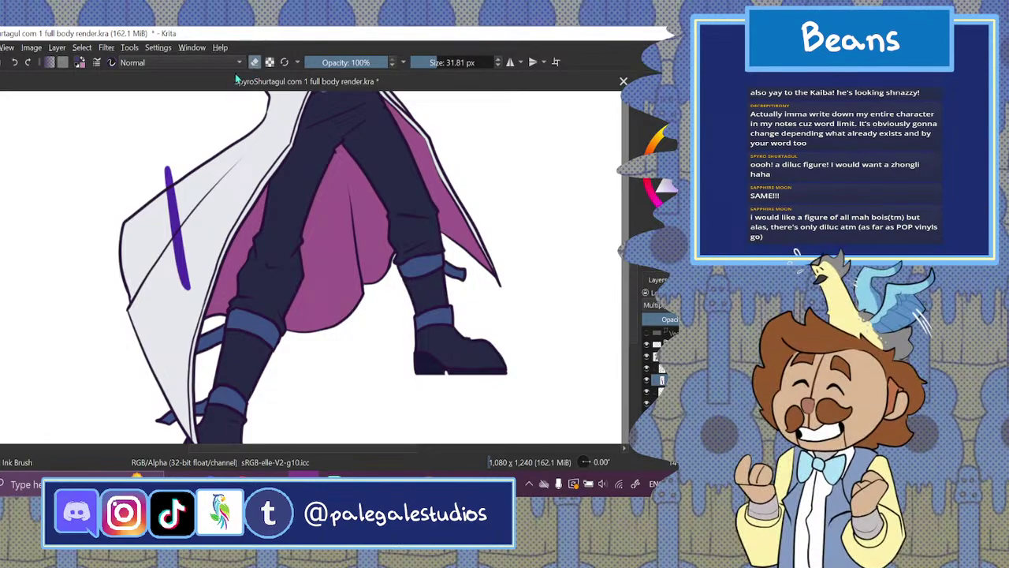
mouse_move(175, 185)
left_mouse_down()
mouse_move(178, 278)
mouse_move(166, 157)
mouse_move(178, 206)
left_mouse_up()
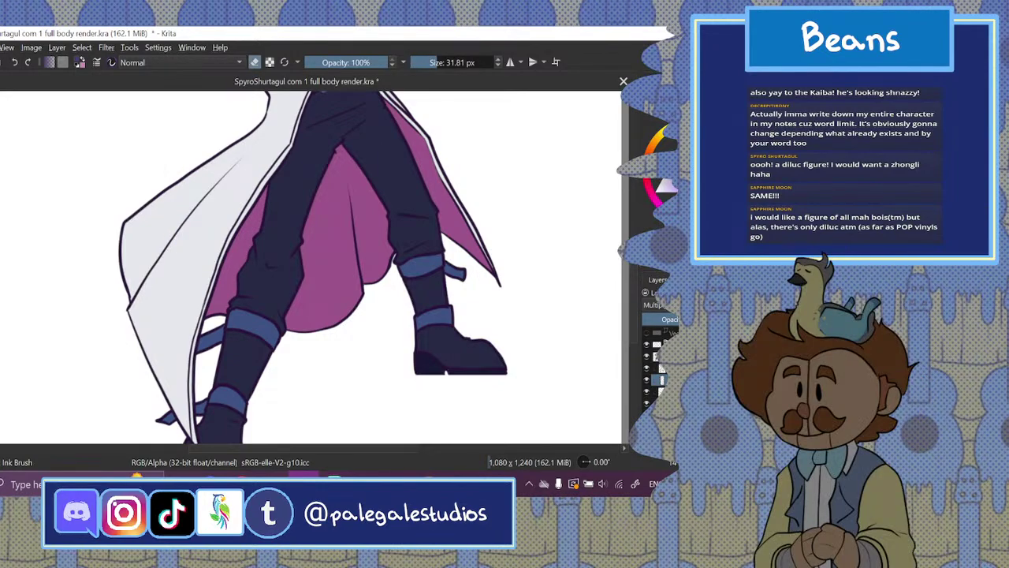
- Hide the base colours and fill the coat lining between and behind the legs with dark purple on the shading layer
left_click(647, 402)
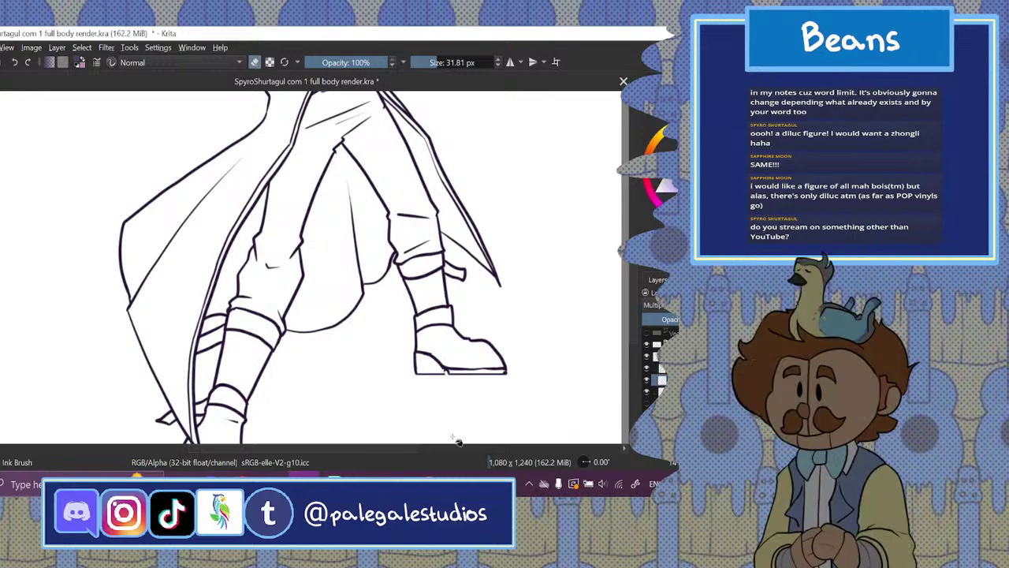
left_click(254, 62)
left_click(374, 250)
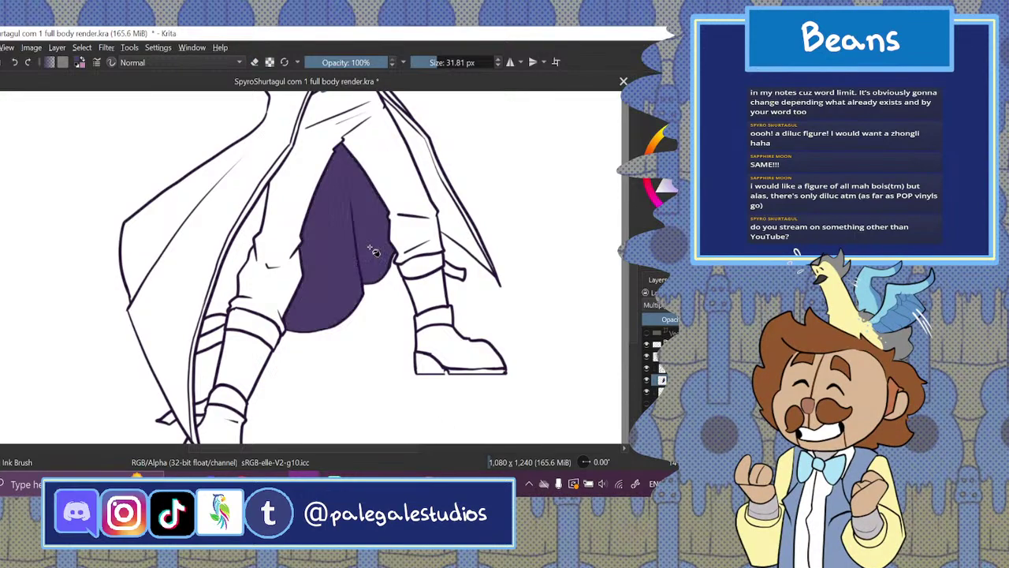
left_click(233, 314)
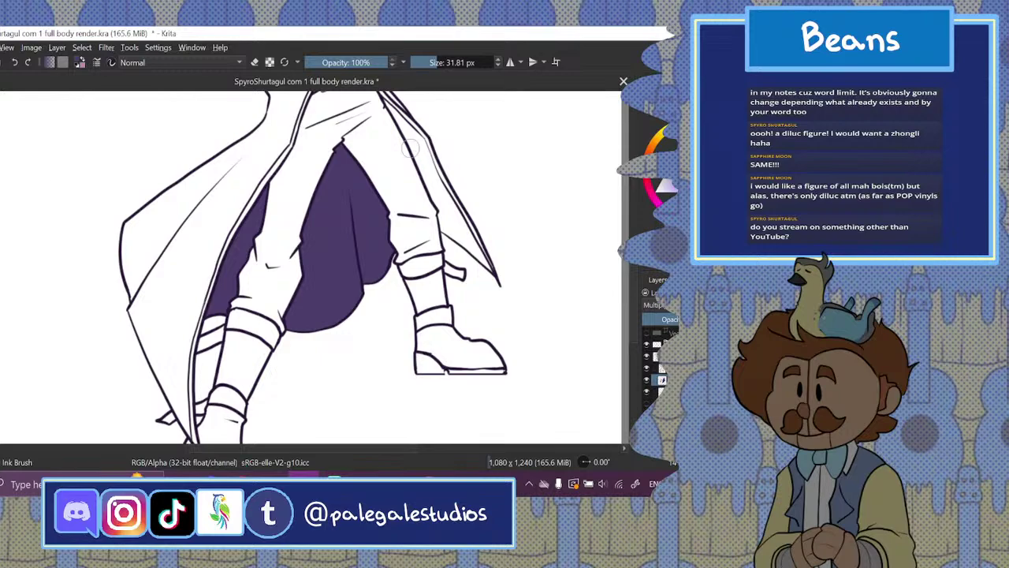
- Reduce the brush size to 14.28 px and shade the narrow strip of coat lining beside the forward leg dark purple
left_click_drag(435, 63, 426, 63)
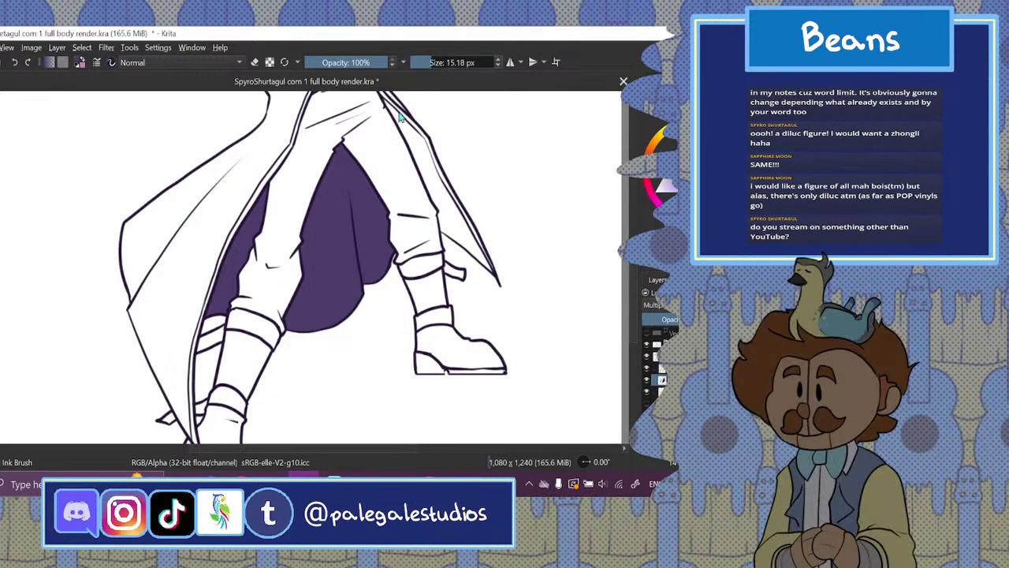
left_click_drag(384, 99, 446, 227)
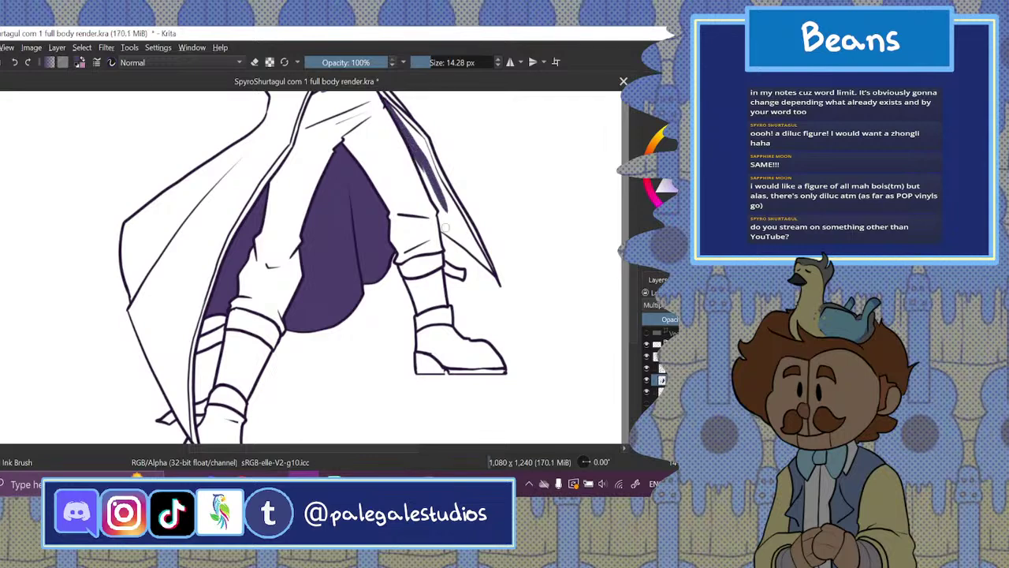
mouse_move(415, 153)
left_mouse_down()
mouse_move(452, 231)
mouse_move(438, 207)
mouse_move(460, 238)
left_mouse_up()
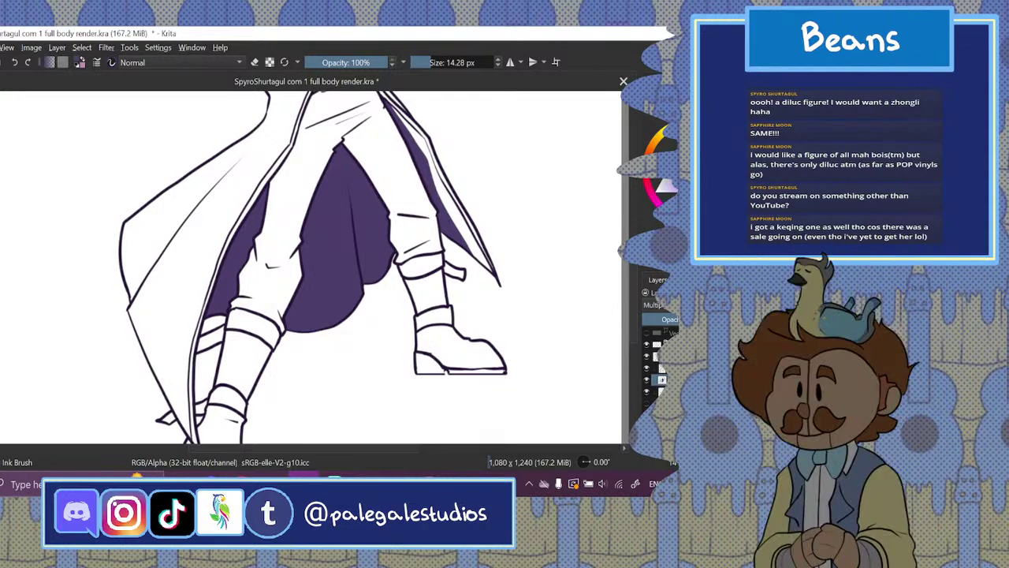
left_click_drag(634, 284, 637, 266)
scroll(315, 268, "down", 3)
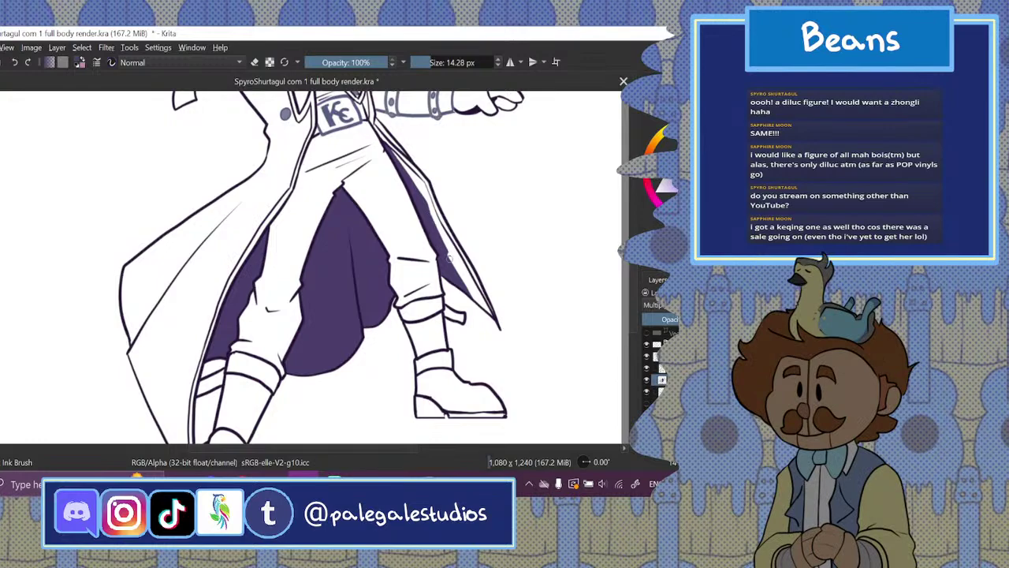
scroll(518, 342, "up", 3)
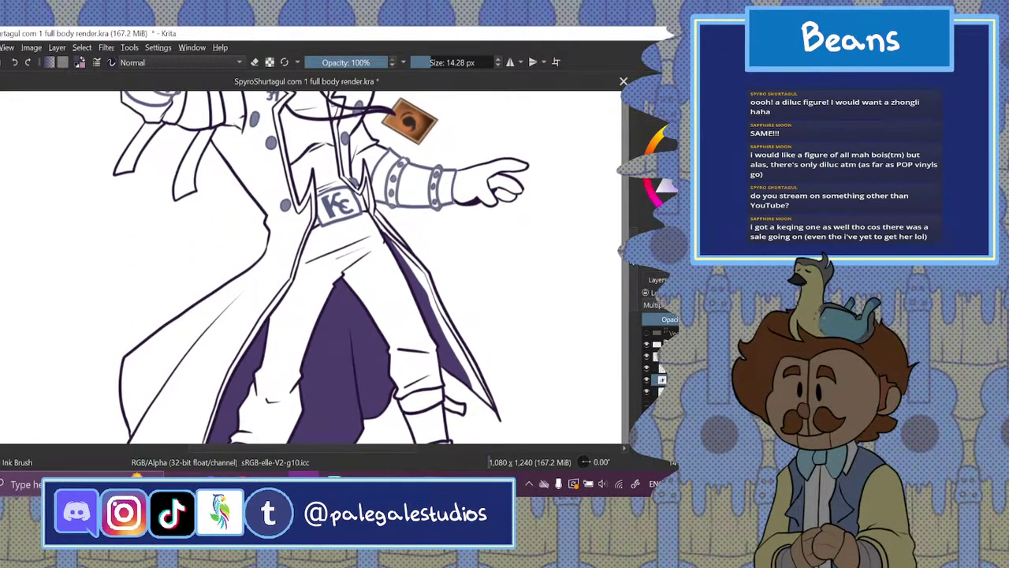
- Switch to YouTube, return to the Chill Lofi Beats album, play Chilling with Chilesaurus, and go back to Krita
left_click(240, 473)
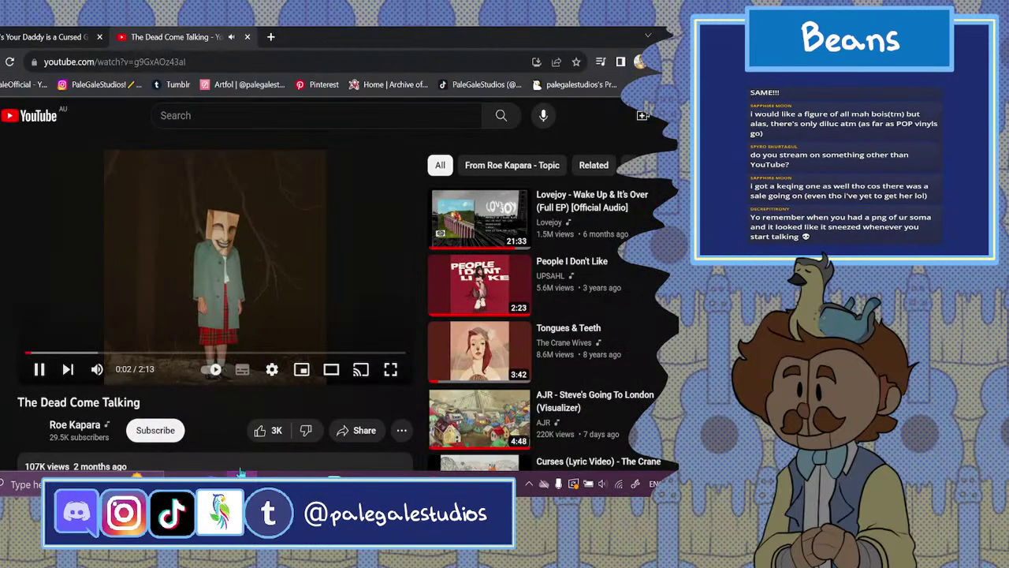
left_click(38, 369)
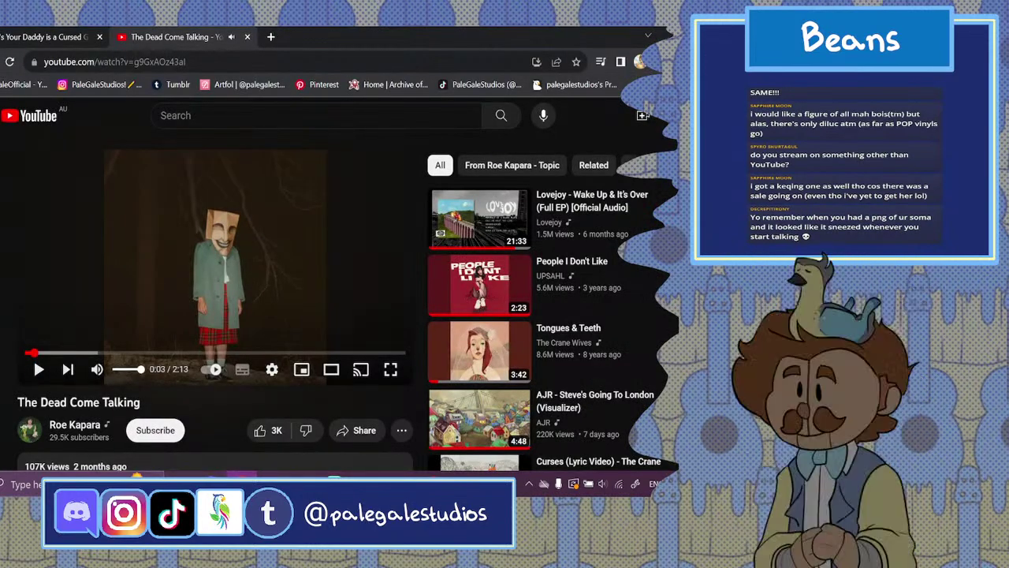
key("alt+Left")
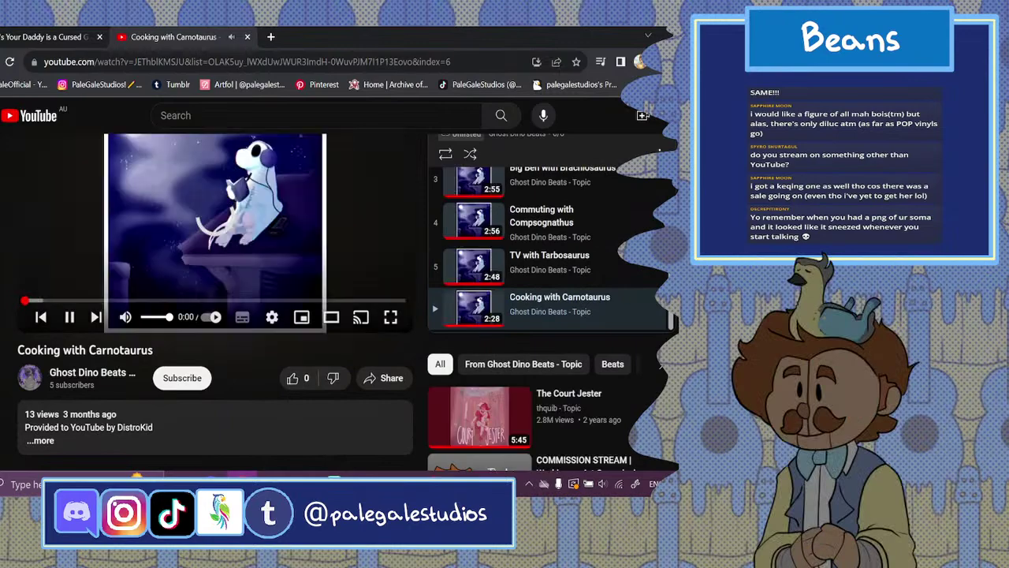
left_click(448, 152)
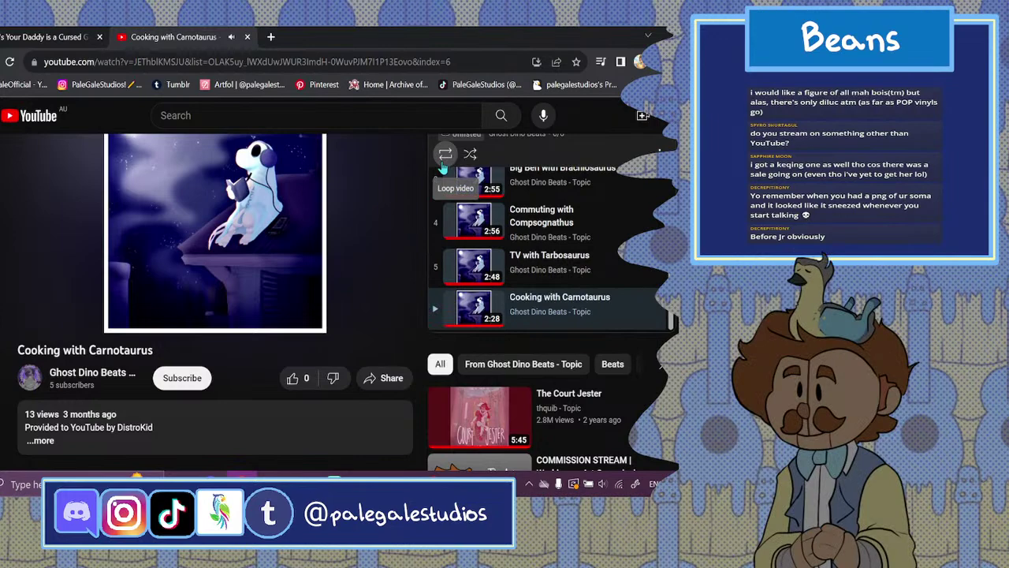
scroll(520, 246, "up", 3)
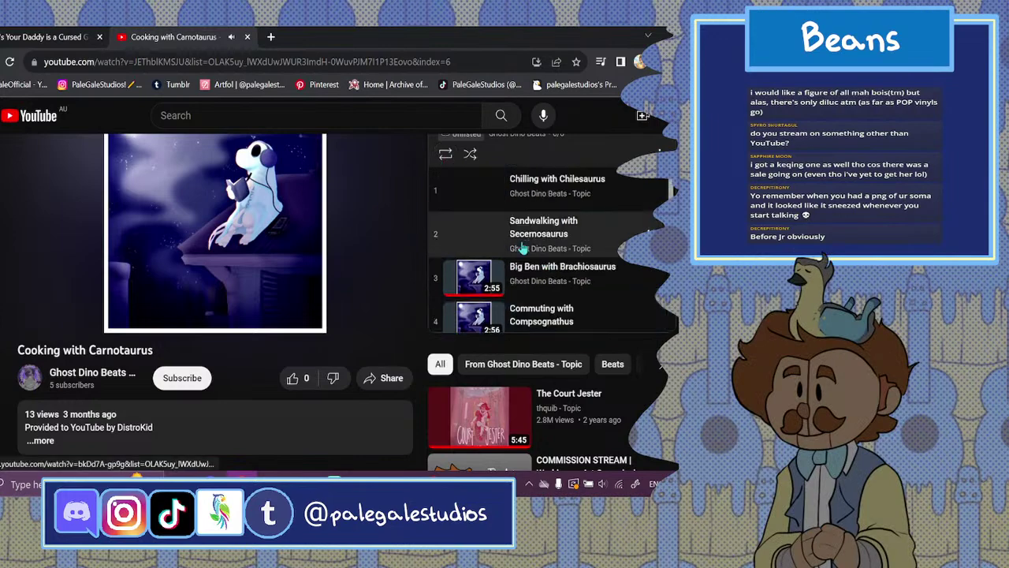
left_click(527, 190)
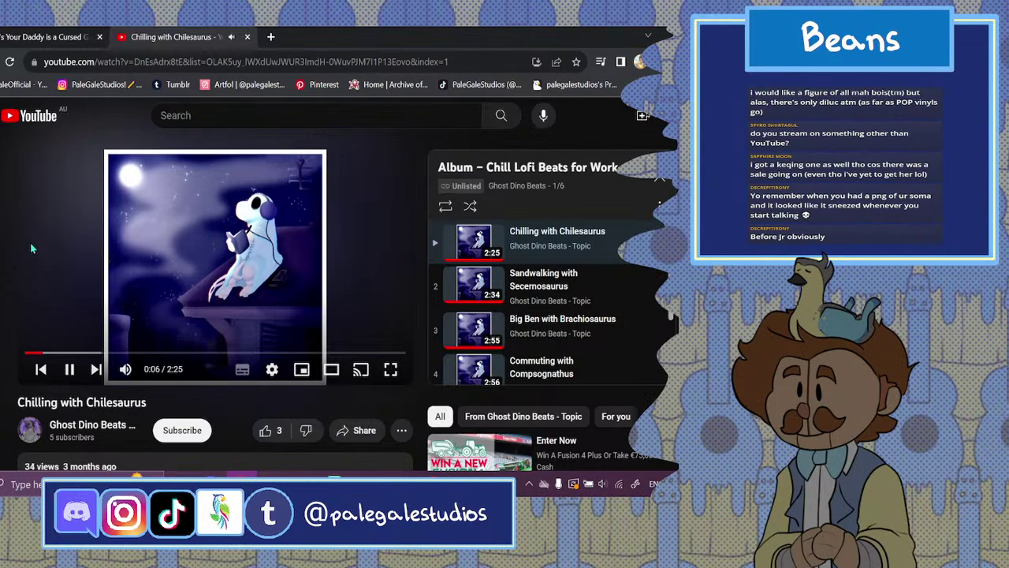
key("alt+Tab")
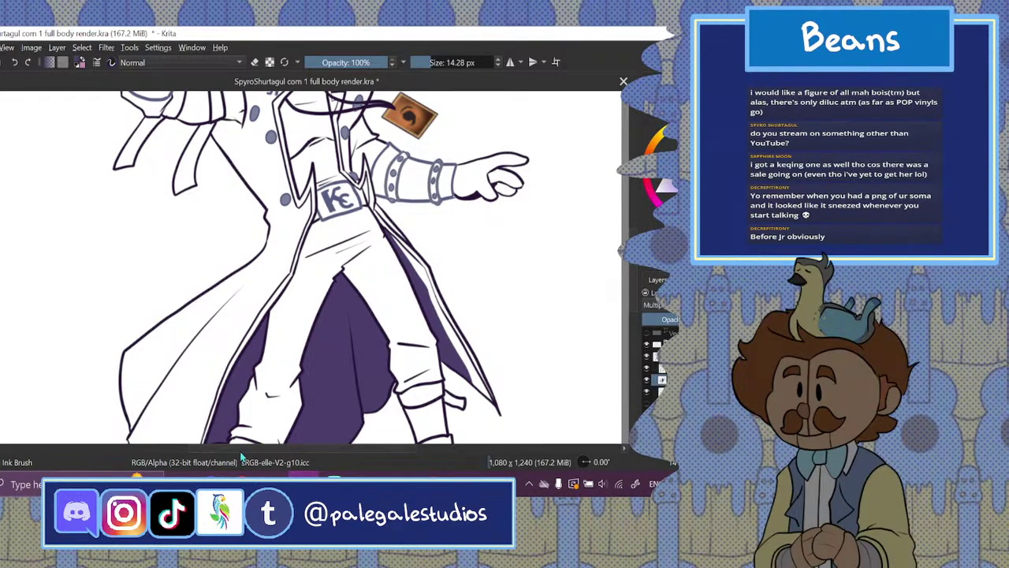
- Review the shading on the full figure and toggle the shading layer's visibility off and on
left_click_drag(241, 451, 214, 454)
key("ctrl+minus")
key("ctrl+minus")
key("ctrl+minus")
key("ctrl+minus")
key("plus")
key("plus")
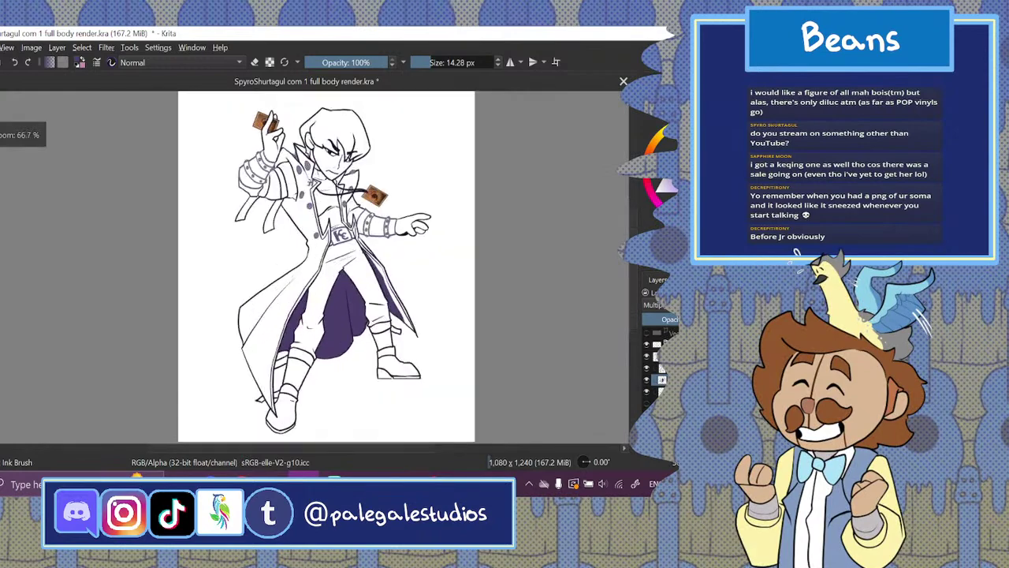
key("plus")
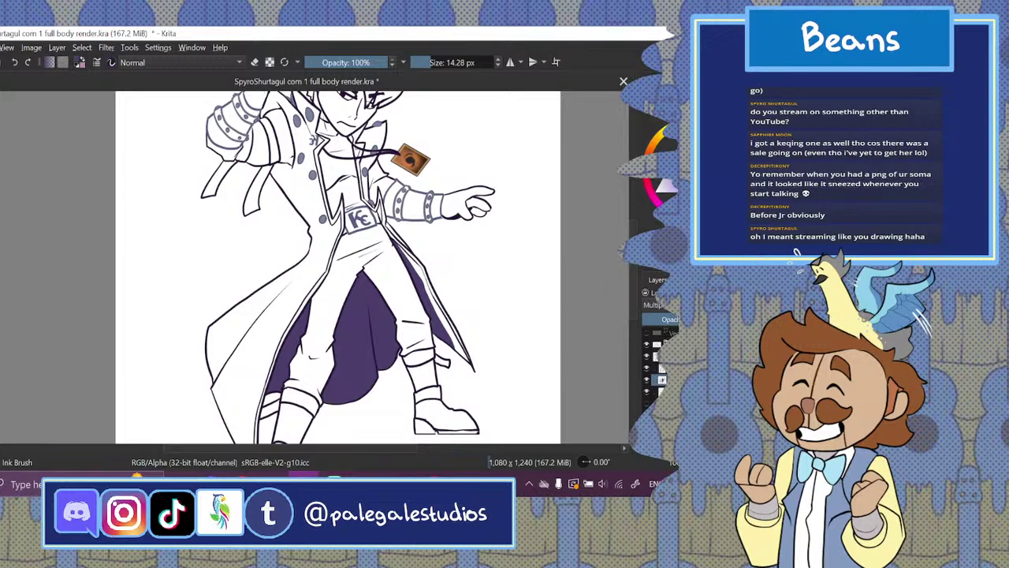
left_click_drag(634, 265, 633, 239)
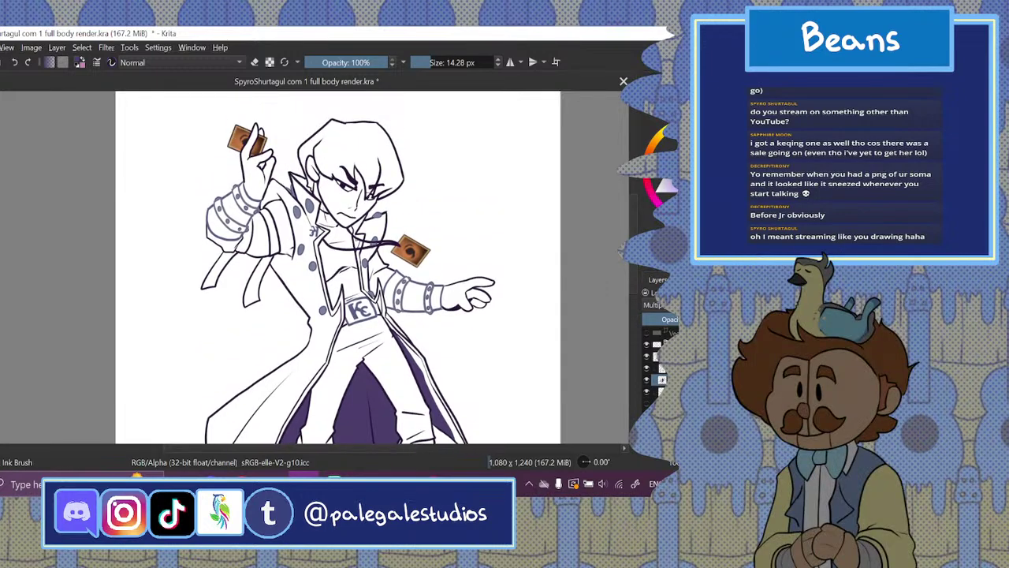
left_click(647, 381)
left_click(647, 381)
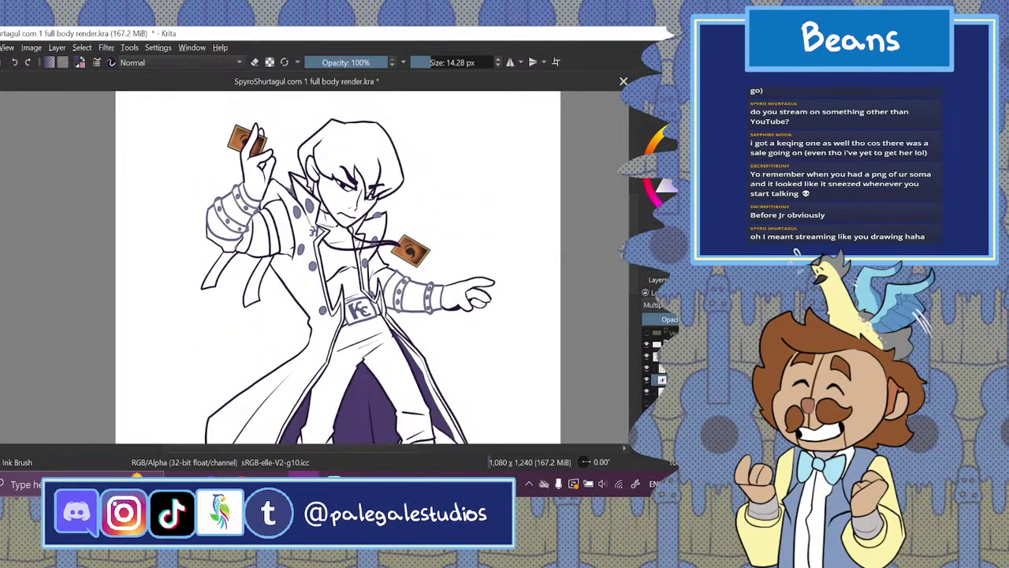
- Paint a dark purple shadow on the neck and inside the collar under the jaw, and erase its excess edge
key("ctrl+minus")
key("ctrl+minus")
key("ctrl+minus")
key("ctrl+plus")
key("ctrl+plus")
key("ctrl+plus")
key("ctrl+plus")
key("ctrl+plus")
scroll(630, 195, "up", 2)
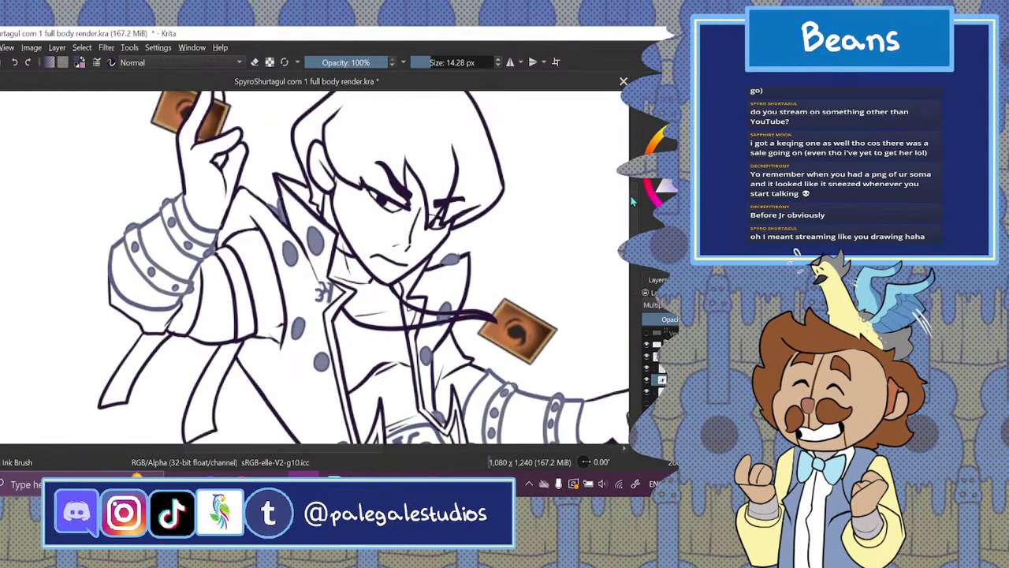
mouse_move(324, 217)
left_mouse_down()
mouse_move(347, 243)
mouse_move(324, 212)
mouse_move(327, 196)
mouse_move(361, 273)
mouse_move(346, 246)
mouse_move(368, 276)
left_mouse_up()
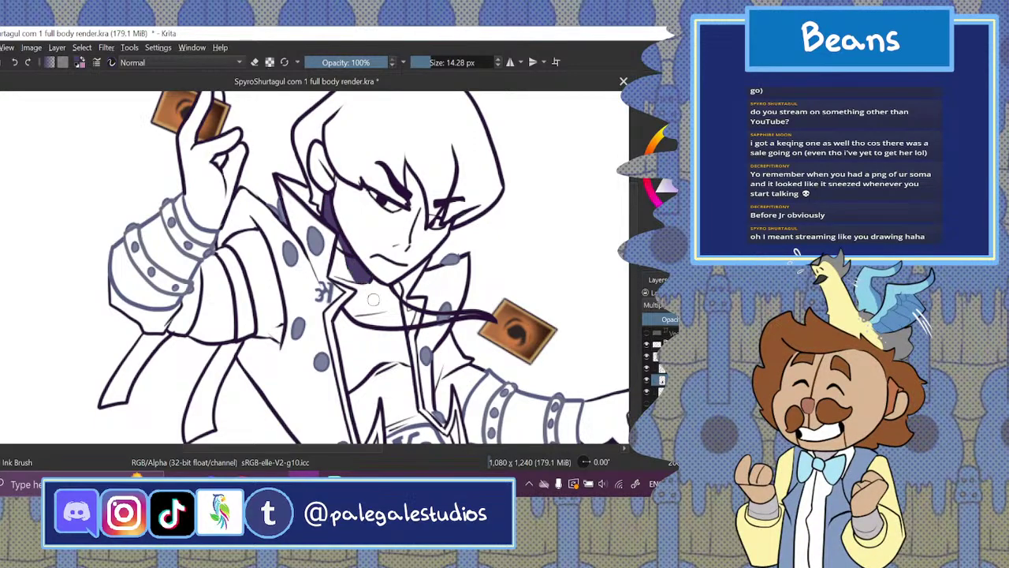
left_click(254, 63)
left_click_drag(342, 279, 370, 279)
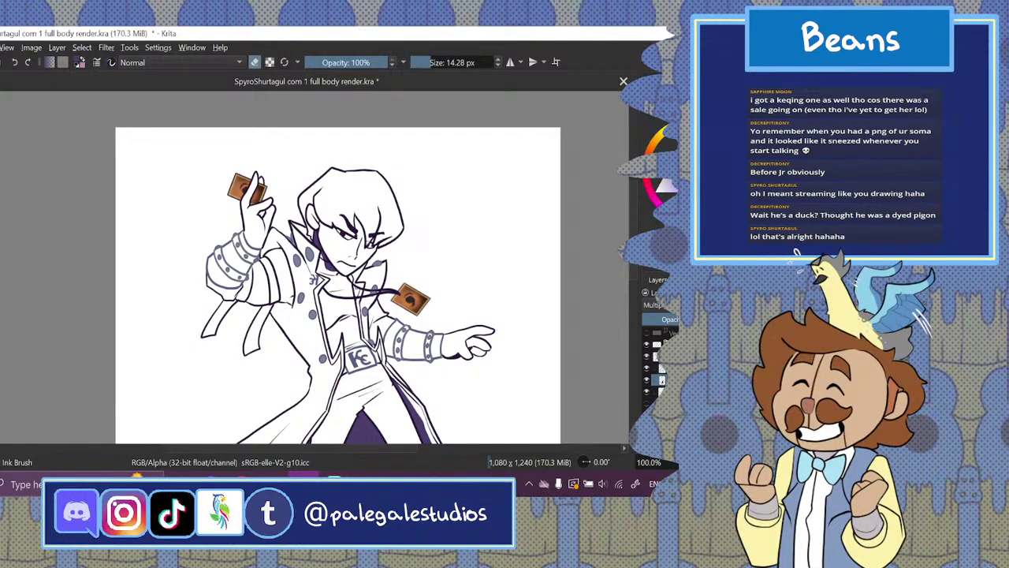
- Inspect the shading on the whole figure and examine the belt buckle and coat waist close up
key("minus")
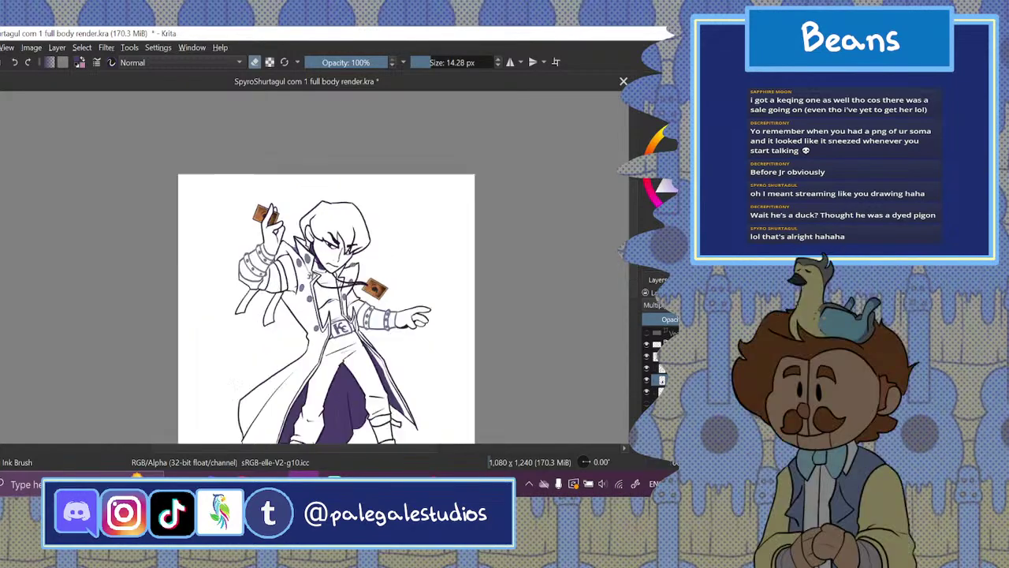
key("1")
mouse_move(632, 263)
left_mouse_down()
mouse_move(631, 297)
mouse_move(633, 276)
left_mouse_up()
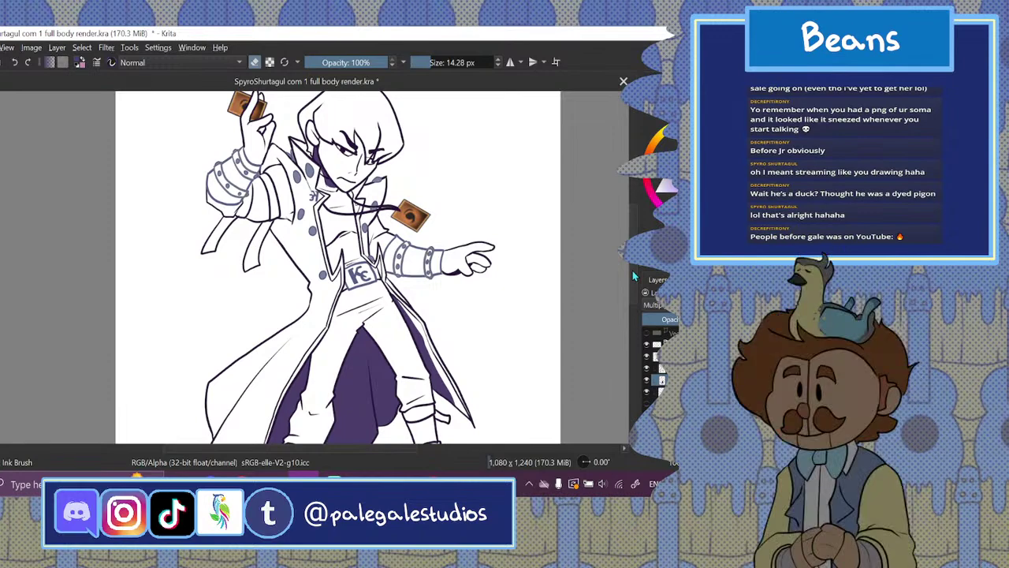
left_click_drag(263, 448, 260, 449)
scroll(260, 451, "right", 1)
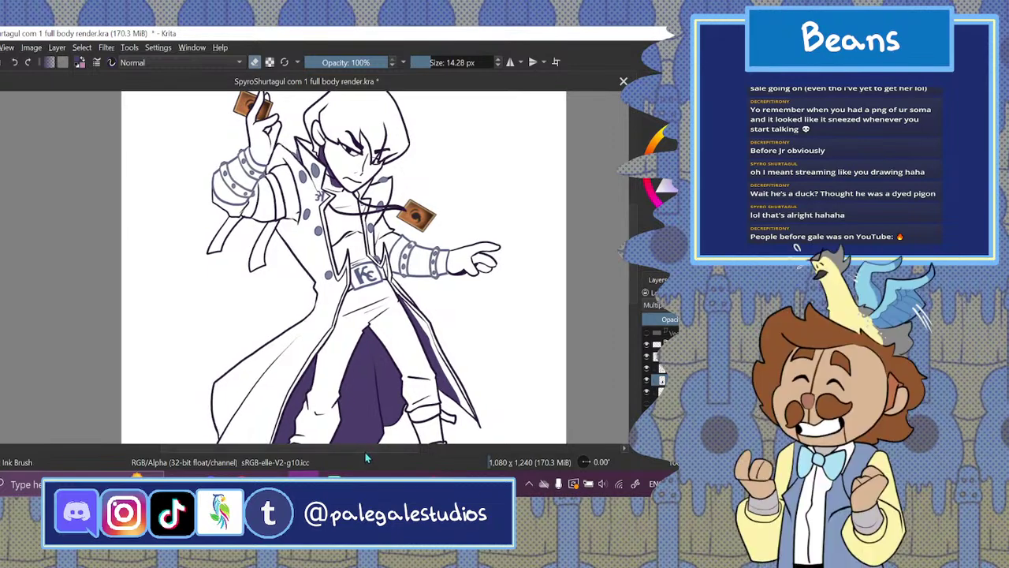
key("ctrl+plus")
key("ctrl+plus")
key("ctrl+plus")
key("ctrl+plus")
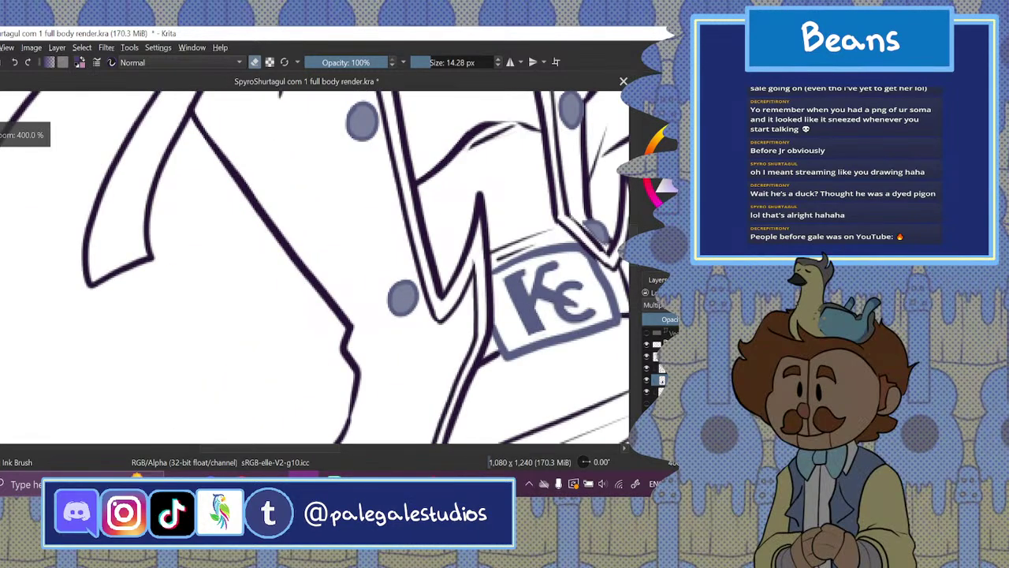
left_click_drag(314, 228, 314, 333)
key("ctrl+minus")
key("ctrl+minus")
key("ctrl+minus")
key("ctrl+minus")
key("ctrl+minus")
key("ctrl+minus")
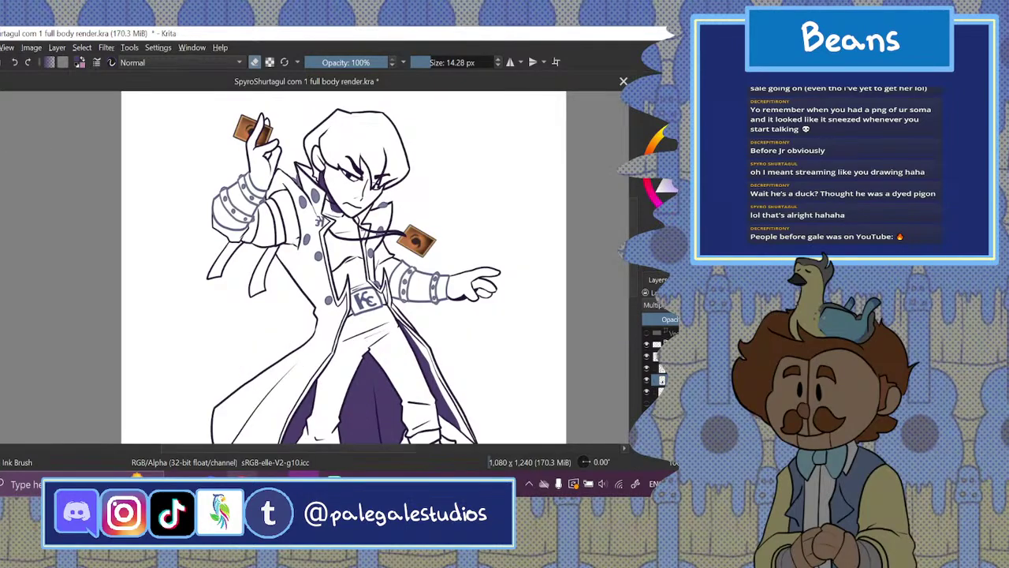
- Switch to YouTube to check the playing album track and return to the Krita drawing
left_click(243, 482)
left_click(379, 327)
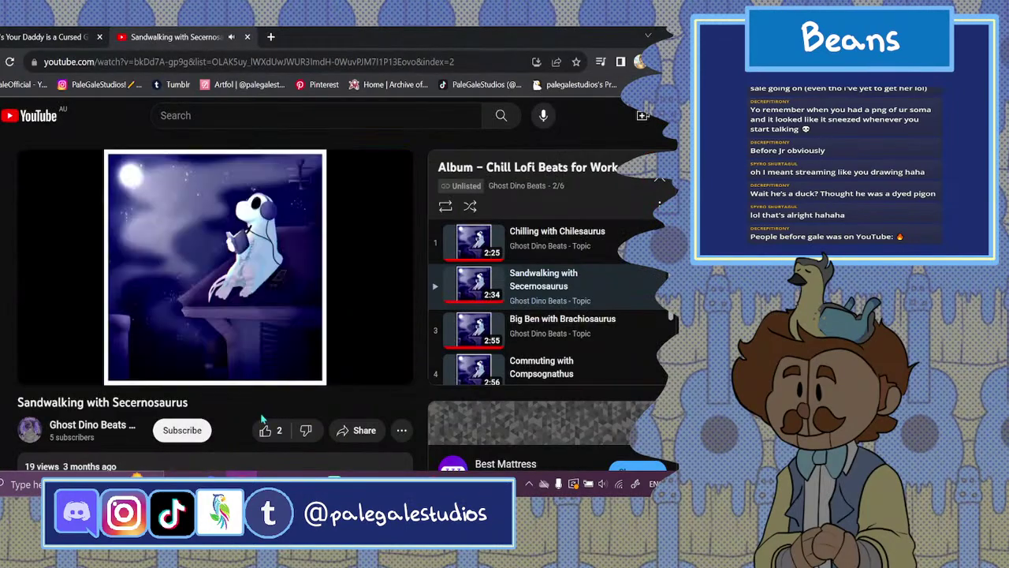
left_click(303, 482)
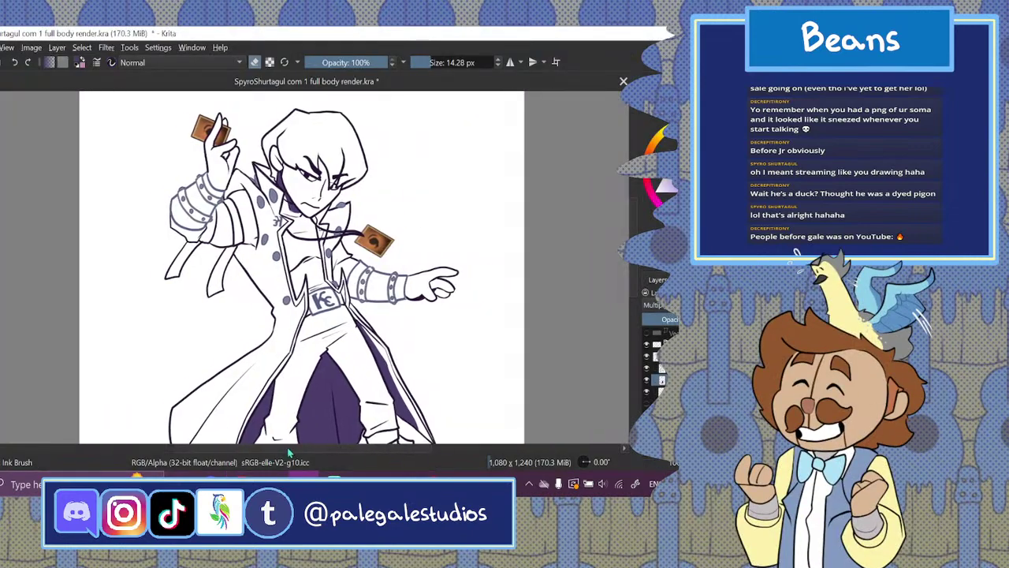
- Turn off erasing and paint dark purple shadows down the shirt's centre, under the chest fold and above the belt buckle
left_click_drag(288, 452, 297, 450)
key("ctrl+plus")
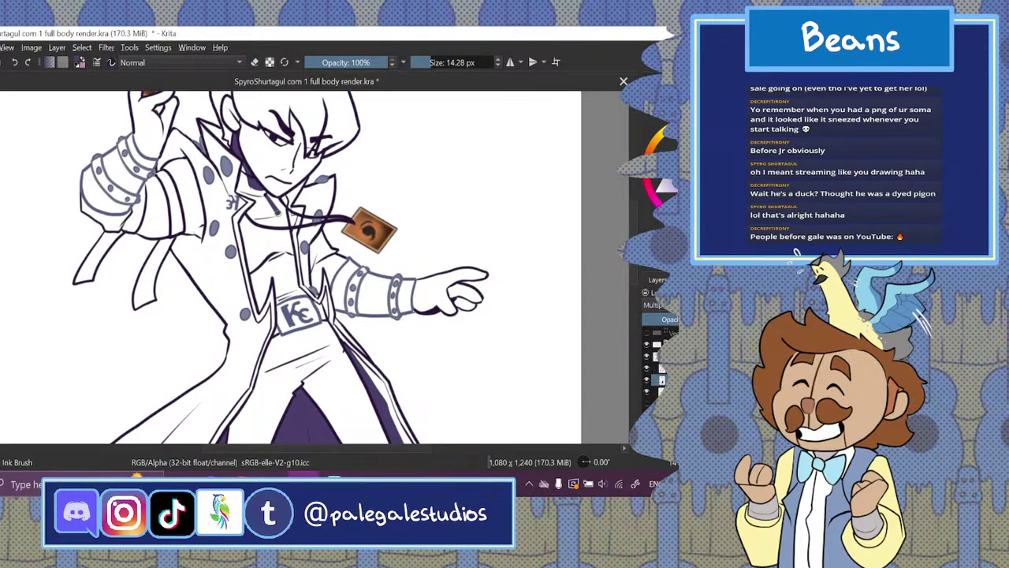
mouse_move(269, 258)
left_mouse_down()
mouse_move(298, 259)
mouse_move(255, 273)
mouse_move(280, 260)
mouse_move(295, 269)
mouse_move(296, 294)
mouse_move(283, 303)
left_mouse_up()
left_click(295, 291)
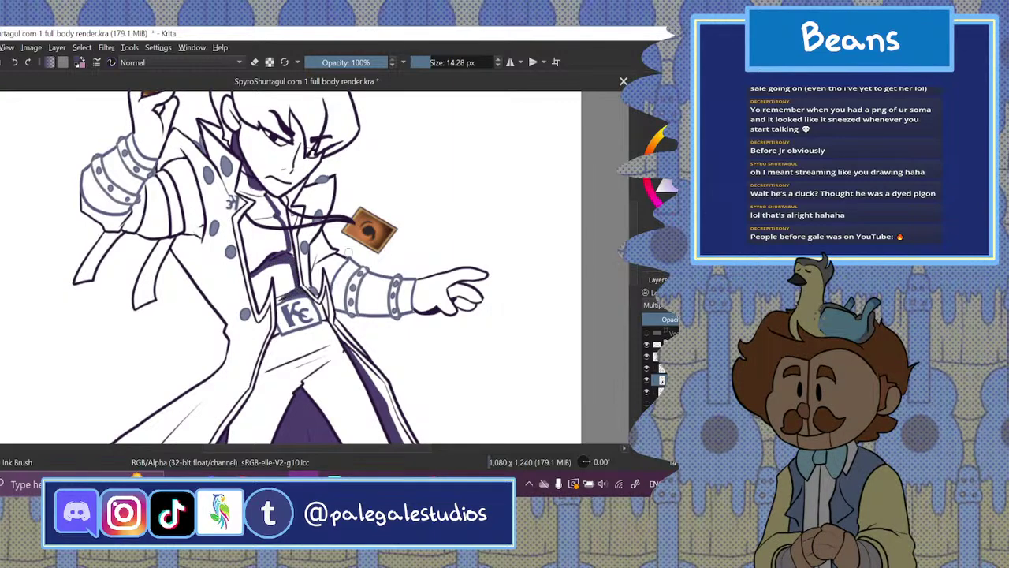
mouse_move(268, 197)
left_mouse_down()
mouse_move(279, 200)
mouse_move(292, 257)
mouse_move(278, 204)
left_mouse_up()
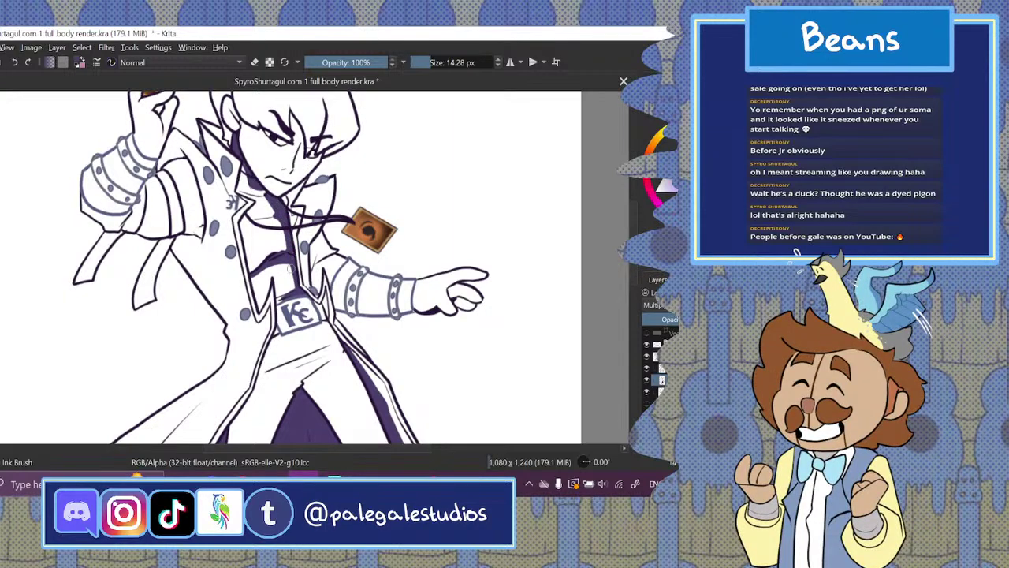
- Draw dark purple guide strokes on the empty canvas beside the figure's outstretched arm and above its head
key("ctrl+minus")
key("ctrl+minus")
key("ctrl+minus")
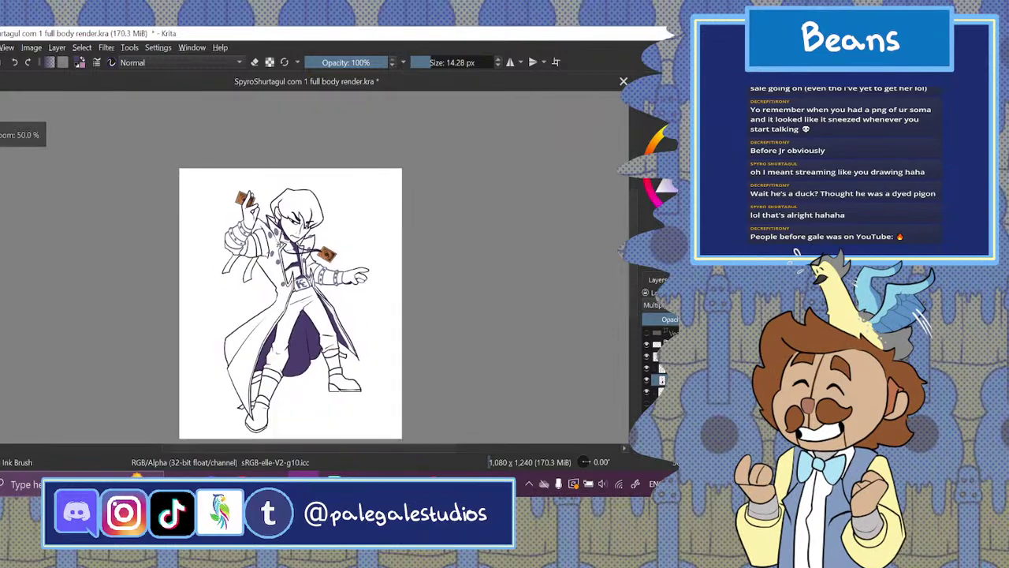
key("plus")
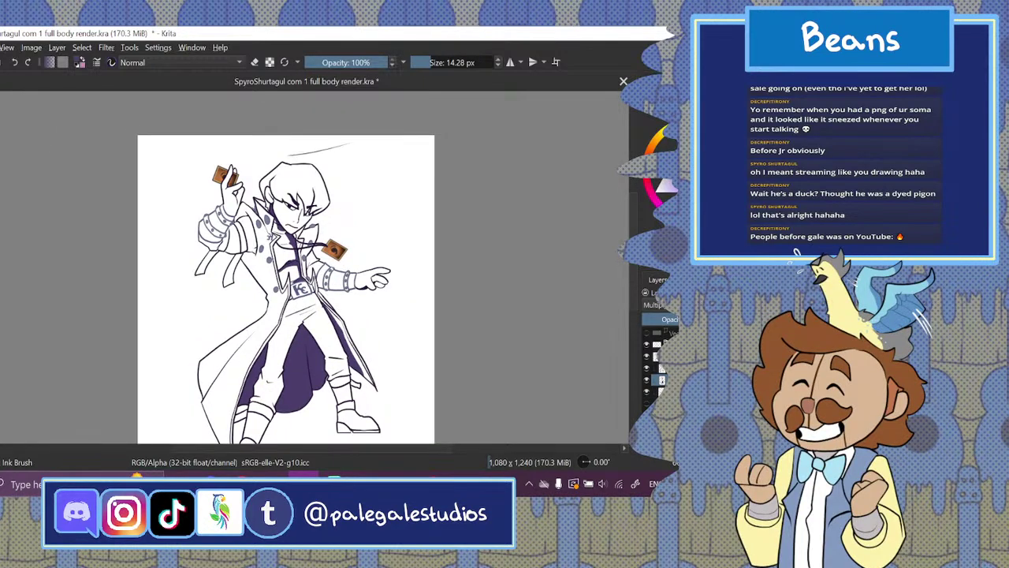
left_click_drag(421, 228, 382, 395)
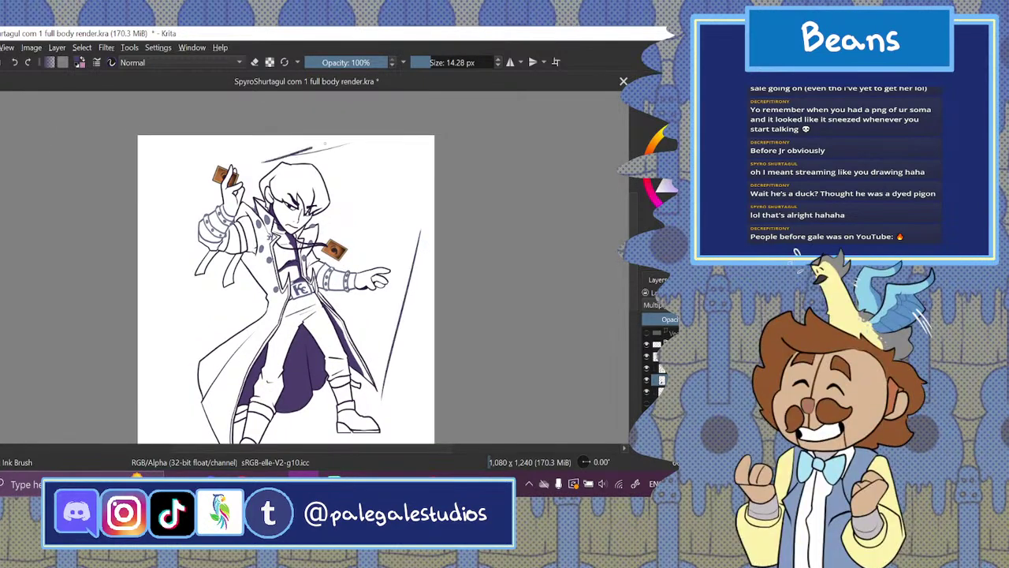
left_click_drag(264, 162, 356, 136)
- Fade the lower shadows of the coat's inner lining with the Airbrush as an eraser at 285.44 px, and turn erasing off
left_click(654, 268)
left_click(670, 148)
left_click(652, 148)
left_click(465, 63)
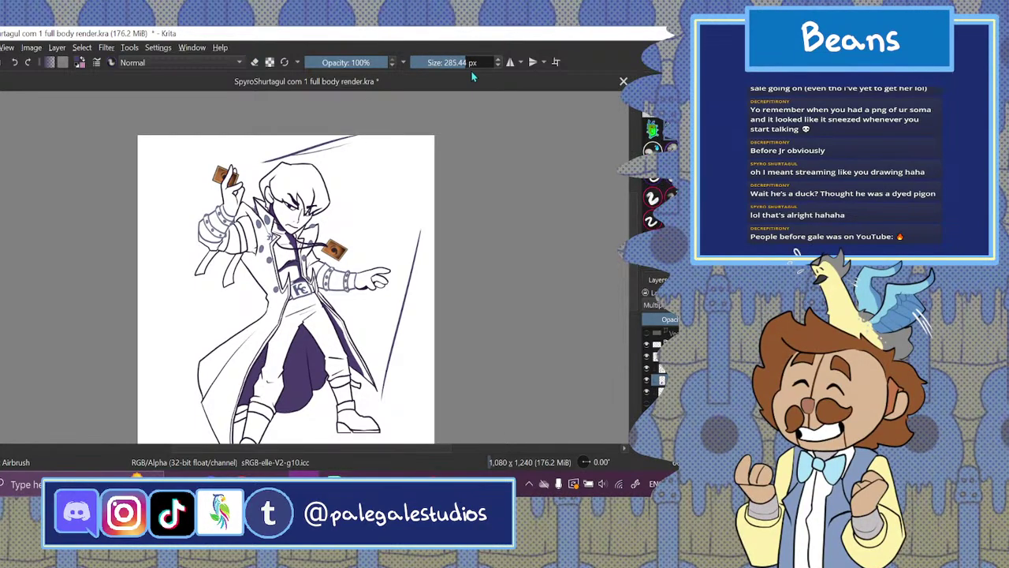
left_click(254, 63)
left_click_drag(246, 418, 320, 394)
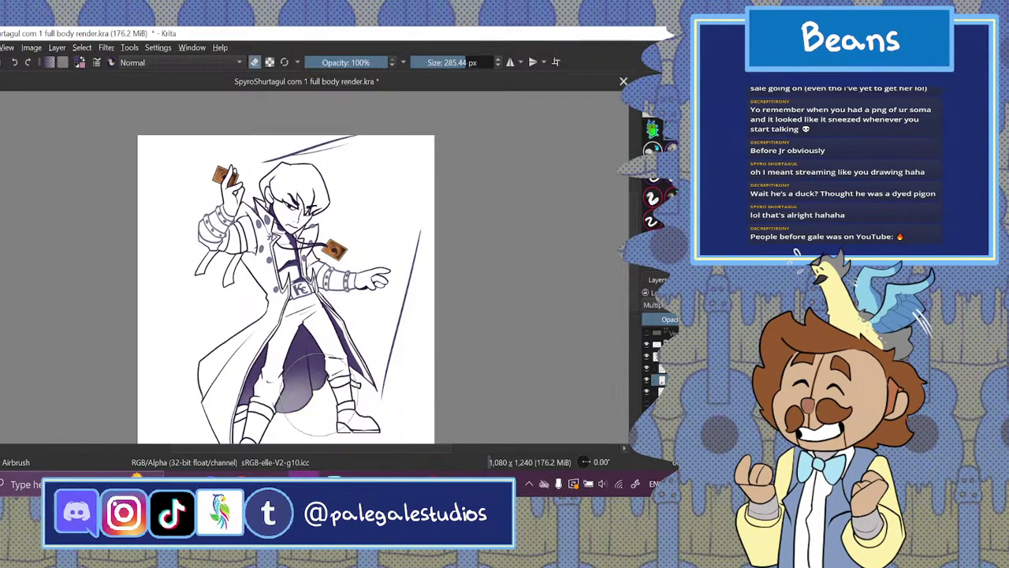
mouse_move(244, 401)
left_mouse_down()
mouse_move(336, 379)
mouse_move(311, 382)
mouse_move(335, 402)
mouse_move(352, 370)
mouse_move(356, 379)
mouse_move(279, 383)
mouse_move(332, 390)
mouse_move(257, 387)
mouse_move(304, 402)
mouse_move(238, 406)
mouse_move(297, 402)
mouse_move(214, 394)
mouse_move(243, 398)
left_mouse_up()
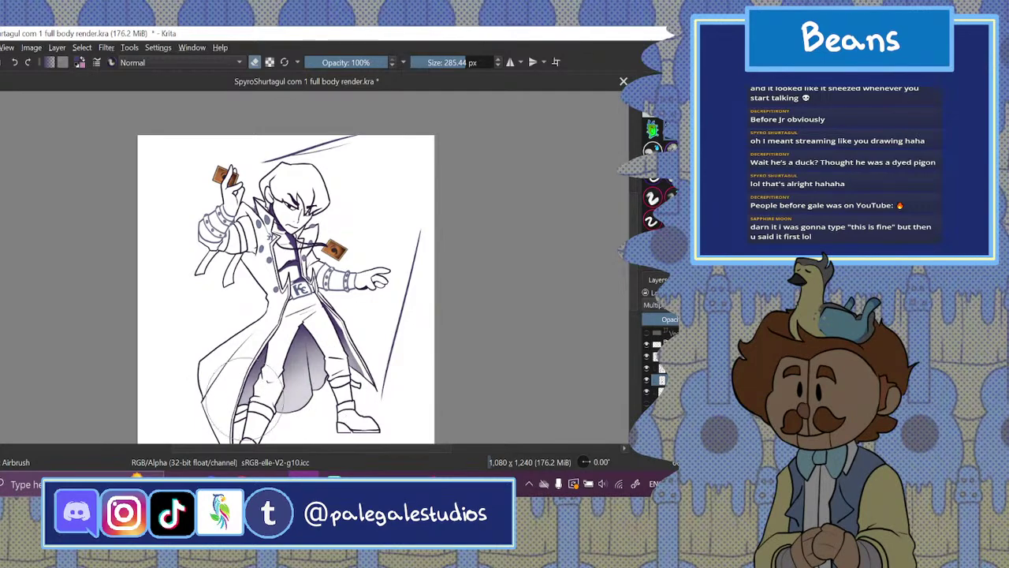
left_click(256, 63)
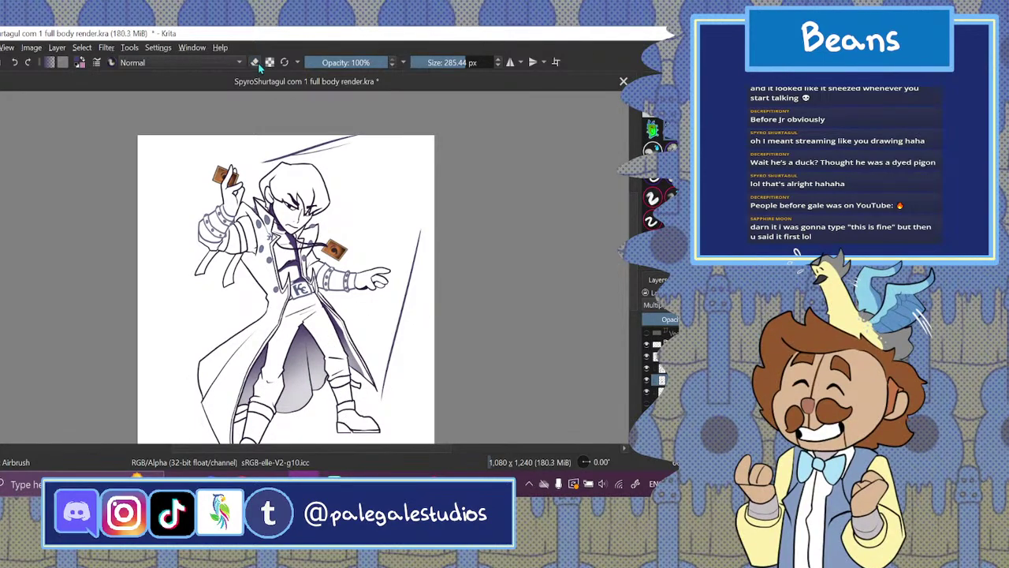
- Paint a dark purple tapered fold down the coat lining between the legs with the 14.28 px Ink Brush
left_click(652, 187)
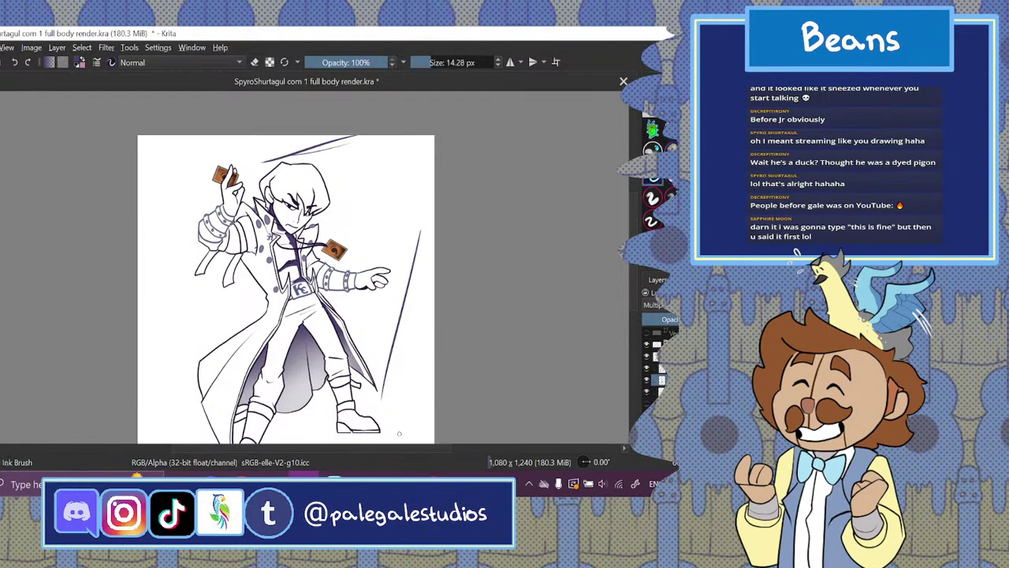
left_click_drag(306, 344, 320, 409)
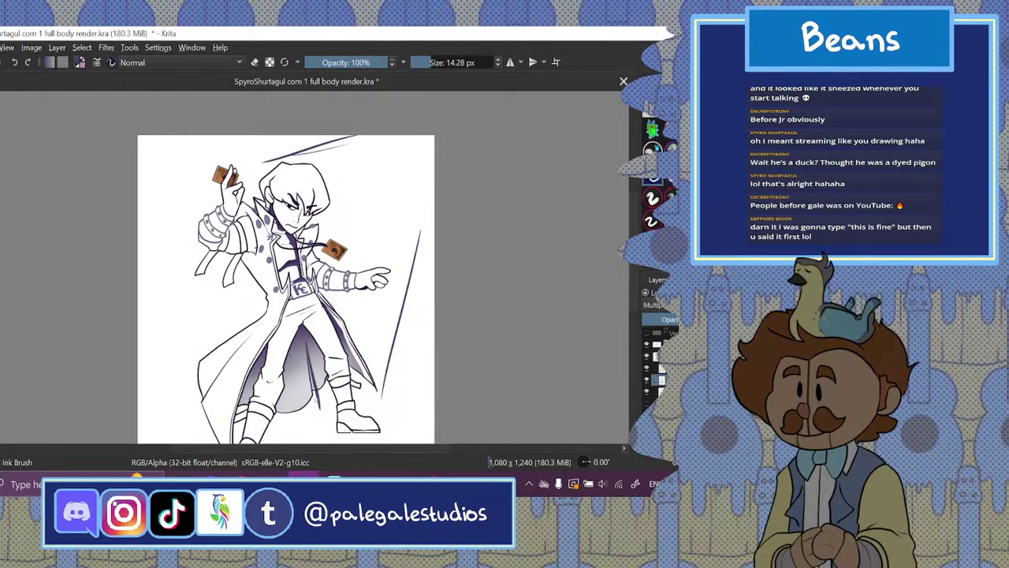
left_click_drag(306, 345, 312, 381)
left_click_drag(308, 354, 323, 402)
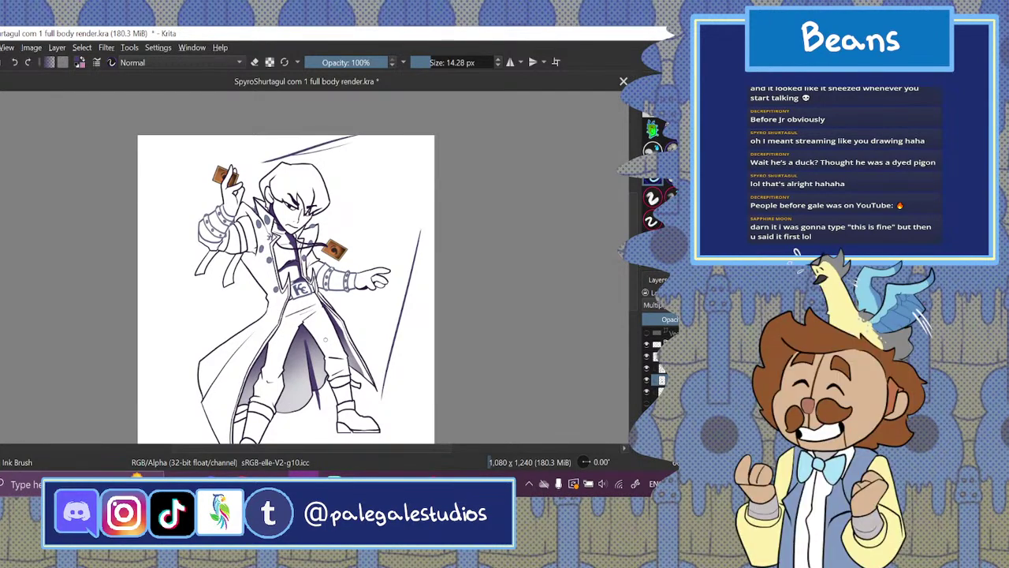
- Extend the lining's fold shadow up to the crotch and darken the lining's top corner between the legs
left_click_drag(381, 448, 365, 451)
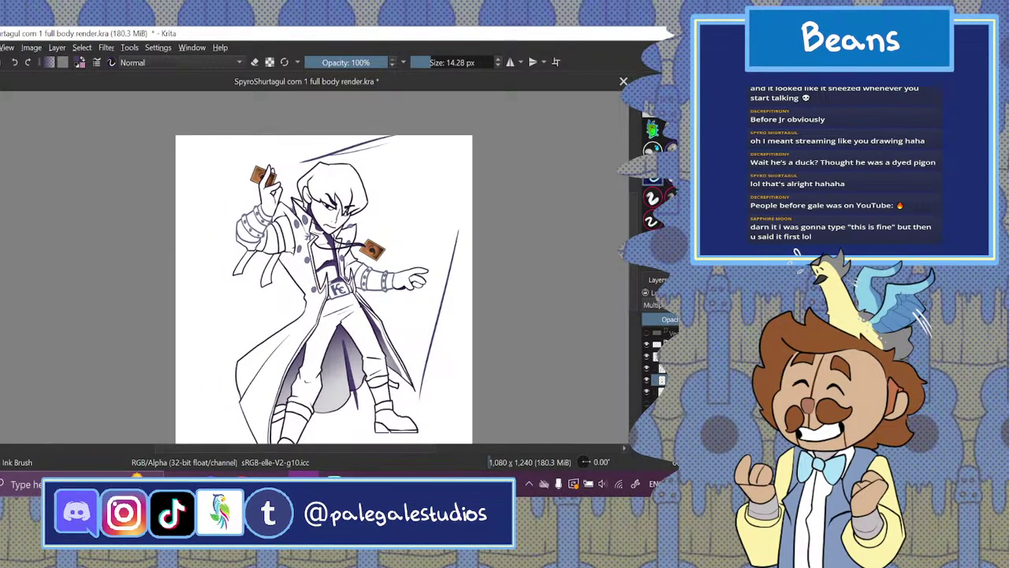
key("ctrl+minus")
key("ctrl+minus")
key("ctrl+plus")
key("ctrl+plus")
key("ctrl+plus")
key("ctrl+plus")
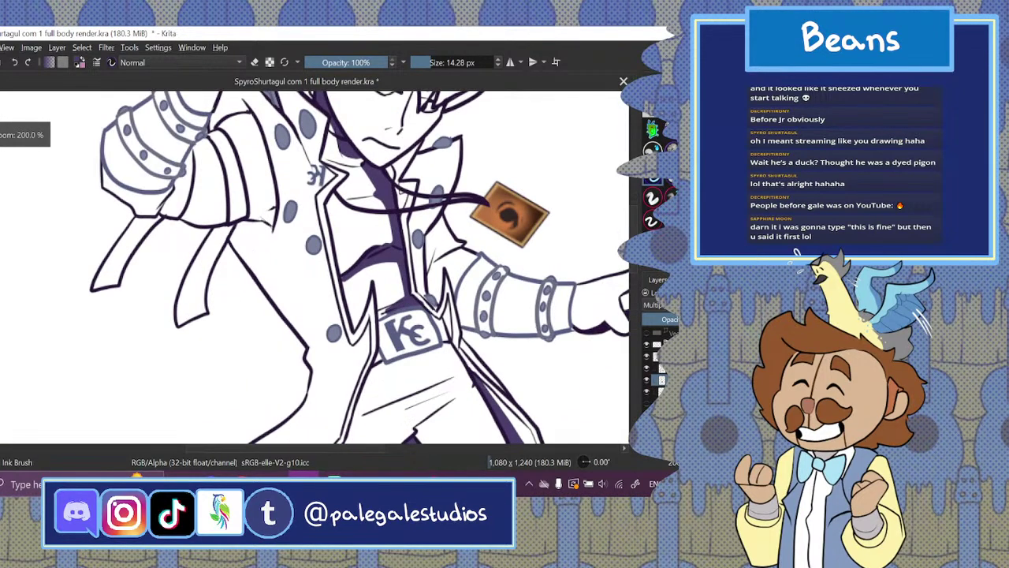
scroll(315, 268, "down", 3)
key("ctrl+minus")
key("ctrl+minus")
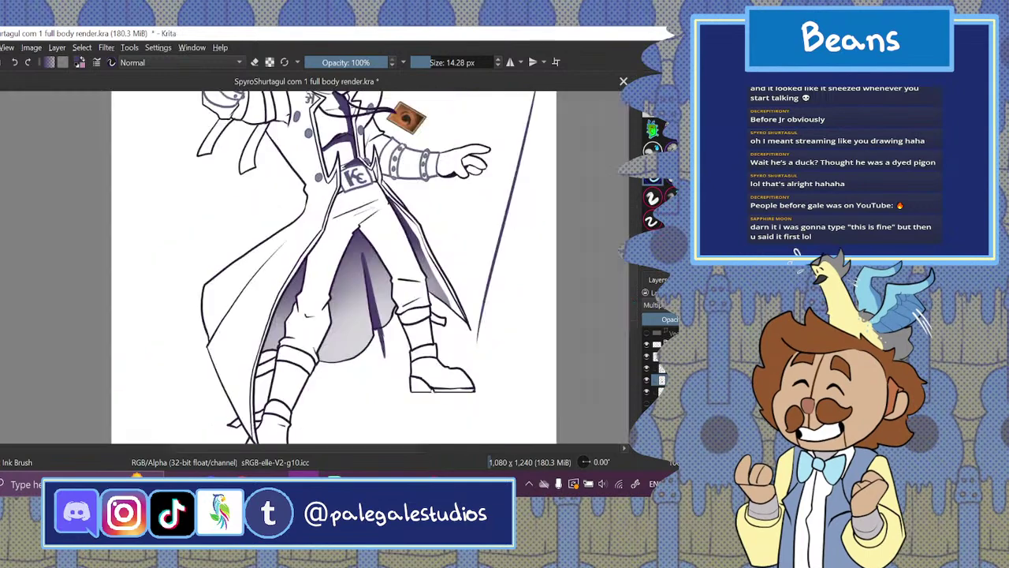
scroll(301, 266, "up", 1)
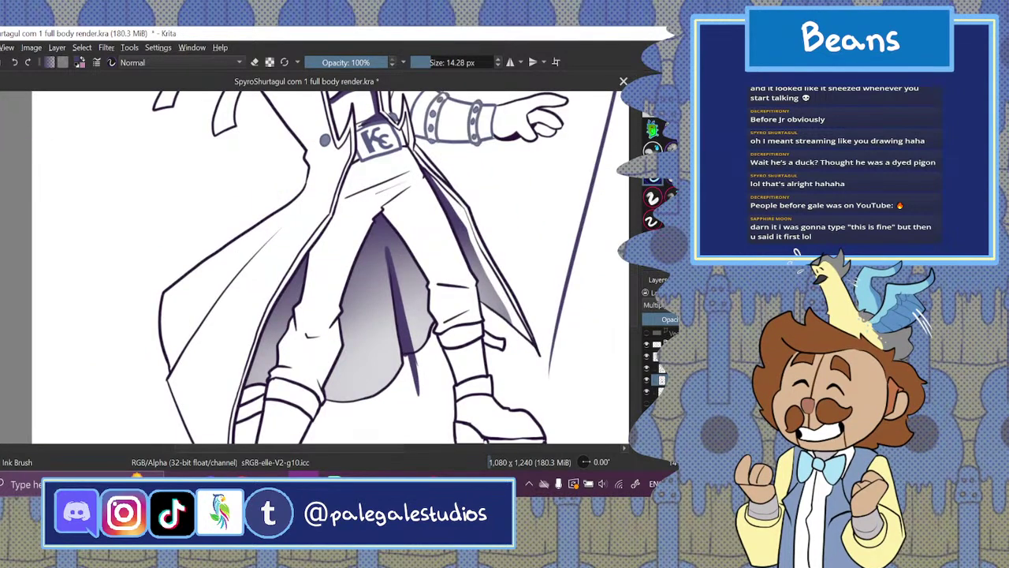
left_click_drag(391, 229, 387, 254)
left_click(14, 62)
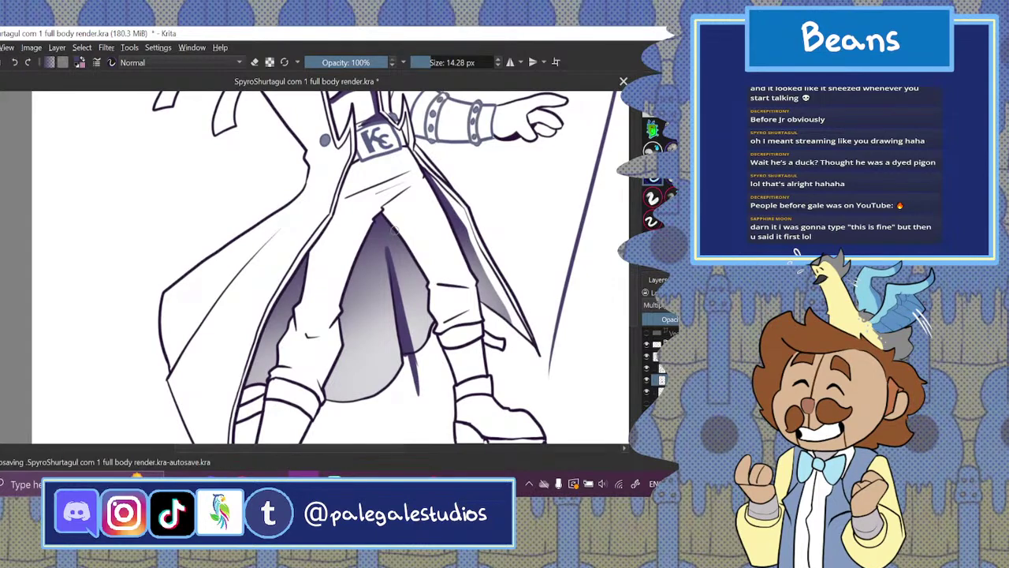
mouse_move(393, 230)
left_mouse_down()
mouse_move(390, 272)
mouse_move(371, 234)
left_mouse_up()
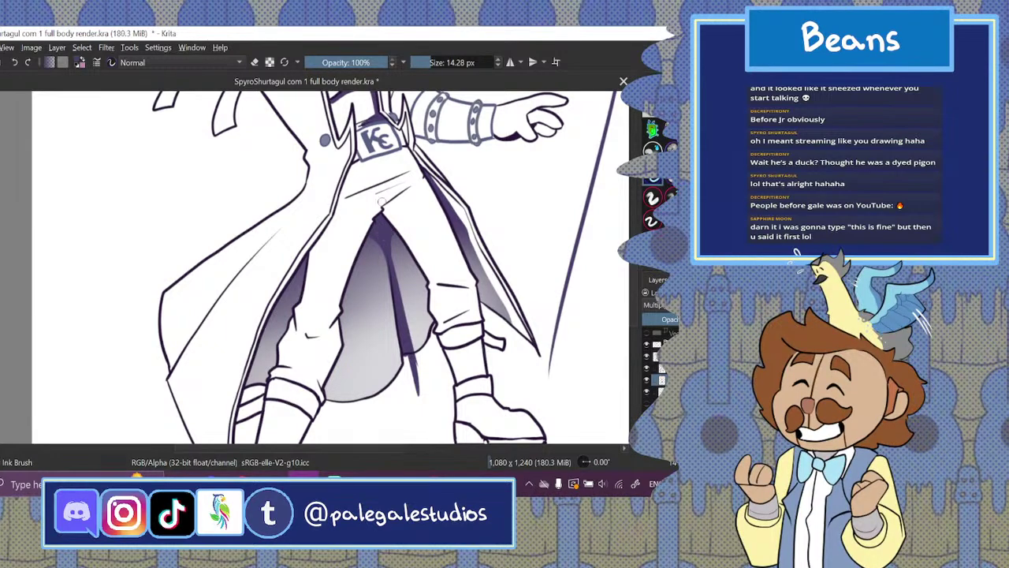
- Repaint the lining strip beside the bent front leg solid dark purple and shade that trouser leg's outer side down to the boot
mouse_move(305, 259)
left_mouse_down()
mouse_move(274, 361)
mouse_move(273, 351)
mouse_move(265, 378)
mouse_move(258, 365)
mouse_move(264, 383)
mouse_move(254, 382)
mouse_move(274, 324)
mouse_move(259, 376)
mouse_move(284, 330)
mouse_move(300, 271)
left_mouse_up()
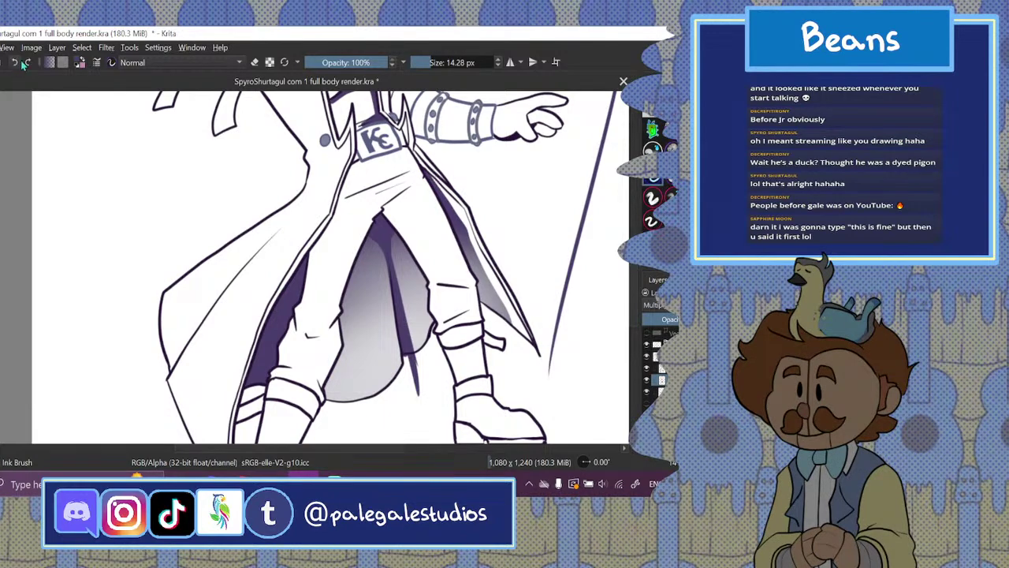
key("ctrl+minus")
key("ctrl+minus")
key("ctrl+minus")
key("ctrl+minus")
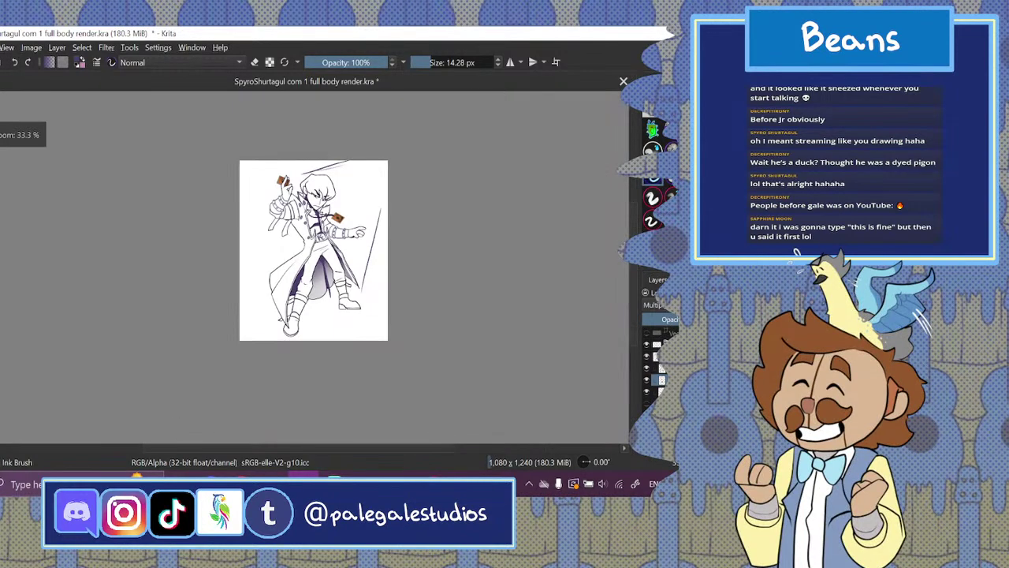
key("ctrl+plus")
key("ctrl+plus")
key("ctrl+plus")
mouse_move(633, 281)
left_mouse_down()
mouse_move(636, 251)
mouse_move(637, 281)
mouse_move(637, 262)
left_mouse_up()
scroll(331, 268, "down", 2)
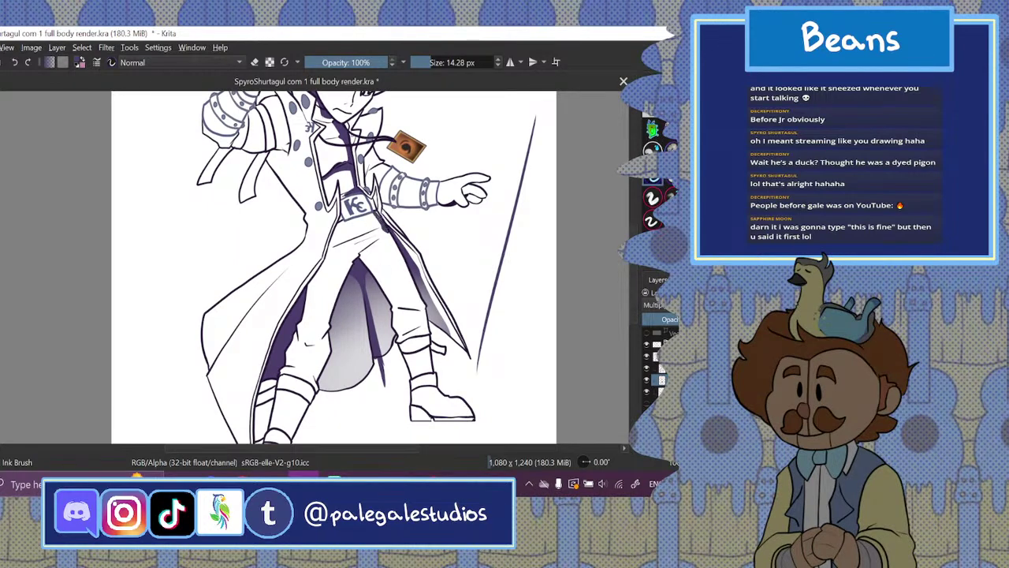
left_click_drag(335, 248, 308, 341)
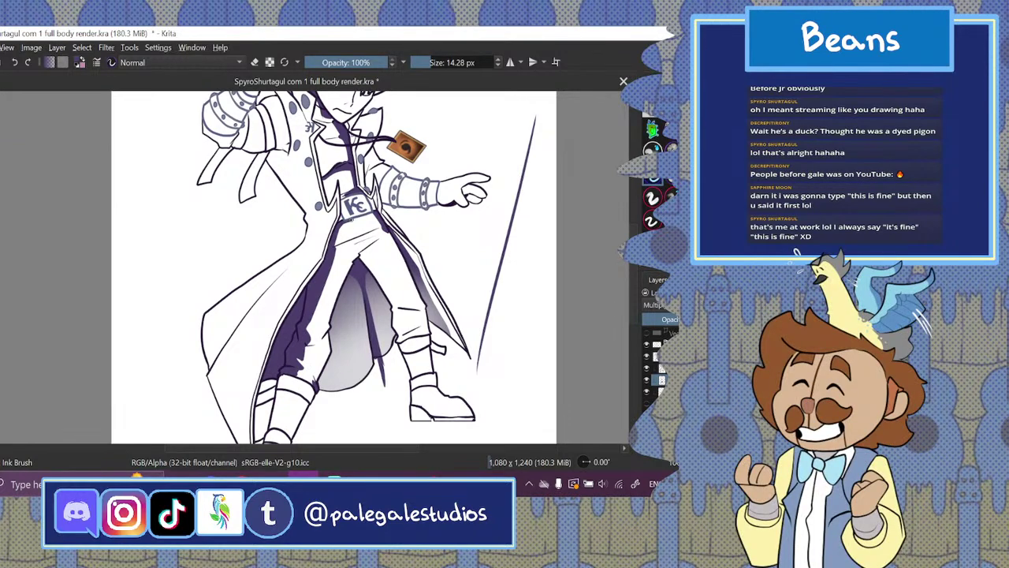
- Paint a dark purple shadow along the belt beneath the KC buckle and undo the unwanted strokes
mouse_move(351, 220)
left_mouse_down()
mouse_move(375, 213)
mouse_move(365, 218)
left_mouse_up()
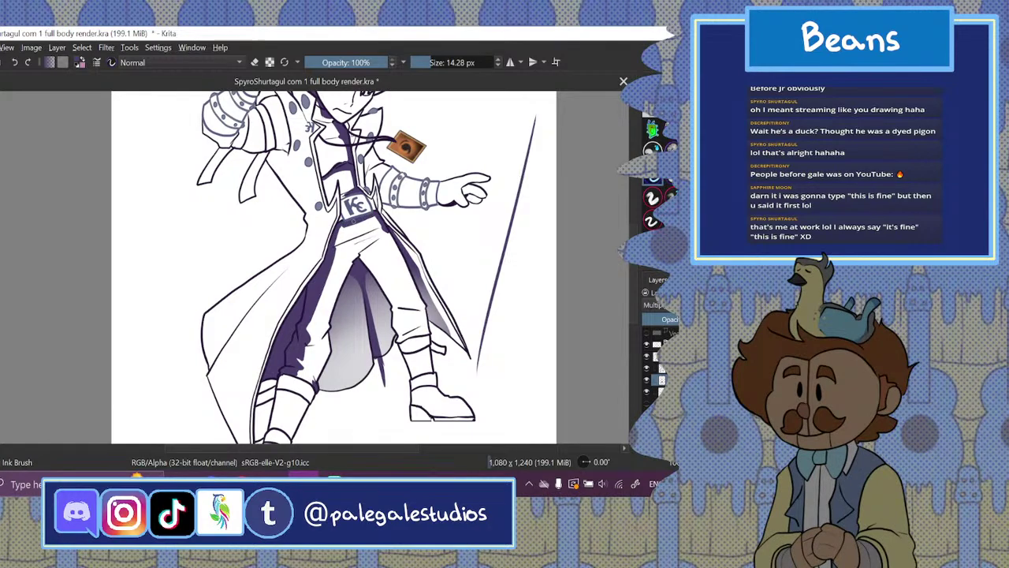
left_click(16, 63)
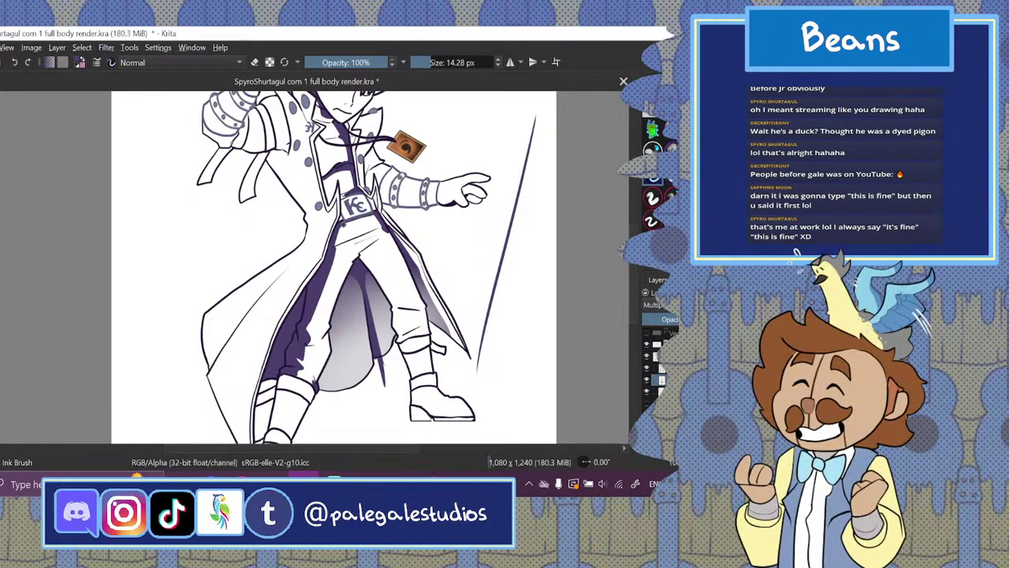
left_click_drag(344, 224, 374, 214)
left_click(14, 63)
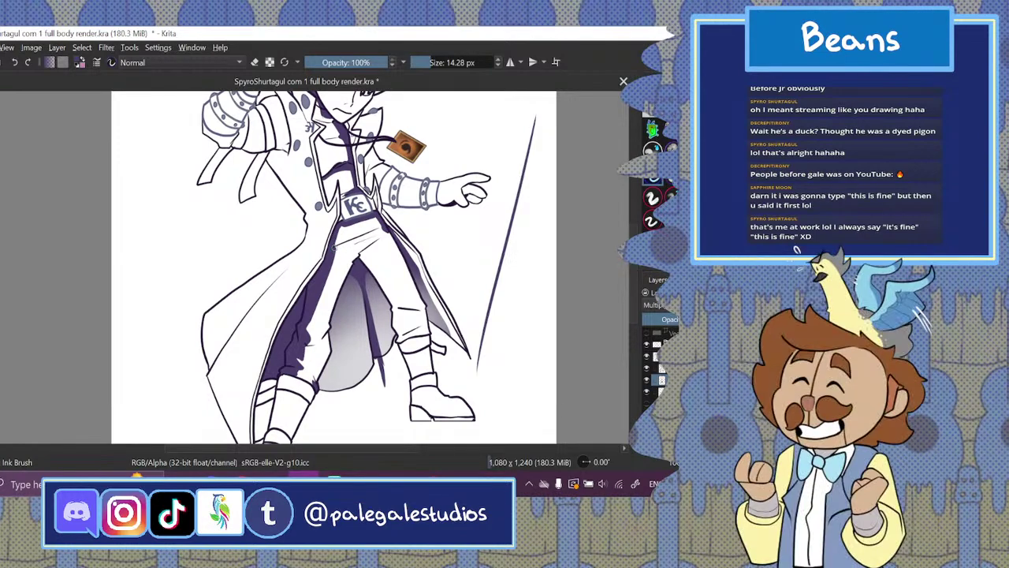
left_click_drag(335, 249, 348, 242)
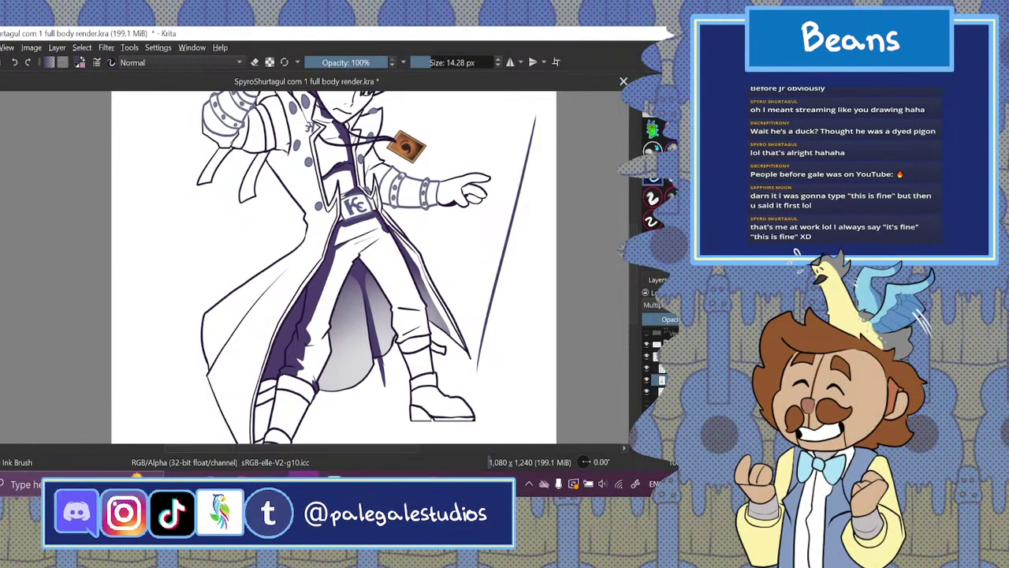
left_click(14, 64)
- Outline a jagged shadow along the inner side of the other trouser leg and fill it with dark purple
left_click_drag(377, 241, 417, 334)
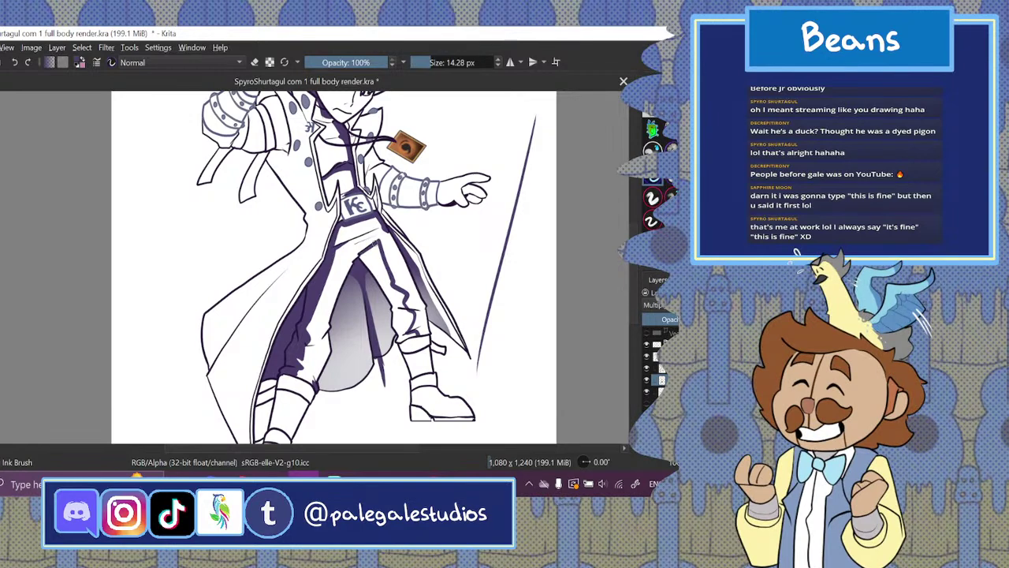
key("f")
left_click(400, 320)
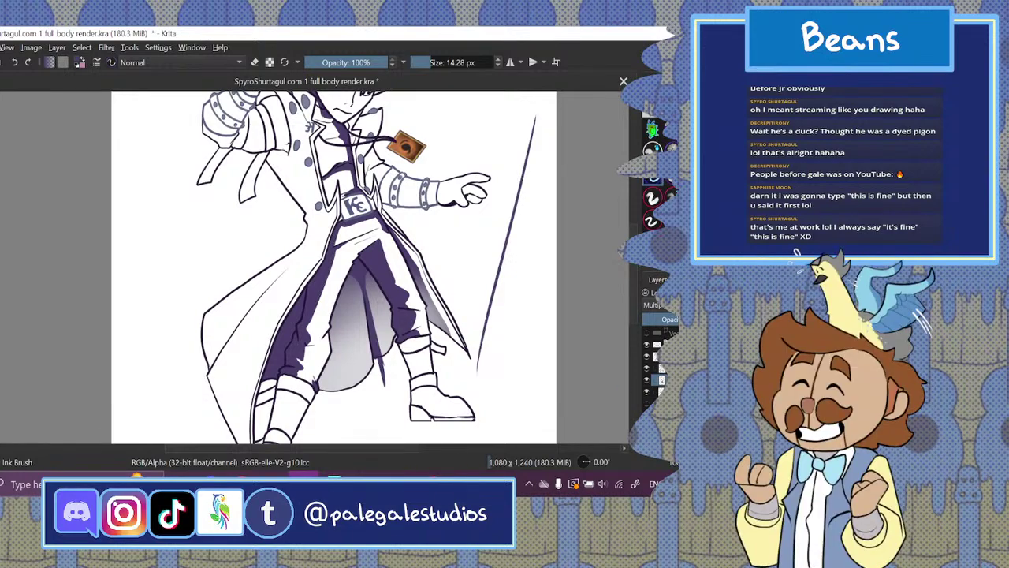
- Shade below that trouser leg's cuff, erase excess shadow along the thigh and knee to shape the folds, and turn erasing off
scroll(405, 253, "down", 3)
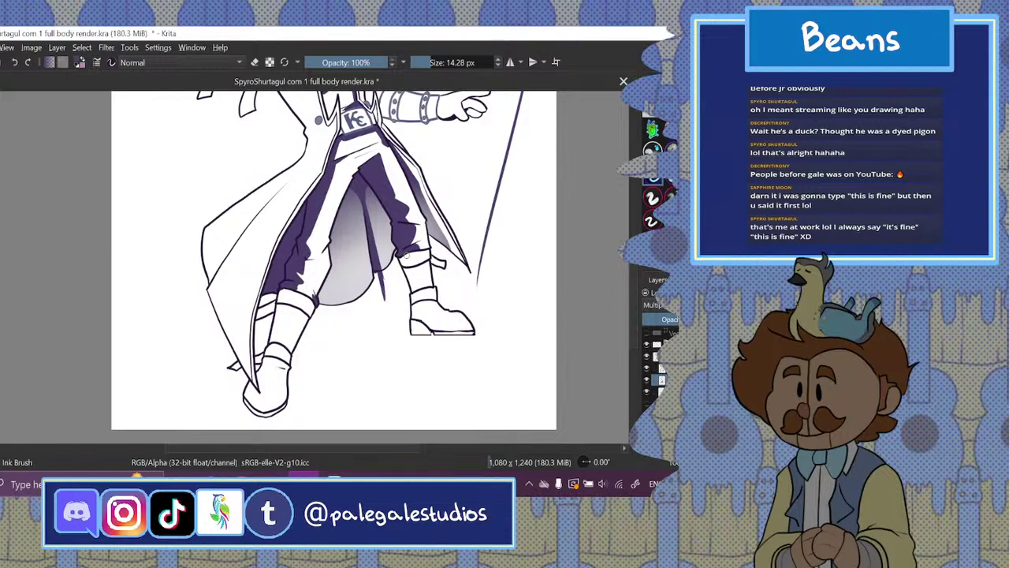
key("e")
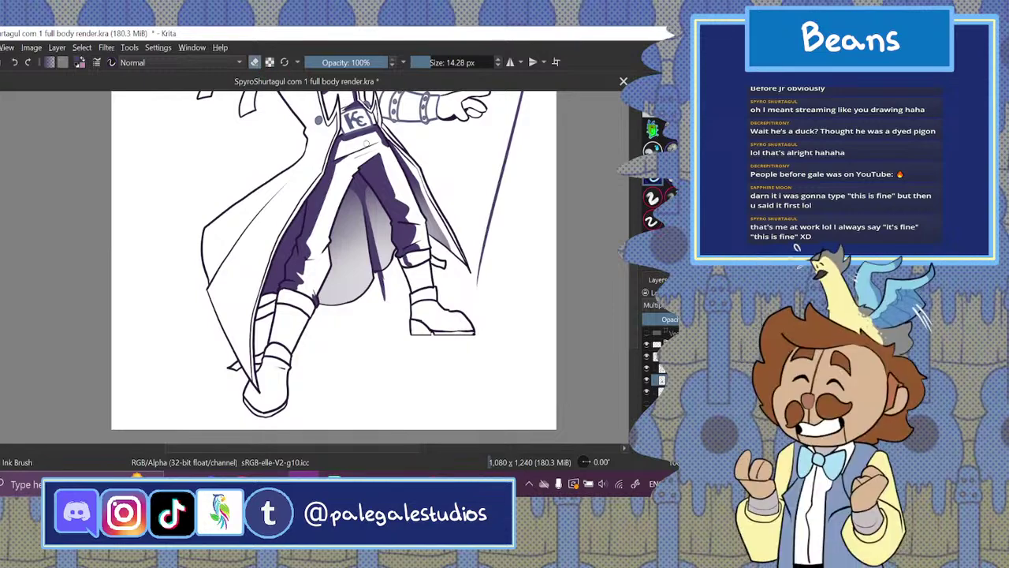
left_click_drag(376, 152, 408, 220)
left_click_drag(394, 183, 395, 198)
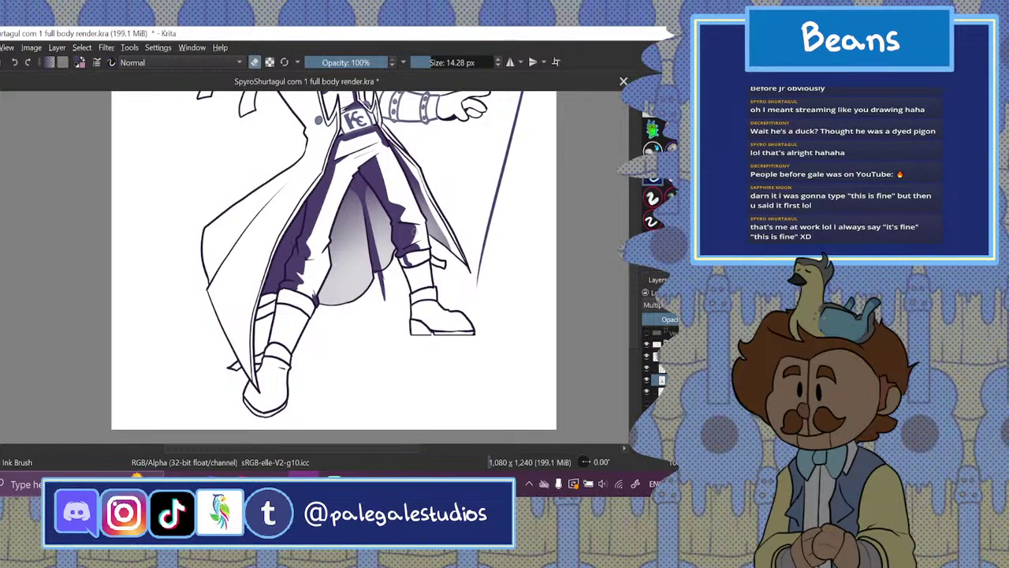
mouse_move(414, 231)
left_mouse_down()
mouse_move(402, 242)
mouse_move(416, 229)
mouse_move(403, 244)
mouse_move(408, 235)
mouse_move(414, 244)
left_mouse_up()
left_click(255, 64)
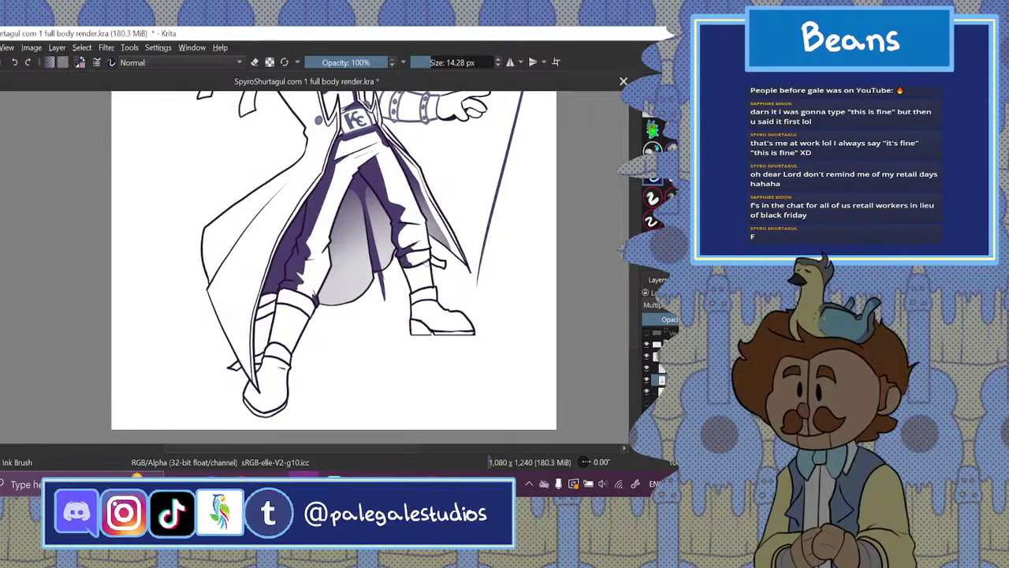
- Outline dark purple shadows along both boots, fill them and the straps behind the bent leg, and undo the unwanted sole fill
mouse_move(428, 261)
left_mouse_down()
mouse_move(400, 256)
mouse_move(420, 308)
mouse_move(465, 332)
left_mouse_up()
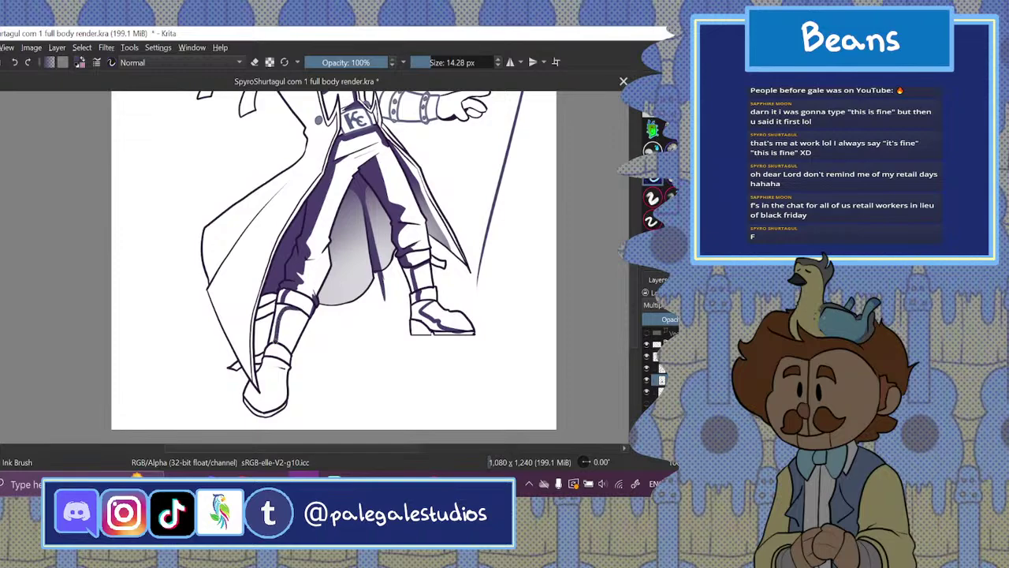
left_click_drag(276, 339, 258, 416)
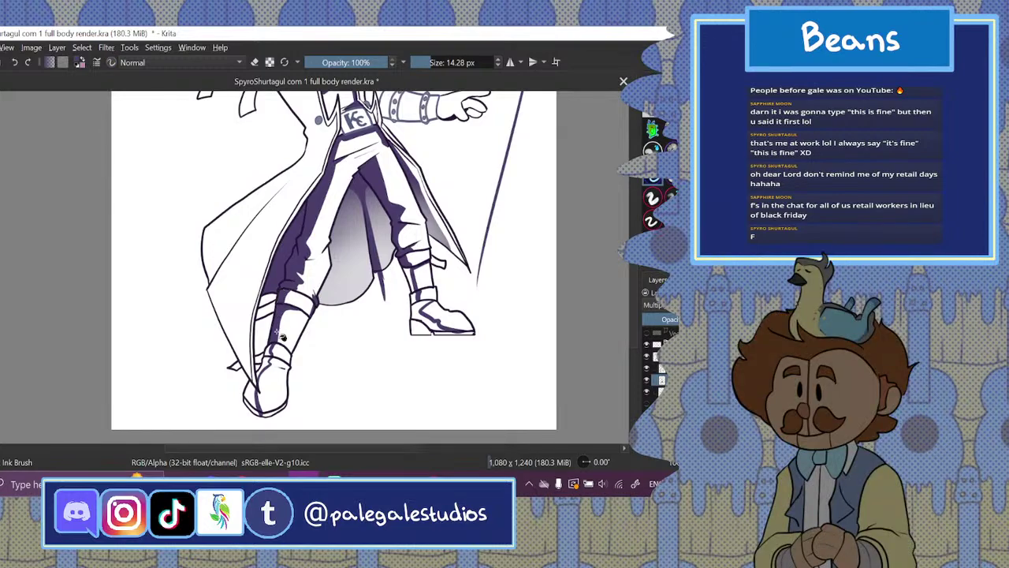
left_click_drag(261, 386, 256, 413)
left_click(239, 366)
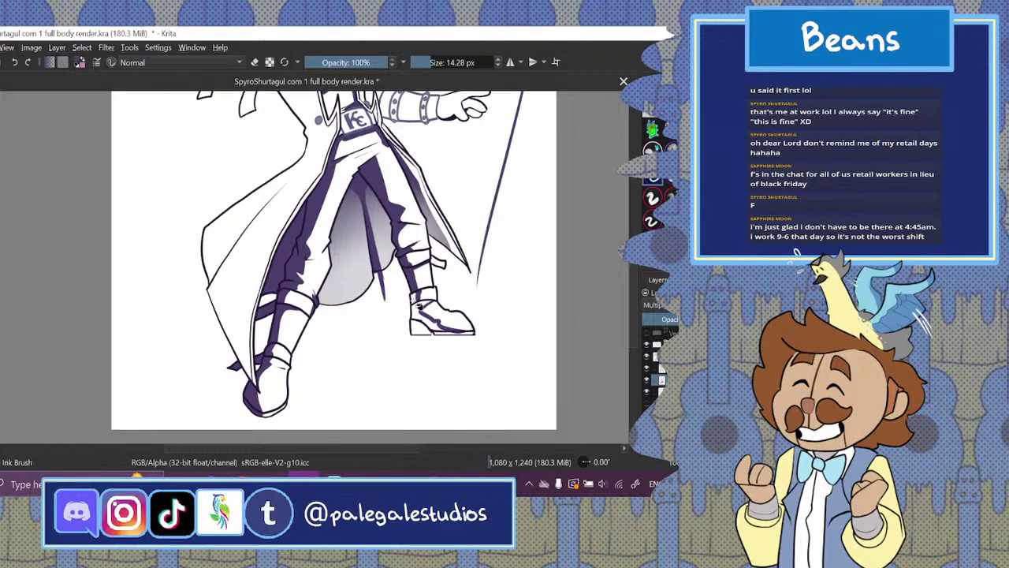
left_click_drag(419, 306, 427, 337)
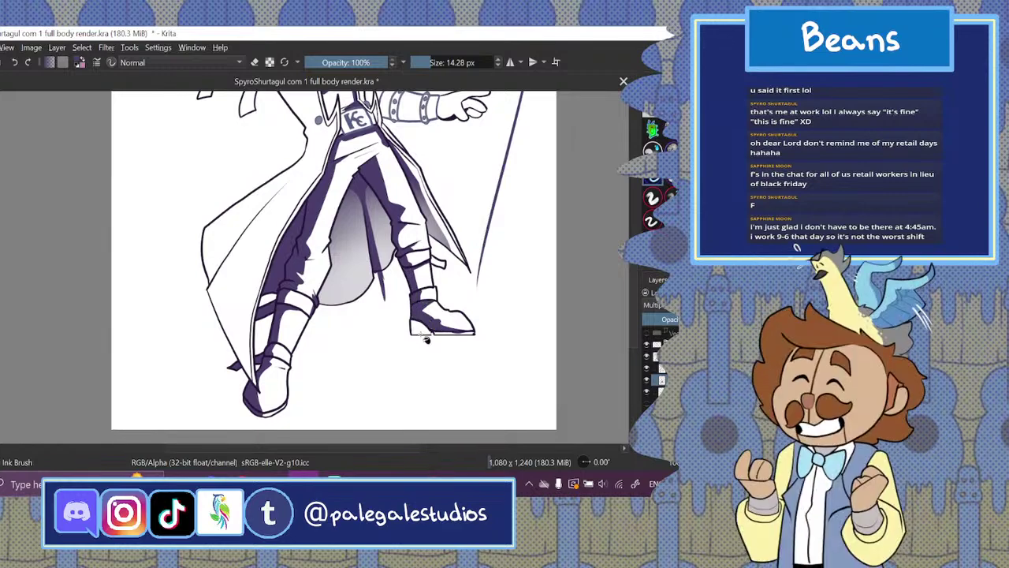
left_click(420, 334)
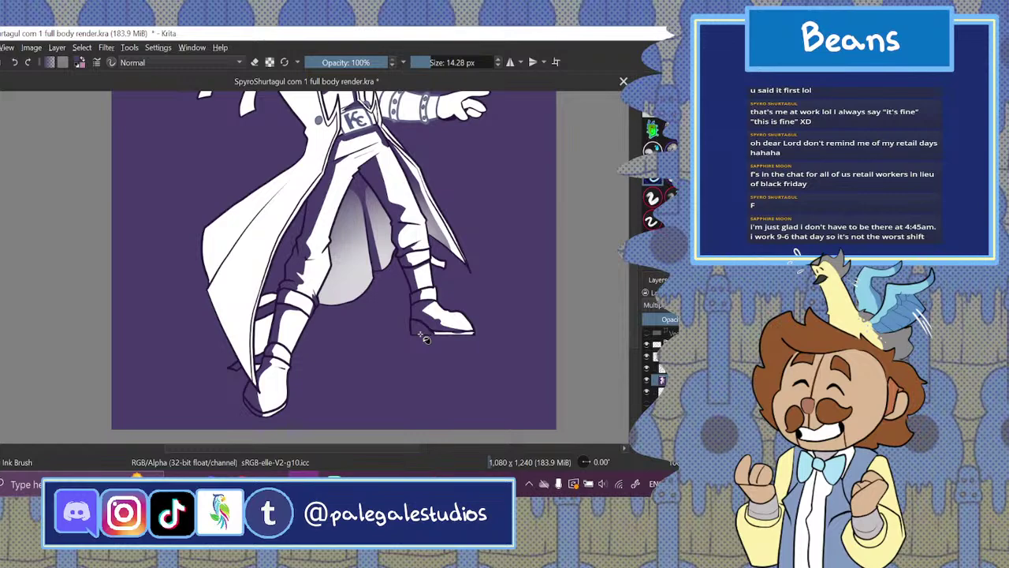
left_click(14, 62)
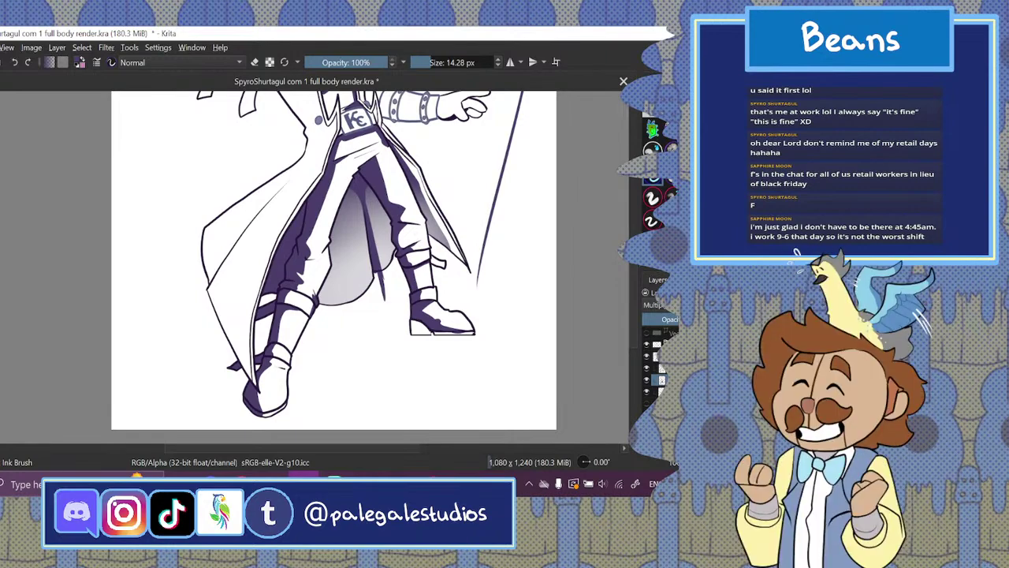
- Refine the crease shadows on the trousers below the belt, alternating between painting and erasing
scroll(467, 218, "up", 2)
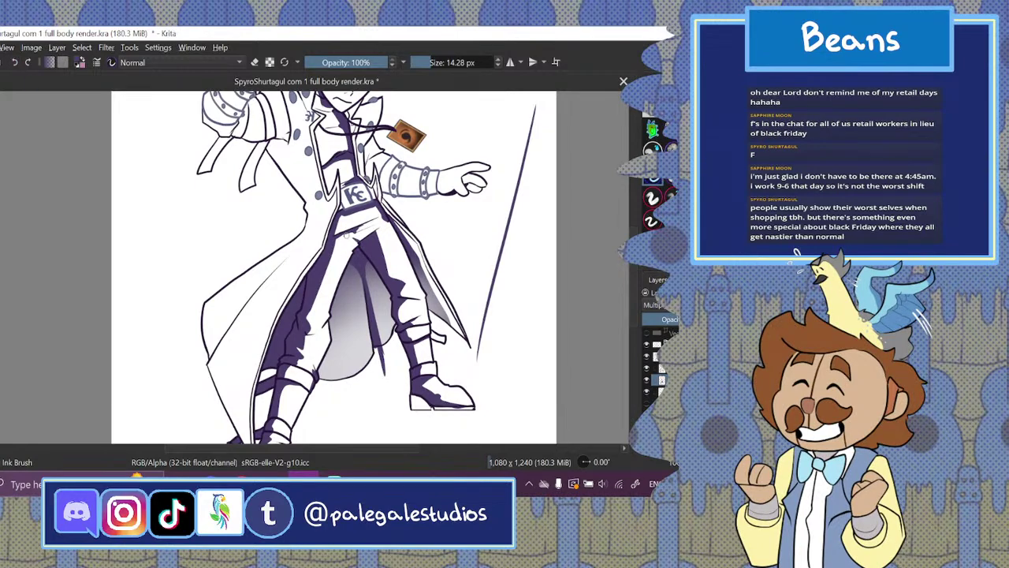
left_click(254, 63)
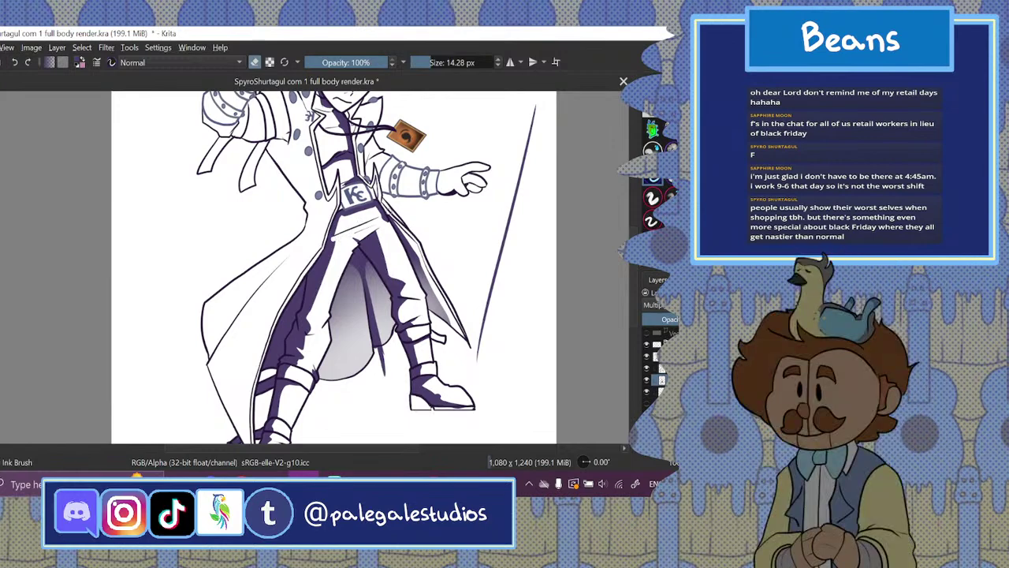
key("e")
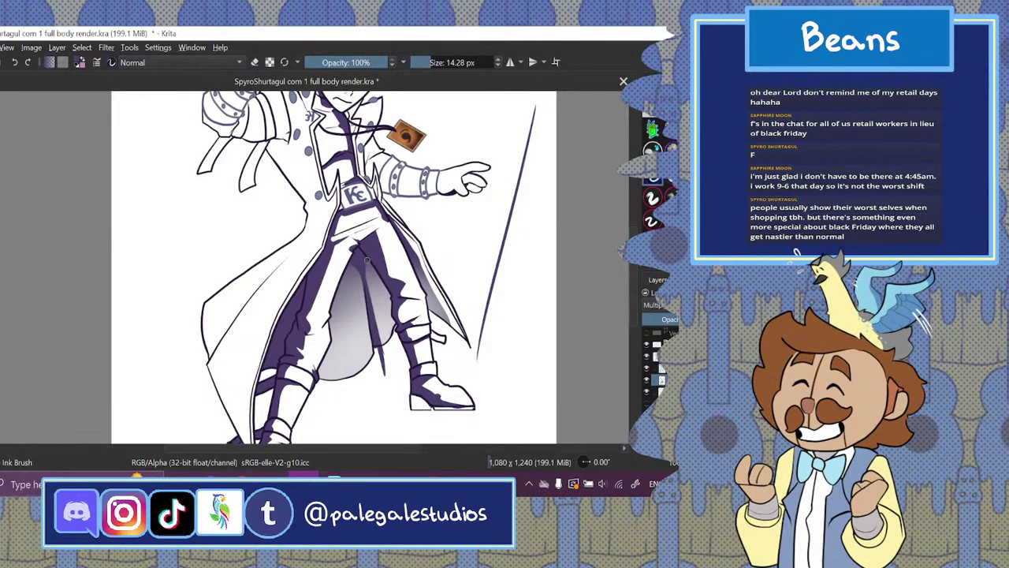
left_click(255, 63)
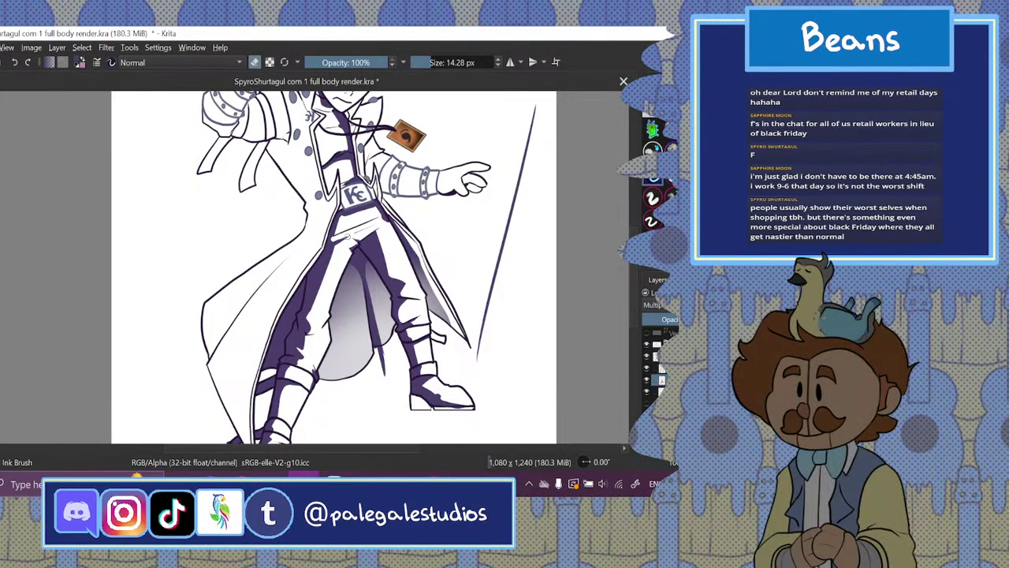
- Set the brush size to 6.67 px and touch up the small shadows beside the belt buckle and around the shirt collar
scroll(333, 268, "up", 5)
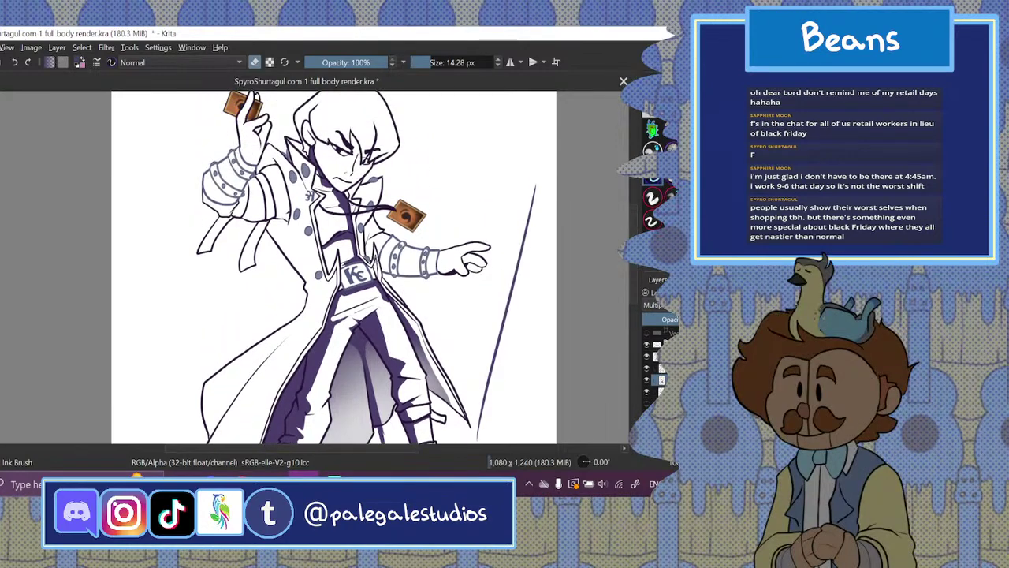
key("e")
left_click(258, 65)
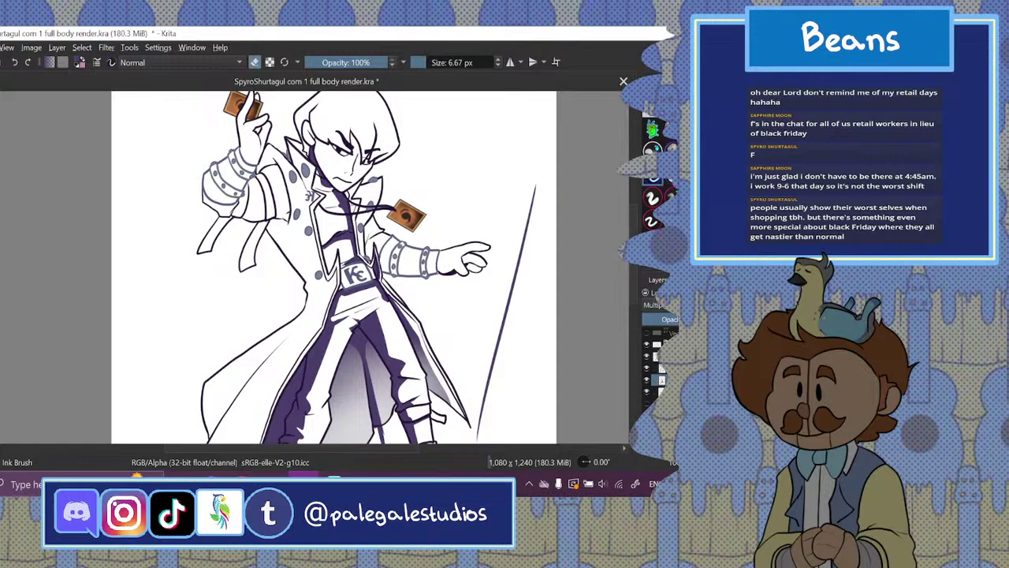
left_click(259, 65)
left_click_drag(370, 261, 374, 268)
left_click_drag(358, 183, 350, 219)
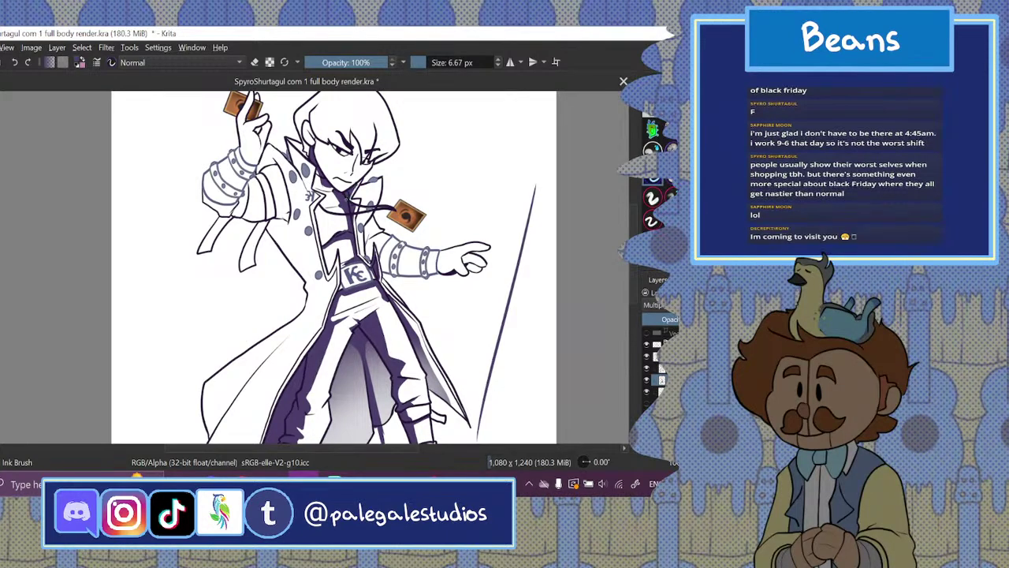
key("e")
key("e")
- Examine the shading of the whole figure at a reduced zoom
mouse_move(637, 240)
left_mouse_down()
mouse_move(637, 218)
mouse_move(637, 280)
mouse_move(635, 226)
mouse_move(635, 268)
mouse_move(636, 236)
left_mouse_up()
key("ctrl+minus")
key("ctrl+minus")
key("ctrl+minus")
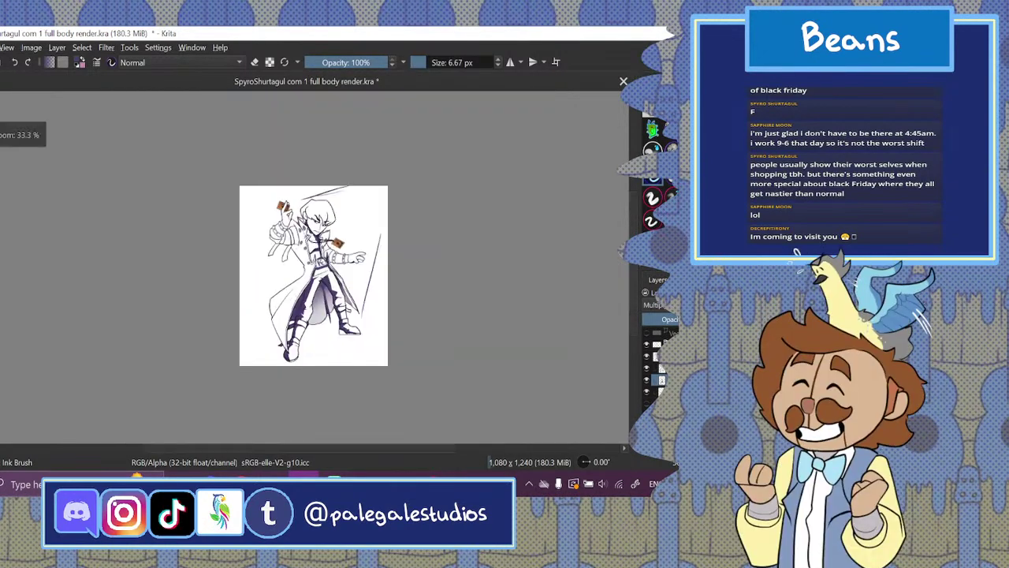
key("ctrl+minus")
key("ctrl+plus")
key("ctrl+plus")
key("plus")
key("plus")
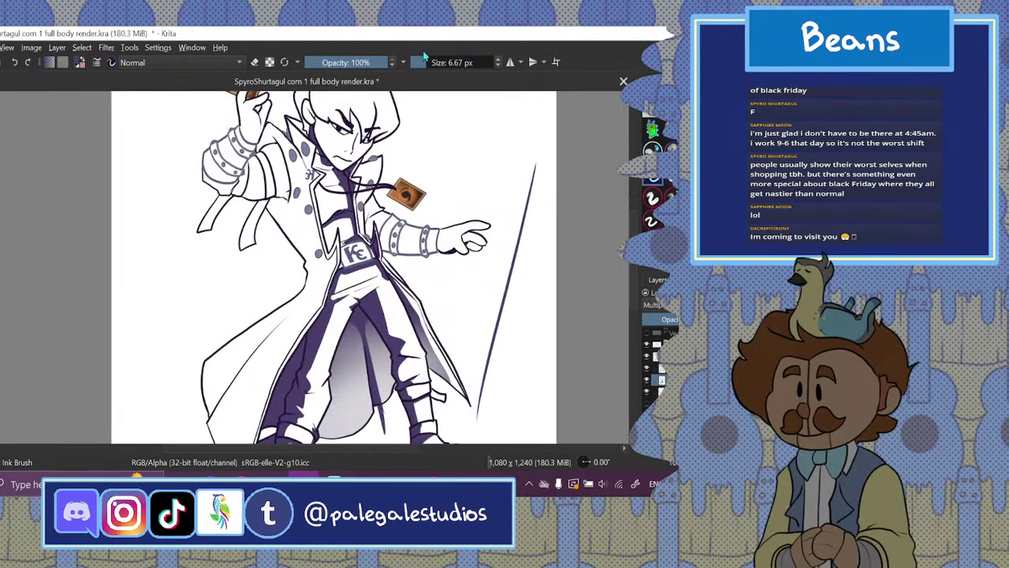
- Set the brush size to 11.82 px, outline a shadow down the coat's outer side and tail, and fill it with dark purple
left_click_drag(428, 65, 434, 64)
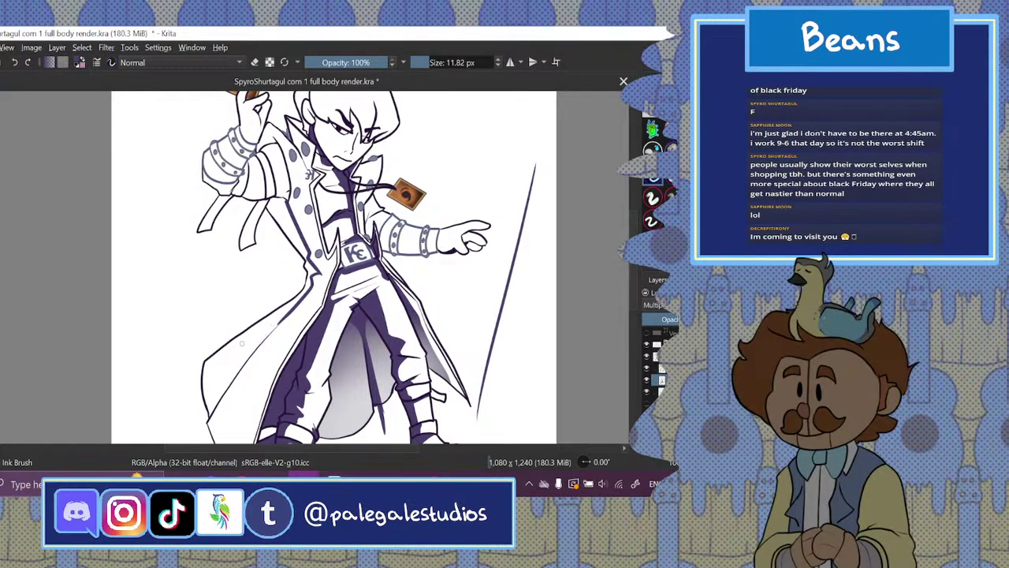
mouse_move(226, 390)
left_mouse_down()
mouse_move(243, 338)
mouse_move(225, 386)
left_mouse_up()
key("f")
left_click(222, 386)
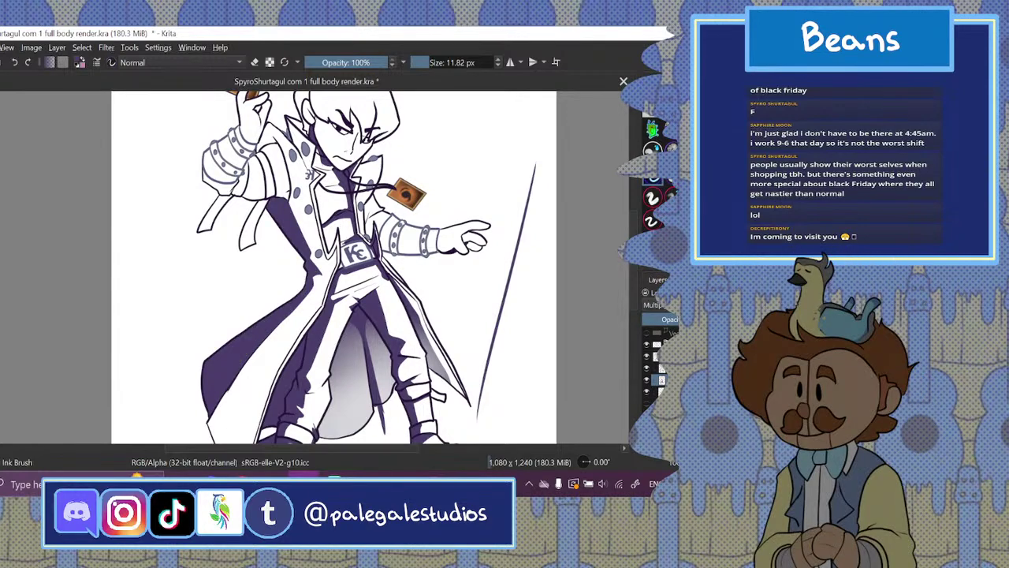
- Shade the outer edge of the coat's lower flap down to its tip in dark purple, redrawing the first contour stroke
left_click(254, 62)
scroll(244, 96, "down", 3)
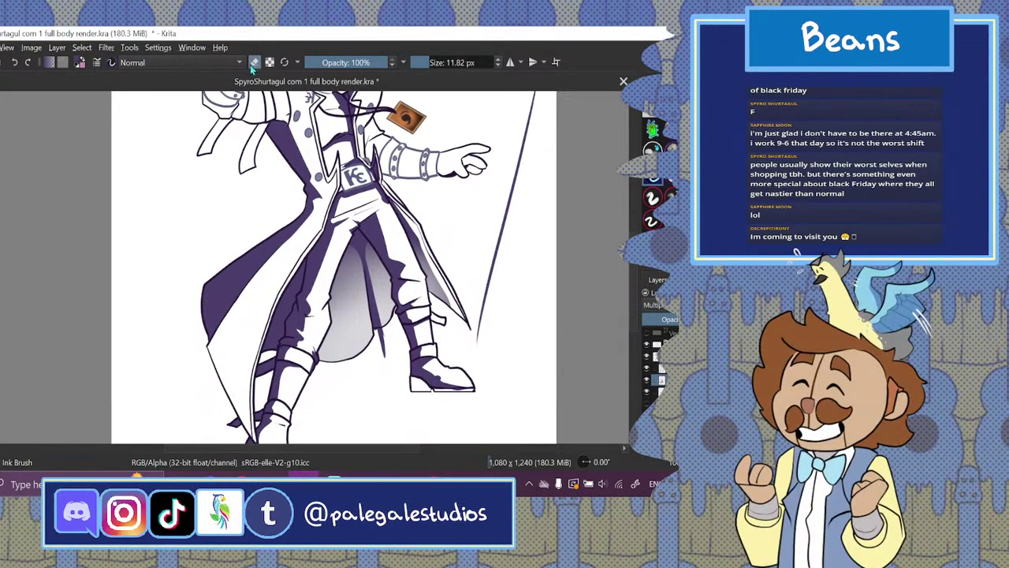
mouse_move(242, 290)
left_mouse_down()
mouse_move(232, 398)
mouse_move(243, 416)
left_mouse_up()
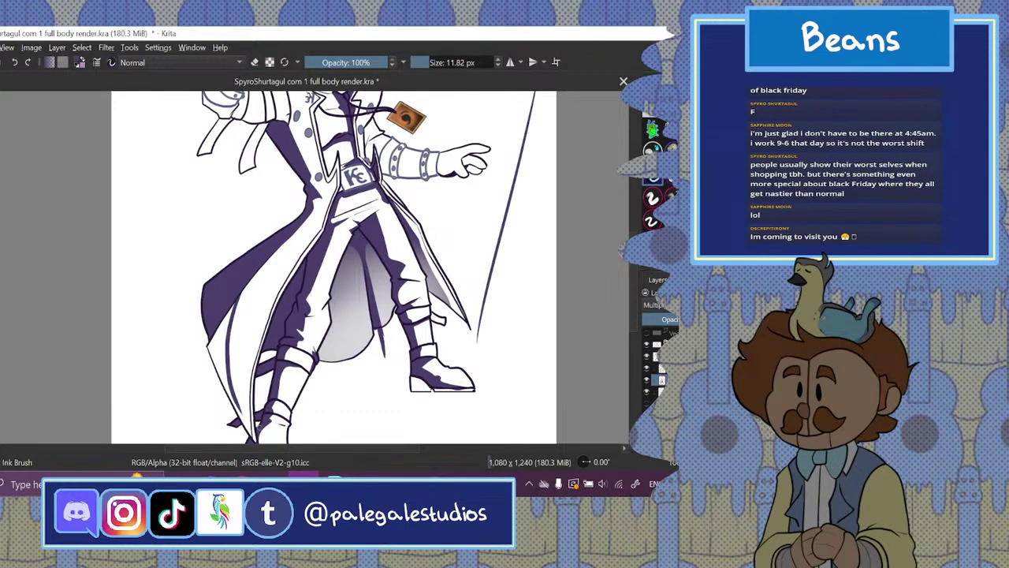
left_click(15, 62)
mouse_move(243, 294)
left_mouse_down()
mouse_move(230, 329)
mouse_move(234, 412)
left_mouse_up()
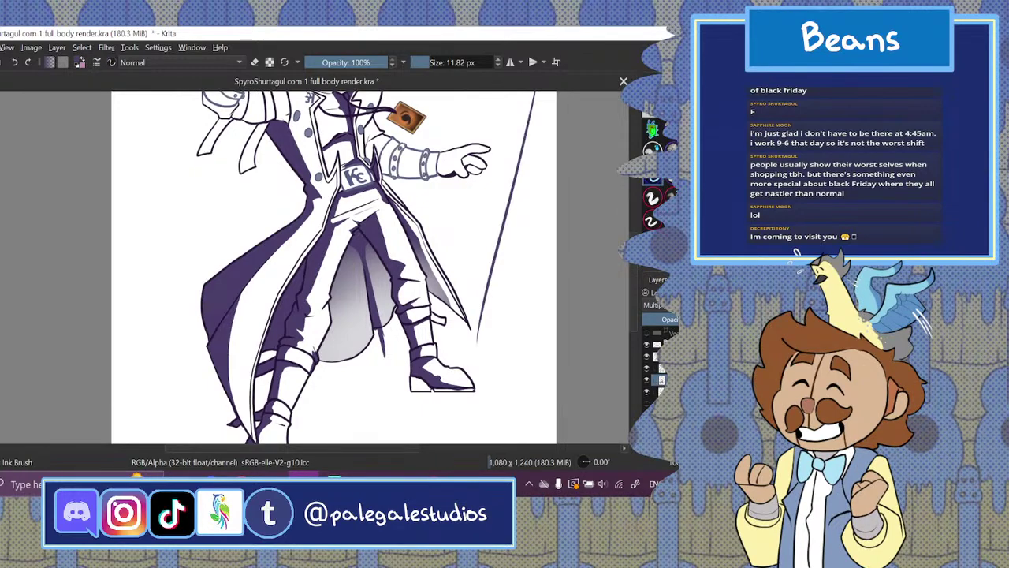
- Paint the heel and sole of the straight leg's boot dark purple, undoing the unwanted change
left_click_drag(633, 248, 633, 235)
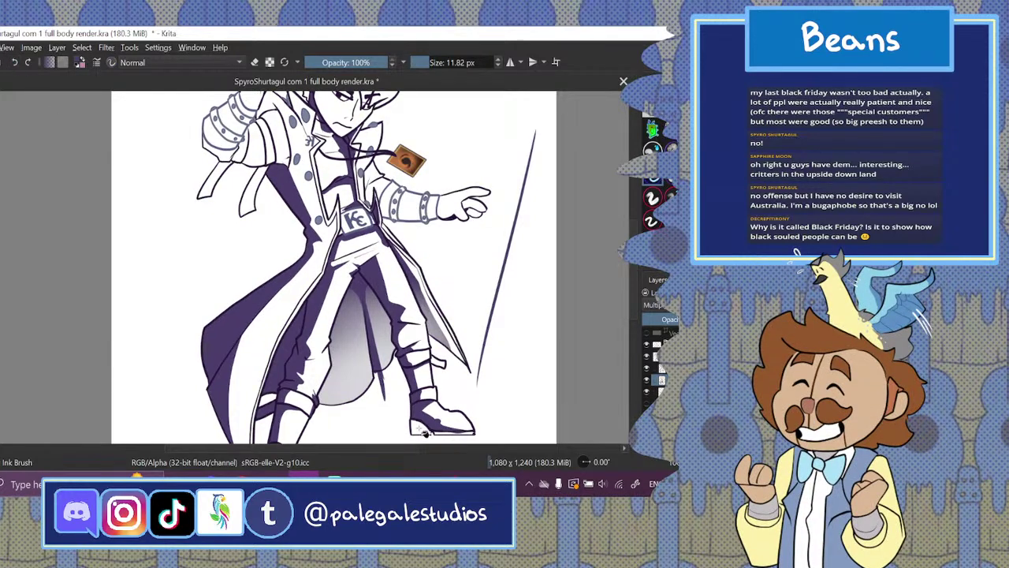
left_click_drag(633, 268, 635, 287)
left_click(14, 63)
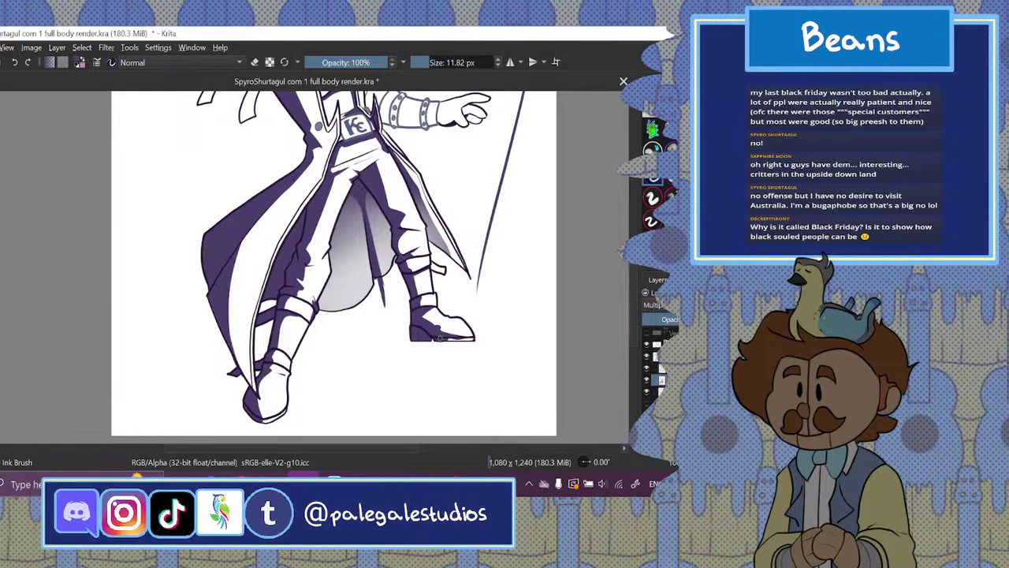
left_click_drag(447, 339, 473, 339)
scroll(333, 267, "up", 2)
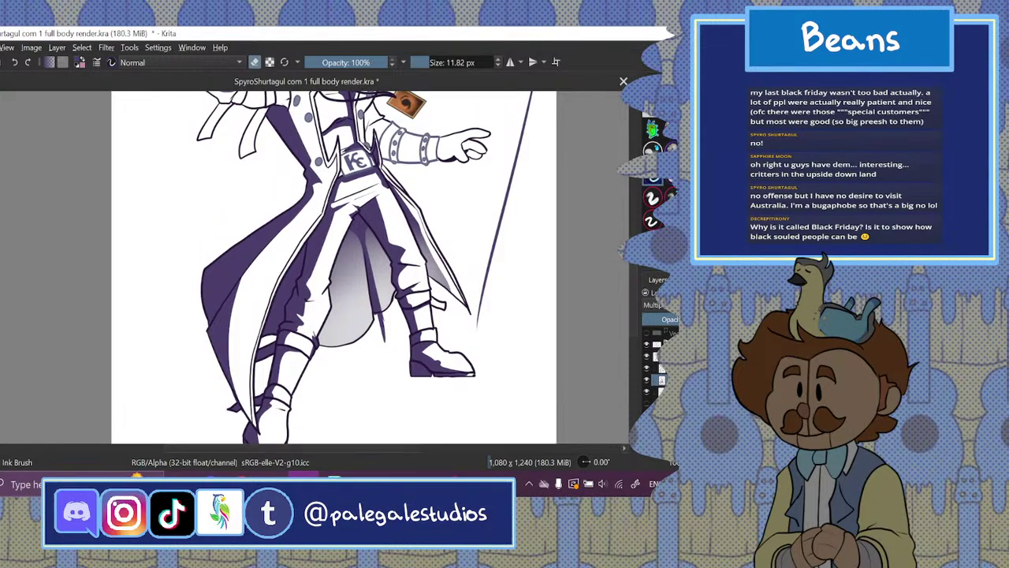
- Soften the shadow at that boot's heel with the Airbrush in eraser mode at 47.21 px, and return to the Ink Brush
left_click(652, 149)
left_click(255, 63)
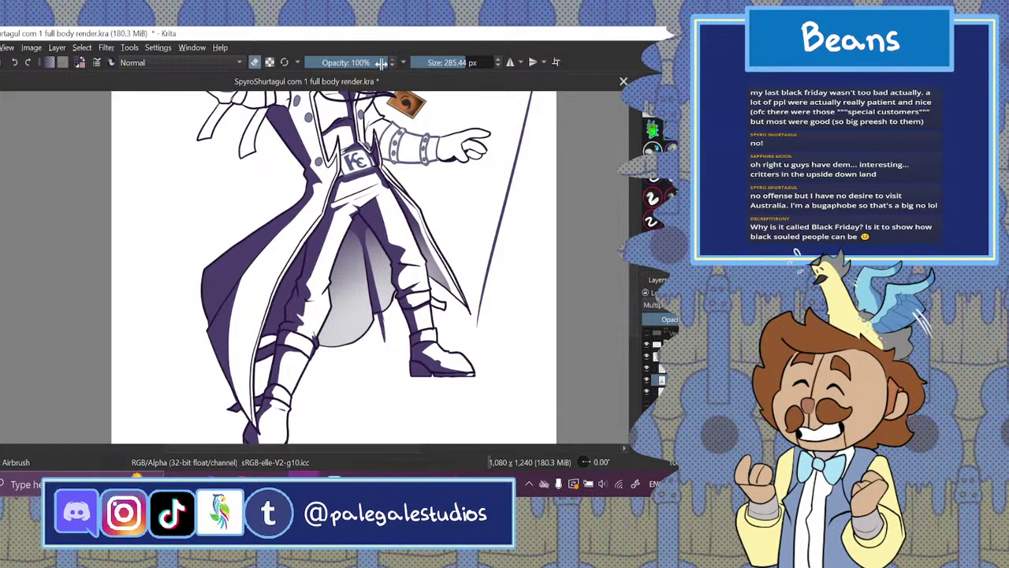
left_click(435, 62)
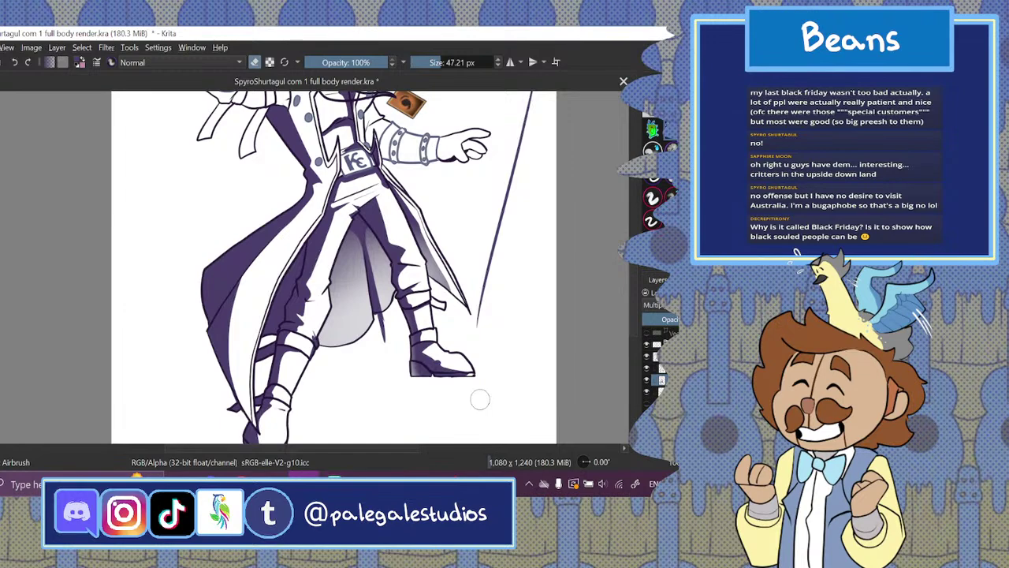
scroll(480, 399, "down", 3)
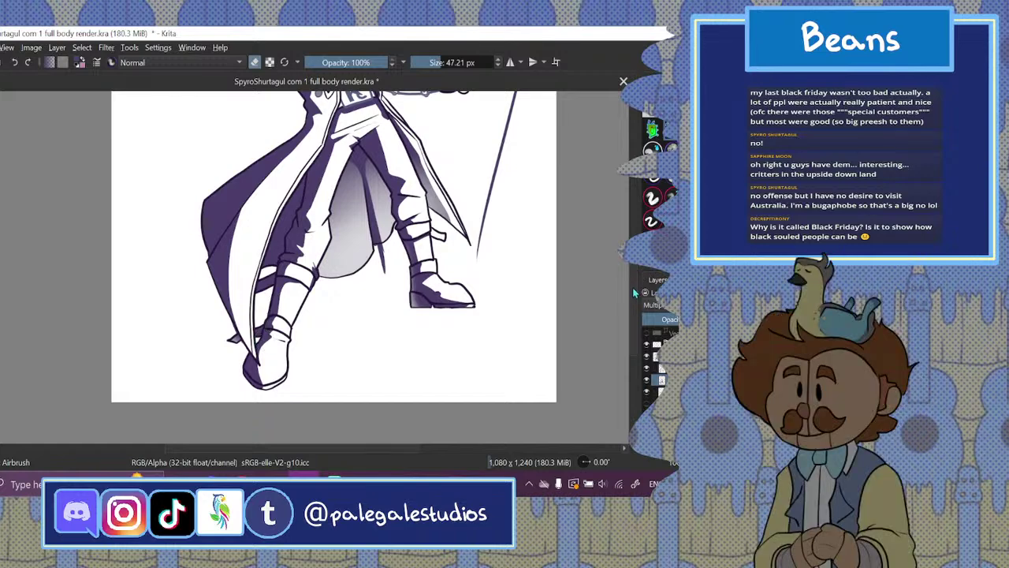
left_click_drag(635, 293, 635, 213)
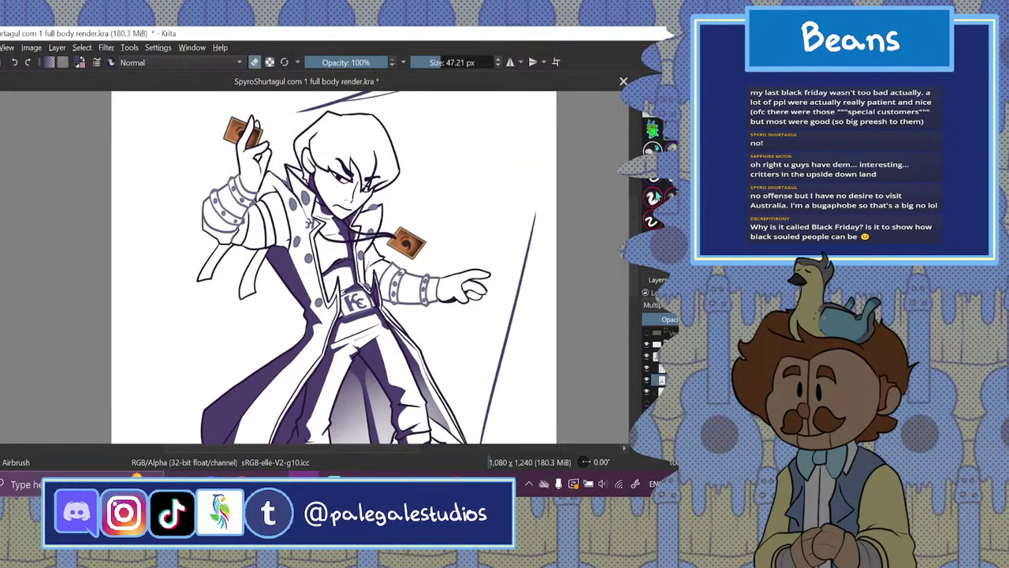
left_click(650, 181)
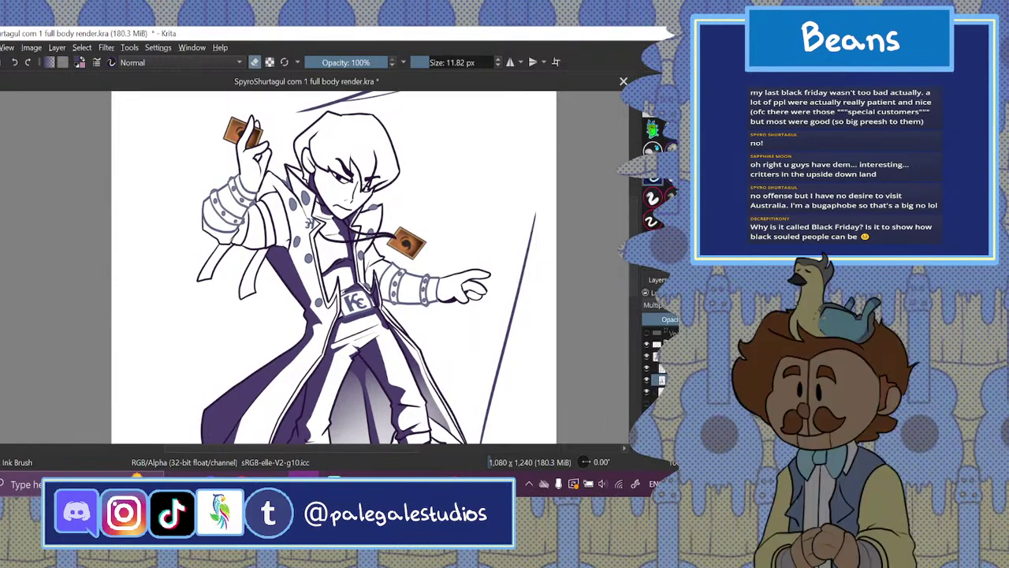
- Show the flat colour layer beneath the shading and view the whole figure at a reduced zoom
key("ctrl+minus")
key("ctrl+minus")
key("ctrl+minus")
key("ctrl+plus")
key("ctrl+plus")
left_click(646, 391)
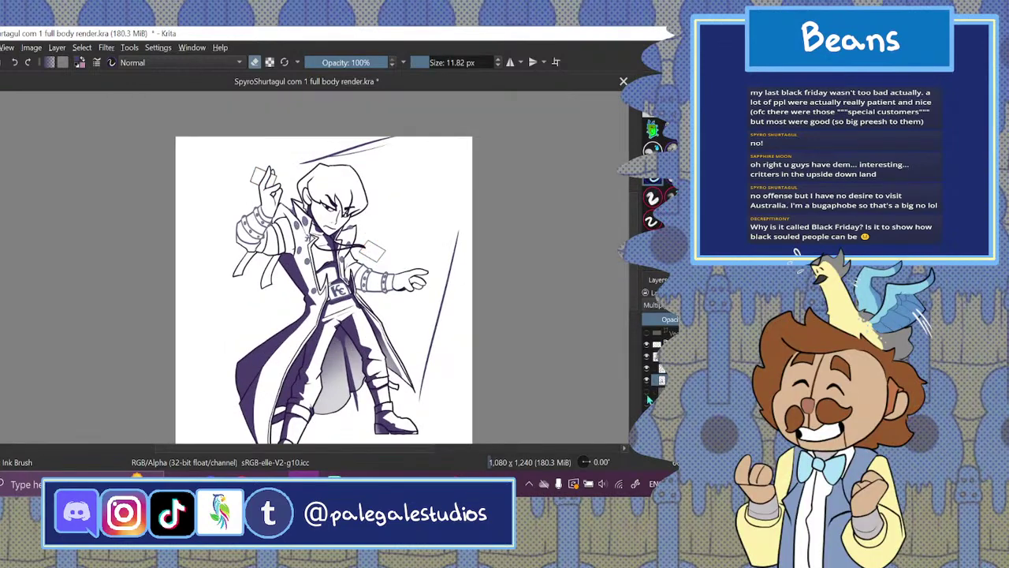
left_click(647, 391)
left_click(647, 403)
- Lower the Multiply shading layer's opacity so the flat colours show through, and fine-tune it against the whole figure
left_click(672, 320)
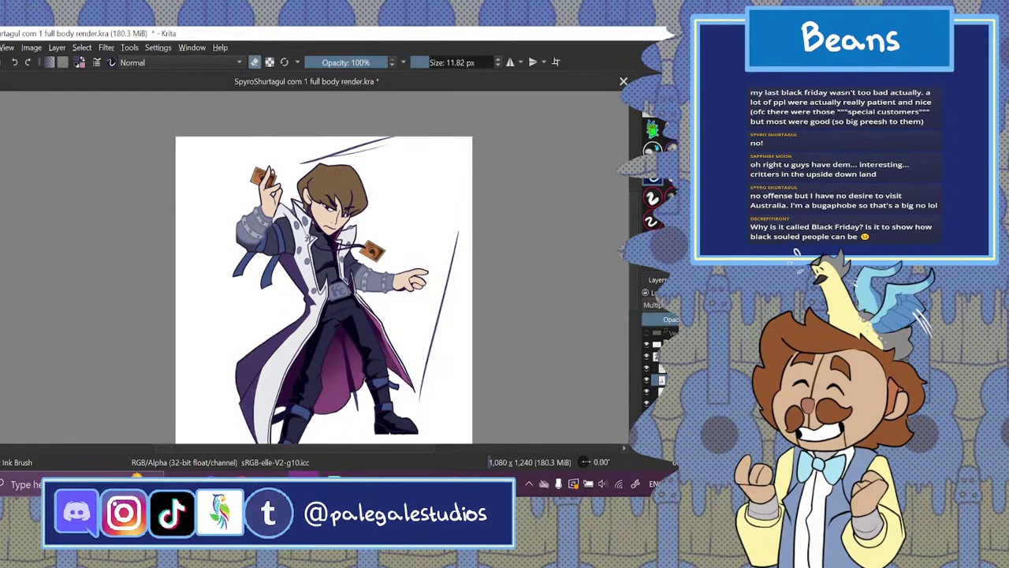
left_click_drag(672, 319, 673, 316)
left_click_drag(634, 288, 633, 310)
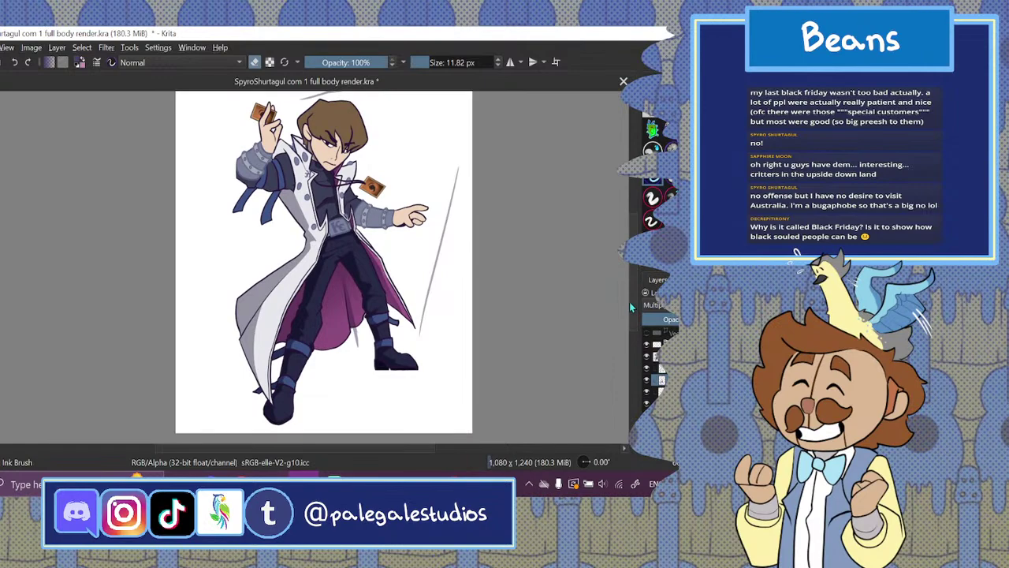
scroll(631, 306, "up", 1)
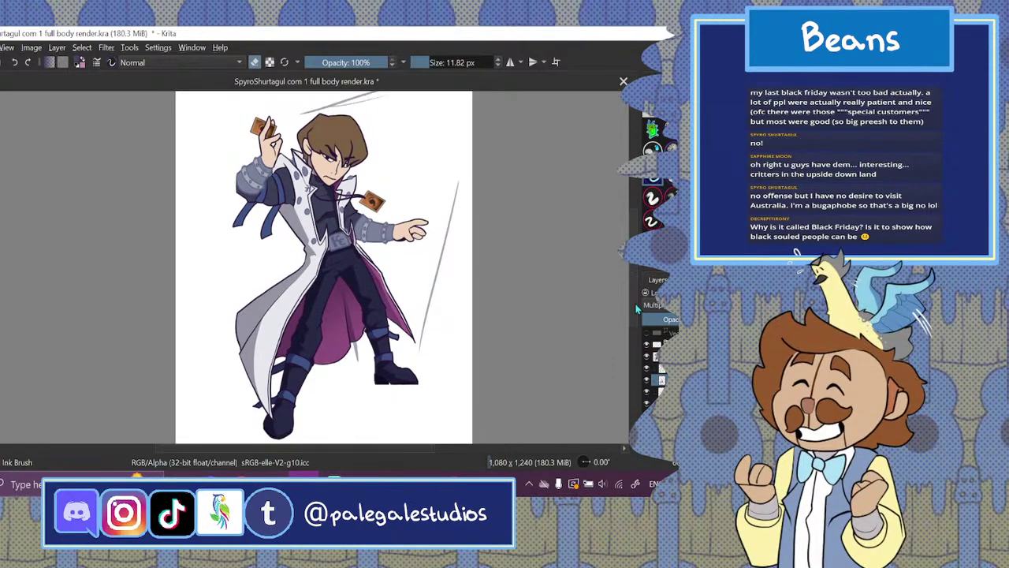
left_click_drag(676, 321, 673, 321)
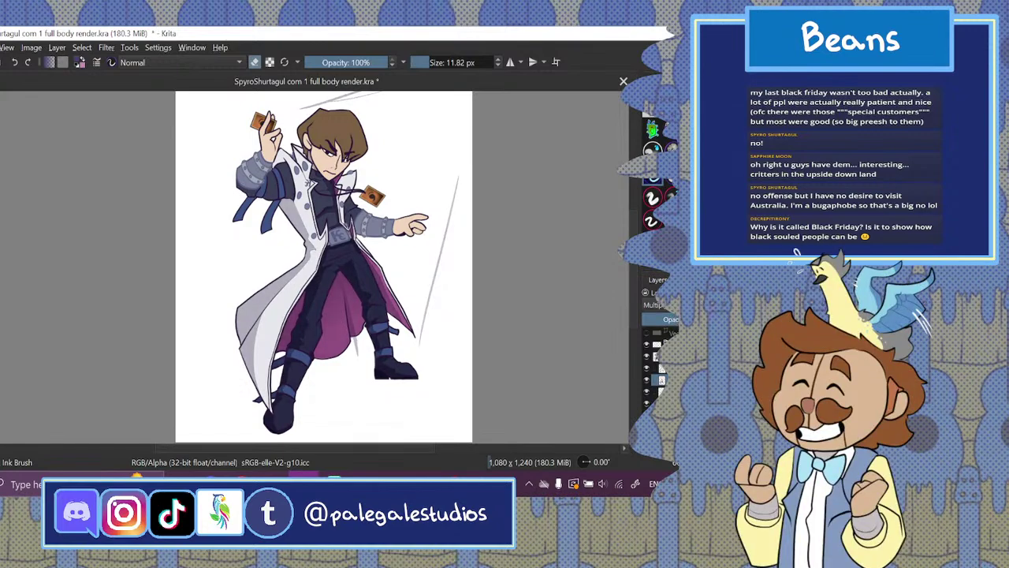
- Hide the flat colour layer again, enlarge the view of the figure, and readjust the shading layer's opacity
left_click(646, 381)
left_click(647, 403)
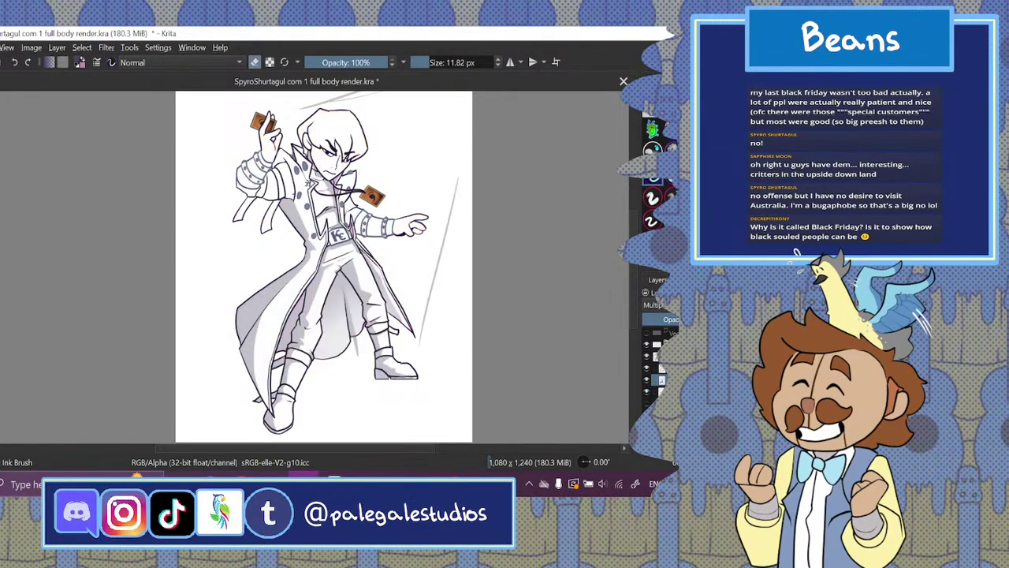
key("plus")
left_click_drag(673, 320, 680, 320)
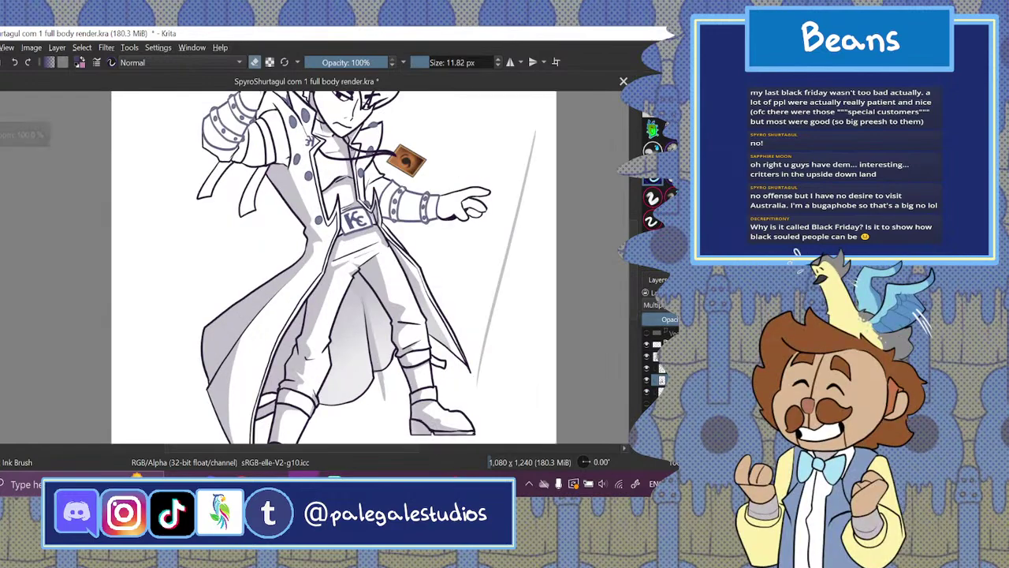
- Outline the shadow along the underside of the outstretched forearm with the Ink Brush at 6.16 px, eraser mode off
left_click_drag(634, 269, 634, 248)
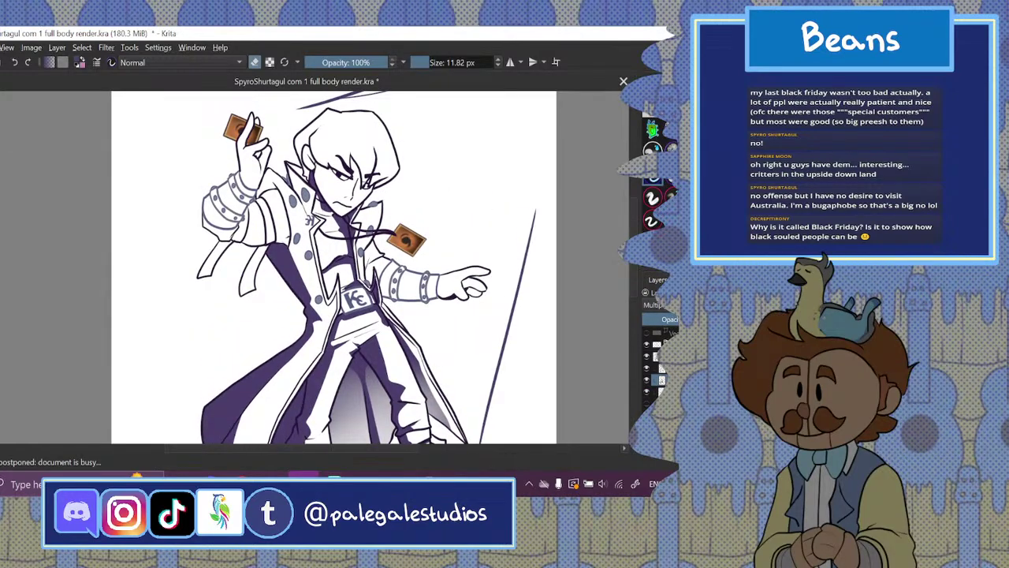
left_click(423, 63)
left_click(255, 63)
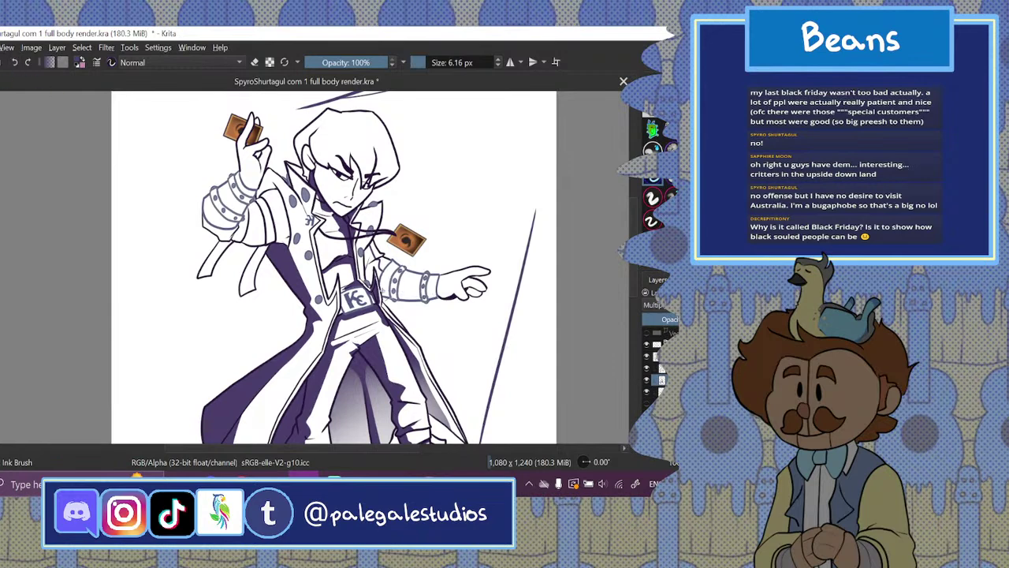
left_click_drag(383, 290, 437, 293)
left_click_drag(444, 346, 445, 346)
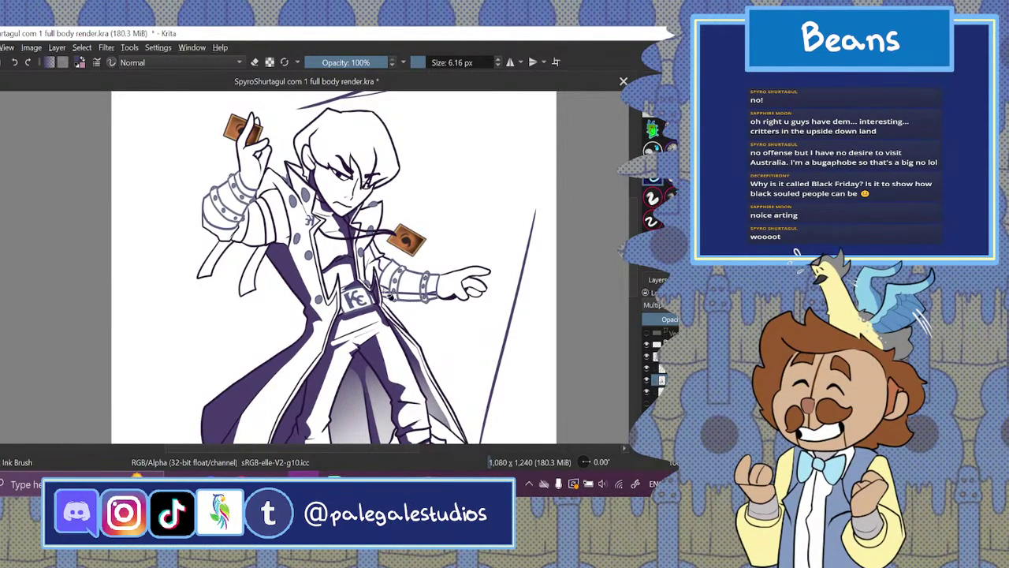
left_click(391, 340)
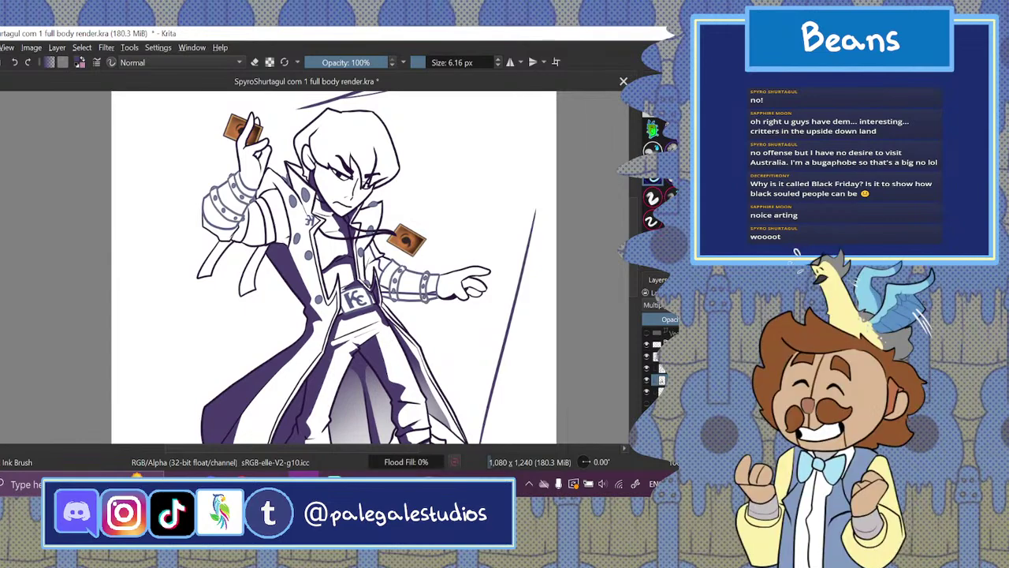
key("ctrl+plus")
key("ctrl+minus")
key("ctrl+minus")
left_click(17, 62)
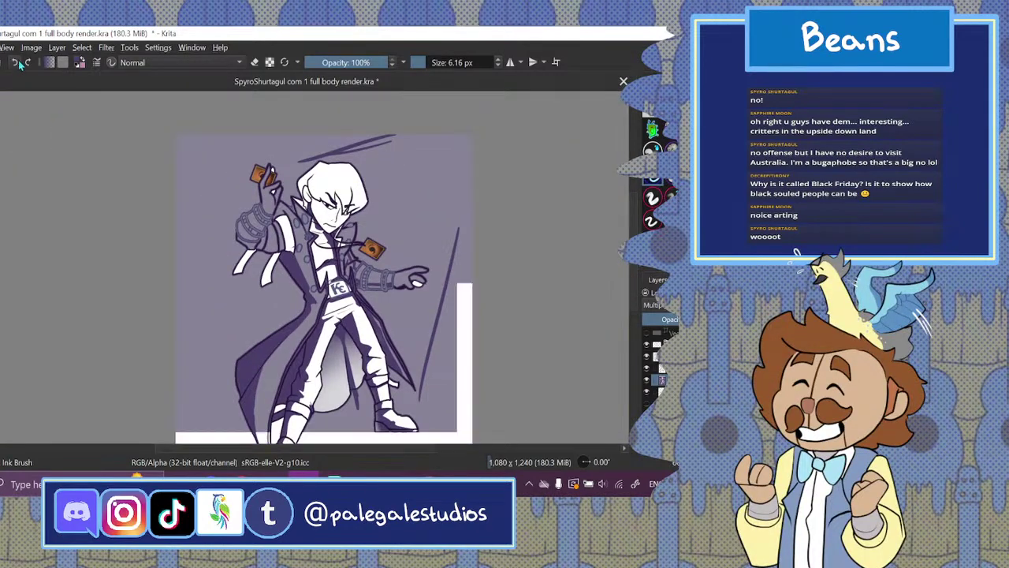
- Hide the white background layer and fill the shadow on the underside of the outstretched forearm with dark purple
scroll(659, 364, "down", 1)
left_click(647, 397)
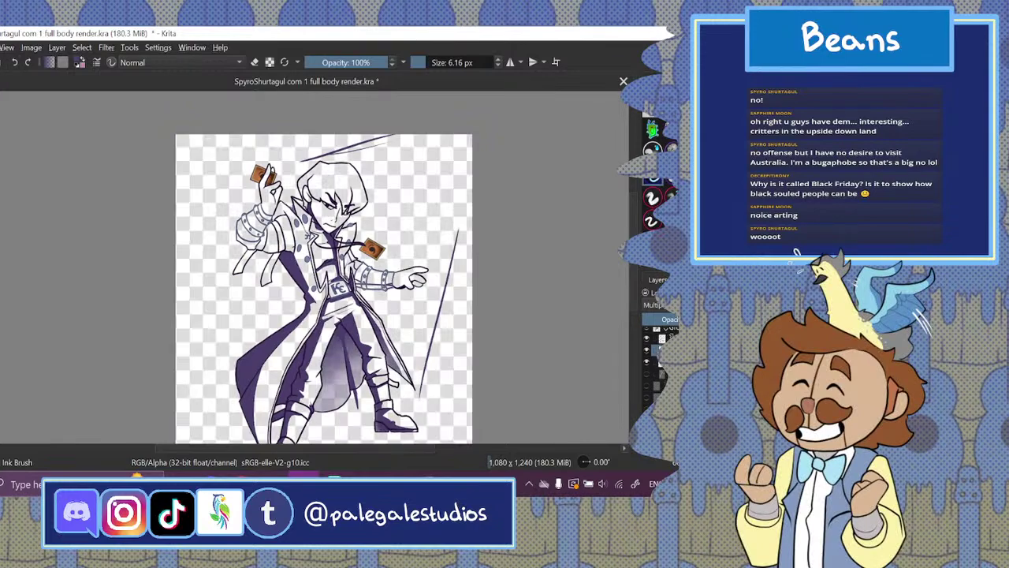
key("ctrl+plus")
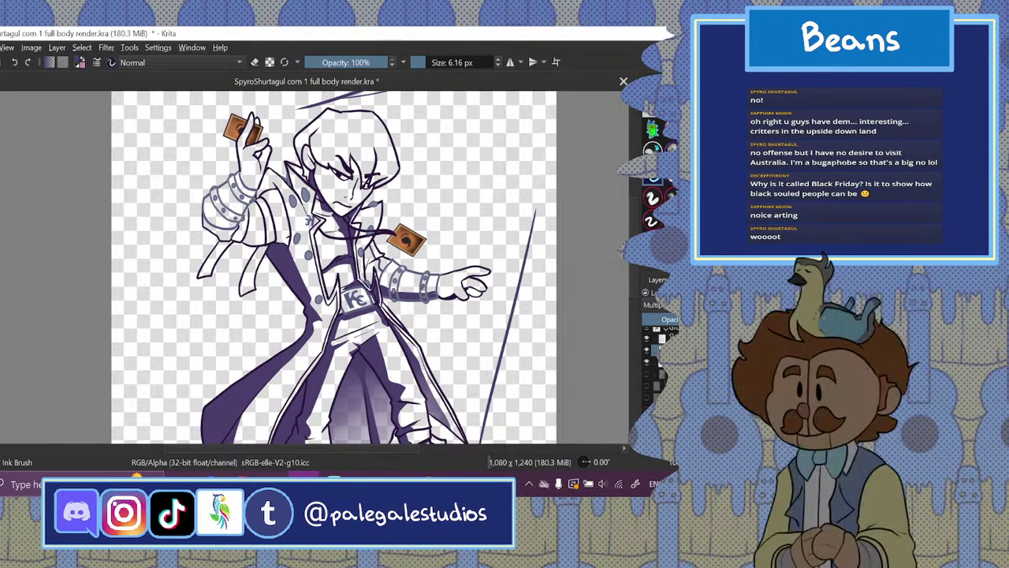
- Shade the two studded bands on the outstretched forearm with Ink Brush strokes along their curves
key("ctrl+plus")
key("ctrl+plus")
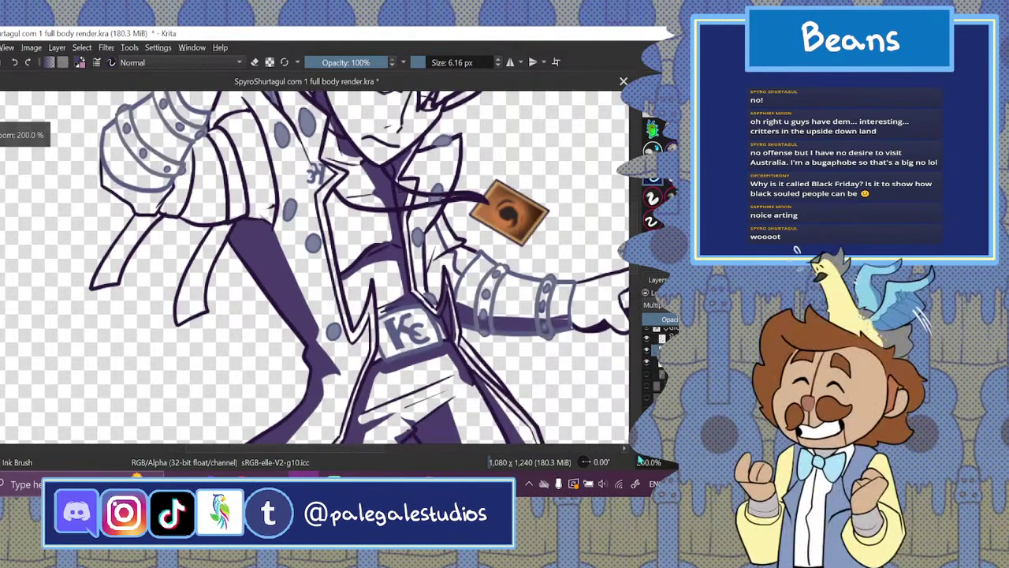
left_click_drag(349, 448, 376, 449)
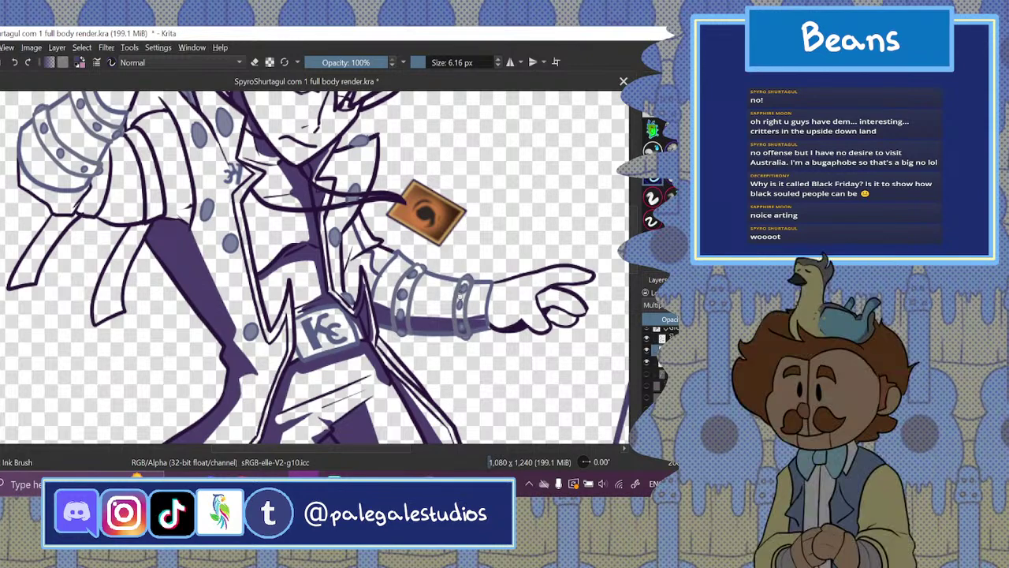
left_click_drag(459, 279, 452, 322)
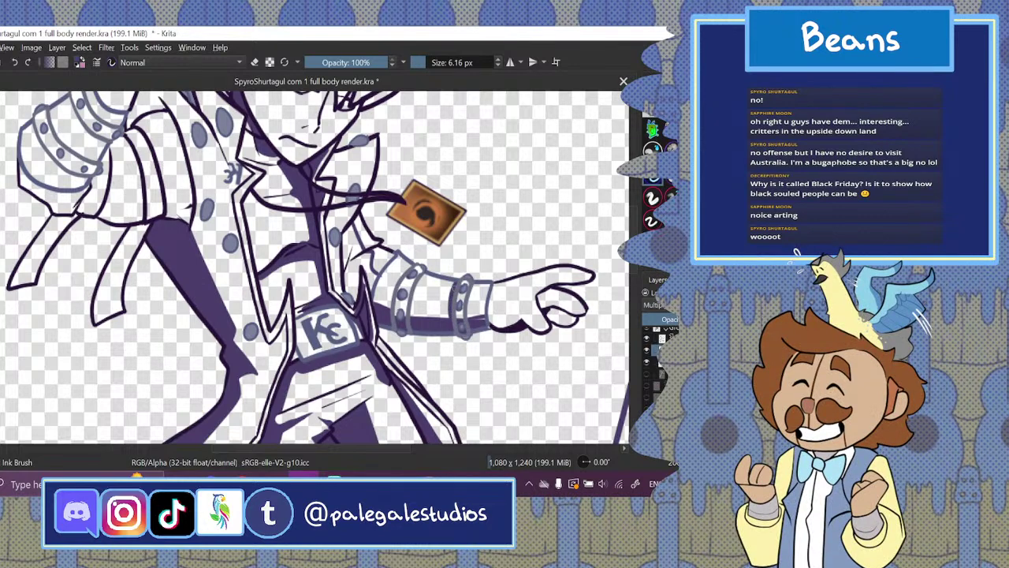
left_click_drag(408, 266, 386, 310)
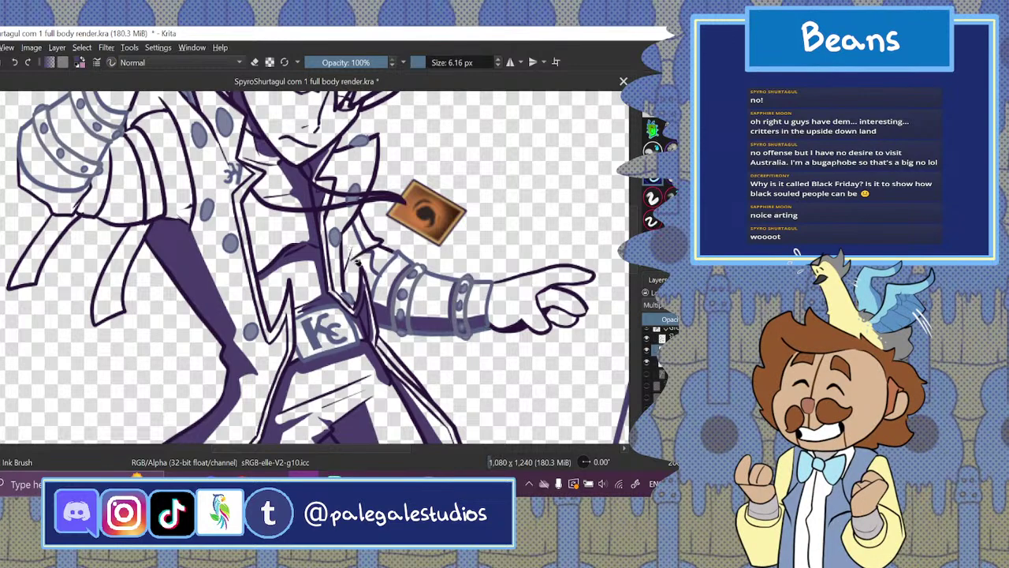
- Fill the upper sleeve of the outstretched arm with the purple shadow and erase the excess along the coat's edge
left_click(355, 260)
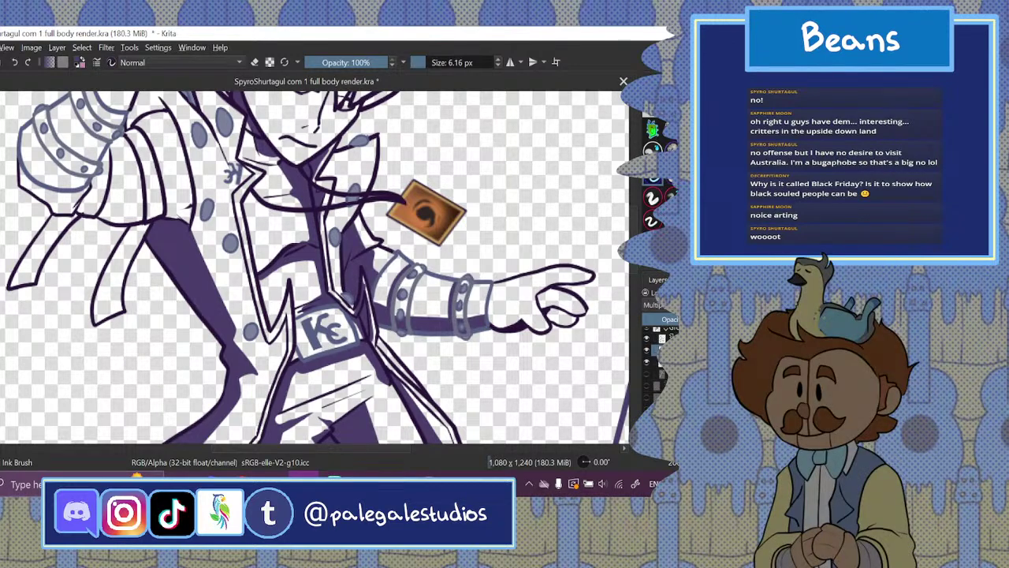
left_click(255, 63)
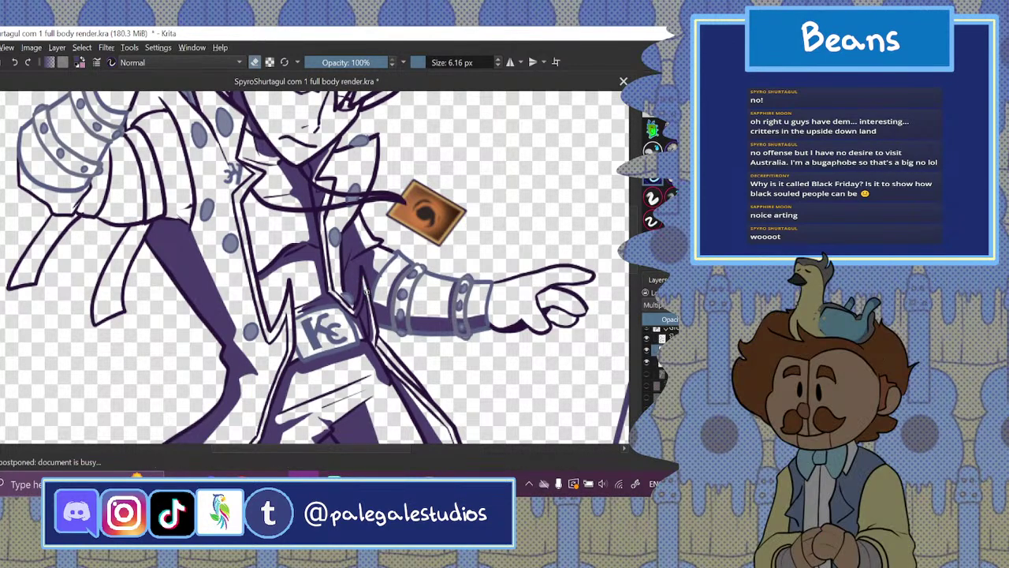
left_click_drag(363, 289, 369, 311)
- Shade the inside of the raised coat collar beside the chin in dark purple, and return the brush to eraser mode
scroll(315, 268, "up", 2)
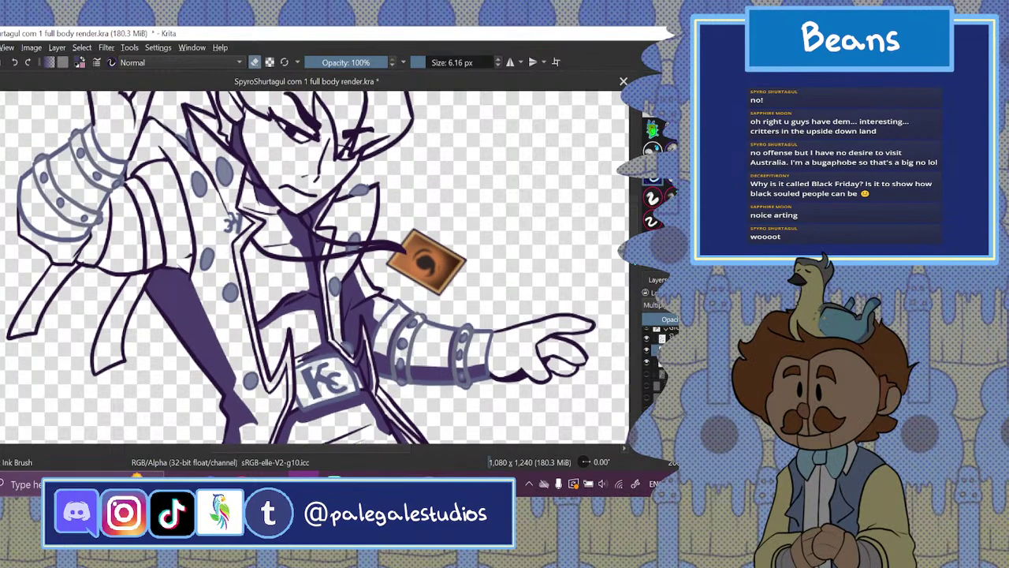
key("e")
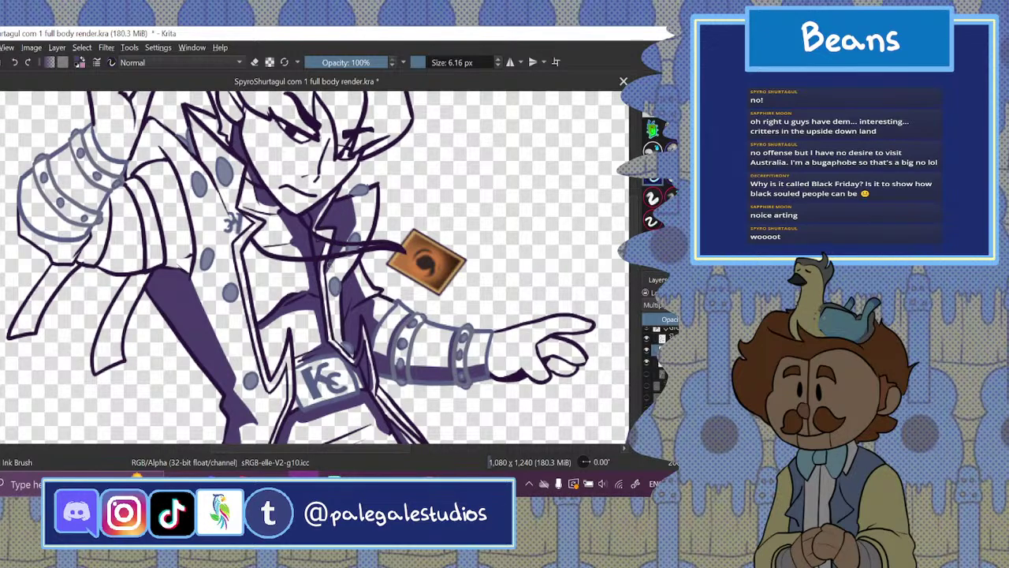
left_click(255, 62)
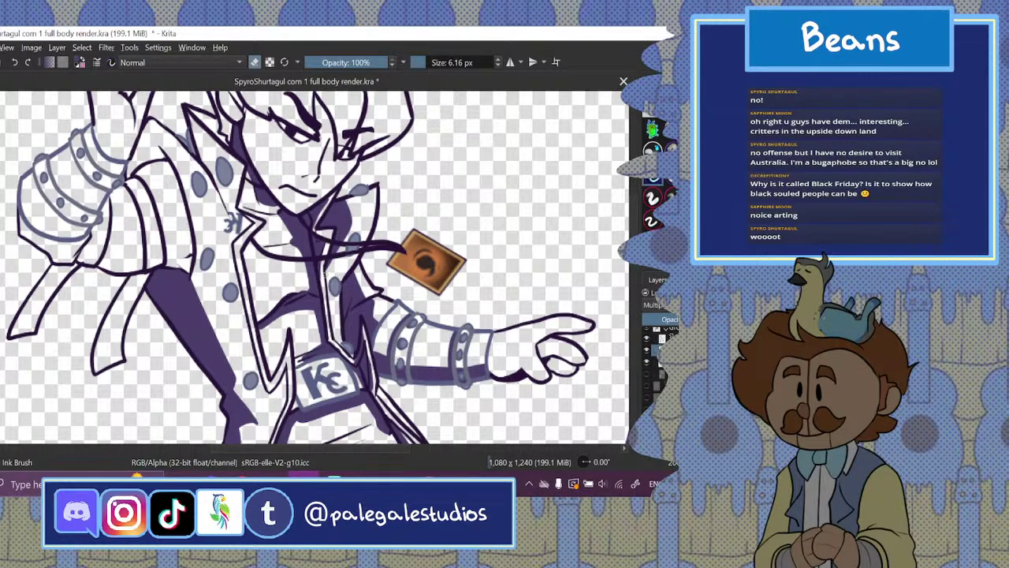
- Review the whole figure with the shading layer hidden and shown, and return to a closer view of the upper body
key("ctrl+minus")
key("ctrl+minus")
key("ctrl+minus")
key("ctrl+minus")
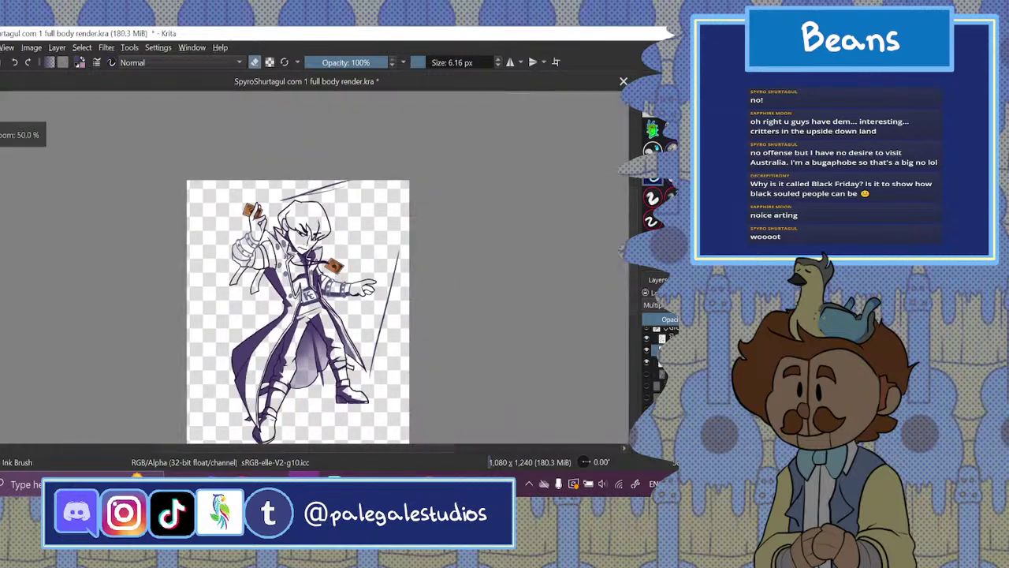
key("ctrl+plus")
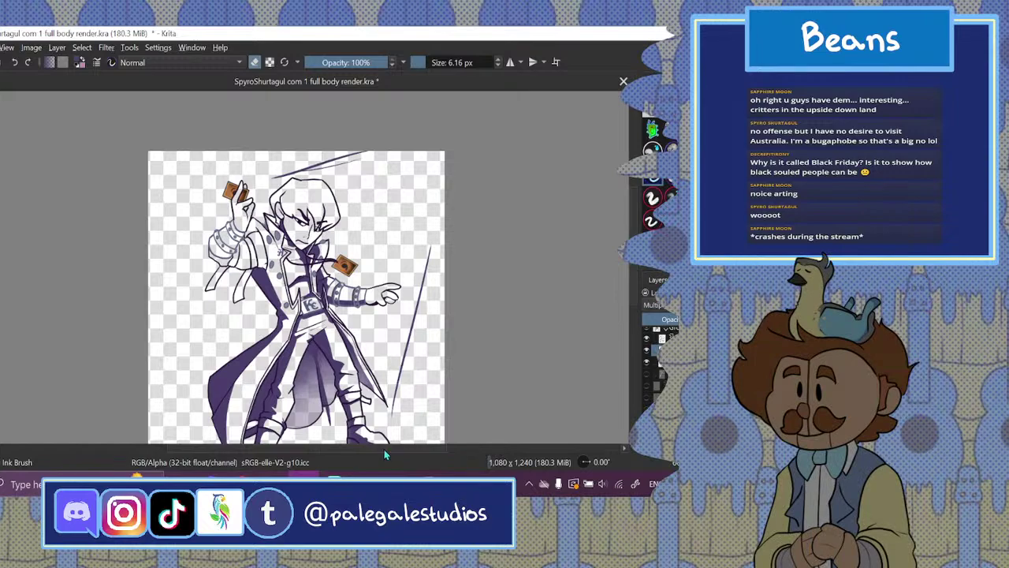
left_click(648, 359)
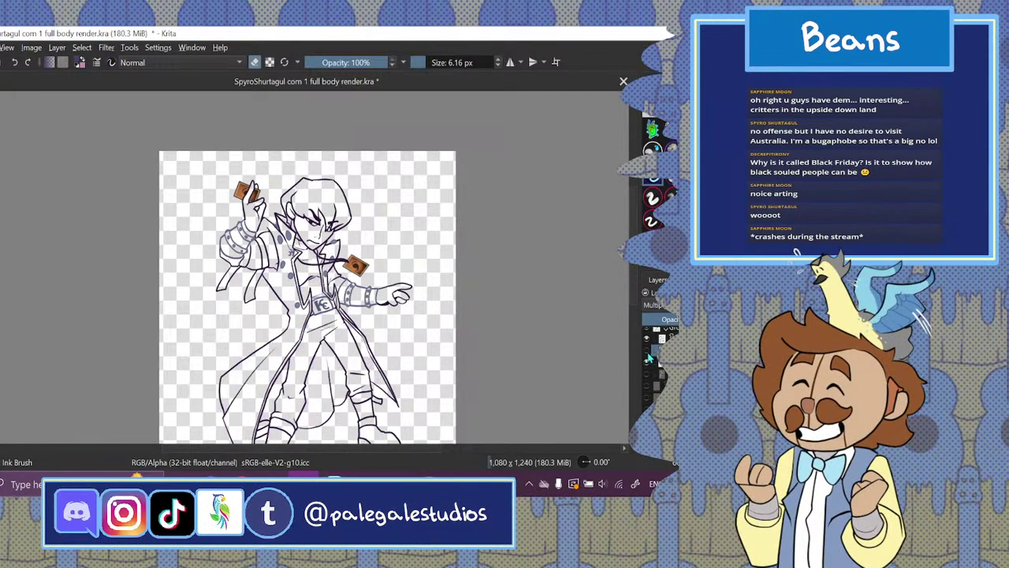
left_click(648, 351)
left_click(647, 362)
left_click(648, 361)
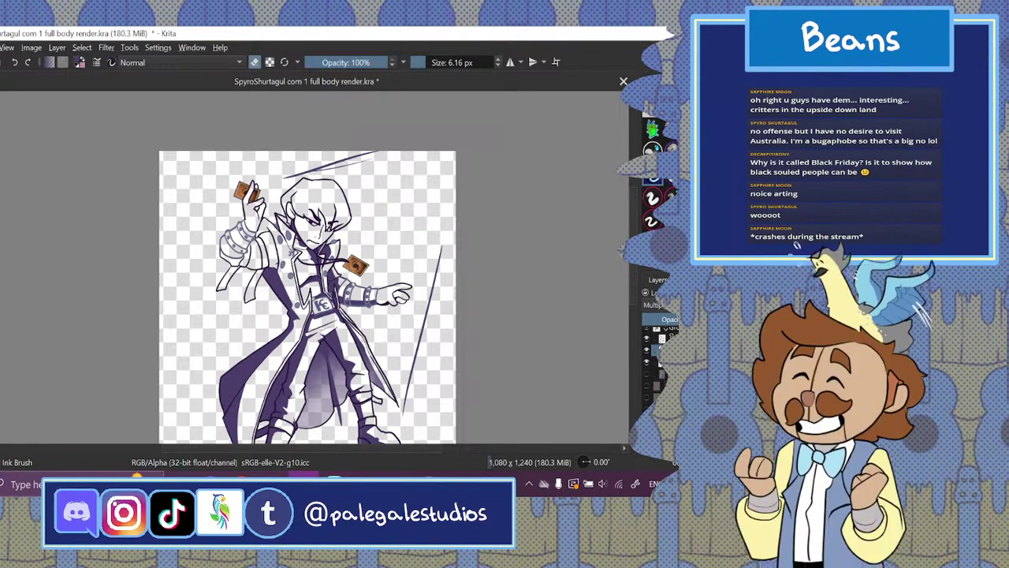
key("ctrl+plus")
key("ctrl+plus")
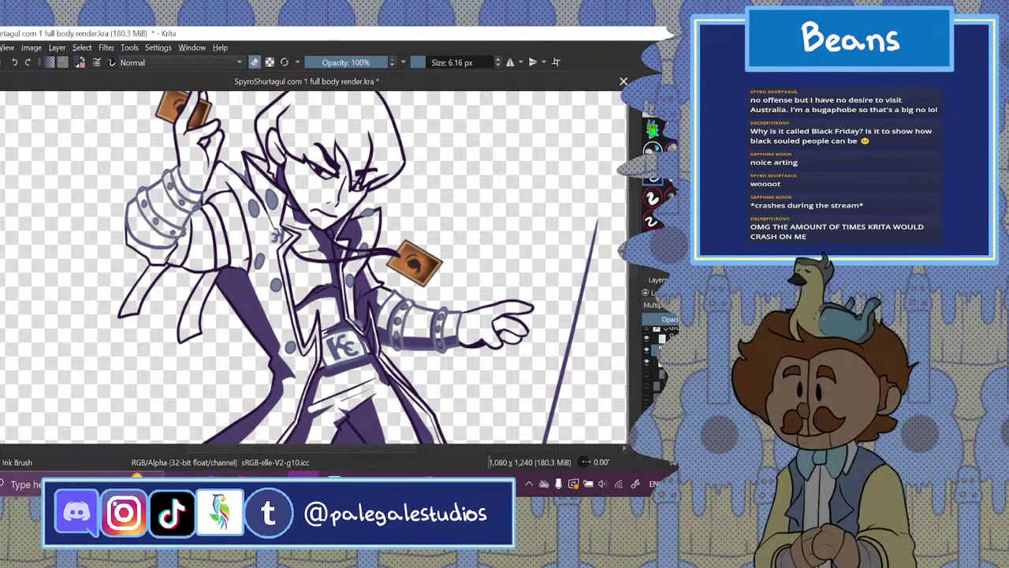
- Add darker shading along the edges of the lower round studs on the coat's front with the Ink Brush
left_click_drag(337, 451, 327, 451)
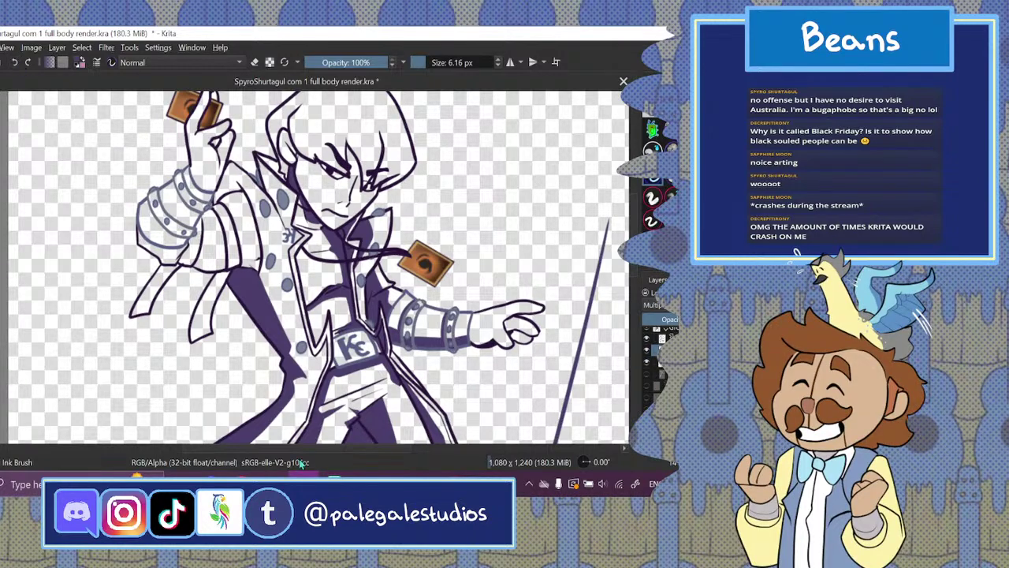
left_click_drag(299, 462, 291, 461)
key("ctrl+plus")
key("ctrl+plus")
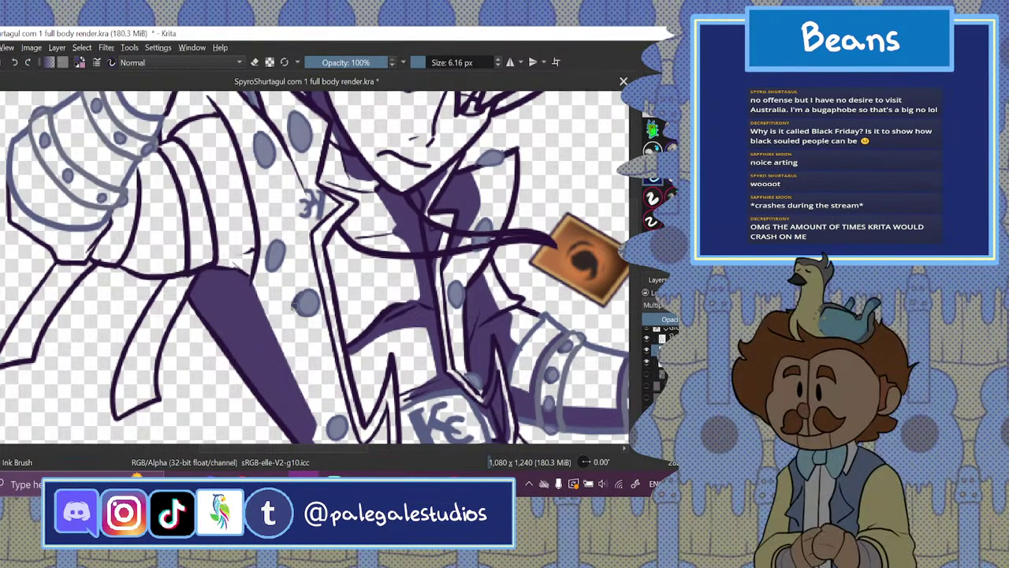
left_click_drag(293, 307, 317, 315)
left_click(15, 63)
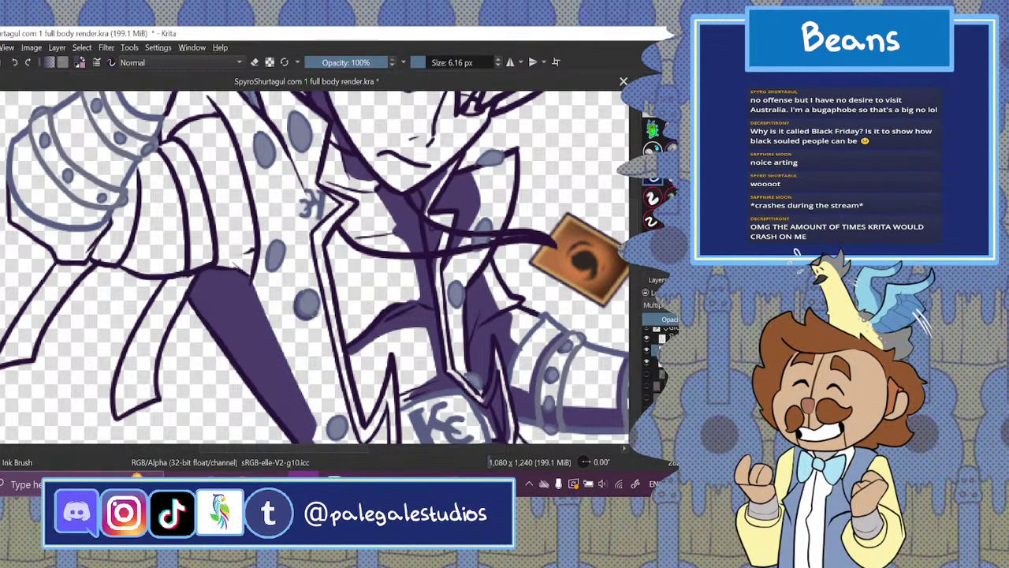
scroll(310, 274, "down", 3)
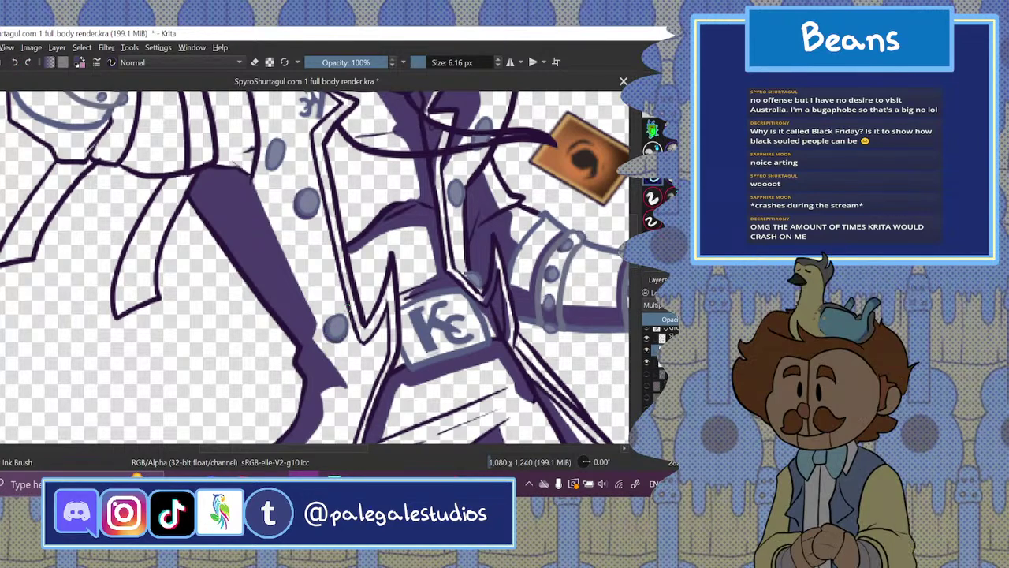
left_click_drag(276, 140, 264, 167)
mouse_move(278, 138)
left_mouse_down()
mouse_move(264, 147)
mouse_move(264, 167)
left_mouse_up()
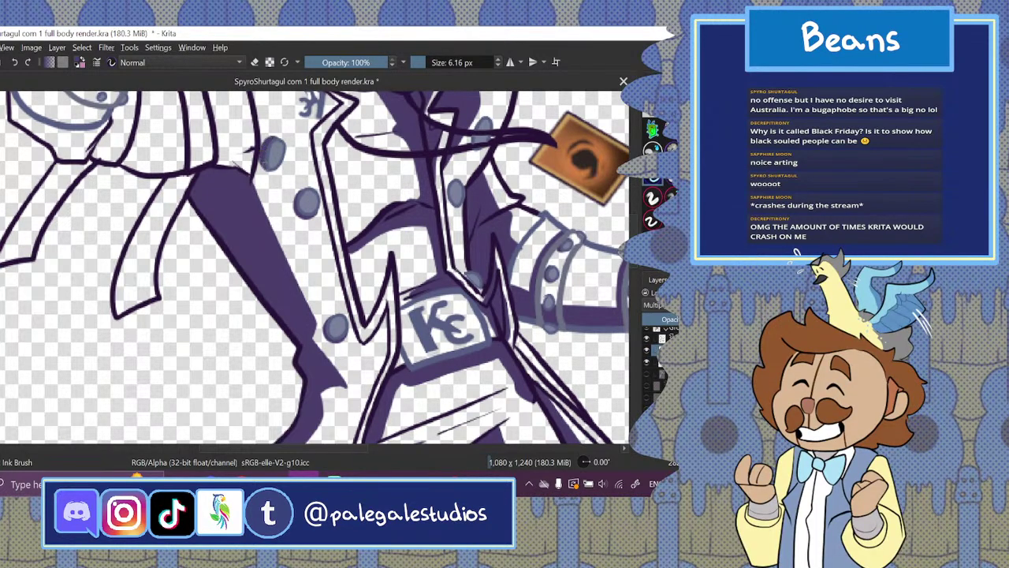
- Shade the edges of the two upper coat studs and fill in the shadow at the top of the raised arm's sleeve
scroll(634, 270, "up", 5)
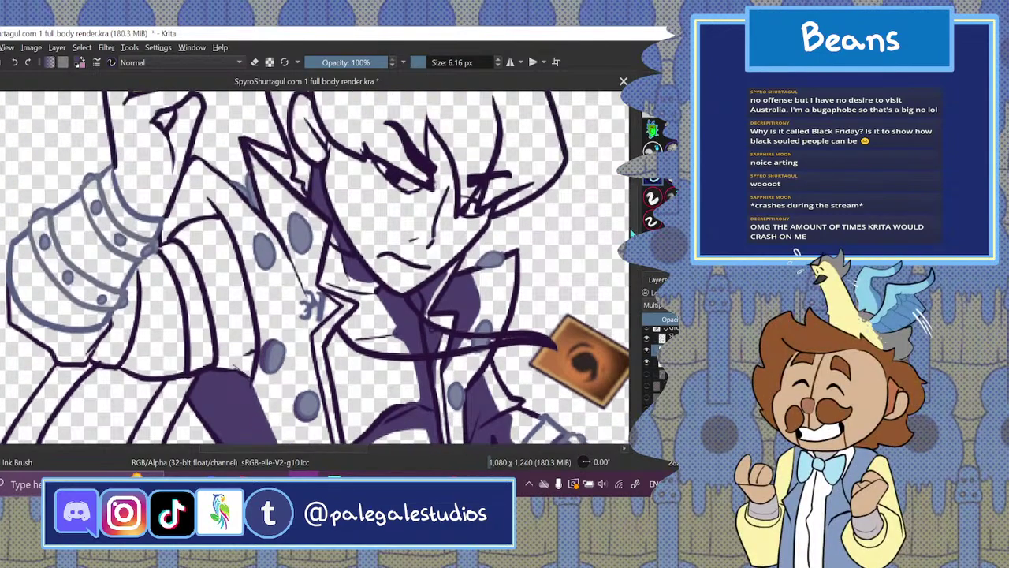
mouse_move(251, 235)
left_mouse_down()
mouse_move(254, 263)
mouse_move(268, 272)
mouse_move(260, 269)
mouse_move(273, 260)
left_mouse_up()
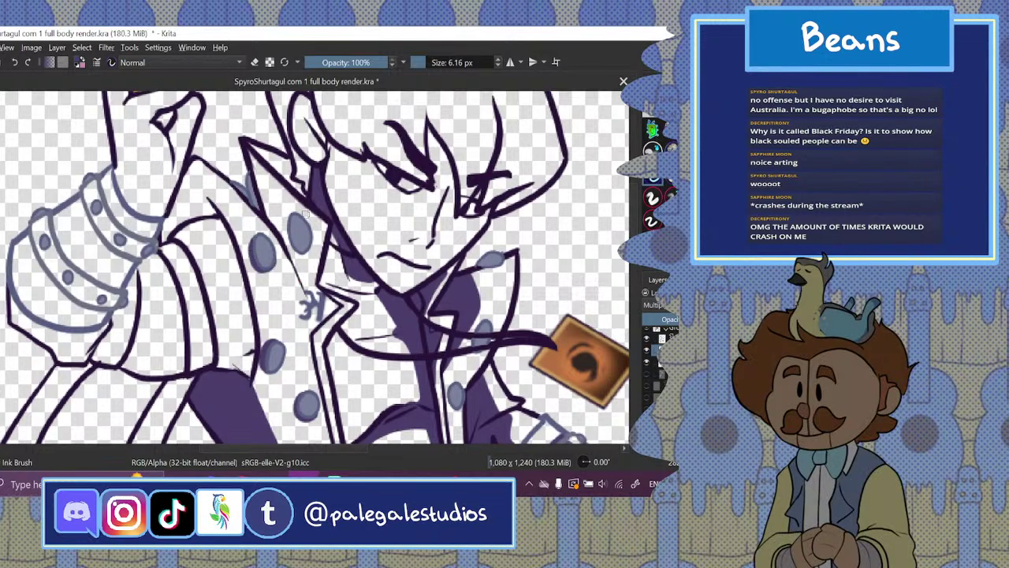
mouse_move(289, 215)
left_mouse_down()
mouse_move(292, 251)
mouse_move(287, 238)
mouse_move(298, 255)
mouse_move(310, 246)
mouse_move(284, 236)
mouse_move(294, 253)
mouse_move(311, 246)
left_mouse_up()
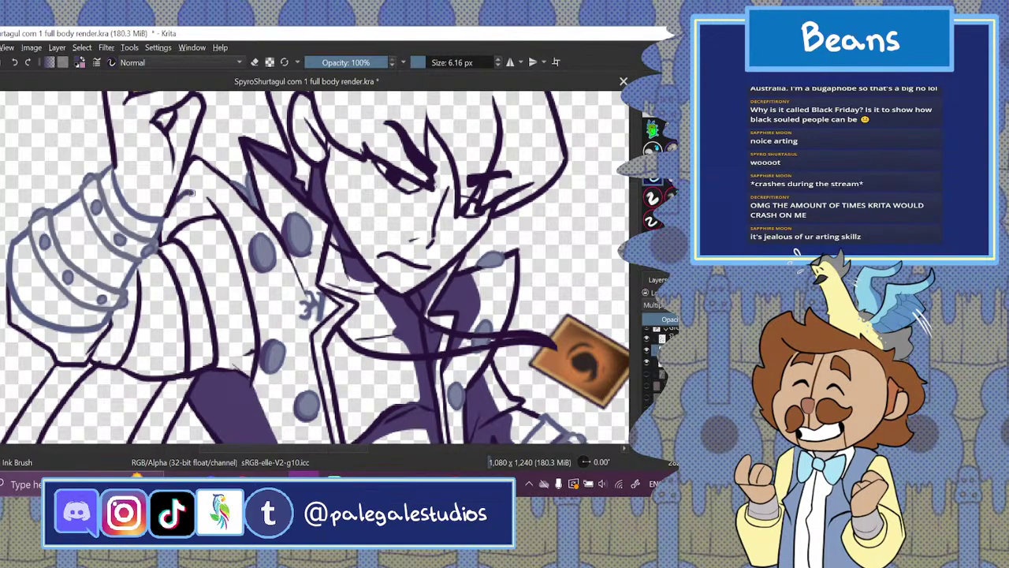
left_click_drag(214, 197, 193, 219)
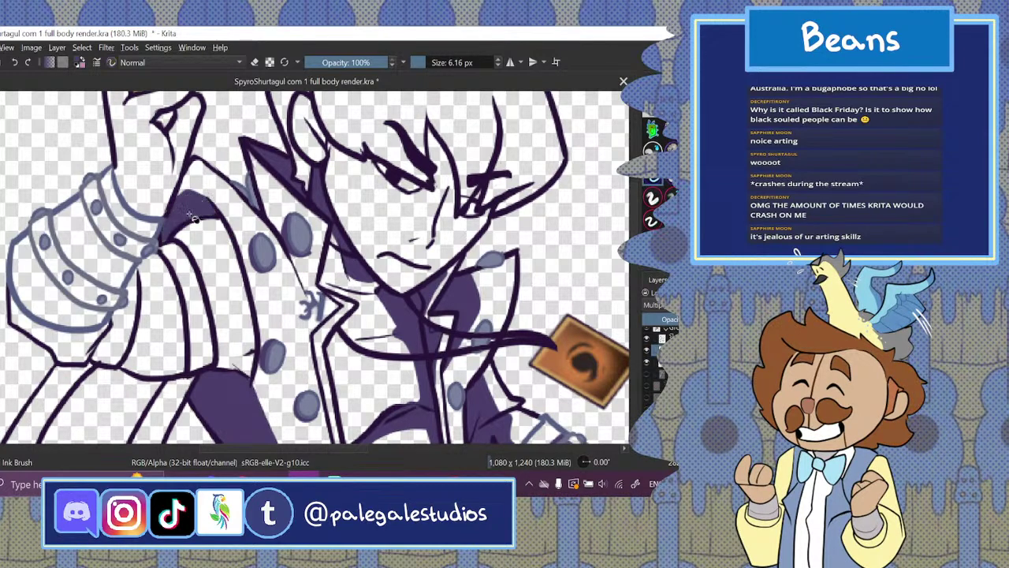
- Erase part of the dark shadow on the coat's side below the raised arm to make it narrower
key("1")
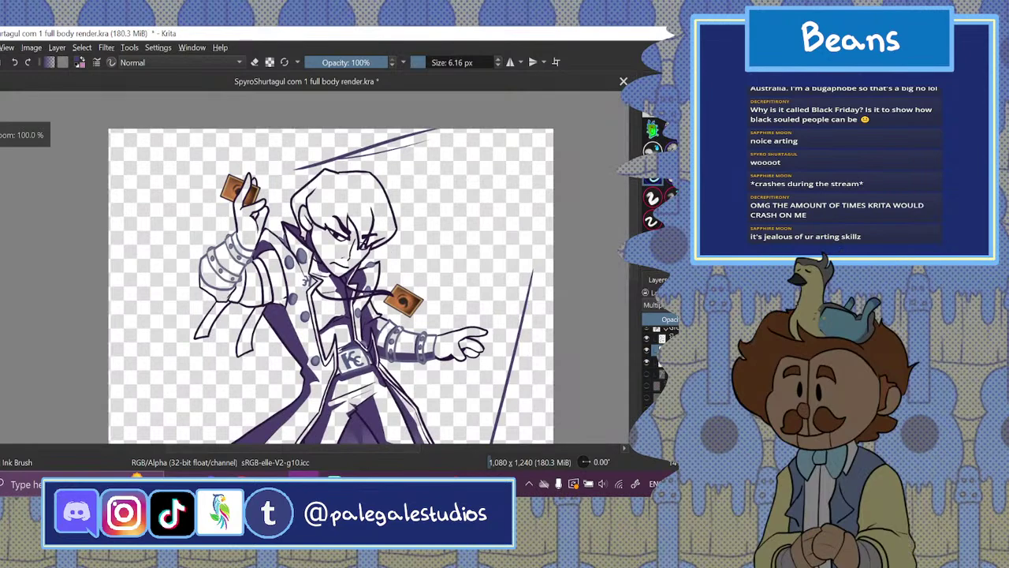
key("plus")
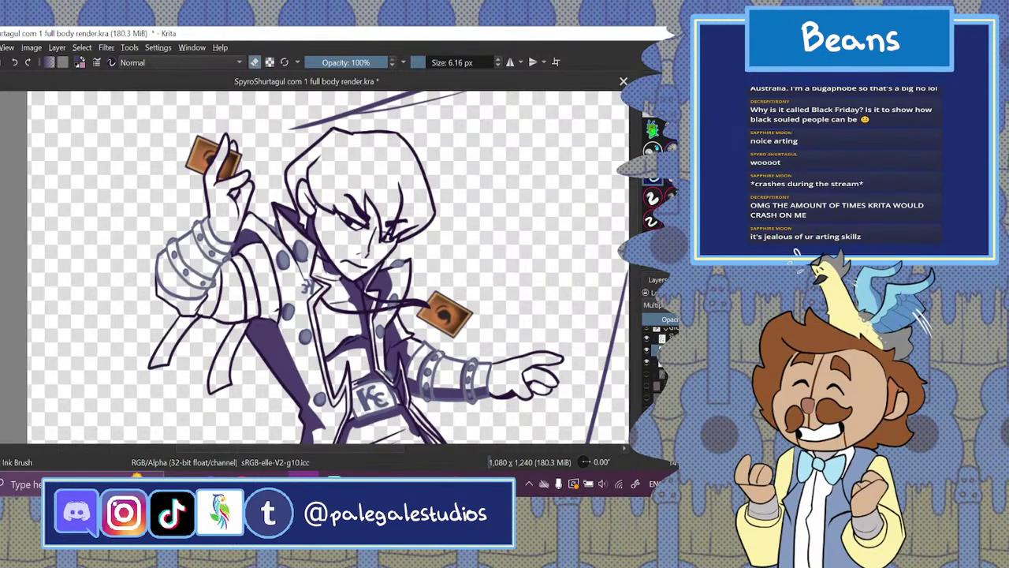
mouse_move(277, 325)
left_mouse_down()
mouse_move(267, 333)
mouse_move(310, 402)
left_mouse_up()
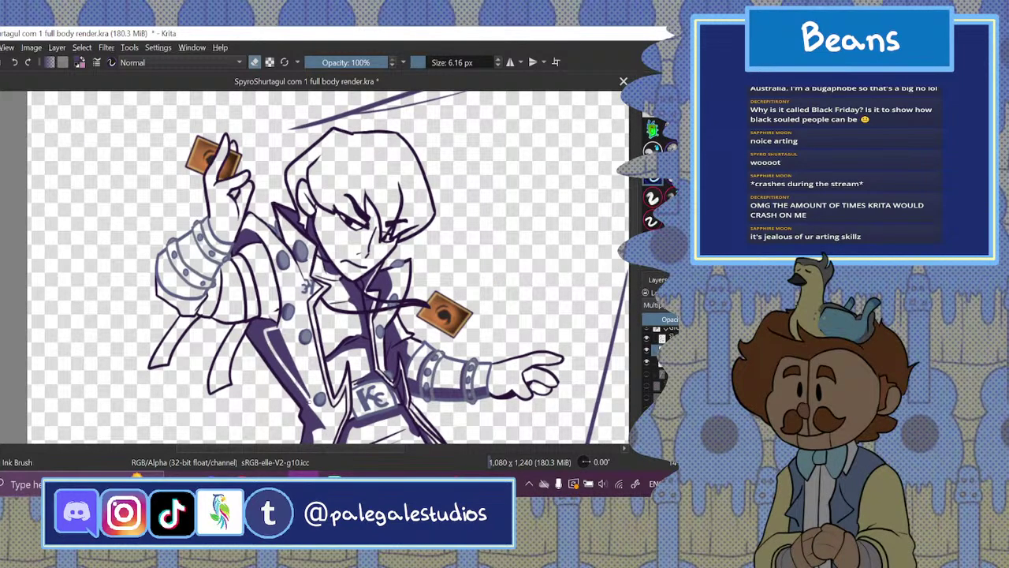
left_click(292, 365)
scroll(305, 383, "down", 2)
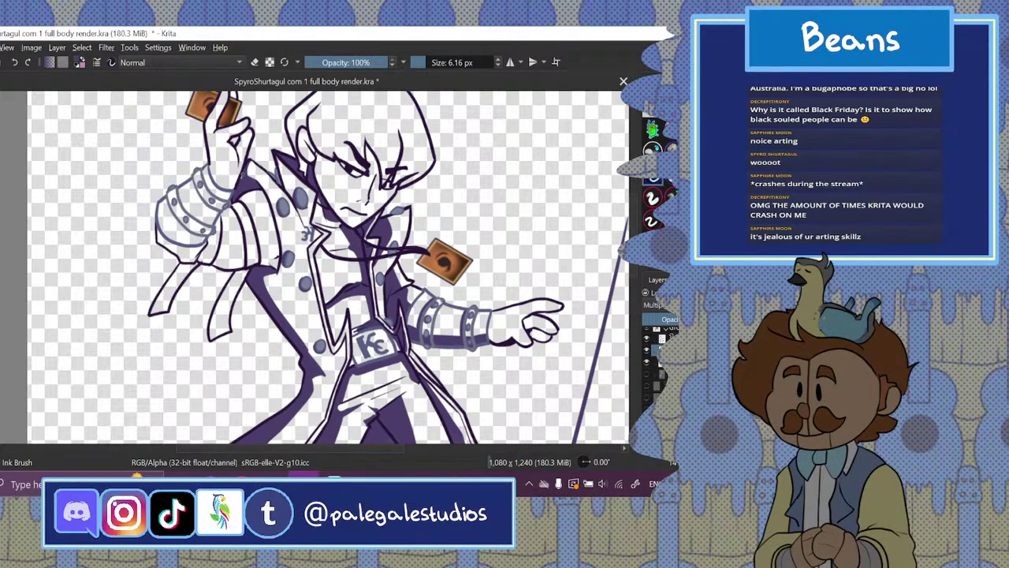
- Touch up the shading on the raised collar beside the studs, undoing the last stroke
left_click_drag(278, 156, 285, 194)
left_click_drag(277, 155, 293, 196)
key("ctrl+z")
- Try to fade the shading on the coat's flared tail using the Airbrush at 47.21 px as an eraser, and return to the Ink Brush
key("ctrl+minus")
key("ctrl+minus")
key("ctrl+minus")
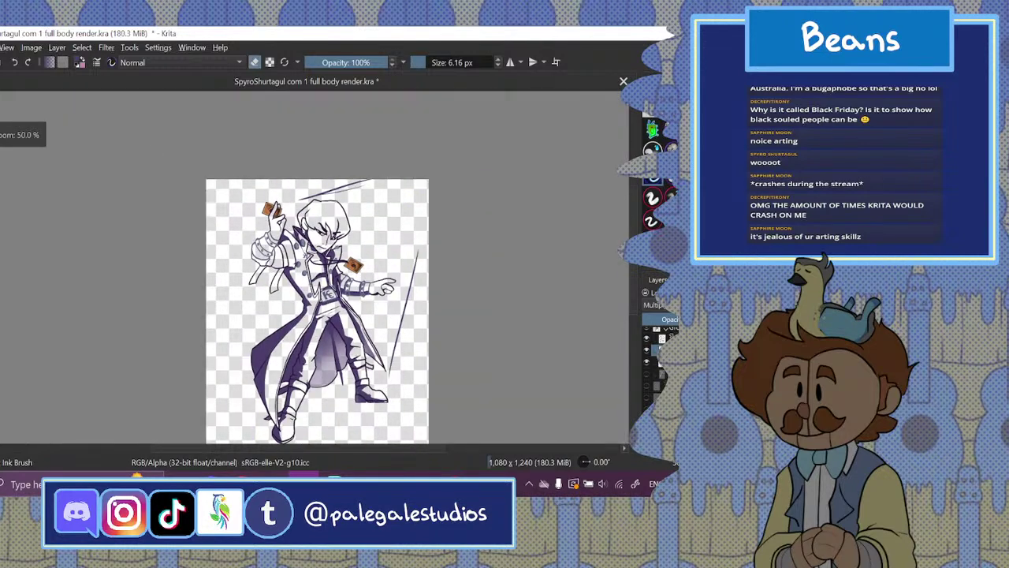
key("ctrl+plus")
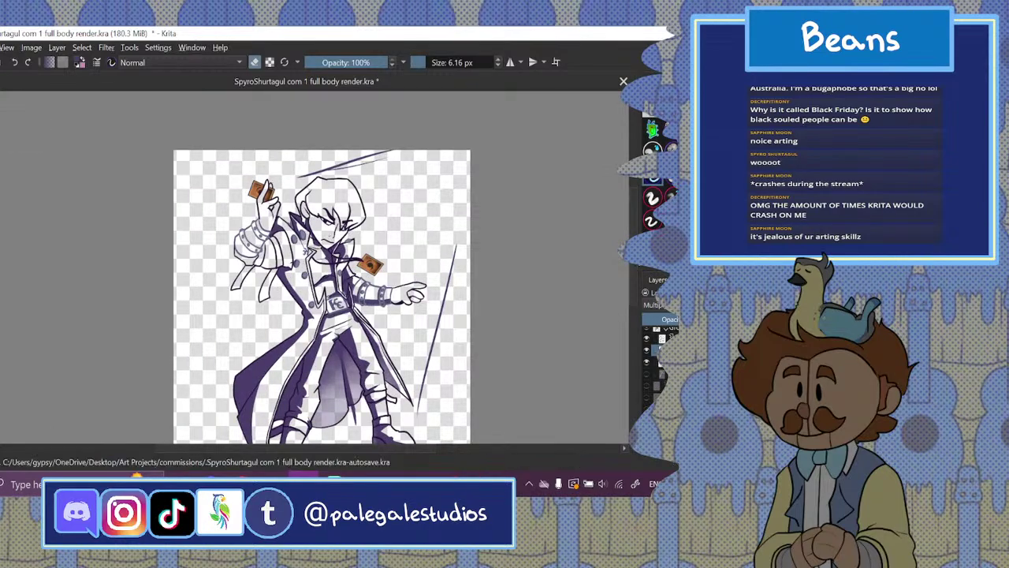
scroll(321, 266, "down", 2)
left_click(653, 150)
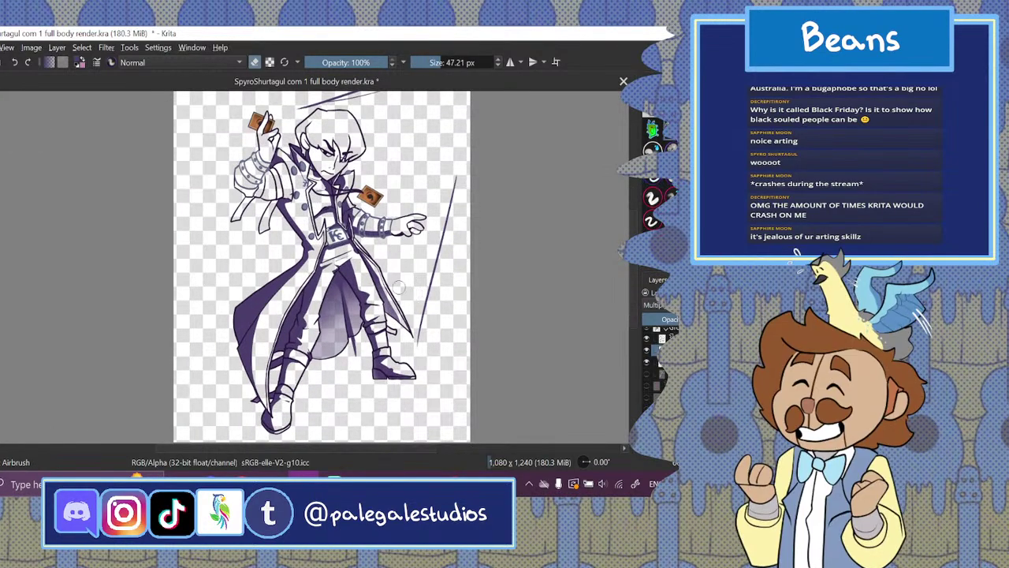
left_click(254, 63)
mouse_move(250, 288)
left_mouse_down()
mouse_move(230, 335)
mouse_move(230, 348)
mouse_move(248, 287)
mouse_move(232, 328)
mouse_move(245, 402)
left_mouse_up()
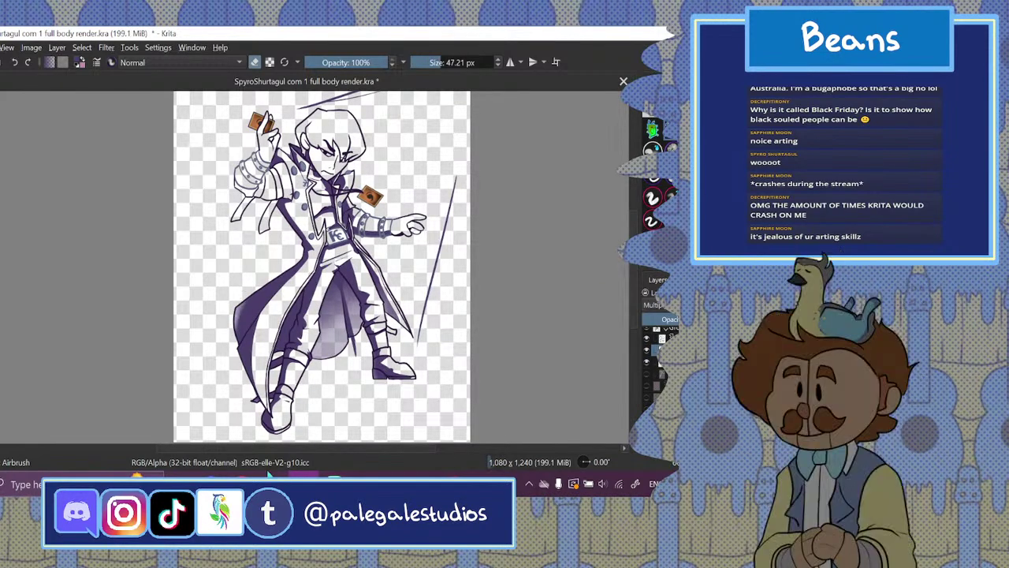
key("ctrl+z")
left_click_drag(242, 327, 241, 313)
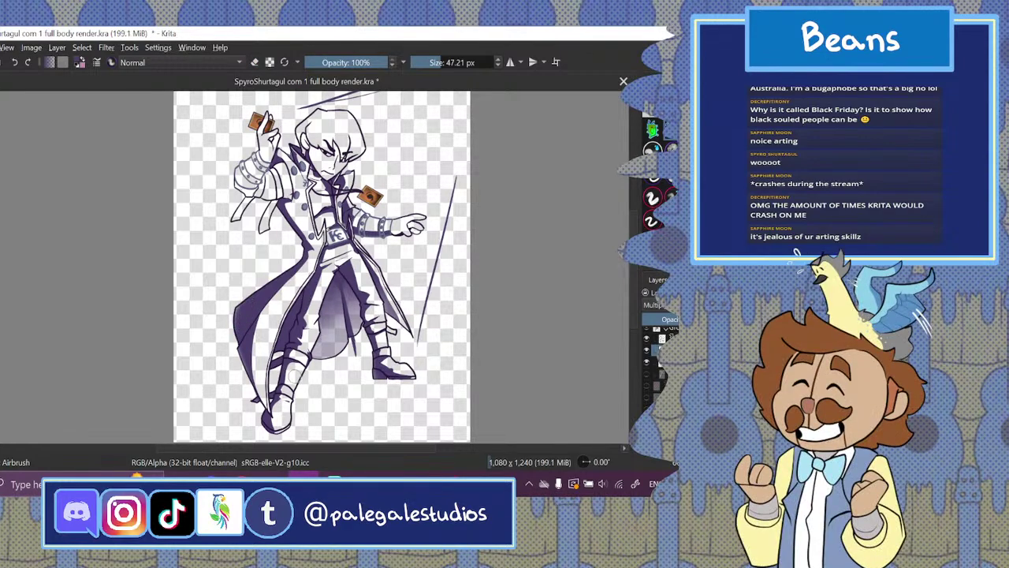
key("ctrl+z")
left_click(655, 182)
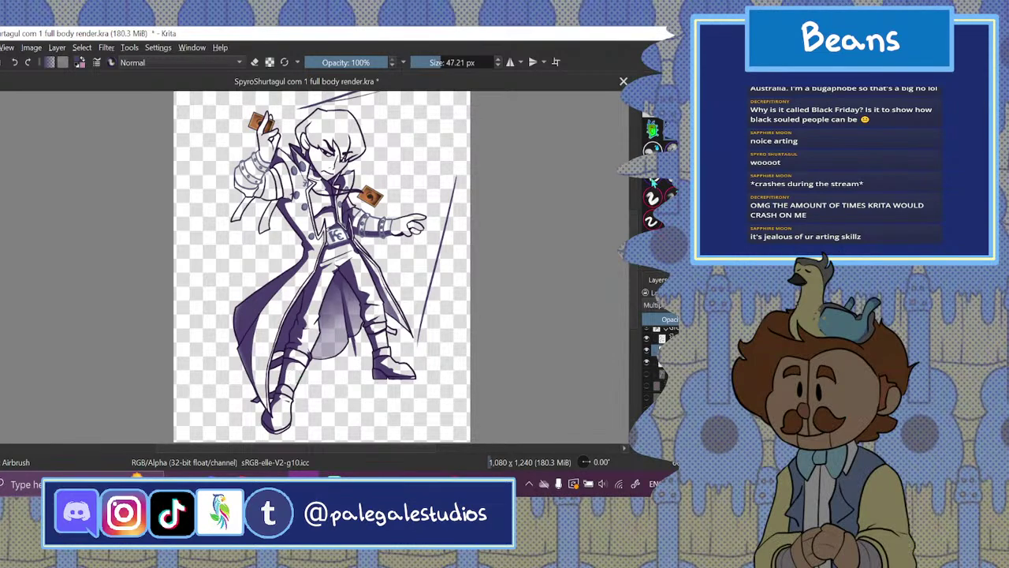
- Paint dark shadows on the curled fingers, palm and pointing finger of the outstretched hand with the Ink Brush
left_click_drag(320, 449, 288, 459)
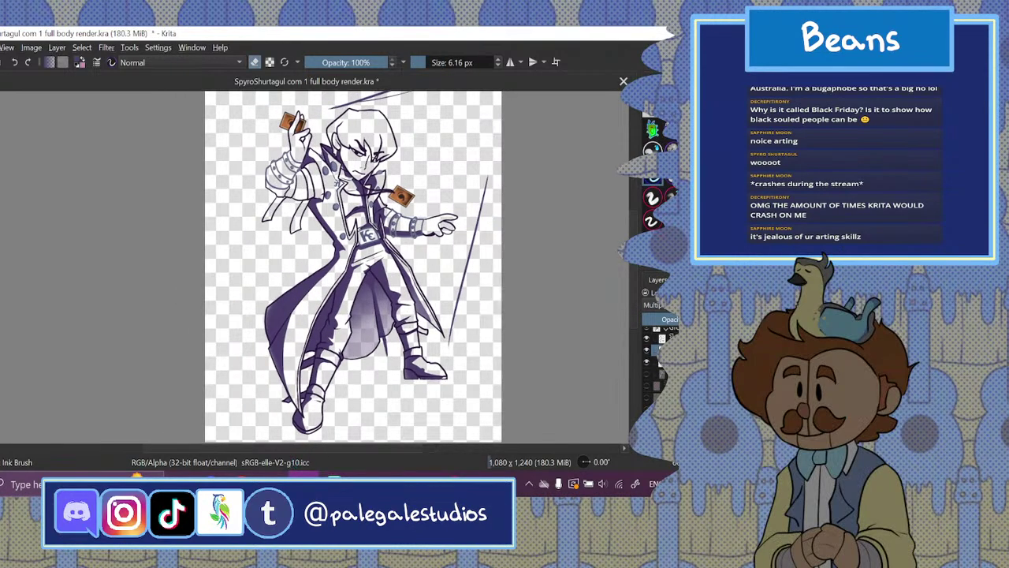
left_click_drag(634, 274, 634, 232)
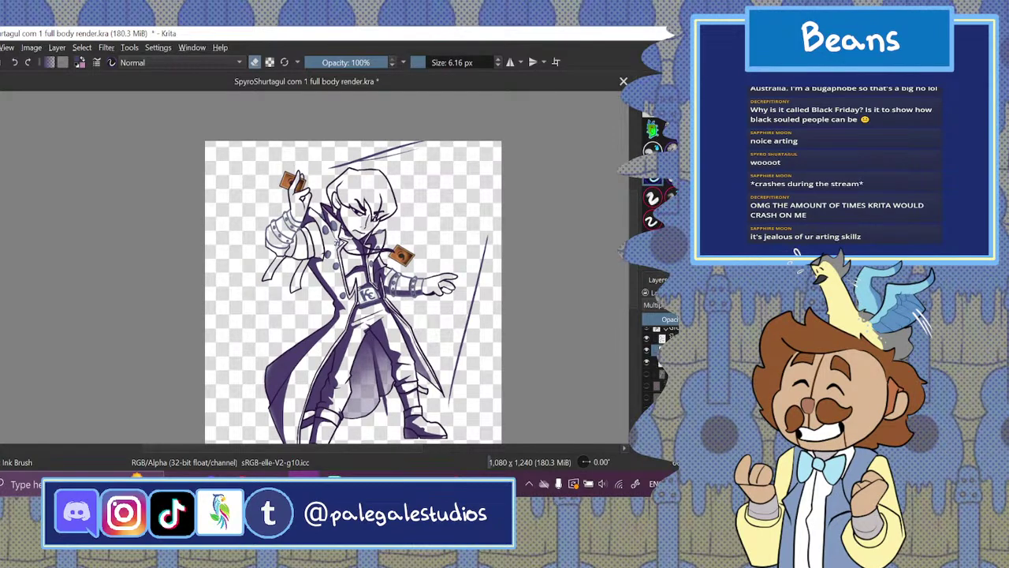
key("ctrl+plus")
key("ctrl+plus")
key("ctrl+plus")
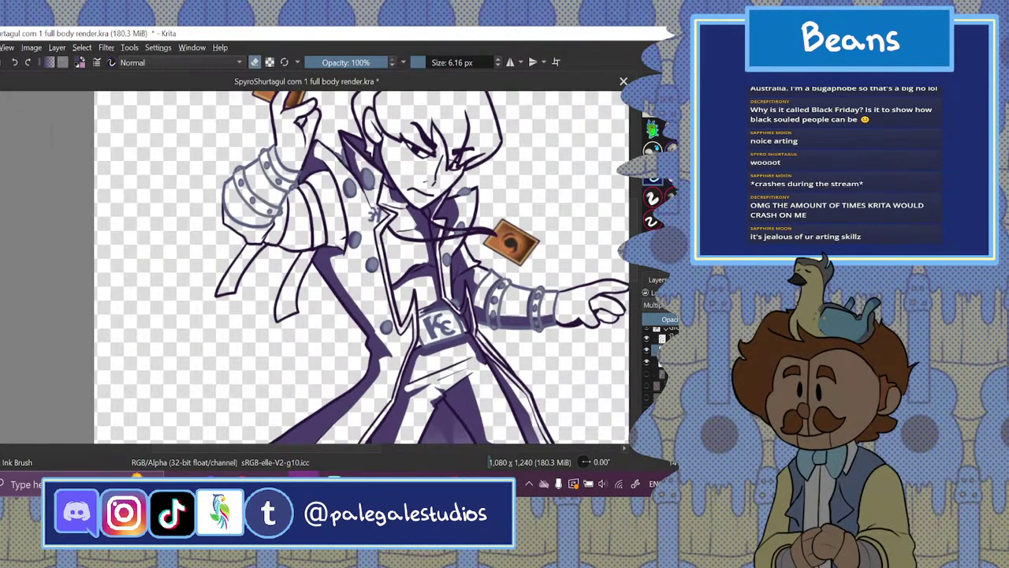
left_click_drag(347, 451, 401, 457)
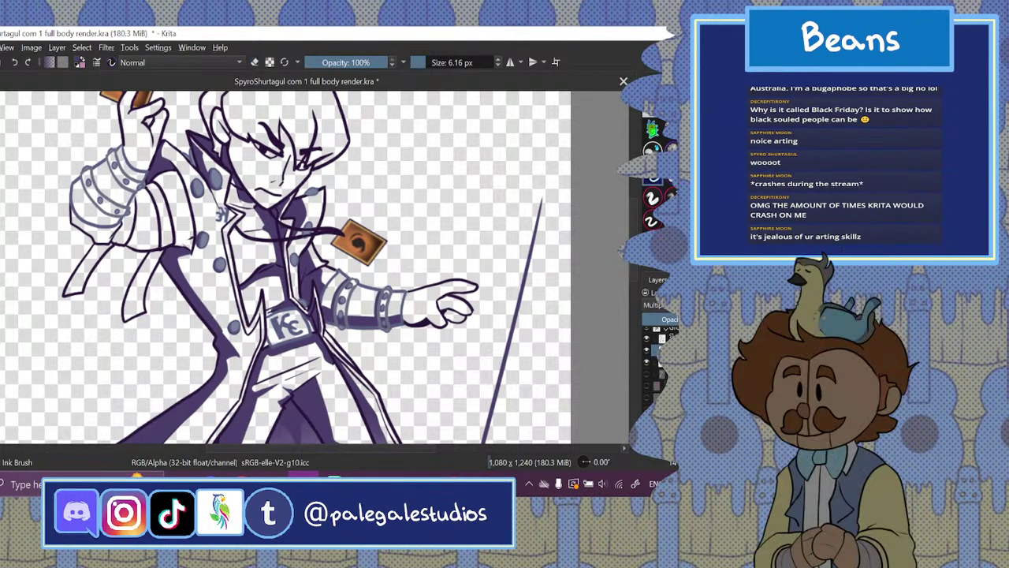
mouse_move(406, 307)
left_mouse_down()
mouse_move(409, 324)
mouse_move(456, 316)
left_mouse_up()
left_click_drag(439, 298, 464, 310)
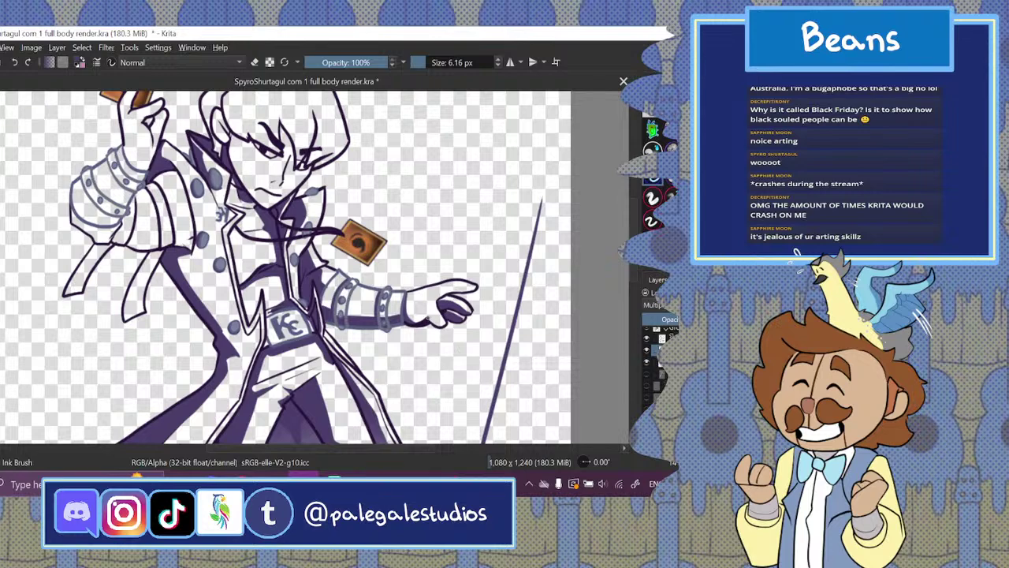
mouse_move(426, 316)
left_mouse_down()
mouse_move(441, 324)
mouse_move(432, 320)
left_mouse_up()
left_click_drag(440, 296, 474, 288)
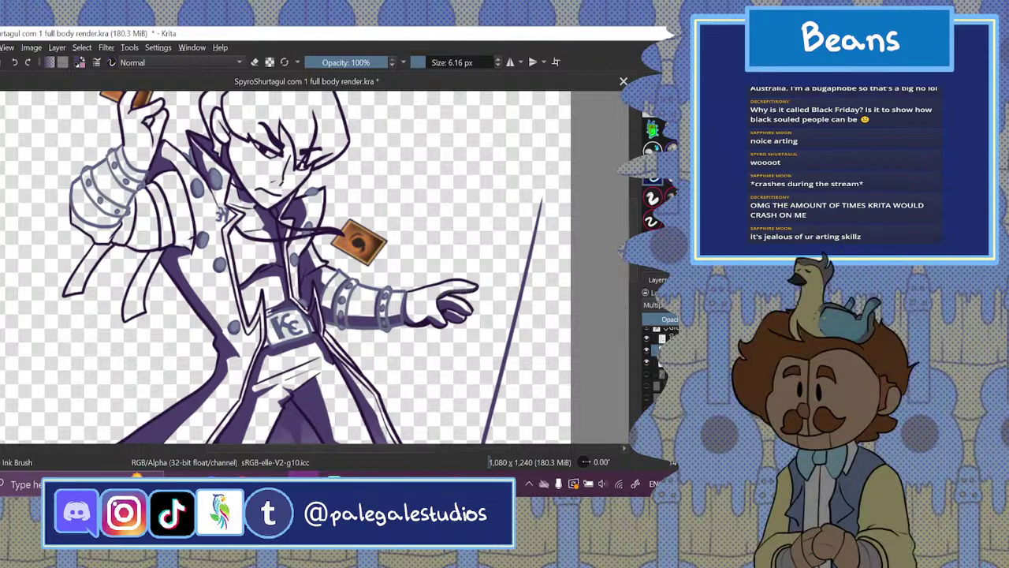
- Paint shadows along the edges of the two straps hanging from the raised arm's sleeve
key("ctrl+minus")
key("ctrl+minus")
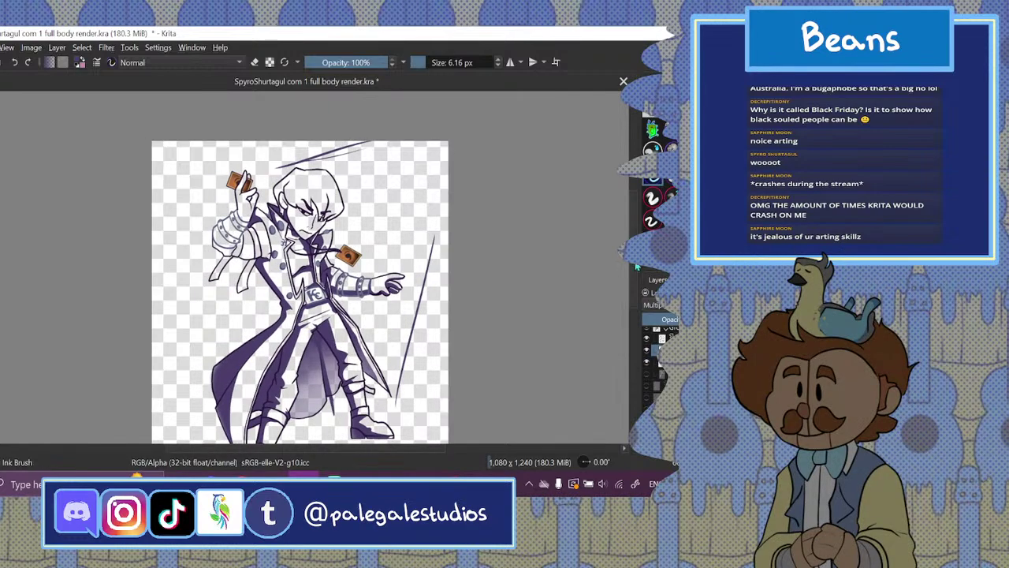
left_click_drag(635, 264, 636, 293)
key("ctrl+plus")
key("ctrl+plus")
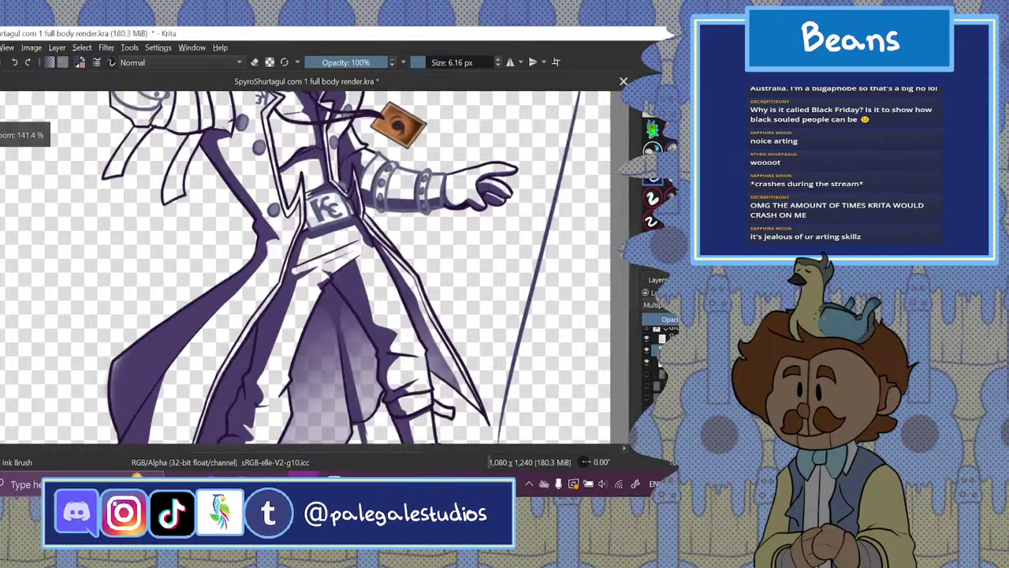
left_click_drag(391, 450, 343, 449)
scroll(635, 263, "up", 7)
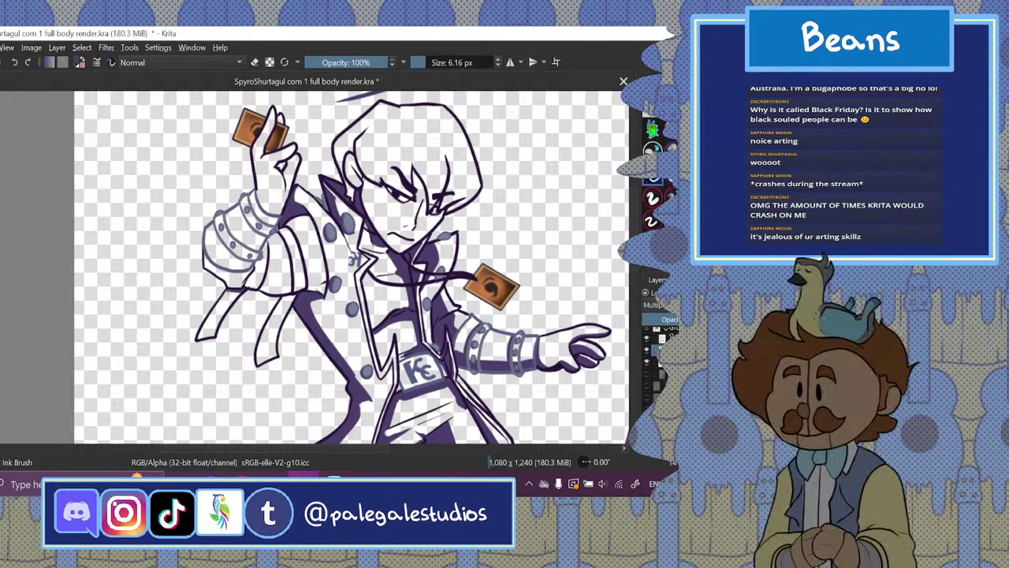
left_click_drag(227, 288, 199, 339)
left_click_drag(281, 297, 263, 348)
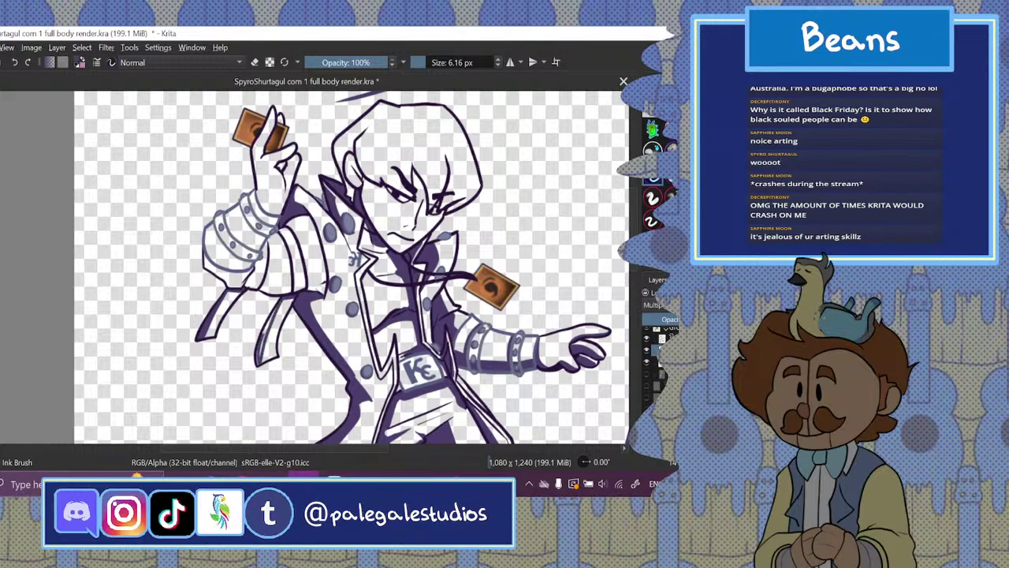
mouse_move(257, 365)
left_mouse_down()
mouse_move(278, 302)
mouse_move(265, 352)
mouse_move(198, 340)
mouse_move(263, 350)
left_mouse_up()
- Fill shadows into the upper sleeve folds of the raised arm, tapering them down between the fold lines
left_click_drag(269, 251, 289, 249)
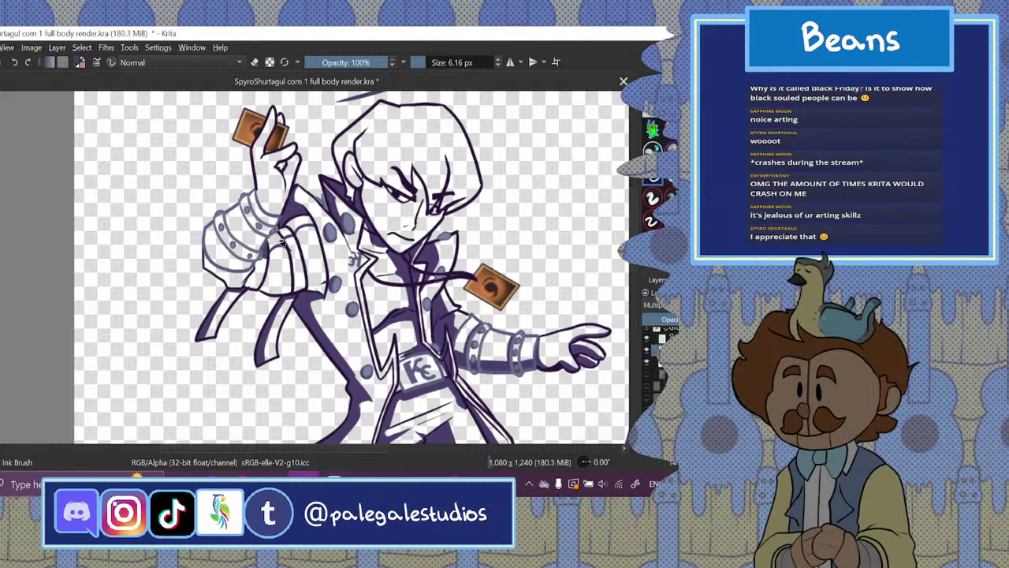
left_click_drag(290, 235, 304, 278)
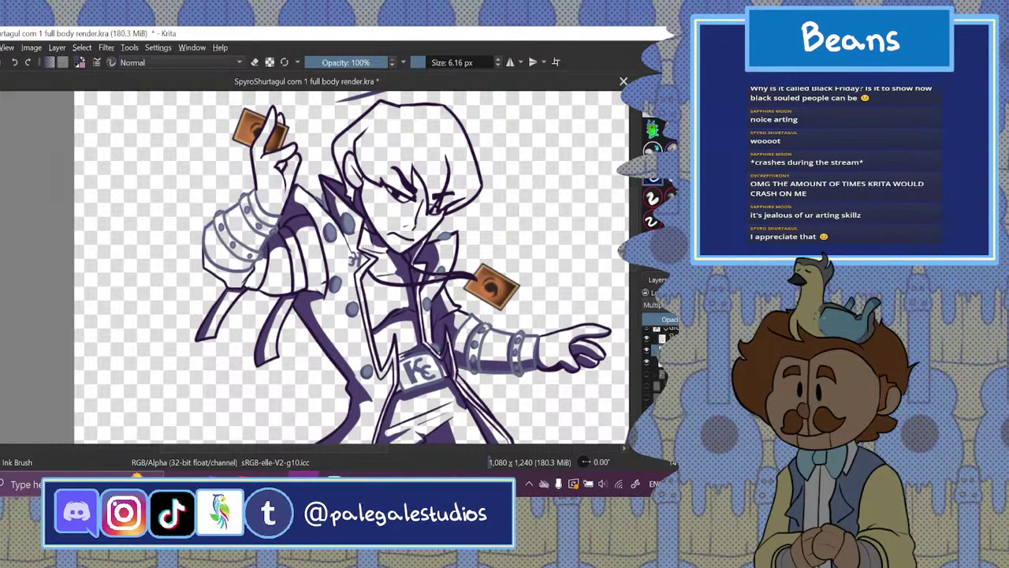
left_click_drag(284, 239, 293, 287)
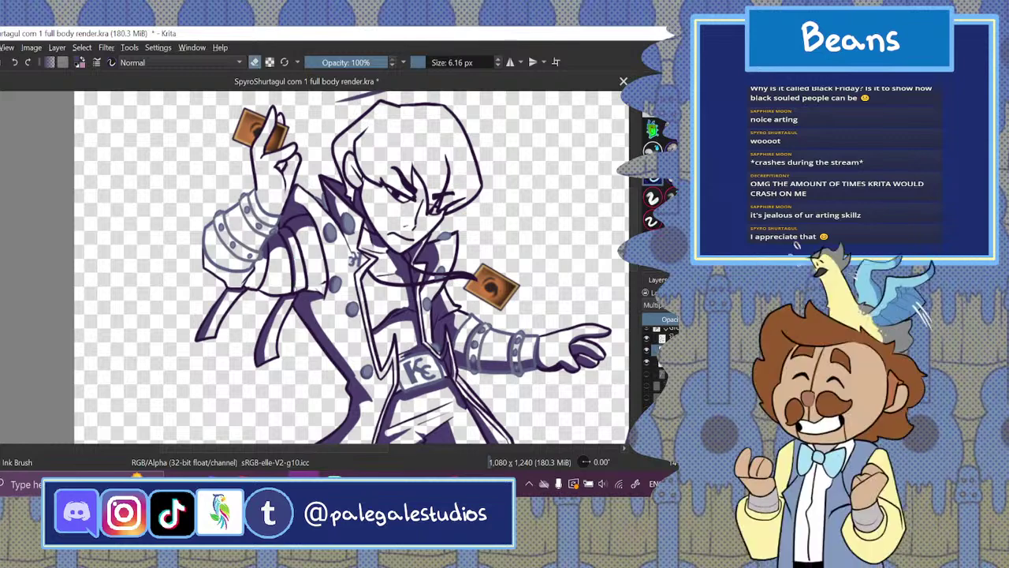
- Clean up the sleeve fold shadows with the eraser and add a small shadow at the sleeve's lower hem
left_click(255, 62)
left_click_drag(295, 287, 290, 236)
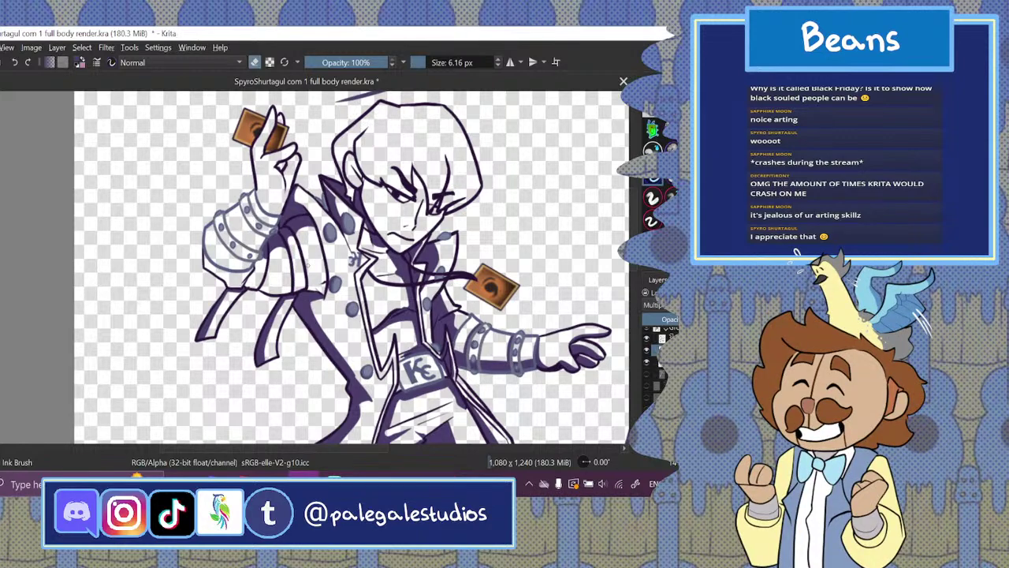
key("e")
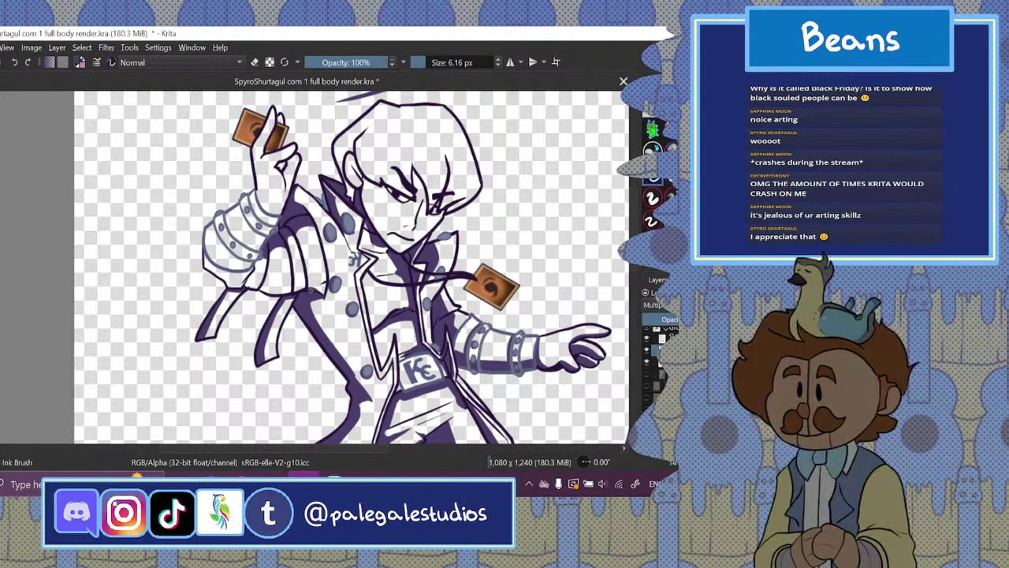
left_click_drag(307, 284, 320, 295)
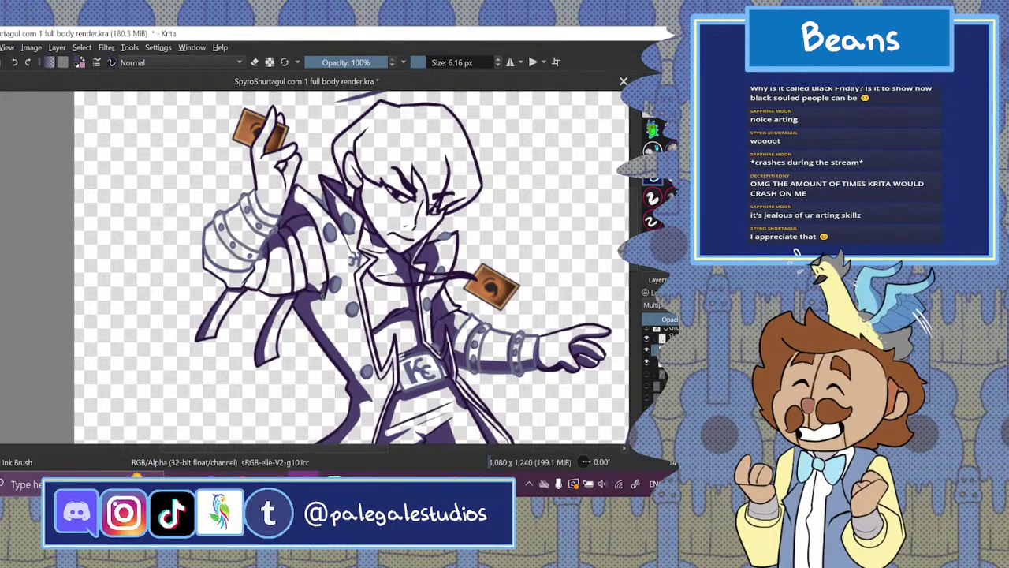
left_click_drag(312, 225, 324, 260)
key("ctrl+z")
left_click_drag(322, 451, 310, 456)
- Switch to YouTube, unmute the playing music track and return to Krita
left_click(241, 476)
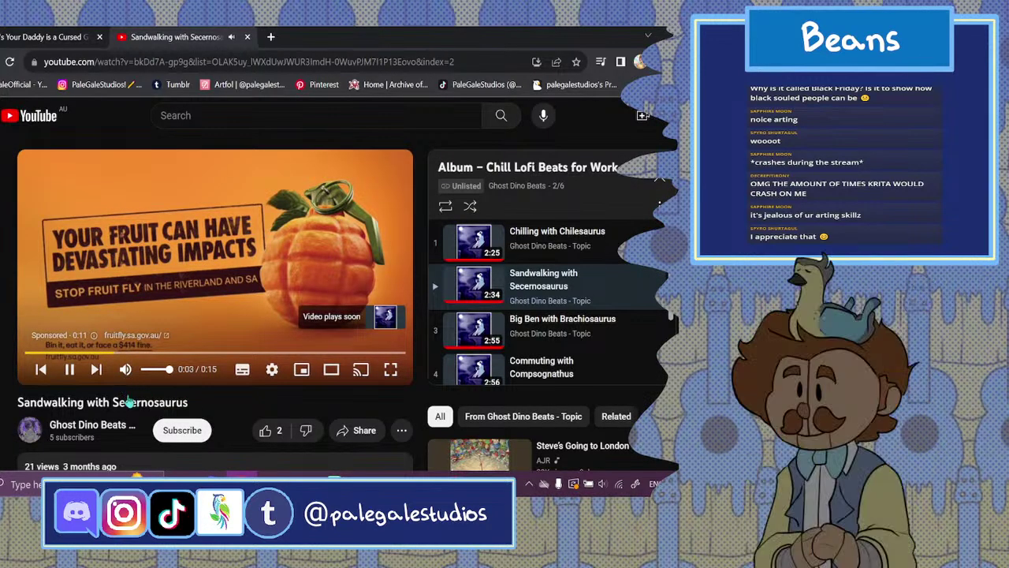
scroll(138, 430, "down", 3)
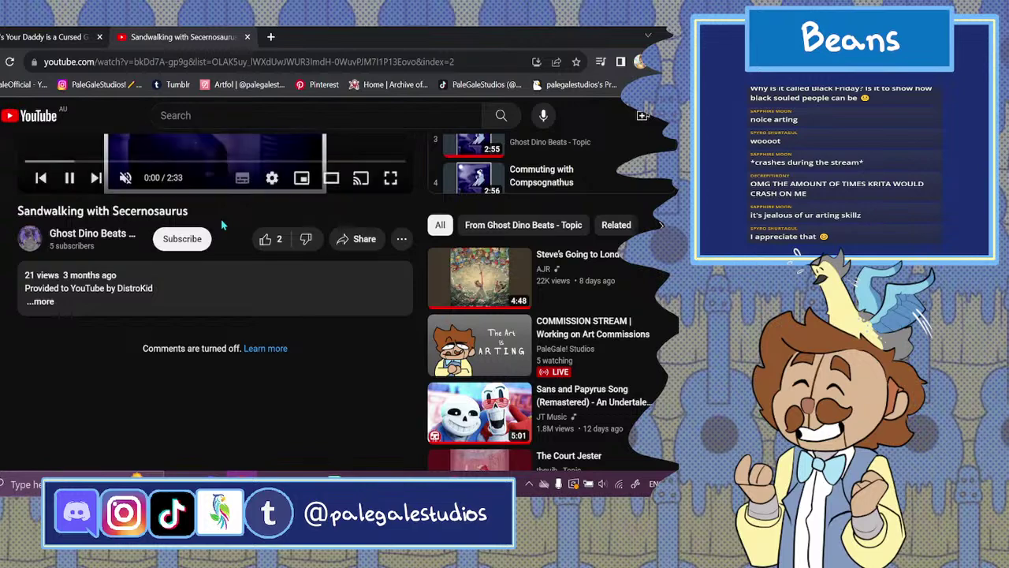
left_click(127, 183)
left_click(303, 478)
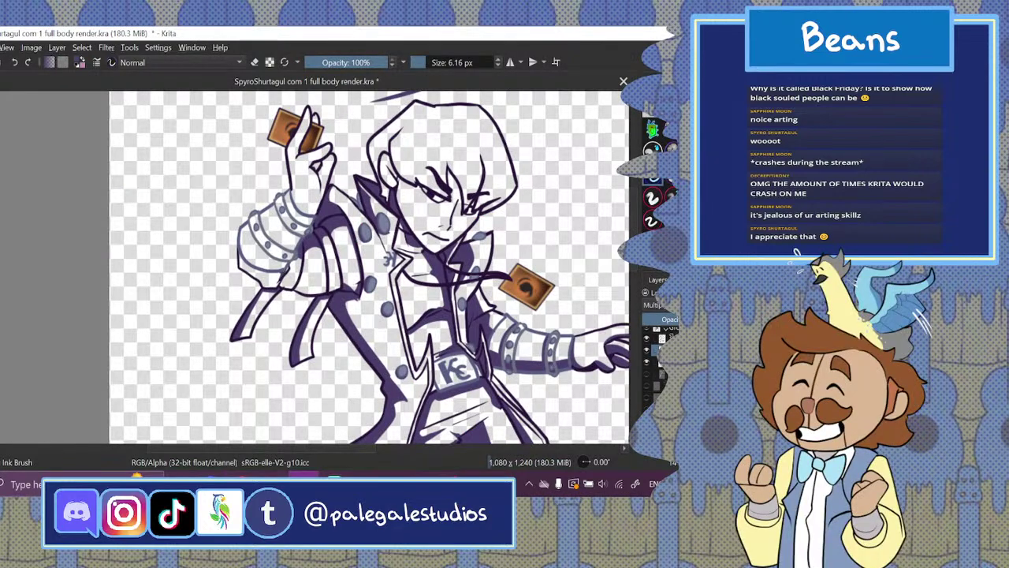
left_click_drag(279, 281, 278, 285)
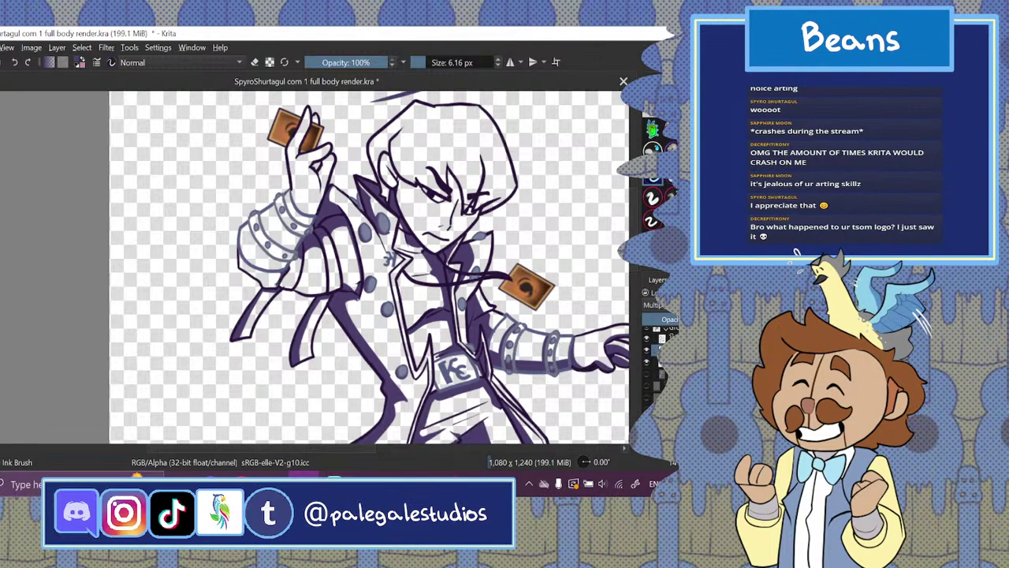
left_click(18, 66)
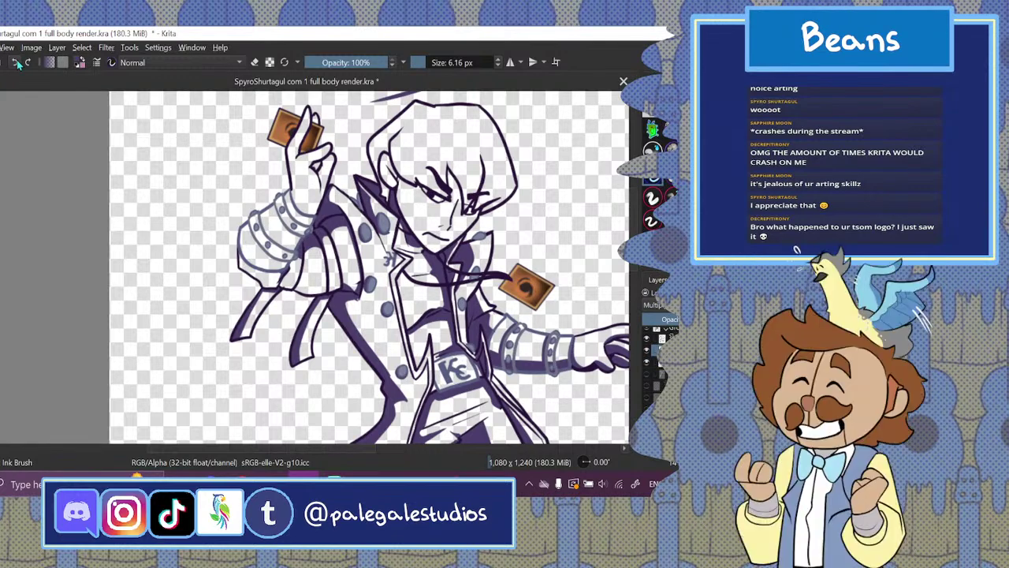
left_click_drag(257, 450, 264, 448)
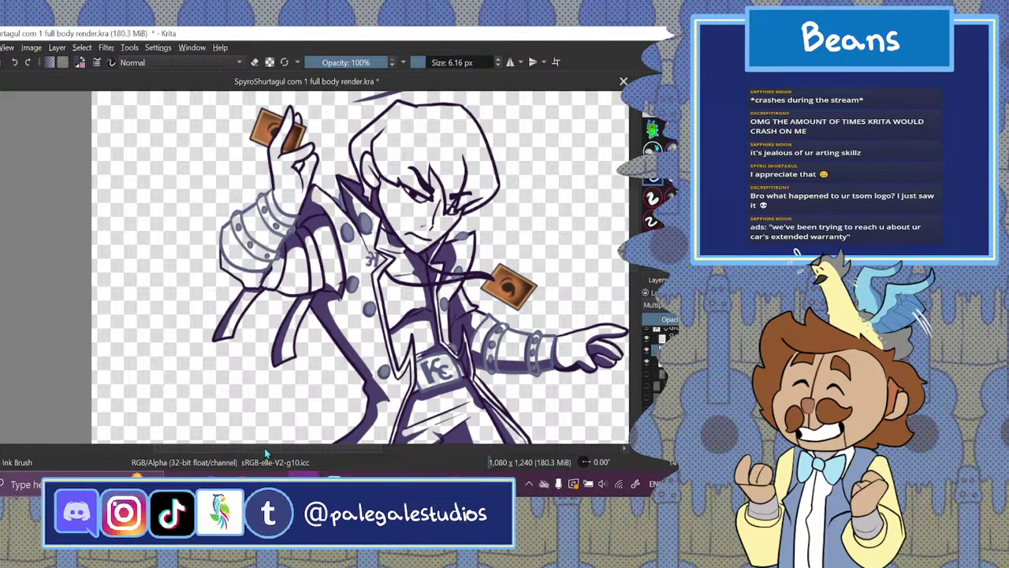
left_click_drag(214, 449, 185, 449)
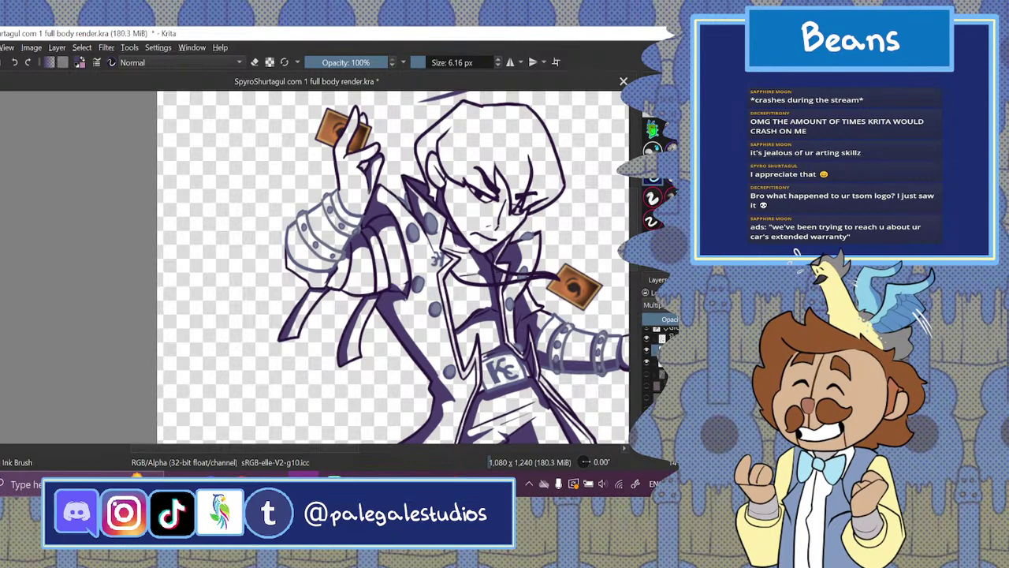
- Paint dark shadows along the palm edge and the card-holding fingers of the raised hand, cleaning them up with the eraser
scroll(394, 268, "up", 3)
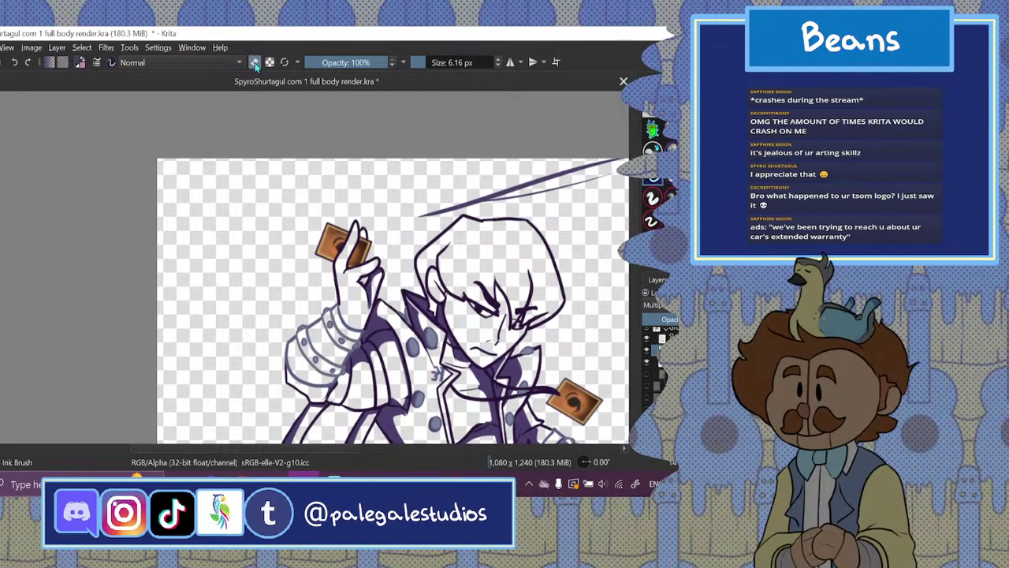
left_click_drag(374, 281, 371, 306)
left_click_drag(356, 223, 337, 263)
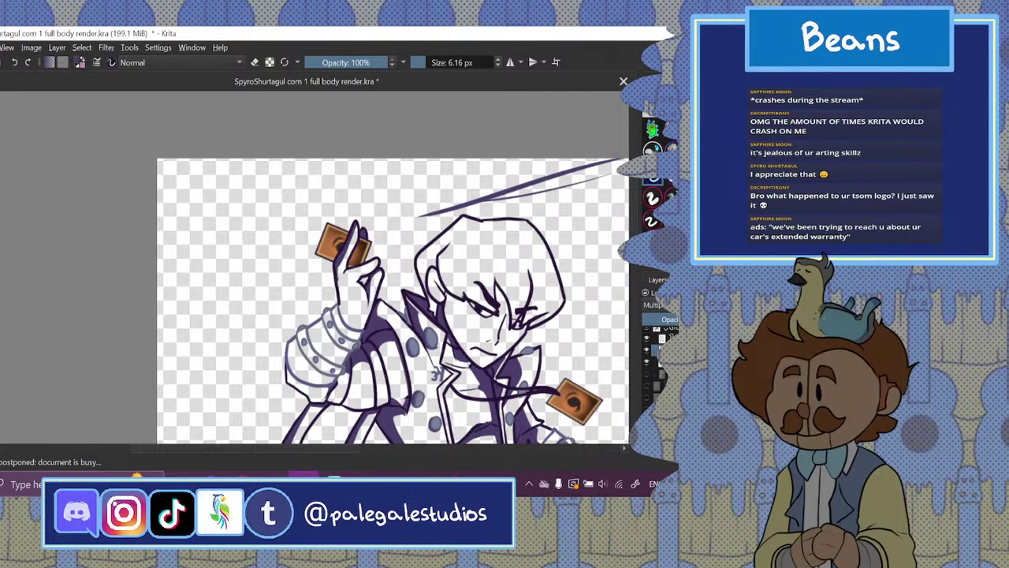
left_click(254, 62)
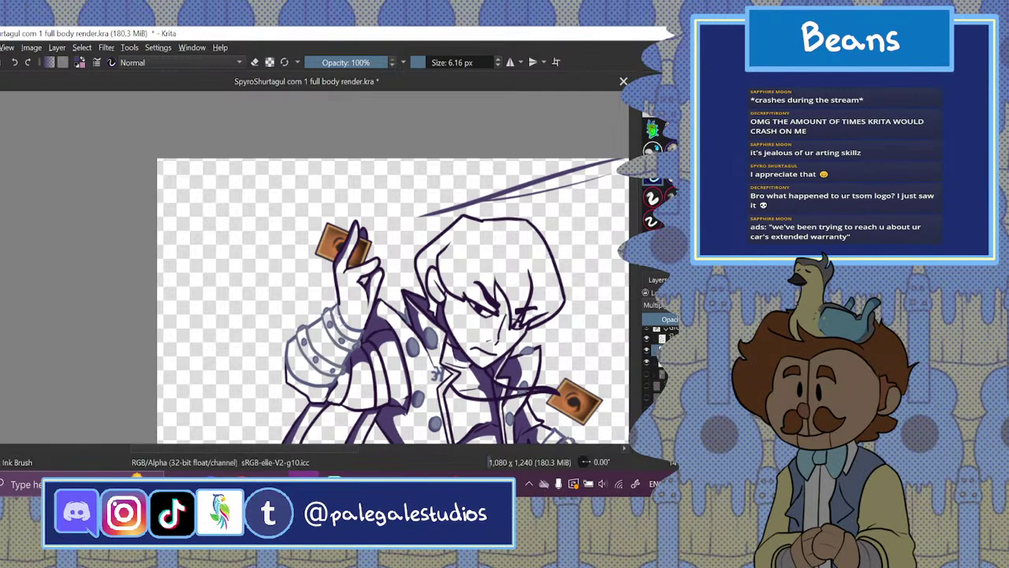
- Fill a dark shadow along the outer edge of the raised arm's studded cuff and save the document
left_click_drag(338, 318, 289, 371)
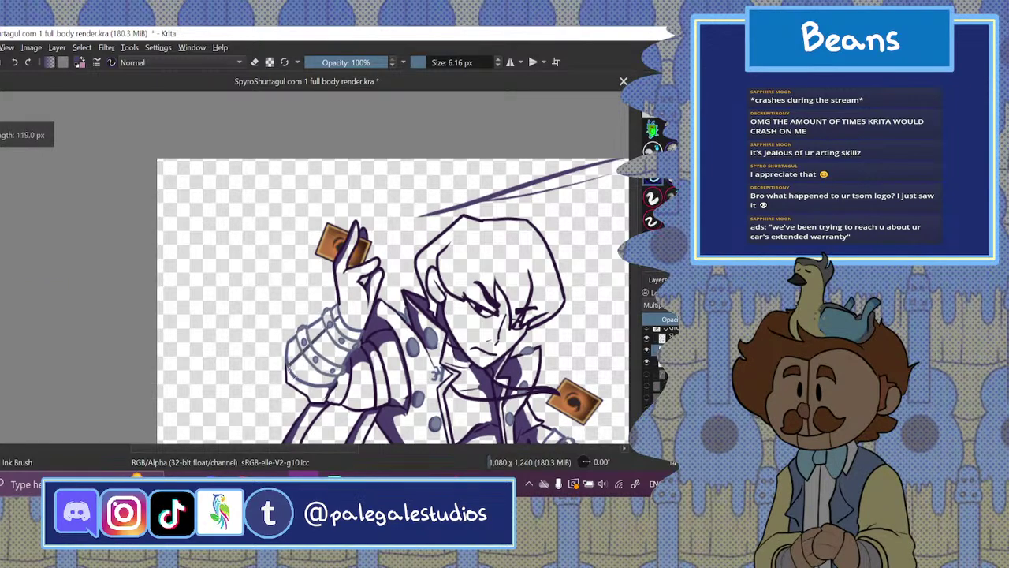
key("ctrl+s")
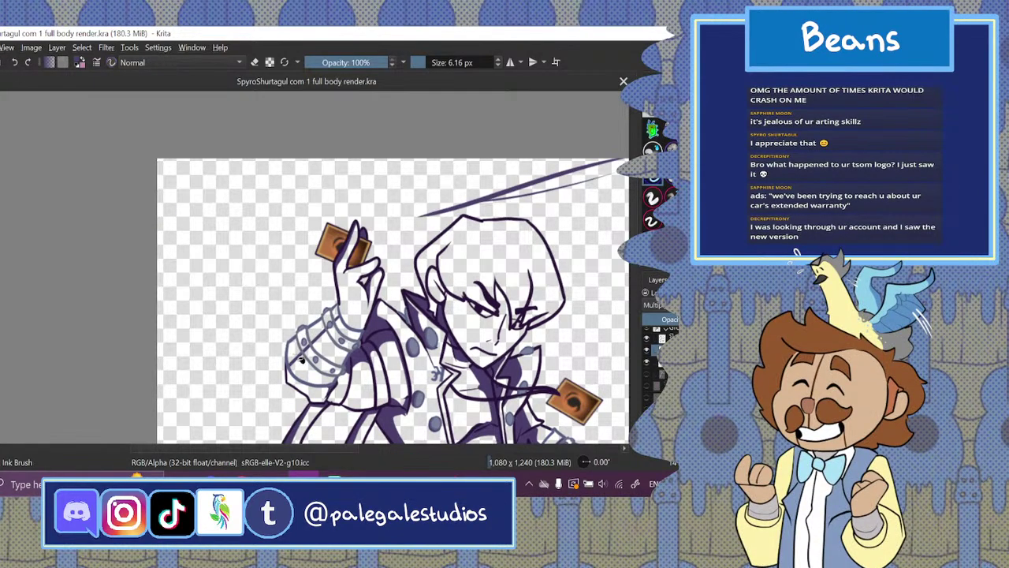
mouse_move(301, 359)
left_mouse_down()
mouse_move(307, 337)
mouse_move(344, 317)
left_mouse_up()
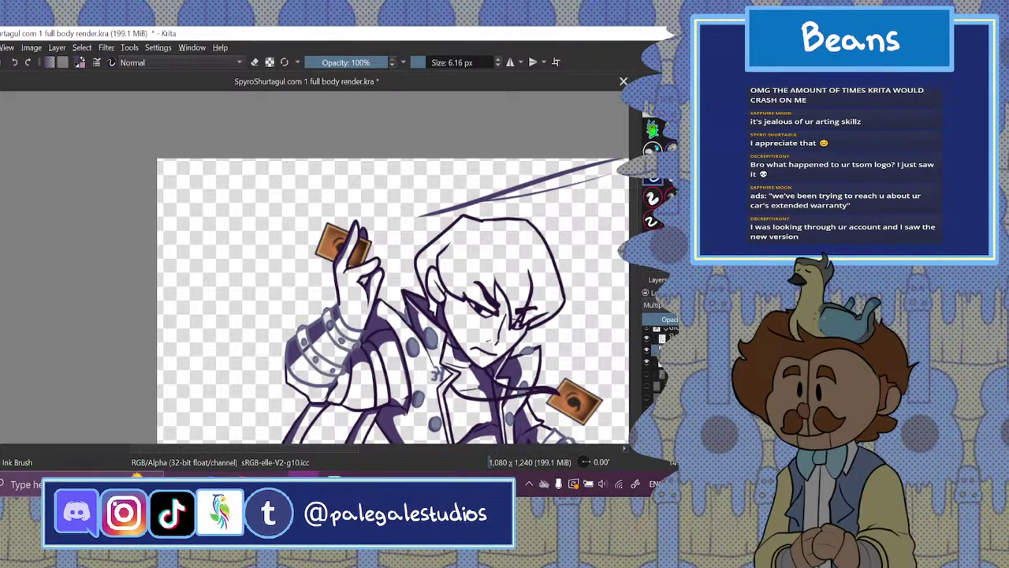
left_click(240, 62)
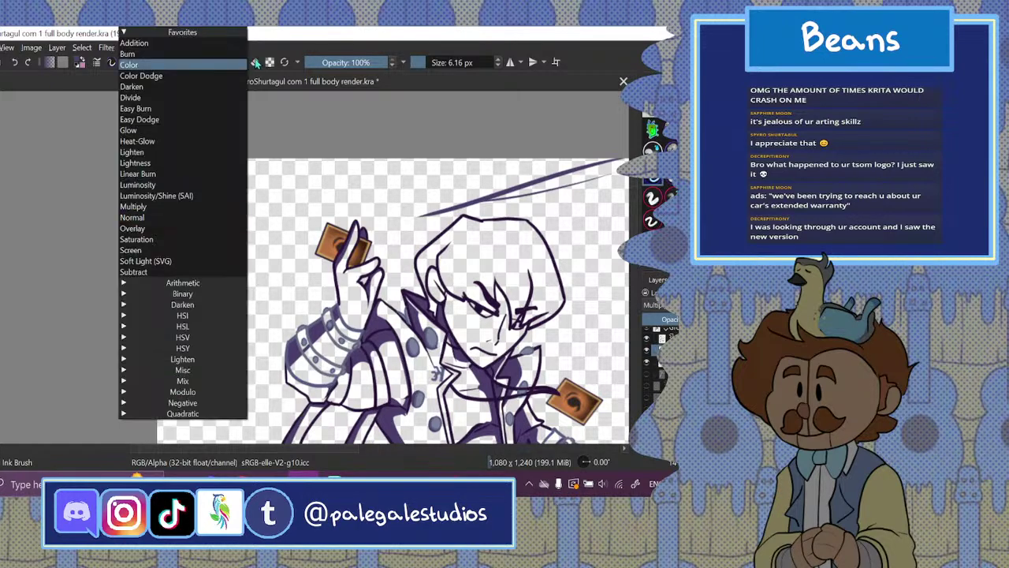
left_click(162, 223)
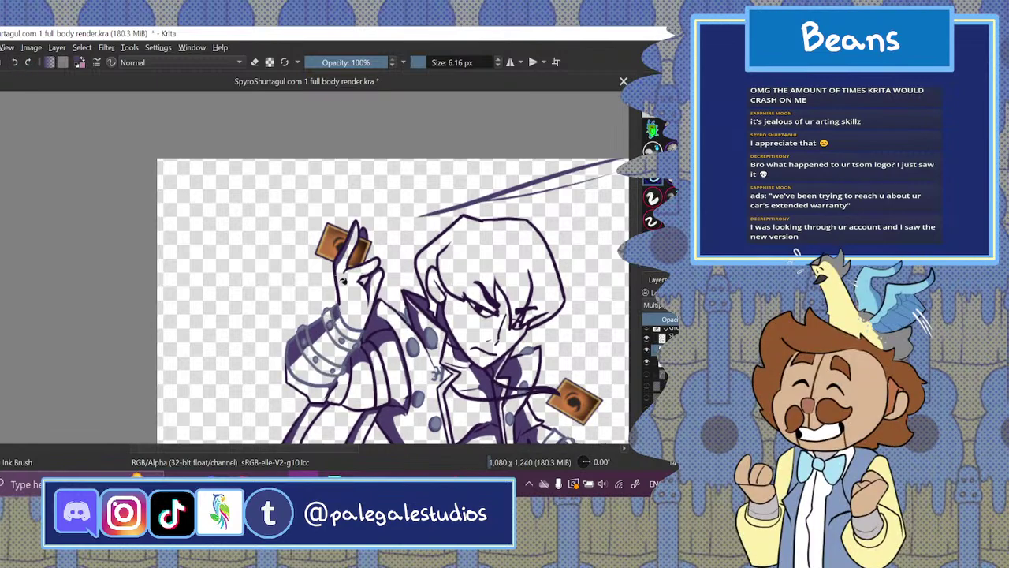
left_click(14, 63)
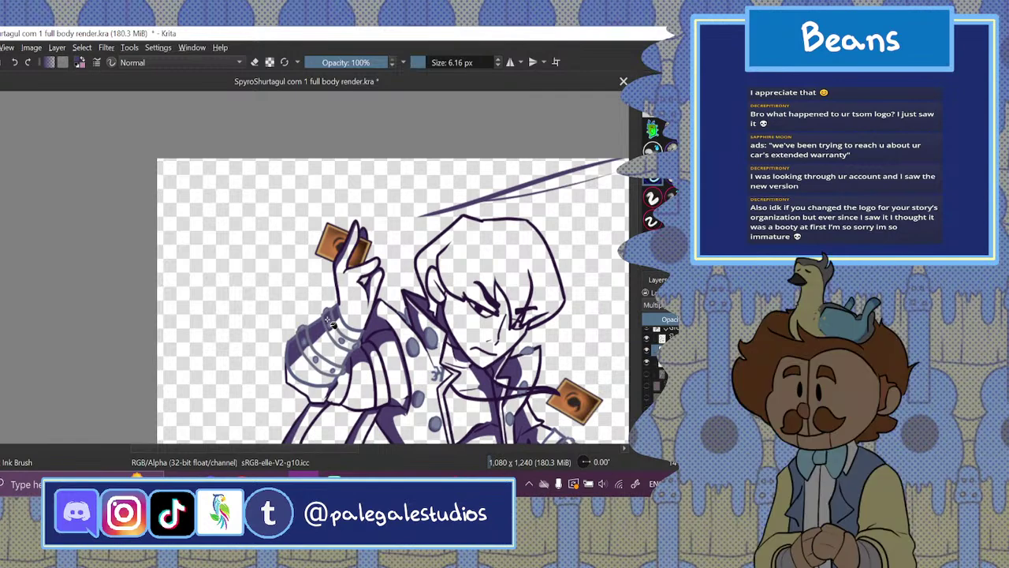
- Extend the raised cuff's shadow inward between its studded bands and along its lower edge
scroll(332, 322, "down", 4)
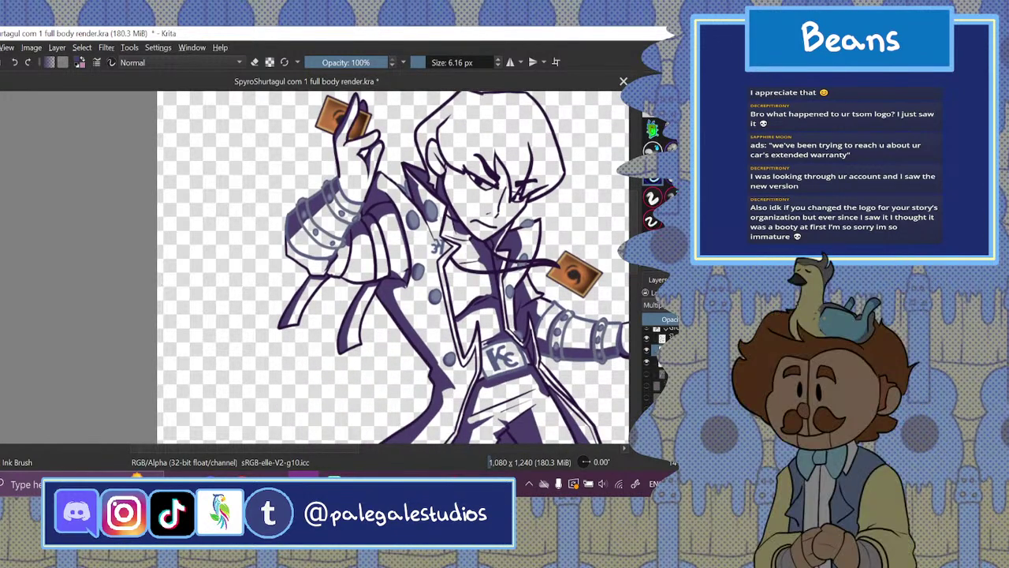
left_click_drag(295, 256, 314, 261)
left_click_drag(302, 231, 318, 246)
mouse_move(322, 201)
left_mouse_down()
mouse_move(340, 316)
mouse_move(301, 237)
mouse_move(331, 212)
left_mouse_up()
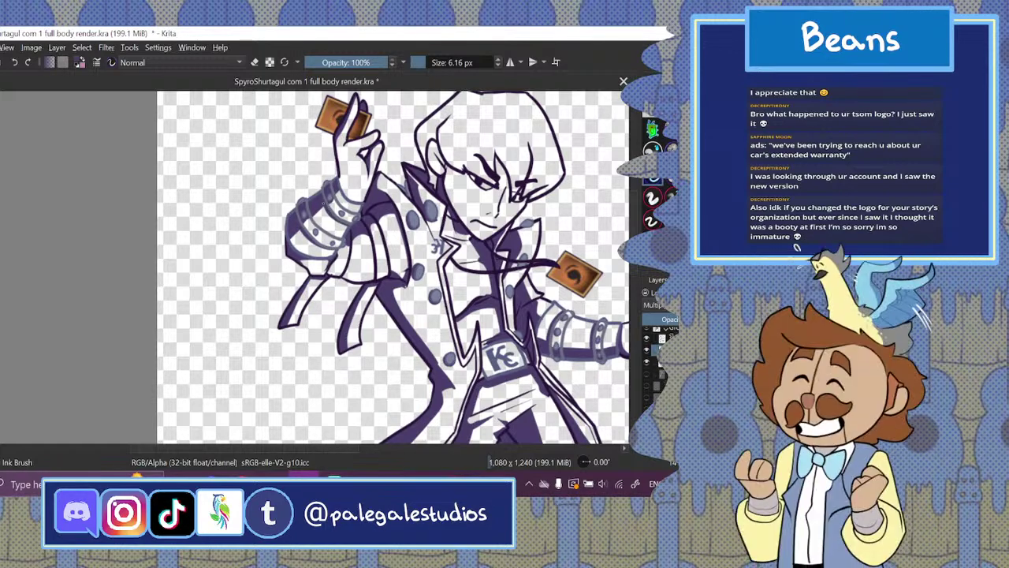
left_click_drag(299, 227, 330, 251)
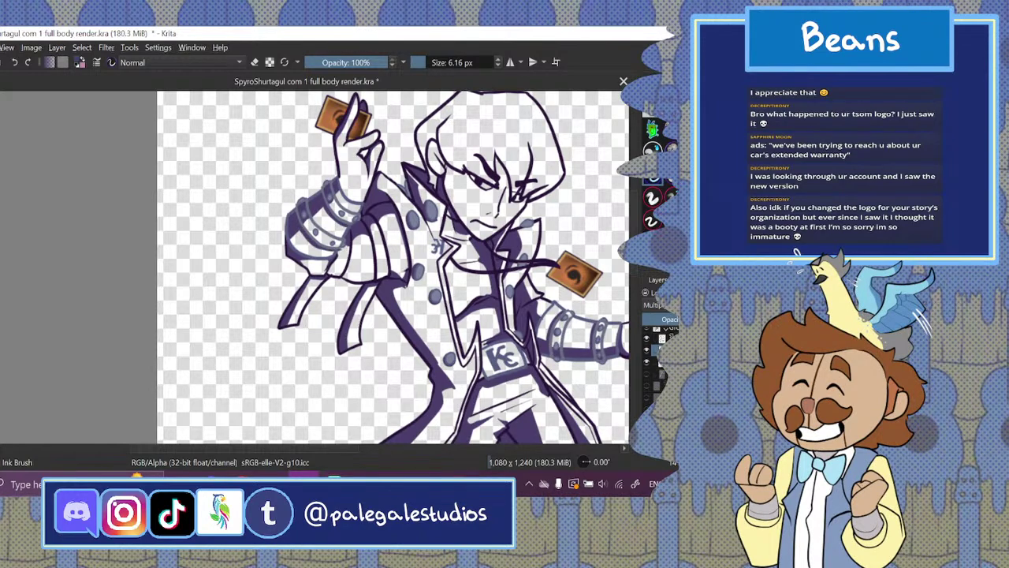
- Review the shadow shading across the whole full-body figure
key("ctrl+minus")
key("ctrl+minus")
key("ctrl+minus")
key("ctrl+minus")
key("ctrl+plus")
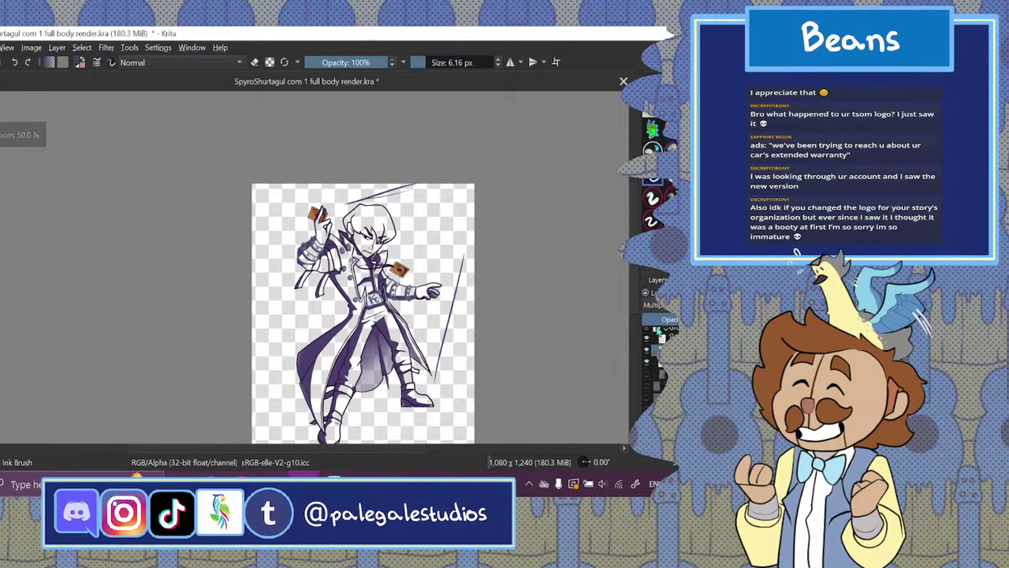
left_click_drag(635, 266, 636, 282)
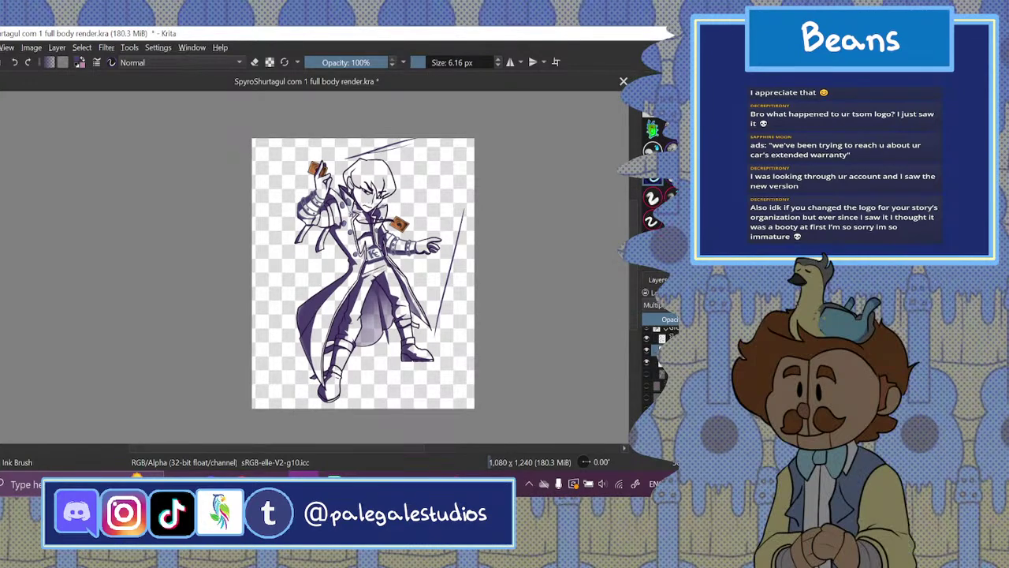
key("plus")
key("plus")
key("plus")
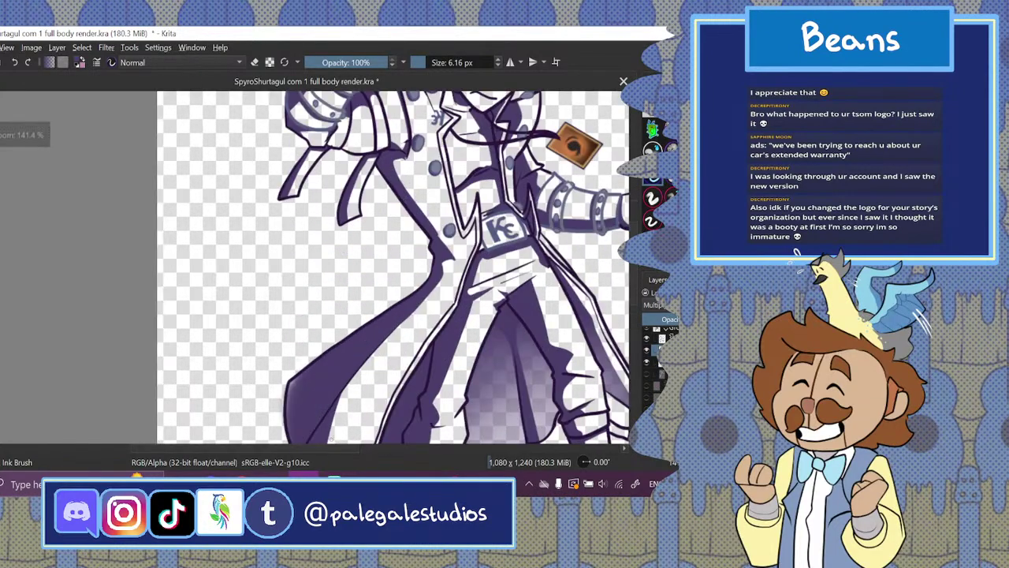
- Refine the shadow on the coat's inner lining with the eraser and add a dark shadow inside the ear
left_click_drag(327, 449, 348, 448)
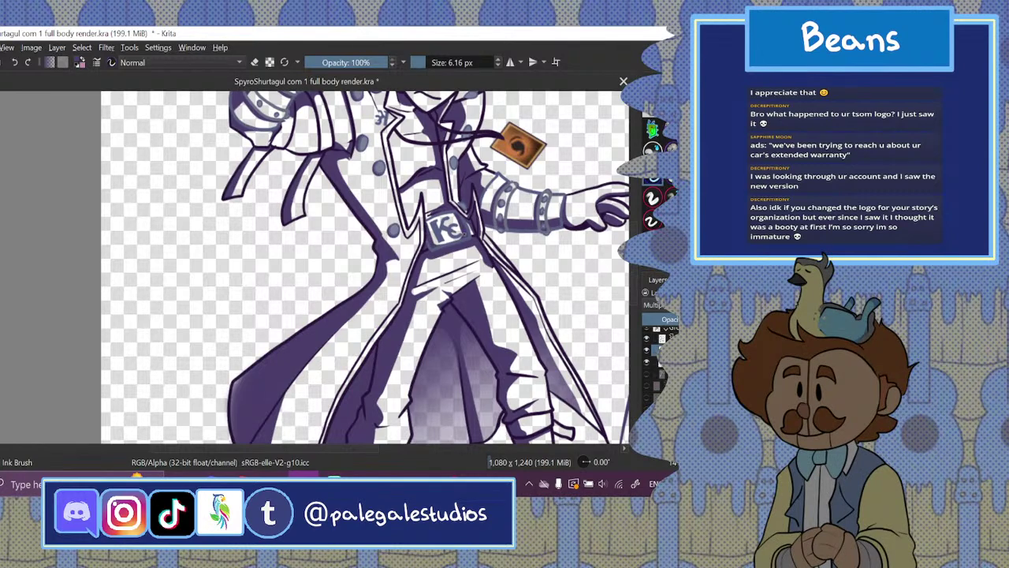
key("e")
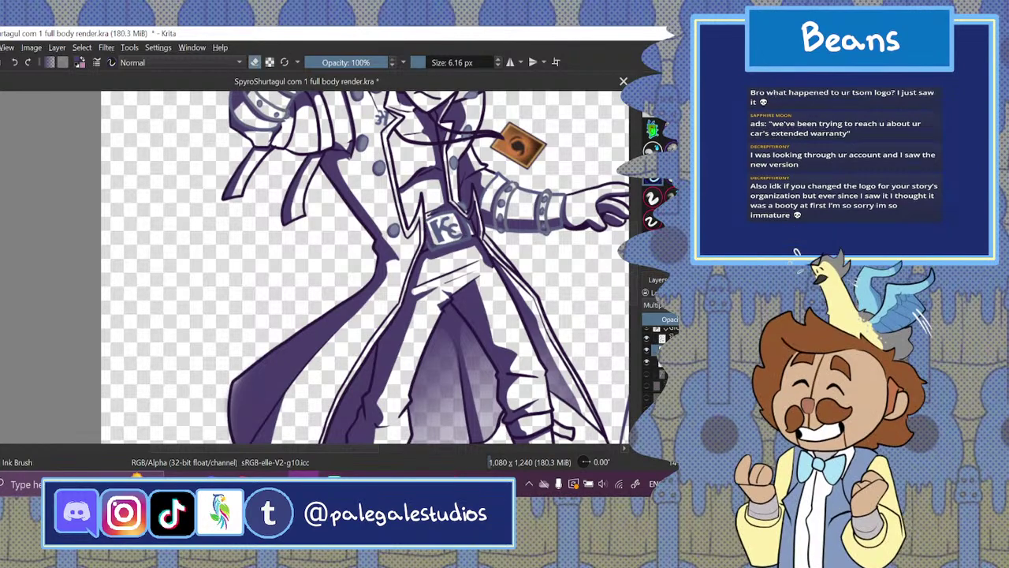
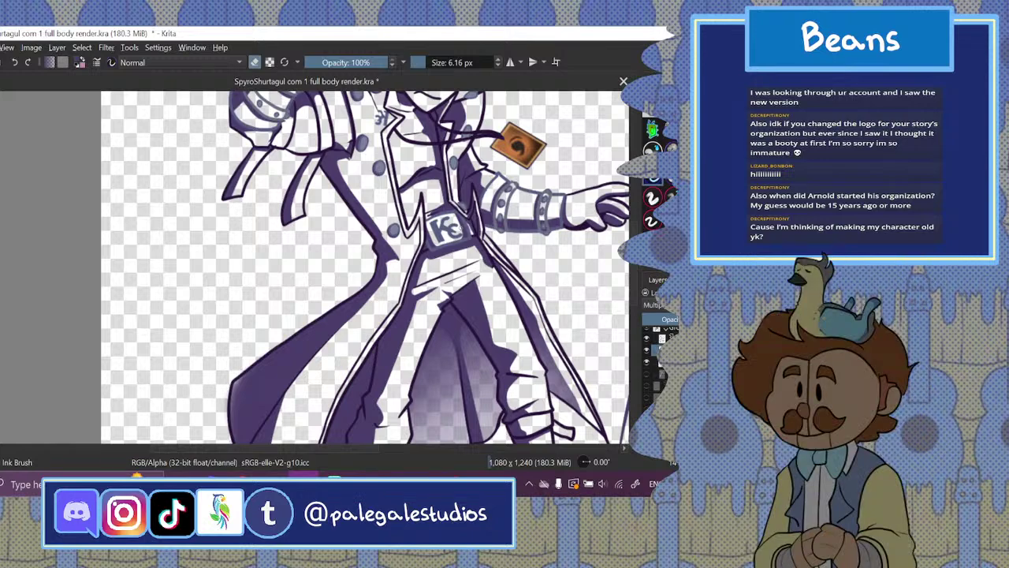
scroll(365, 268, "up", 5)
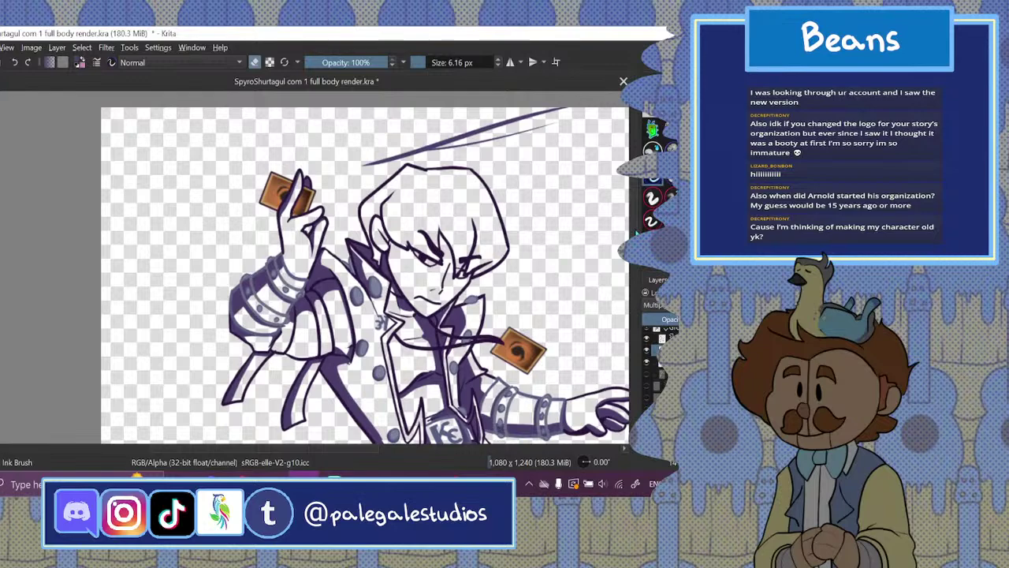
left_click(254, 63)
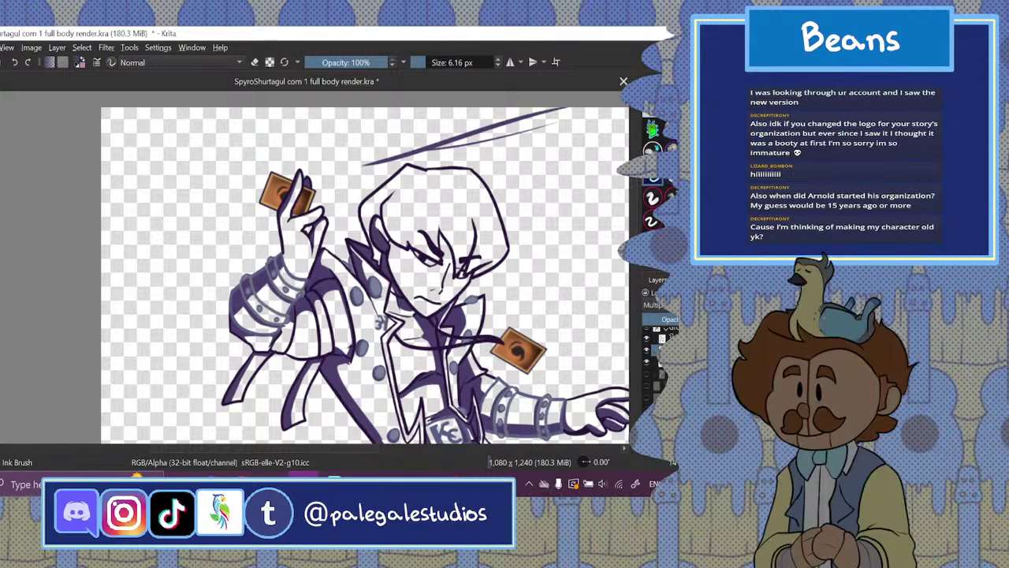
key("e")
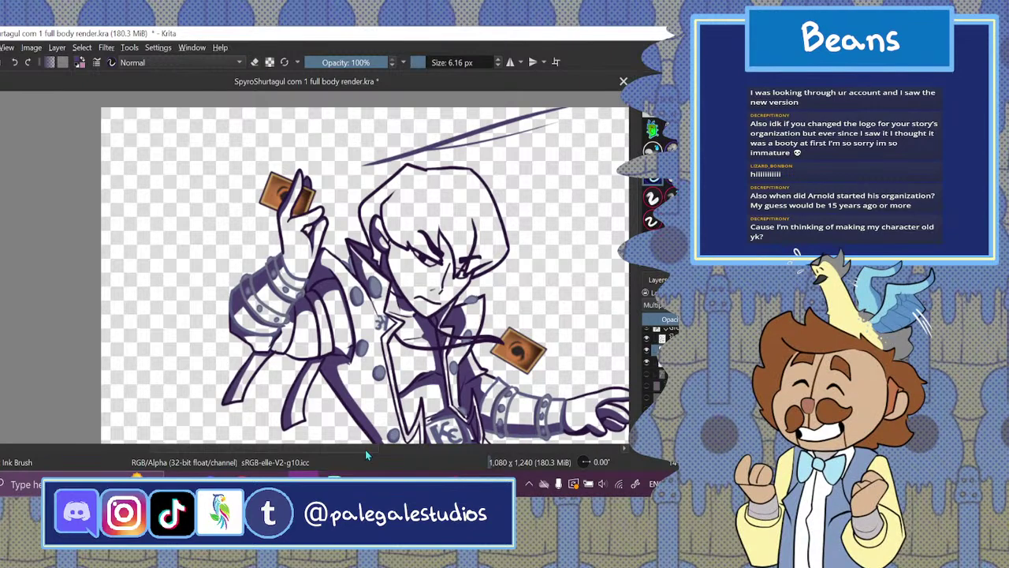
- Hide the cards' colour artwork layer and fill the exposed part of the card in the raised hand with dark purple
left_click_drag(365, 450, 395, 453)
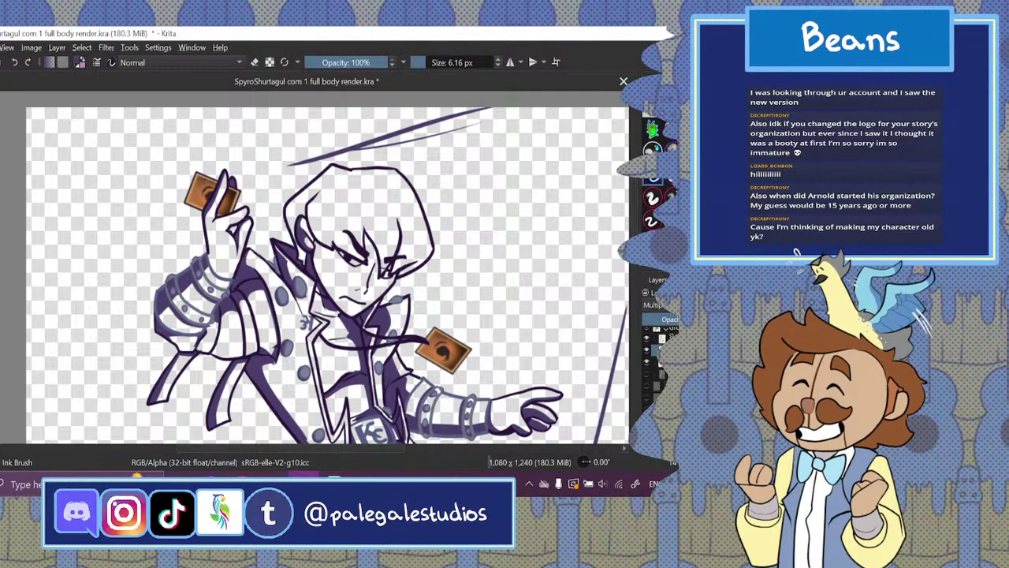
left_click(646, 368)
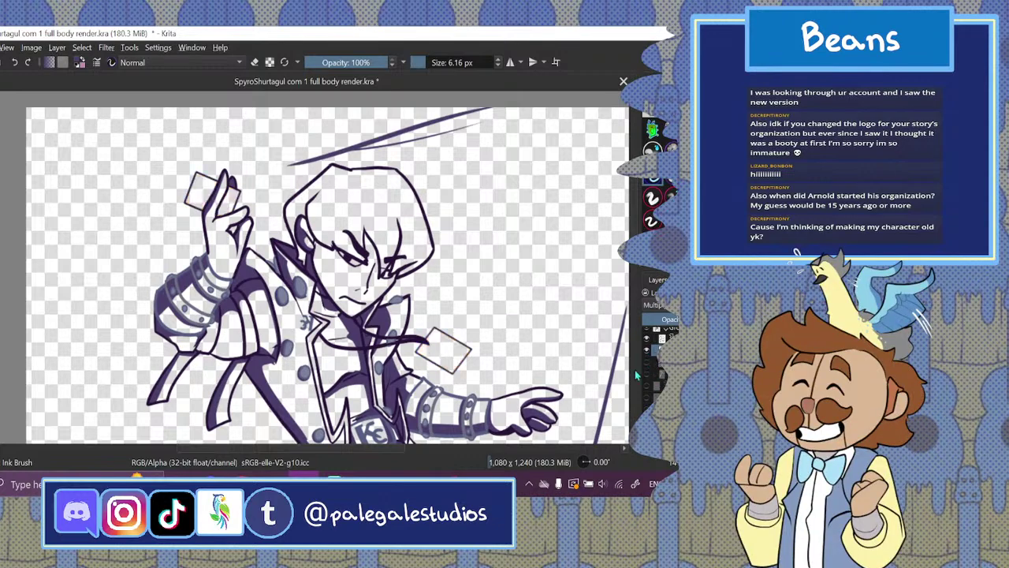
left_click(208, 193)
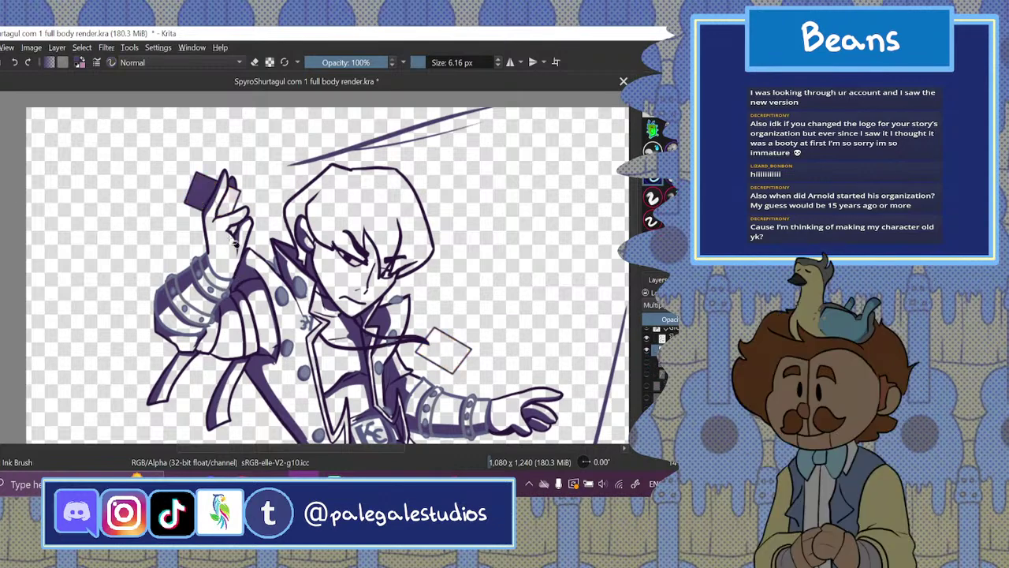
- Erase light streaks from the upper part of the raised hand's dark card
left_click(254, 62)
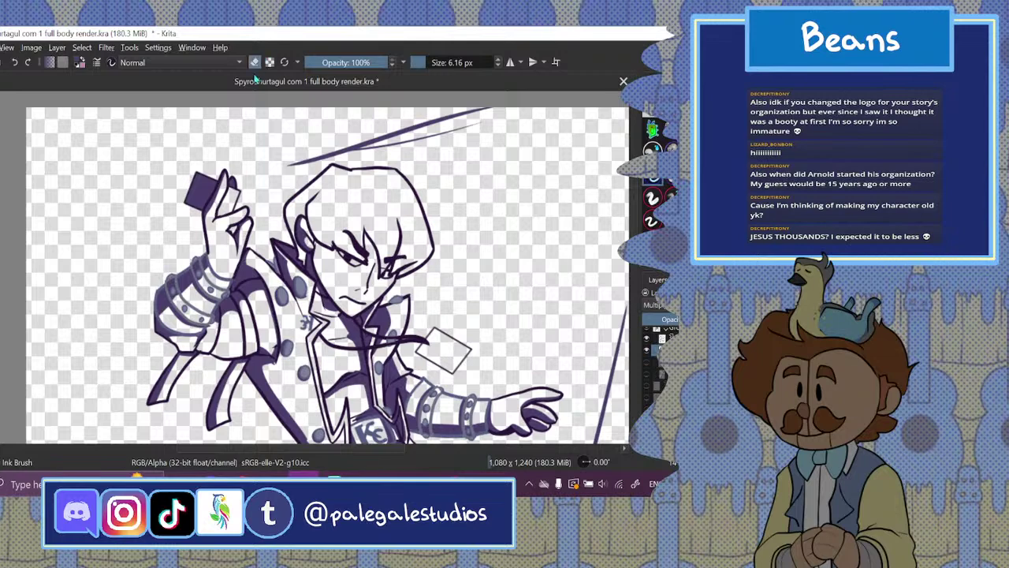
mouse_move(197, 173)
left_mouse_down()
mouse_move(216, 184)
mouse_move(204, 184)
mouse_move(204, 195)
left_mouse_up()
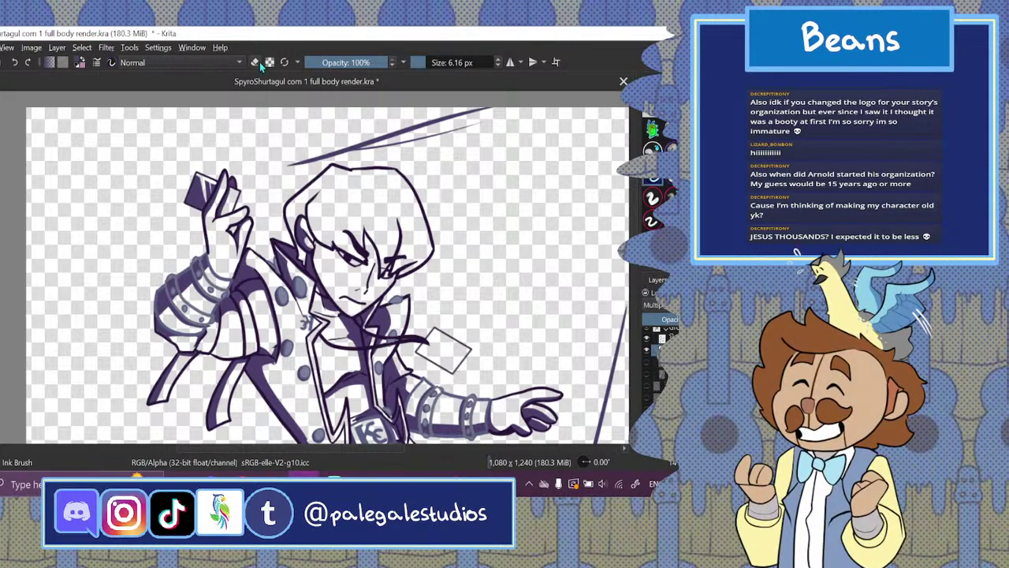
left_click(254, 63)
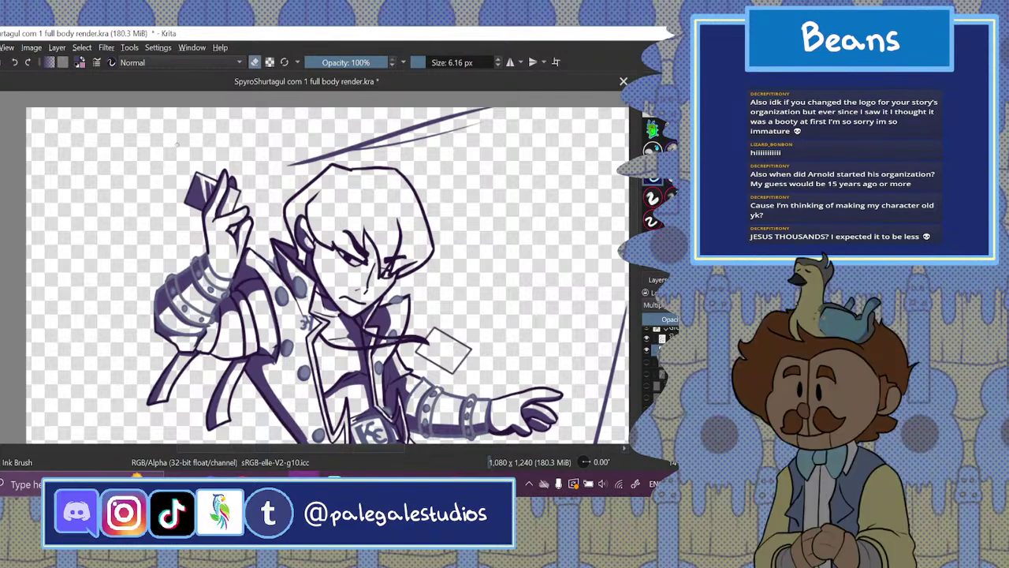
- Switch to the YouTube playlist in the browser, skip the muted advert and restore the music's sound, and return to Krita
key("alt+Tab")
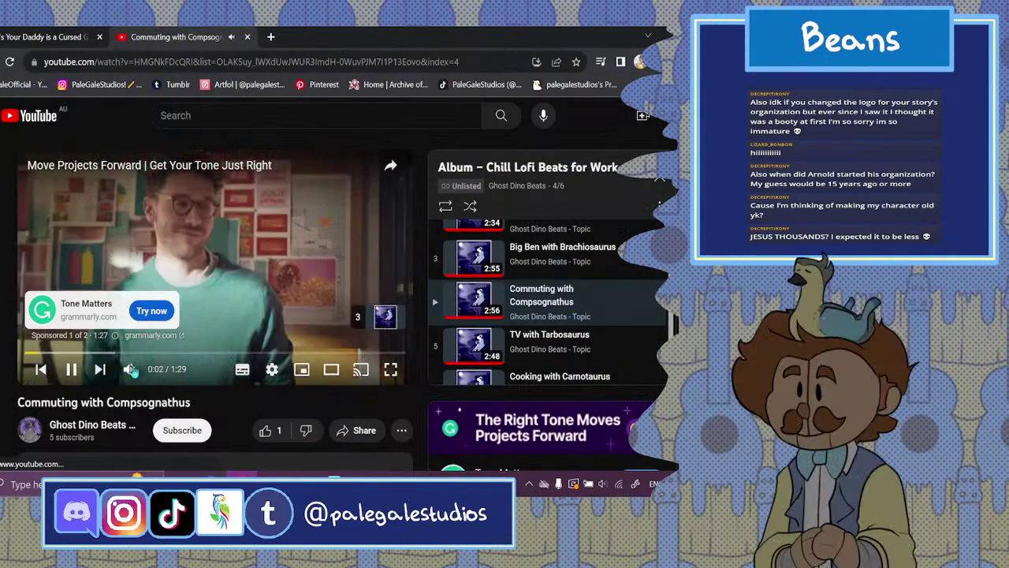
left_click(130, 370)
scroll(401, 231, "down", 2)
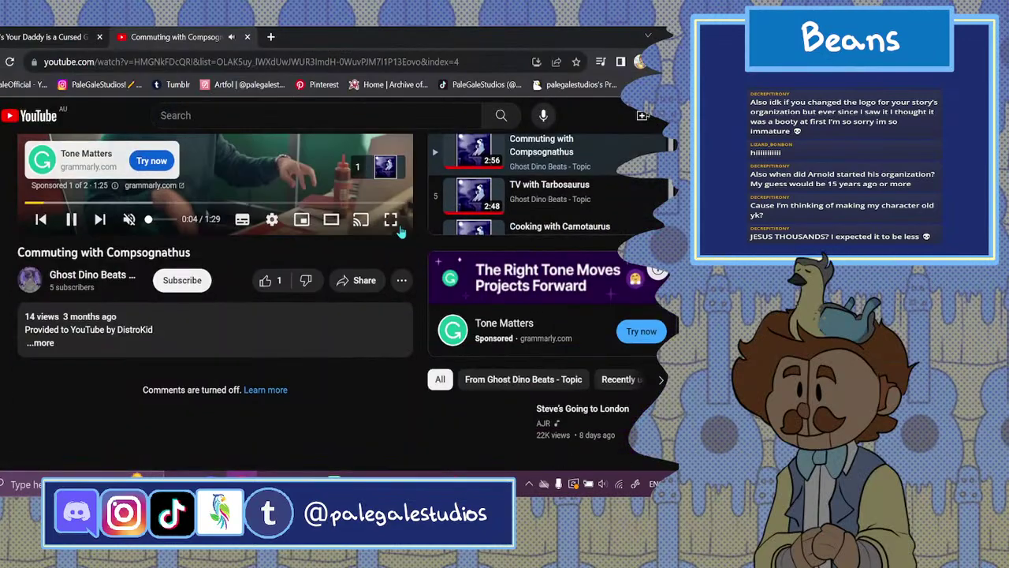
left_click(378, 169)
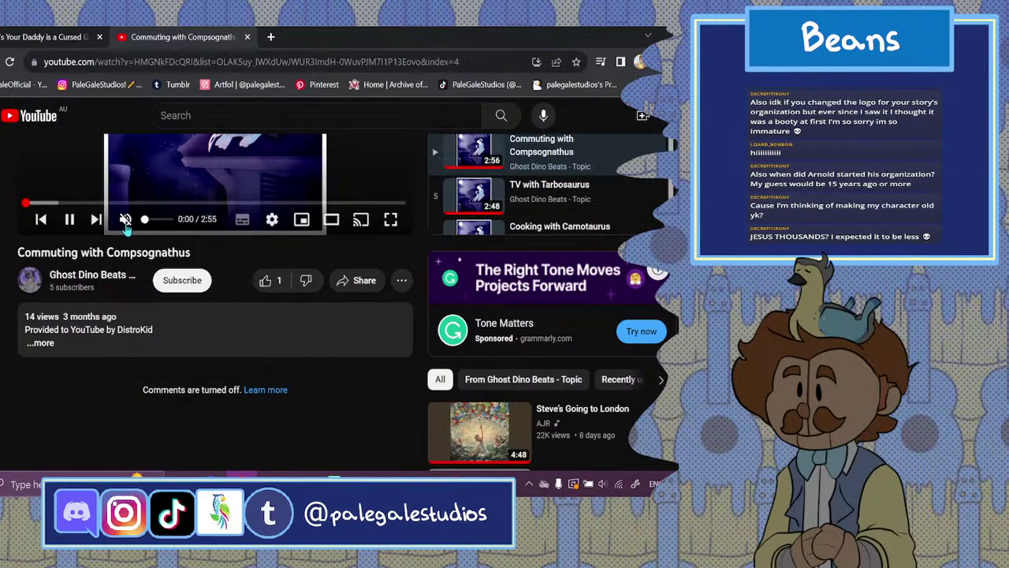
left_click(125, 220)
scroll(124, 219, "up", 2)
key("alt+Tab")
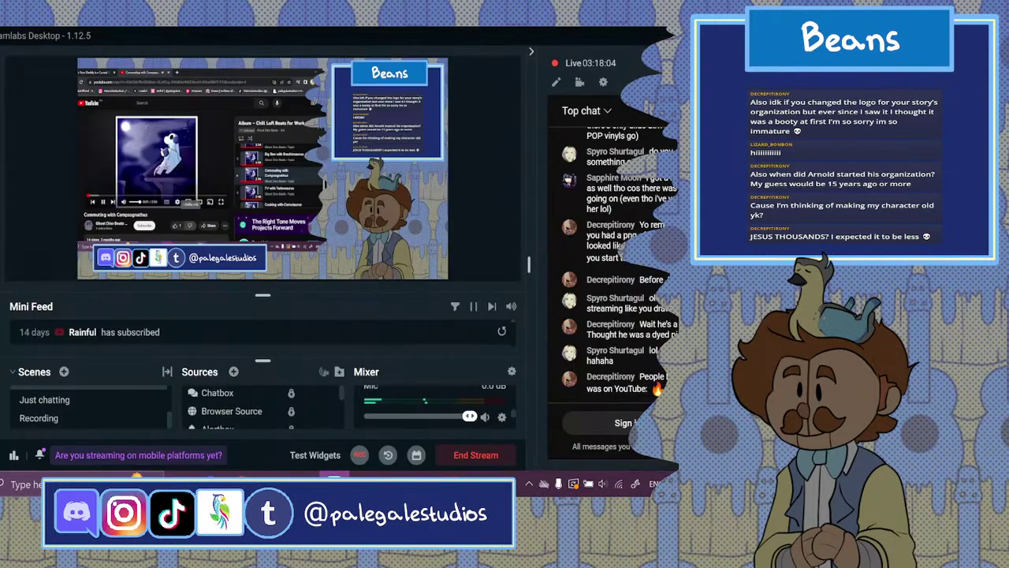
key("alt+Tab")
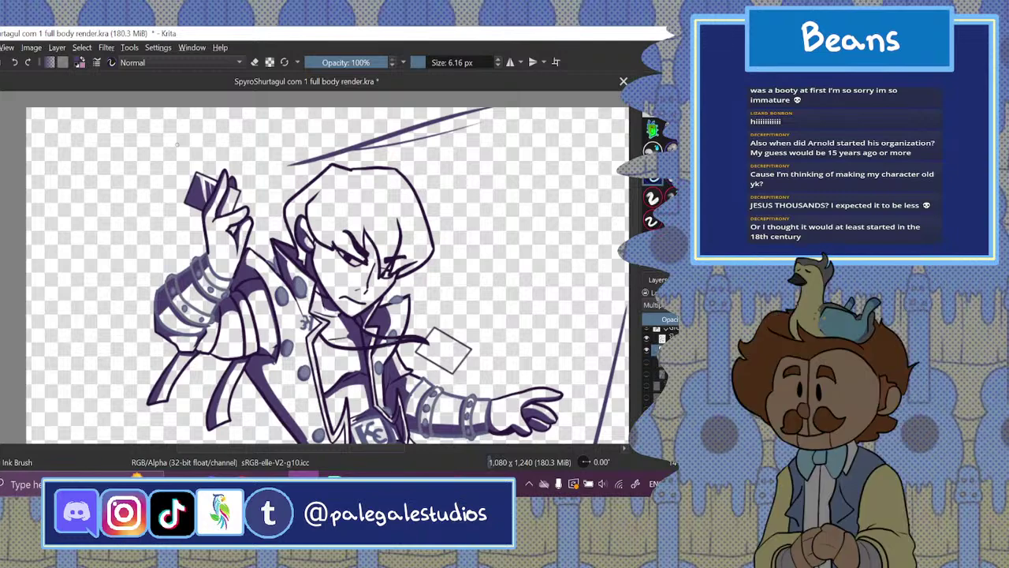
- Fill the near side and lower edge of the card-shaped pendant with dark purple, undoing the first stroke
scroll(177, 144, "down", 3)
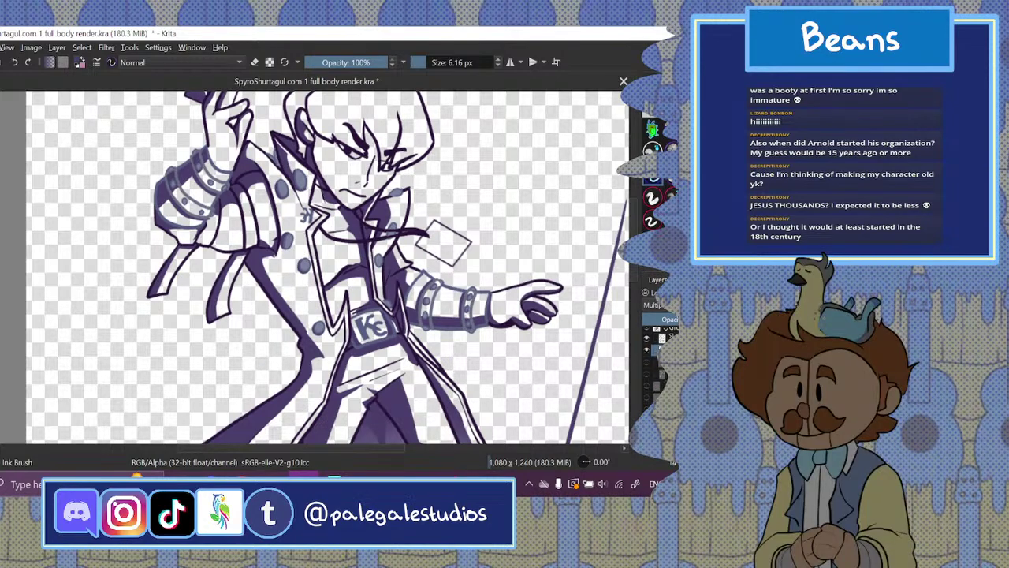
mouse_move(434, 223)
left_mouse_down()
mouse_move(436, 253)
mouse_move(450, 263)
left_mouse_up()
left_click(14, 62)
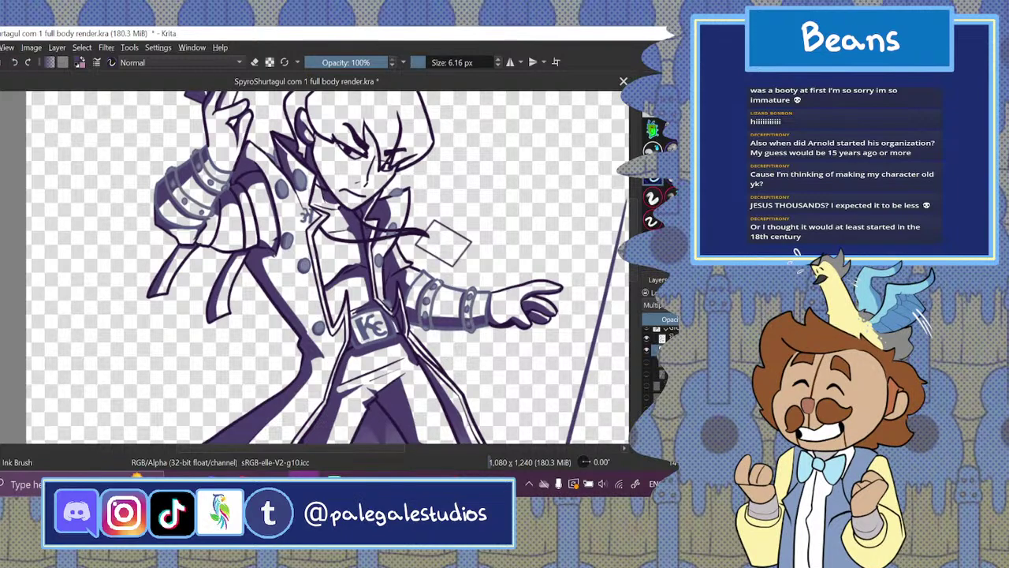
mouse_move(437, 224)
left_mouse_down()
mouse_move(418, 249)
mouse_move(457, 265)
left_mouse_up()
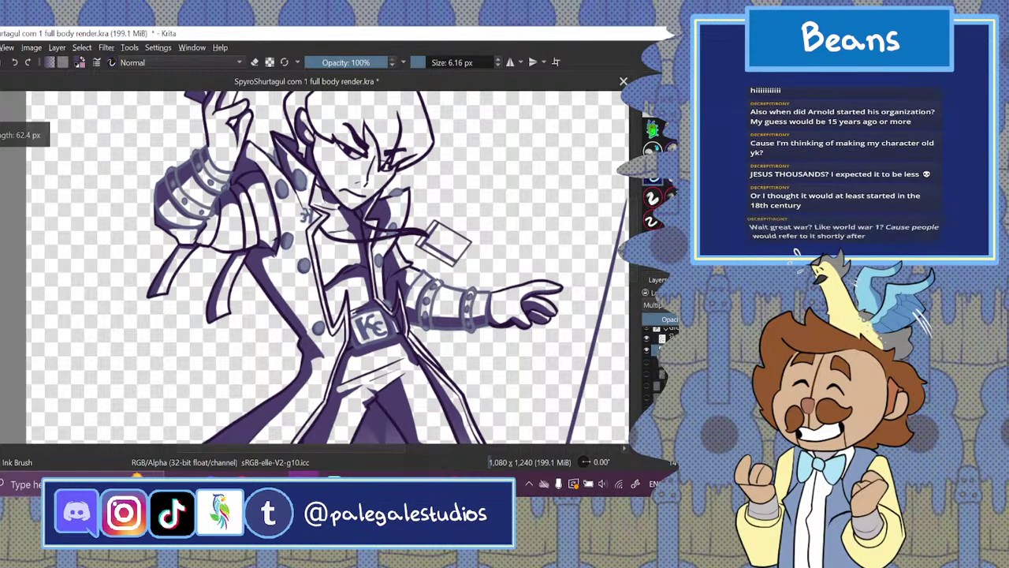
mouse_move(433, 225)
left_mouse_down()
mouse_move(421, 242)
mouse_move(450, 264)
left_mouse_up()
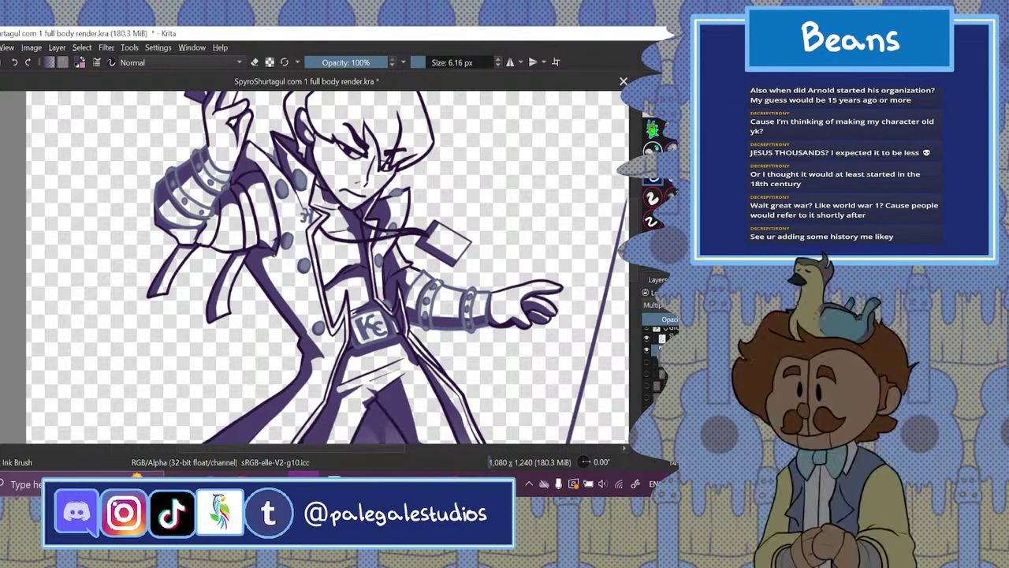
- Zoom in on the head and fill the back section of the hair around the ear with dark purple shadow
key("ctrl+minus")
key("ctrl+minus")
key("ctrl+minus")
key("ctrl+plus")
key("plus")
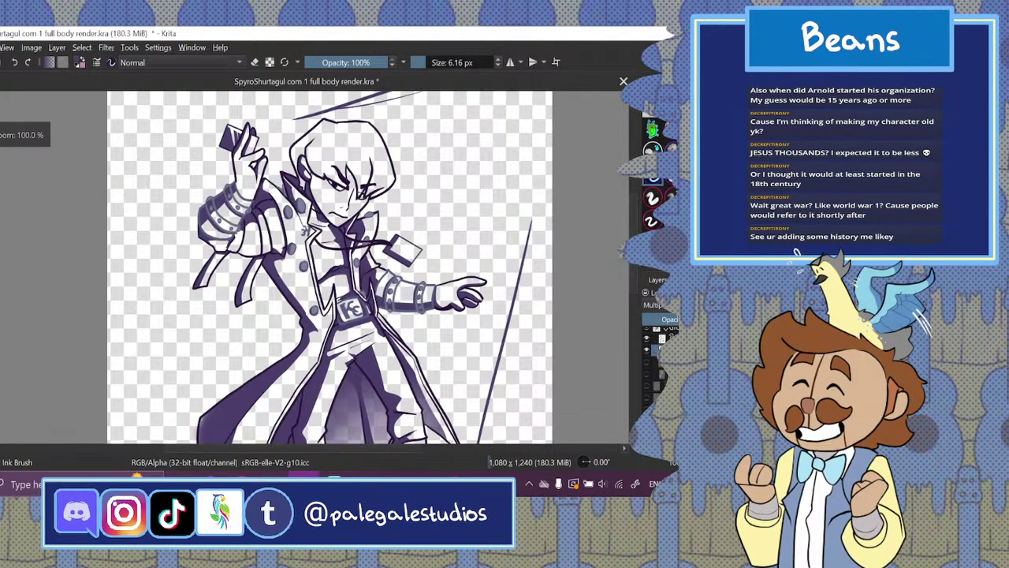
key("plus")
key("plus")
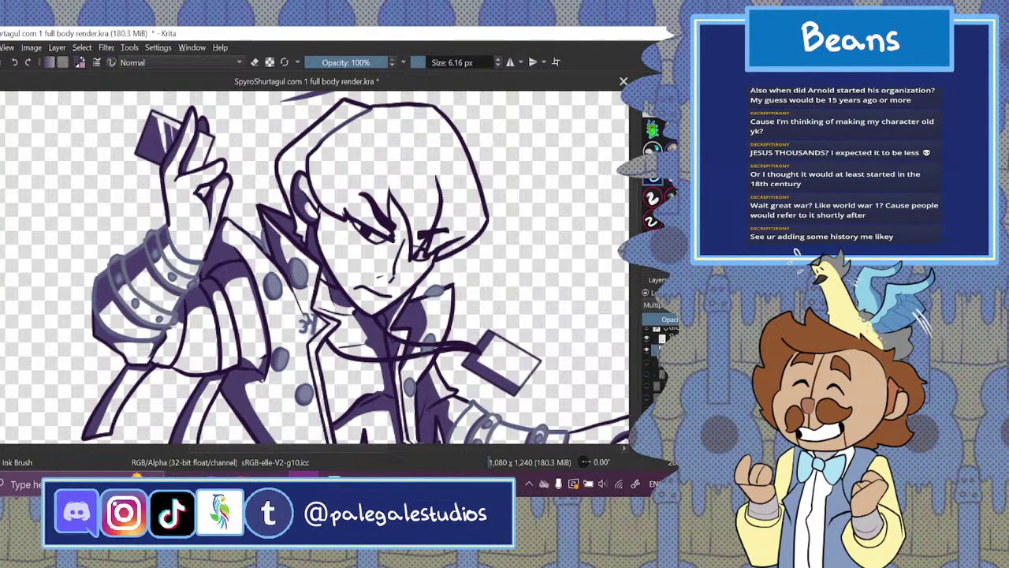
left_click_drag(305, 164, 304, 165)
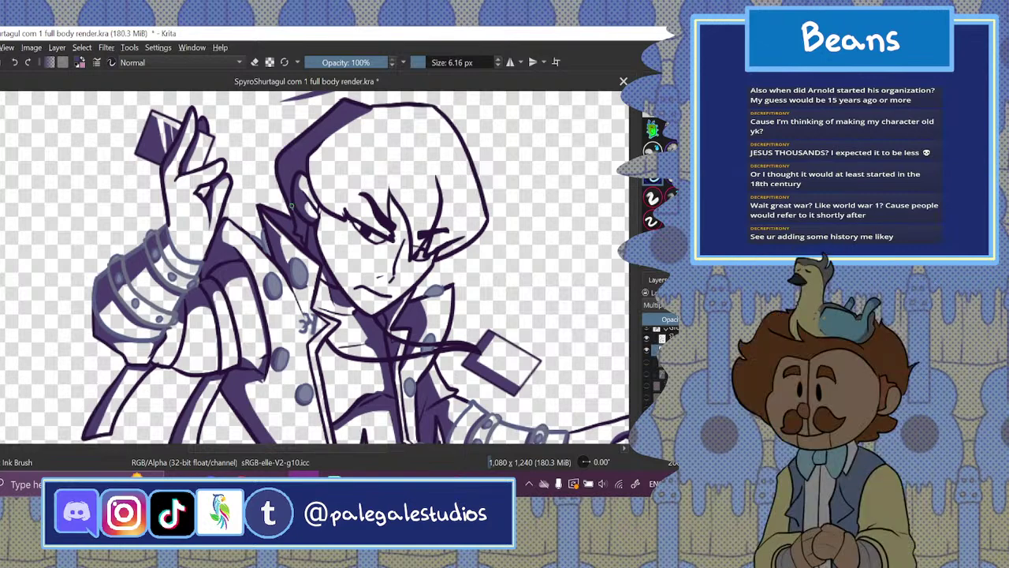
- Erase pointed highlights from the back hair's shadow and fade its upper end with the Airbrush eraser at 47.21 px
key("e")
mouse_move(297, 147)
left_mouse_down()
mouse_move(308, 141)
mouse_move(319, 146)
mouse_move(305, 158)
mouse_move(324, 154)
left_mouse_up()
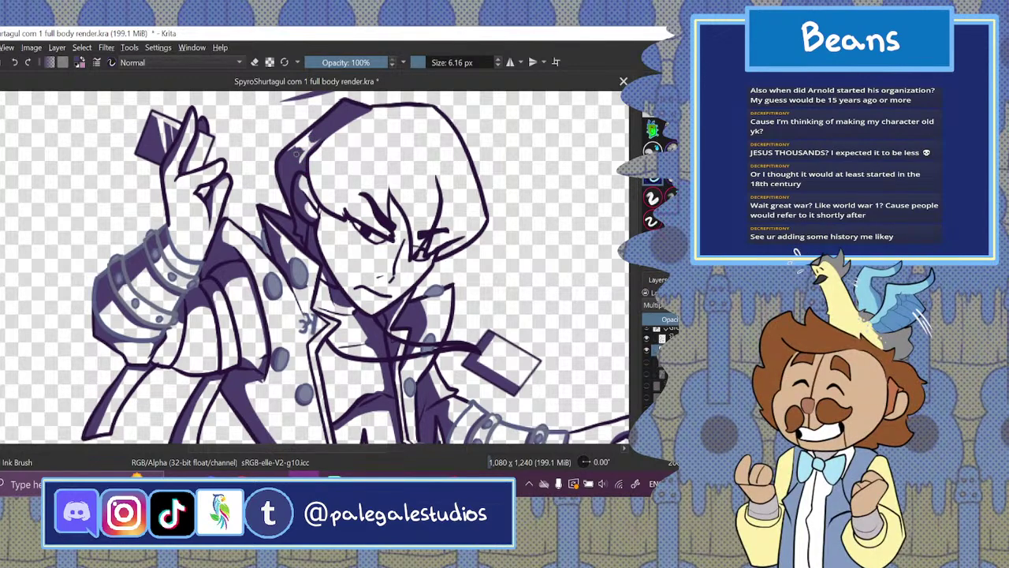
left_click(253, 62)
left_click_drag(305, 145, 302, 153)
left_click(661, 189)
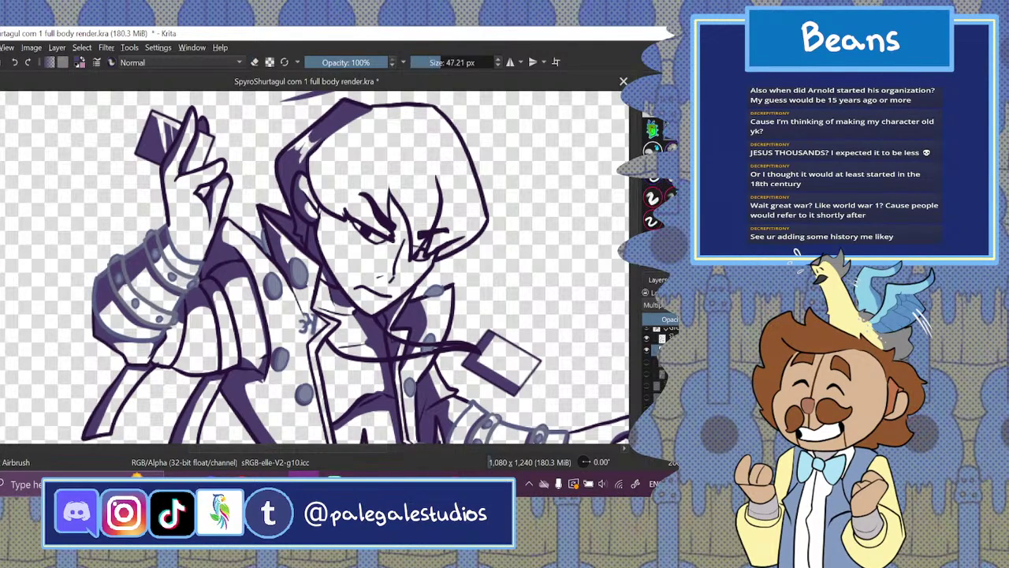
key("e")
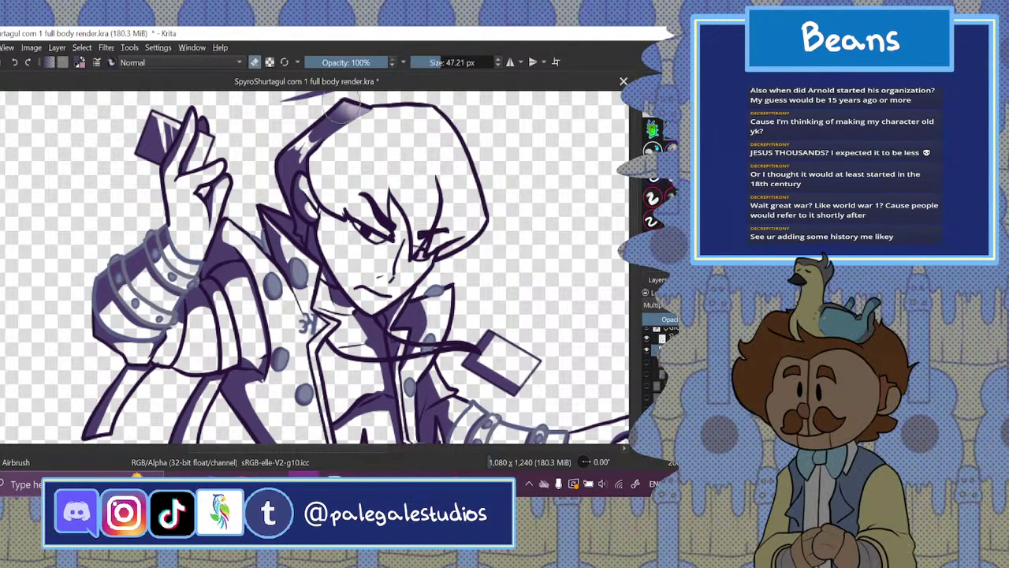
mouse_move(342, 103)
left_mouse_down()
mouse_move(394, 104)
mouse_move(335, 114)
left_mouse_up()
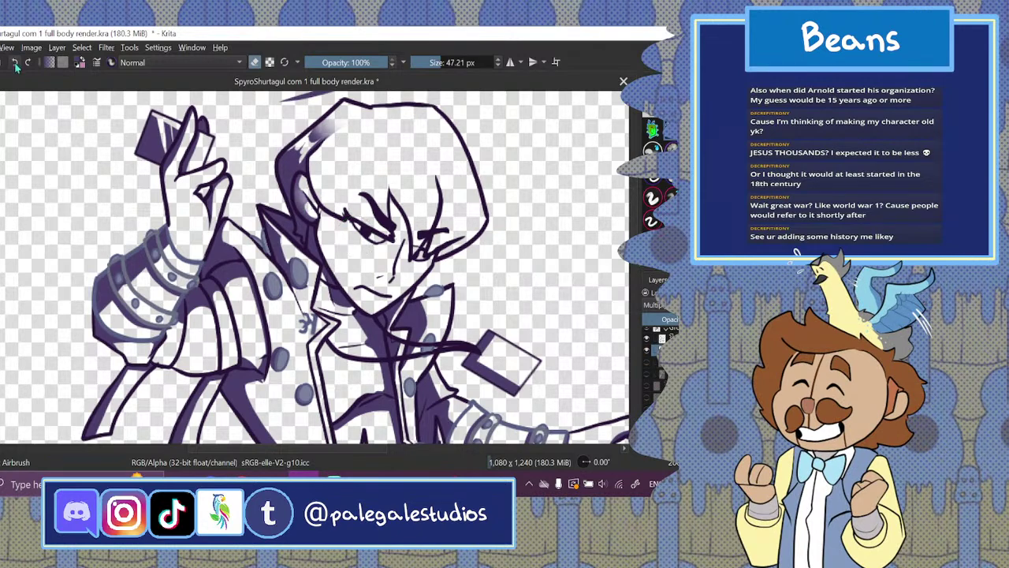
- Paint Ink Brush shadows beneath the fringe and along the hair strand between the eyes, erasing the excess near the far eye
left_click(653, 183)
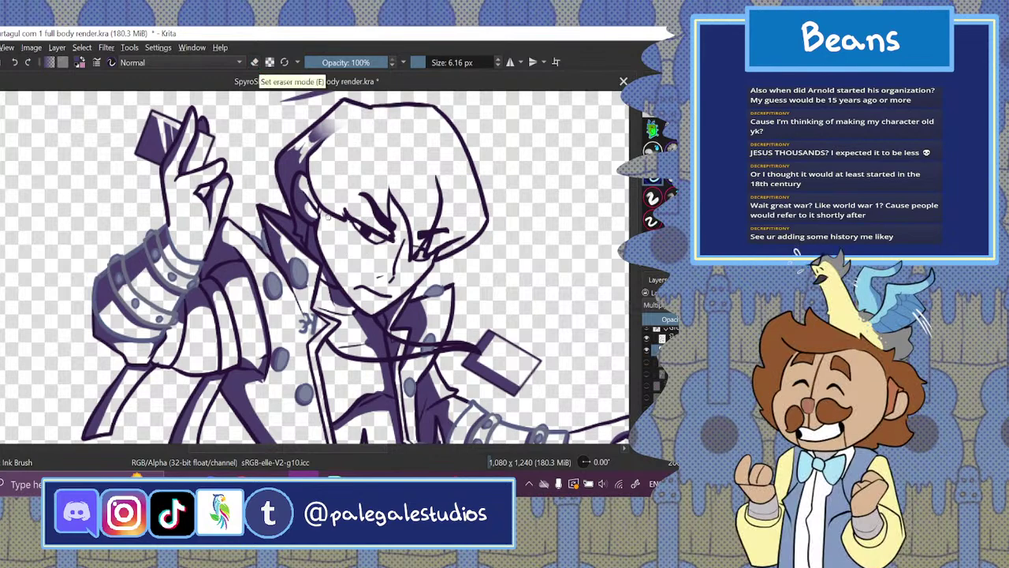
left_click_drag(321, 210, 390, 244)
mouse_move(391, 200)
left_mouse_down()
mouse_move(408, 260)
mouse_move(404, 225)
mouse_move(408, 245)
left_mouse_up()
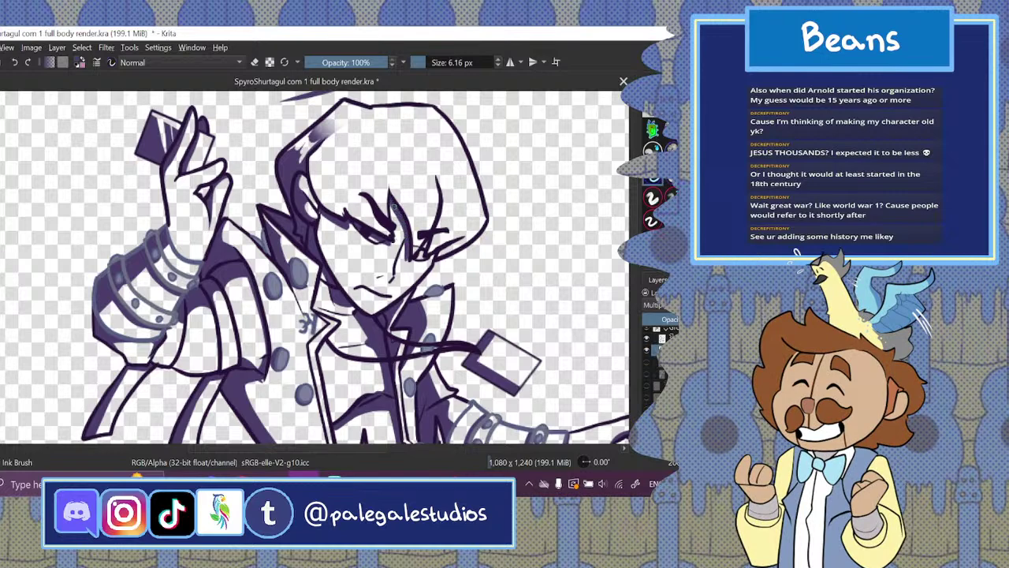
left_click_drag(393, 205, 408, 263)
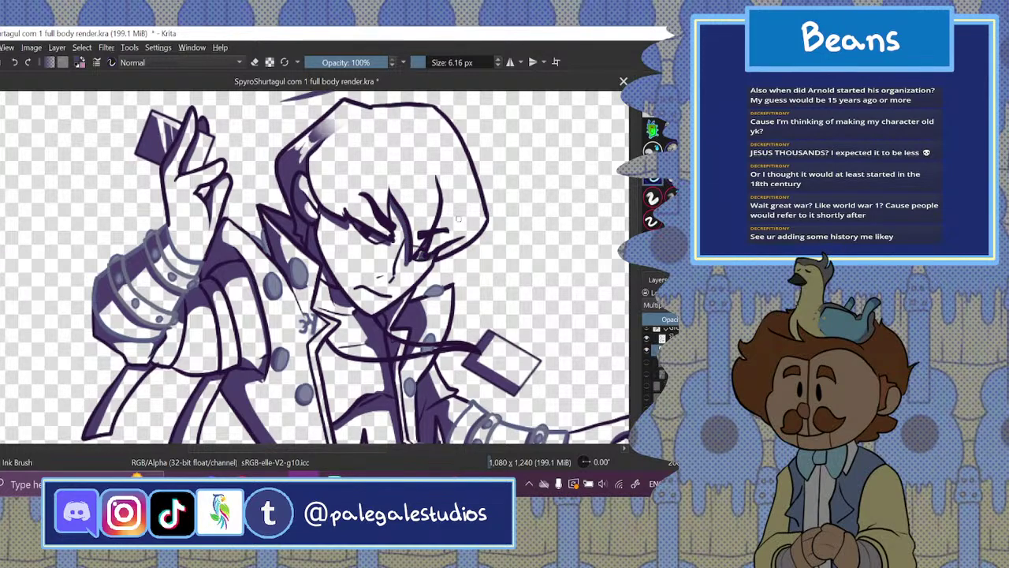
key("e")
left_click_drag(419, 255, 422, 255)
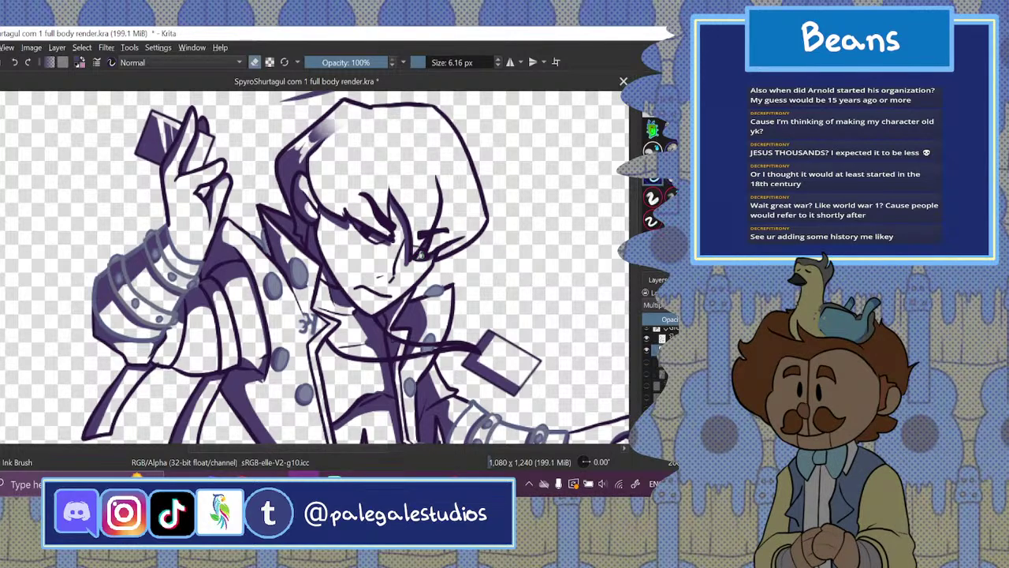
- Add dark purple shadows under the nose and along the far cheek, and refine the shadow on the neck by the collar
left_click(254, 62)
mouse_move(406, 243)
left_mouse_down()
mouse_move(392, 276)
mouse_move(423, 273)
mouse_move(389, 304)
left_mouse_up()
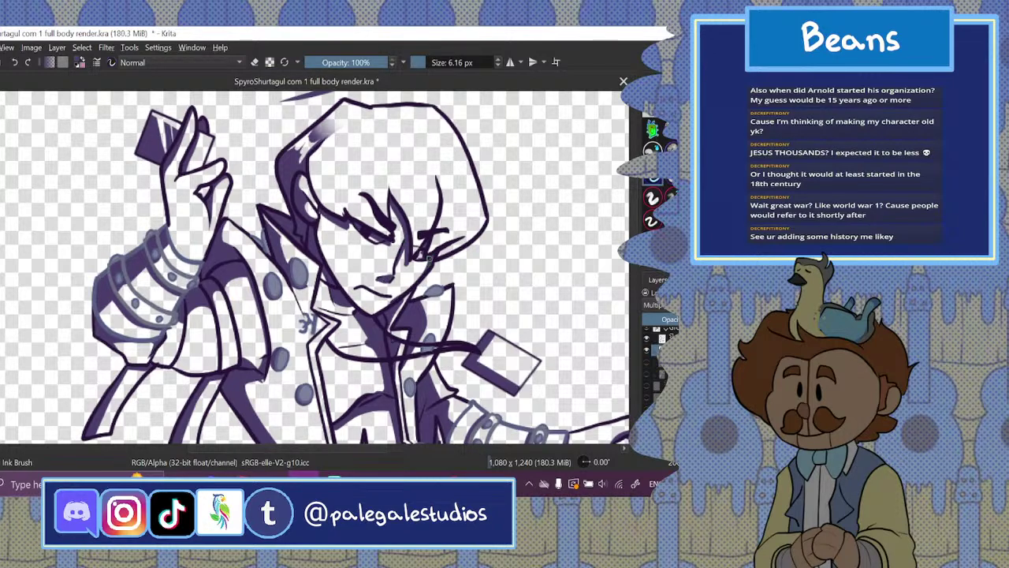
left_click_drag(430, 259, 401, 294)
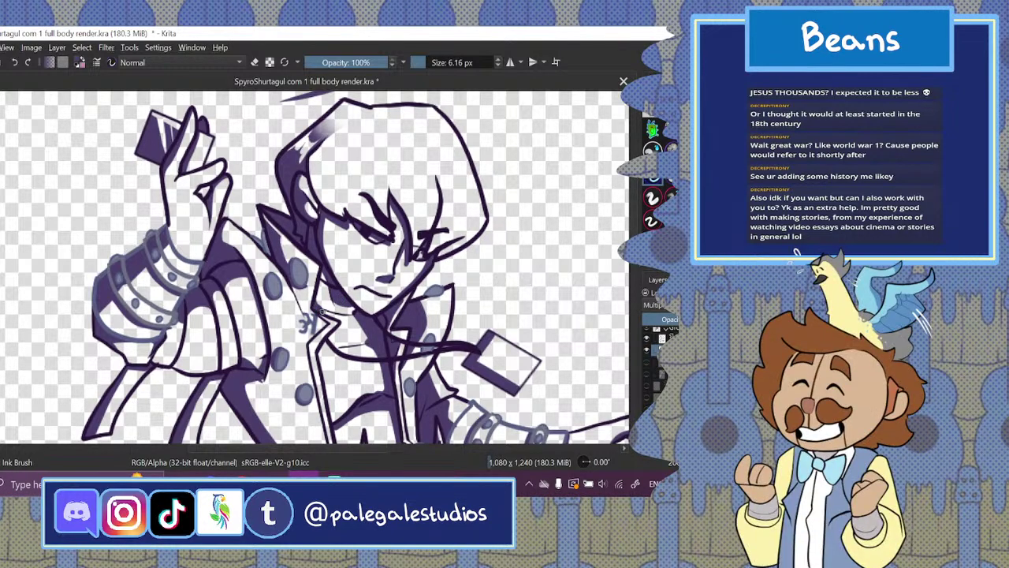
key("e")
left_click(255, 62)
left_click_drag(322, 274, 314, 310)
- Zoom out to check the shading over the full figure and show the character's base colour layer
key("ctrl+minus")
key("ctrl+minus")
key("ctrl+minus")
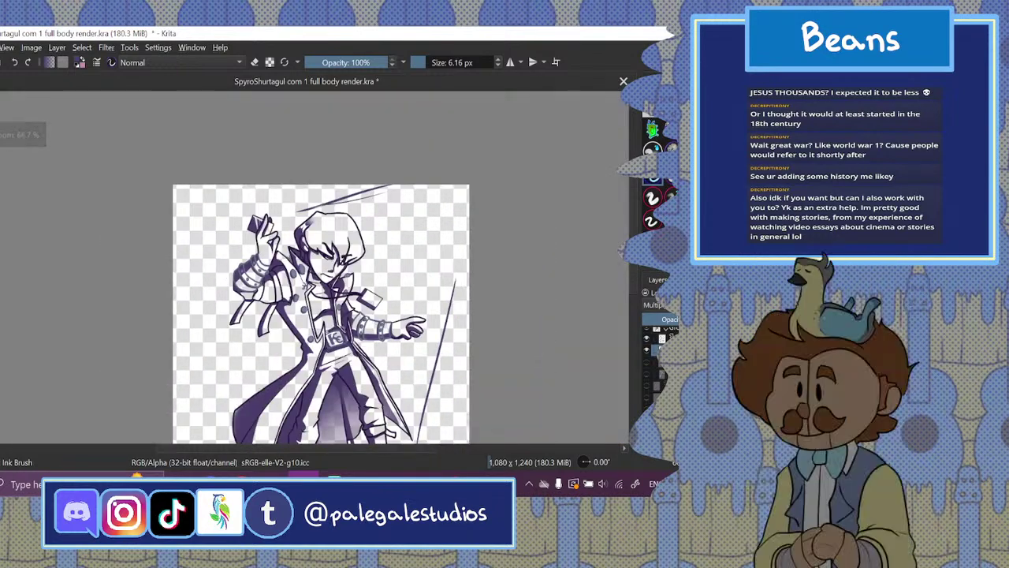
key("minus")
key("1")
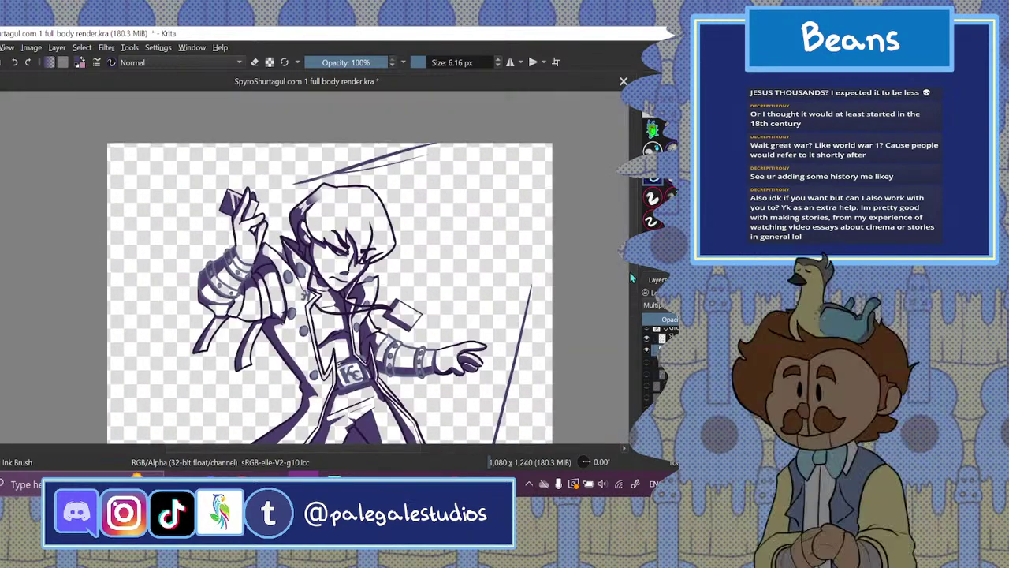
left_click_drag(630, 272, 632, 325)
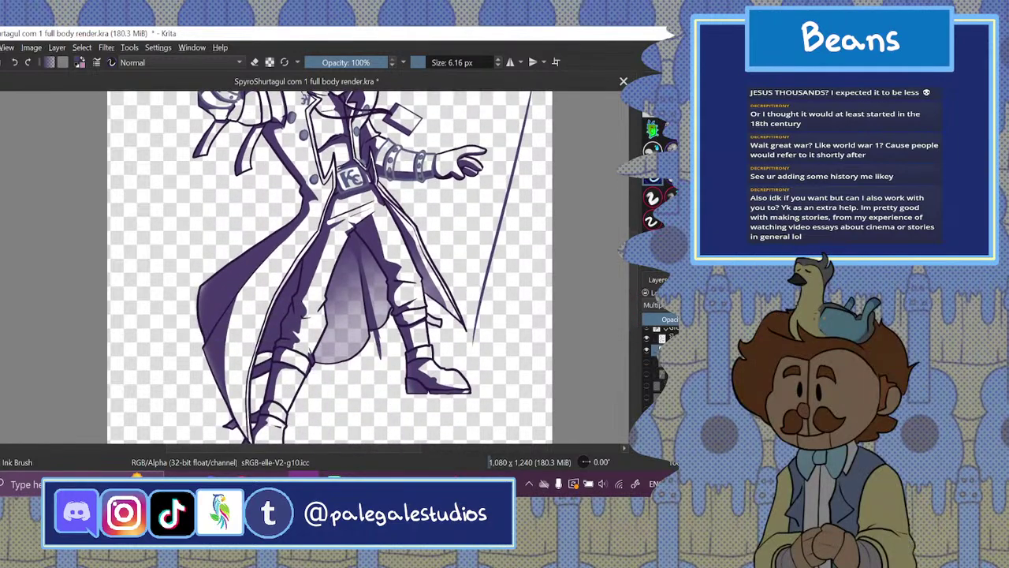
left_click(648, 376)
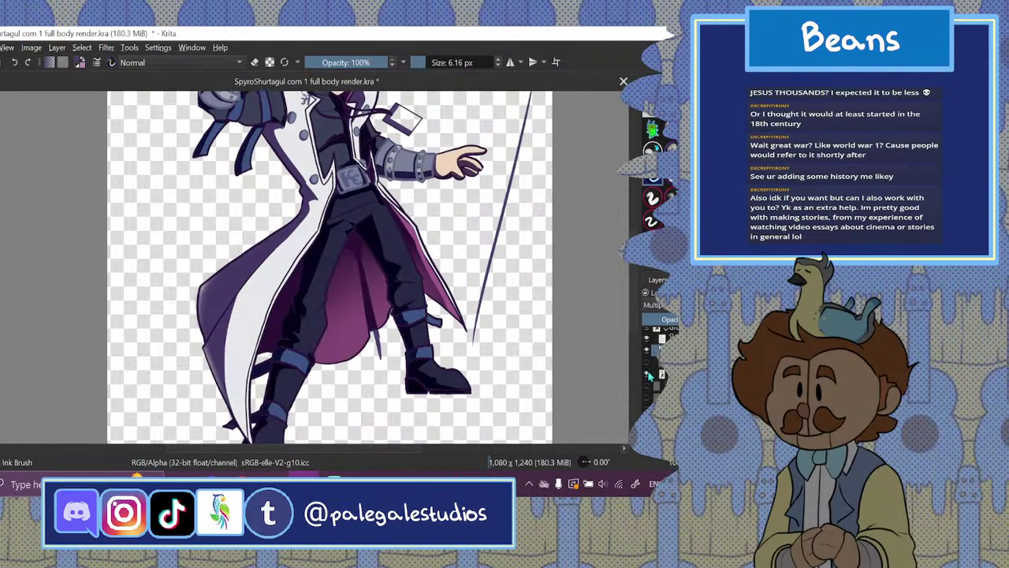
- Set the Ink Brush size to 36.50 px and tint the outstretched hand's shadows with reddish purple
left_click_drag(635, 311, 637, 262)
key("plus")
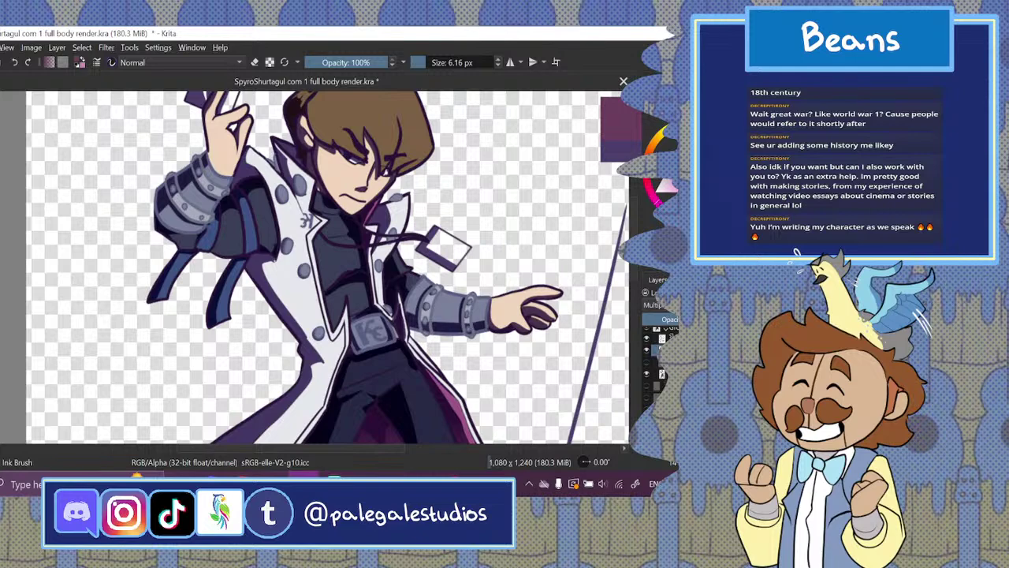
left_click_drag(419, 63, 439, 69)
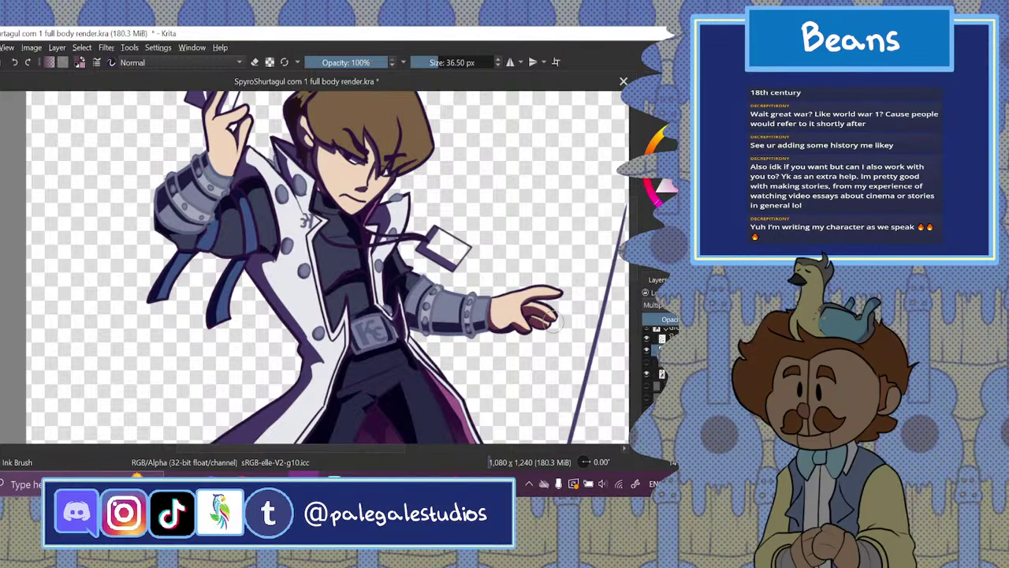
- Set the brush size to 16.10 px and tint the shadows along the ear, jaw and face with reddish purple
scroll(635, 304, "down", 3)
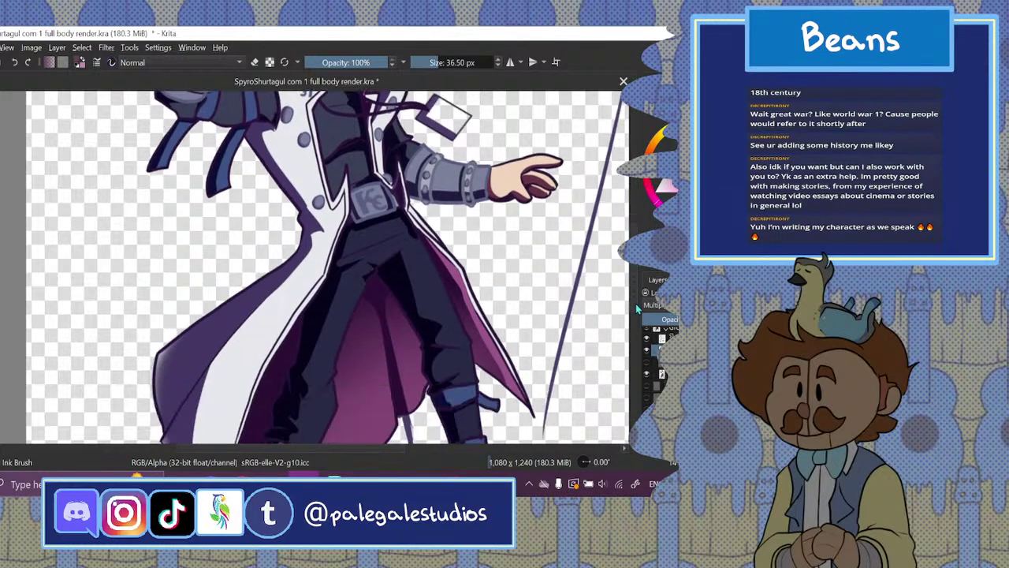
scroll(635, 303, "down", 3)
scroll(635, 304, "up", 8)
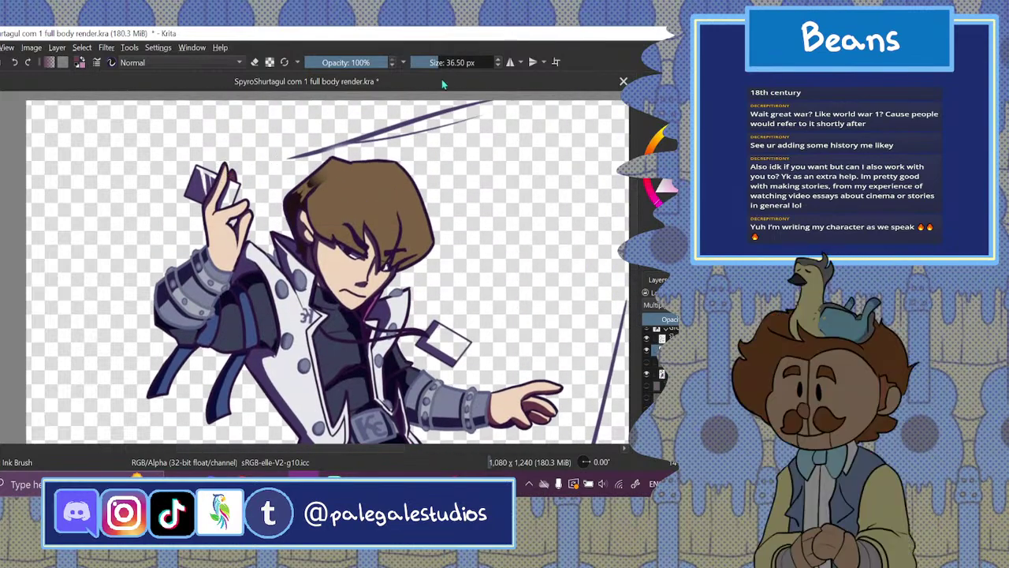
left_click_drag(455, 63, 432, 66)
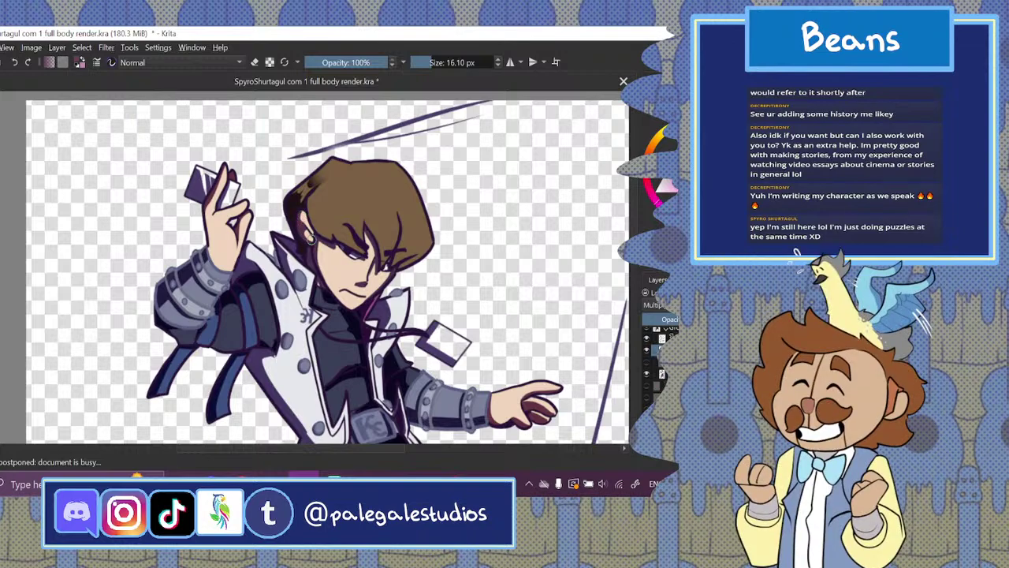
left_click_drag(310, 259, 325, 284)
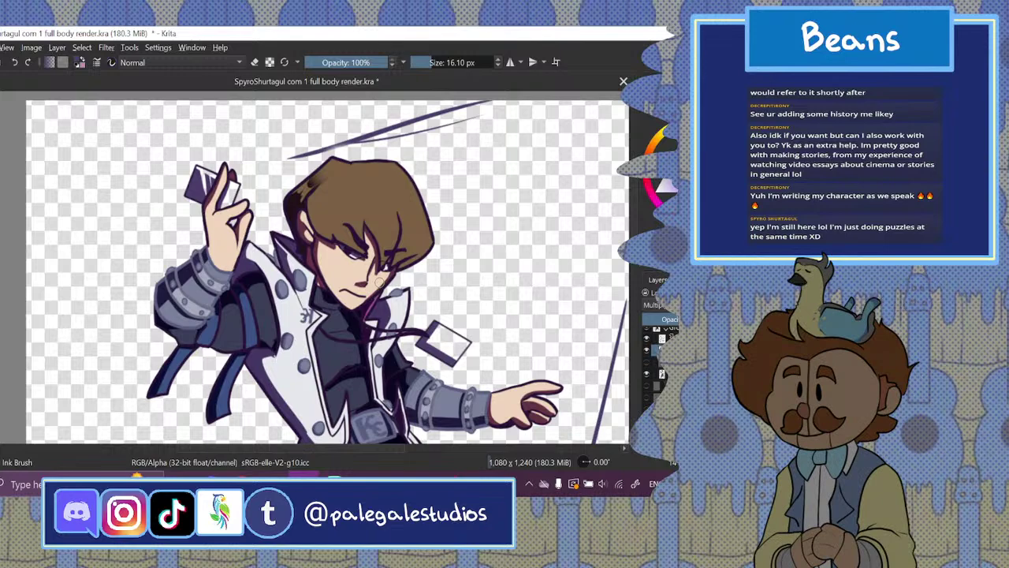
- Set the brush size to 8.37 px and toggle the shadow layer off and on to compare the shading
left_click(426, 62)
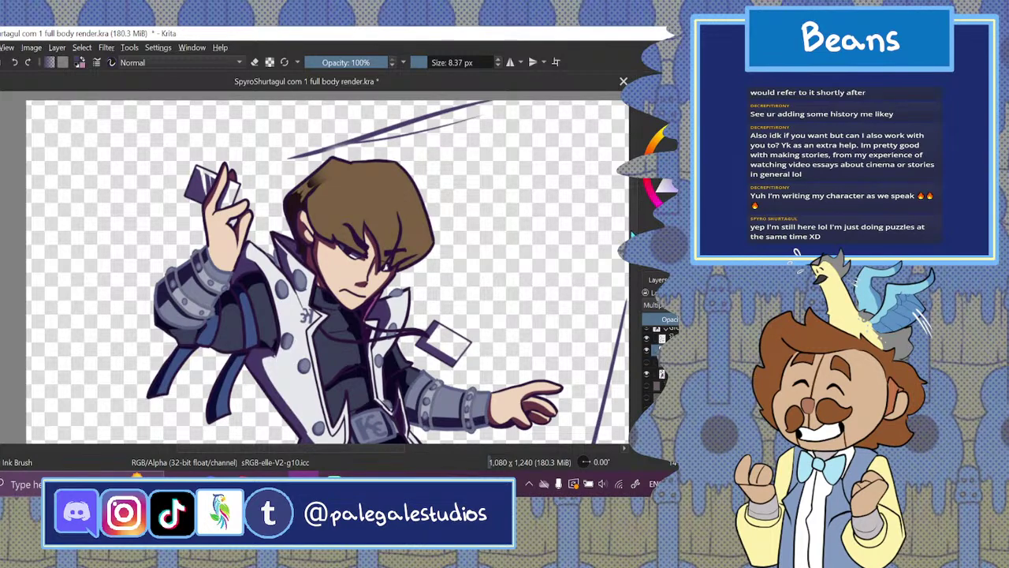
scroll(327, 268, "down", 2)
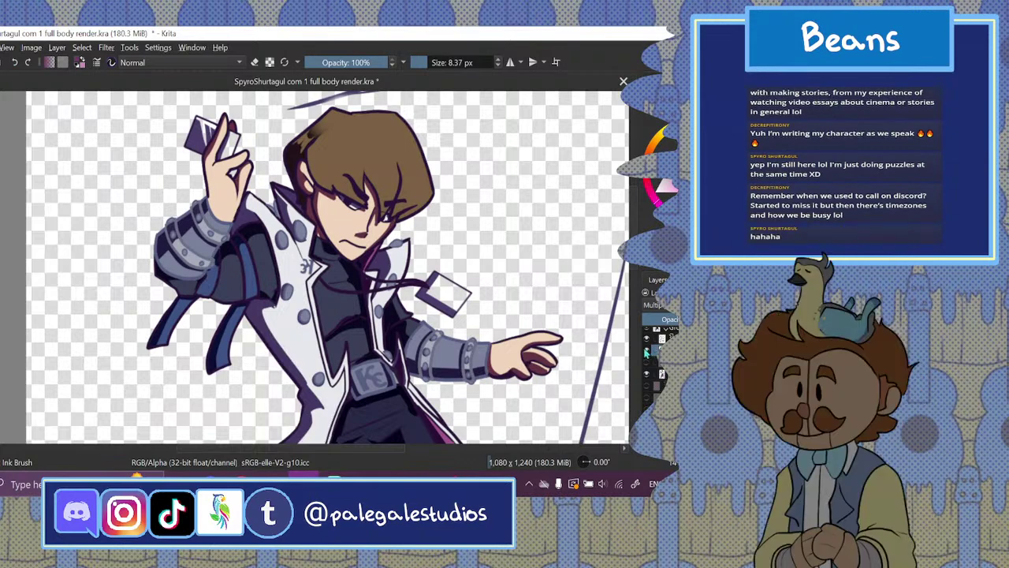
left_click(648, 352)
left_click(648, 352)
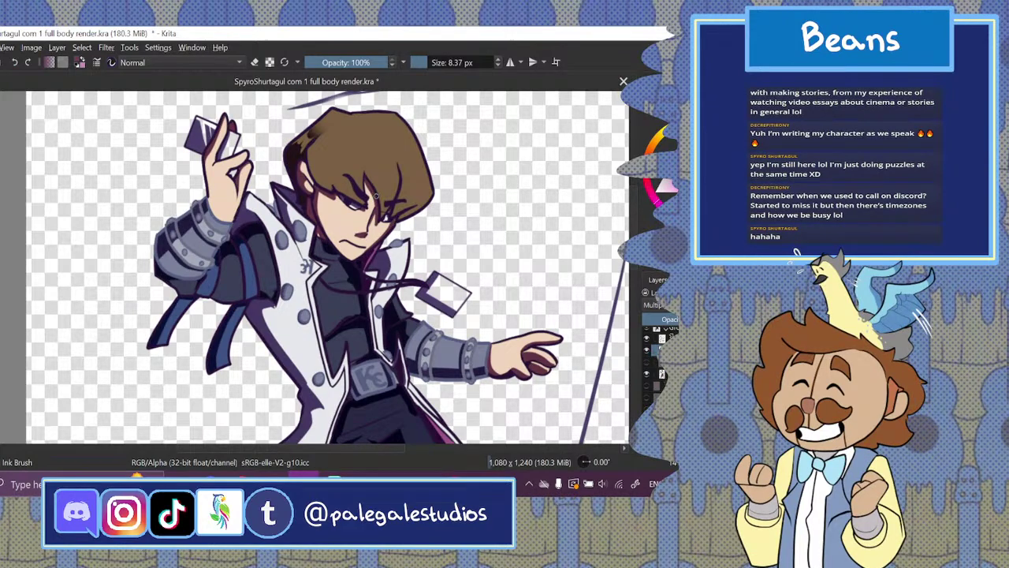
- Clear the shadow tint off the character's eyes with the Ink Brush in eraser mode at 8.37 px
left_click_drag(386, 211, 344, 199)
key("e")
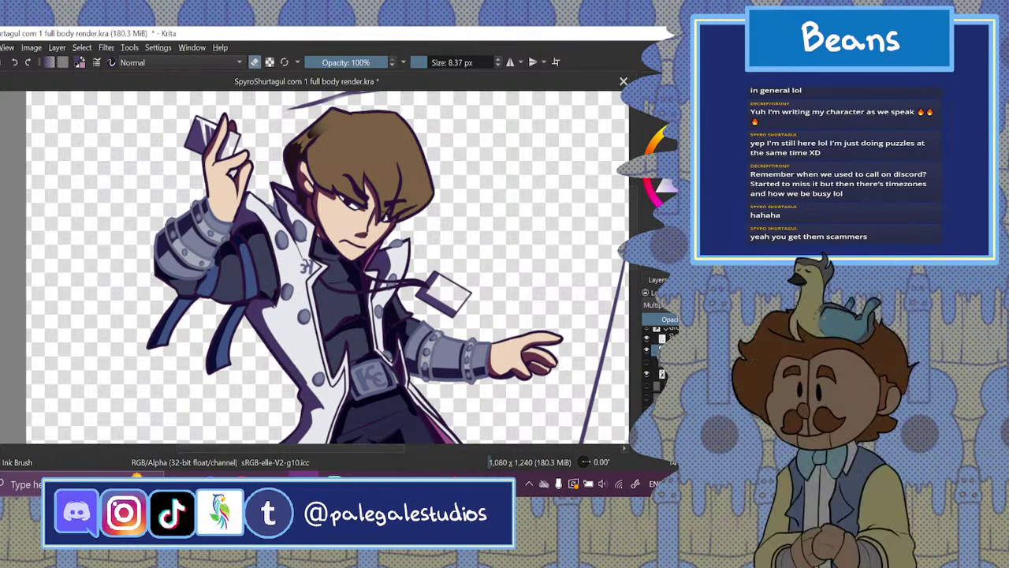
key("e")
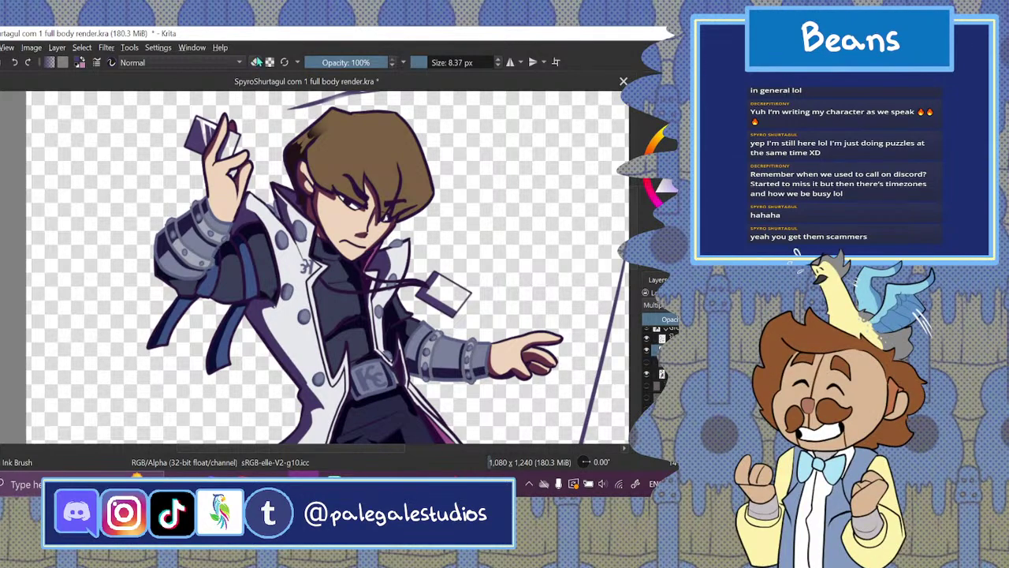
left_click(255, 63)
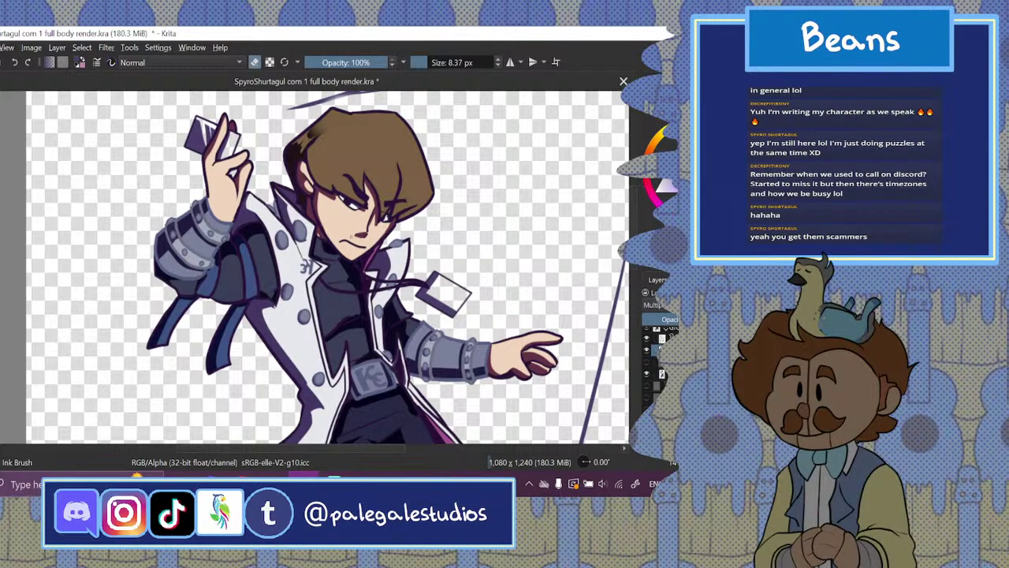
- Switch to YouTube in the browser, toggle the sound of Chilling with Chilesaurus, and return to Krita
left_click(241, 482)
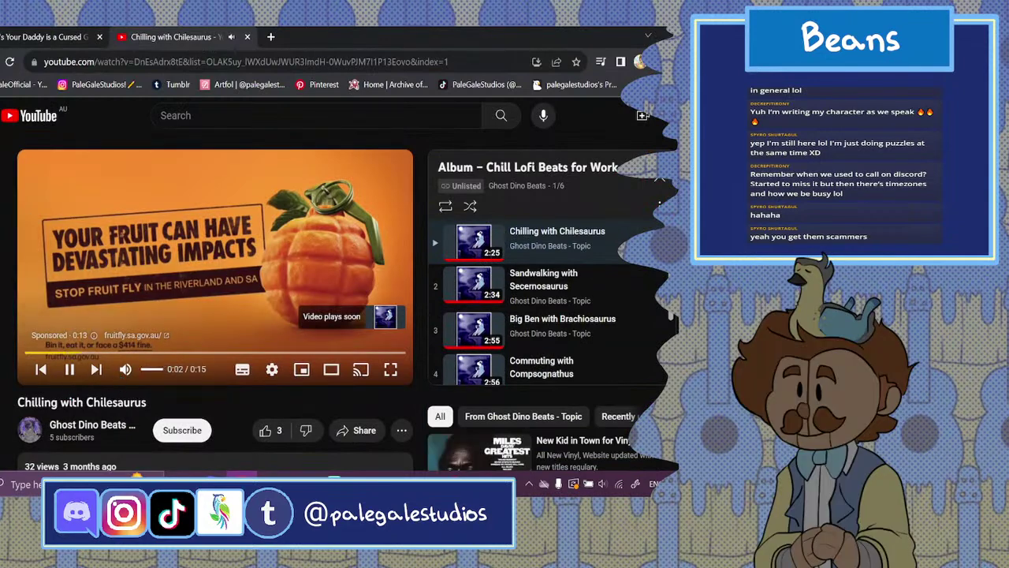
key("alt+Tab")
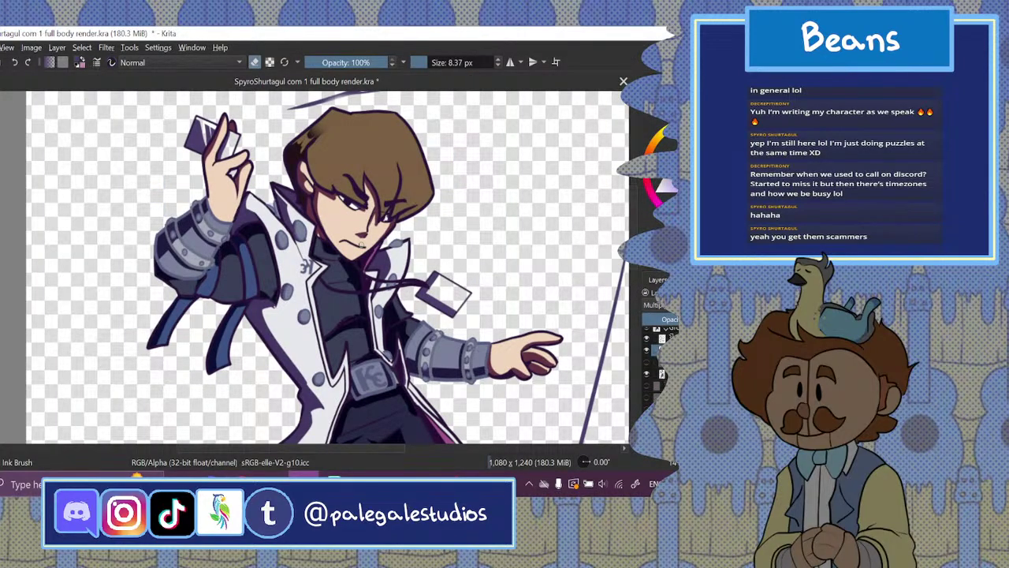
key("alt+Tab")
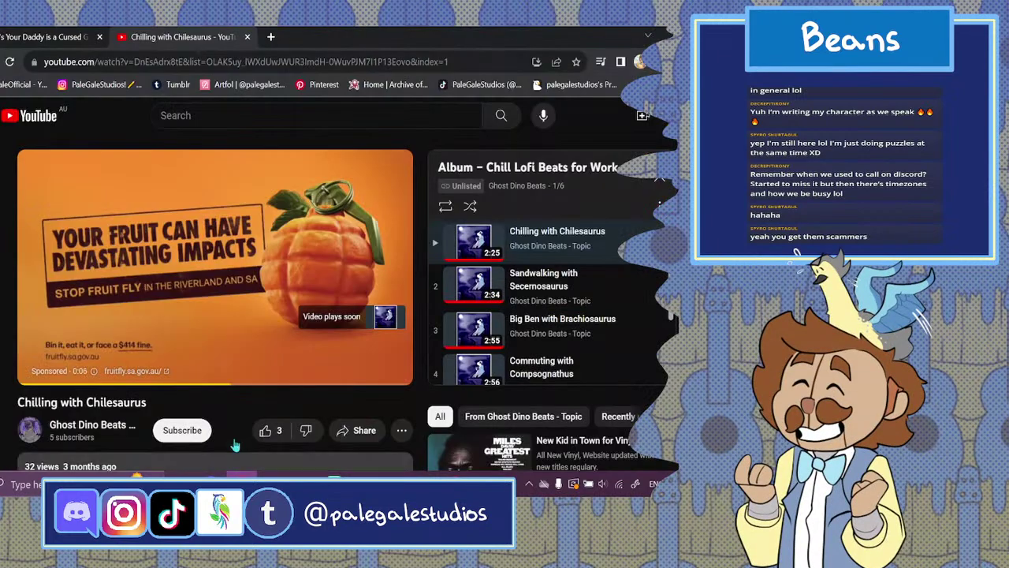
scroll(252, 323, "down", 1)
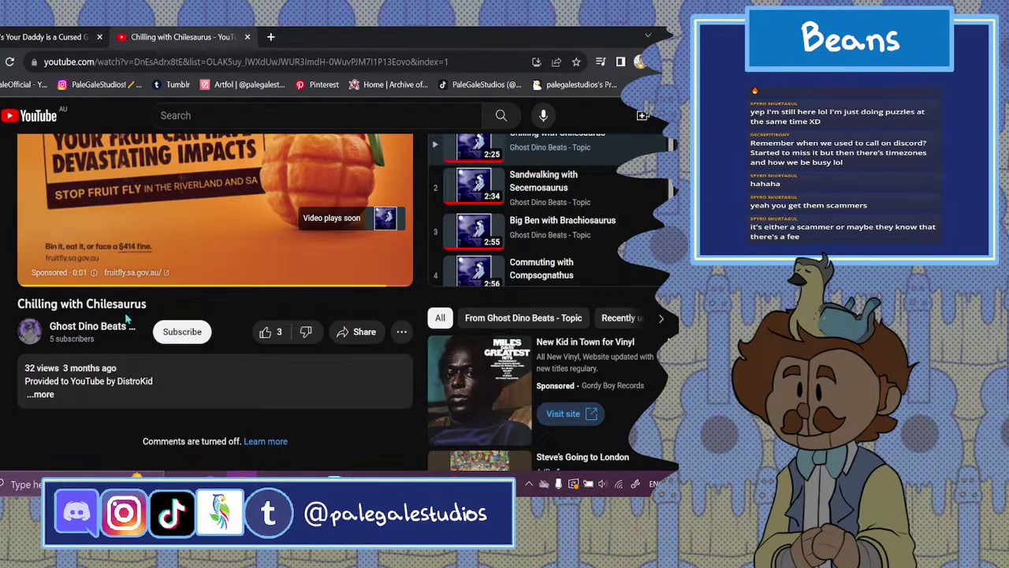
left_click(118, 279)
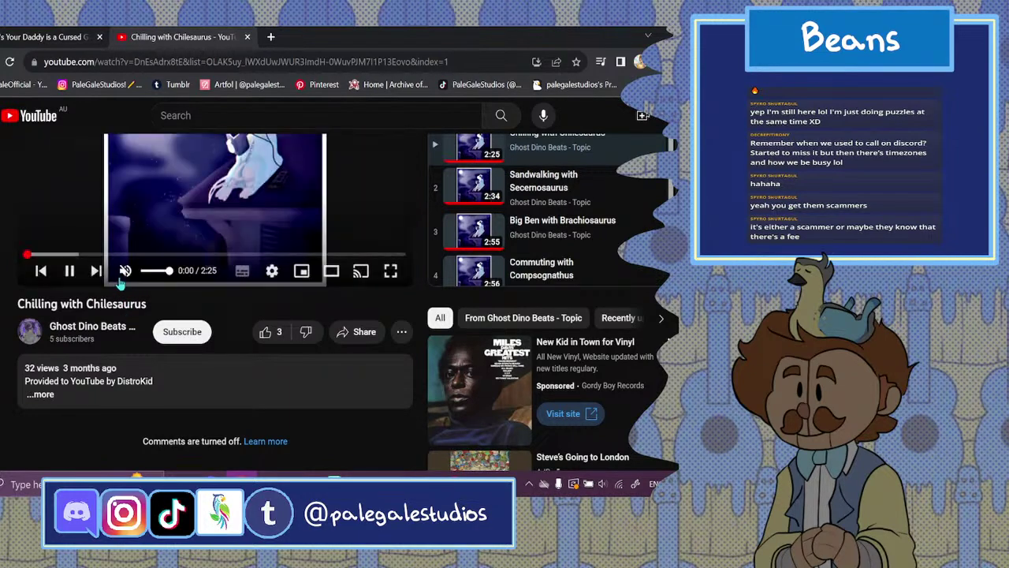
left_click(305, 481)
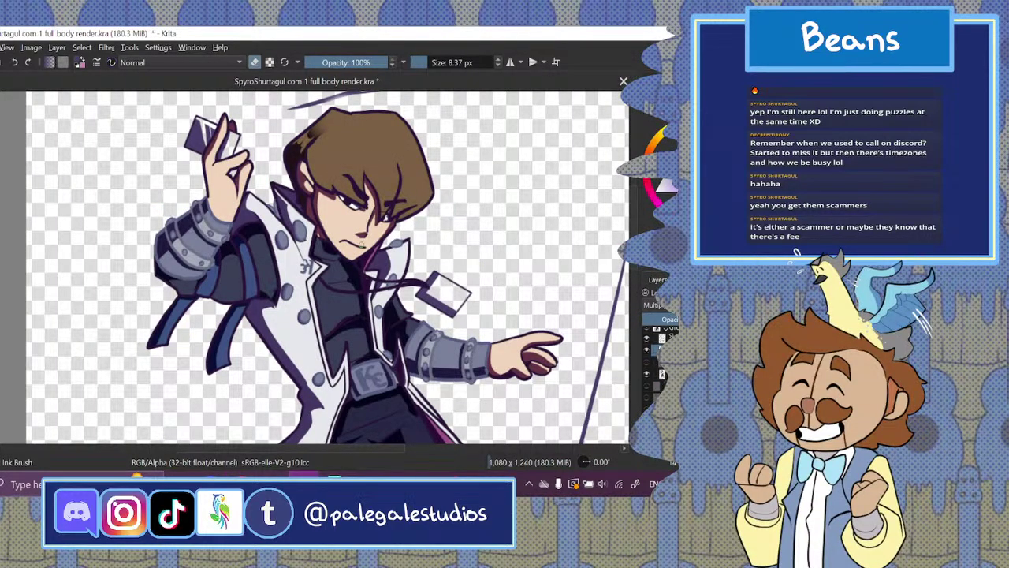
- Check the shading over the whole figure and up close on the face and torso
key("ctrl+minus")
key("ctrl+minus")
key("ctrl+minus")
key("ctrl+minus")
key("ctrl+plus")
key("ctrl+plus")
key("ctrl+plus")
key("ctrl+plus")
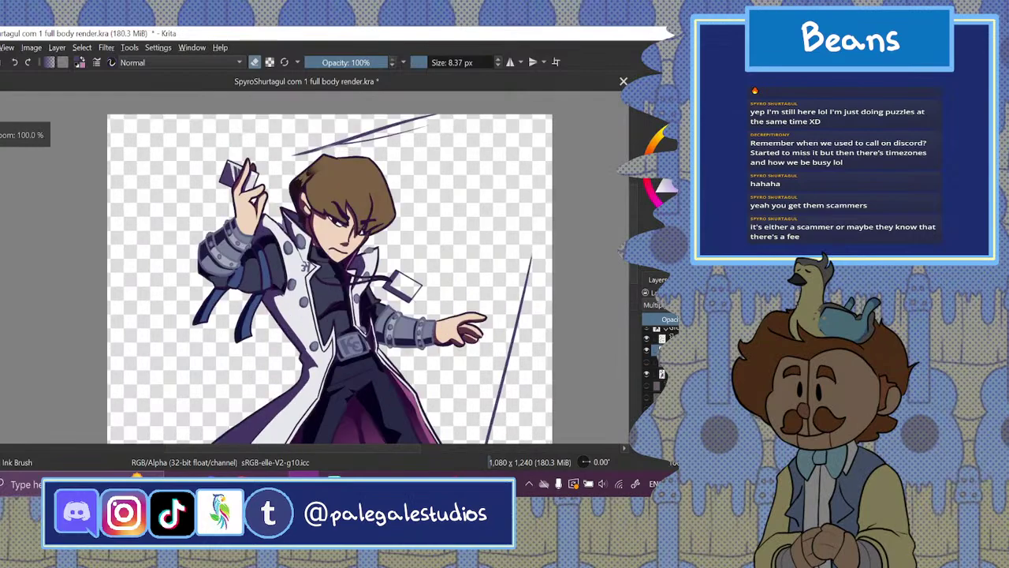
scroll(324, 224, "up", 1)
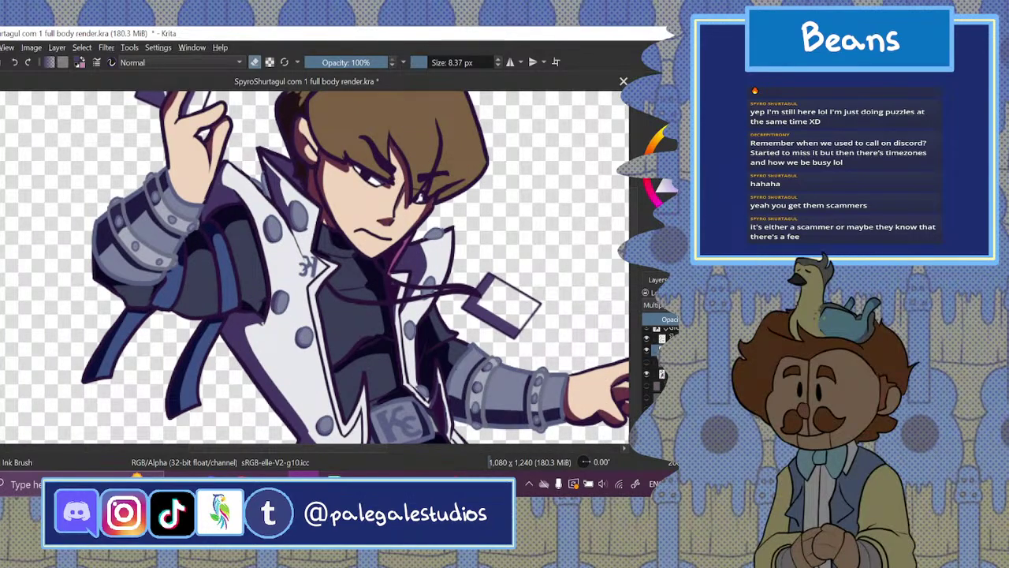
- Hide the line art and try painting the inner collar edge near-white on the base colour layer
left_click(647, 339)
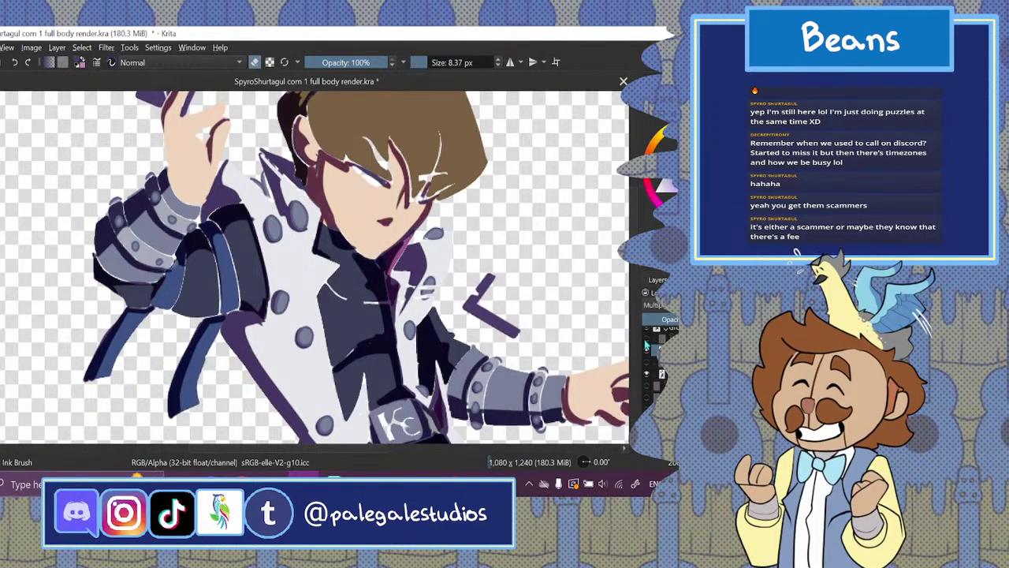
left_click(659, 374)
left_click(647, 374)
left_click(646, 374)
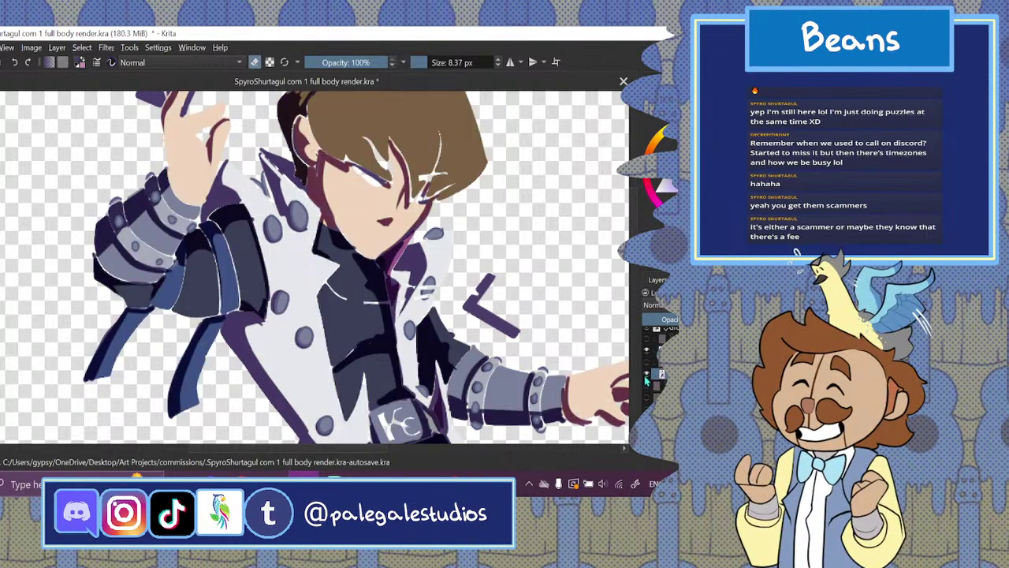
mouse_move(646, 378)
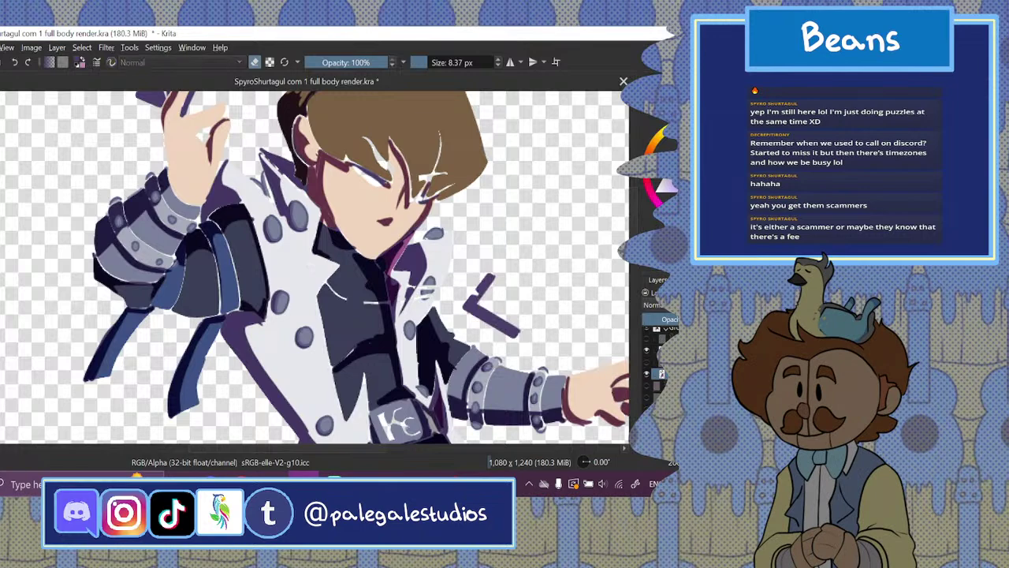
key("e")
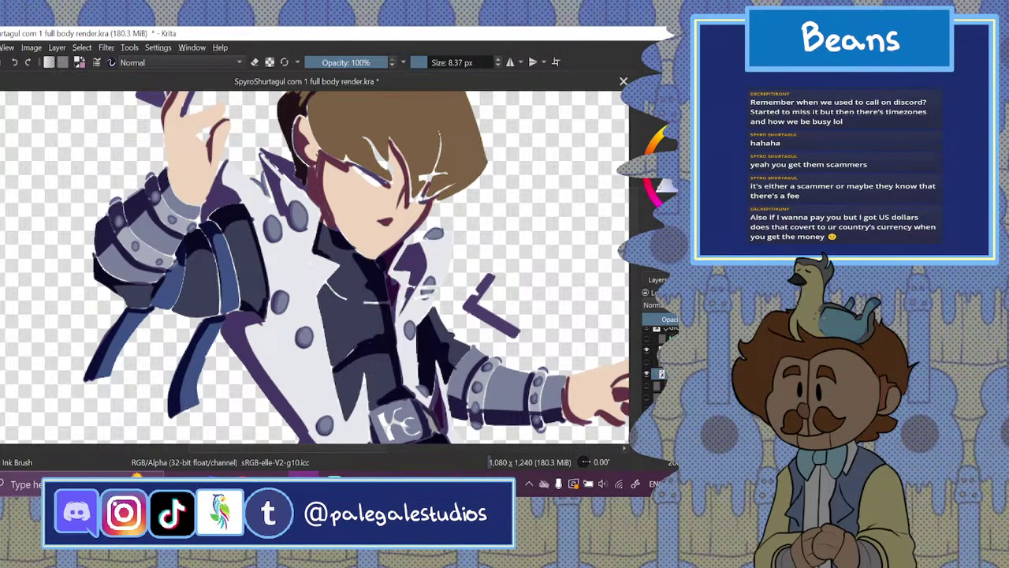
- Show the line art again and undo the near-white paint on the inner collar
left_click(645, 359)
left_click(646, 359)
left_click(647, 369)
left_click(648, 368)
left_click(648, 344)
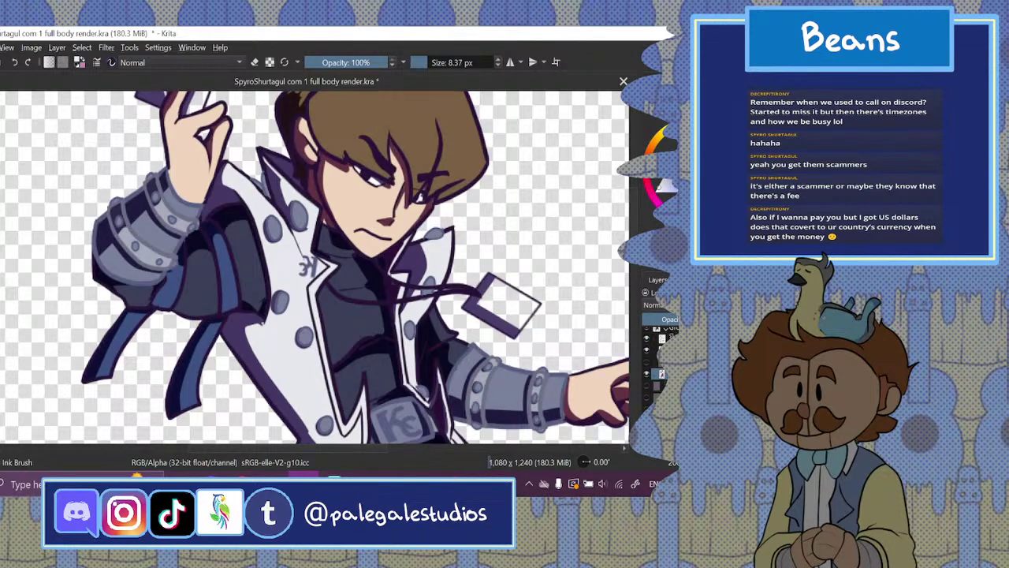
left_click(15, 63)
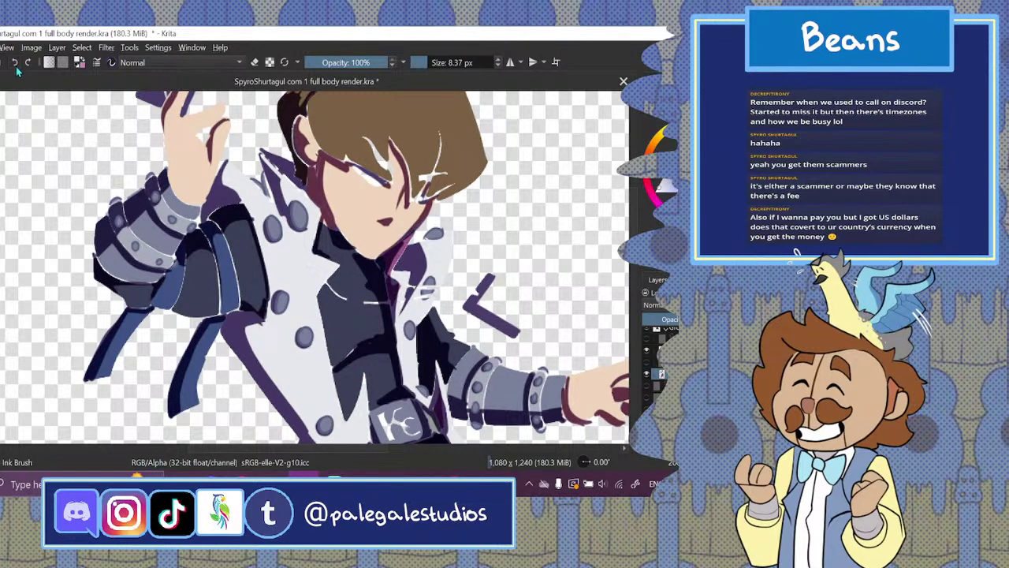
key("ctrl+shift+z")
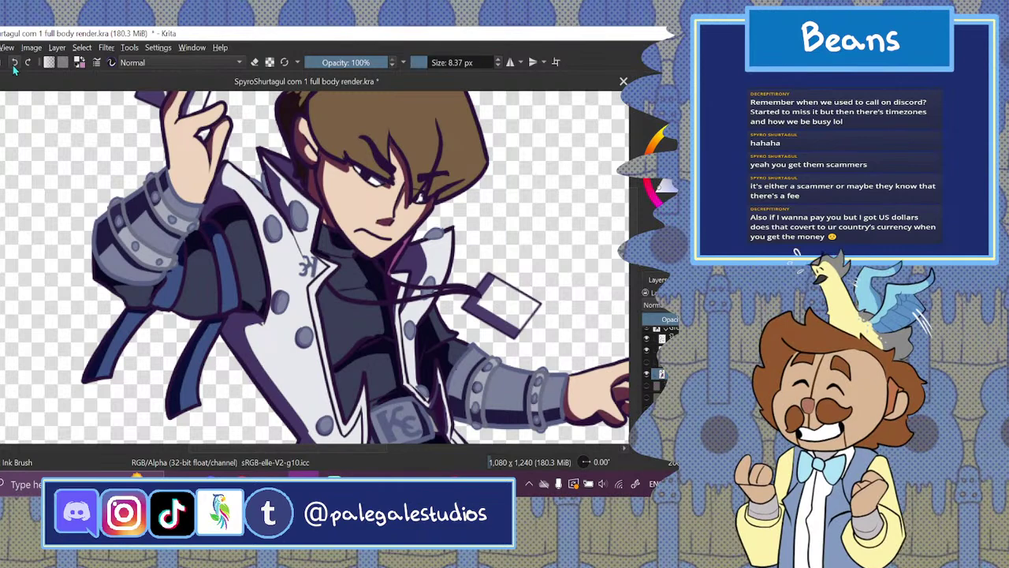
- Try softening the collar's shadow on the shadow layer with the Airbrush at 27.55 px, and undo the strokes
left_click(654, 264)
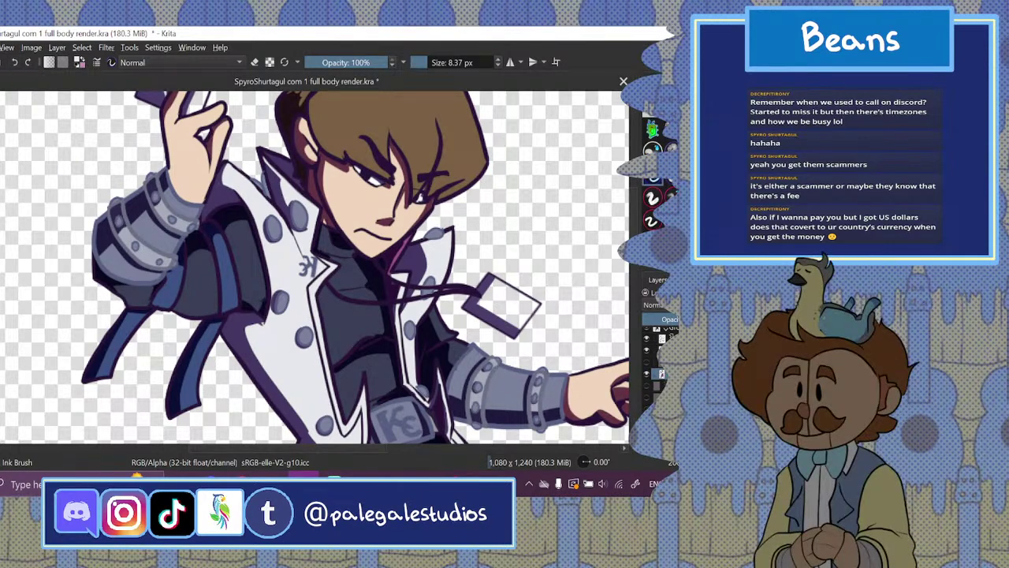
left_click(653, 150)
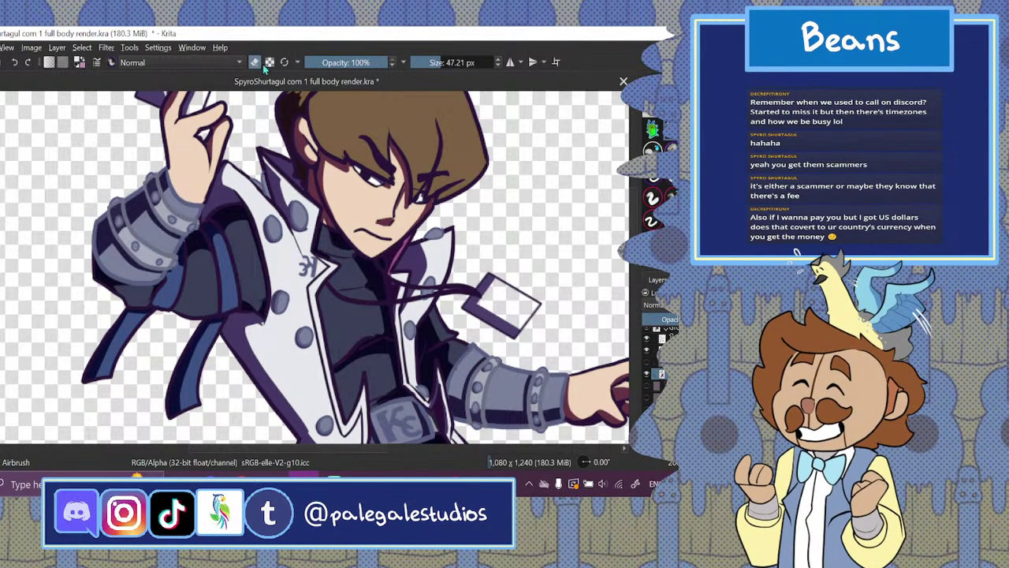
left_click_drag(450, 66, 433, 67)
left_click(16, 64)
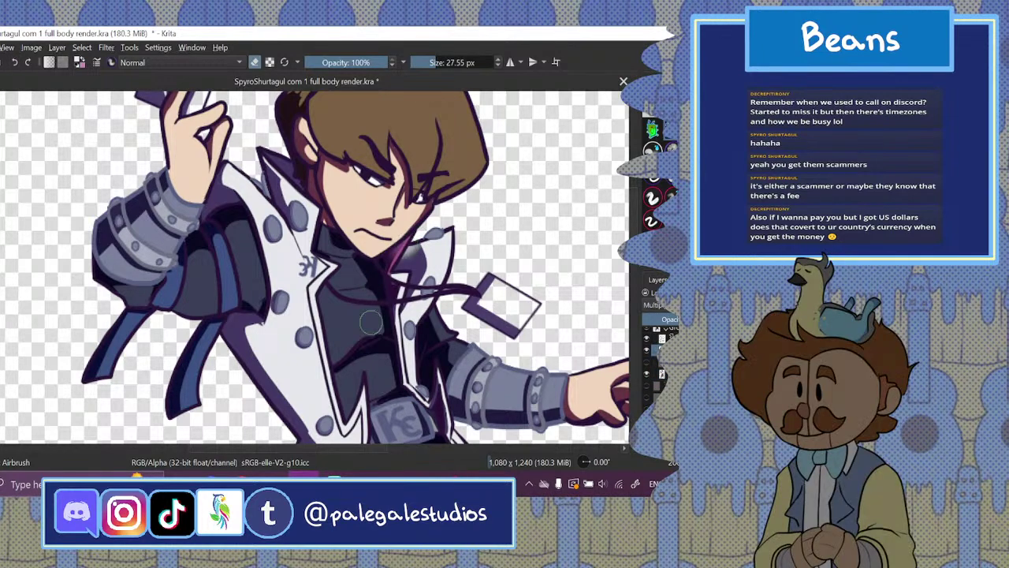
left_click(255, 63)
mouse_move(417, 260)
left_mouse_down()
mouse_move(414, 240)
mouse_move(406, 263)
left_mouse_up()
left_click(13, 62)
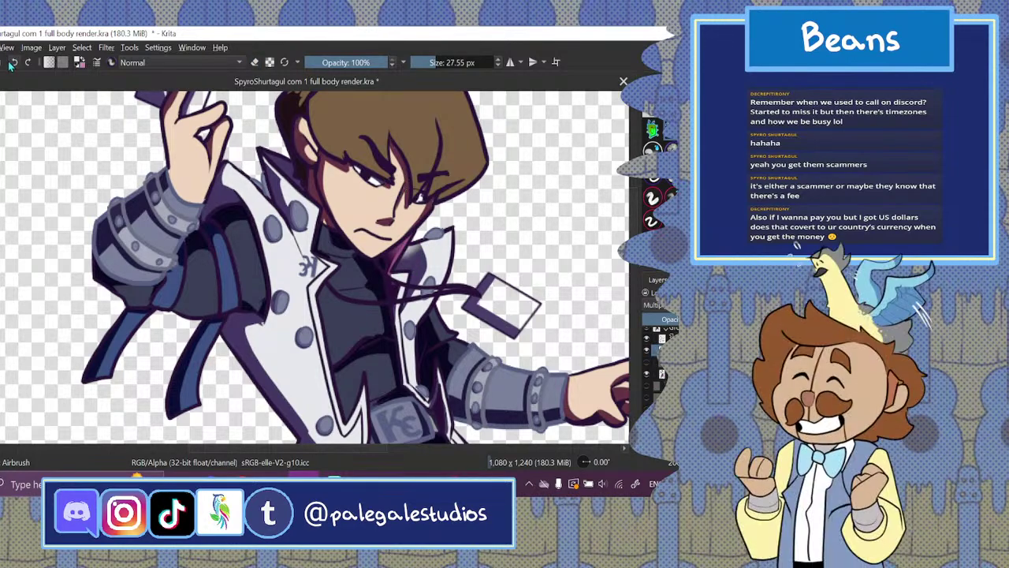
left_click(15, 63)
left_click(15, 63)
left_click(15, 63)
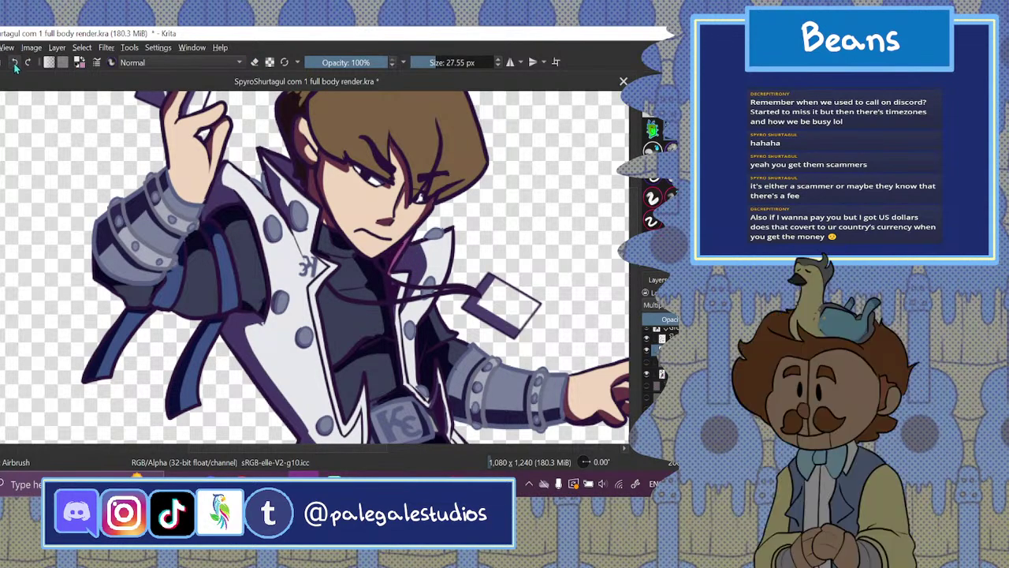
- Touch up the collar shadow beside the neck with the Airbrush at 8.37 px and lower the shadow layer's opacity
left_click_drag(433, 63, 425, 69)
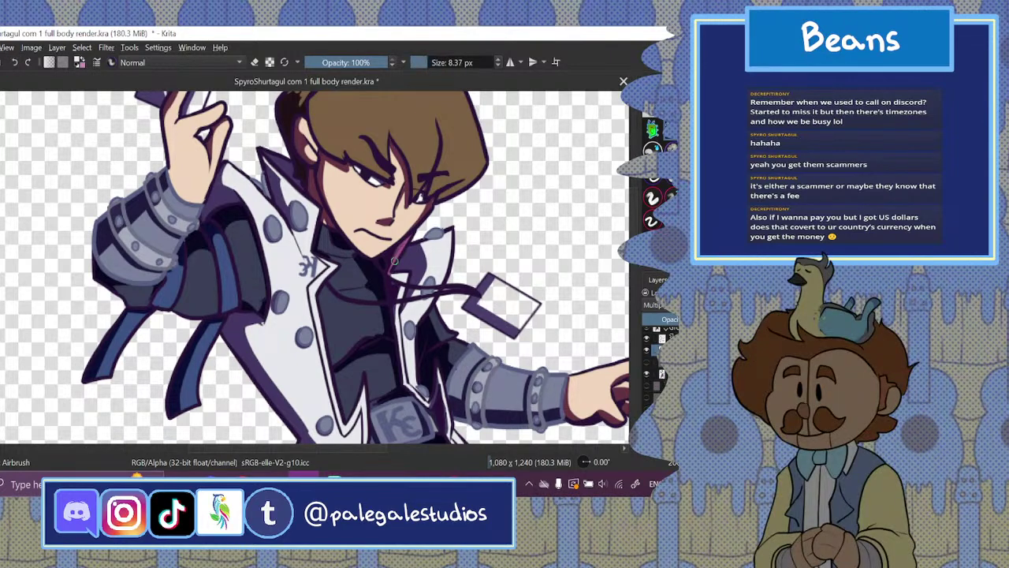
left_click_drag(394, 260, 407, 240)
left_click(676, 320)
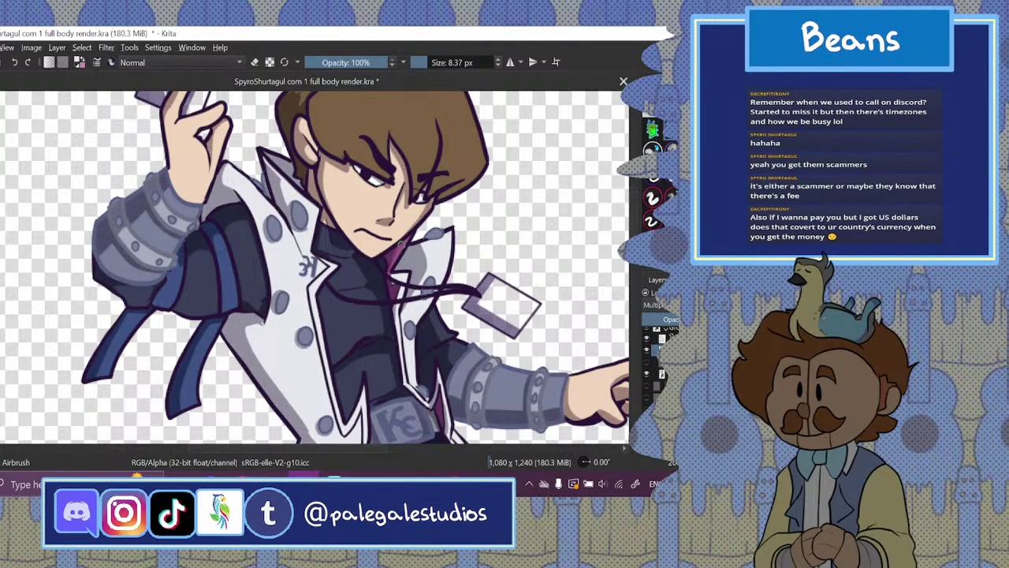
mouse_move(393, 260)
left_mouse_down()
mouse_move(406, 241)
mouse_move(387, 270)
left_mouse_up()
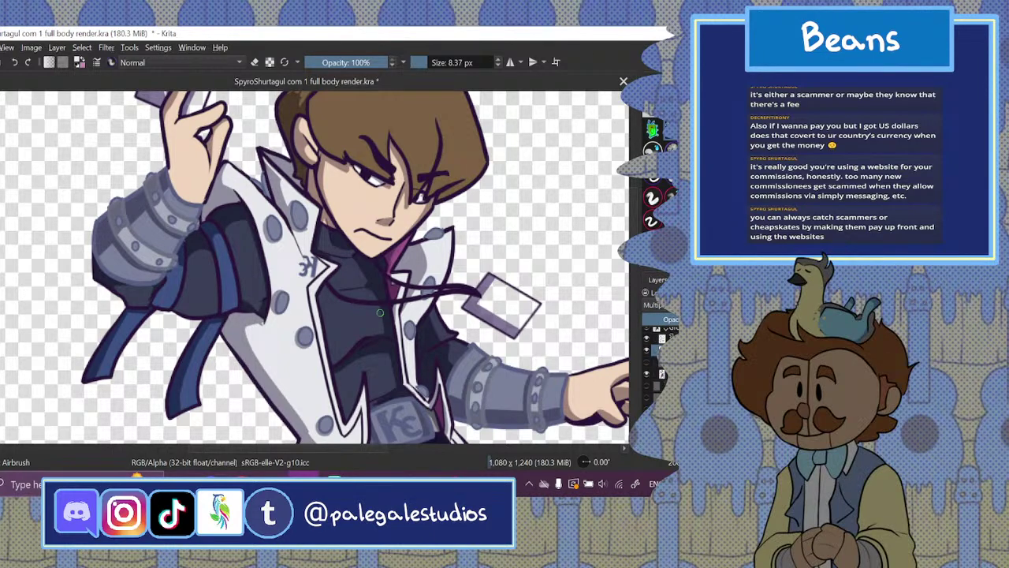
- Show the card artwork layer and check the shading over the full figure
left_click(646, 362)
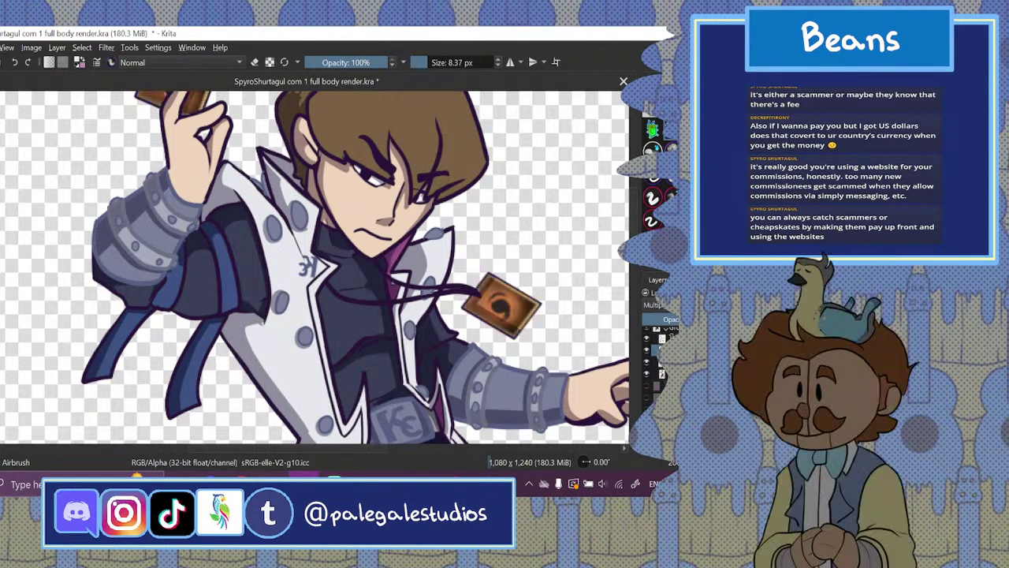
key("ctrl+minus")
key("ctrl+minus")
key("ctrl+minus")
key("ctrl+minus")
key("plus")
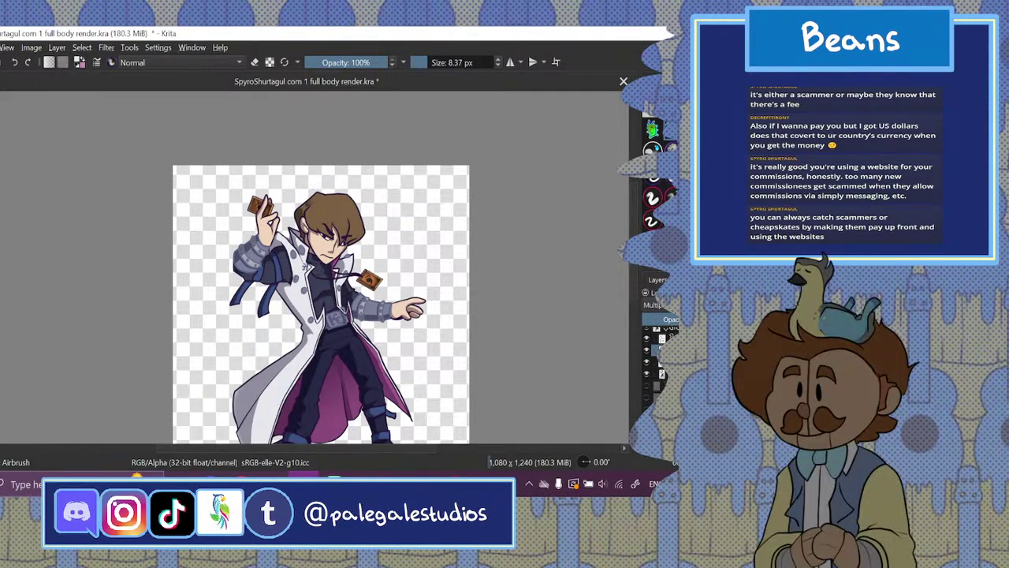
scroll(632, 314, "down", 2)
scroll(635, 290, "down", 1)
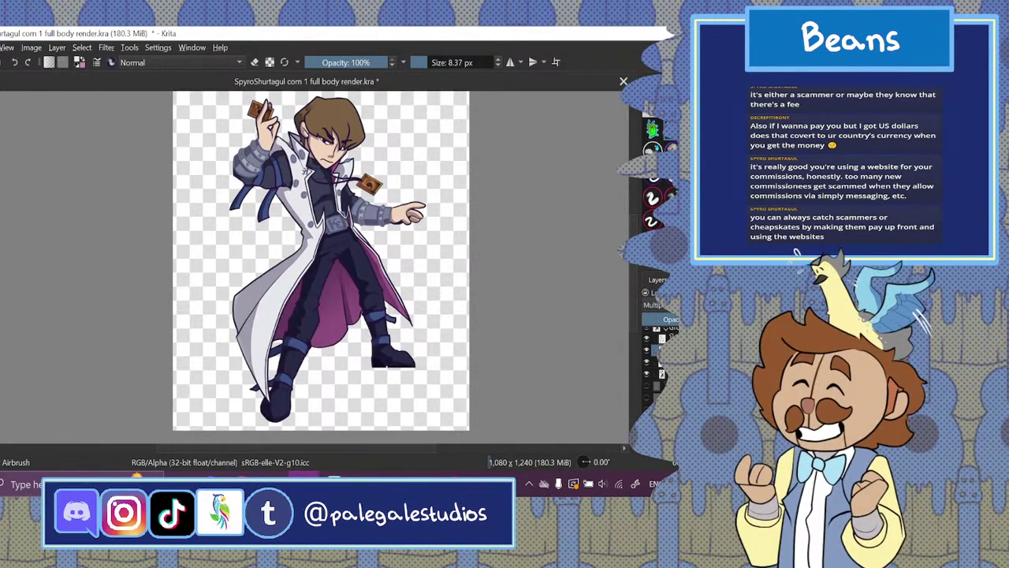
key("ctrl+z")
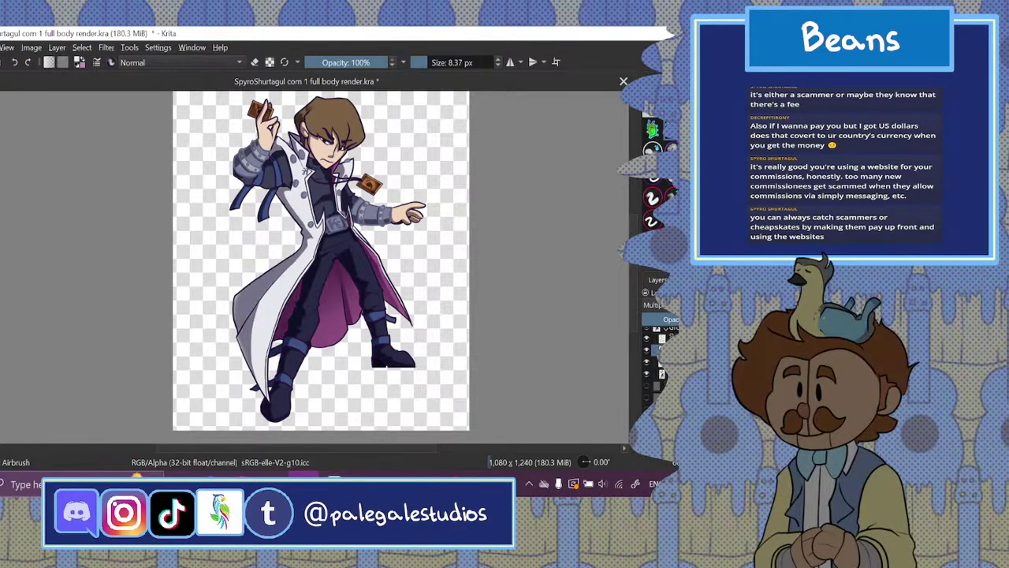
key("ctrl+z")
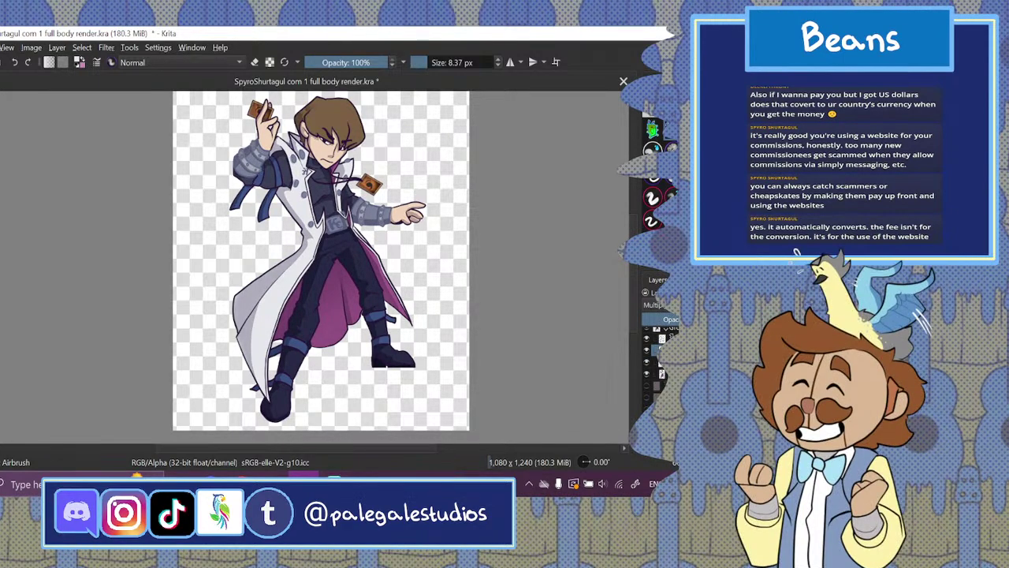
- Toggle the card artwork off and on to compare it, and inspect the head and raised hand up close
left_click_drag(633, 279, 633, 270)
scroll(633, 273, "up", 2)
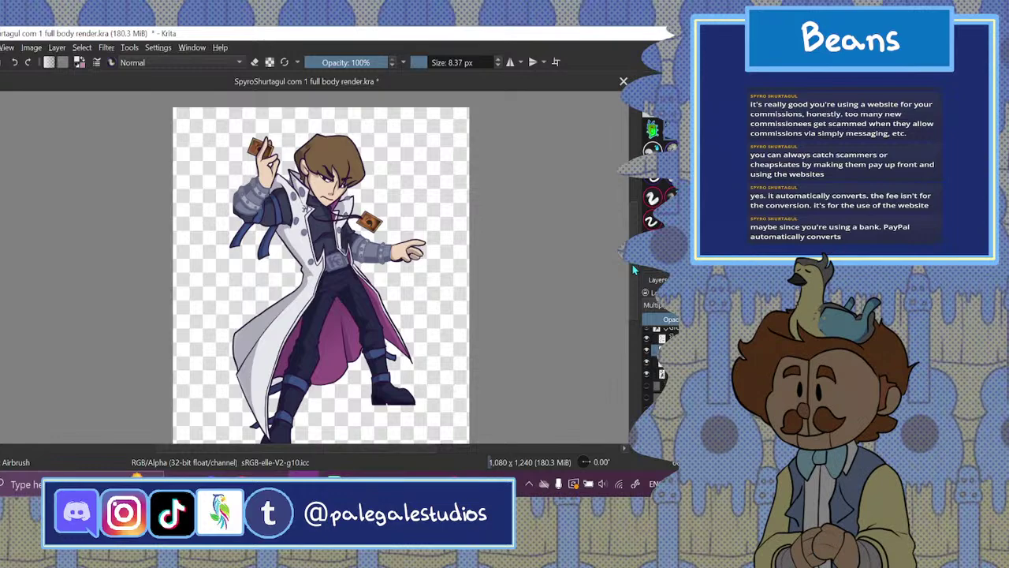
scroll(632, 297, "down", 1)
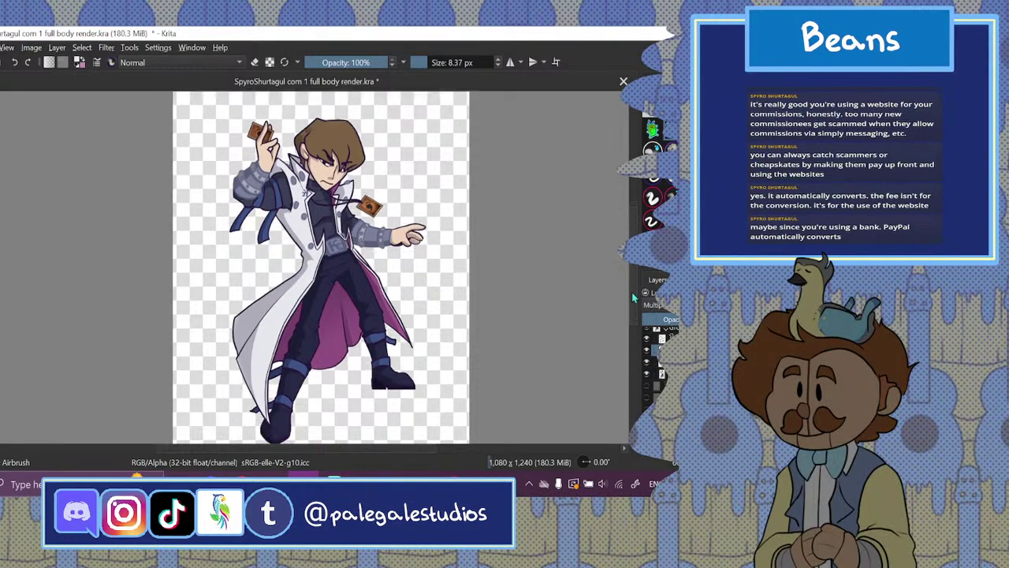
scroll(633, 291, "down", 4)
scroll(634, 287, "up", 4)
left_click(647, 361)
left_click(648, 361)
key("ctrl+0")
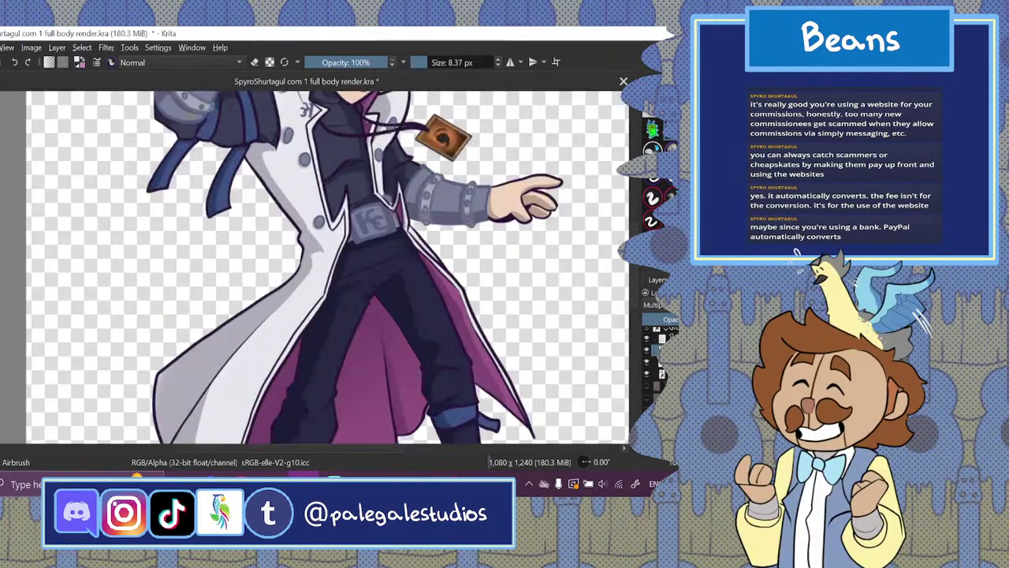
key("ctrl+plus")
left_click_drag(636, 231, 638, 181)
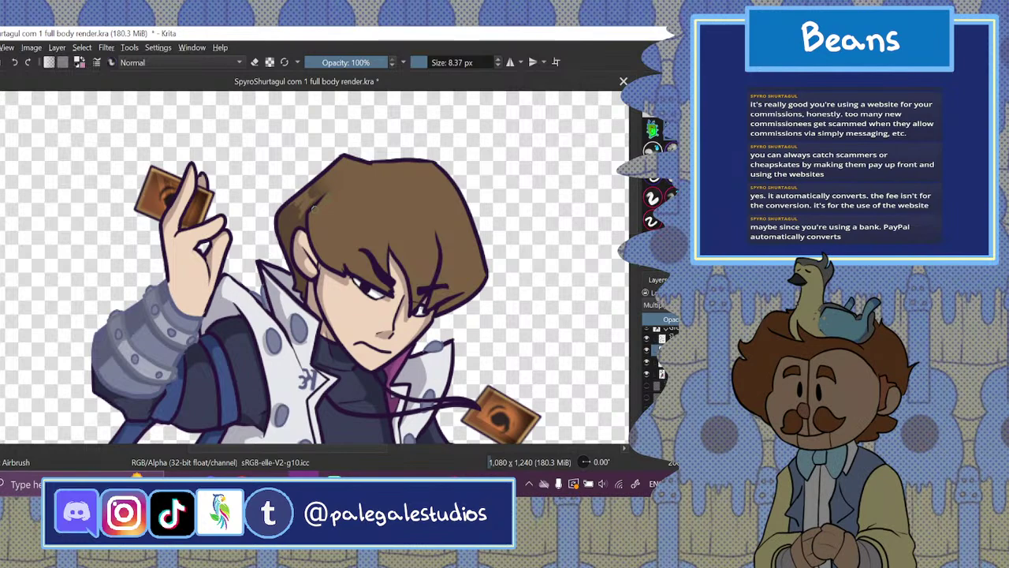
- Undo the last airbrush touch on the hair and paint pointed strand shadows along the fringe with the Ink Brush at 8.37 px
left_click(655, 182)
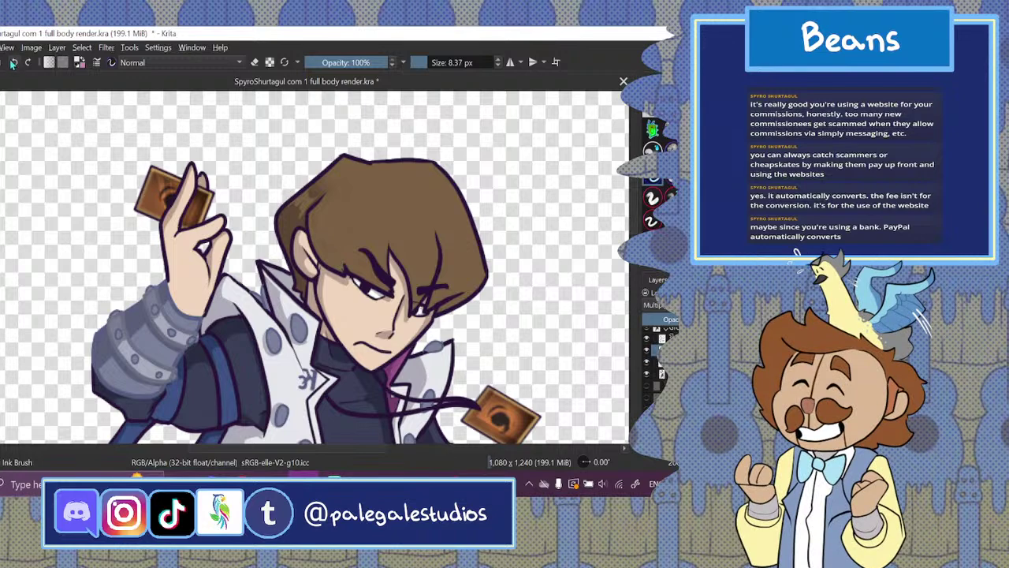
key("ctrl+z")
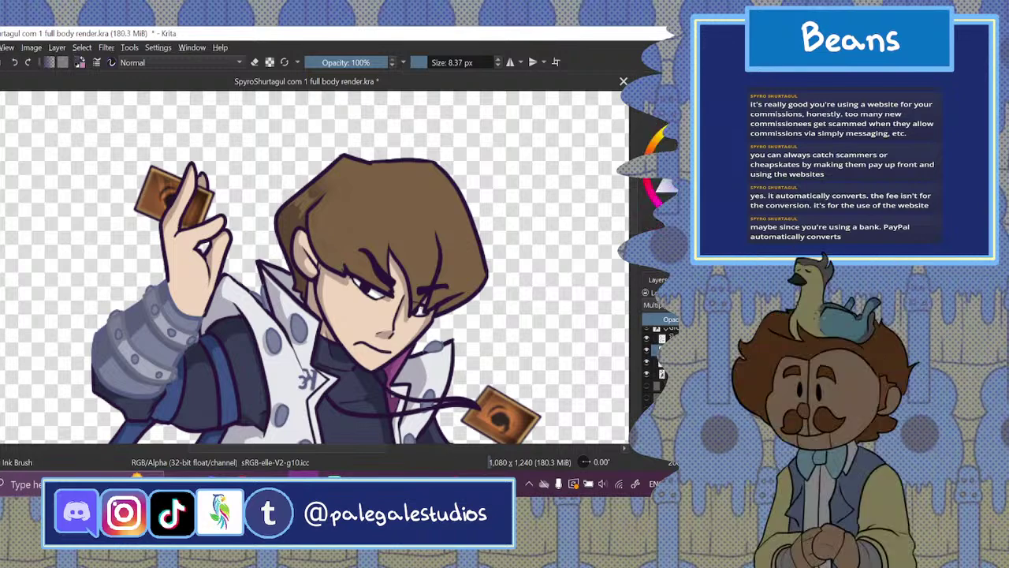
mouse_move(347, 183)
left_mouse_down()
mouse_move(318, 207)
mouse_move(337, 263)
left_mouse_up()
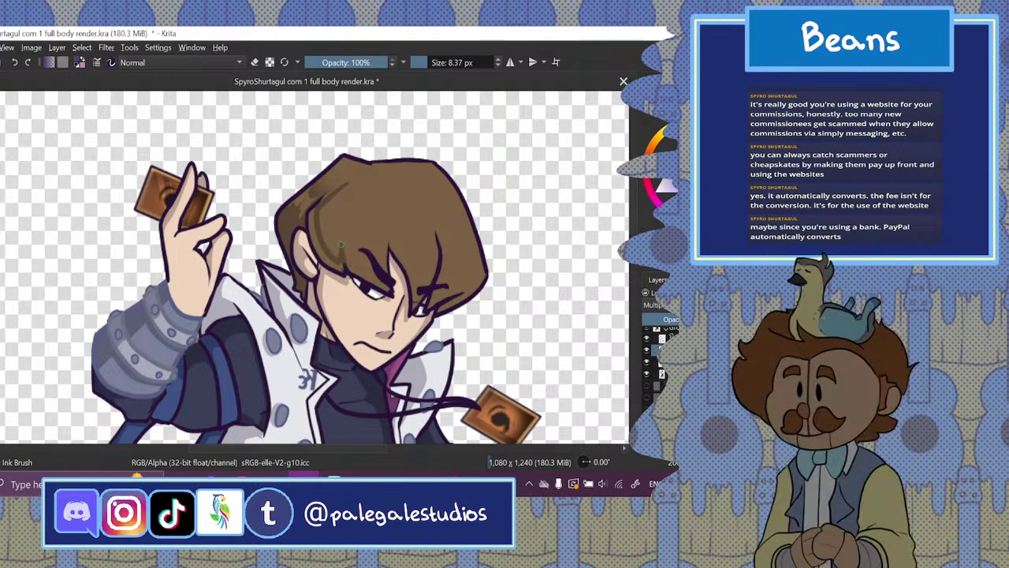
mouse_move(358, 245)
left_mouse_down()
mouse_move(371, 263)
mouse_move(361, 249)
mouse_move(377, 263)
mouse_move(387, 257)
left_mouse_up()
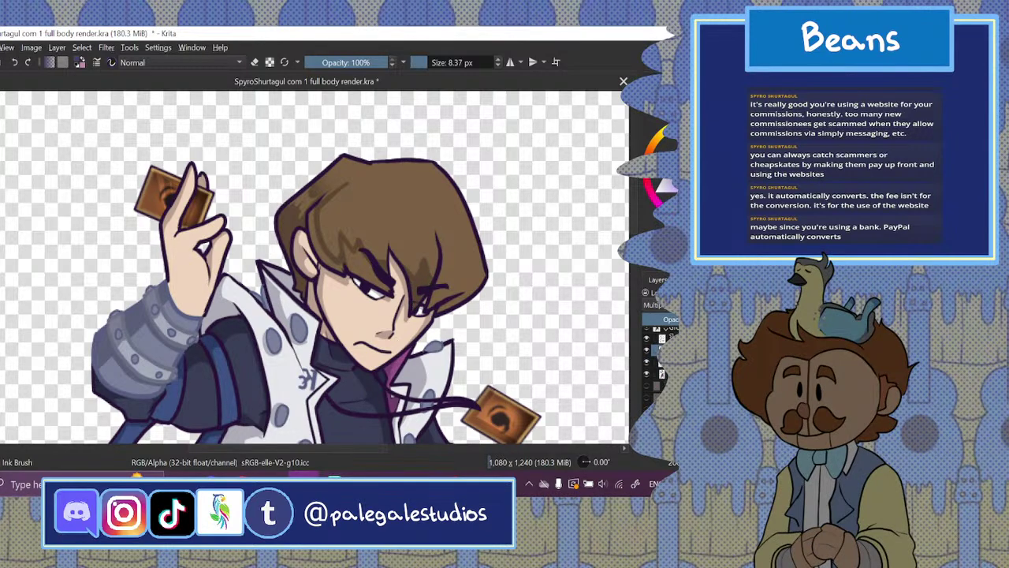
mouse_move(438, 234)
left_mouse_down()
mouse_move(454, 270)
mouse_move(433, 307)
mouse_move(442, 260)
mouse_move(438, 295)
left_mouse_up()
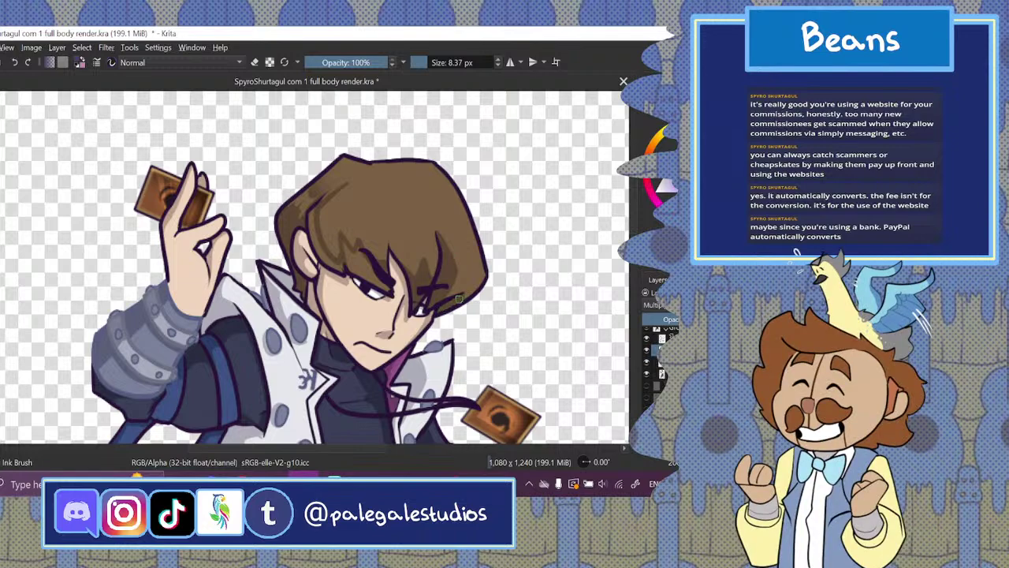
- Switch to YouTube, mute and skip the advert before the music track, restore the sound, and return to Krita
key("alt+Tab")
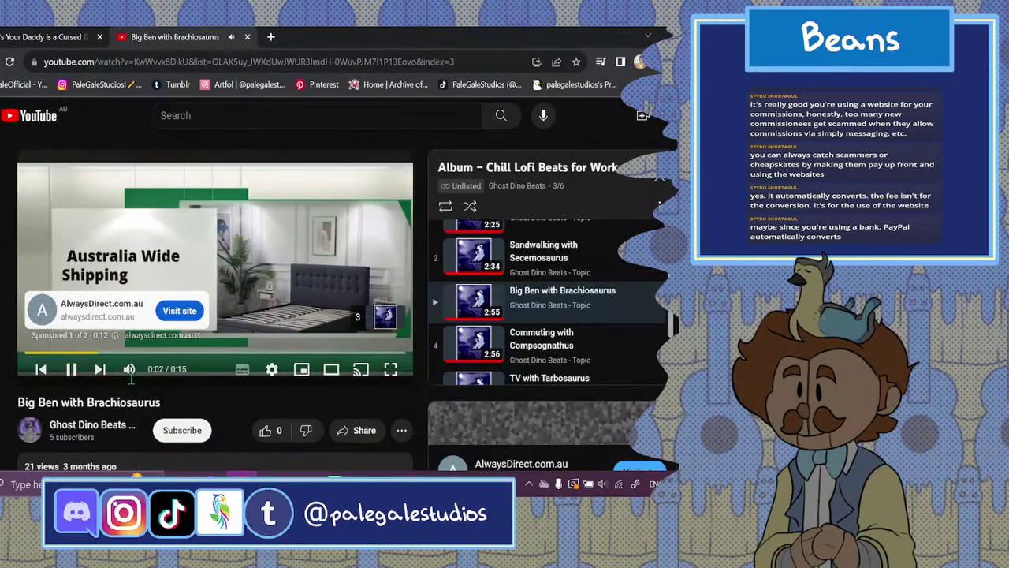
left_click(129, 369)
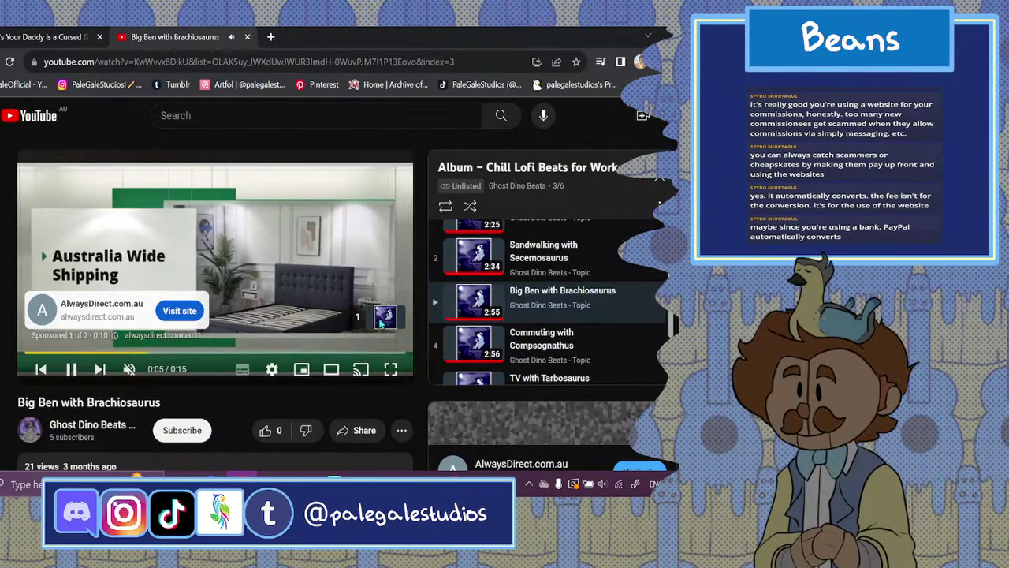
left_click(381, 318)
left_click(125, 369)
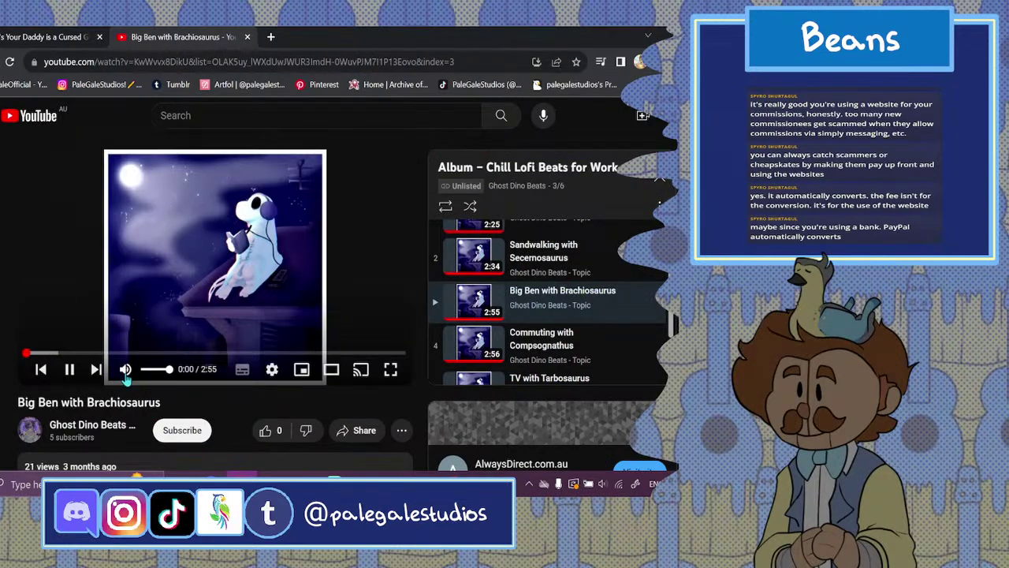
key("alt+Tab")
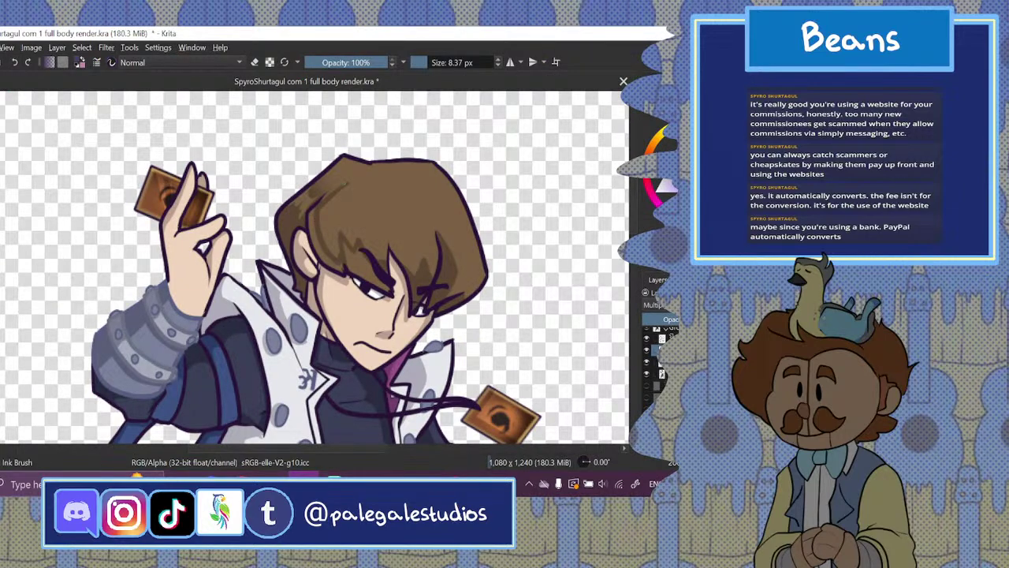
- Refine the strand shadows beside the ear and on the fringe, and outline a curved shadow band across the fringe
mouse_move(313, 209)
left_mouse_down()
mouse_move(322, 259)
mouse_move(316, 238)
mouse_move(333, 264)
left_mouse_up()
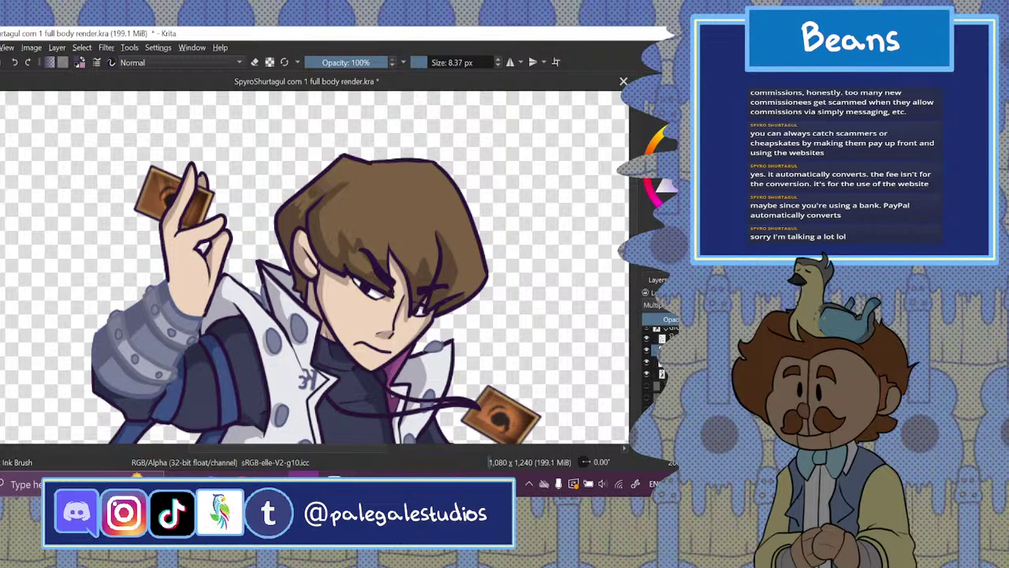
left_click_drag(354, 257, 360, 272)
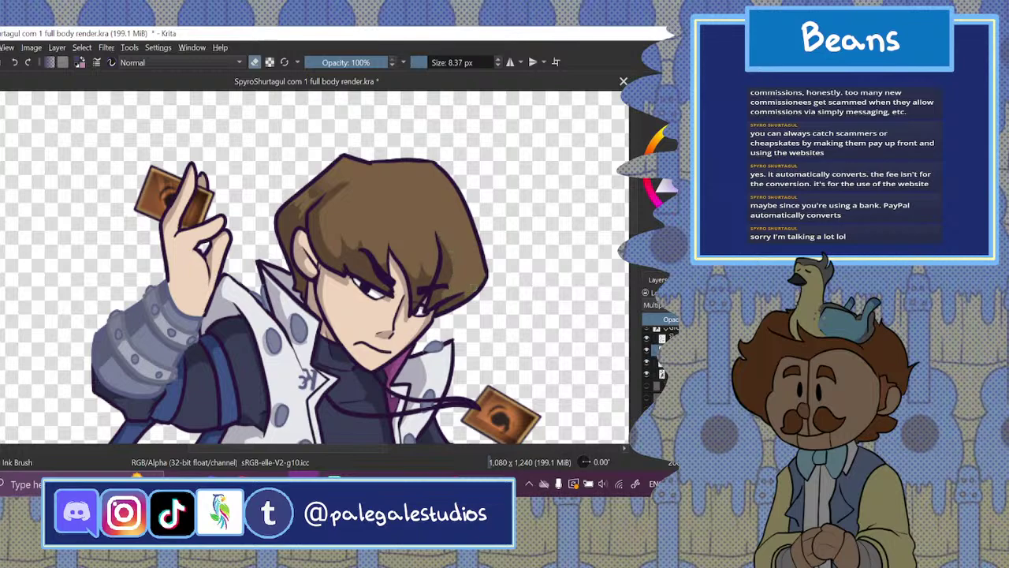
left_click(254, 63)
mouse_move(317, 214)
left_mouse_down()
mouse_move(379, 243)
mouse_move(418, 232)
mouse_move(438, 246)
left_mouse_up()
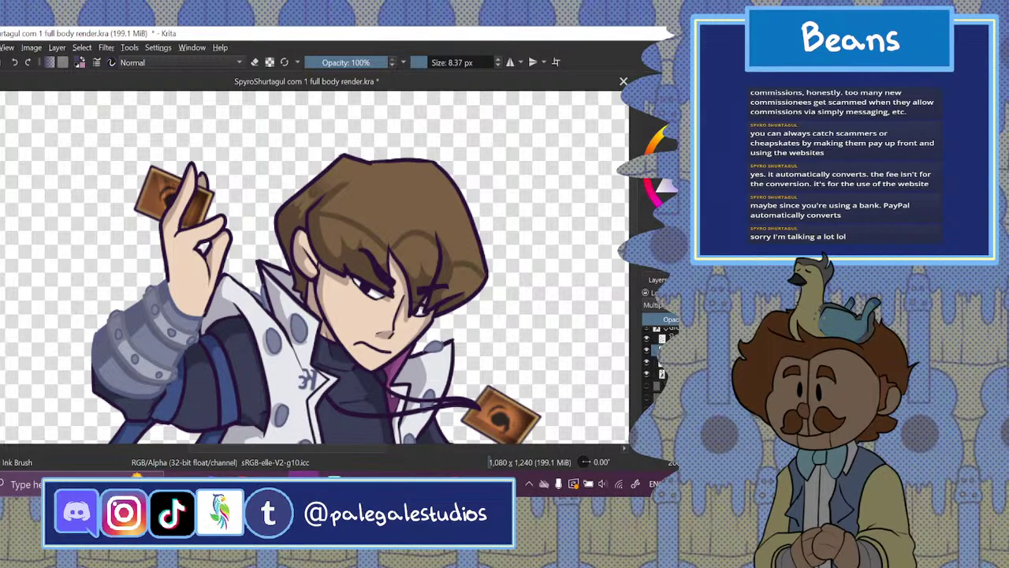
- Outline a wavy shadow edge across the crown of the hair with the Ink Brush, redoing the first stroke
key("ctrl+minus")
key("ctrl+minus")
key("ctrl+plus")
key("ctrl+plus")
left_click_drag(347, 186, 406, 205)
left_click(17, 62)
mouse_move(346, 184)
left_mouse_down()
mouse_move(377, 213)
mouse_move(424, 205)
mouse_move(442, 221)
mouse_move(462, 207)
left_mouse_up()
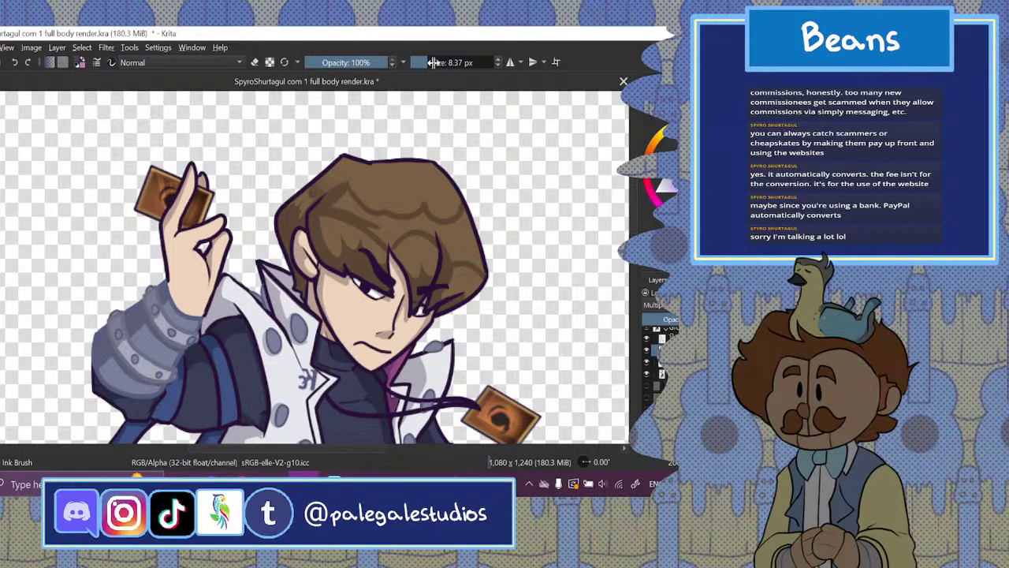
- Fill the hair shadow band with the Ink Brush at 16.10 px and erase the excess along the hair's outer edge
left_click_drag(433, 63, 446, 62)
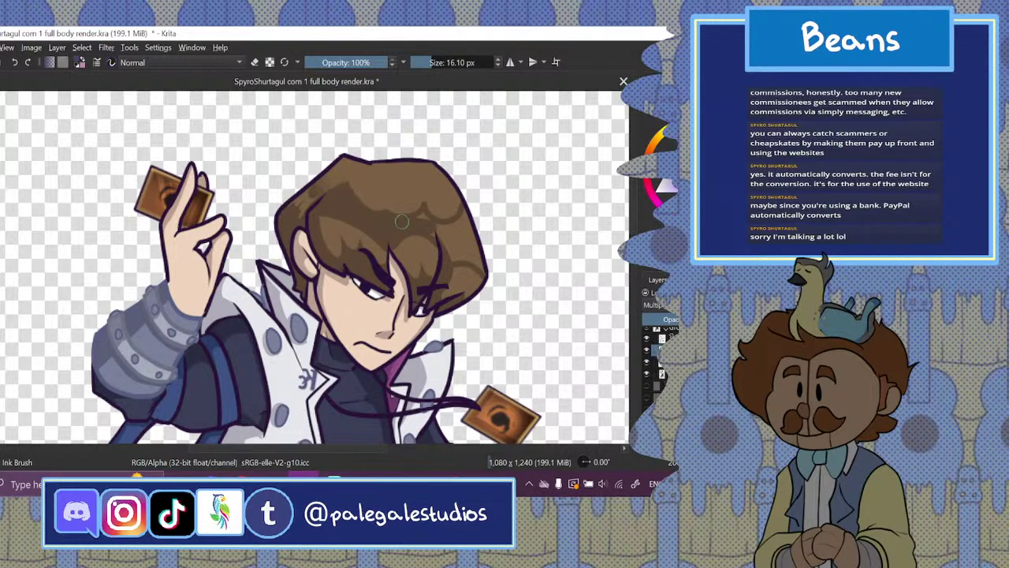
mouse_move(402, 221)
left_mouse_down()
mouse_move(432, 223)
mouse_move(450, 250)
mouse_move(475, 257)
left_mouse_up()
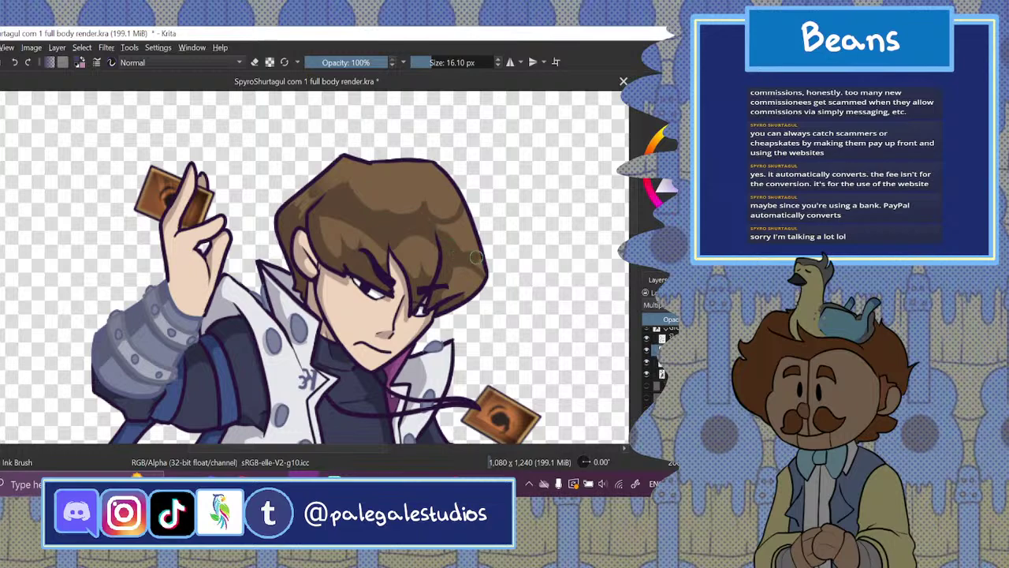
mouse_move(443, 227)
left_mouse_down()
mouse_move(465, 211)
mouse_move(448, 239)
left_mouse_up()
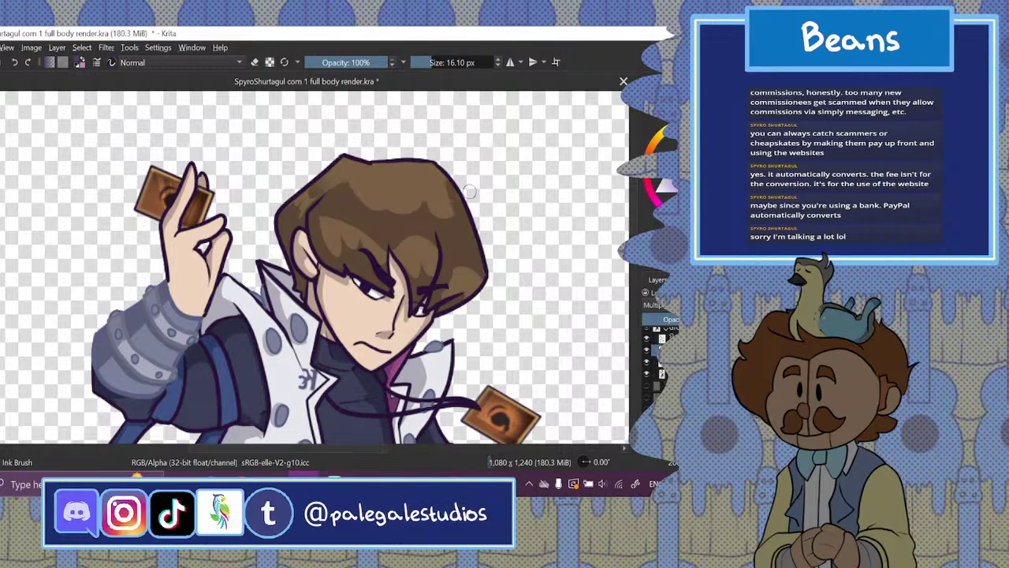
left_click(254, 62)
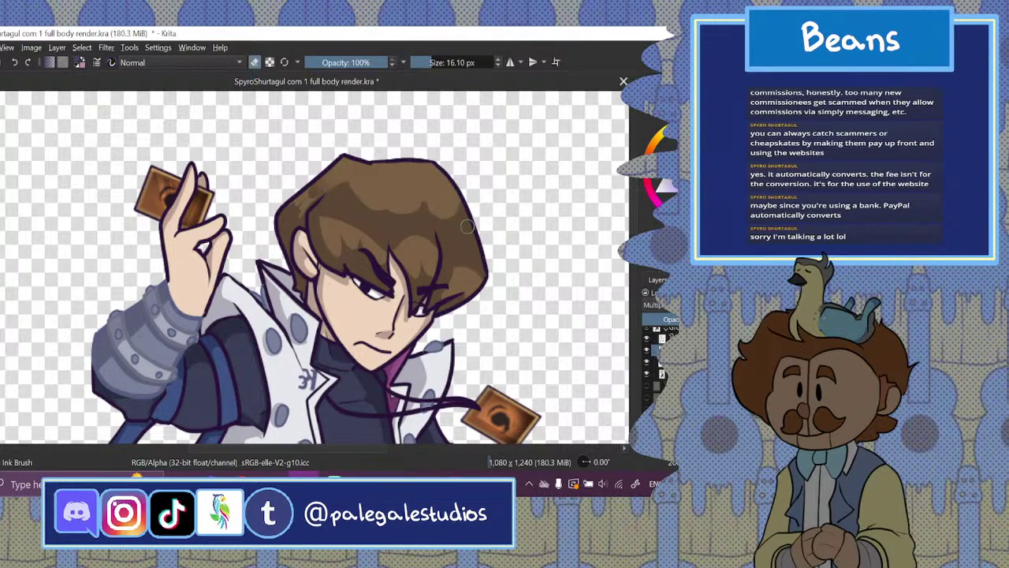
left_click_drag(455, 194, 486, 274)
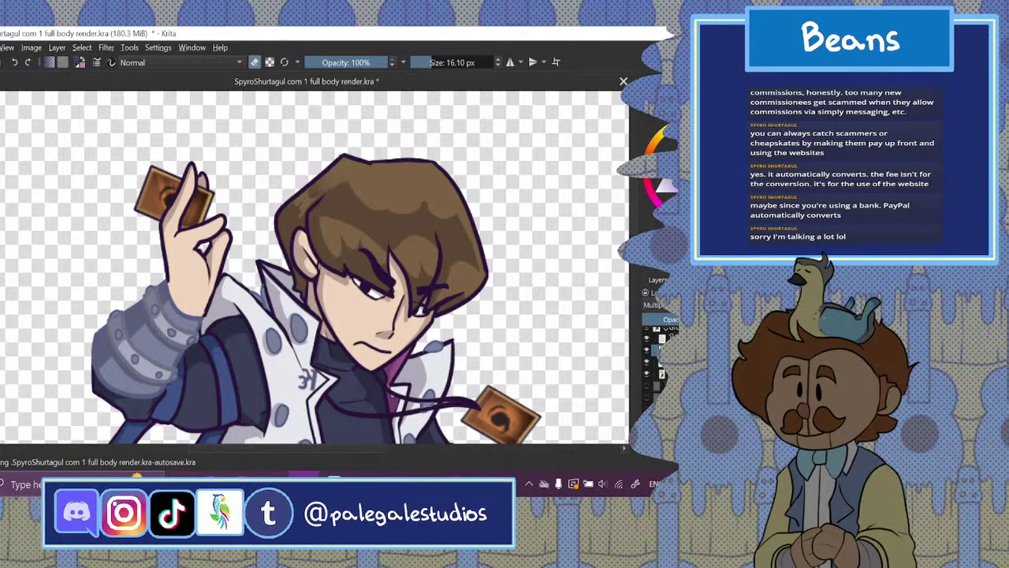
- Check the new hair shading over the whole figure and up close around the face
key("ctrl+minus")
key("ctrl+minus")
key("ctrl+minus")
key("ctrl+minus")
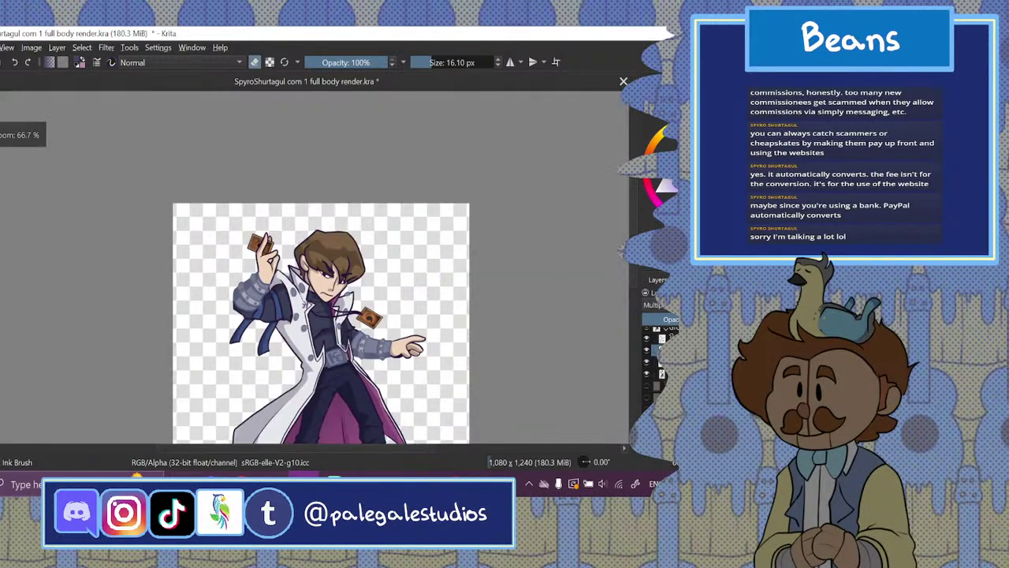
key("plus")
key("plus")
key("minus")
key("minus")
key("minus")
key("plus")
key("plus")
key("plus")
key("plus")
key("plus")
key("plus")
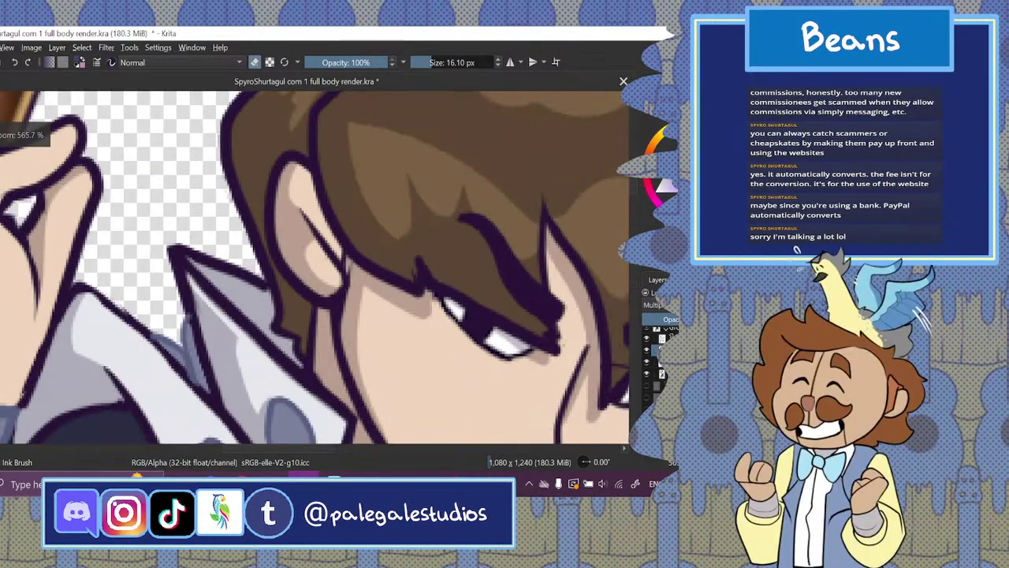
key("minus")
key("minus")
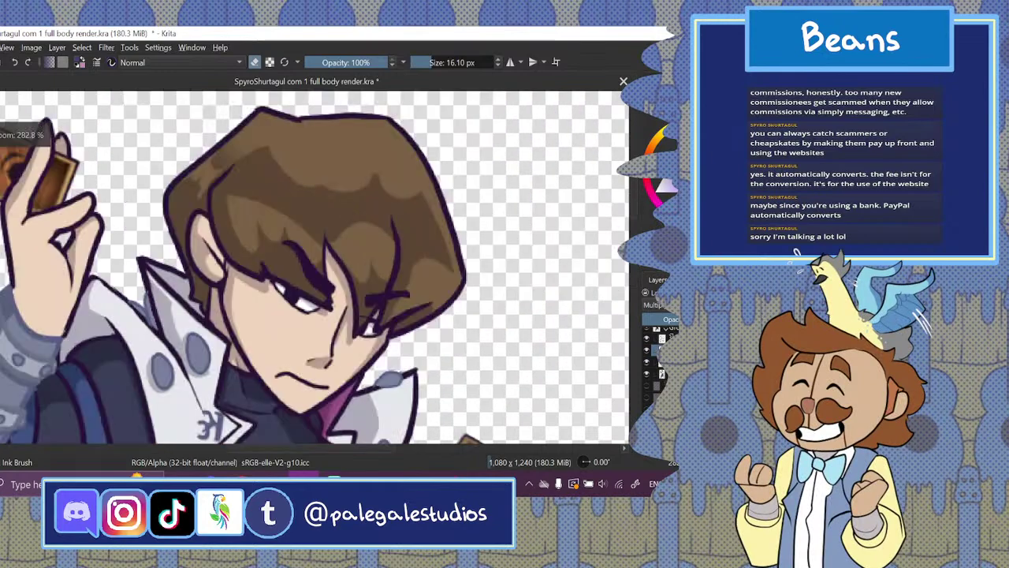
- Erase shadow from the fringe to widen its lit areas, outlining at 2.97 px and clearing at 22.48 px
left_click_drag(422, 63, 415, 65)
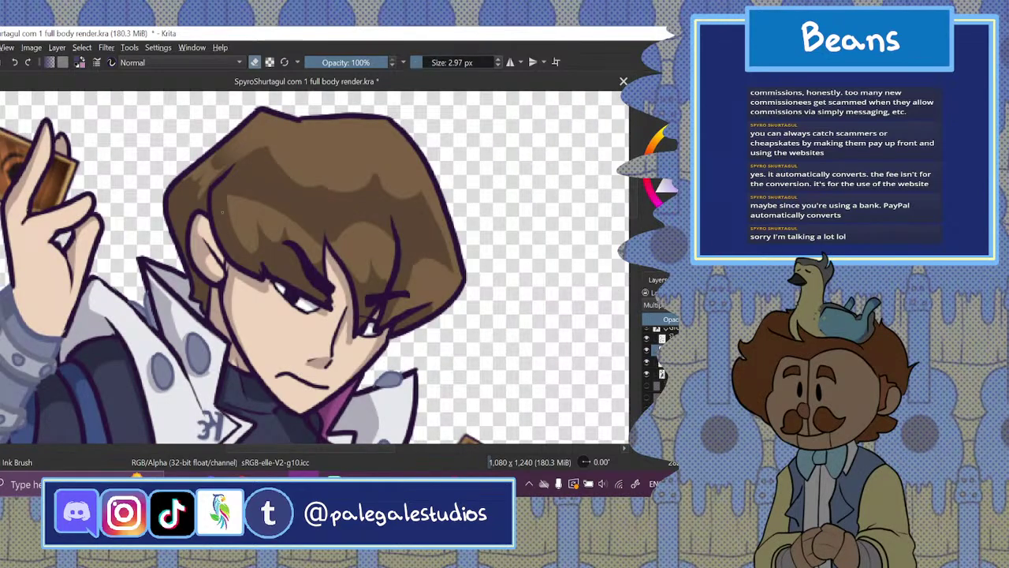
left_click_drag(233, 190, 308, 207)
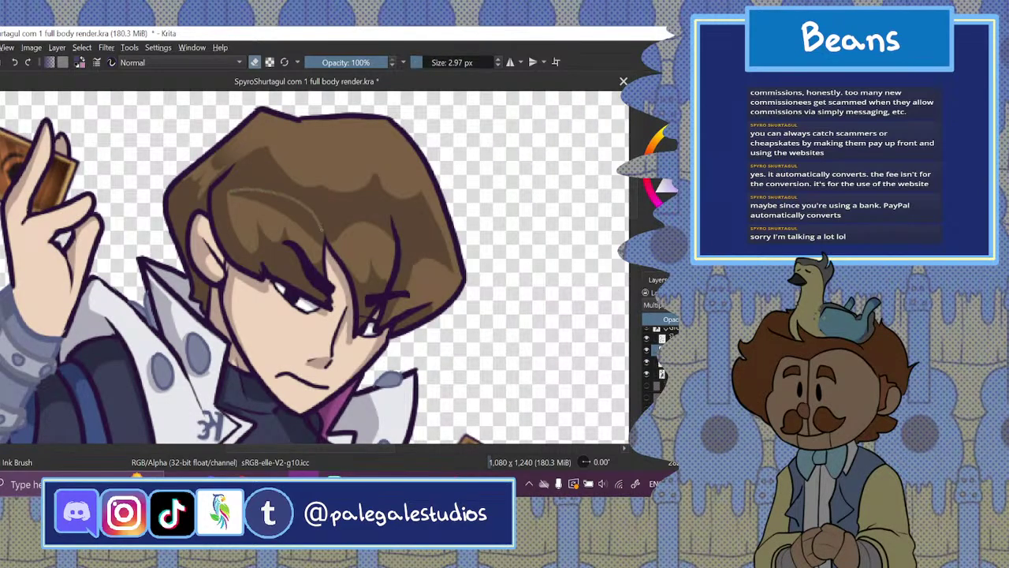
key("bracketright")
key("bracketright")
key("bracketright")
key("bracketright")
key("bracketright")
key("bracketright")
key("bracketright")
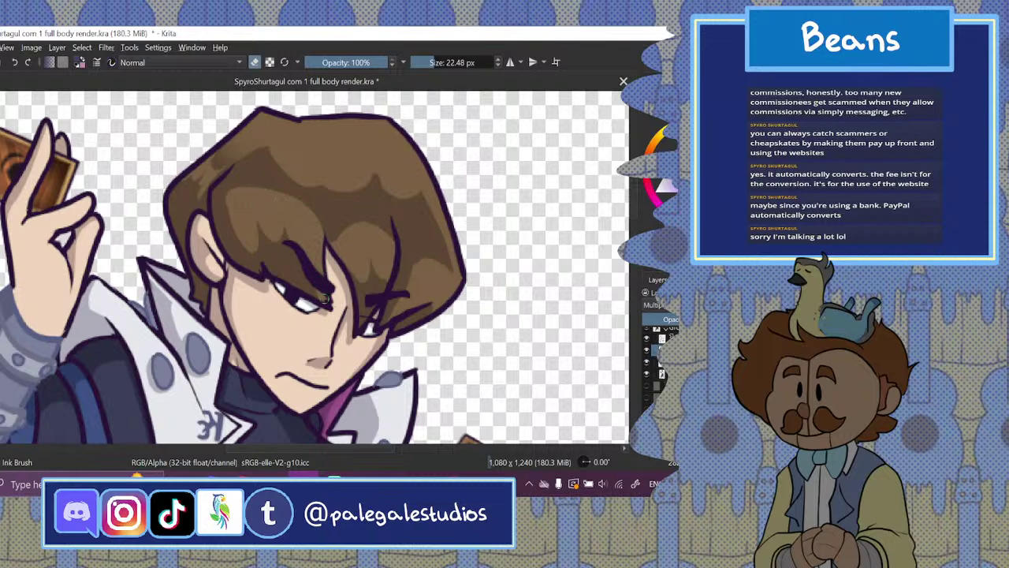
left_click_drag(252, 243, 273, 276)
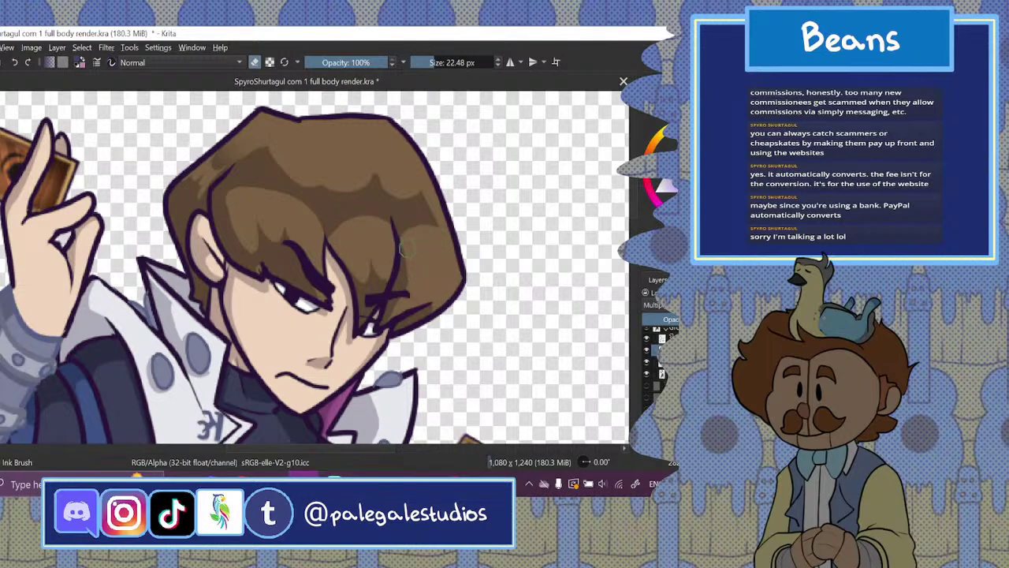
mouse_move(407, 249)
left_mouse_down()
mouse_move(414, 281)
mouse_move(378, 325)
left_mouse_up()
- Examine the hair shadows against the rest of the shading, on the full figure and on the upper body
key("1")
key("ctrl+minus")
key("ctrl+minus")
key("ctrl+minus")
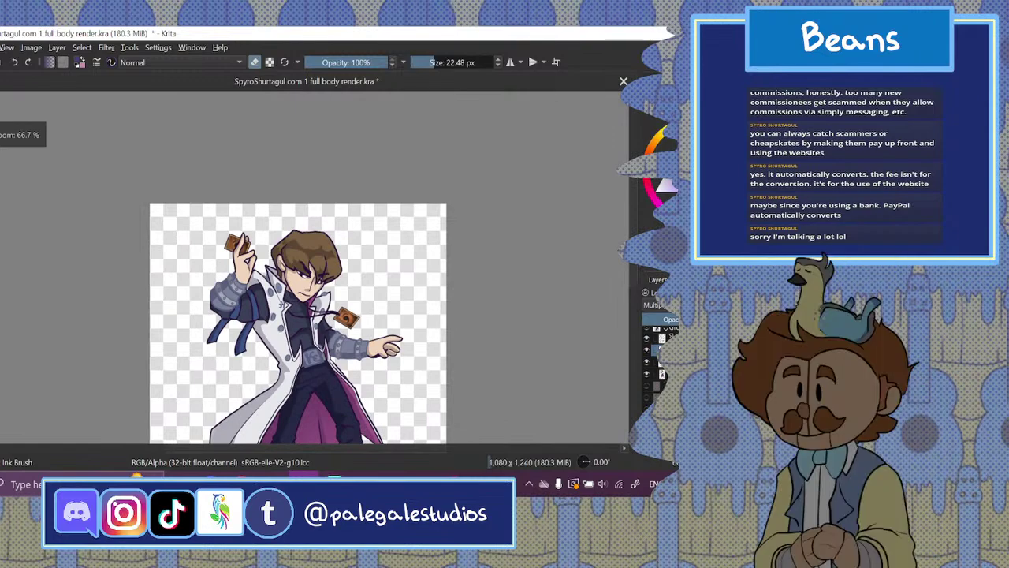
key("ctrl+plus")
key("ctrl+plus")
key("ctrl+plus")
key("ctrl+plus")
key("ctrl+plus")
key("ctrl+minus")
key("ctrl+minus")
key("ctrl+minus")
key("ctrl+minus")
key("ctrl+minus")
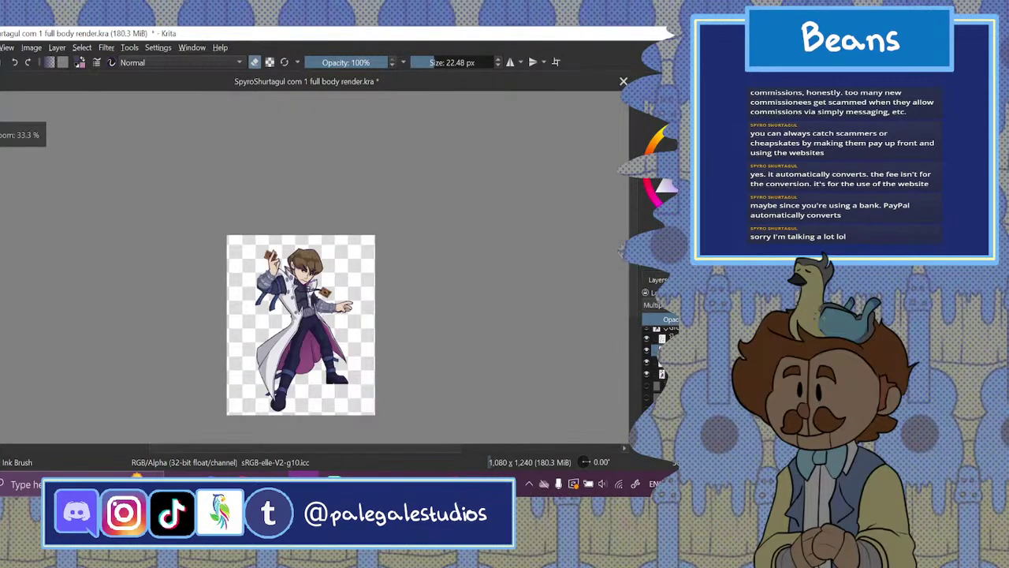
key("ctrl+plus")
key("ctrl+plus")
key("ctrl+plus")
key("ctrl+plus")
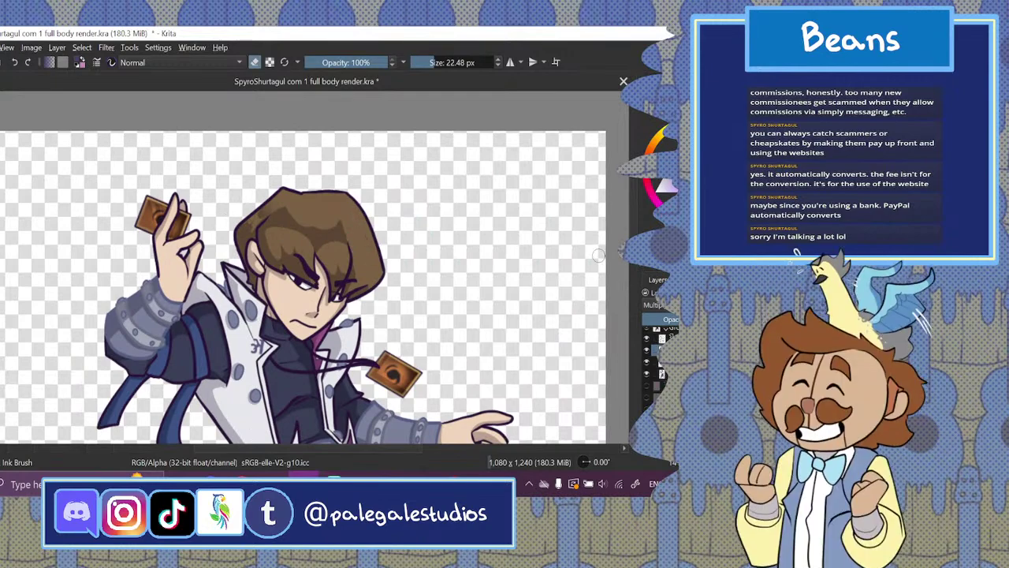
scroll(405, 275, "down", 3)
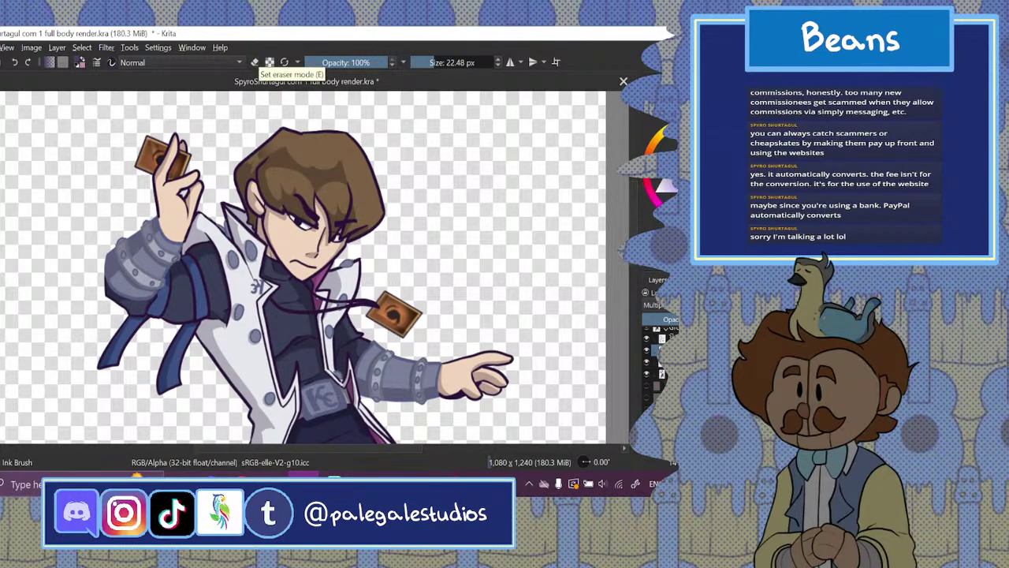
- Soften the upper edge of the hair shadow with the Airbrush in eraser mode at 100.78 px
left_click(670, 148)
left_click(653, 149)
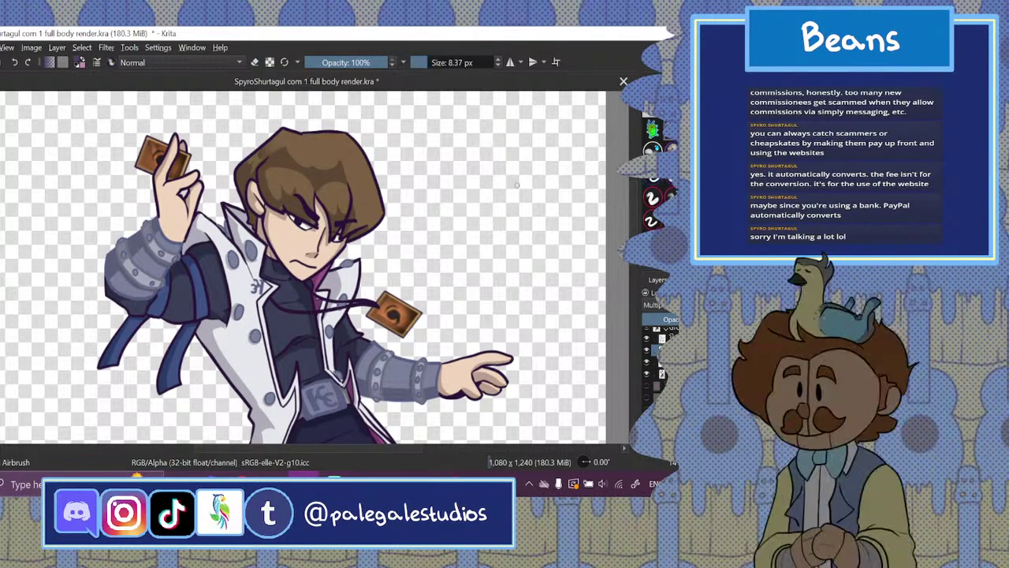
left_click(255, 62)
left_click(449, 63)
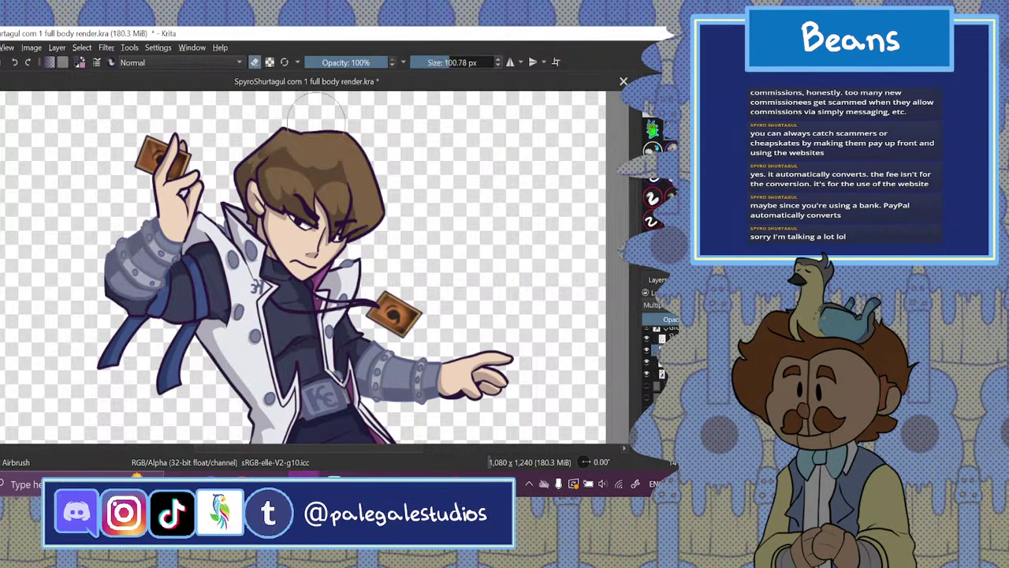
left_click_drag(298, 127, 344, 134)
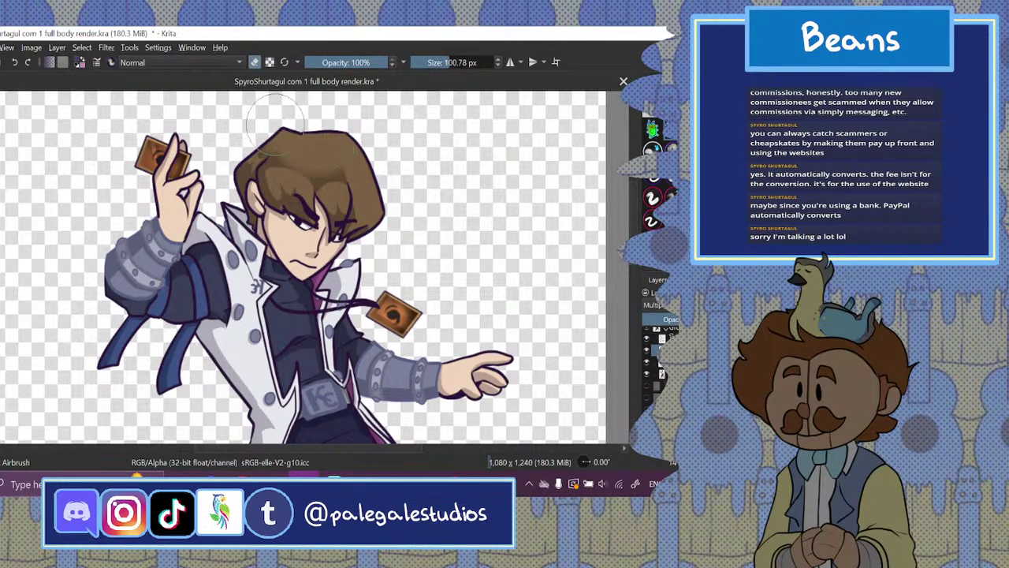
mouse_move(280, 131)
left_mouse_down()
mouse_move(297, 152)
mouse_move(355, 137)
left_mouse_up()
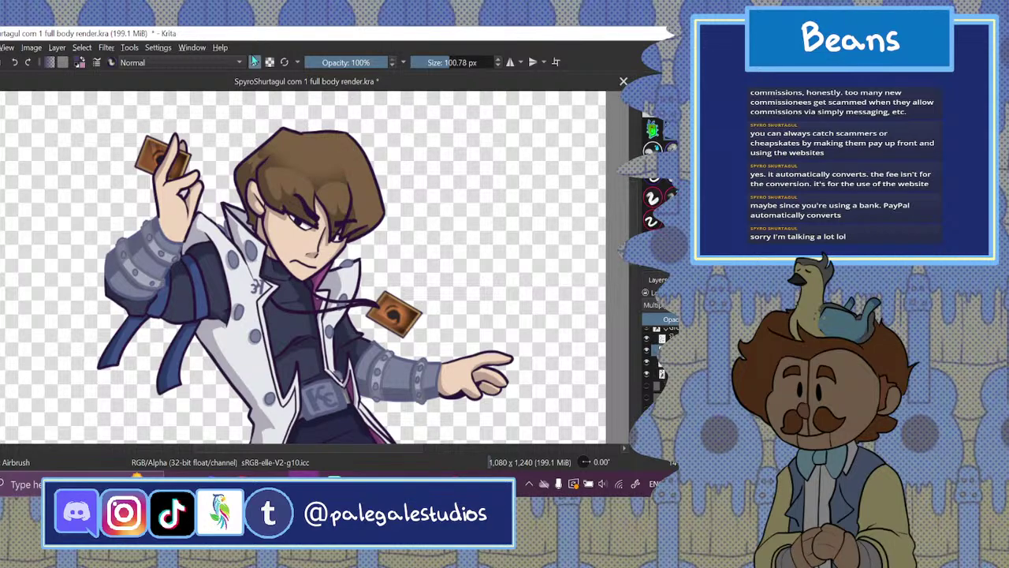
key("ctrl+z")
left_click(654, 180)
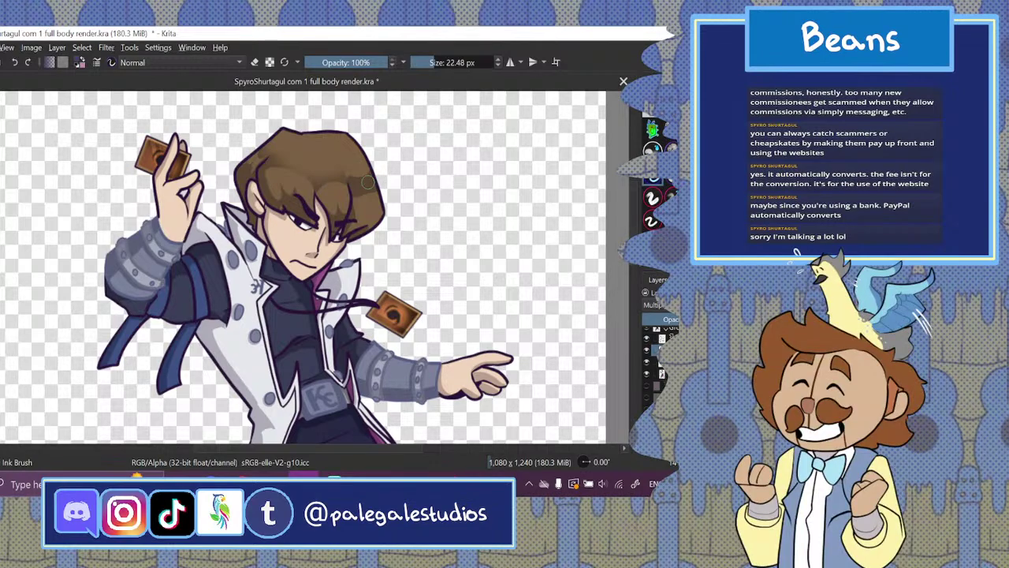
key("slash")
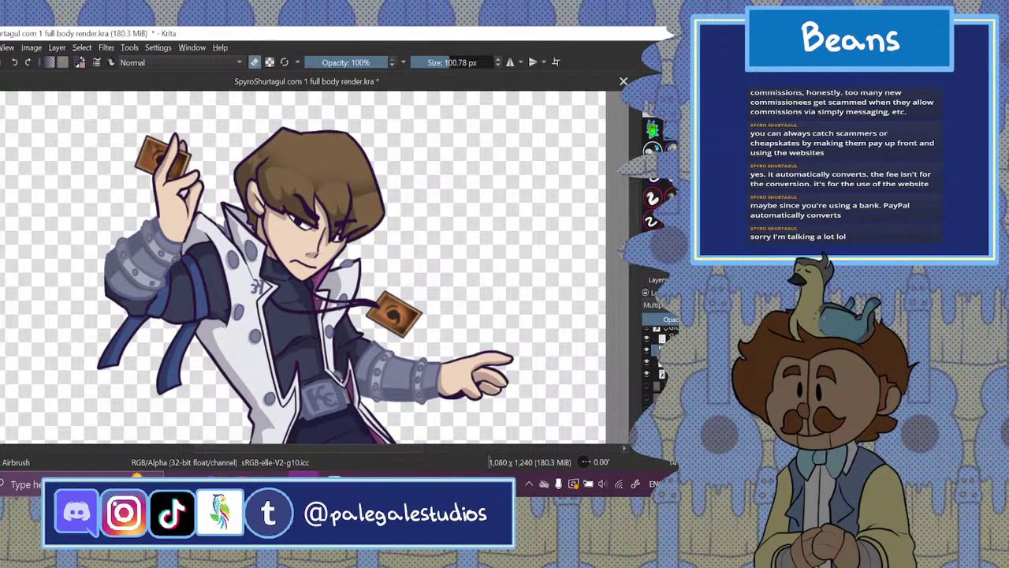
- Examine the softened hair shadow on the full figure, from the hair down to the boots
key("ctrl+minus")
key("ctrl+minus")
key("ctrl+minus")
key("ctrl+minus")
key("ctrl+plus")
key("ctrl+plus")
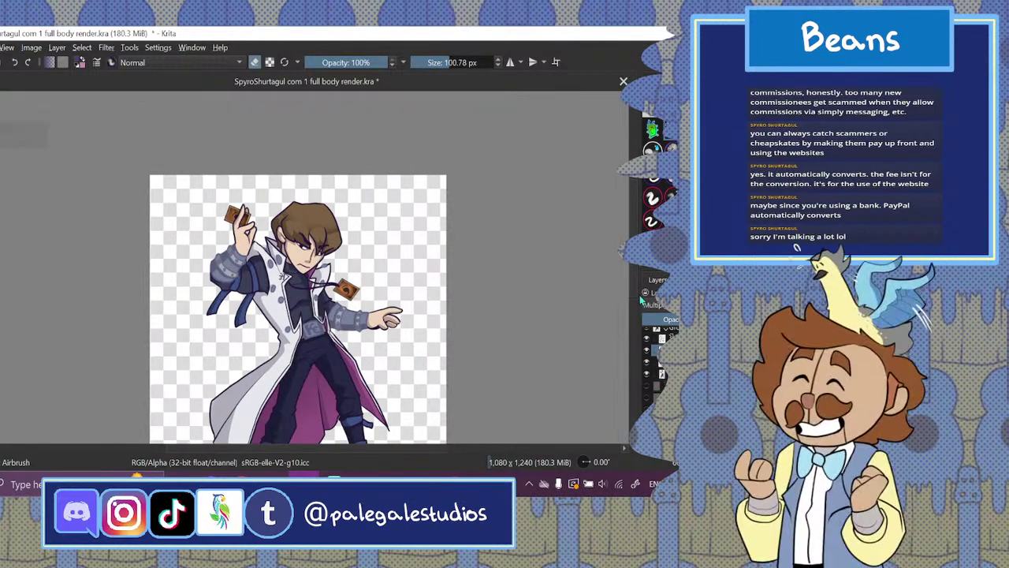
left_click_drag(635, 295, 633, 310)
scroll(632, 309, "down", 1)
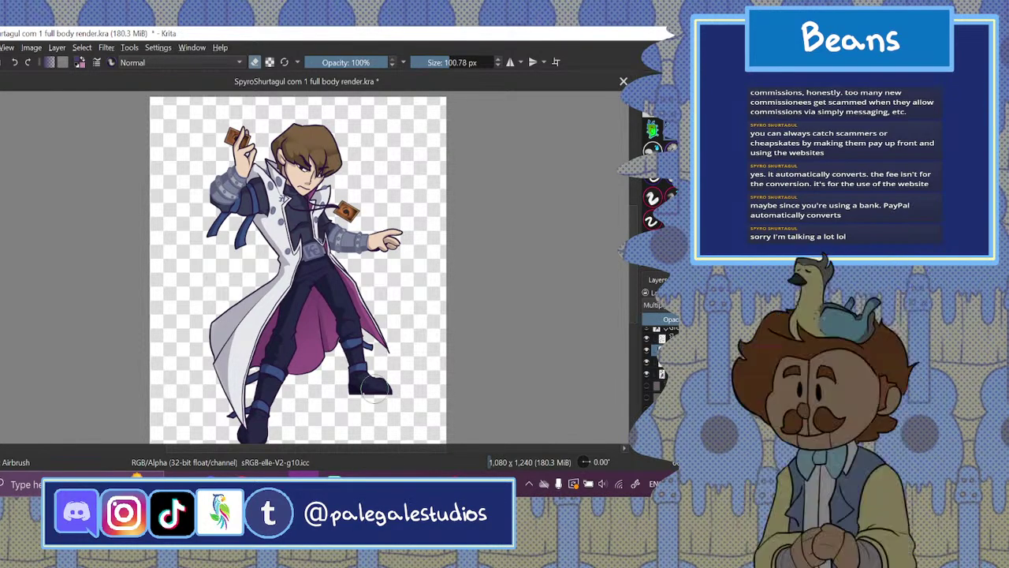
left_click_drag(359, 450, 351, 446)
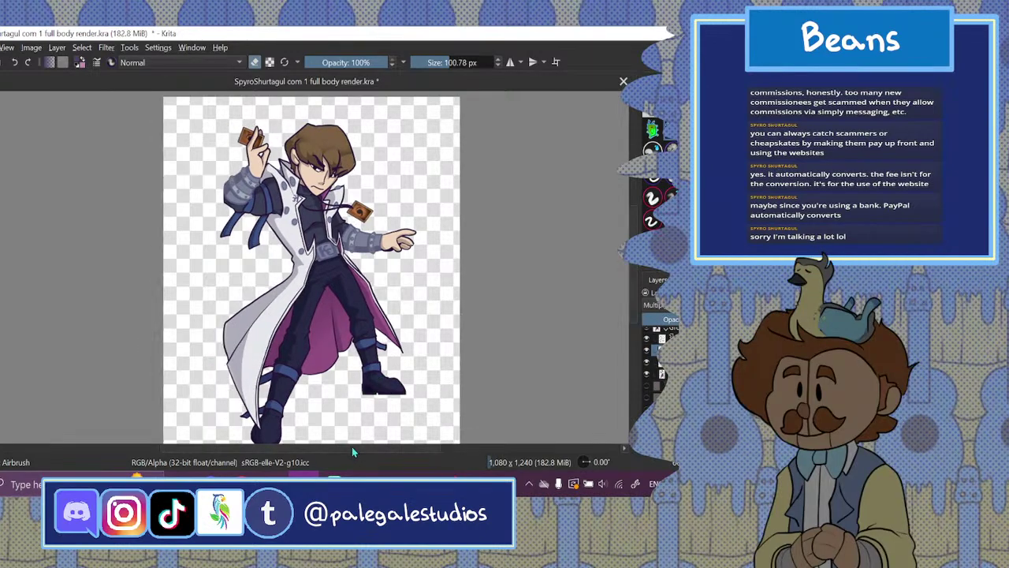
- Toggle the hair shadow layer to compare it, and add a new Normal-mode layer above it for highlights
left_click(647, 349)
left_click(647, 350)
right_click(666, 342)
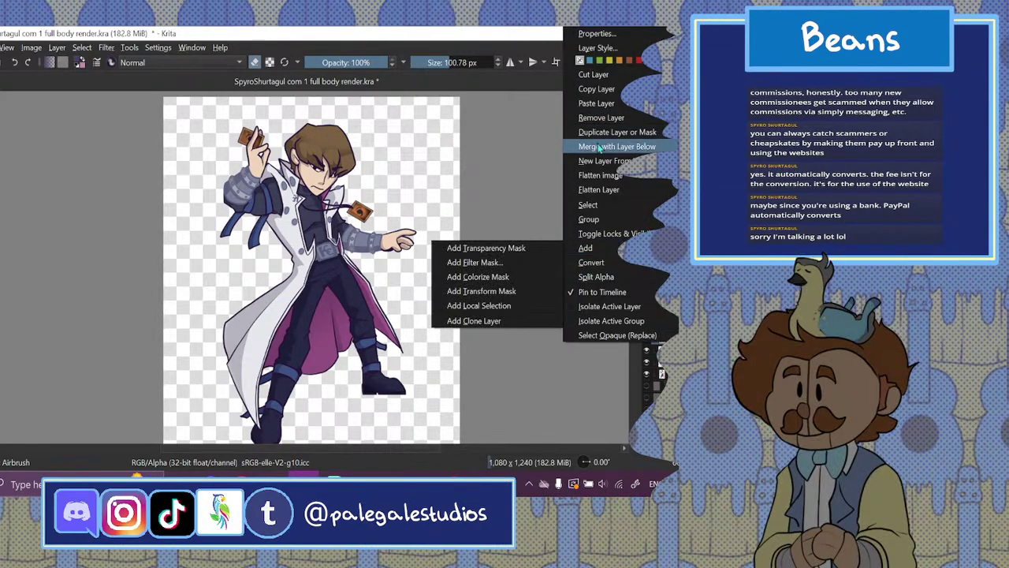
left_click(533, 226)
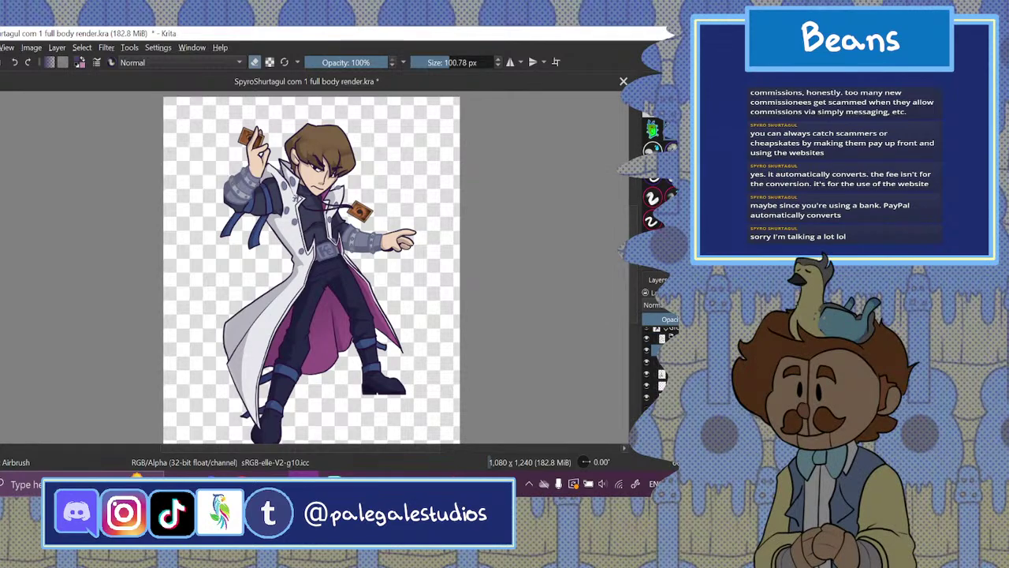
key("ctrl+plus")
key("ctrl+plus")
key("ctrl+minus")
key("ctrl+minus")
key("ctrl+minus")
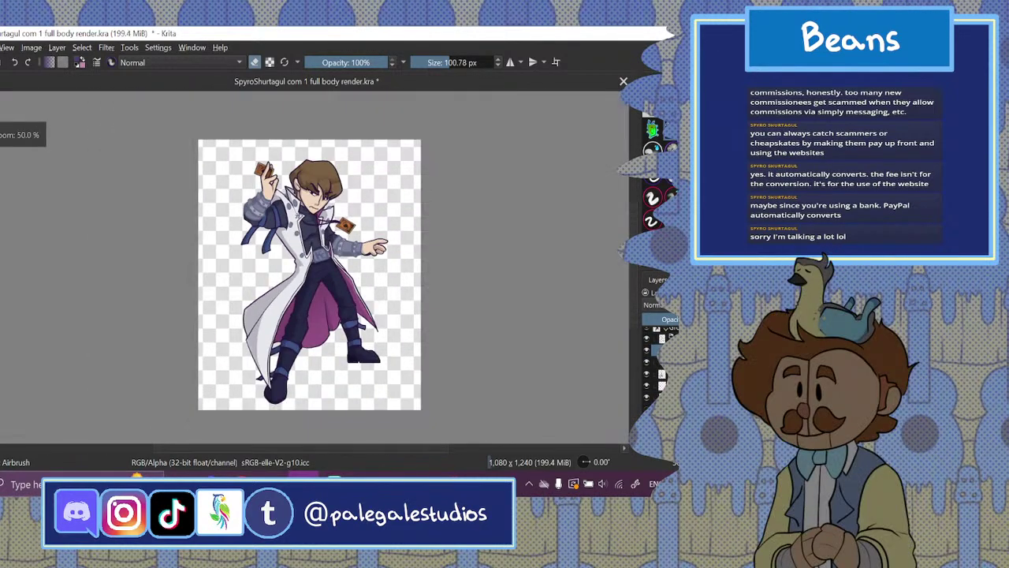
- Paint light purple highlights along the shirt fold and the coat's inner chest edge with the Ink Brush at 22.48 px
key("plus")
key("plus")
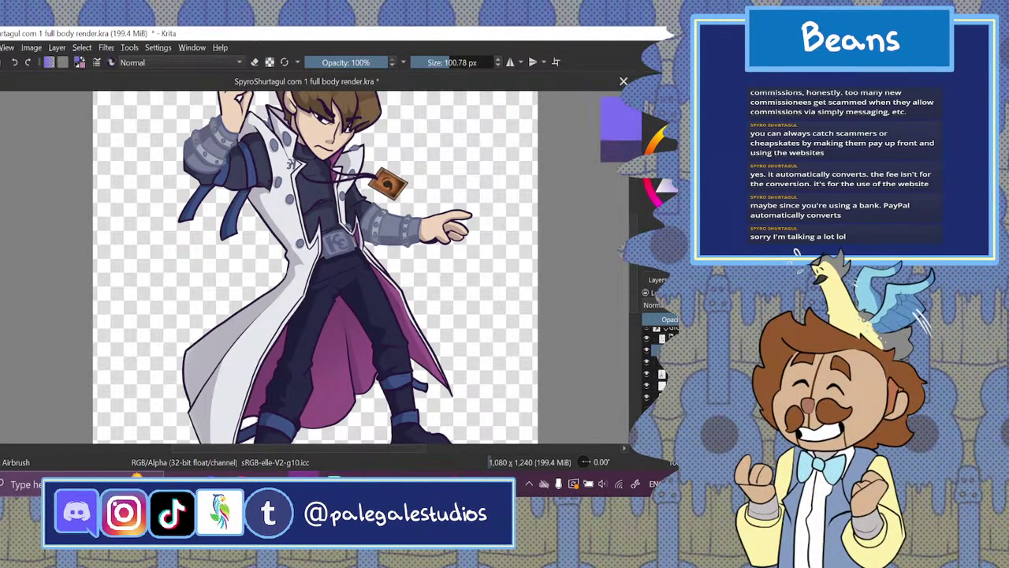
left_click_drag(447, 68, 404, 95)
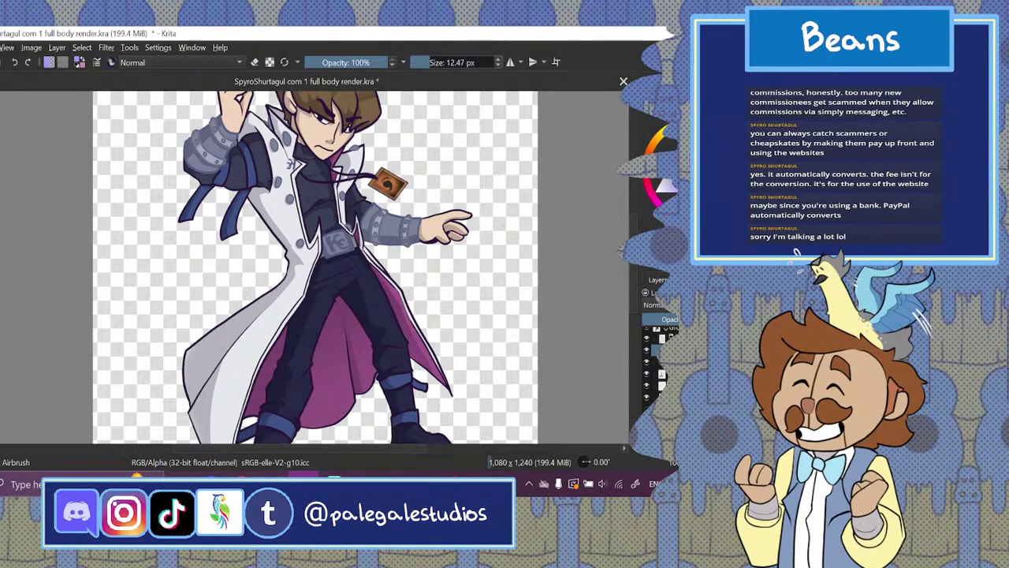
key("ctrl+plus")
key("ctrl+plus")
key("ctrl+plus")
left_click_drag(637, 267, 659, 129)
left_click(658, 106)
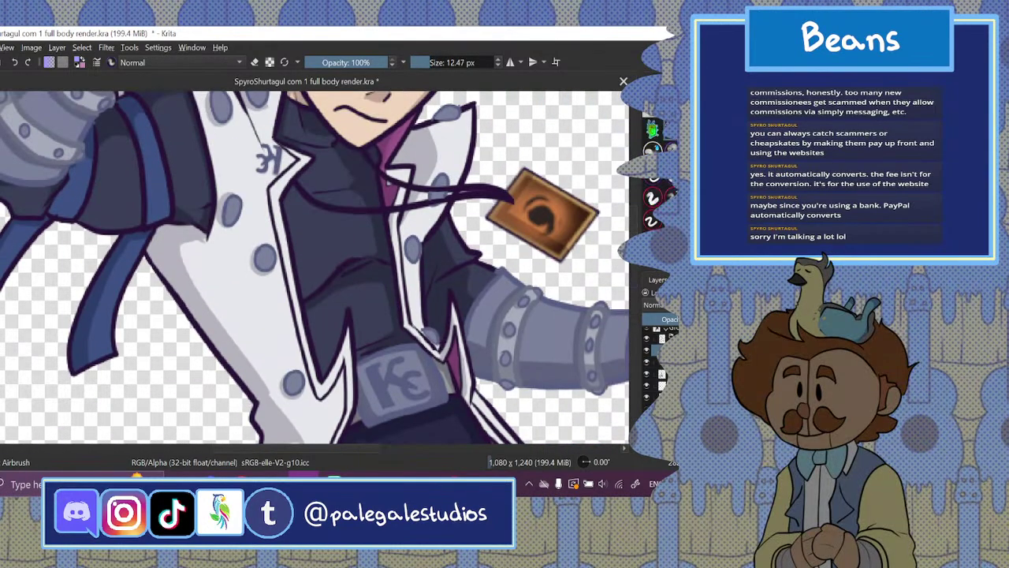
left_click(653, 181)
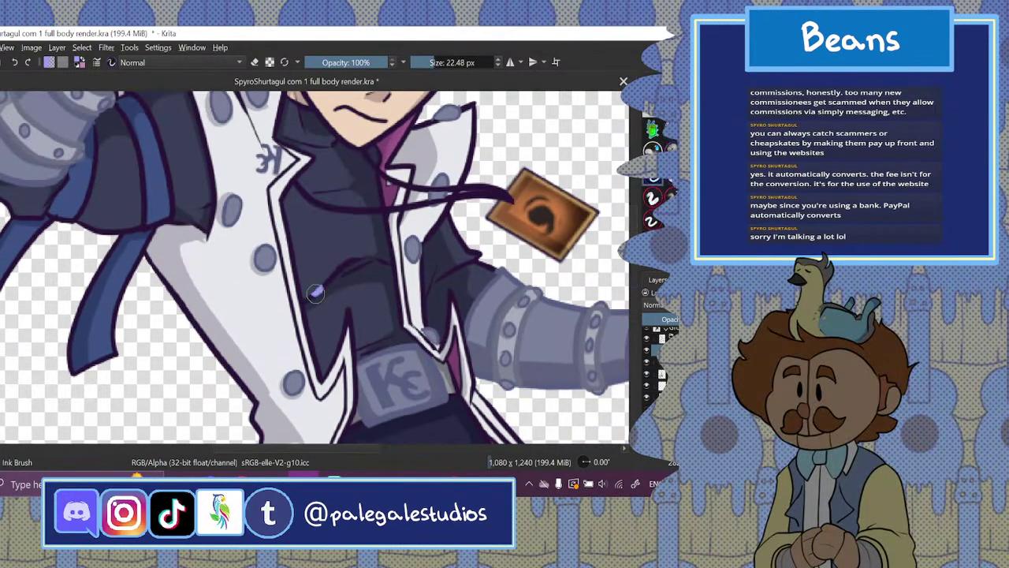
mouse_move(314, 284)
left_mouse_down()
mouse_move(359, 253)
mouse_move(381, 261)
left_mouse_up()
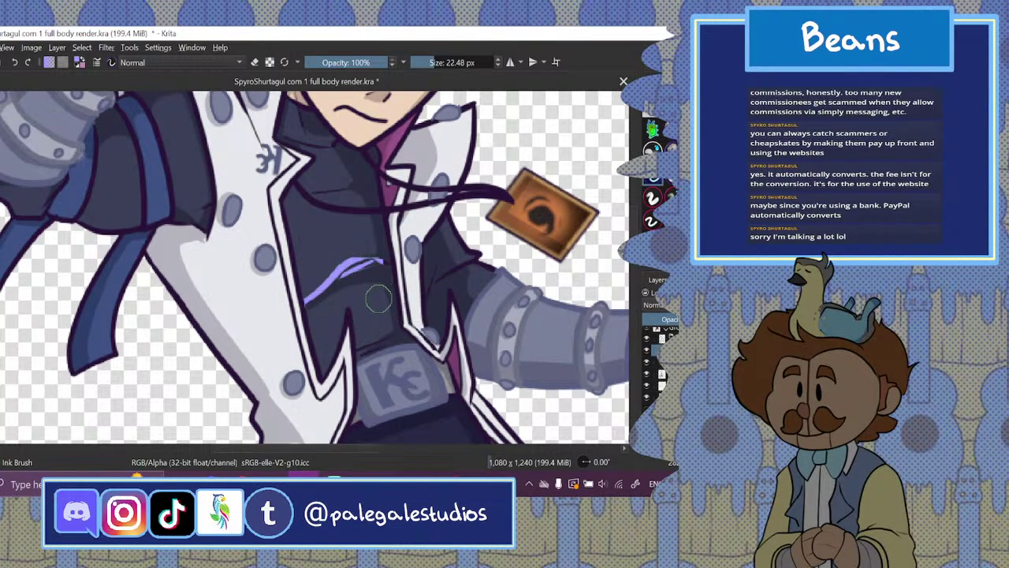
mouse_move(318, 155)
left_mouse_down()
mouse_move(281, 207)
mouse_move(290, 272)
mouse_move(304, 282)
mouse_move(322, 357)
left_mouse_up()
- Highlight the coat's inner edge from its point beside the belt buckle down past the thigh with a 15.18 px brush
scroll(354, 300, "down", 3)
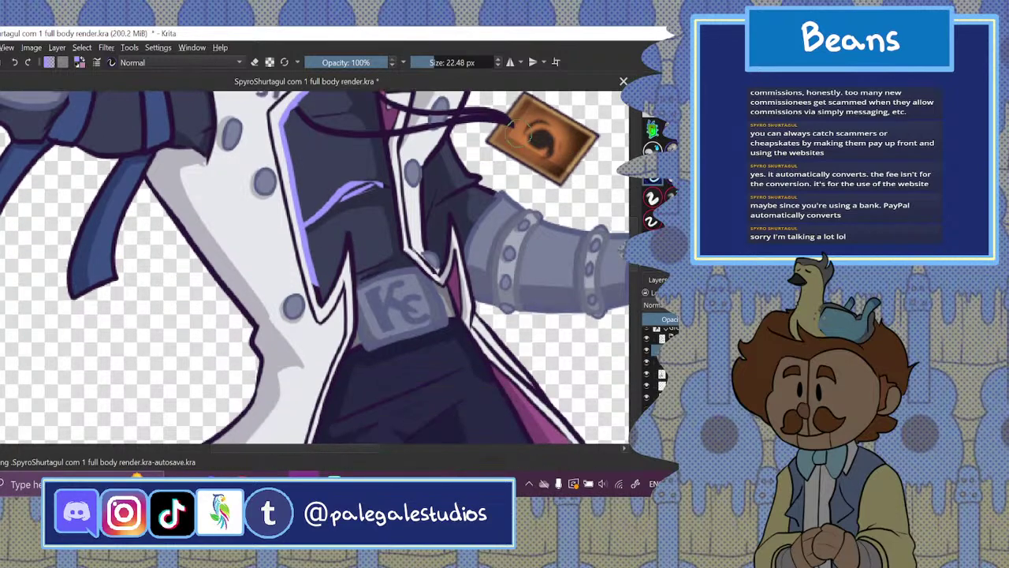
left_click_drag(434, 66, 424, 68)
left_click_drag(348, 234, 353, 273)
left_click_drag(447, 62, 429, 63)
mouse_move(348, 227)
left_mouse_down()
mouse_move(353, 347)
mouse_move(328, 416)
left_mouse_up()
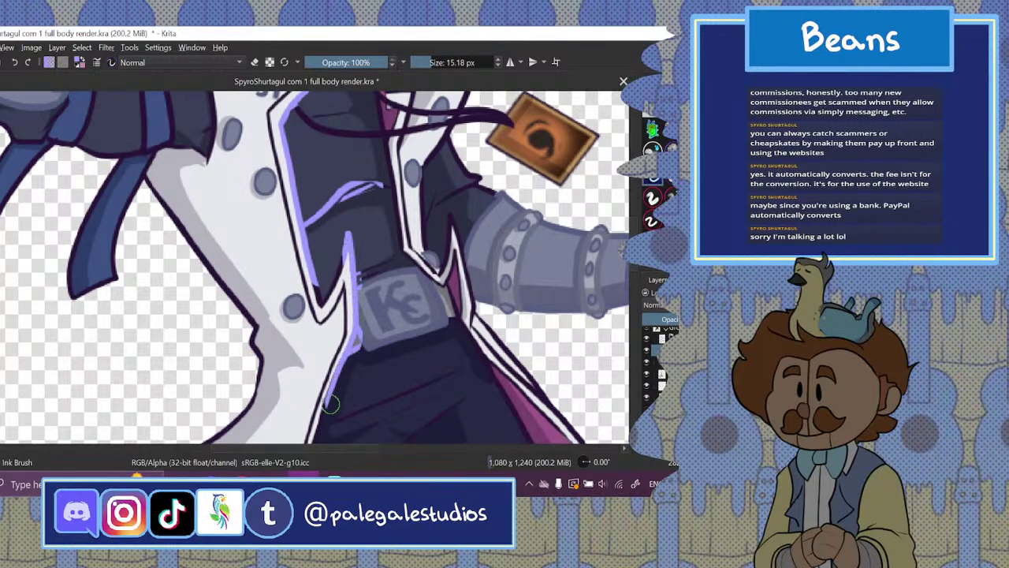
scroll(324, 256, "down", 5)
mouse_move(334, 149)
left_mouse_down()
mouse_move(313, 214)
mouse_move(220, 370)
left_mouse_up()
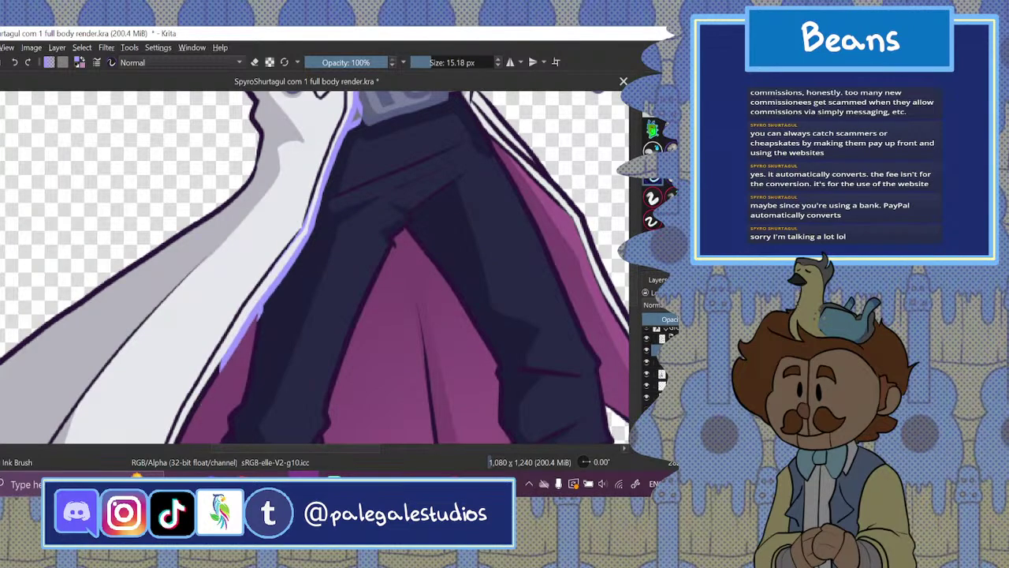
- Extend the light purple highlight along the lower coat edge between the hem tip and the thigh at 15.18 px
scroll(303, 301, "down", 2)
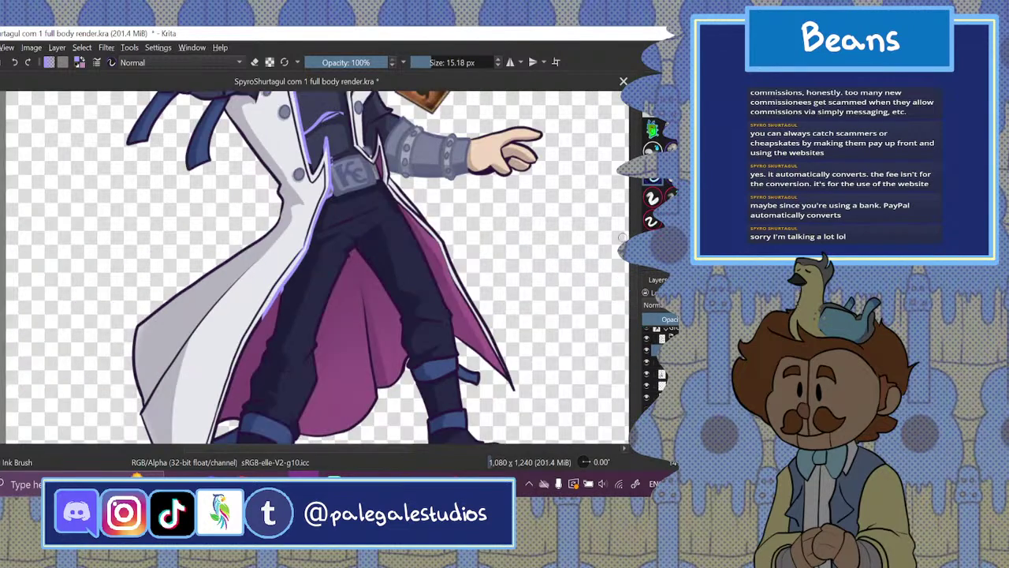
left_click_drag(635, 240, 638, 224)
scroll(615, 284, "down", 5)
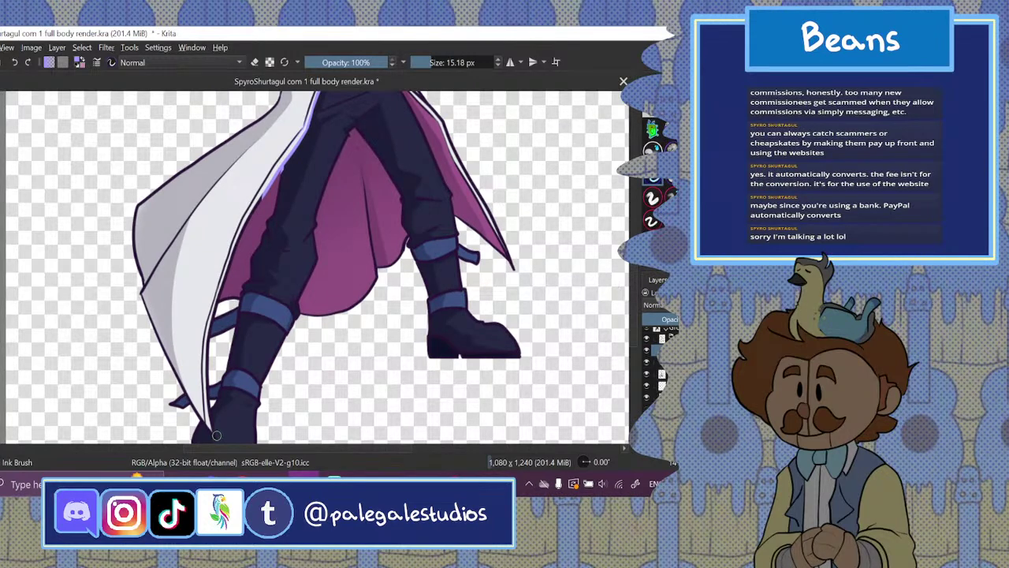
mouse_move(217, 438)
left_mouse_down()
mouse_move(211, 330)
mouse_move(236, 258)
left_mouse_up()
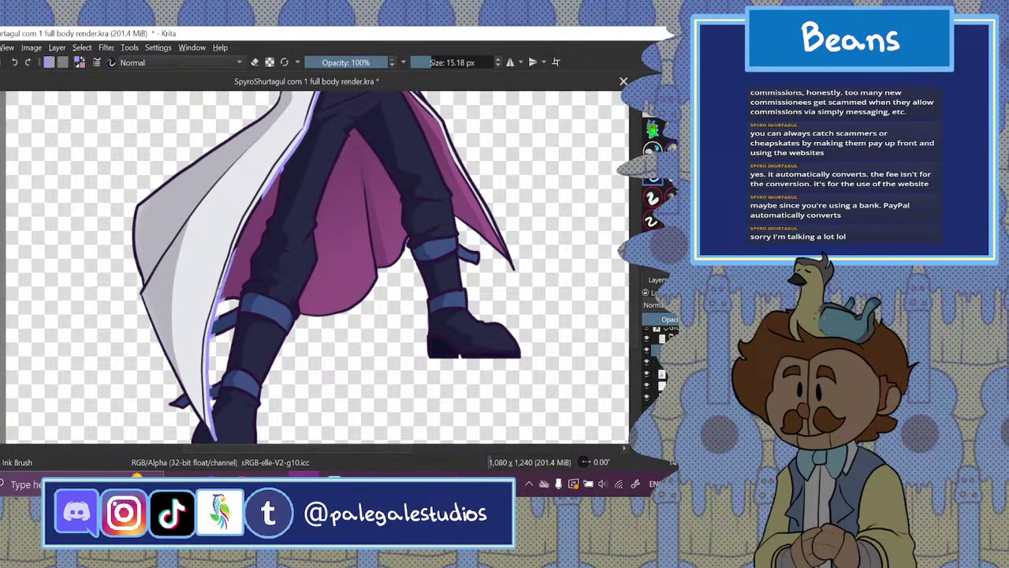
left_click_drag(220, 293, 275, 169)
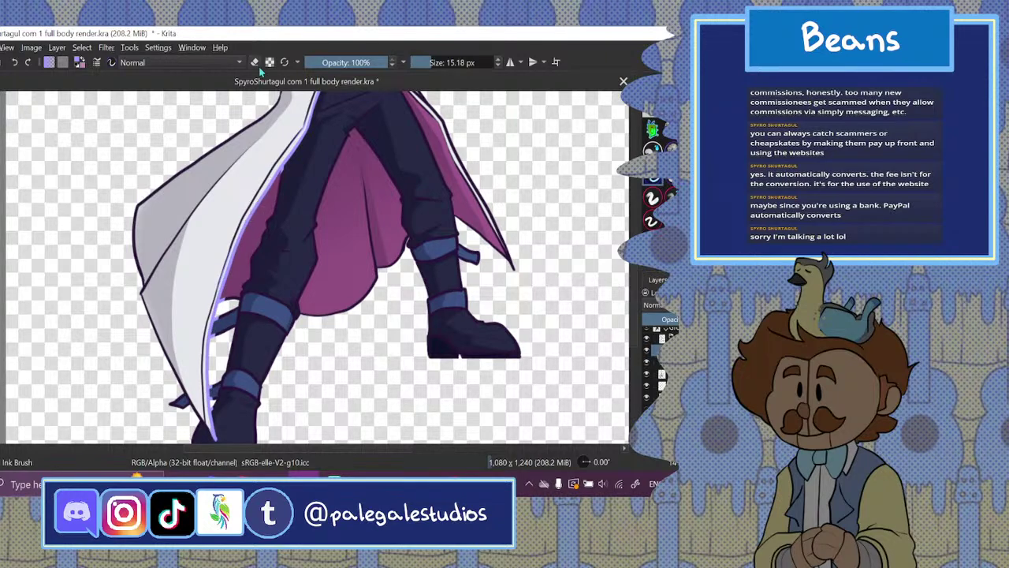
- Trim the highlight along the lower coat edge with the 15.18 px eraser and undo the last erasing stroke
left_click(255, 64)
left_click(254, 63)
mouse_move(236, 251)
left_mouse_down()
mouse_move(218, 295)
mouse_move(216, 342)
left_mouse_up()
left_click(253, 62)
left_click(253, 63)
left_click(254, 62)
left_click_drag(225, 296, 212, 358)
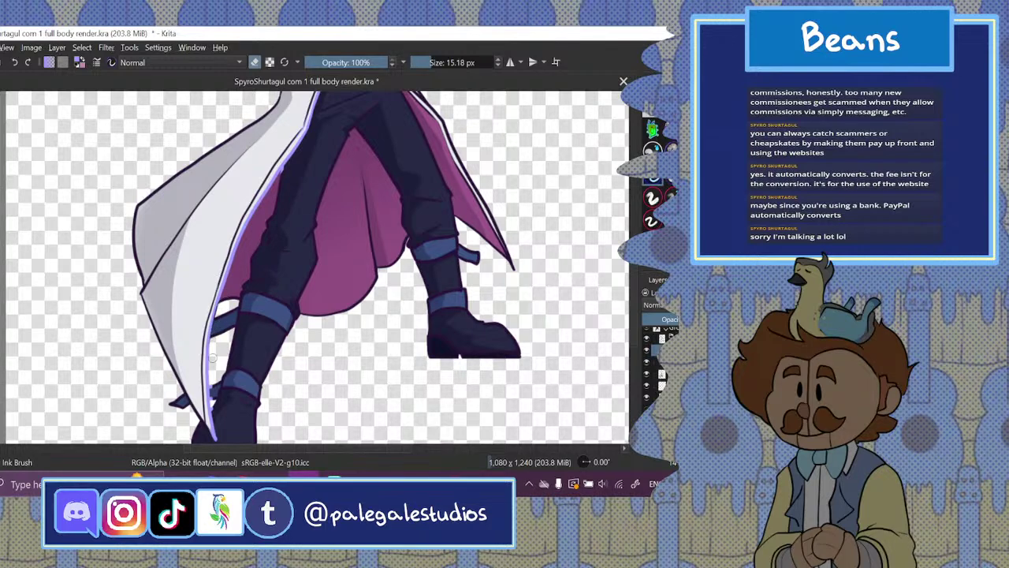
left_click(14, 63)
- Clean up the highlight on the coat edge beside the belt, erasing at 15.18 px and repainting at 5.67 px
scroll(611, 218, "up", 10)
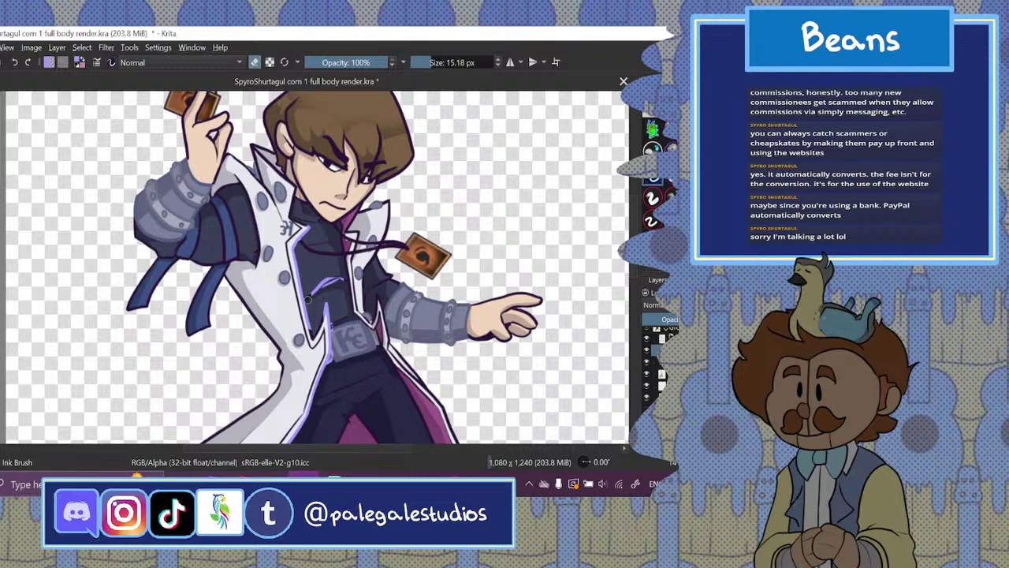
left_click_drag(324, 306, 319, 335)
left_click_drag(331, 349, 330, 368)
key("e")
scroll(305, 263, "up", 3)
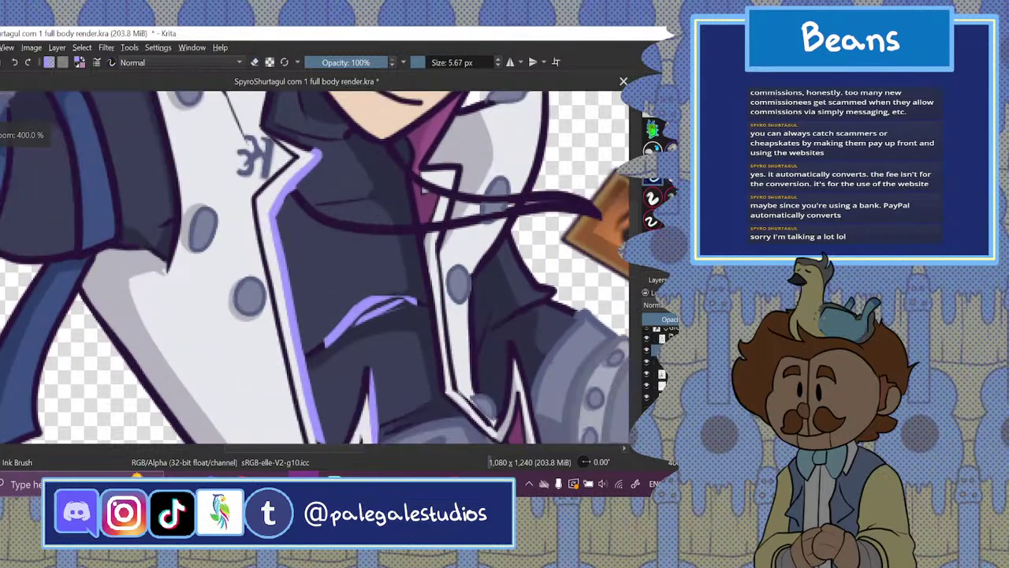
mouse_move(367, 434)
left_mouse_down()
mouse_move(370, 149)
mouse_move(379, 218)
mouse_move(360, 266)
left_mouse_up()
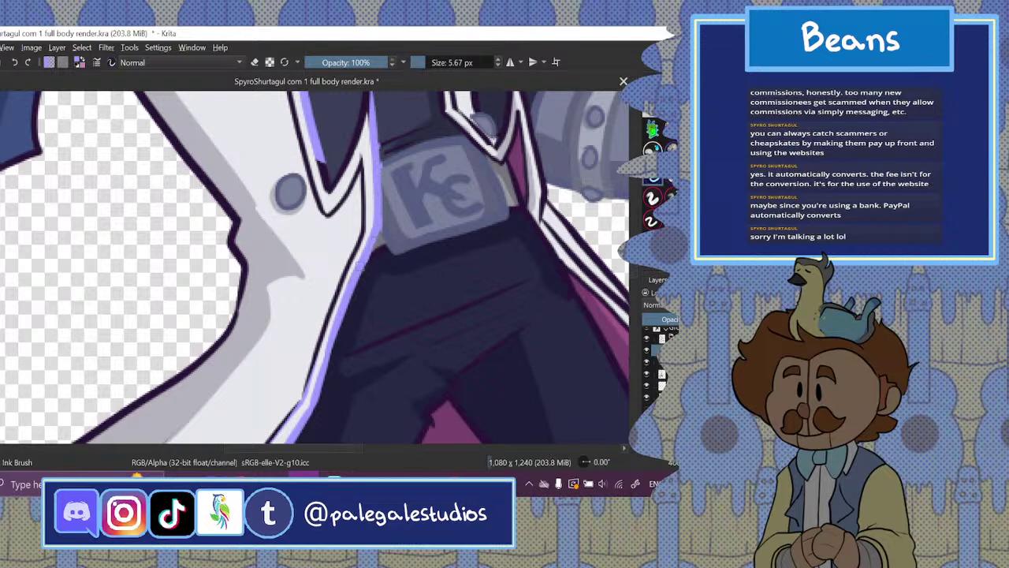
- Paint light purple highlights on the belt buckle's KC lettering and edge with the Ink Brush at 5.67 px
left_click(269, 61)
left_click(269, 62)
left_click(255, 62)
left_click_drag(408, 168, 420, 200)
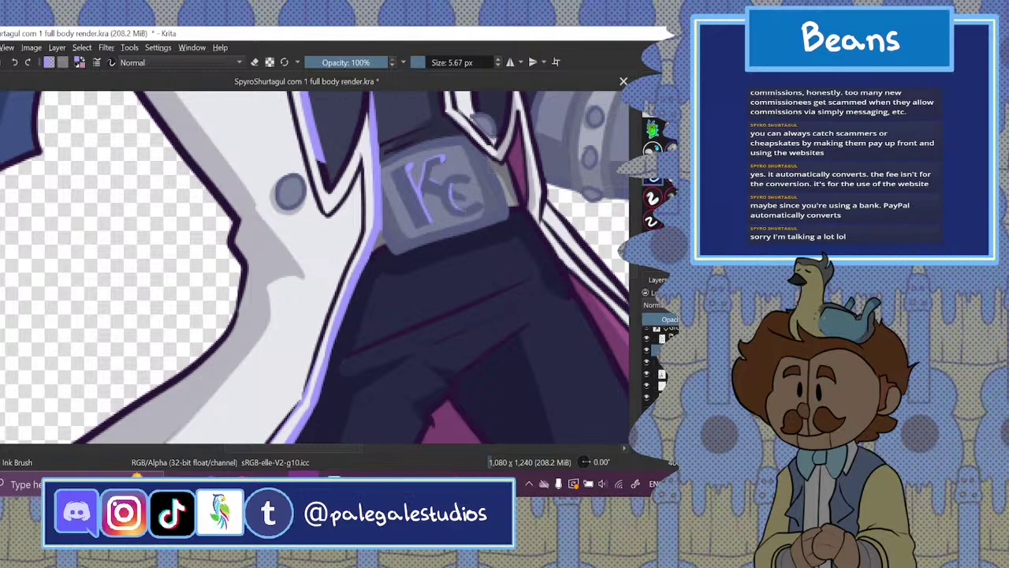
mouse_move(485, 150)
left_mouse_down()
mouse_move(503, 197)
mouse_move(496, 222)
left_mouse_up()
- Examine the new coat and buckle highlights up close and on the full figure
key("ctrl+0")
key("ctrl+plus")
key("ctrl+plus")
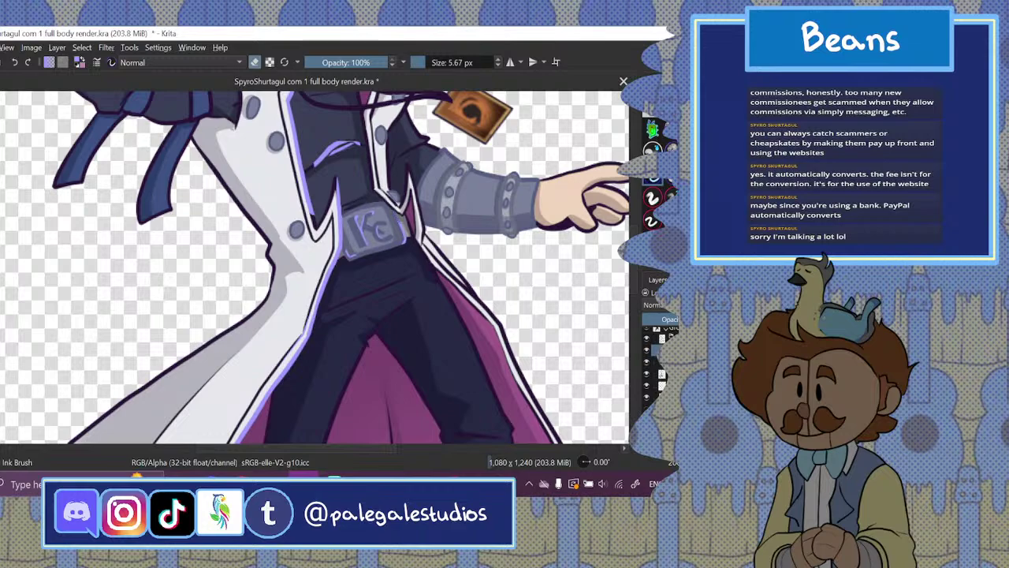
key("ctrl+minus")
key("ctrl+minus")
key("ctrl+minus")
key("ctrl+minus")
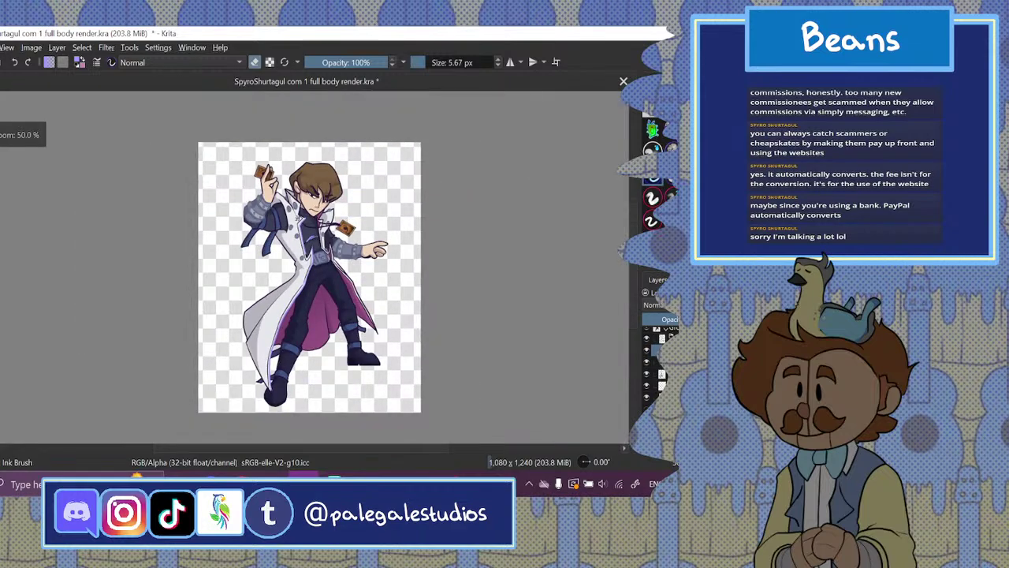
key("ctrl+plus")
key("ctrl+plus")
- Try the Screen blending mode on the highlight layer, set it to Addition instead, and adjust the layer's opacity
left_click(655, 306)
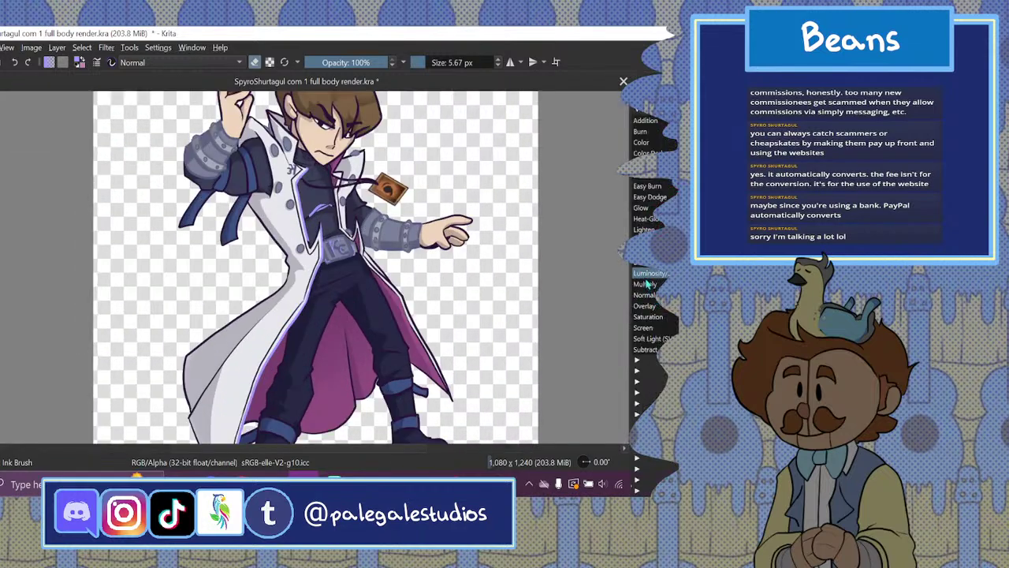
left_click(650, 331)
left_click(655, 307)
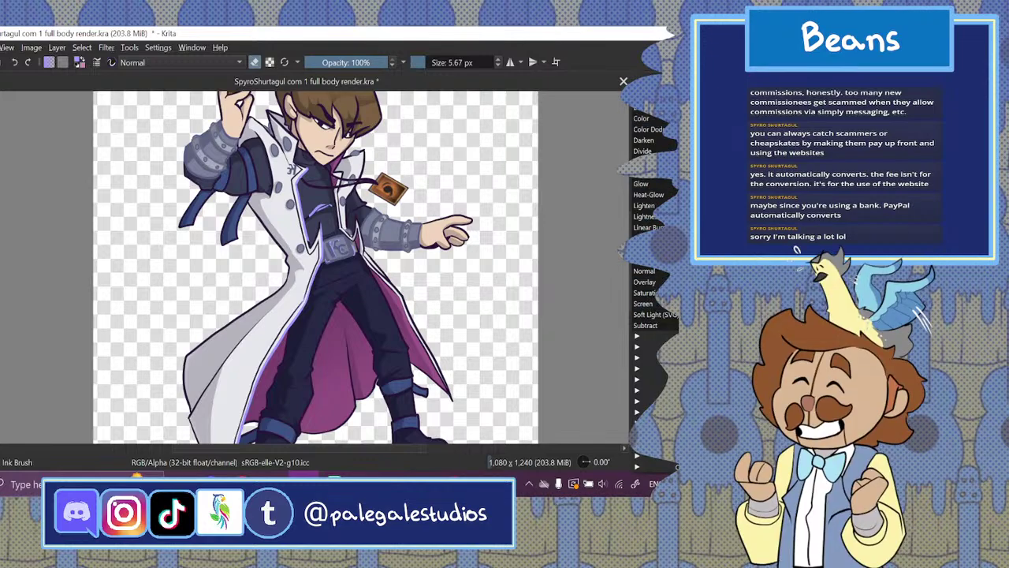
left_click(653, 112)
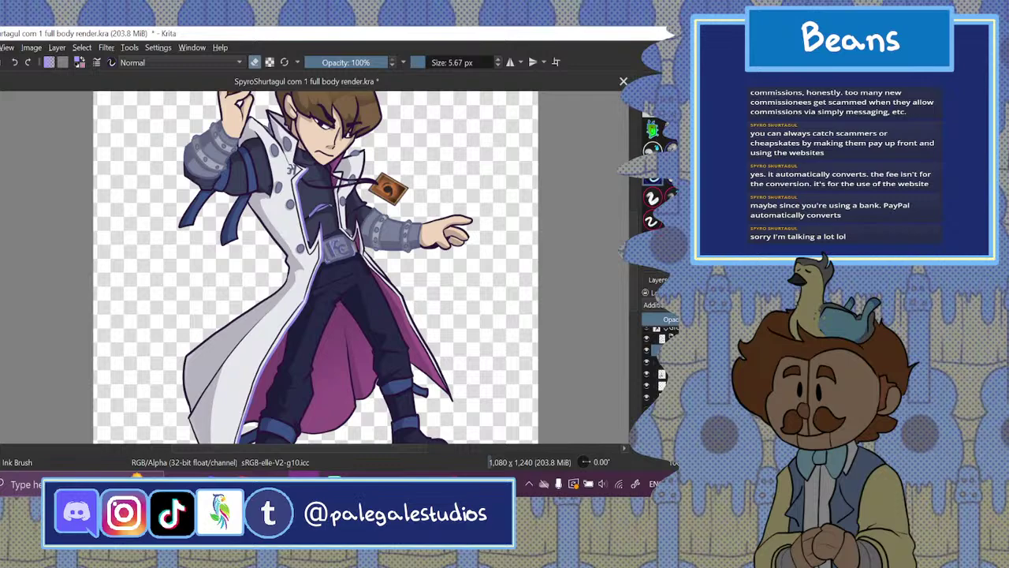
left_click(674, 321)
key("ctrl+minus")
key("ctrl+minus")
key("ctrl+plus")
key("ctrl+plus")
key("ctrl+plus")
key("ctrl+plus")
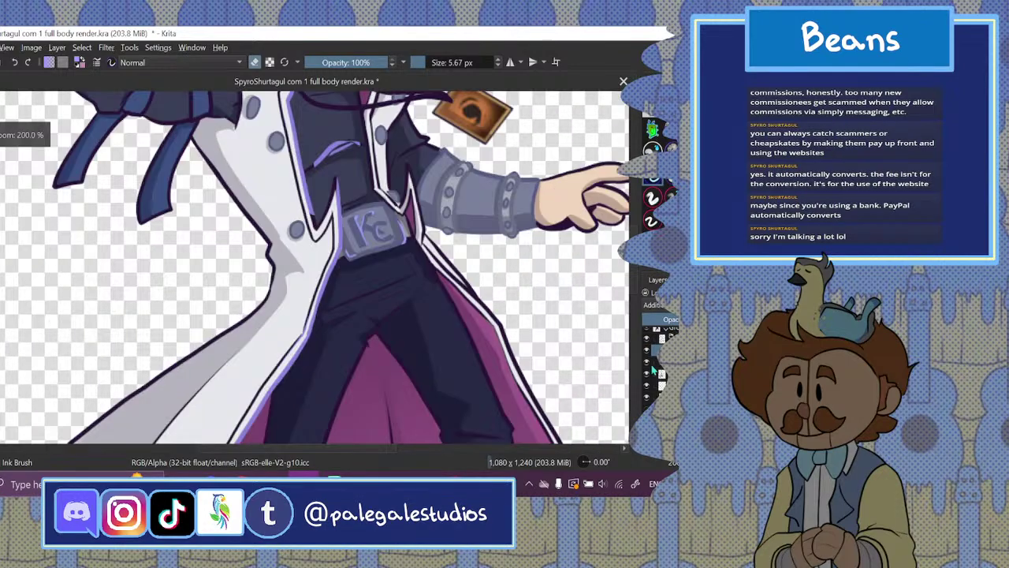
- Add thin light purple highlights along the coat collar and on the nose with the Ink Brush at 5.67 px
left_click_drag(621, 251, 621, 203)
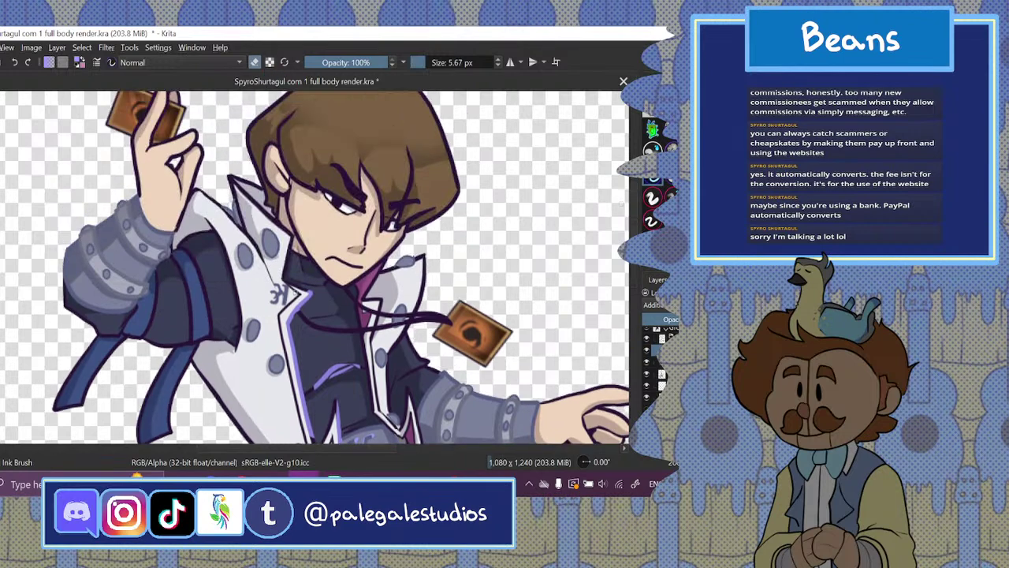
key("e")
left_click(254, 61)
left_click(254, 62)
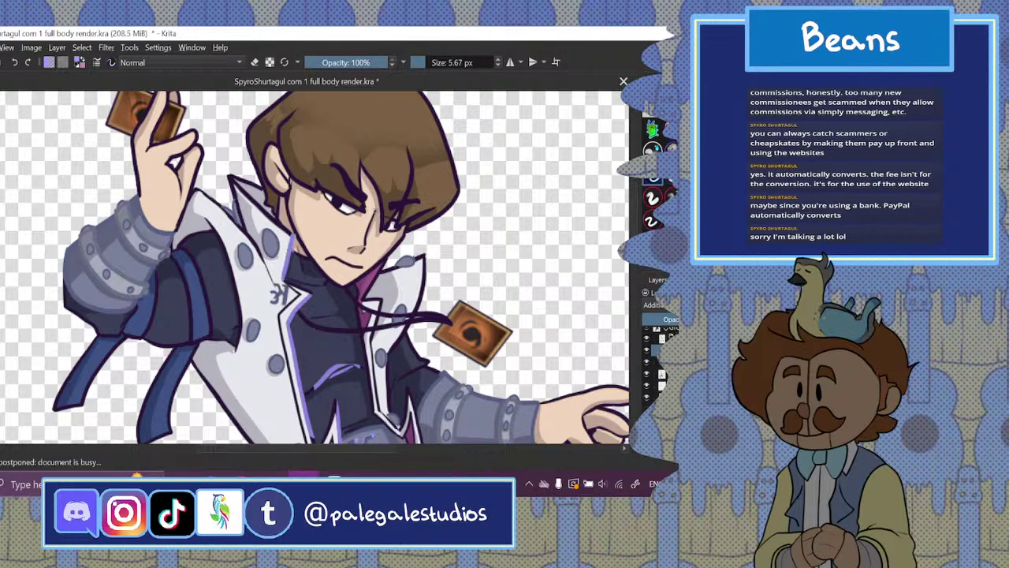
left_click_drag(377, 209, 366, 242)
- Switch to the YouTube playlist in the browser, mute the advertisement before TV with Tarbosaurus and skip it
left_click(241, 481)
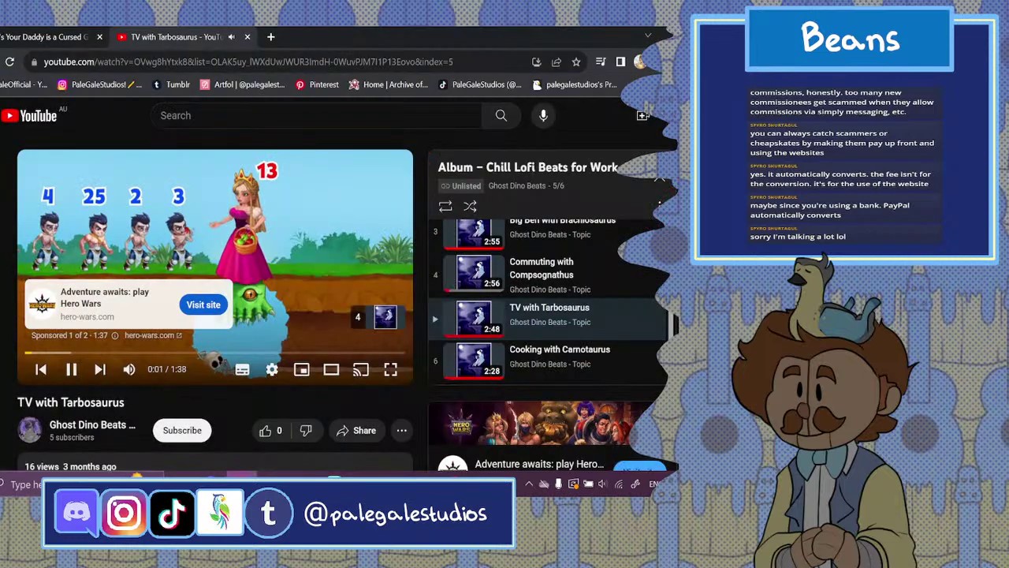
left_click(128, 369)
scroll(373, 270, "down", 3)
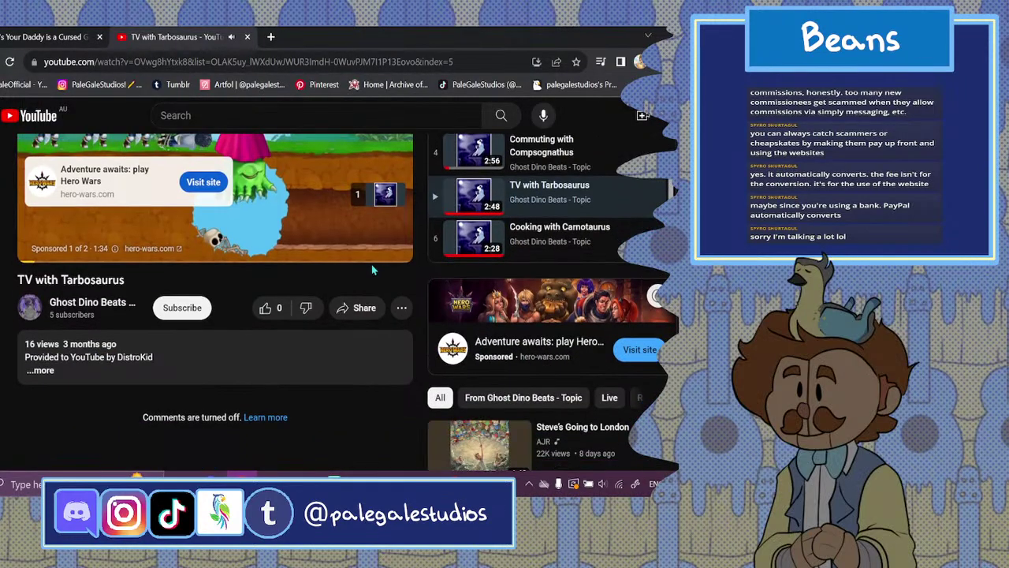
left_click(381, 196)
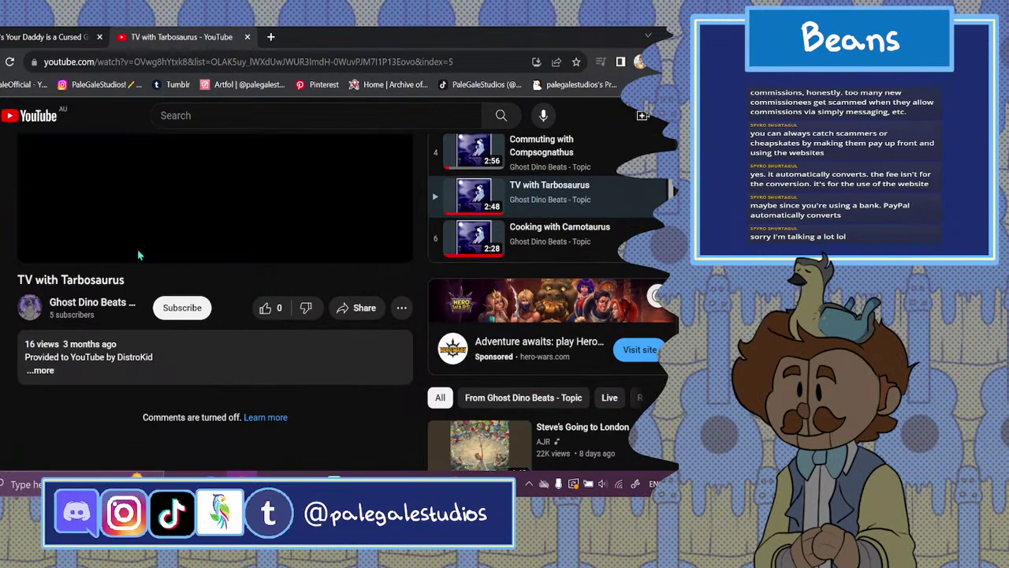
scroll(128, 260, "up", 2)
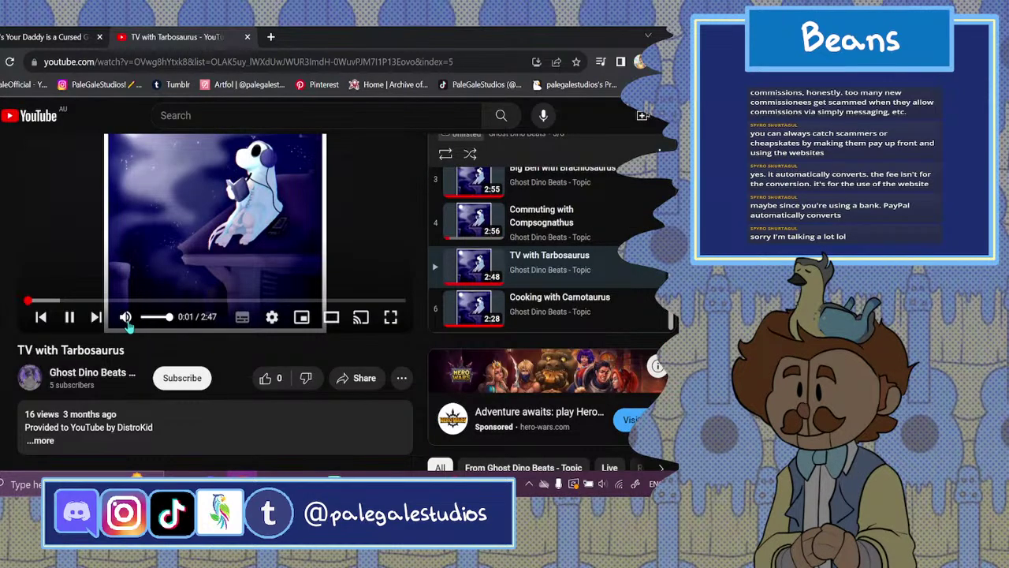
- Switch back to Krita and paint light purple highlights on the raised arm's studded cuff, enlarging the Ink Brush to 11.82 px
left_click(303, 476)
left_click_drag(305, 450, 253, 427)
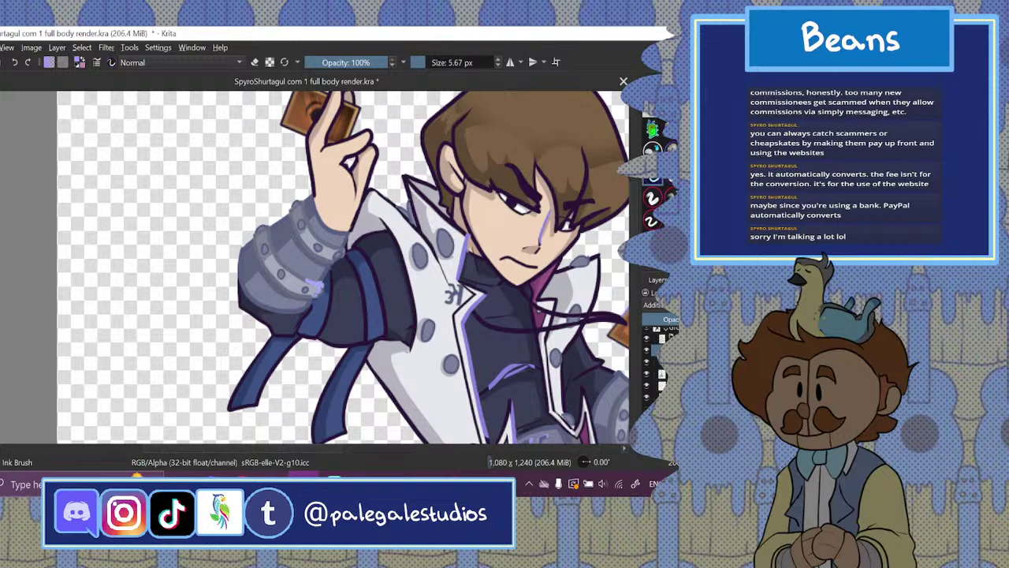
left_click_drag(315, 294, 298, 296)
mouse_move(321, 254)
left_mouse_down()
mouse_move(310, 261)
mouse_move(328, 249)
left_mouse_up()
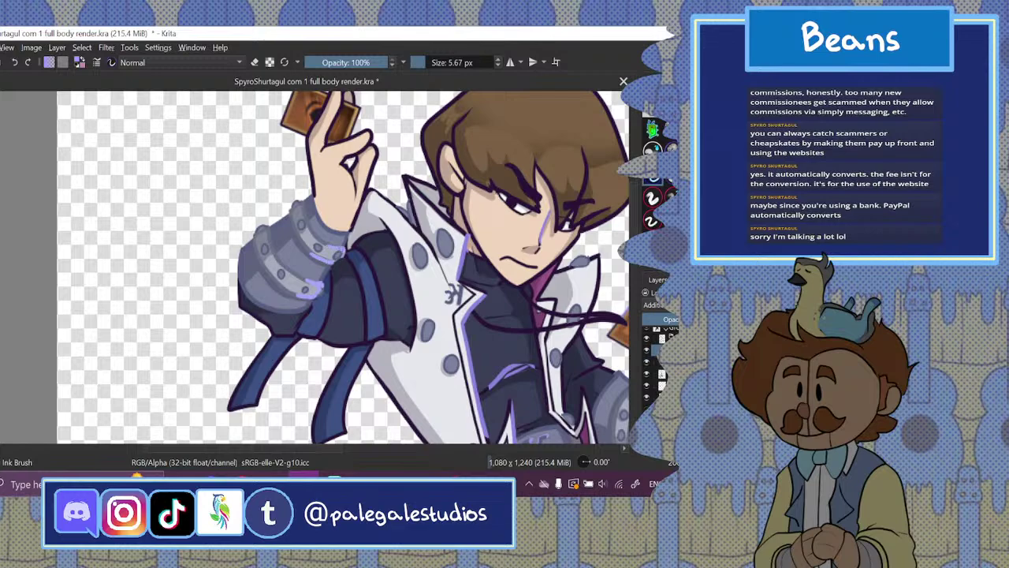
left_click(428, 62)
left_click_drag(333, 257, 341, 257)
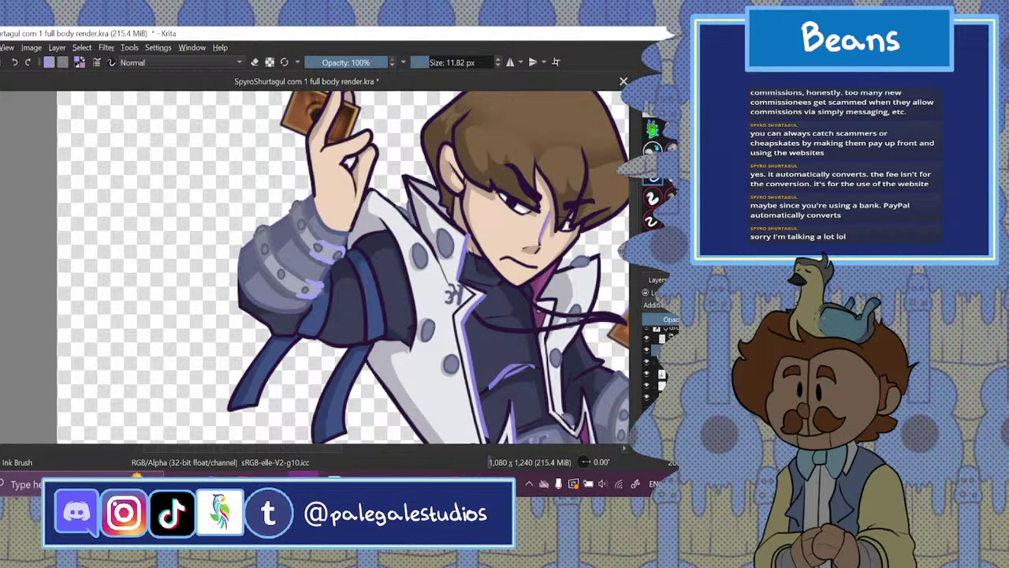
mouse_move(287, 292)
left_mouse_down()
mouse_move(311, 280)
mouse_move(310, 305)
mouse_move(332, 264)
left_mouse_up()
- Paint light purple edge highlights along the thumb and fingers of the raised hand, using eraser mode to clean up the strokes
left_click_drag(382, 145, 363, 192)
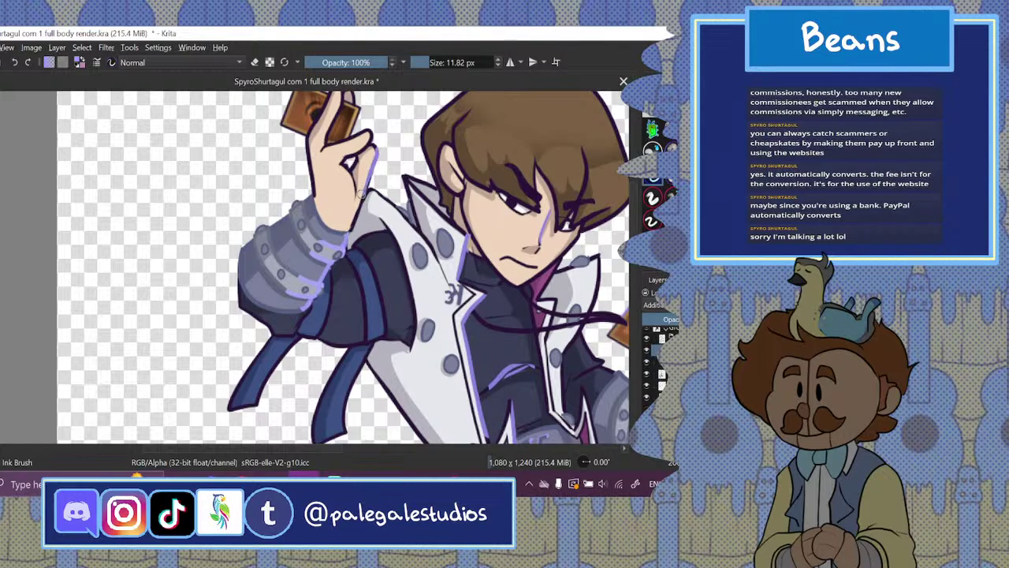
left_click(271, 65)
key("slash")
key("e")
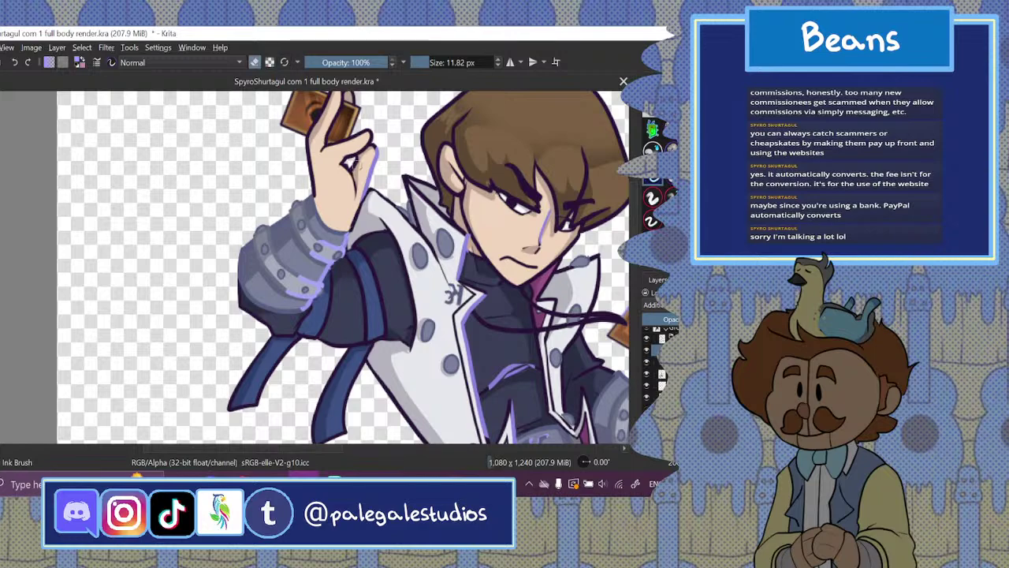
left_click(254, 63)
left_click_drag(353, 154, 372, 129)
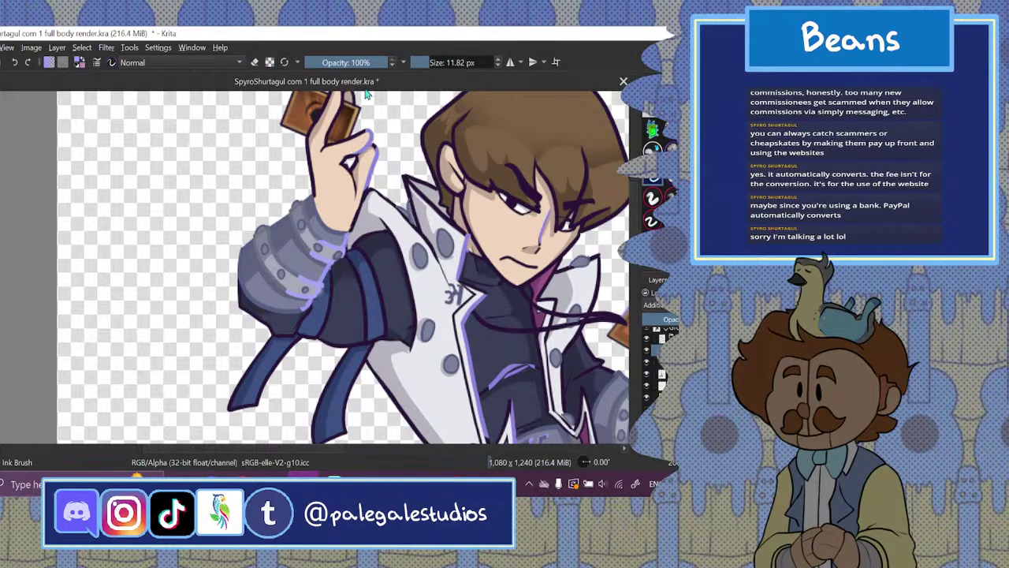
scroll(351, 130, "up", 3)
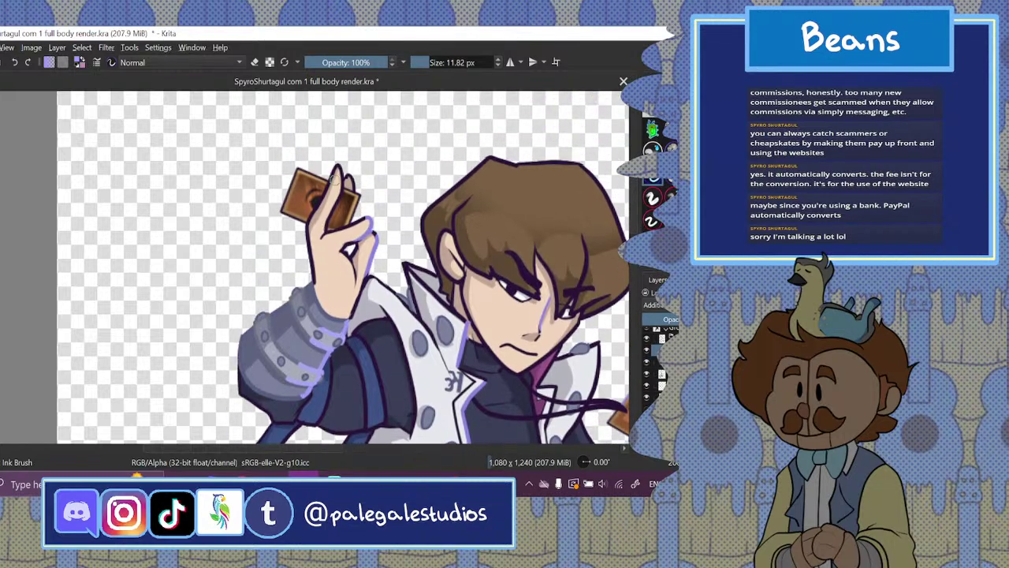
left_click_drag(337, 163, 333, 215)
left_click_drag(360, 194, 355, 221)
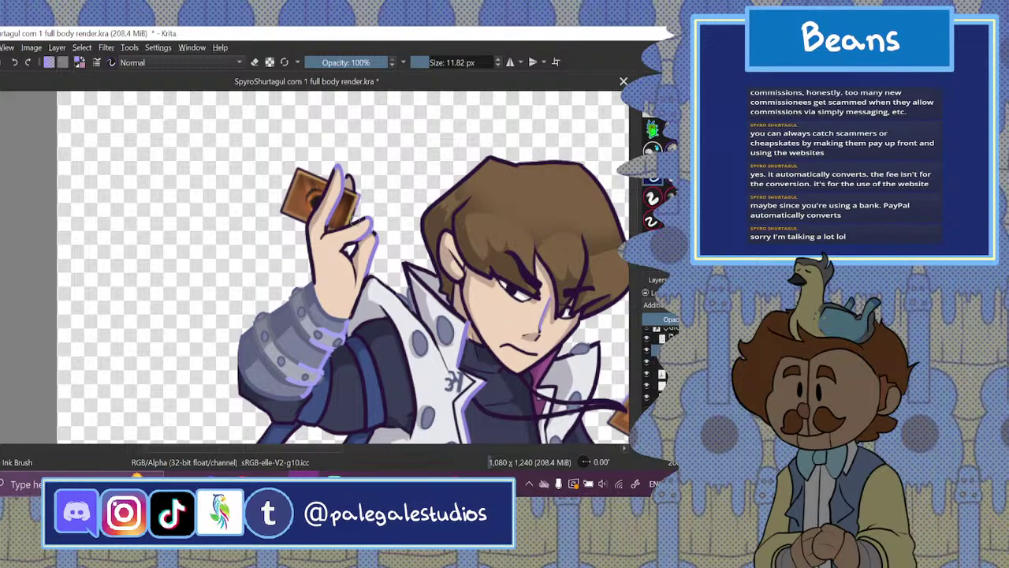
- Paint light purple highlights along the hair's outer edge on the side facing the floating card and on the fringe strands
left_click_drag(304, 449, 368, 462)
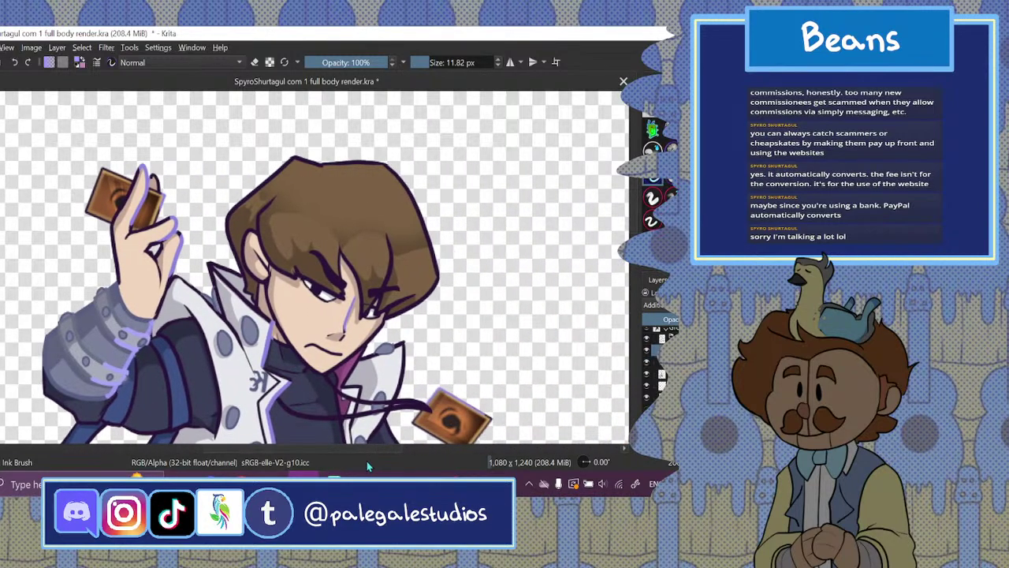
mouse_move(385, 163)
left_mouse_down()
mouse_move(418, 204)
mouse_move(437, 282)
left_mouse_up()
left_click_drag(386, 321, 426, 297)
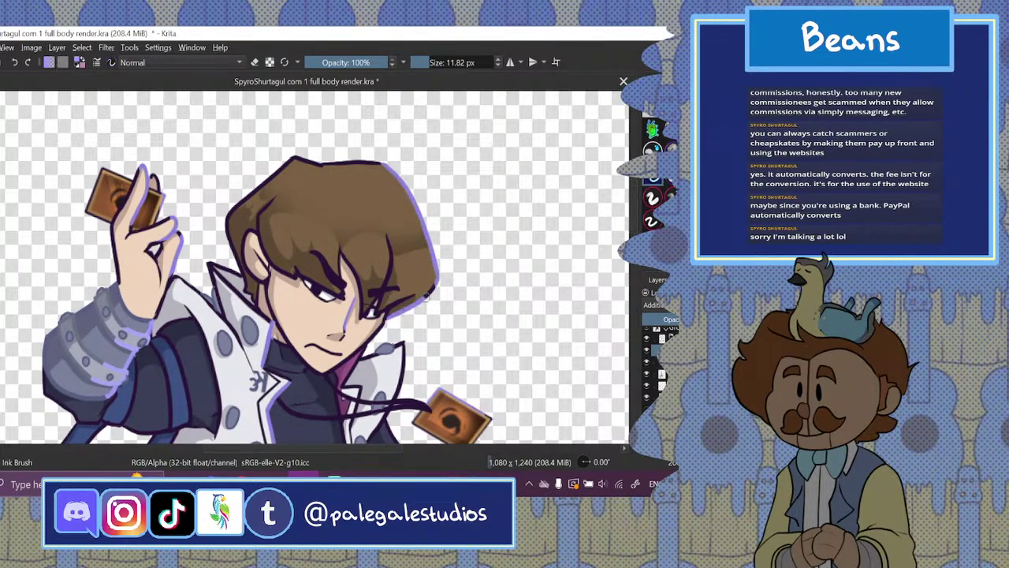
mouse_move(385, 233)
left_mouse_down()
mouse_move(389, 264)
mouse_move(378, 287)
left_mouse_up()
left_click_drag(338, 245, 342, 272)
mouse_move(637, 210)
left_mouse_down()
mouse_move(639, 236)
mouse_move(638, 224)
left_mouse_up()
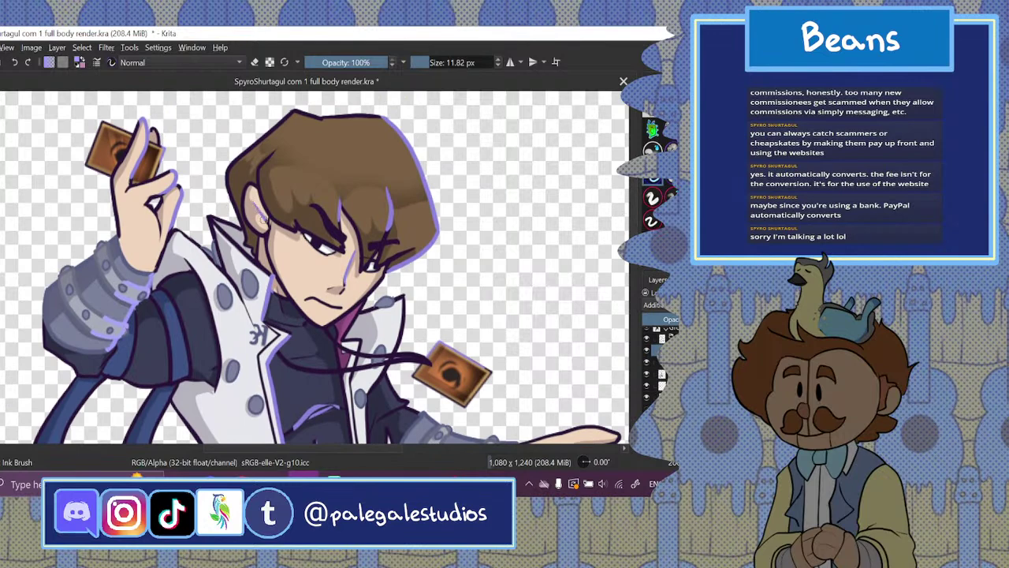
- Add a light purple highlight along the raised coat collar beside the ear, and undo and erase the excess
left_click_drag(217, 223, 269, 276)
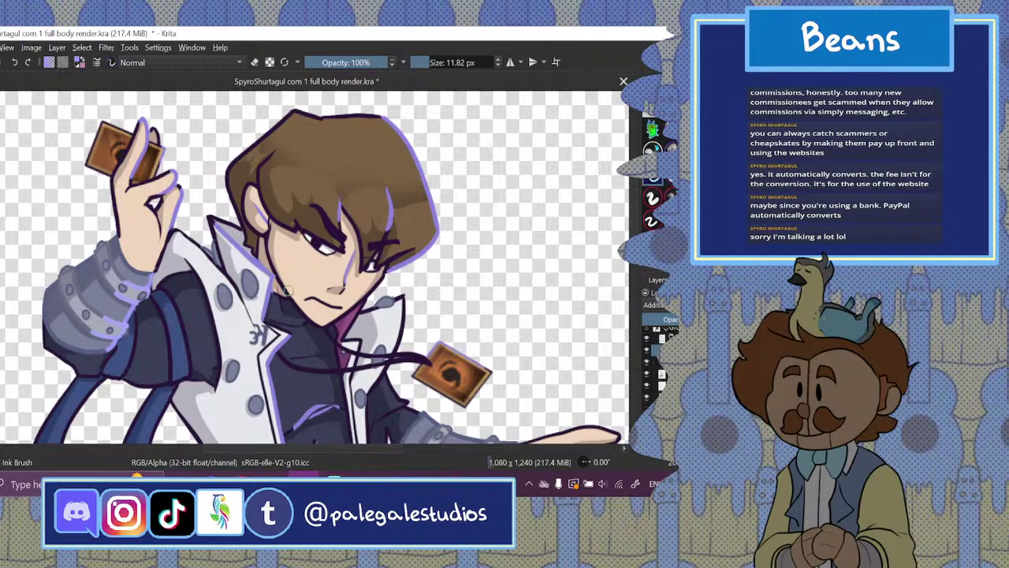
key("ctrl+z")
key("e")
left_click(275, 300)
scroll(311, 265, "up", 3)
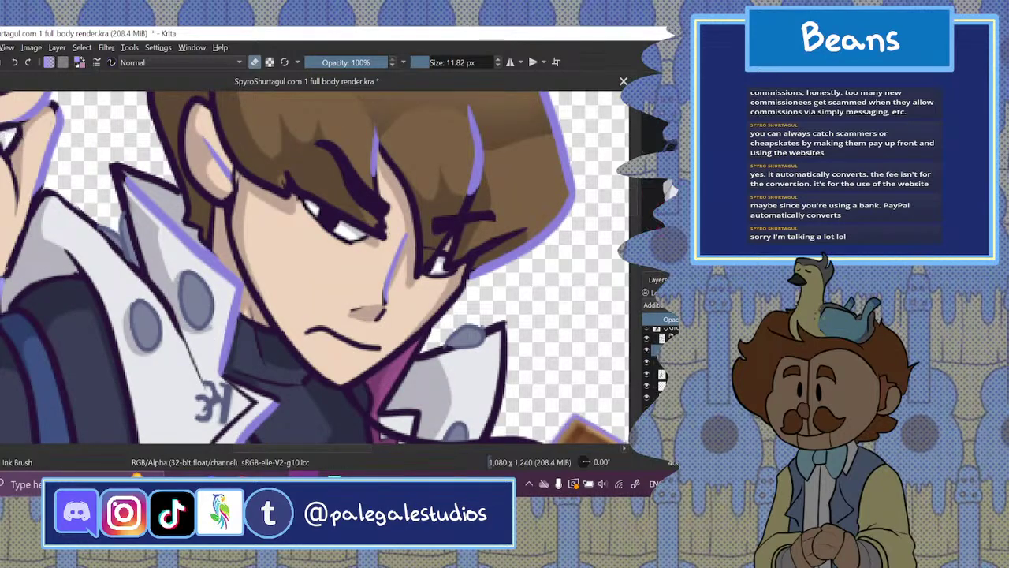
- Examine the hair, hand and collar highlights on the whole figure
key("ctrl+minus")
key("ctrl+minus")
key("ctrl+minus")
key("ctrl+minus")
key("ctrl+minus")
key("ctrl+minus")
key("ctrl+minus")
key("ctrl+plus")
key("ctrl+plus")
key("ctrl+plus")
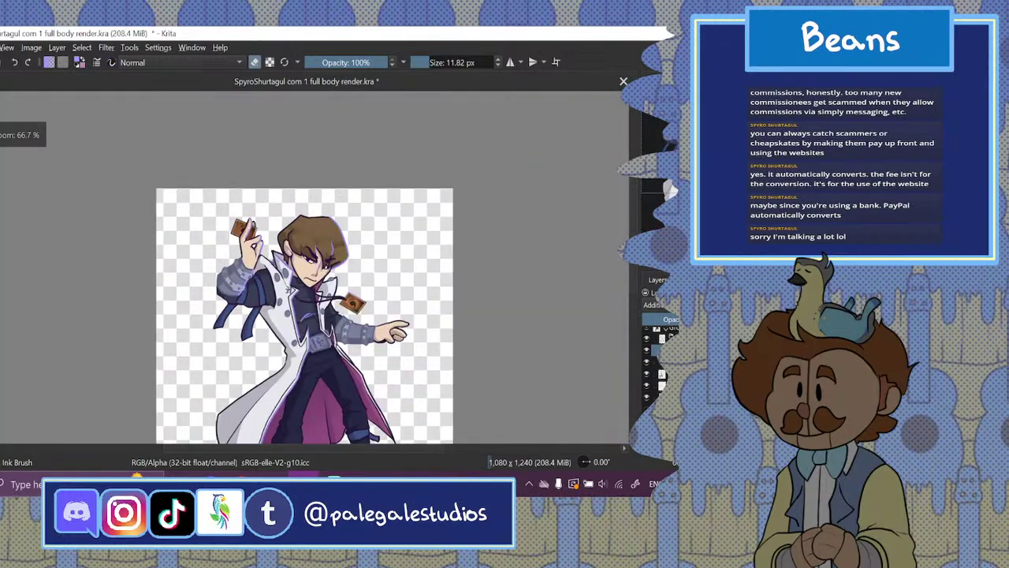
- Paint light purple highlights on the outstretched arm's cuff, the pointing hand and the nearby coat lapel, alternating between brush and eraser mode
left_click_drag(635, 258, 634, 287)
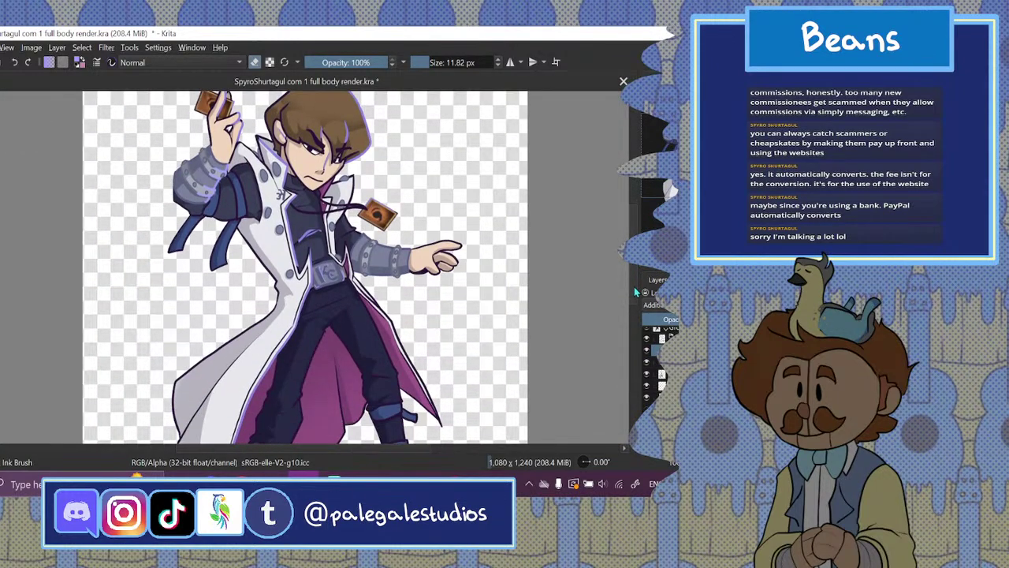
left_click(252, 63)
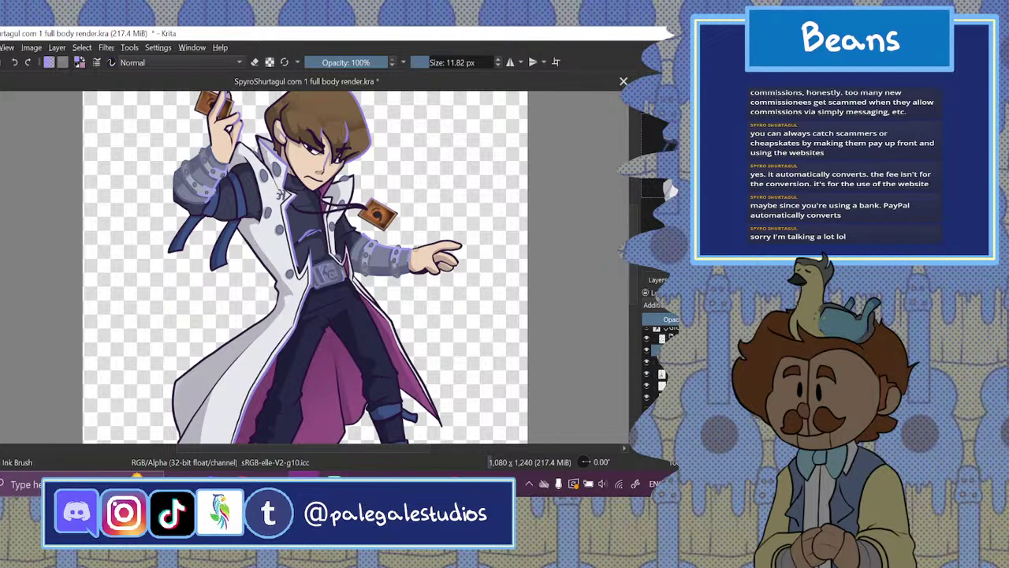
left_click_drag(414, 249, 449, 241)
key("e")
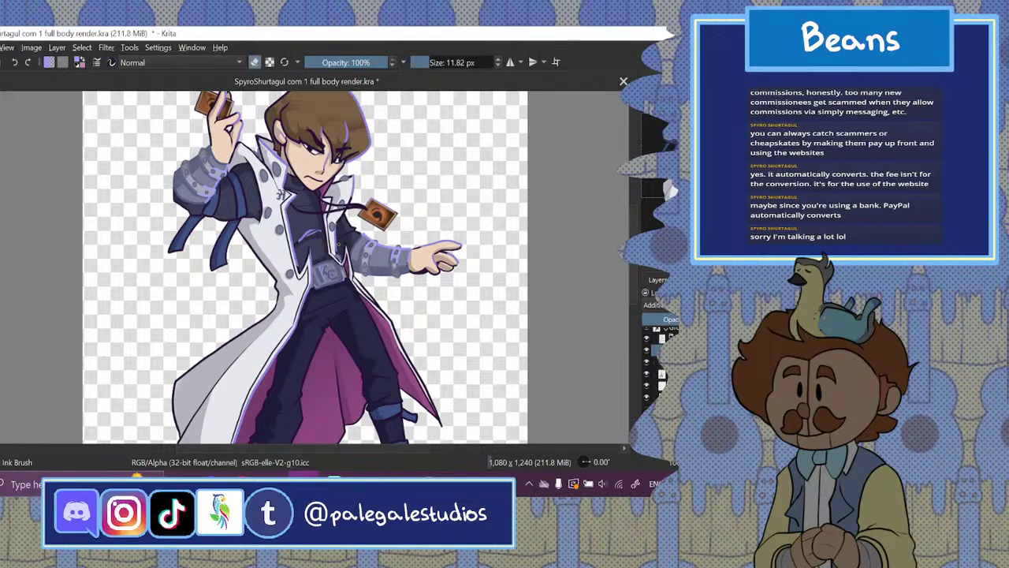
key("e")
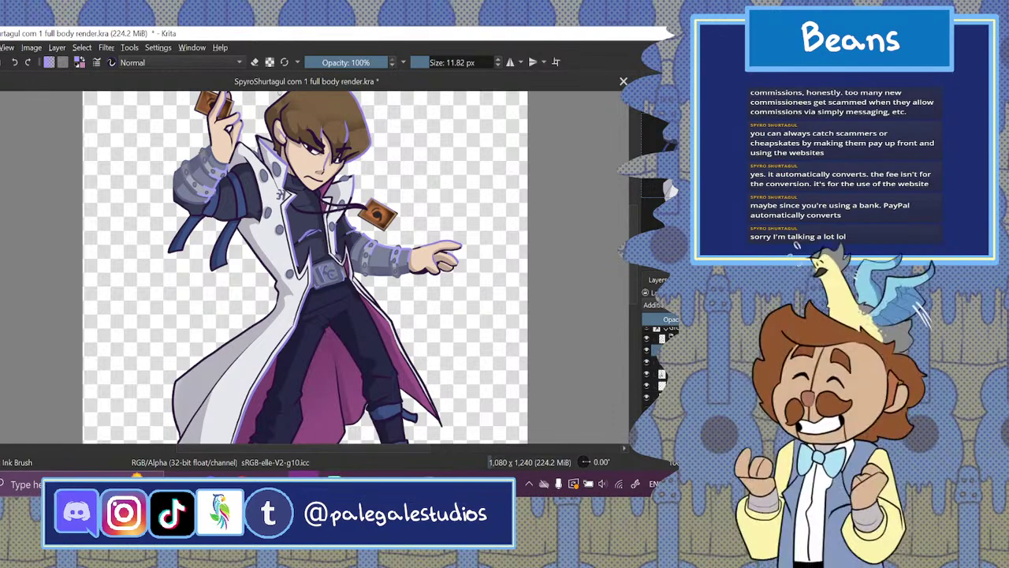
key("e")
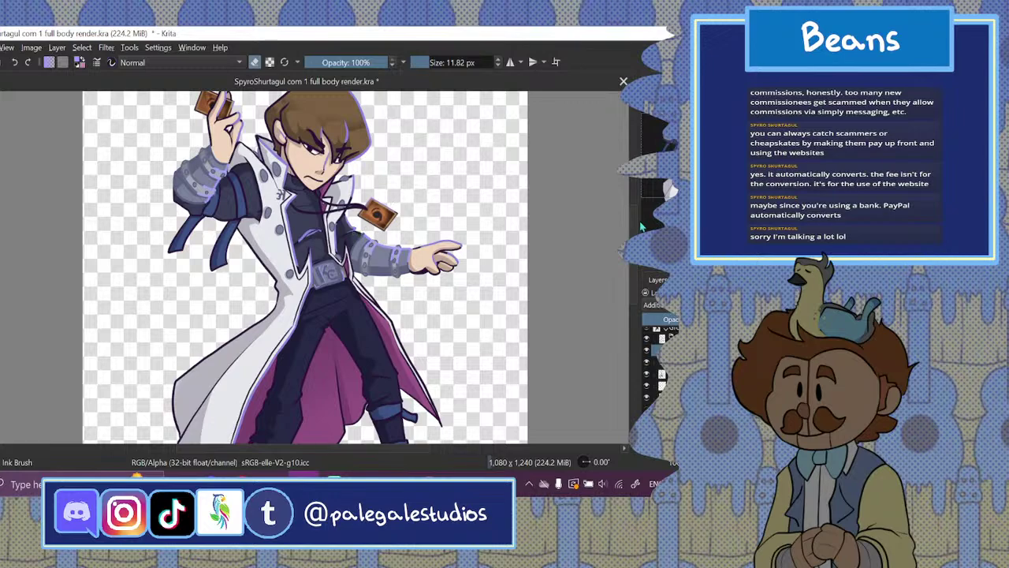
- Paint a light purple highlight down the outer edge of the coat tail behind the bent leg and trim its tip with the eraser
scroll(355, 268, "down", 2)
key("e")
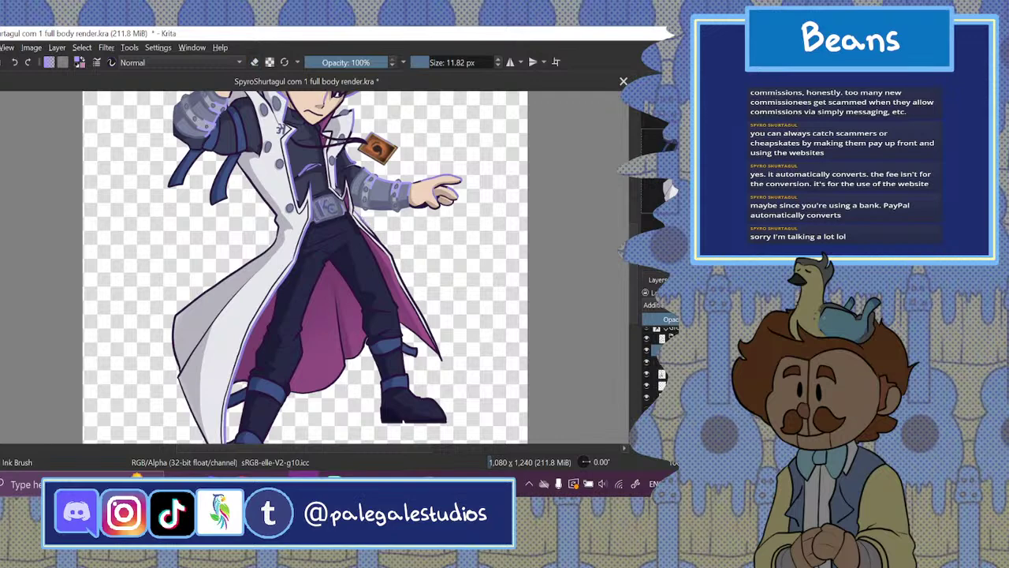
left_click_drag(391, 252, 433, 338)
key("e")
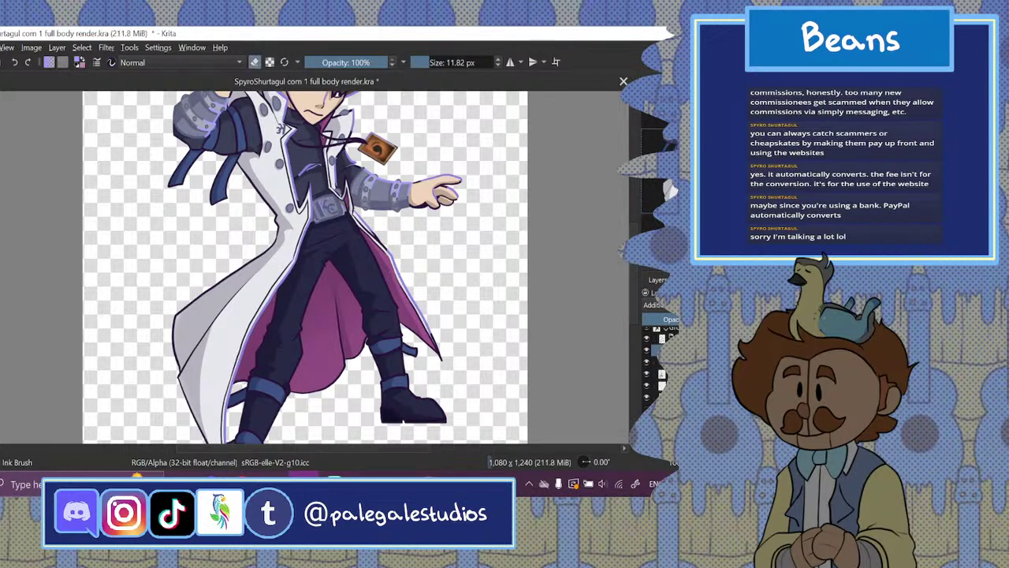
left_click_drag(433, 338, 437, 346)
- Review the full figure at reduced zoom to judge the balance of the rim highlights
key("ctrl+minus")
key("ctrl+minus")
key("ctrl+minus")
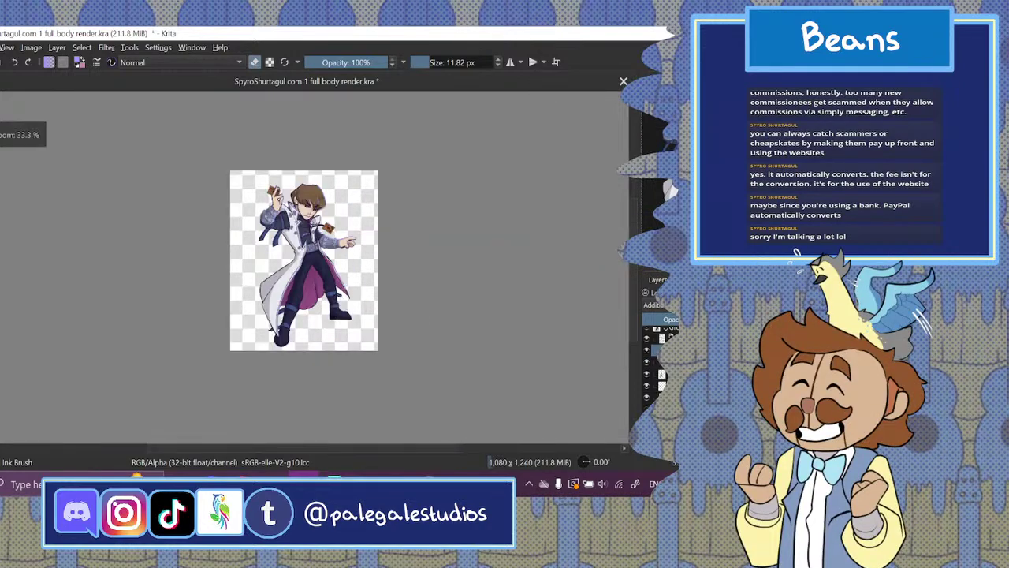
key("ctrl+plus")
key("ctrl+plus")
key("ctrl+plus")
key("ctrl+minus")
scroll(303, 98, "up", 2)
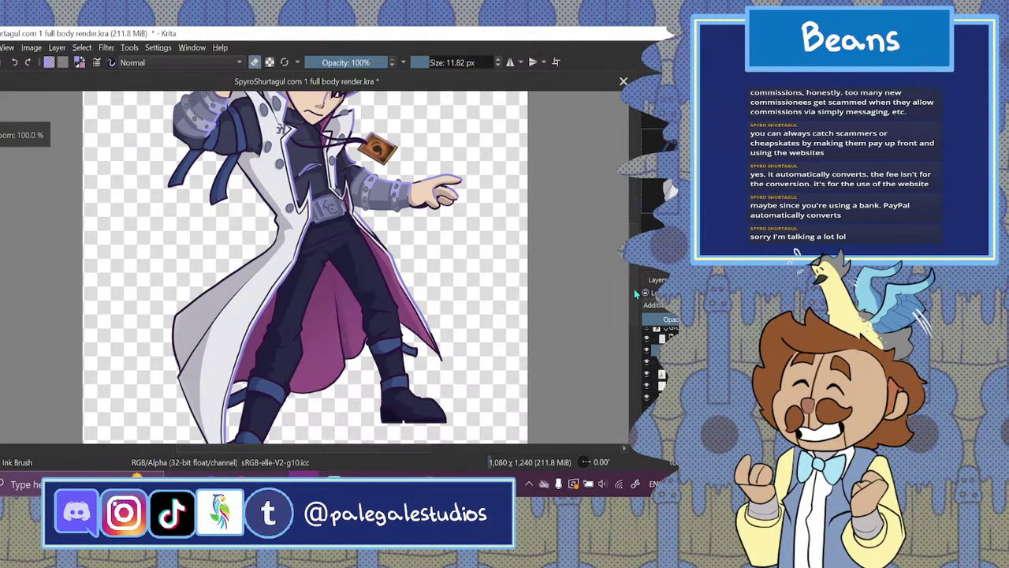
scroll(303, 98, "down", 1)
- Paint light purple highlights on the raised arm's dark sleeve and its hanging blue straps, cleaning the edges with eraser mode
left_click(255, 65)
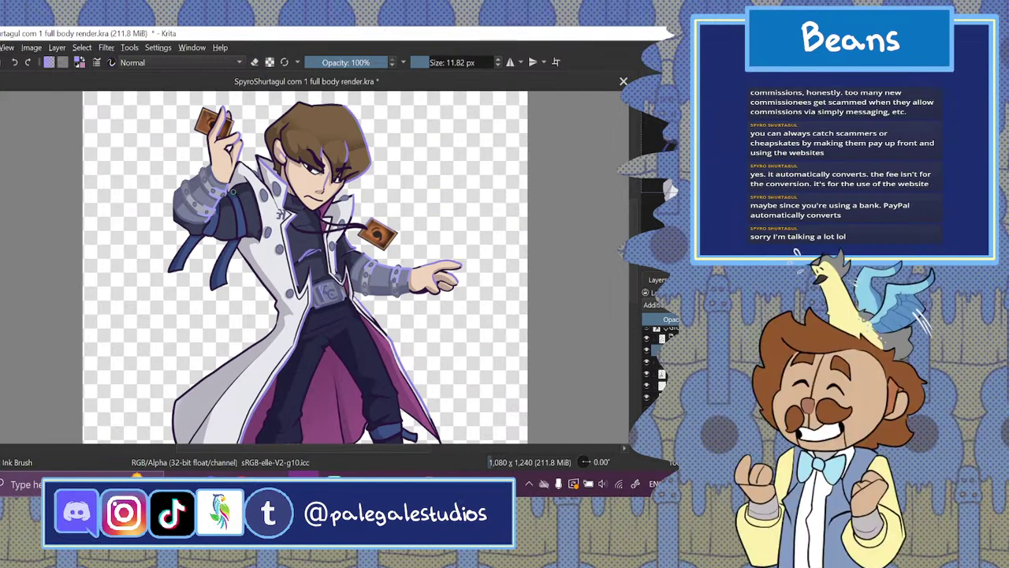
left_click_drag(233, 192, 246, 225)
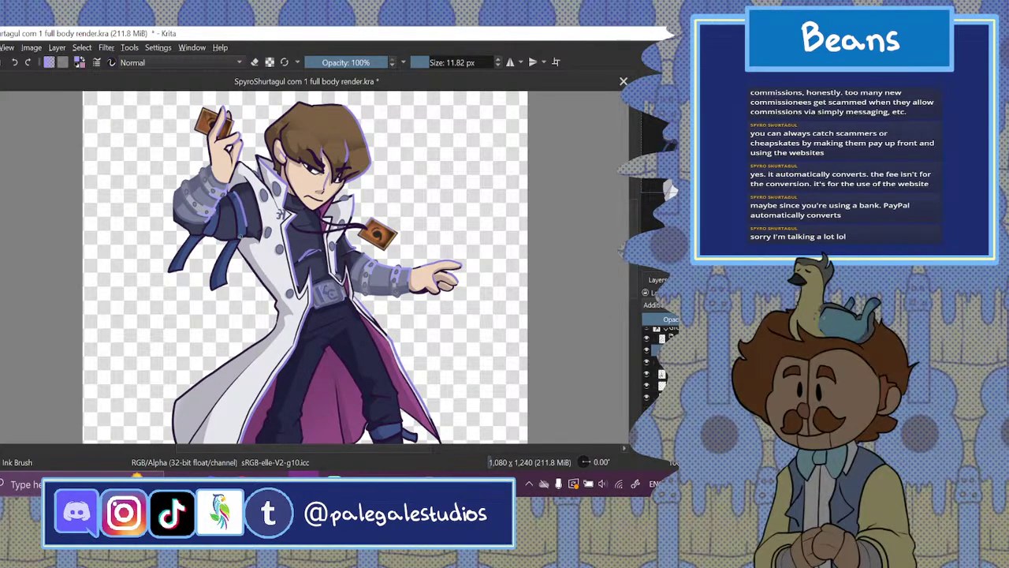
left_click(254, 63)
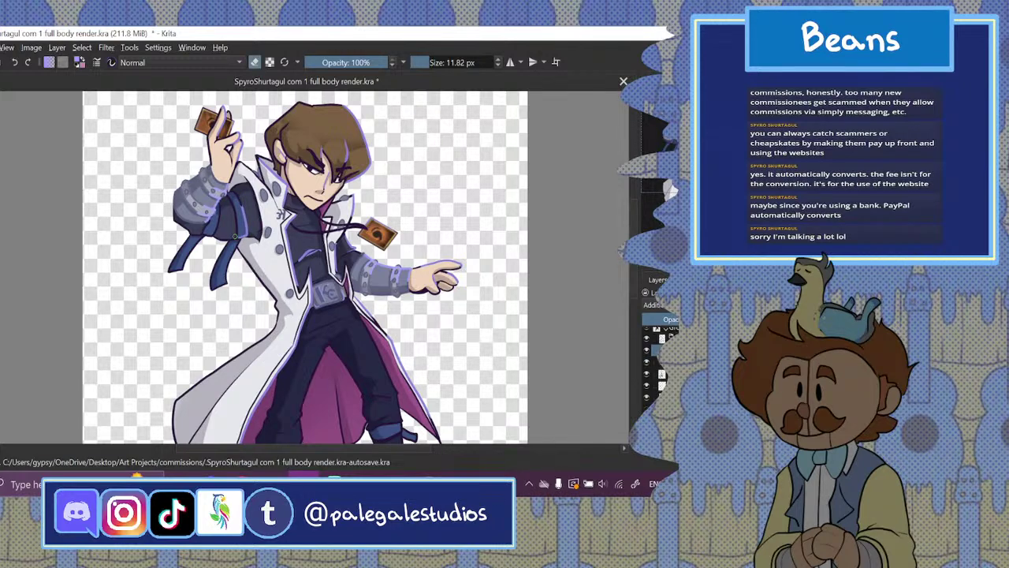
left_click(256, 63)
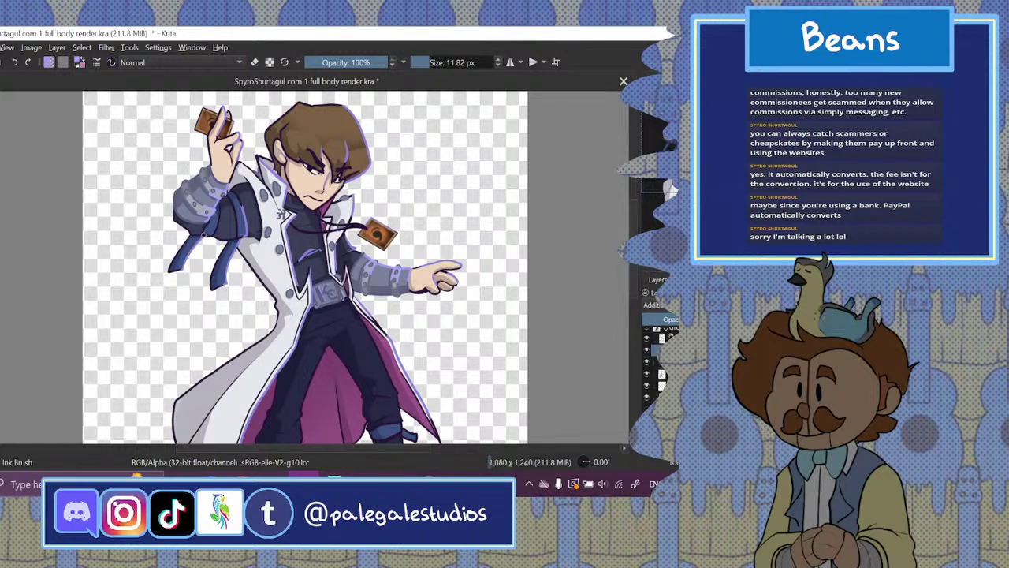
left_click(254, 63)
left_click(253, 64)
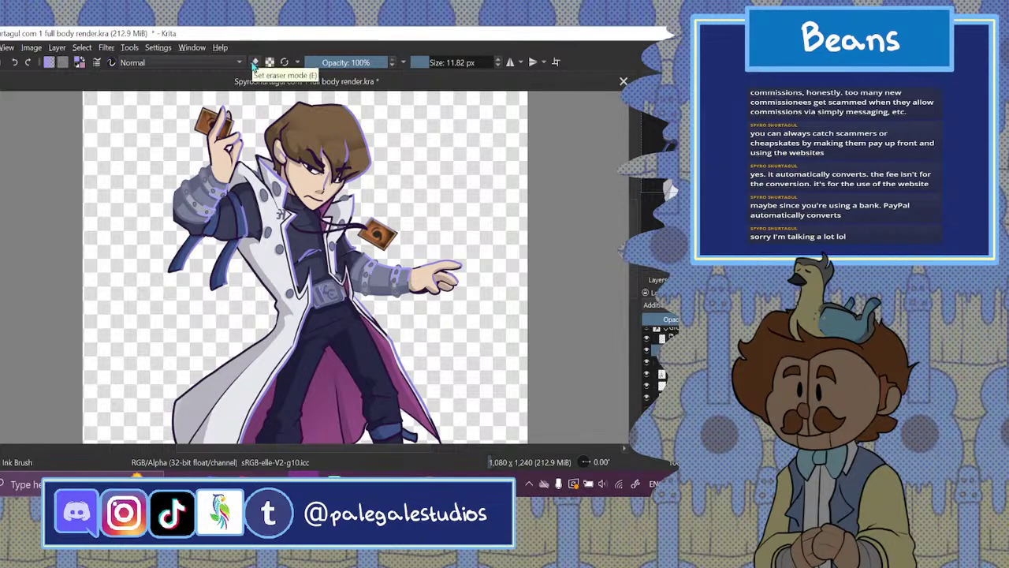
- Add a light purple highlight to the loose end of the blue leg strap beside the coat tail
mouse_move(635, 228)
left_mouse_down()
mouse_move(640, 285)
mouse_move(635, 258)
left_mouse_up()
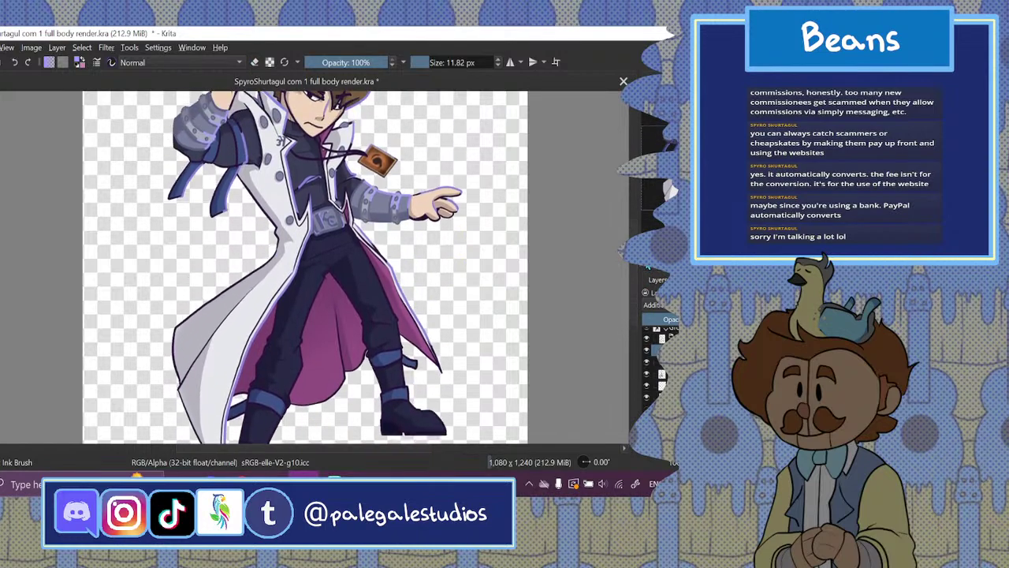
left_click(257, 64)
scroll(305, 266, "up", 3)
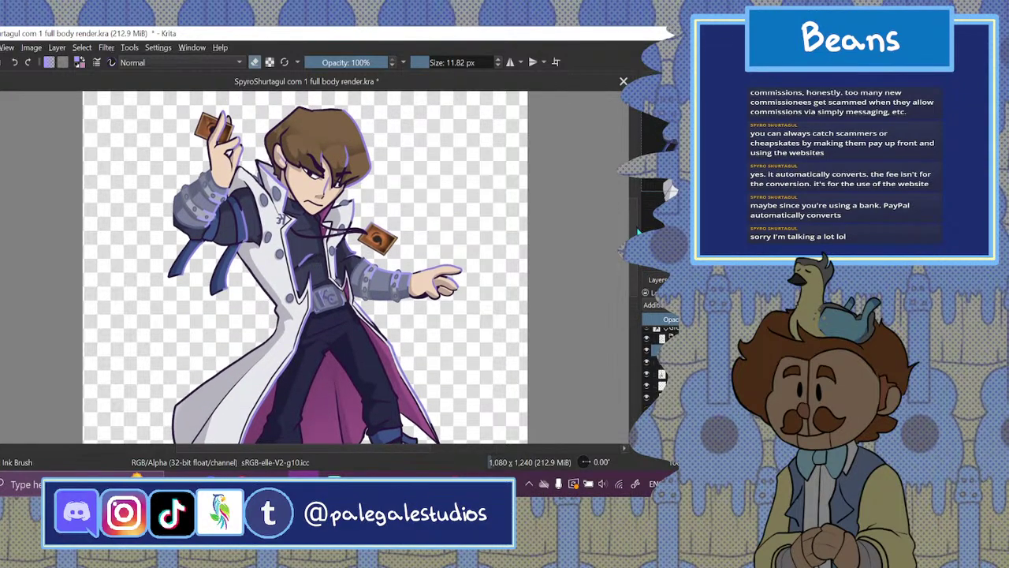
scroll(306, 236, "down", 6)
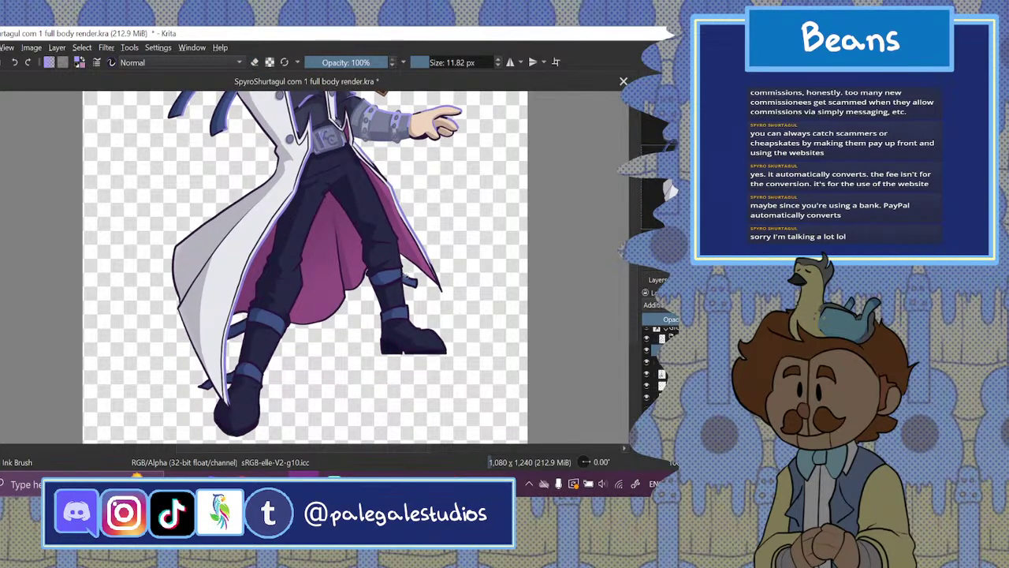
left_click_drag(405, 276, 417, 282)
- Switch to the YouTube playlist, skip the muted advertisement before Cooking with Carnotaurus, unmute the player and return to Krita
key("alt+Tab")
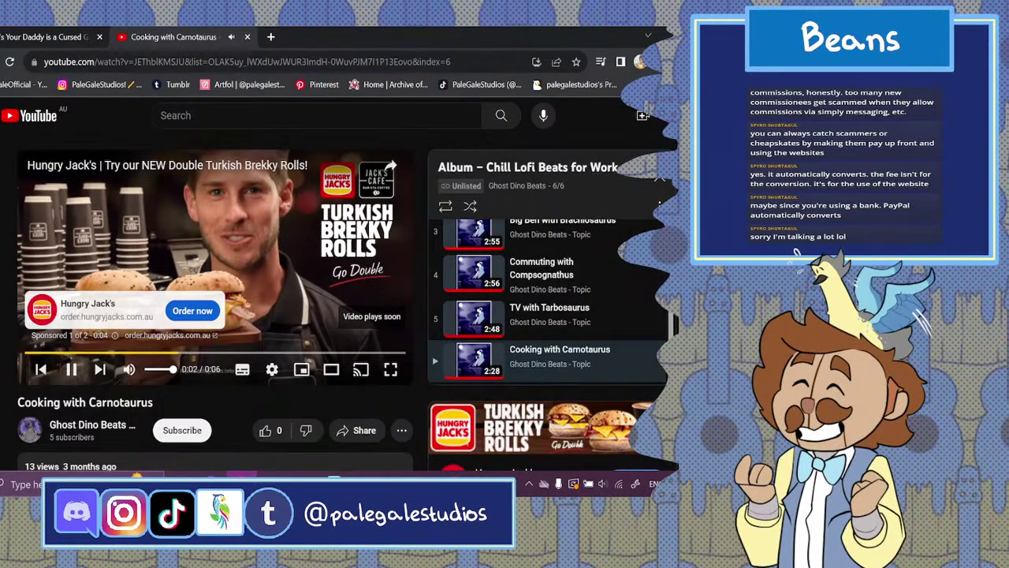
scroll(300, 246, "down", 2)
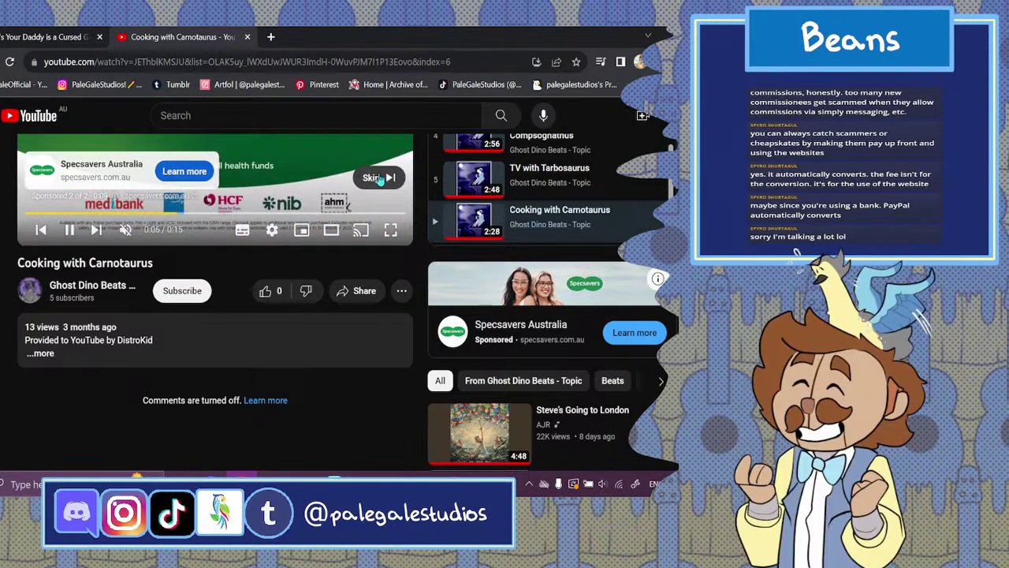
left_click(378, 179)
left_click(124, 235)
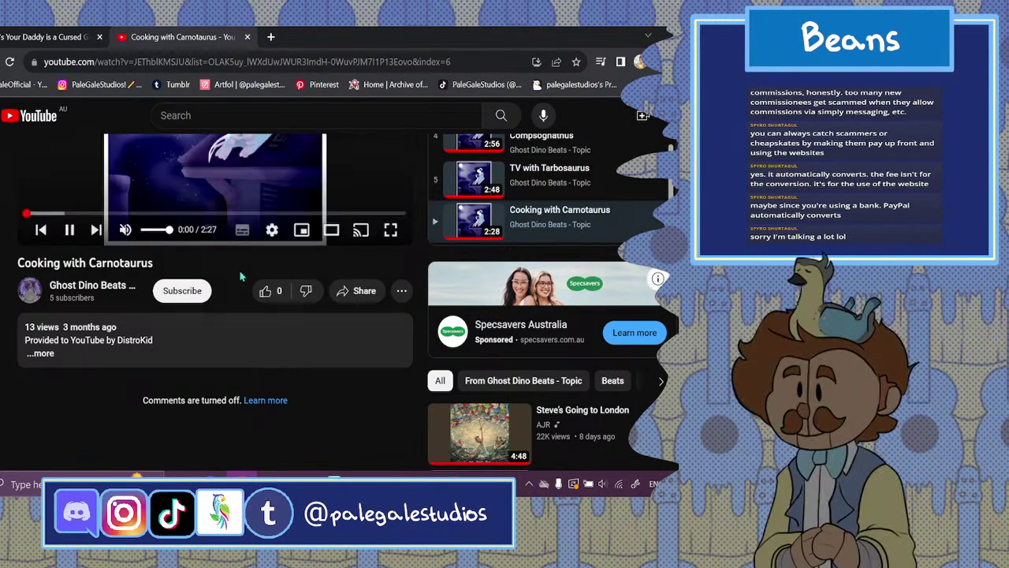
scroll(230, 270, "up", 2)
left_click(304, 478)
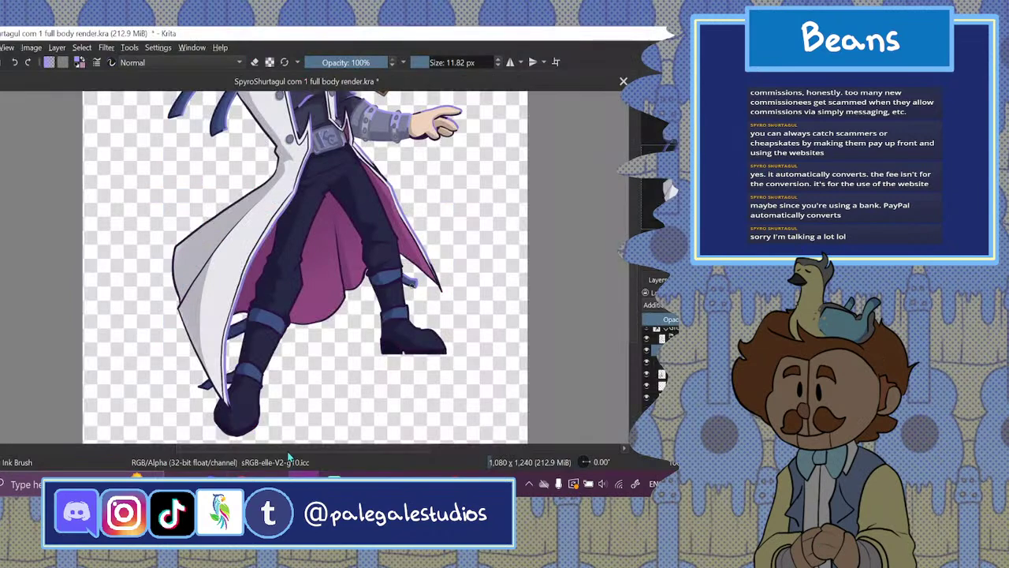
- Paint light purple highlights on the boot beside the coat tail, the coat lining's fold and the inner trouser edge, trimming the knee in eraser mode
left_click_drag(288, 451, 273, 448)
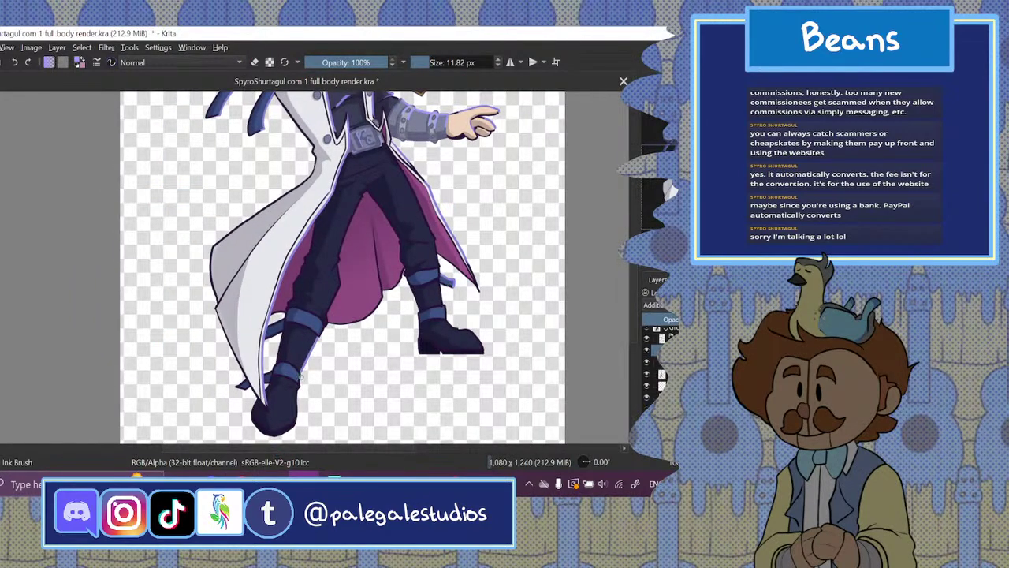
left_click_drag(297, 386, 294, 438)
left_click_drag(372, 223, 375, 259)
left_click_drag(363, 193, 323, 279)
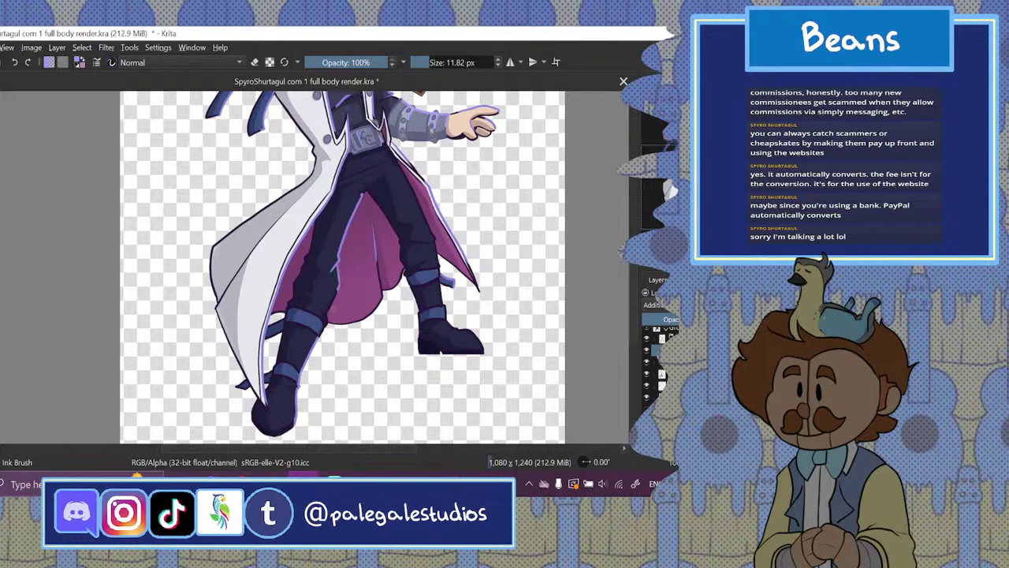
key("e")
left_click_drag(333, 268, 335, 306)
- Inspect the figure from head to boots, first close up and then at reduced zoom, to judge the rim highlights
scroll(349, 228, "up", 3)
scroll(349, 267, "up", 2)
scroll(349, 267, "down", 2)
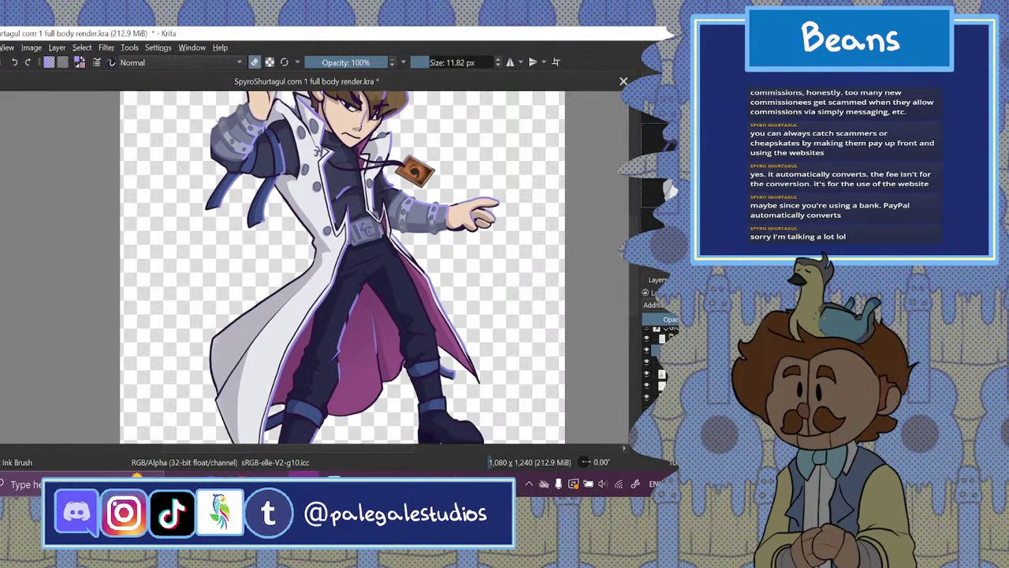
scroll(349, 267, "up", 2)
scroll(349, 266, "down", 2)
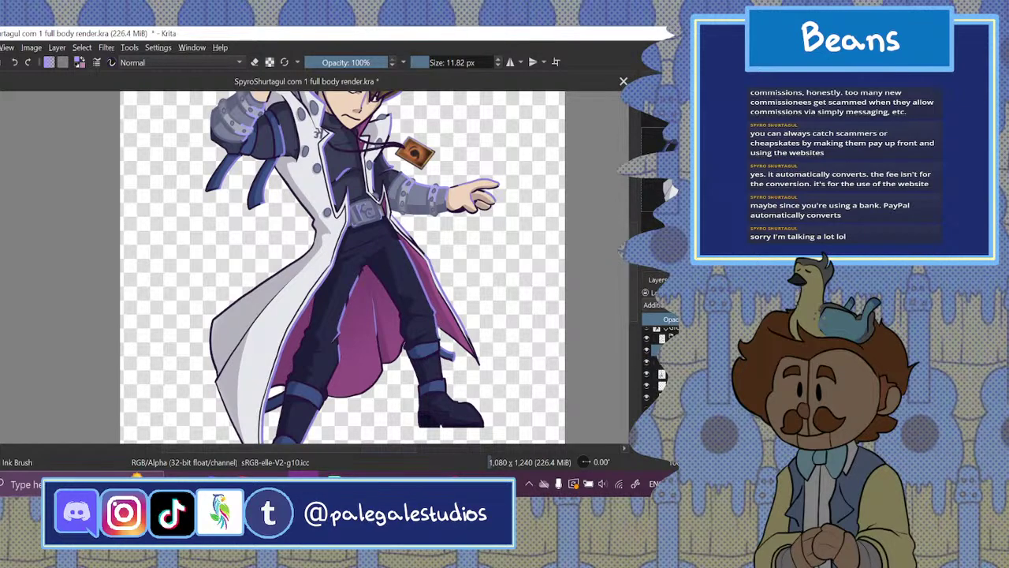
scroll(442, 316, "down", 3)
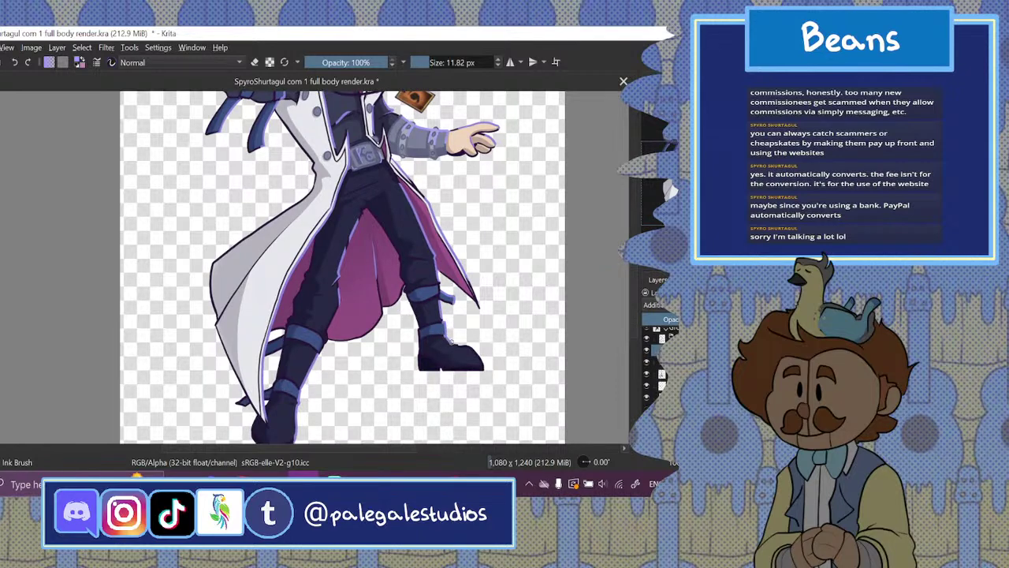
left_click(254, 64)
mouse_move(637, 278)
left_mouse_down()
mouse_move(637, 304)
mouse_move(635, 273)
left_mouse_up()
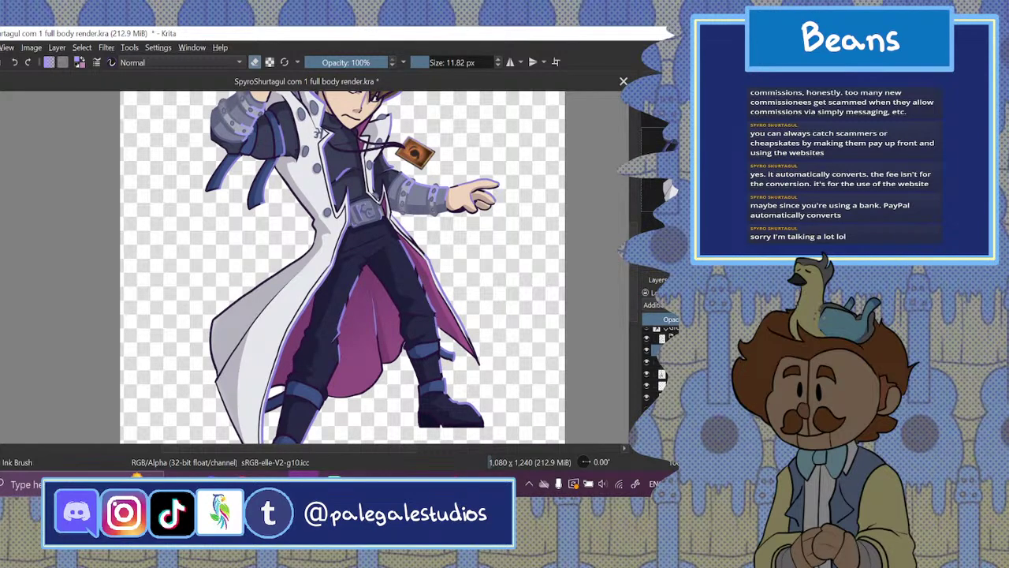
key("ctrl+minus")
key("ctrl+minus")
key("ctrl+plus")
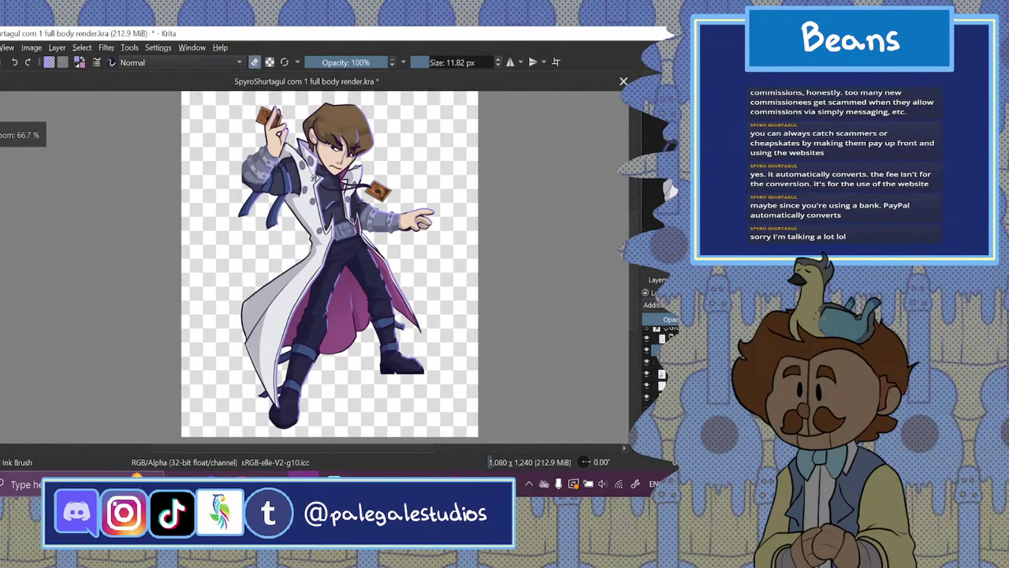
left_click_drag(392, 447, 424, 448)
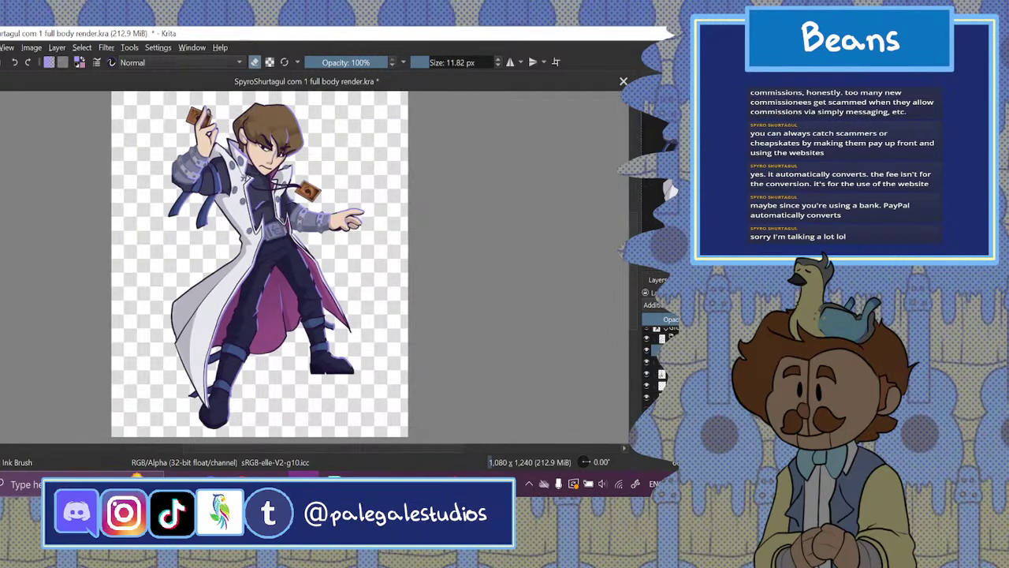
scroll(329, 265, "up", 1)
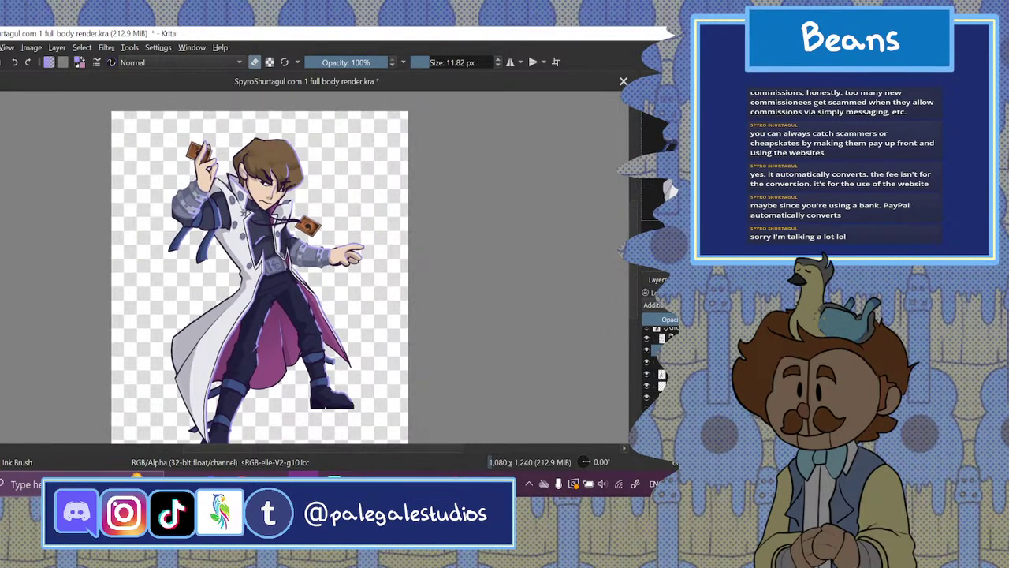
- Try the Overlay and Screen blending modes on the rim highlight layer and compare the look on the whole figure
left_click(669, 312)
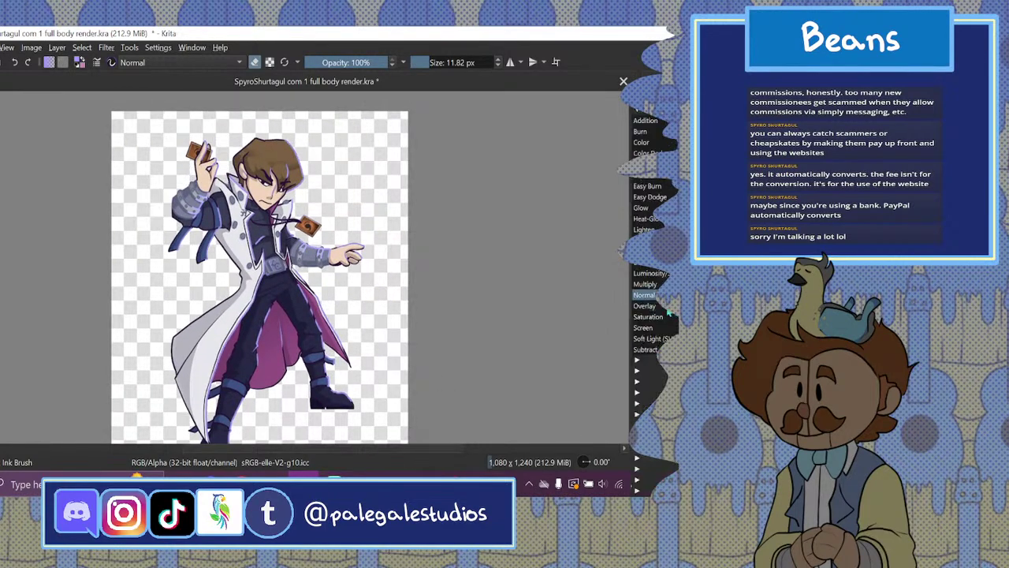
left_click(669, 315)
left_click(670, 313)
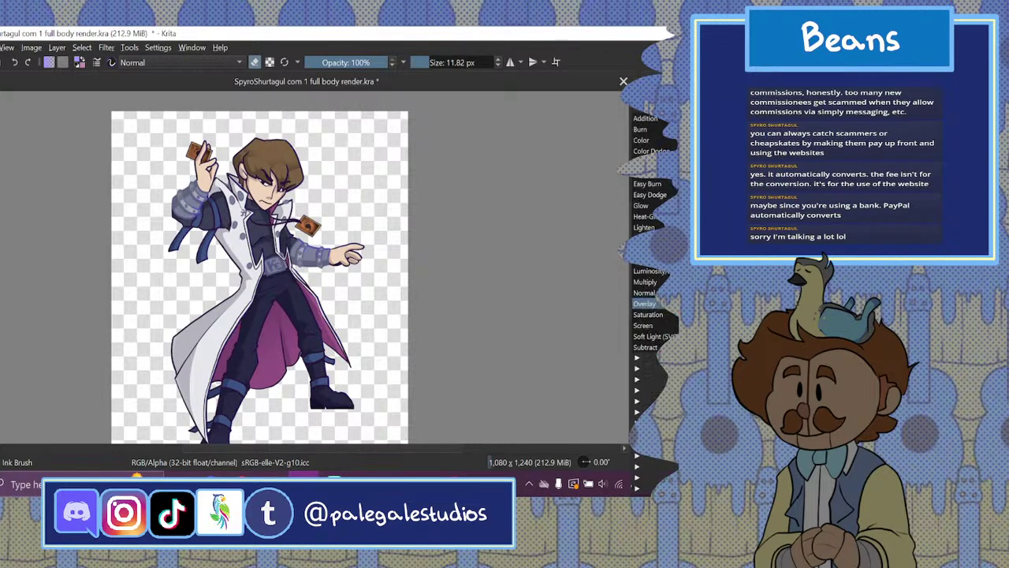
left_click(667, 325)
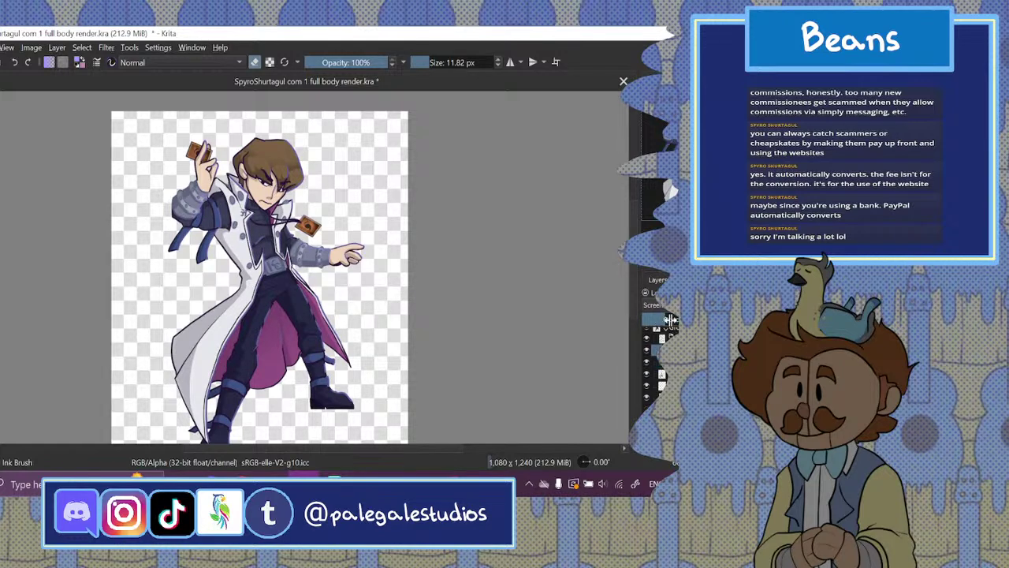
scroll(637, 286, "down", 1)
left_click_drag(635, 286, 636, 293)
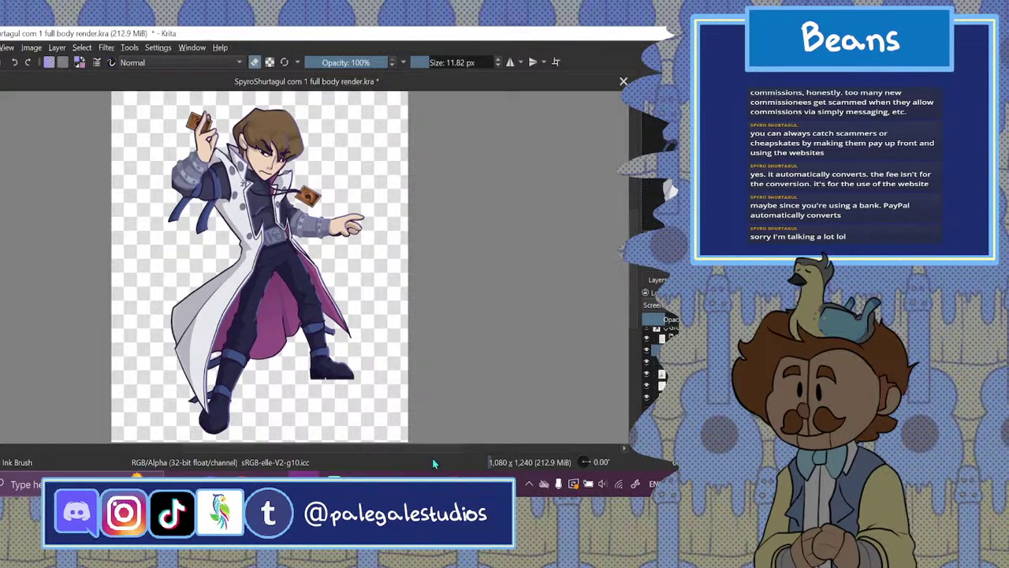
left_click_drag(426, 448, 405, 448)
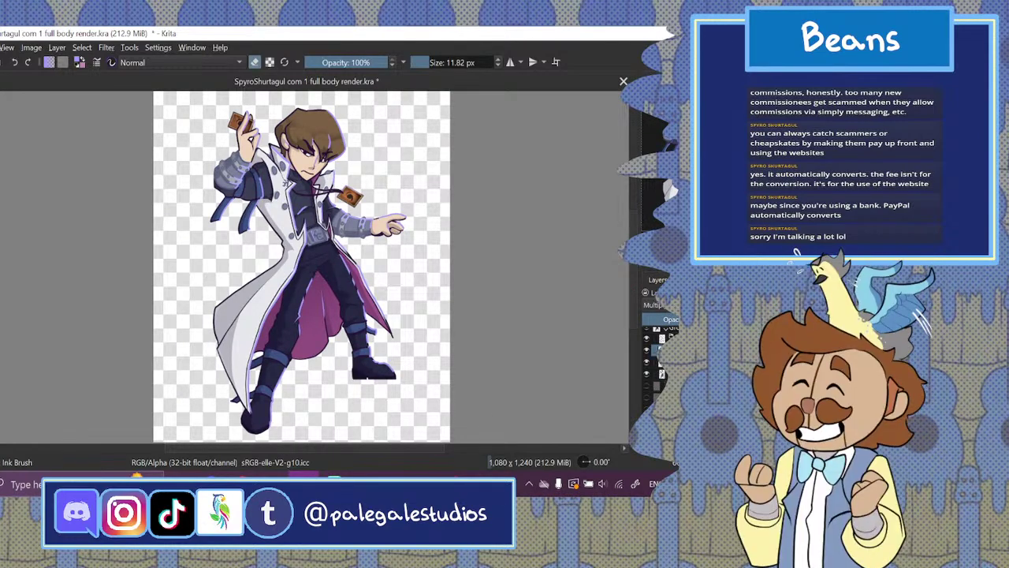
- On the Normal-mode layer, paint long light purple streaks down the dark trouser leg nearest the long coat tail
key("e")
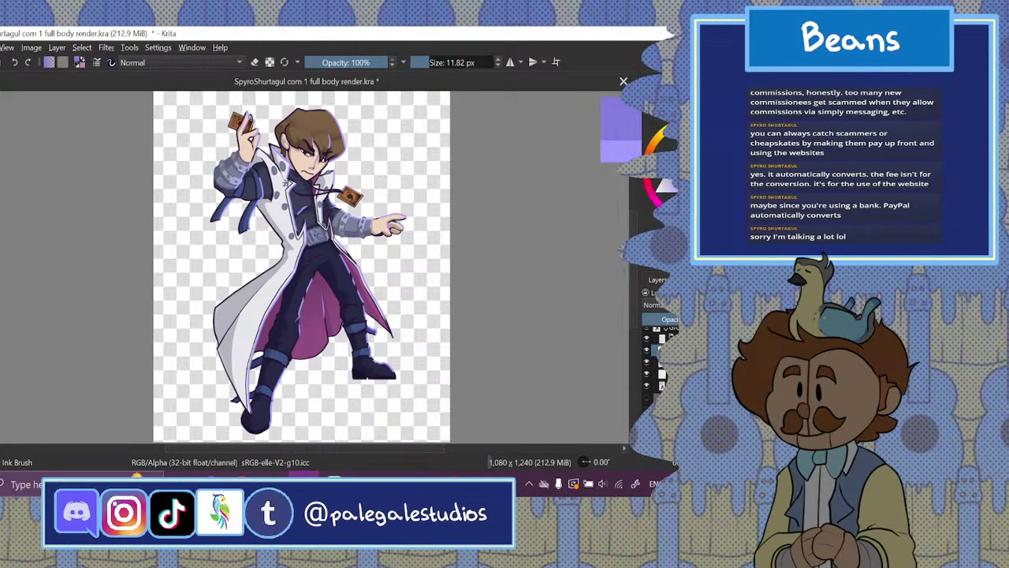
key("ctrl+plus")
key("ctrl+plus")
key("ctrl+plus")
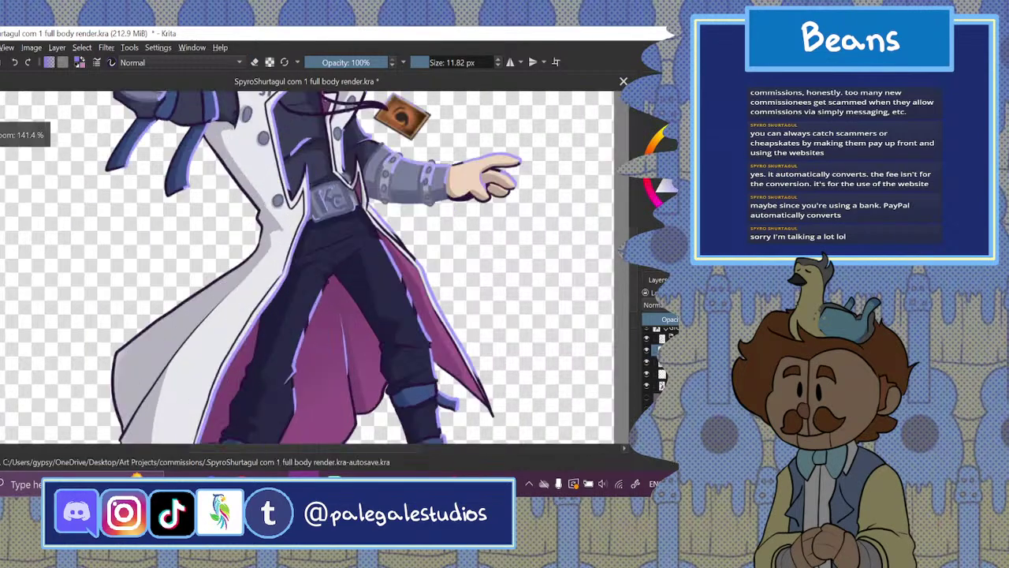
scroll(631, 275, "down", 1)
left_click_drag(631, 274, 631, 293)
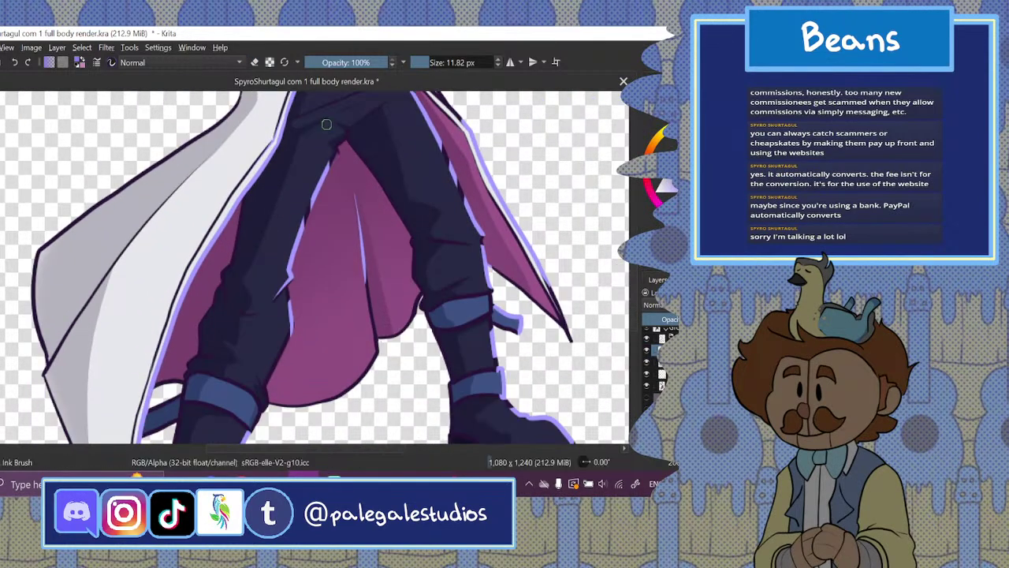
mouse_move(327, 125)
left_mouse_down()
mouse_move(262, 306)
mouse_move(274, 310)
mouse_move(257, 367)
mouse_move(241, 378)
left_mouse_up()
left_click_drag(290, 186, 254, 289)
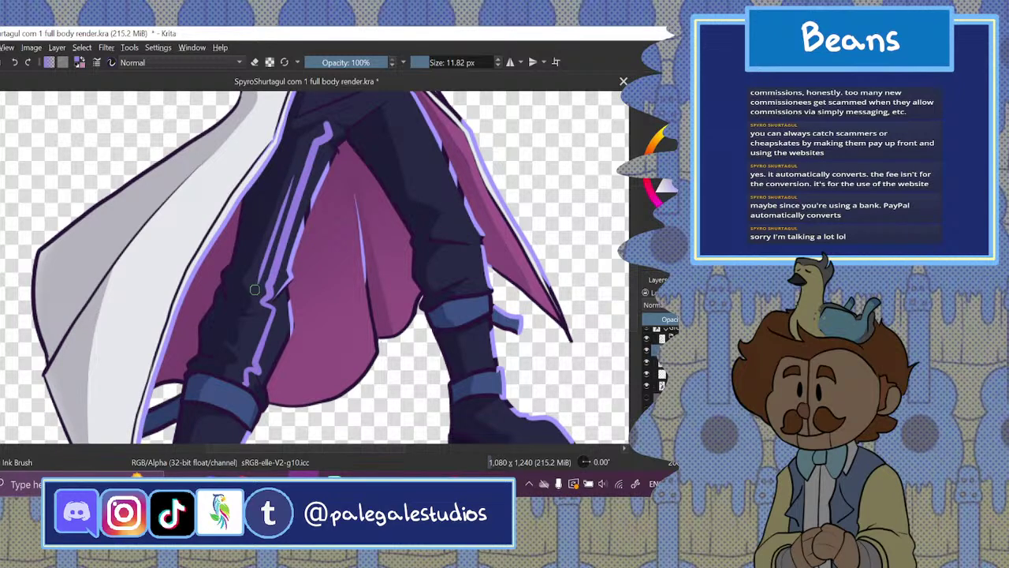
- Set the blending mode of the layer with the trouser streaks to Addition and adjust its opacity
left_click(655, 306)
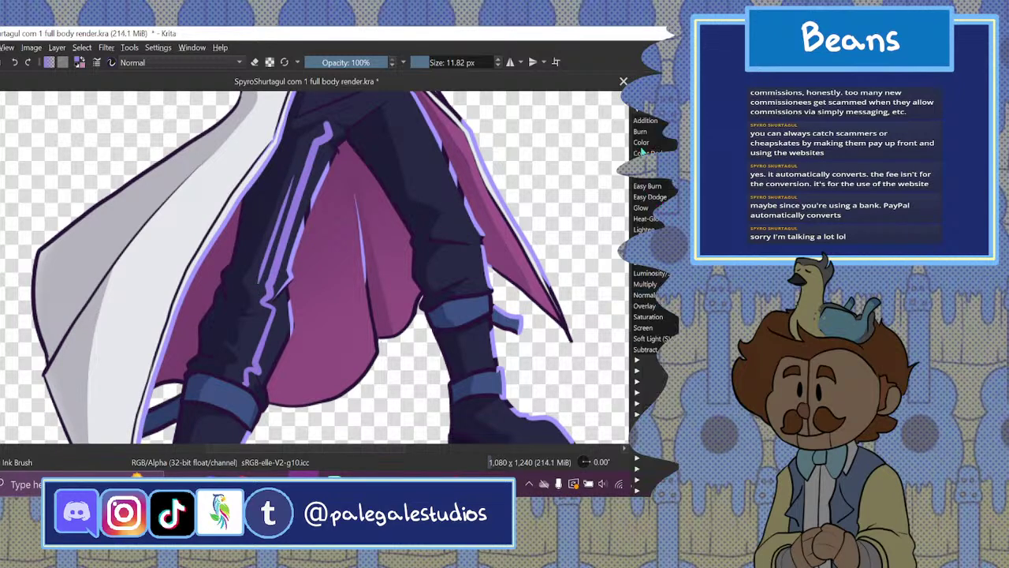
left_click(645, 134)
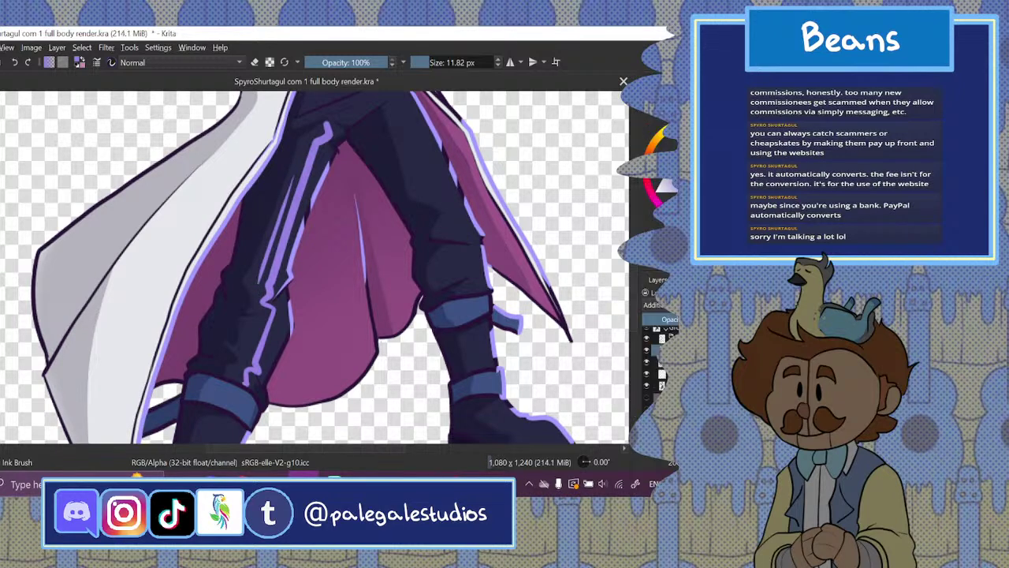
mouse_move(675, 319)
left_mouse_down()
mouse_move(648, 319)
mouse_move(678, 320)
left_mouse_up()
- Paint light purple streaks and knee folds on the other trouser leg, thinning them in eraser mode
key("ctrl+minus")
key("ctrl+minus")
key("ctrl+minus")
key("ctrl+minus")
key("ctrl+plus")
key("ctrl+plus")
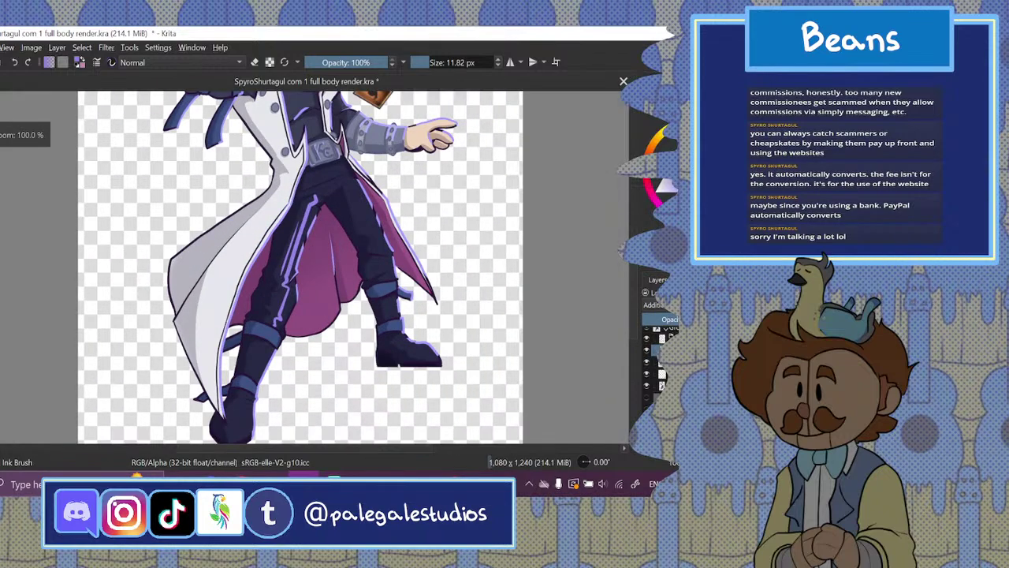
left_click_drag(350, 184, 386, 278)
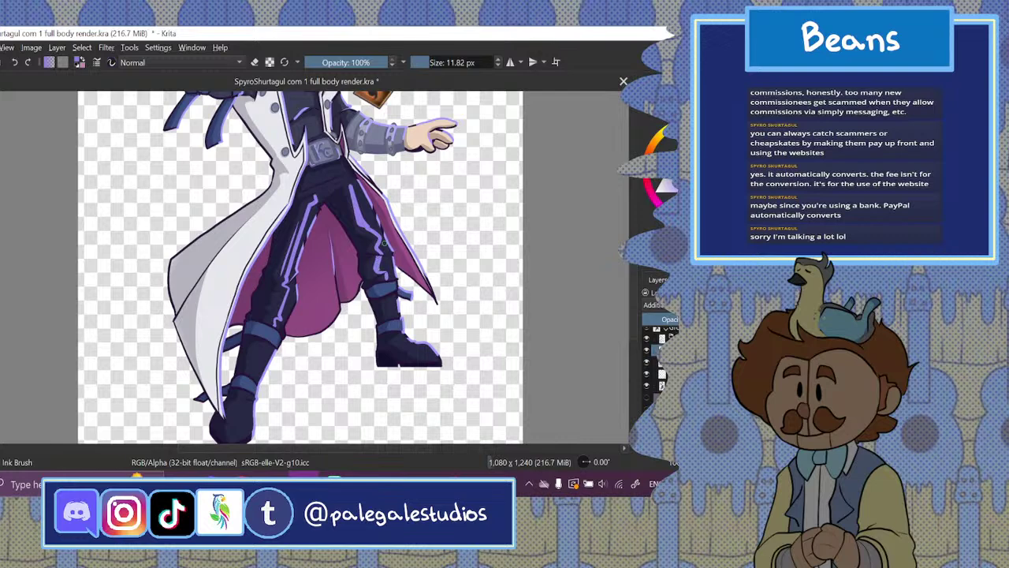
left_click(254, 61)
left_click_drag(372, 255, 387, 254)
left_click_drag(351, 180, 382, 254)
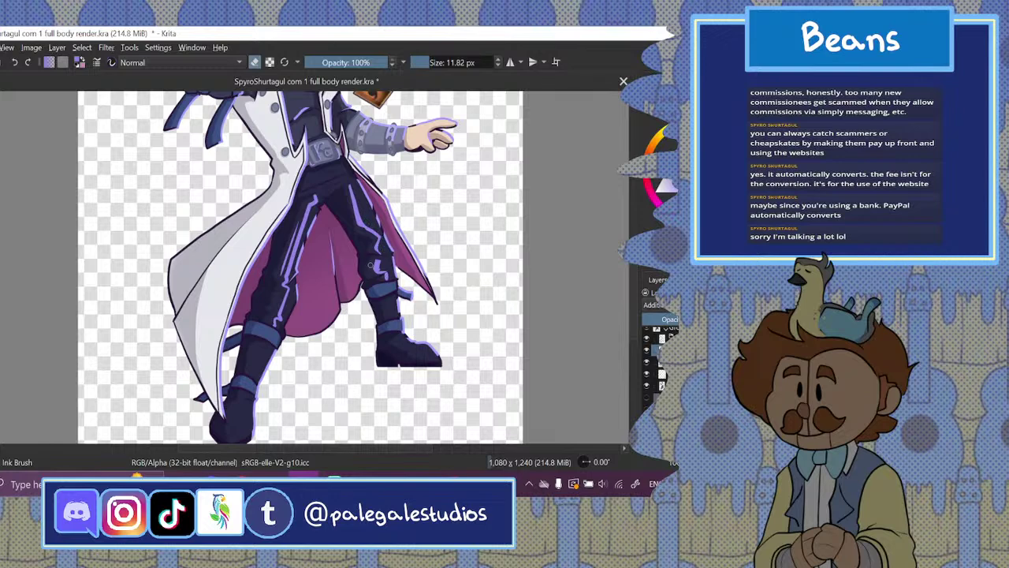
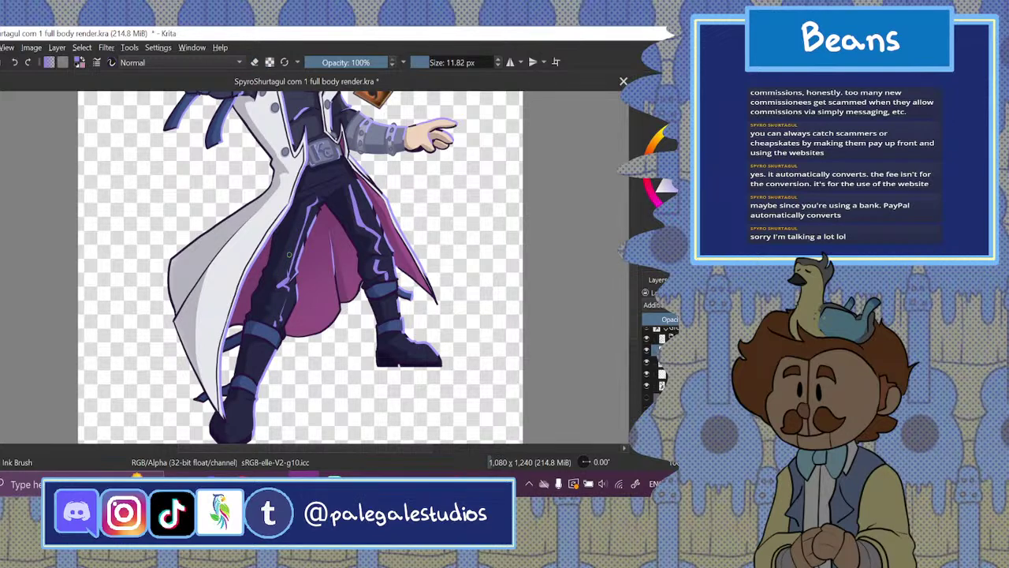
- Refine the streaks on the thigh and shin beside the coat tail, and add light purple highlights across the hip creases below the belt
mouse_move(637, 257)
left_mouse_down()
mouse_move(640, 227)
mouse_move(637, 249)
left_mouse_up()
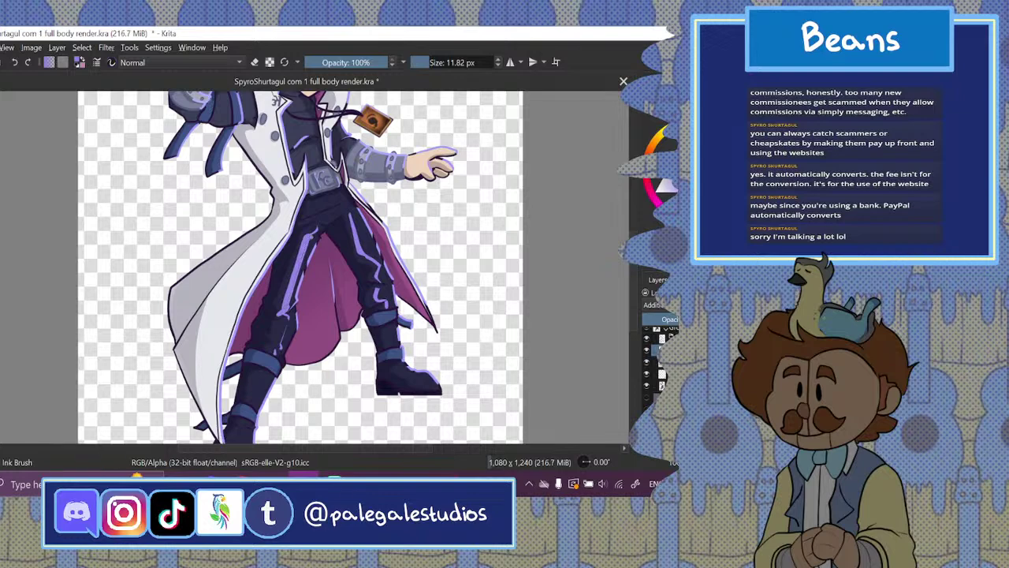
left_click_drag(313, 238, 303, 253)
left_click_drag(287, 315, 280, 342)
left_click_drag(329, 212, 343, 205)
left_click(15, 63)
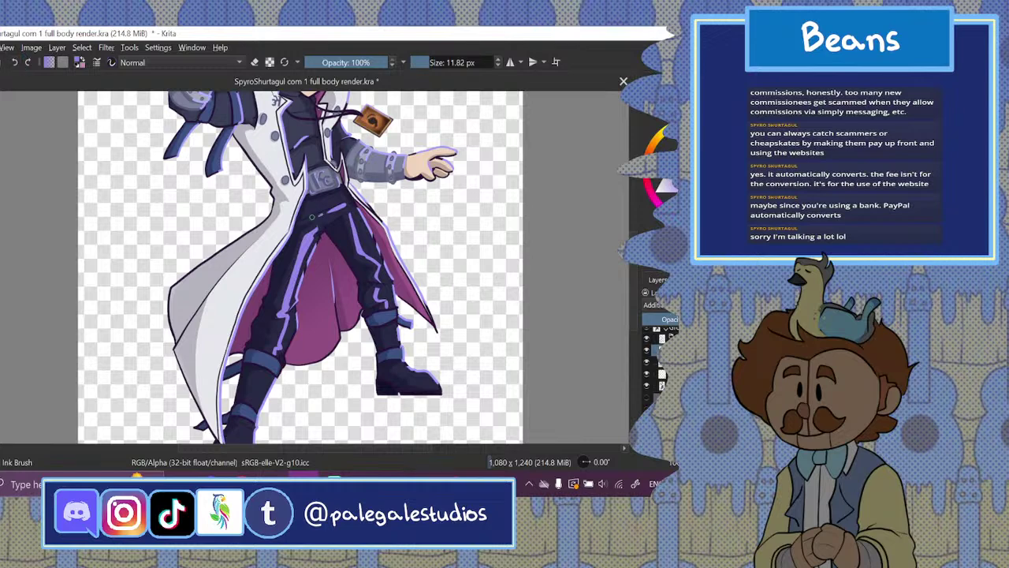
left_click_drag(339, 196, 307, 210)
- Compare the figure with the highlight layer hidden and shown, and paint light purple highlights on the extended arm's grey cuff
scroll(329, 196, "up", 5)
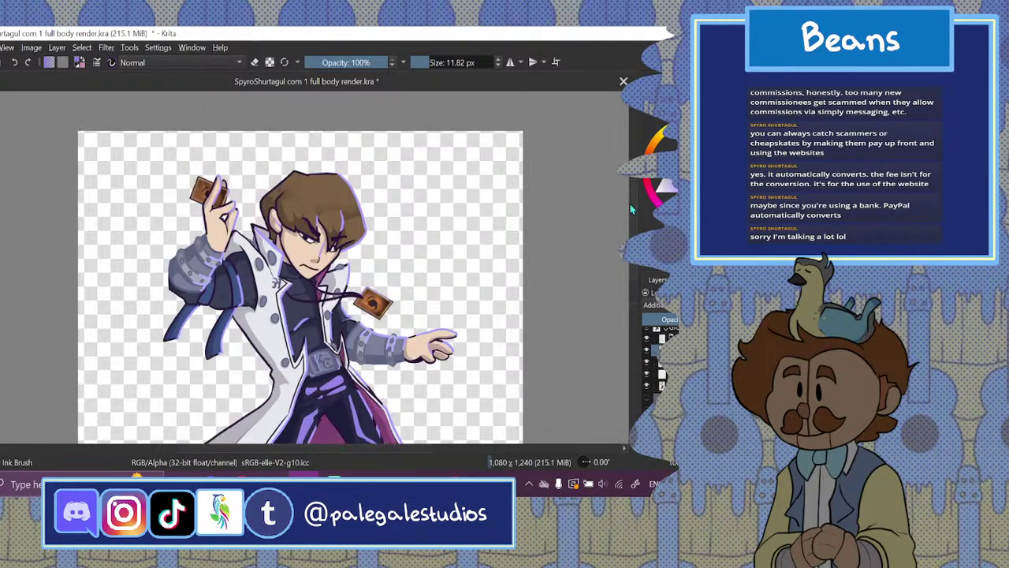
scroll(300, 268, "down", 5)
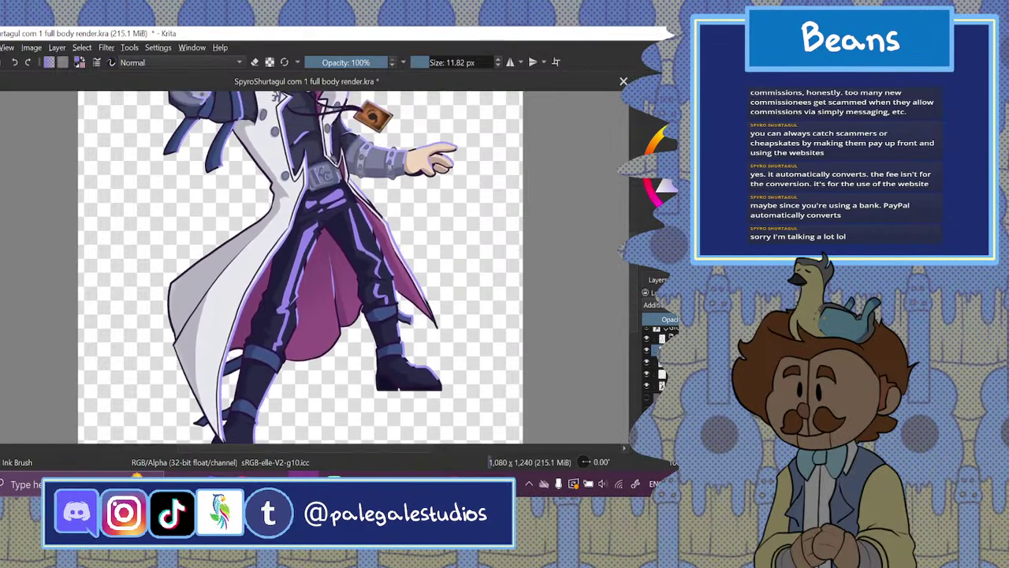
scroll(311, 267, "up", 2)
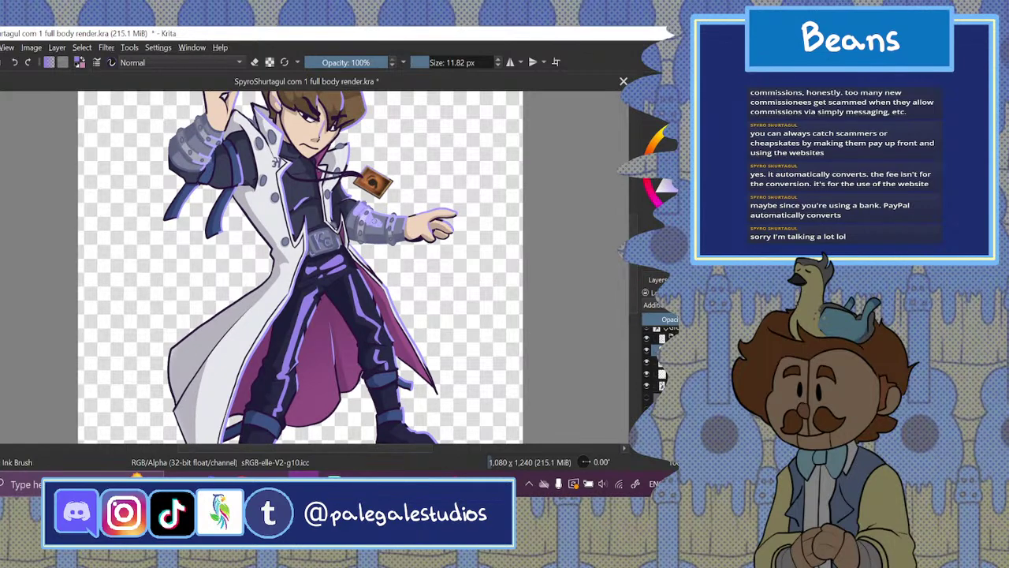
left_click(647, 352)
left_click(647, 352)
left_click(647, 351)
left_click(647, 352)
left_click(254, 62)
key("e")
left_click_drag(369, 206, 362, 218)
key("e")
key("e")
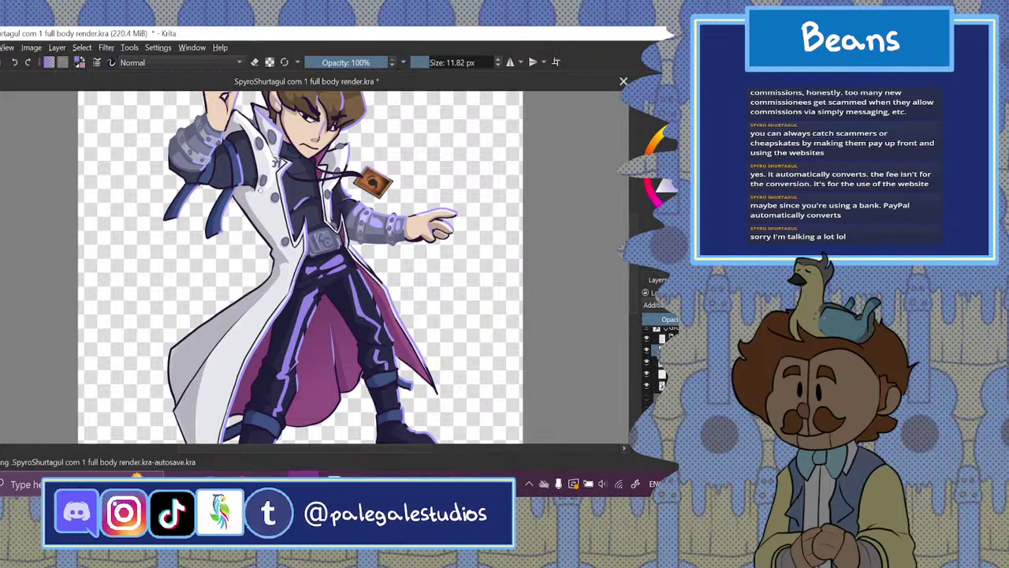
- Add a small light highlight to the middle of the face beside the nose
key("e")
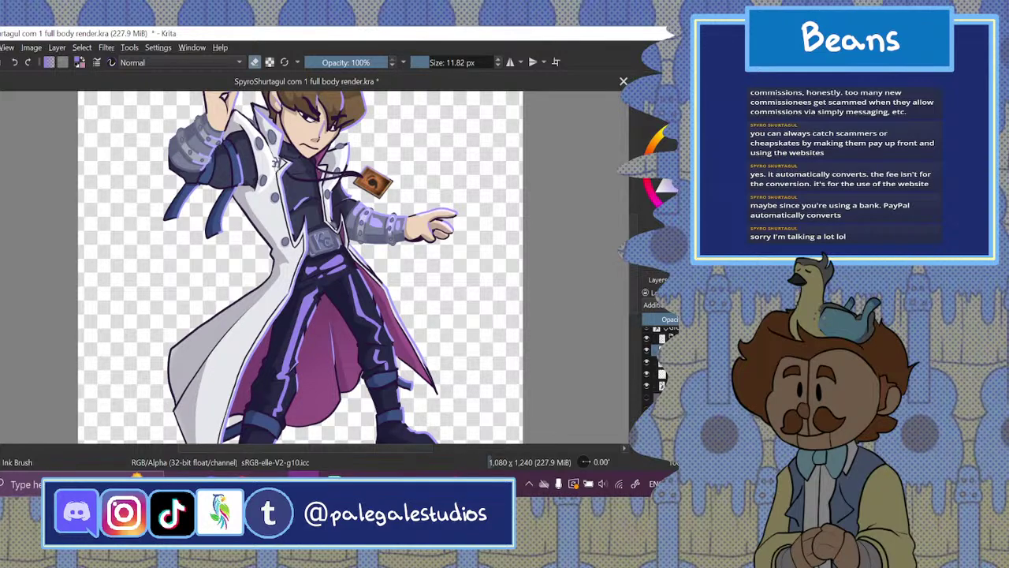
left_click(254, 62)
mouse_move(318, 134)
left_mouse_down()
mouse_move(315, 142)
mouse_move(317, 134)
left_mouse_up()
left_click(254, 62)
left_click(255, 62)
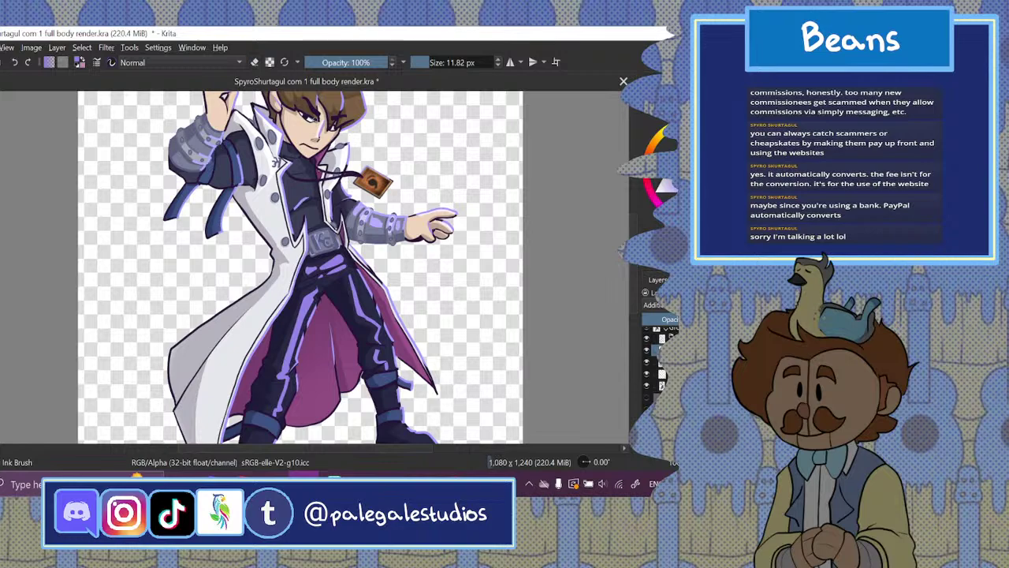
- Paint bright highlights down the white coat from the collar to the tail and check them on the whole figure
mouse_move(635, 237)
left_mouse_down()
mouse_move(634, 217)
mouse_move(635, 243)
left_mouse_up()
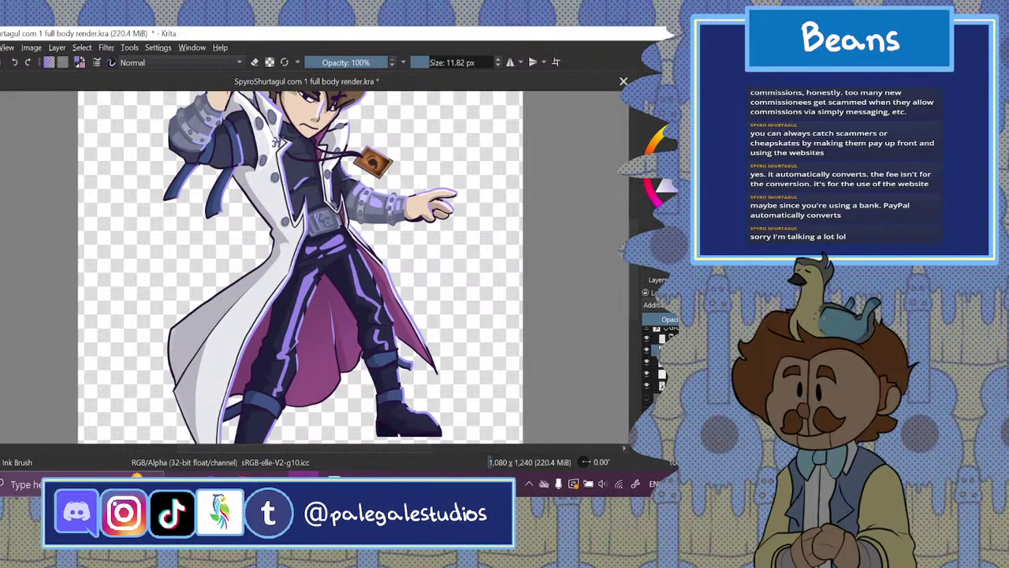
mouse_move(288, 141)
left_mouse_down()
mouse_move(306, 194)
mouse_move(295, 249)
mouse_move(242, 315)
mouse_move(214, 393)
left_mouse_up()
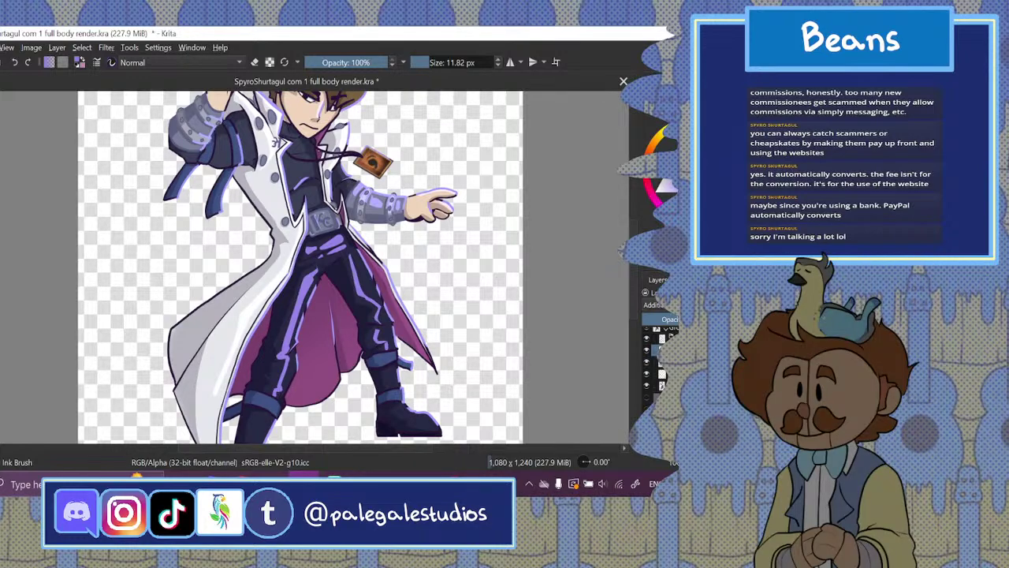
key("ctrl+minus")
key("ctrl+minus")
key("ctrl+minus")
key("ctrl+minus")
key("ctrl+plus")
key("ctrl+plus")
key("ctrl+plus")
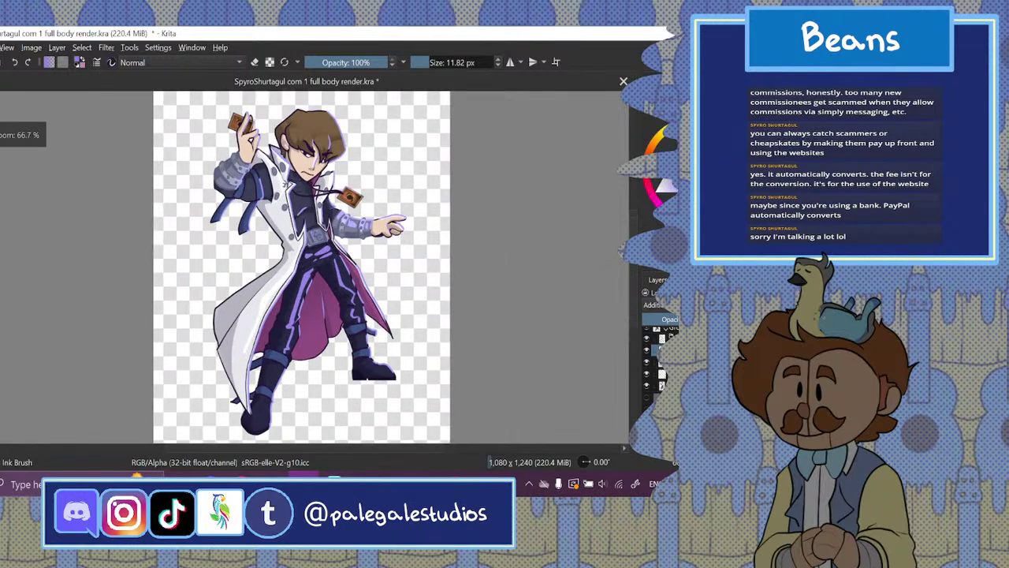
- Apply an HSV adjustment to the Screen rim-light layer, raising the saturation and setting the lightness to -15
left_click(657, 371)
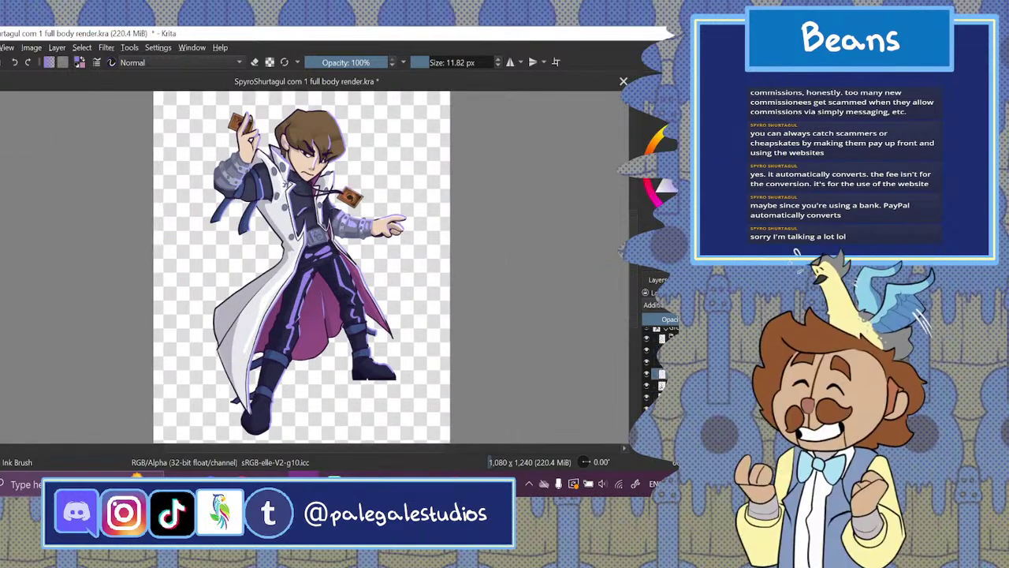
left_click(106, 48)
mouse_move(257, 96)
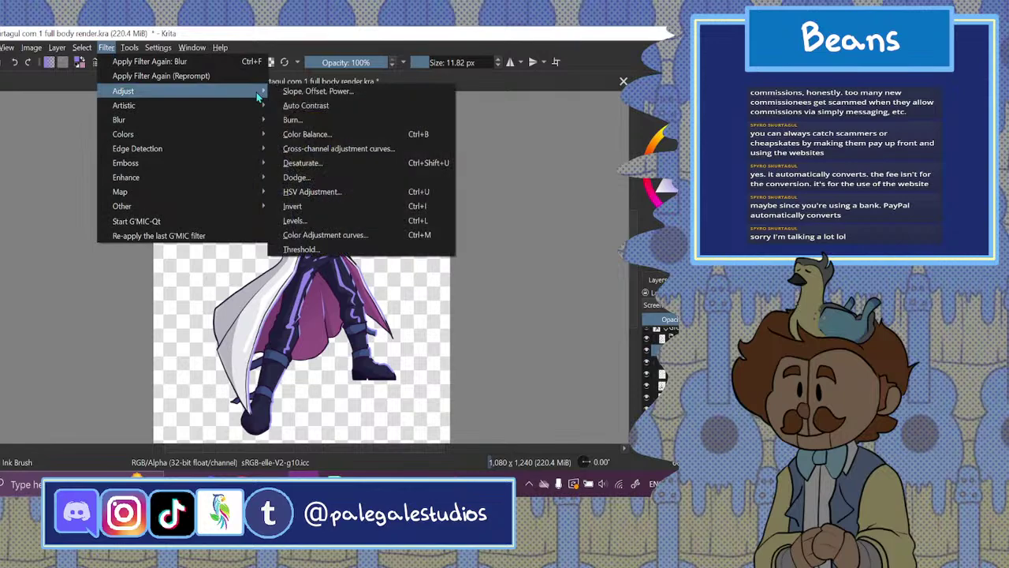
left_click(436, 193)
mouse_move(554, 202)
left_mouse_down()
mouse_move(630, 204)
mouse_move(594, 207)
left_mouse_up()
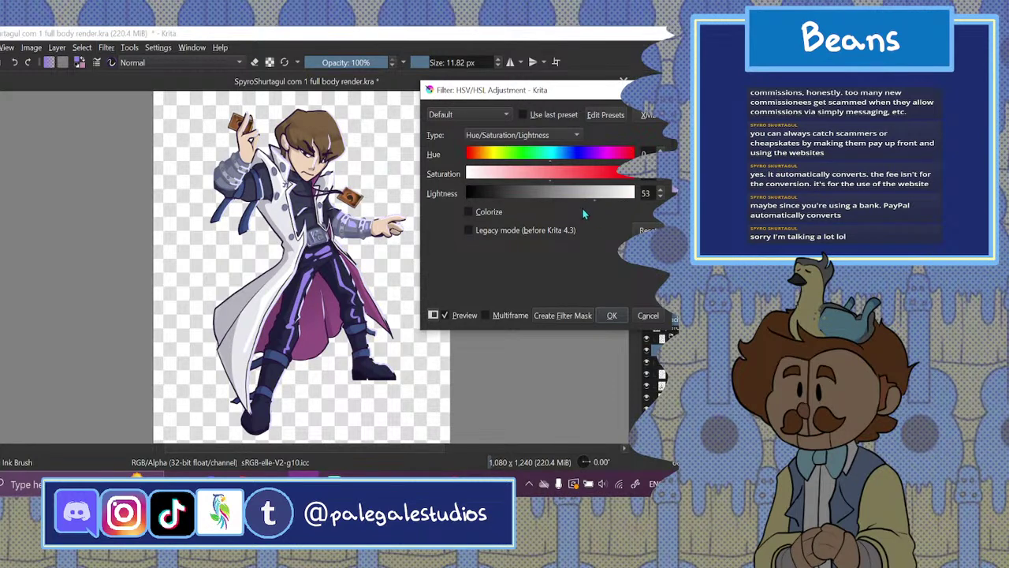
left_click_drag(550, 178, 659, 180)
mouse_move(590, 201)
left_mouse_down()
mouse_move(574, 210)
mouse_move(599, 210)
mouse_move(596, 218)
mouse_move(543, 227)
left_mouse_up()
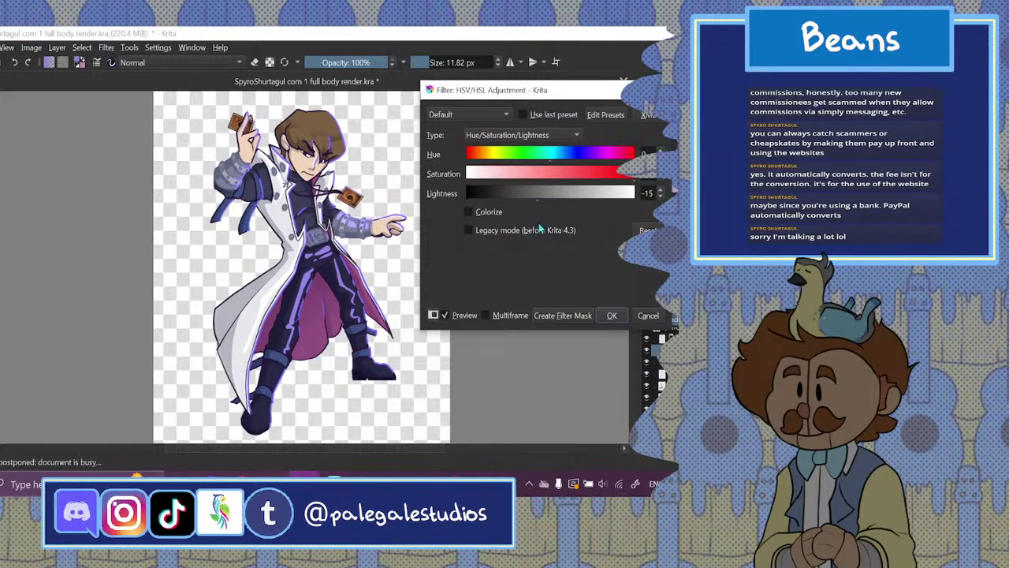
left_click(611, 316)
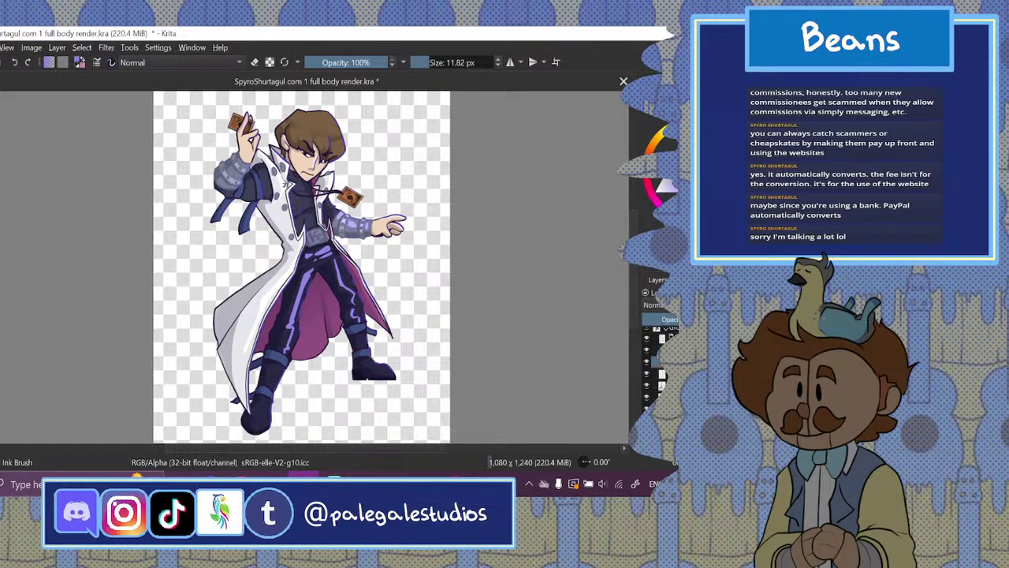
- On the Addition highlight layer, paint light purple highlights across the chest and stomach of the dark shirt
left_click(656, 351)
left_click(646, 360)
left_click(646, 359)
key("ctrl+plus")
key("ctrl+plus")
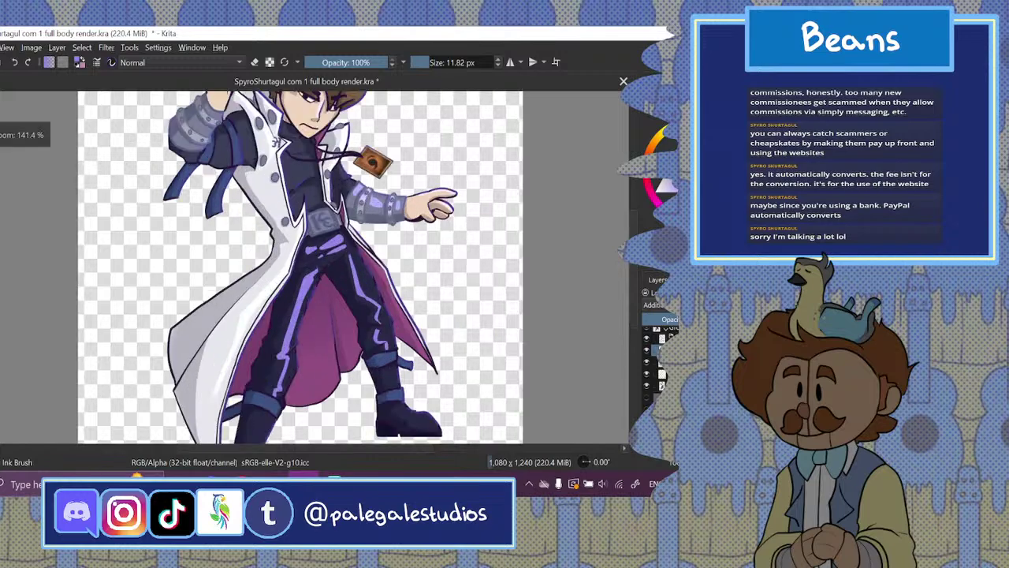
scroll(308, 268, "up", 3)
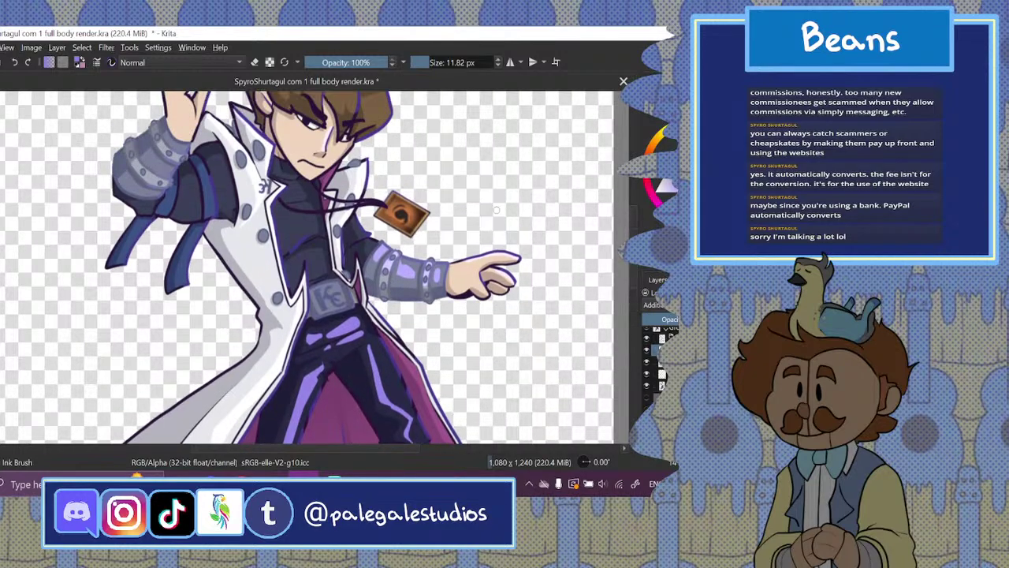
mouse_move(302, 232)
left_mouse_down()
mouse_move(307, 209)
mouse_move(290, 233)
mouse_move(308, 224)
mouse_move(301, 190)
mouse_move(286, 197)
mouse_move(301, 197)
left_mouse_up()
mouse_move(311, 254)
left_mouse_down()
mouse_move(294, 271)
mouse_move(305, 260)
mouse_move(309, 273)
mouse_move(304, 253)
mouse_move(292, 271)
left_mouse_up()
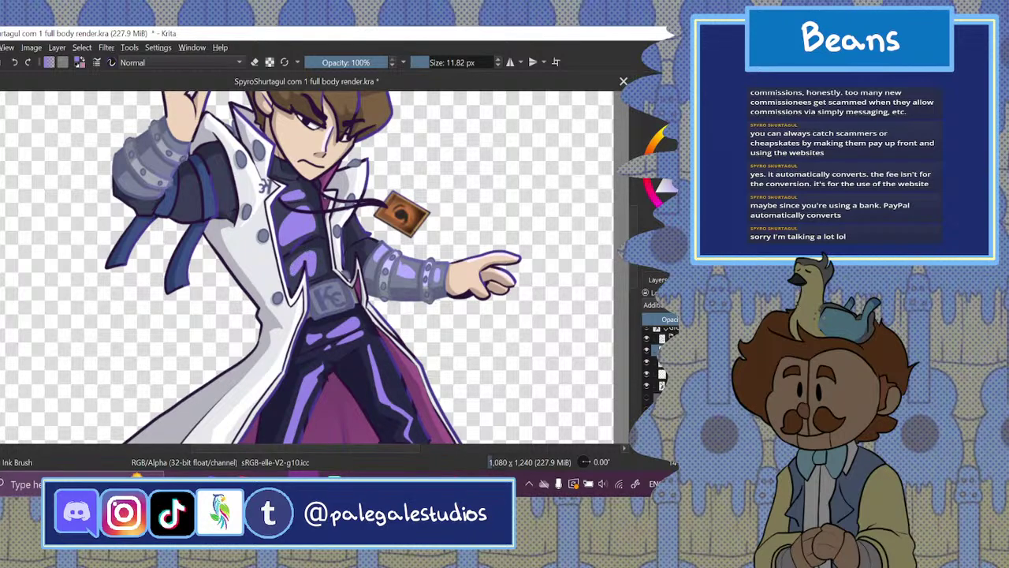
- Switch to the browser, skip the ads before the lofi track and return to Krita
left_click(242, 477)
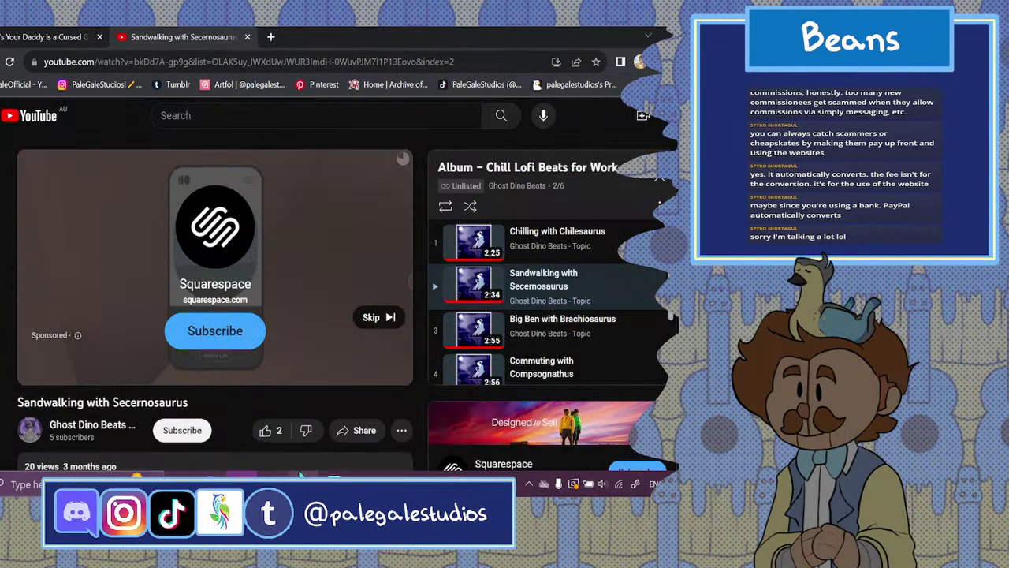
left_click(377, 318)
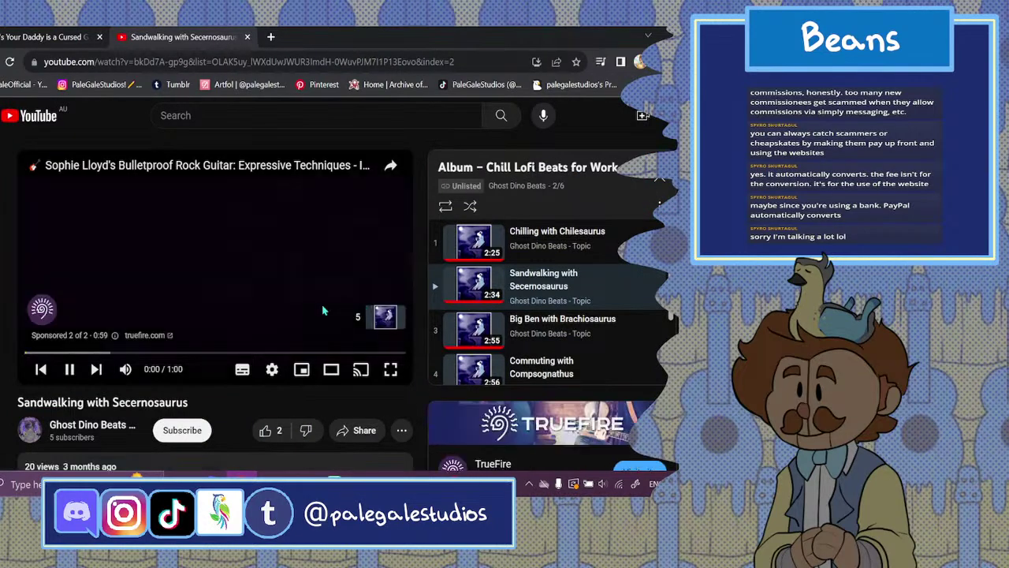
left_click(371, 320)
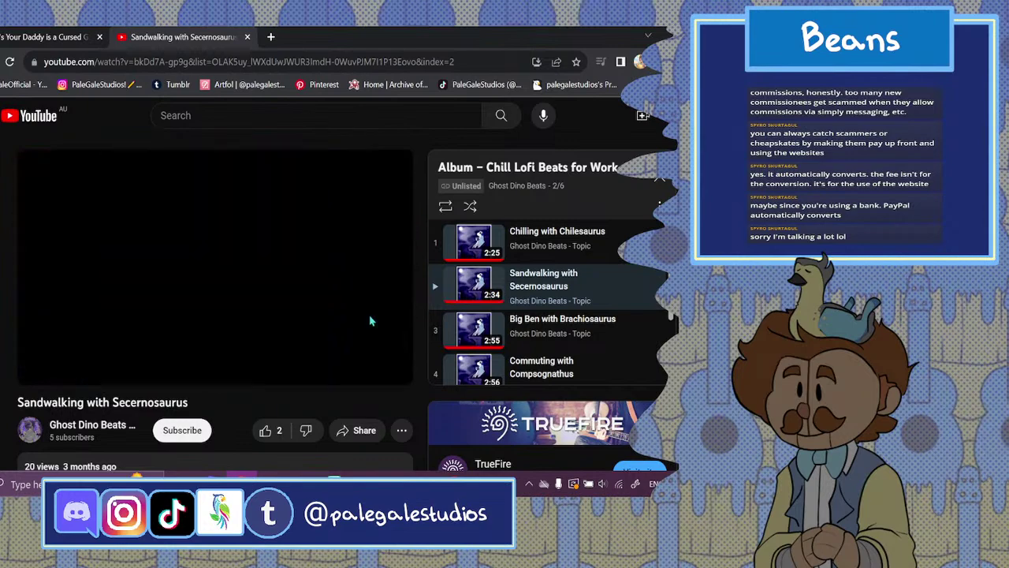
left_click(127, 371)
left_click(304, 480)
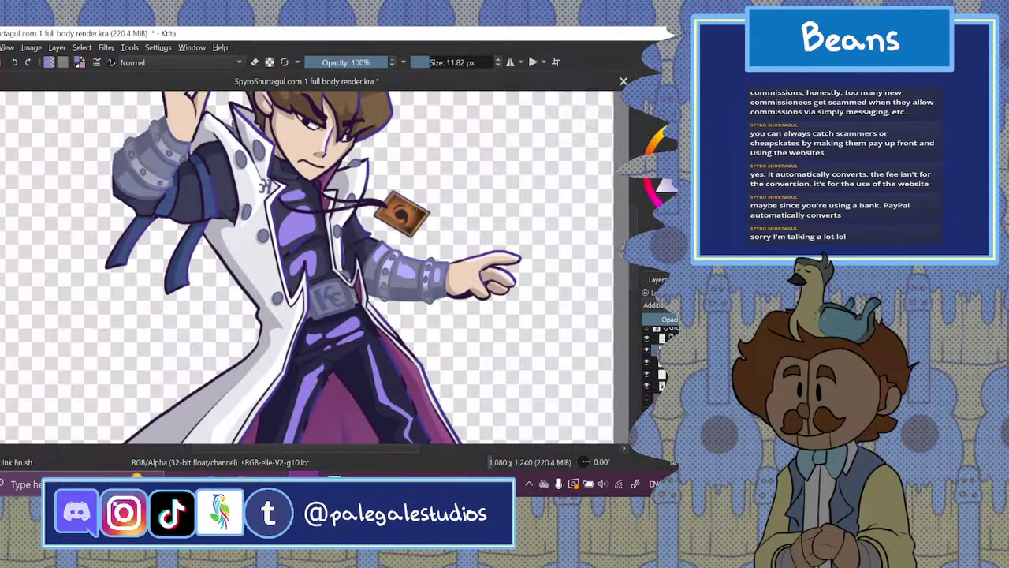
- Paint light purple highlights on the hanging card, along the hair fringe and on the crown of the hair
mouse_move(414, 203)
left_mouse_down()
mouse_move(412, 228)
mouse_move(382, 251)
mouse_move(374, 236)
mouse_move(334, 226)
mouse_move(342, 221)
left_mouse_up()
scroll(308, 268, "up", 3)
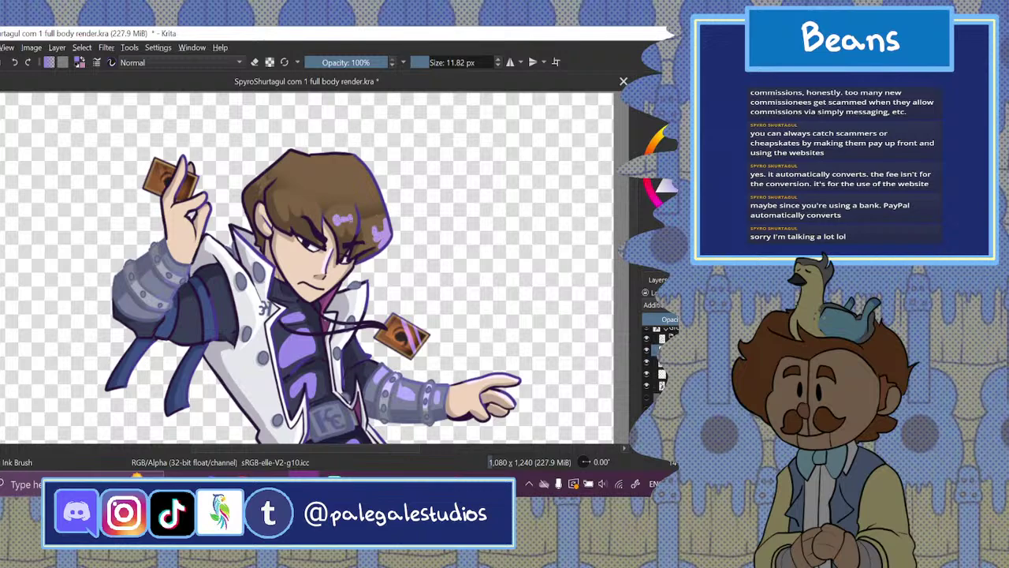
mouse_move(283, 202)
left_mouse_down()
mouse_move(316, 217)
mouse_move(310, 205)
mouse_move(284, 204)
left_mouse_up()
left_click_drag(351, 153, 388, 214)
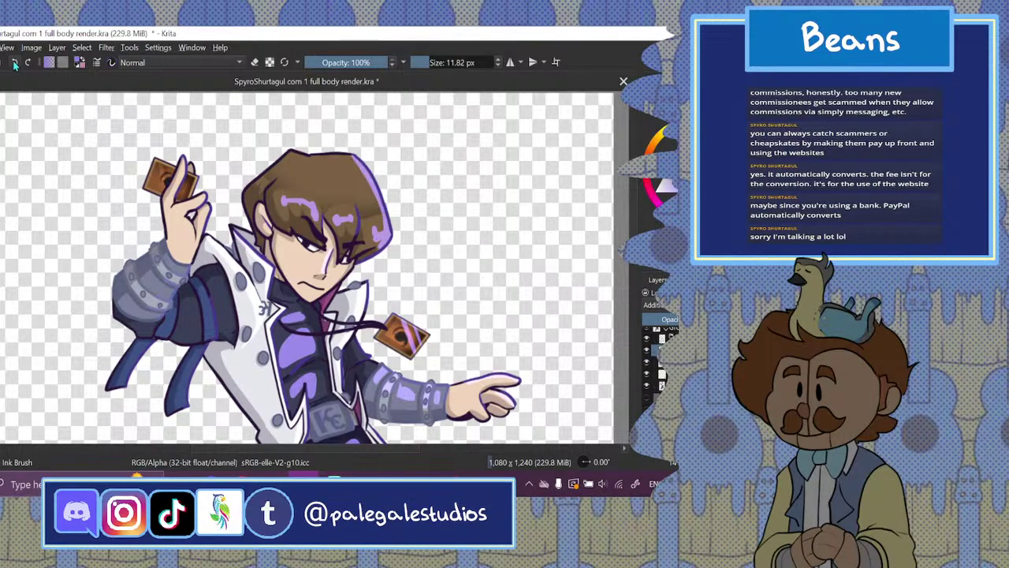
mouse_move(352, 159)
left_mouse_down()
mouse_move(368, 175)
mouse_move(355, 171)
left_mouse_up()
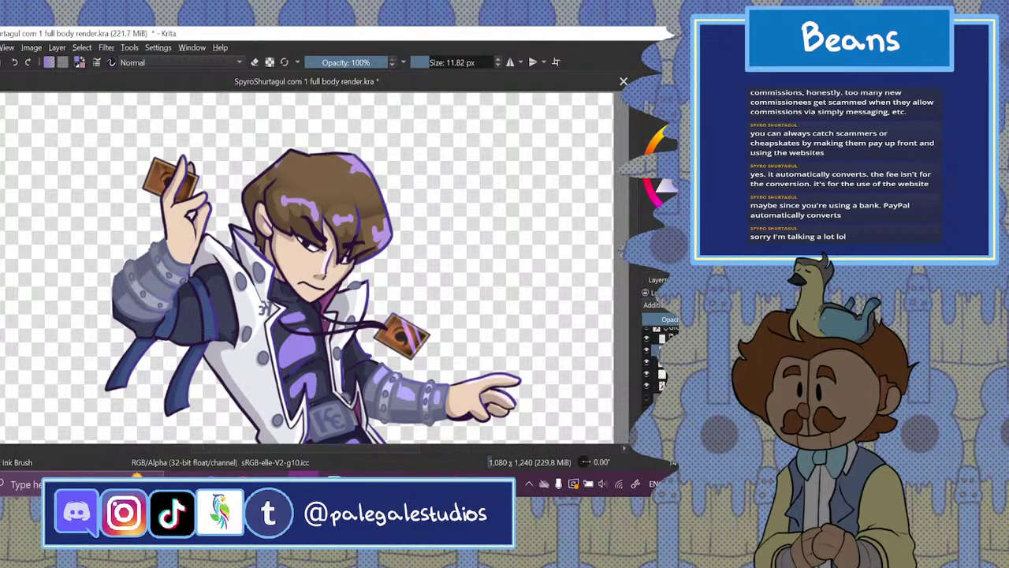
- Add light purple highlights to the back of the hair and clean up the hair and fringe strokes
left_click_drag(281, 162, 277, 169)
left_click(261, 183)
left_click(254, 61)
key("1")
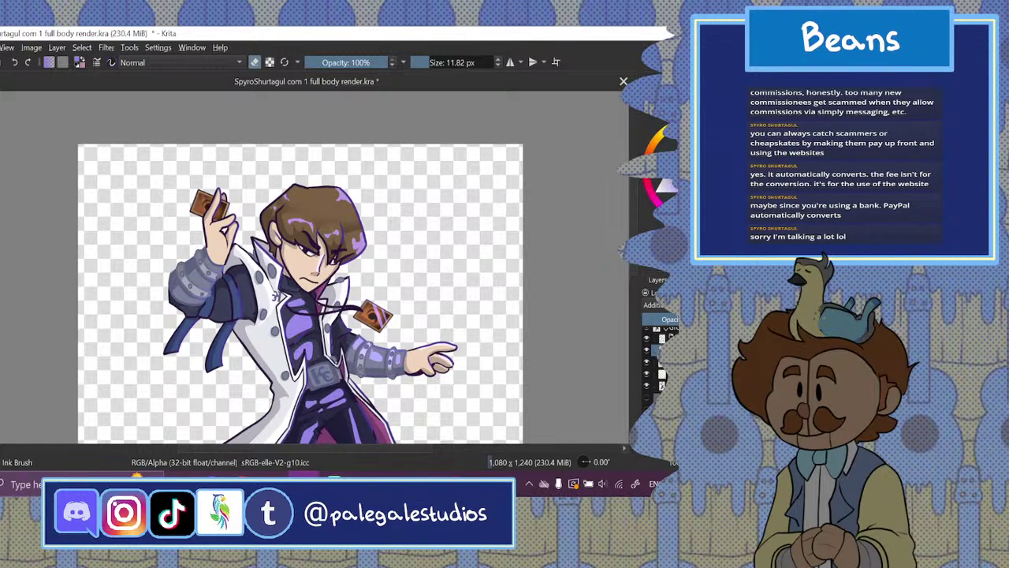
left_click(15, 62)
left_click_drag(324, 232, 330, 235)
- Paint light purple highlights on the raised arm's dark sleeve and grey cuff
left_click_drag(635, 229, 635, 268)
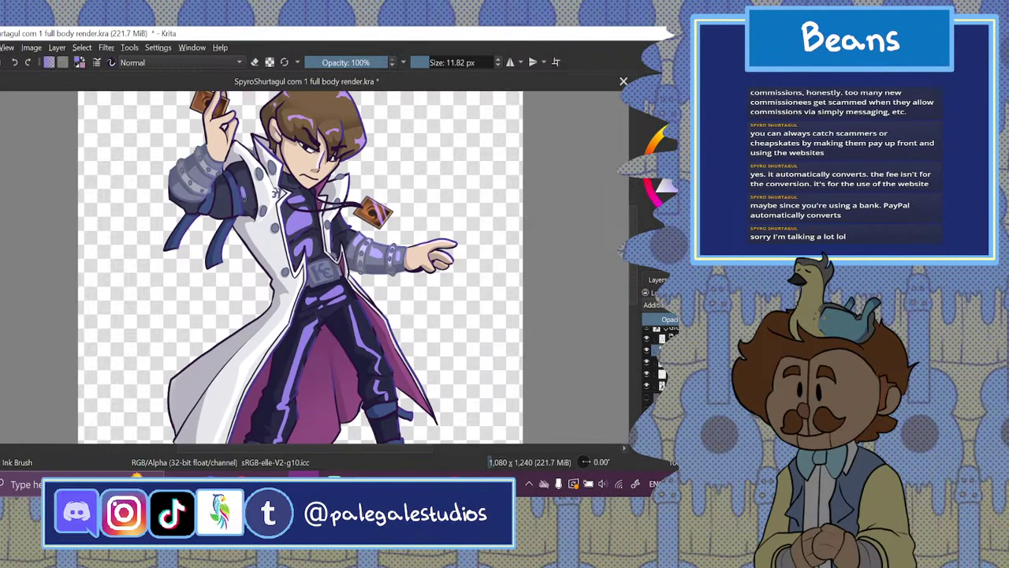
mouse_move(246, 188)
left_mouse_down()
mouse_move(248, 201)
mouse_move(235, 186)
mouse_move(239, 209)
mouse_move(221, 195)
mouse_move(227, 214)
mouse_move(225, 194)
mouse_move(218, 211)
left_mouse_up()
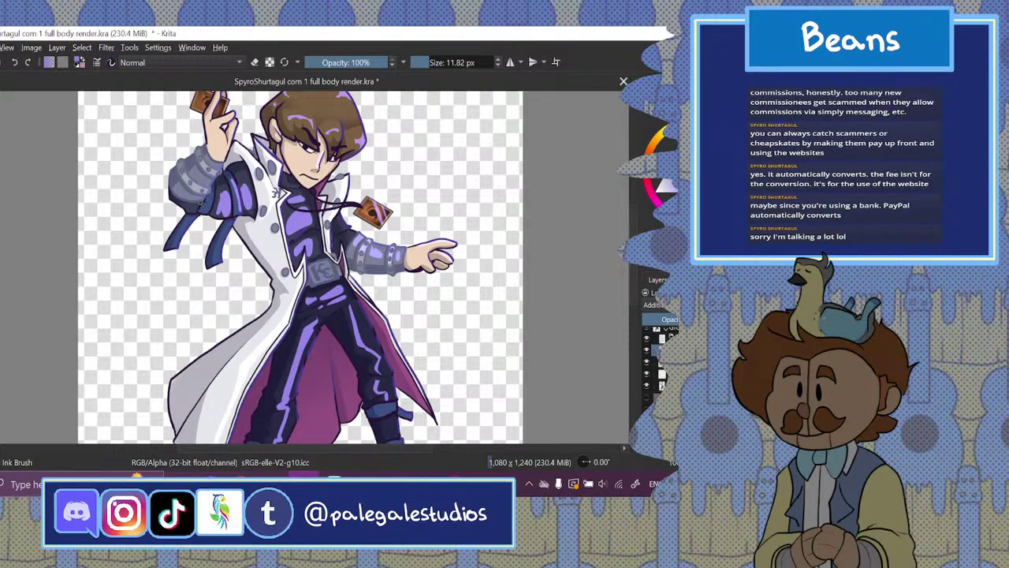
left_click_drag(218, 165, 208, 183)
mouse_move(636, 223)
left_mouse_down()
mouse_move(637, 197)
mouse_move(637, 269)
mouse_move(634, 211)
left_mouse_up()
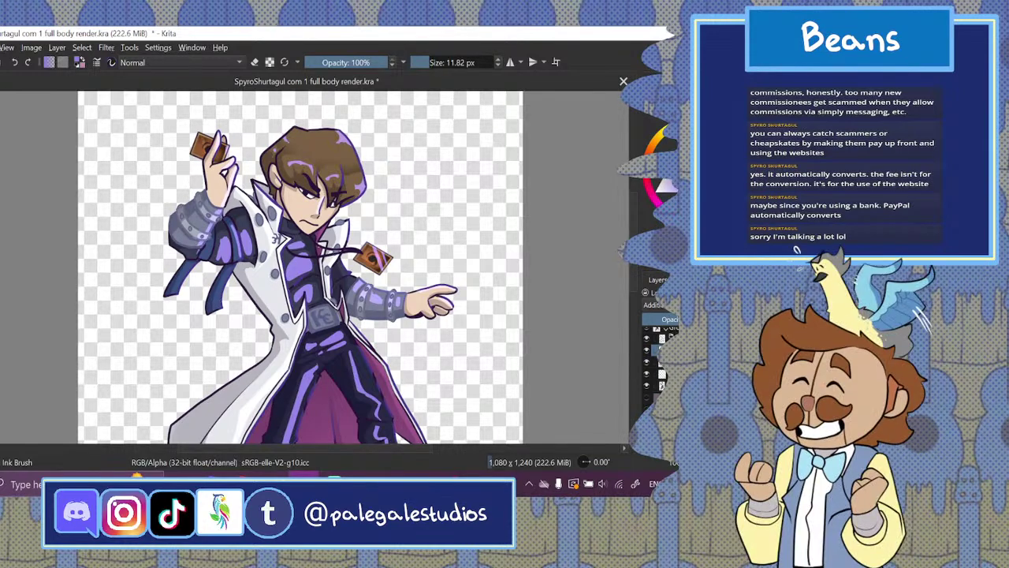
- Soften the highlights on the shirt, hair and raised sleeve using the airbrush as an eraser at 62.13 px
left_click(670, 141)
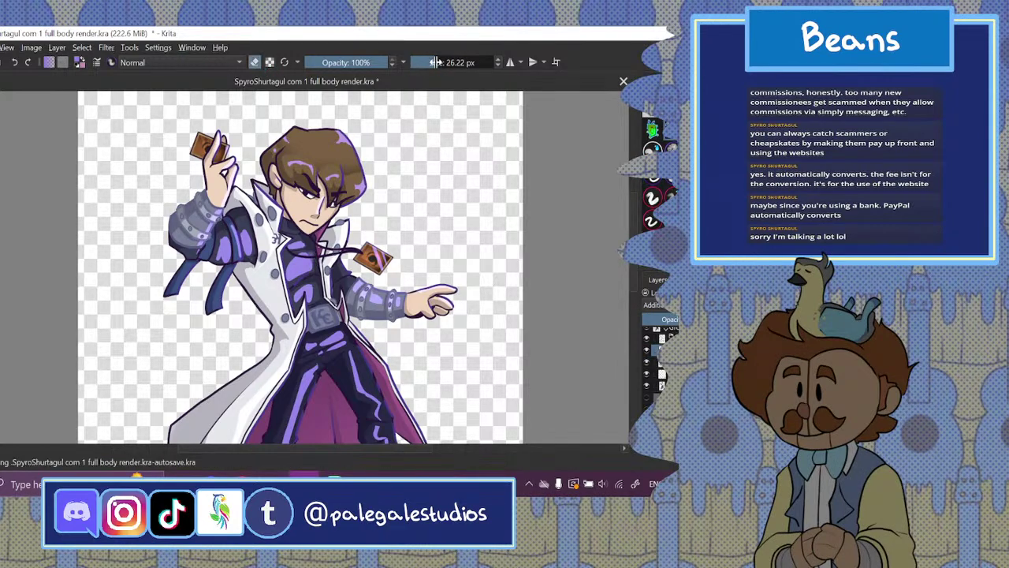
left_click_drag(436, 63, 444, 63)
left_click_drag(313, 252, 309, 269)
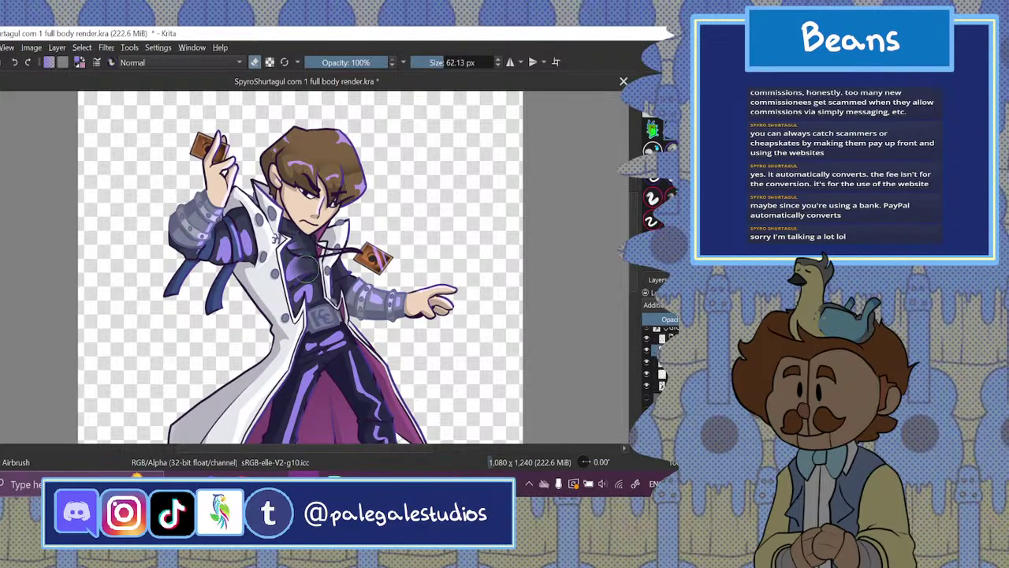
left_click_drag(317, 286, 307, 294)
left_click_drag(321, 123, 289, 118)
mouse_move(635, 203)
left_mouse_down()
mouse_move(634, 224)
mouse_move(634, 214)
left_mouse_up()
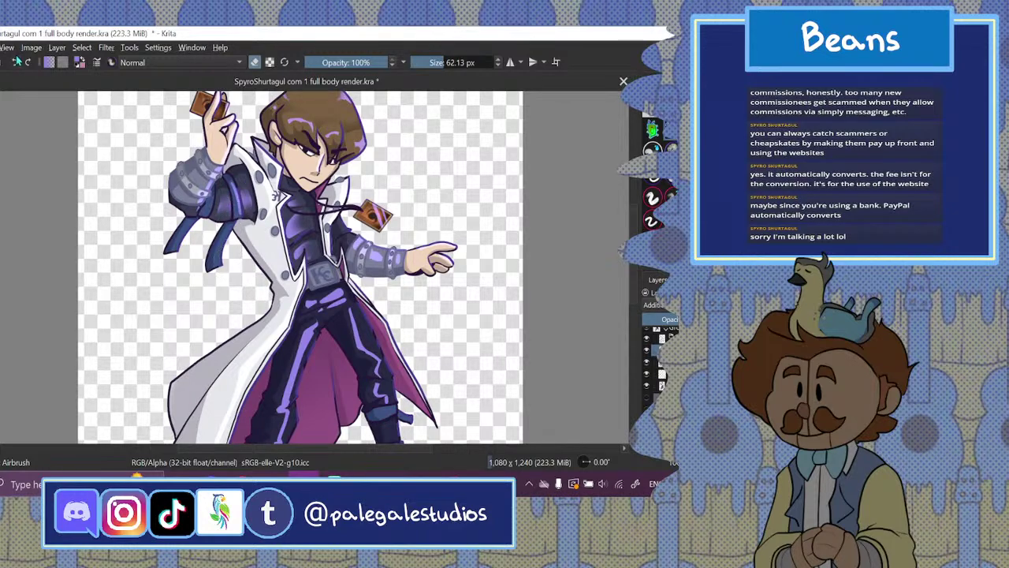
- Check the whole figure and soften the trouser highlights with the airbrush at 57.58 px
left_click(438, 63)
key("ctrl+minus")
key("ctrl+minus")
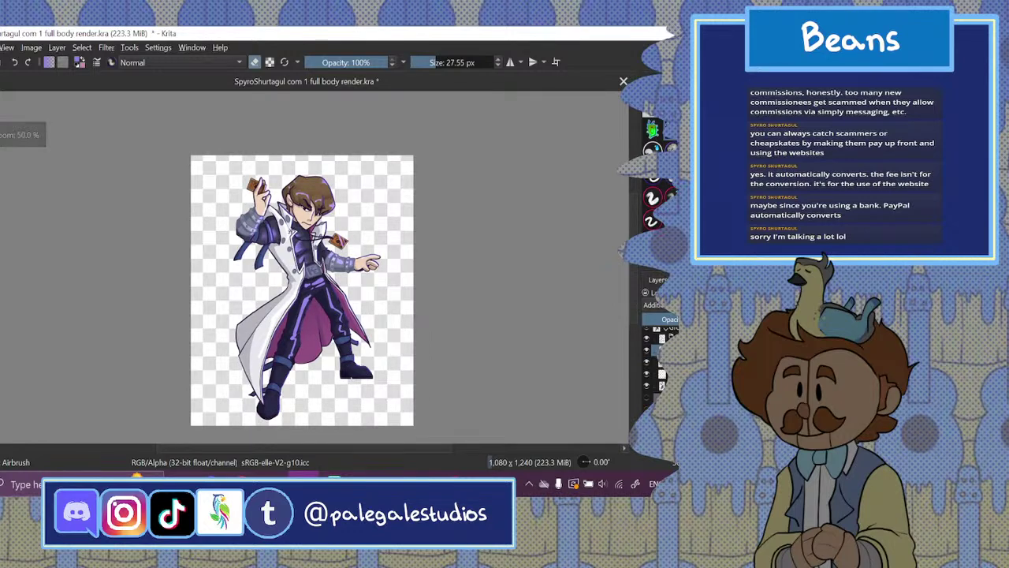
key("ctrl+plus")
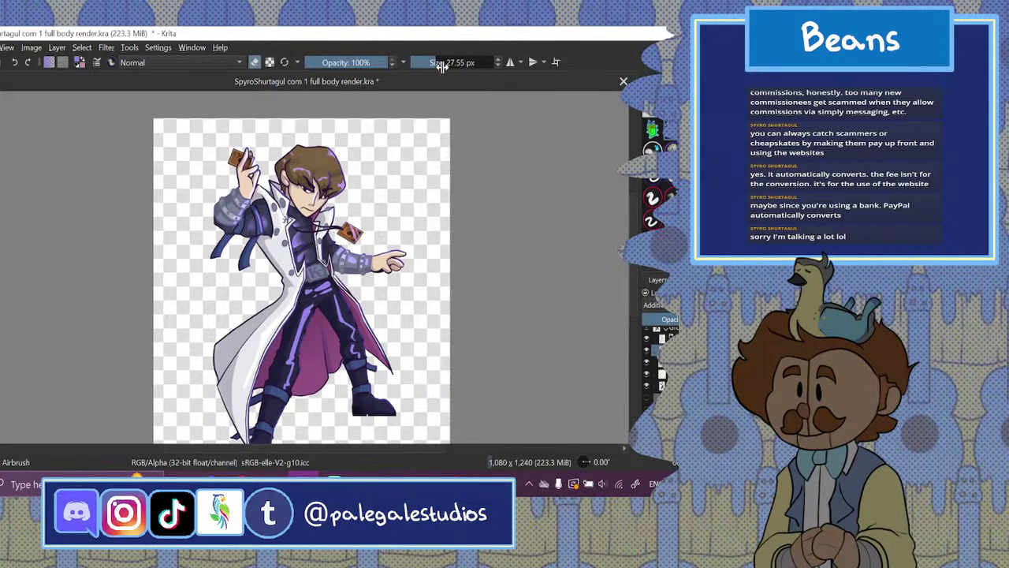
left_click_drag(442, 68, 458, 67)
left_click(256, 66)
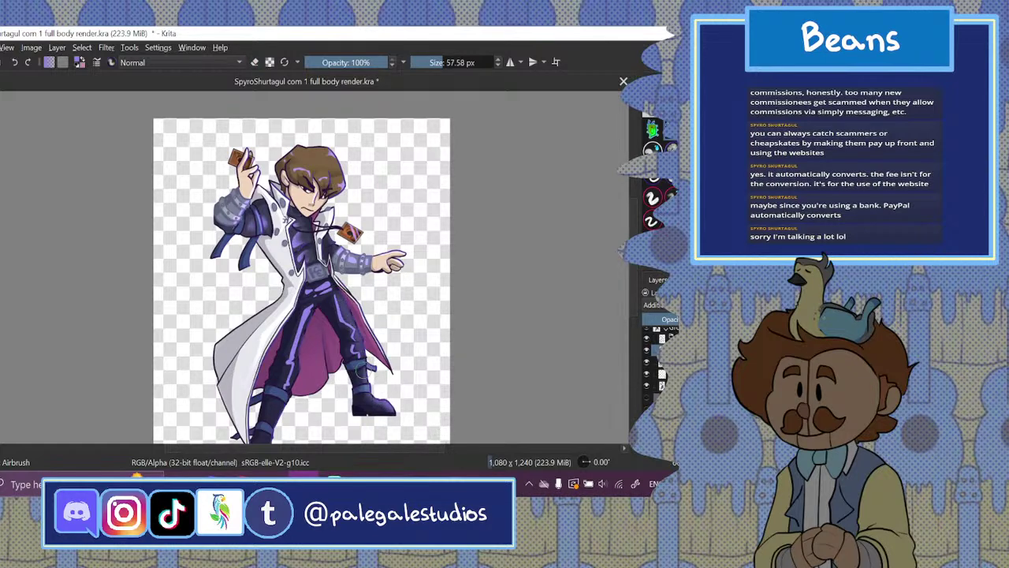
- Switch to the browser, mute the ads, restore the sound for the lofi track and return to Krita
left_click(242, 477)
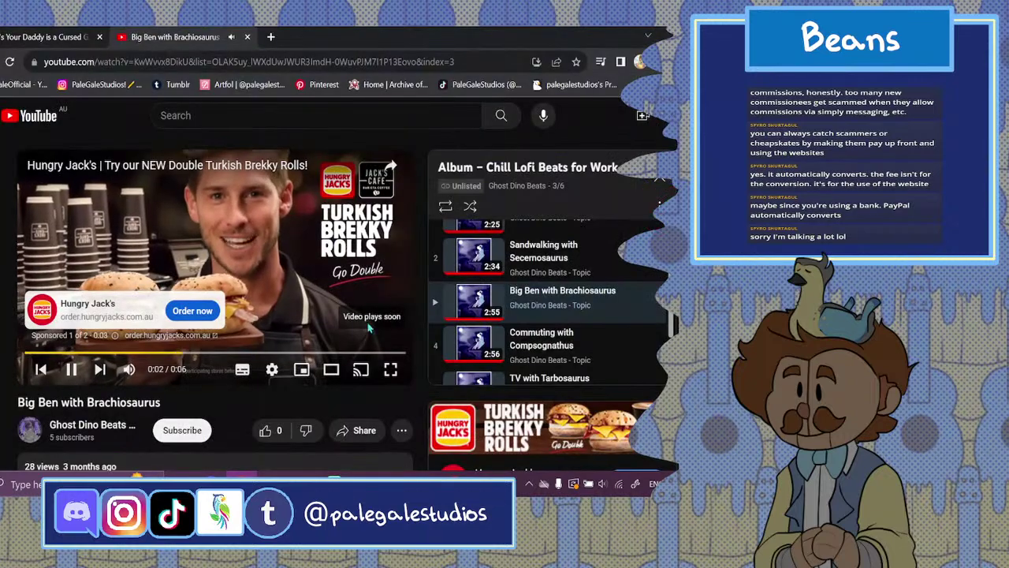
left_click(134, 380)
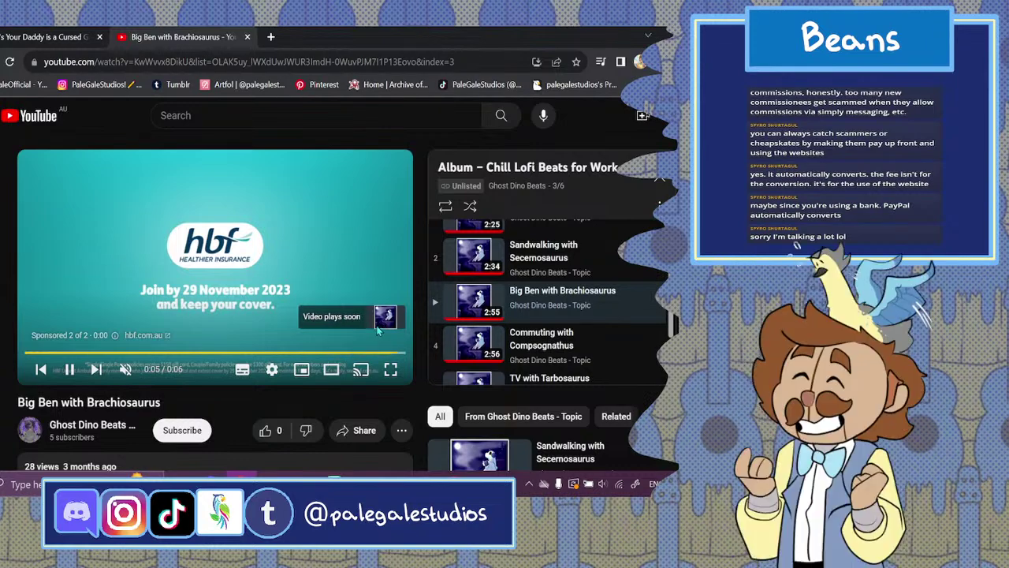
left_click(126, 372)
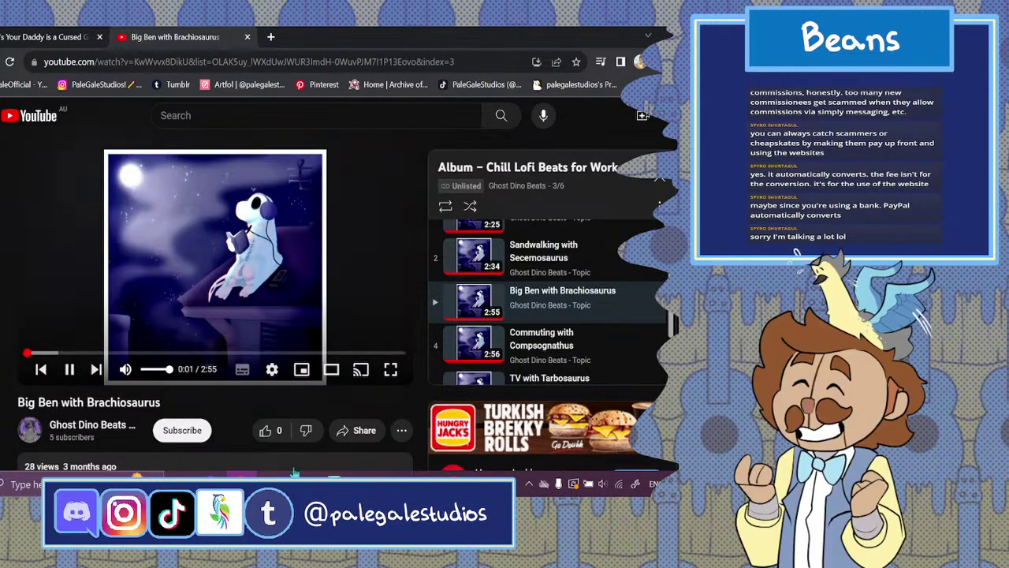
left_click(302, 475)
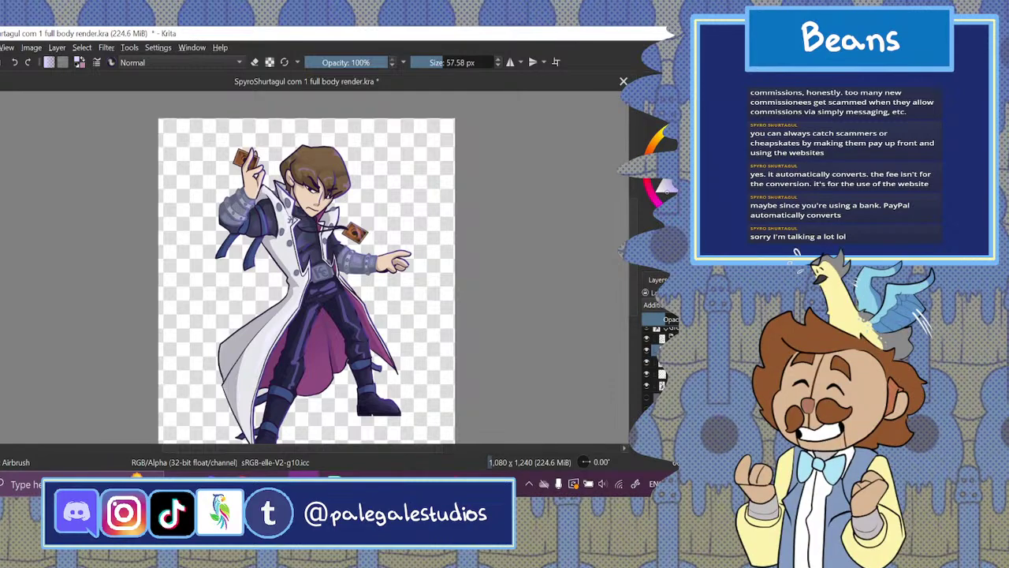
- Fade the pale highlights on both trouser legs with the airbrush eraser, and enlarge the airbrush to 148.64 px
left_click_drag(357, 343, 364, 360)
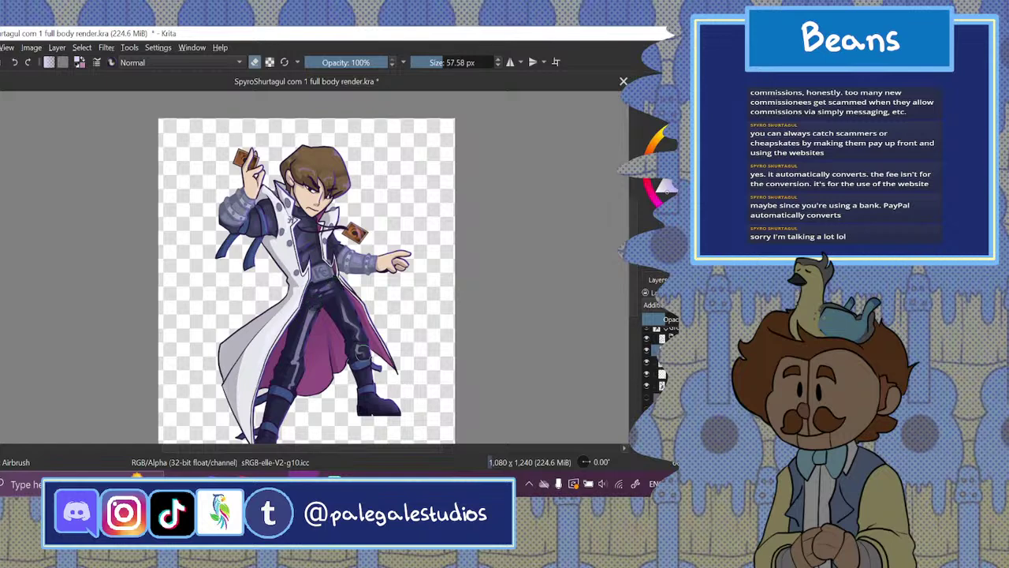
mouse_move(317, 303)
left_mouse_down()
mouse_move(295, 341)
mouse_move(303, 332)
left_mouse_up()
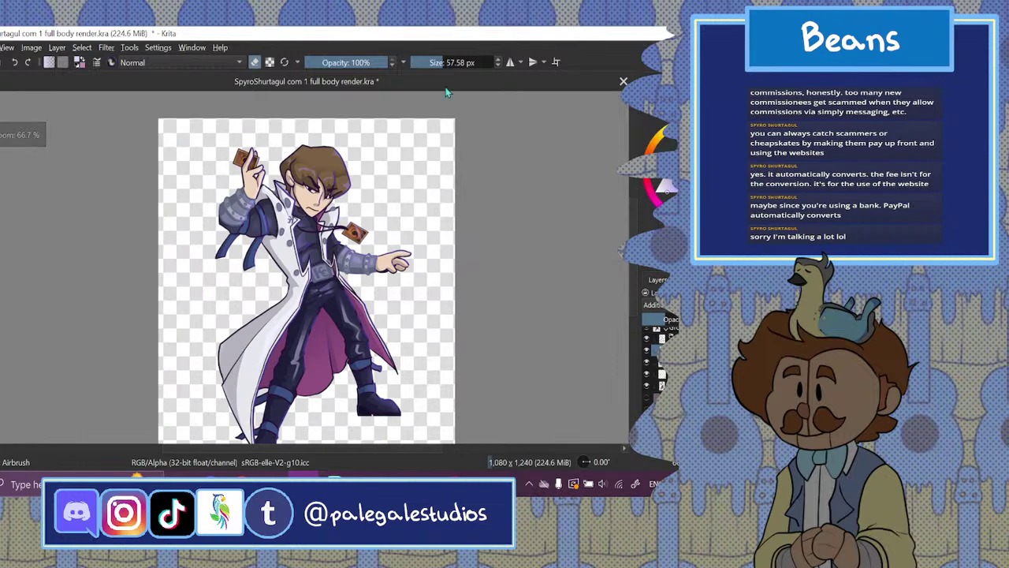
left_click_drag(451, 63, 473, 62)
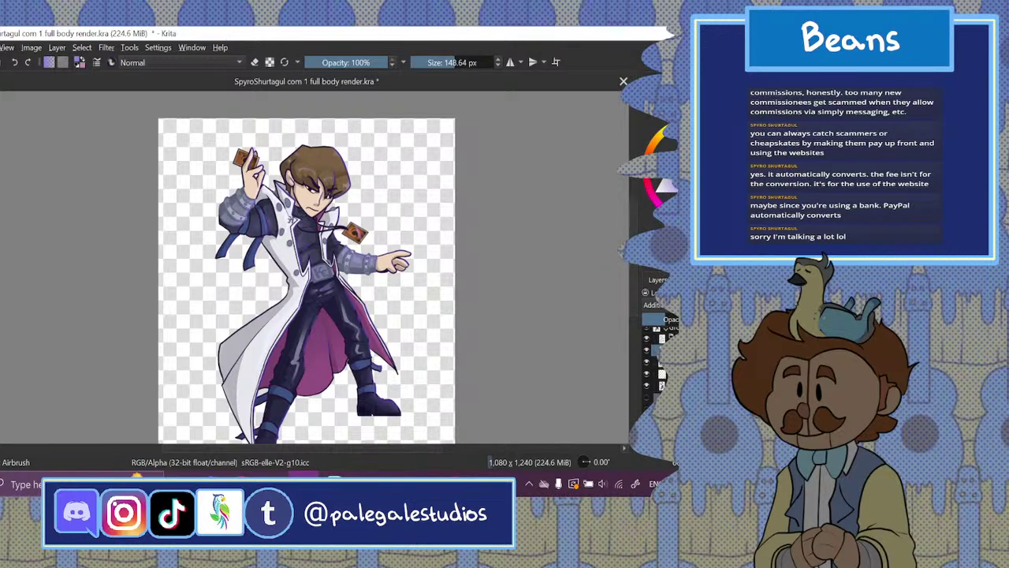
- Lower the opacity of the Addition highlight layer and select the Multiply layer below it
scroll(306, 276, "down", 2)
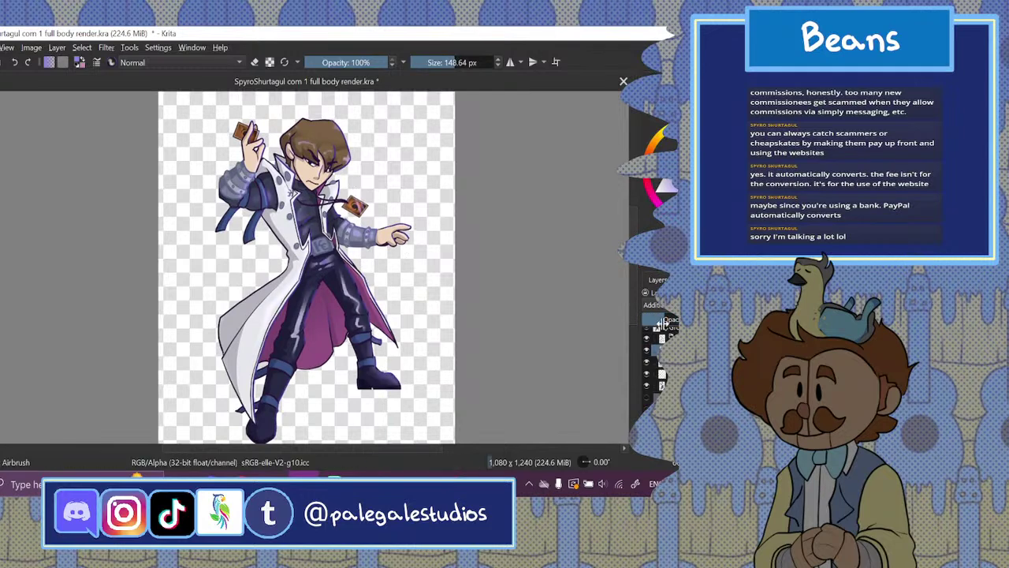
left_click_drag(663, 323, 665, 321)
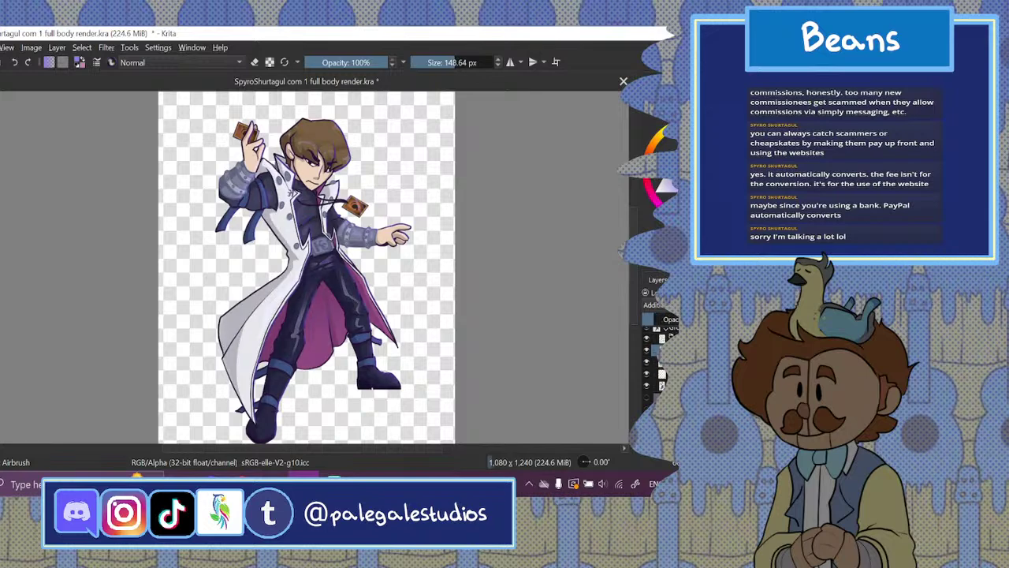
left_click(670, 323)
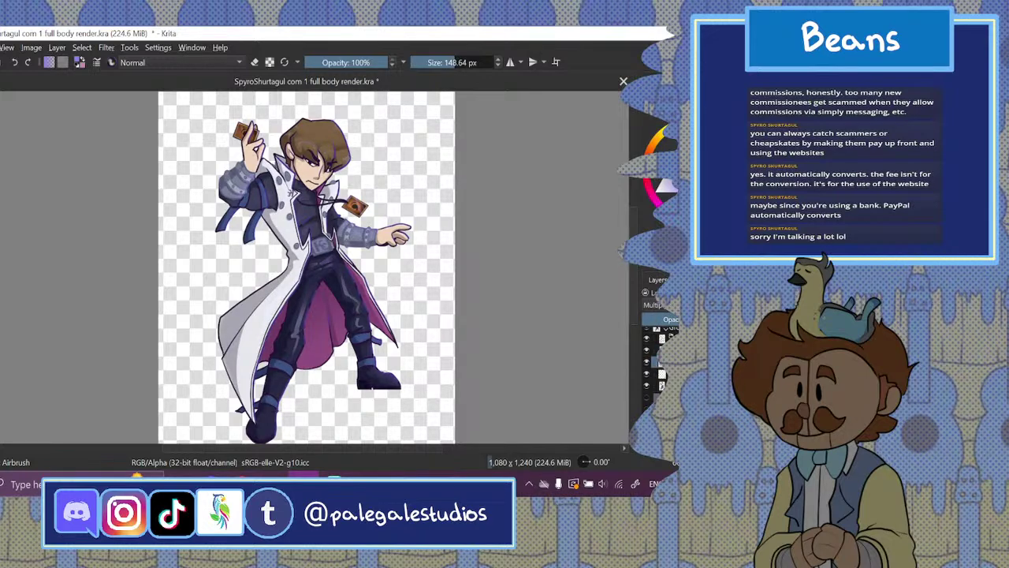